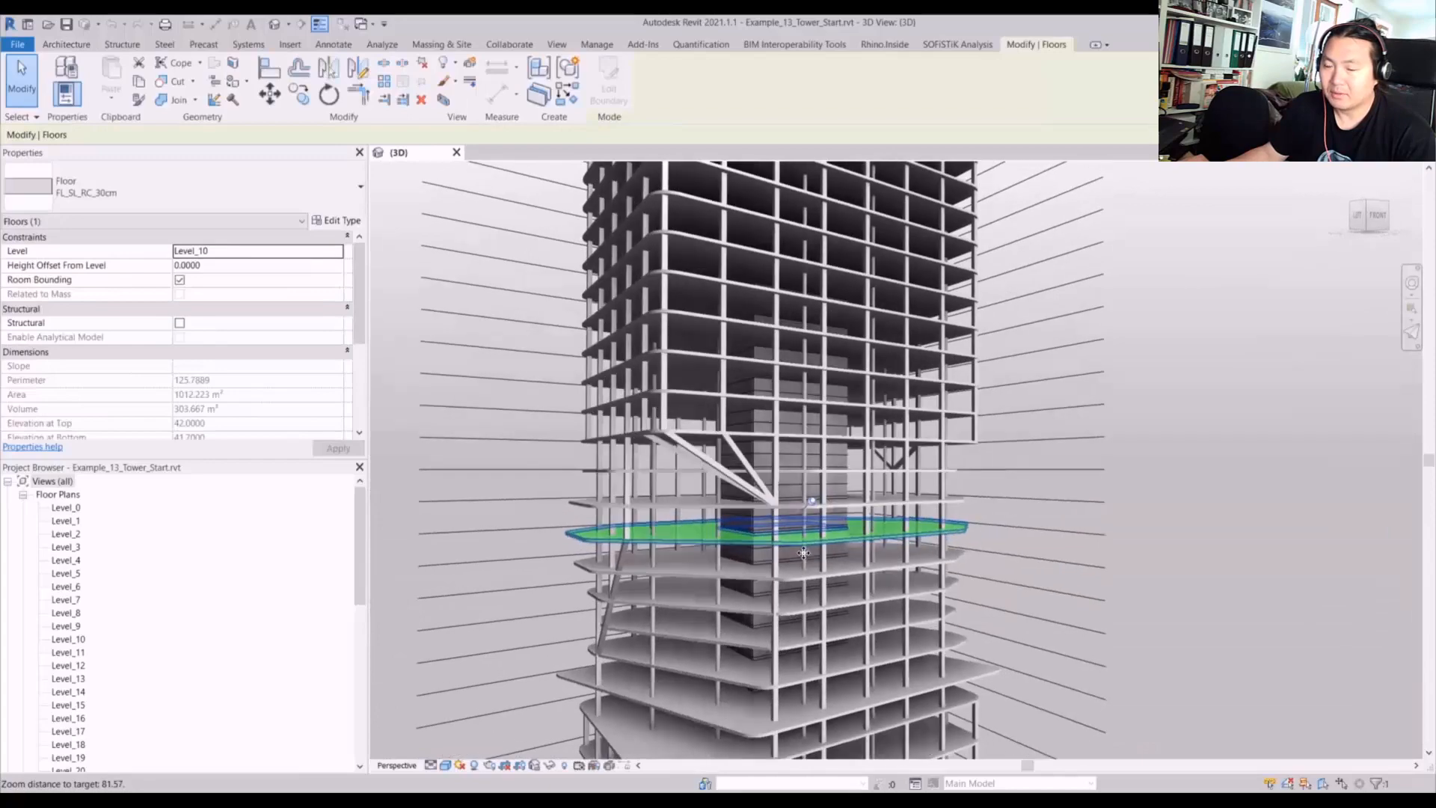
- Inspect the Level_10 floor slab, the slanted column at Level_11 and the floor opening in the tower's transition zone
{"action": "middle_click_drag", "start_coordinate": [812, 540], "coordinate": [665, 497], "text": "shift"}
{"action": "scroll", "coordinate": [838, 542], "scroll_direction": "down", "scroll_amount": 2}
{"action": "scroll", "coordinate": [819, 546], "scroll_direction": "down", "scroll_amount": 2}
{"action": "scroll", "coordinate": [780, 461], "scroll_direction": "down", "scroll_amount": 1}
{"action": "left_click", "coordinate": [1024, 447]}
{"action": "scroll", "coordinate": [940, 506], "scroll_direction": "up", "scroll_amount": 2}
{"action": "left_click", "coordinate": [891, 515]}
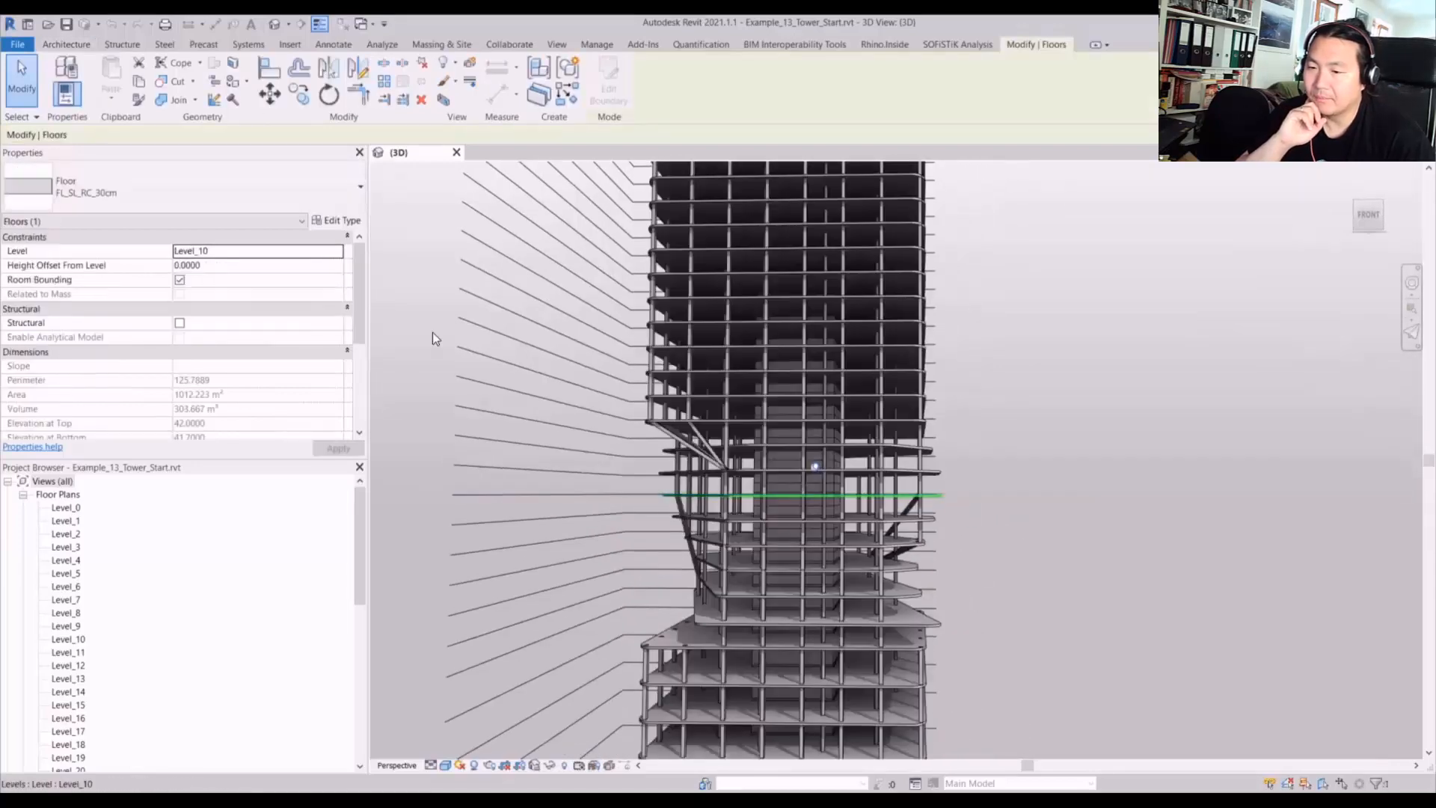
{"action": "scroll", "coordinate": [683, 433], "scroll_direction": "up", "scroll_amount": 2}
{"action": "left_click", "coordinate": [697, 437]}
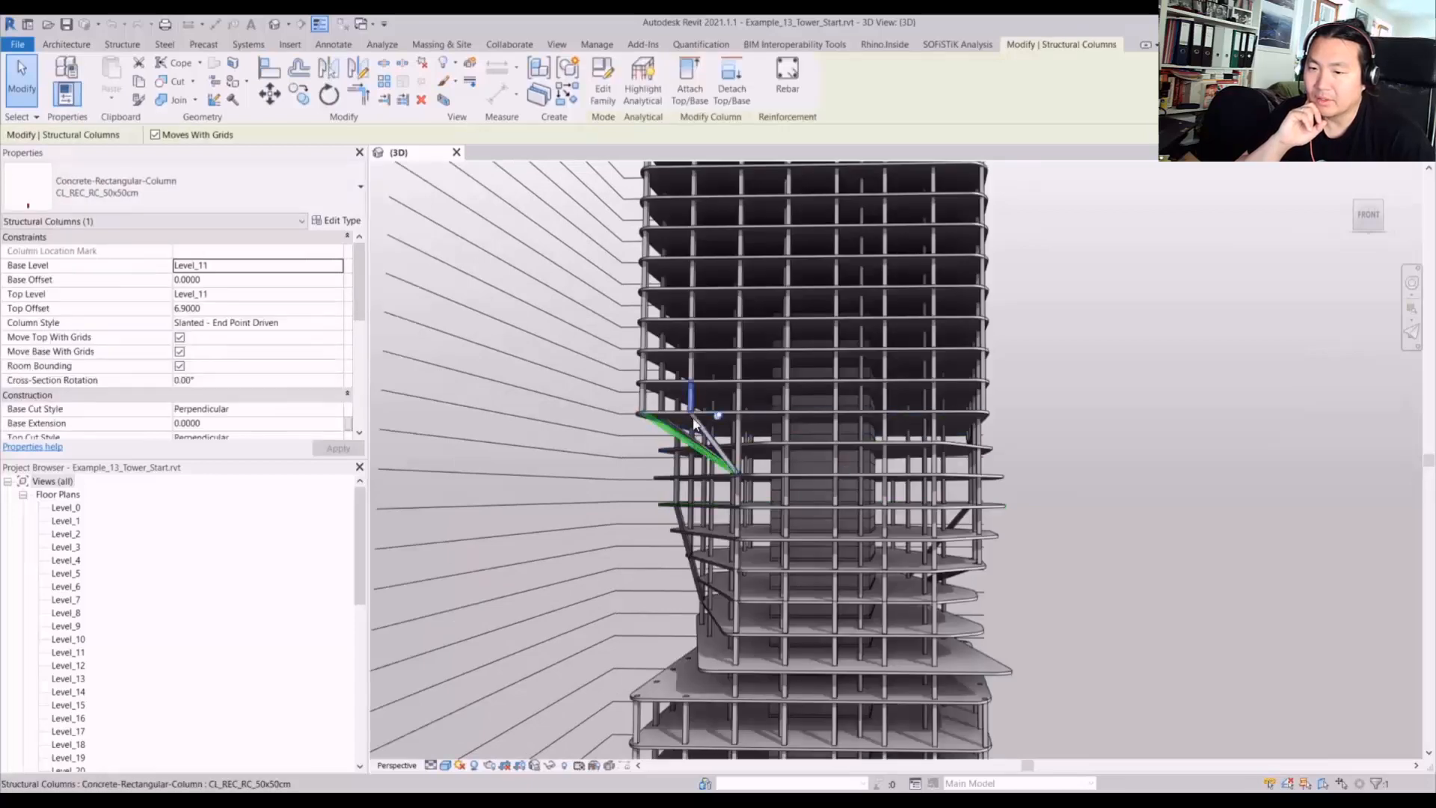
{"action": "left_click", "coordinate": [774, 425]}
{"action": "scroll", "coordinate": [774, 425], "scroll_direction": "up", "scroll_amount": 5}
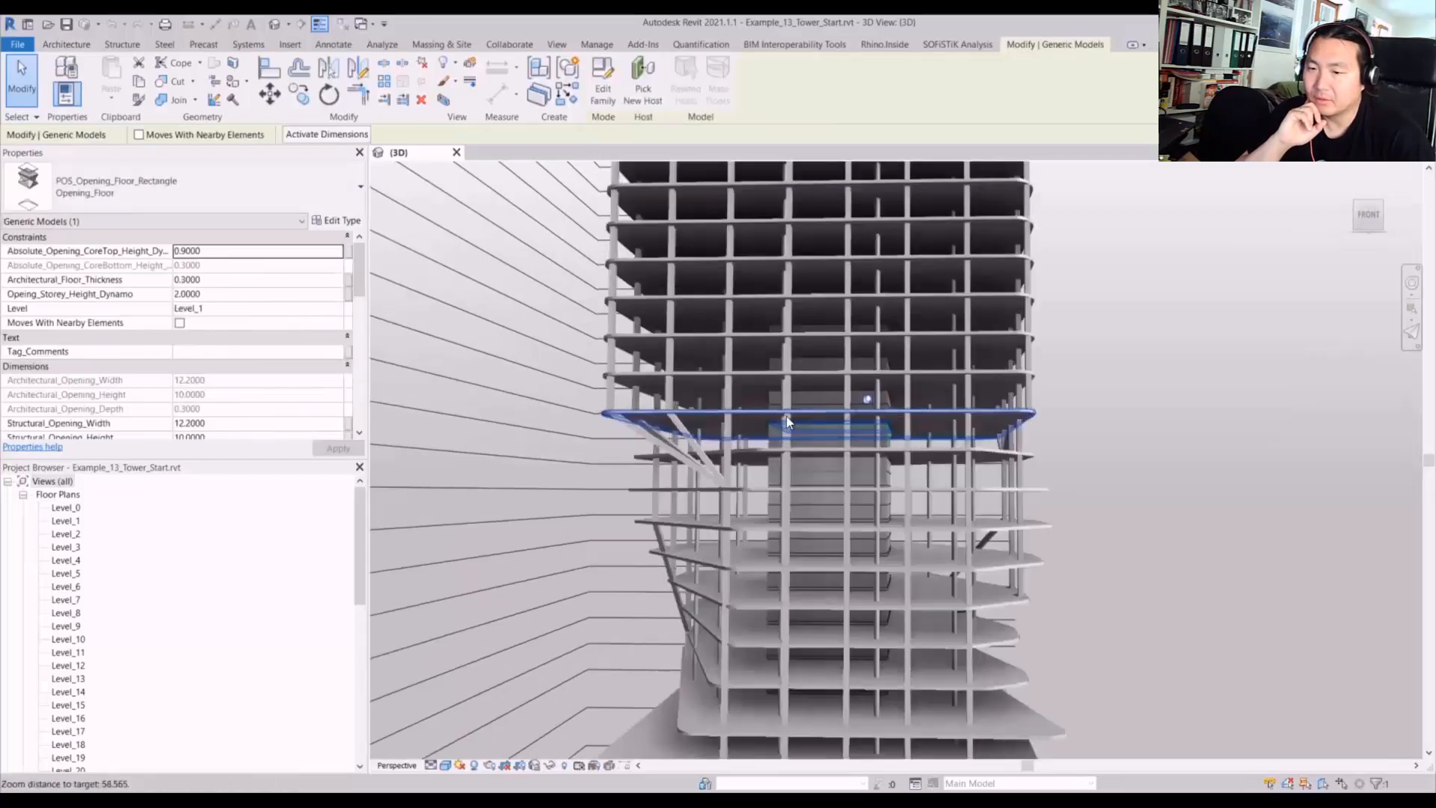
{"action": "scroll", "coordinate": [774, 439], "scroll_direction": "down", "scroll_amount": 5}
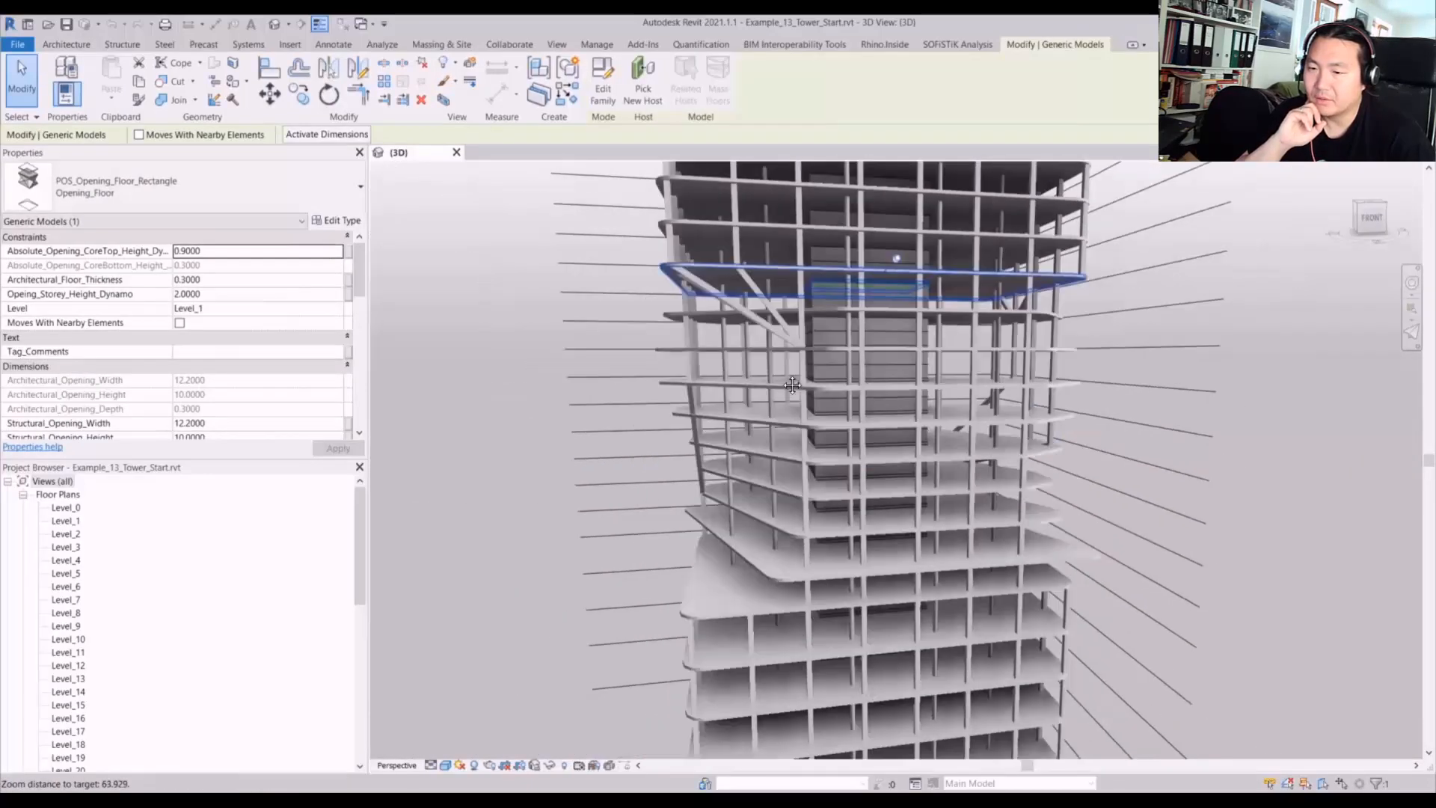
- View the whole tower from above and examine the Level_12 floor slab within the stacked floors
{"action": "middle_click_drag", "start_coordinate": [800, 421], "coordinate": [921, 437], "text": "shift"}
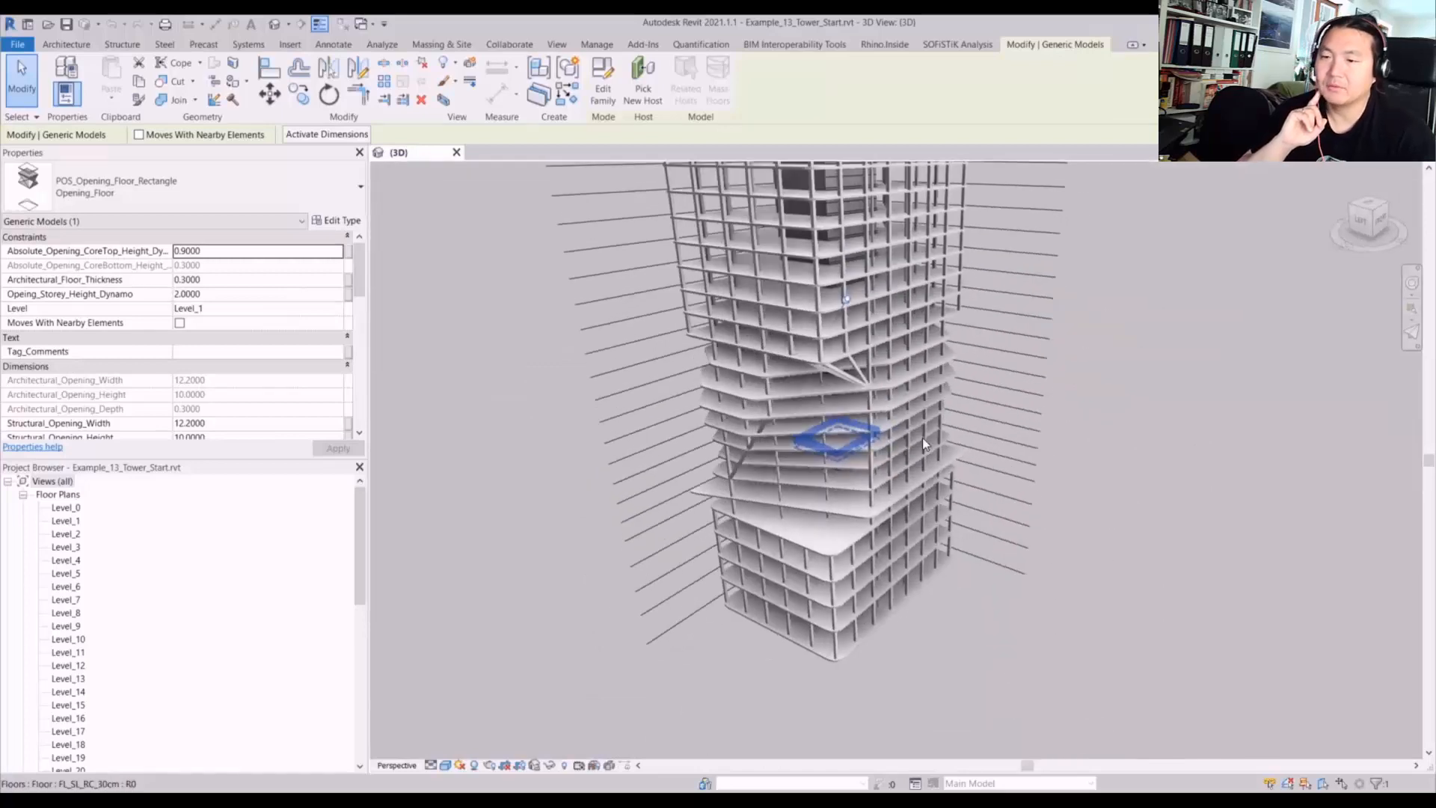
{"action": "scroll", "coordinate": [892, 466], "scroll_direction": "up", "scroll_amount": 1}
{"action": "scroll", "coordinate": [848, 461], "scroll_direction": "down", "scroll_amount": 3}
{"action": "scroll", "coordinate": [832, 456], "scroll_direction": "up", "scroll_amount": 1}
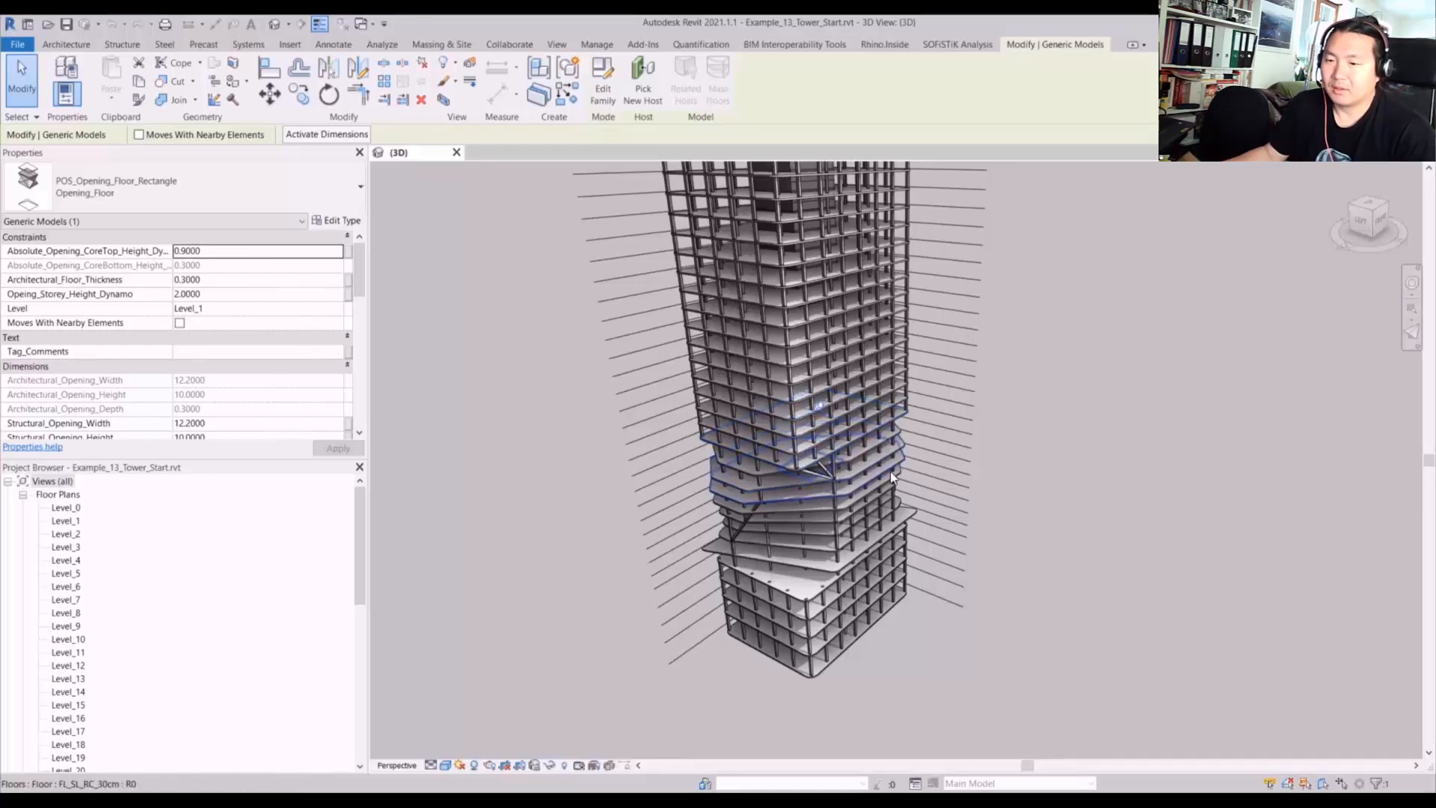
{"action": "key", "text": "Escape"}
{"action": "middle_click_drag", "start_coordinate": [1031, 399], "coordinate": [871, 437], "text": "shift"}
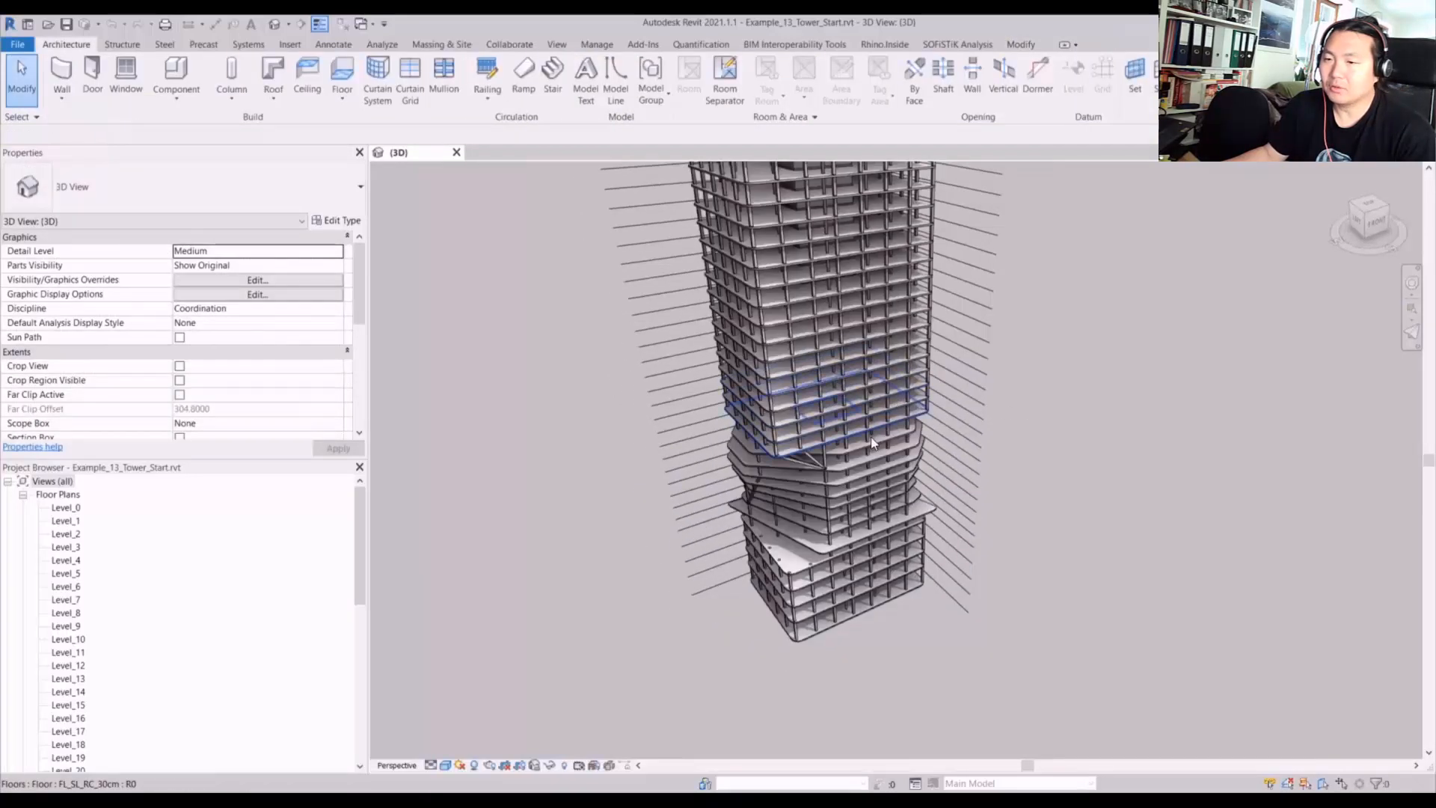
{"action": "left_click", "coordinate": [859, 447]}
{"action": "scroll", "coordinate": [867, 452], "scroll_direction": "up", "scroll_amount": 4}
{"action": "key", "text": "Escape"}
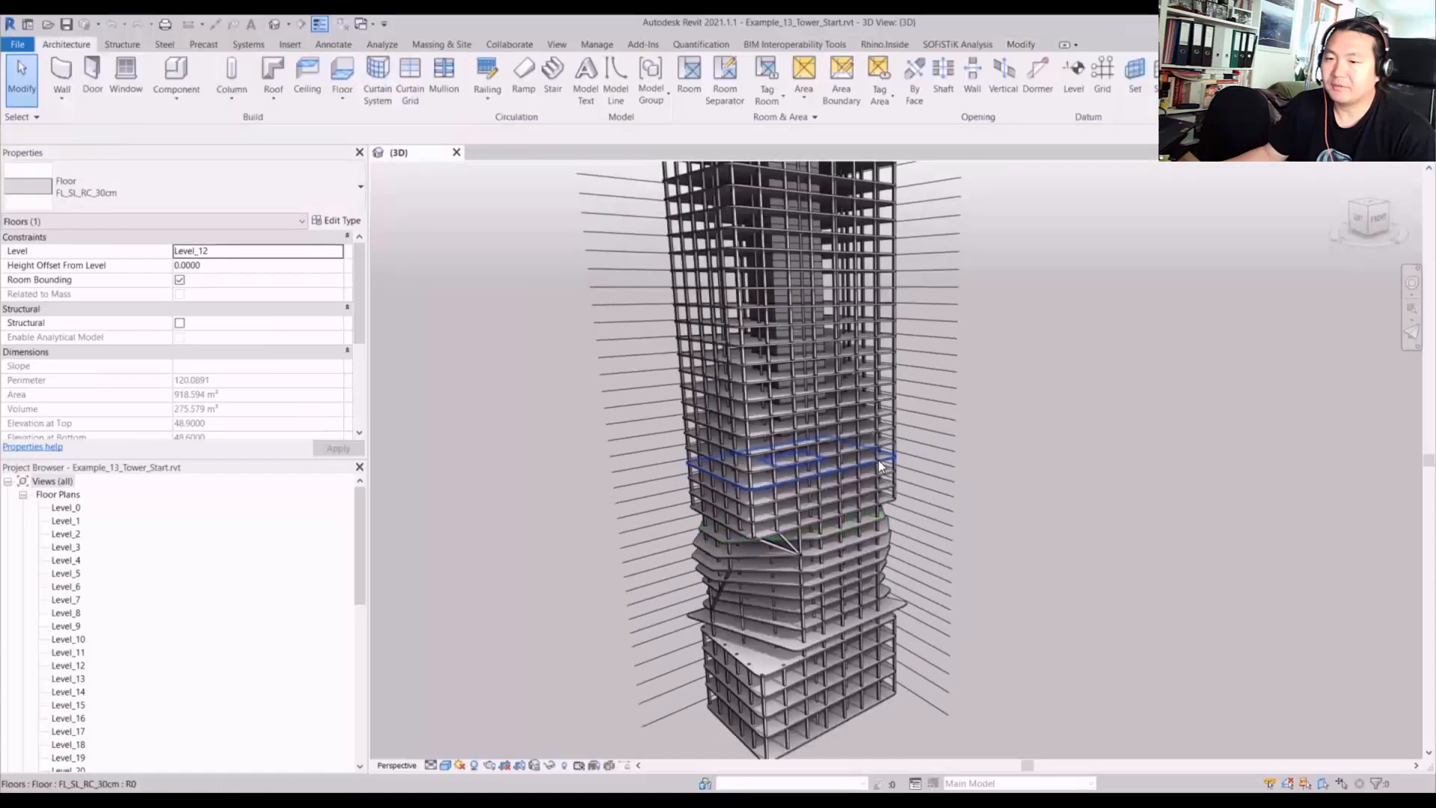
{"action": "scroll", "coordinate": [913, 486], "scroll_direction": "down", "scroll_amount": 2}
{"action": "mouse_move", "coordinate": [912, 486]}
{"action": "middle_mouse_down", "text": "shift"}
{"action": "mouse_move", "coordinate": [890, 509]}
{"action": "mouse_move", "coordinate": [902, 478]}
{"action": "middle_mouse_up", "text": "shift"}
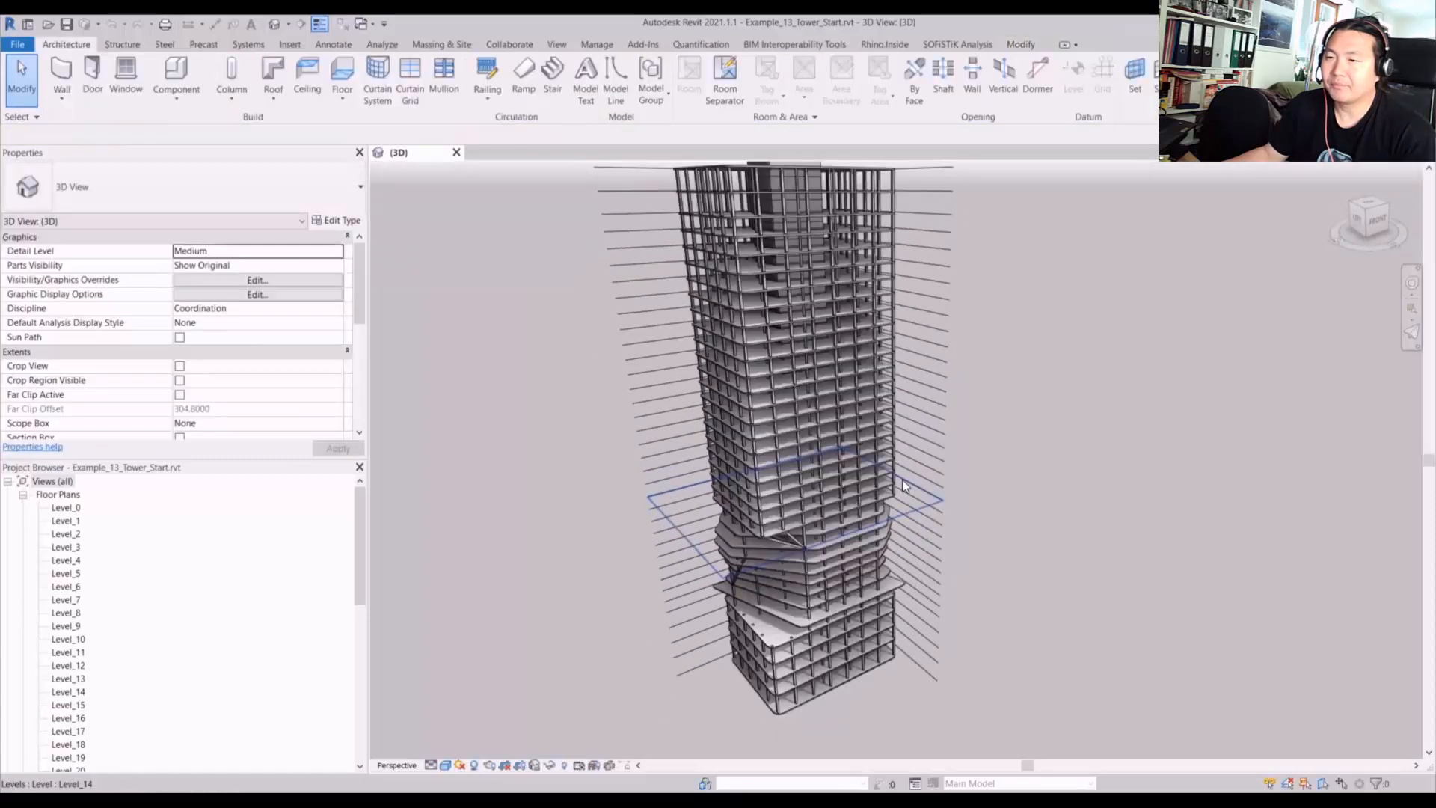
- Switch to Rhino with Grasshopper and review the whole tower definition alongside the tower model
{"action": "left_click", "coordinate": [301, 797]}
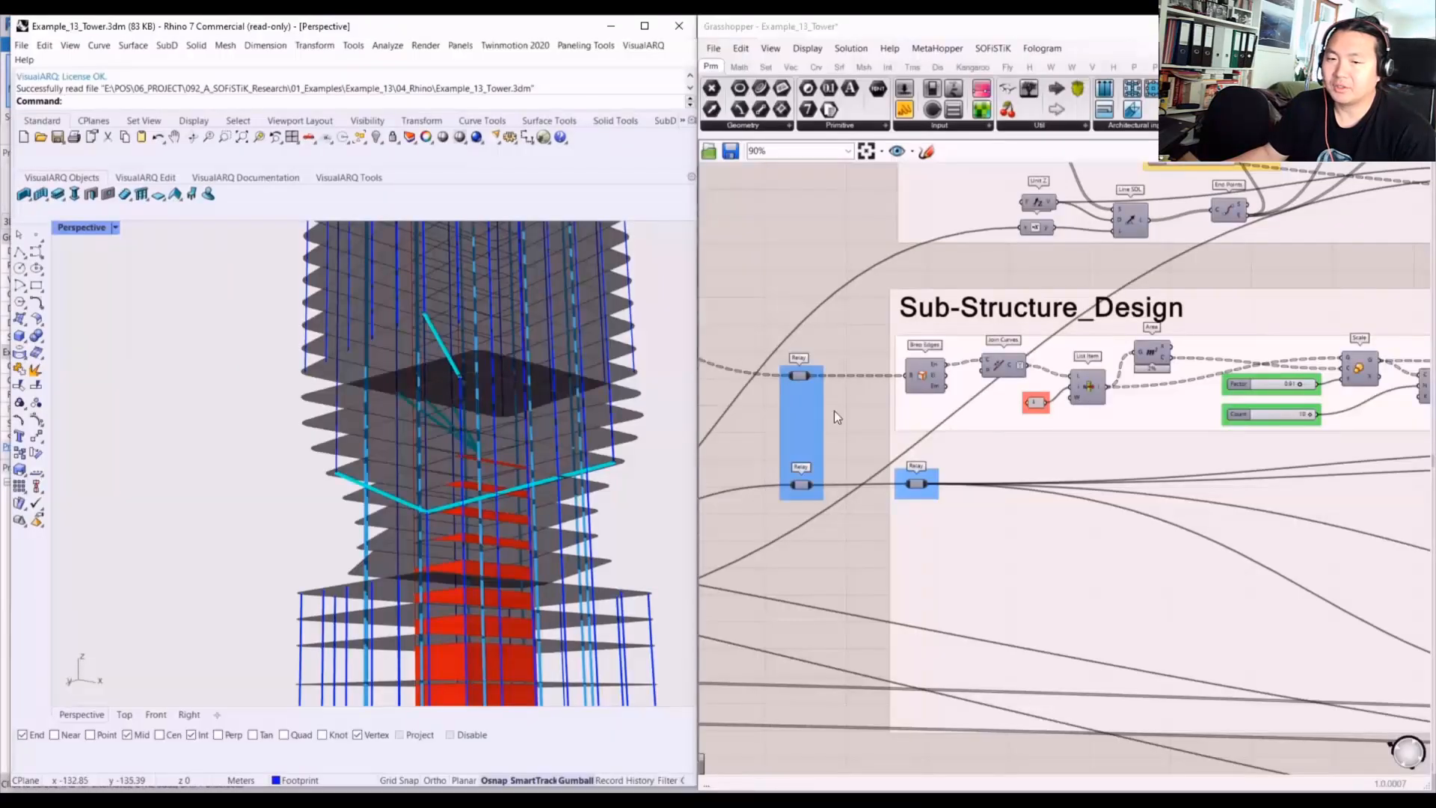
{"action": "scroll", "coordinate": [849, 374], "scroll_direction": "down", "scroll_amount": 5}
{"action": "scroll", "coordinate": [850, 371], "scroll_direction": "down", "scroll_amount": 6}
{"action": "scroll", "coordinate": [509, 417], "scroll_direction": "down", "scroll_amount": 5}
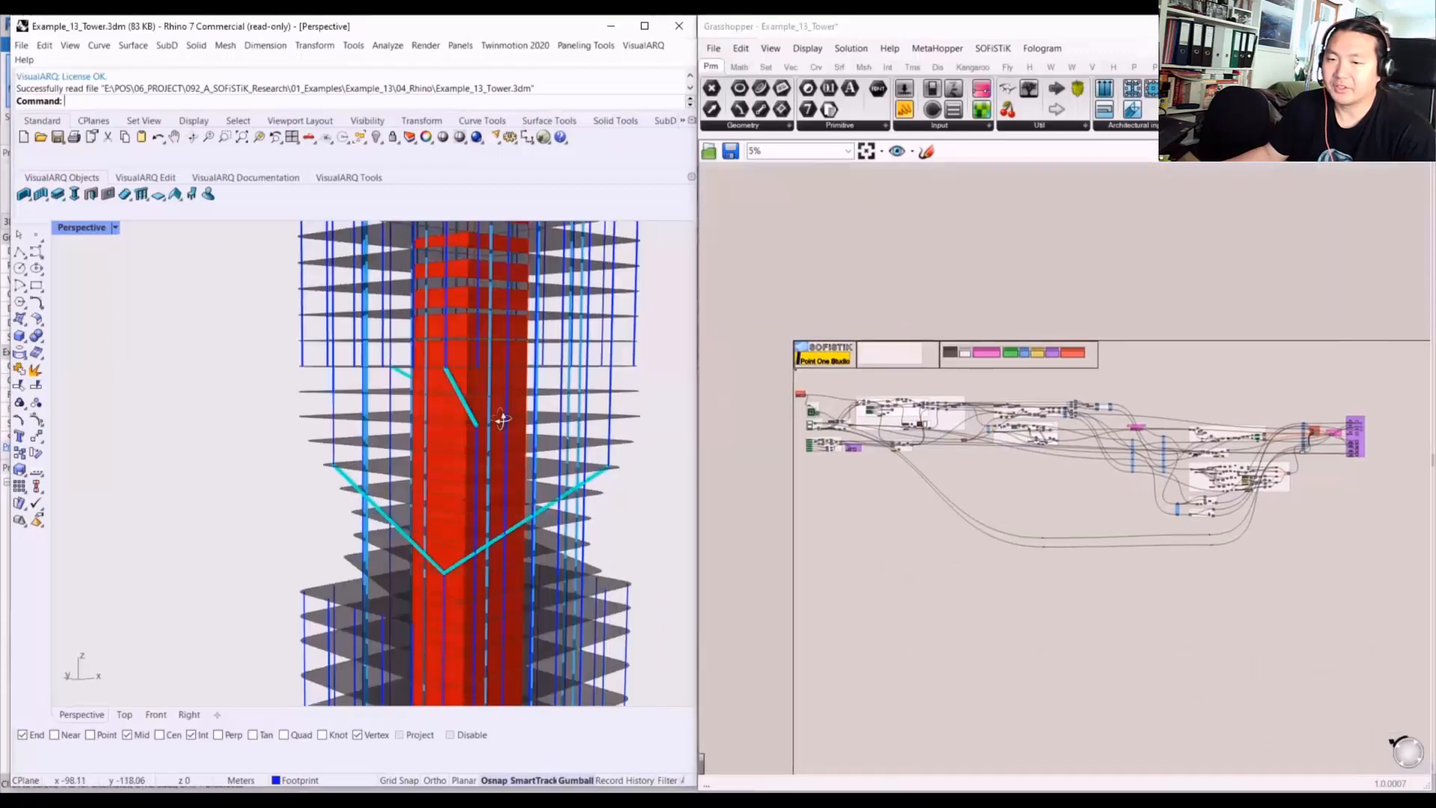
{"action": "right_click_drag", "start_coordinate": [542, 415], "coordinate": [418, 366]}
- Switch to the Example_13_Tower_Analysis definition and open the recent file Example_13_Tower.gh
{"action": "left_click", "coordinate": [1375, 48]}
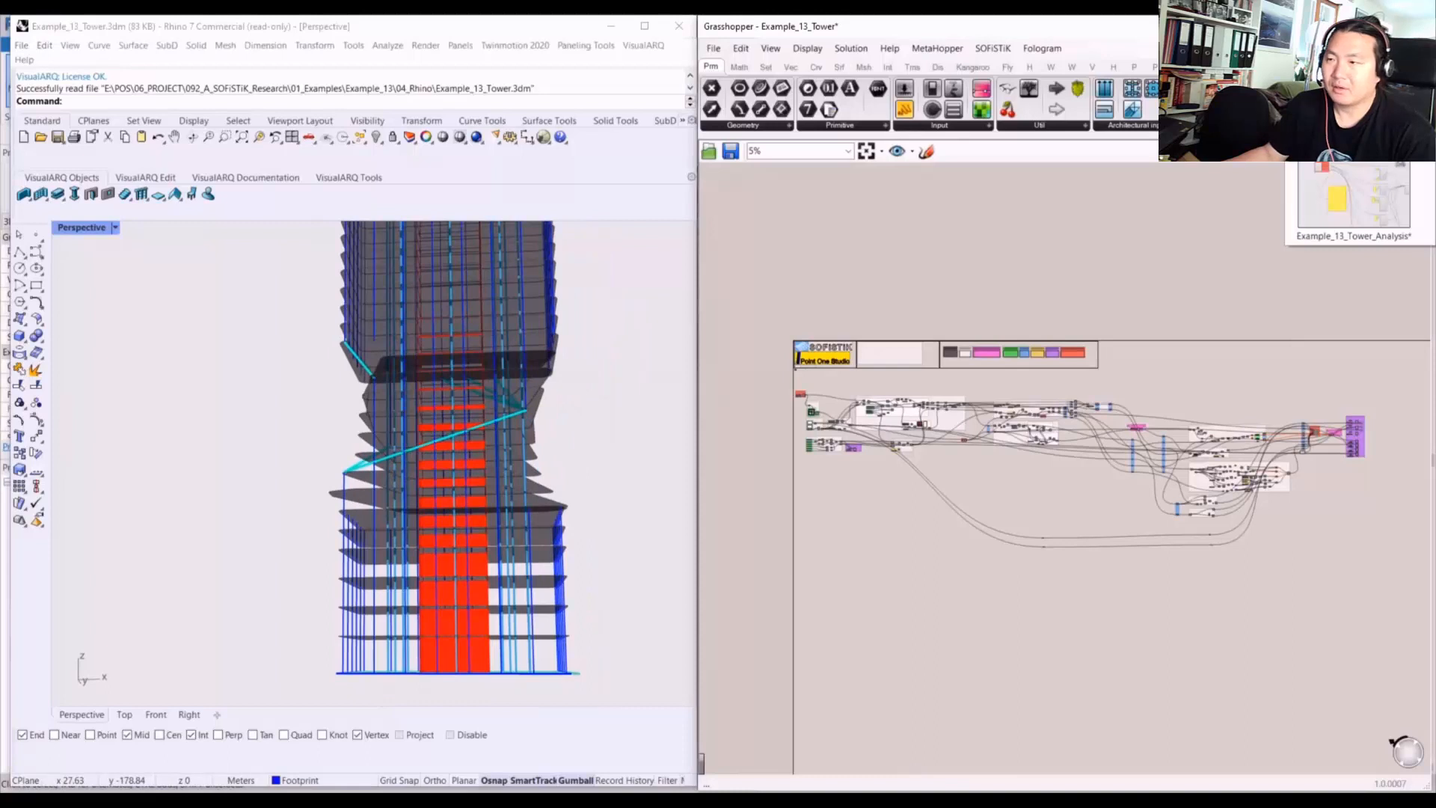
{"action": "left_click", "coordinate": [1384, 90]}
{"action": "left_click", "coordinate": [1322, 188]}
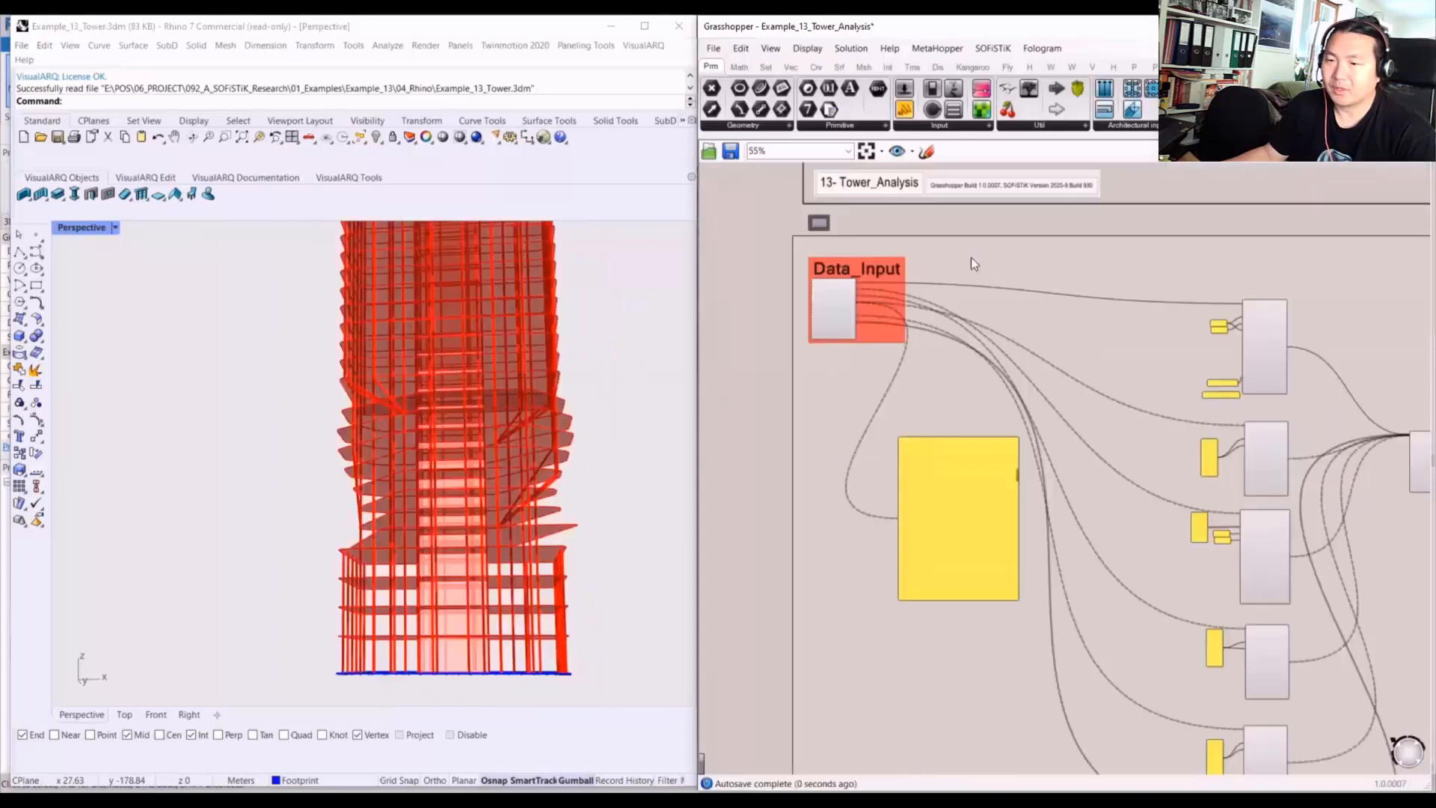
{"action": "left_click", "coordinate": [713, 48]}
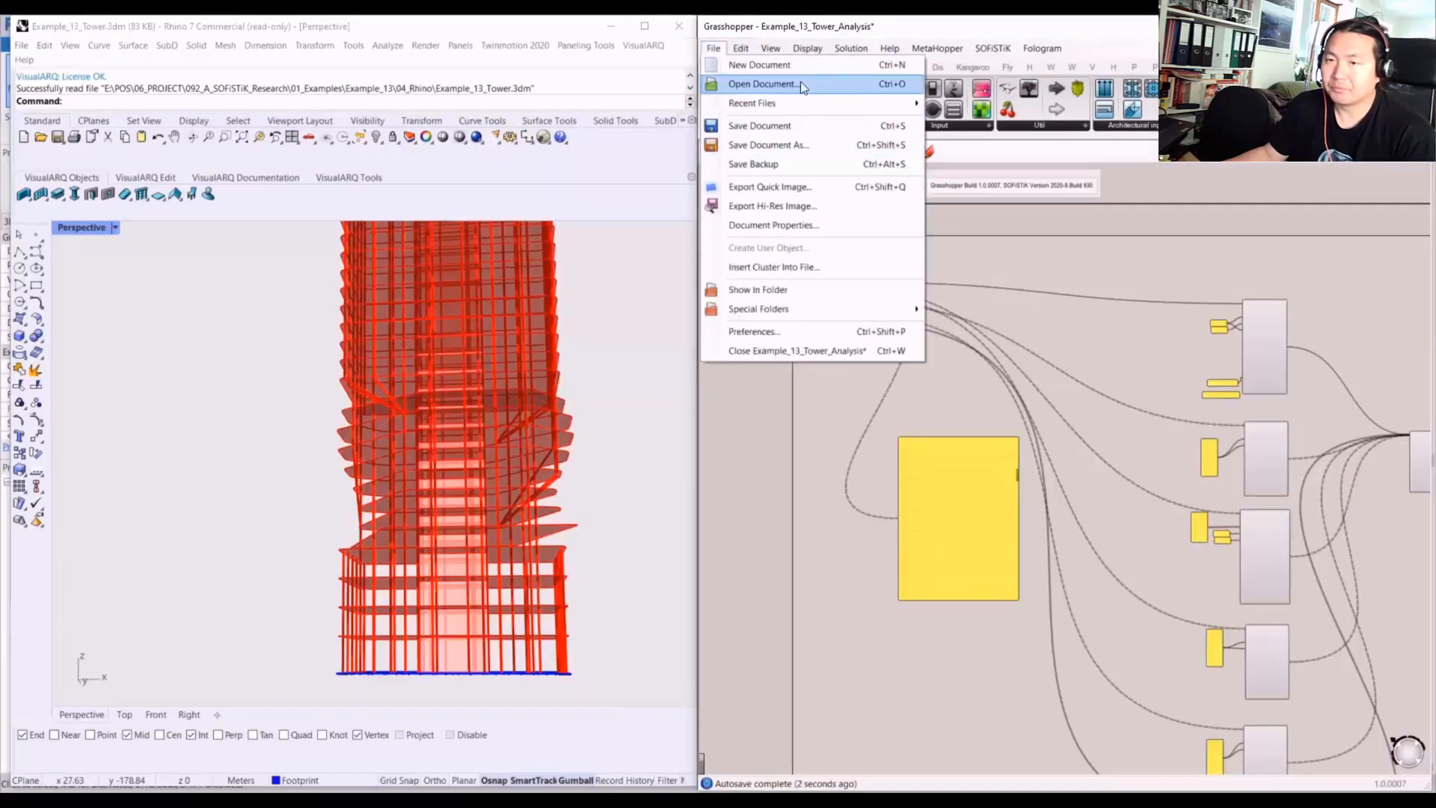
{"action": "mouse_move", "coordinate": [803, 101]}
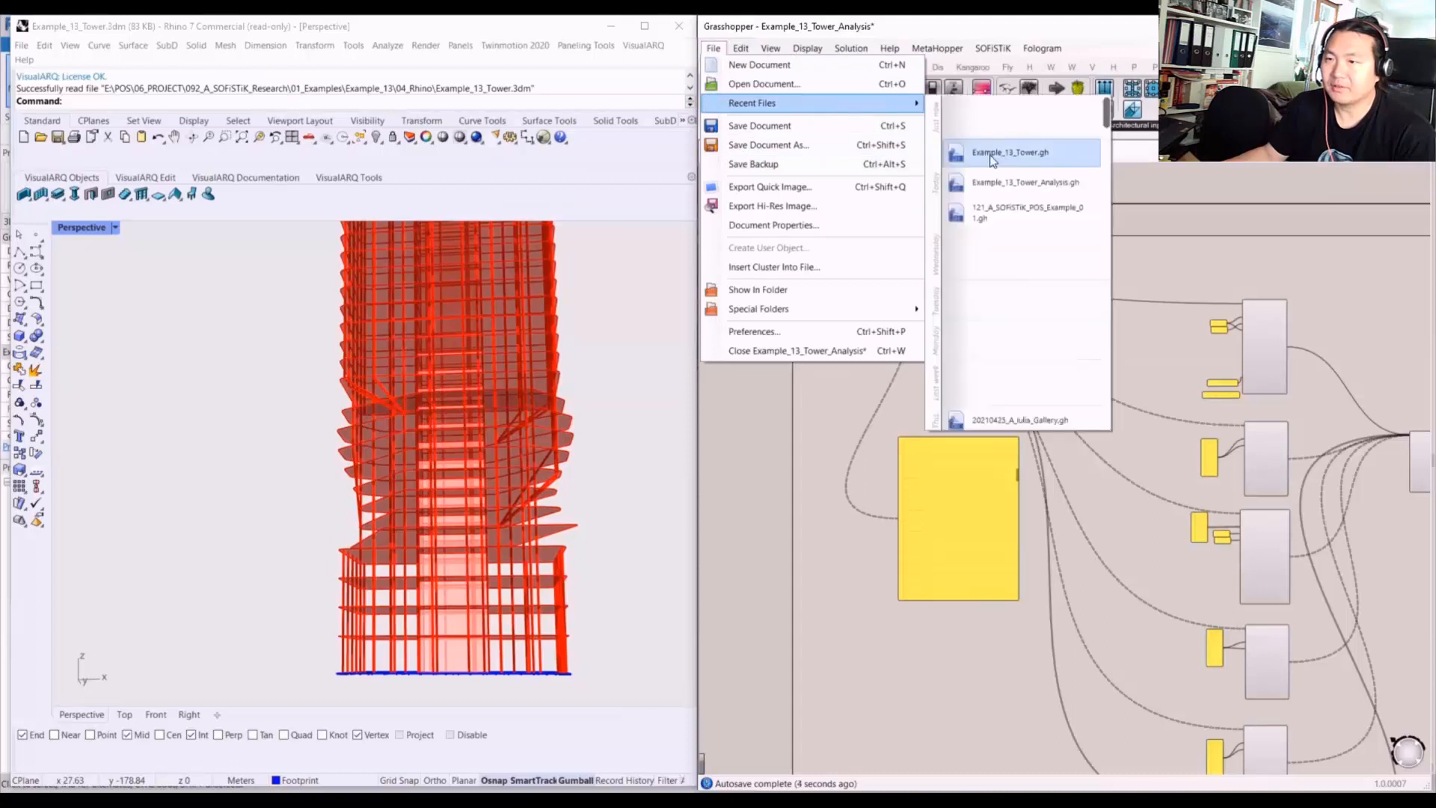
{"action": "left_click", "coordinate": [1032, 182]}
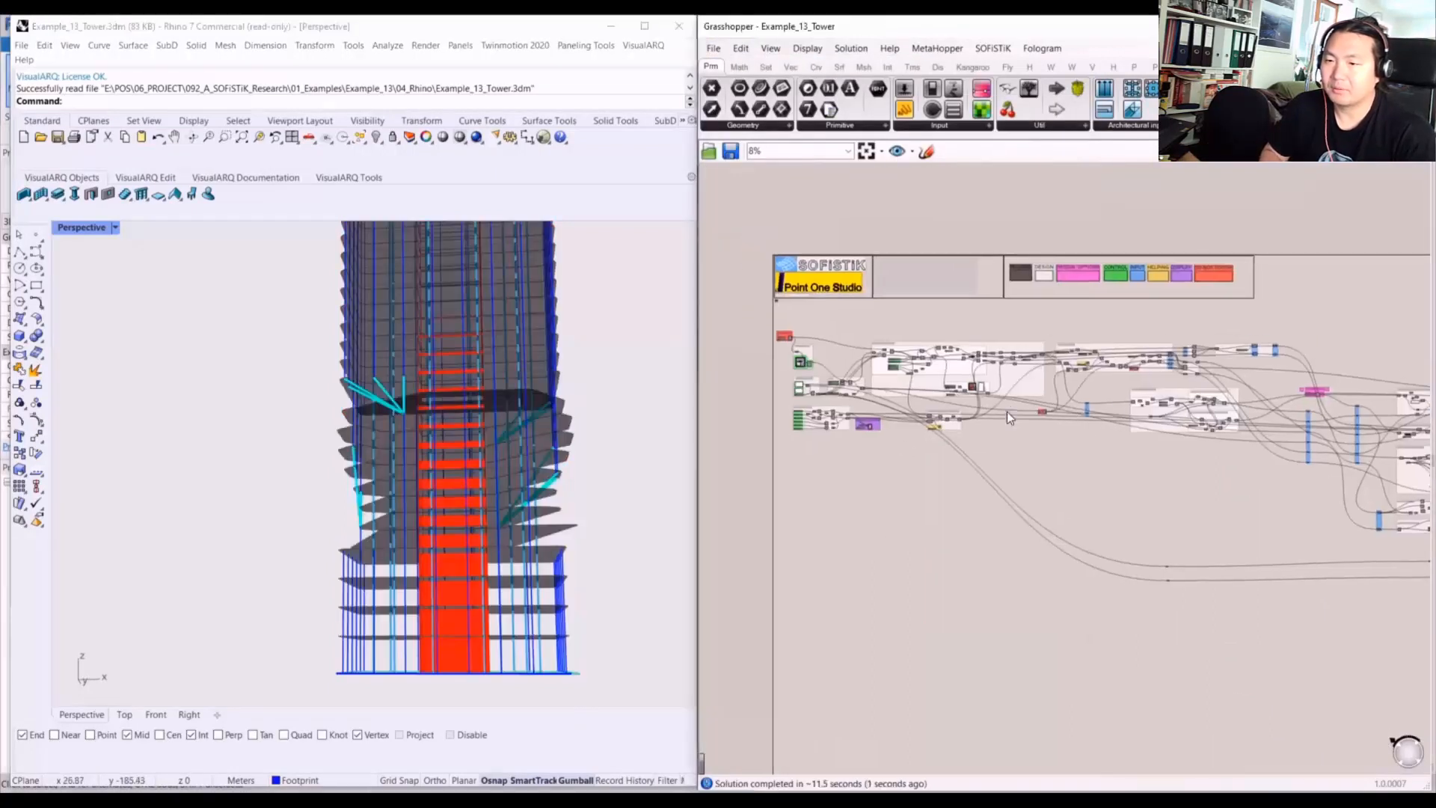
- Examine the Example_13_Tower definition from its input groups through the design groups to the data output and display groups
{"action": "right_click_drag", "start_coordinate": [419, 378], "coordinate": [527, 387]}
{"action": "right_click_drag", "start_coordinate": [773, 367], "coordinate": [949, 350]}
{"action": "scroll", "coordinate": [950, 349], "scroll_direction": "down", "scroll_amount": 2}
{"action": "scroll", "coordinate": [950, 350], "scroll_direction": "down", "scroll_amount": 4}
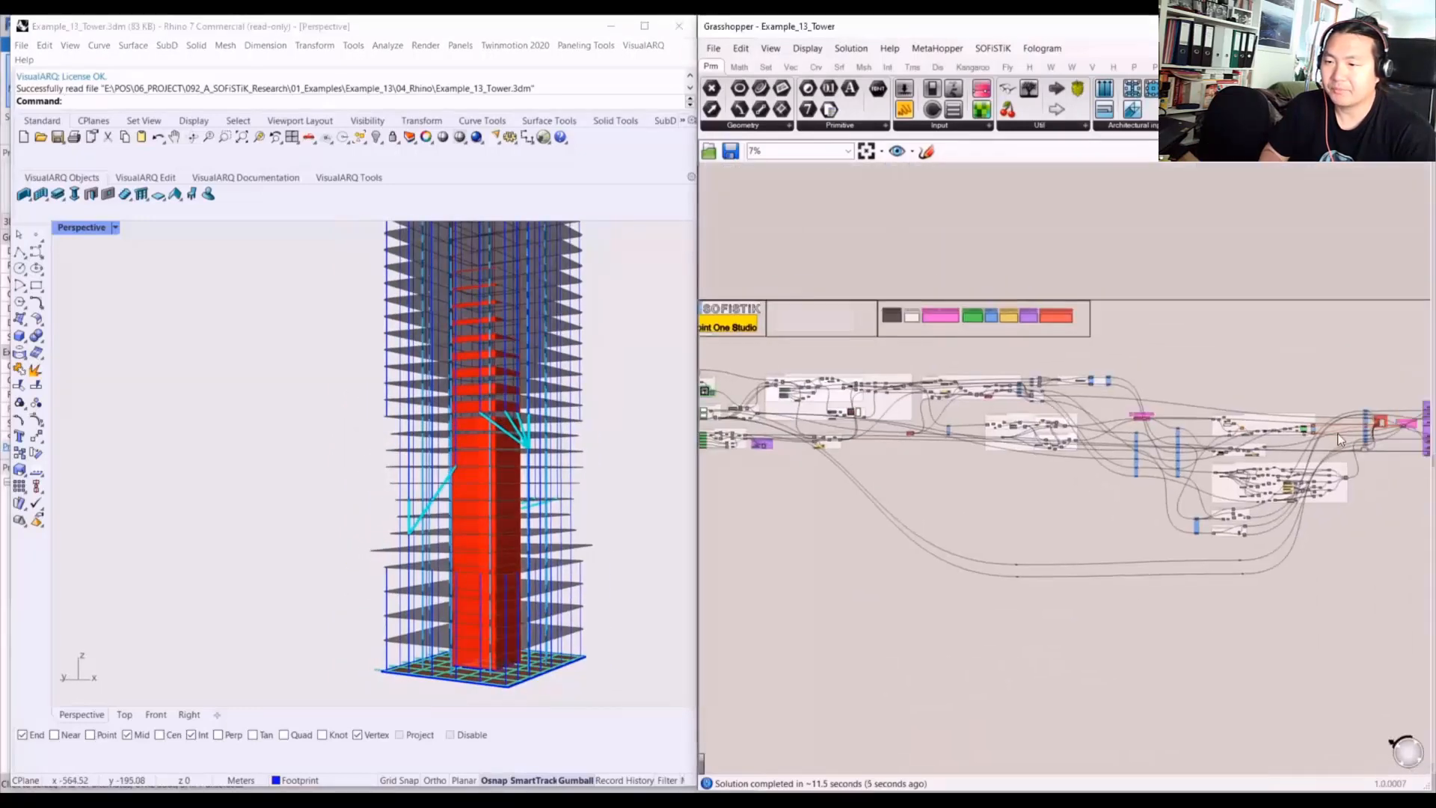
{"action": "right_click_drag", "start_coordinate": [1299, 447], "coordinate": [1156, 449]}
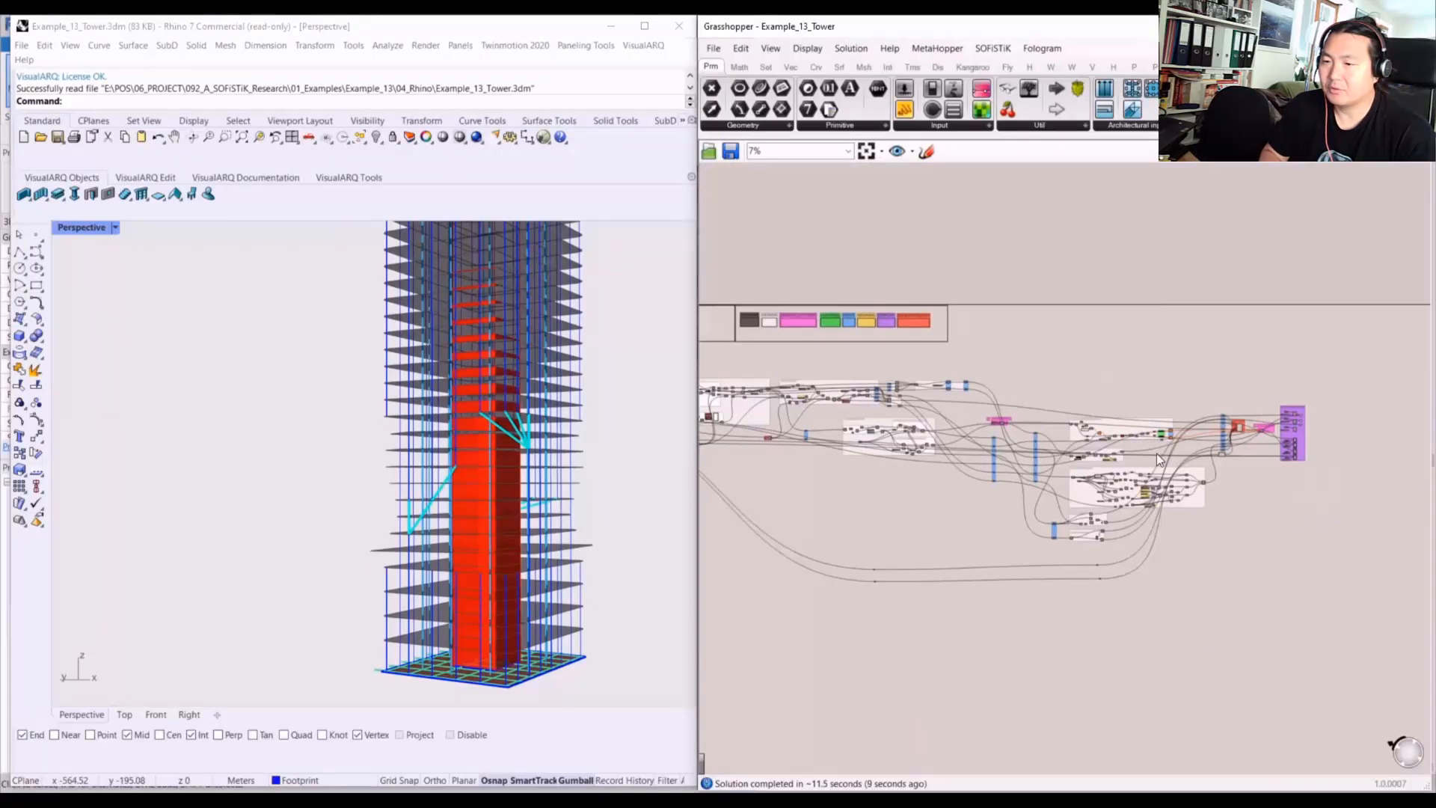
{"action": "right_click_drag", "start_coordinate": [949, 410], "coordinate": [1085, 421]}
{"action": "scroll", "coordinate": [897, 378], "scroll_direction": "up", "scroll_amount": 3}
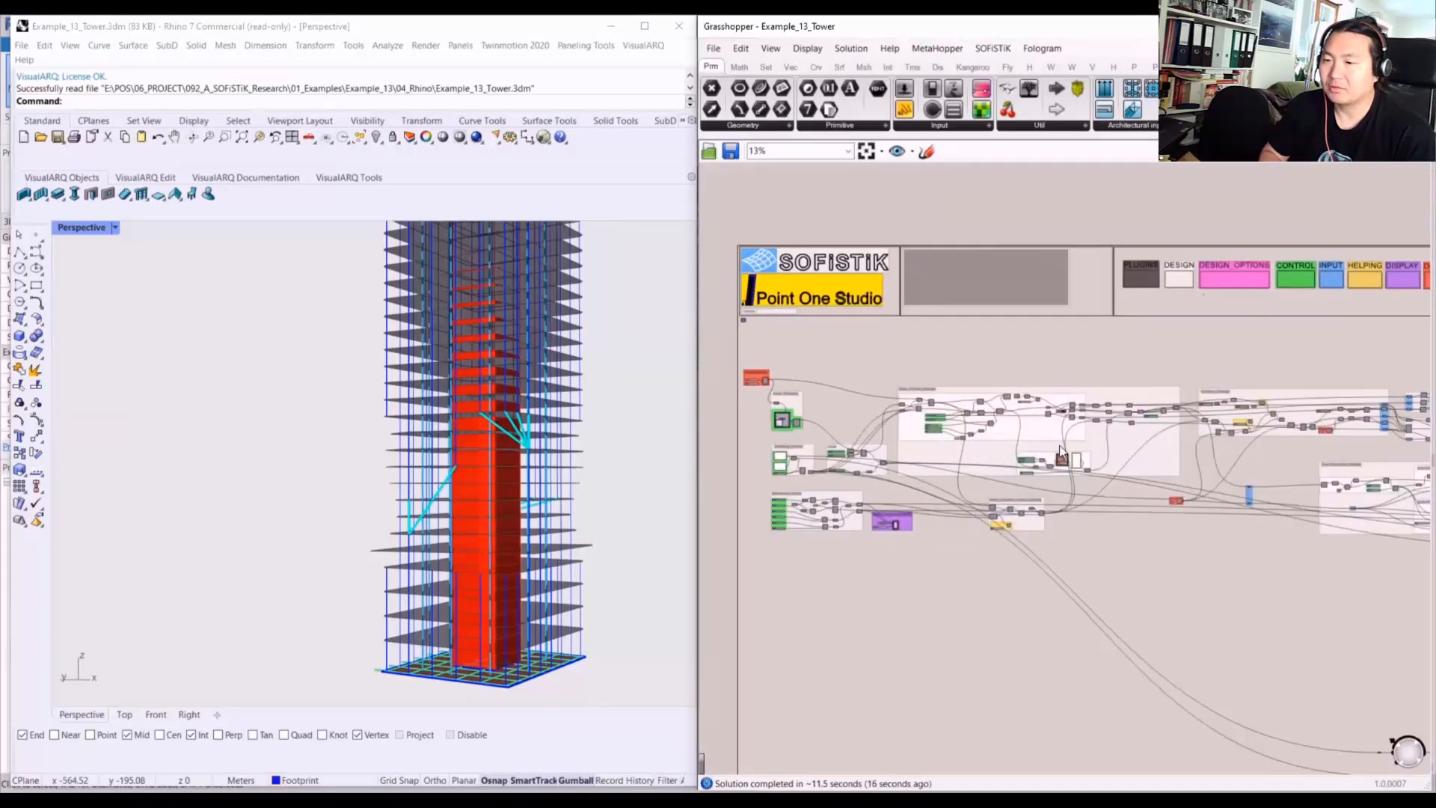
{"action": "right_click_drag", "start_coordinate": [1225, 421], "coordinate": [1034, 402]}
{"action": "scroll", "coordinate": [1065, 385], "scroll_direction": "down", "scroll_amount": 3}
{"action": "scroll", "coordinate": [1270, 407], "scroll_direction": "up", "scroll_amount": 4}
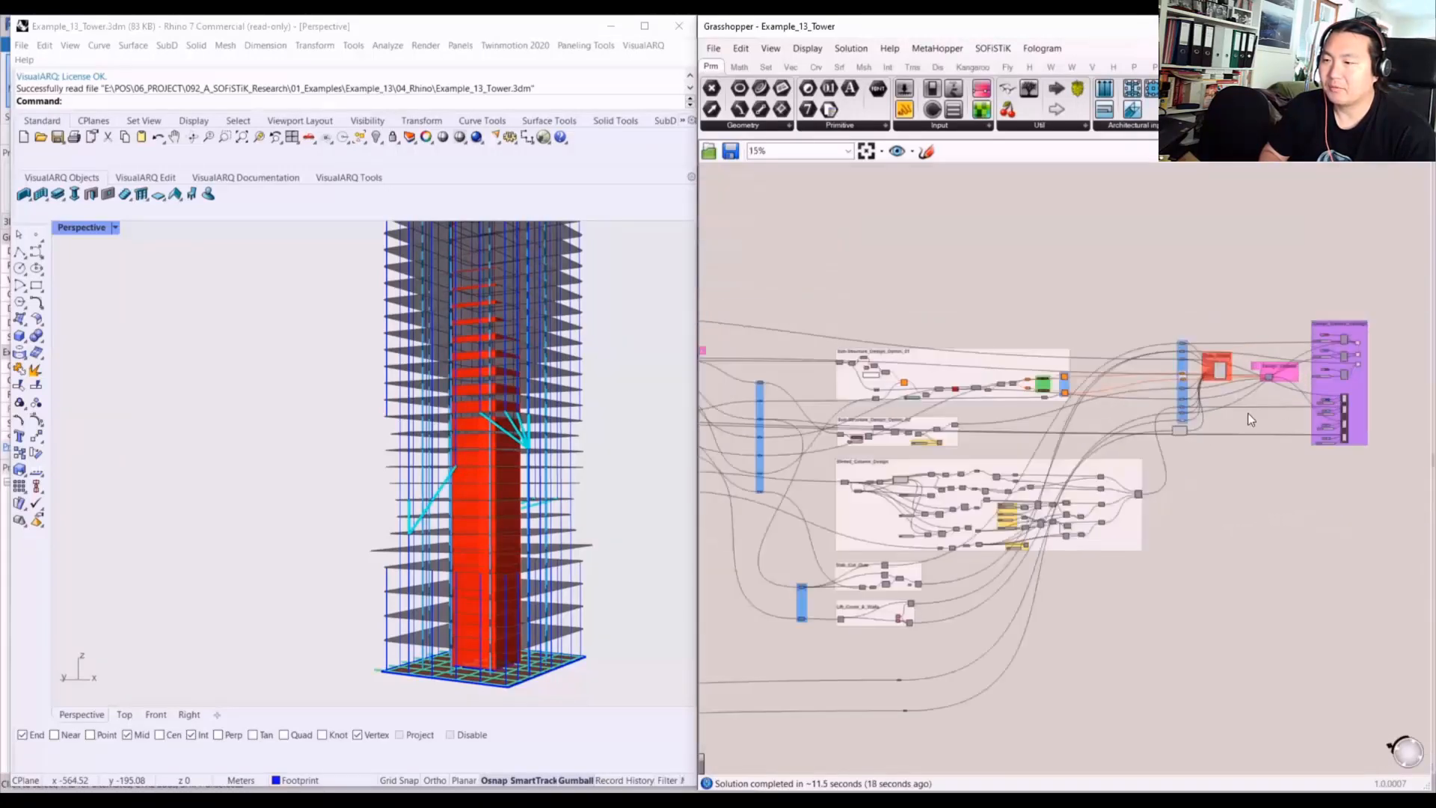
{"action": "scroll", "coordinate": [1240, 419], "scroll_direction": "down", "scroll_amount": 2}
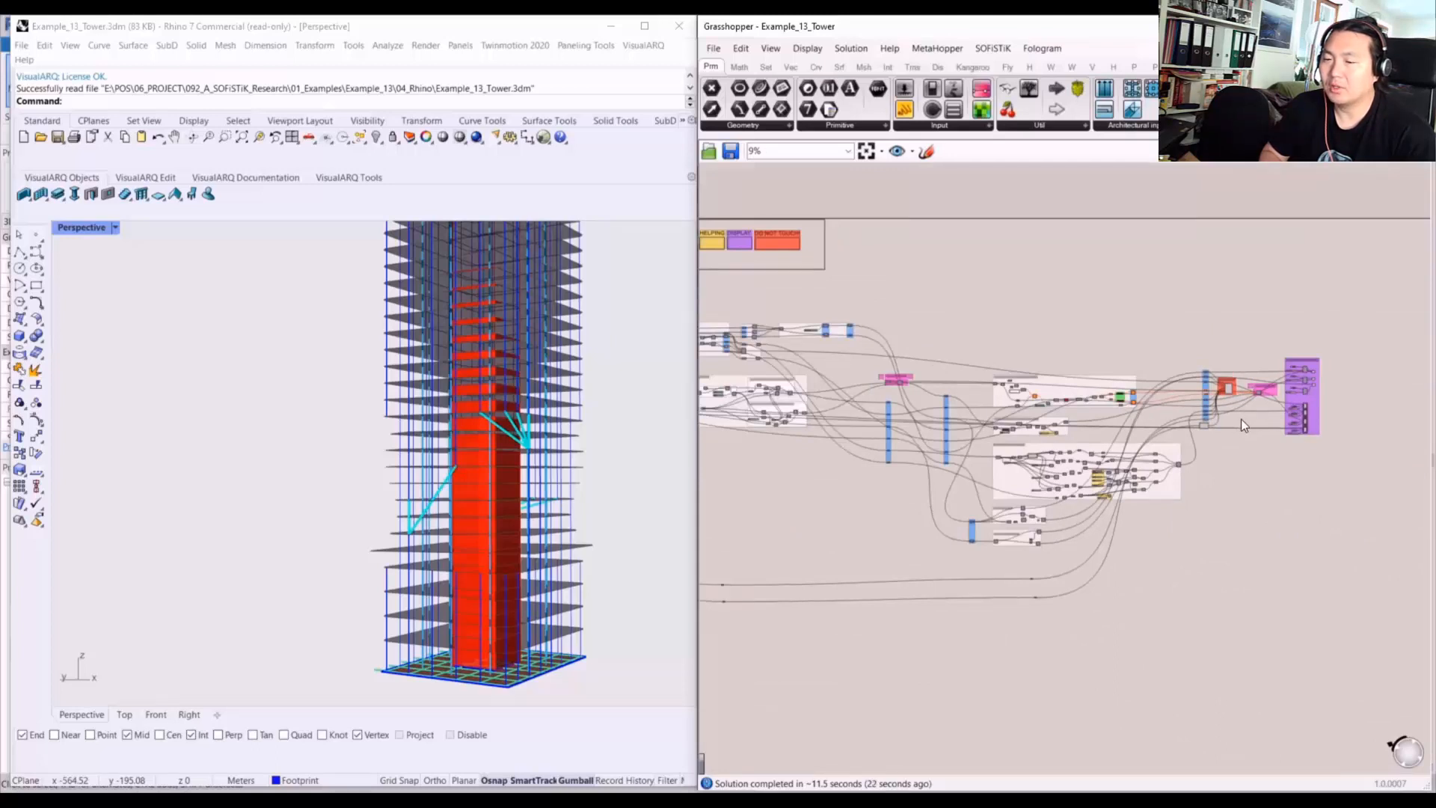
- Examine the Data Output component's inputs and locate the Data Input and Data Output components among the utility components
{"action": "scroll", "coordinate": [1236, 391], "scroll_direction": "up", "scroll_amount": 6}
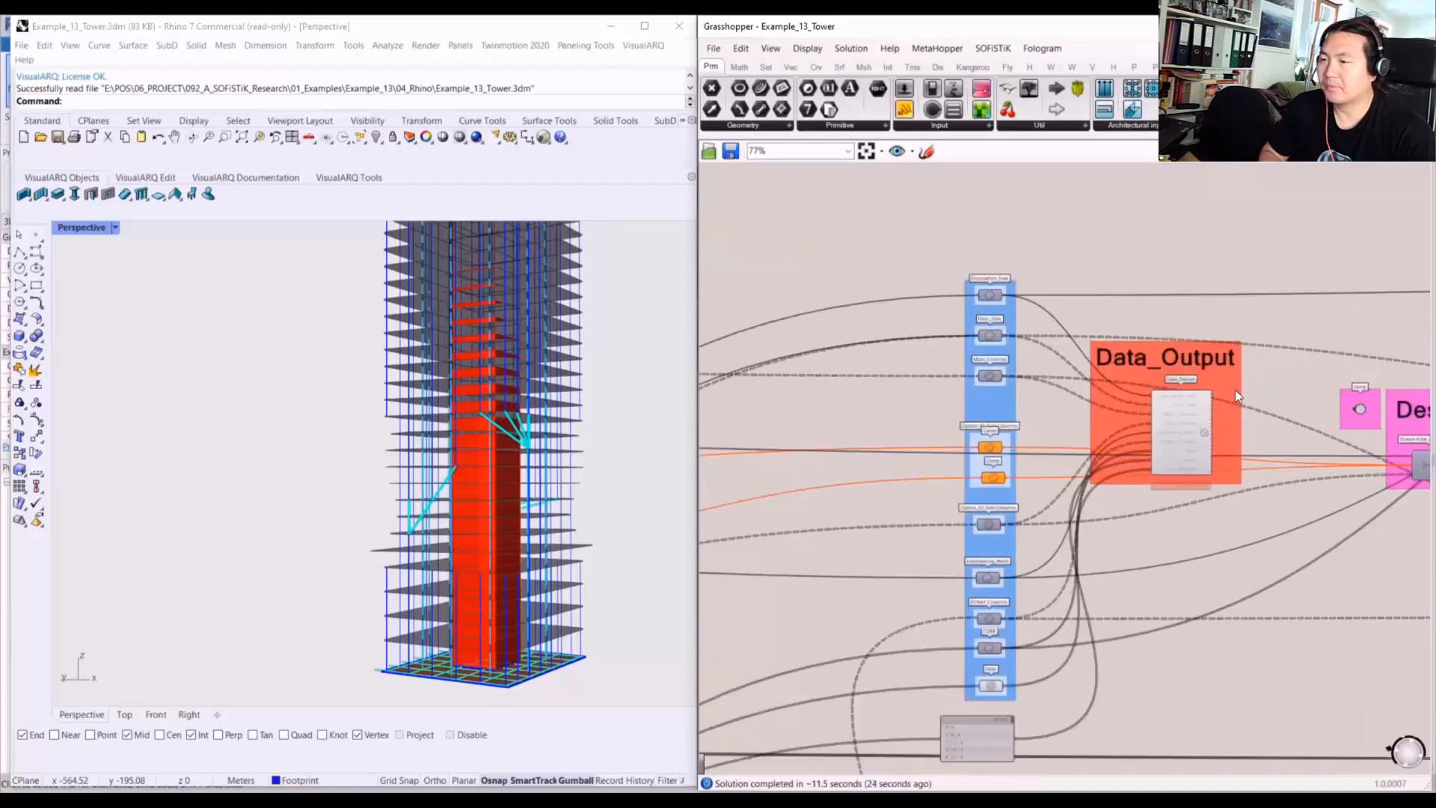
{"action": "scroll", "coordinate": [1126, 374], "scroll_direction": "up", "scroll_amount": 2}
{"action": "left_click", "coordinate": [1132, 389]}
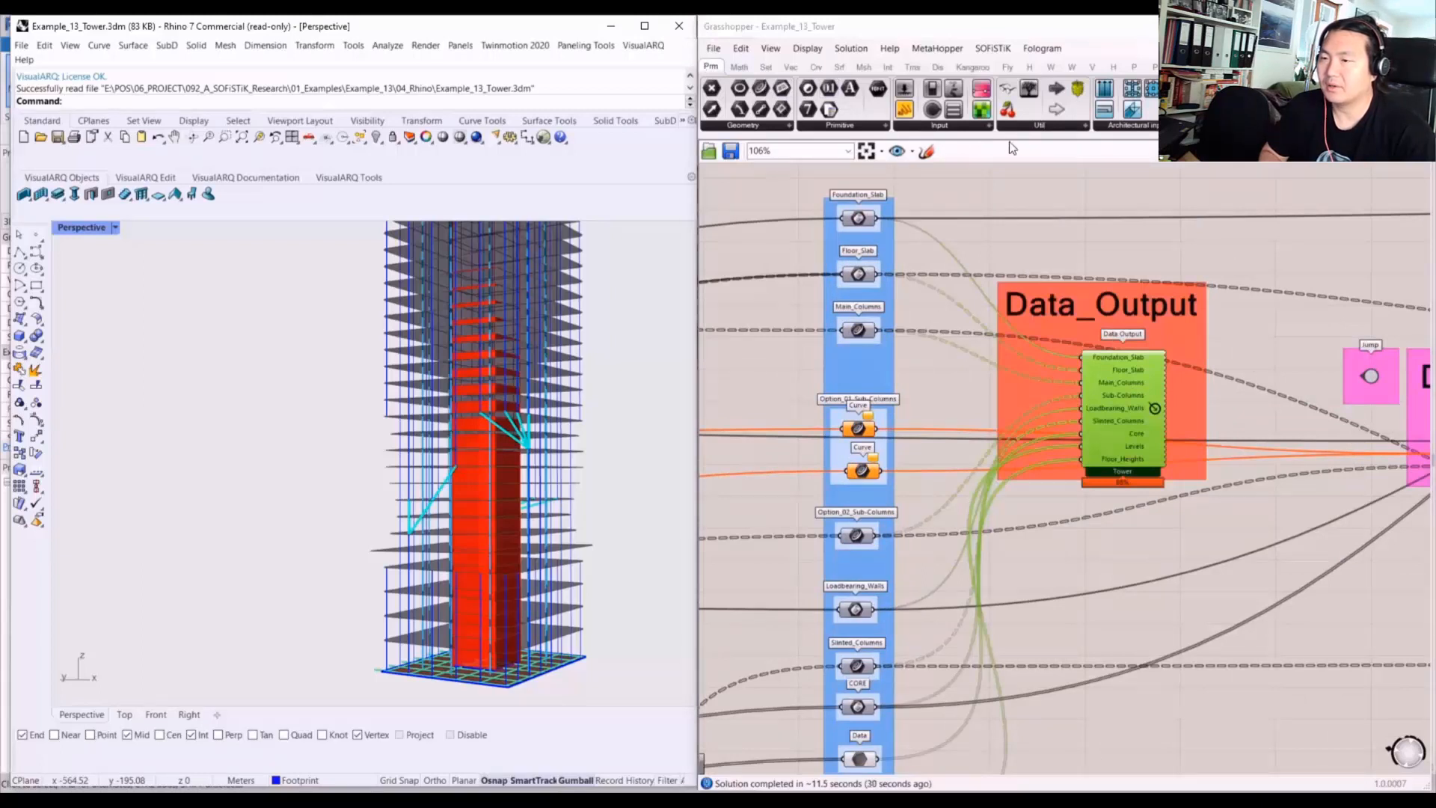
{"action": "left_click", "coordinate": [1061, 127]}
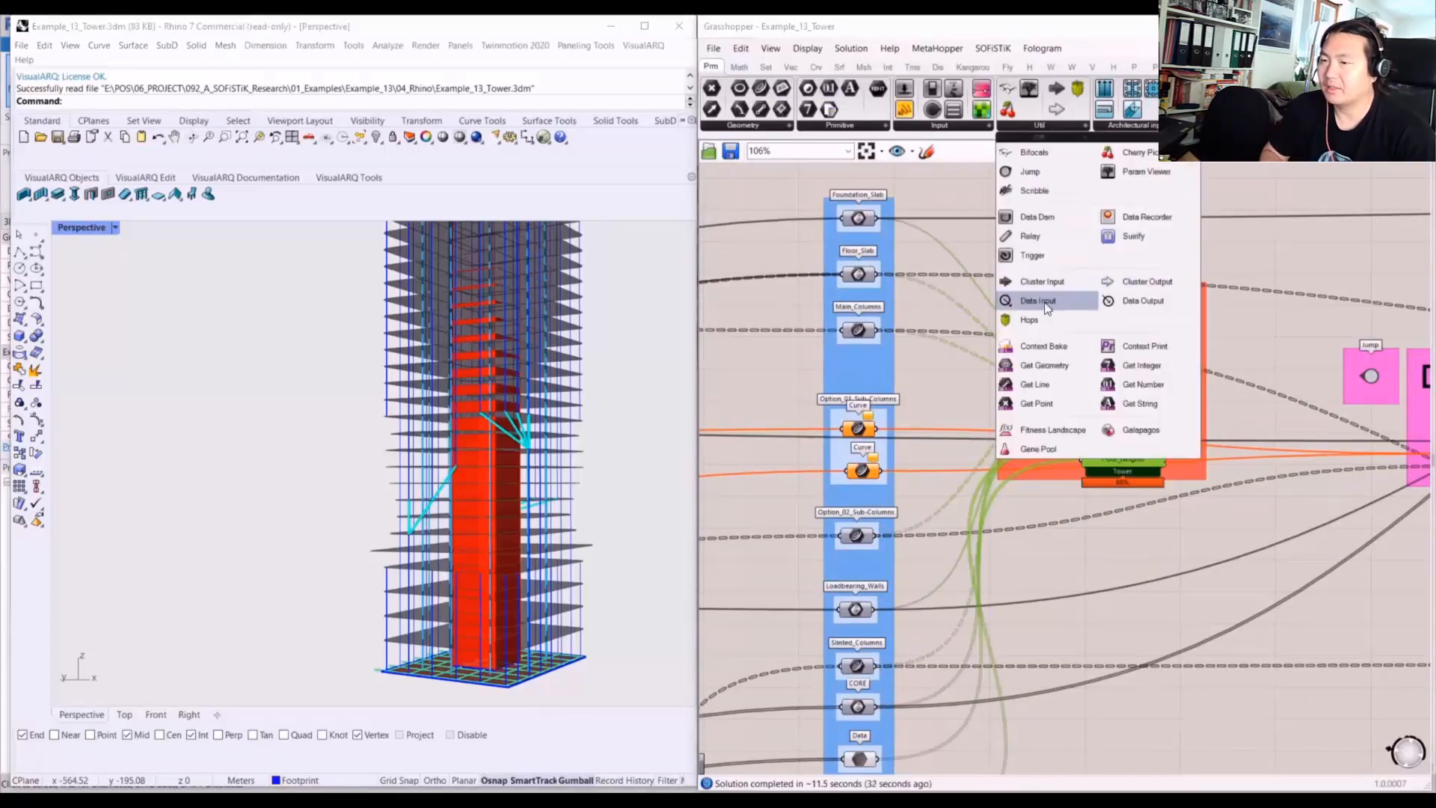
{"action": "left_click", "coordinate": [1286, 312]}
{"action": "left_click", "coordinate": [1120, 379]}
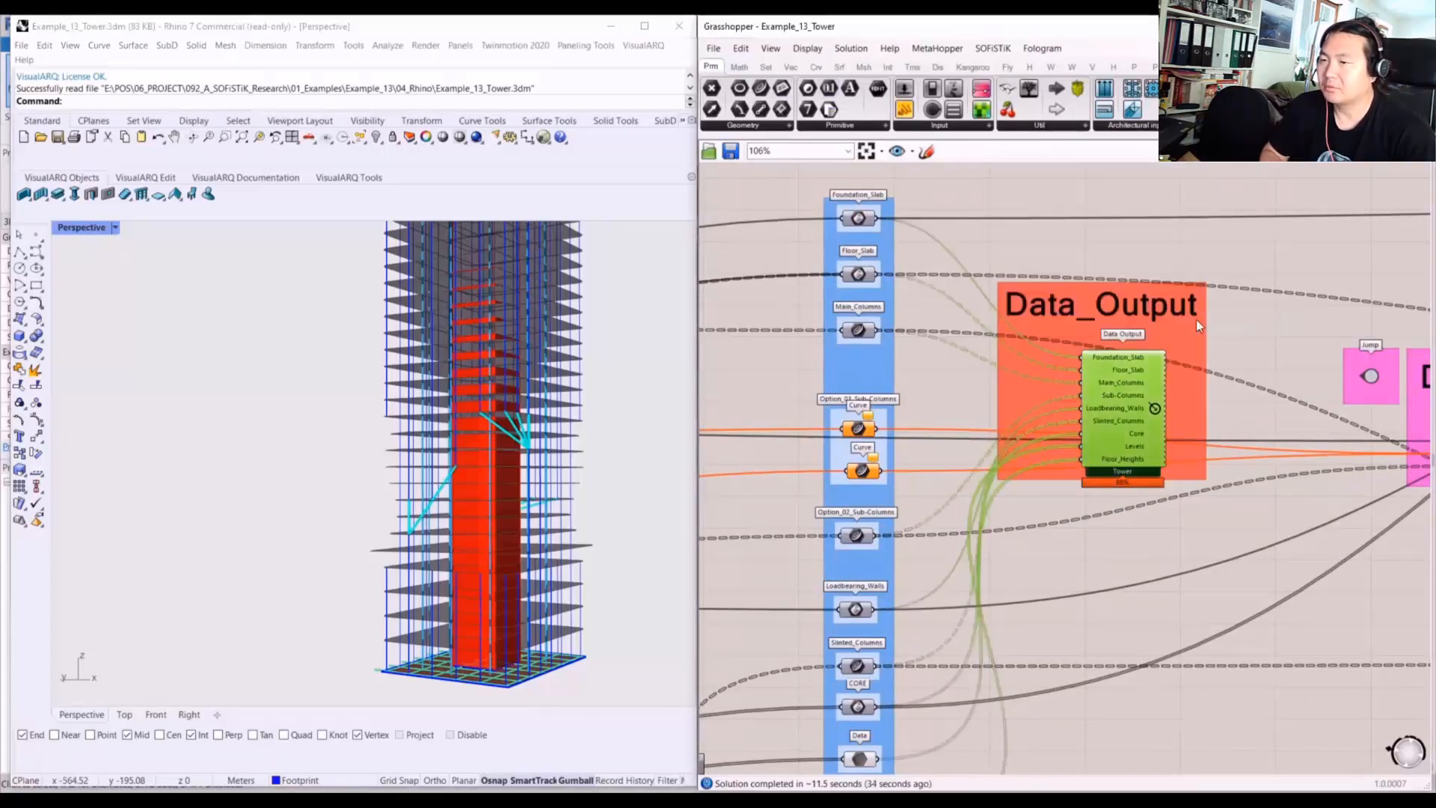
{"action": "scroll", "coordinate": [1170, 413], "scroll_direction": "up", "scroll_amount": 3}
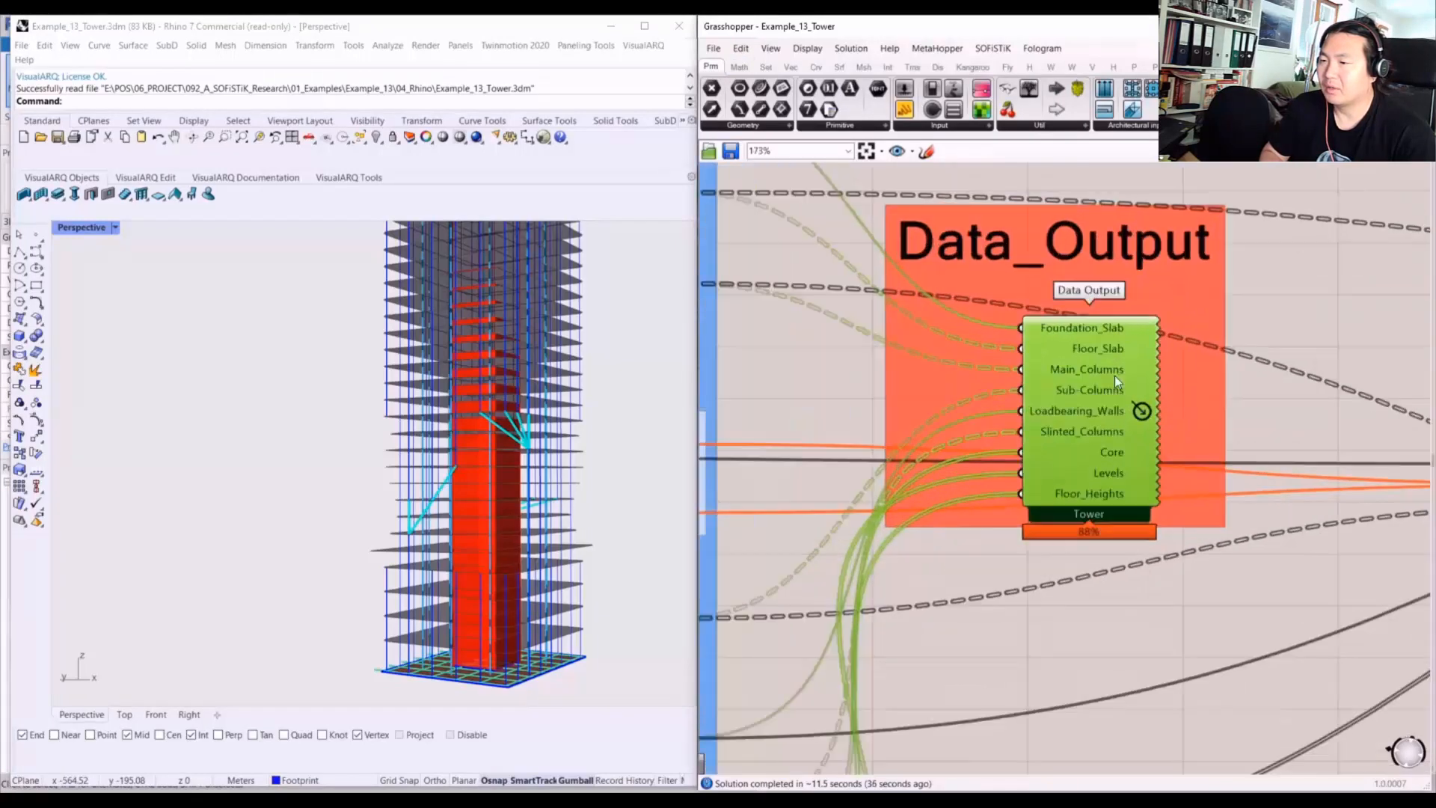
- Open the destination setting of the Data Output component
{"action": "right_click", "coordinate": [1138, 405]}
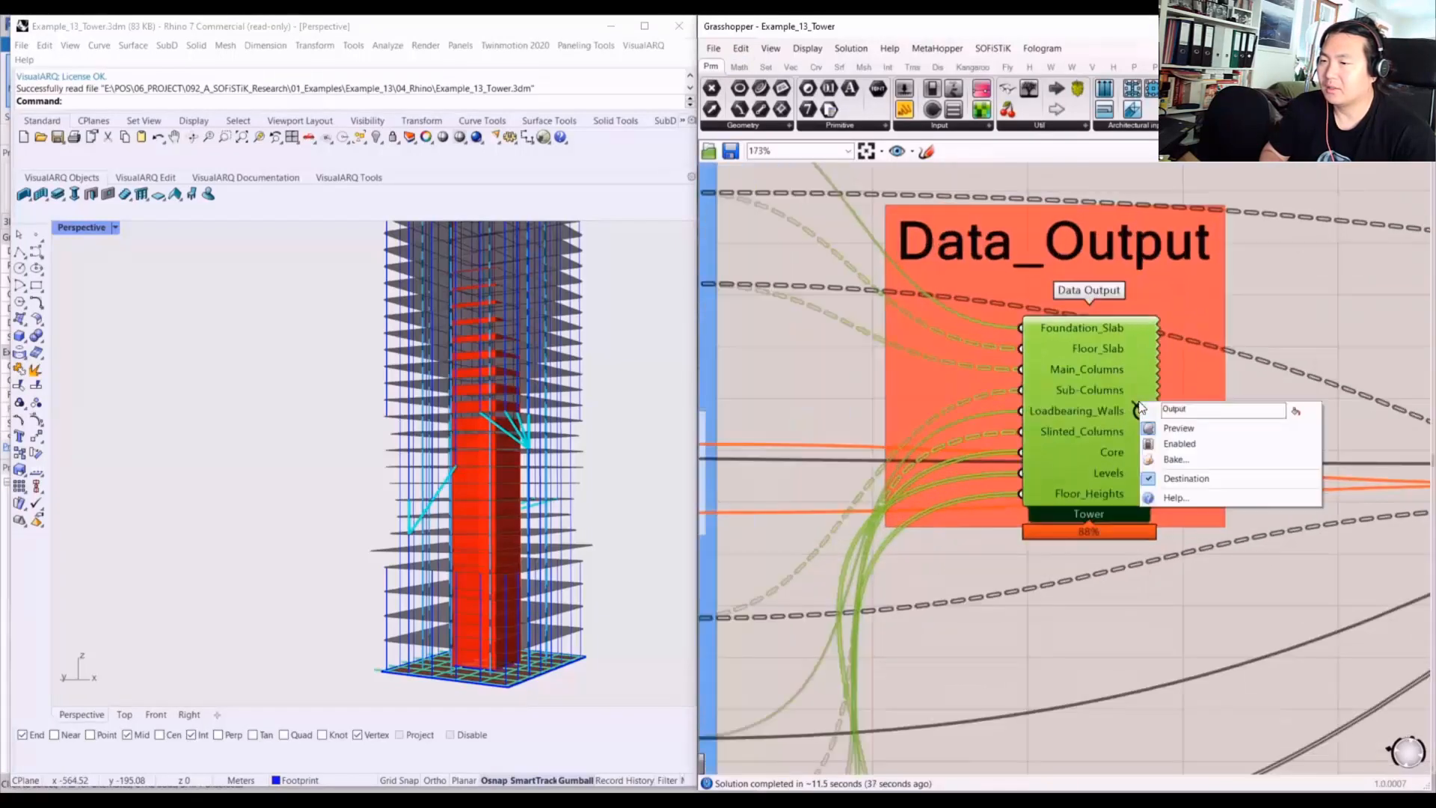
{"action": "left_click", "coordinate": [1179, 484]}
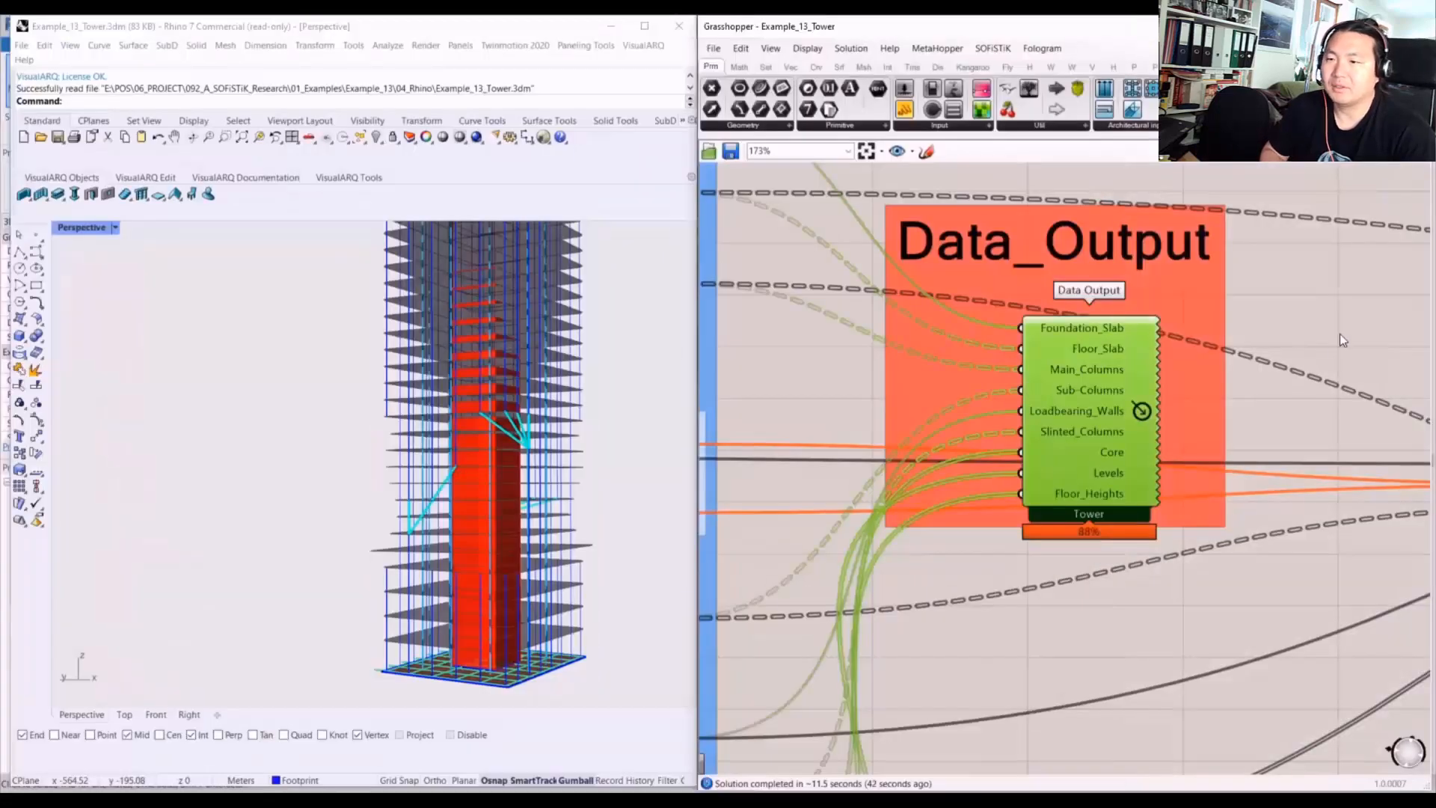
{"action": "left_click", "coordinate": [1339, 340]}
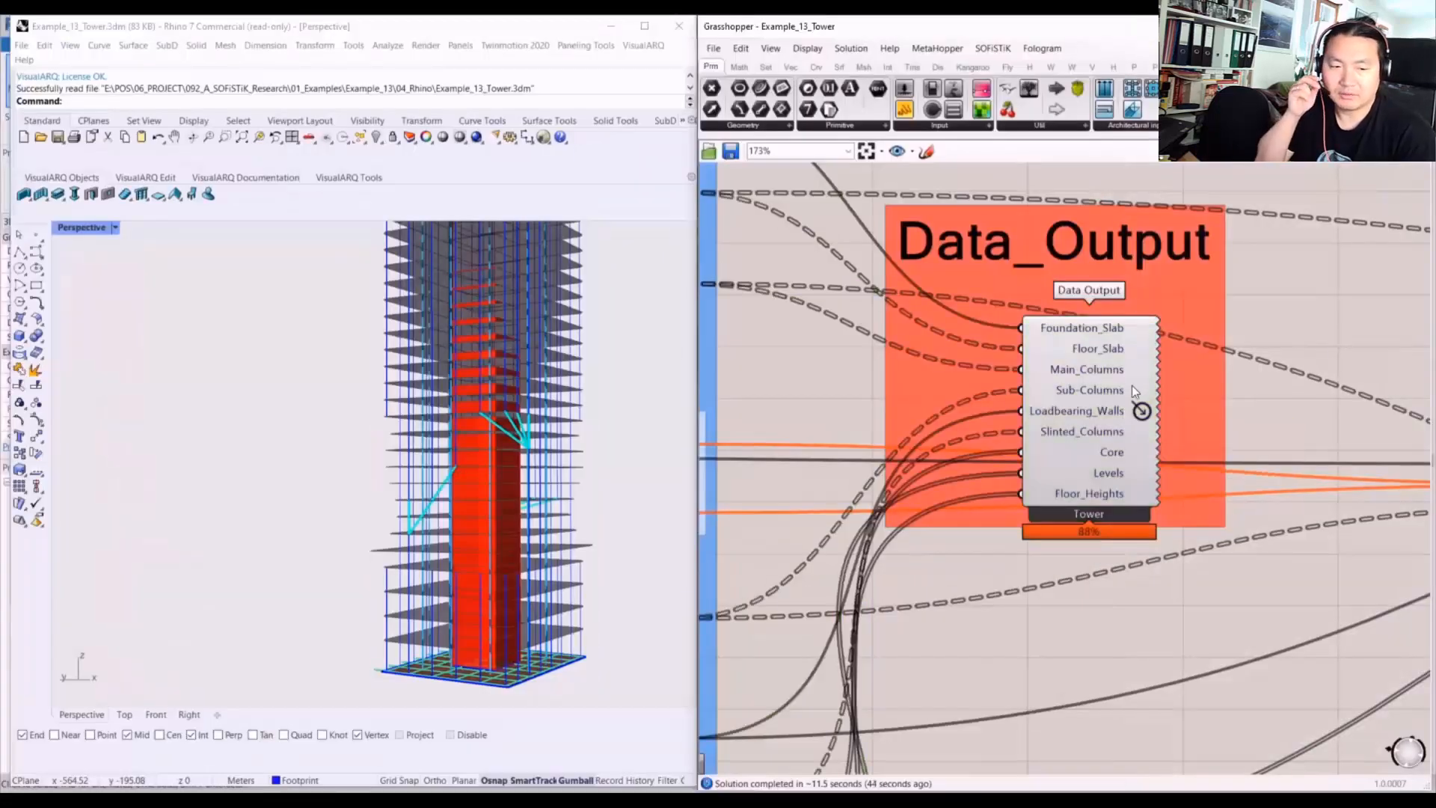
- Disable the Data Output component in the Data_Output group
{"action": "left_click", "coordinate": [1129, 391]}
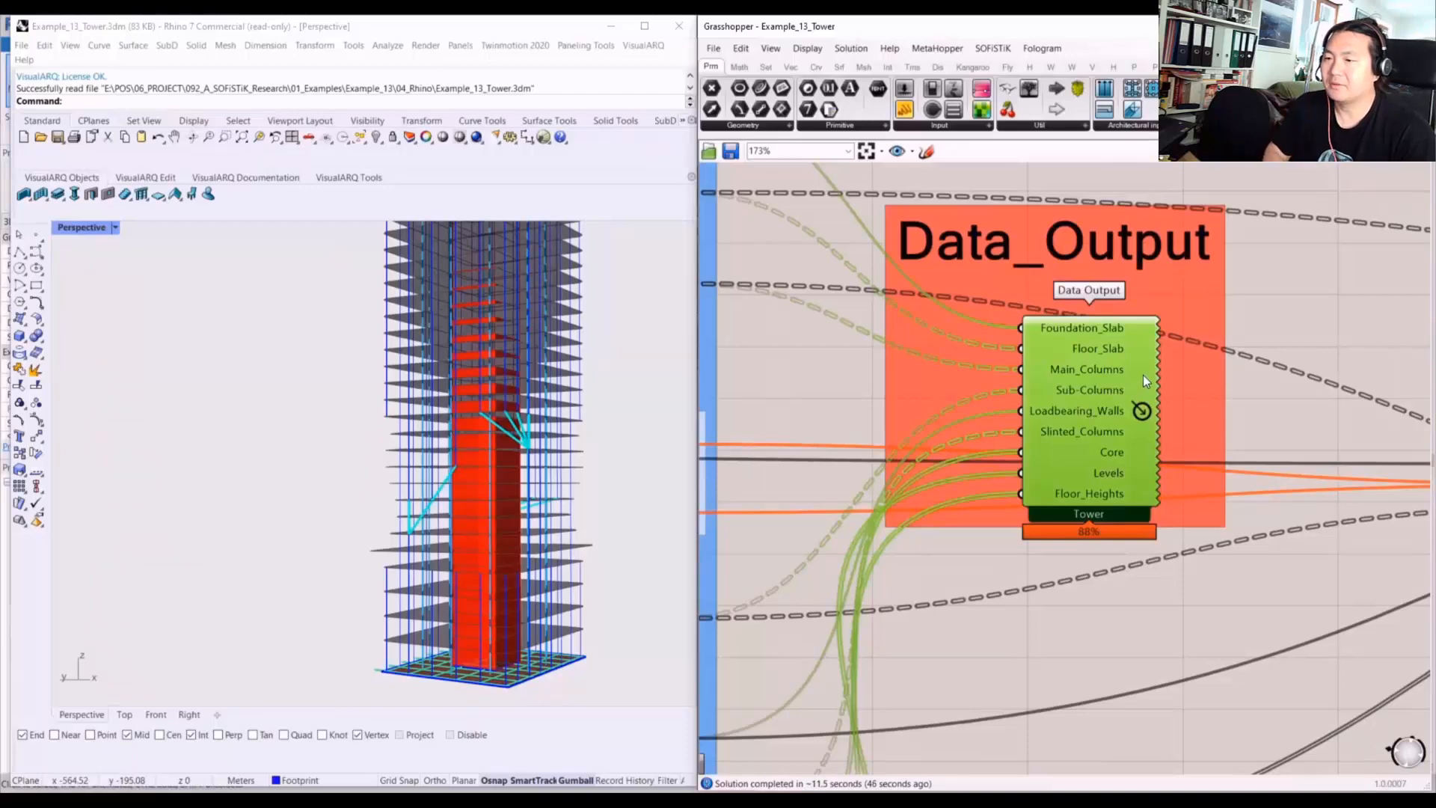
{"action": "key", "text": "ctrl+e"}
{"action": "left_click", "coordinate": [1284, 280]}
{"action": "scroll", "coordinate": [1272, 299], "scroll_direction": "down", "scroll_amount": 2}
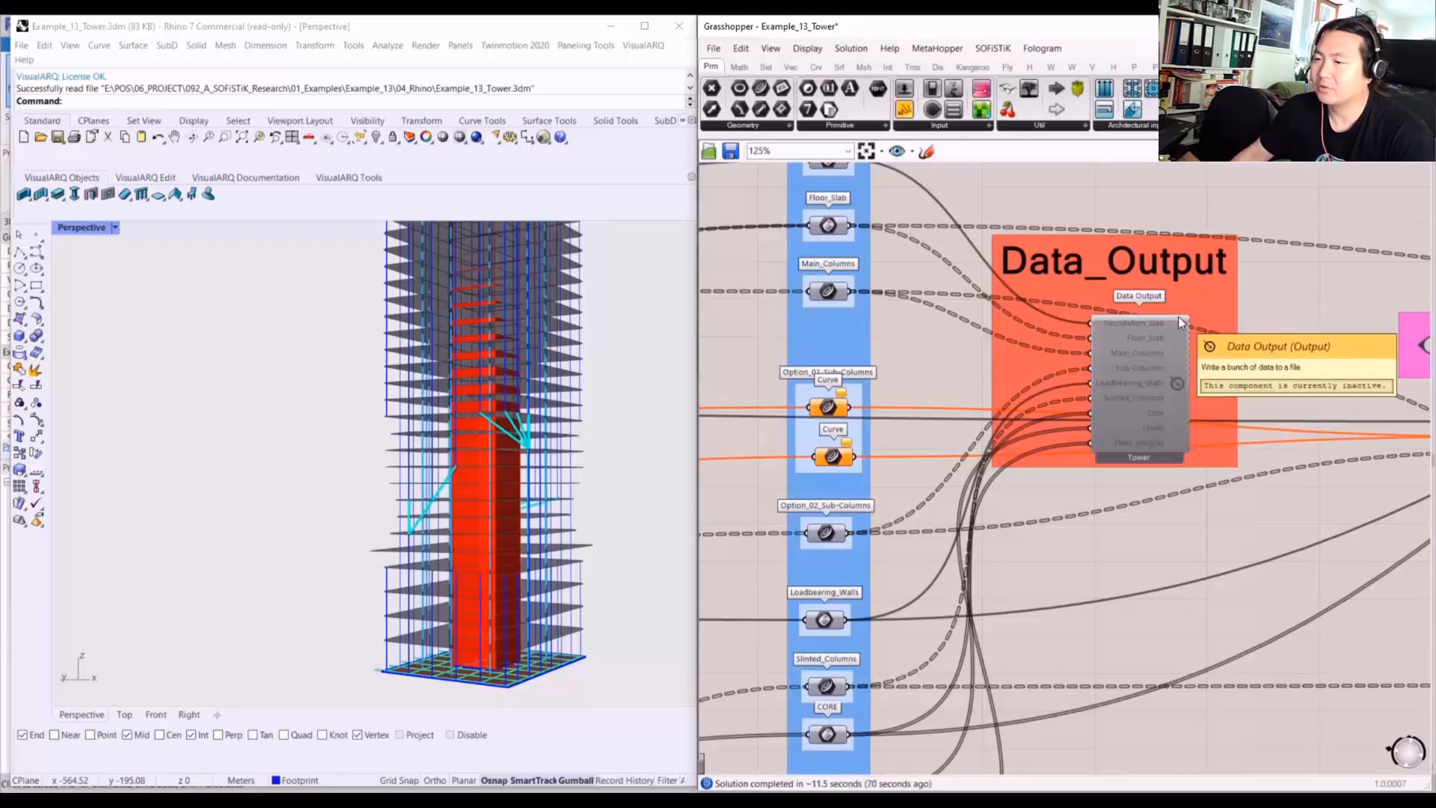
- Examine the colour legend that explains the definition's group types, from PLUGINS to DO NOT TOUCH!
{"action": "scroll", "coordinate": [1177, 316], "scroll_direction": "down", "scroll_amount": 10}
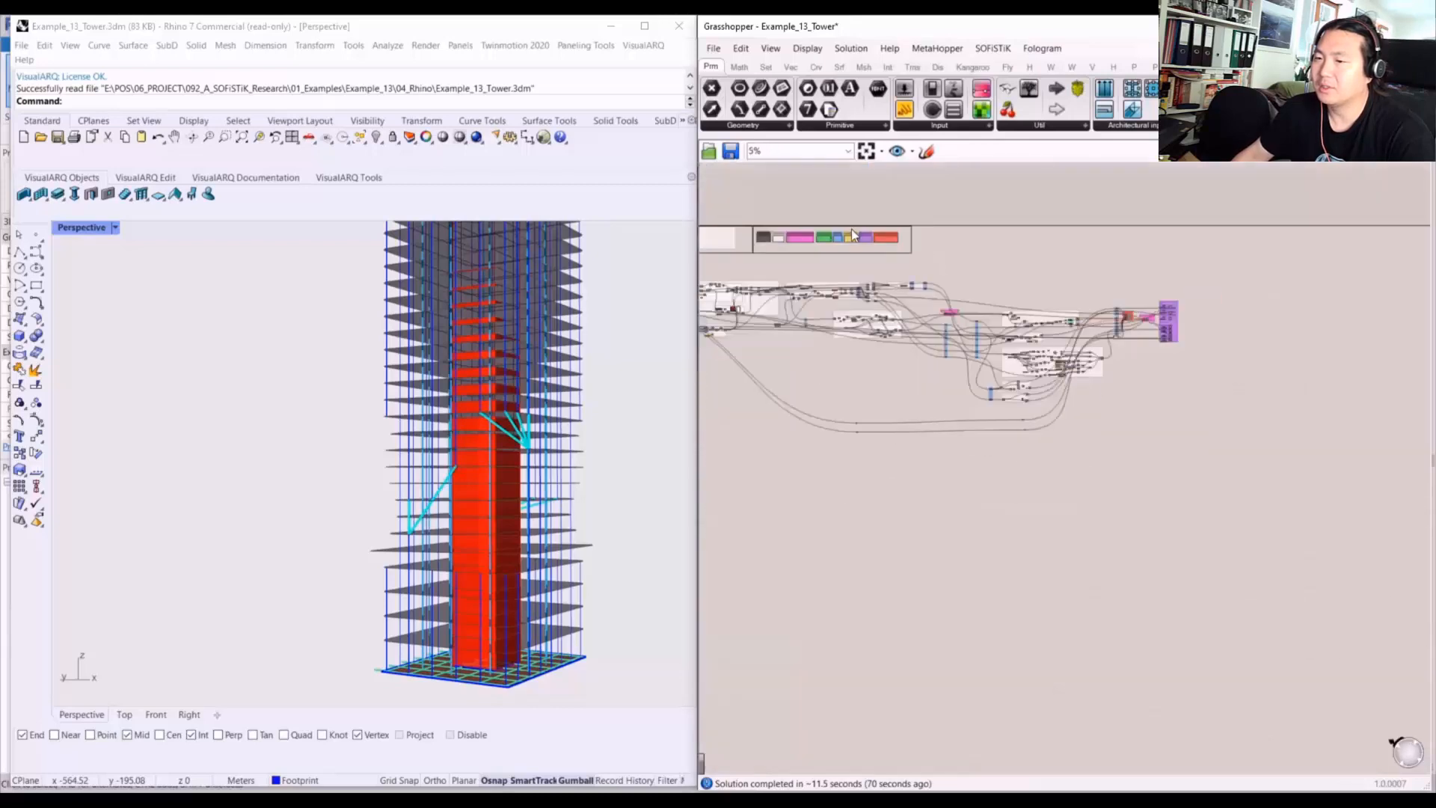
{"action": "scroll", "coordinate": [1115, 340], "scroll_direction": "up", "scroll_amount": 5}
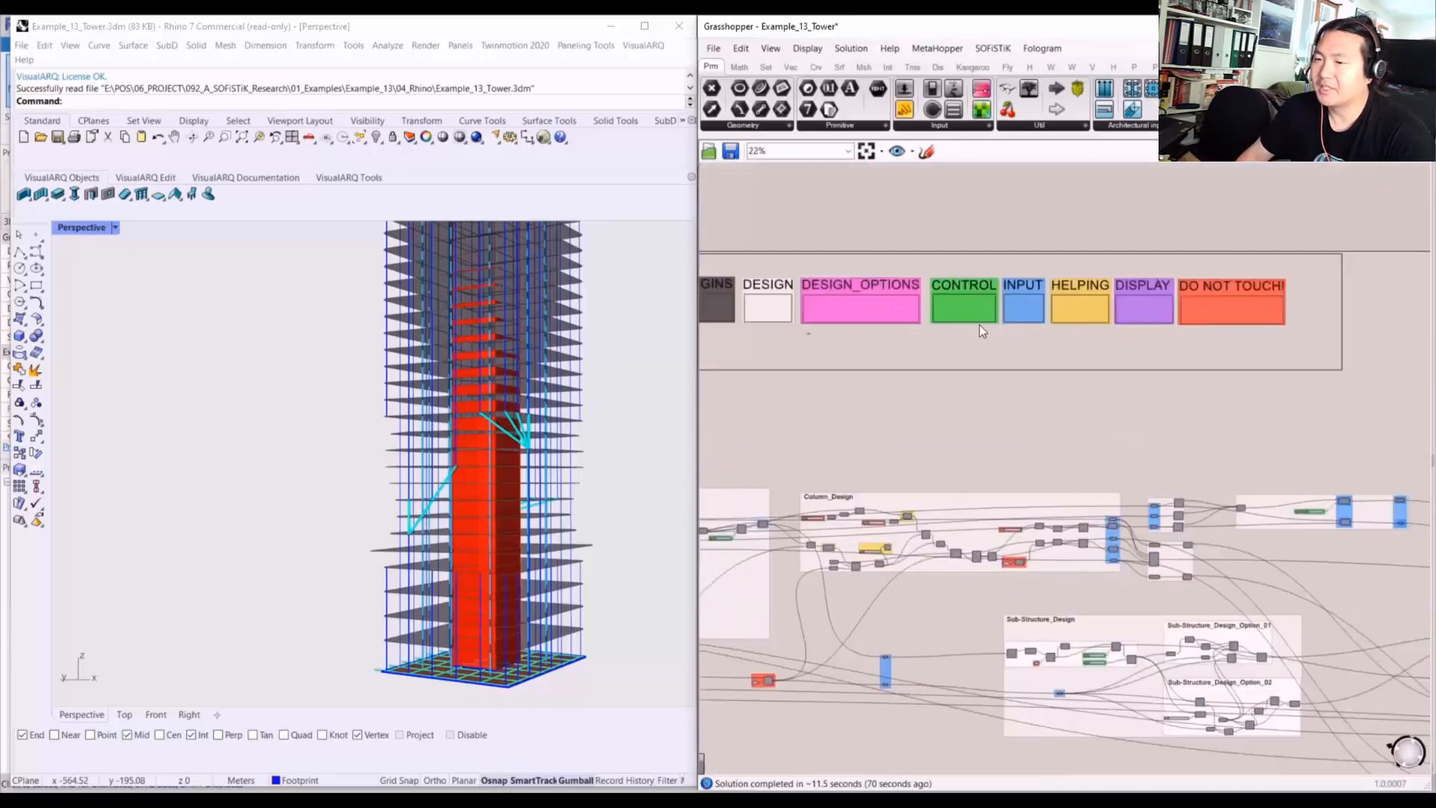
{"action": "scroll", "coordinate": [835, 382], "scroll_direction": "up", "scroll_amount": 2}
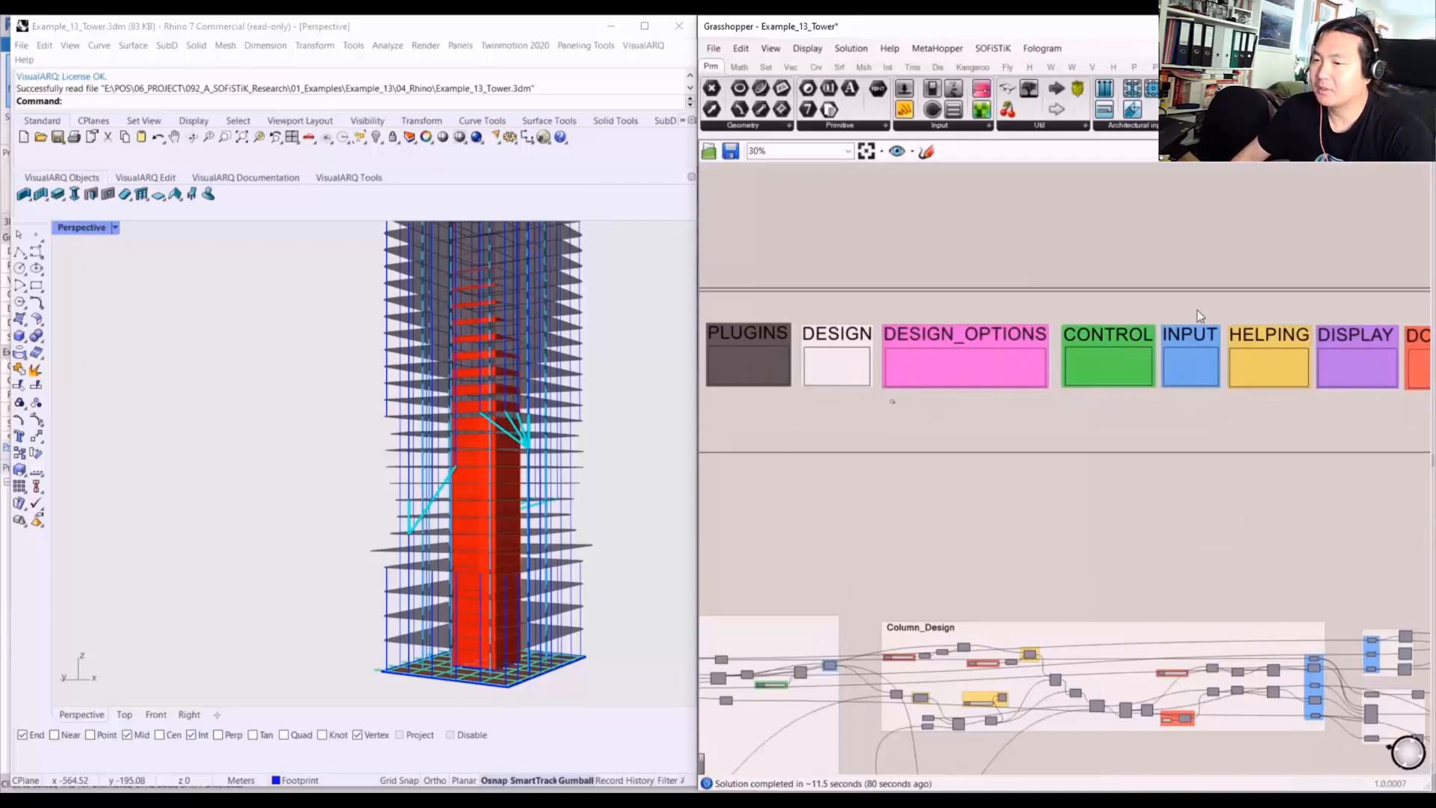
{"action": "mouse_move", "coordinate": [1261, 356]}
{"action": "right_mouse_down"}
{"action": "mouse_move", "coordinate": [1117, 358]}
{"action": "mouse_move", "coordinate": [1296, 363]}
{"action": "right_mouse_up"}
{"action": "scroll", "coordinate": [941, 422], "scroll_direction": "up", "scroll_amount": 6}
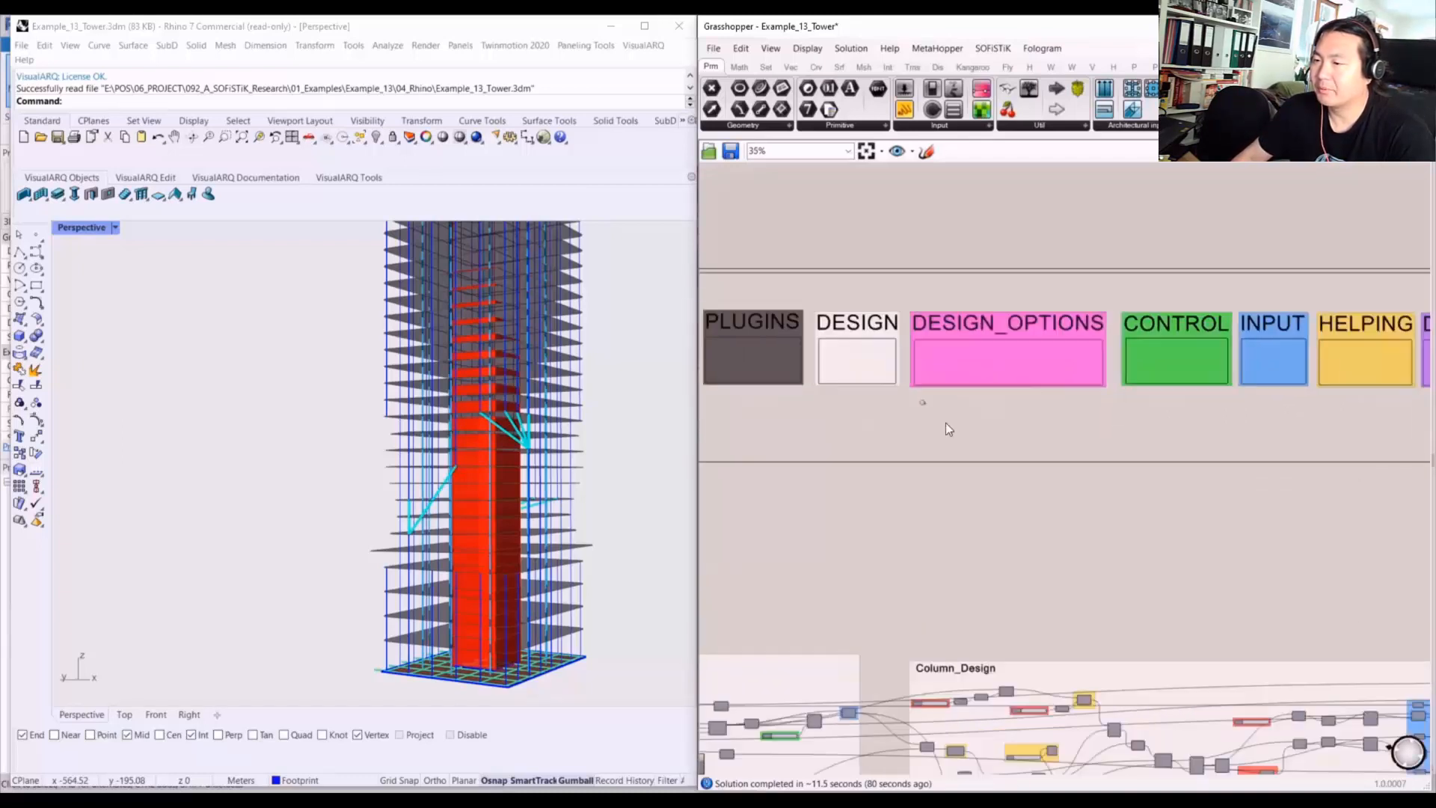
- Switch the Design_Options value list to Option_1 and inspect the tower's column layout in the Perspective viewport
{"action": "left_click", "coordinate": [890, 374]}
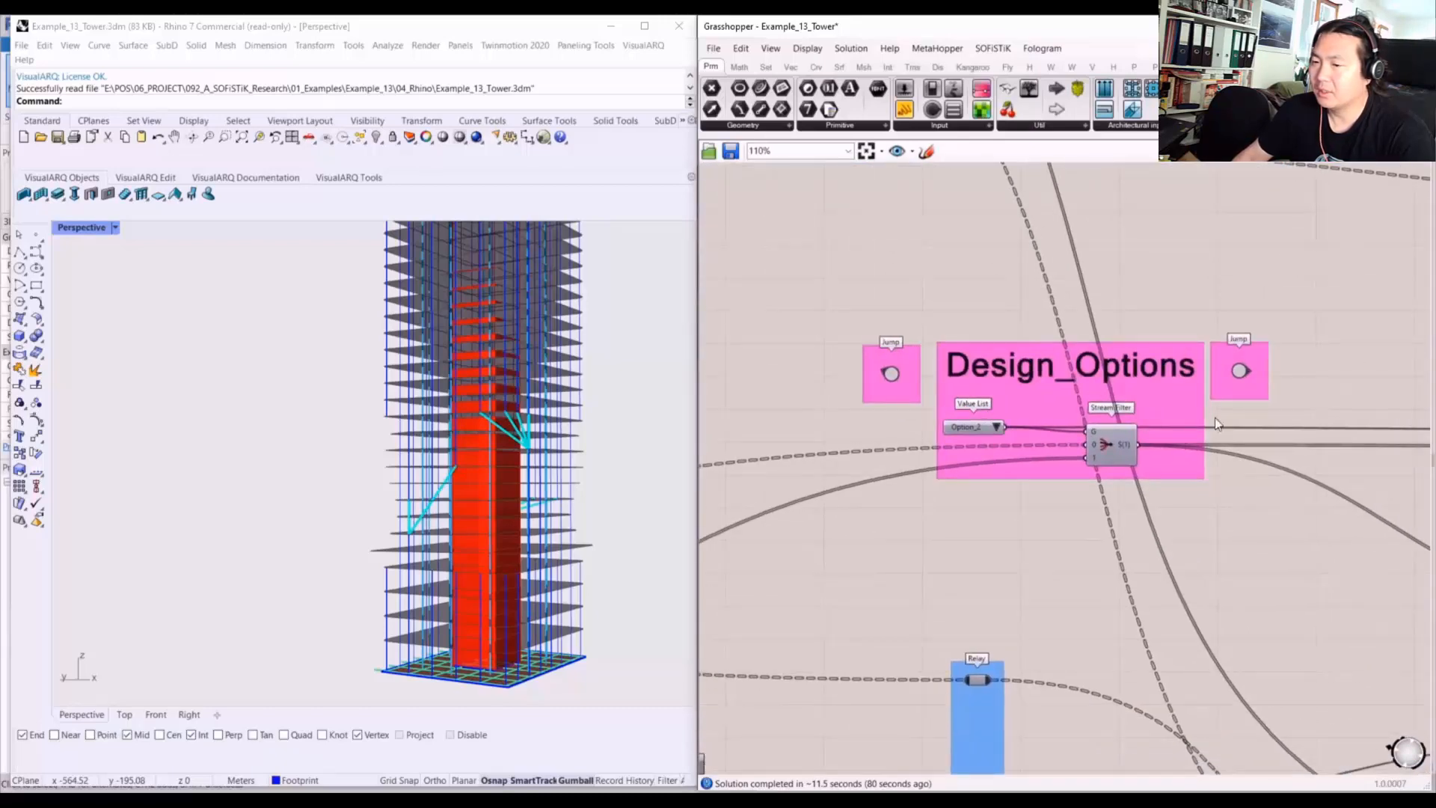
{"action": "left_click", "coordinate": [988, 426]}
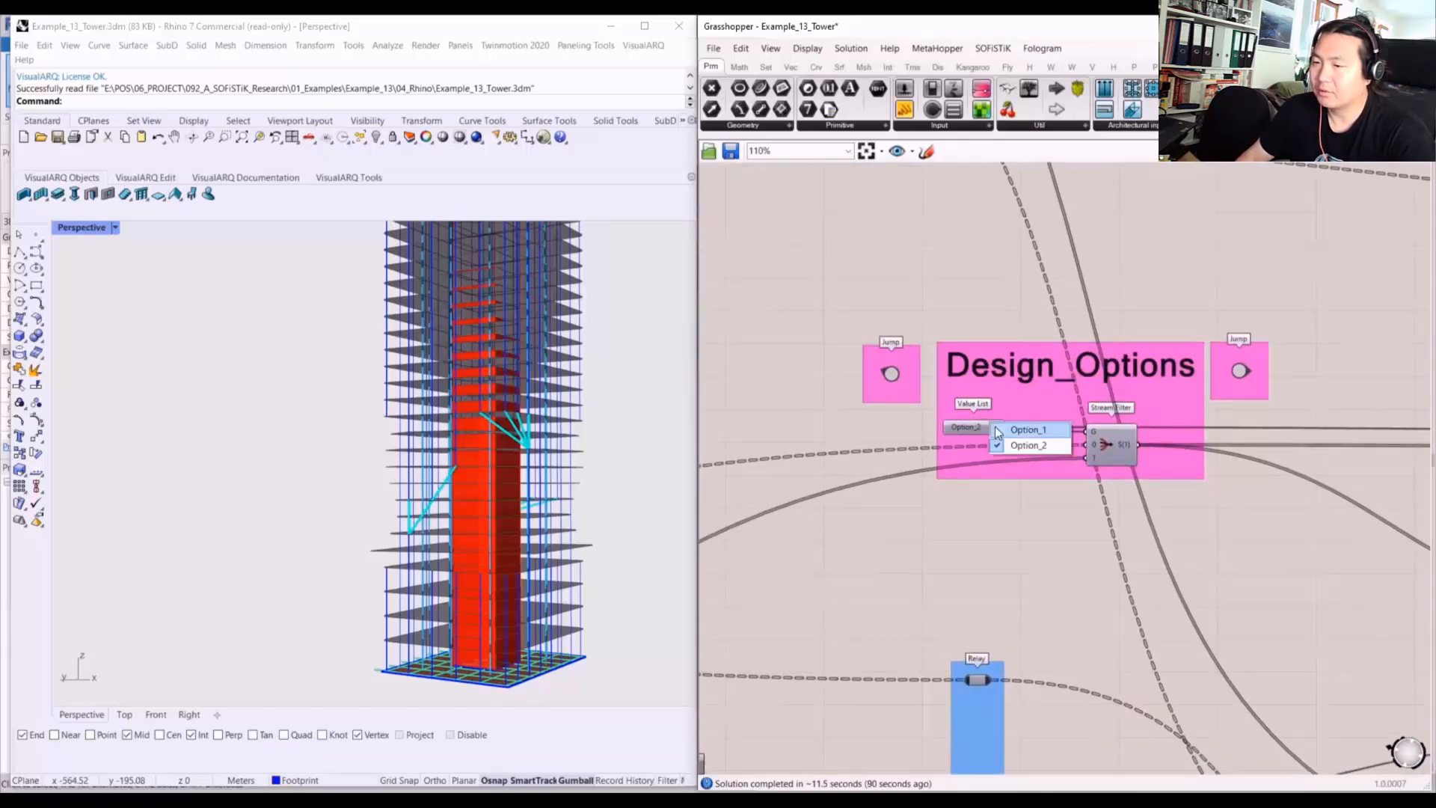
{"action": "left_click", "coordinate": [1024, 429]}
{"action": "scroll", "coordinate": [399, 417], "scroll_direction": "up", "scroll_amount": 6}
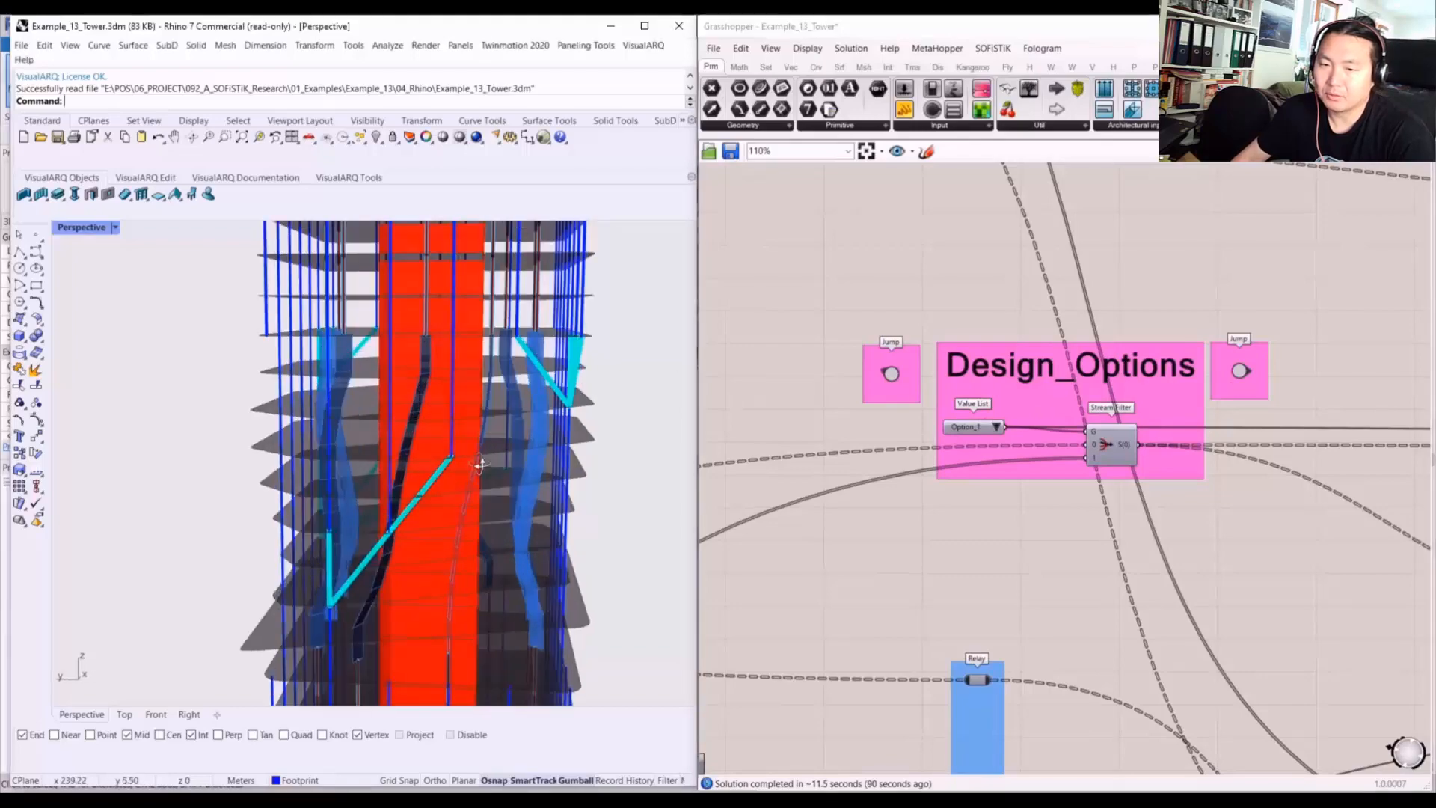
{"action": "right_click_drag", "start_coordinate": [398, 417], "coordinate": [515, 489]}
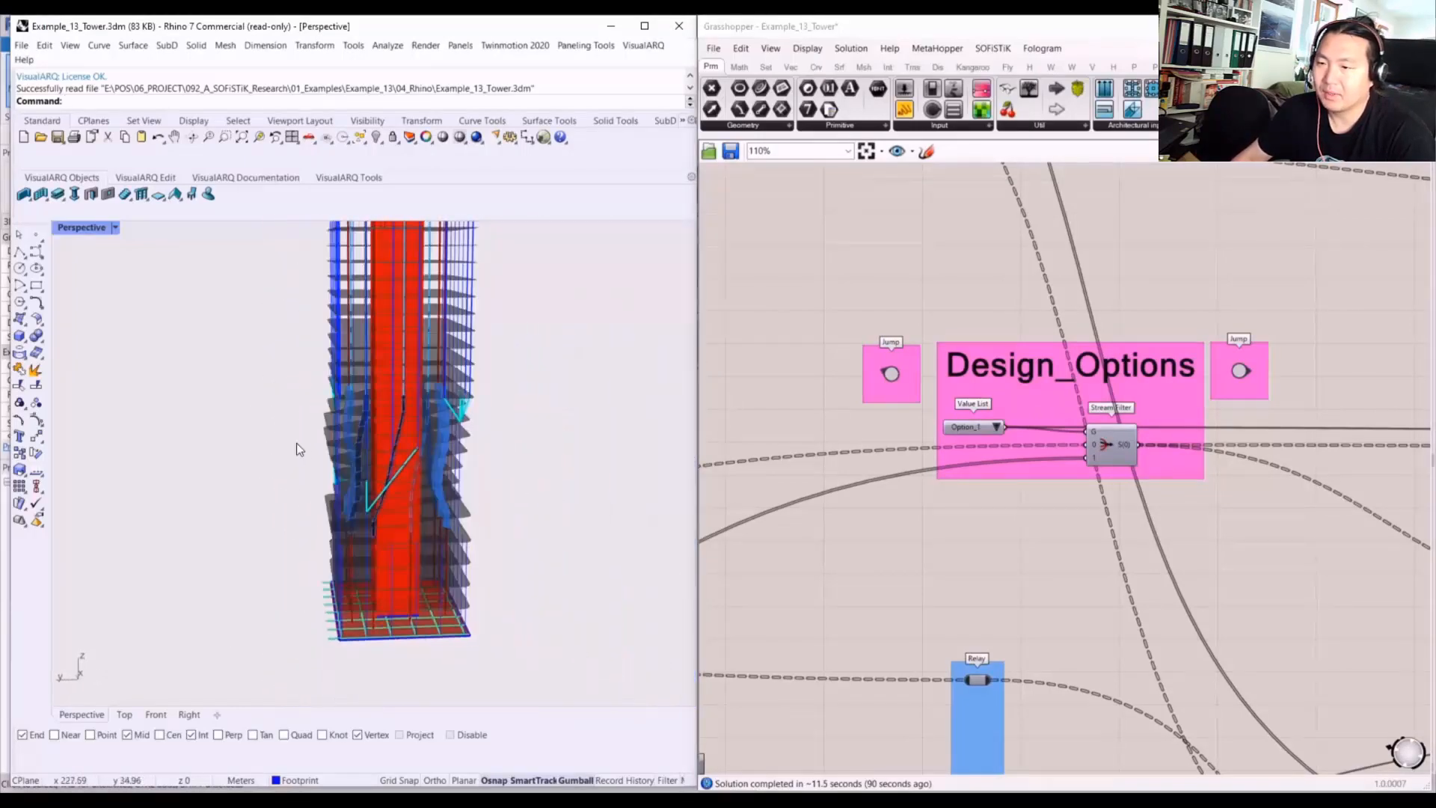
{"action": "right_click_drag", "start_coordinate": [297, 443], "coordinate": [317, 470]}
- Set the Design_Options value list to Option_2 and view the tower from below
{"action": "left_click", "coordinate": [995, 427]}
{"action": "left_click", "coordinate": [1005, 452]}
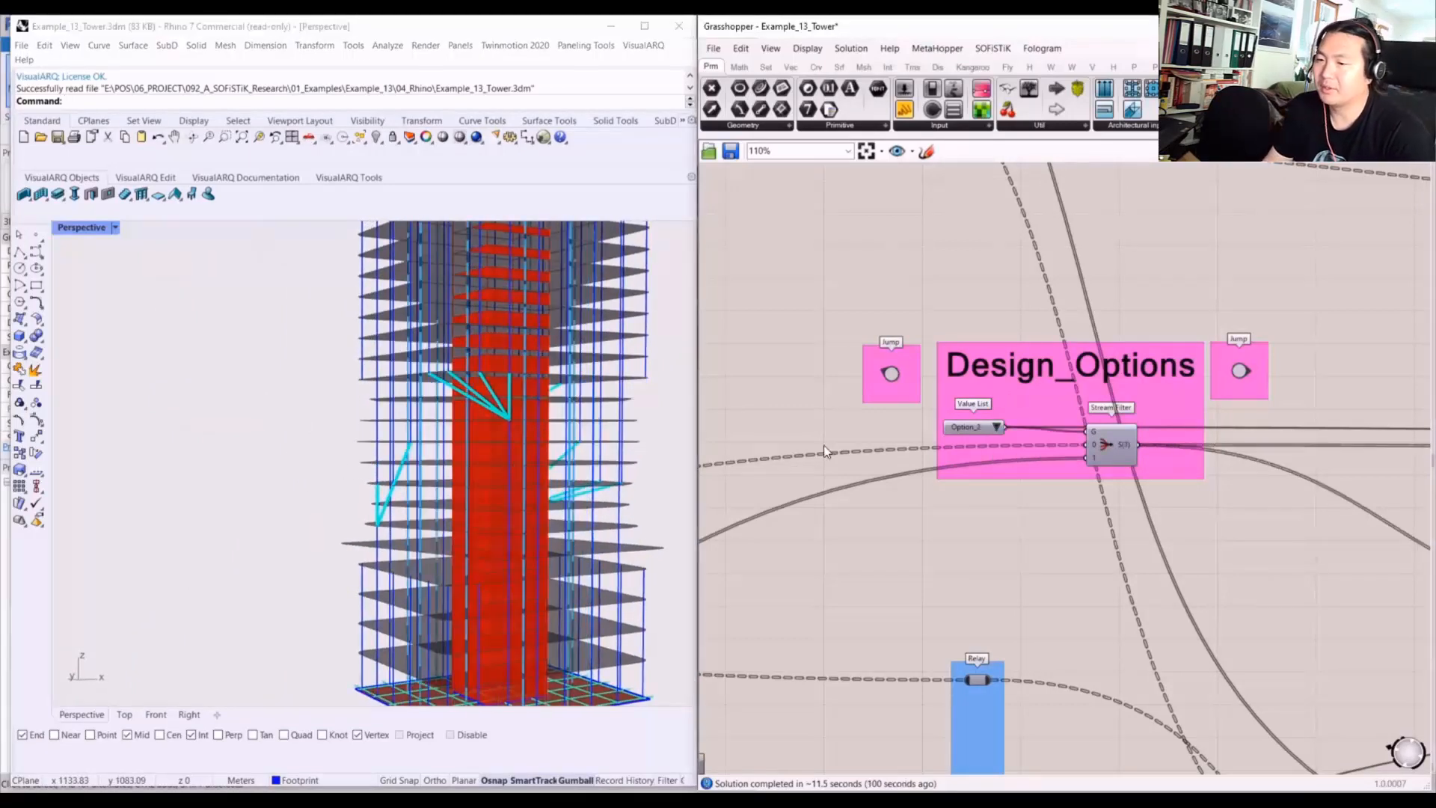
{"action": "right_click_drag", "start_coordinate": [511, 401], "coordinate": [419, 365]}
- Set the FLOOR_MODIFY_START slider in the Slab_Profile_Design group to 32 and view the changed tower
{"action": "scroll", "coordinate": [1075, 385], "scroll_direction": "down", "scroll_amount": 10}
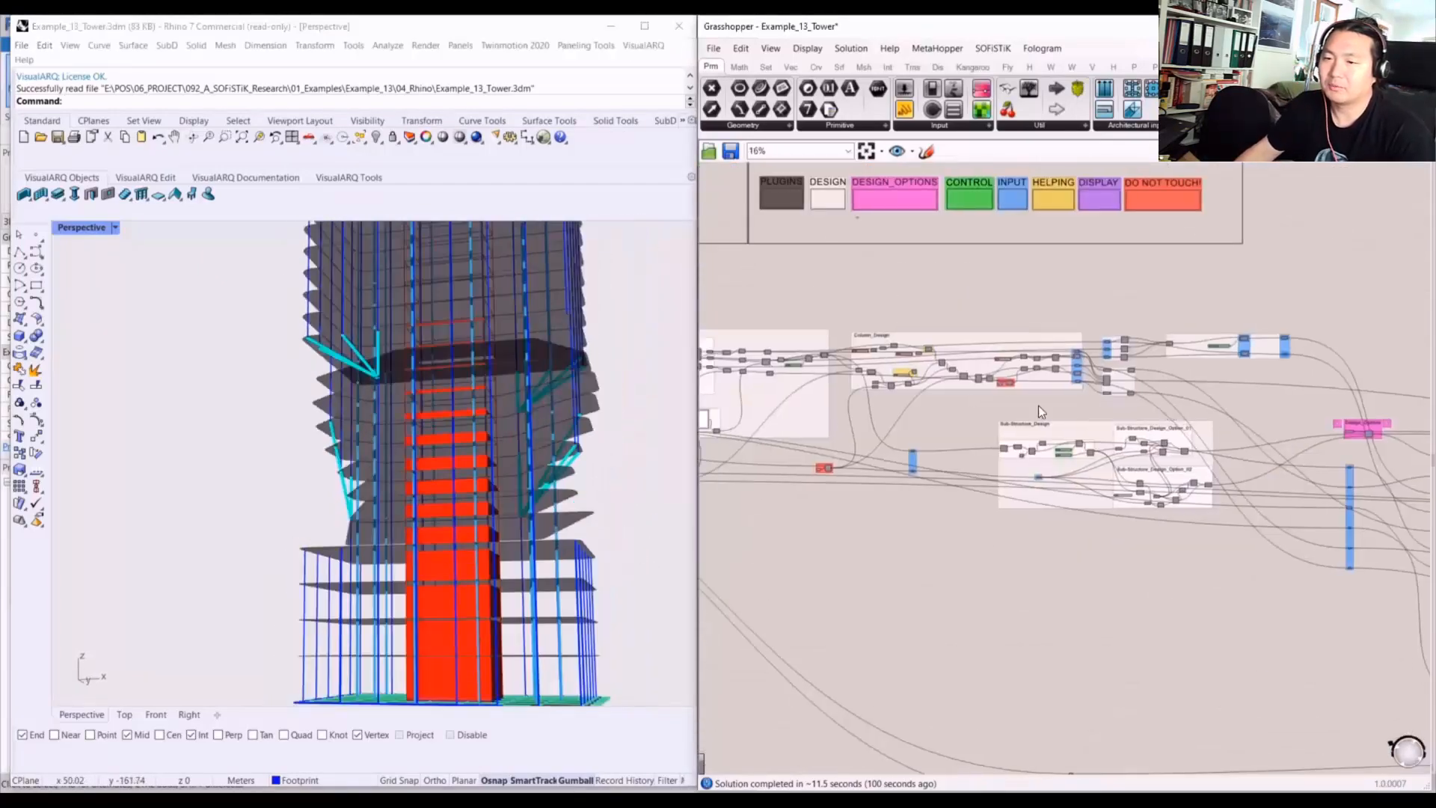
{"action": "scroll", "coordinate": [796, 384], "scroll_direction": "up", "scroll_amount": 12}
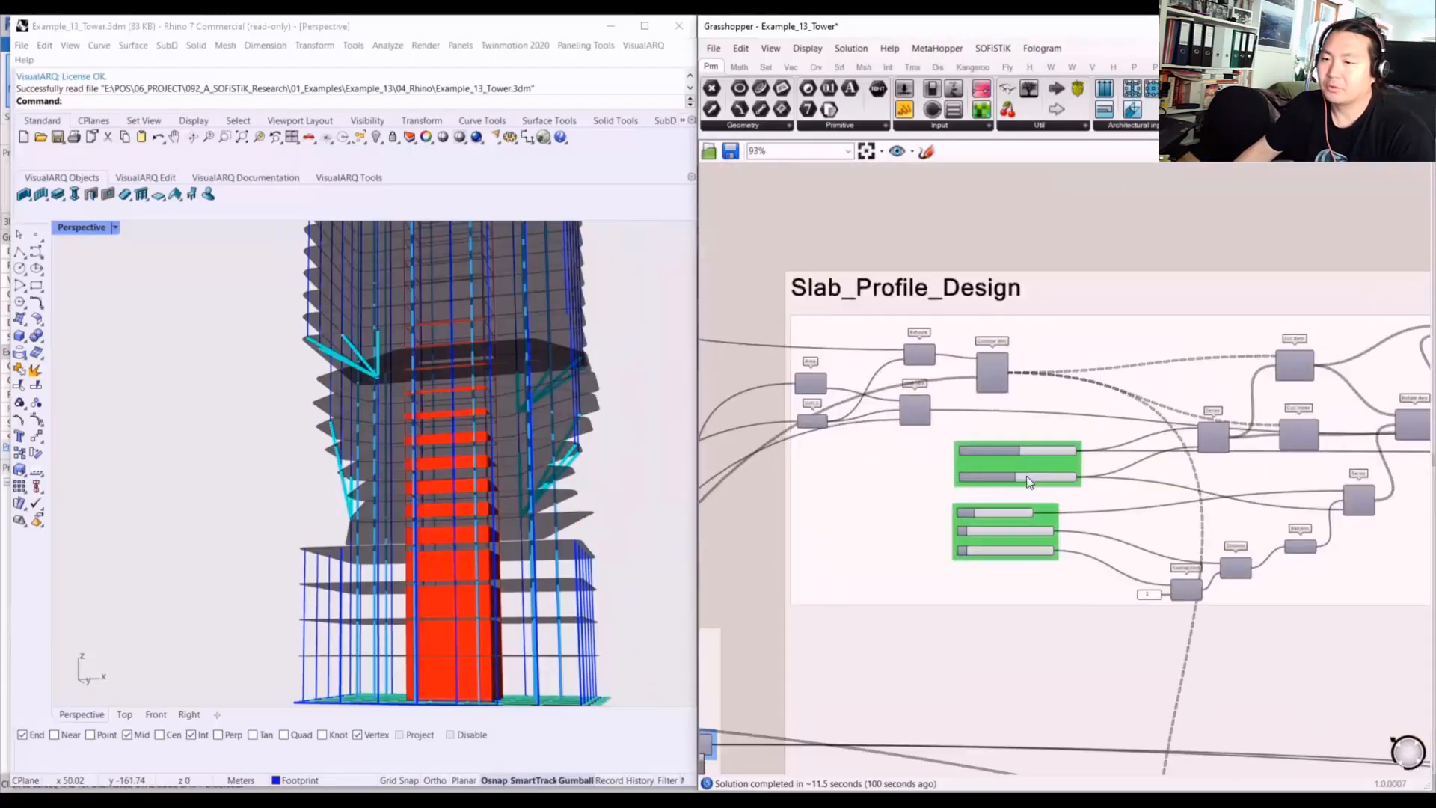
{"action": "right_click_drag", "start_coordinate": [478, 396], "coordinate": [504, 449]}
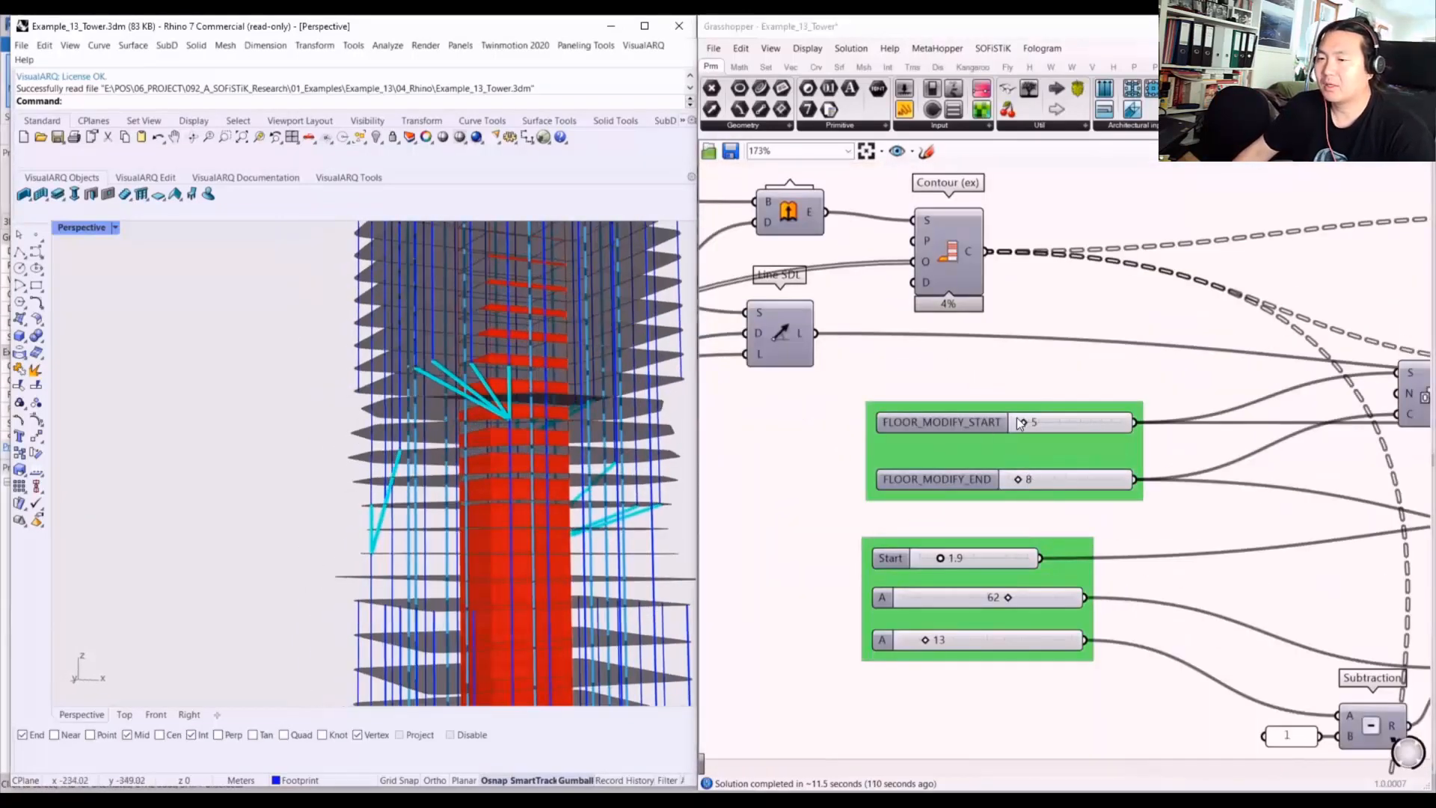
{"action": "left_click_drag", "start_coordinate": [1020, 423], "coordinate": [1051, 421]}
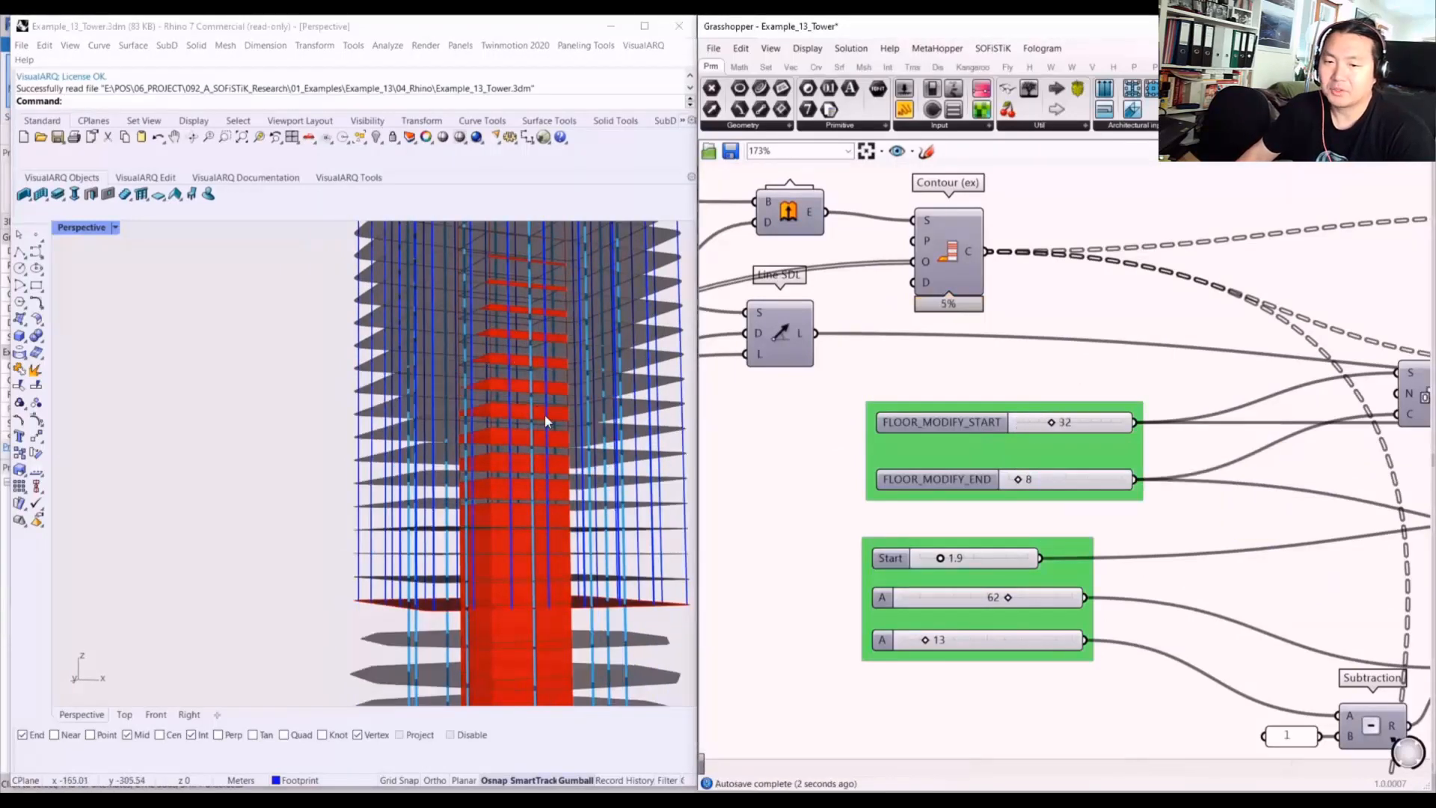
{"action": "scroll", "coordinate": [521, 436], "scroll_direction": "down", "scroll_amount": 5}
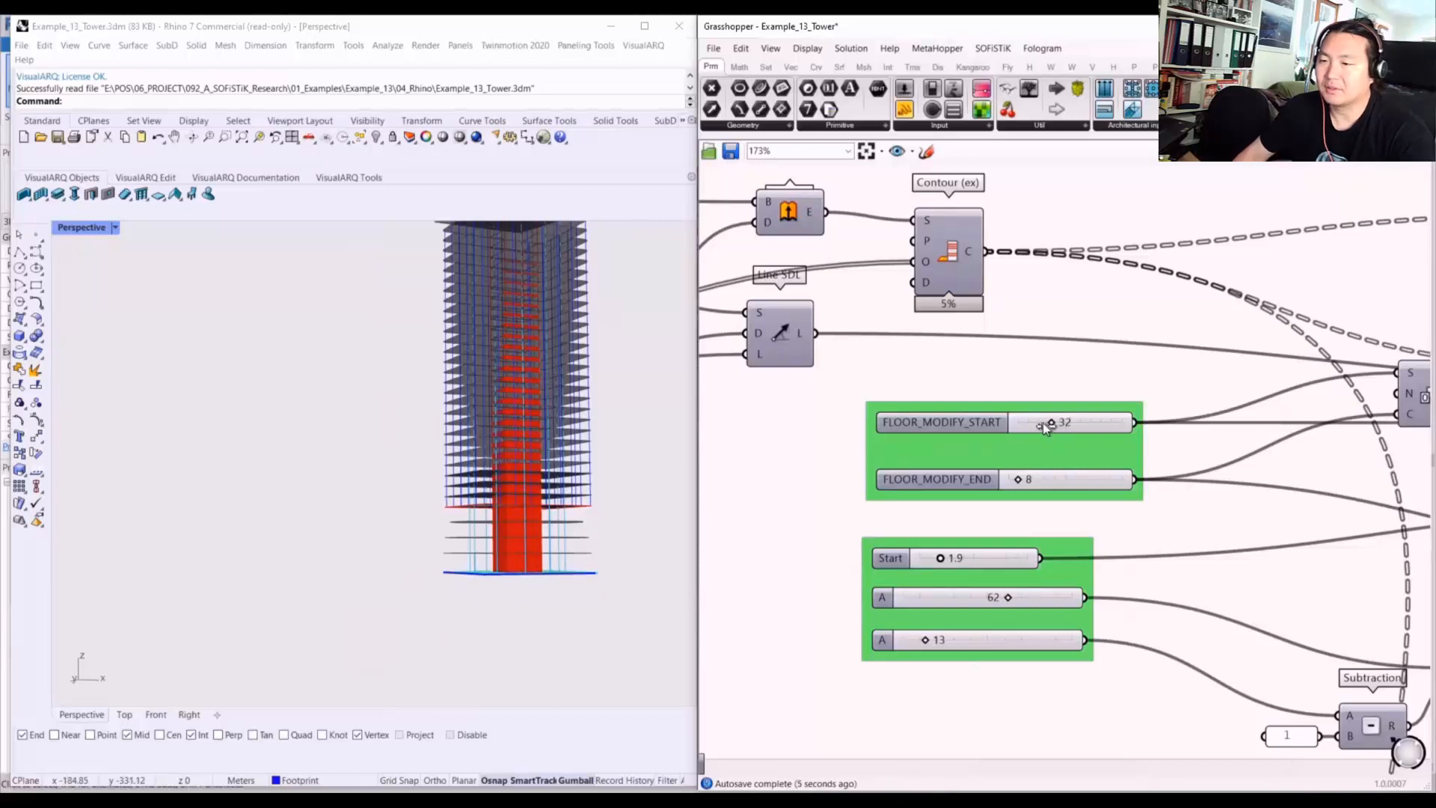
- Set FLOOR_MODIFY_START to 22 and inspect the modified floors and slanted columns from several sides
{"action": "left_click_drag", "start_coordinate": [1042, 423], "coordinate": [1031, 423]}
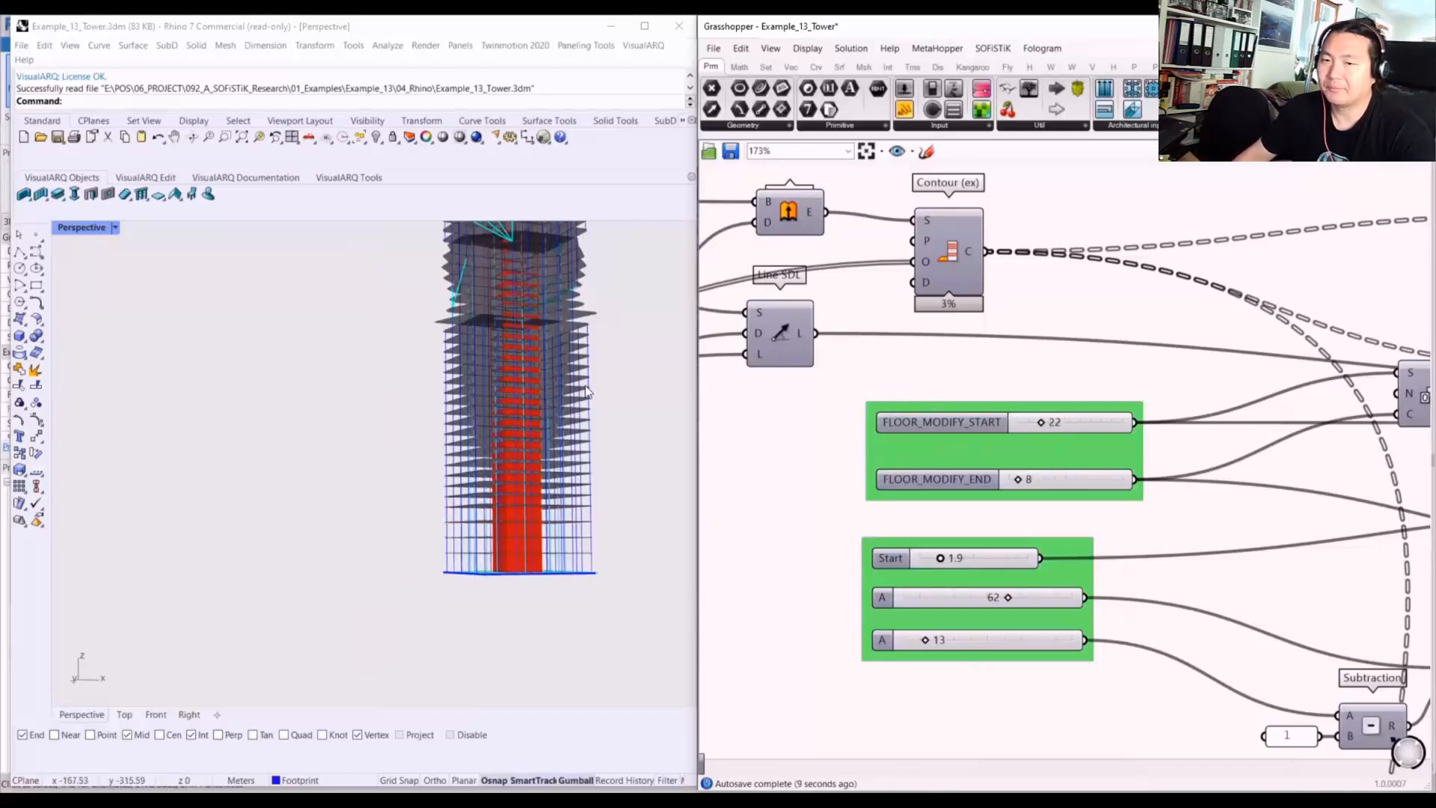
{"action": "right_click_drag", "start_coordinate": [586, 390], "coordinate": [561, 497]}
{"action": "scroll", "coordinate": [387, 305], "scroll_direction": "up", "scroll_amount": 6}
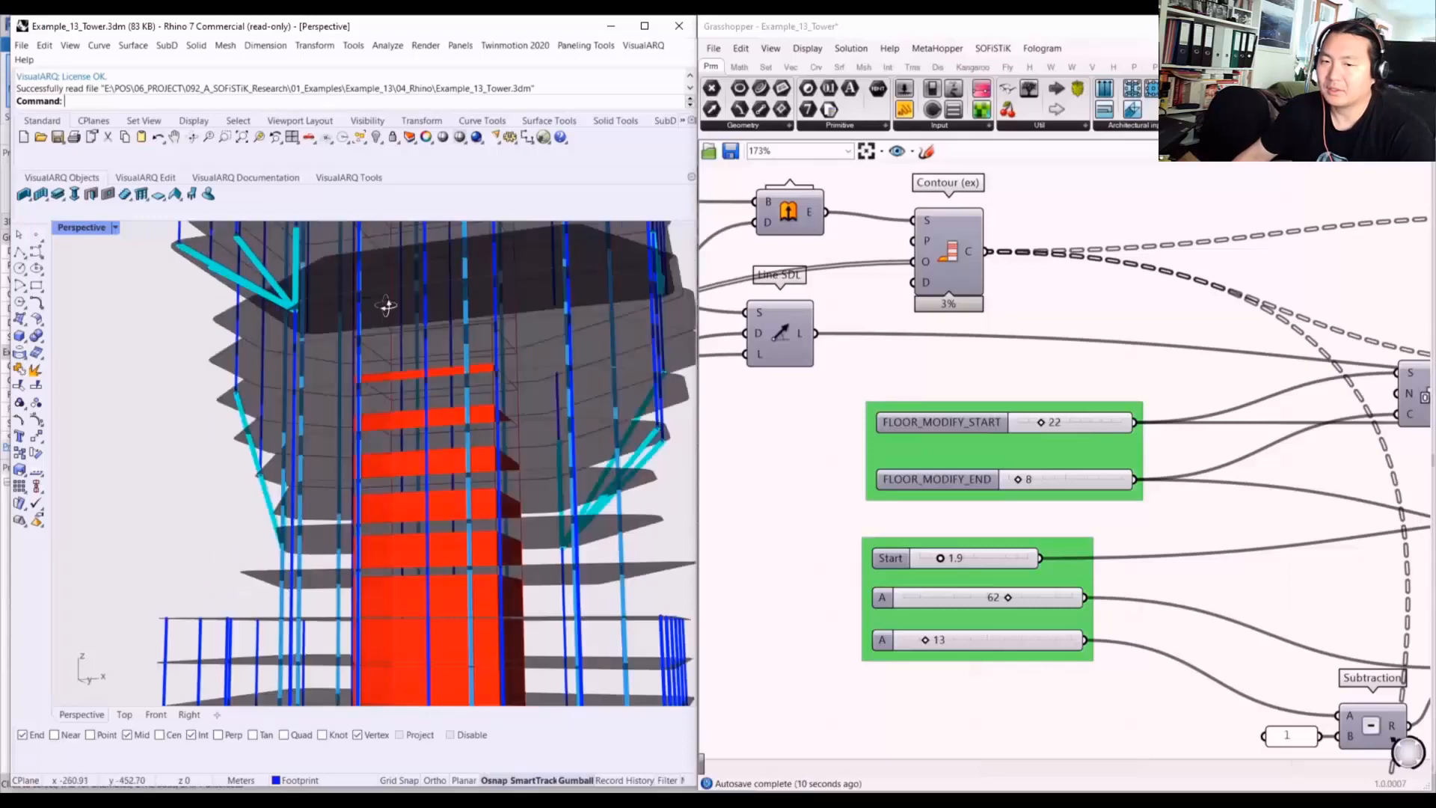
{"action": "right_click_drag", "start_coordinate": [388, 306], "coordinate": [433, 363]}
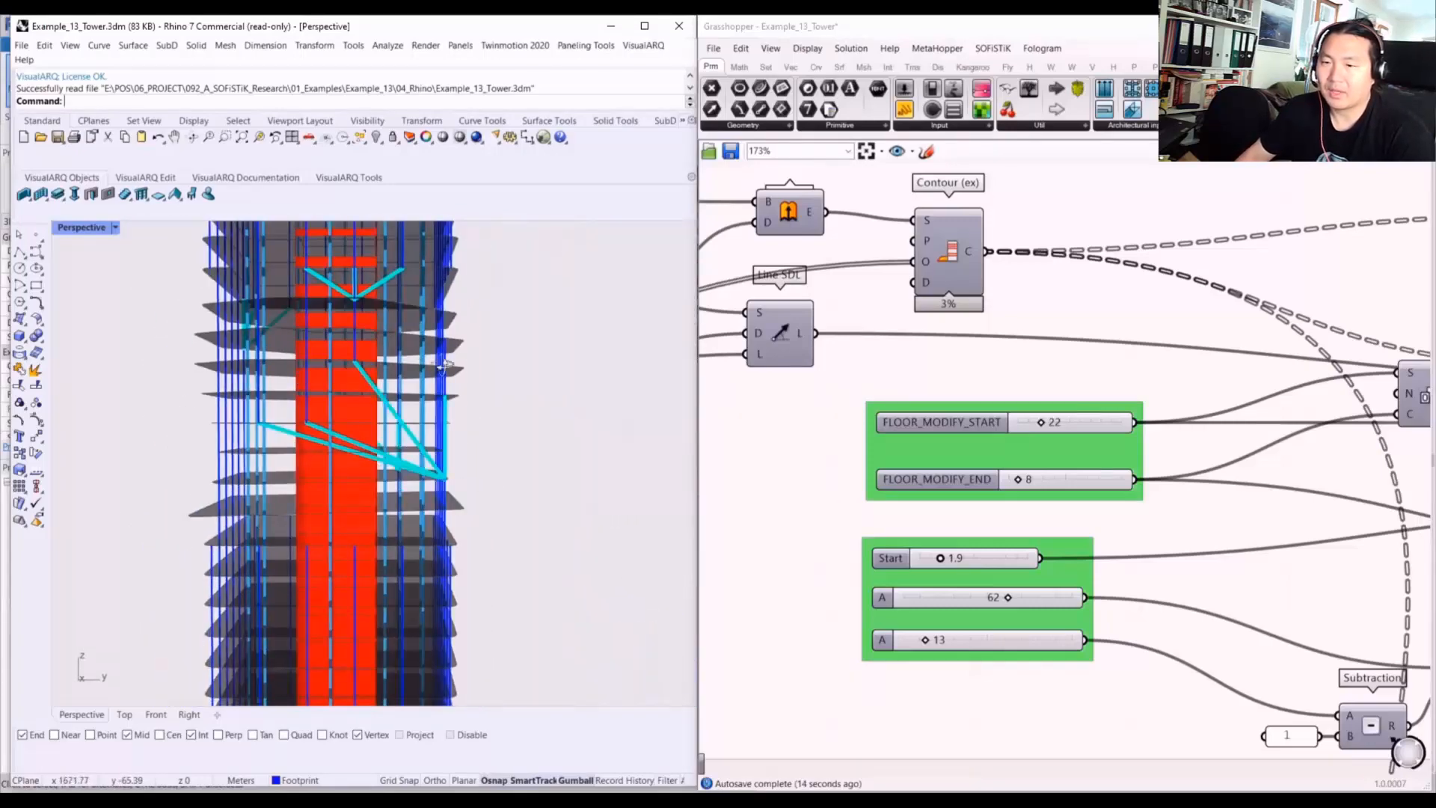
{"action": "scroll", "coordinate": [570, 374], "scroll_direction": "down", "scroll_amount": 5}
{"action": "right_click_drag", "start_coordinate": [596, 370], "coordinate": [407, 351]}
{"action": "scroll", "coordinate": [586, 352], "scroll_direction": "up", "scroll_amount": 3}
{"action": "scroll", "coordinate": [544, 372], "scroll_direction": "down", "scroll_amount": 3}
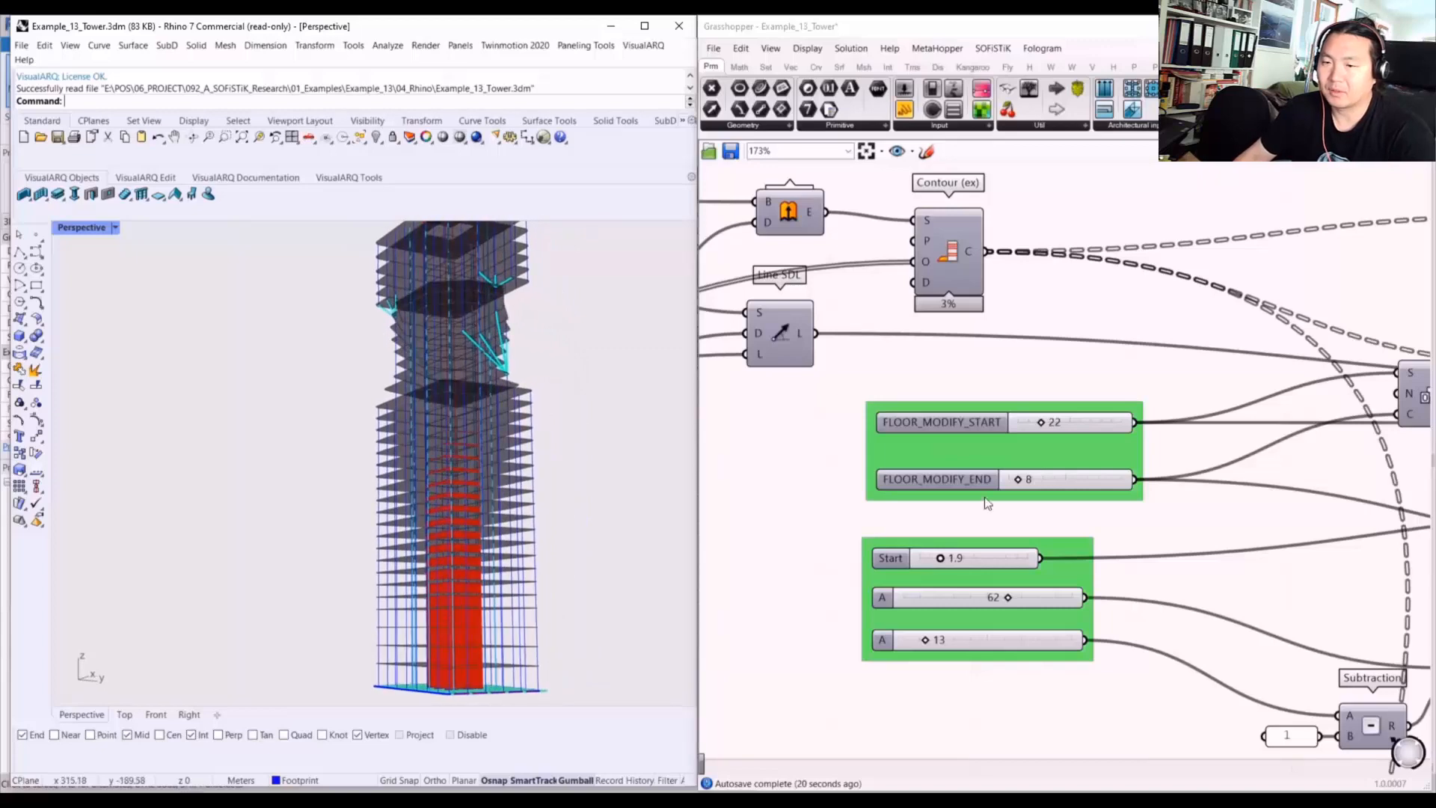
- Set FLOOR_MODIFY_START to 12 and view the whole tower
{"action": "left_click_drag", "start_coordinate": [1035, 425], "coordinate": [1032, 423]}
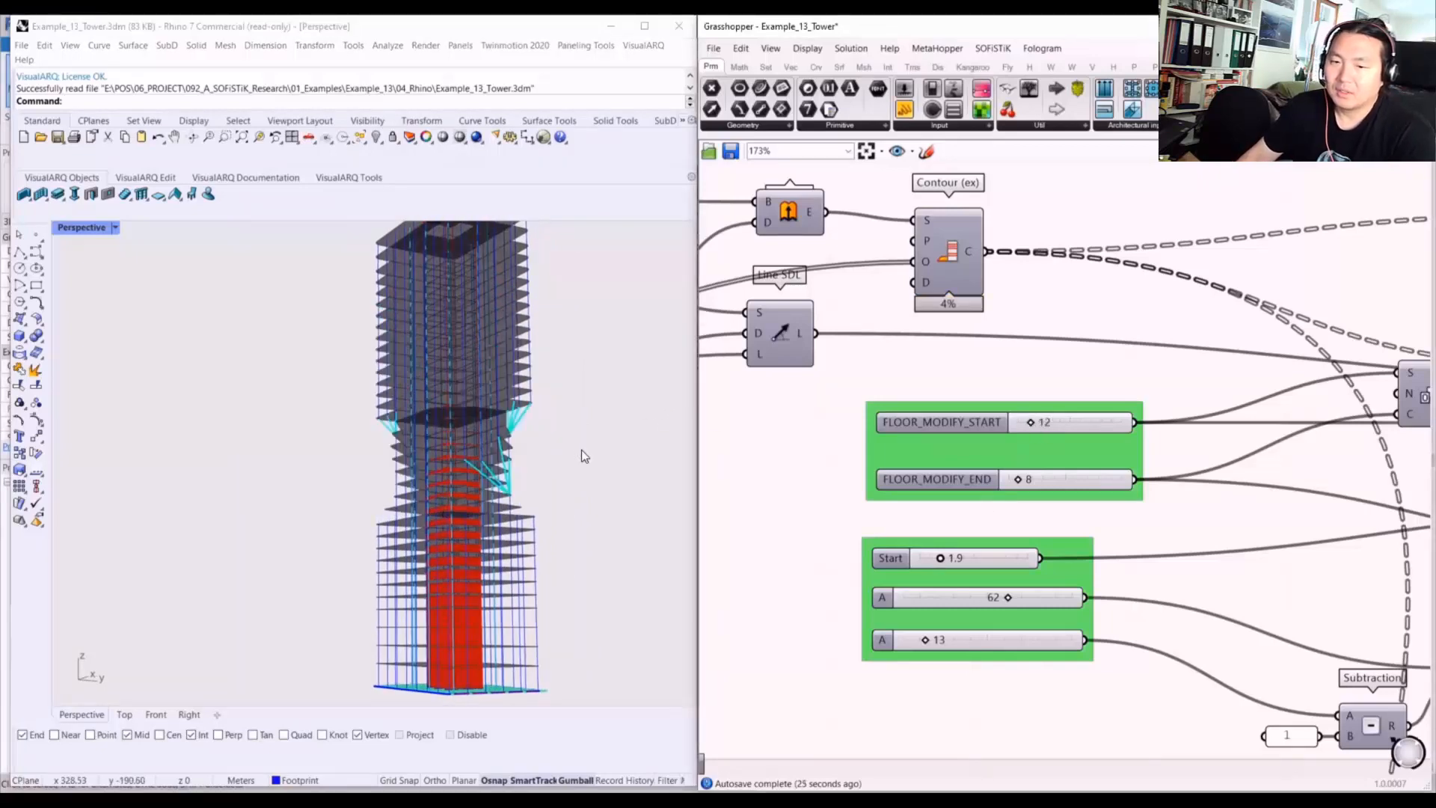
{"action": "right_click_drag", "start_coordinate": [581, 452], "coordinate": [314, 447]}
{"action": "scroll", "coordinate": [1066, 452], "scroll_direction": "down", "scroll_amount": 3}
- Examine the geometry parameters feeding the Data Output component, and inspect the tower's slanted columns up close in the viewport
{"action": "right_click_drag", "start_coordinate": [1094, 443], "coordinate": [404, 346]}
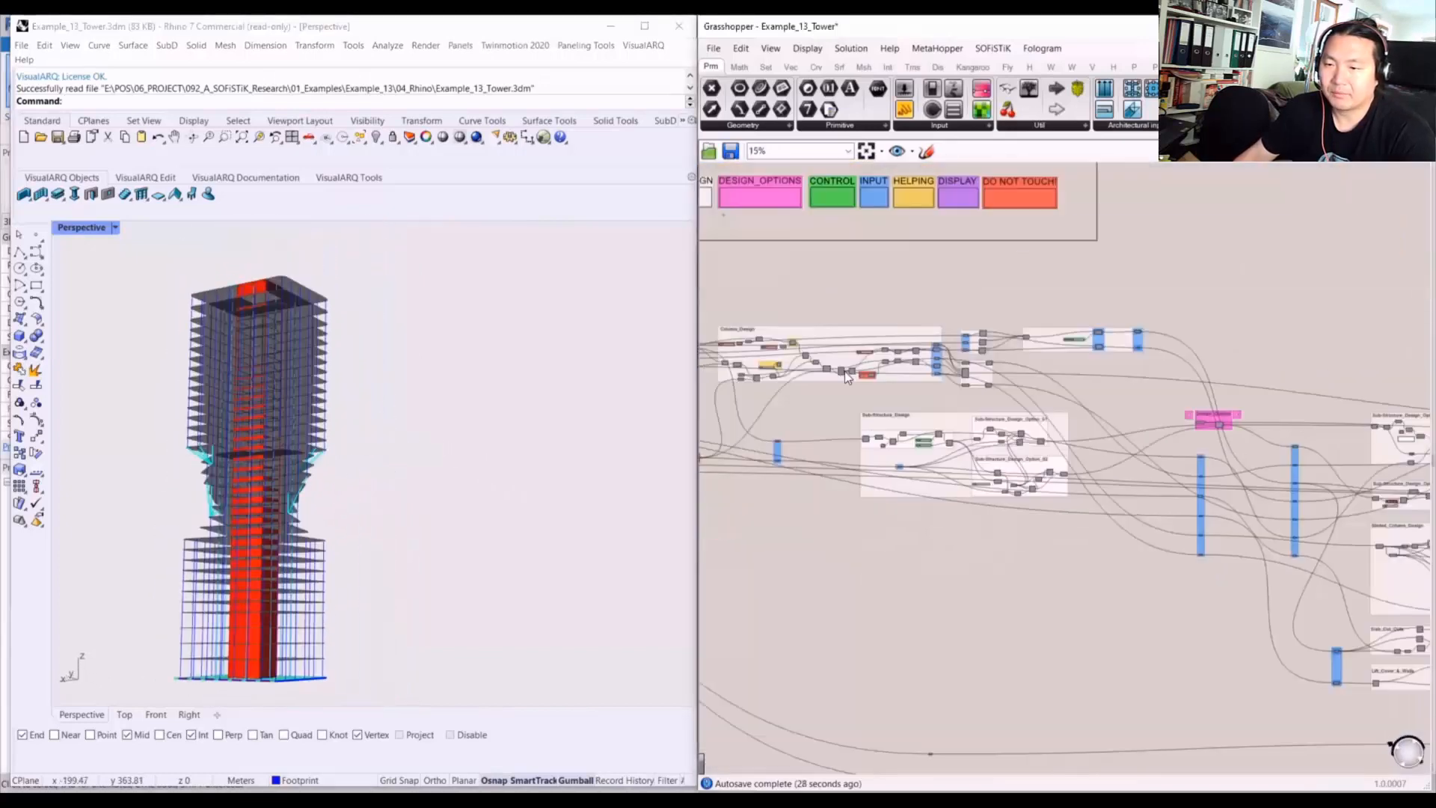
{"action": "scroll", "coordinate": [1234, 418], "scroll_direction": "up", "scroll_amount": 4}
{"action": "right_click_drag", "start_coordinate": [1308, 421], "coordinate": [899, 357]}
{"action": "right_click_drag", "start_coordinate": [1421, 493], "coordinate": [1135, 430]}
{"action": "right_click_drag", "start_coordinate": [1406, 456], "coordinate": [1159, 426]}
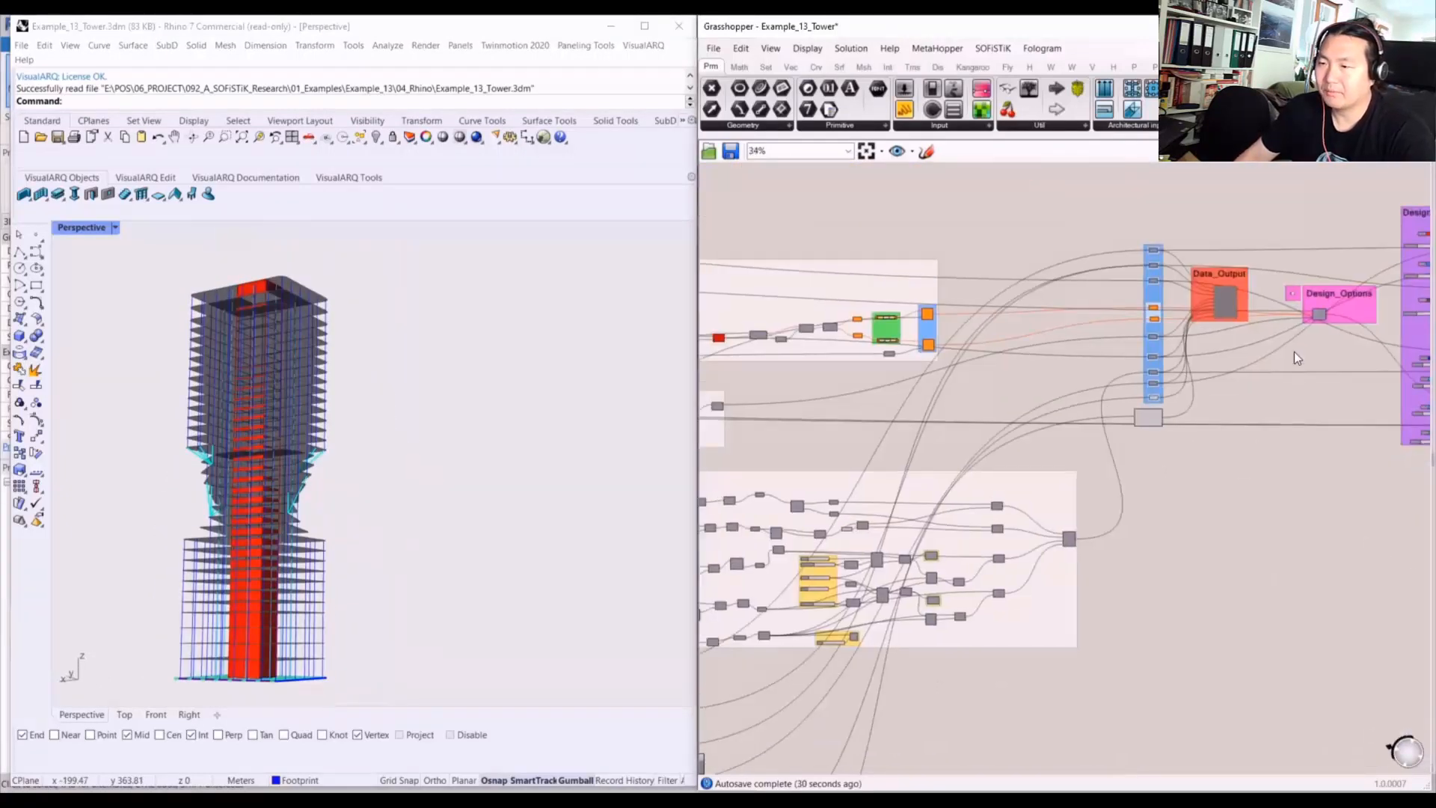
{"action": "scroll", "coordinate": [1168, 247], "scroll_direction": "up", "scroll_amount": 7}
{"action": "scroll", "coordinate": [1160, 314], "scroll_direction": "down", "scroll_amount": 2}
{"action": "right_click_drag", "start_coordinate": [1159, 338], "coordinate": [1176, 402]}
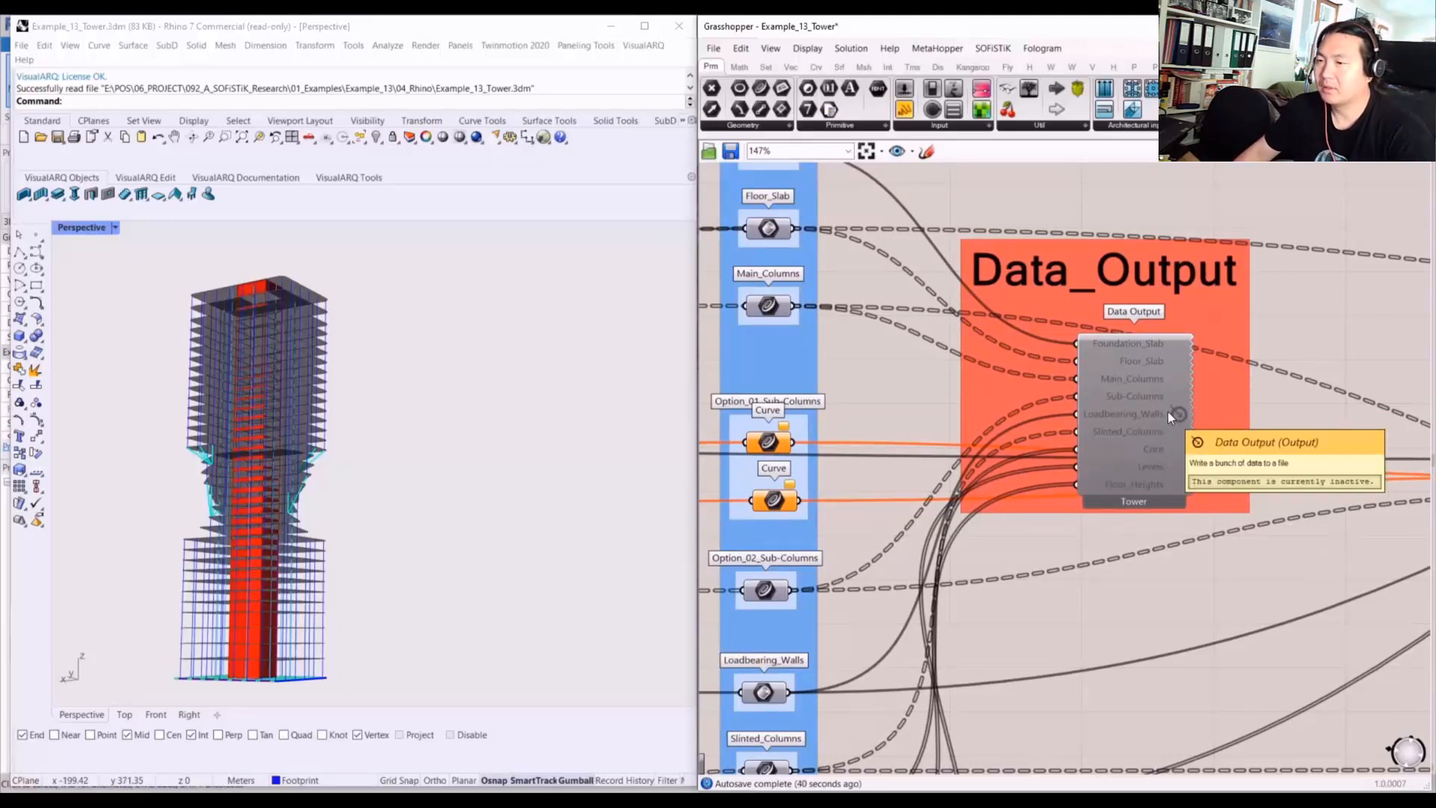
{"action": "scroll", "coordinate": [1168, 412], "scroll_direction": "down", "scroll_amount": 2}
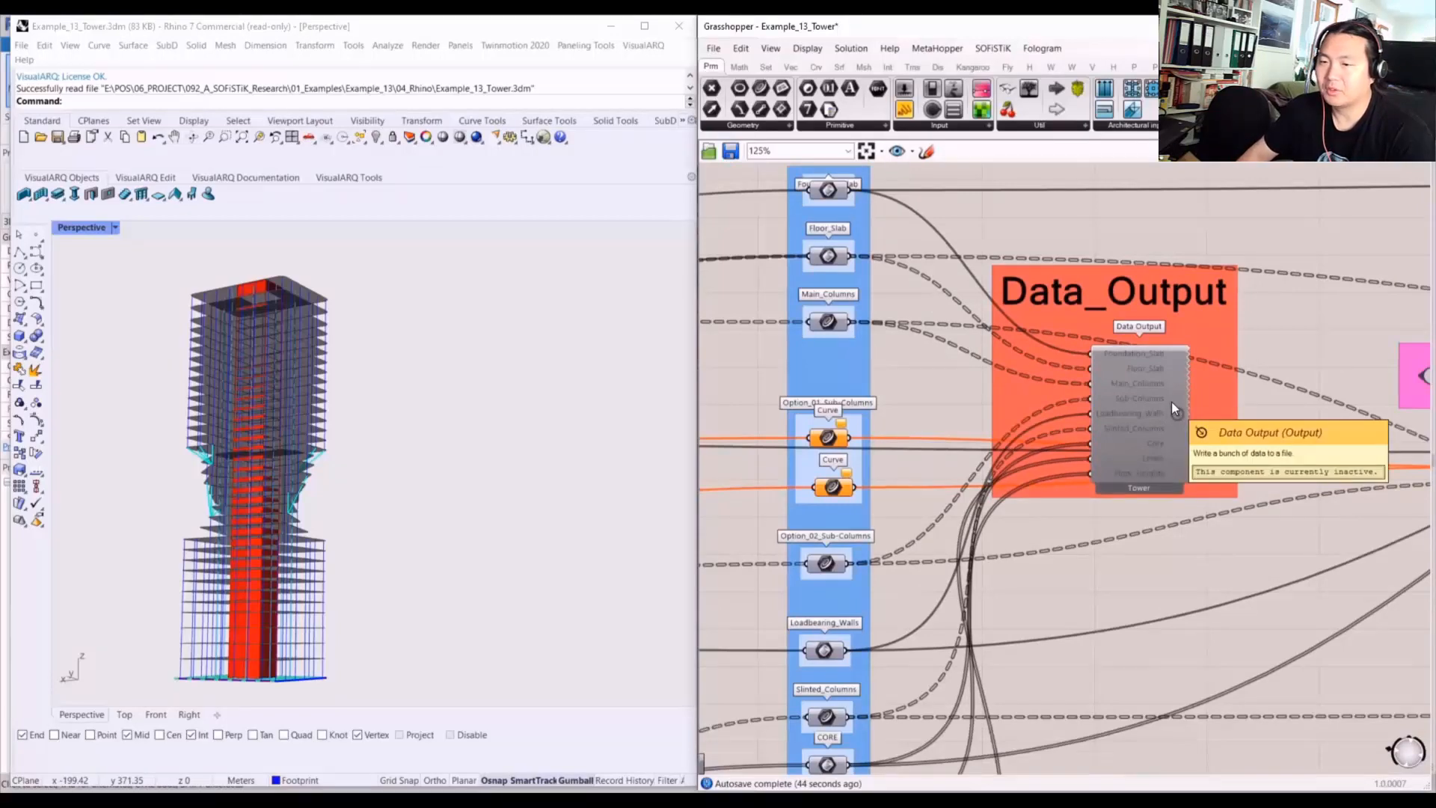
{"action": "right_click_drag", "start_coordinate": [329, 383], "coordinate": [337, 508]}
{"action": "scroll", "coordinate": [460, 524], "scroll_direction": "up", "scroll_amount": 8}
{"action": "right_click_drag", "start_coordinate": [458, 522], "coordinate": [203, 487]}
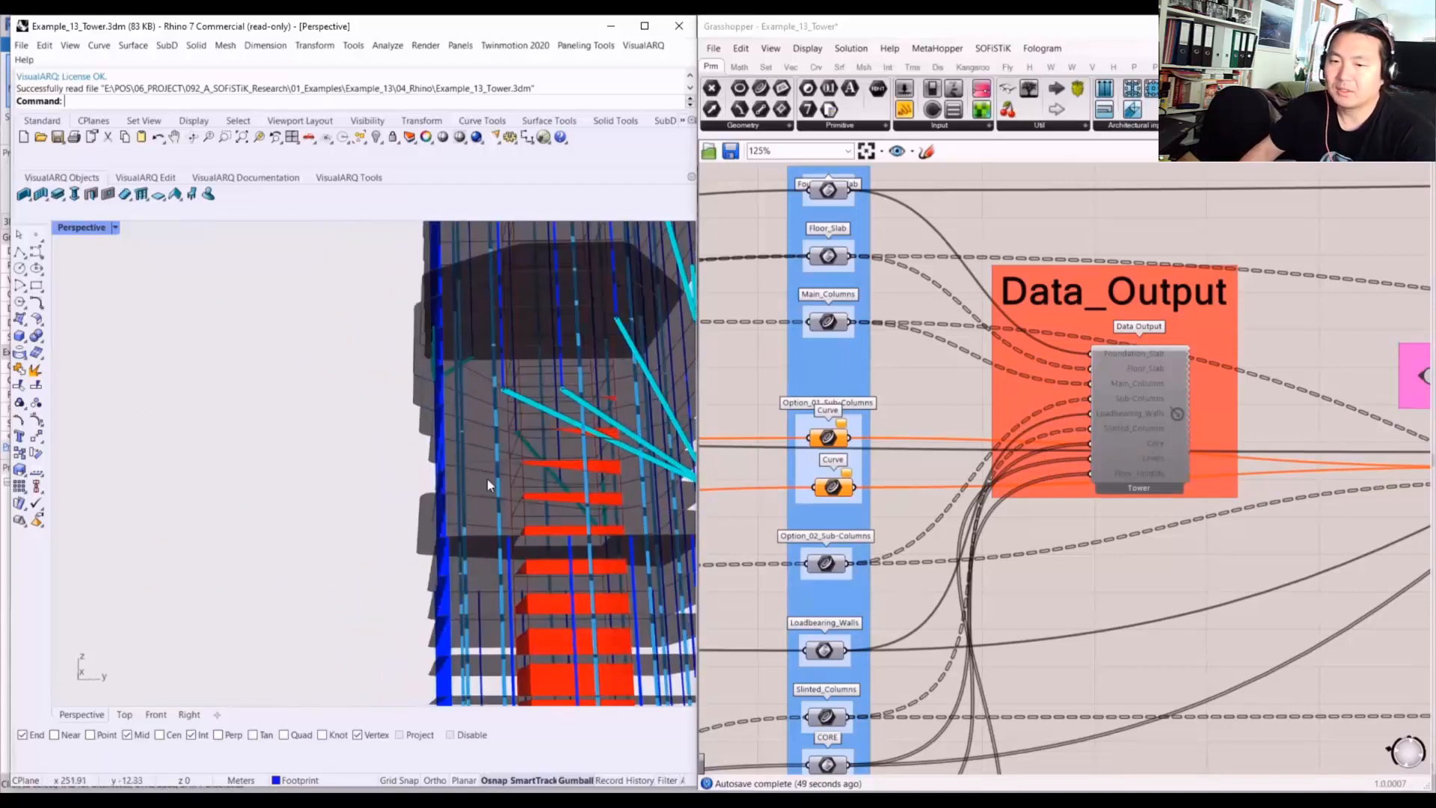
- Maximize the Grasshopper definition and examine its PropertyLine, Core_Position, Building_Levels, Core and Structural_Grids groups
{"action": "scroll", "coordinate": [866, 419], "scroll_direction": "down", "scroll_amount": 10}
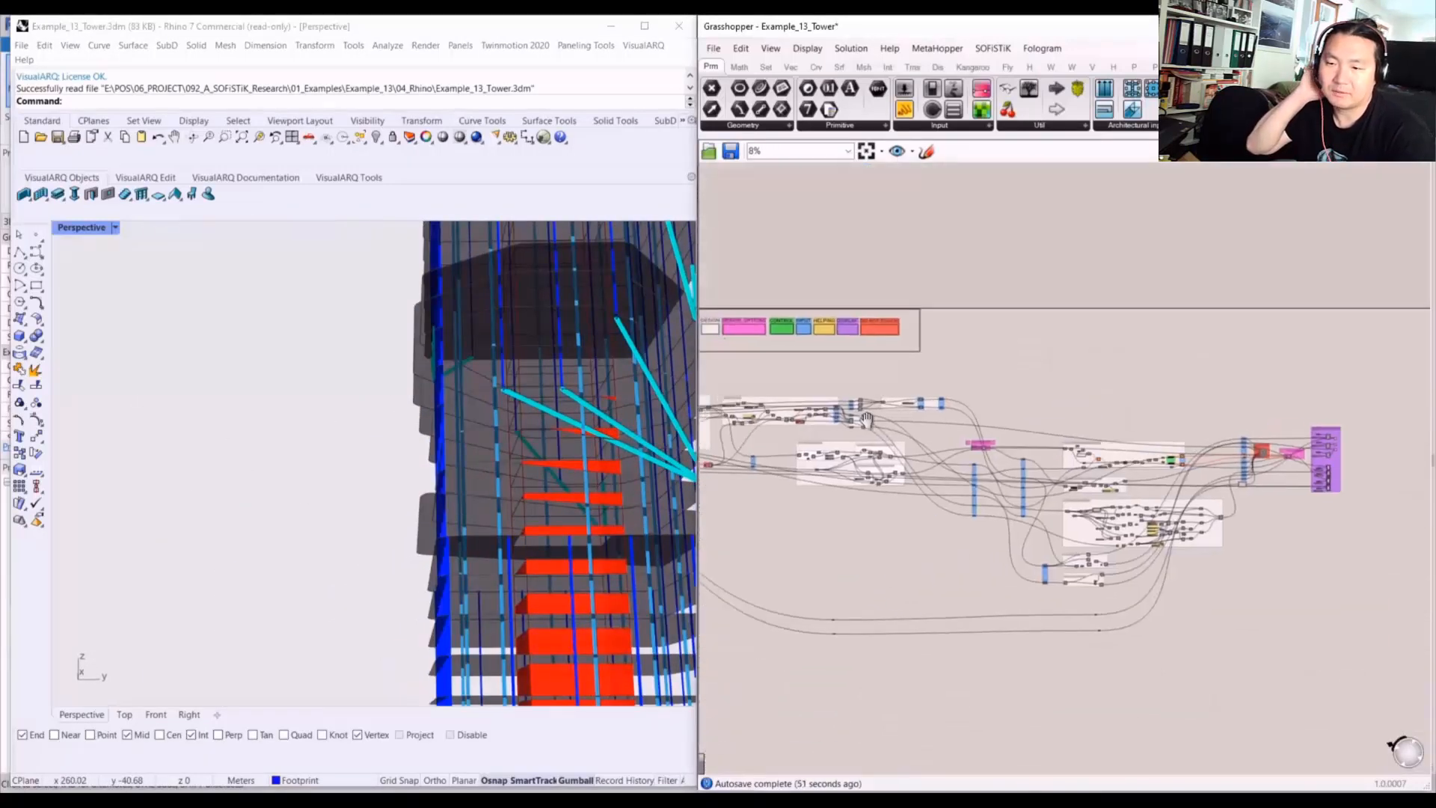
{"action": "scroll", "coordinate": [866, 419], "scroll_direction": "up", "scroll_amount": 5}
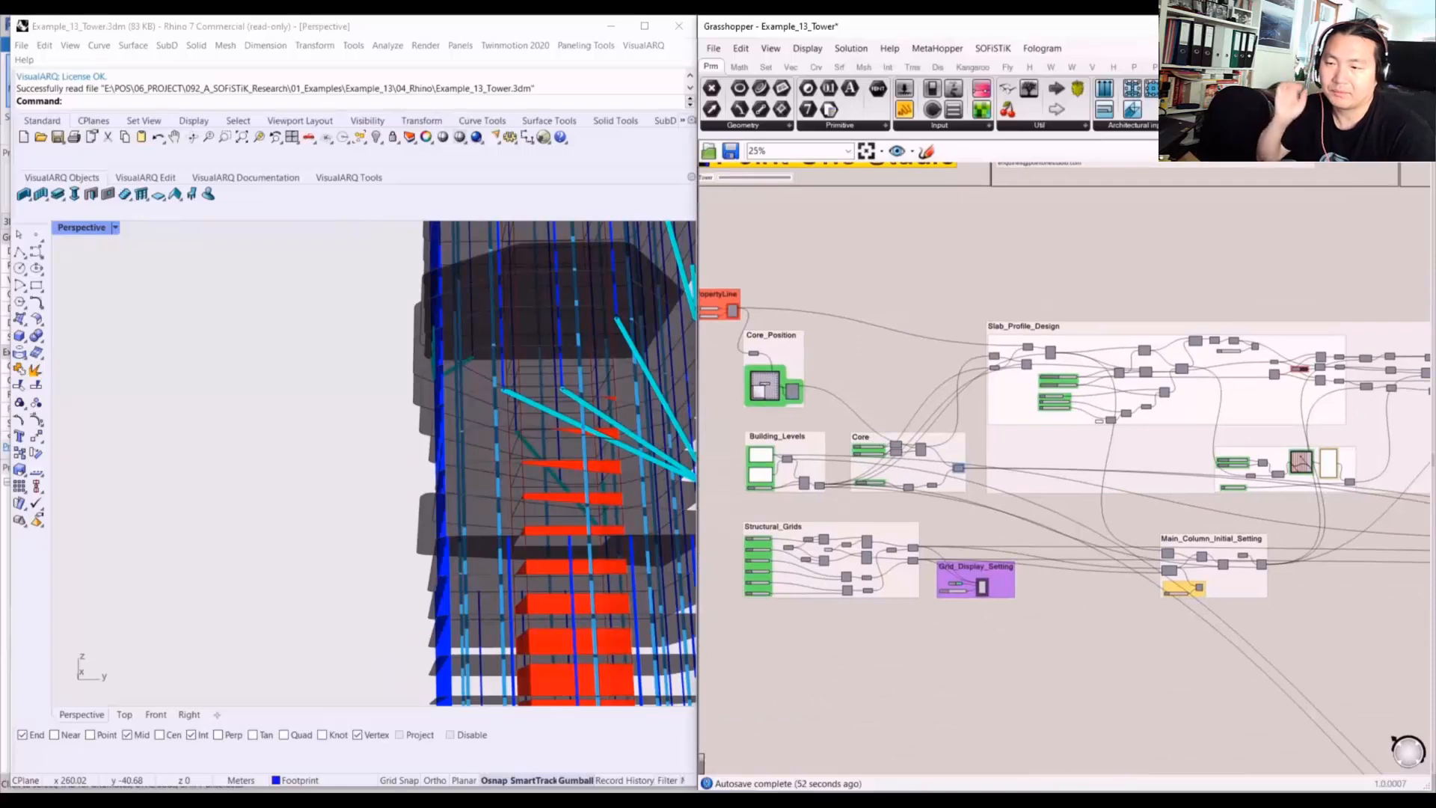
{"action": "double_click", "coordinate": [1017, 27]}
{"action": "right_click_drag", "start_coordinate": [492, 276], "coordinate": [904, 329]}
{"action": "scroll", "coordinate": [568, 468], "scroll_direction": "up", "scroll_amount": 4}
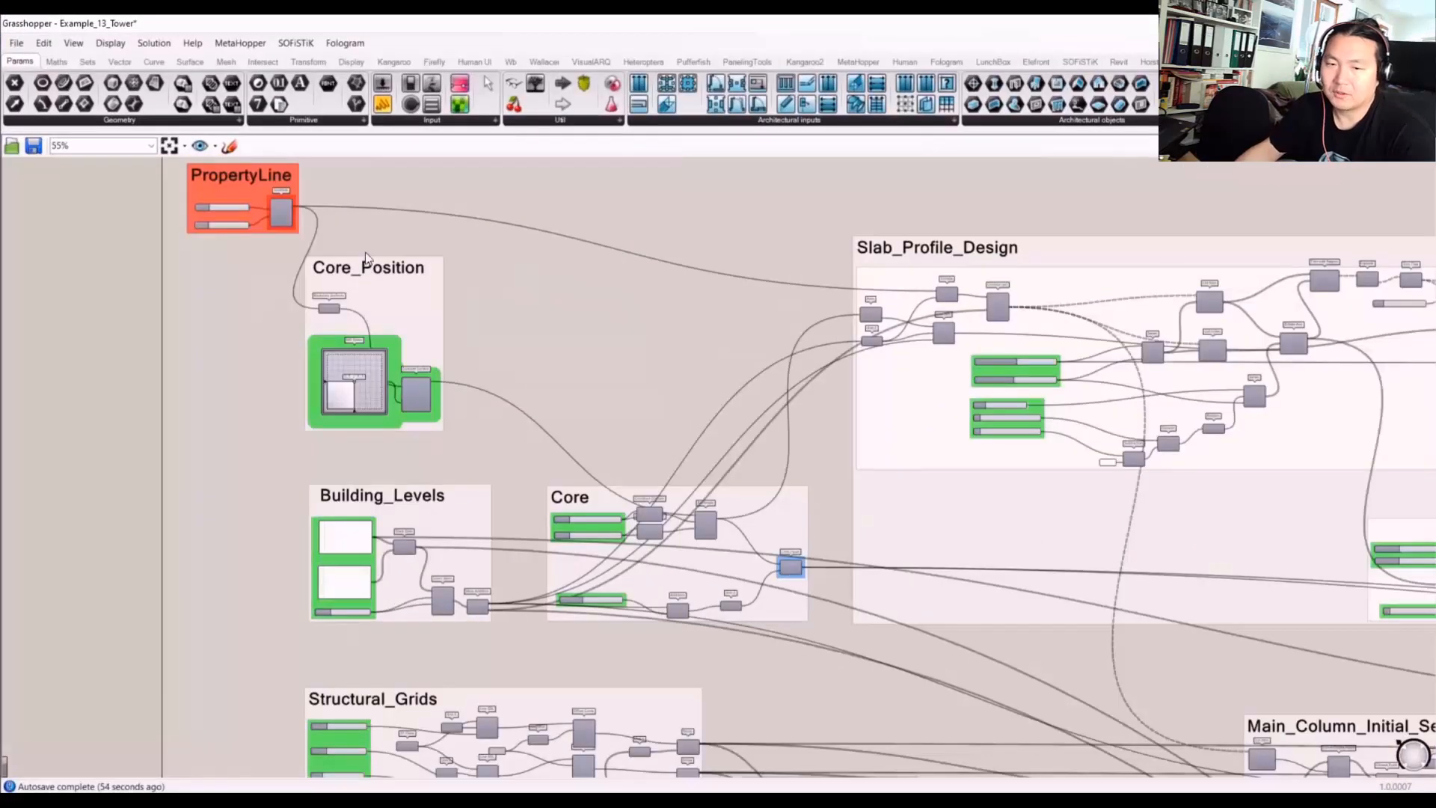
{"action": "scroll", "coordinate": [358, 314], "scroll_direction": "up", "scroll_amount": 2}
{"action": "right_click_drag", "start_coordinate": [670, 338], "coordinate": [700, 154]}
{"action": "scroll", "coordinate": [723, 442], "scroll_direction": "down", "scroll_amount": 1}
{"action": "right_click_drag", "start_coordinate": [719, 448], "coordinate": [706, 317]}
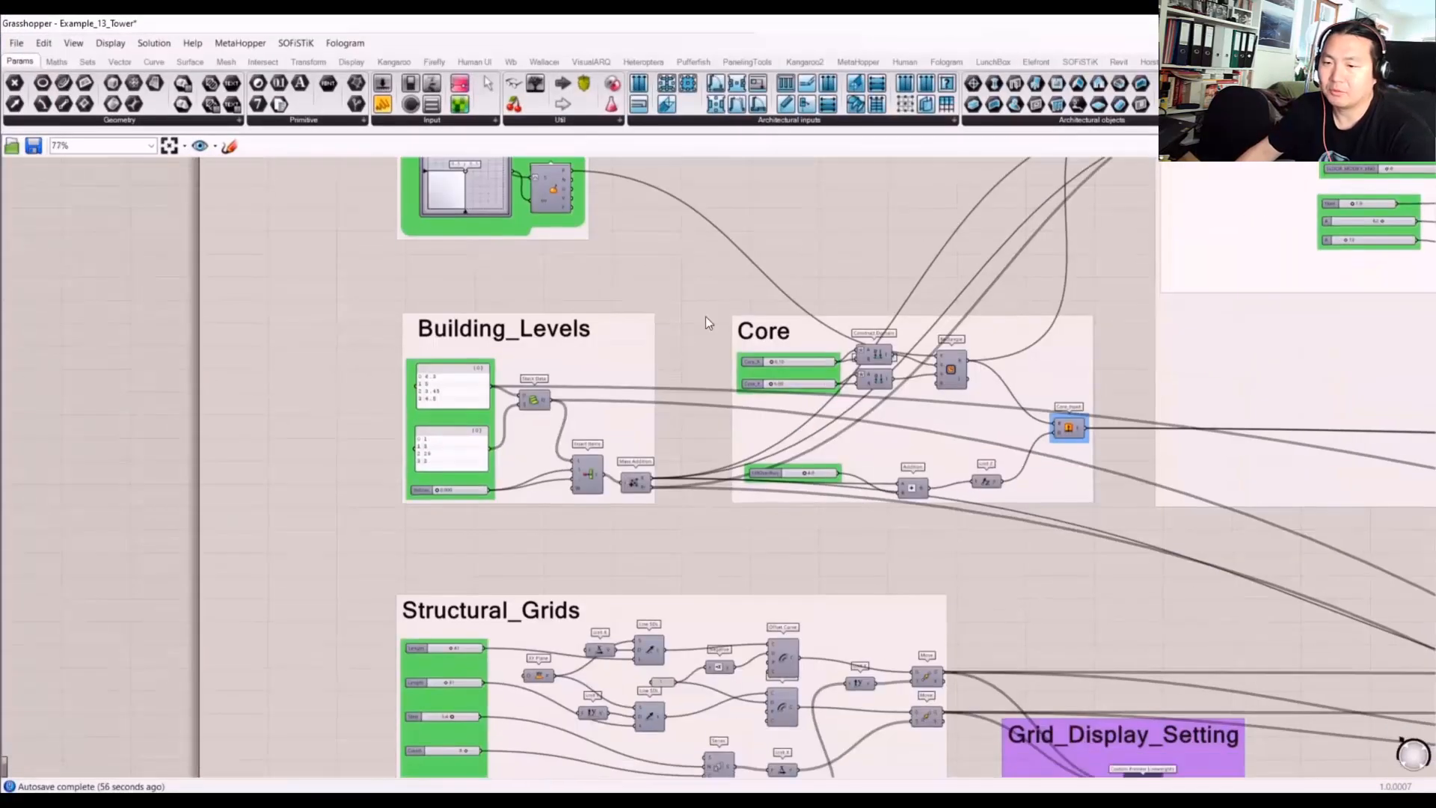
{"action": "right_click_drag", "start_coordinate": [757, 556], "coordinate": [649, 453]}
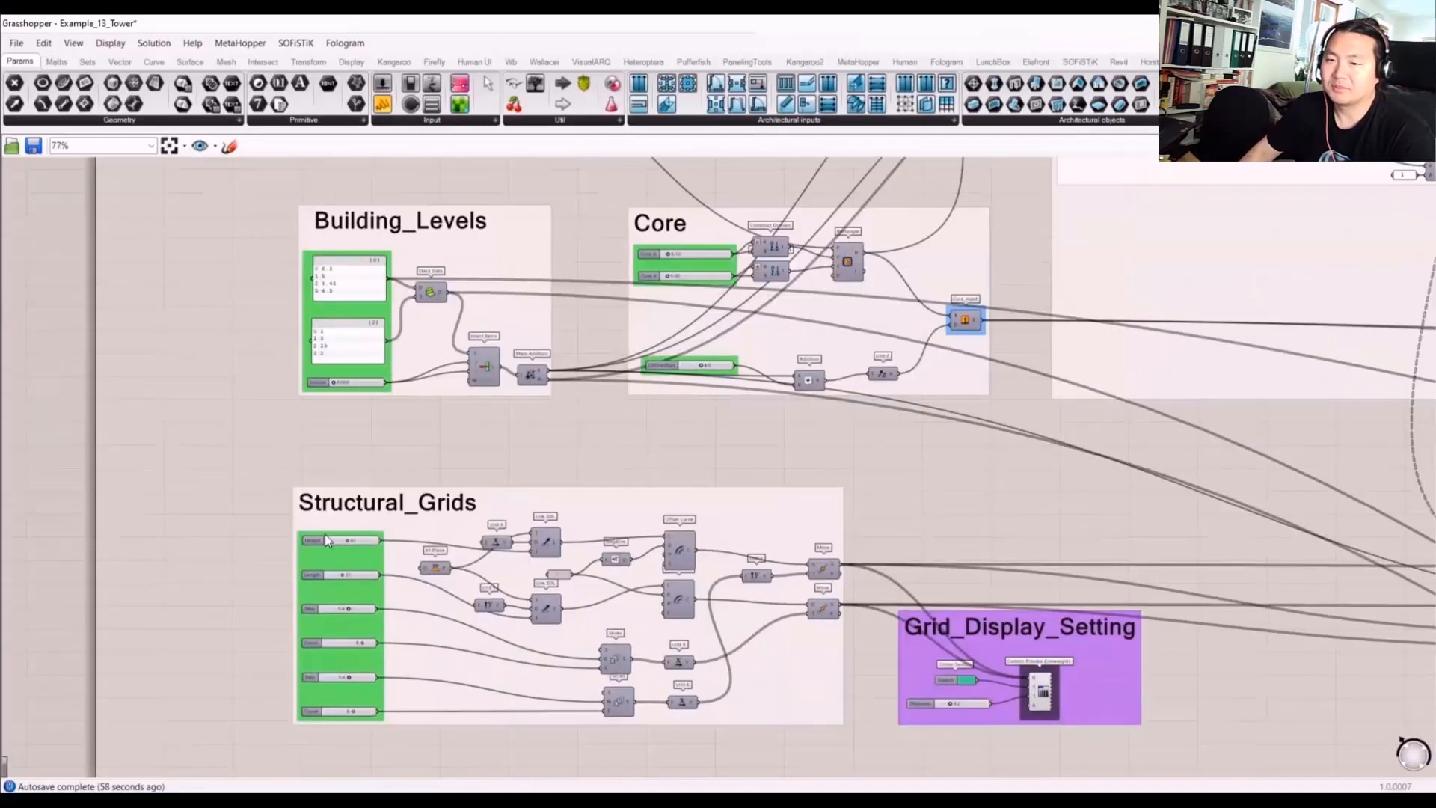
- Examine the Slab_Profile_Design group and follow the definition through Column_Design and Sub-Structure_Design to Design_Options
{"action": "scroll", "coordinate": [938, 529], "scroll_direction": "down", "scroll_amount": 3}
{"action": "right_click_drag", "start_coordinate": [1097, 500], "coordinate": [613, 532]}
{"action": "scroll", "coordinate": [711, 269], "scroll_direction": "up", "scroll_amount": 2}
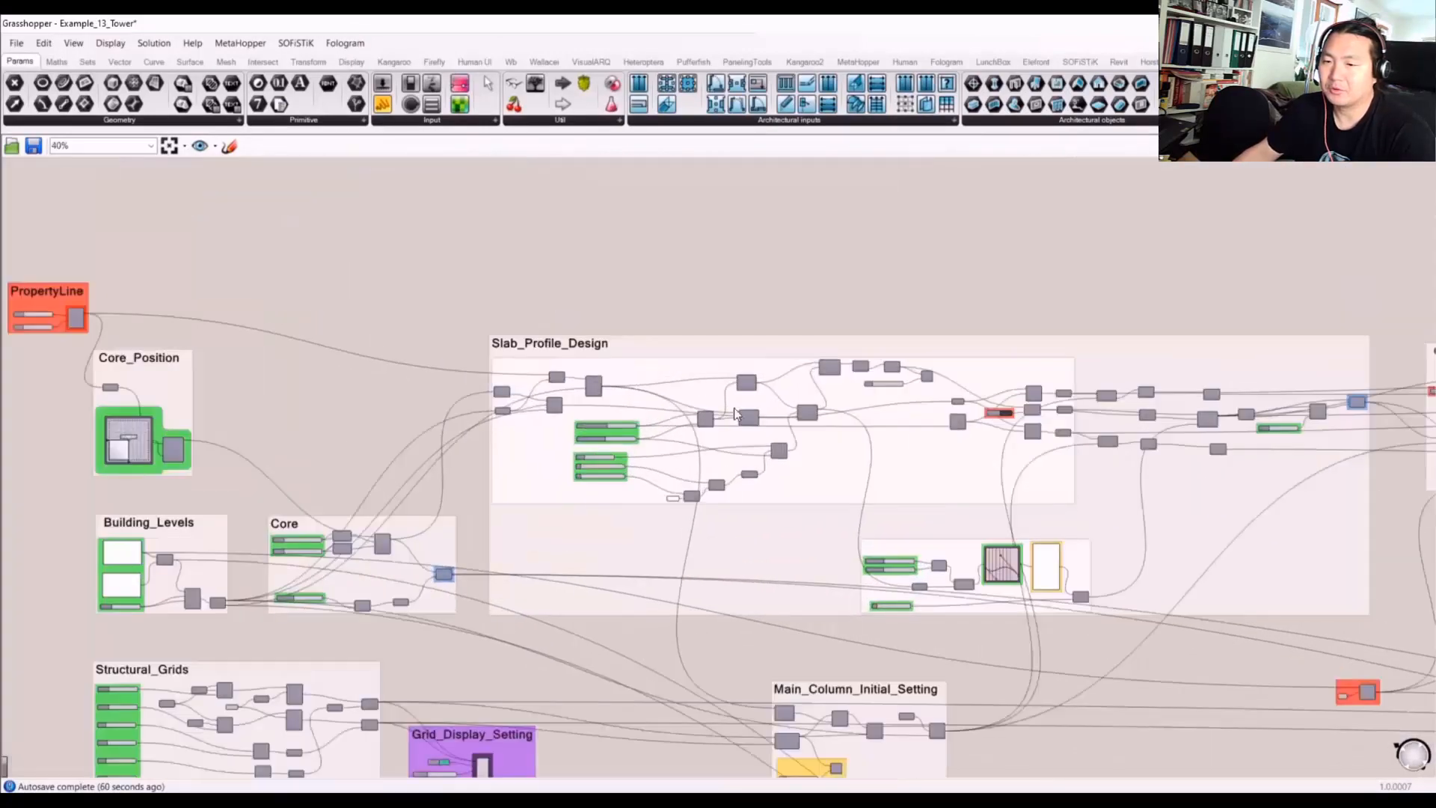
{"action": "scroll", "coordinate": [1065, 693], "scroll_direction": "up", "scroll_amount": 1}
{"action": "right_click_drag", "start_coordinate": [1144, 324], "coordinate": [838, 273]}
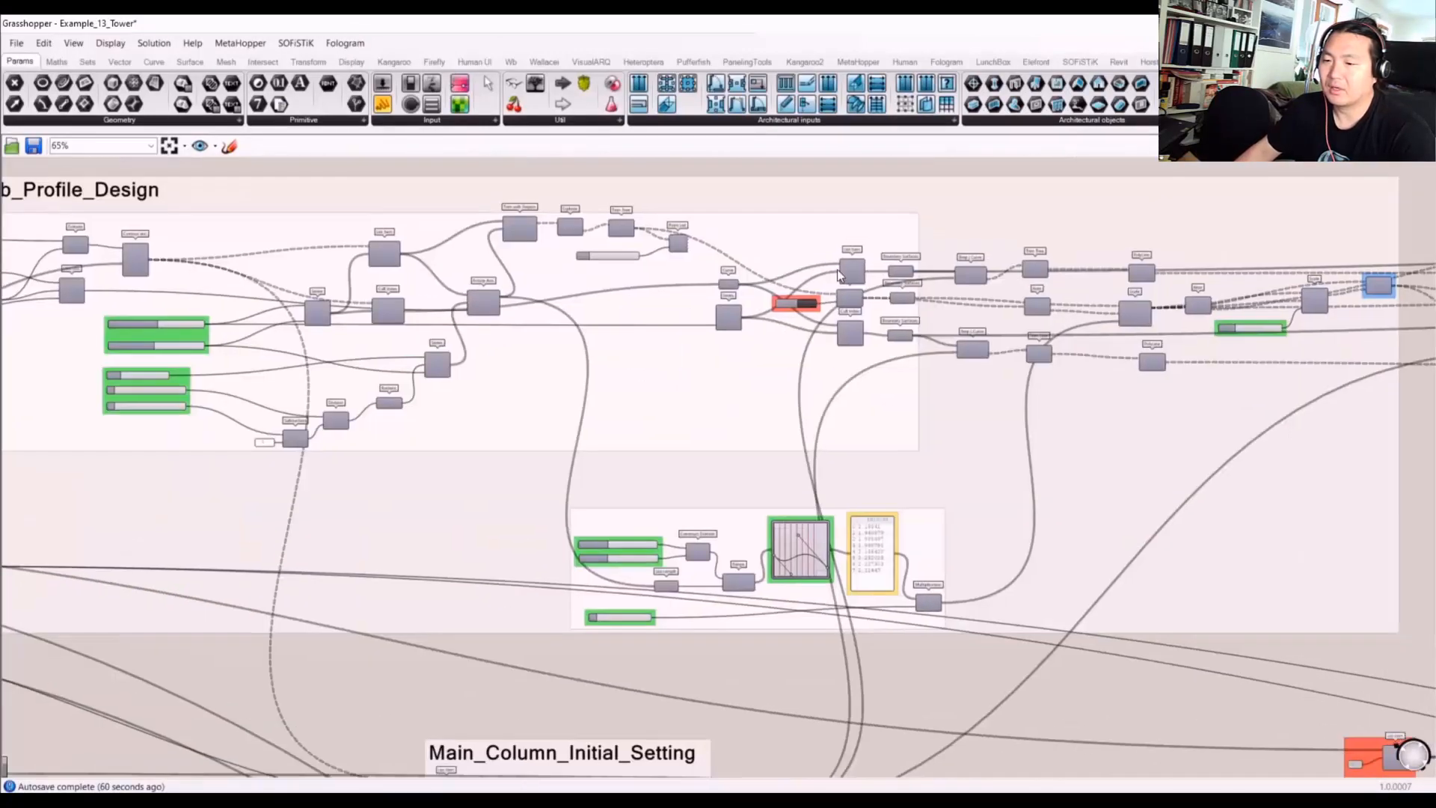
{"action": "right_click_drag", "start_coordinate": [1140, 440], "coordinate": [792, 455]}
{"action": "scroll", "coordinate": [931, 269], "scroll_direction": "up", "scroll_amount": 3}
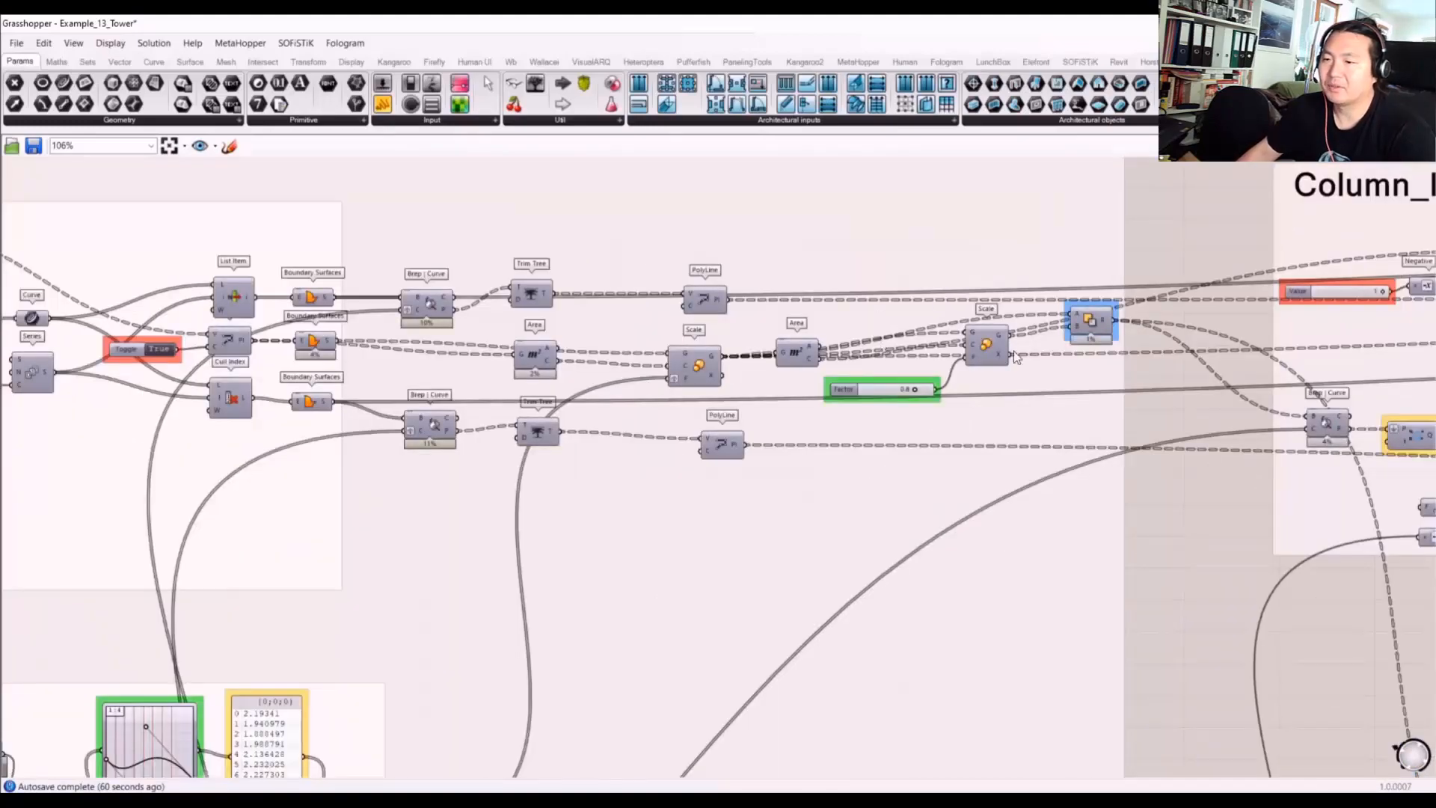
{"action": "scroll", "coordinate": [1013, 352], "scroll_direction": "down", "scroll_amount": 6}
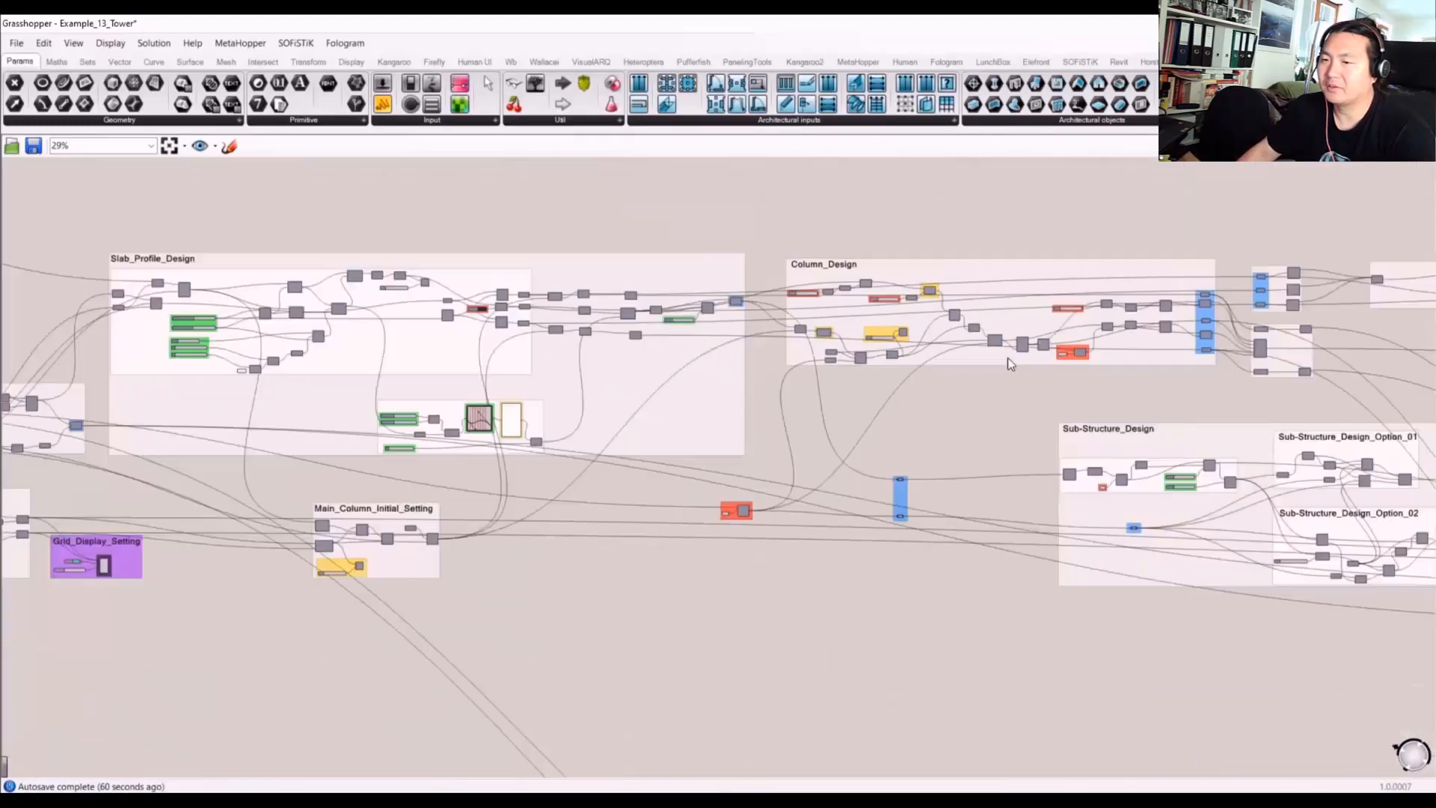
{"action": "right_click_drag", "start_coordinate": [1007, 357], "coordinate": [828, 344]}
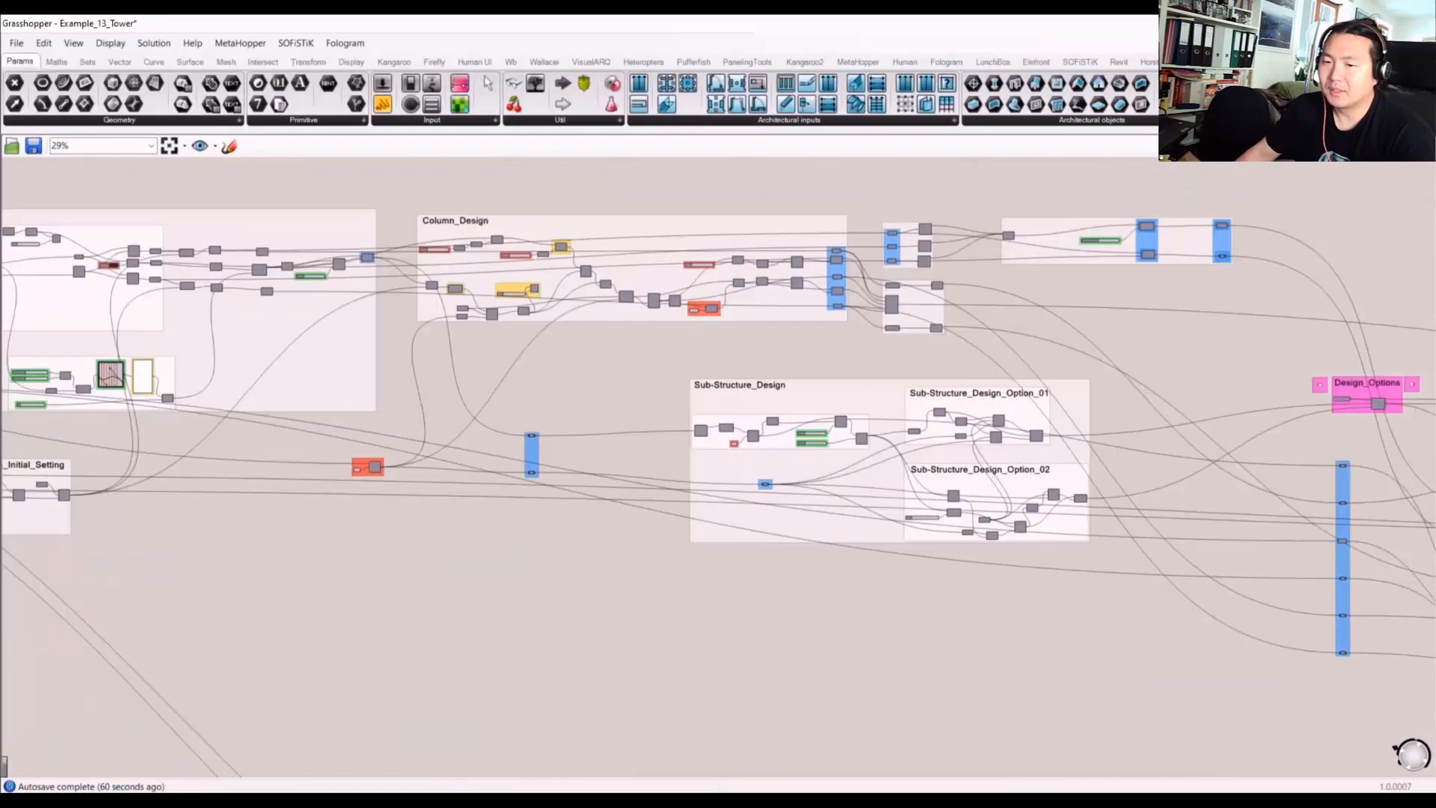
- Restore the Grasshopper window beside the Rhino model and view the whole tower
{"action": "key", "text": "super+Down"}
{"action": "right_click_drag", "start_coordinate": [1017, 467], "coordinate": [1078, 476]}
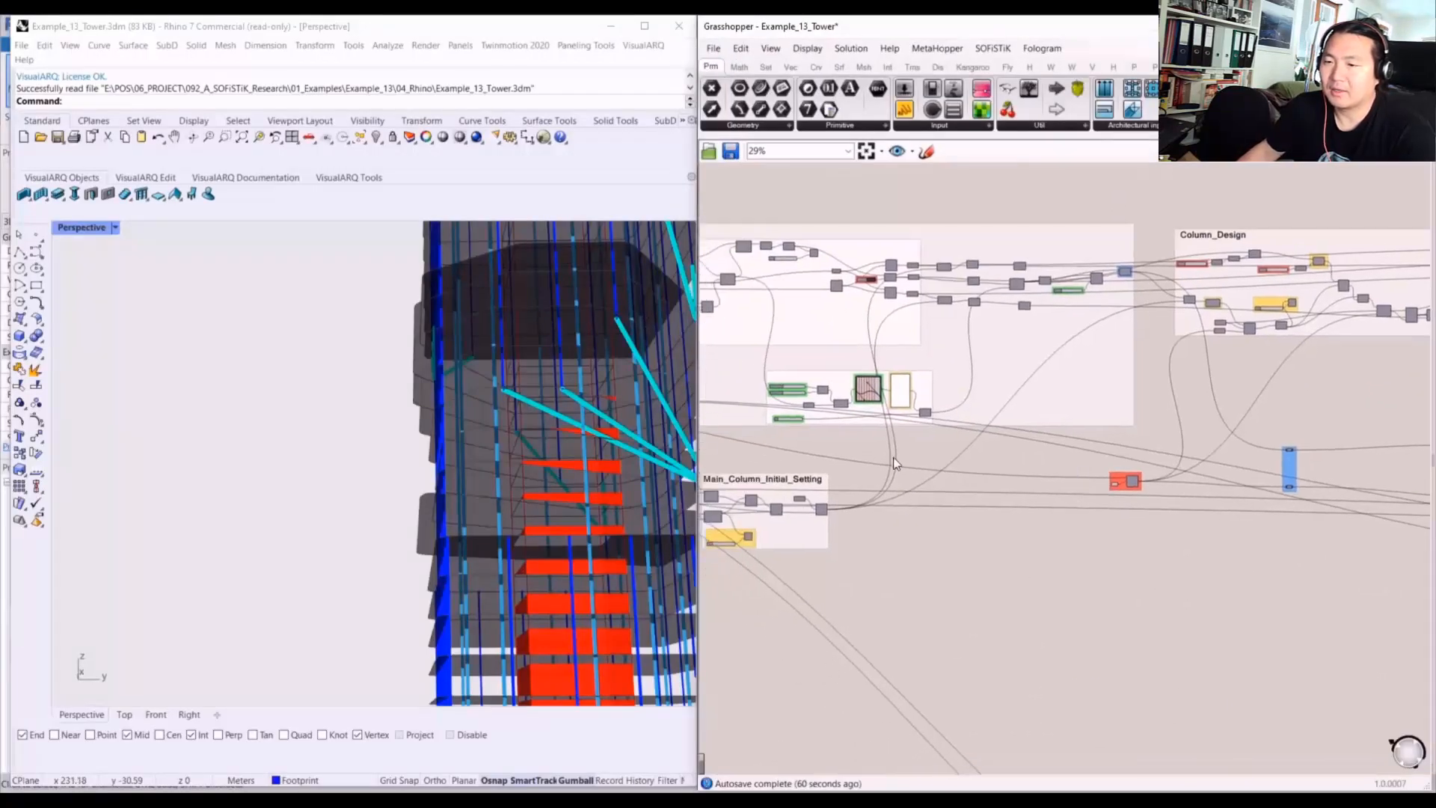
{"action": "right_click_drag", "start_coordinate": [636, 426], "coordinate": [553, 486]}
{"action": "scroll", "coordinate": [563, 467], "scroll_direction": "down", "scroll_amount": 8}
{"action": "scroll", "coordinate": [563, 472], "scroll_direction": "down", "scroll_amount": 6}
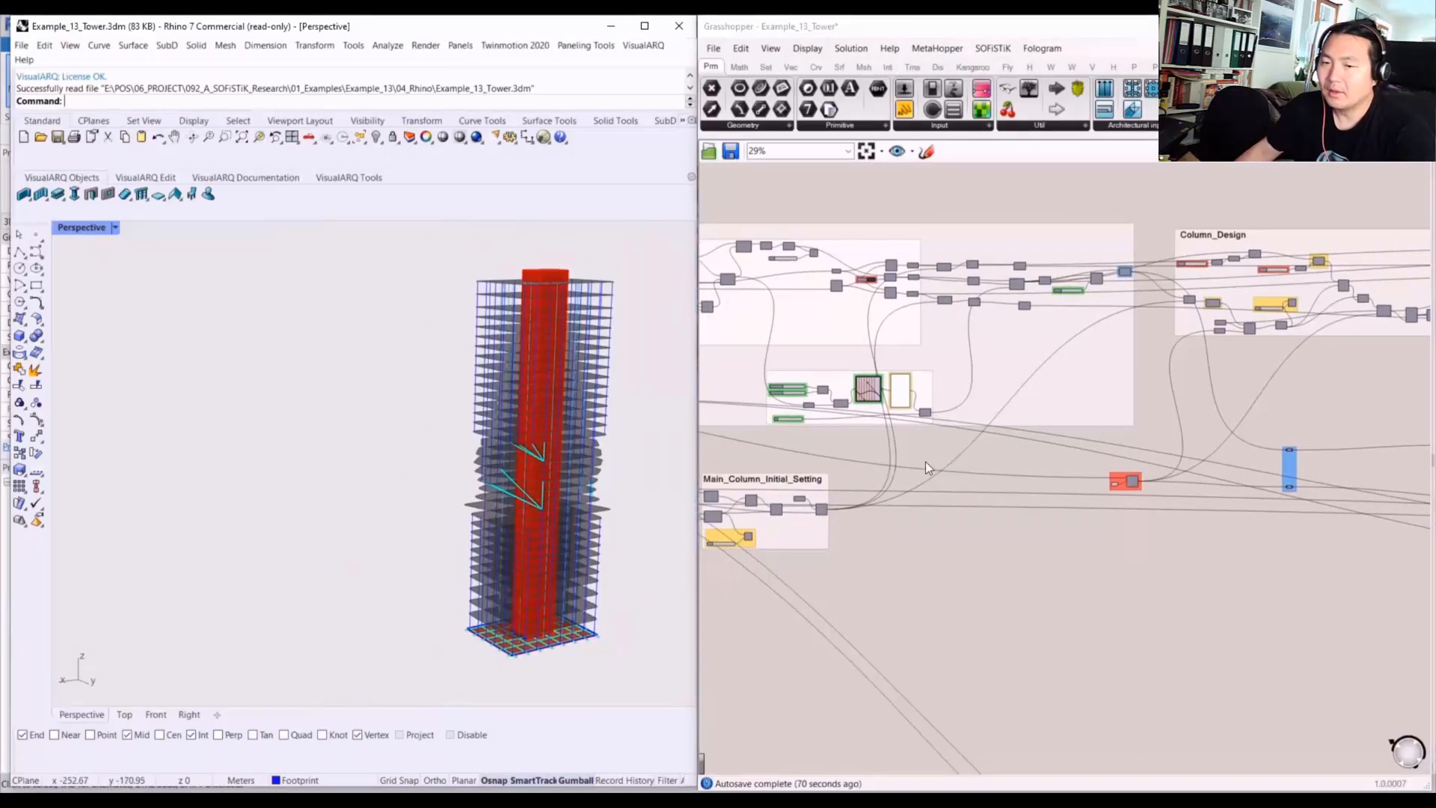
- Shift the panel of graph mapper values slightly within Slab_Profile_Design and inspect the tower's modified floors in the viewport
{"action": "left_click", "coordinate": [931, 442]}
{"action": "scroll", "coordinate": [912, 385], "scroll_direction": "up", "scroll_amount": 6}
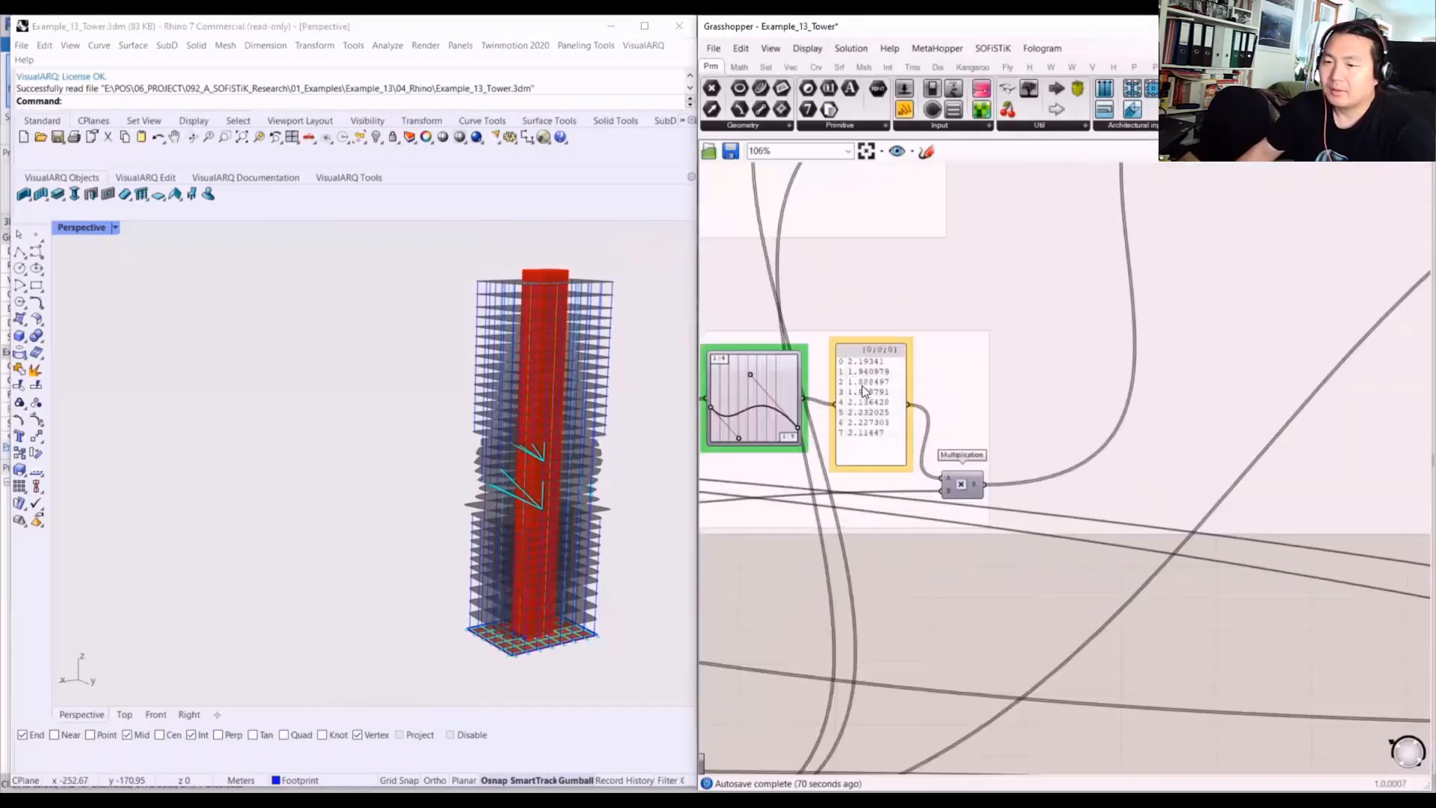
{"action": "mouse_move", "coordinate": [861, 384]}
{"action": "left_mouse_down"}
{"action": "mouse_move", "coordinate": [873, 377]}
{"action": "mouse_move", "coordinate": [872, 390]}
{"action": "left_mouse_up"}
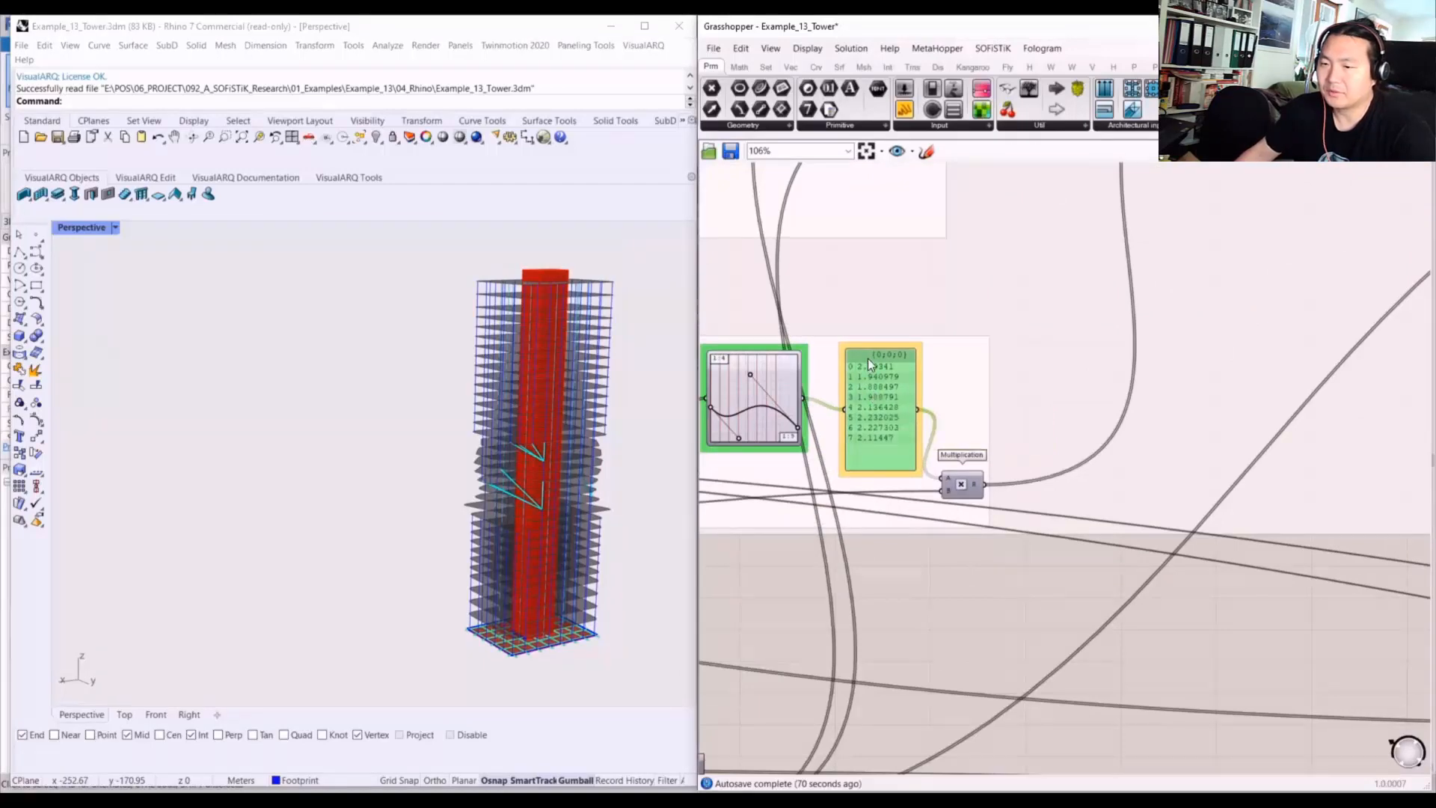
{"action": "right_click_drag", "start_coordinate": [649, 393], "coordinate": [516, 453]}
{"action": "scroll", "coordinate": [561, 433], "scroll_direction": "up", "scroll_amount": 8}
{"action": "scroll", "coordinate": [419, 450], "scroll_direction": "down", "scroll_amount": 5}
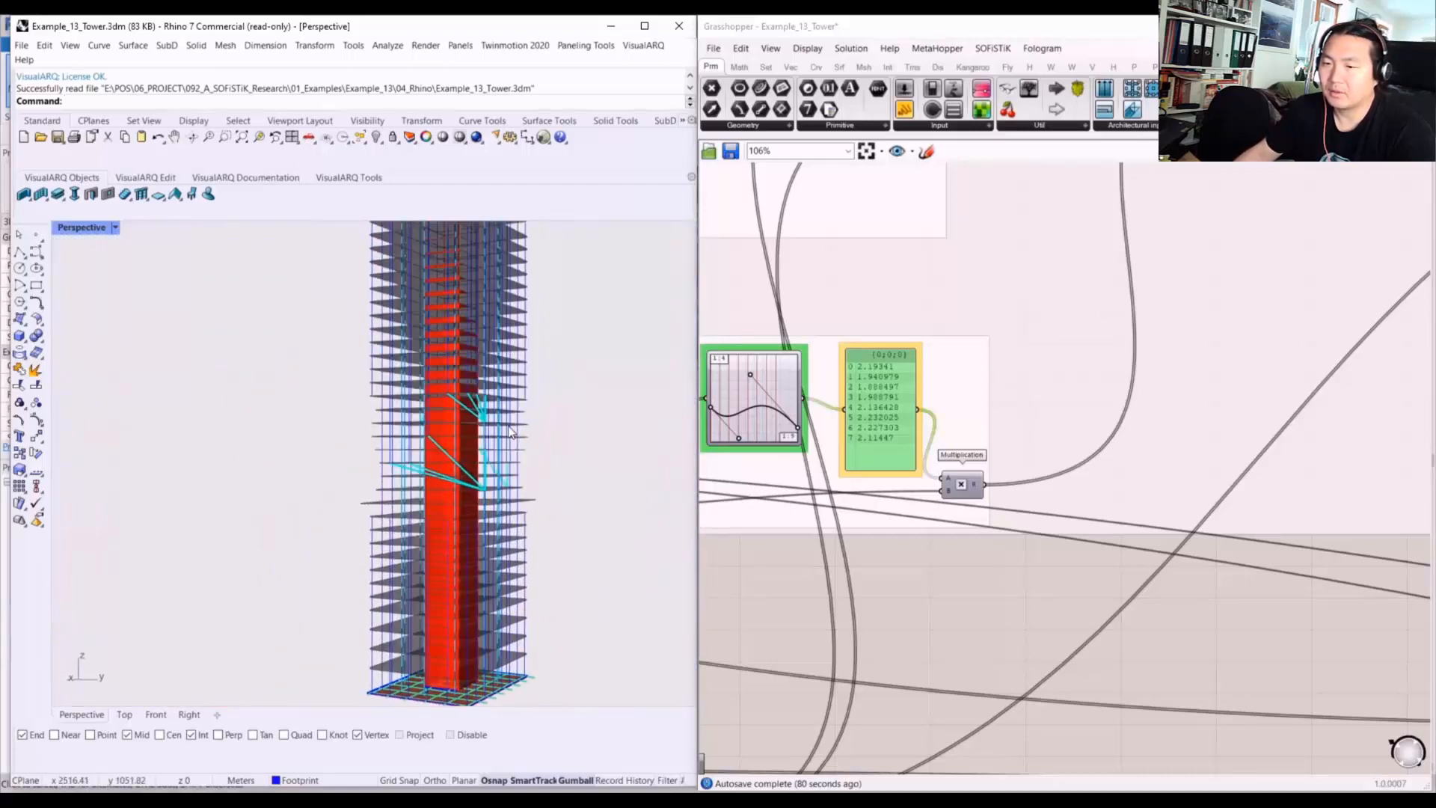
- Inspect the tower's slanted columns in the Rhino viewport, including the floors beside the Slab_Profile_Design graph mapper, then view the whole tower
{"action": "scroll", "coordinate": [448, 413], "scroll_direction": "up", "scroll_amount": 8}
{"action": "right_click_drag", "start_coordinate": [452, 413], "coordinate": [489, 410]}
{"action": "right_click_drag", "start_coordinate": [941, 435], "coordinate": [941, 435]}
{"action": "scroll", "coordinate": [941, 435], "scroll_direction": "down", "scroll_amount": 10}
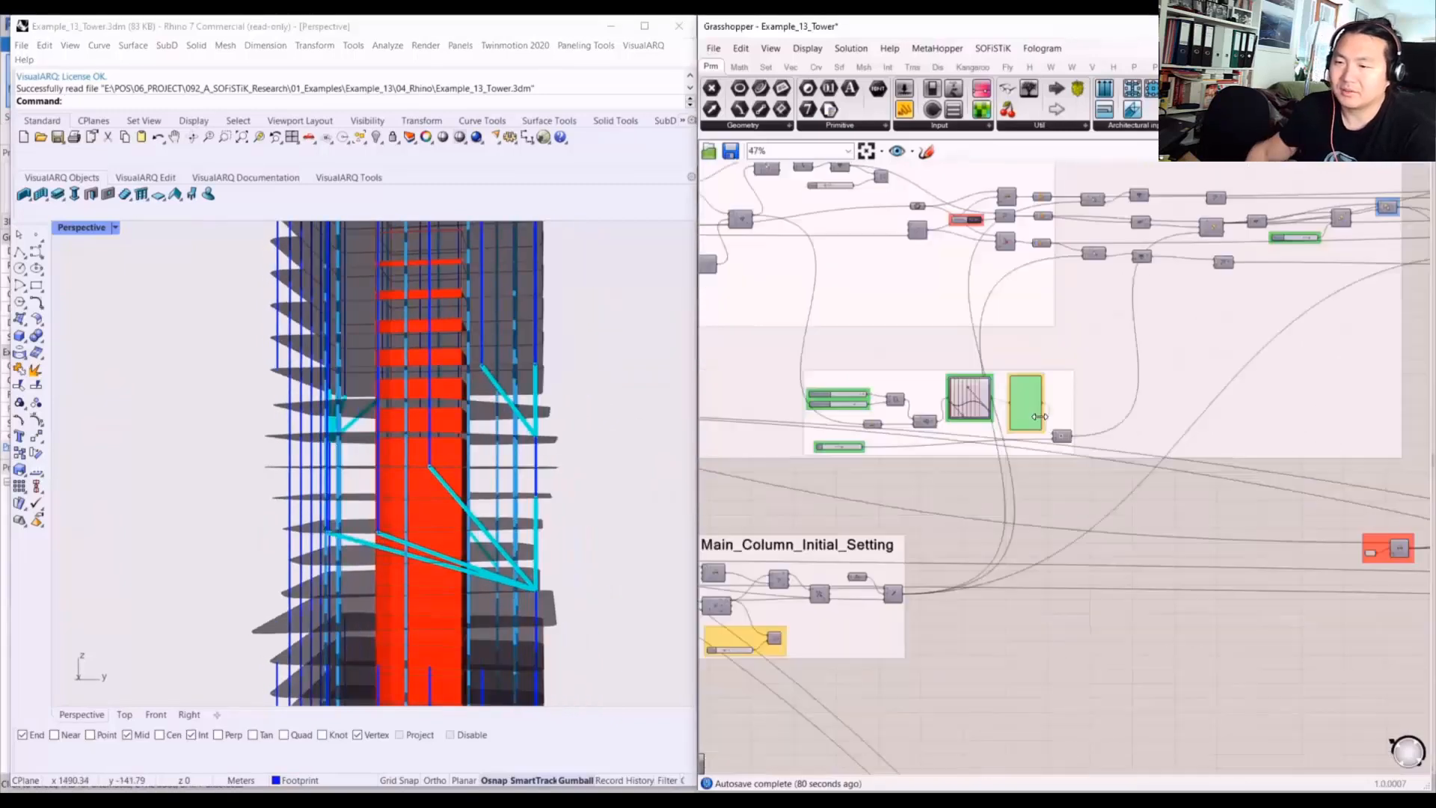
{"action": "right_click_drag", "start_coordinate": [416, 415], "coordinate": [538, 358]}
{"action": "scroll", "coordinate": [266, 420], "scroll_direction": "down", "scroll_amount": 5}
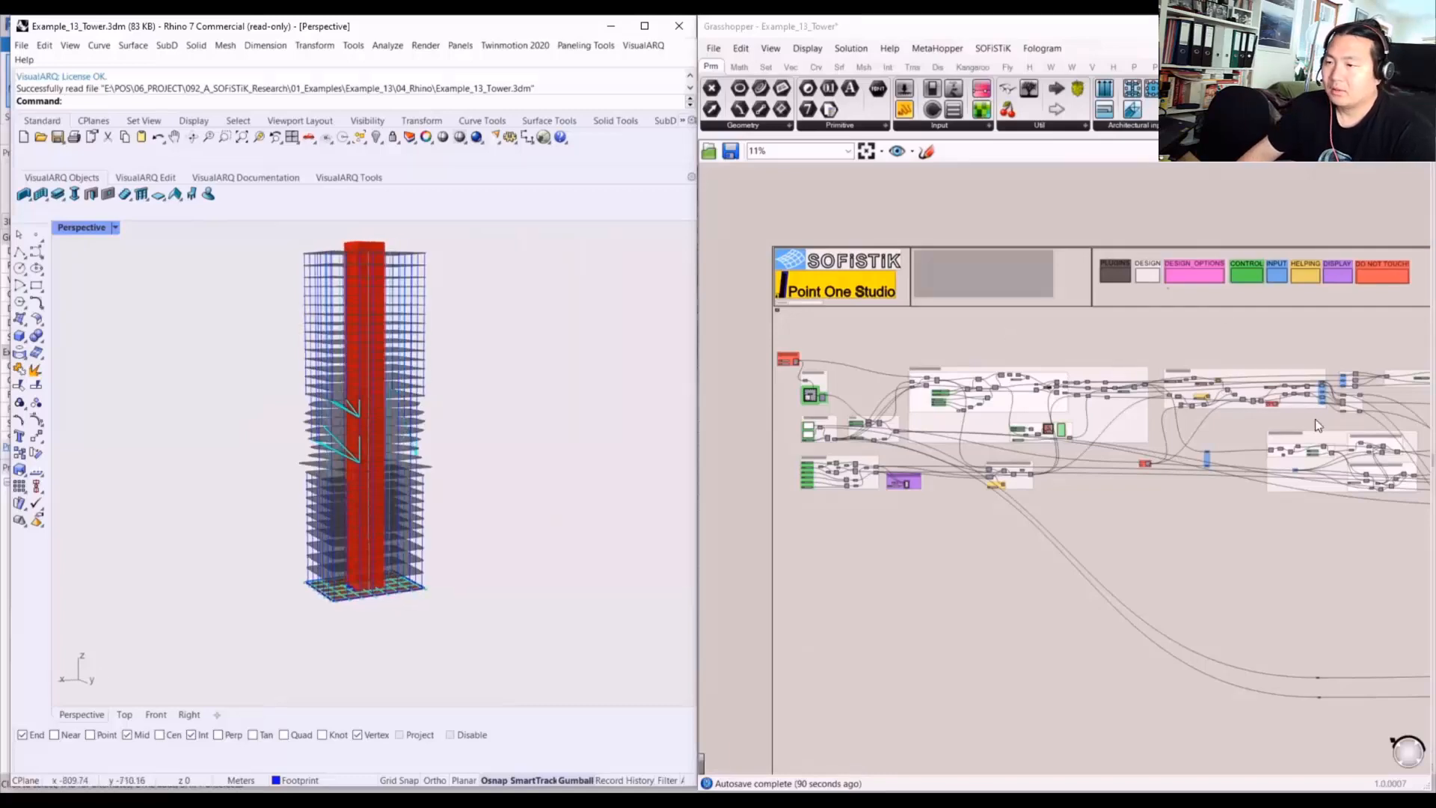
- Follow the tower definition through to the Design_Options and Design_Display_Settings groups and examine them
{"action": "scroll", "coordinate": [1315, 419], "scroll_direction": "up", "scroll_amount": 2}
{"action": "right_click_drag", "start_coordinate": [1314, 418], "coordinate": [849, 396]}
{"action": "scroll", "coordinate": [1025, 421], "scroll_direction": "down", "scroll_amount": 3}
{"action": "right_click_drag", "start_coordinate": [1164, 436], "coordinate": [908, 447]}
{"action": "scroll", "coordinate": [1246, 414], "scroll_direction": "up", "scroll_amount": 4}
{"action": "scroll", "coordinate": [1114, 447], "scroll_direction": "up", "scroll_amount": 5}
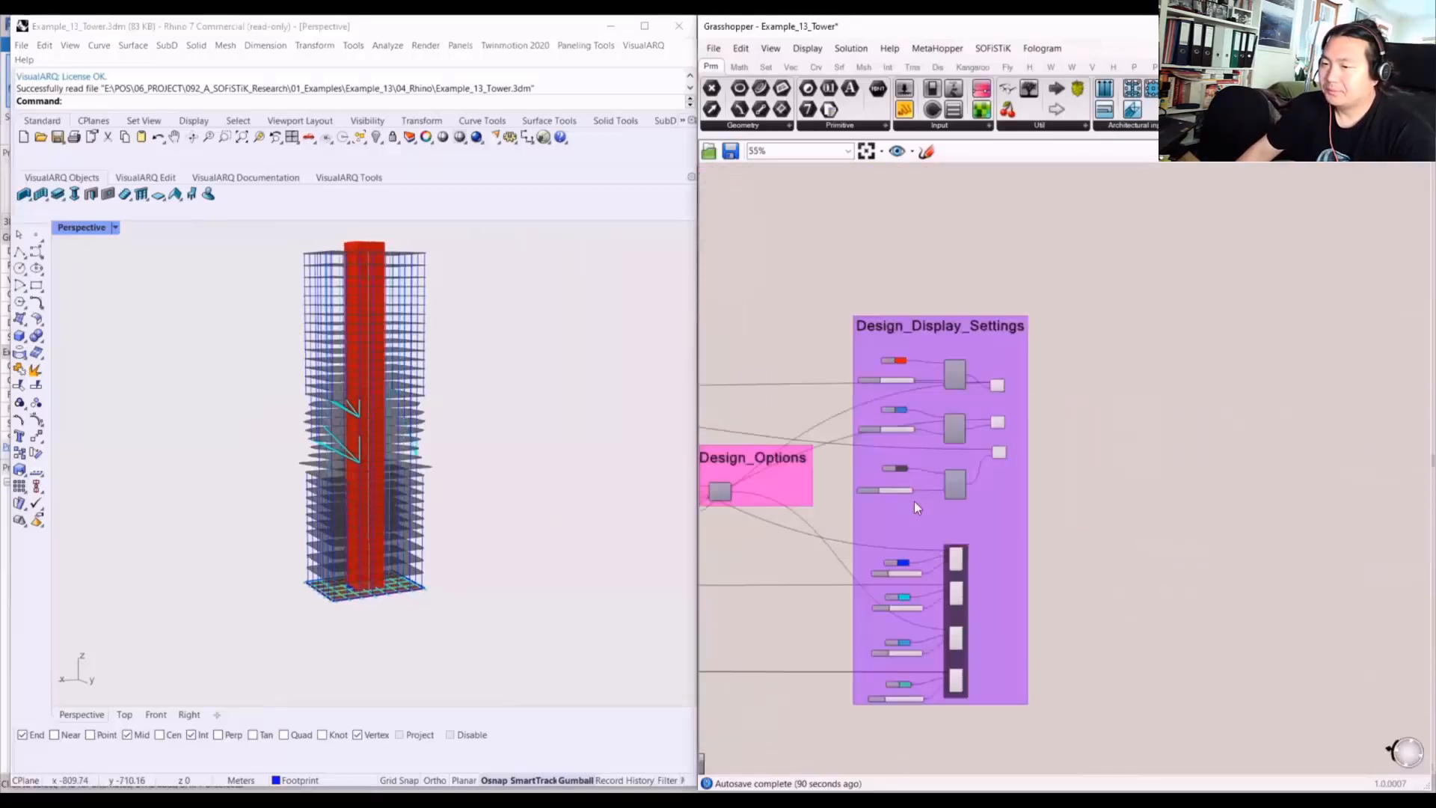
{"action": "right_click_drag", "start_coordinate": [774, 464], "coordinate": [1028, 436]}
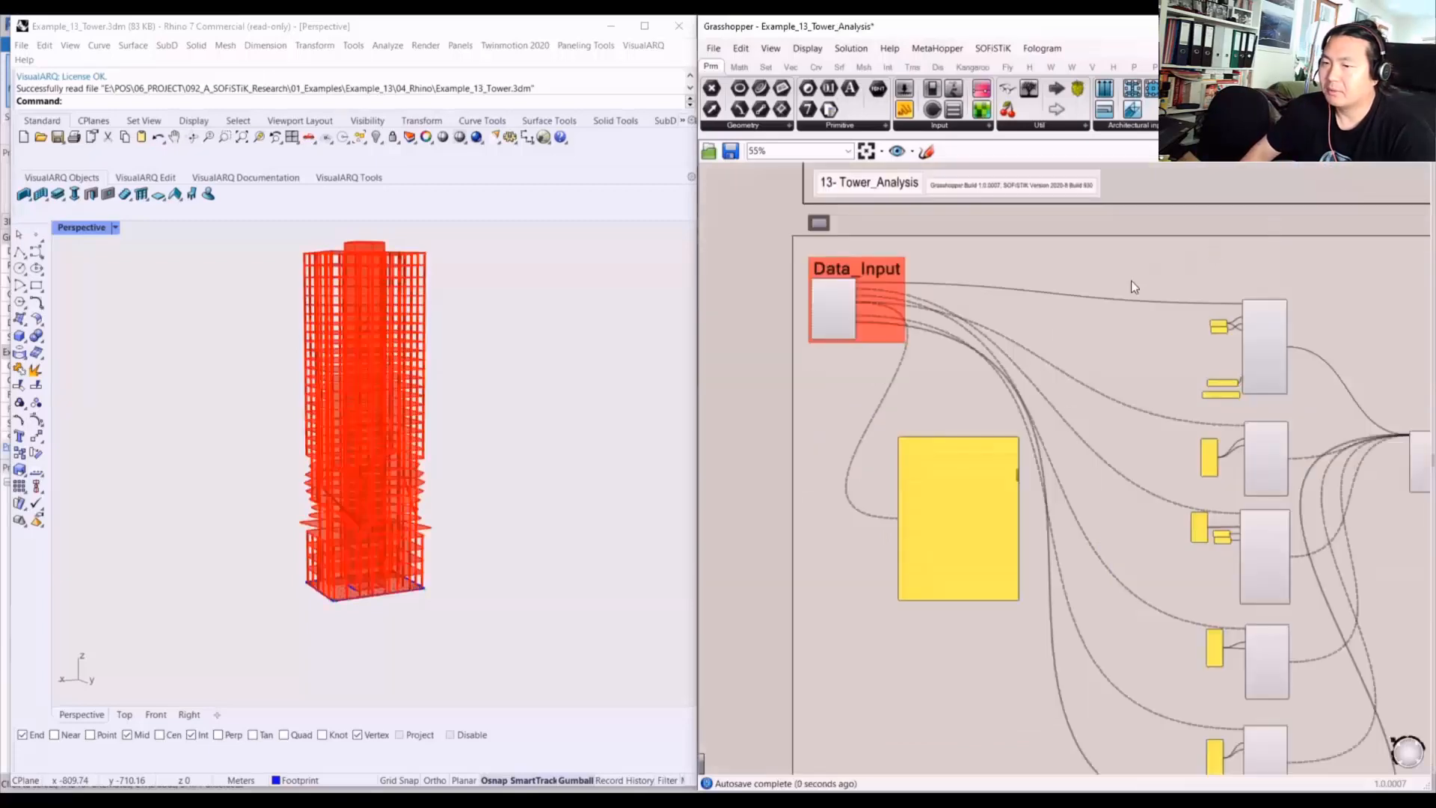
- In the Tower_Analysis definition, select the Tower component within Data_Input and choose its Source option
{"action": "scroll", "coordinate": [856, 282], "scroll_direction": "up", "scroll_amount": 6}
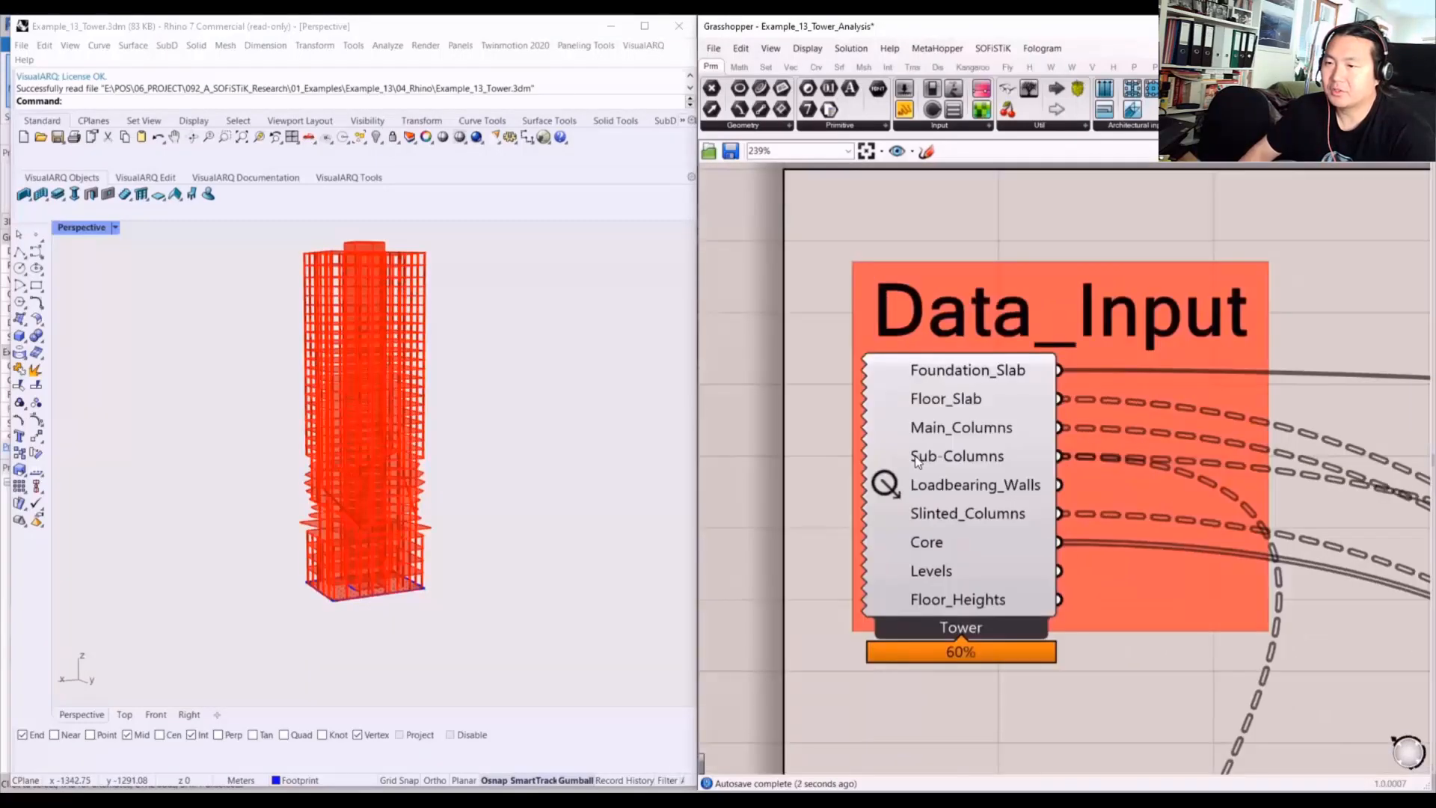
{"action": "left_click", "coordinate": [886, 472], "text": "ctrl+alt"}
{"action": "left_click", "coordinate": [886, 473]}
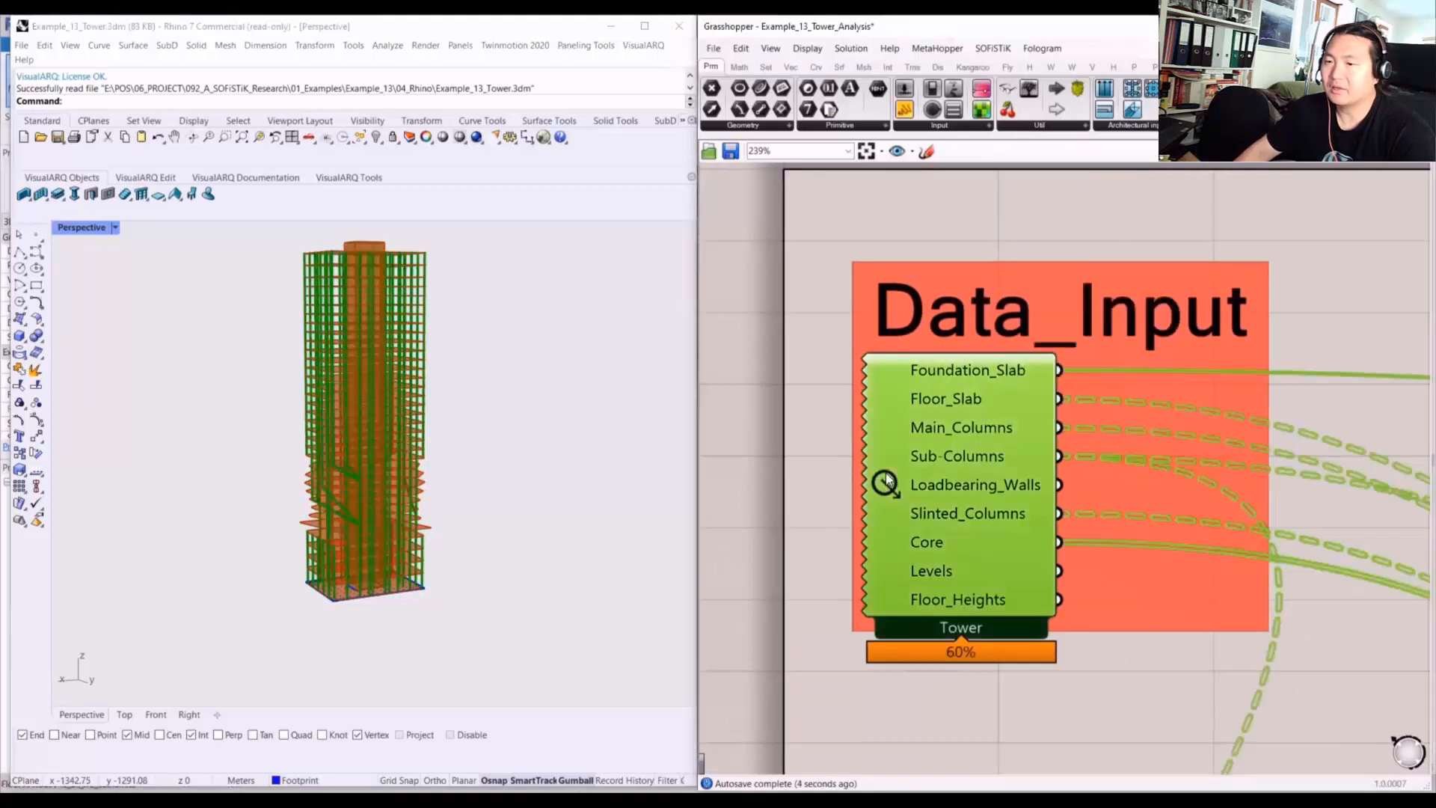
{"action": "right_click", "coordinate": [886, 472]}
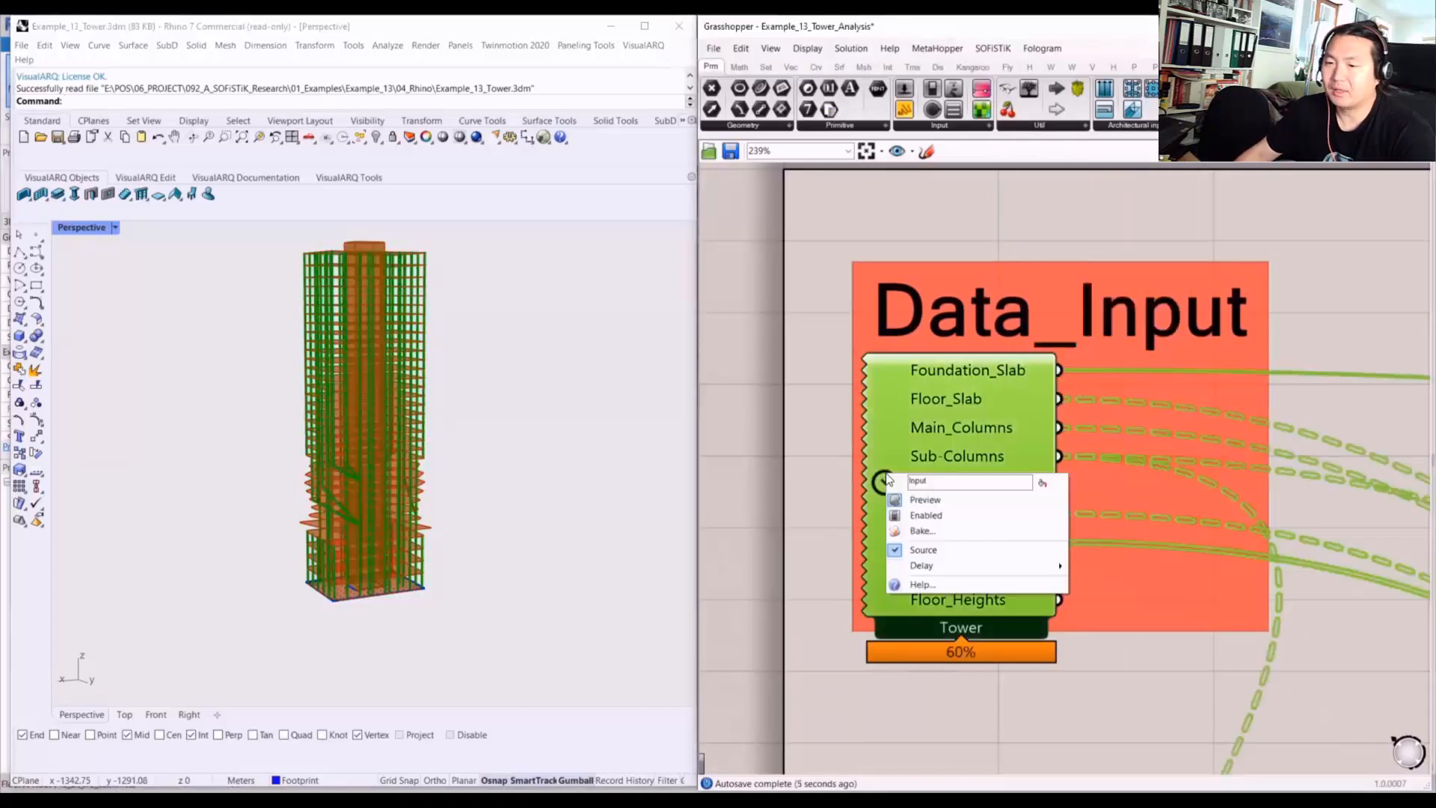
{"action": "left_click", "coordinate": [934, 548]}
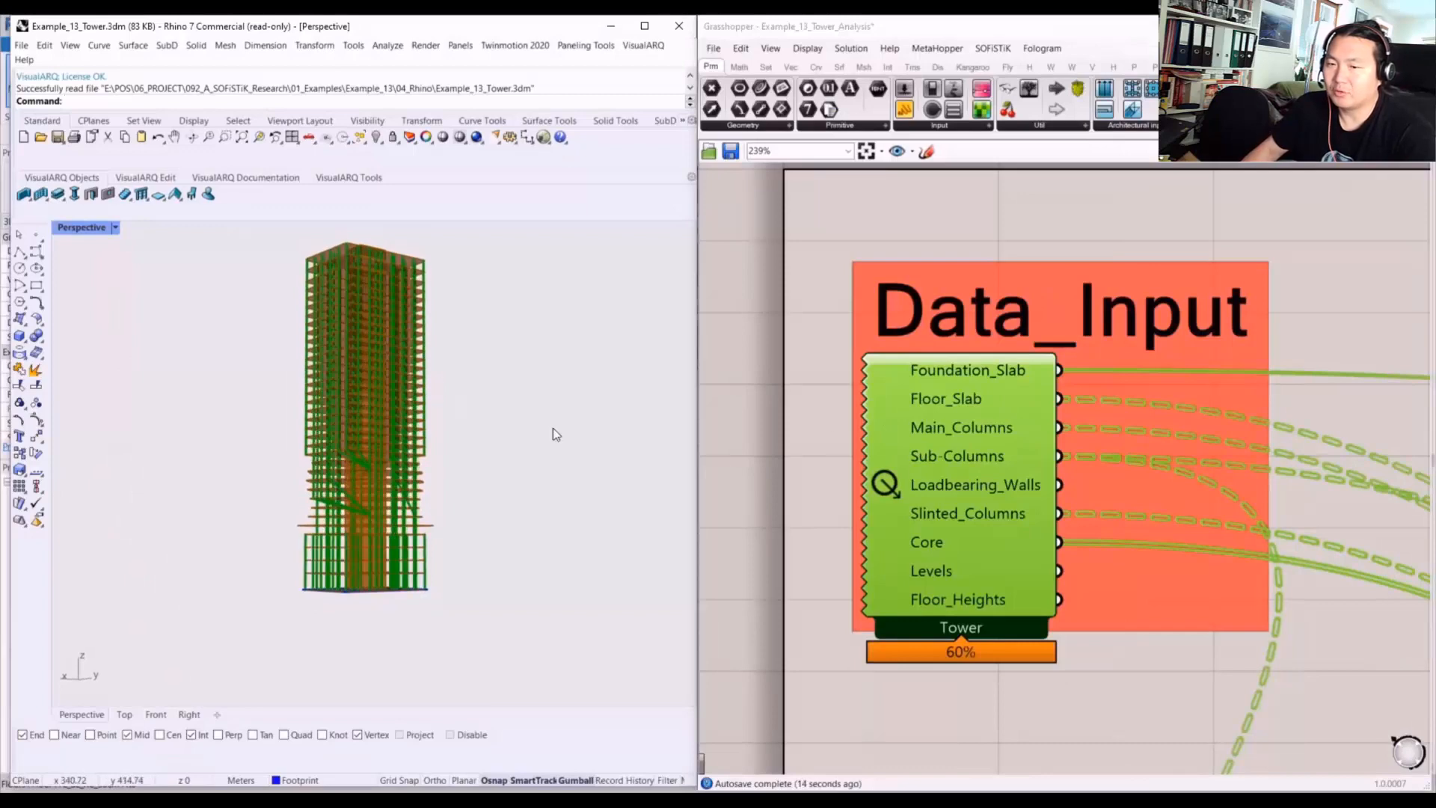
- Inspect the imported tower geometry in the viewport and examine the outputs listed on the Data_Input component
{"action": "scroll", "coordinate": [367, 508], "scroll_direction": "up", "scroll_amount": 3}
{"action": "right_click_drag", "start_coordinate": [374, 508], "coordinate": [287, 497]}
{"action": "scroll", "coordinate": [926, 462], "scroll_direction": "down", "scroll_amount": 8}
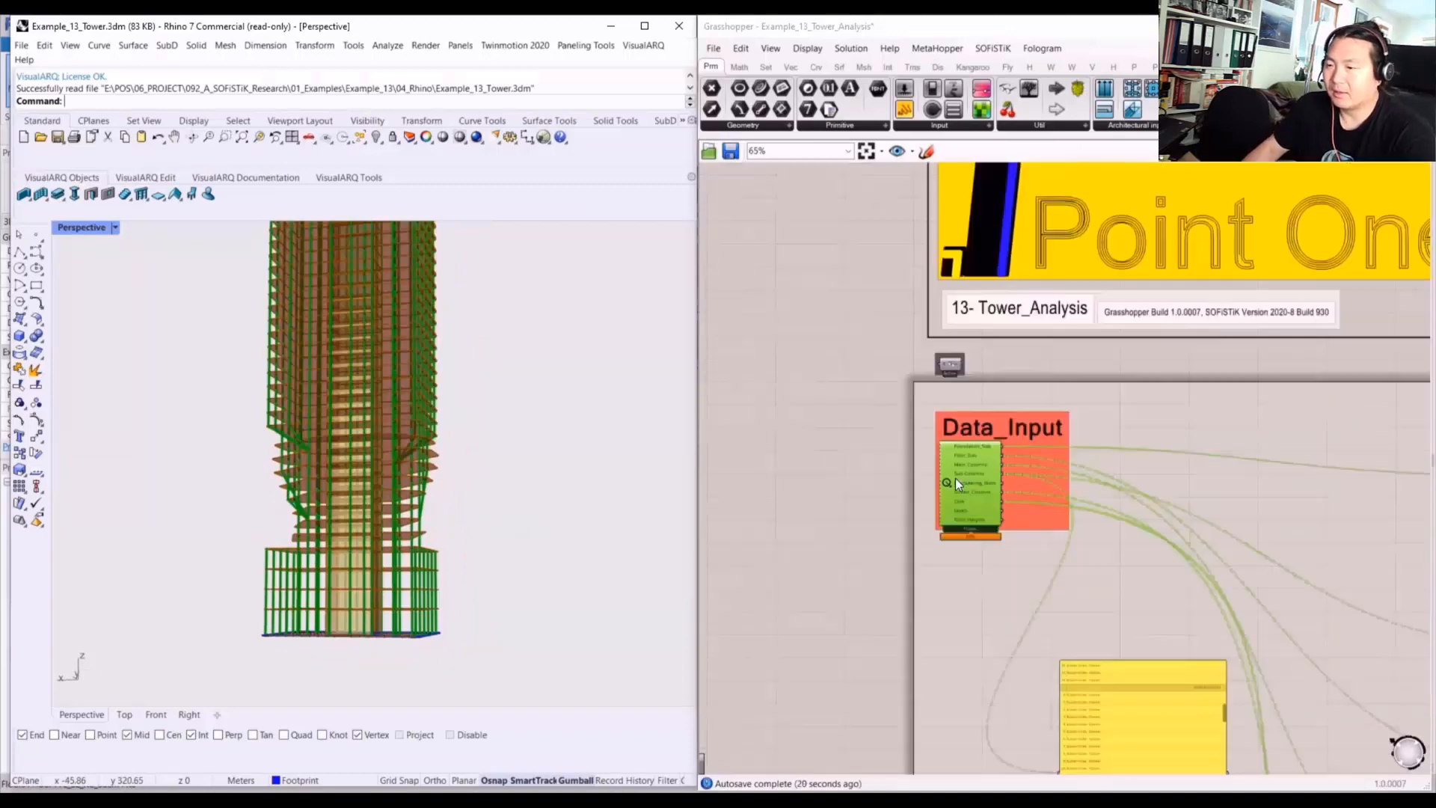
{"action": "scroll", "coordinate": [917, 483], "scroll_direction": "up", "scroll_amount": 7}
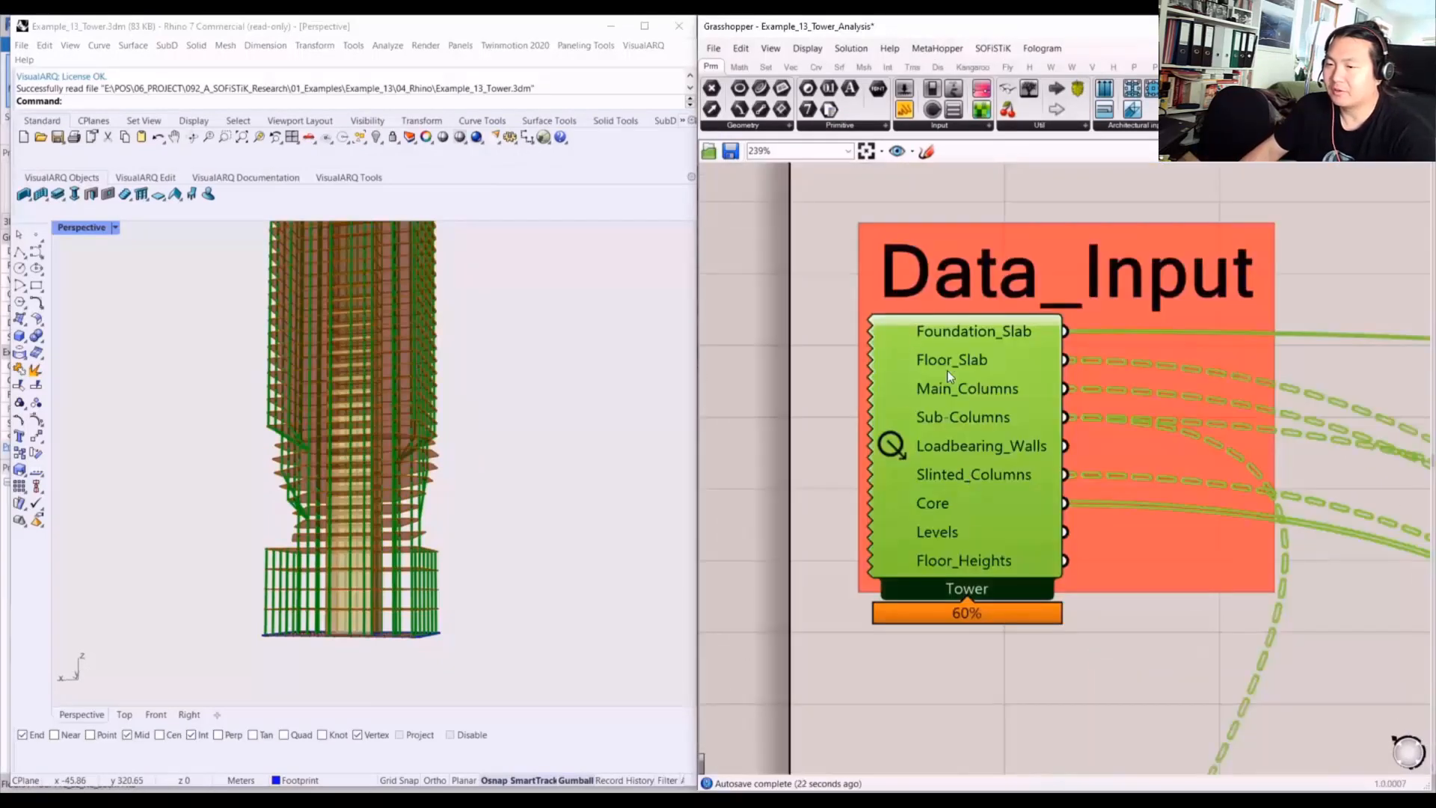
{"action": "right_click_drag", "start_coordinate": [960, 406], "coordinate": [972, 420]}
{"action": "scroll", "coordinate": [971, 420], "scroll_direction": "down", "scroll_amount": 7}
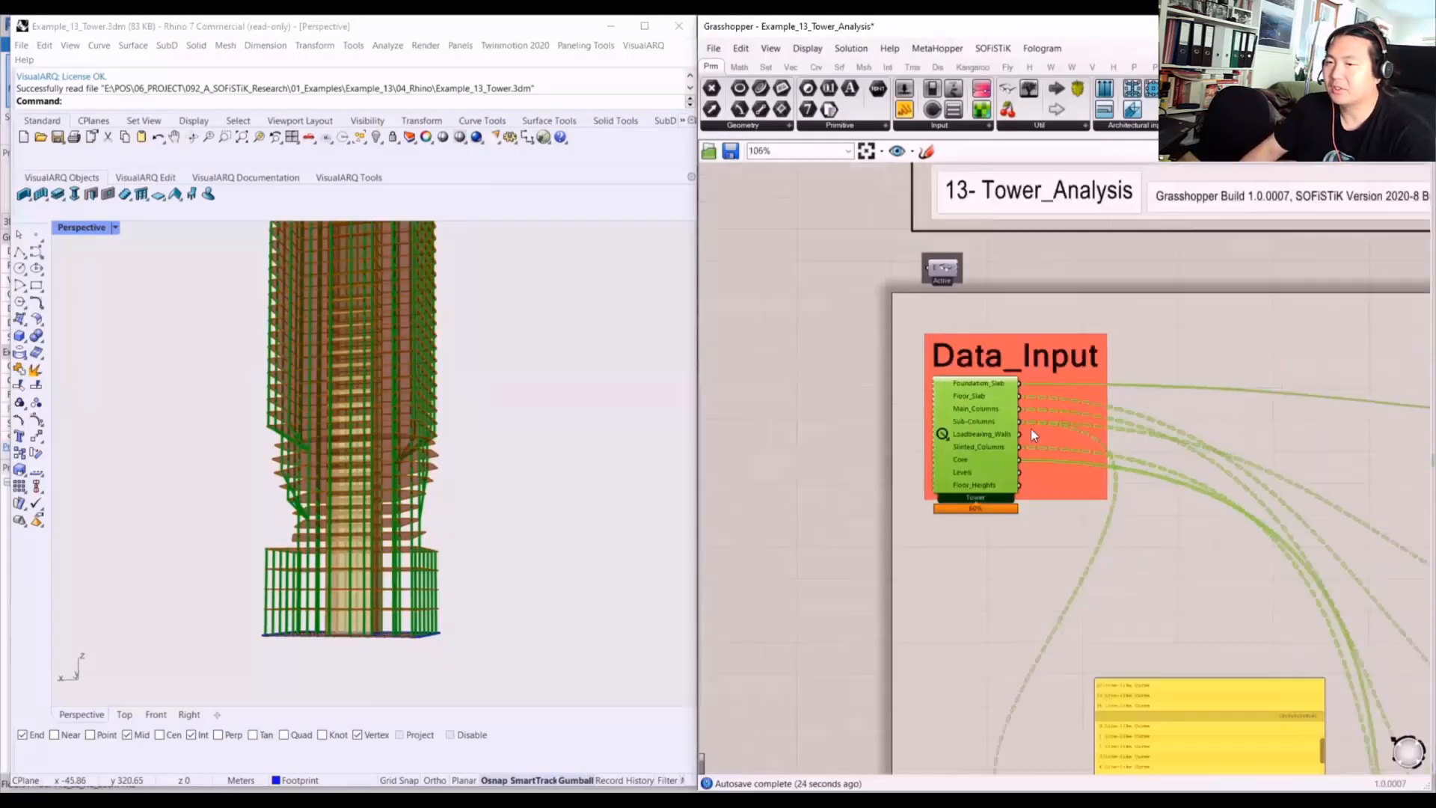
- Select the foundation slab's structural area component and then the floor slabs' area component to highlight their elements on the tower
{"action": "right_click_drag", "start_coordinate": [1197, 455], "coordinate": [837, 406]}
{"action": "scroll", "coordinate": [1012, 408], "scroll_direction": "up", "scroll_amount": 4}
{"action": "left_click", "coordinate": [1041, 410]}
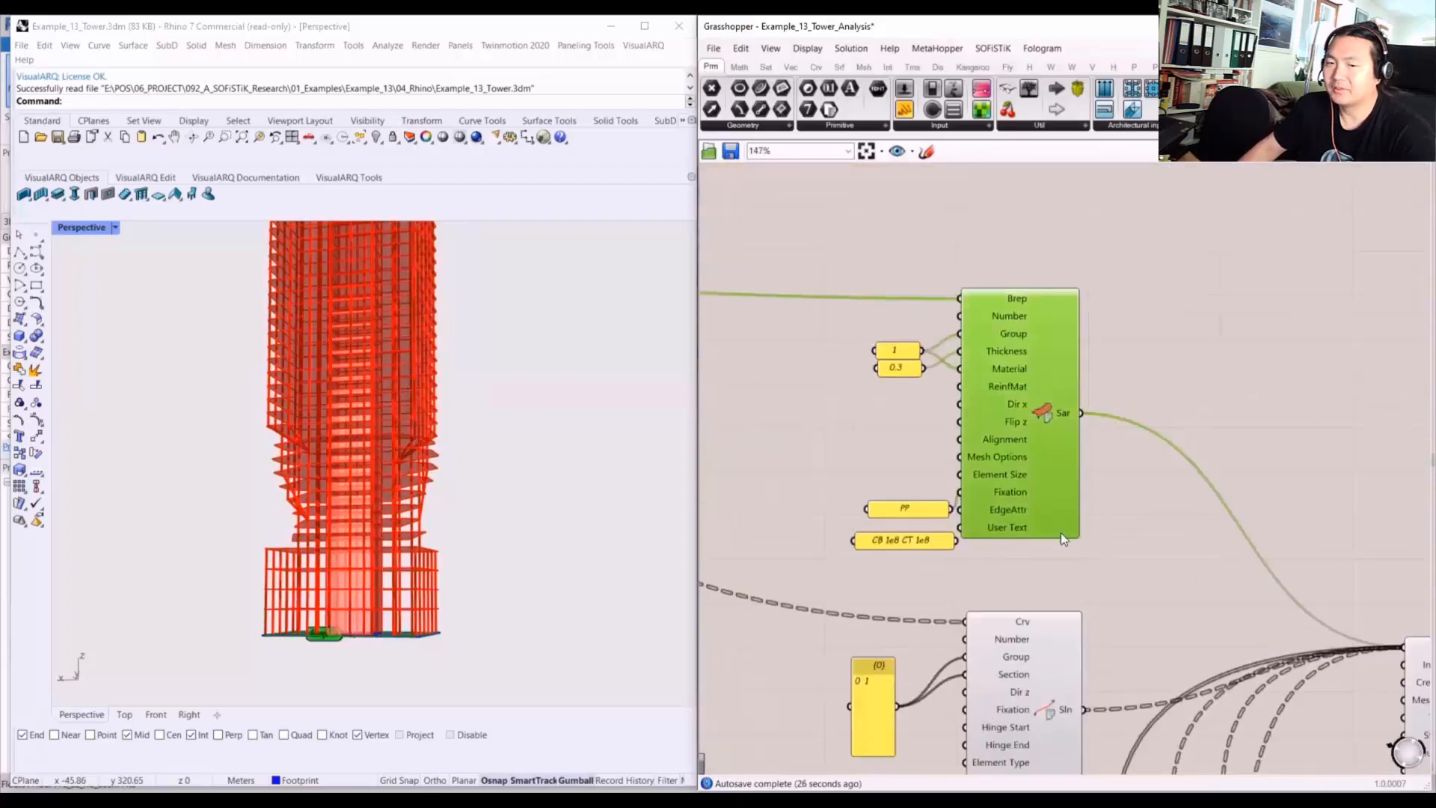
{"action": "scroll", "coordinate": [1060, 532], "scroll_direction": "down", "scroll_amount": 1}
{"action": "left_click", "coordinate": [1024, 431]}
{"action": "right_click_drag", "start_coordinate": [1057, 541], "coordinate": [1031, 440]}
{"action": "left_click", "coordinate": [1005, 548]}
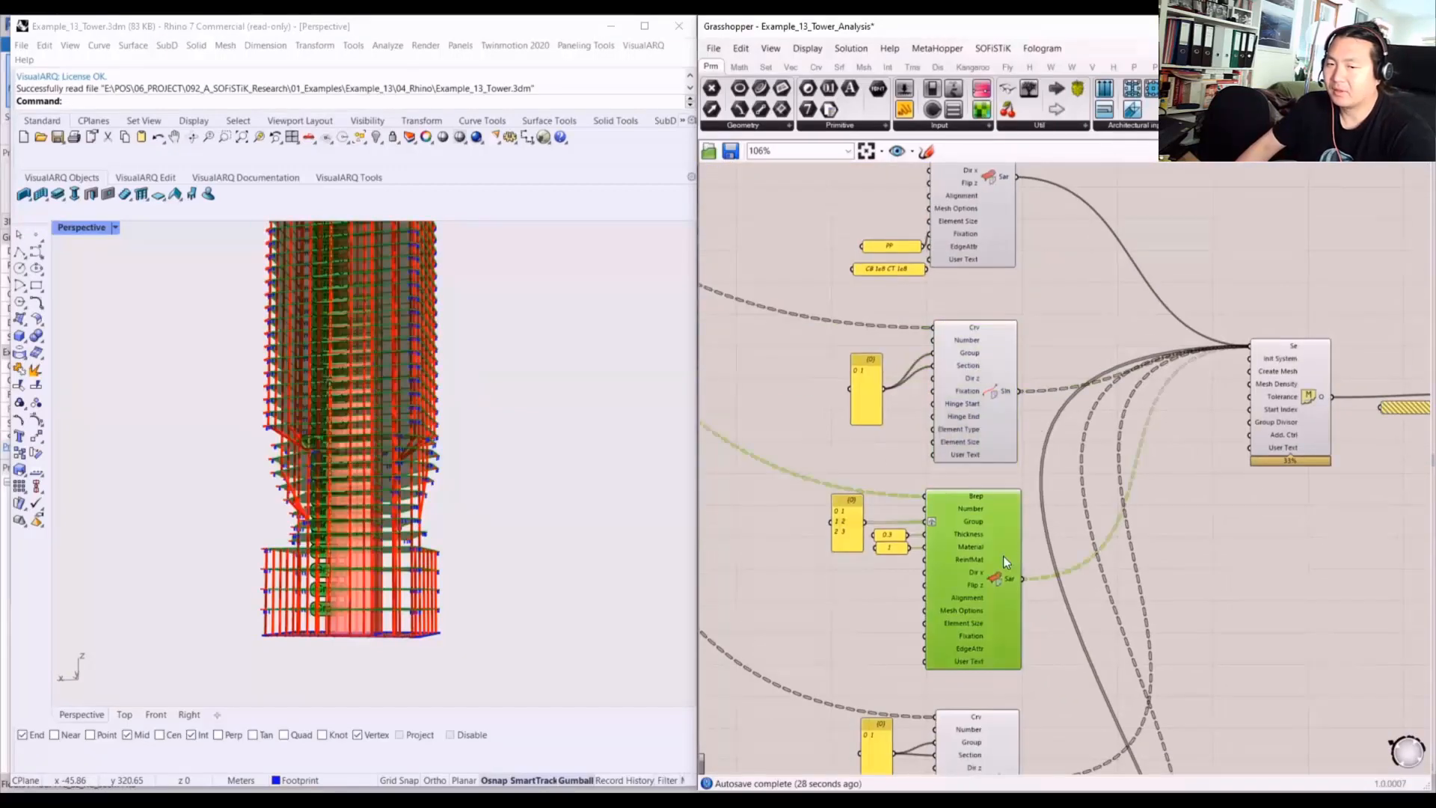
- Select the two structural line components below the floor slab component in turn and inspect the columns they highlight on the tower
{"action": "right_click_drag", "start_coordinate": [456, 479], "coordinate": [568, 510]}
{"action": "right_click_drag", "start_coordinate": [1013, 575], "coordinate": [968, 382]}
{"action": "left_click", "coordinate": [917, 585]}
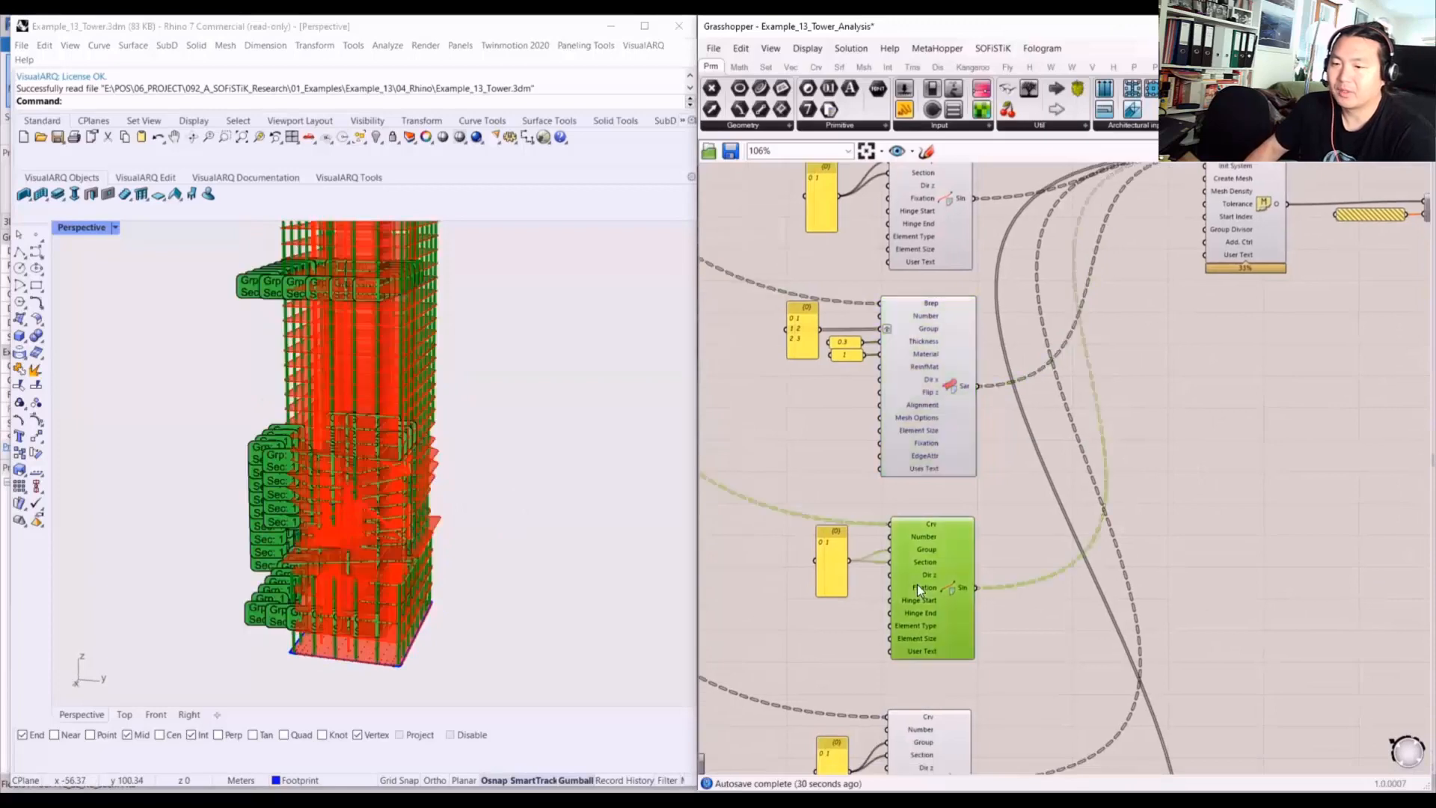
{"action": "right_click_drag", "start_coordinate": [941, 748], "coordinate": [921, 622]}
{"action": "left_click", "coordinate": [921, 622]}
{"action": "right_click_drag", "start_coordinate": [471, 374], "coordinate": [508, 458]}
{"action": "right_click_drag", "start_coordinate": [976, 706], "coordinate": [945, 556]}
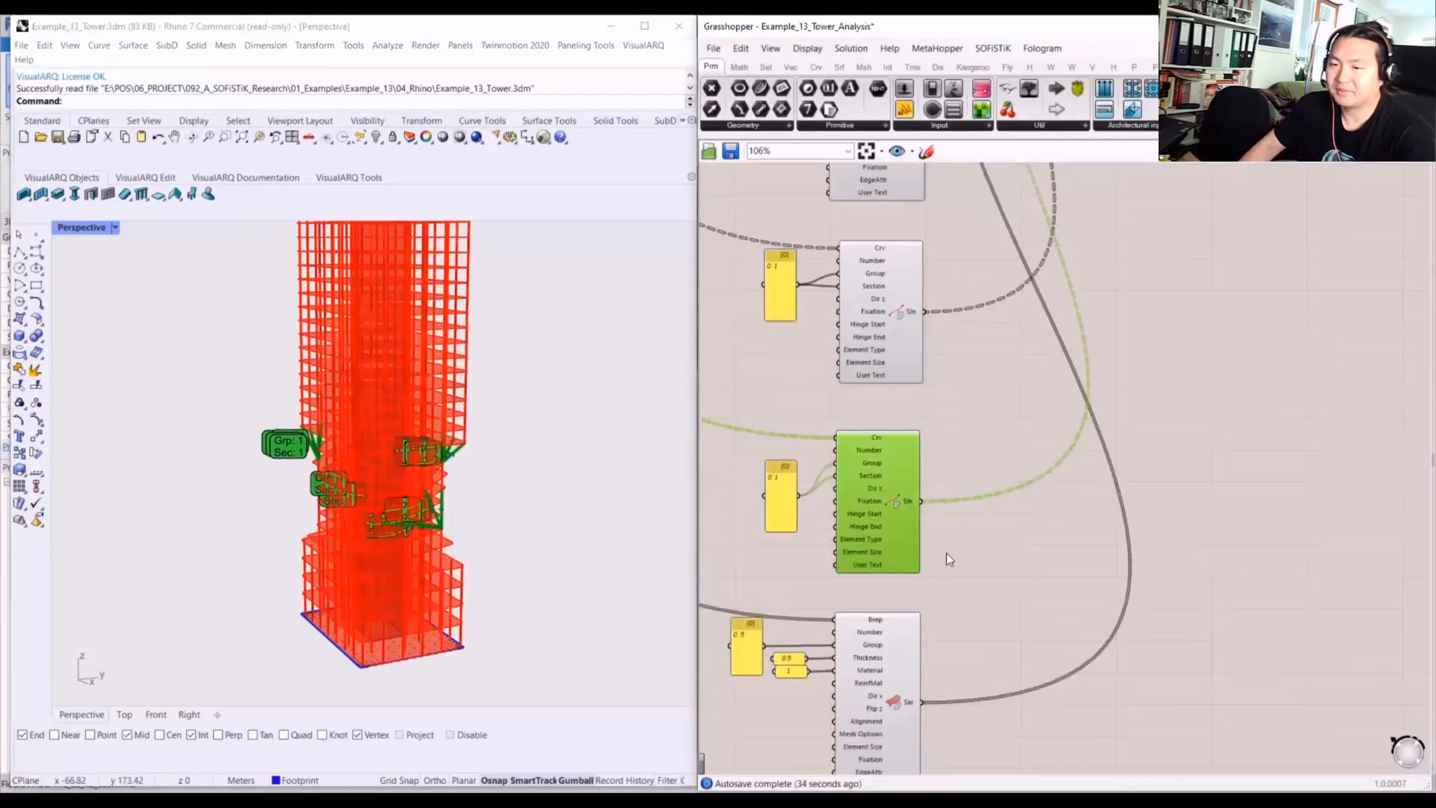
{"action": "right_click_drag", "start_coordinate": [490, 486], "coordinate": [217, 503]}
{"action": "scroll", "coordinate": [939, 519], "scroll_direction": "down", "scroll_amount": 3}
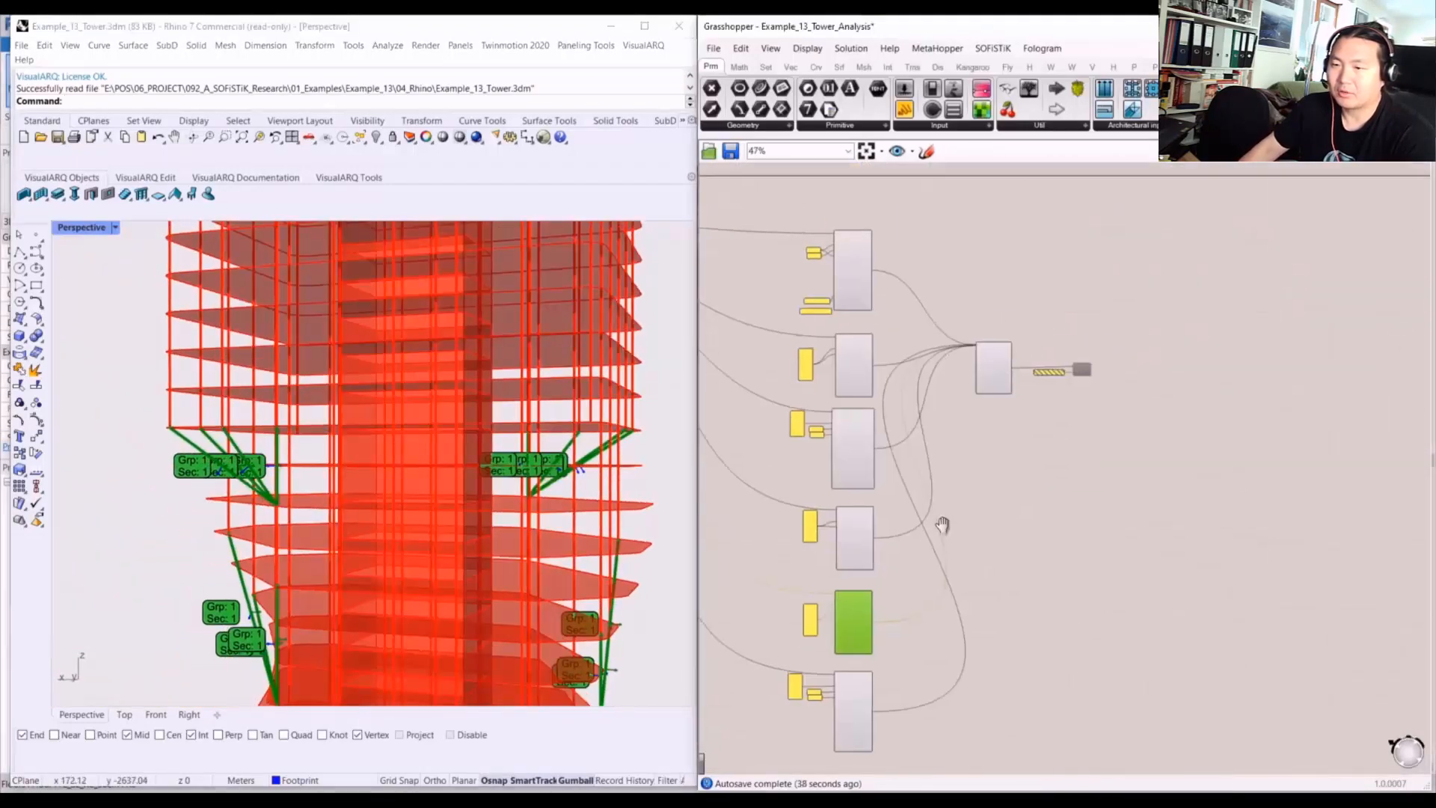
- Examine the DAT text output component and the geometry.dat path panel connected to it
{"action": "scroll", "coordinate": [1055, 354], "scroll_direction": "up", "scroll_amount": 5}
{"action": "left_click_drag", "start_coordinate": [1192, 449], "coordinate": [943, 285]}
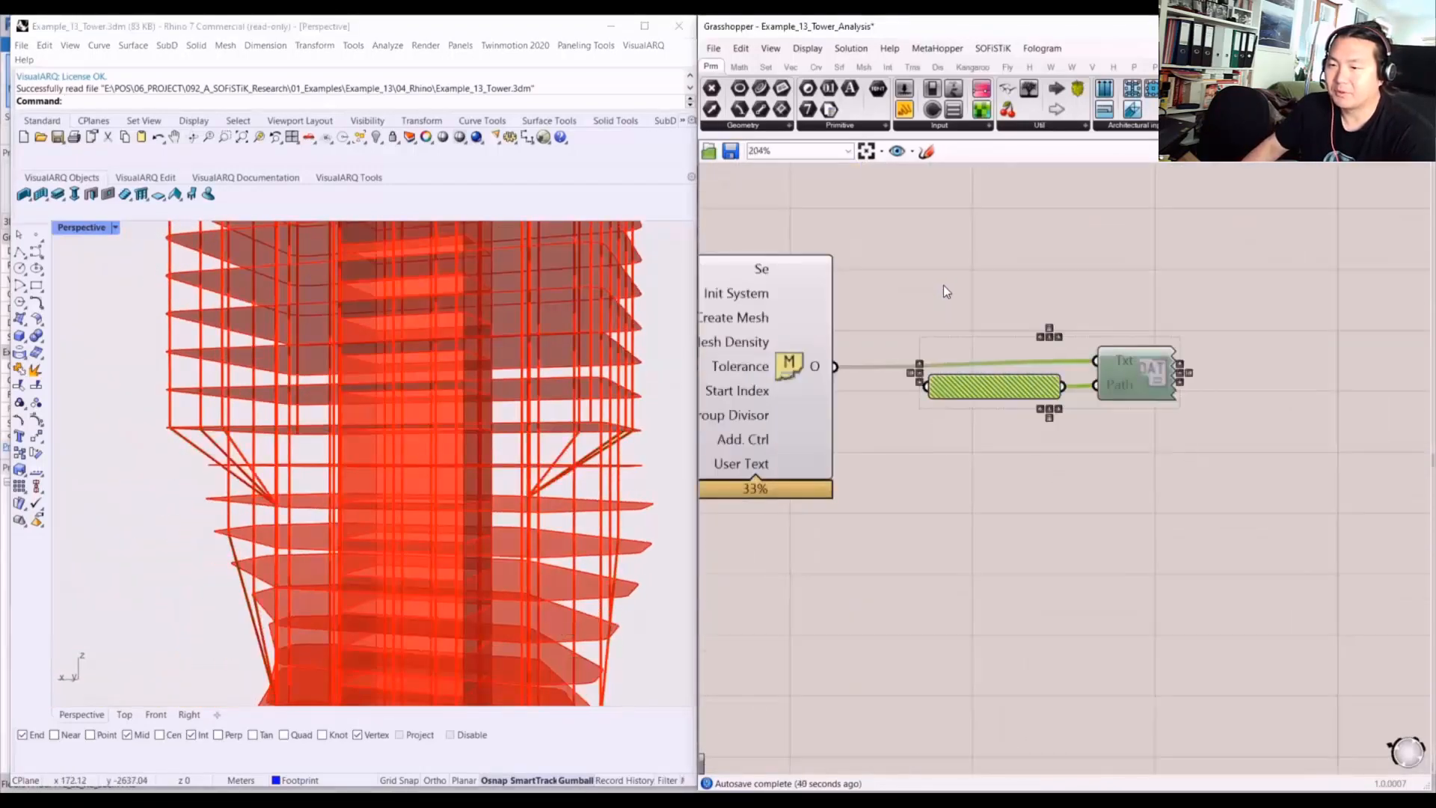
{"action": "scroll", "coordinate": [1093, 377], "scroll_direction": "up", "scroll_amount": 5}
{"action": "left_click", "coordinate": [1241, 217]}
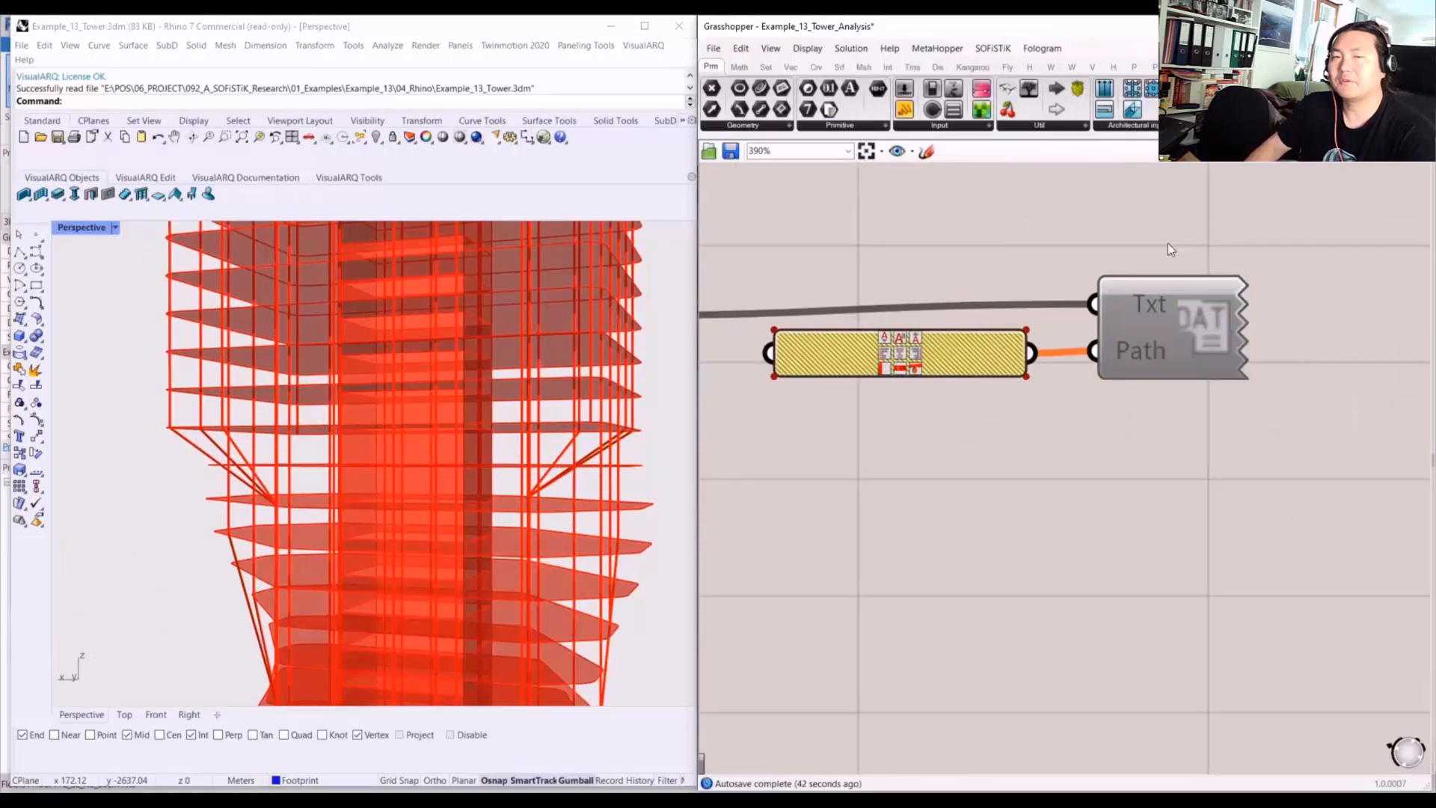
{"action": "scroll", "coordinate": [949, 378], "scroll_direction": "down", "scroll_amount": 1}
{"action": "scroll", "coordinate": [949, 379], "scroll_direction": "down", "scroll_amount": 2}
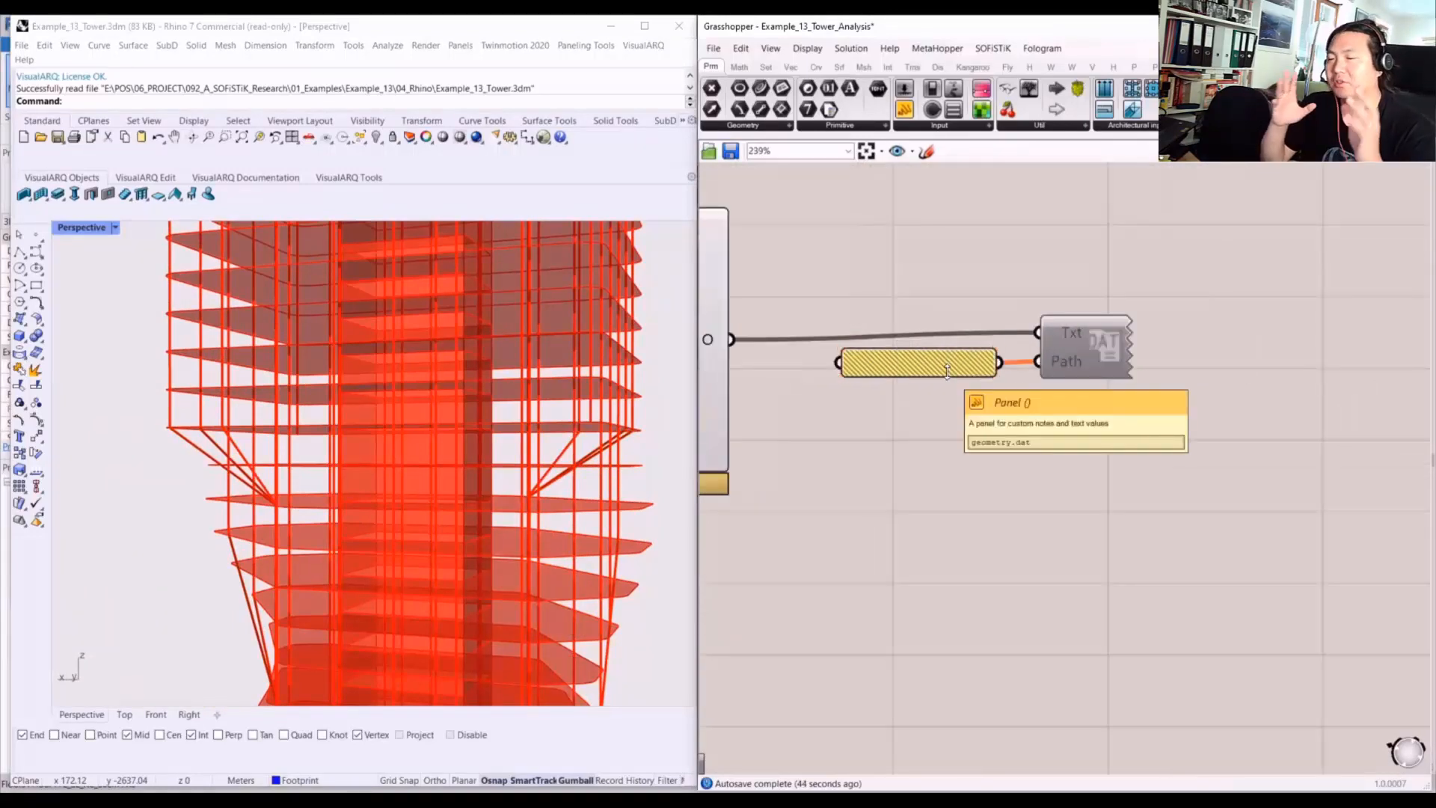
- Select the component that gathers all structural elements to highlight the wires feeding the text output
{"action": "scroll", "coordinate": [979, 350], "scroll_direction": "down", "scroll_amount": 4}
{"action": "right_click_drag", "start_coordinate": [984, 347], "coordinate": [1189, 368]}
{"action": "left_click", "coordinate": [1035, 381]}
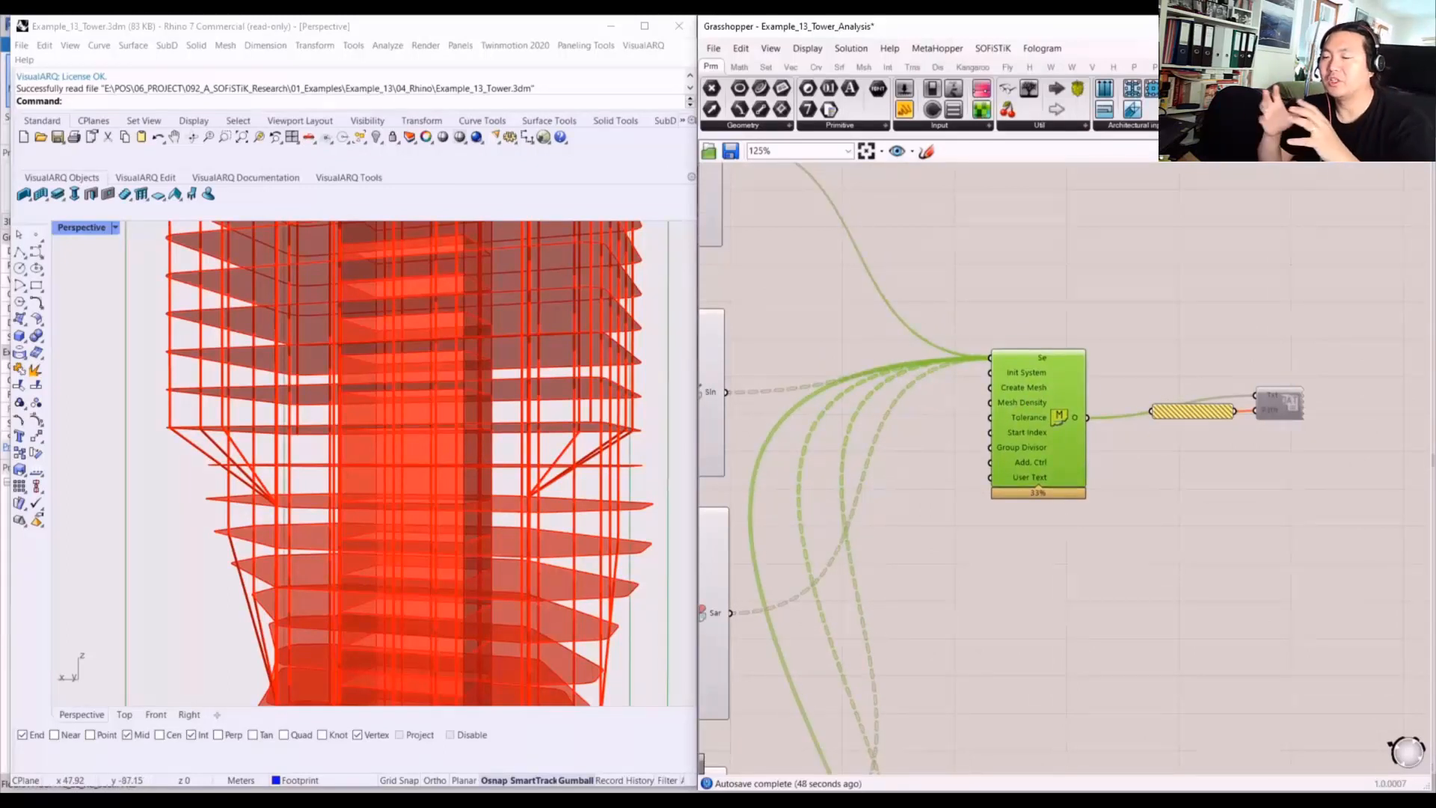
- Switch to SOFiSTiK Structural Desktop and inspect the analysis model of the tower around its slanted columns and modified floors
{"action": "mouse_move", "coordinate": [280, 799]}
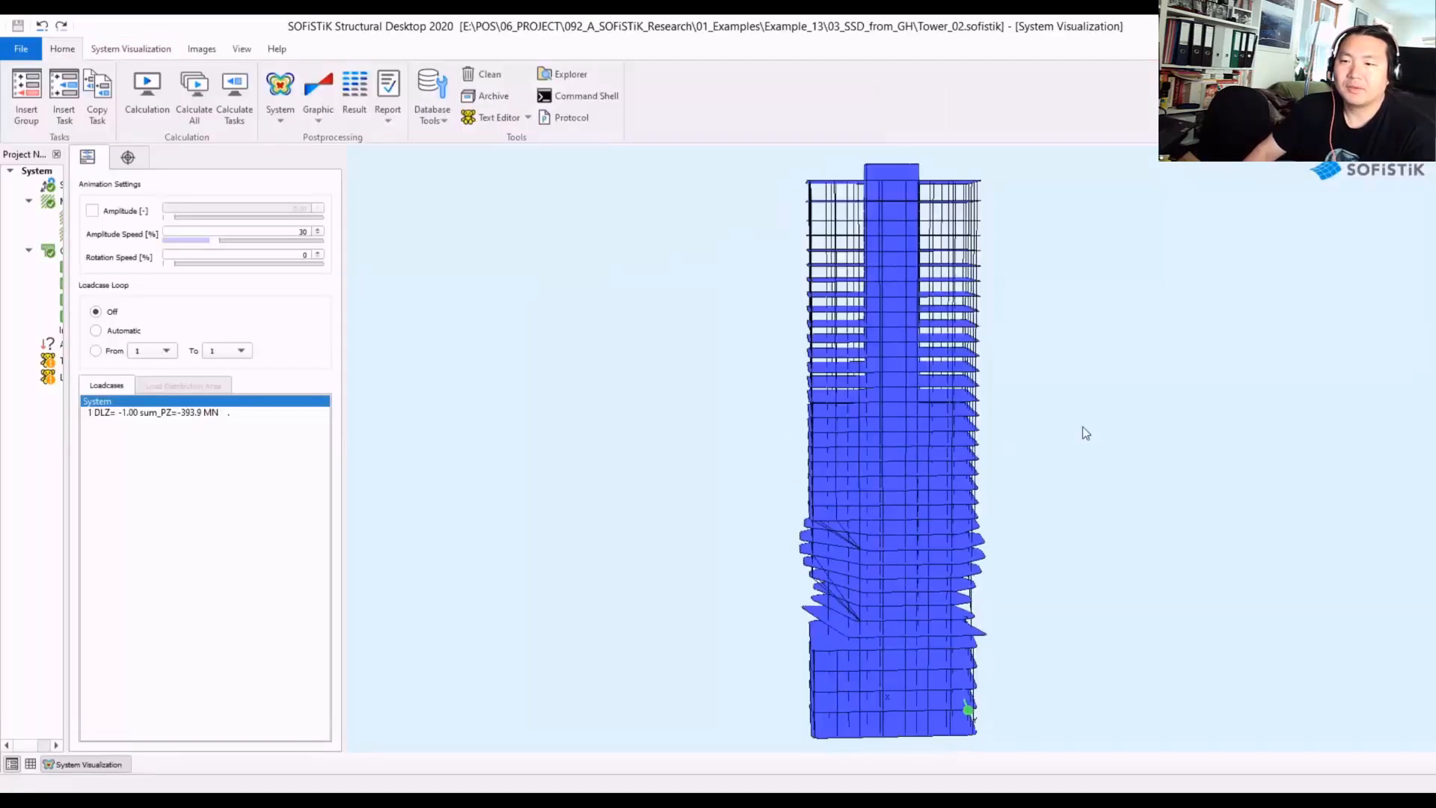
{"action": "left_click_drag", "start_coordinate": [782, 557], "coordinate": [877, 583]}
{"action": "scroll", "coordinate": [911, 615], "scroll_direction": "up", "scroll_amount": 3}
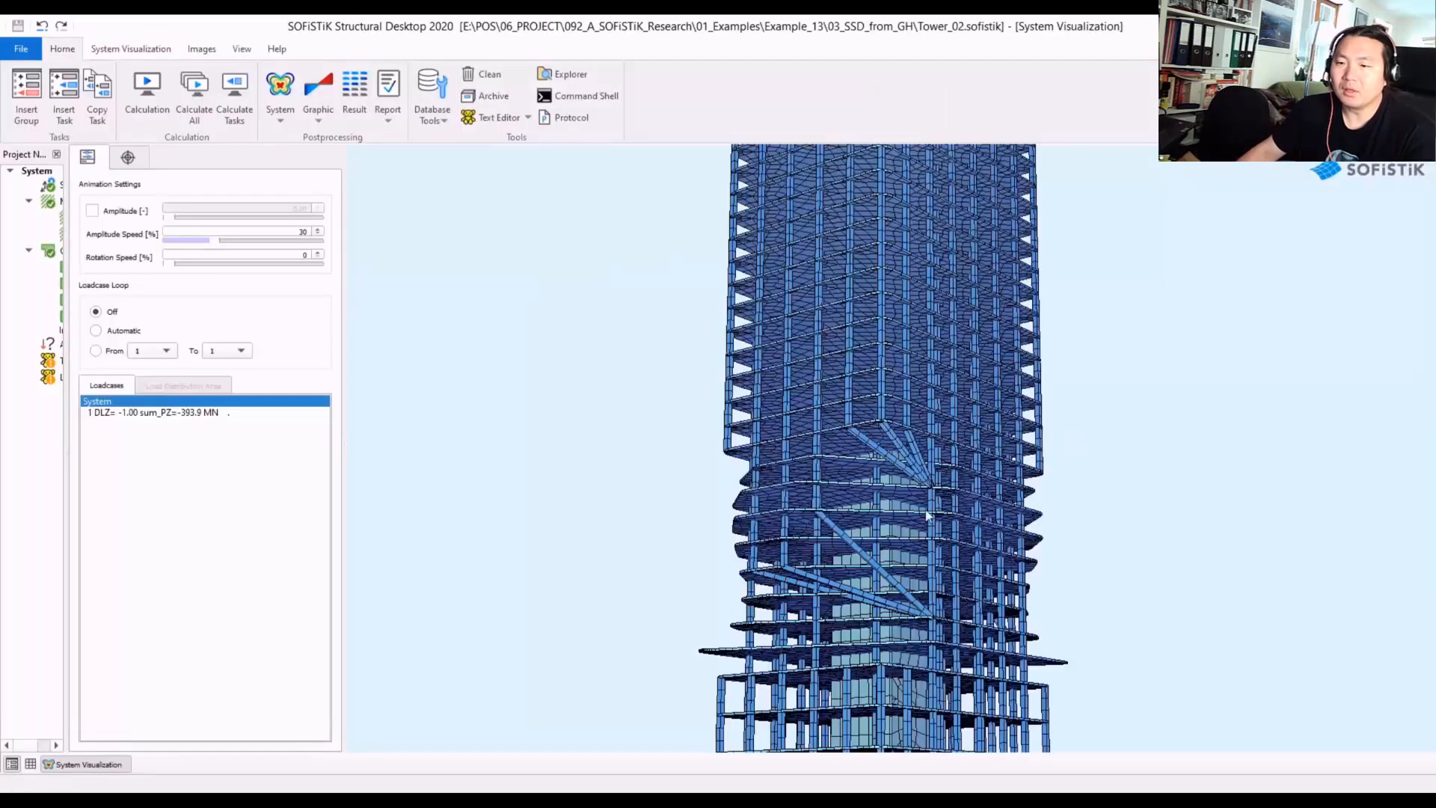
{"action": "mouse_move", "coordinate": [926, 513]}
{"action": "left_mouse_down"}
{"action": "mouse_move", "coordinate": [1029, 527]}
{"action": "mouse_move", "coordinate": [747, 561]}
{"action": "left_mouse_up"}
{"action": "middle_click_drag", "start_coordinate": [847, 533], "coordinate": [783, 454]}
{"action": "mouse_move", "coordinate": [782, 454]}
{"action": "left_mouse_down"}
{"action": "mouse_move", "coordinate": [535, 455]}
{"action": "mouse_move", "coordinate": [690, 474]}
{"action": "left_mouse_up"}
{"action": "left_click_drag", "start_coordinate": [963, 449], "coordinate": [801, 423]}
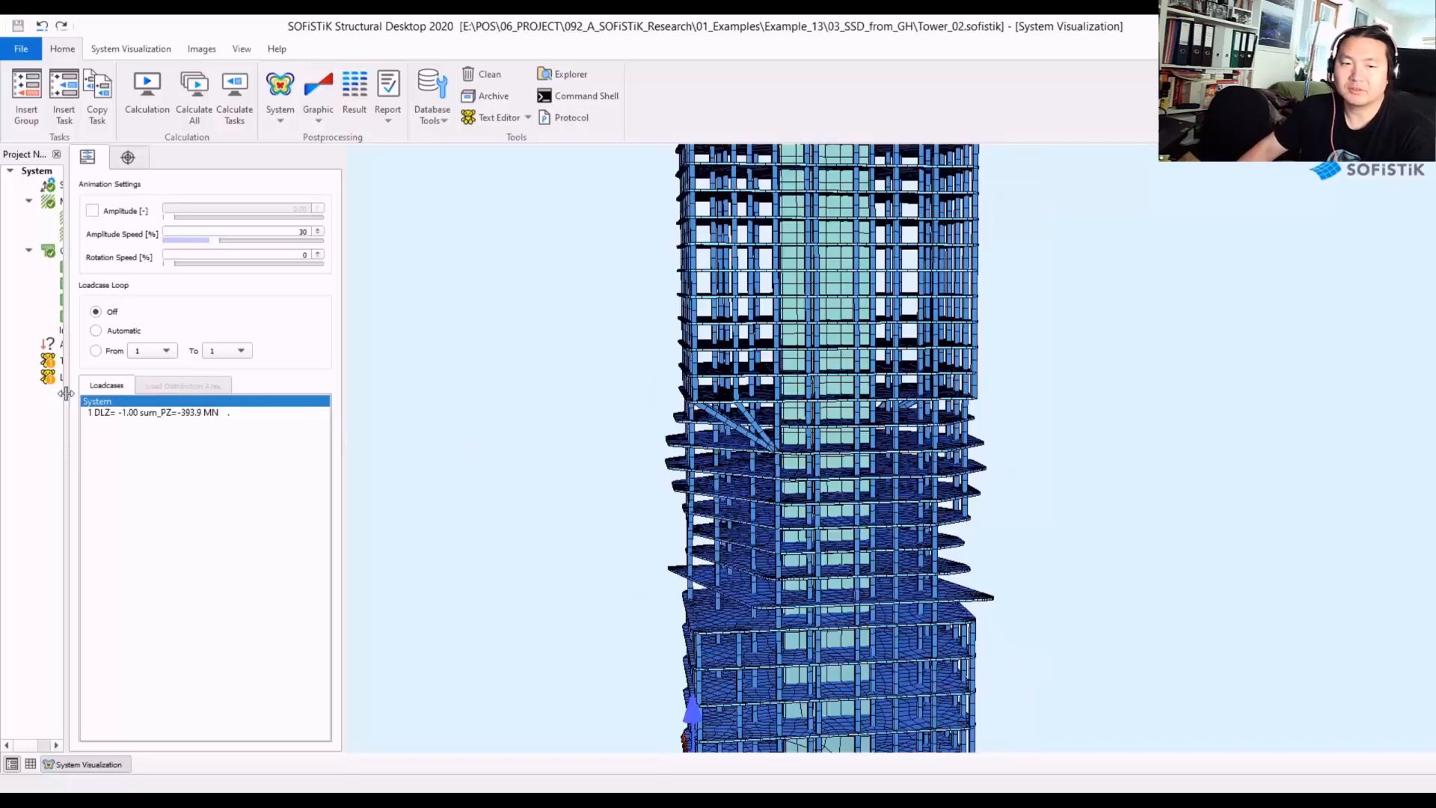
- Display load case 1 in the system visualization and inspect the loaded tower from several sides
{"action": "left_click_drag", "start_coordinate": [66, 393], "coordinate": [124, 383]}
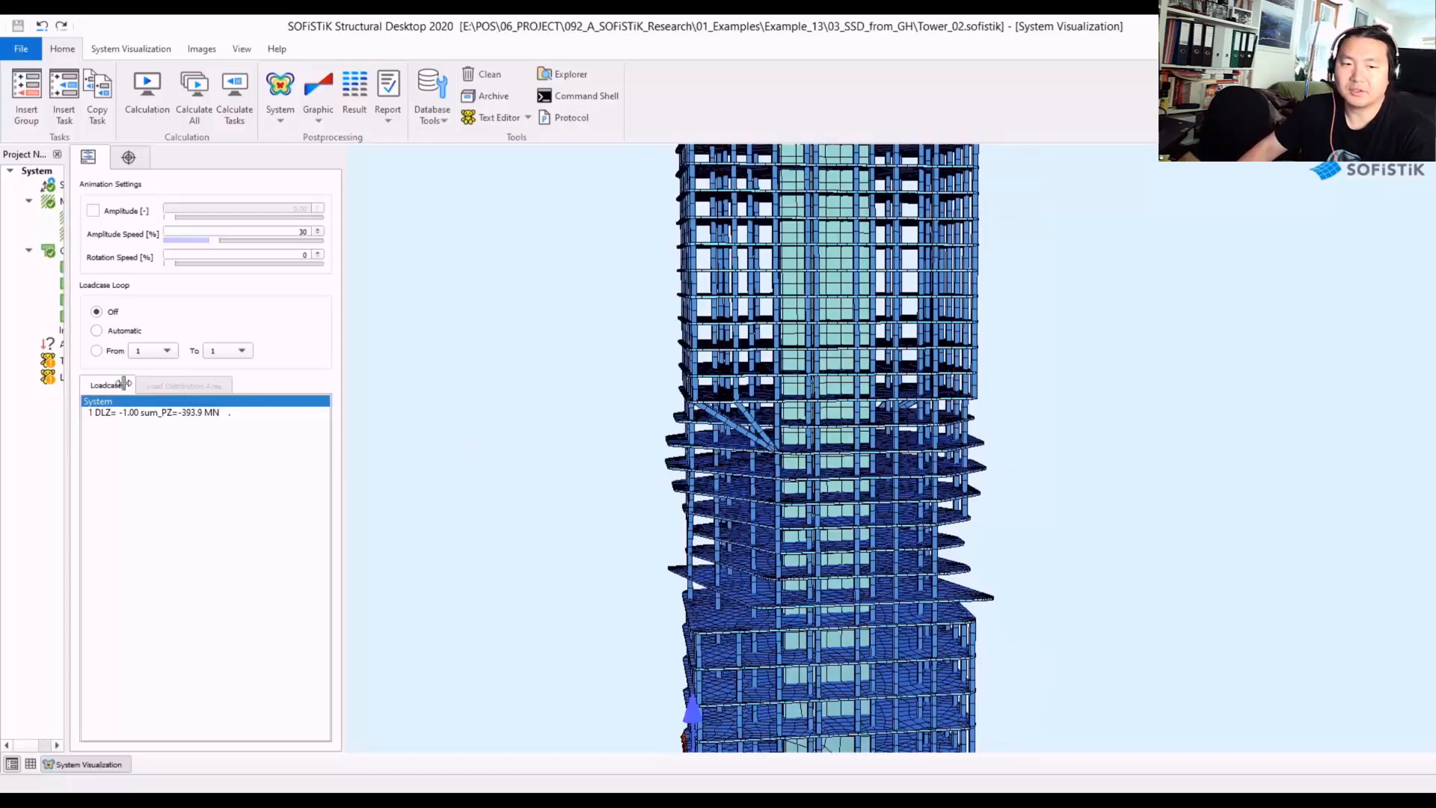
{"action": "left_click", "coordinate": [172, 412]}
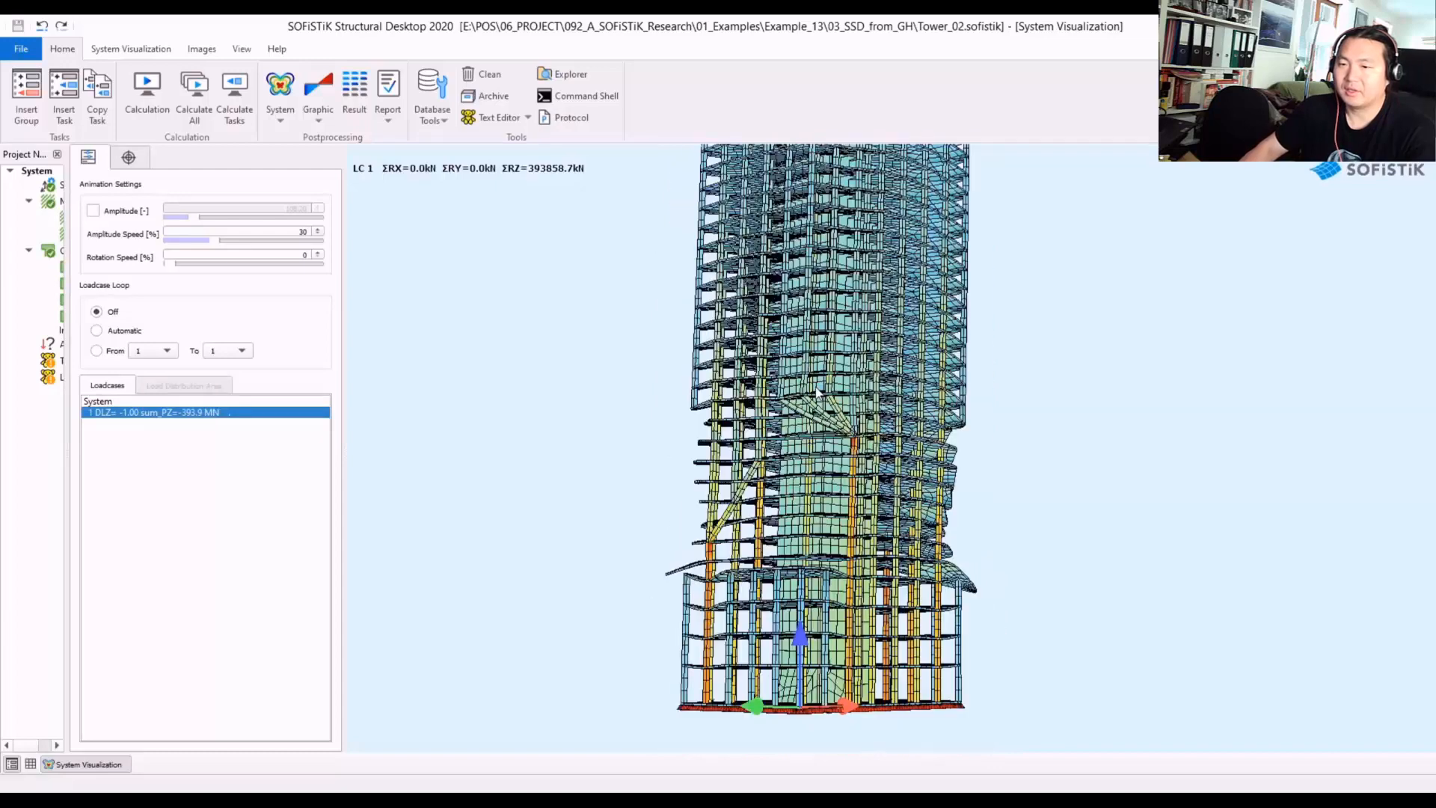
{"action": "left_click_drag", "start_coordinate": [816, 391], "coordinate": [702, 471]}
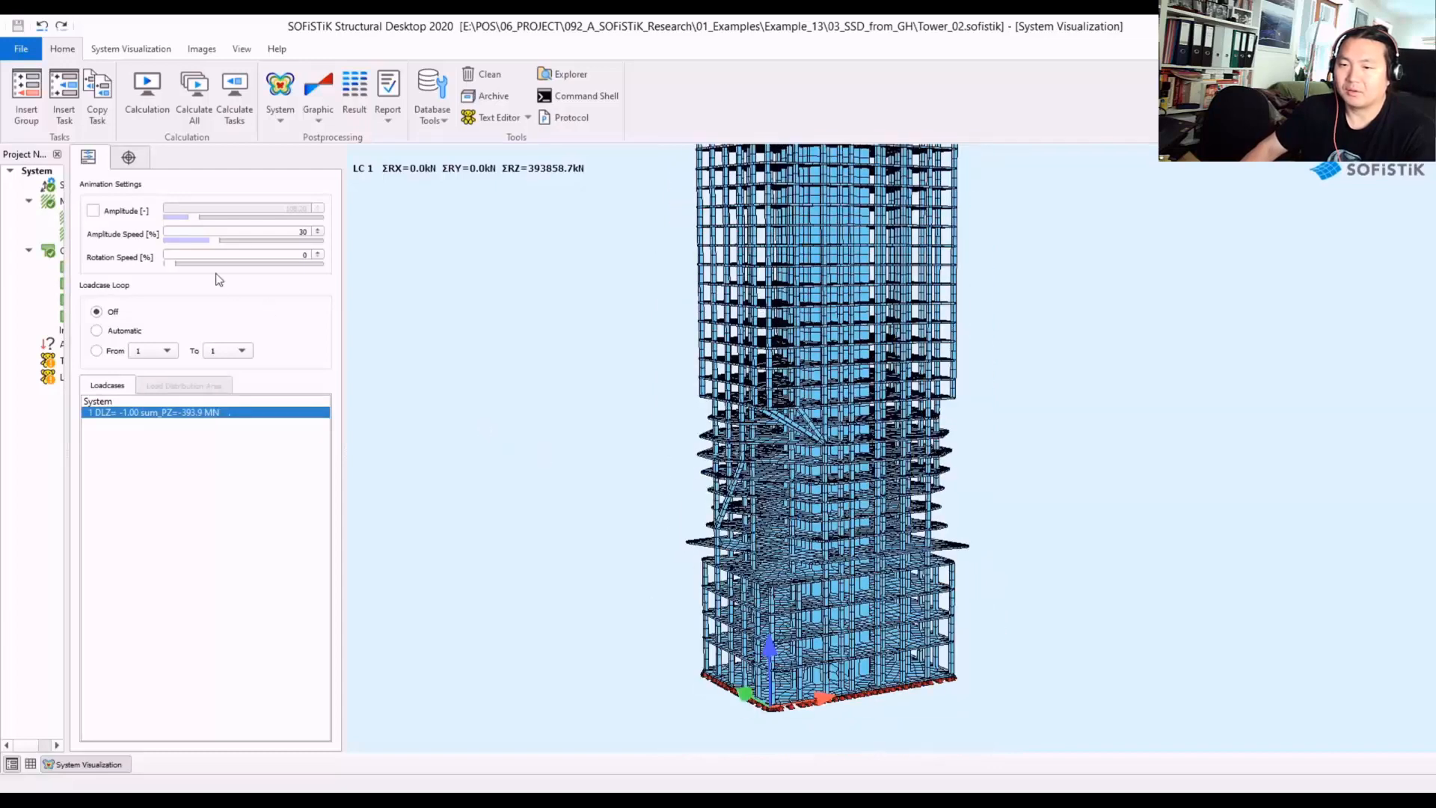
{"action": "mouse_move", "coordinate": [501, 303]}
{"action": "left_mouse_down"}
{"action": "mouse_move", "coordinate": [669, 376]}
{"action": "mouse_move", "coordinate": [688, 474]}
{"action": "mouse_move", "coordinate": [913, 452]}
{"action": "mouse_move", "coordinate": [1048, 415]}
{"action": "mouse_move", "coordinate": [897, 501]}
{"action": "left_mouse_up"}
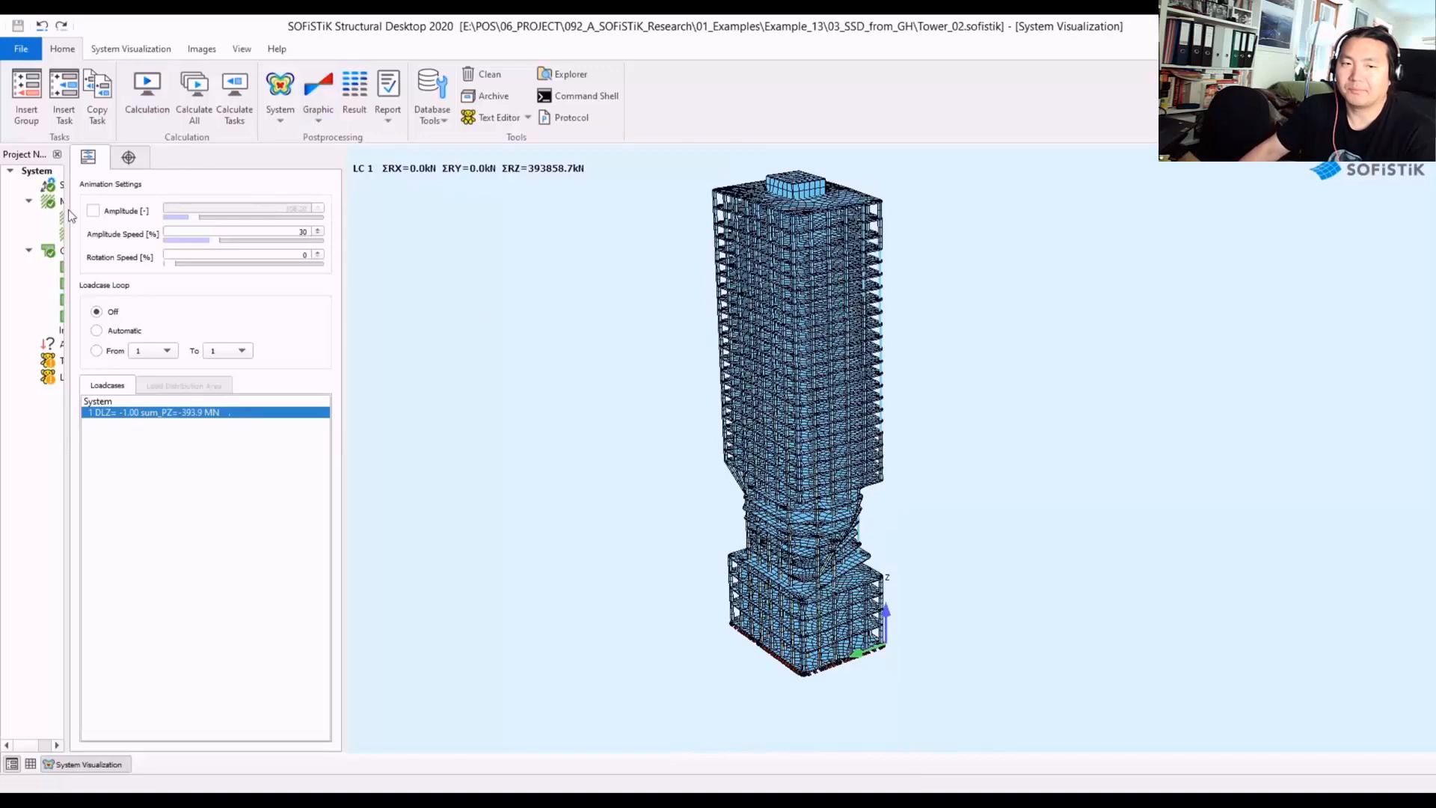
- Widen the project navigation to show the materials and cross sections, and examine the utilization in the tower's lower part
{"action": "left_click_drag", "start_coordinate": [67, 215], "coordinate": [234, 228]}
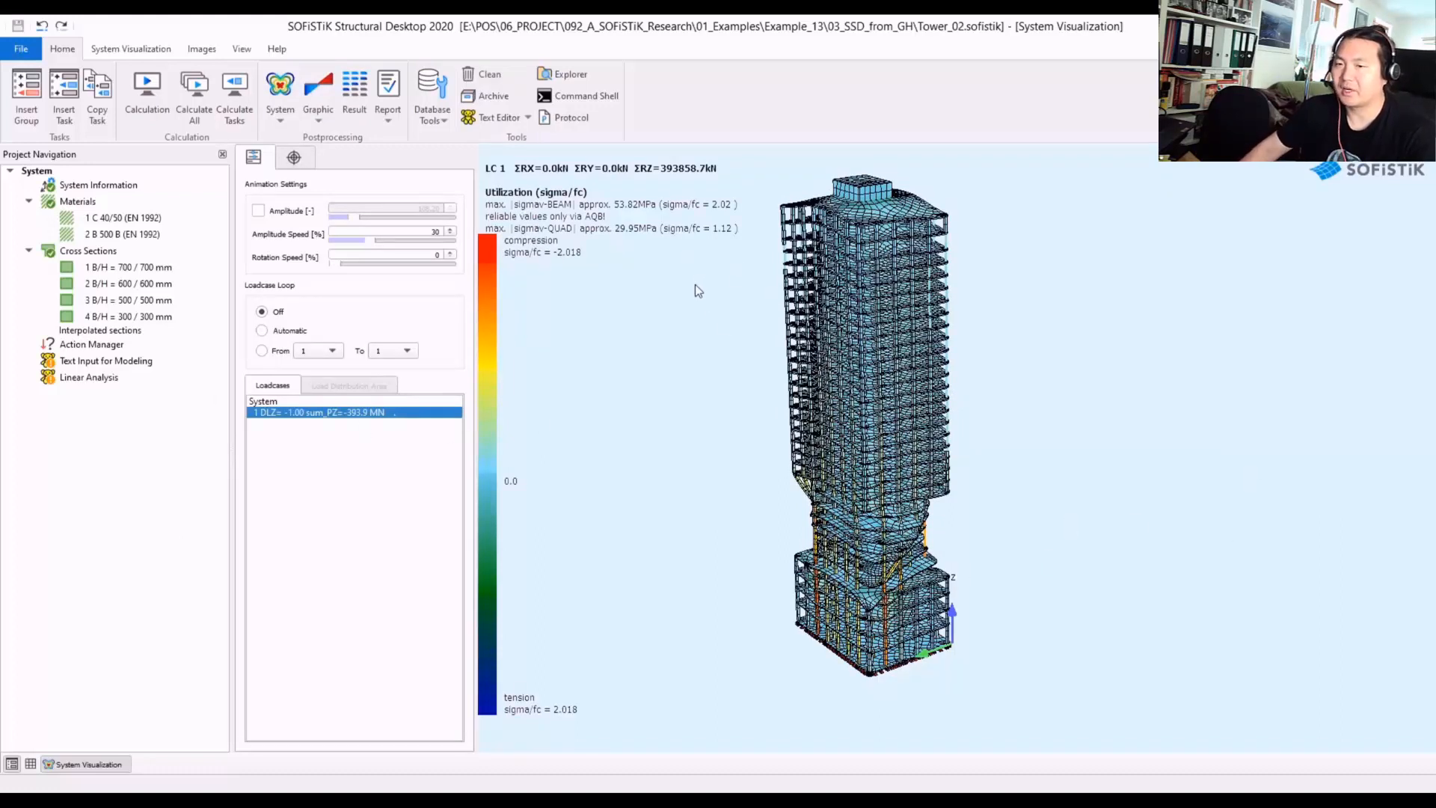
{"action": "scroll", "coordinate": [900, 626], "scroll_direction": "up", "scroll_amount": 5}
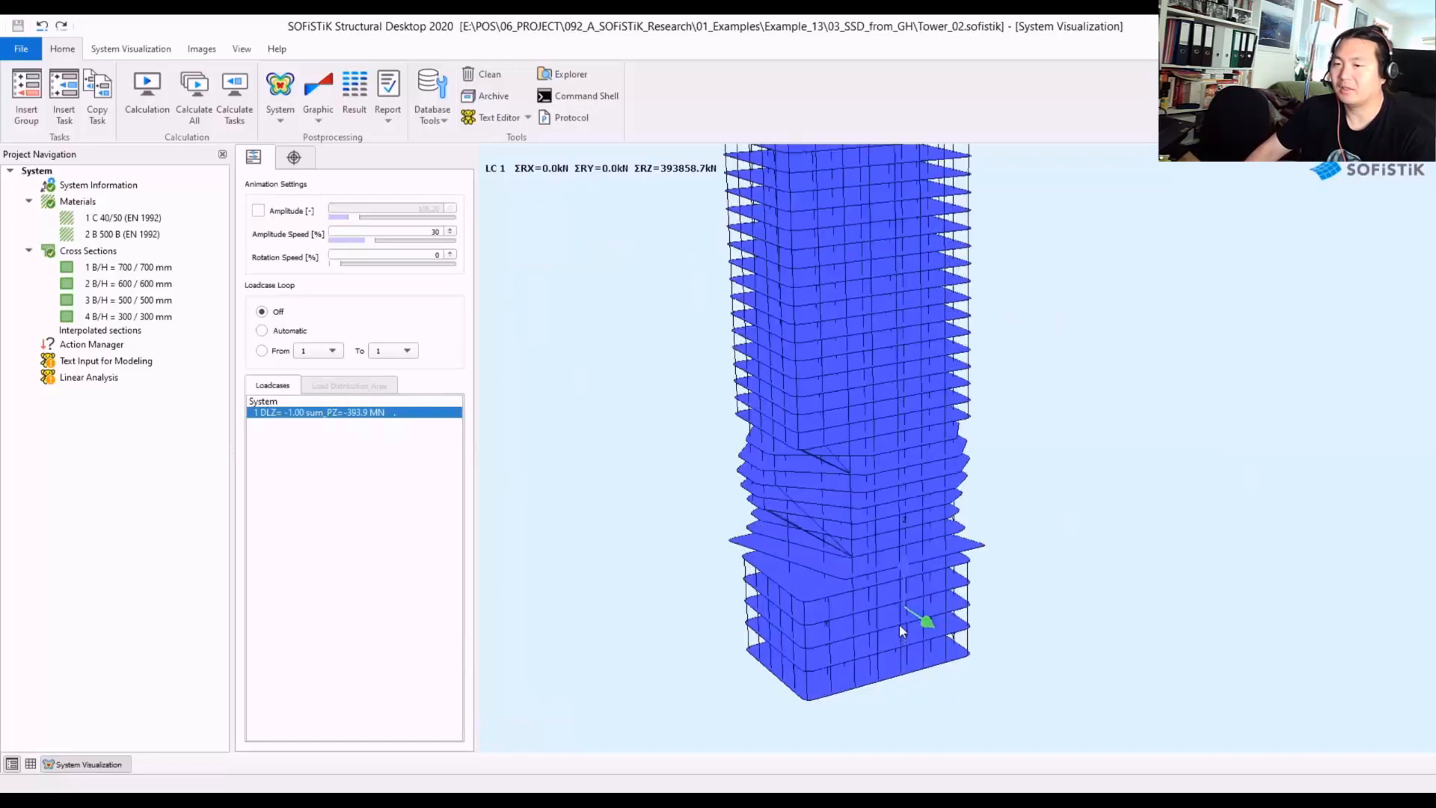
{"action": "scroll", "coordinate": [900, 609], "scroll_direction": "up", "scroll_amount": 3}
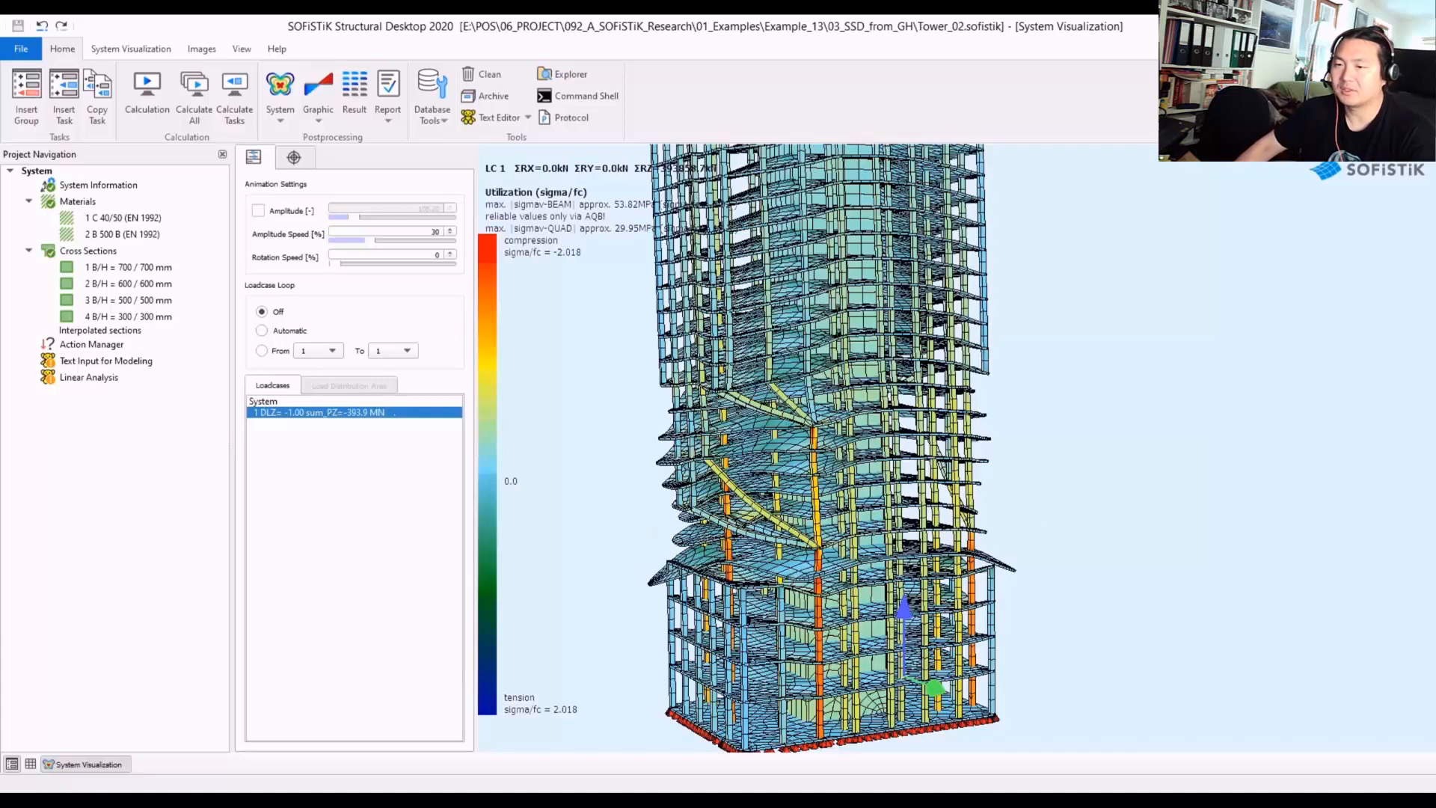
- Bring up the view settings and inspect the utilization of the slanted columns and deformed slabs from different sides
{"action": "left_click", "coordinate": [243, 52]}
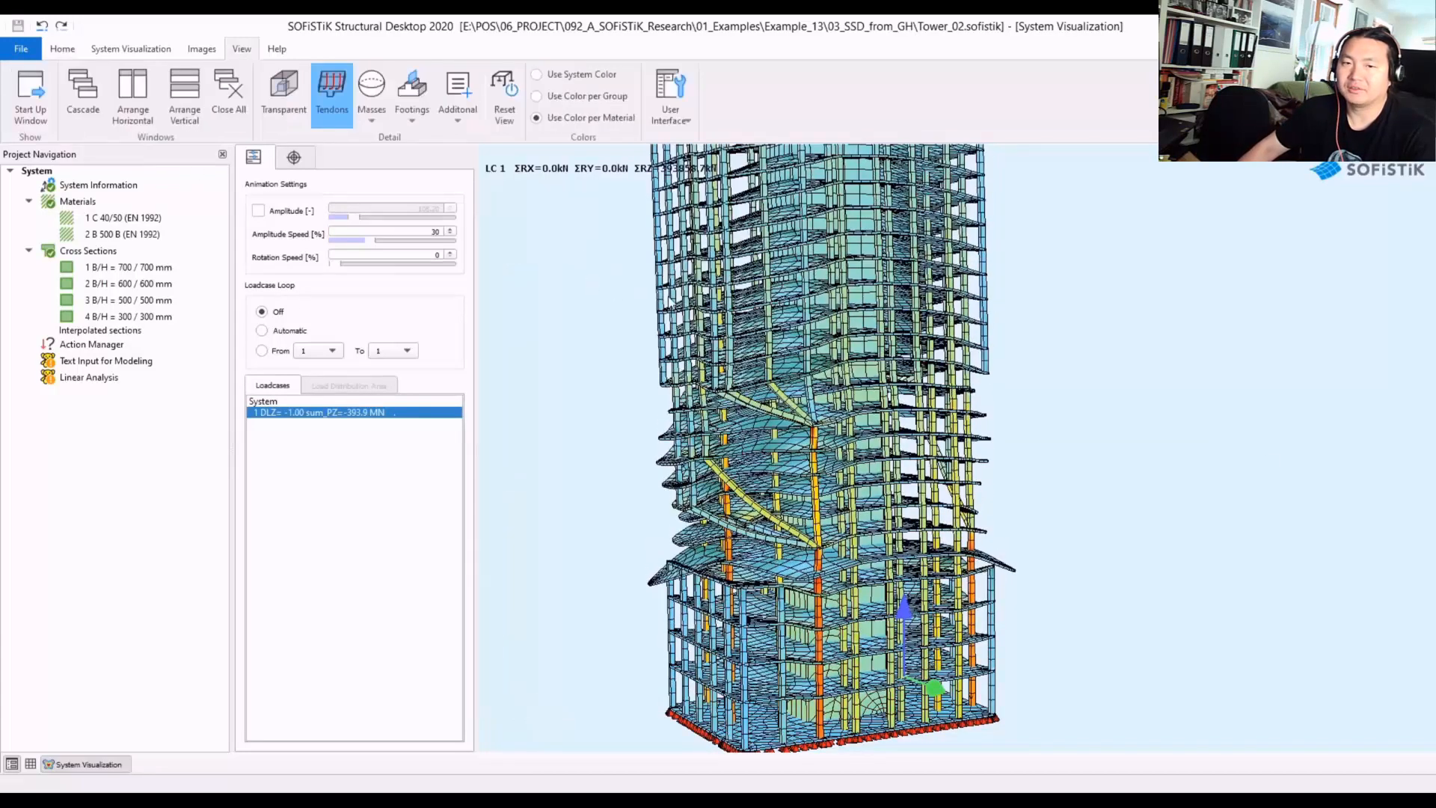
{"action": "left_click_drag", "start_coordinate": [942, 344], "coordinate": [1105, 360]}
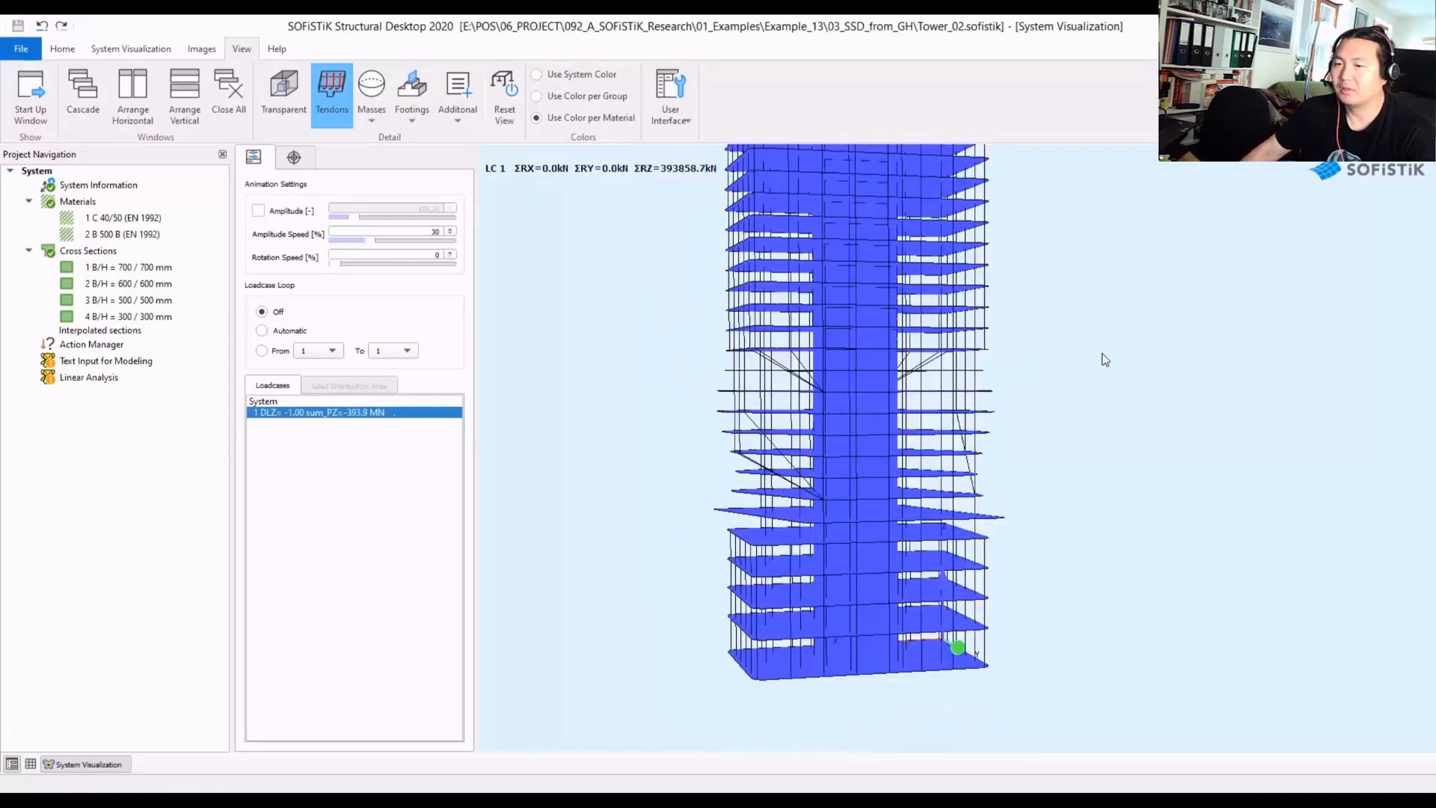
{"action": "scroll", "coordinate": [849, 407], "scroll_direction": "up", "scroll_amount": 3}
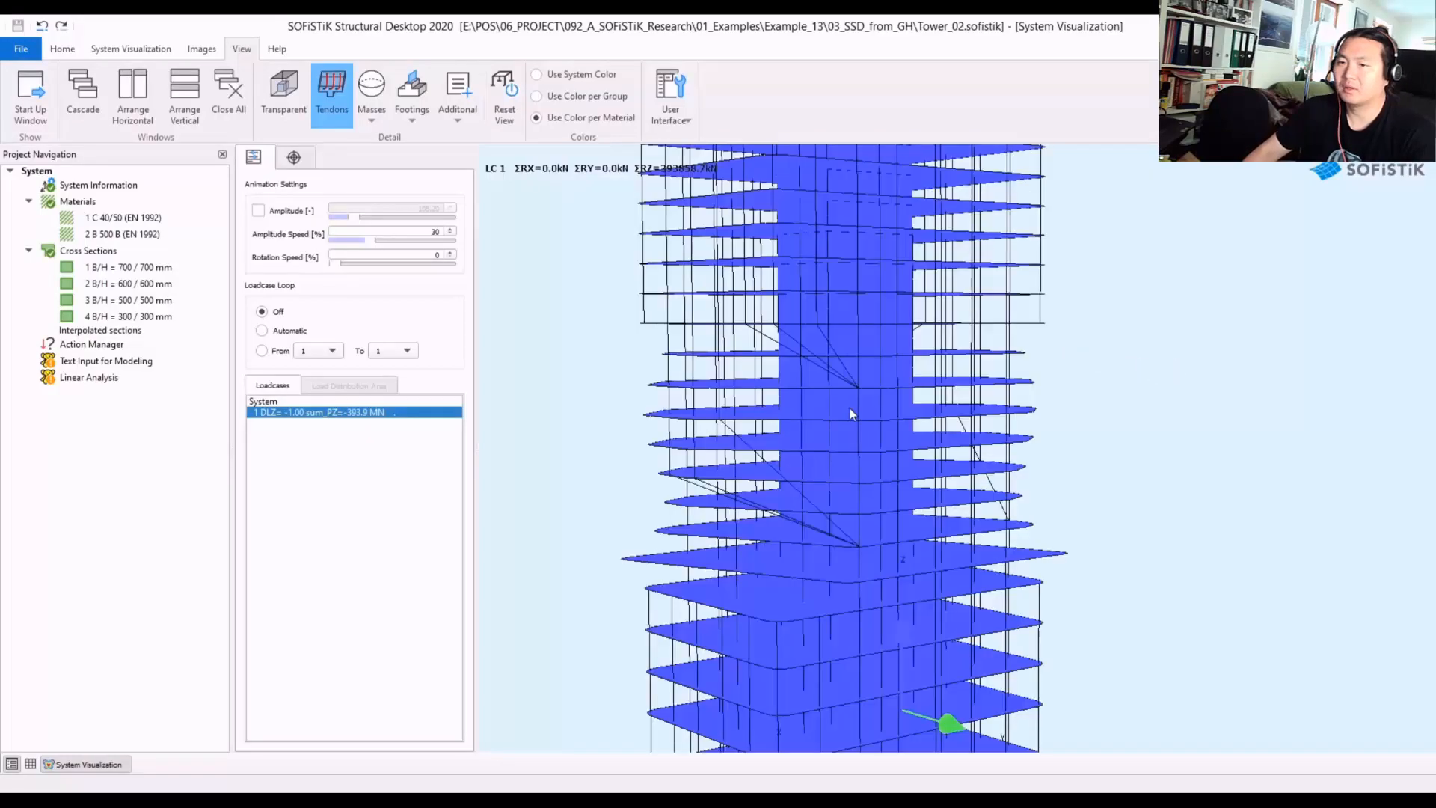
{"action": "left_click_drag", "start_coordinate": [849, 406], "coordinate": [1076, 348]}
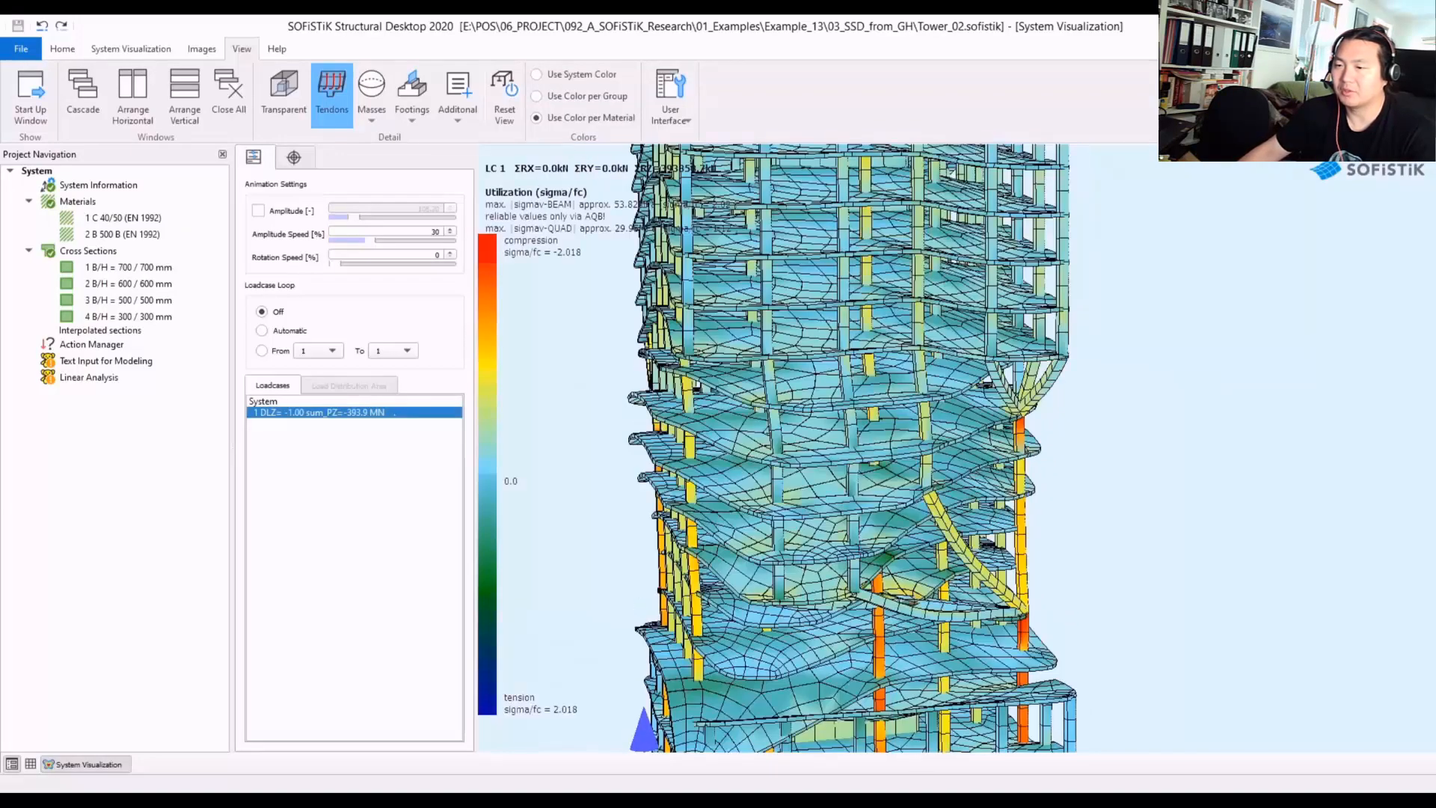
{"action": "mouse_move", "coordinate": [1142, 429]}
{"action": "left_mouse_down"}
{"action": "mouse_move", "coordinate": [975, 438]}
{"action": "mouse_move", "coordinate": [752, 420]}
{"action": "mouse_move", "coordinate": [1141, 385]}
{"action": "left_mouse_up"}
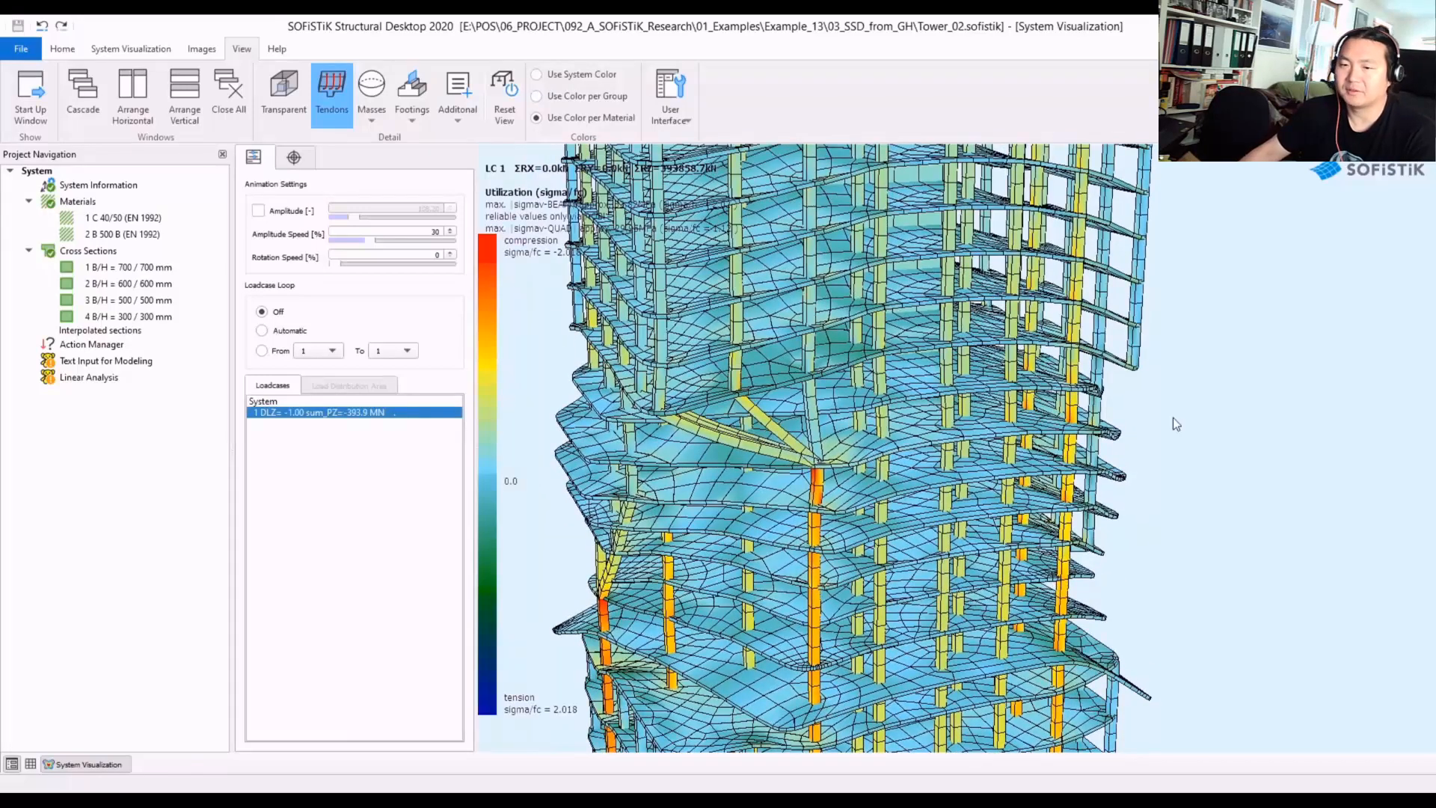
- Switch to Revit, then select, unpin and delete the entire existing tower together with its levels and floor plan views
{"action": "key", "text": "alt+Tab"}
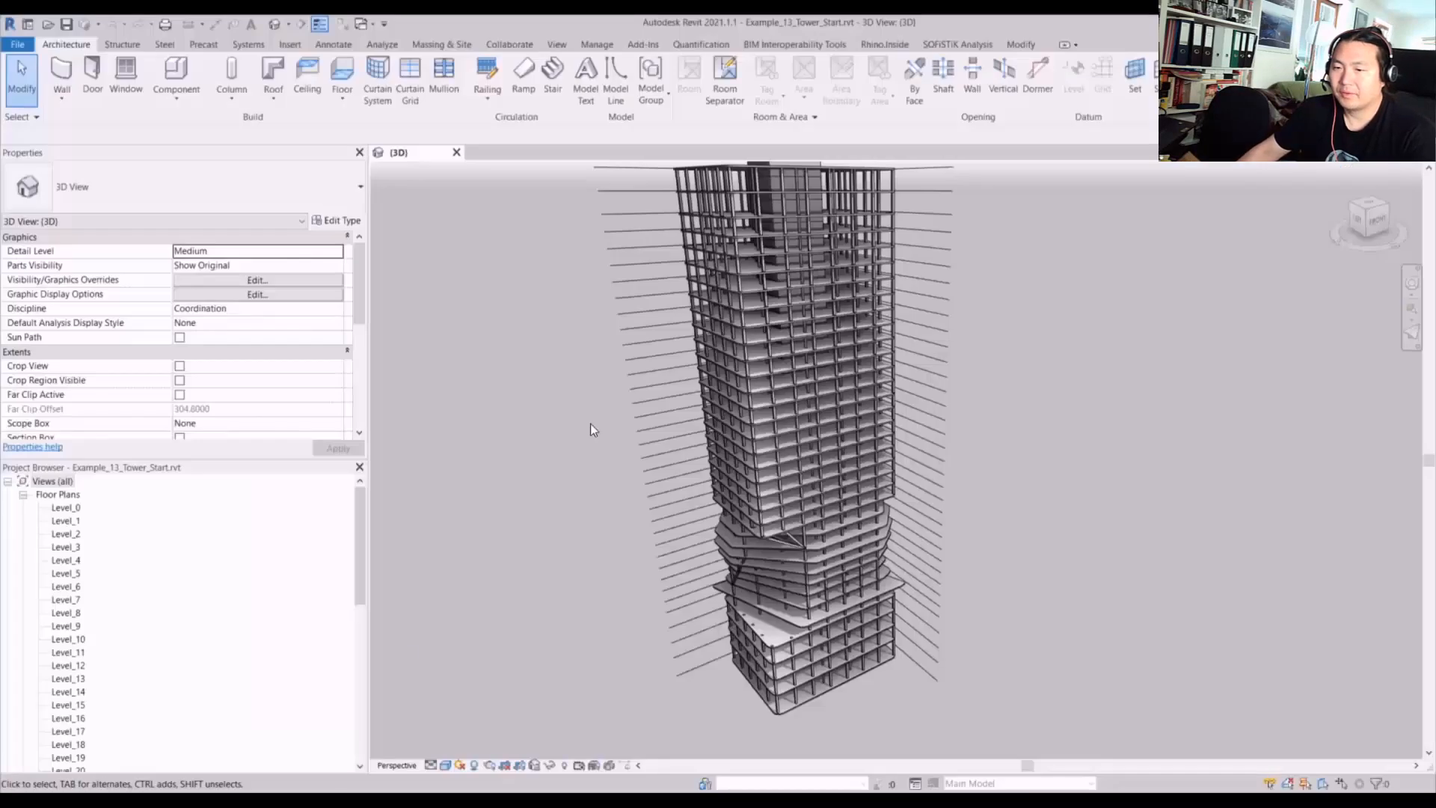
{"action": "middle_click_drag", "start_coordinate": [590, 423], "coordinate": [786, 428], "text": "shift"}
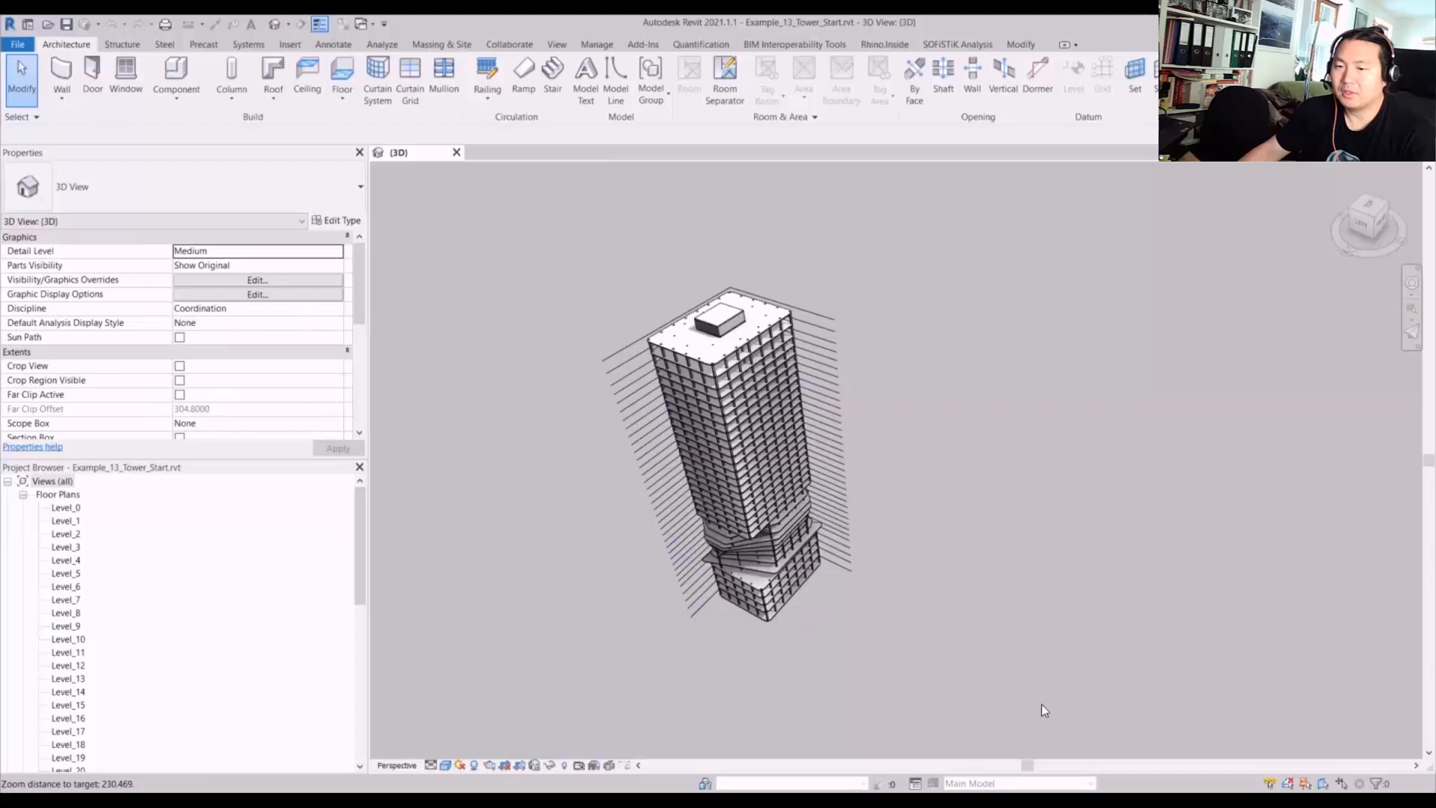
{"action": "left_click_drag", "start_coordinate": [1041, 703], "coordinate": [596, 271]}
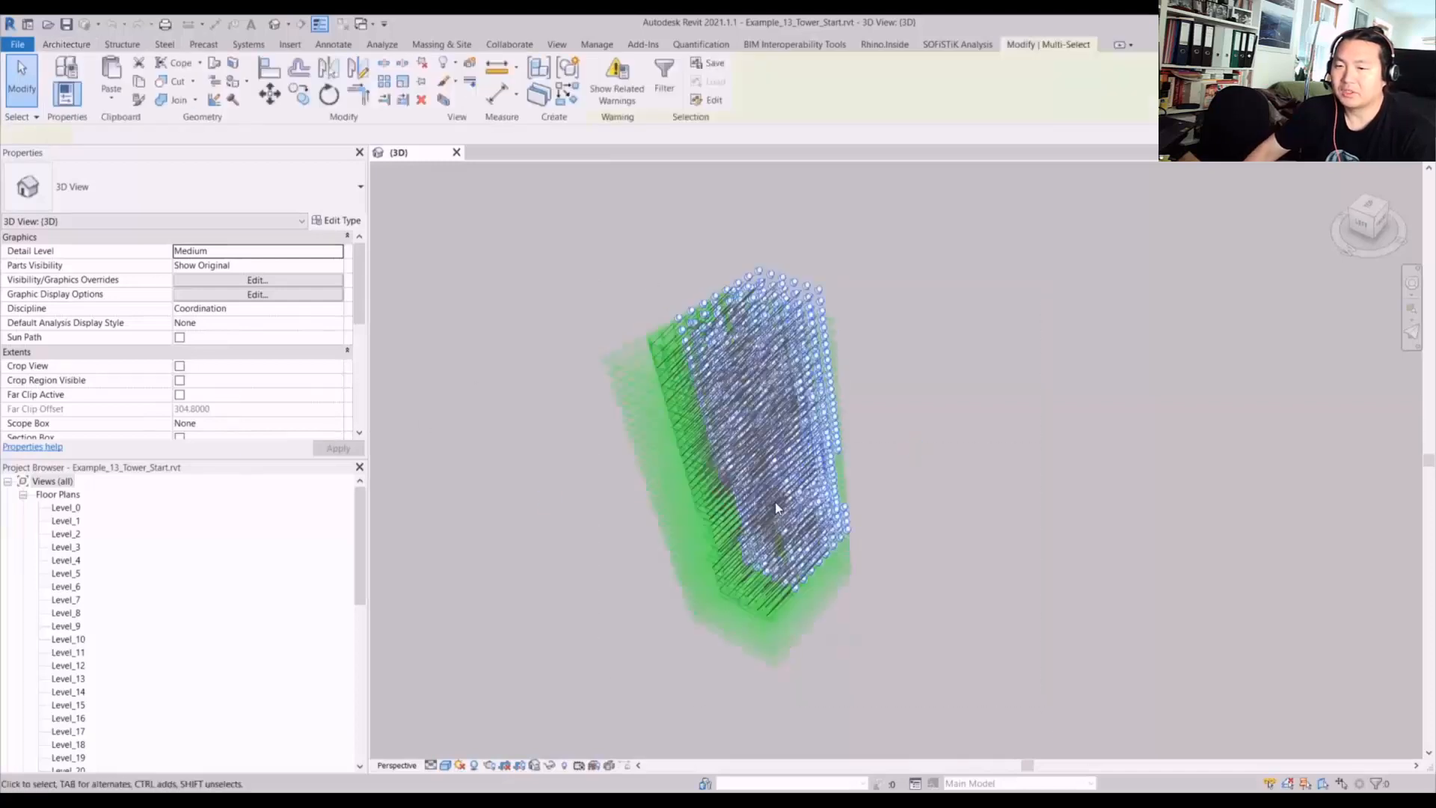
{"action": "left_click", "coordinate": [423, 65]}
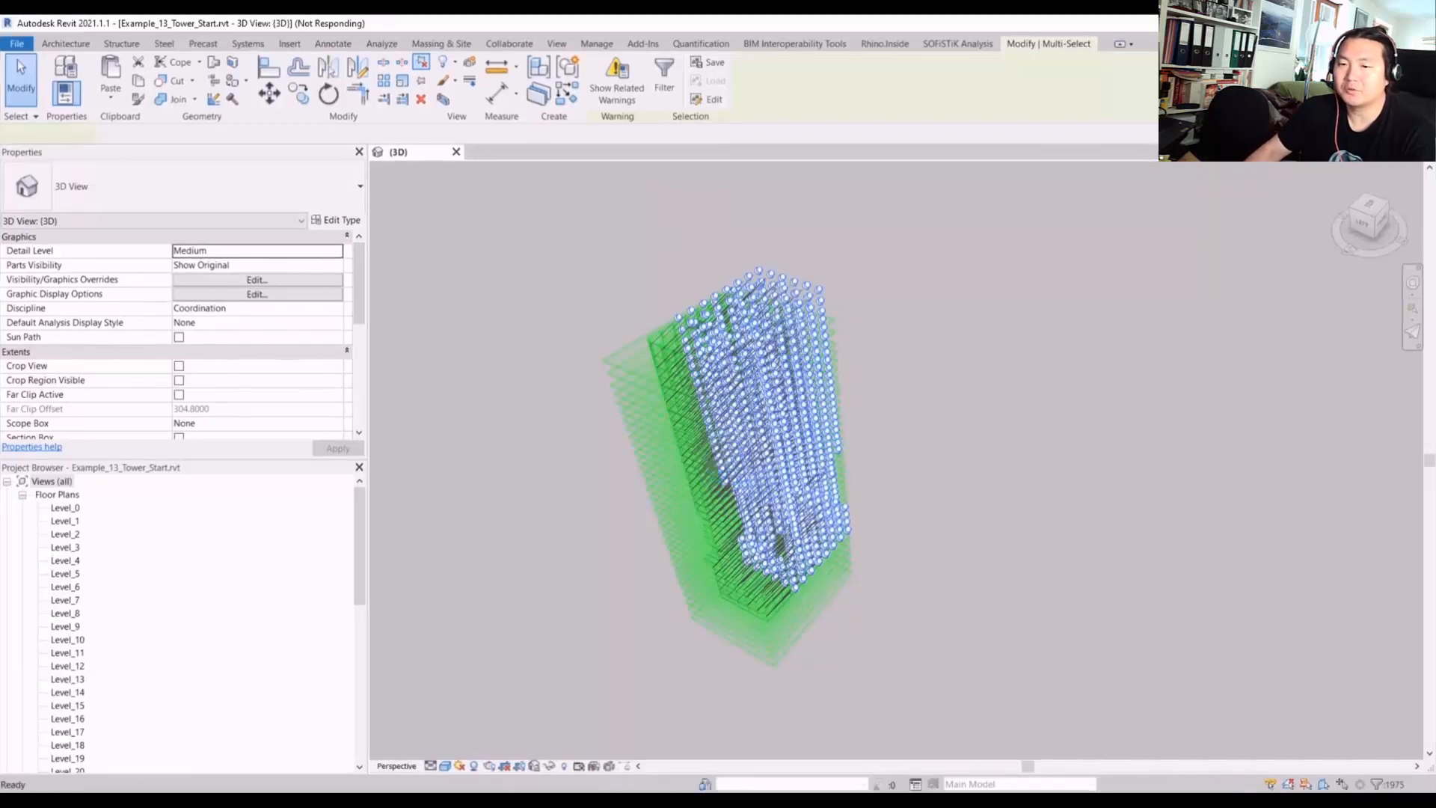
{"action": "scroll", "coordinate": [696, 491], "scroll_direction": "up", "scroll_amount": 1}
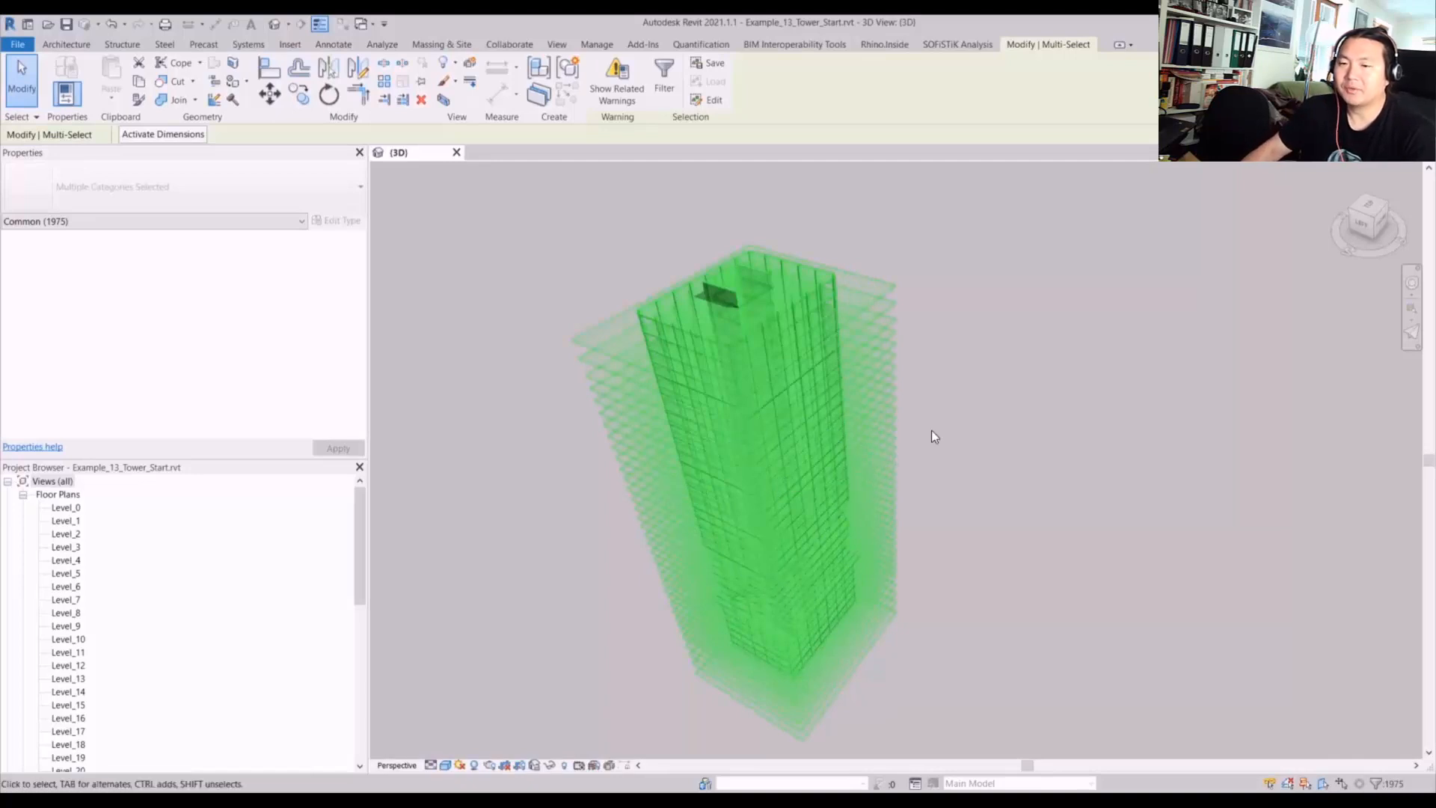
{"action": "middle_click_drag", "start_coordinate": [932, 436], "coordinate": [877, 393], "text": "shift"}
{"action": "key", "text": "Delete"}
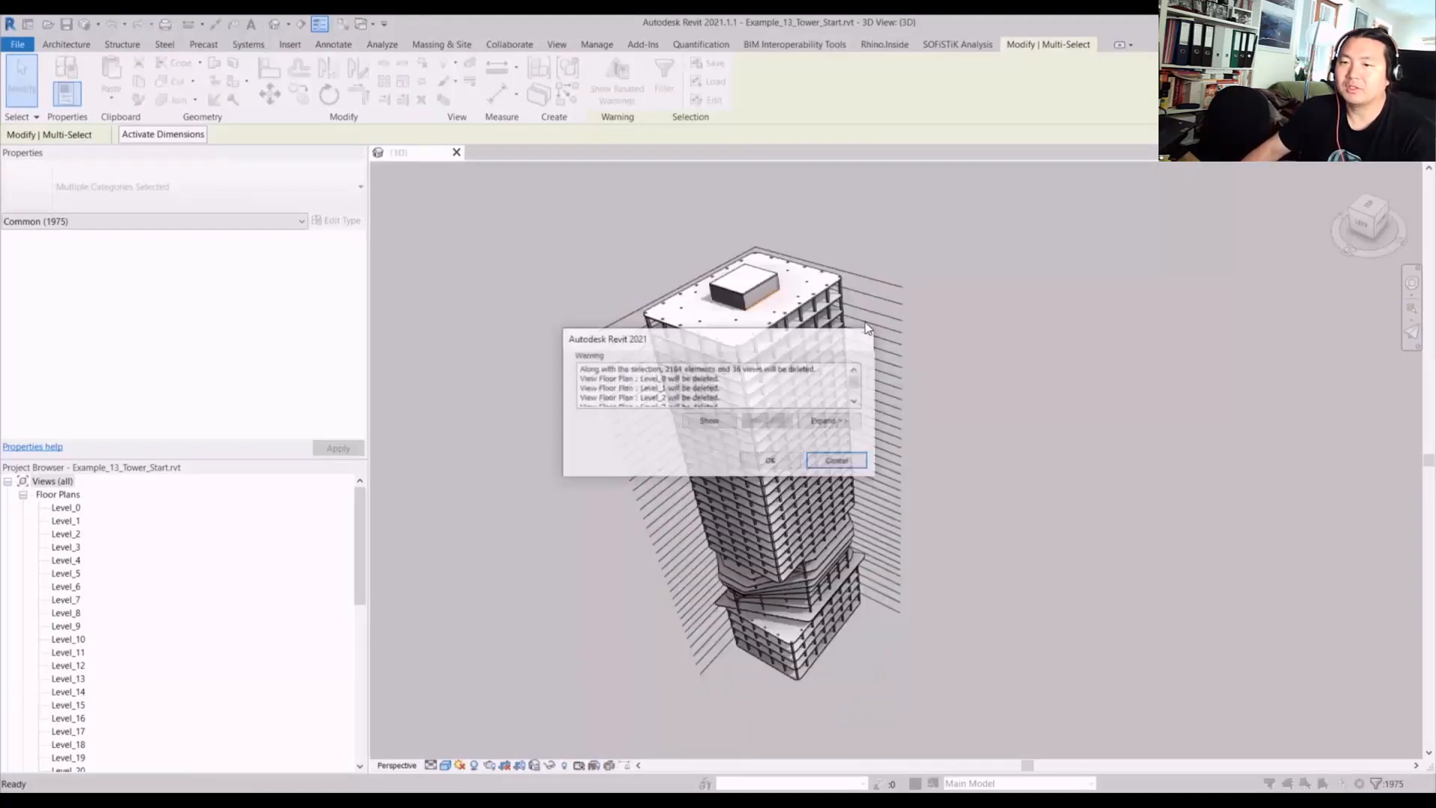
{"action": "left_click", "coordinate": [768, 460]}
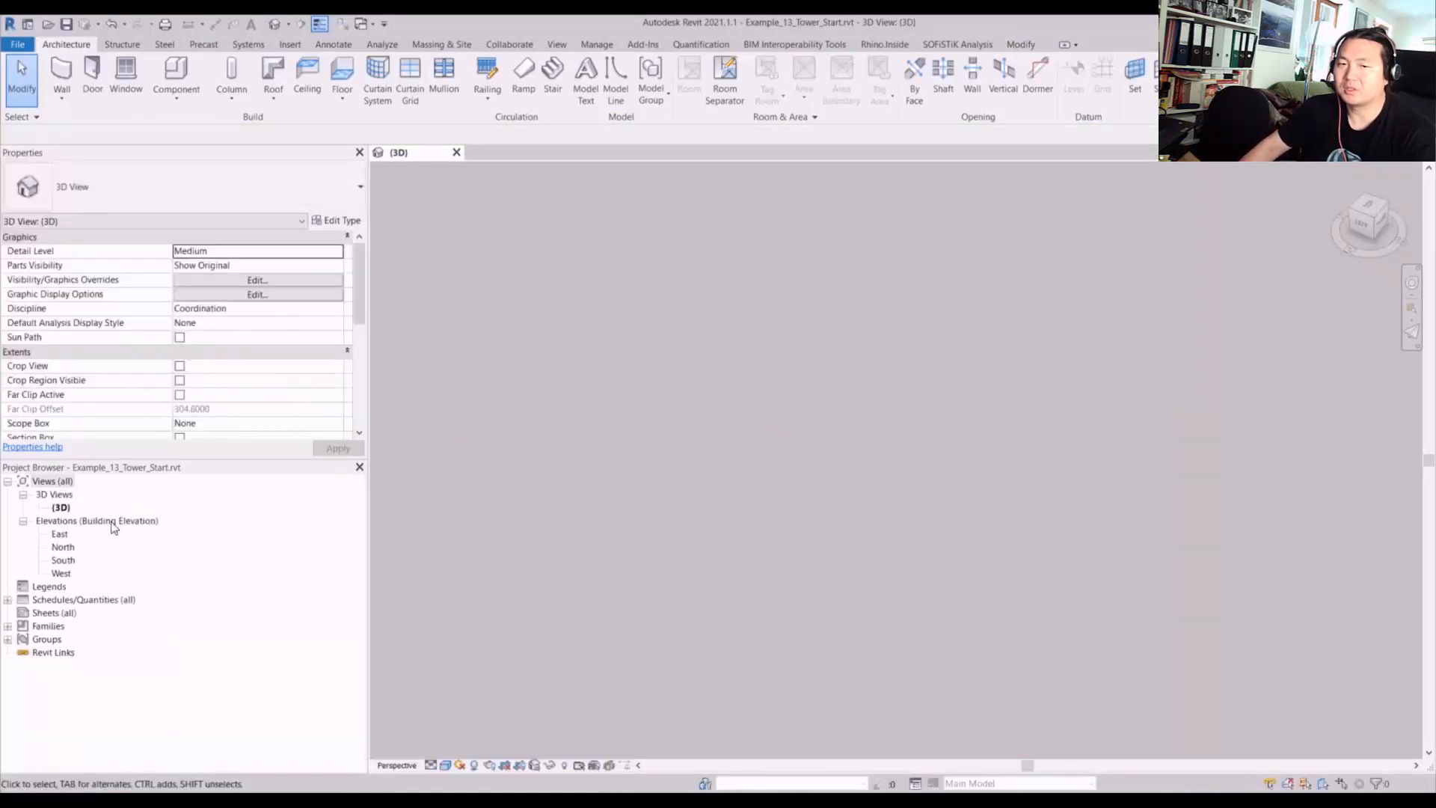
- Start Rhino.Inside in the emptied project and turn off the Grasshopper geometry preview
{"action": "scroll", "coordinate": [764, 407], "scroll_direction": "down", "scroll_amount": 2}
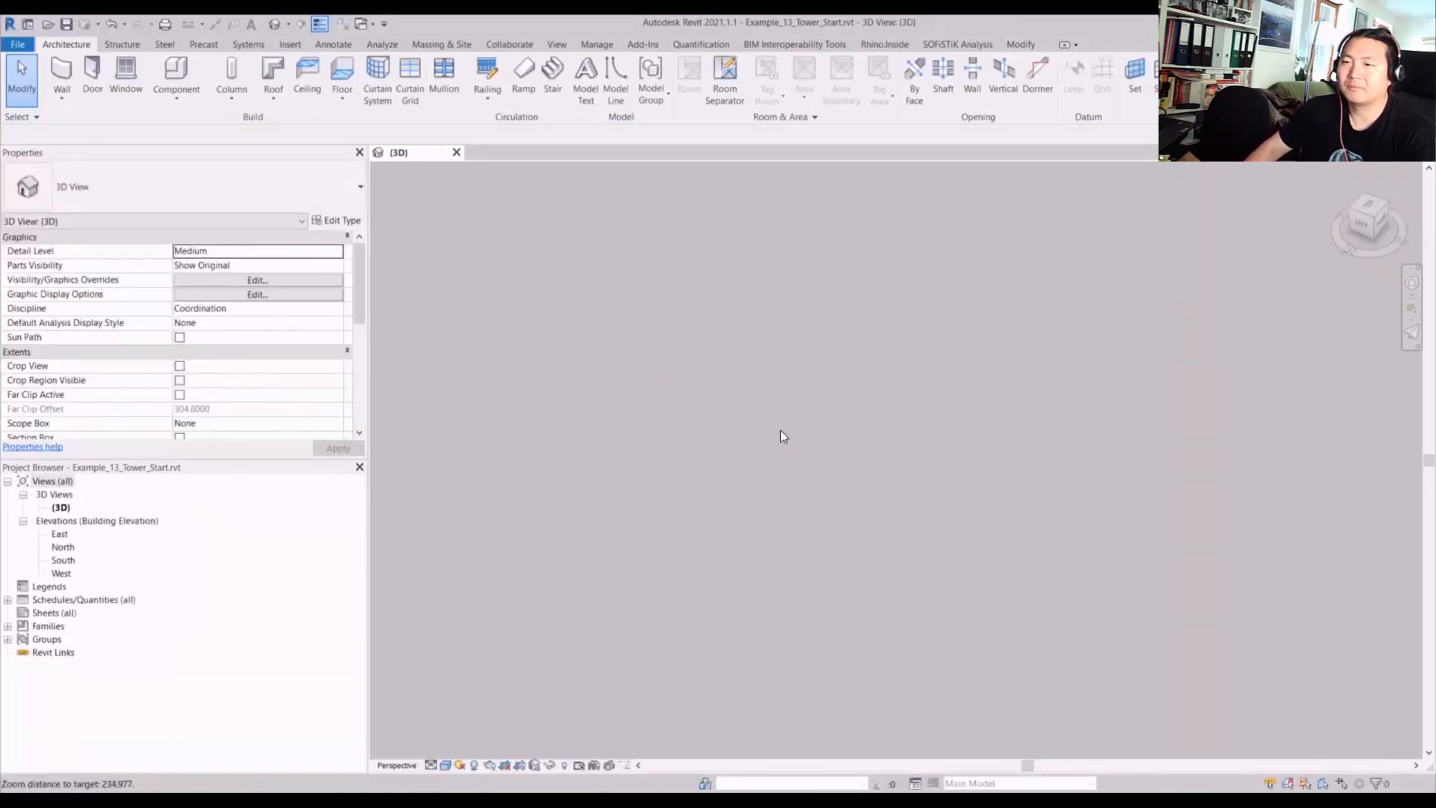
{"action": "middle_click_drag", "start_coordinate": [779, 437], "coordinate": [840, 376], "text": "shift"}
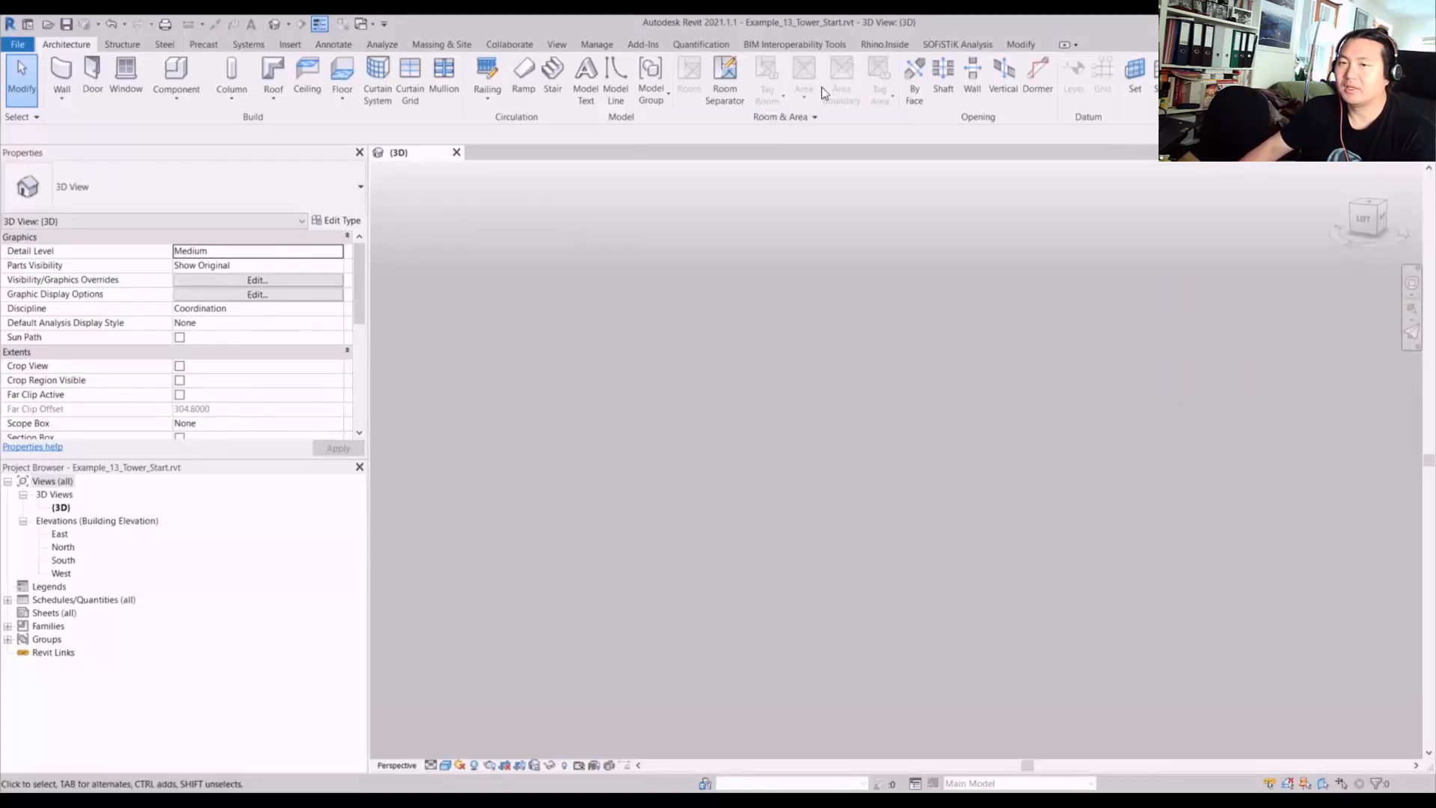
{"action": "left_click", "coordinate": [884, 45]}
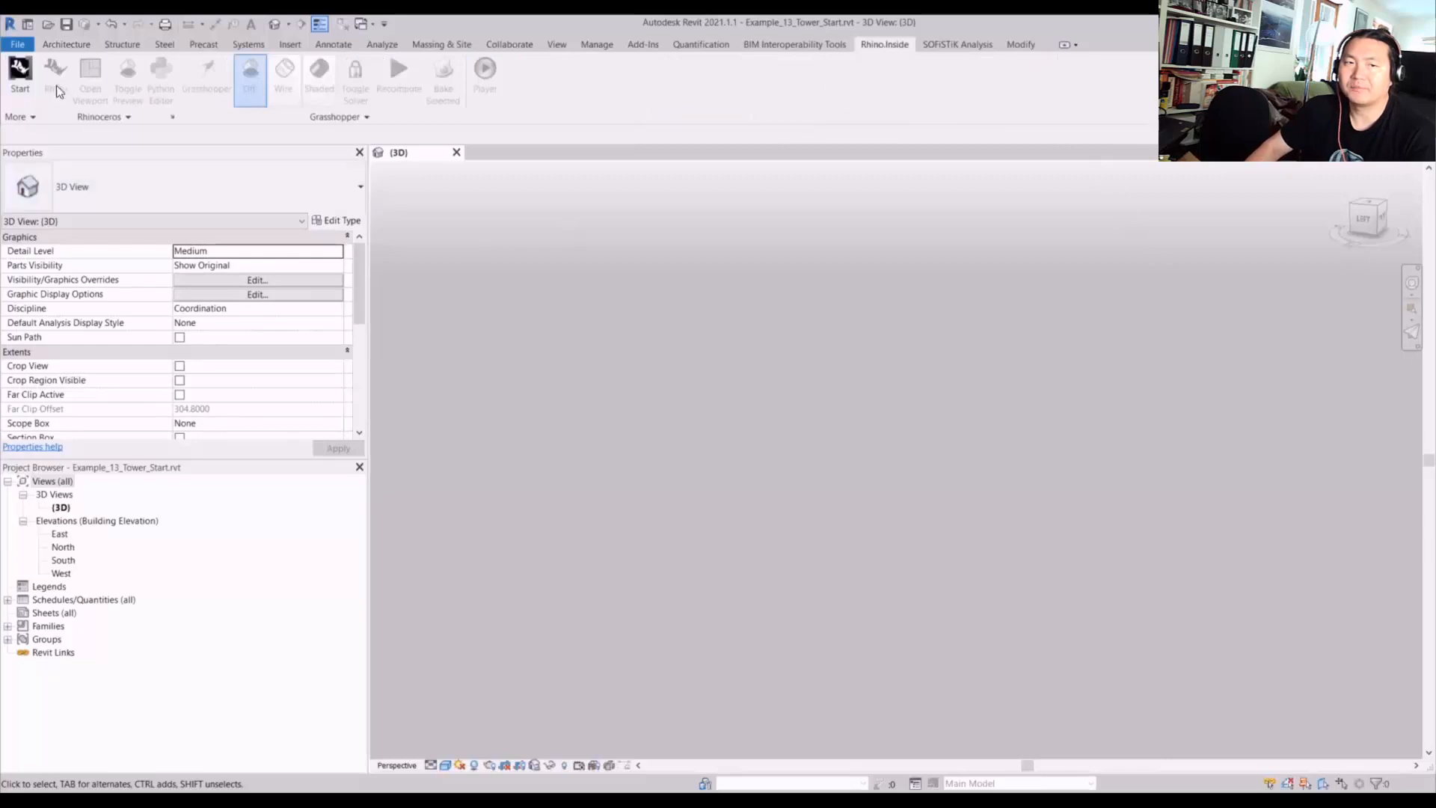
{"action": "left_click", "coordinate": [22, 75]}
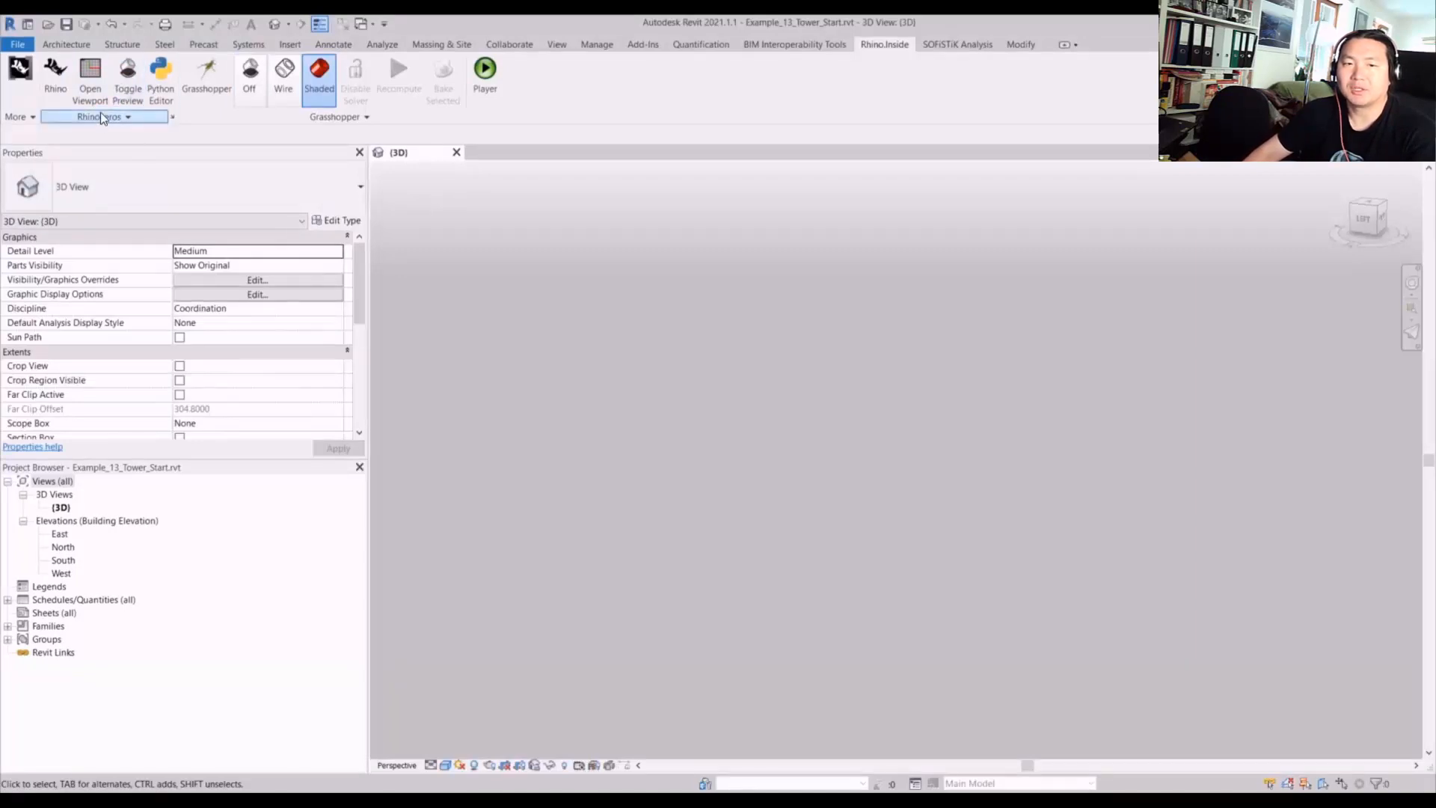
{"action": "left_click", "coordinate": [252, 75]}
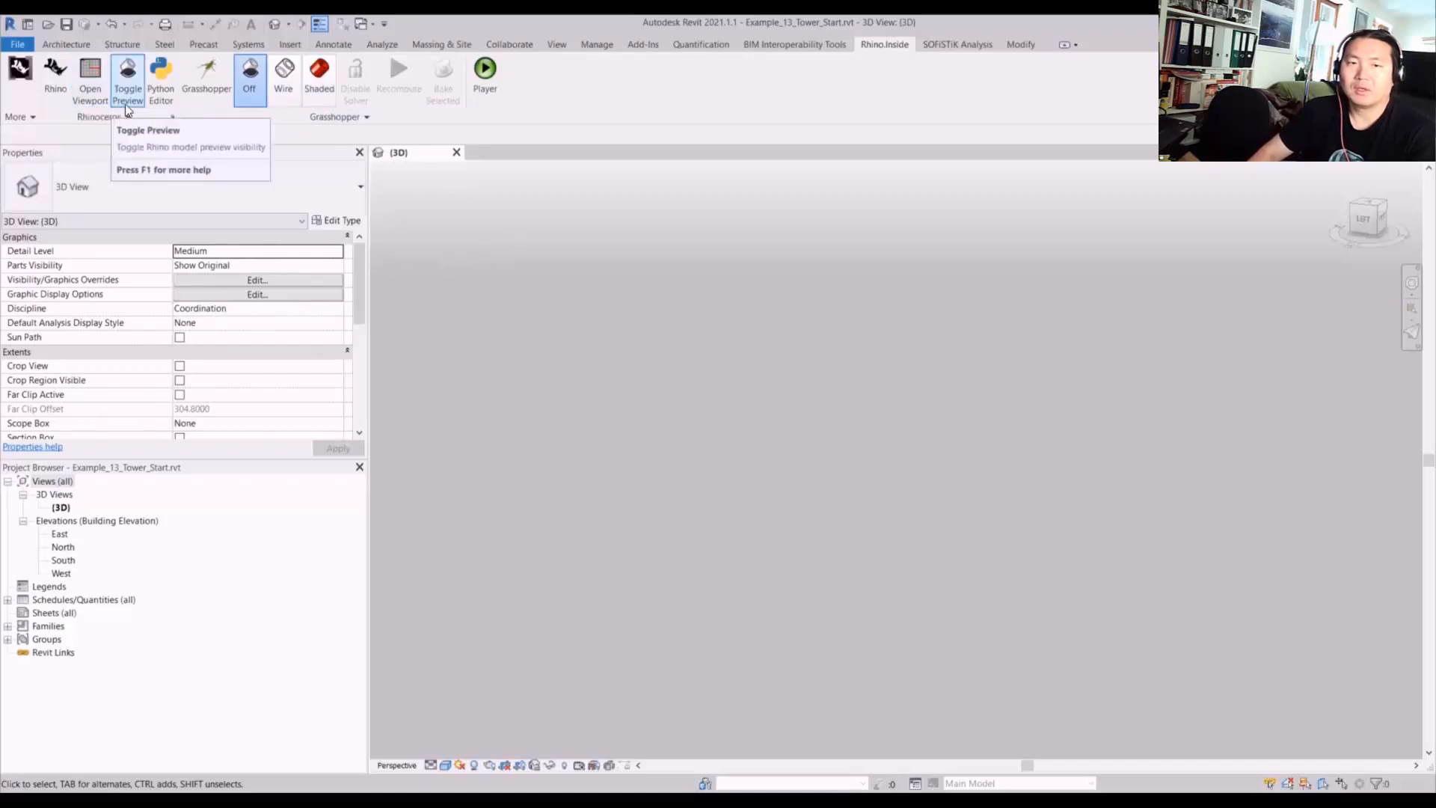
- Open a Rhino viewport and enlarge it over the properties and project browser area, with its grid viewed from a new angle
{"action": "left_click", "coordinate": [84, 89]}
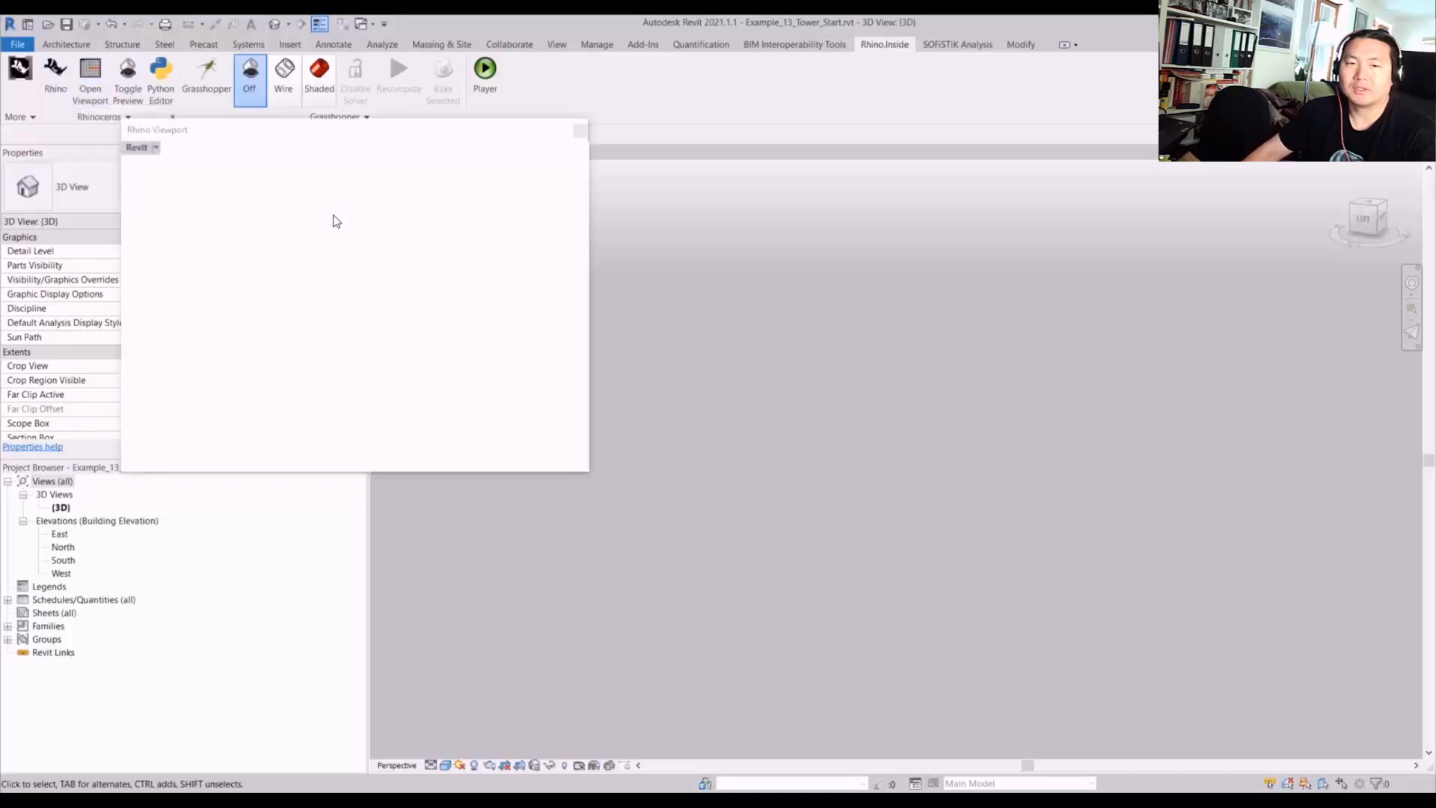
{"action": "left_click_drag", "start_coordinate": [294, 130], "coordinate": [190, 151]}
{"action": "left_click_drag", "start_coordinate": [474, 493], "coordinate": [581, 773]}
{"action": "mouse_move", "coordinate": [82, 150]}
{"action": "left_mouse_down"}
{"action": "mouse_move", "coordinate": [117, 178]}
{"action": "mouse_move", "coordinate": [80, 152]}
{"action": "left_mouse_up"}
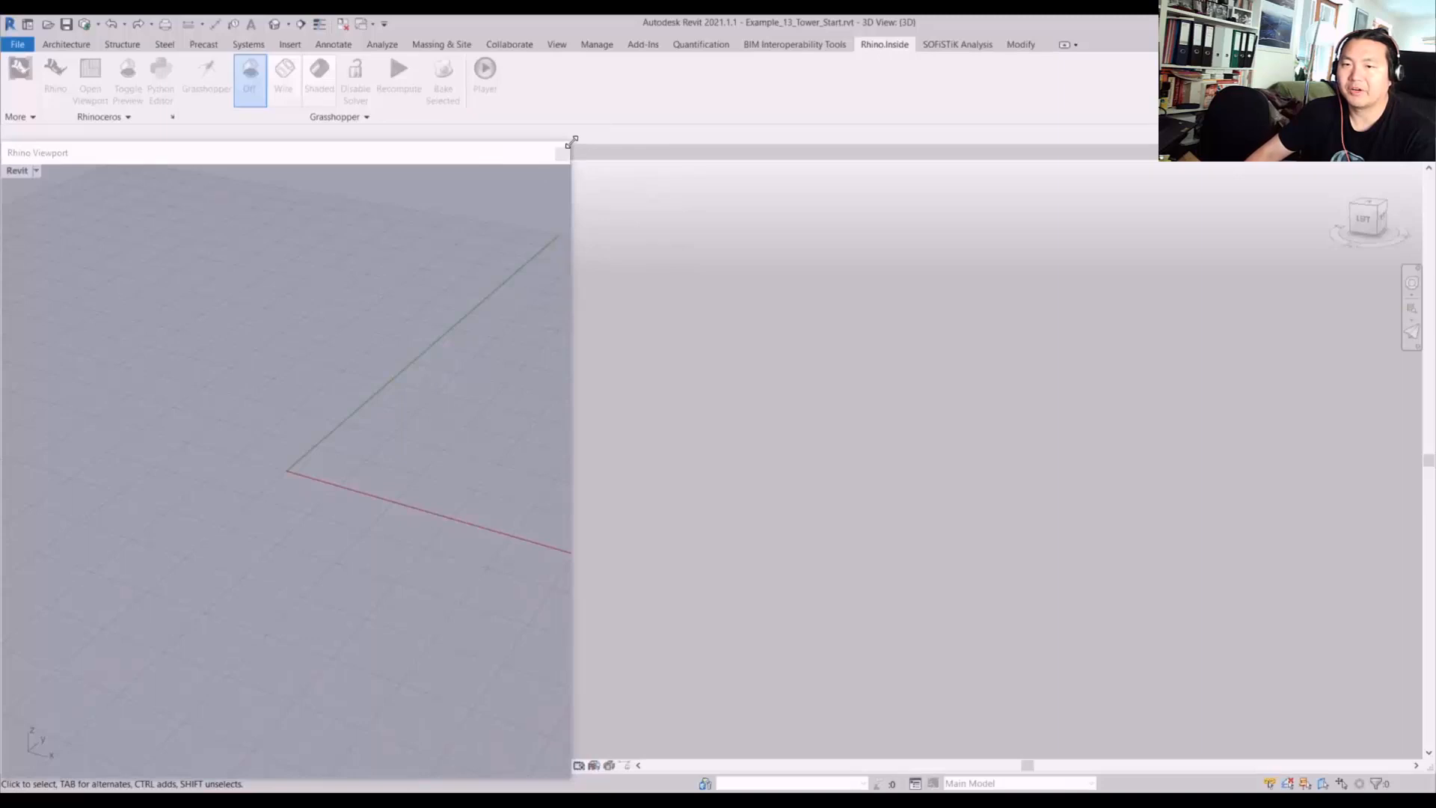
{"action": "left_click_drag", "start_coordinate": [571, 142], "coordinate": [618, 138]}
{"action": "right_click_drag", "start_coordinate": [324, 266], "coordinate": [320, 350]}
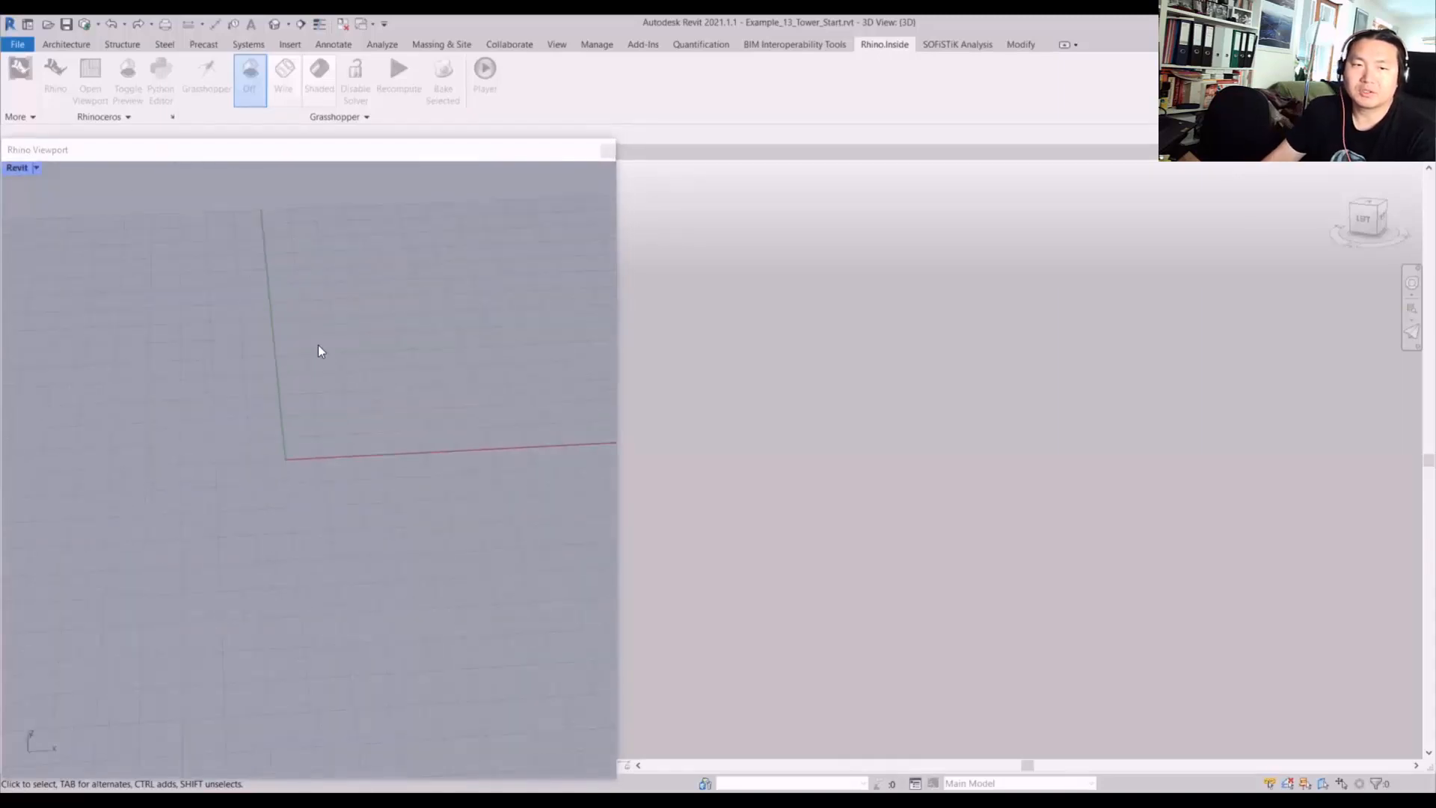
- Dismiss the Grasshopper getting-started window and widen the Rhino viewport to fill the space beside Grasshopper
{"action": "left_click", "coordinate": [785, 322]}
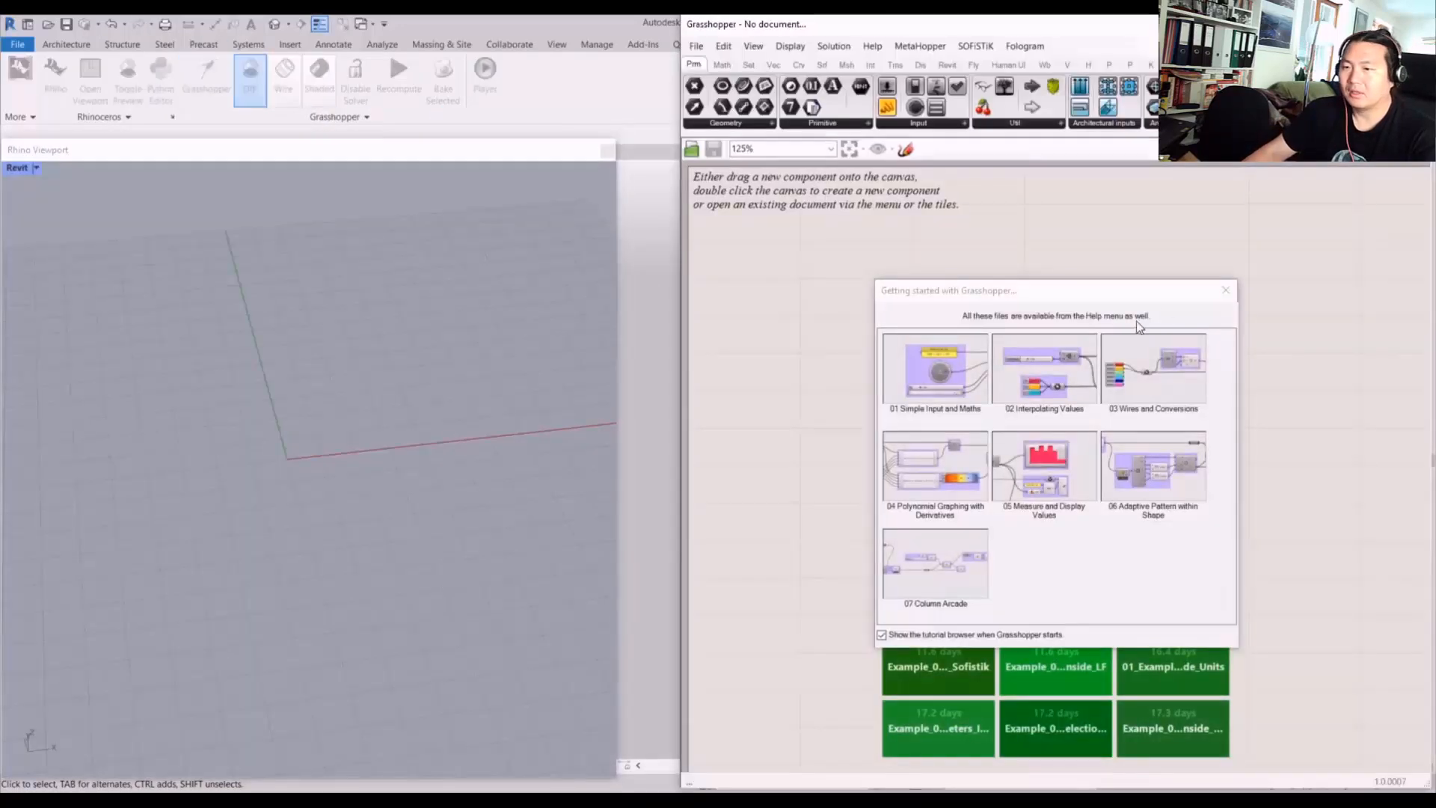
{"action": "left_click", "coordinate": [1224, 291]}
{"action": "left_click", "coordinate": [489, 151]}
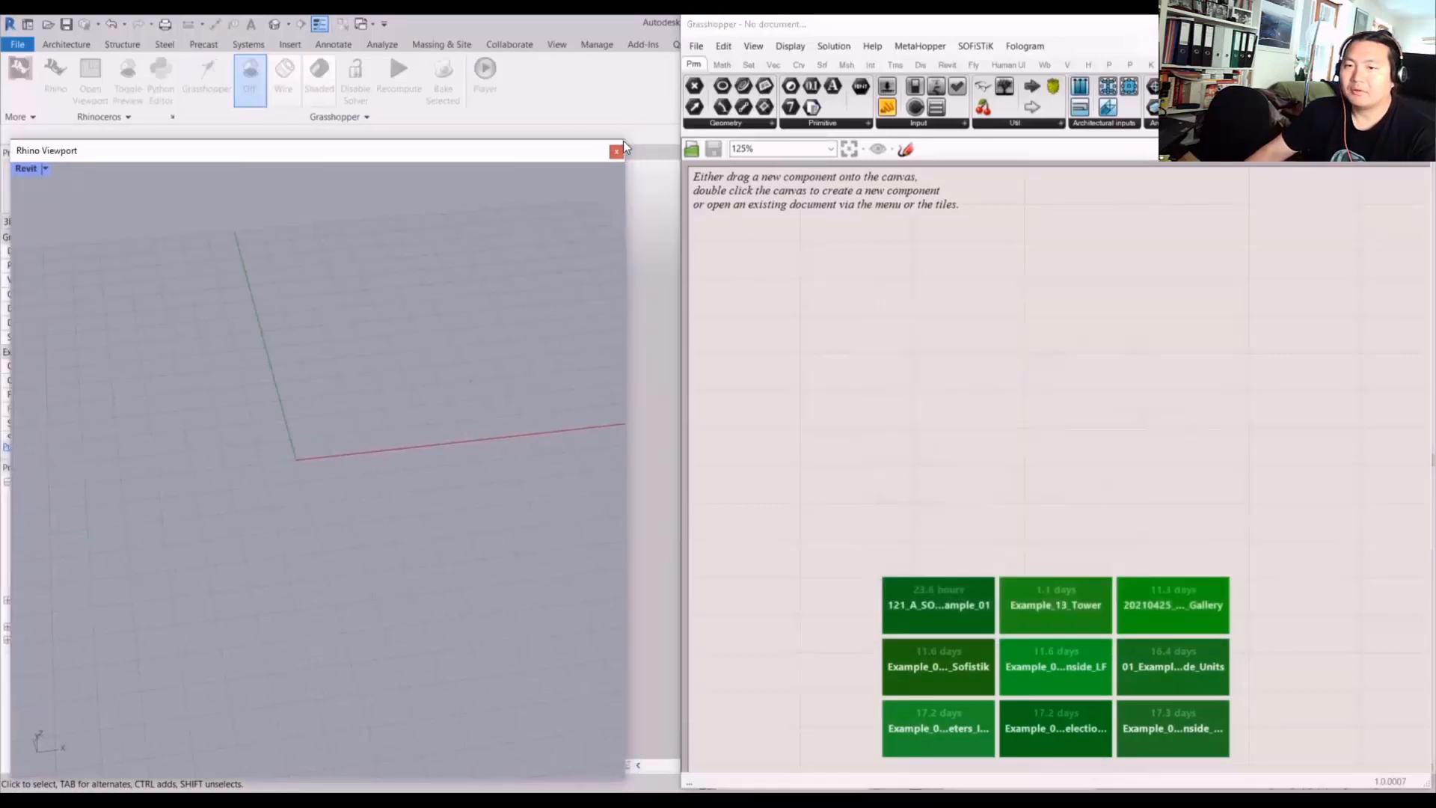
{"action": "left_click_drag", "start_coordinate": [623, 144], "coordinate": [669, 151]}
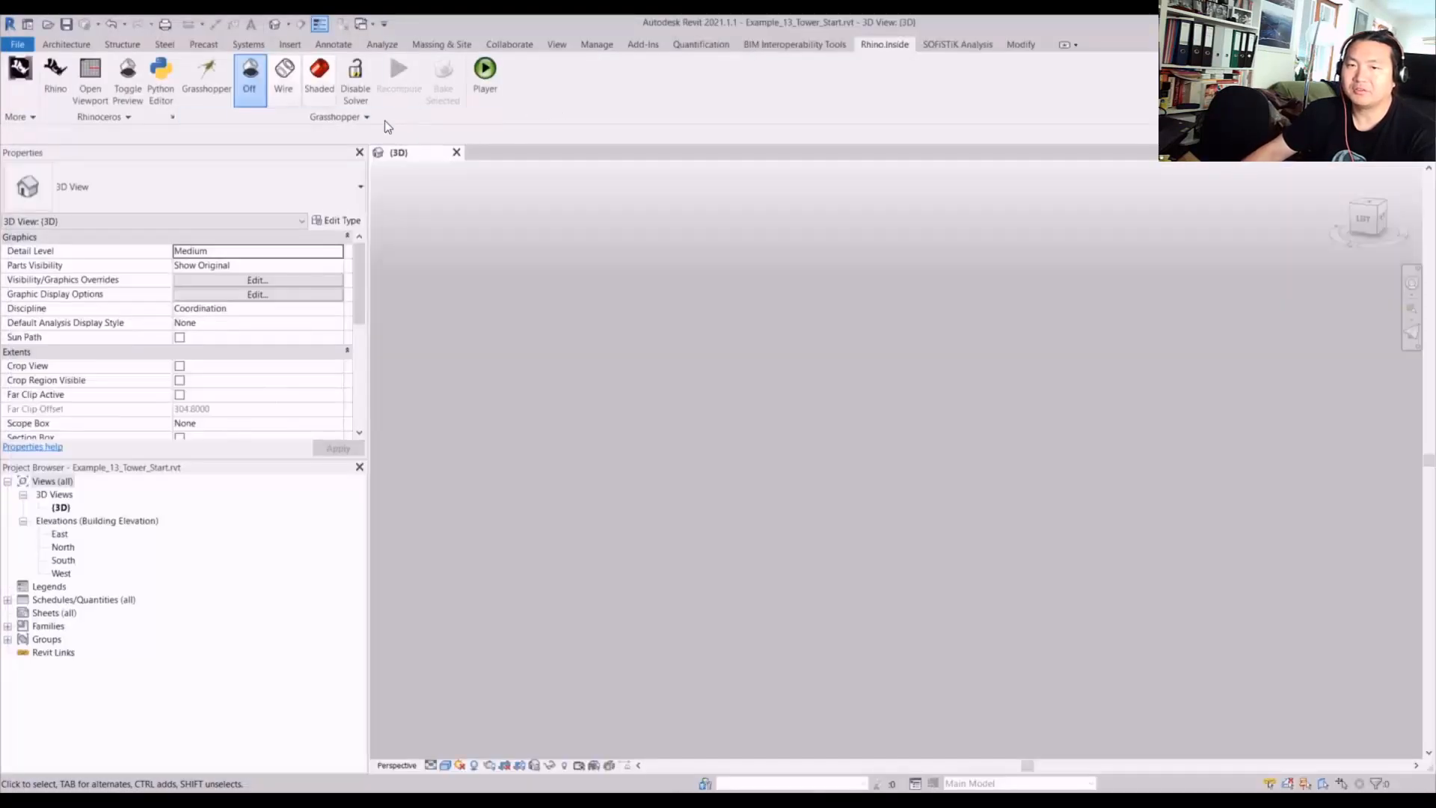
- Disable the Grasshopper solver and open the Example_13_Tower_RhinoInside definition
{"action": "left_click", "coordinate": [357, 99]}
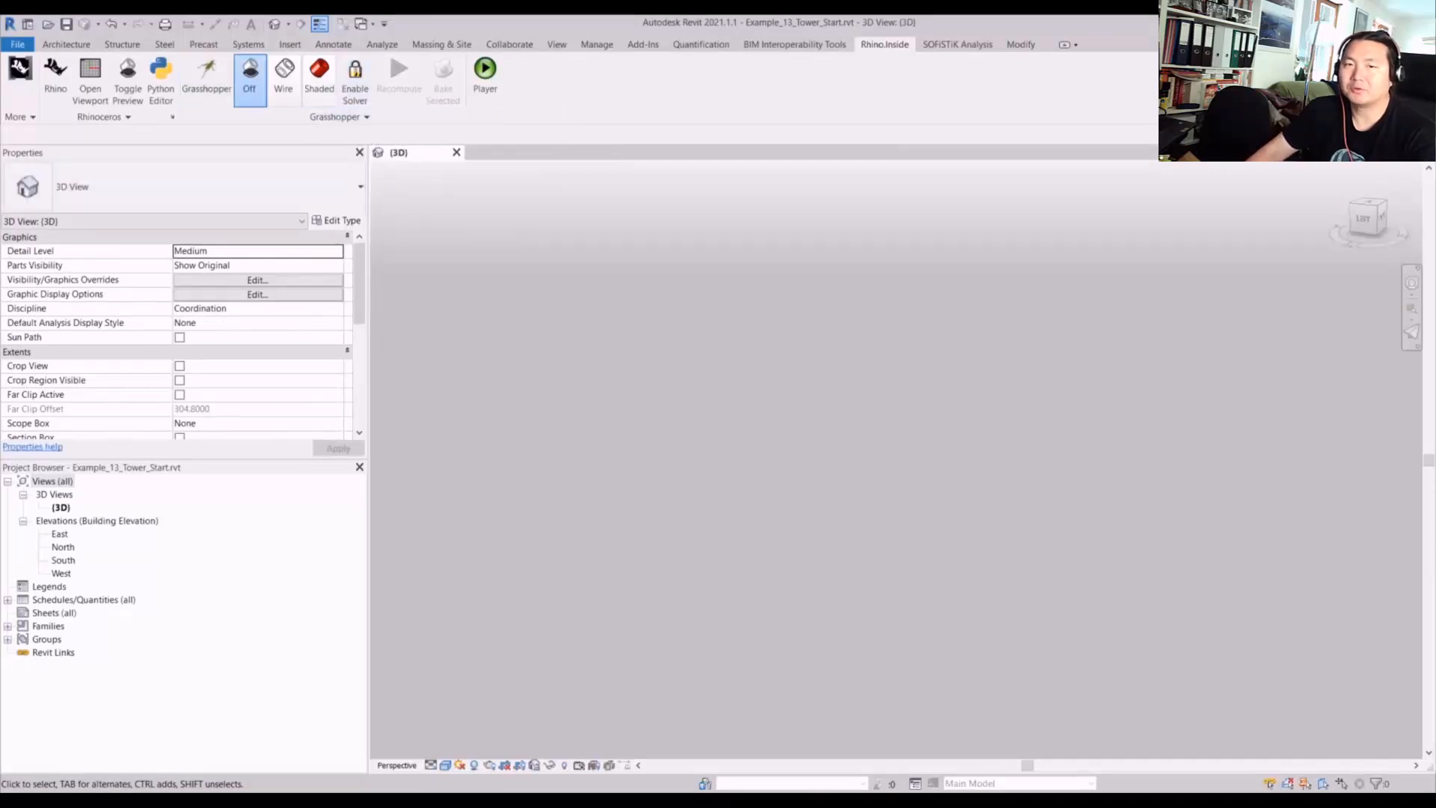
{"action": "left_click", "coordinate": [216, 92]}
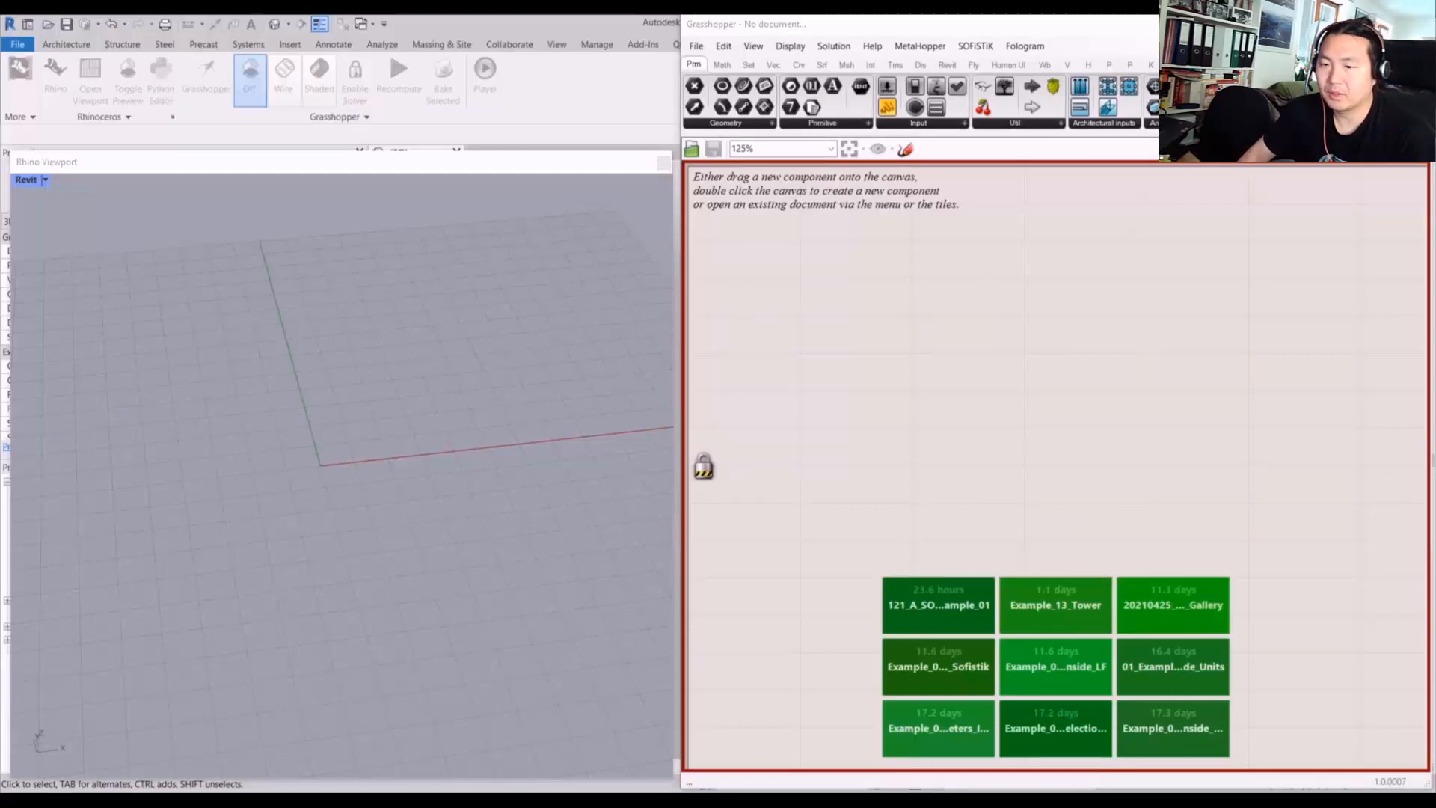
{"action": "left_click", "coordinate": [1055, 604]}
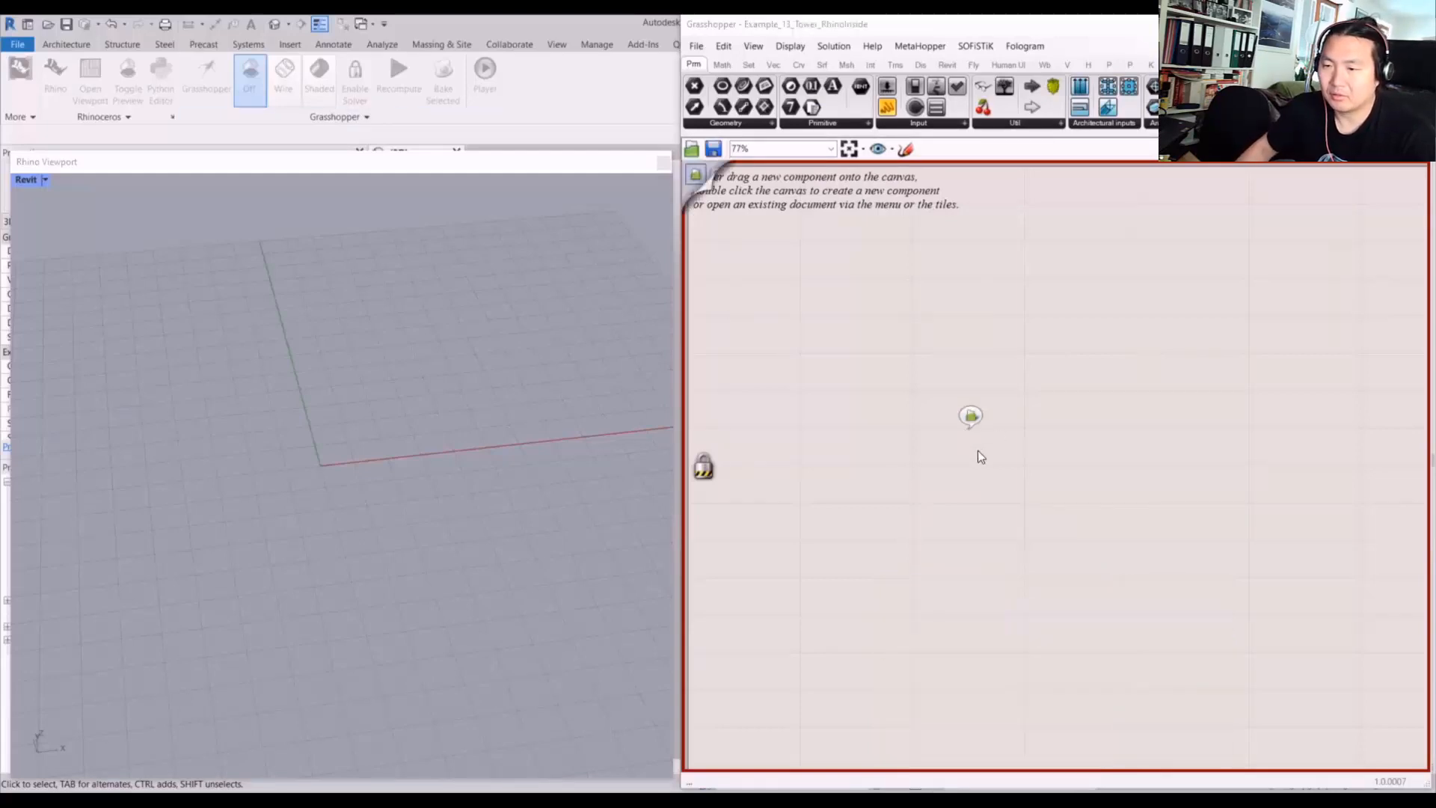
- Look over the definition's layout and move the Tower Data Input component slightly lower, clear of its Data_Input group title
{"action": "scroll", "coordinate": [964, 404], "scroll_direction": "down", "scroll_amount": 8}
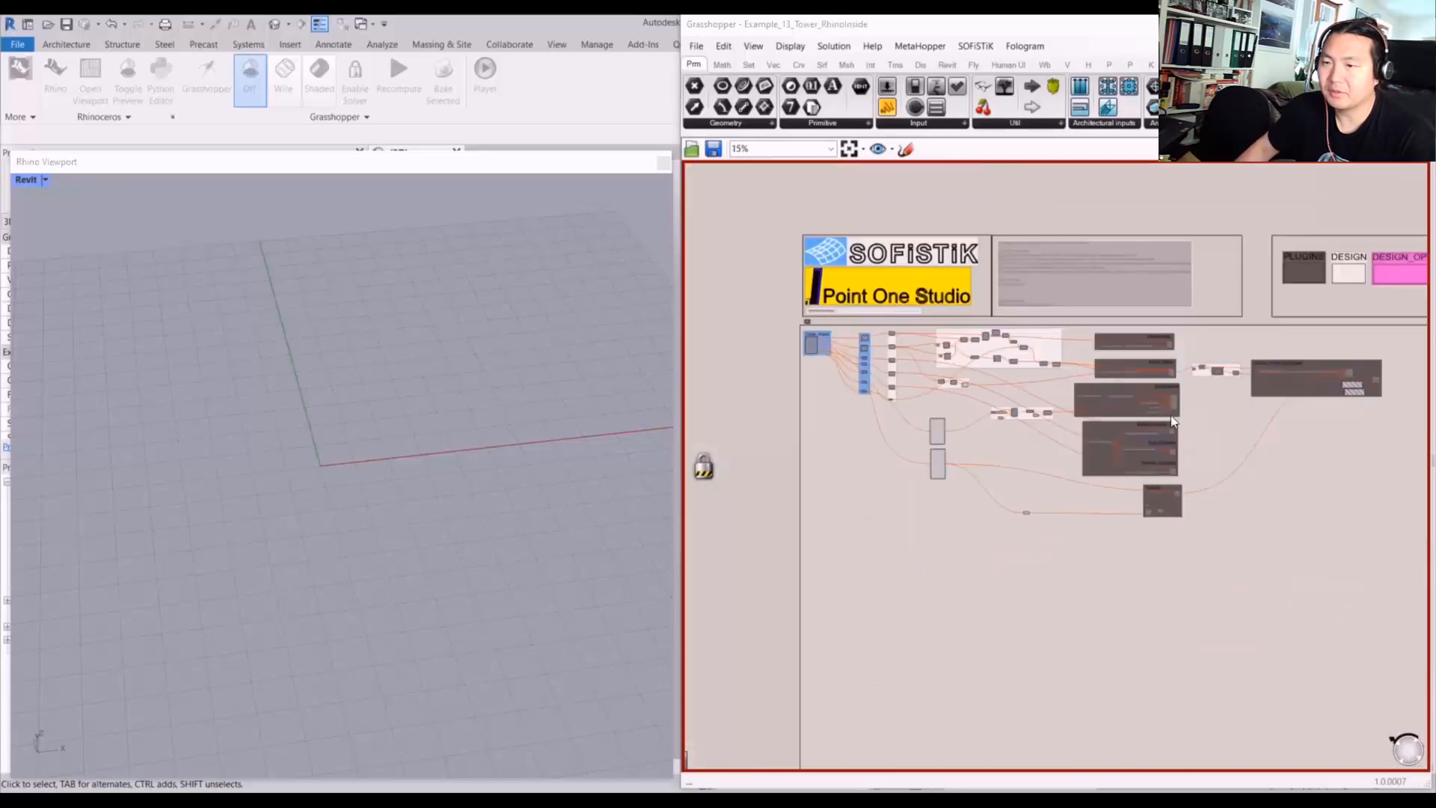
{"action": "scroll", "coordinate": [1216, 329], "scroll_direction": "up", "scroll_amount": 3}
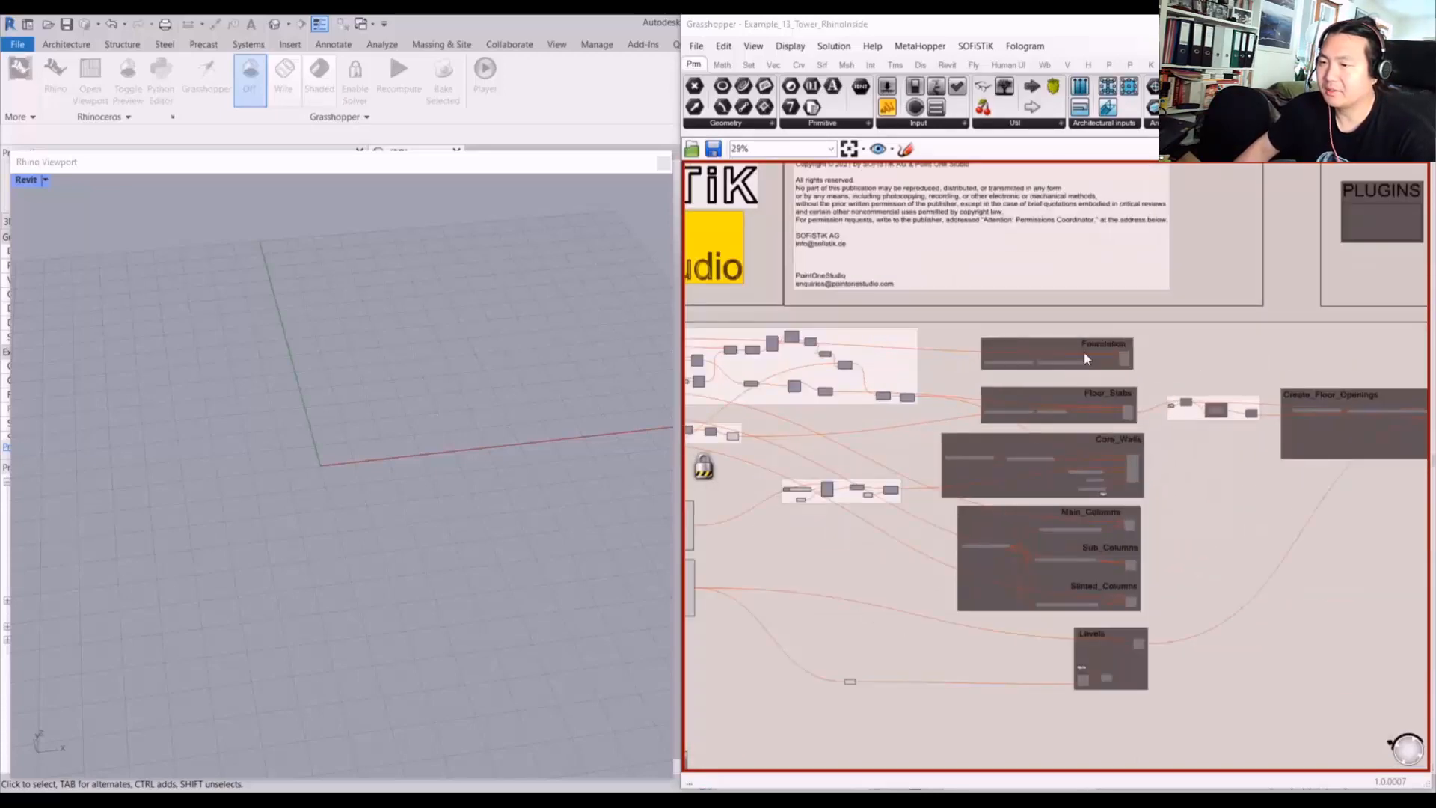
{"action": "scroll", "coordinate": [1086, 359], "scroll_direction": "up", "scroll_amount": 6}
{"action": "scroll", "coordinate": [1069, 362], "scroll_direction": "down", "scroll_amount": 2}
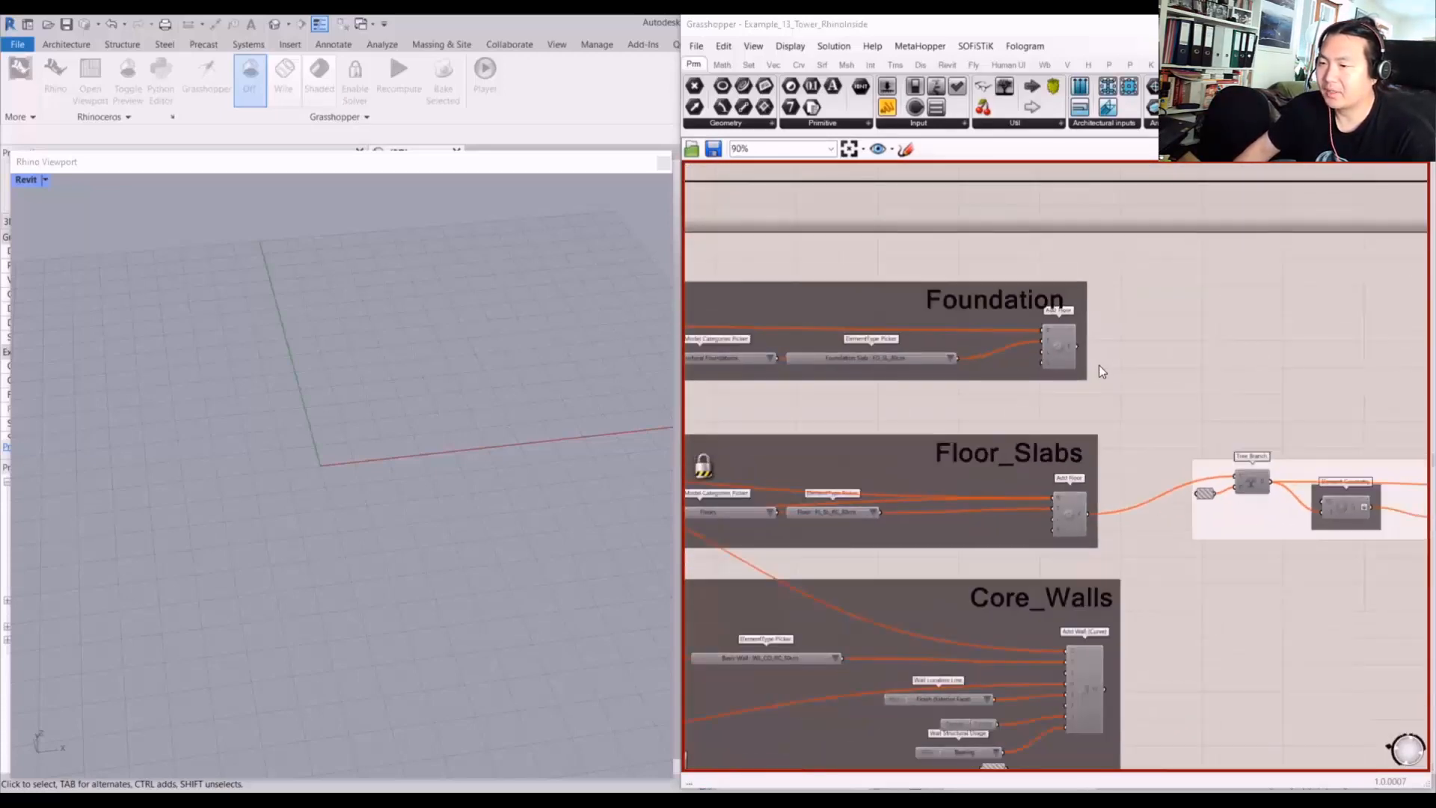
{"action": "scroll", "coordinate": [1097, 365], "scroll_direction": "down", "scroll_amount": 7}
{"action": "right_click", "coordinate": [1245, 372]}
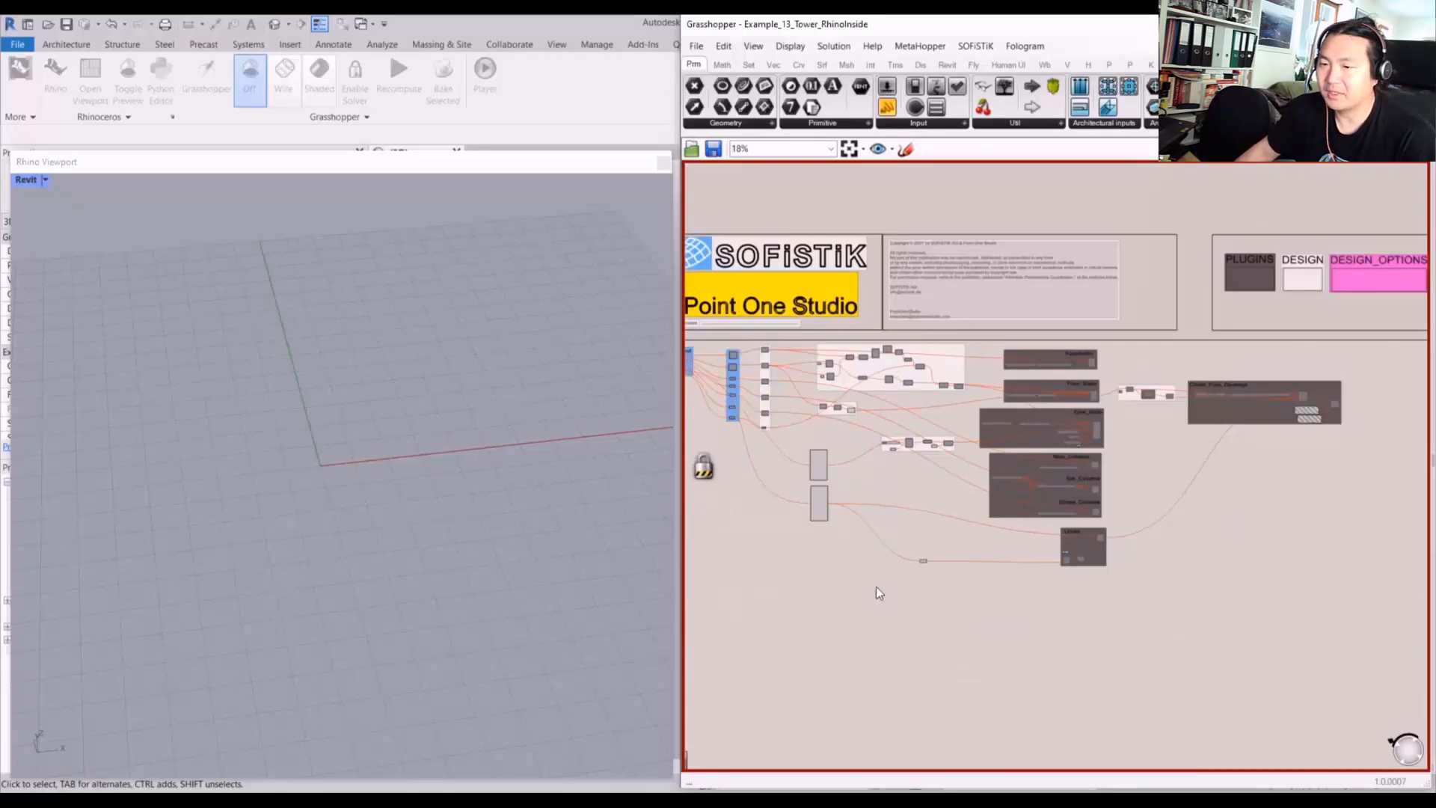
{"action": "scroll", "coordinate": [869, 371], "scroll_direction": "up", "scroll_amount": 10}
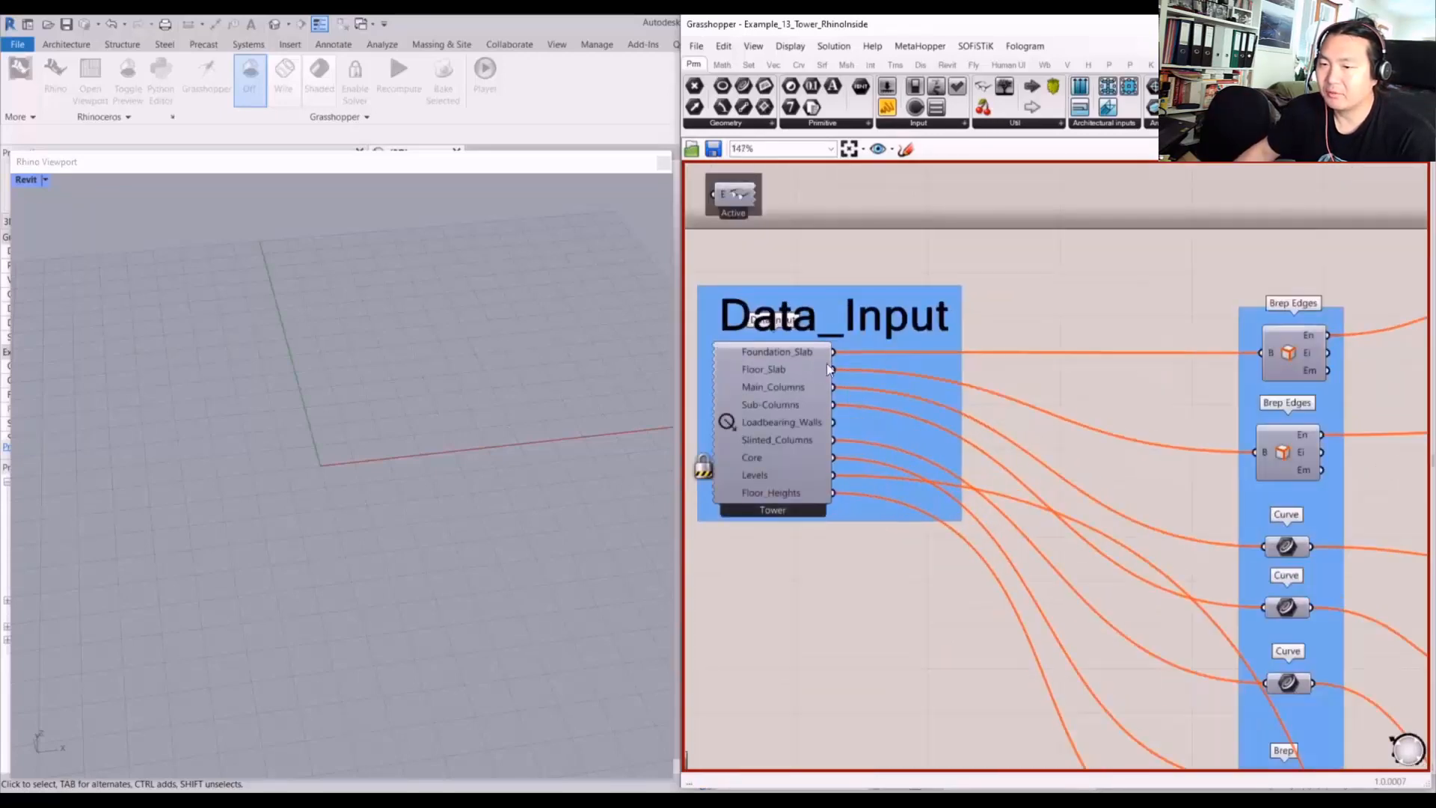
{"action": "left_click_drag", "start_coordinate": [780, 358], "coordinate": [793, 392]}
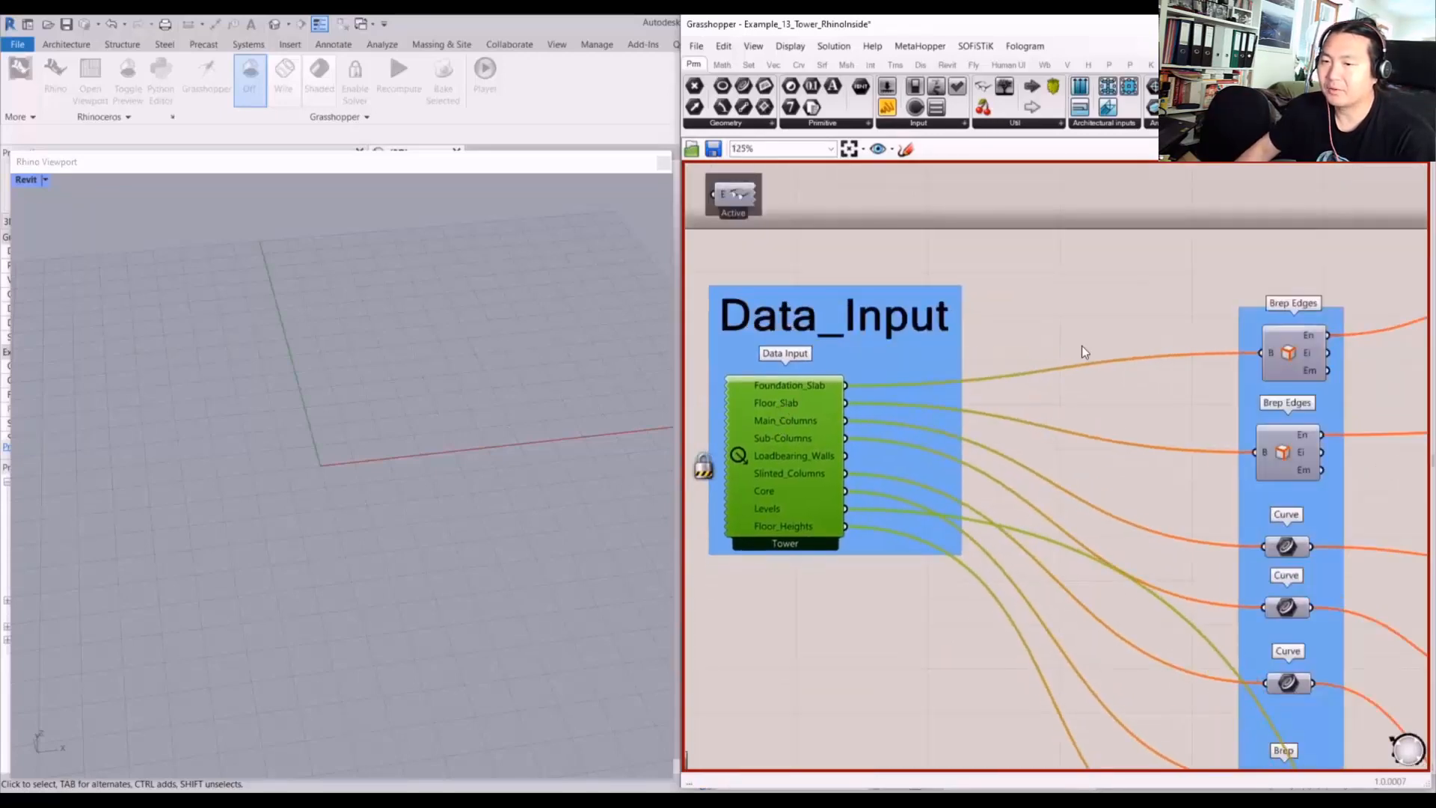
- Examine how the definition processes the incoming tower geometry, from the Brep Edges and curve components to the two data panels
{"action": "scroll", "coordinate": [1082, 347], "scroll_direction": "down", "scroll_amount": 2}
{"action": "right_click_drag", "start_coordinate": [1125, 437], "coordinate": [864, 364]}
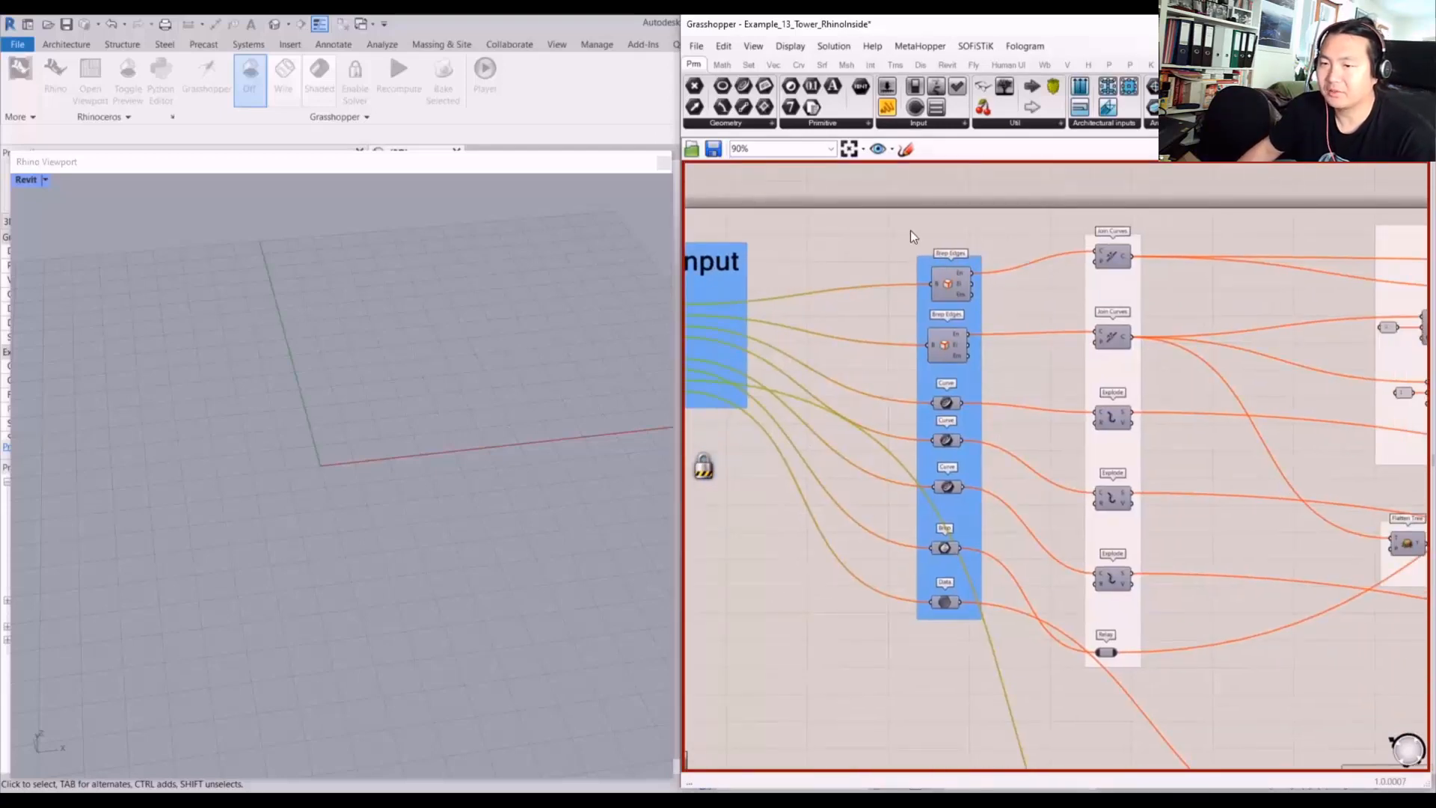
{"action": "right_click_drag", "start_coordinate": [1258, 455], "coordinate": [1062, 427]}
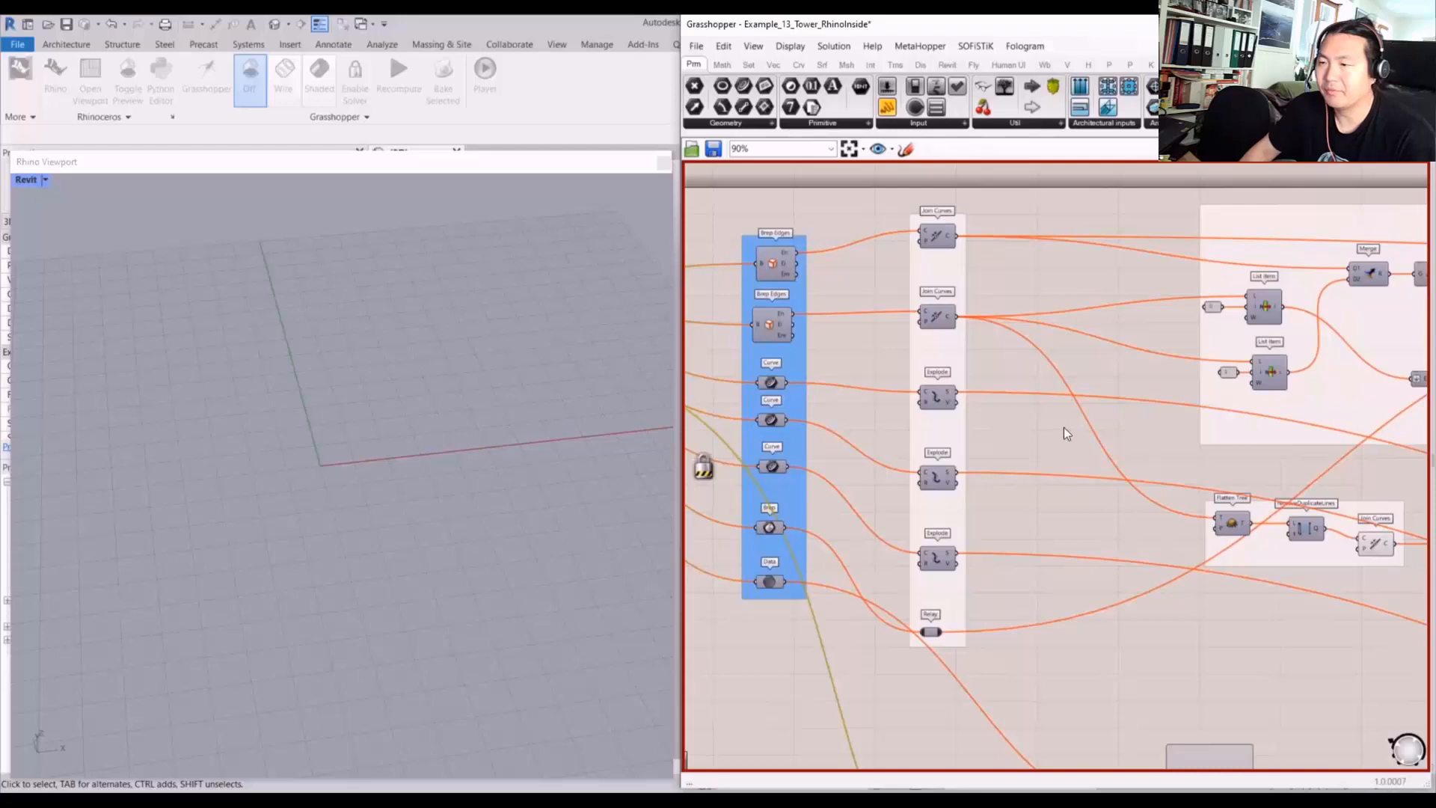
{"action": "scroll", "coordinate": [1063, 428], "scroll_direction": "down", "scroll_amount": 2}
{"action": "right_click_drag", "start_coordinate": [1361, 407], "coordinate": [1099, 398]}
{"action": "scroll", "coordinate": [1159, 303], "scroll_direction": "up", "scroll_amount": 3}
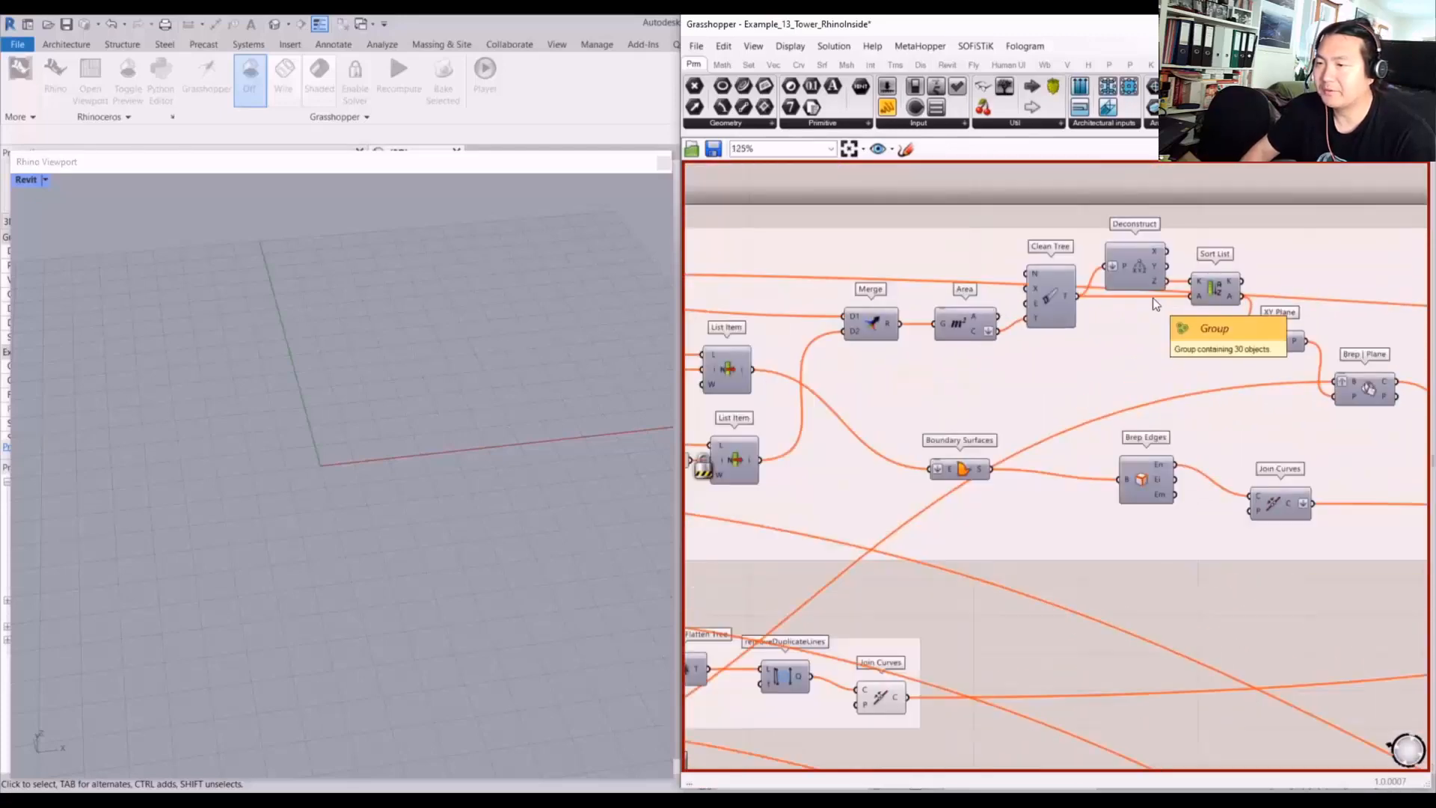
{"action": "scroll", "coordinate": [1197, 311], "scroll_direction": "down", "scroll_amount": 4}
{"action": "scroll", "coordinate": [1253, 322], "scroll_direction": "up", "scroll_amount": 3}
{"action": "scroll", "coordinate": [1034, 465], "scroll_direction": "down", "scroll_amount": 4}
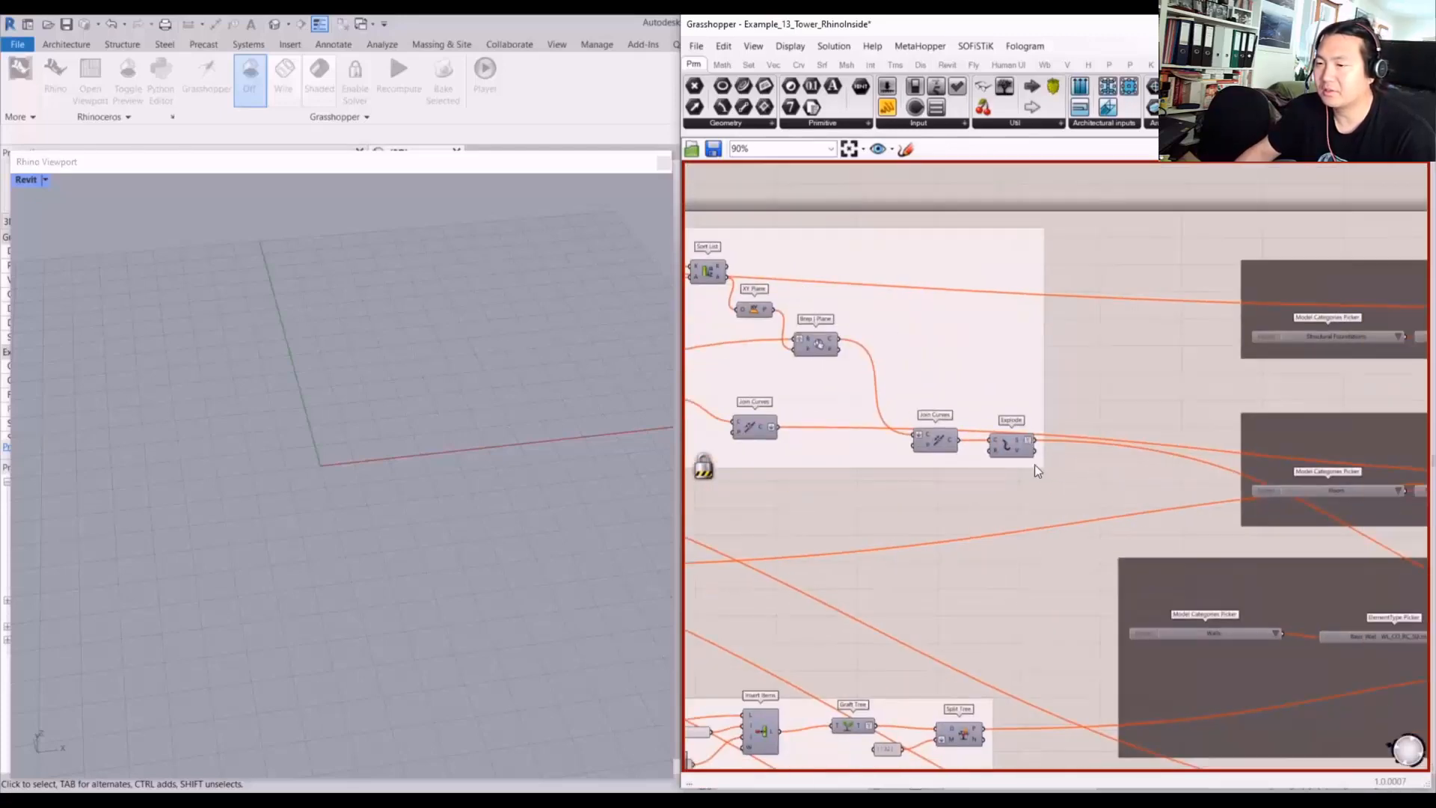
{"action": "scroll", "coordinate": [1020, 461], "scroll_direction": "up", "scroll_amount": 2}
{"action": "scroll", "coordinate": [1042, 384], "scroll_direction": "down", "scroll_amount": 5}
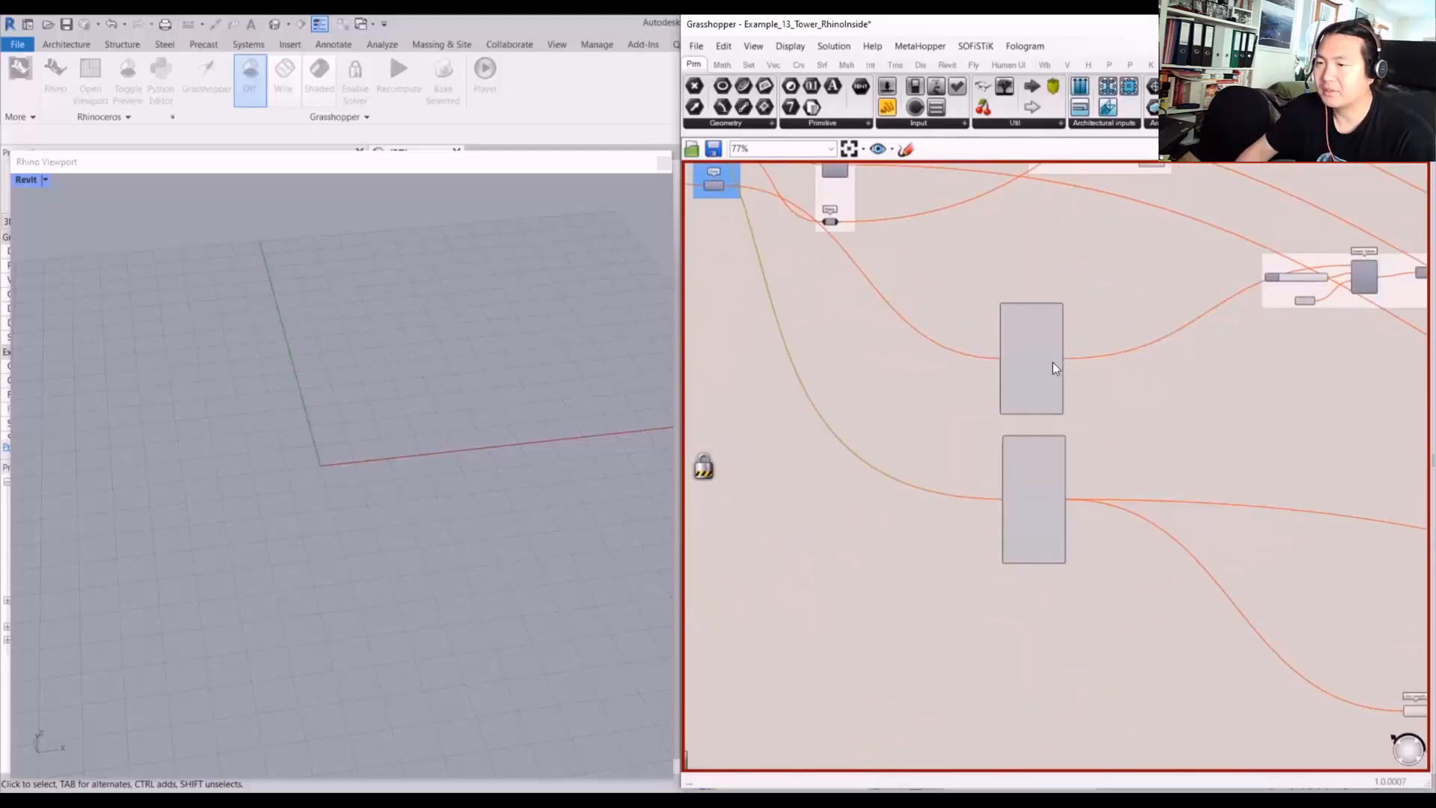
- Select all the Revit element groups, from Foundation down to Levels and including Create_Floor_Openings, and disable their components
{"action": "scroll", "coordinate": [1060, 268], "scroll_direction": "up", "scroll_amount": 6}
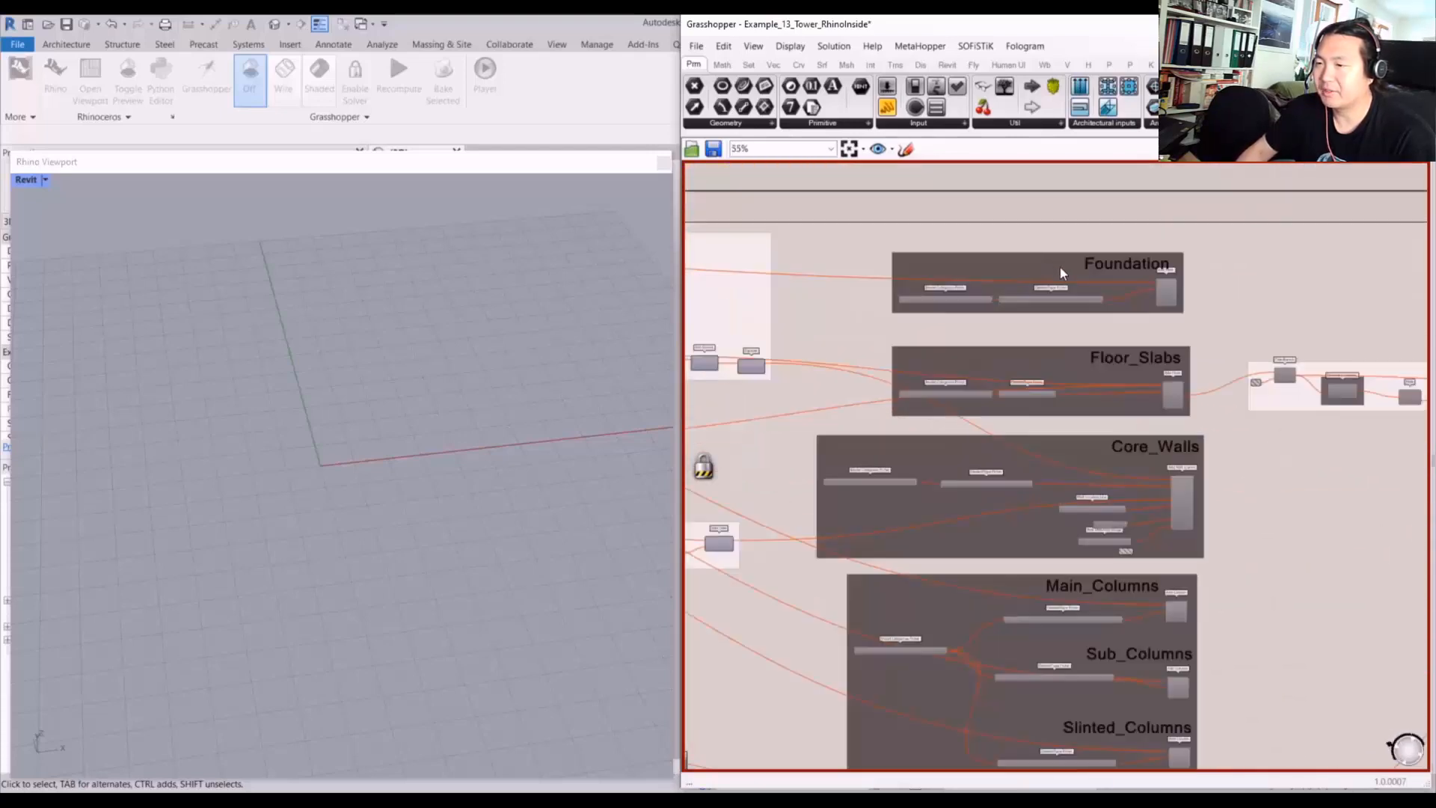
{"action": "scroll", "coordinate": [1062, 271], "scroll_direction": "down", "scroll_amount": 7}
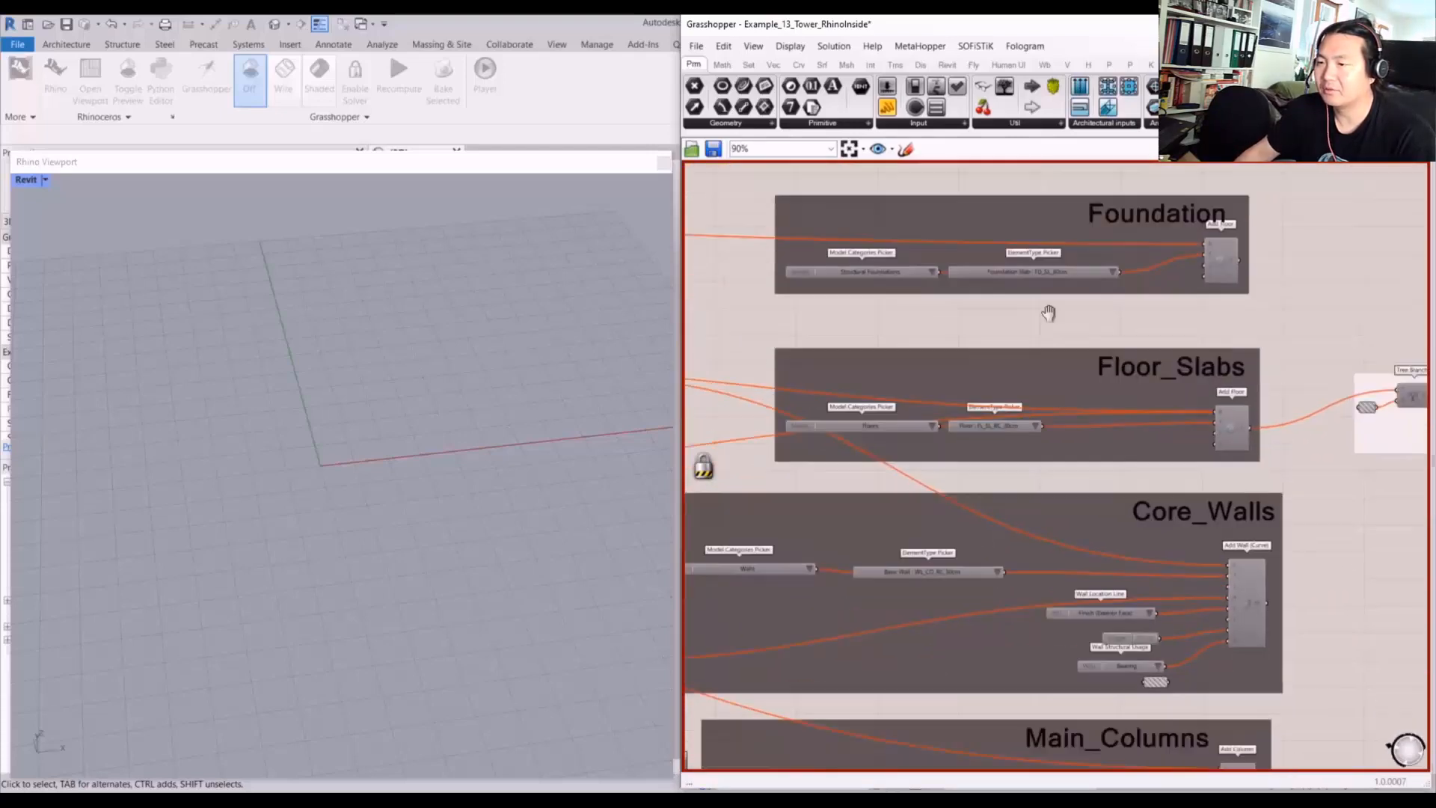
{"action": "left_click_drag", "start_coordinate": [1375, 535], "coordinate": [964, 247]}
{"action": "middle_click", "coordinate": [1097, 249]}
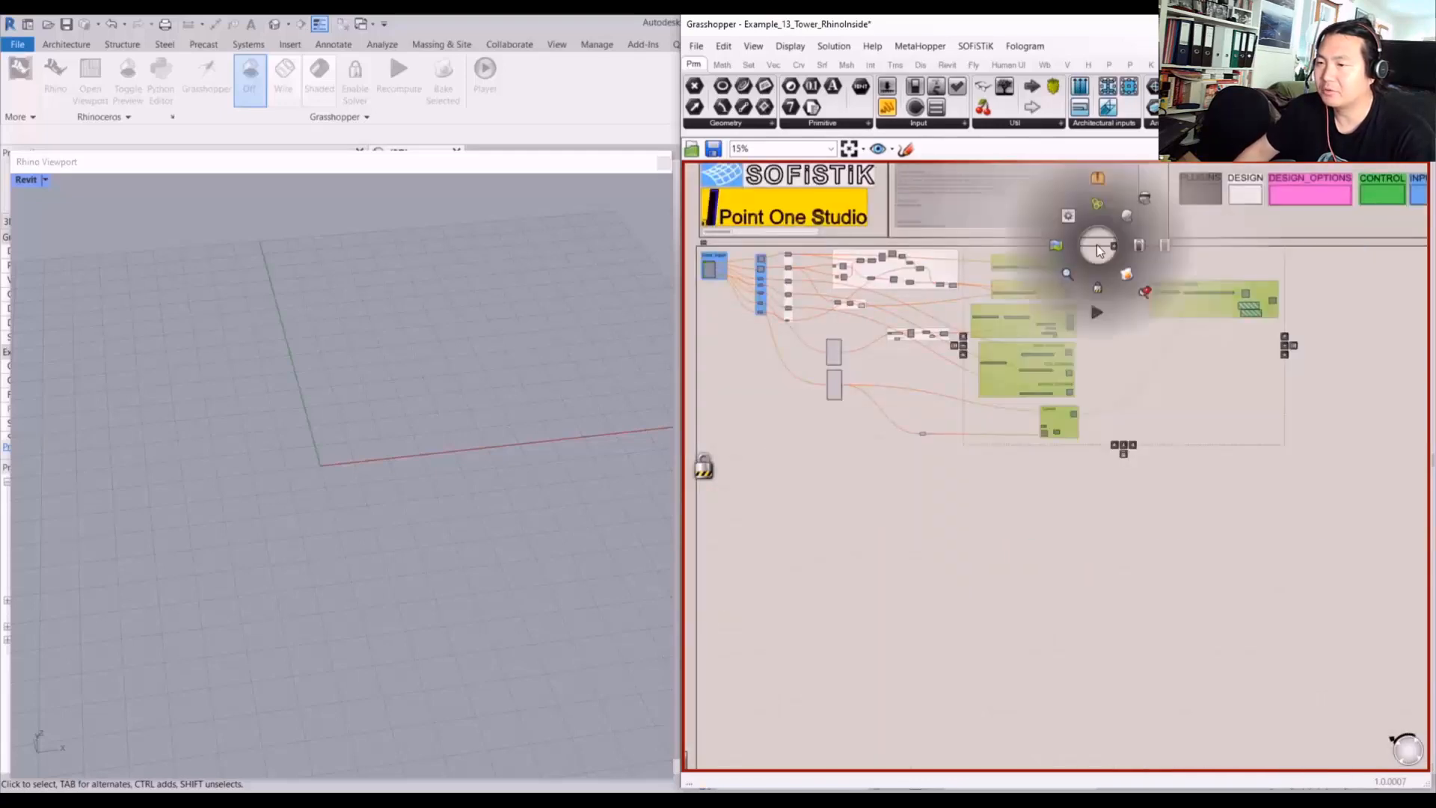
{"action": "left_click", "coordinate": [1159, 240]}
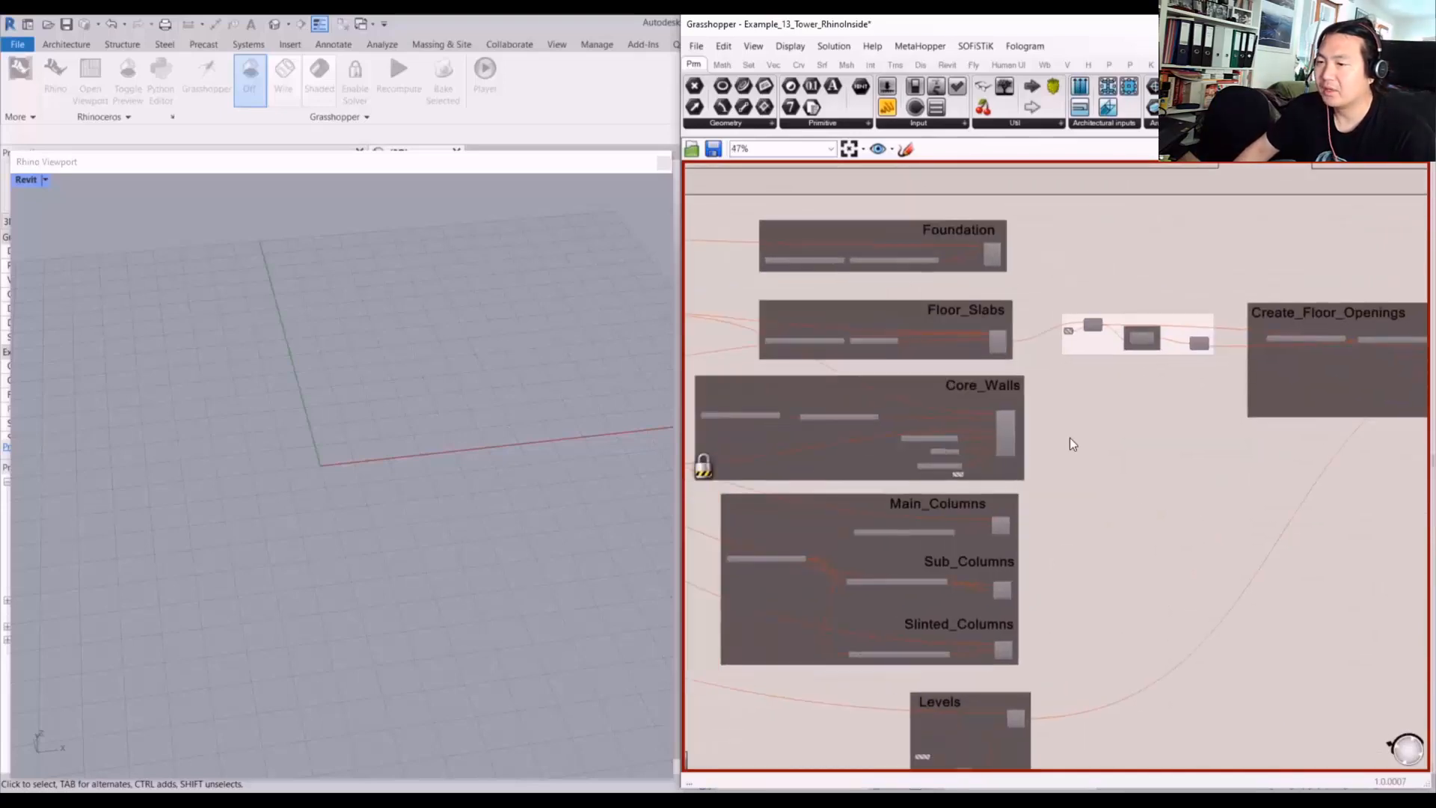
- Recompute the definition with the Revit element groups disabled, so that only the data preparation components are calculated
{"action": "right_click_drag", "start_coordinate": [1069, 439], "coordinate": [1153, 342]}
{"action": "right_click_drag", "start_coordinate": [1202, 436], "coordinate": [1094, 456]}
{"action": "right_click_drag", "start_coordinate": [1080, 444], "coordinate": [1107, 414]}
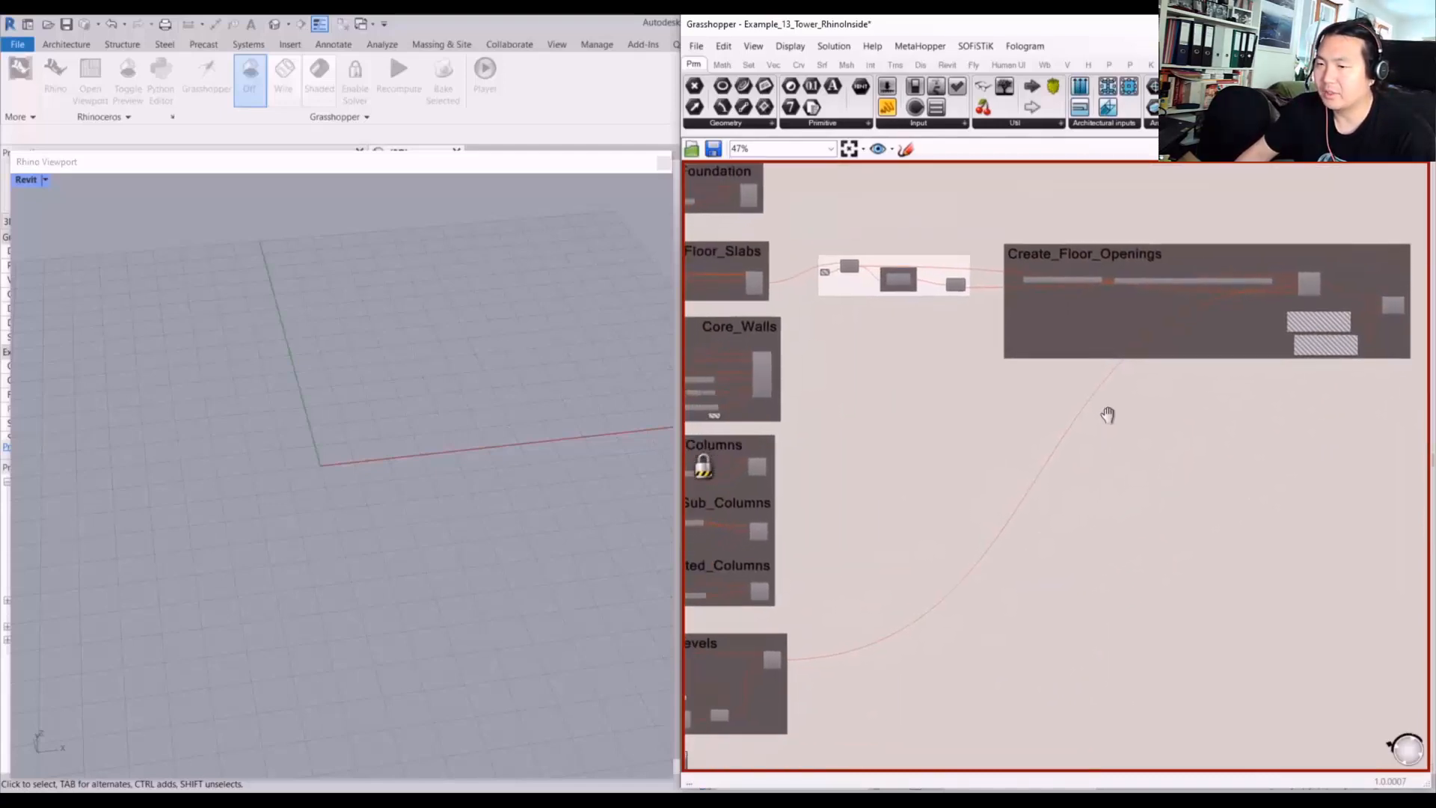
{"action": "scroll", "coordinate": [1105, 419], "scroll_direction": "up", "scroll_amount": 5}
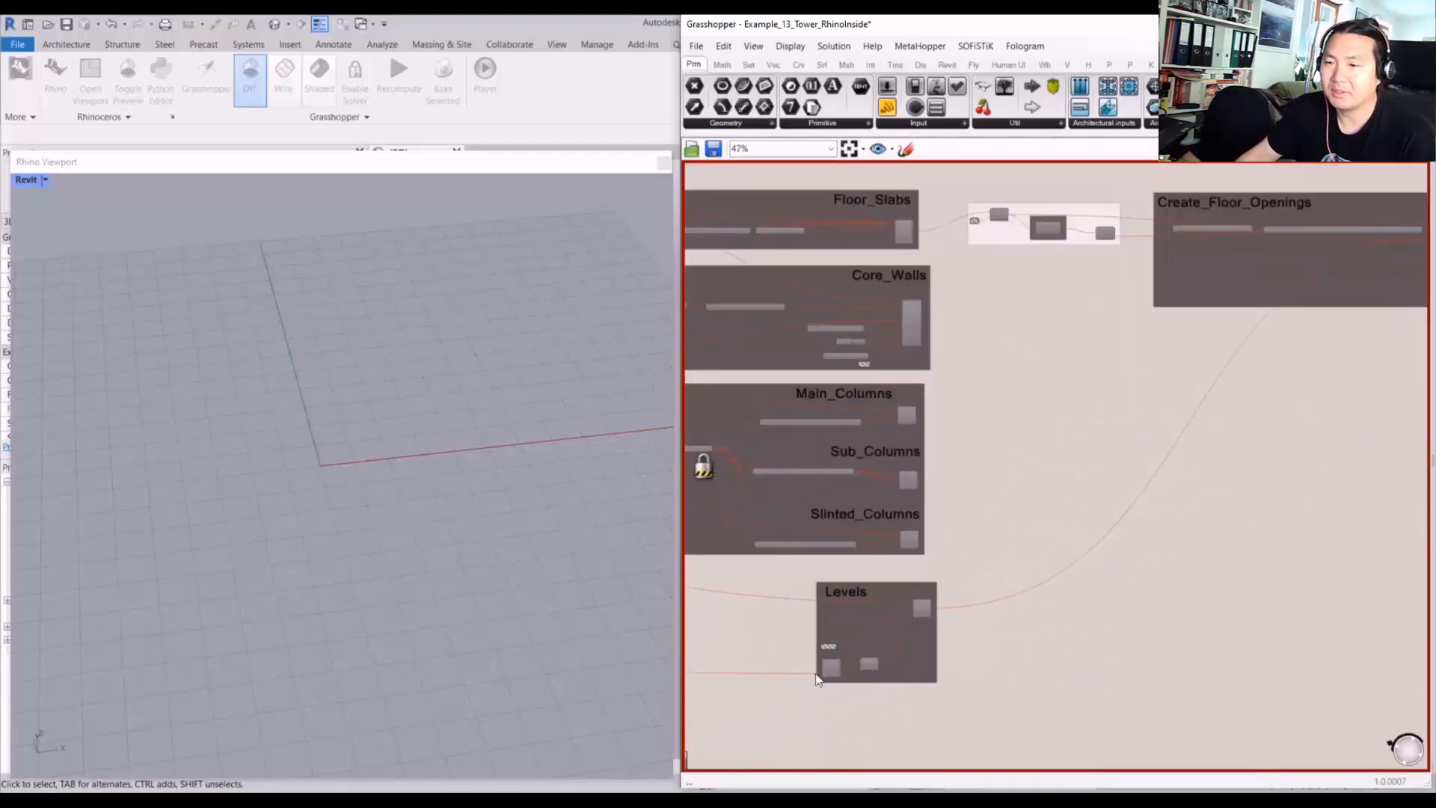
{"action": "scroll", "coordinate": [803, 643], "scroll_direction": "down", "scroll_amount": 8}
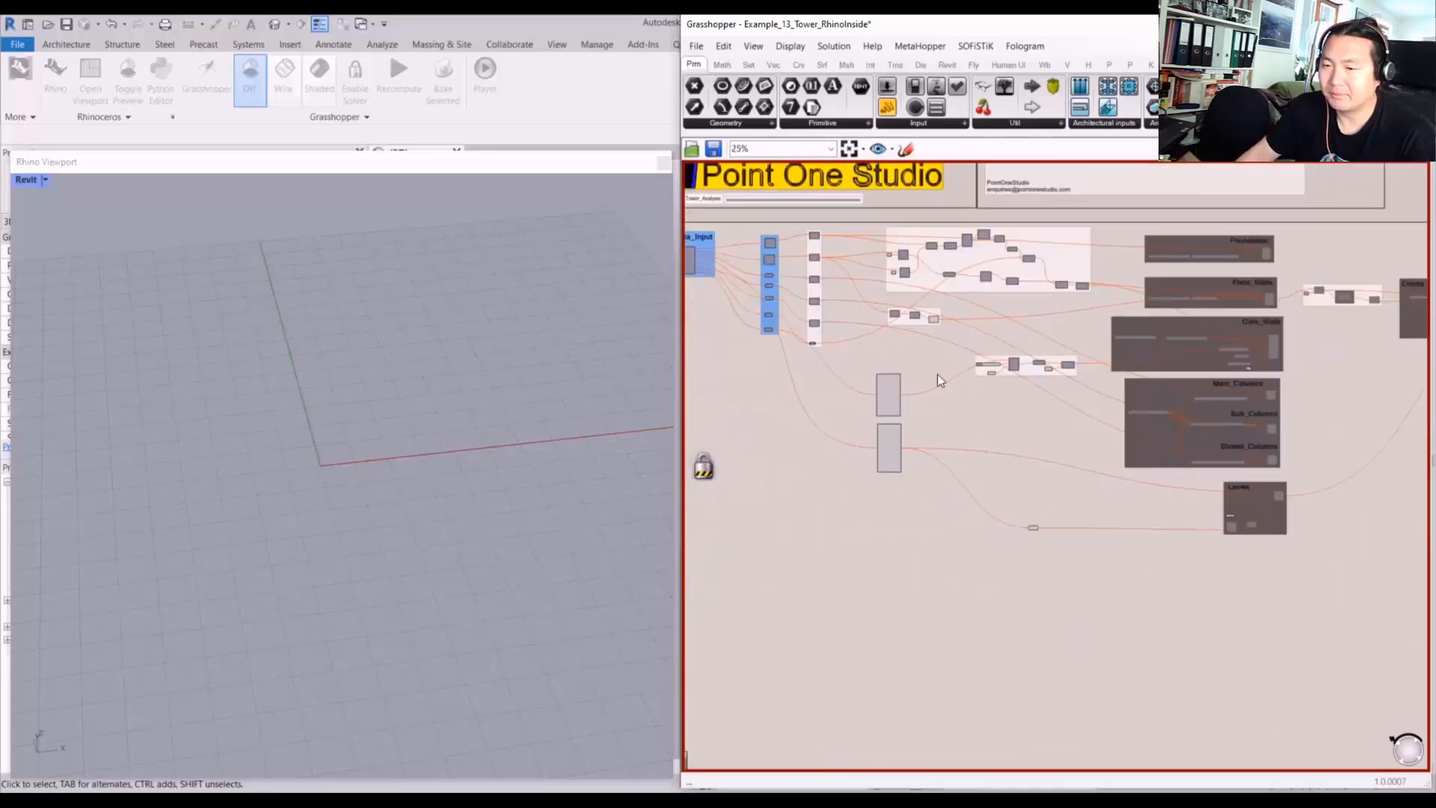
{"action": "scroll", "coordinate": [964, 347], "scroll_direction": "up", "scroll_amount": 6}
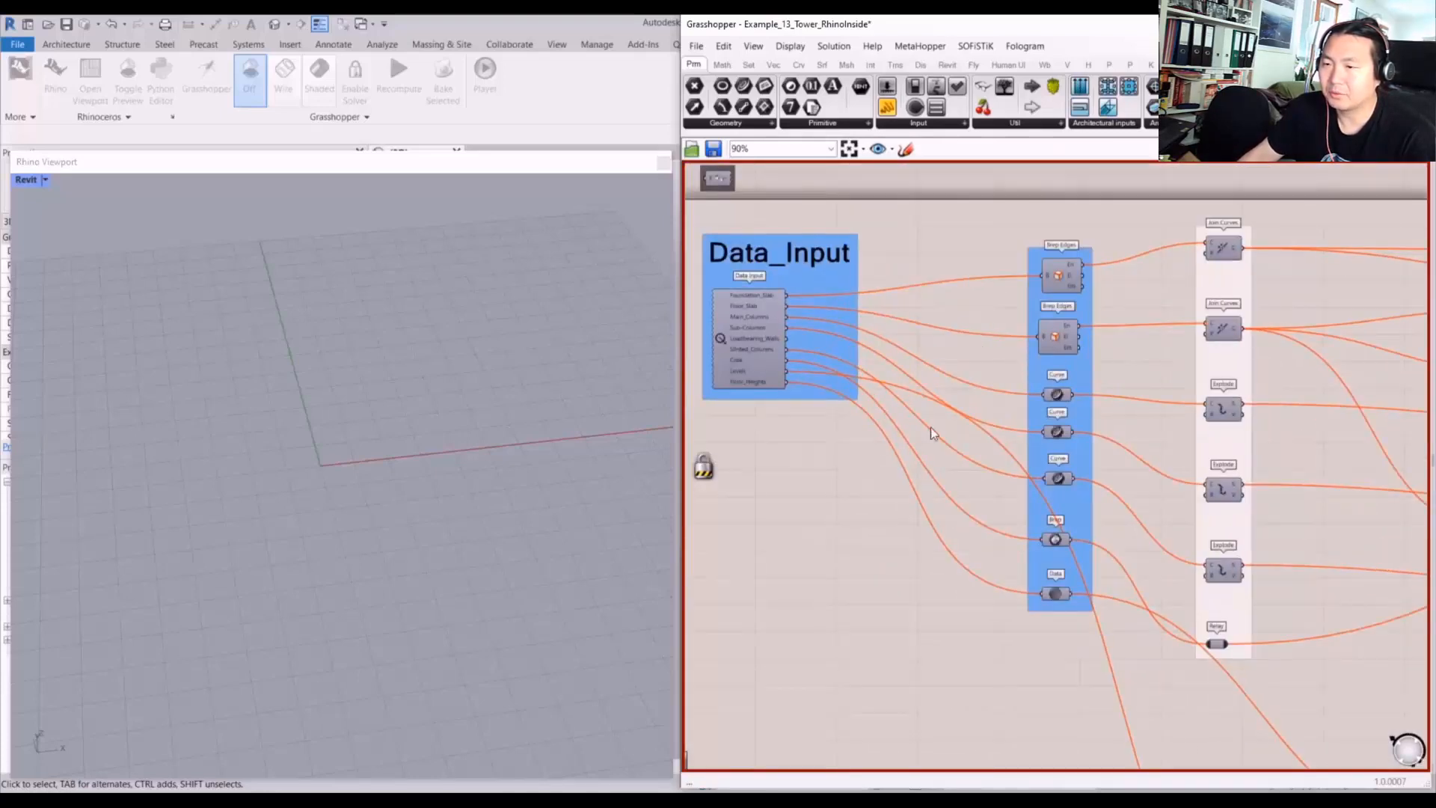
{"action": "middle_click", "coordinate": [877, 491]}
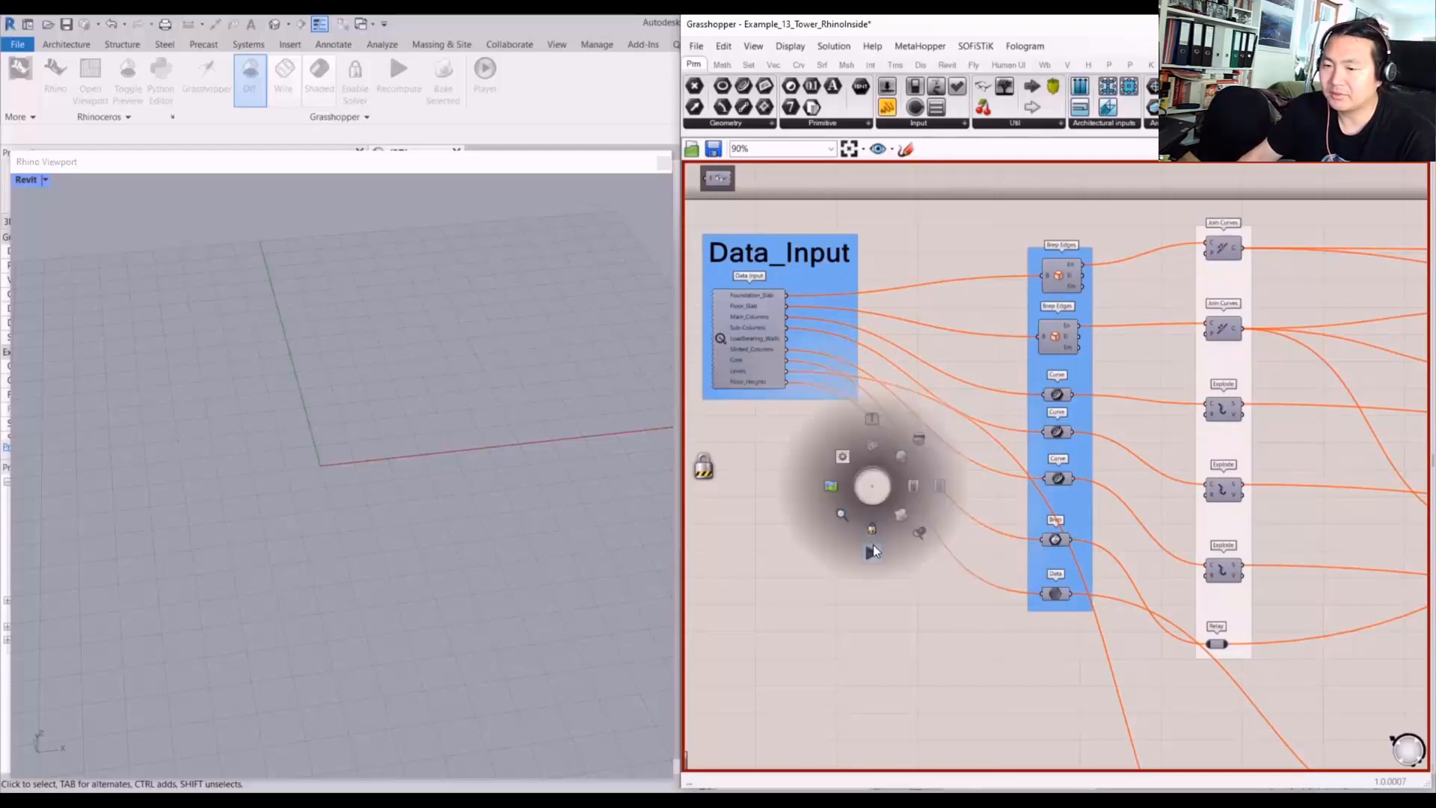
{"action": "left_click", "coordinate": [871, 551]}
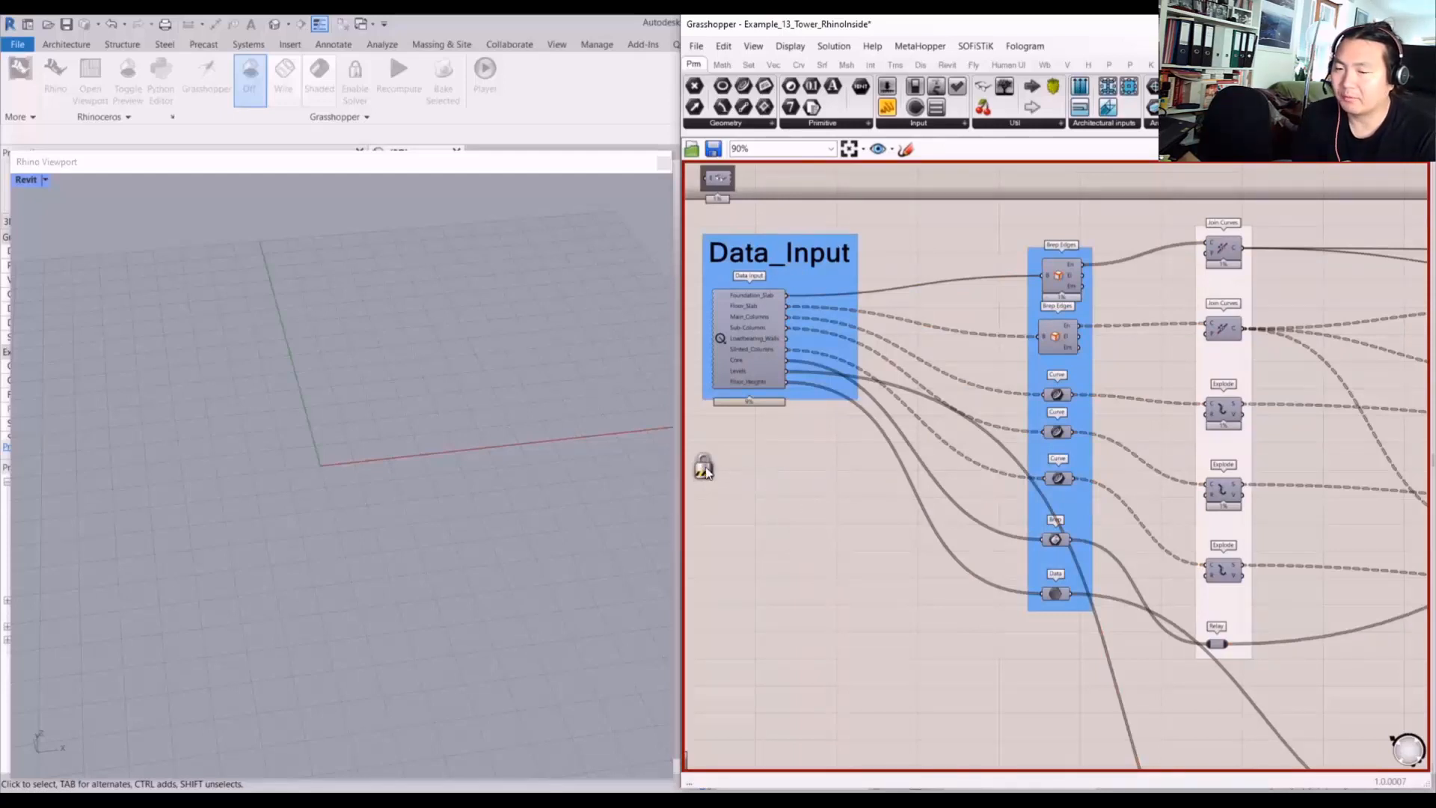
{"action": "middle_click", "coordinate": [954, 490]}
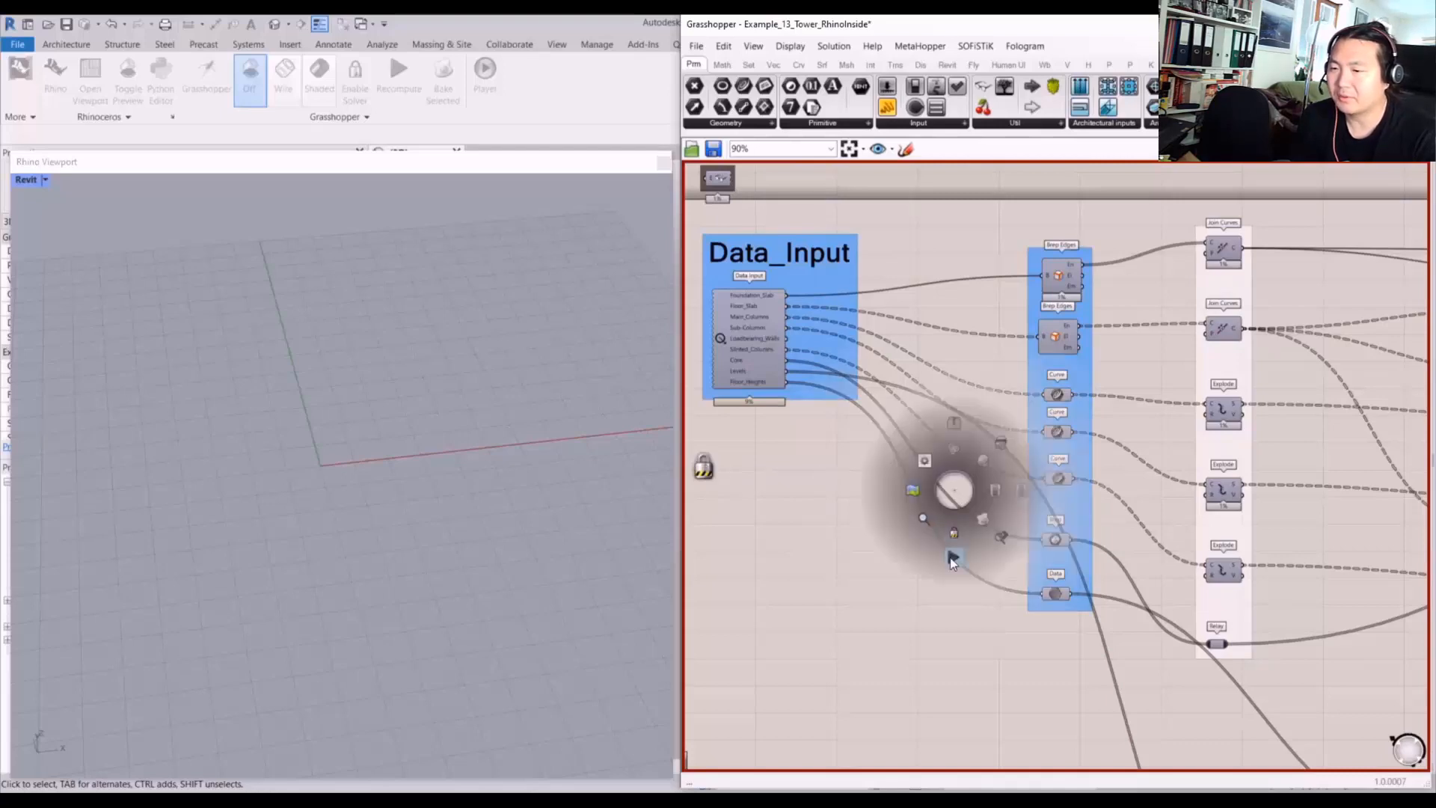
{"action": "left_click", "coordinate": [951, 559]}
- Select the whole Levels group, including Series, Concatenate and Add Level, and enable its components
{"action": "scroll", "coordinate": [896, 572], "scroll_direction": "down", "scroll_amount": 8}
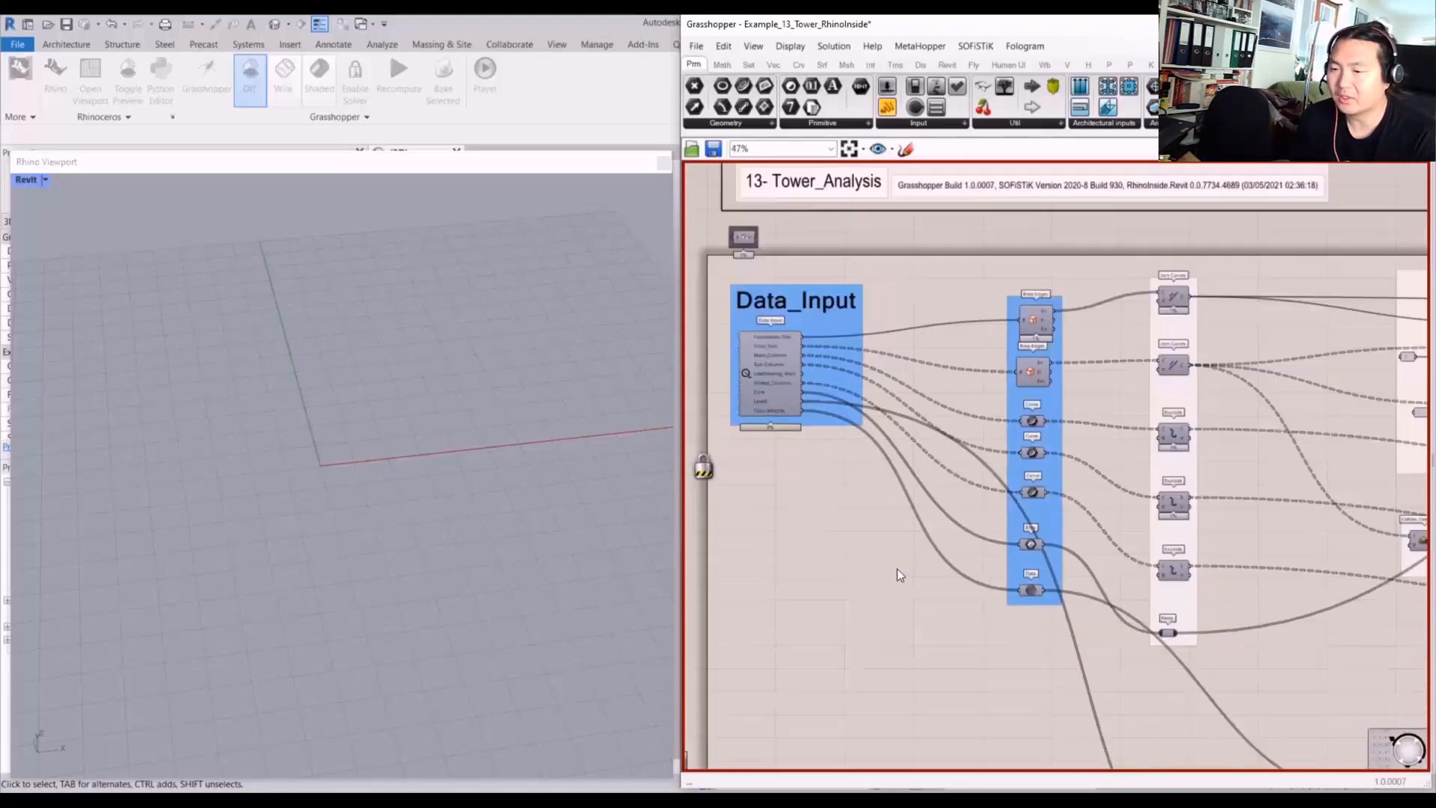
{"action": "scroll", "coordinate": [963, 439], "scroll_direction": "up", "scroll_amount": 10}
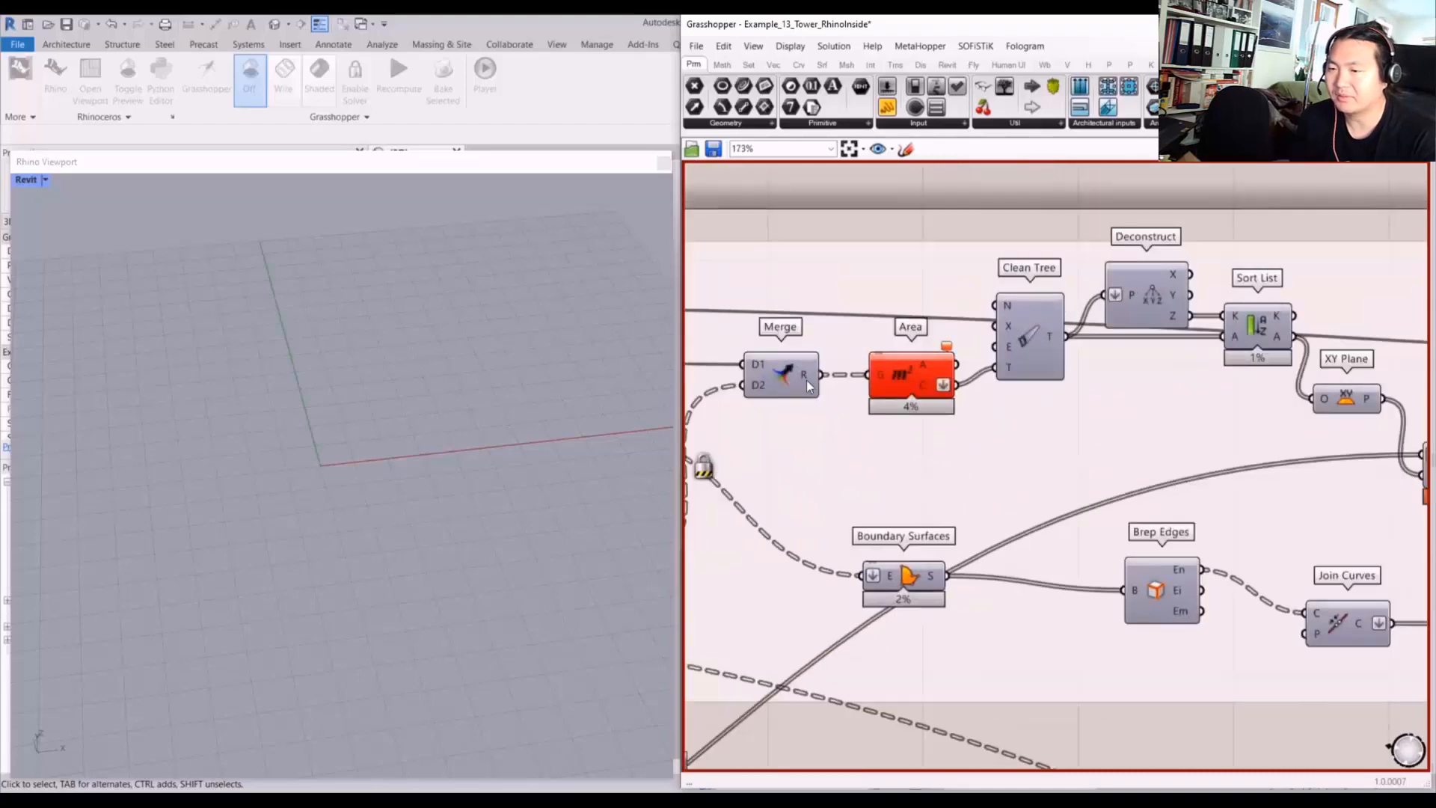
{"action": "scroll", "coordinate": [1200, 410], "scroll_direction": "down", "scroll_amount": 10}
{"action": "scroll", "coordinate": [914, 374], "scroll_direction": "up", "scroll_amount": 9}
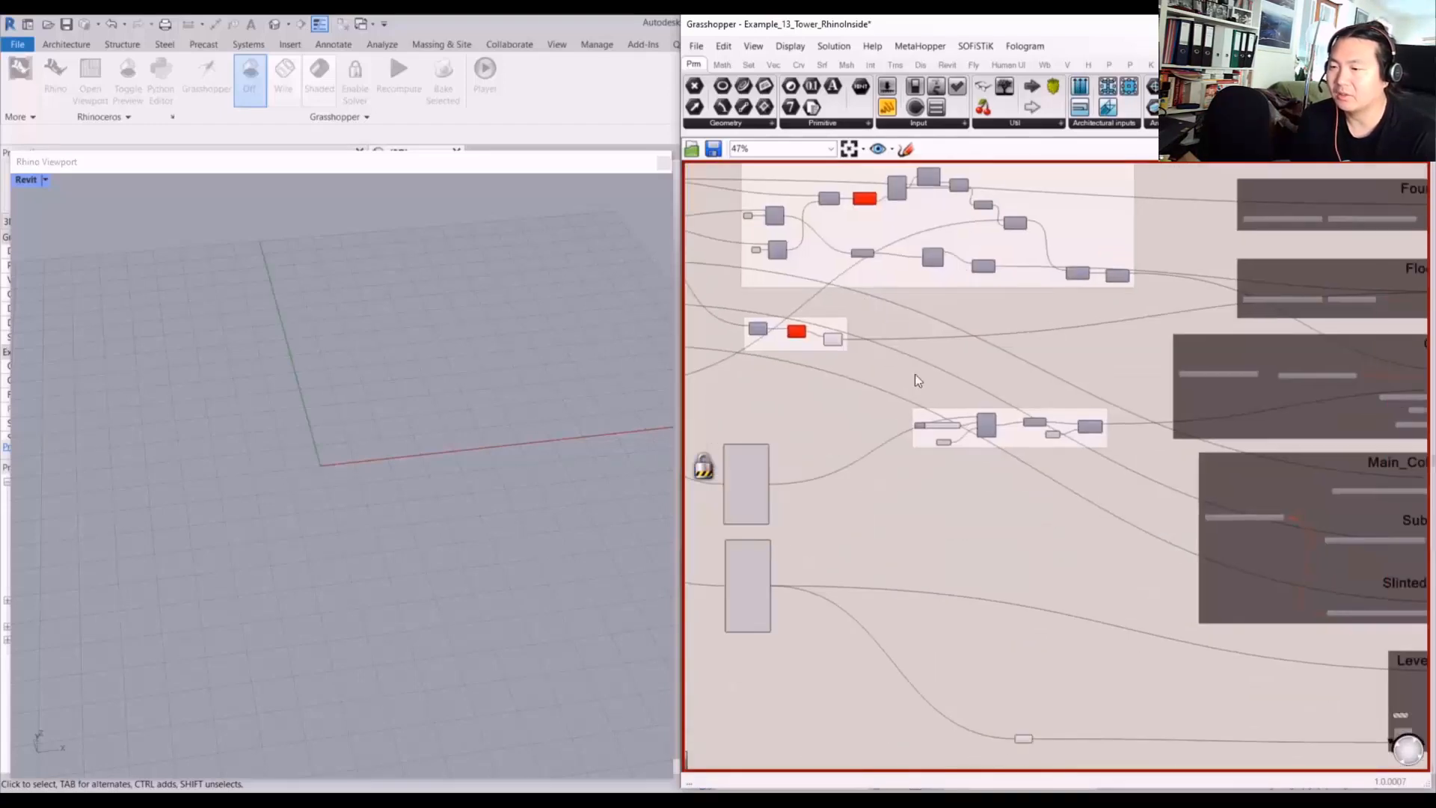
{"action": "scroll", "coordinate": [908, 331], "scroll_direction": "down", "scroll_amount": 10}
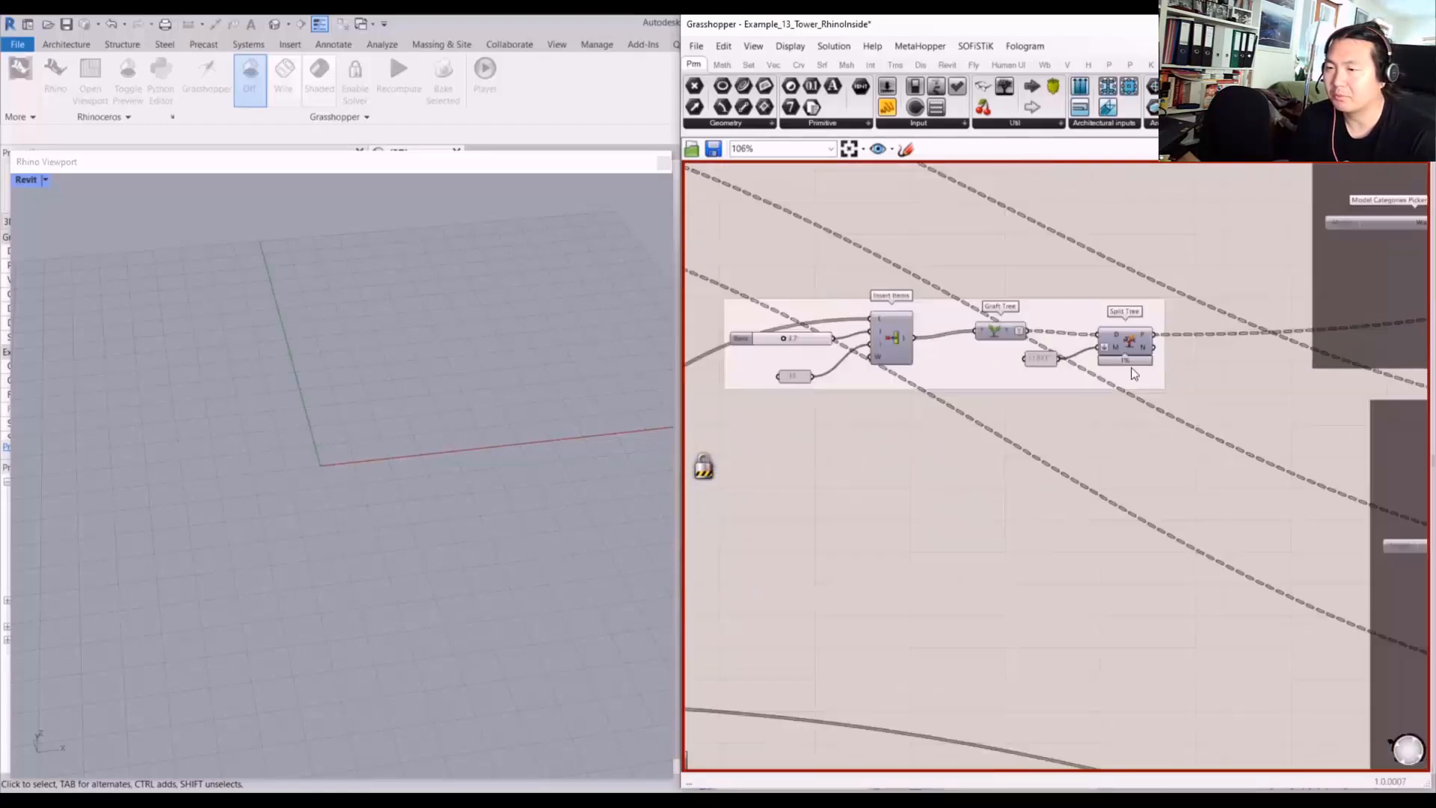
{"action": "scroll", "coordinate": [1044, 454], "scroll_direction": "up", "scroll_amount": 4}
{"action": "scroll", "coordinate": [1046, 454], "scroll_direction": "up", "scroll_amount": 5}
{"action": "left_click_drag", "start_coordinate": [1171, 626], "coordinate": [840, 324]}
{"action": "middle_click", "coordinate": [1208, 303]}
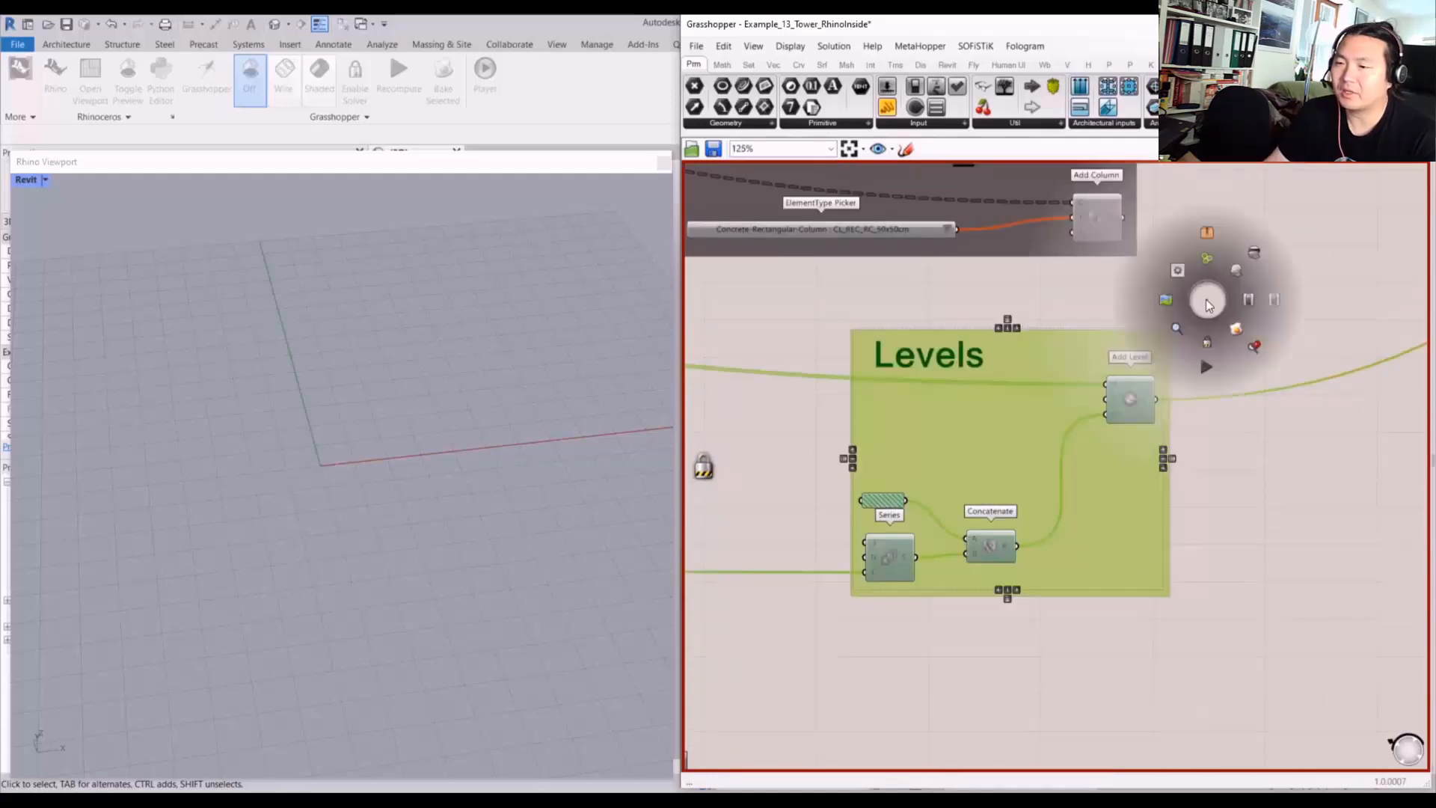
{"action": "left_click", "coordinate": [1243, 300]}
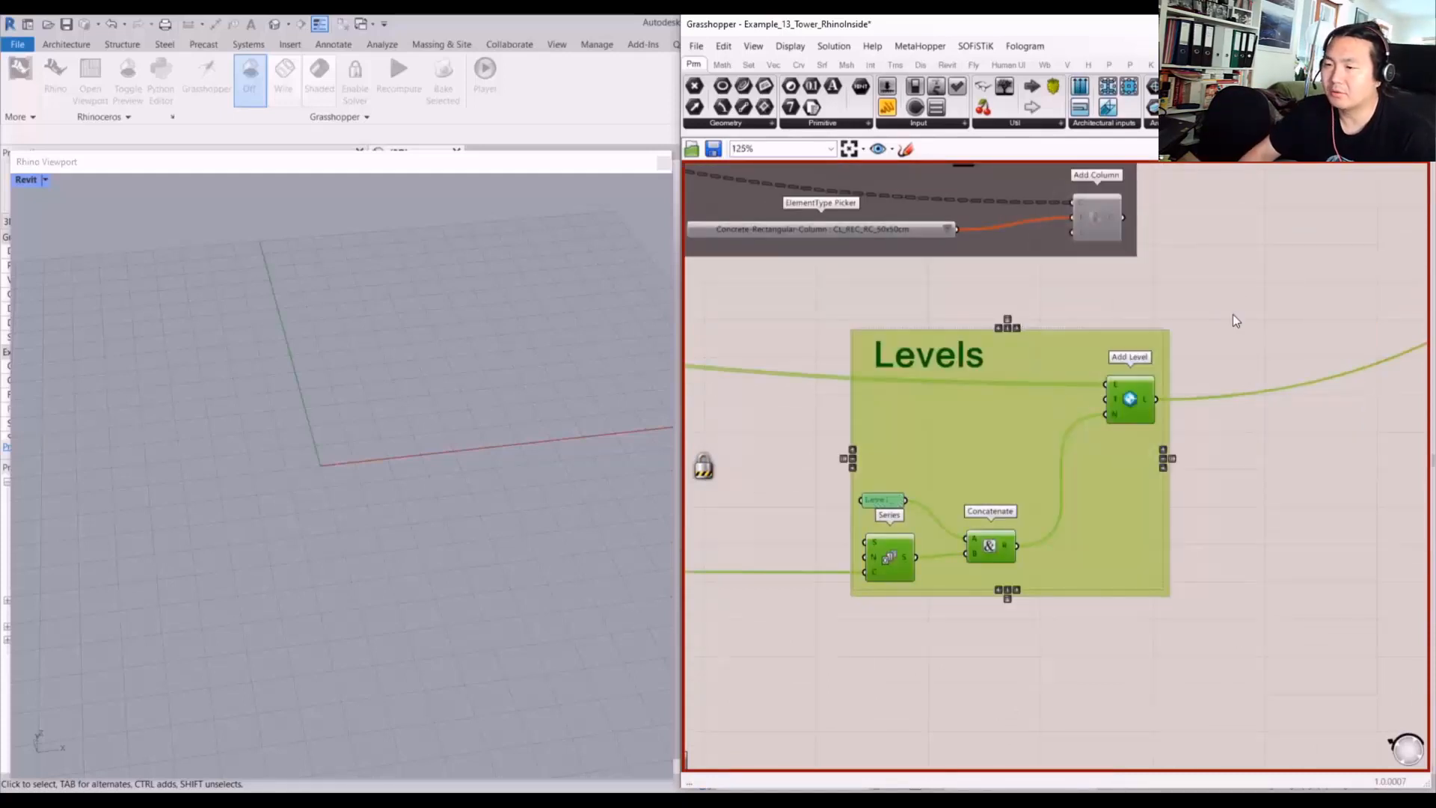
- Shorten the Rhino viewport from its upper edge to uncover the Revit 3D view, and bring Grasshopper back beside it
{"action": "left_click_drag", "start_coordinate": [610, 163], "coordinate": [610, 548]}
{"action": "left_click", "coordinate": [510, 360]}
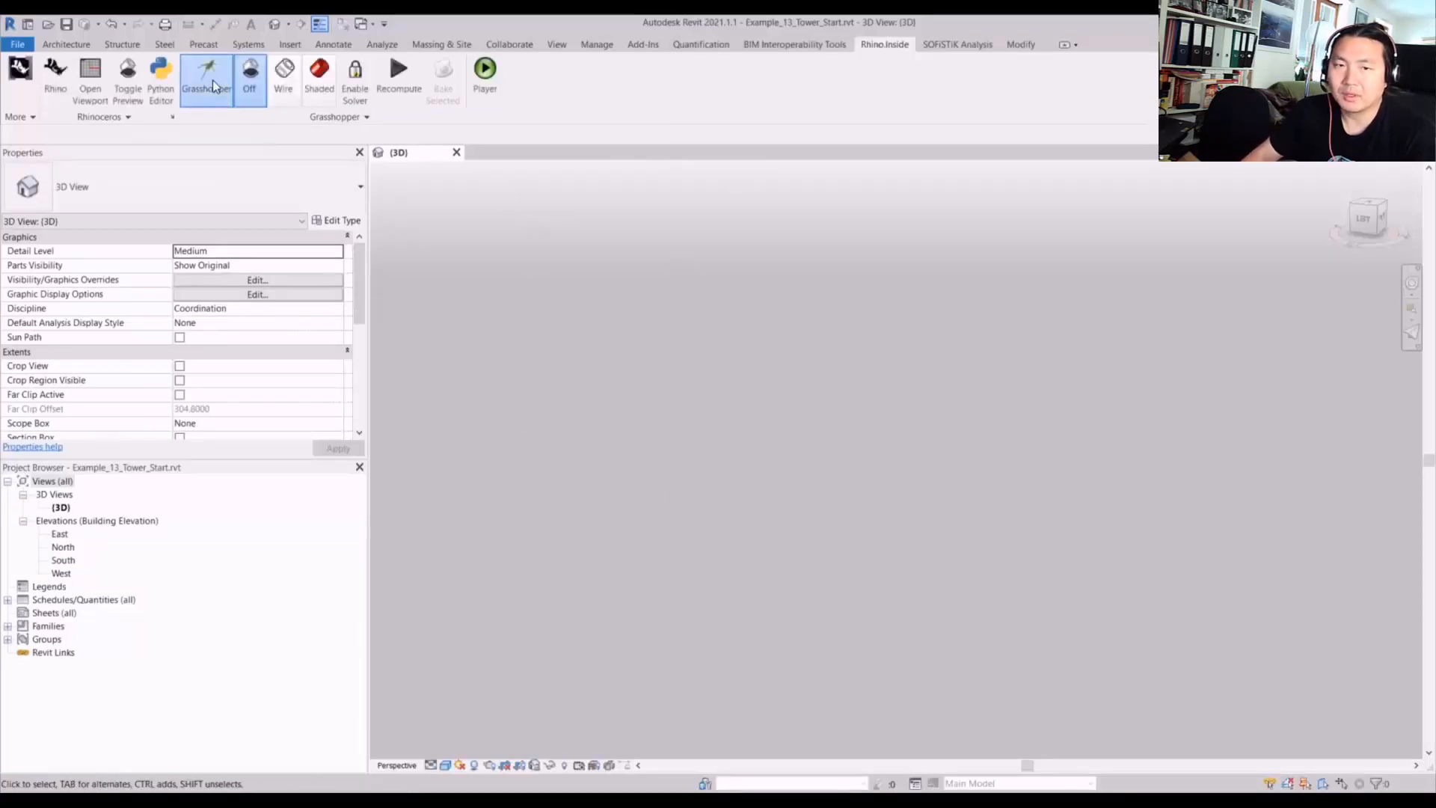
{"action": "left_click", "coordinate": [210, 75]}
- Deselect the Levels group and recompute the definition to generate the tower levels in Revit
{"action": "left_click", "coordinate": [1137, 643]}
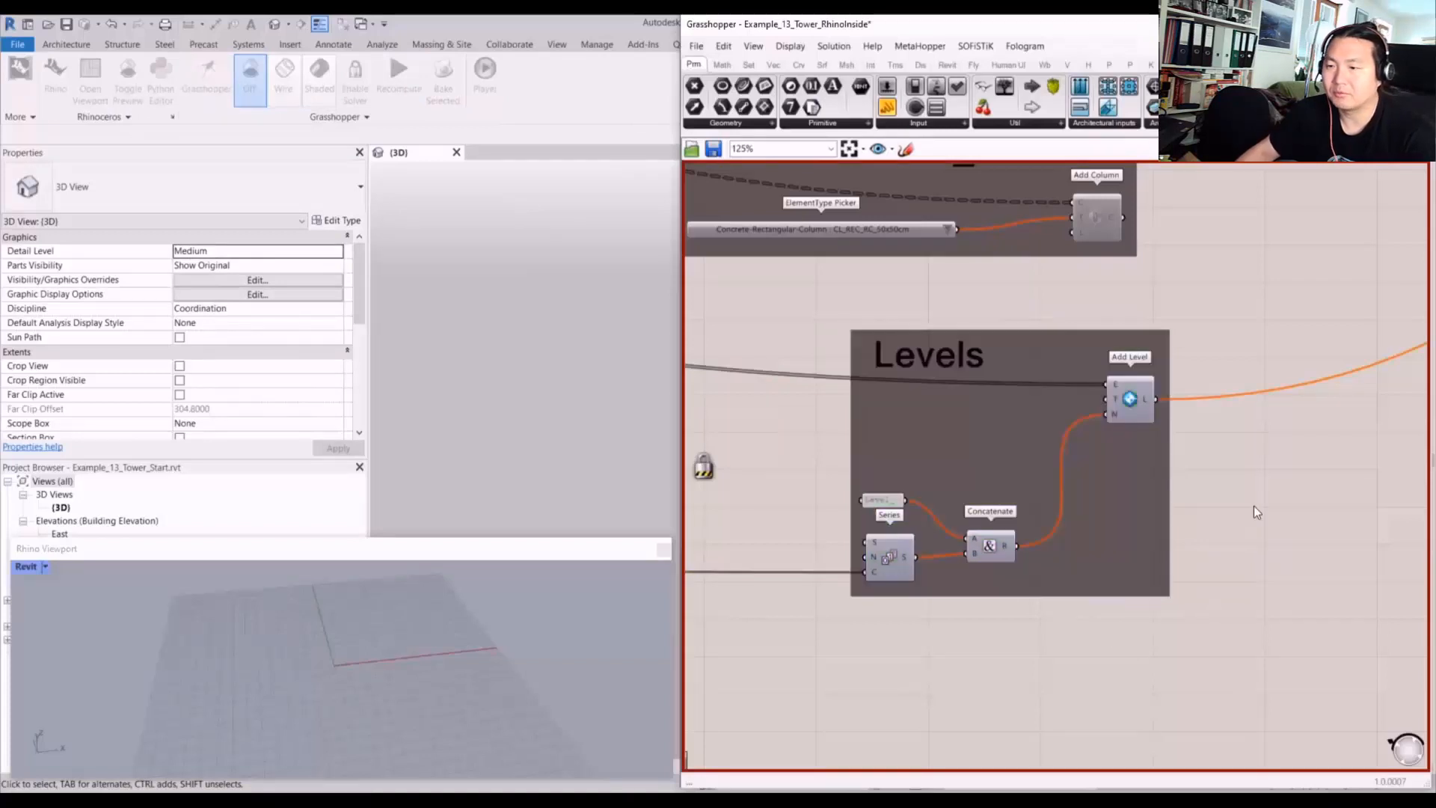
{"action": "middle_click", "coordinate": [1253, 505]}
{"action": "left_click", "coordinate": [1255, 572]}
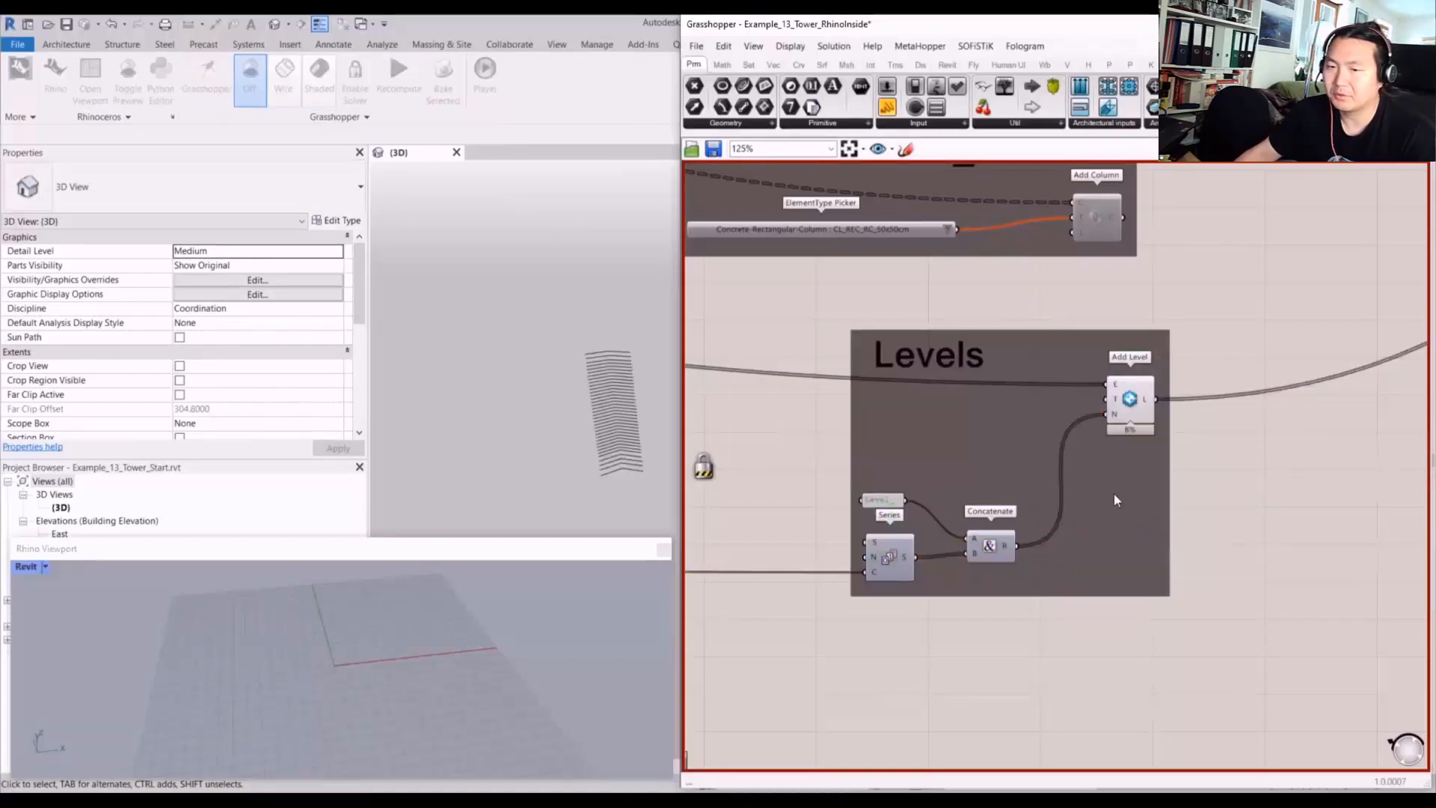
- Switch to the Revit 3D view and inspect the generated levels from several angles, selecting individual ones to check their names and elevations
{"action": "left_click", "coordinate": [586, 417]}
{"action": "scroll", "coordinate": [604, 404], "scroll_direction": "up", "scroll_amount": 5}
{"action": "middle_click_drag", "start_coordinate": [627, 518], "coordinate": [613, 619], "text": "shift"}
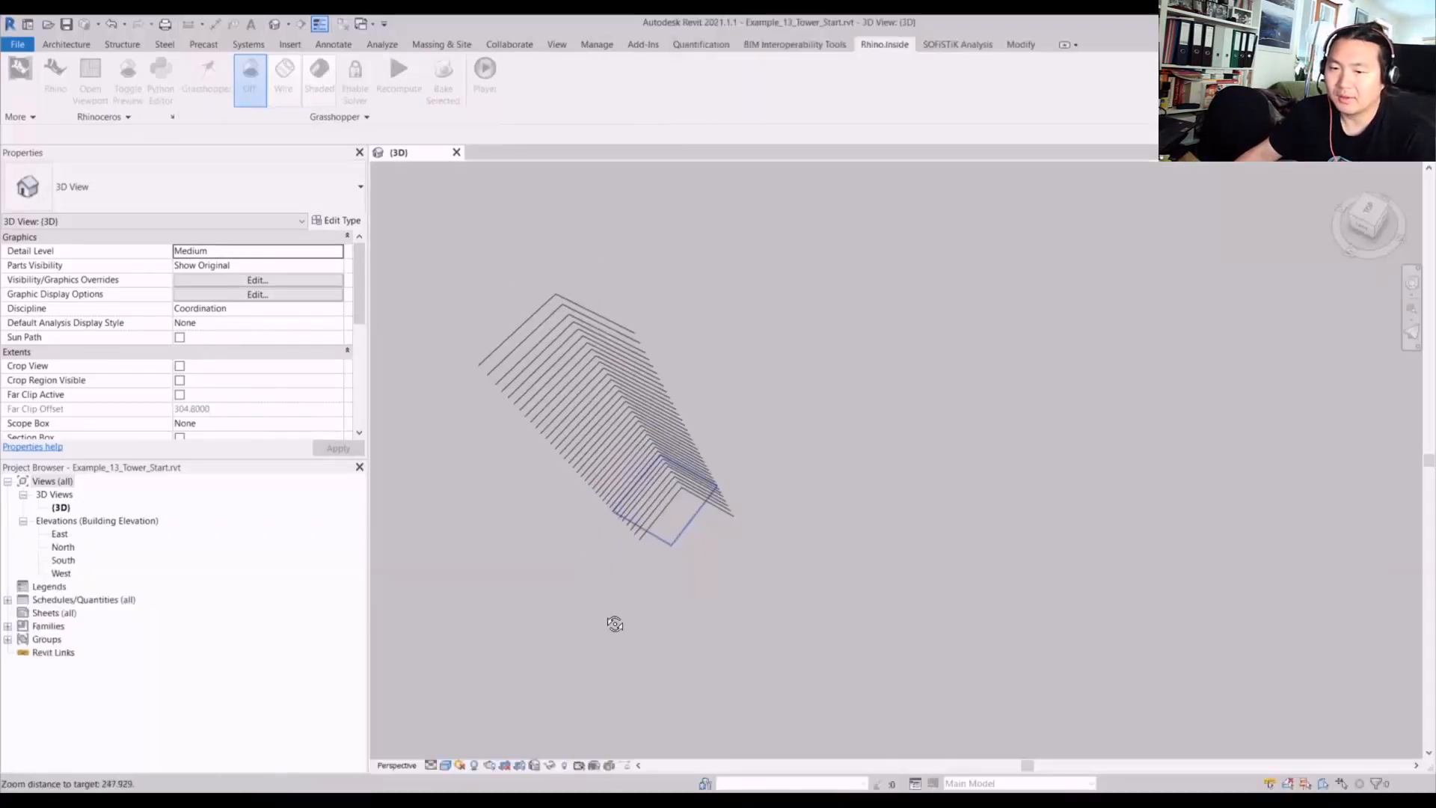
{"action": "scroll", "coordinate": [634, 539], "scroll_direction": "up", "scroll_amount": 5}
{"action": "left_click", "coordinate": [676, 512]}
{"action": "middle_click_drag", "start_coordinate": [674, 510], "coordinate": [689, 644], "text": "shift"}
{"action": "scroll", "coordinate": [725, 606], "scroll_direction": "up", "scroll_amount": 3}
{"action": "scroll", "coordinate": [726, 598], "scroll_direction": "up", "scroll_amount": 4}
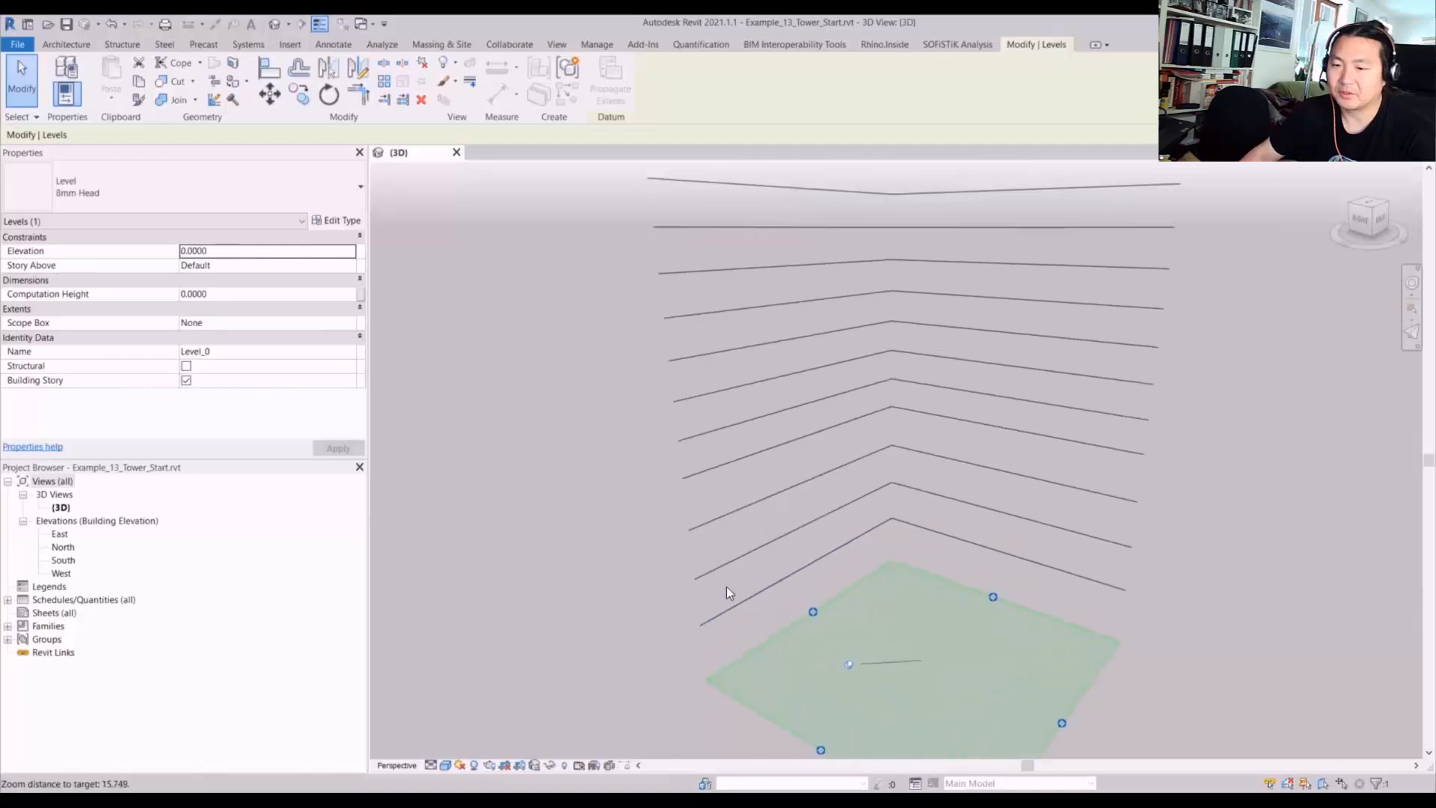
{"action": "scroll", "coordinate": [690, 532], "scroll_direction": "down", "scroll_amount": 8}
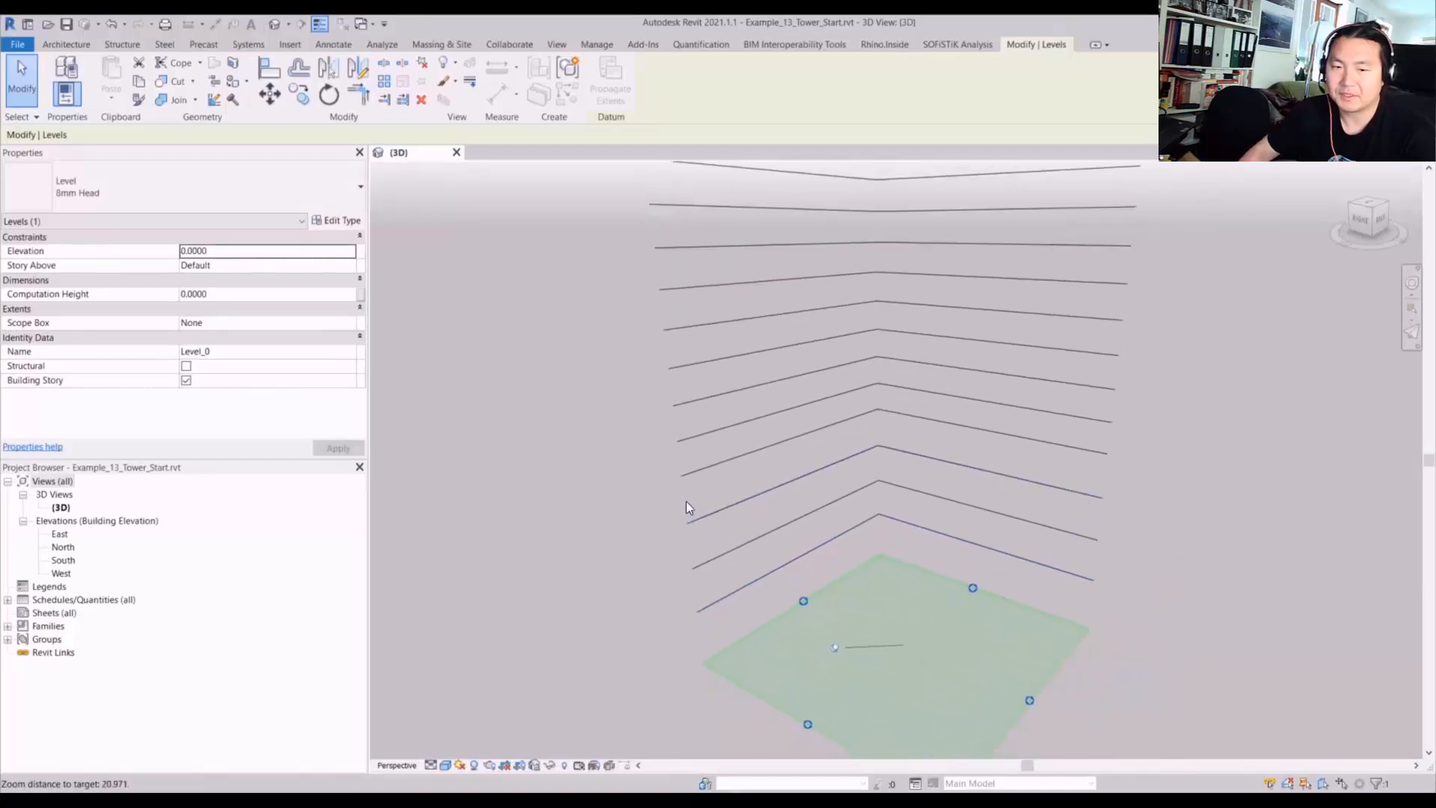
{"action": "scroll", "coordinate": [685, 424], "scroll_direction": "down", "scroll_amount": 2}
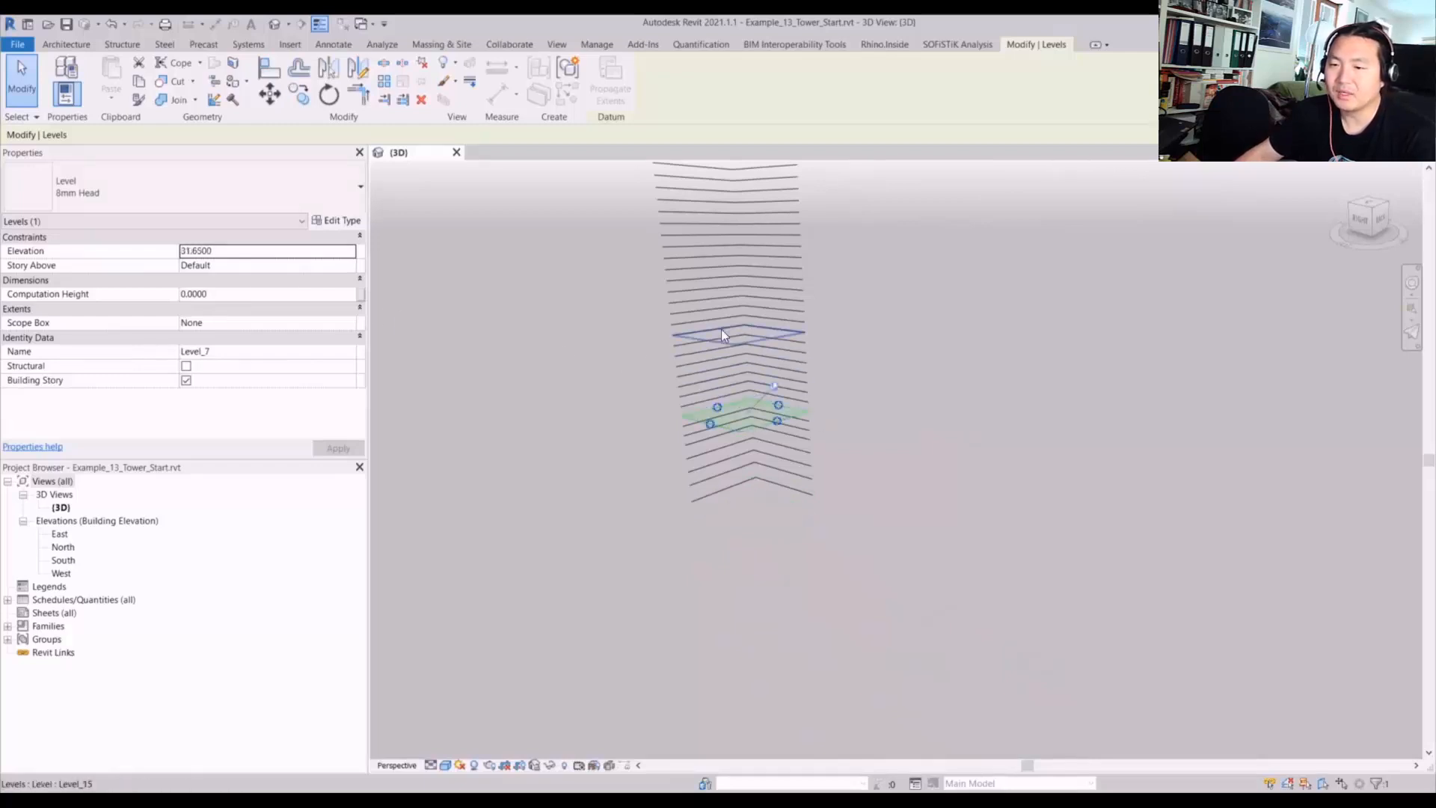
{"action": "left_click_drag", "start_coordinate": [721, 329], "coordinate": [698, 251]}
{"action": "left_click", "coordinate": [551, 369]}
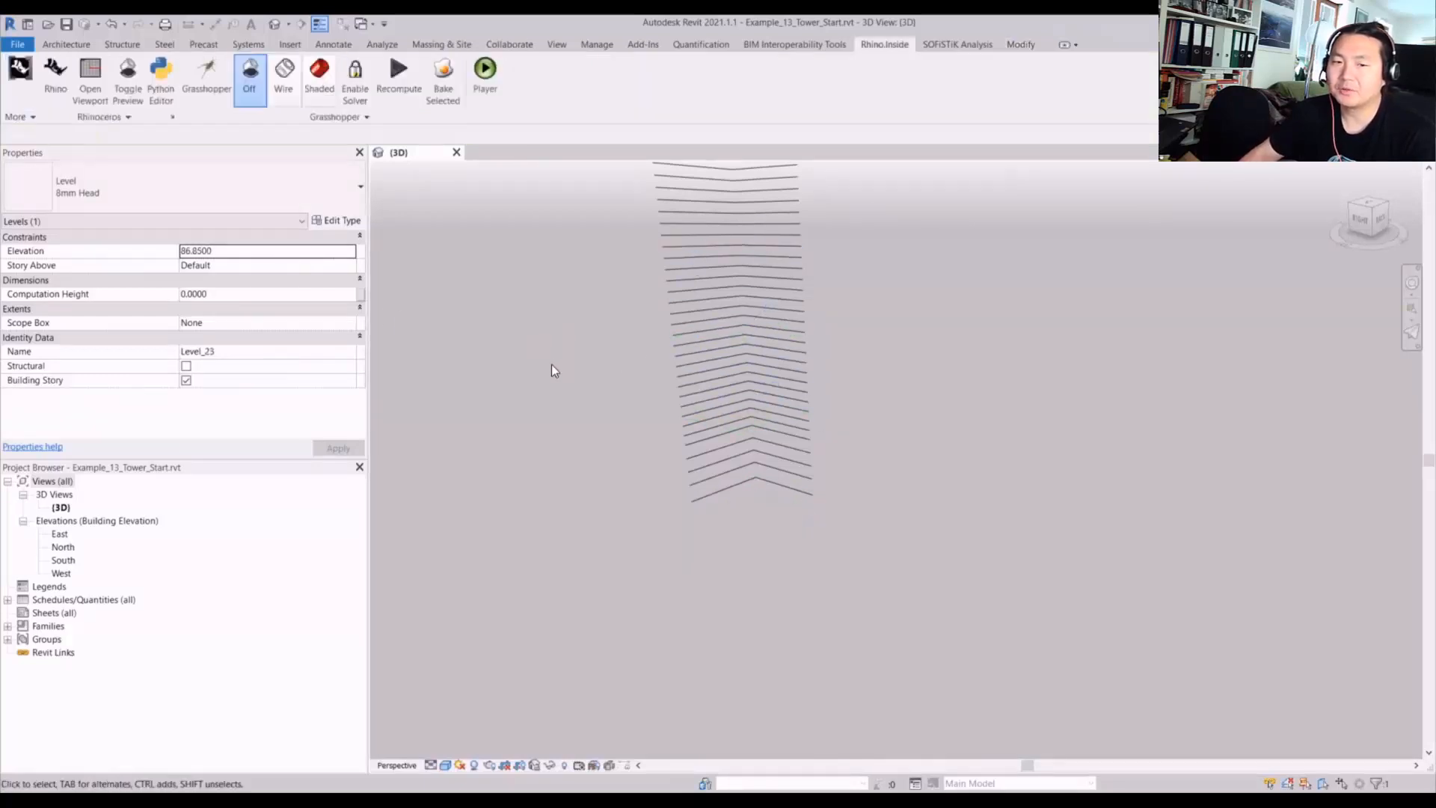
{"action": "middle_click_drag", "start_coordinate": [551, 368], "coordinate": [614, 368]}
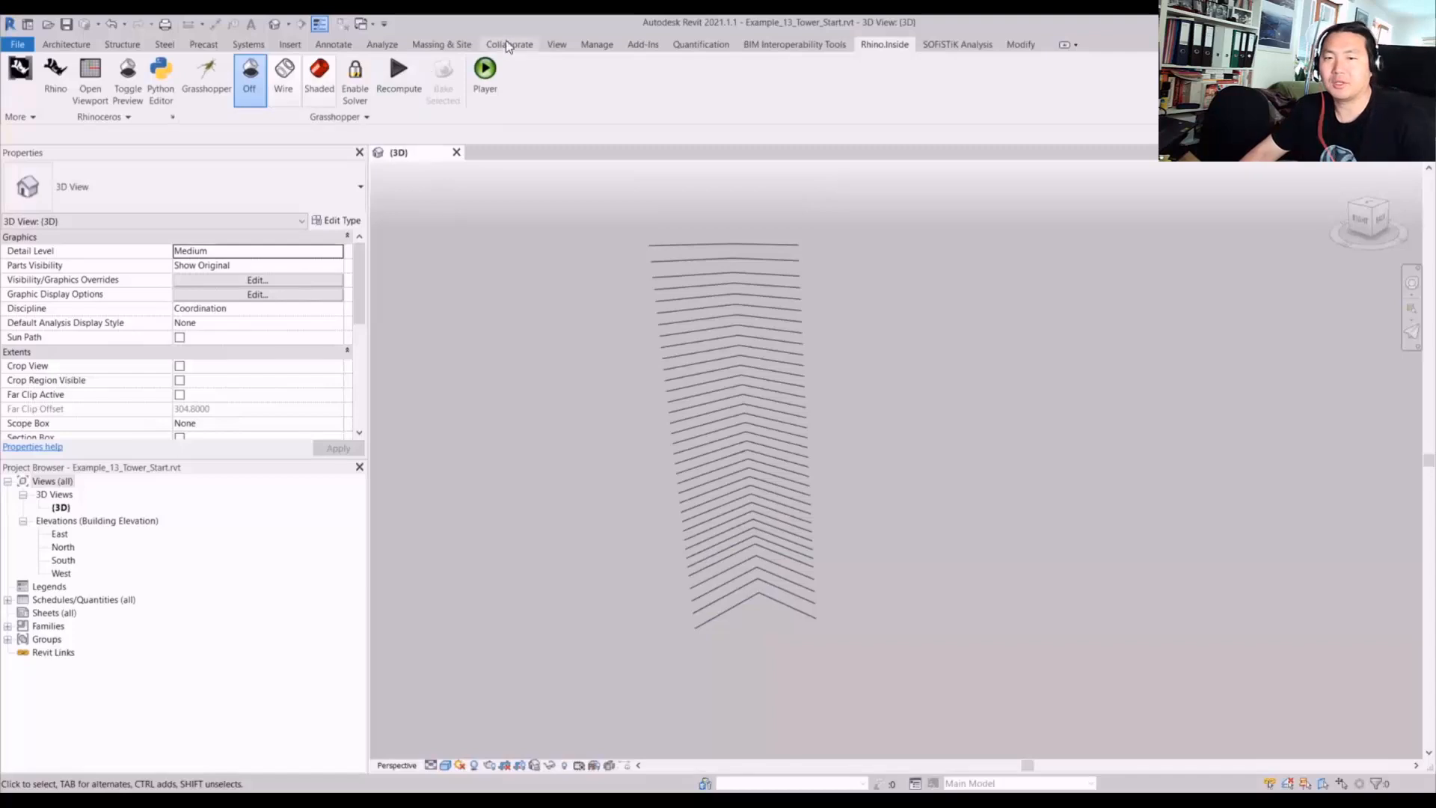
- Create new floor plan views for Level_7 through Level_10
{"action": "left_click", "coordinate": [556, 44]}
{"action": "left_click", "coordinate": [583, 96]}
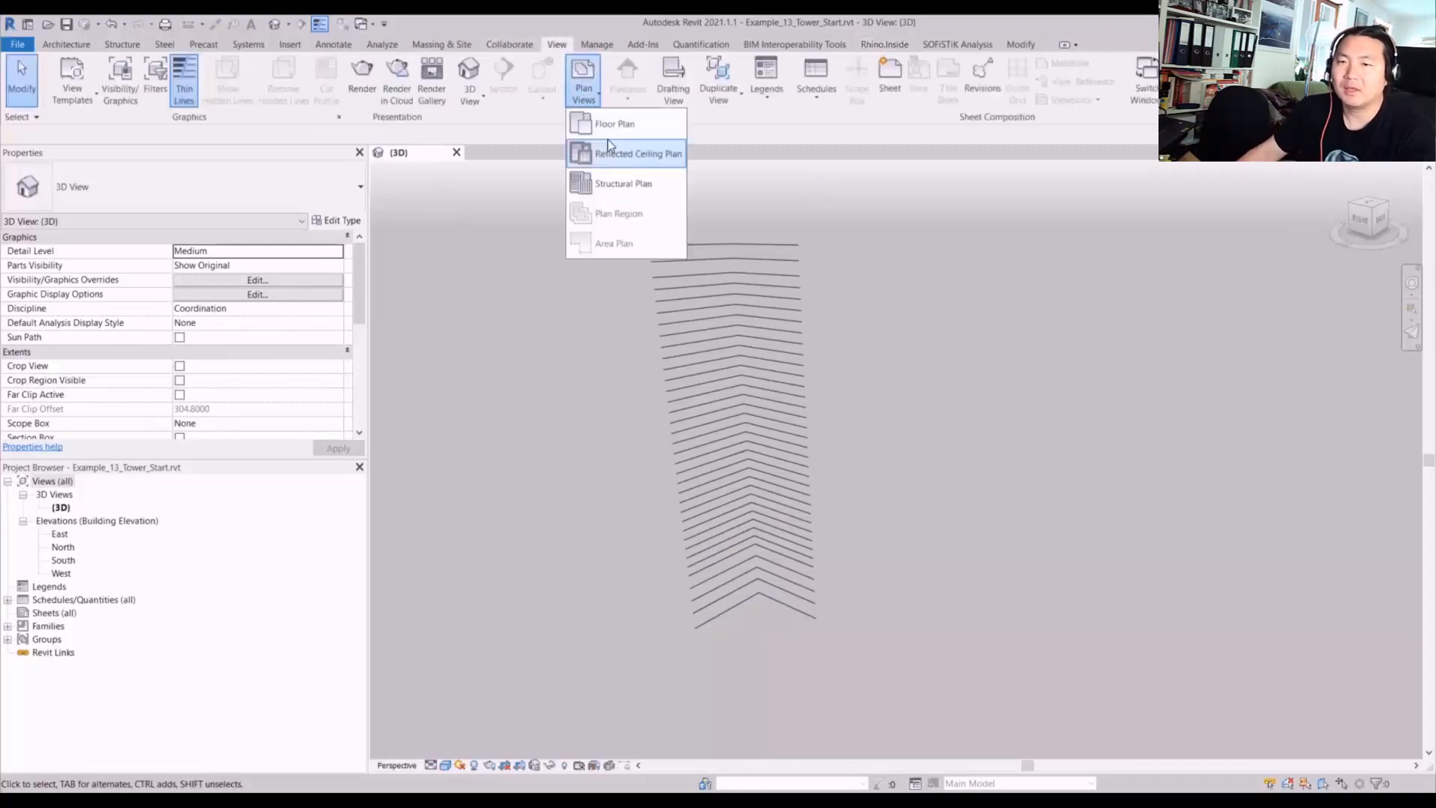
{"action": "left_click", "coordinate": [607, 124]}
{"action": "left_click_drag", "start_coordinate": [687, 456], "coordinate": [692, 489]}
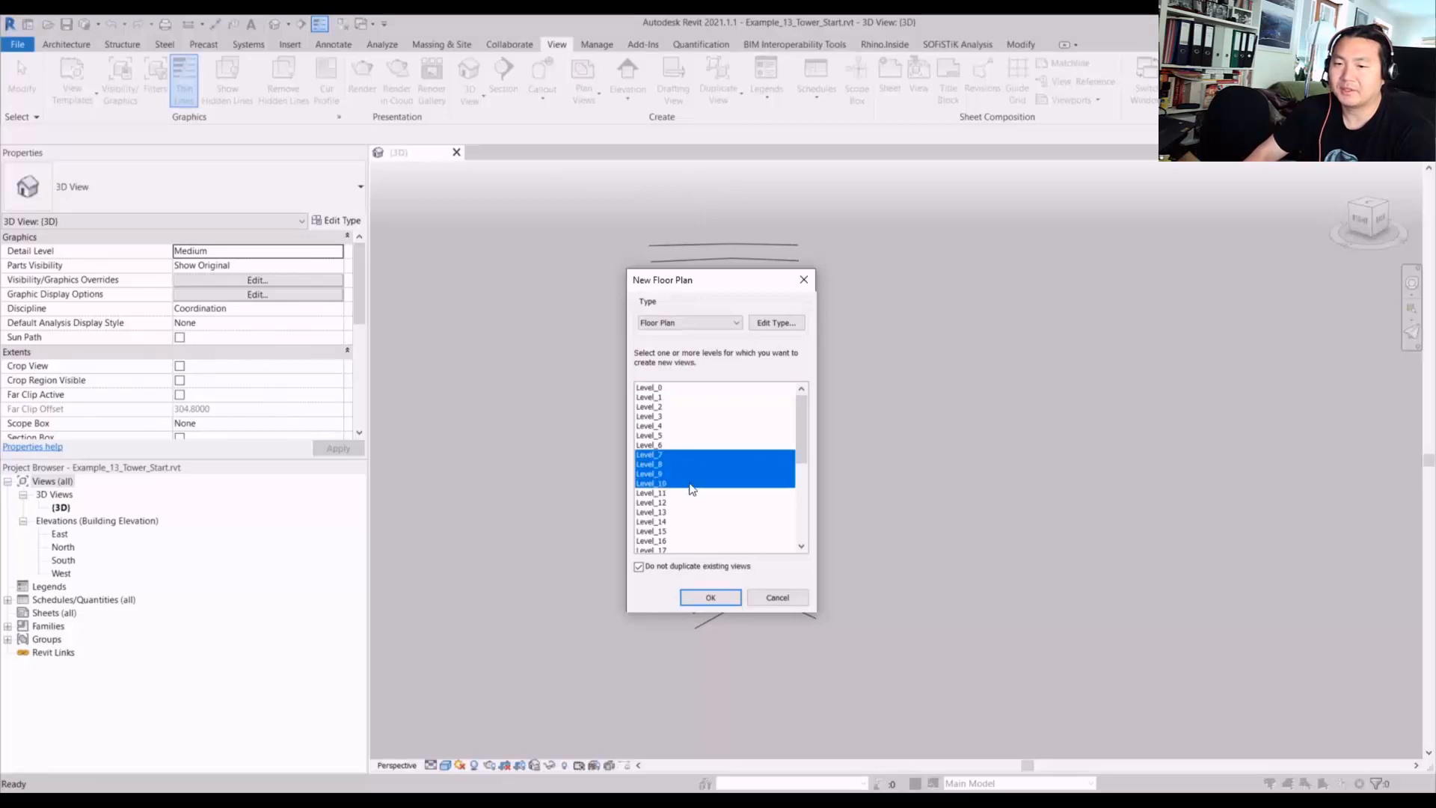
{"action": "left_click", "coordinate": [709, 596]}
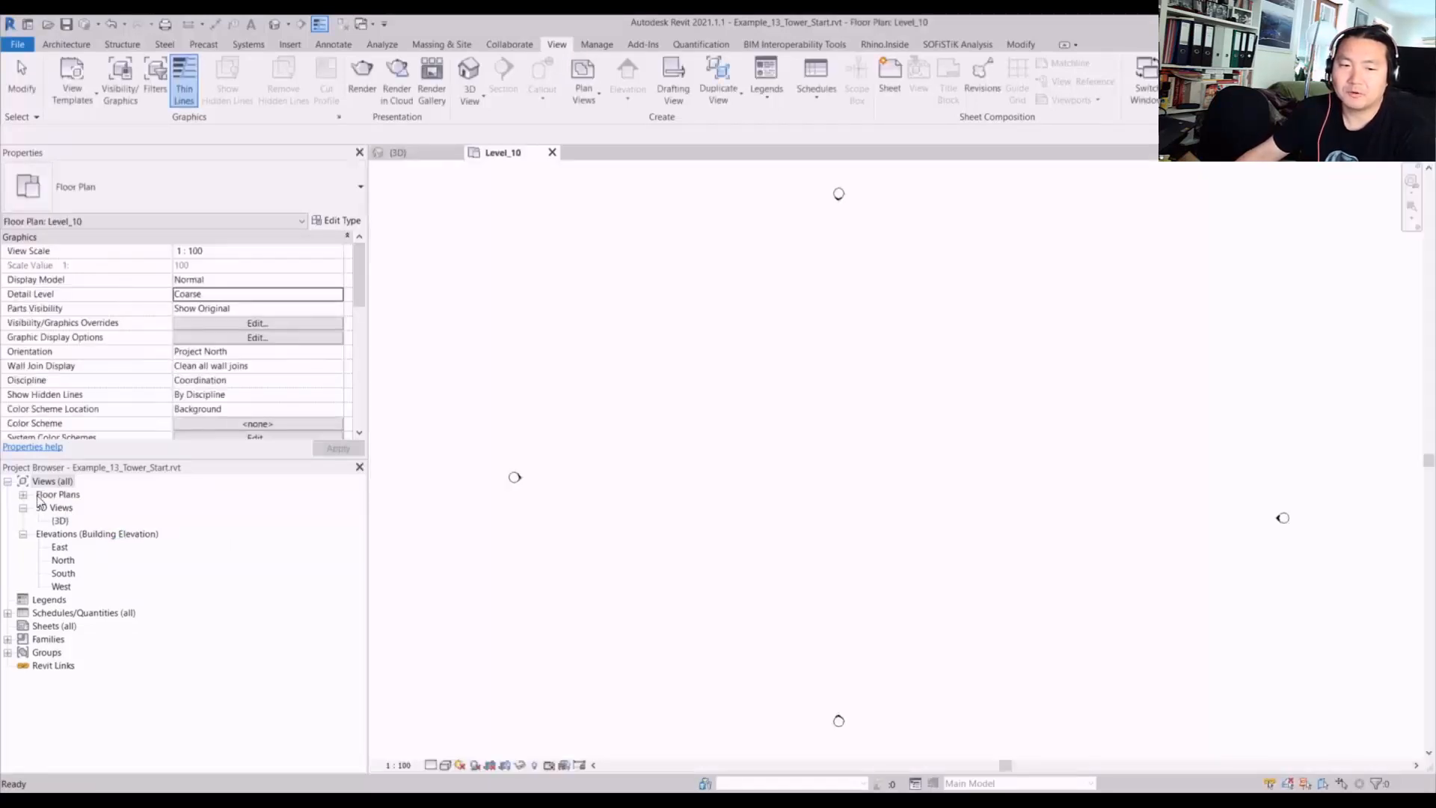
- Expand the floor plans in the project's view list and open the Level_7 plan
{"action": "left_click", "coordinate": [44, 495]}
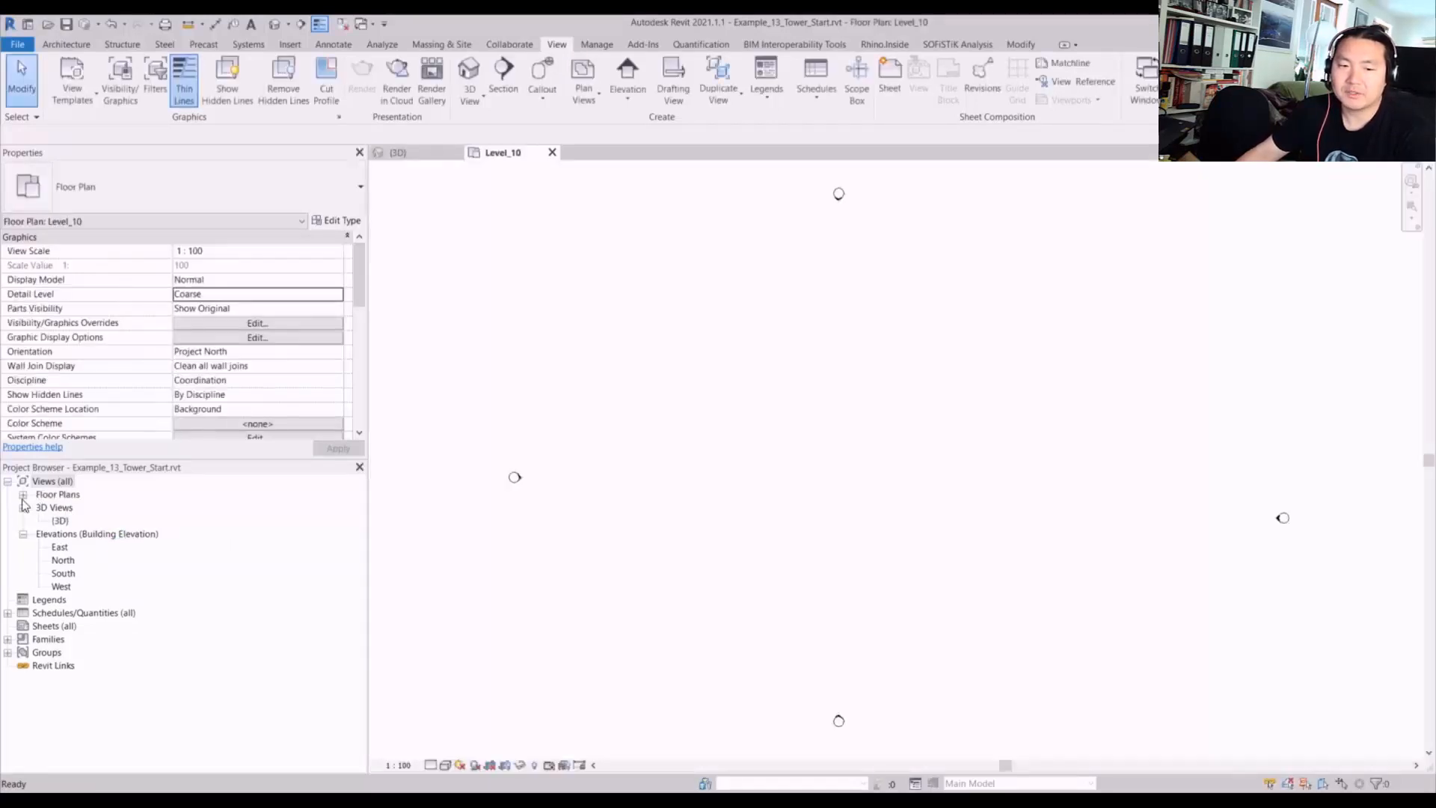
{"action": "left_click", "coordinate": [23, 495]}
{"action": "left_click", "coordinate": [61, 508]}
{"action": "double_click", "coordinate": [59, 509]}
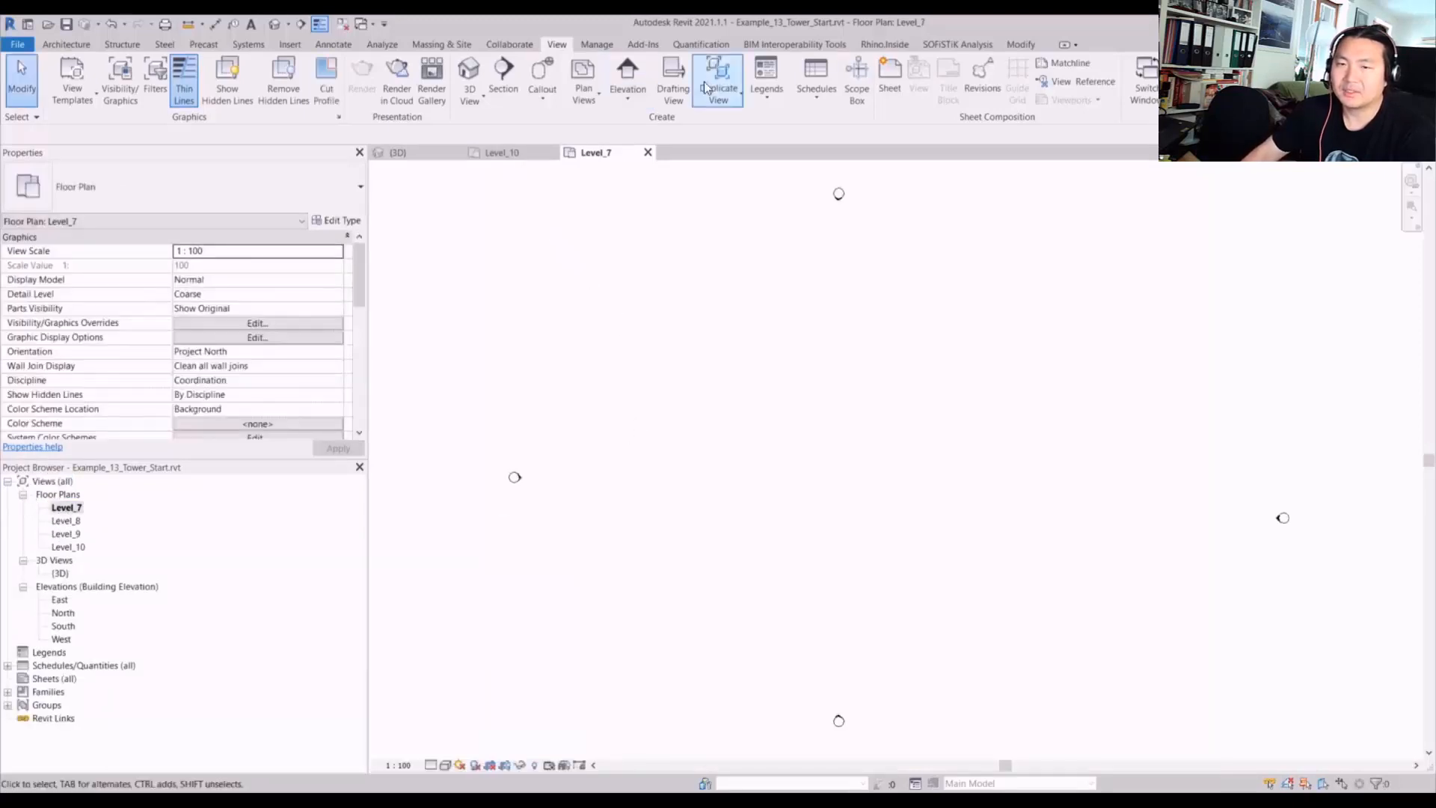
- Return to Grasshopper and examine the remaining disabled groups, from Foundation, Floor_Slabs, Core_Walls and the columns across to Create_Floor_Openings
{"action": "left_click", "coordinate": [907, 45]}
{"action": "left_click", "coordinate": [217, 74]}
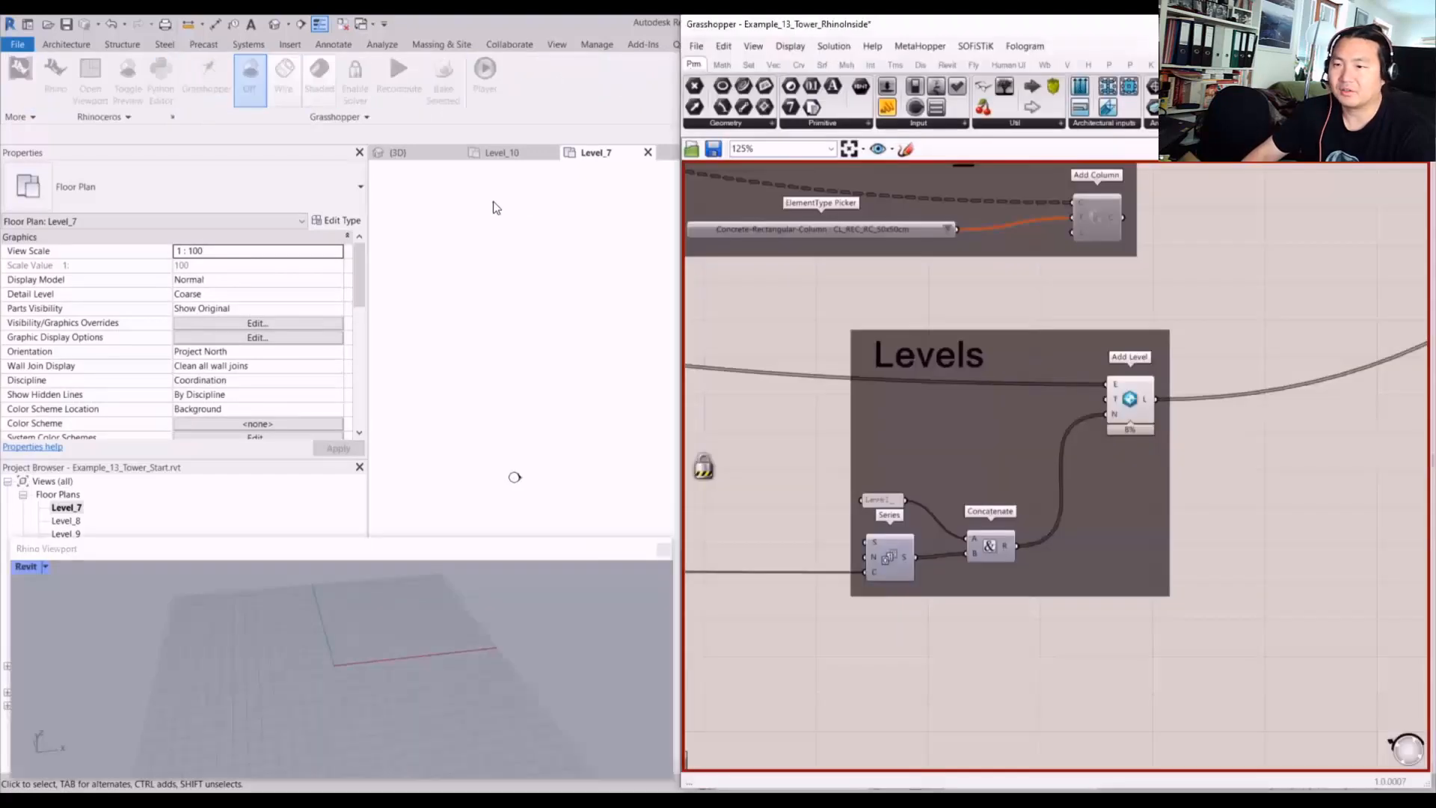
{"action": "scroll", "coordinate": [1190, 627], "scroll_direction": "down", "scroll_amount": 10}
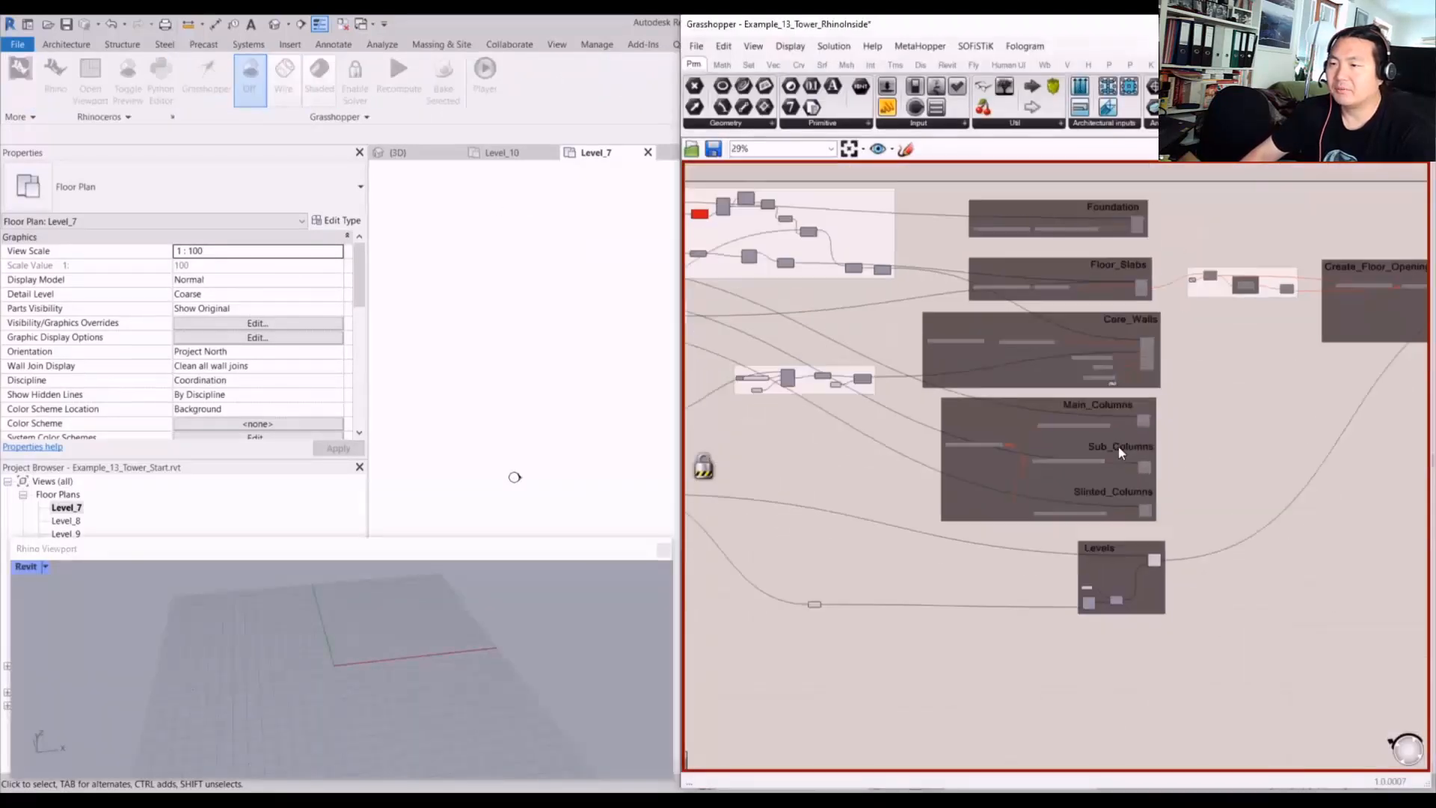
{"action": "scroll", "coordinate": [854, 356], "scroll_direction": "up", "scroll_amount": 10}
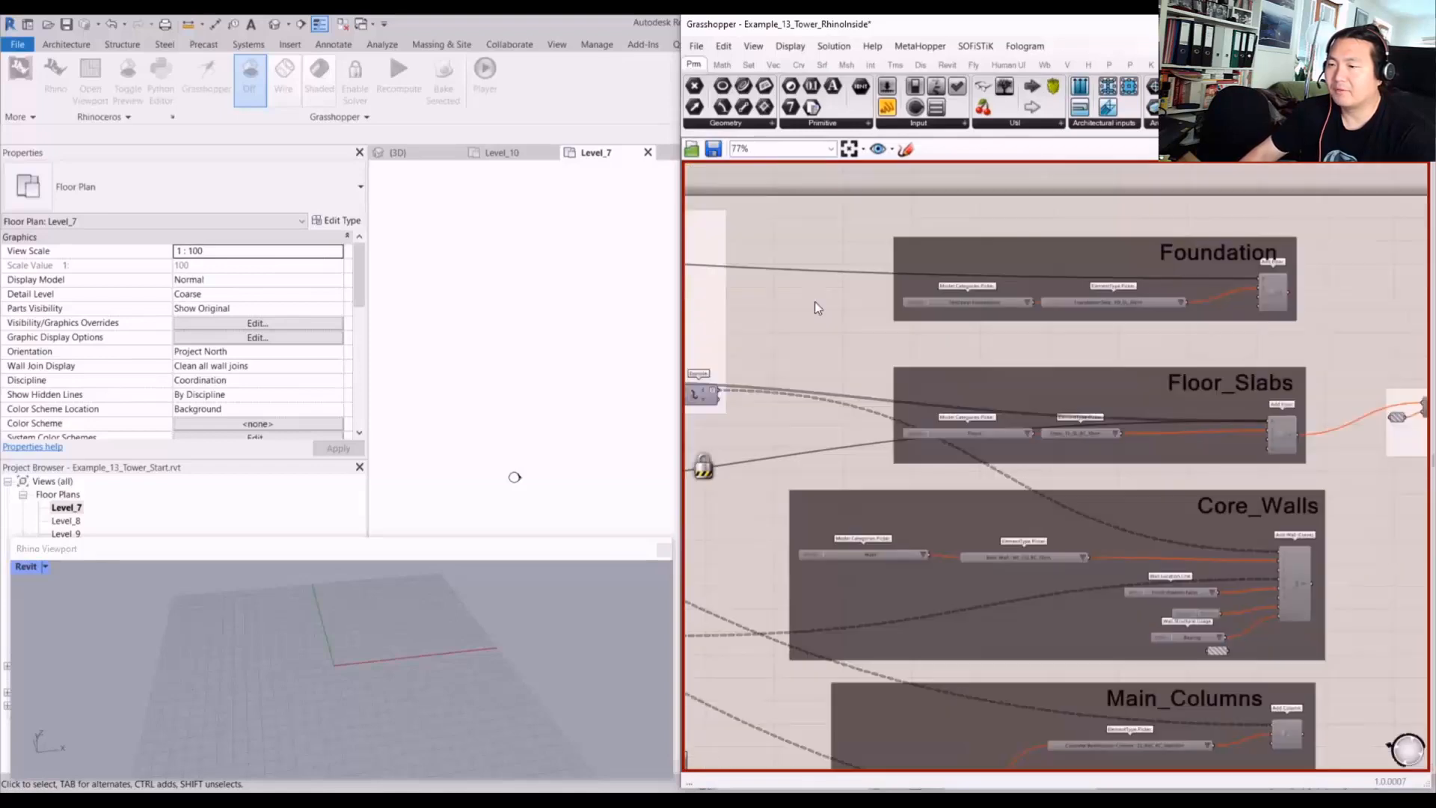
{"action": "right_click_drag", "start_coordinate": [1341, 512], "coordinate": [1240, 359]}
{"action": "scroll", "coordinate": [1291, 742], "scroll_direction": "down", "scroll_amount": 1}
{"action": "right_click_drag", "start_coordinate": [1291, 742], "coordinate": [1129, 483]}
{"action": "scroll", "coordinate": [1247, 321], "scroll_direction": "down", "scroll_amount": 3}
{"action": "right_click_drag", "start_coordinate": [1247, 321], "coordinate": [1105, 614]}
{"action": "scroll", "coordinate": [1233, 458], "scroll_direction": "up", "scroll_amount": 4}
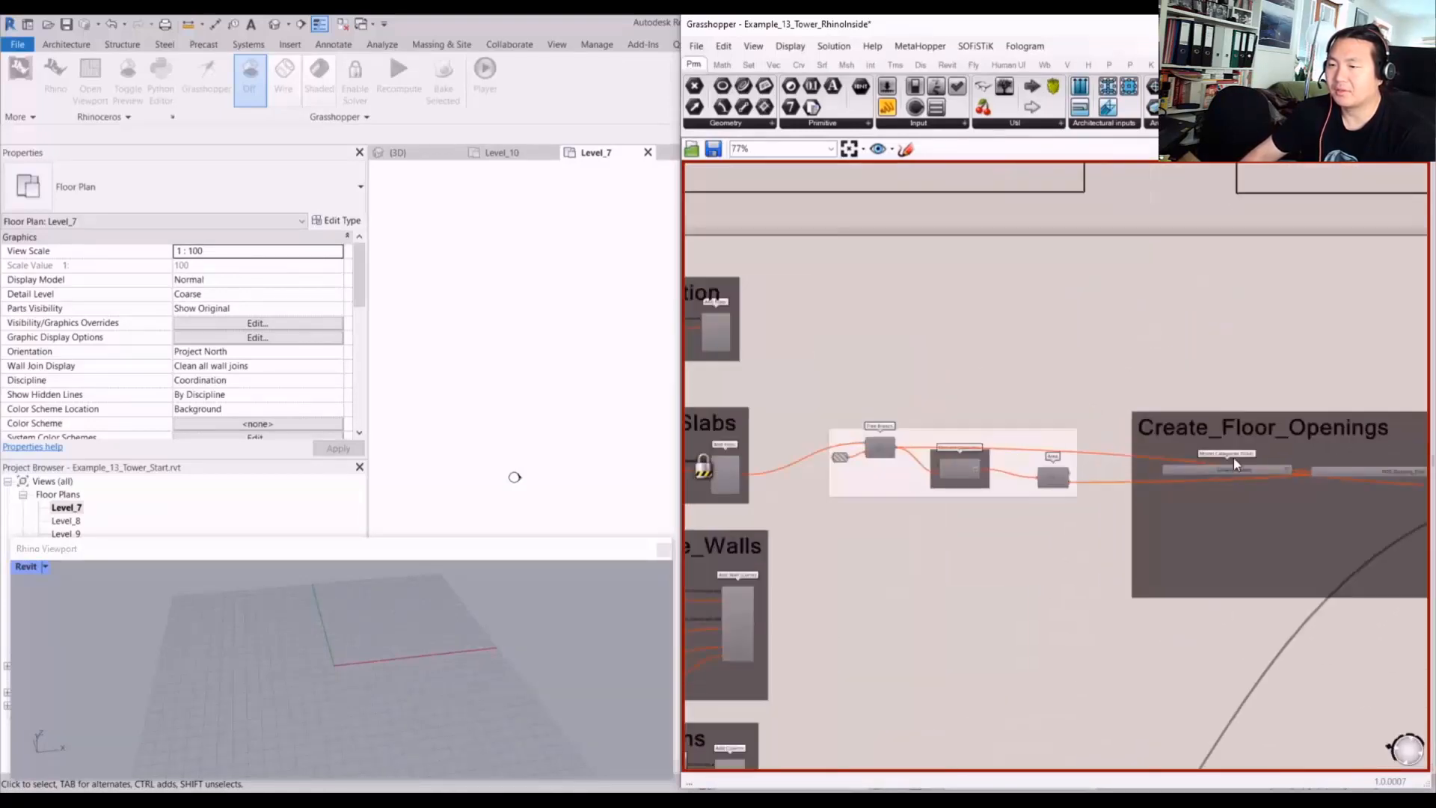
- Enable the Foundation group in the Grasshopper definition and recompute it to generate the foundation slab in Revit
{"action": "scroll", "coordinate": [1232, 458], "scroll_direction": "down", "scroll_amount": 3}
{"action": "scroll", "coordinate": [1196, 344], "scroll_direction": "down", "scroll_amount": 3}
{"action": "scroll", "coordinate": [1119, 375], "scroll_direction": "up", "scroll_amount": 6}
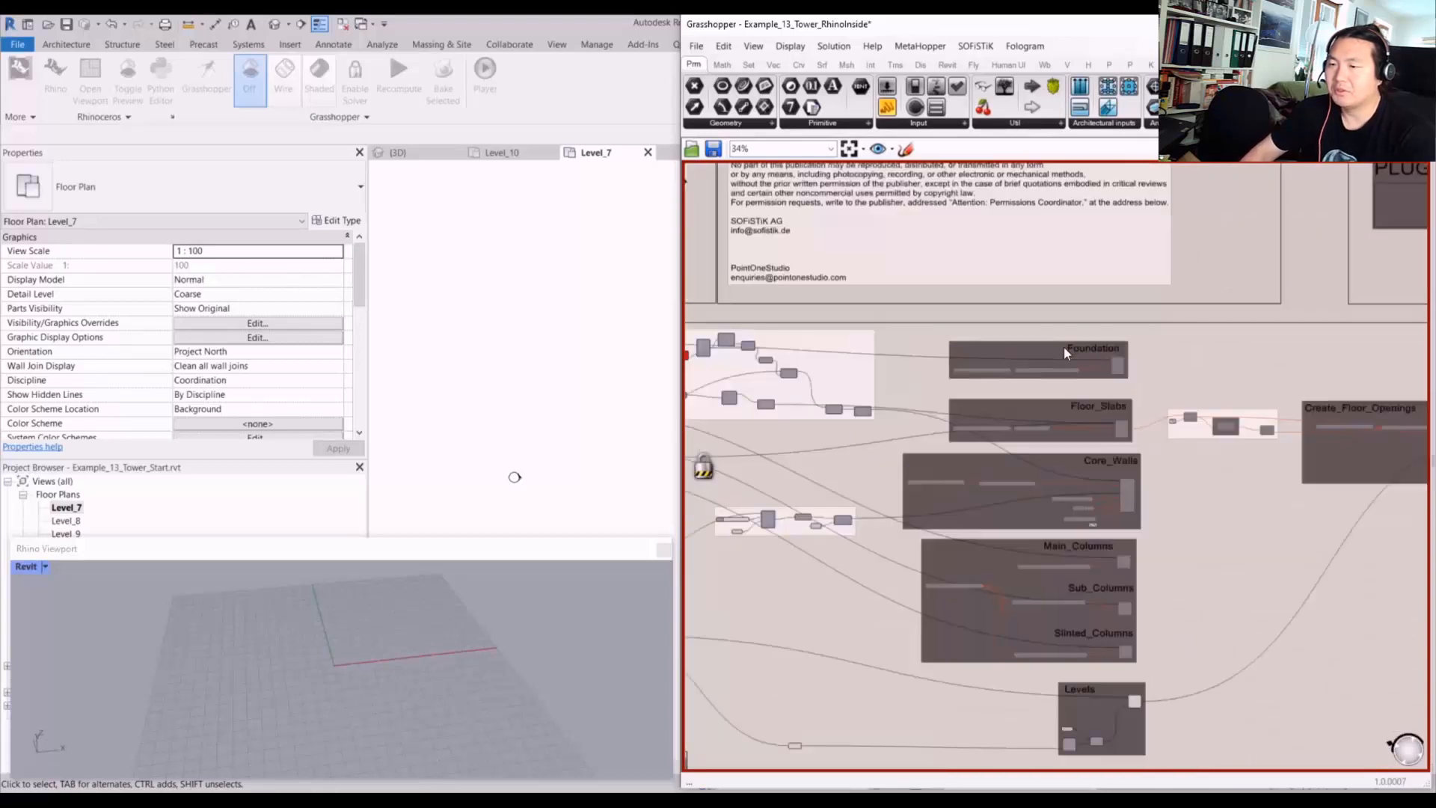
{"action": "scroll", "coordinate": [1110, 370], "scroll_direction": "down", "scroll_amount": 2}
{"action": "right_click_drag", "start_coordinate": [1260, 452], "coordinate": [1316, 486]}
{"action": "left_click_drag", "start_coordinate": [1315, 478], "coordinate": [849, 349]}
{"action": "middle_click", "coordinate": [1028, 317]}
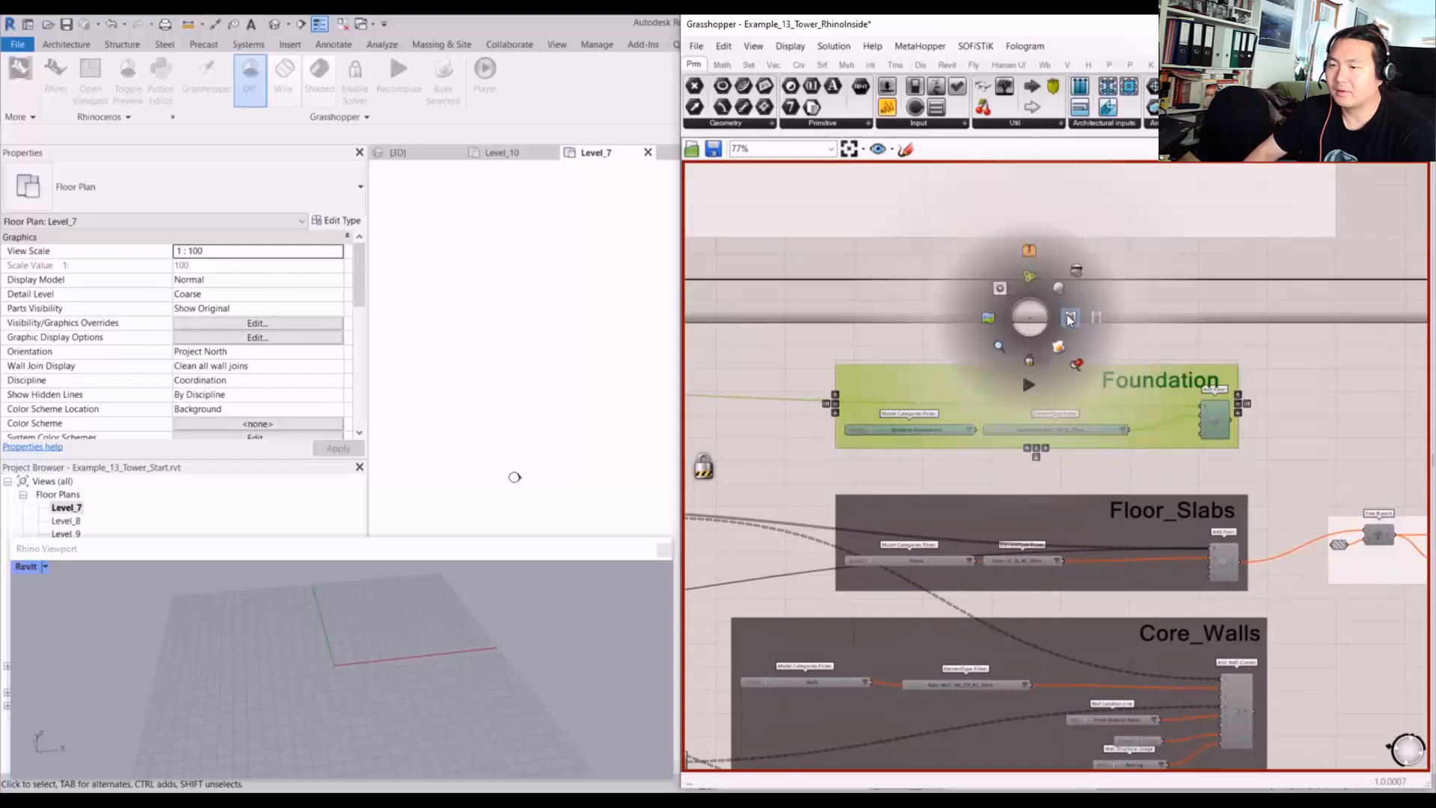
{"action": "left_click", "coordinate": [1067, 315]}
{"action": "scroll", "coordinate": [1181, 397], "scroll_direction": "up", "scroll_amount": 4}
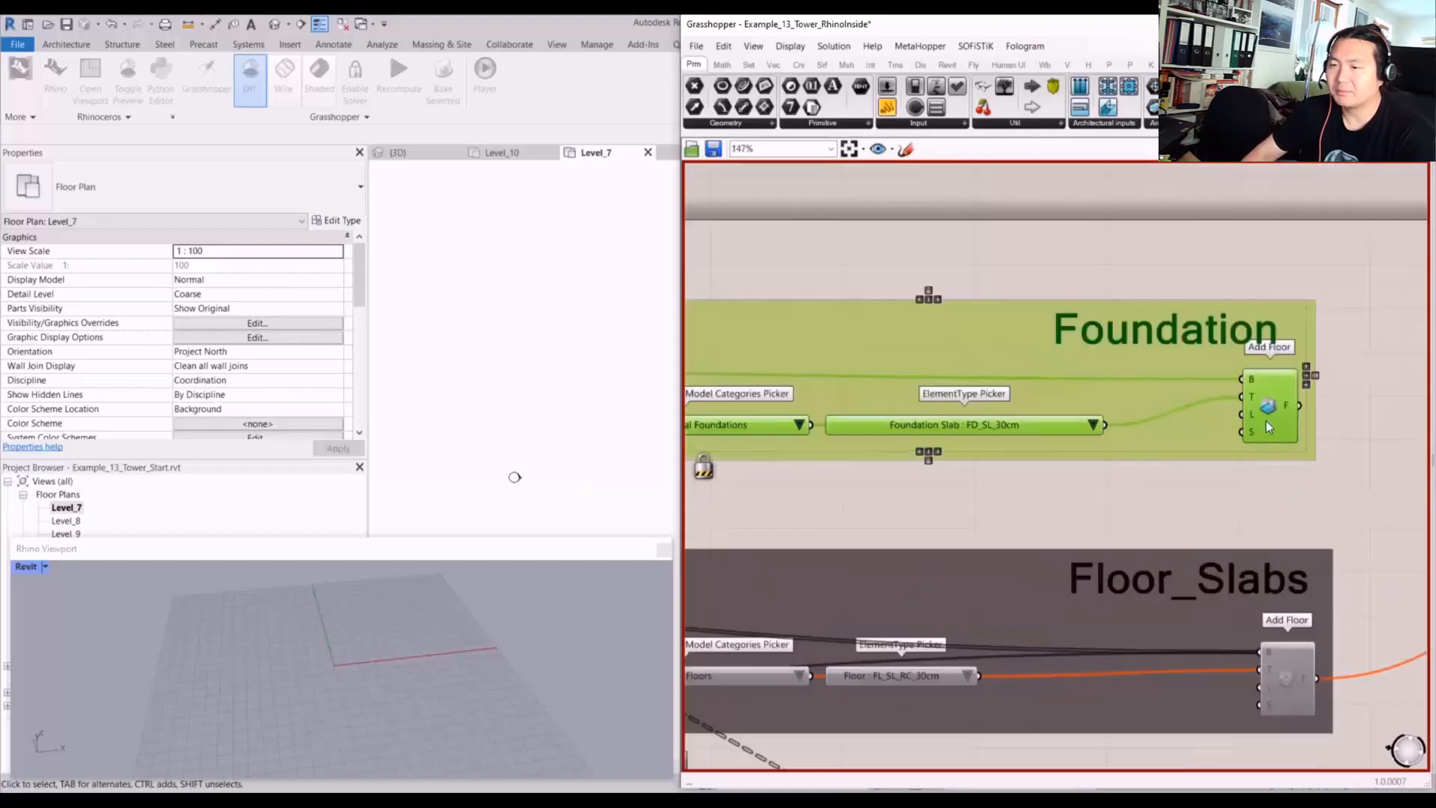
{"action": "middle_click", "coordinate": [1014, 508]}
{"action": "left_click", "coordinate": [1017, 566]}
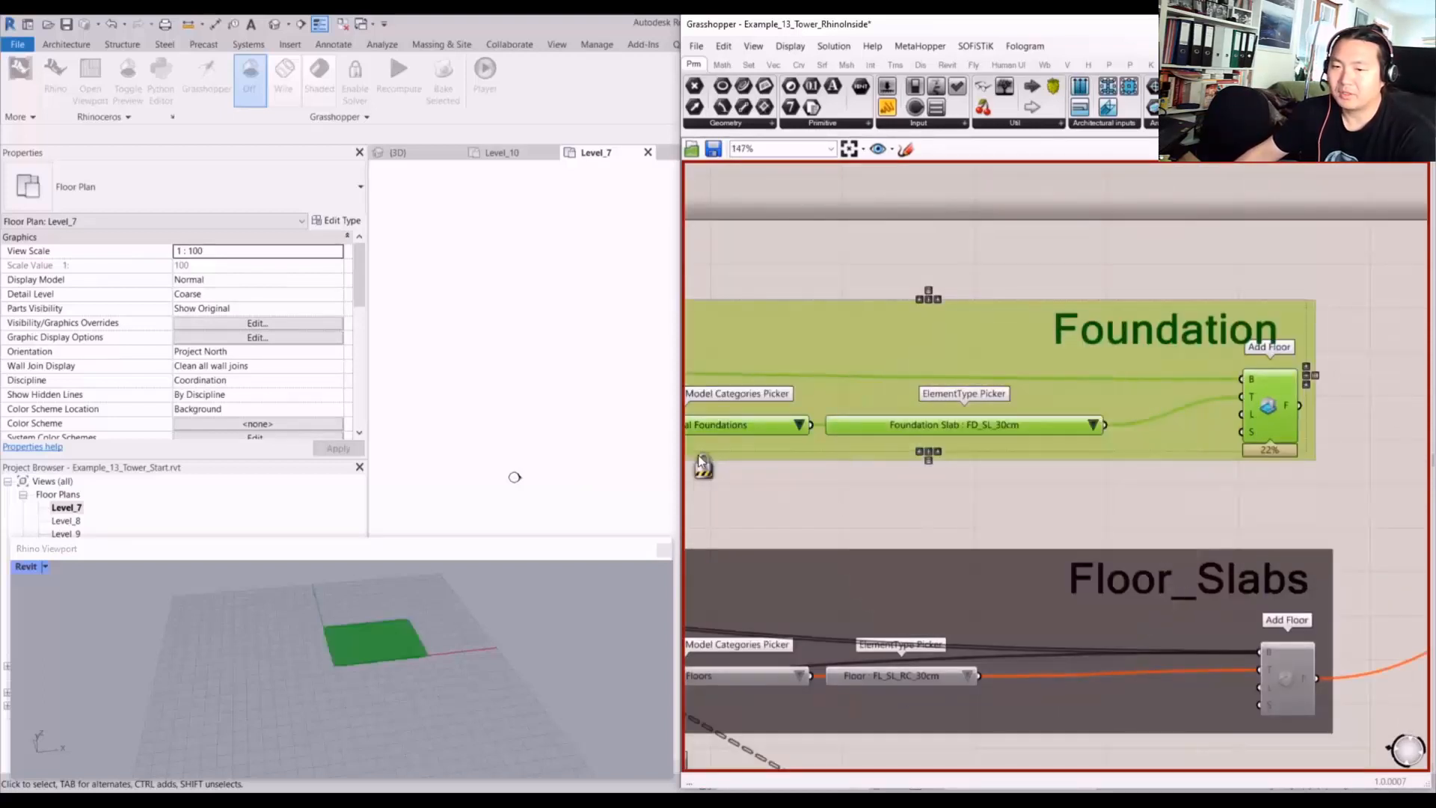
- Switch to the Revit 3D view and inspect the generated foundation slab and its properties
{"action": "left_click", "coordinate": [432, 155]}
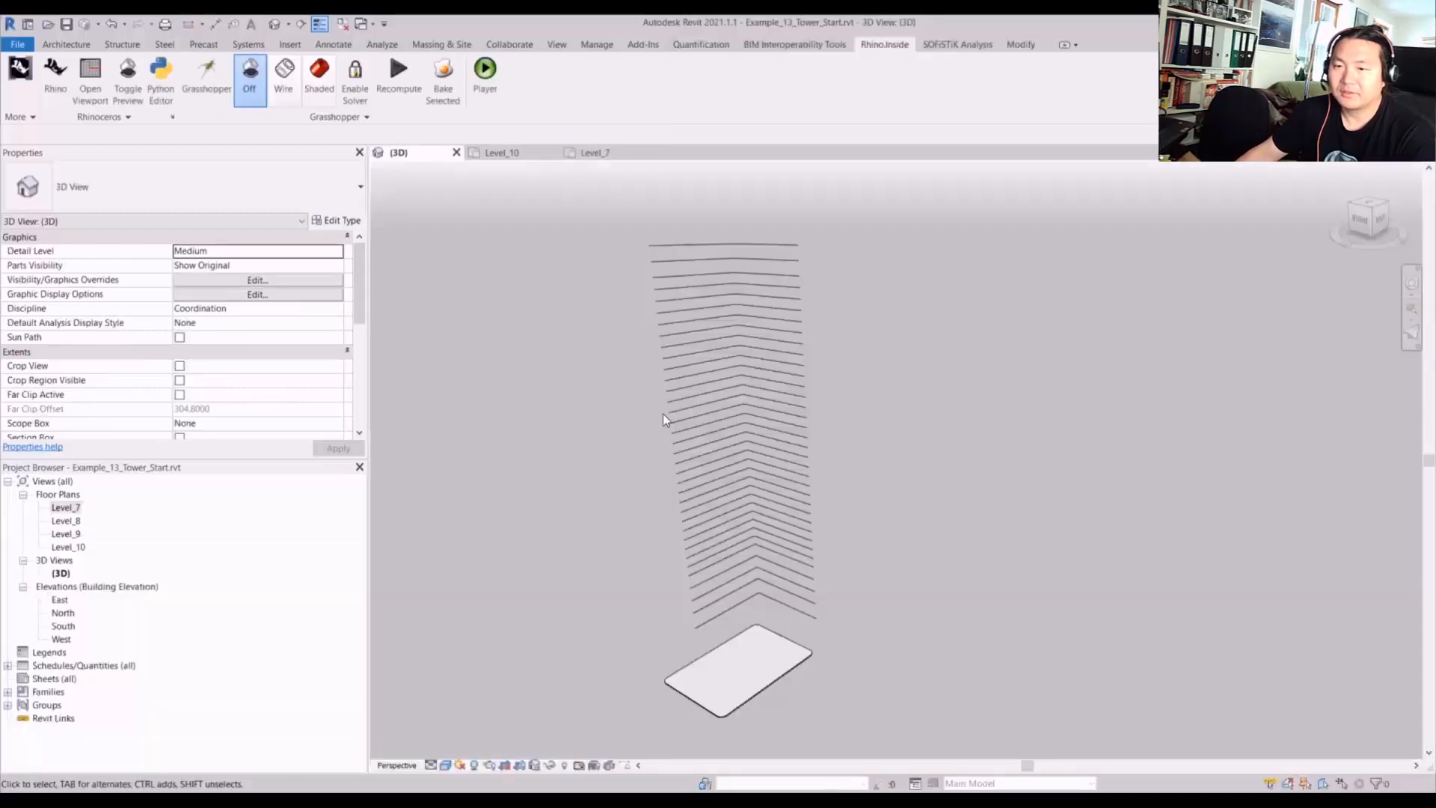
{"action": "right_click", "coordinate": [774, 683]}
{"action": "key", "text": "Escape"}
{"action": "middle_click_drag", "start_coordinate": [661, 610], "coordinate": [605, 611], "text": "shift"}
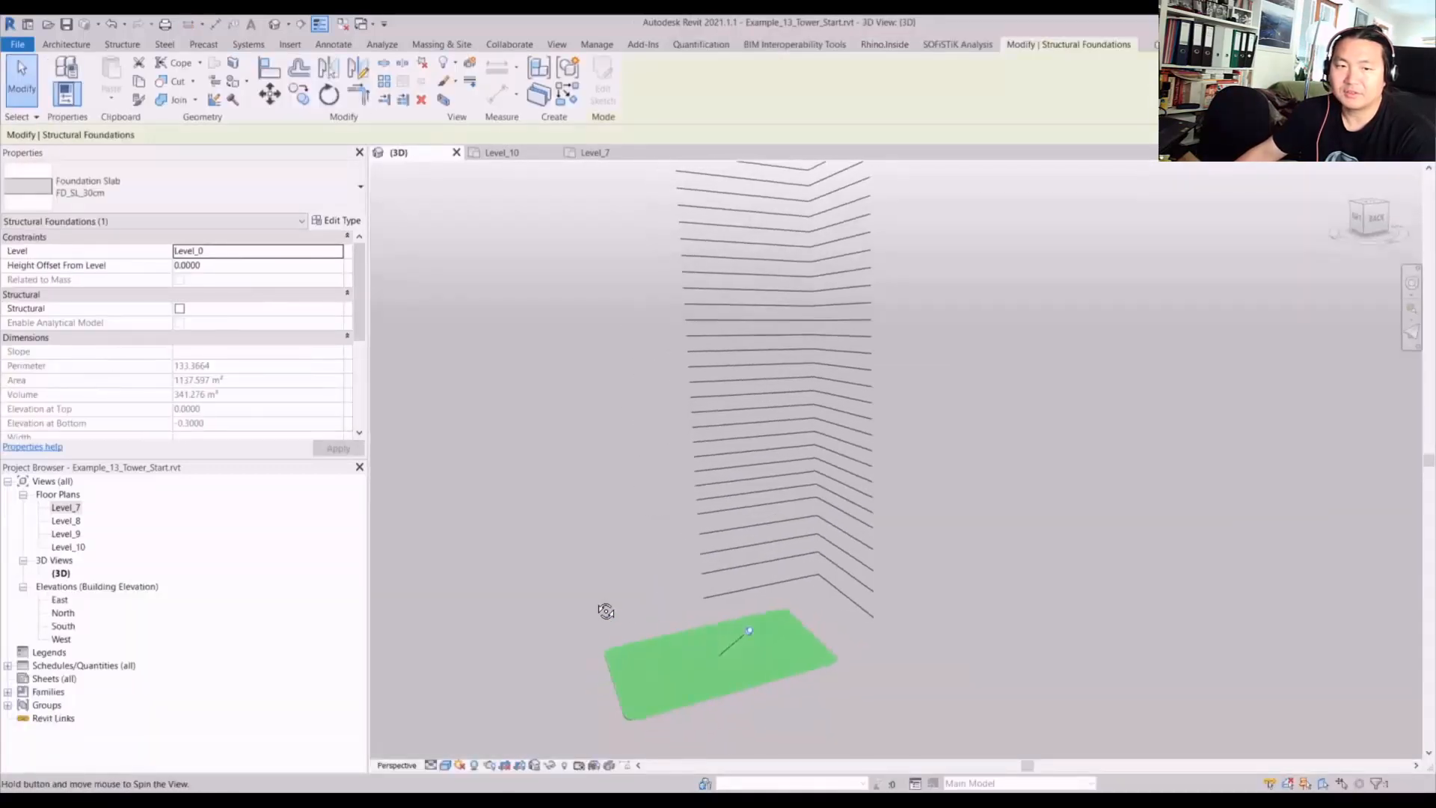
{"action": "middle_click_drag", "start_coordinate": [526, 430], "coordinate": [554, 470], "text": "shift"}
- Select all the levels in the 3D view and maximize their 3D extents
{"action": "left_click", "coordinate": [518, 467]}
{"action": "left_click_drag", "start_coordinate": [526, 189], "coordinate": [797, 629]}
{"action": "right_click", "coordinate": [661, 115]}
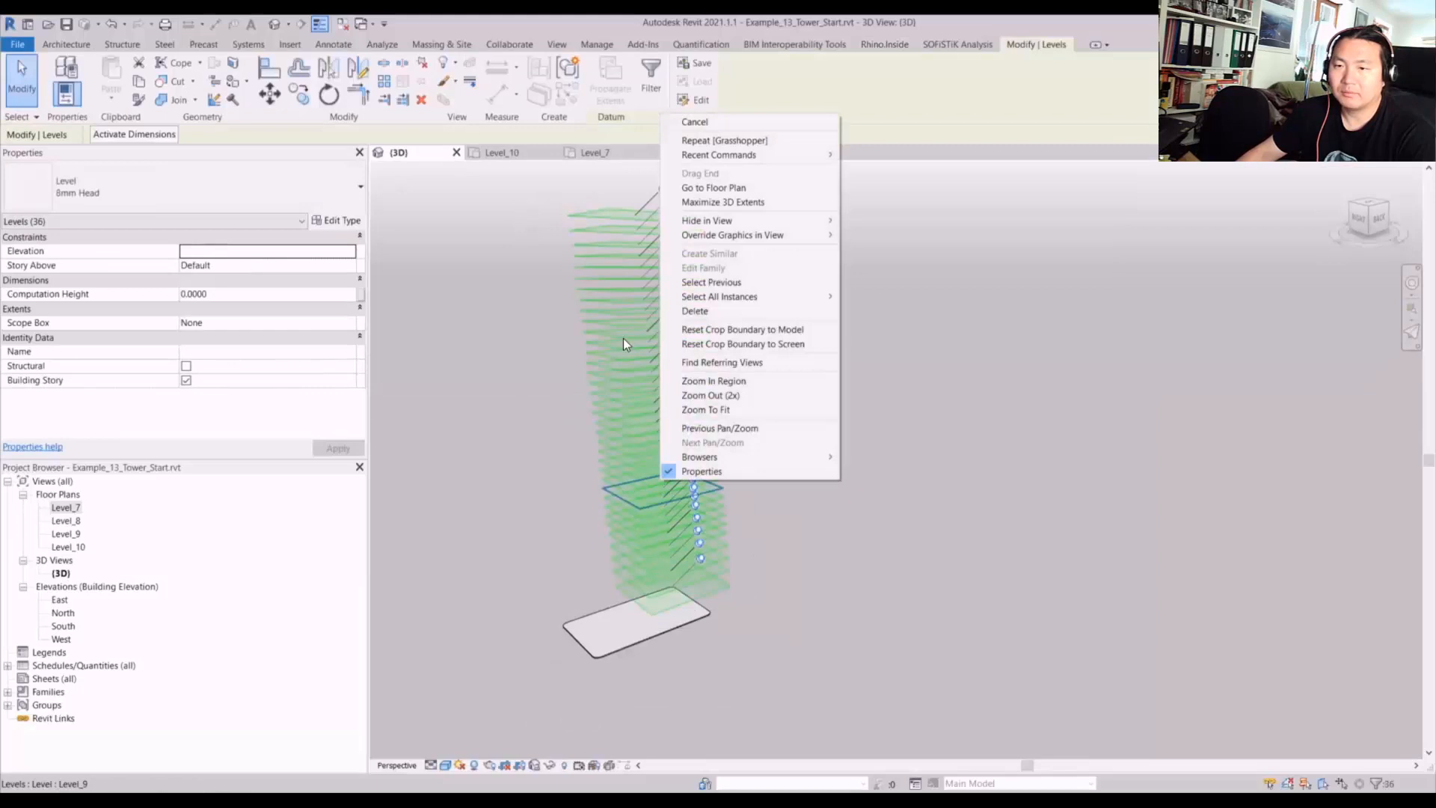
{"action": "left_click", "coordinate": [745, 210]}
{"action": "middle_click_drag", "start_coordinate": [751, 296], "coordinate": [837, 366], "text": "shift"}
{"action": "key", "text": "Escape"}
{"action": "scroll", "coordinate": [817, 443], "scroll_direction": "down", "scroll_amount": 1}
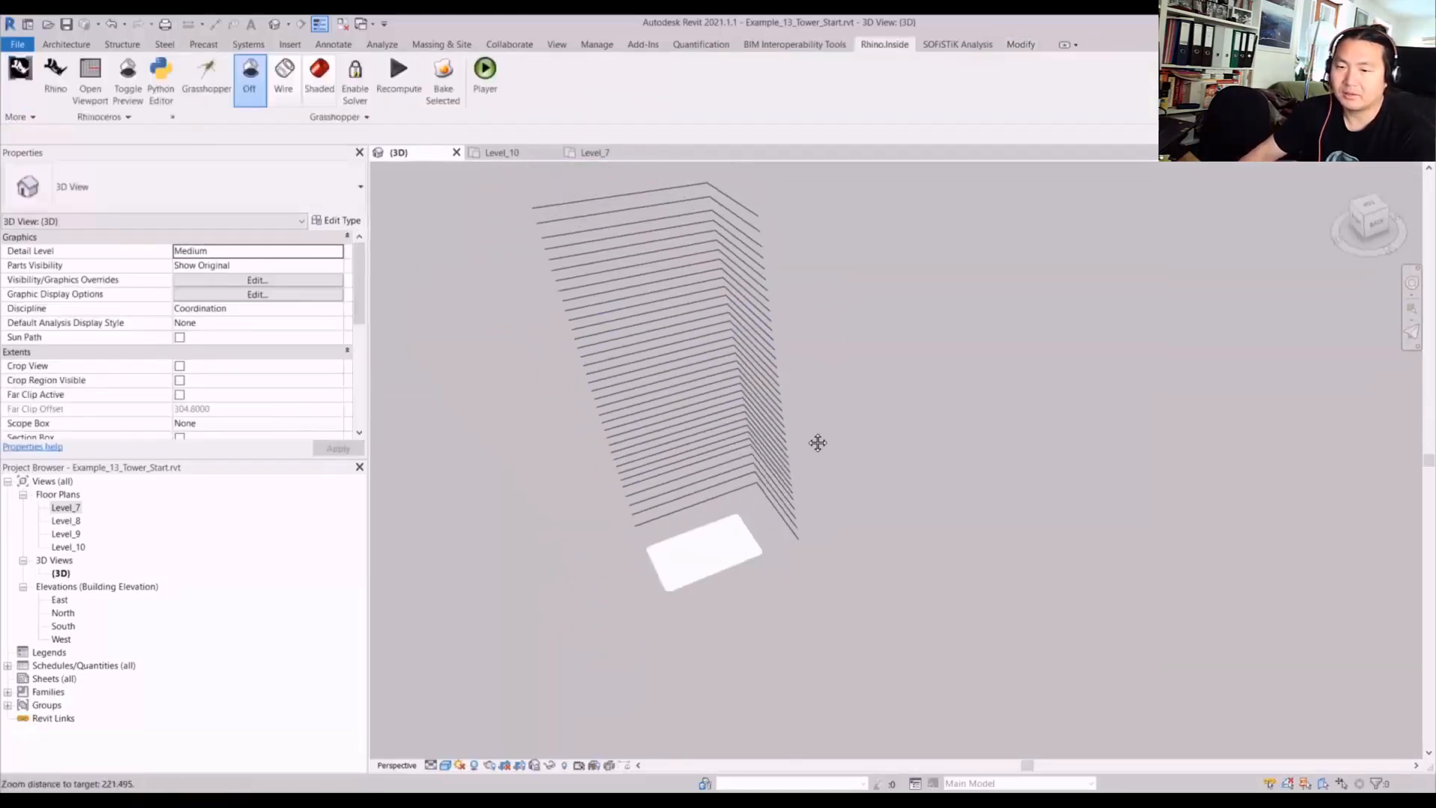
{"action": "middle_click_drag", "start_coordinate": [817, 442], "coordinate": [843, 420], "text": "shift"}
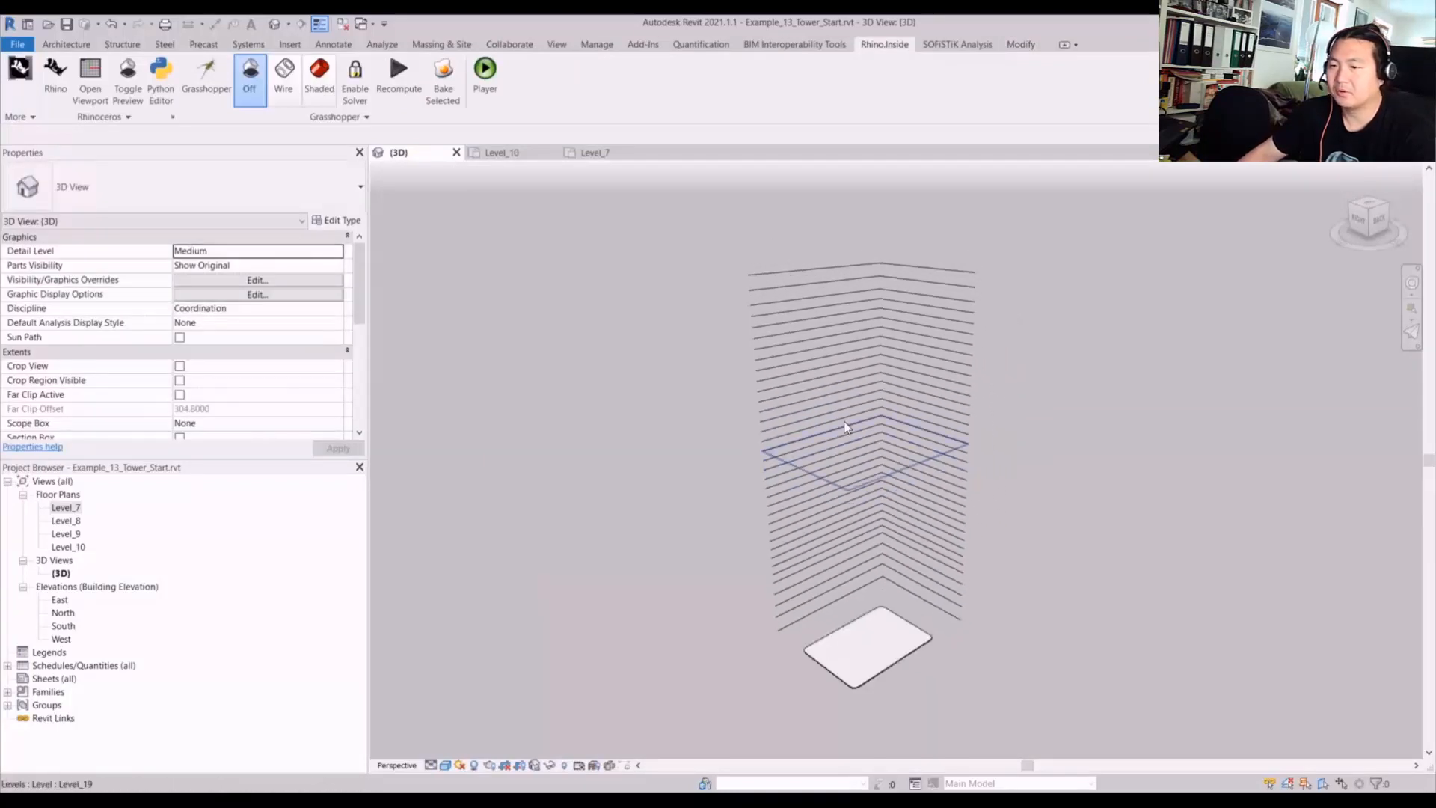
- Return to Grasshopper, reposition the floating Rhino viewport and orbit it to view the foundation slab at an angle
{"action": "left_click", "coordinate": [218, 84]}
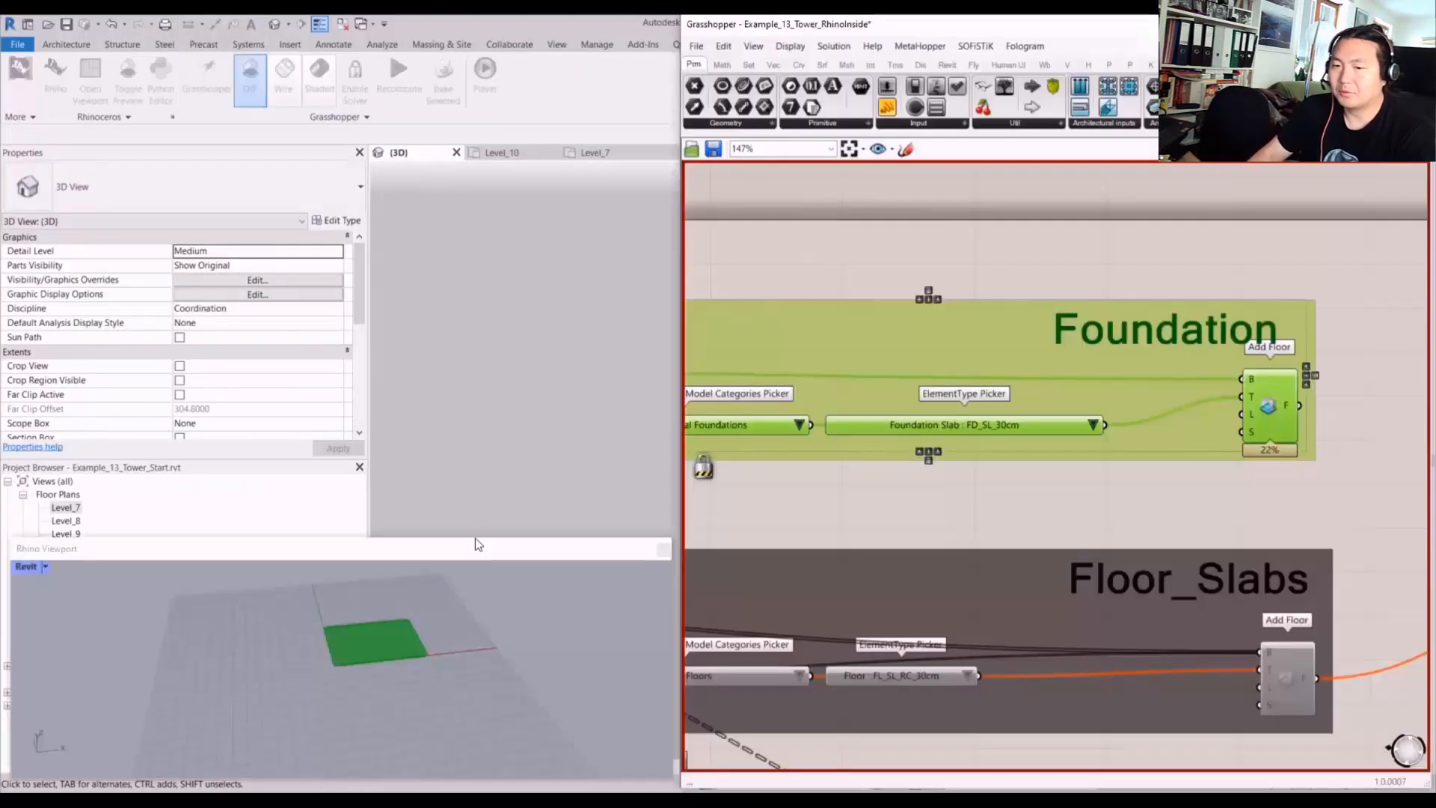
{"action": "left_click_drag", "start_coordinate": [474, 537], "coordinate": [464, 494]}
{"action": "scroll", "coordinate": [388, 612], "scroll_direction": "up", "scroll_amount": 3}
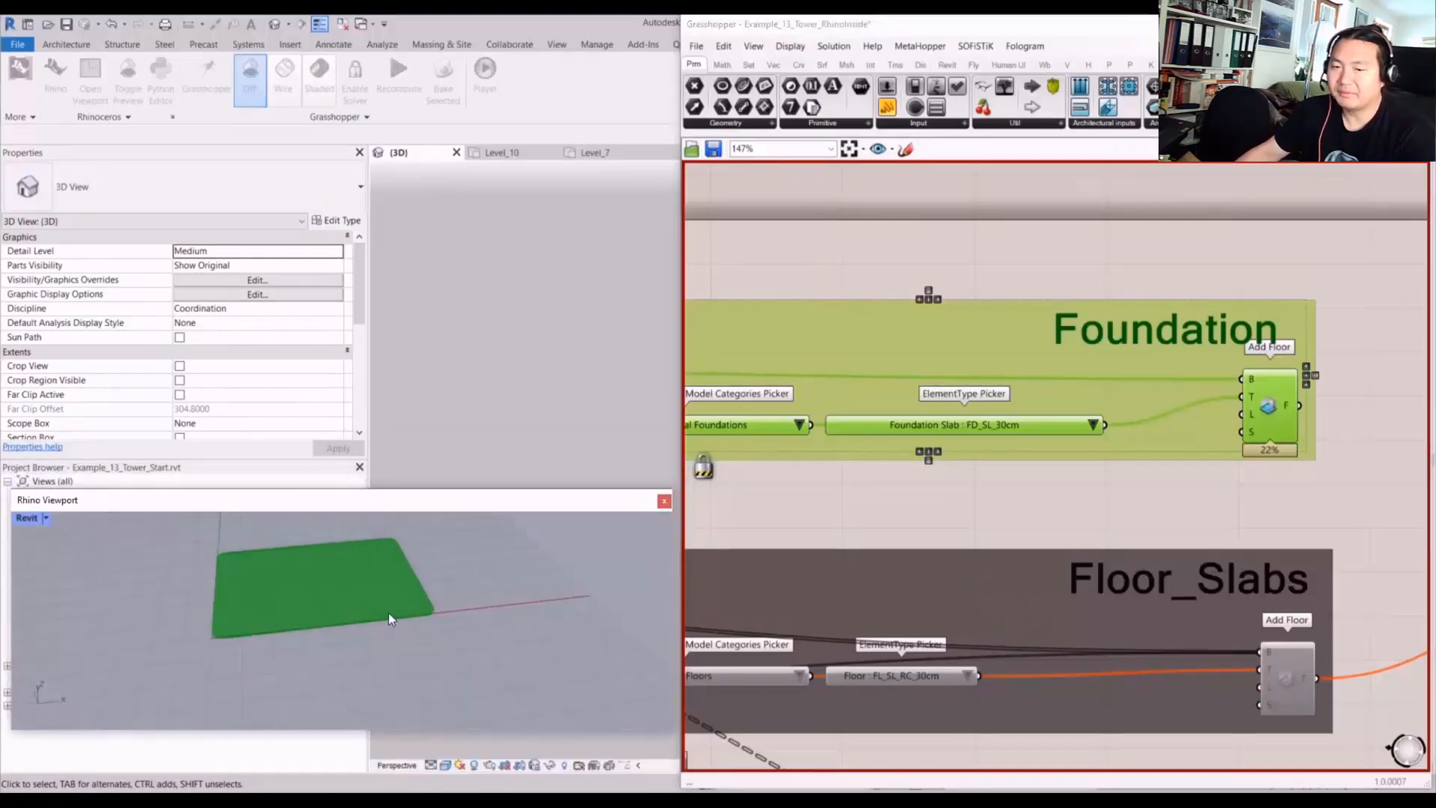
{"action": "right_click_drag", "start_coordinate": [388, 612], "coordinate": [169, 532]}
{"action": "left_click_drag", "start_coordinate": [220, 495], "coordinate": [234, 531]}
{"action": "right_click_drag", "start_coordinate": [388, 591], "coordinate": [410, 667]}
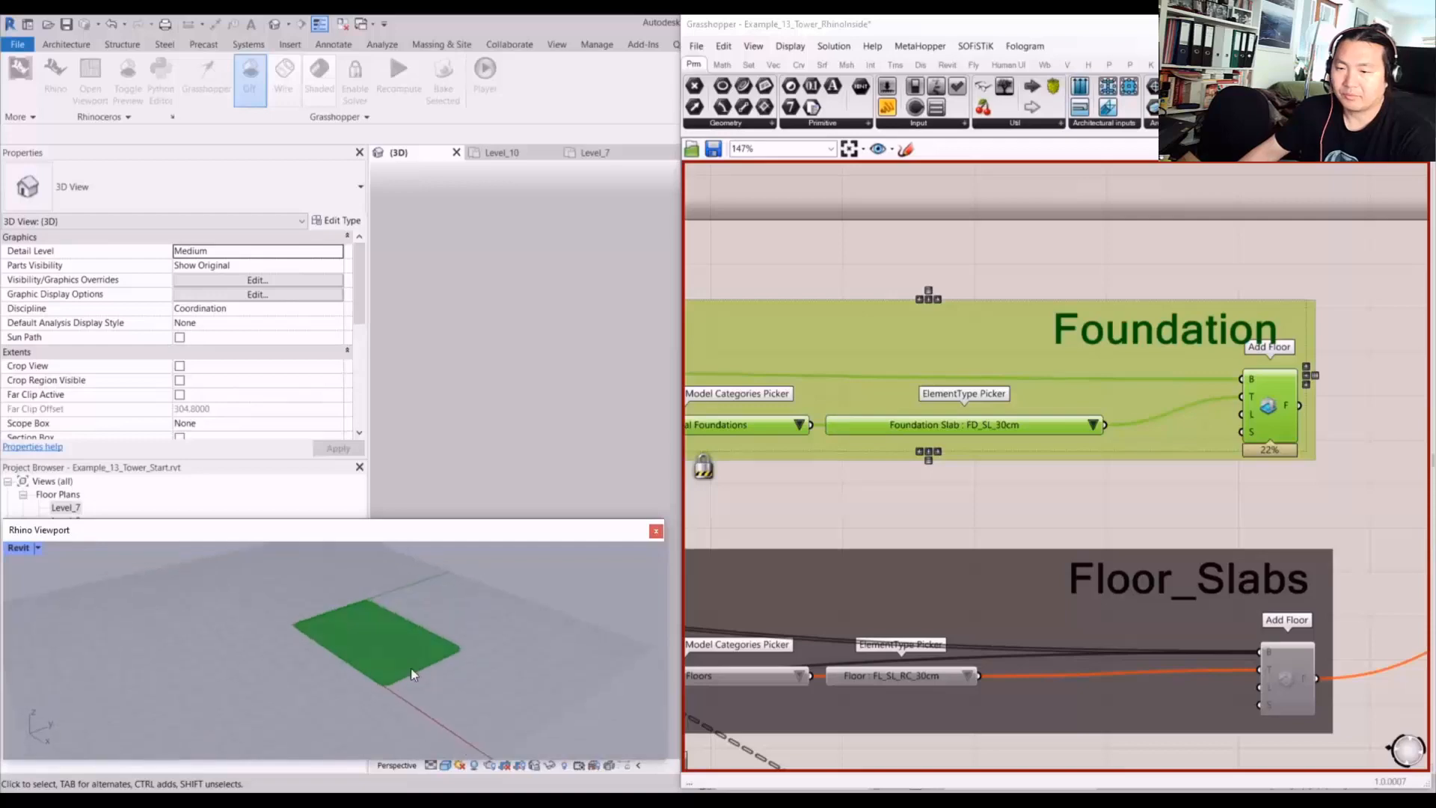
{"action": "left_click", "coordinate": [883, 510]}
- Enable the Floor_Slabs group and recompute the definition to generate the tower's floor slabs in Revit
{"action": "scroll", "coordinate": [889, 505], "scroll_direction": "down", "scroll_amount": 4}
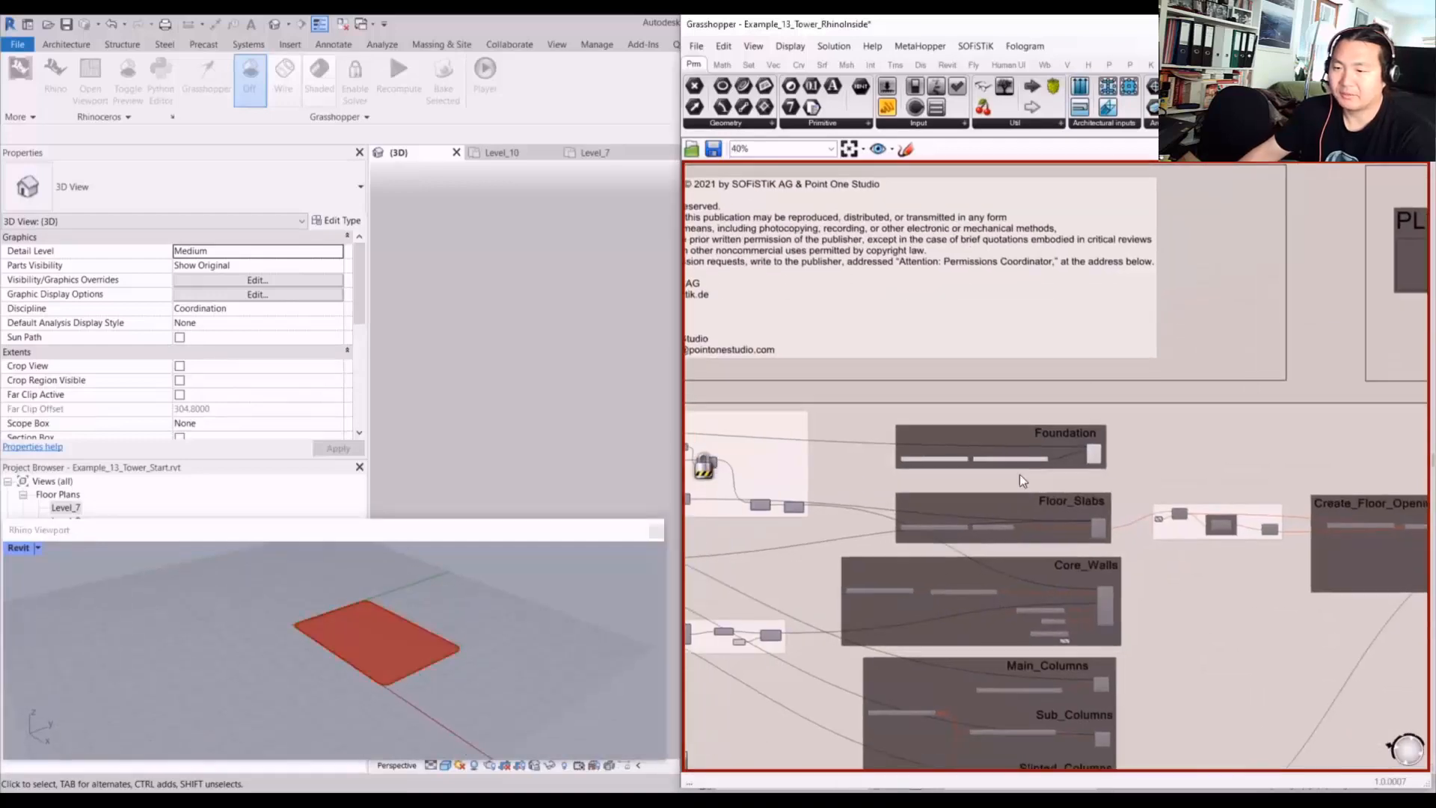
{"action": "scroll", "coordinate": [1242, 486], "scroll_direction": "down", "scroll_amount": 2}
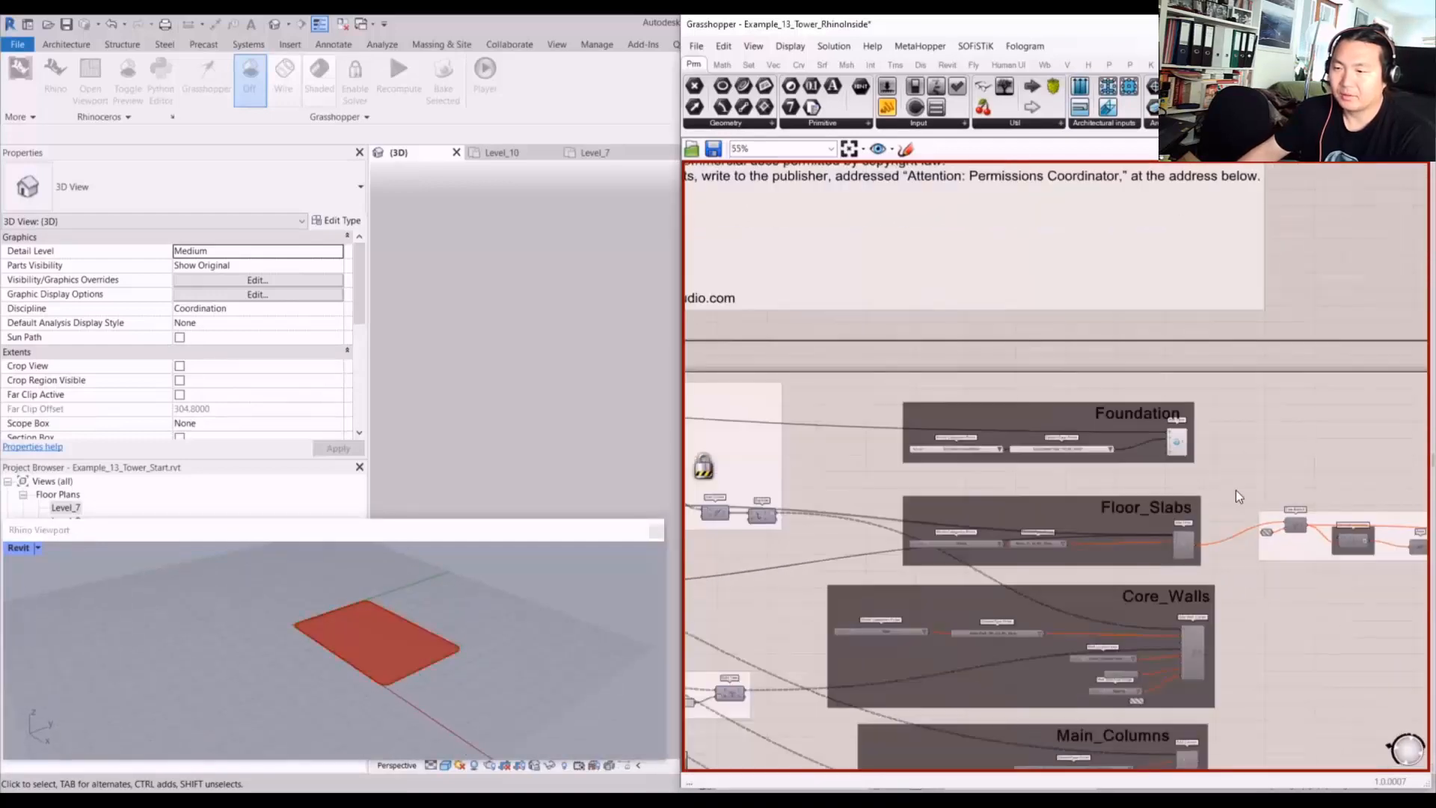
{"action": "right_click_drag", "start_coordinate": [1235, 491], "coordinate": [1003, 462]}
{"action": "scroll", "coordinate": [995, 479], "scroll_direction": "up", "scroll_amount": 3}
{"action": "scroll", "coordinate": [1032, 486], "scroll_direction": "up", "scroll_amount": 3}
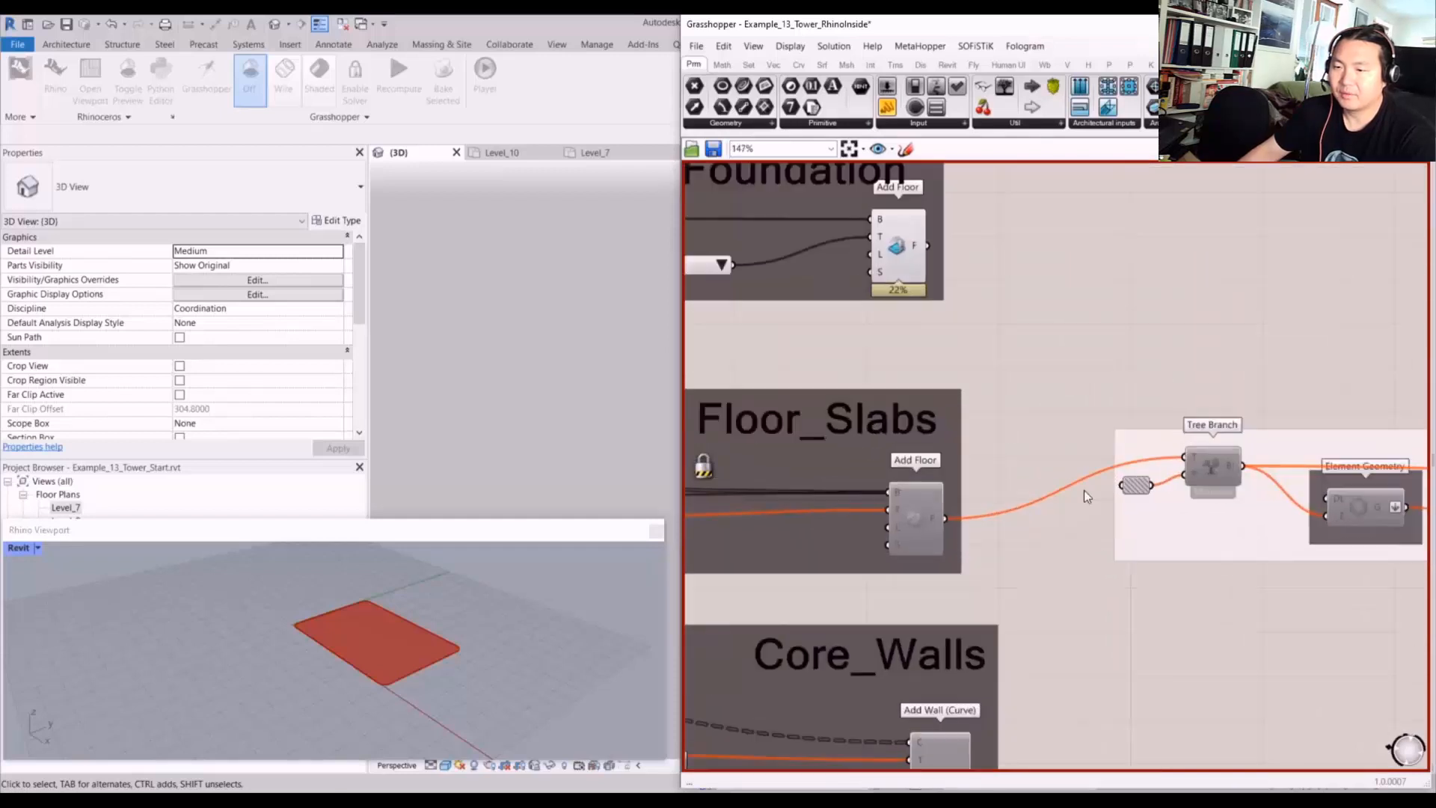
{"action": "scroll", "coordinate": [1088, 489], "scroll_direction": "down", "scroll_amount": 4}
{"action": "right_click_drag", "start_coordinate": [1218, 465], "coordinate": [922, 438]}
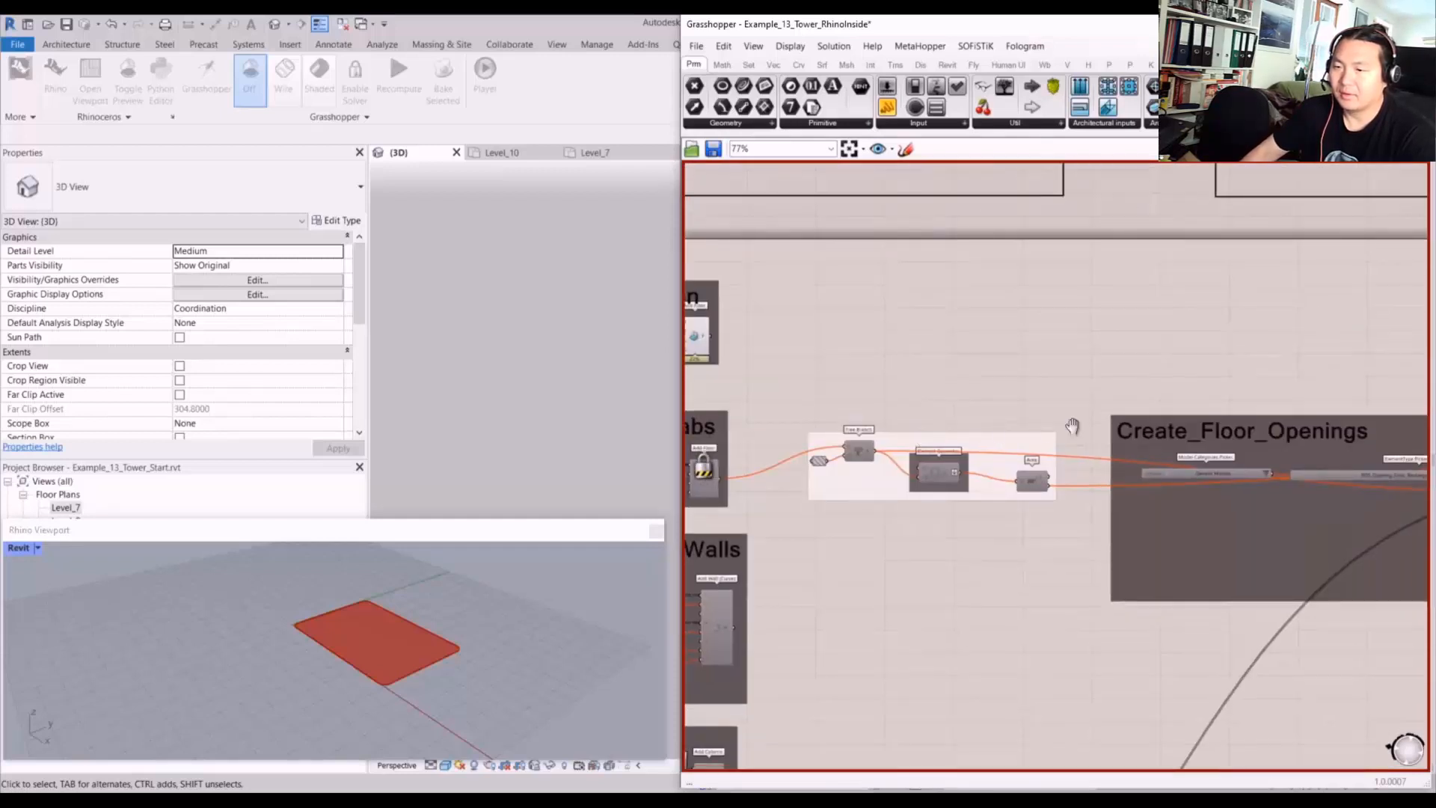
{"action": "right_click_drag", "start_coordinate": [763, 396], "coordinate": [1155, 387]}
{"action": "left_click_drag", "start_coordinate": [1154, 387], "coordinate": [716, 524]}
{"action": "middle_click", "coordinate": [1253, 315]}
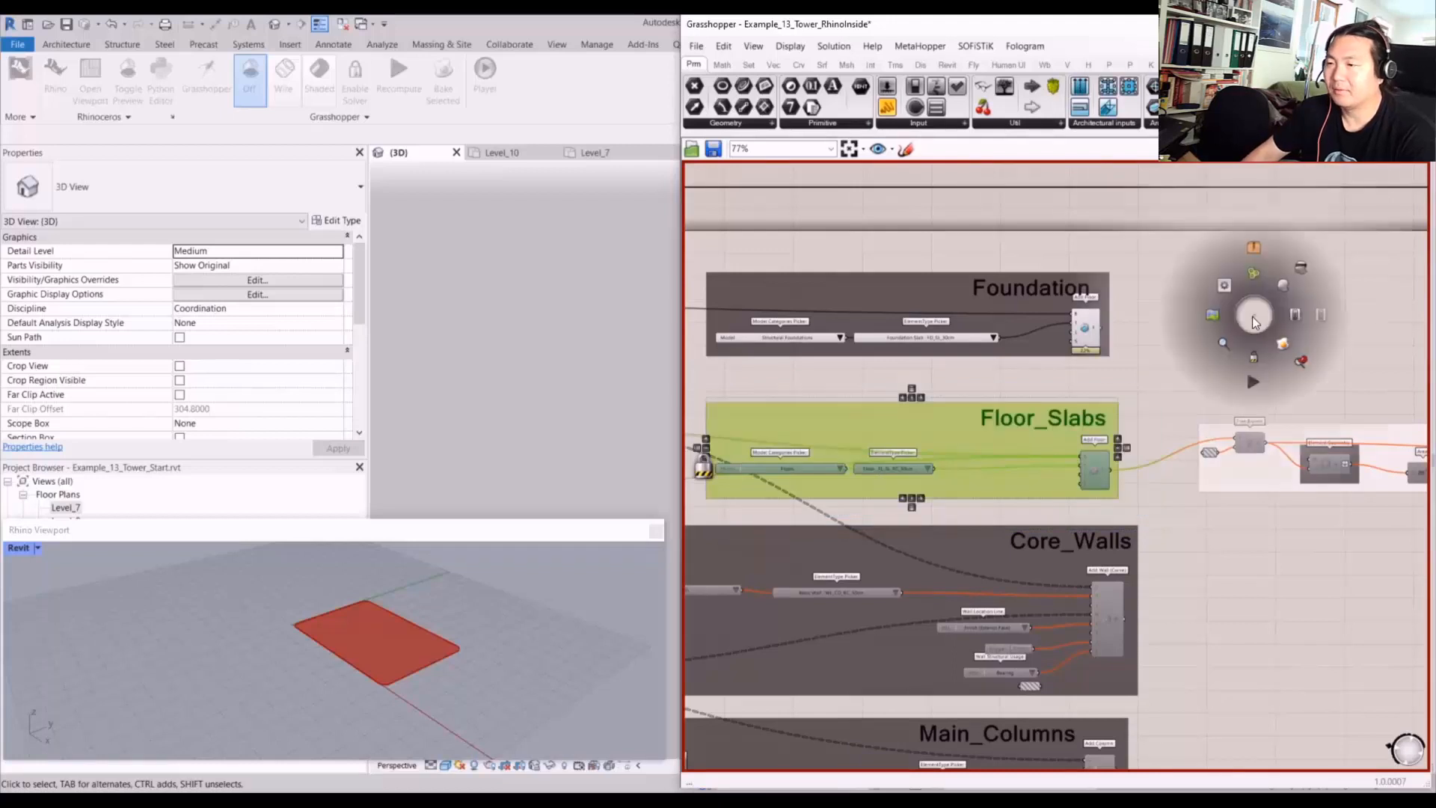
{"action": "left_click", "coordinate": [1296, 316]}
{"action": "middle_click", "coordinate": [1171, 352]}
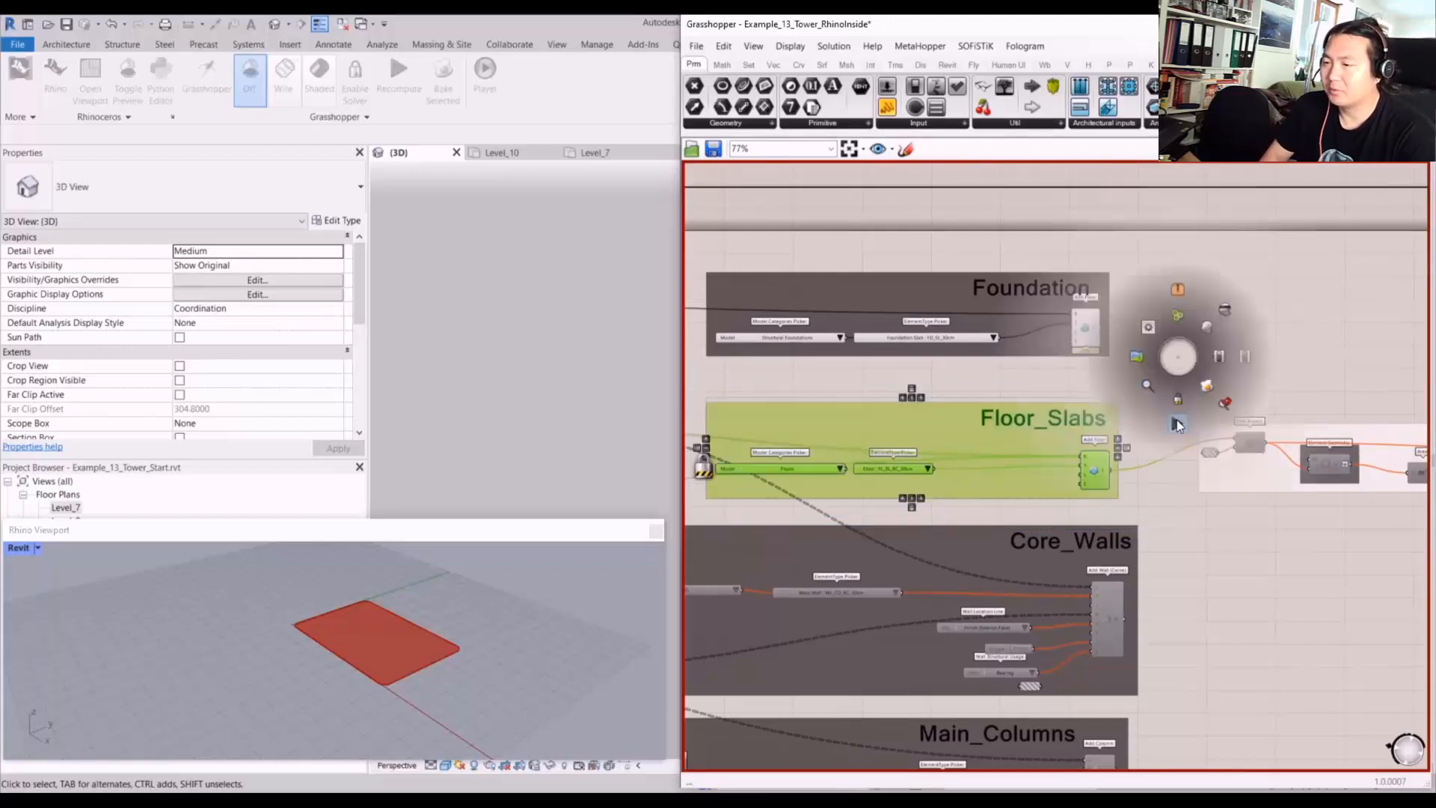
{"action": "left_click", "coordinate": [1169, 421]}
- Inspect the generated floor slabs in the Revit 3D view from several angles
{"action": "left_click", "coordinate": [579, 370]}
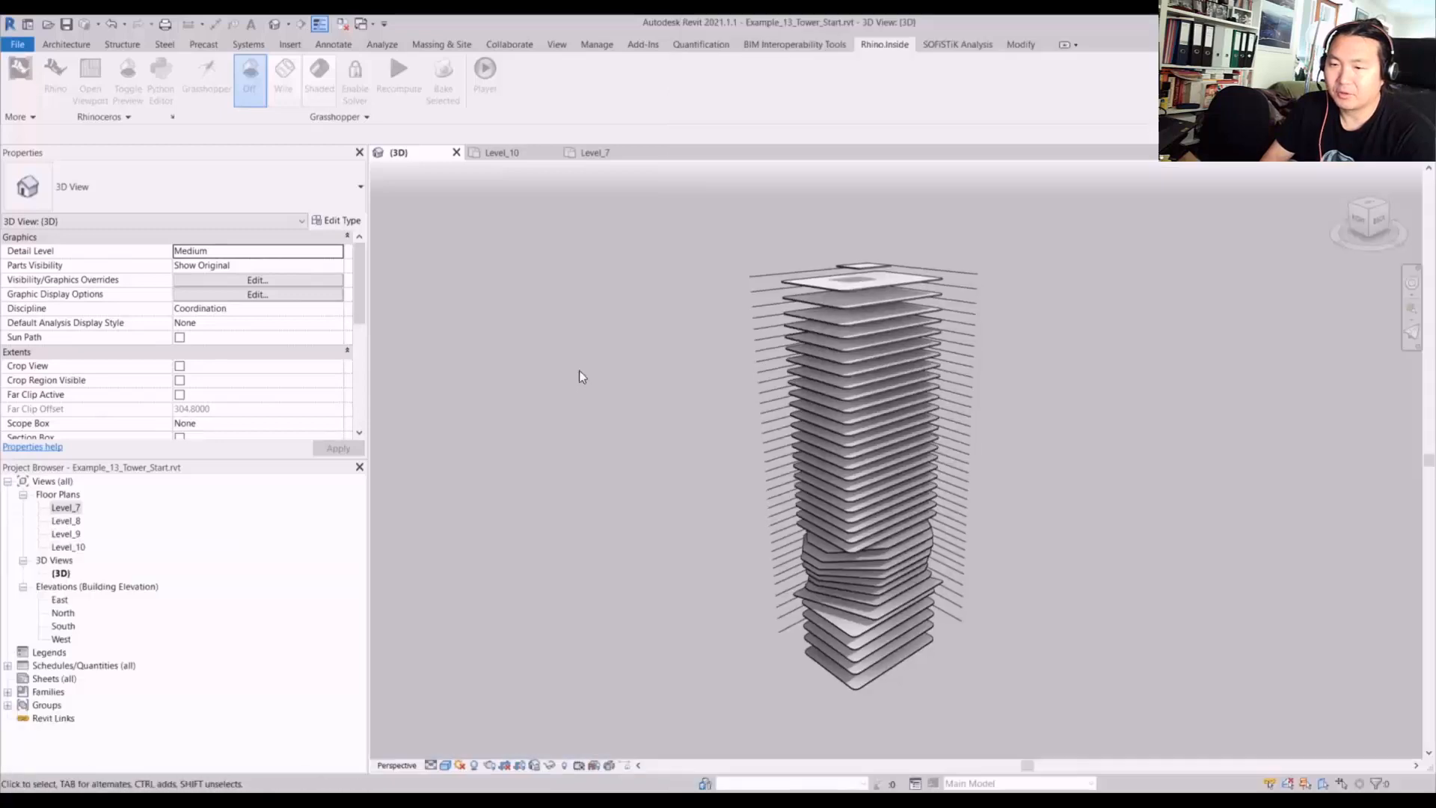
{"action": "middle_click_drag", "start_coordinate": [866, 491], "coordinate": [780, 435], "text": "shift"}
{"action": "scroll", "coordinate": [743, 547], "scroll_direction": "down", "scroll_amount": 2}
{"action": "scroll", "coordinate": [941, 536], "scroll_direction": "up", "scroll_amount": 2}
{"action": "scroll", "coordinate": [850, 492], "scroll_direction": "down", "scroll_amount": 3}
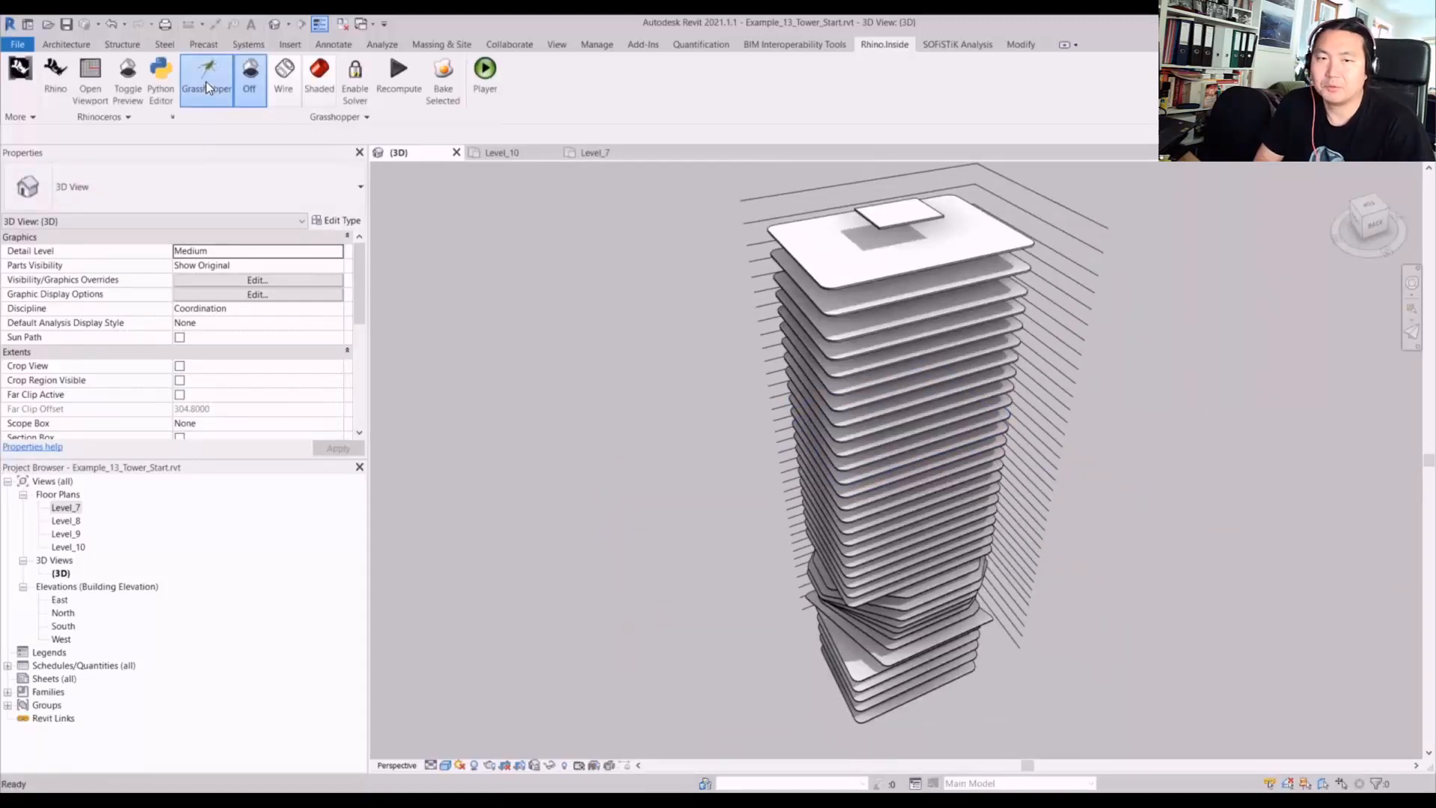
- Return to Grasshopper and enable the group holding the Tree Branch, Element Geometry and Area components beside Floor_Slabs
{"action": "left_click", "coordinate": [205, 79]}
{"action": "left_click", "coordinate": [1295, 380]}
{"action": "right_click_drag", "start_coordinate": [1295, 379], "coordinate": [1078, 387]}
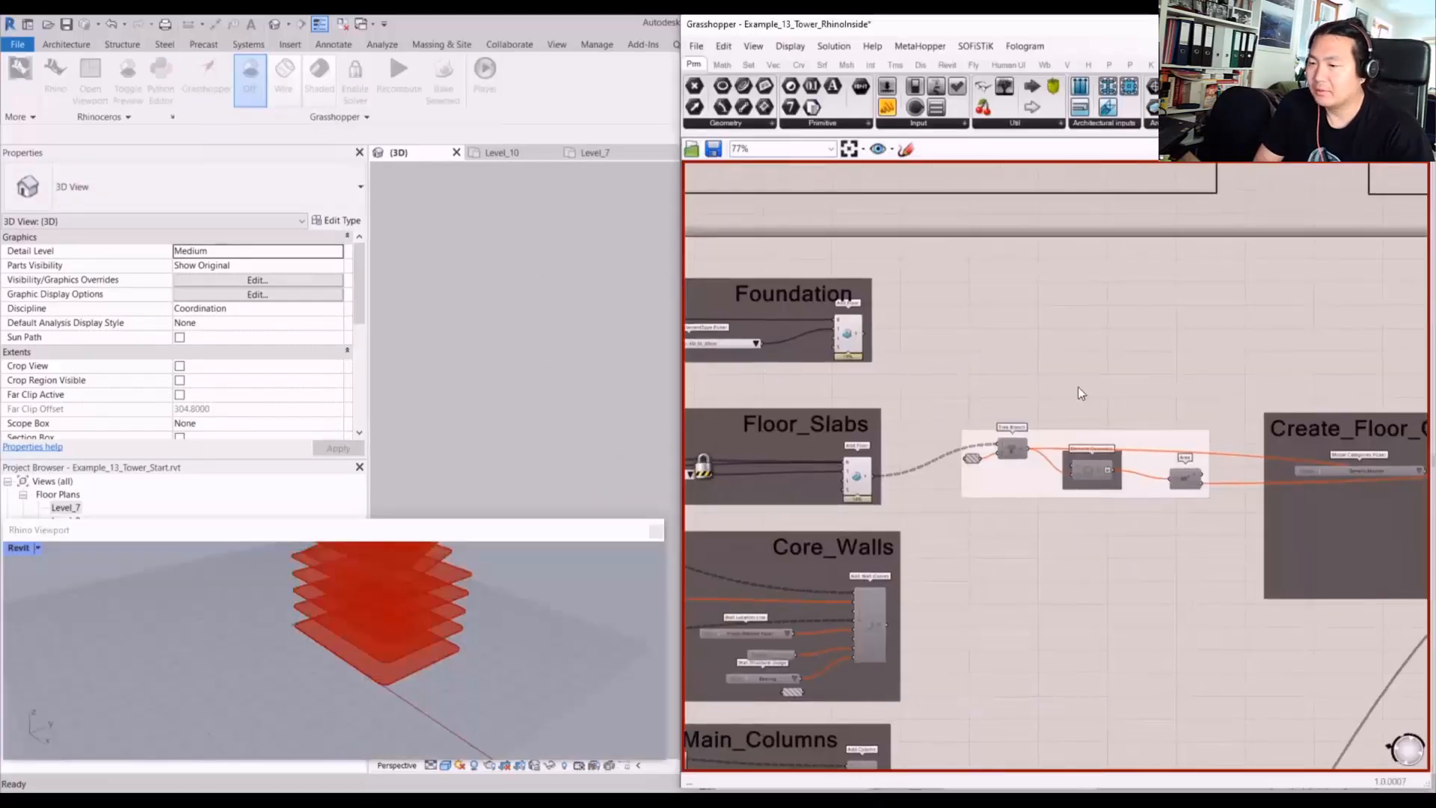
{"action": "left_click_drag", "start_coordinate": [1217, 525], "coordinate": [960, 374]}
{"action": "middle_click", "coordinate": [1044, 326]}
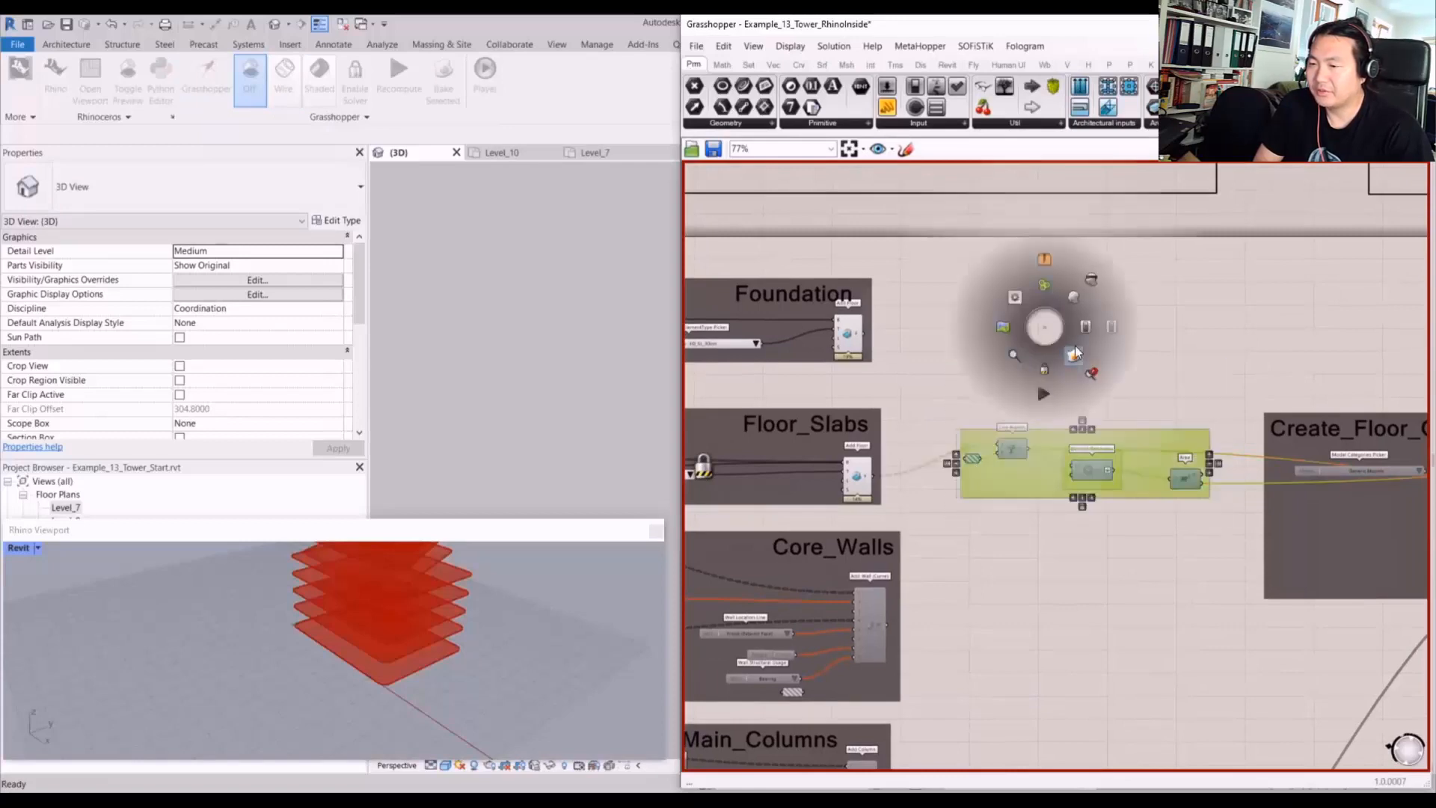
{"action": "left_click", "coordinate": [1113, 327]}
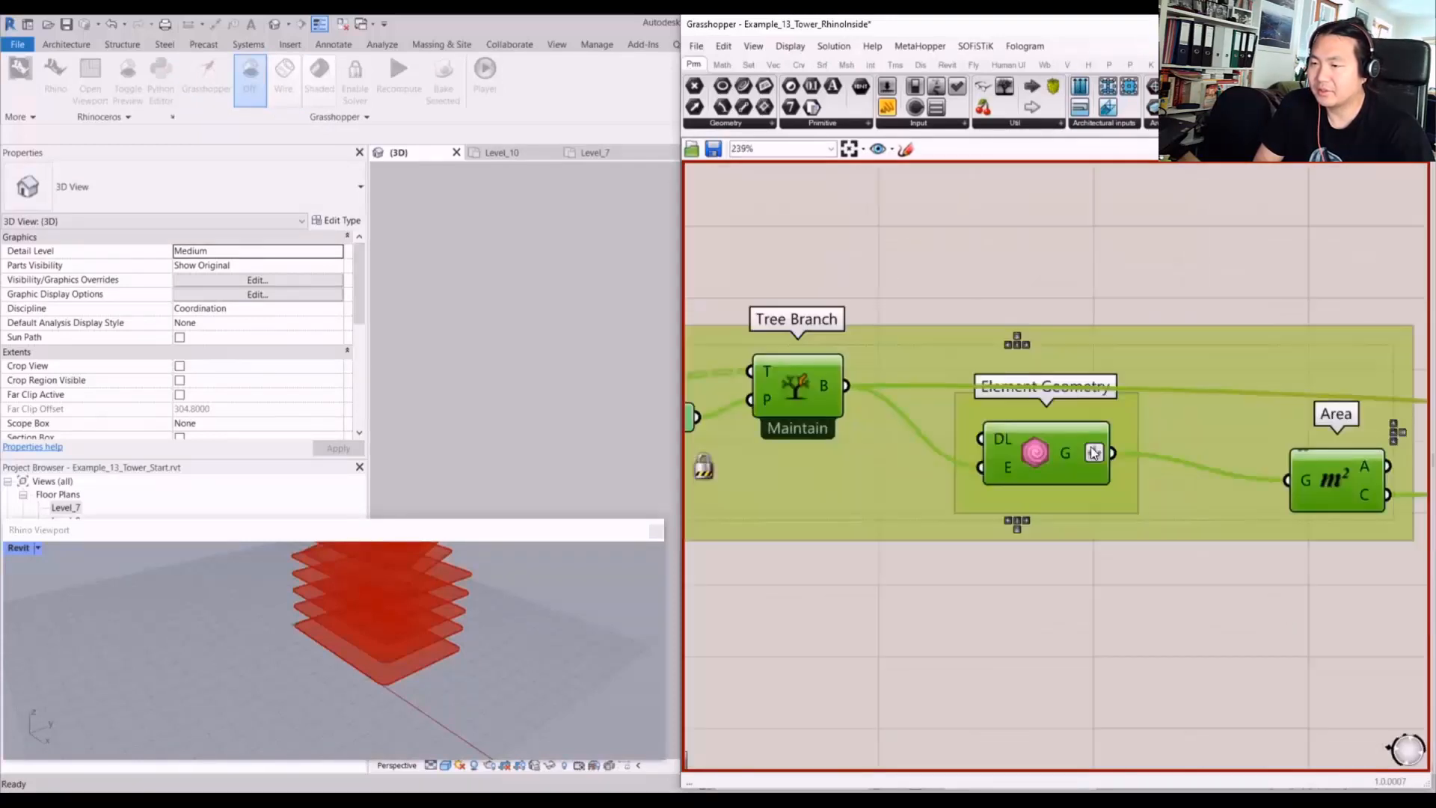
{"action": "left_click", "coordinate": [1148, 246]}
- Enable the components of the Create_Floor_Openings group
{"action": "scroll", "coordinate": [1196, 258], "scroll_direction": "down", "scroll_amount": 5}
{"action": "right_click_drag", "start_coordinate": [1216, 266], "coordinate": [1072, 372]}
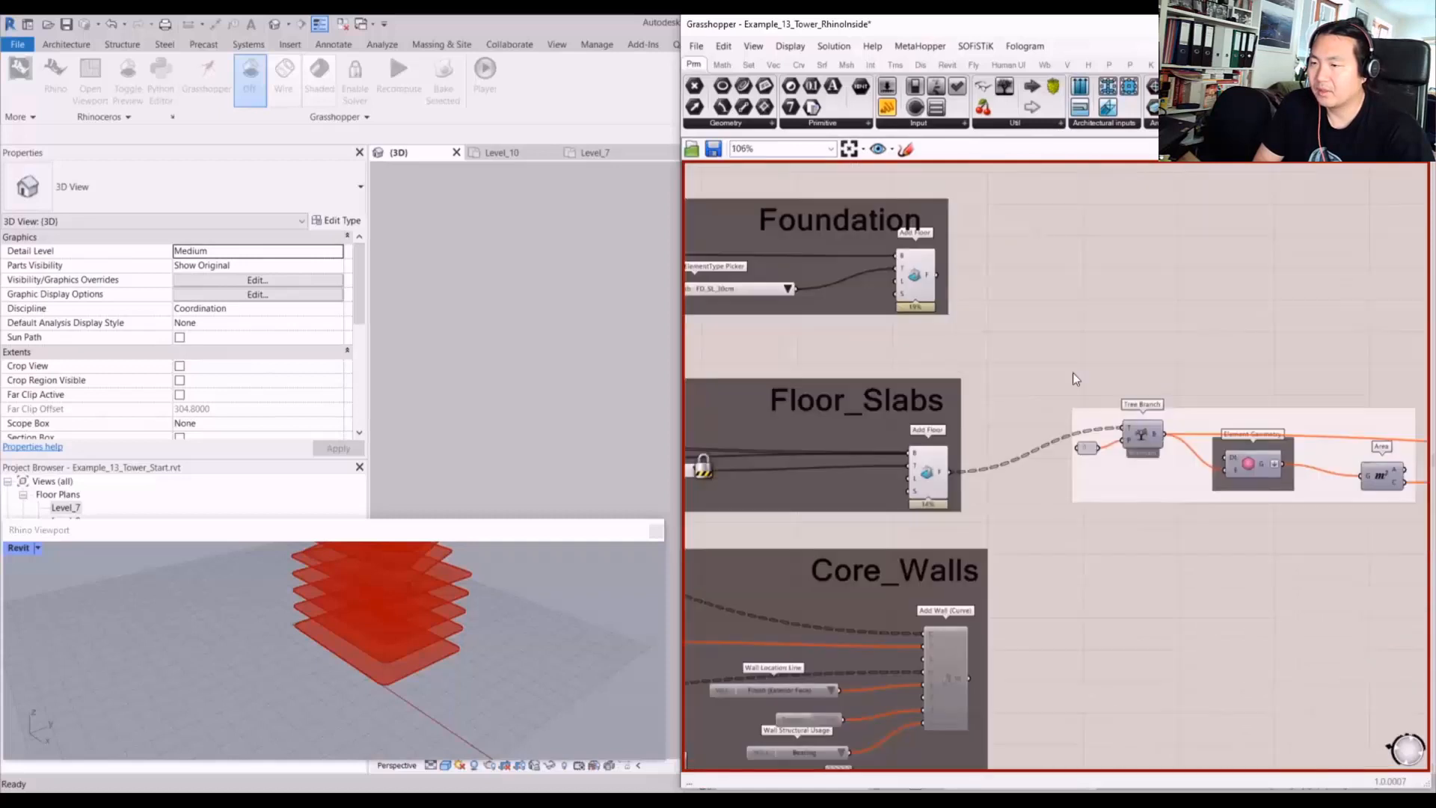
{"action": "scroll", "coordinate": [1159, 381], "scroll_direction": "down", "scroll_amount": 2}
{"action": "right_click_drag", "start_coordinate": [1246, 388], "coordinate": [1020, 383]}
{"action": "scroll", "coordinate": [1019, 385], "scroll_direction": "down", "scroll_amount": 1}
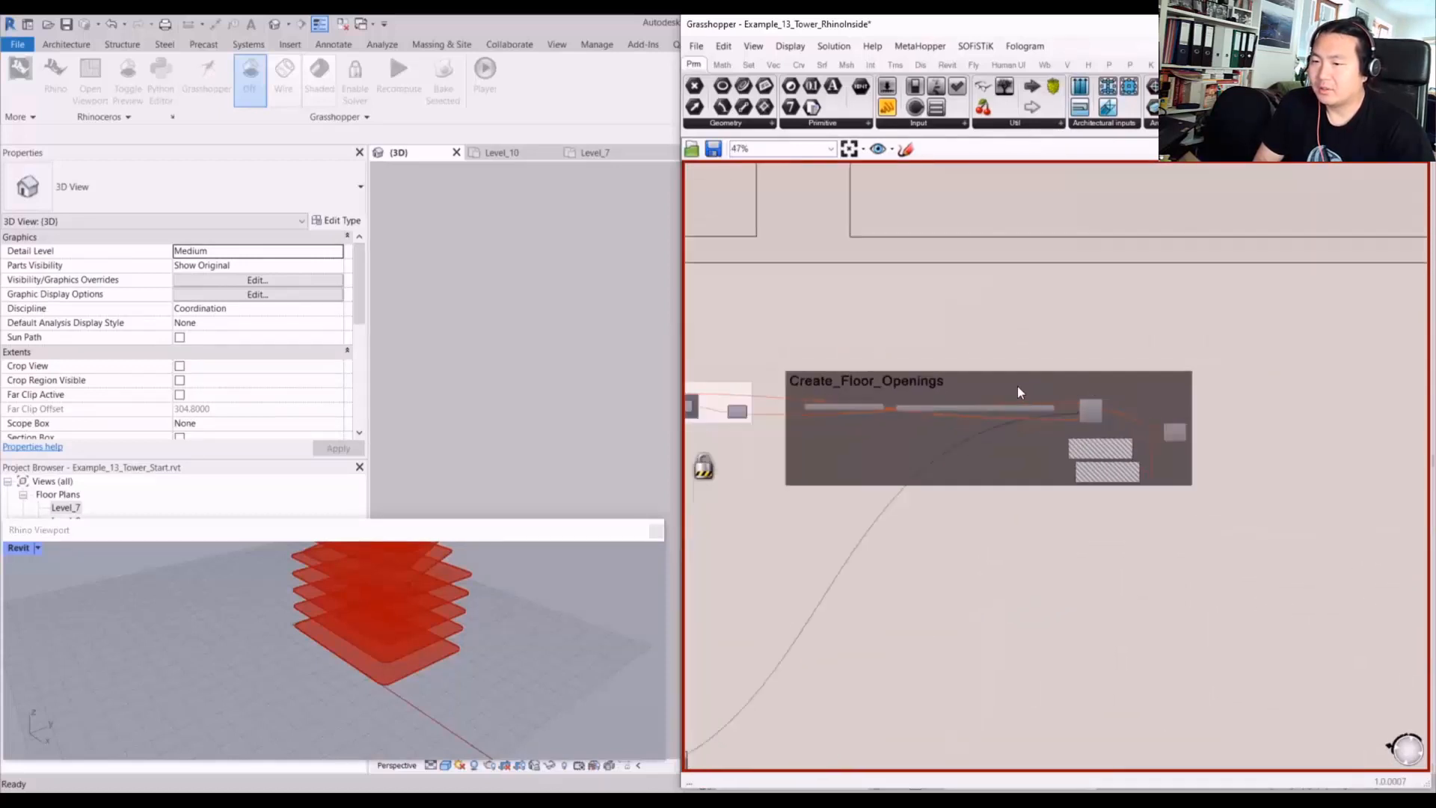
{"action": "left_click_drag", "start_coordinate": [1303, 568], "coordinate": [804, 346]}
{"action": "middle_click", "coordinate": [884, 317]}
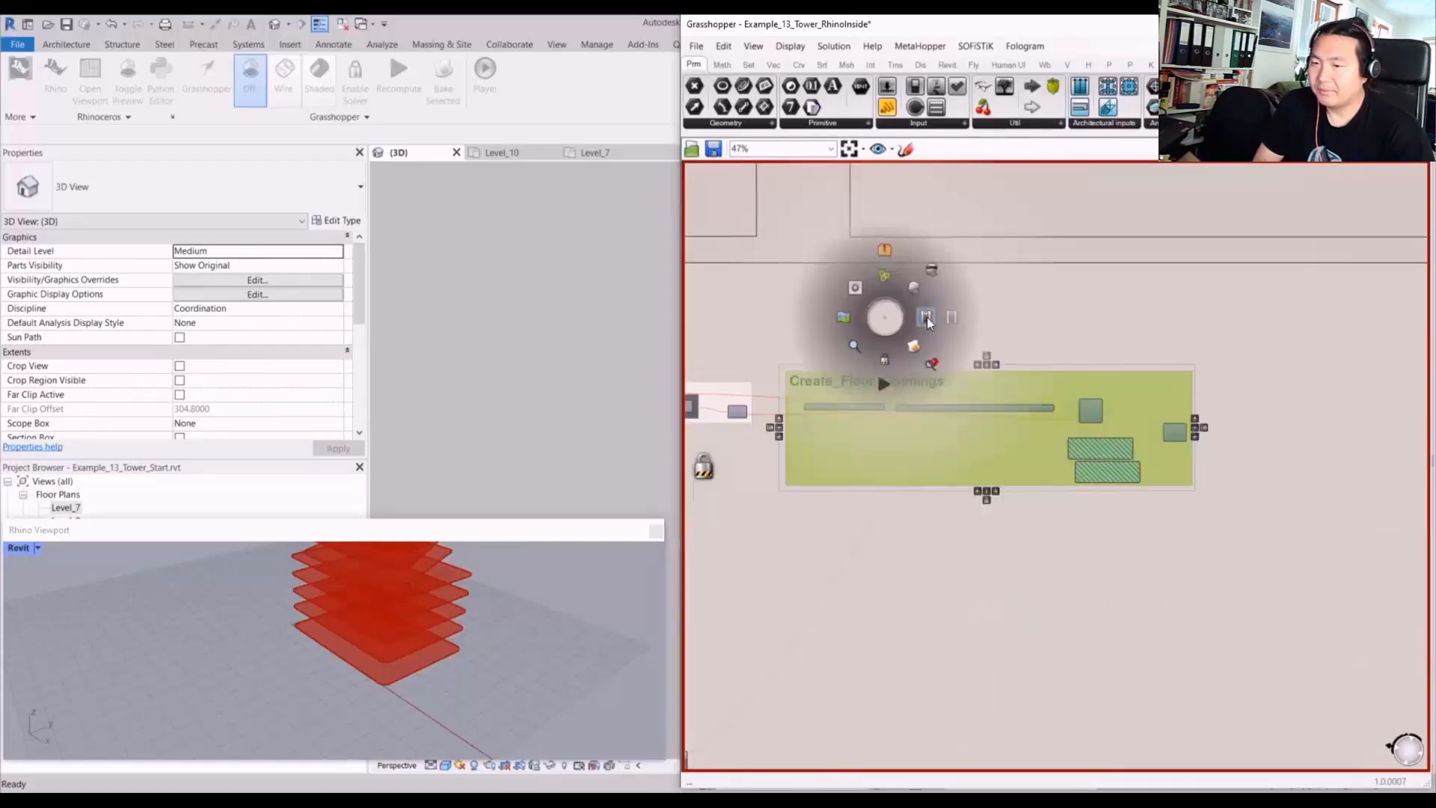
{"action": "left_click", "coordinate": [927, 320]}
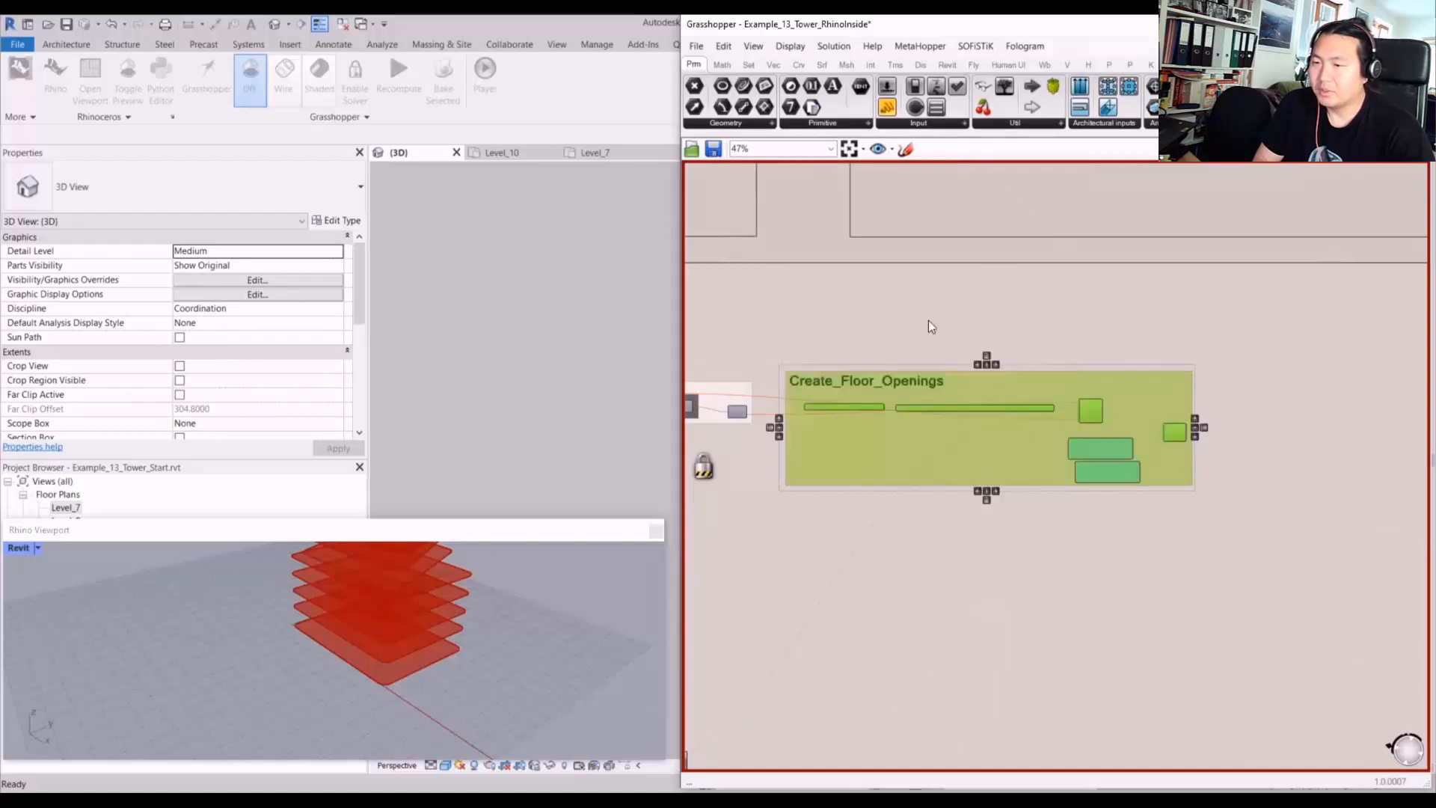
- Review the Create_Floor_Openings components through to Set Element Parameter and recompute the definition to cut the openings in the slabs
{"action": "scroll", "coordinate": [1118, 438], "scroll_direction": "up", "scroll_amount": 6}
{"action": "scroll", "coordinate": [934, 370], "scroll_direction": "down", "scroll_amount": 1}
{"action": "right_click_drag", "start_coordinate": [929, 373], "coordinate": [1177, 401]}
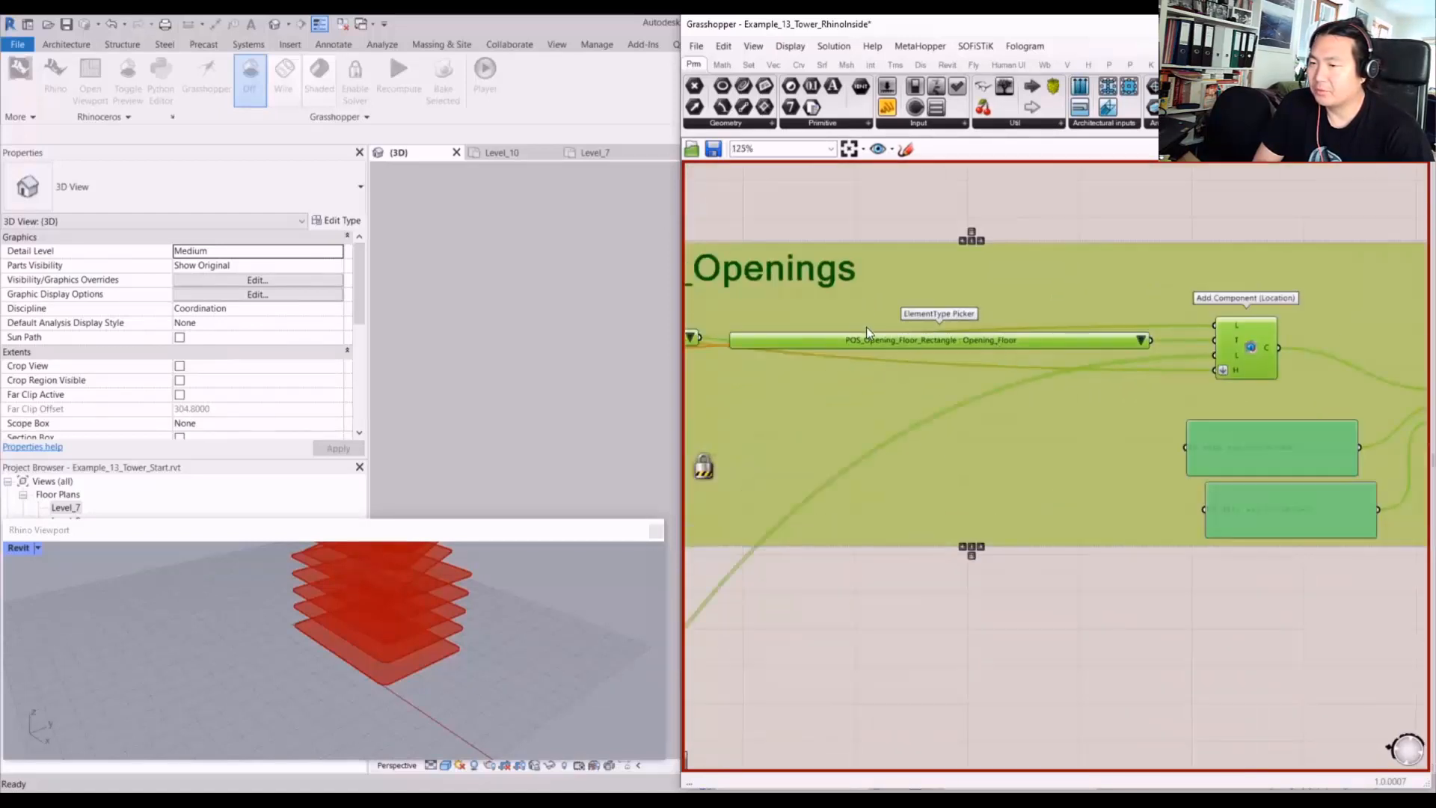
{"action": "right_click_drag", "start_coordinate": [1089, 409], "coordinate": [932, 381]}
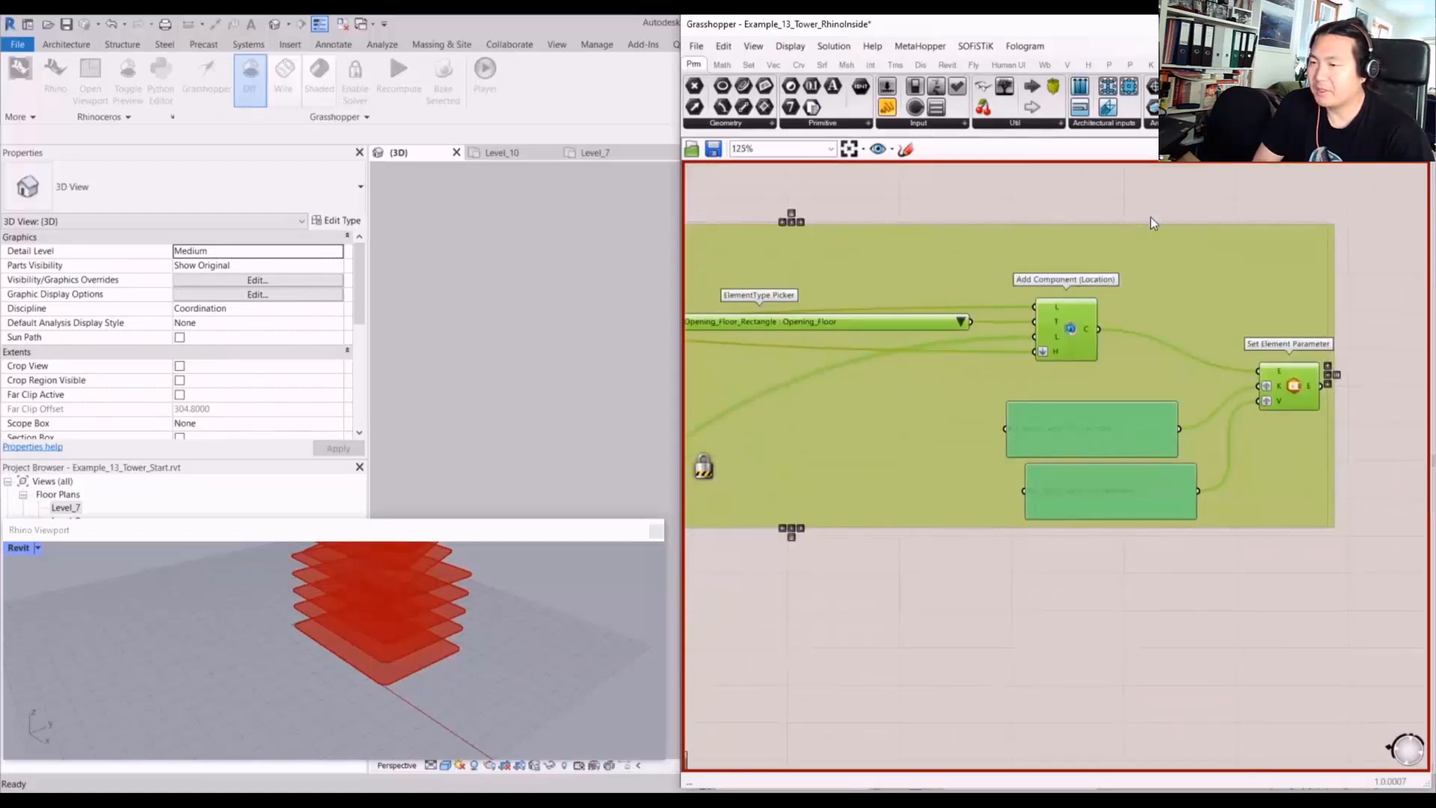
{"action": "left_click", "coordinate": [1353, 420]}
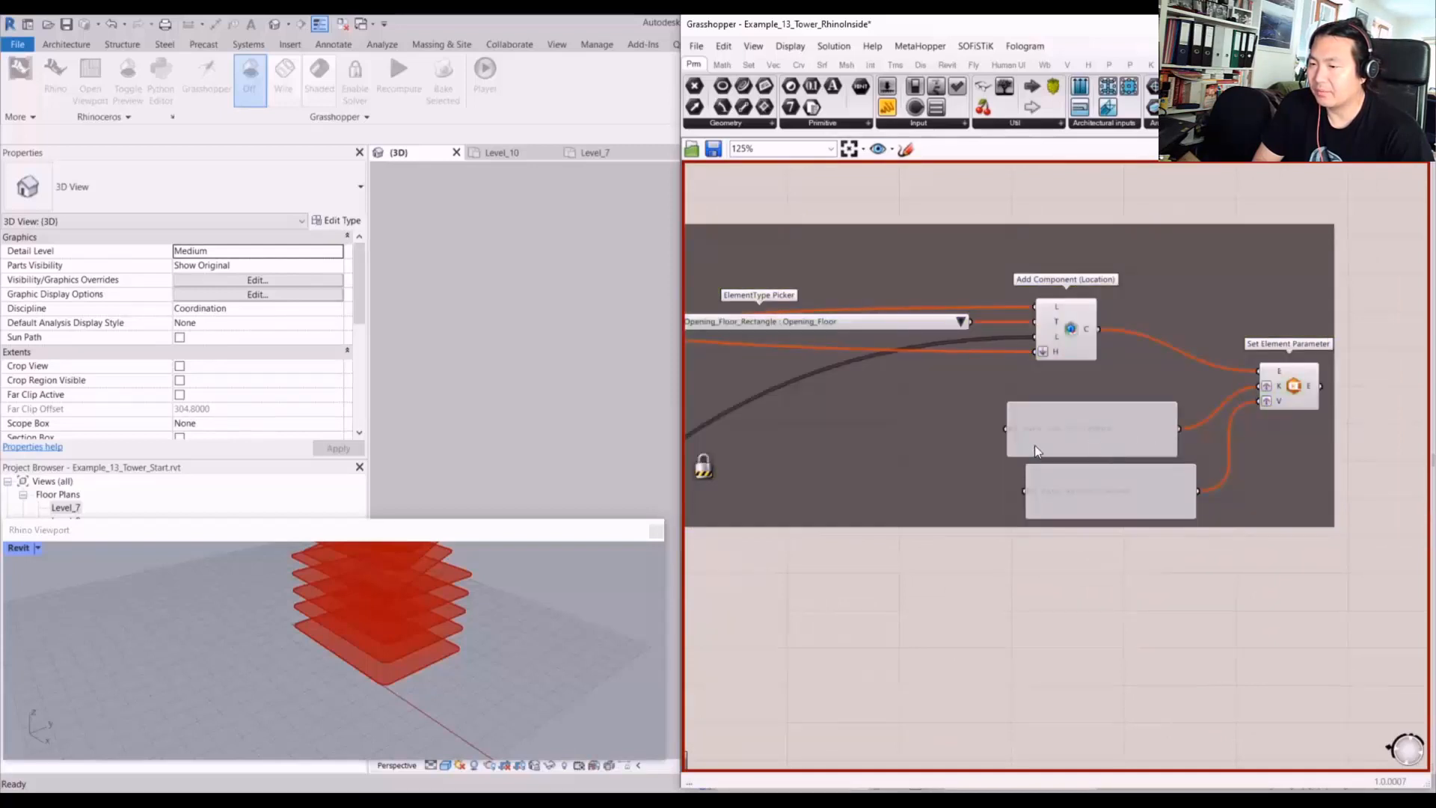
{"action": "scroll", "coordinate": [1034, 446], "scroll_direction": "down", "scroll_amount": 6}
{"action": "right_click_drag", "start_coordinate": [936, 447], "coordinate": [1035, 443]}
{"action": "right_click_drag", "start_coordinate": [1076, 459], "coordinate": [1010, 493]}
{"action": "scroll", "coordinate": [1043, 524], "scroll_direction": "up", "scroll_amount": 5}
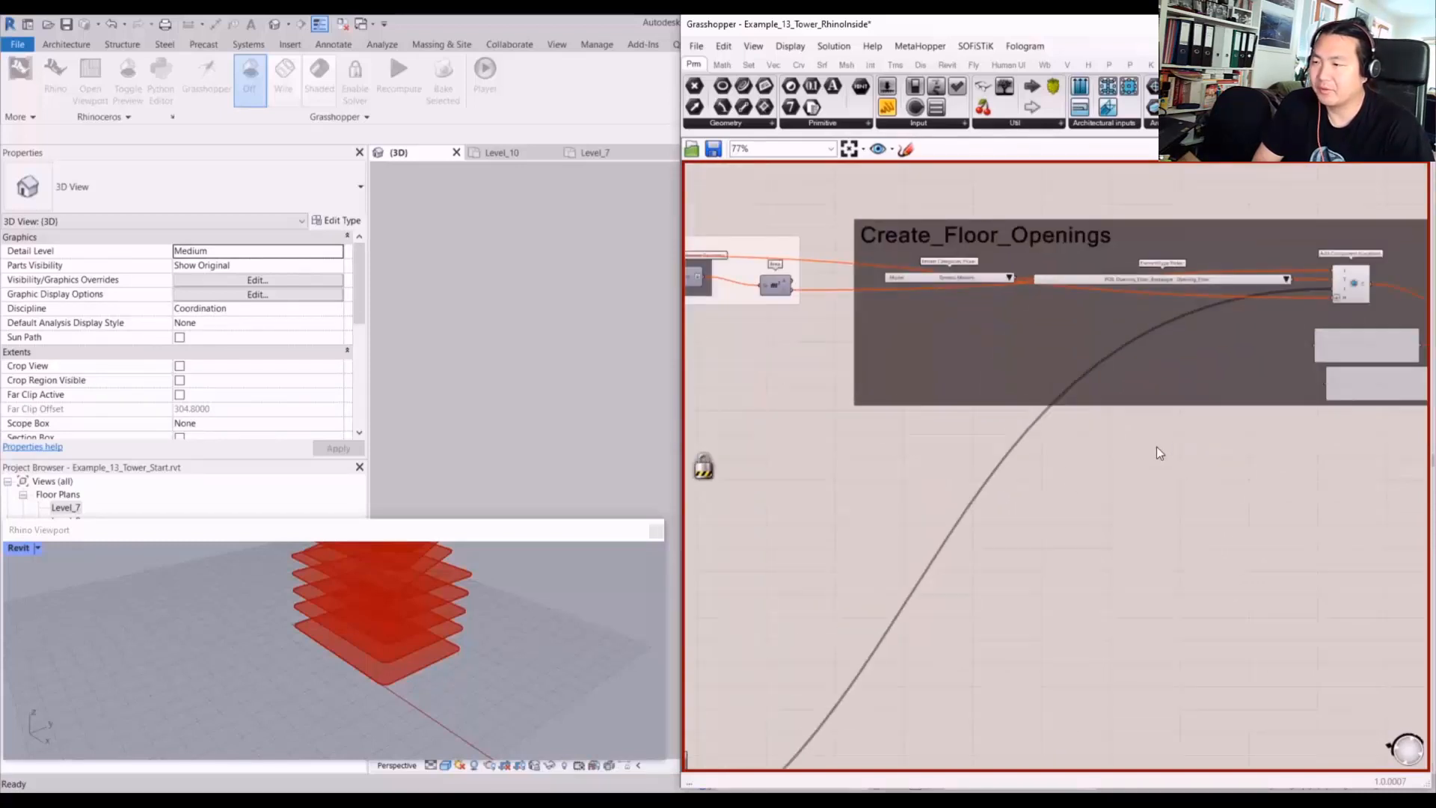
{"action": "middle_click", "coordinate": [1156, 446]}
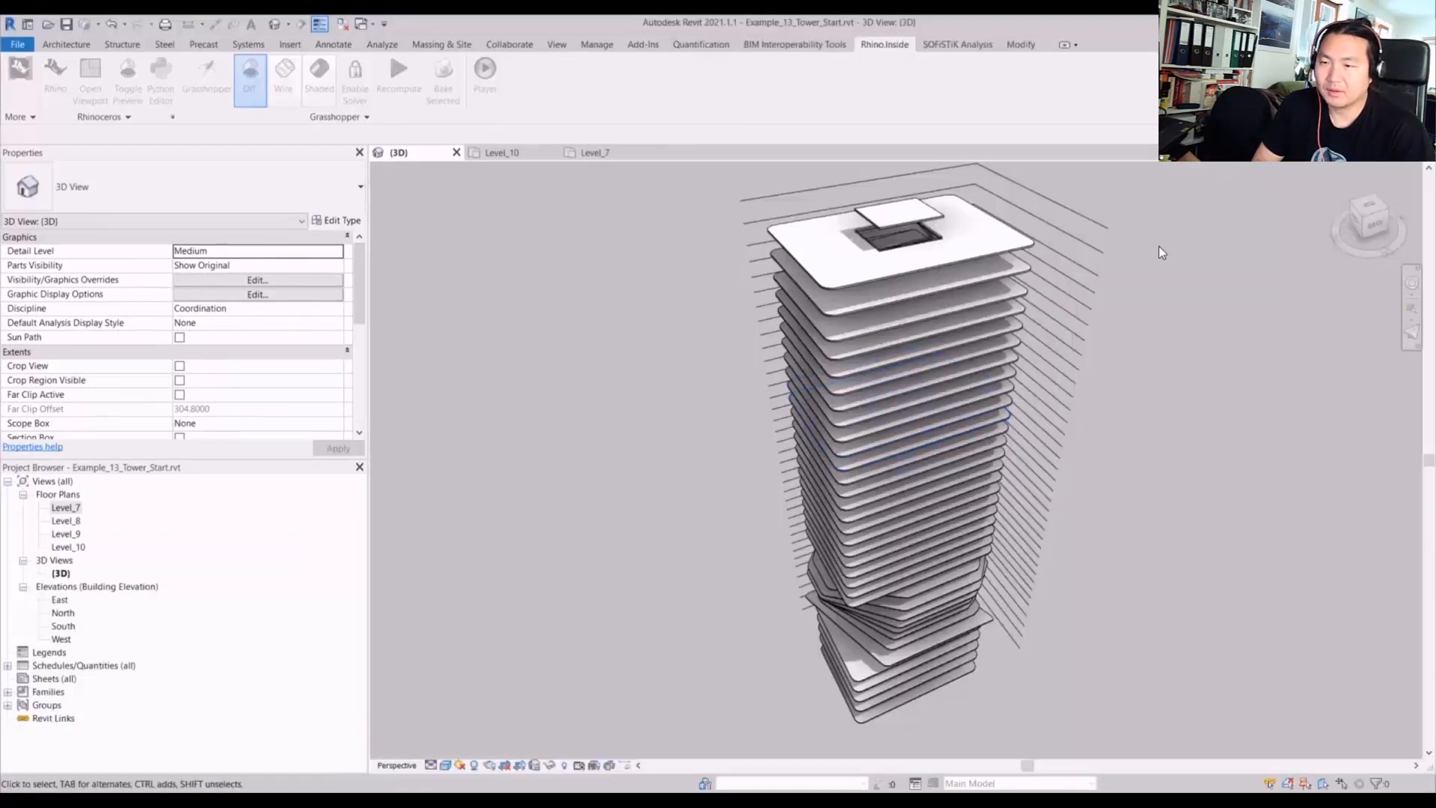
- Examine the slab openings from different angles in the Revit 3D view and up close in the Level_8 floor plan
{"action": "middle_click_drag", "start_coordinate": [1131, 435], "coordinate": [967, 346], "text": "shift"}
{"action": "scroll", "coordinate": [791, 352], "scroll_direction": "up", "scroll_amount": 5}
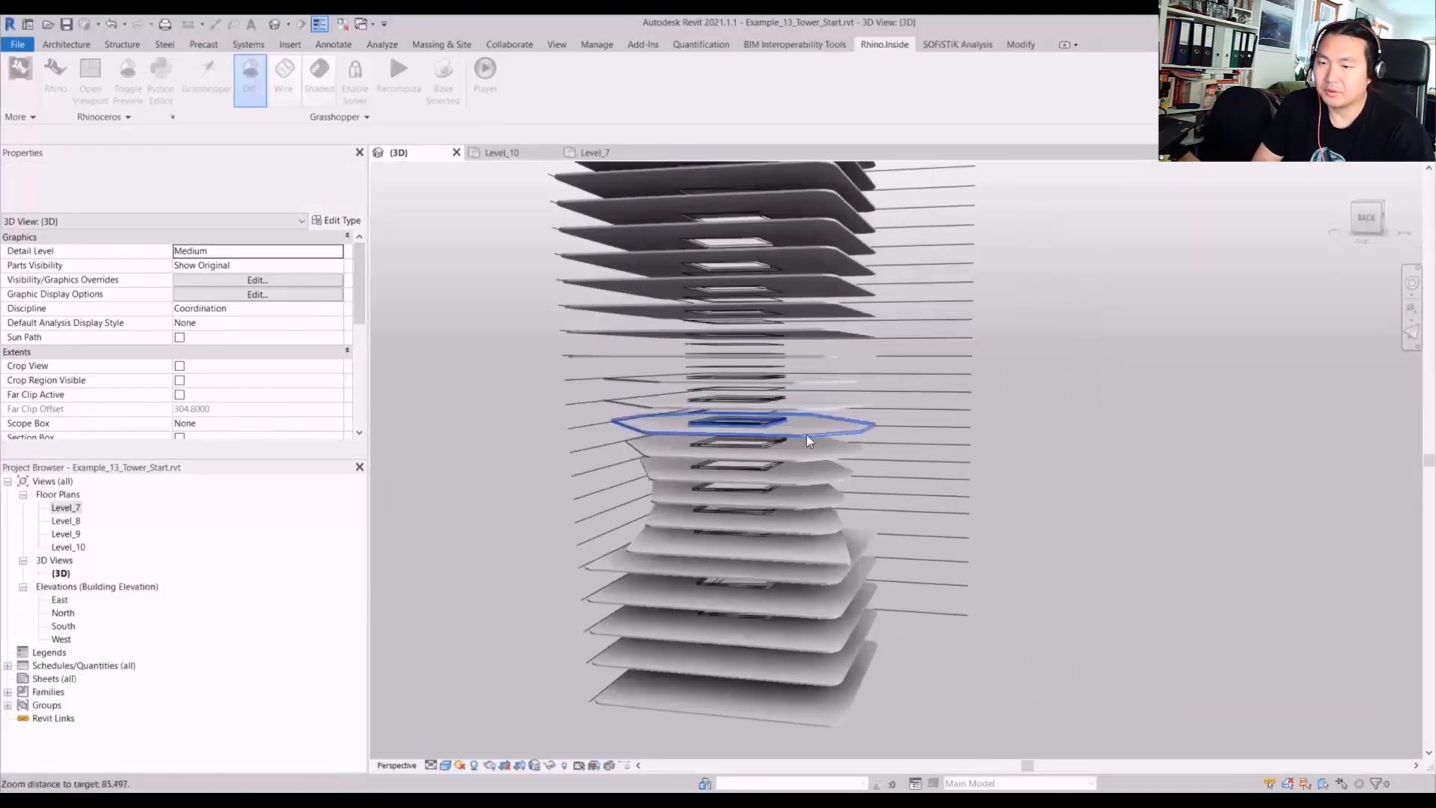
{"action": "scroll", "coordinate": [791, 352], "scroll_direction": "down", "scroll_amount": 5}
{"action": "middle_click_drag", "start_coordinate": [791, 352], "coordinate": [449, 486], "text": "shift"}
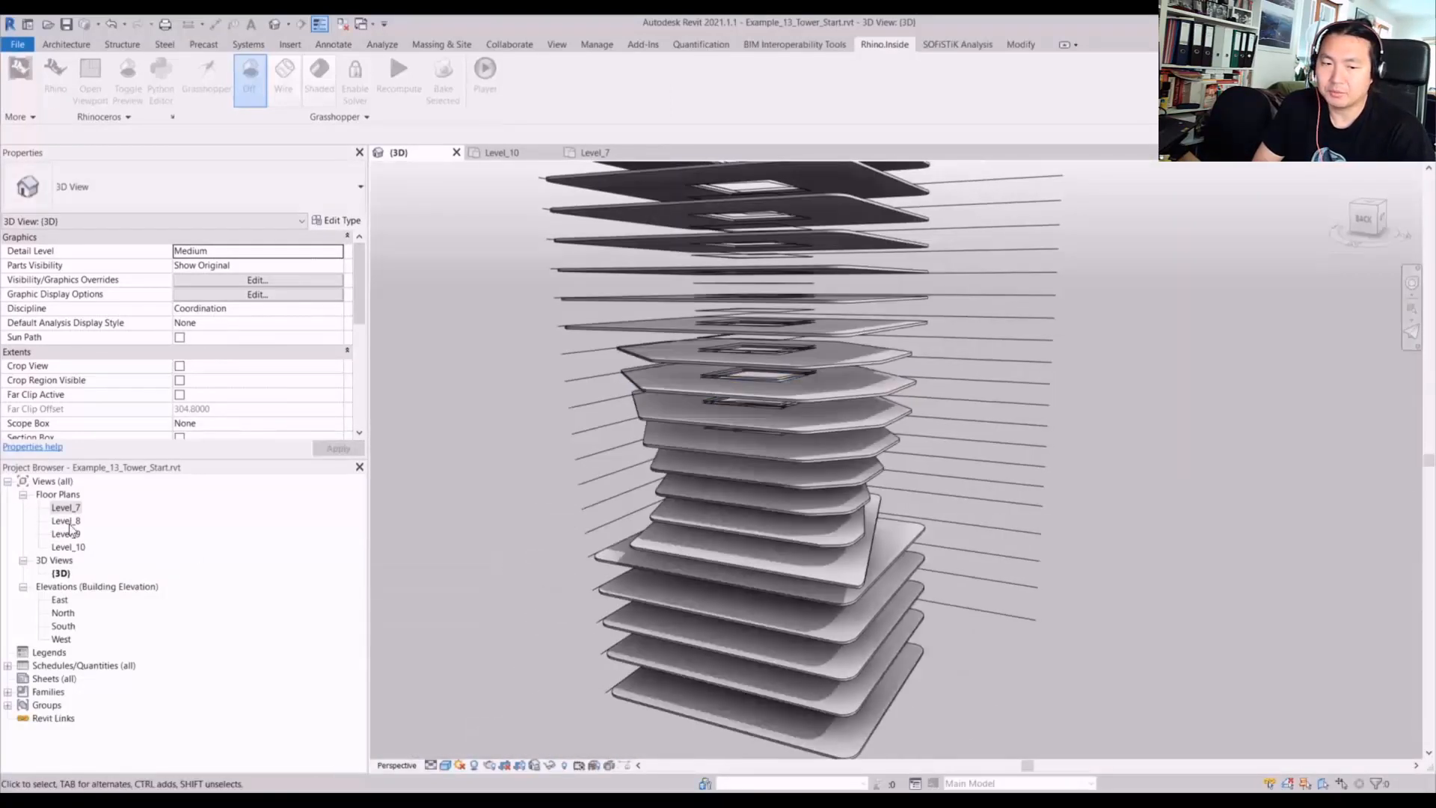
{"action": "double_click", "coordinate": [68, 521]}
{"action": "scroll", "coordinate": [972, 415], "scroll_direction": "up", "scroll_amount": 4}
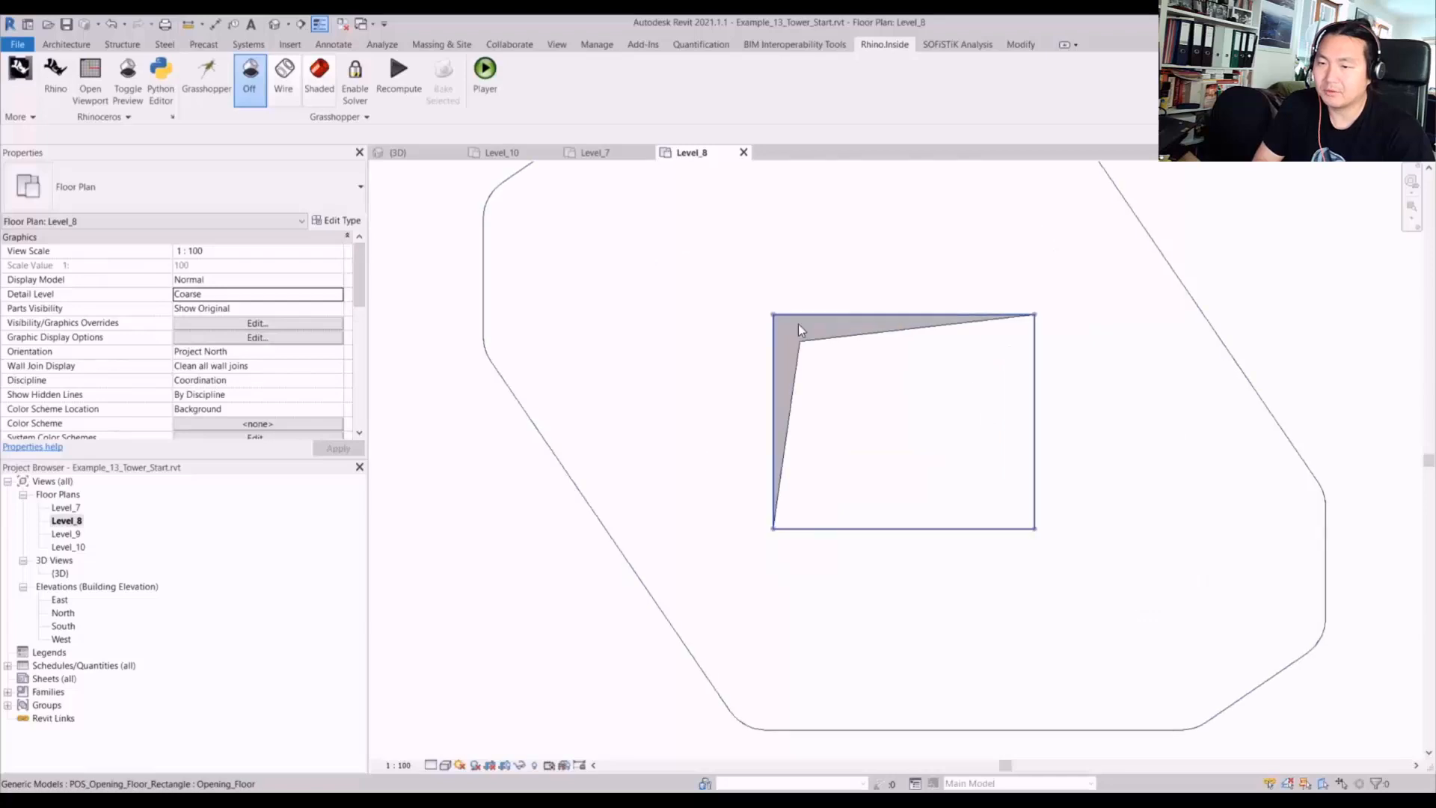
- Create a horizontal building section across the whole tower in the Level_8 floor plan, cutting through the central slab opening
{"action": "left_click", "coordinate": [792, 340]}
{"action": "left_click", "coordinate": [513, 519]}
{"action": "scroll", "coordinate": [931, 370], "scroll_direction": "down", "scroll_amount": 1}
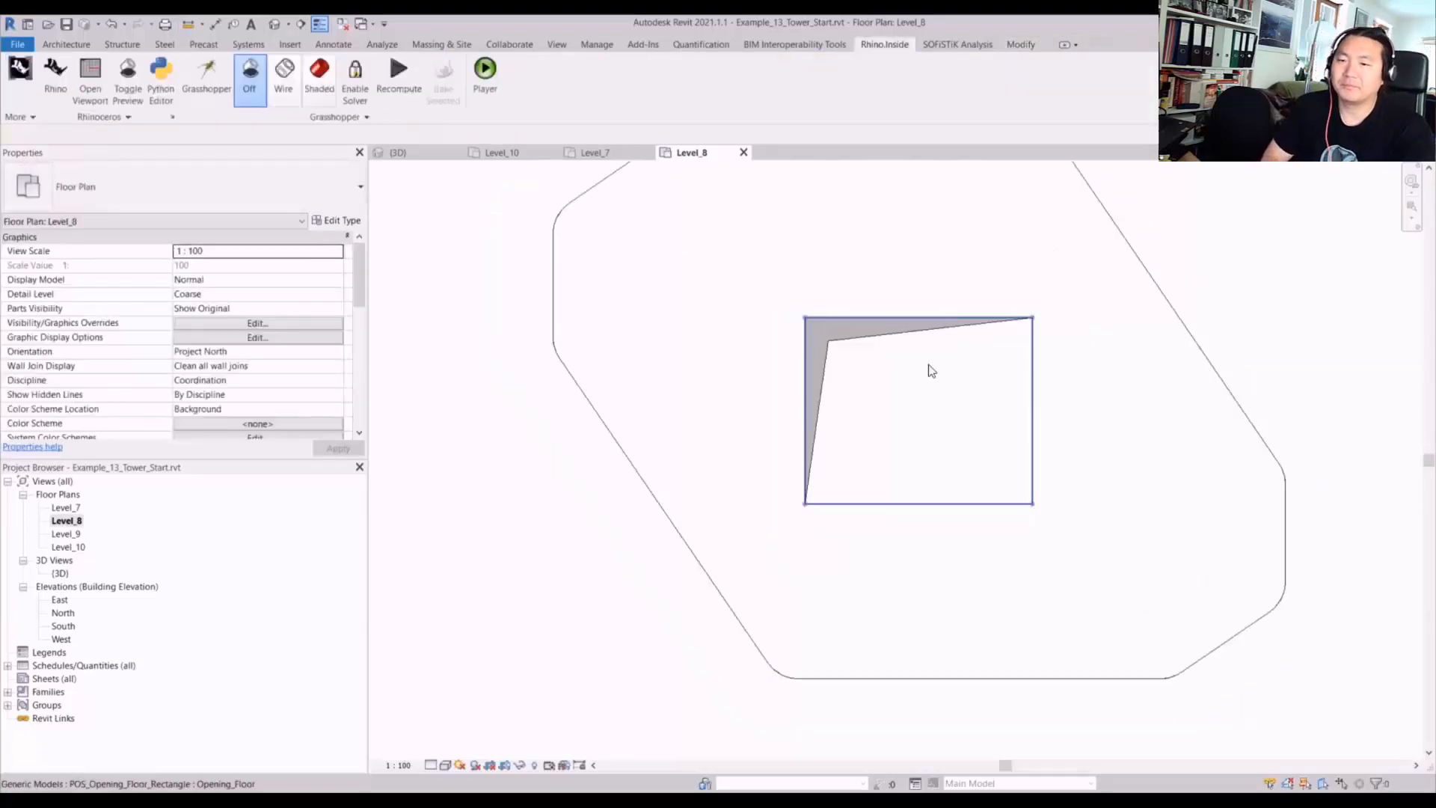
{"action": "scroll", "coordinate": [931, 371], "scroll_direction": "down", "scroll_amount": 3}
{"action": "scroll", "coordinate": [931, 329], "scroll_direction": "up", "scroll_amount": 2}
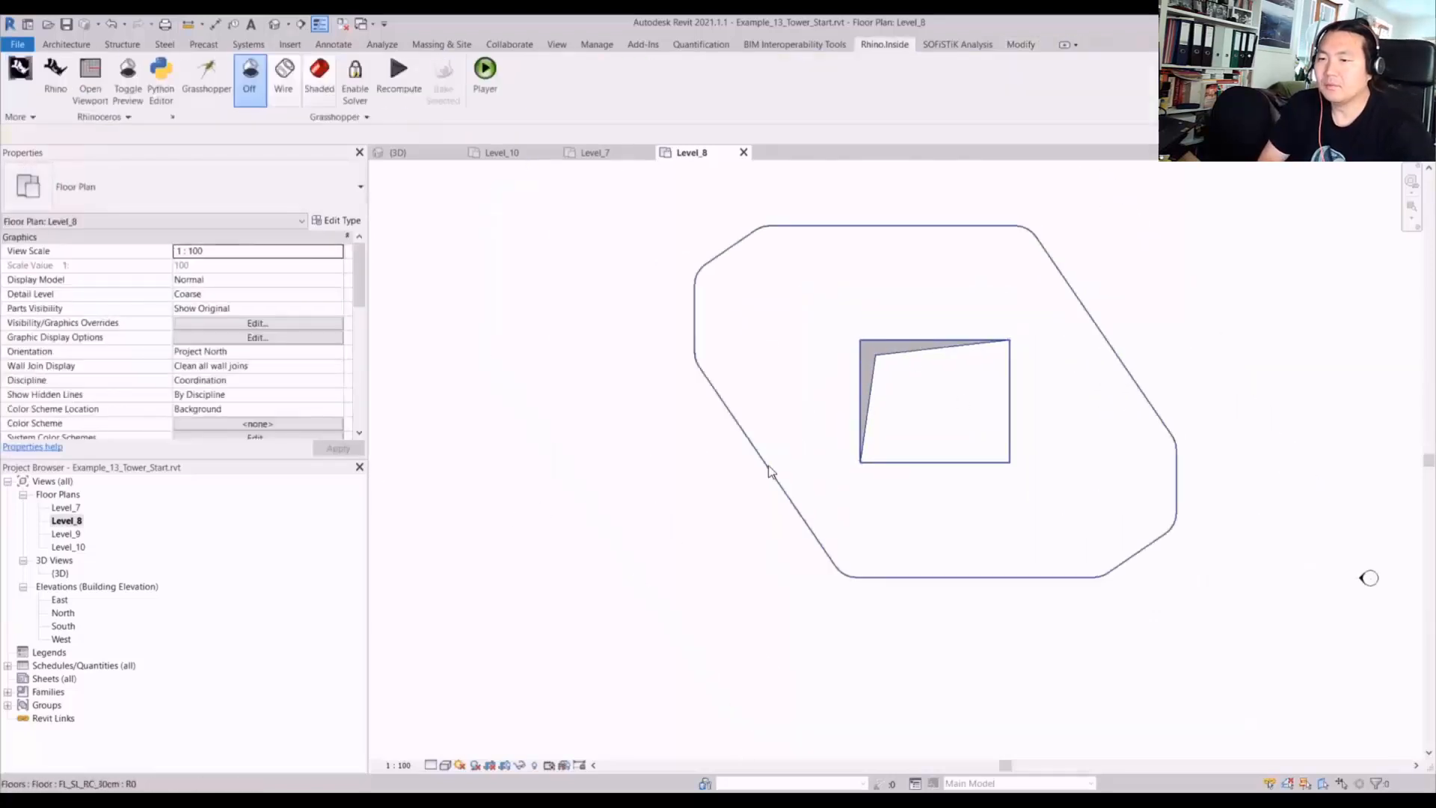
{"action": "middle_click_drag", "start_coordinate": [630, 397], "coordinate": [623, 409]}
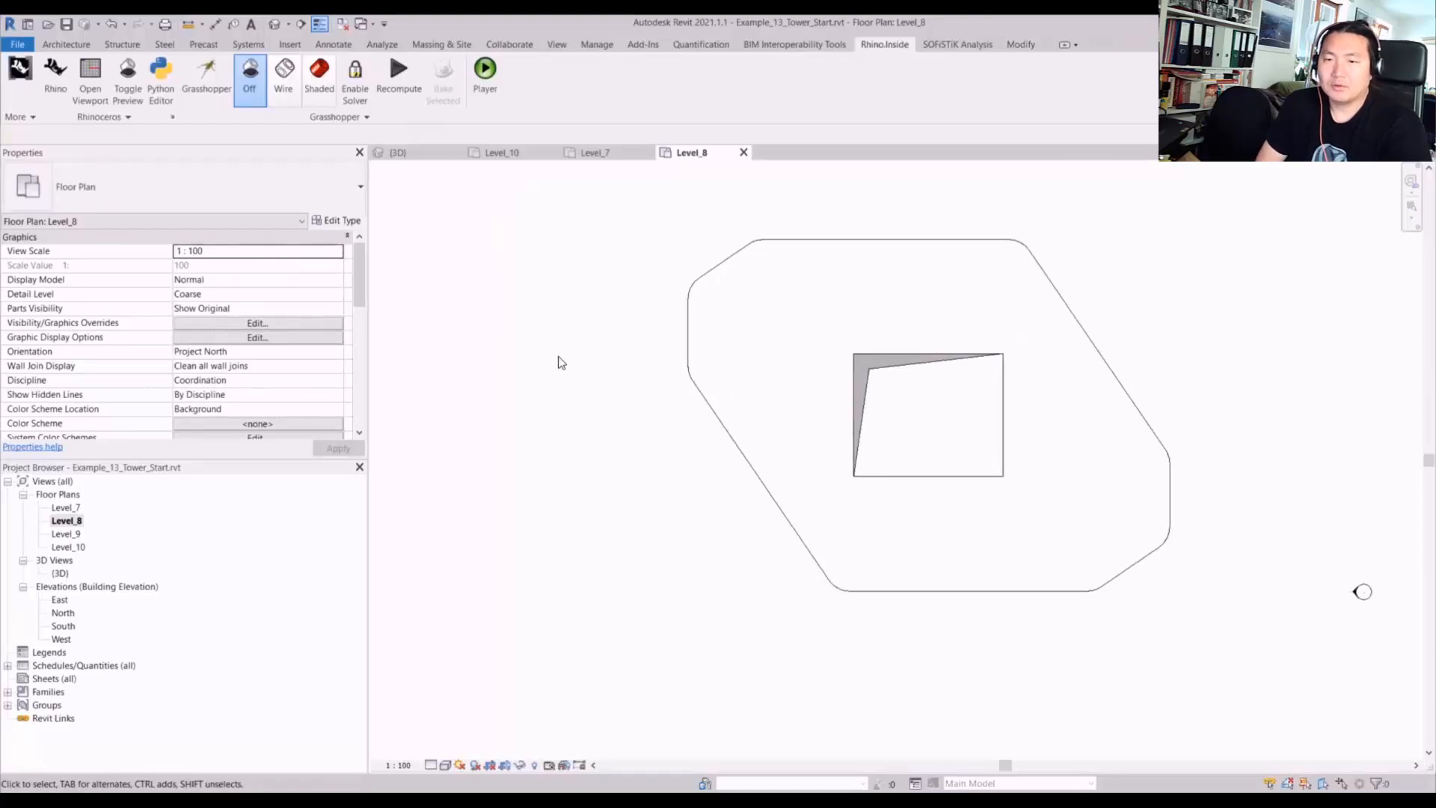
{"action": "left_click", "coordinate": [556, 45]}
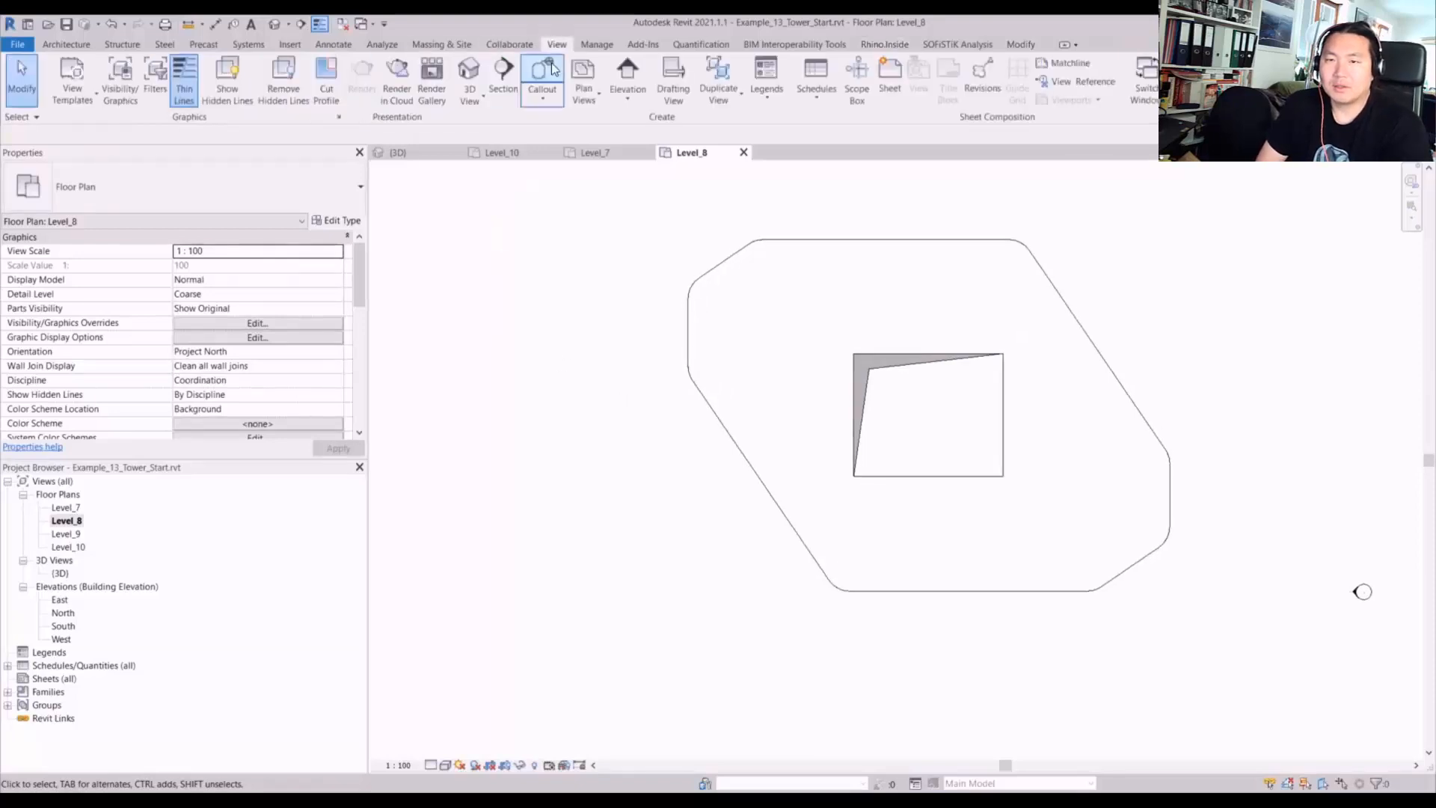
{"action": "left_click", "coordinate": [488, 75]}
{"action": "left_click", "coordinate": [582, 420]}
{"action": "left_click", "coordinate": [1248, 415]}
{"action": "scroll", "coordinate": [1154, 362], "scroll_direction": "down", "scroll_amount": 1}
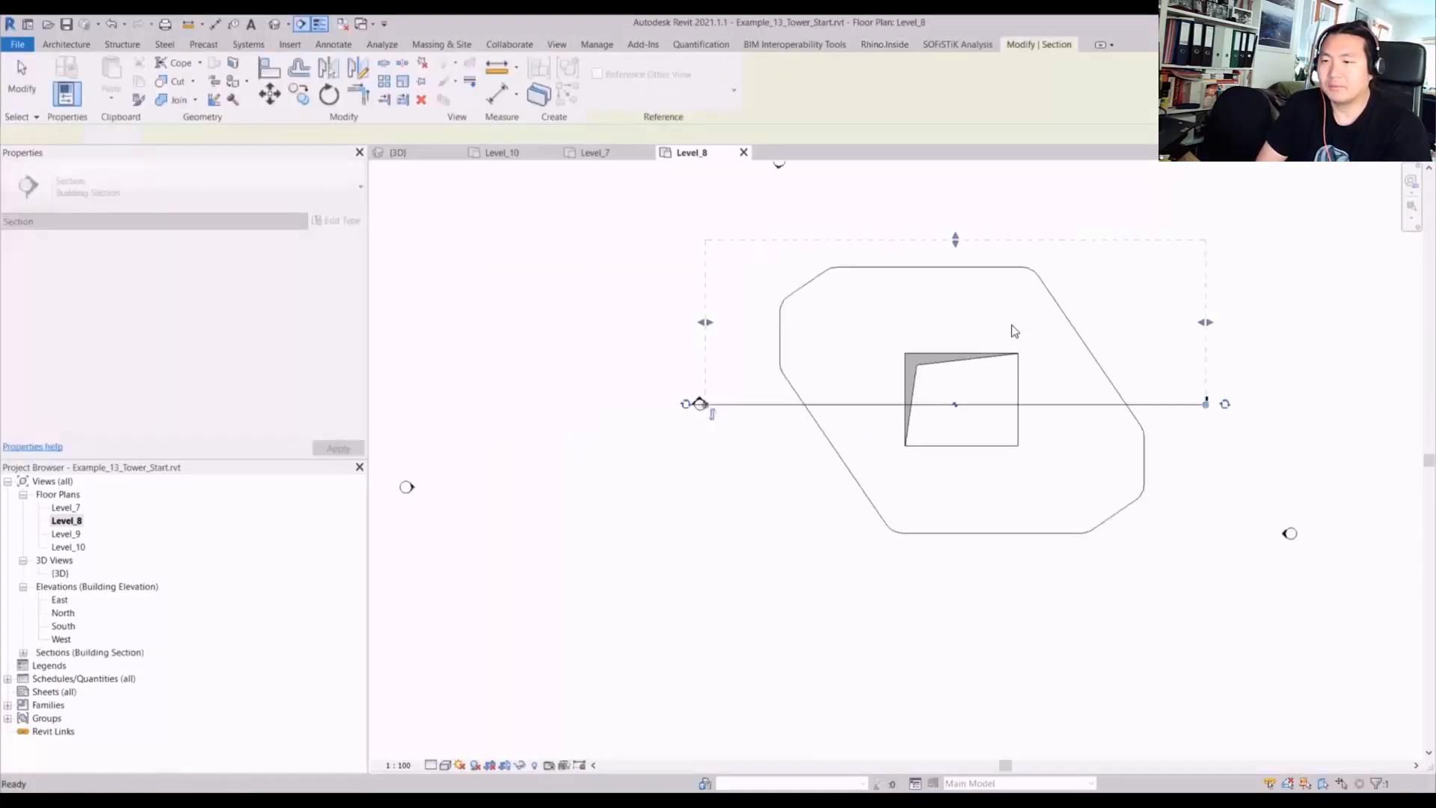
{"action": "key", "text": "Escape"}
- Go to the new section's view and examine the floor openings from the top level down to the foundation
{"action": "right_click", "coordinate": [568, 293]}
{"action": "left_click", "coordinate": [600, 371]}
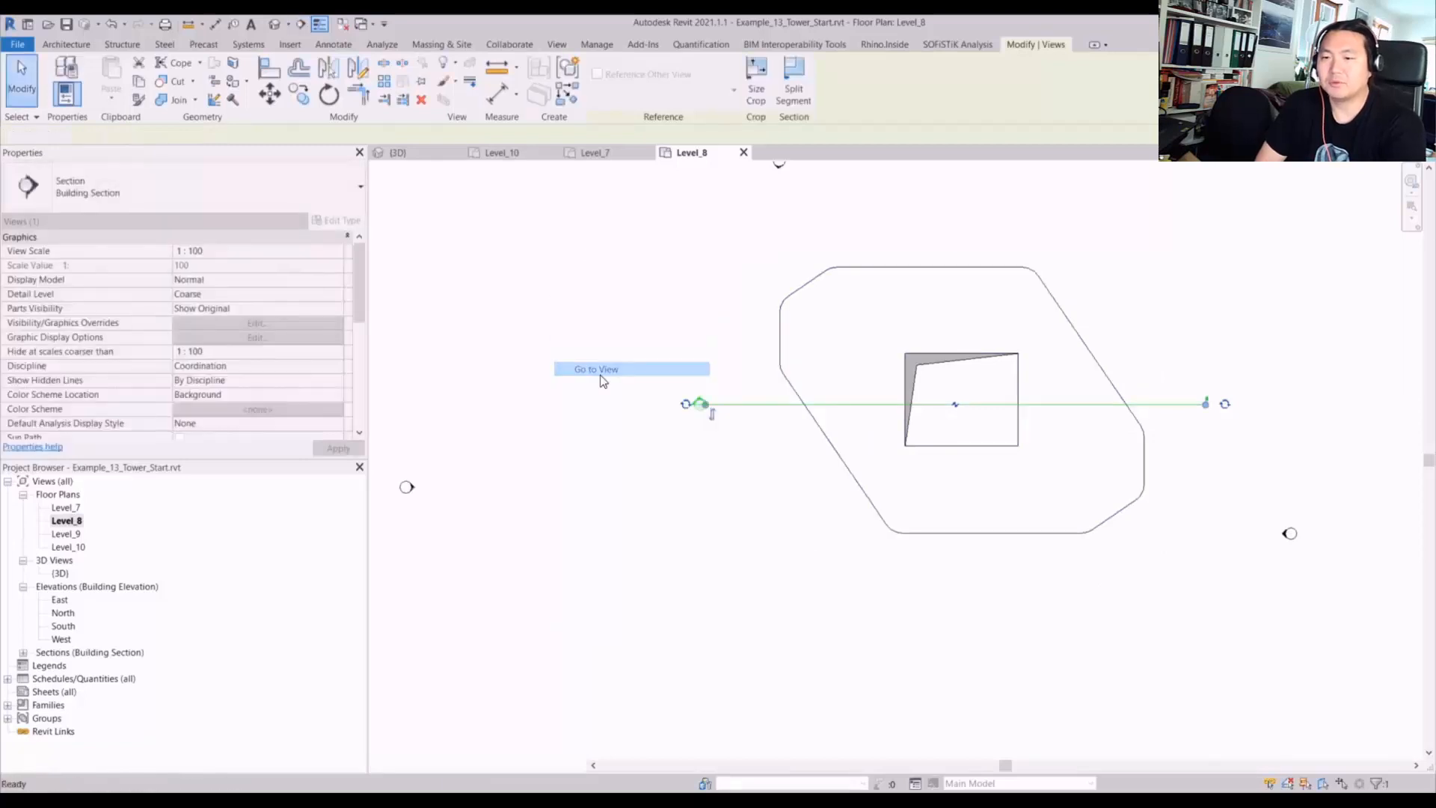
{"action": "scroll", "coordinate": [980, 194], "scroll_direction": "up", "scroll_amount": 5}
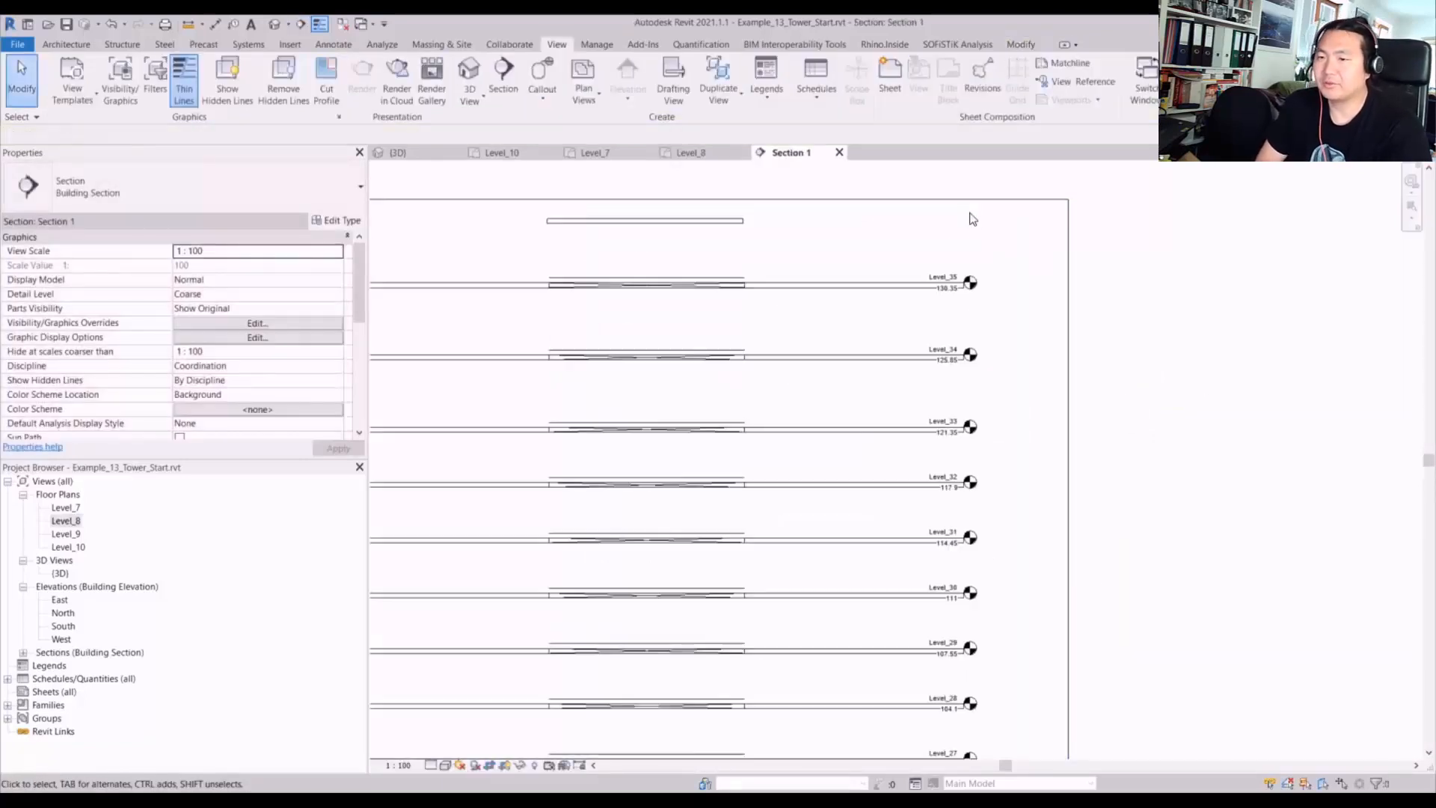
{"action": "middle_click_drag", "start_coordinate": [857, 307], "coordinate": [1052, 262]}
{"action": "scroll", "coordinate": [1052, 259], "scroll_direction": "down", "scroll_amount": 3}
{"action": "middle_click_drag", "start_coordinate": [874, 465], "coordinate": [852, 221]}
{"action": "scroll", "coordinate": [818, 710], "scroll_direction": "up", "scroll_amount": 1}
{"action": "middle_click_drag", "start_coordinate": [818, 710], "coordinate": [814, 217]}
{"action": "scroll", "coordinate": [830, 456], "scroll_direction": "up", "scroll_amount": 3}
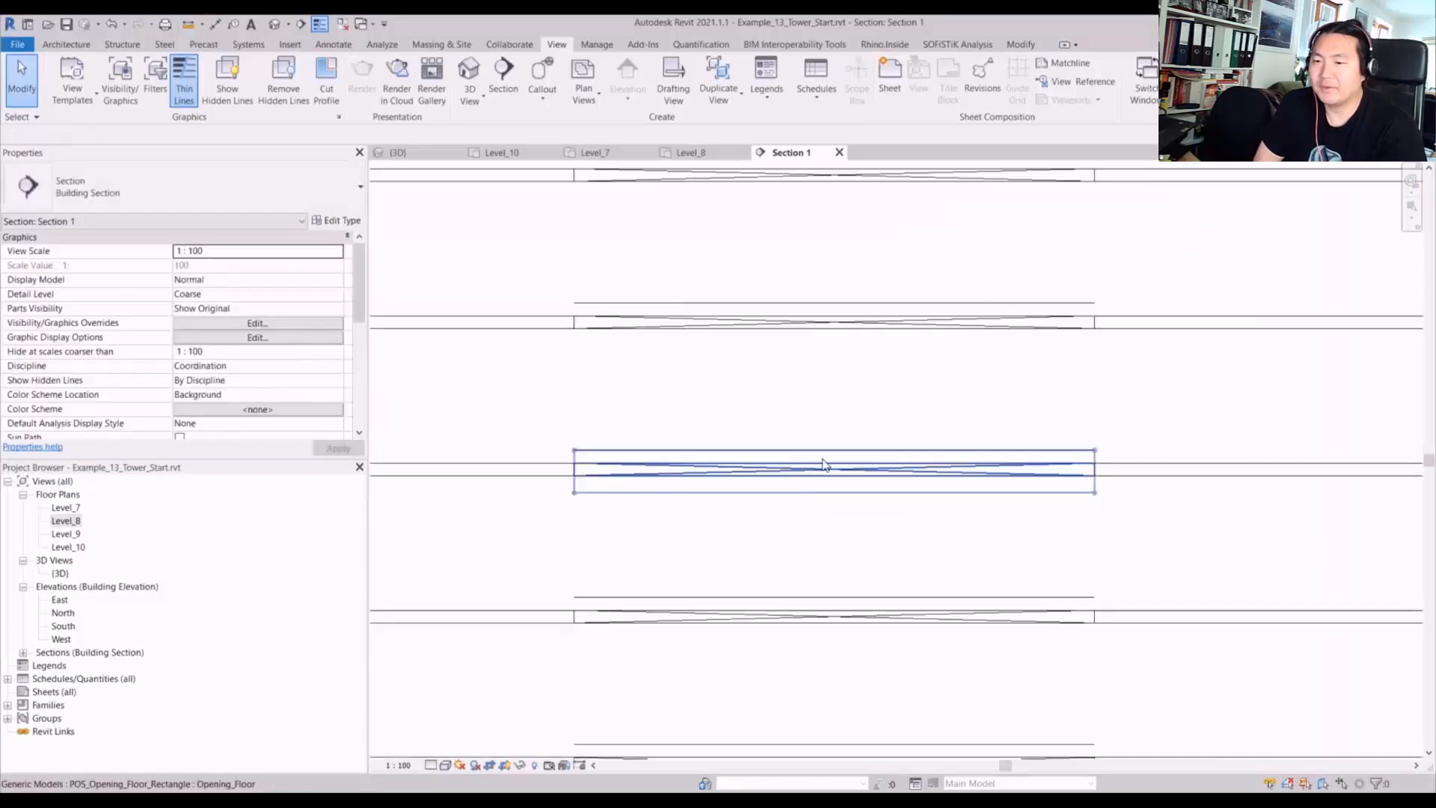
{"action": "scroll", "coordinate": [848, 416], "scroll_direction": "down", "scroll_amount": 4}
{"action": "middle_click_drag", "start_coordinate": [904, 599], "coordinate": [916, 299]}
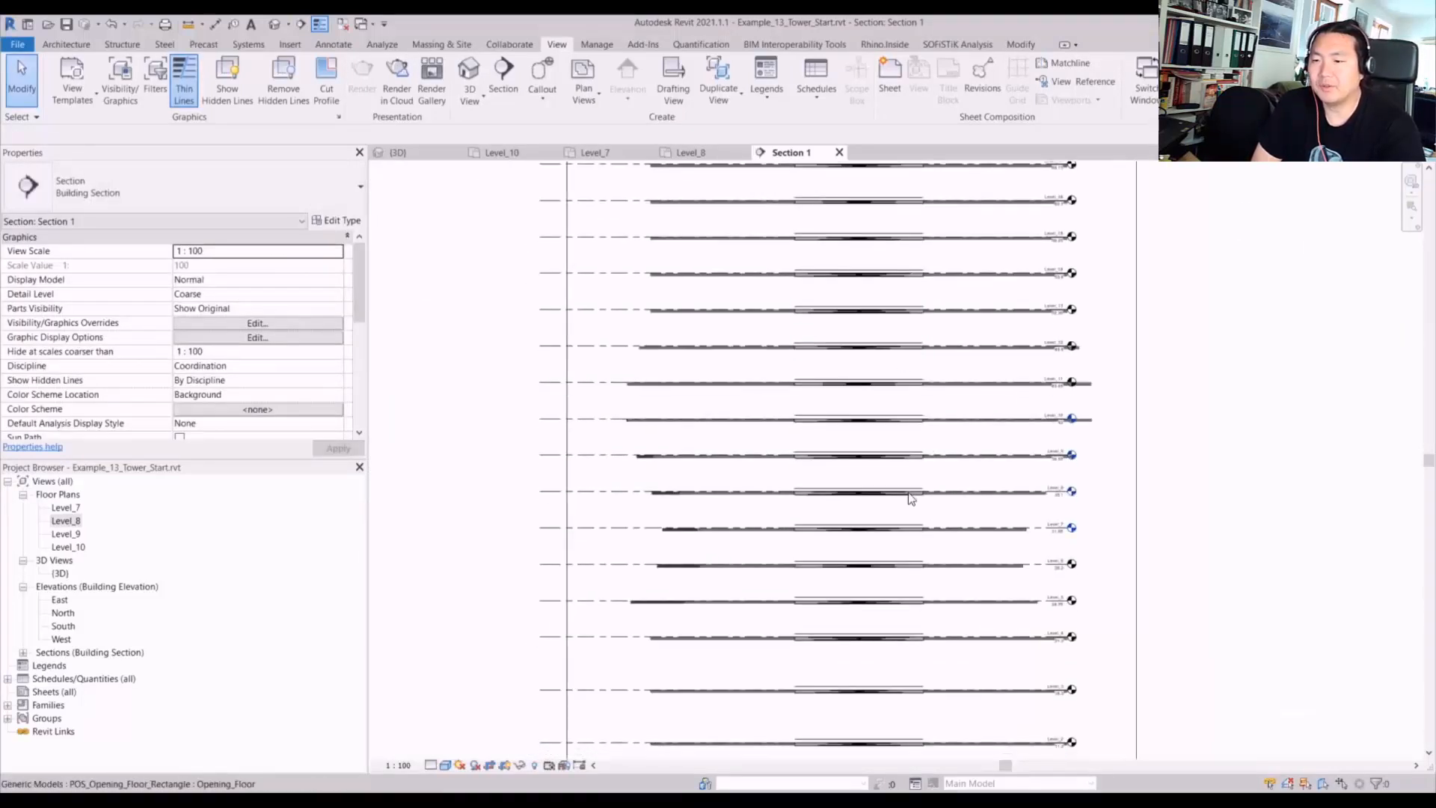
{"action": "middle_click_drag", "start_coordinate": [916, 635], "coordinate": [884, 339]}
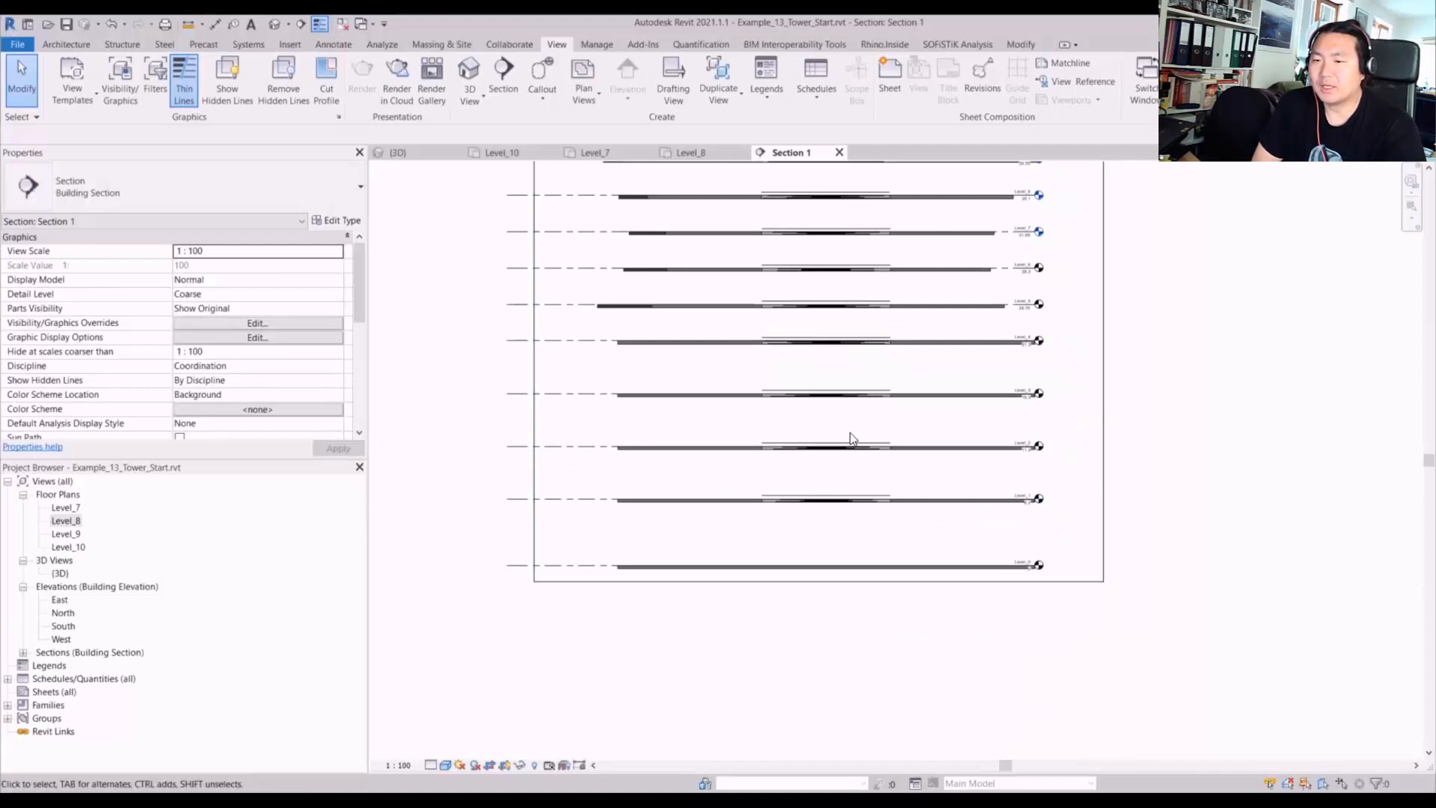
{"action": "scroll", "coordinate": [851, 434], "scroll_direction": "down", "scroll_amount": 2}
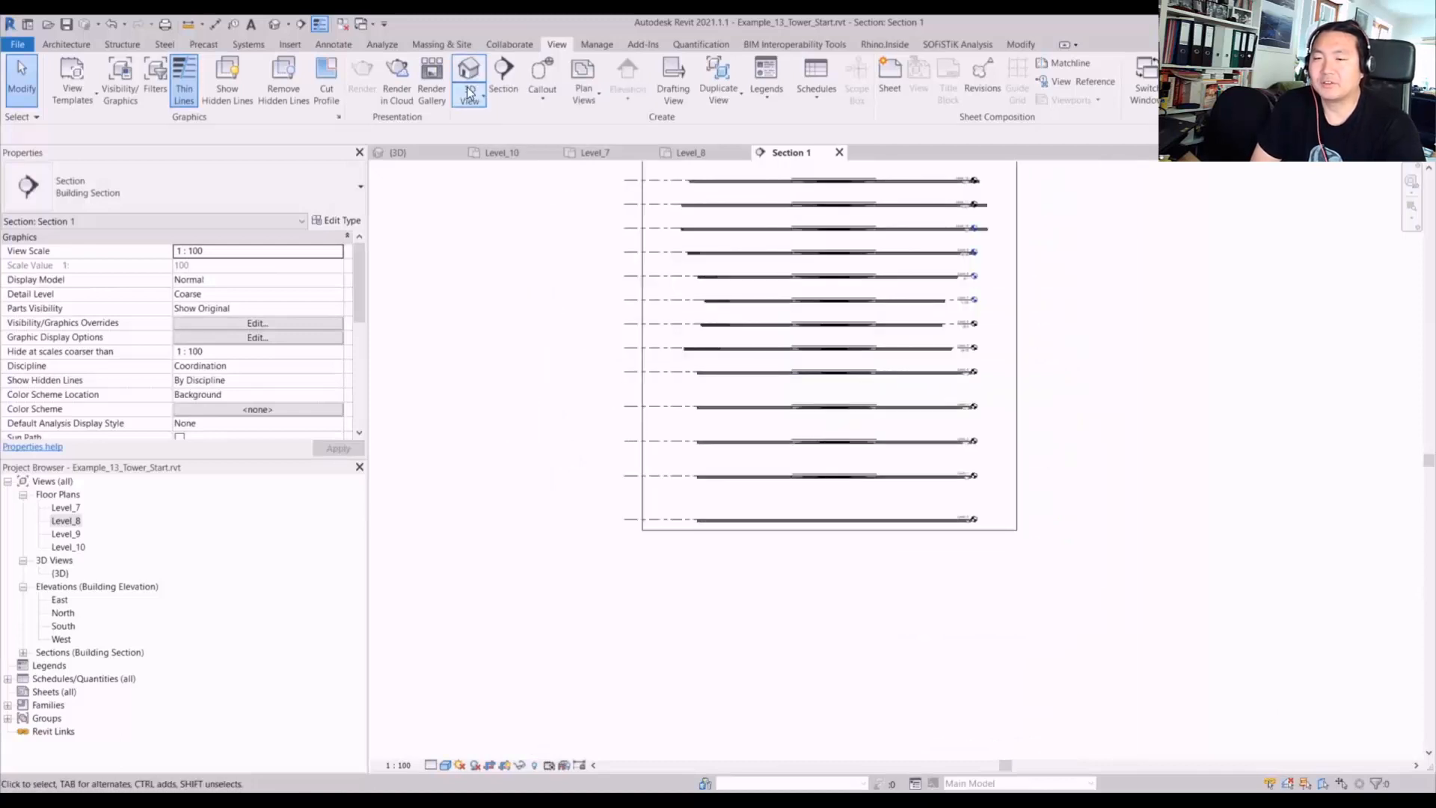
- Close the inactive views and open the default 3D view to inspect the tower's slabs and openings
{"action": "left_click", "coordinate": [468, 88]}
{"action": "left_click", "coordinate": [341, 25]}
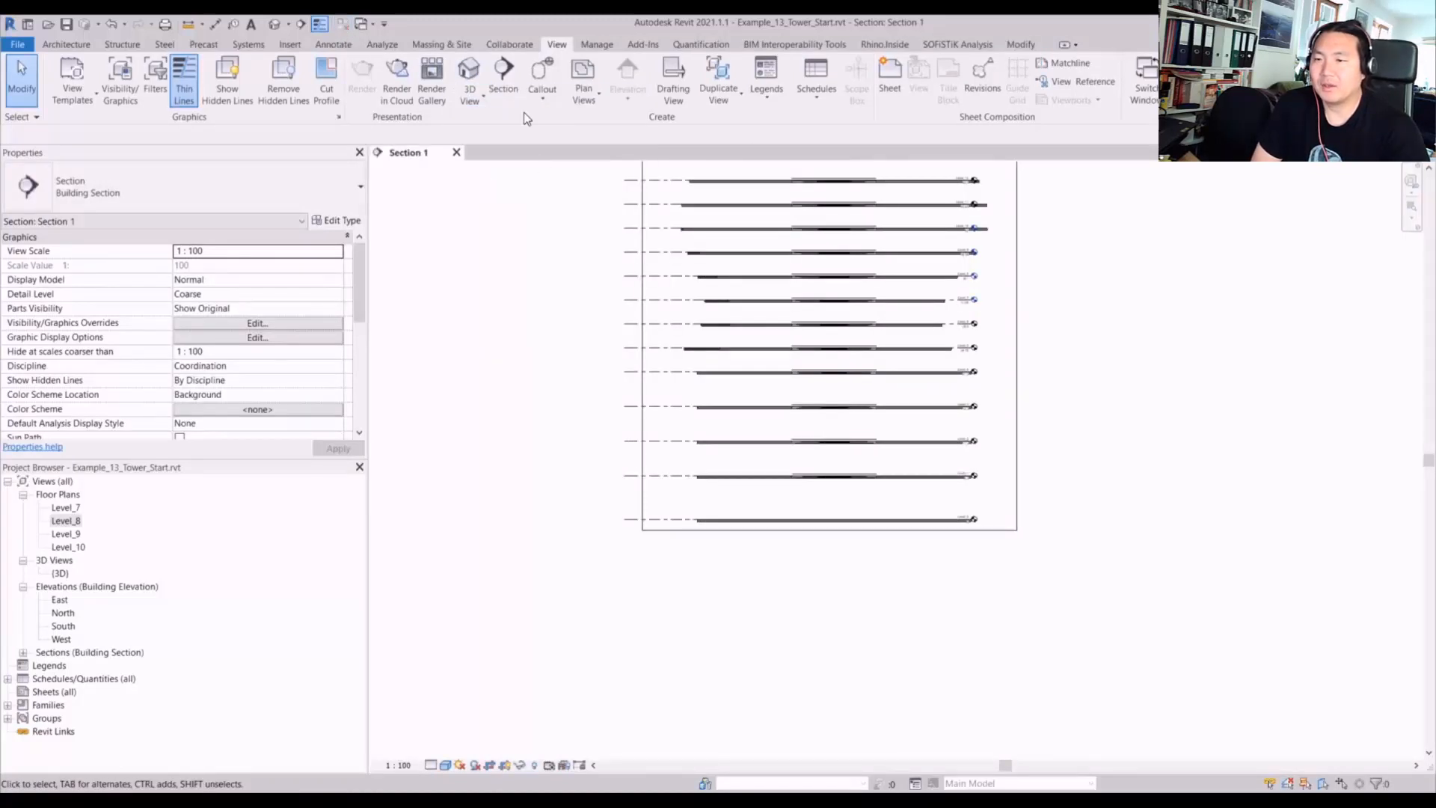
{"action": "left_click", "coordinate": [469, 75]}
{"action": "scroll", "coordinate": [701, 299], "scroll_direction": "up", "scroll_amount": 5}
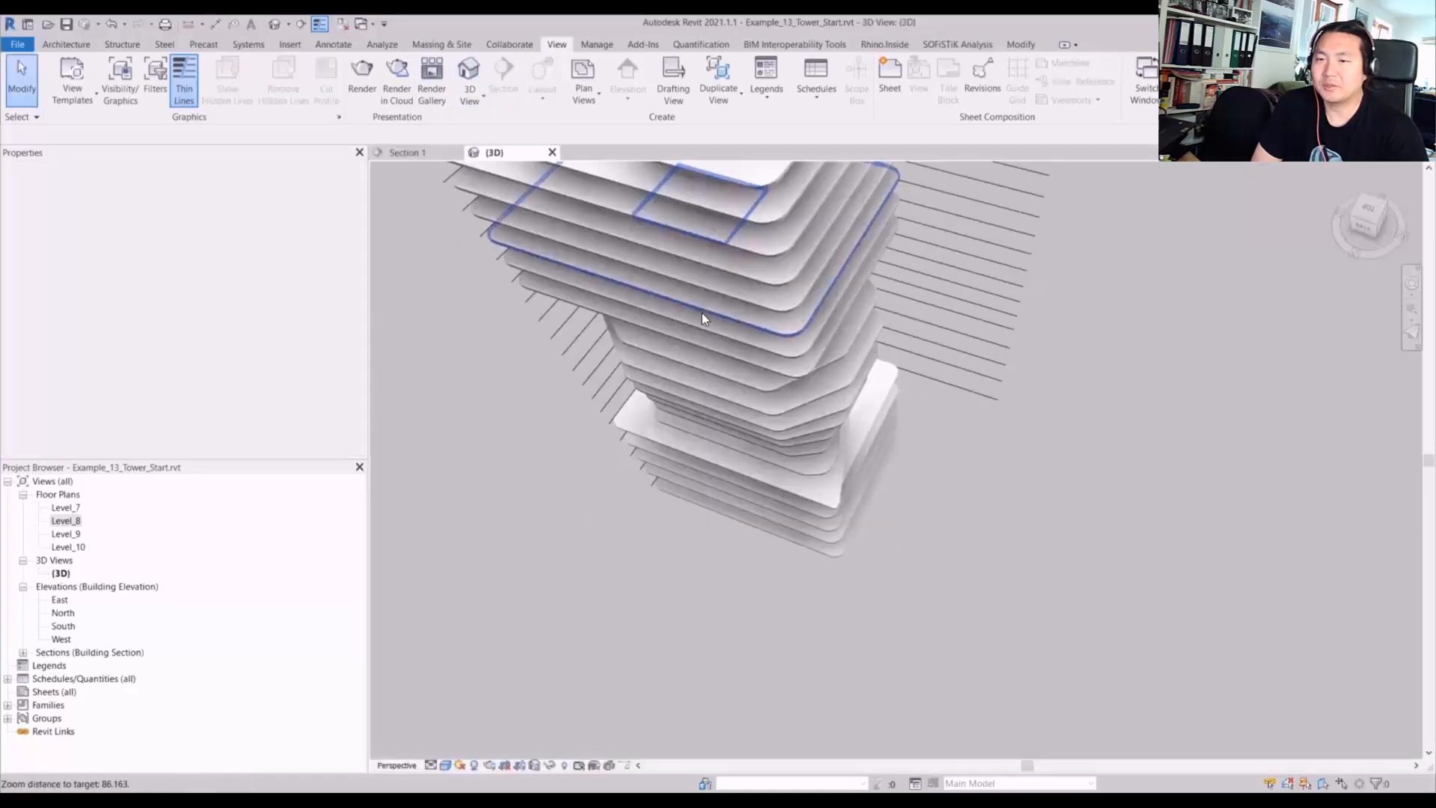
{"action": "scroll", "coordinate": [754, 403], "scroll_direction": "down", "scroll_amount": 5}
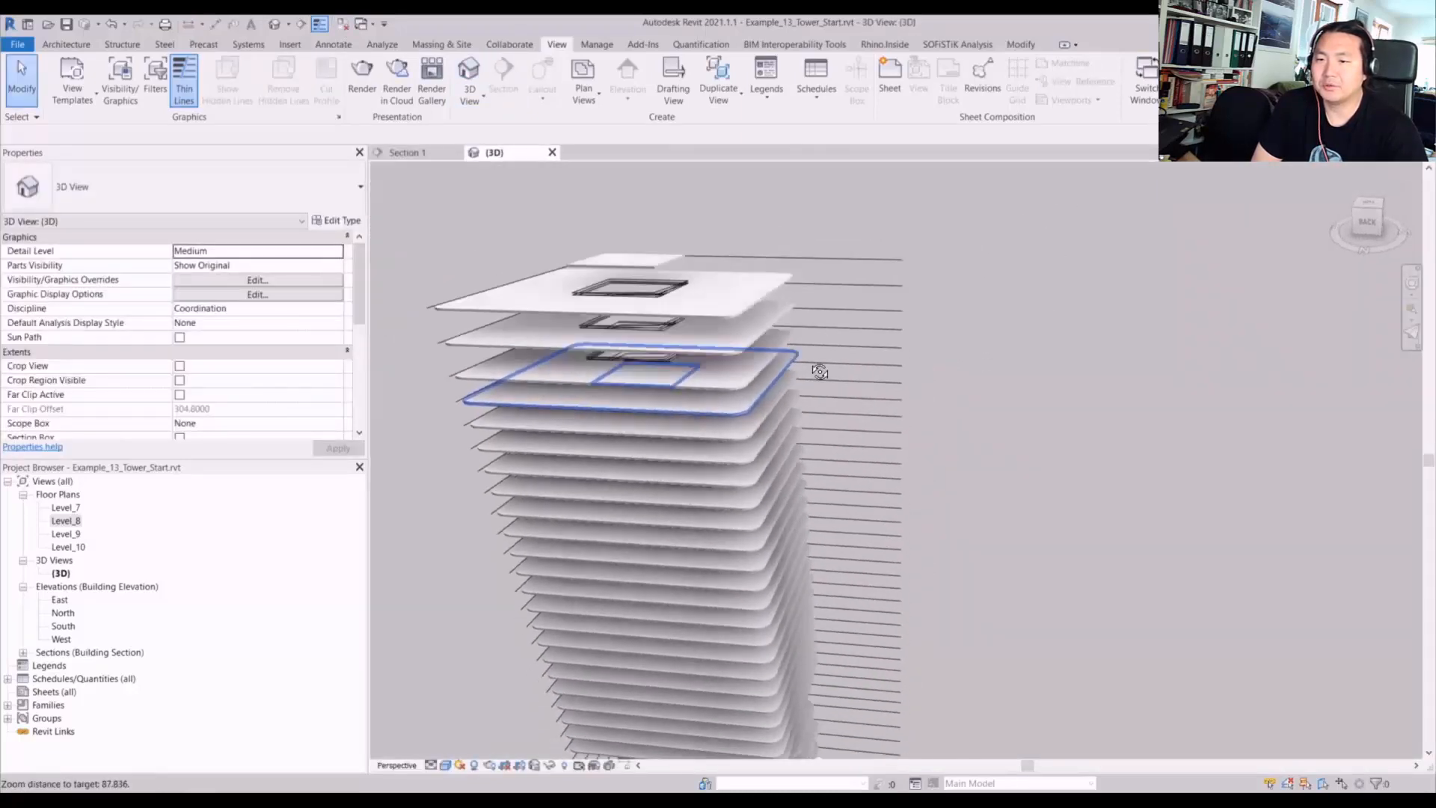
{"action": "left_click", "coordinate": [722, 526]}
{"action": "middle_click_drag", "start_coordinate": [721, 526], "coordinate": [869, 453], "text": "shift"}
{"action": "scroll", "coordinate": [895, 447], "scroll_direction": "down", "scroll_amount": 2}
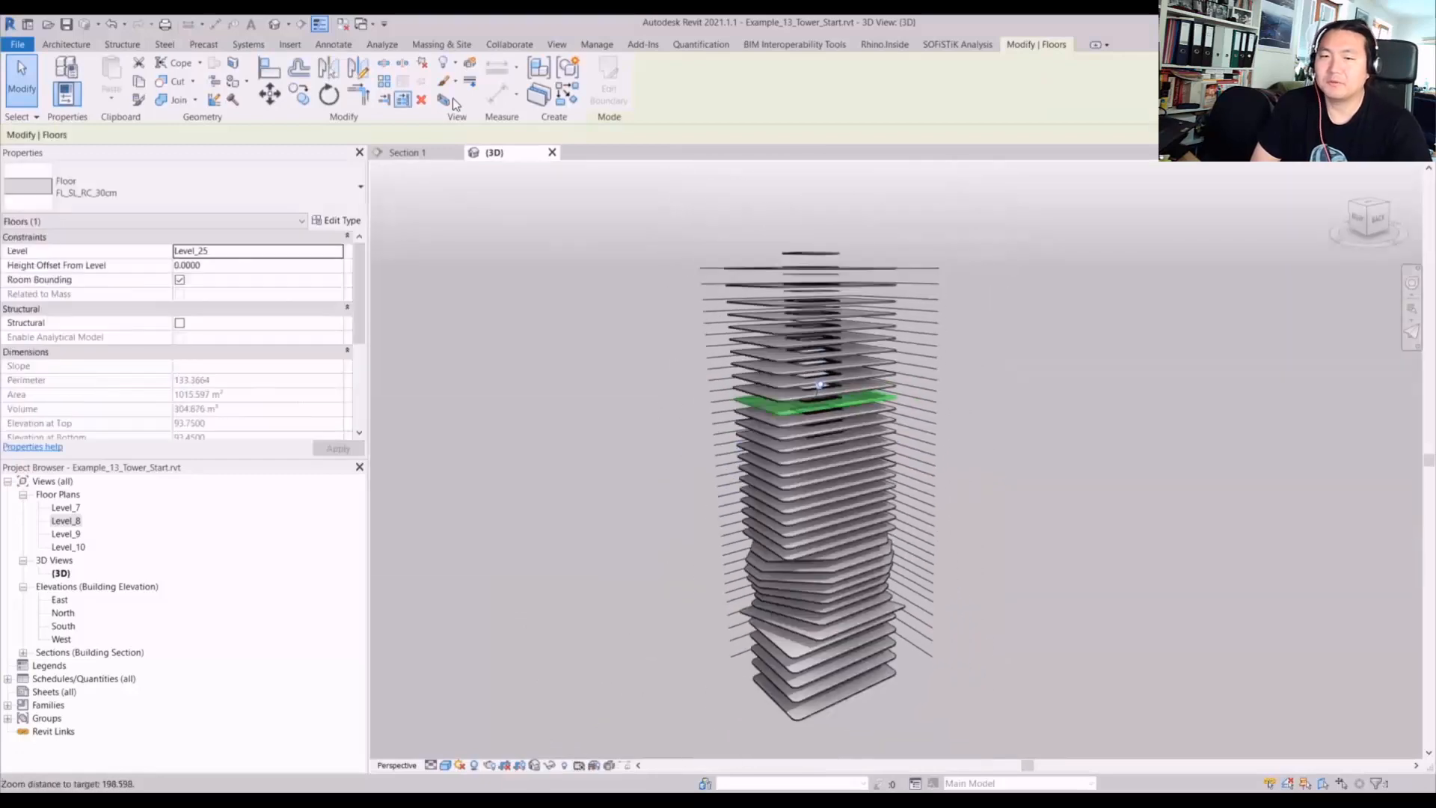
{"action": "key", "text": "Escape"}
- Switch to Grasshopper and enable the Core_Walls components, recomputing the definition to build the core walls in Revit
{"action": "left_click", "coordinate": [885, 45]}
{"action": "left_click", "coordinate": [199, 69]}
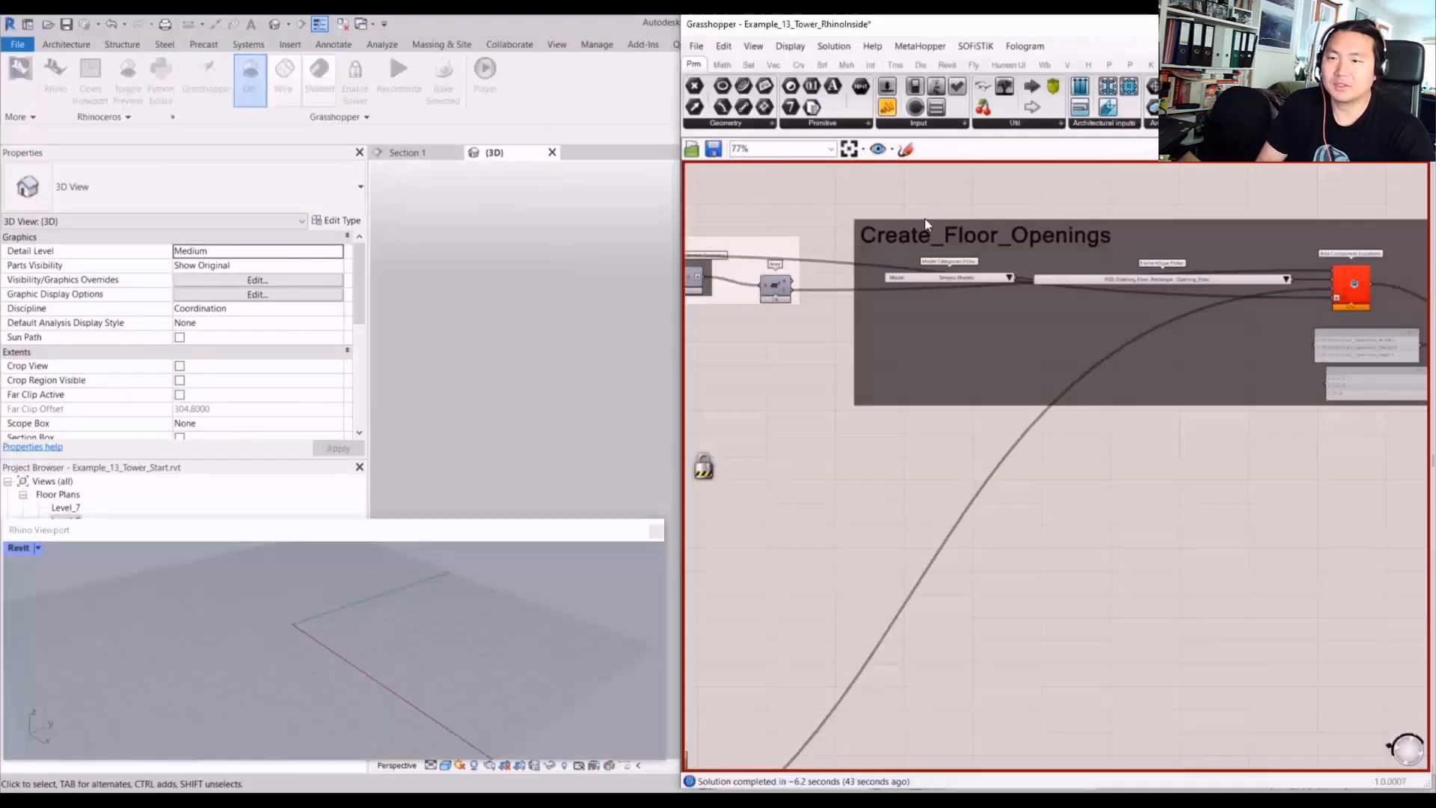
{"action": "scroll", "coordinate": [1045, 557], "scroll_direction": "down", "scroll_amount": 4}
{"action": "scroll", "coordinate": [827, 550], "scroll_direction": "up", "scroll_amount": 6}
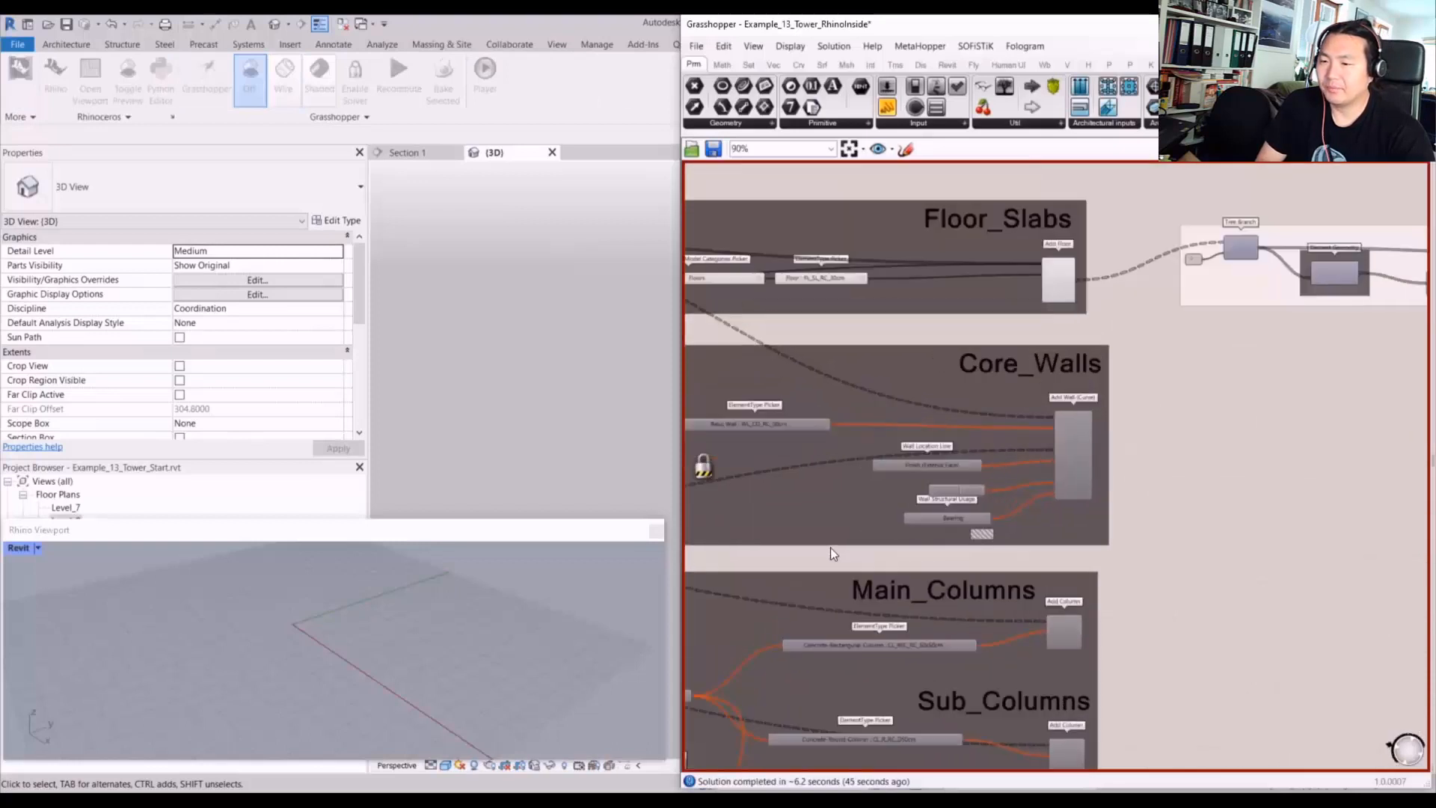
{"action": "left_click_drag", "start_coordinate": [1325, 535], "coordinate": [748, 356]}
{"action": "middle_click", "coordinate": [779, 338]}
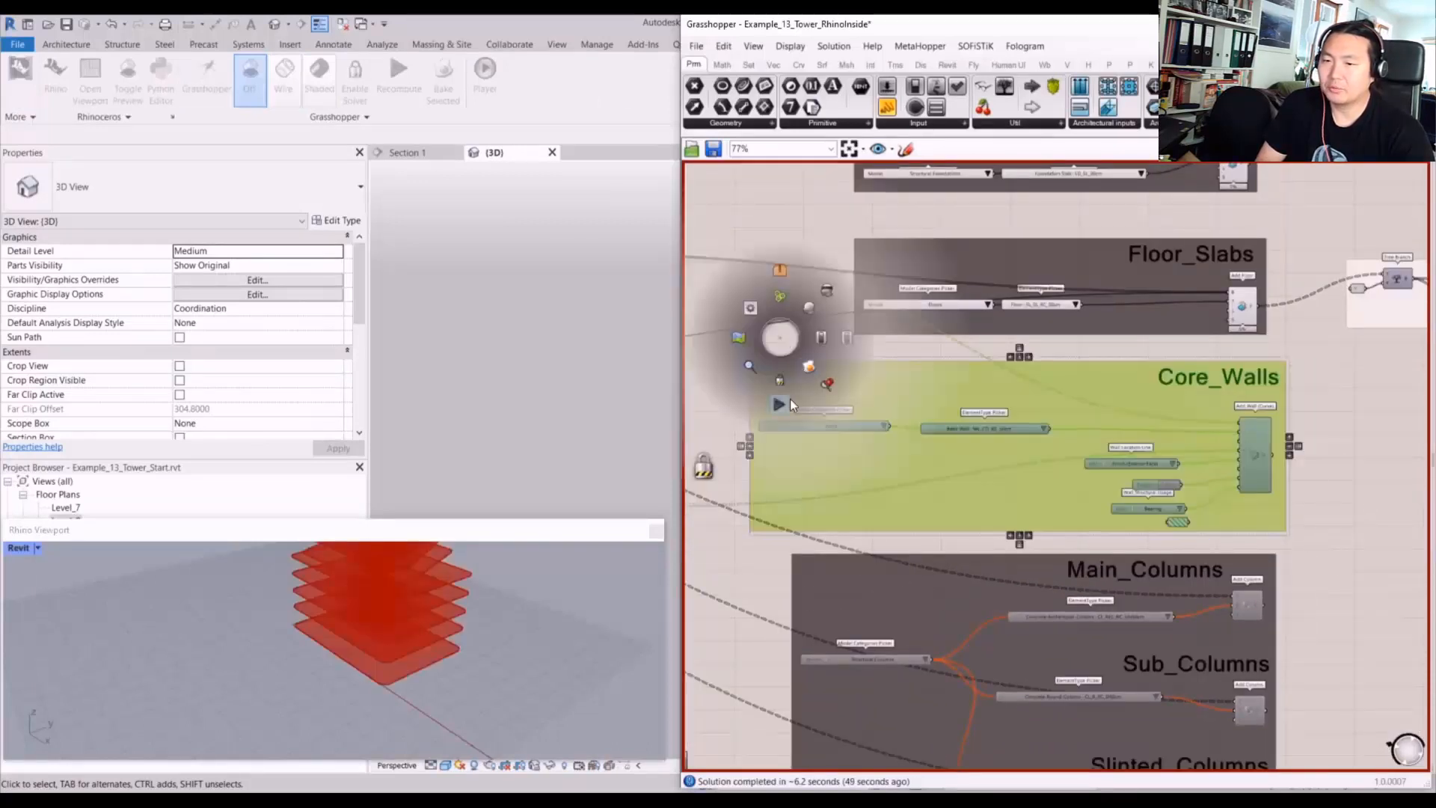
{"action": "left_click", "coordinate": [824, 341]}
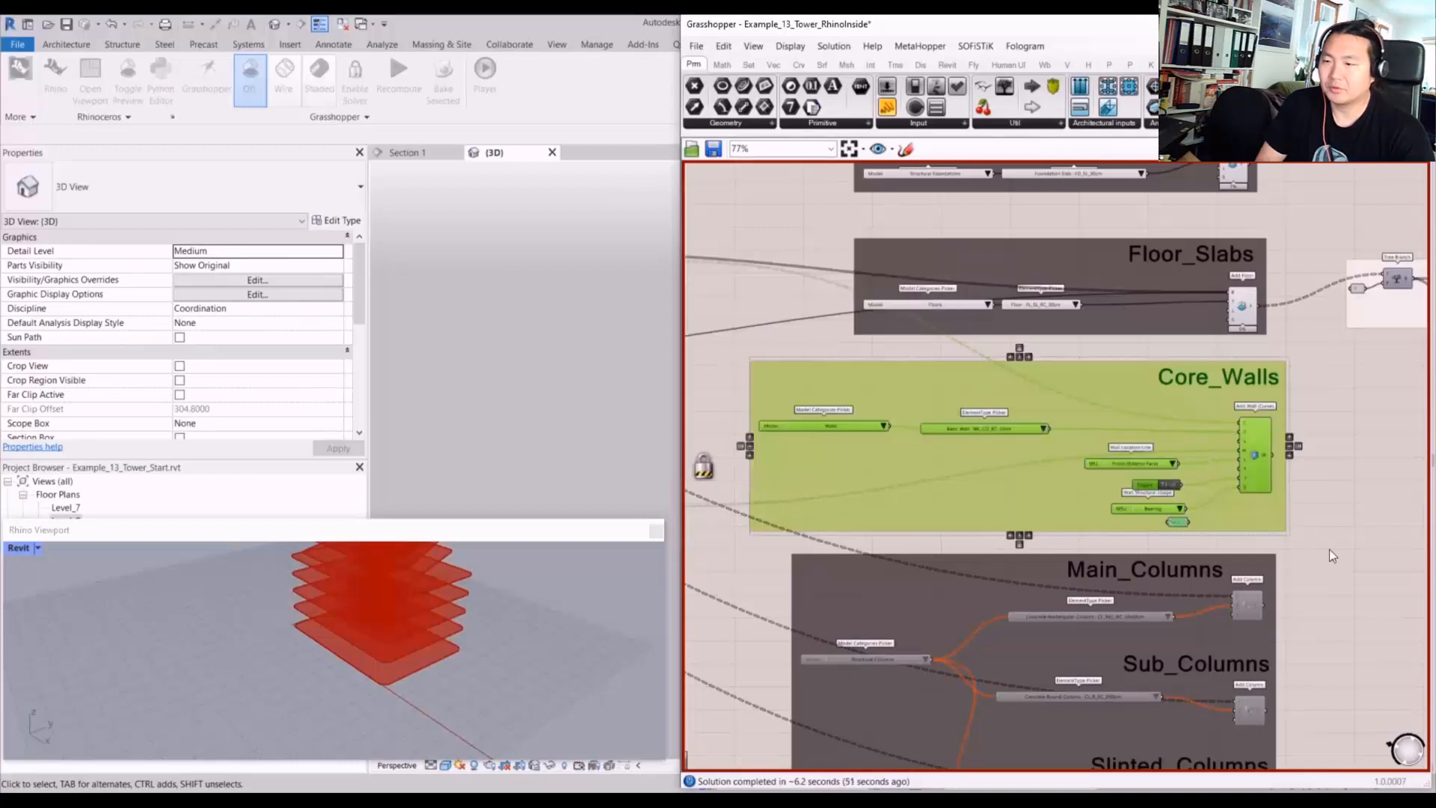
{"action": "scroll", "coordinate": [1335, 561], "scroll_direction": "down", "scroll_amount": 4}
{"action": "scroll", "coordinate": [1133, 463], "scroll_direction": "up", "scroll_amount": 2}
{"action": "middle_click", "coordinate": [1134, 464]}
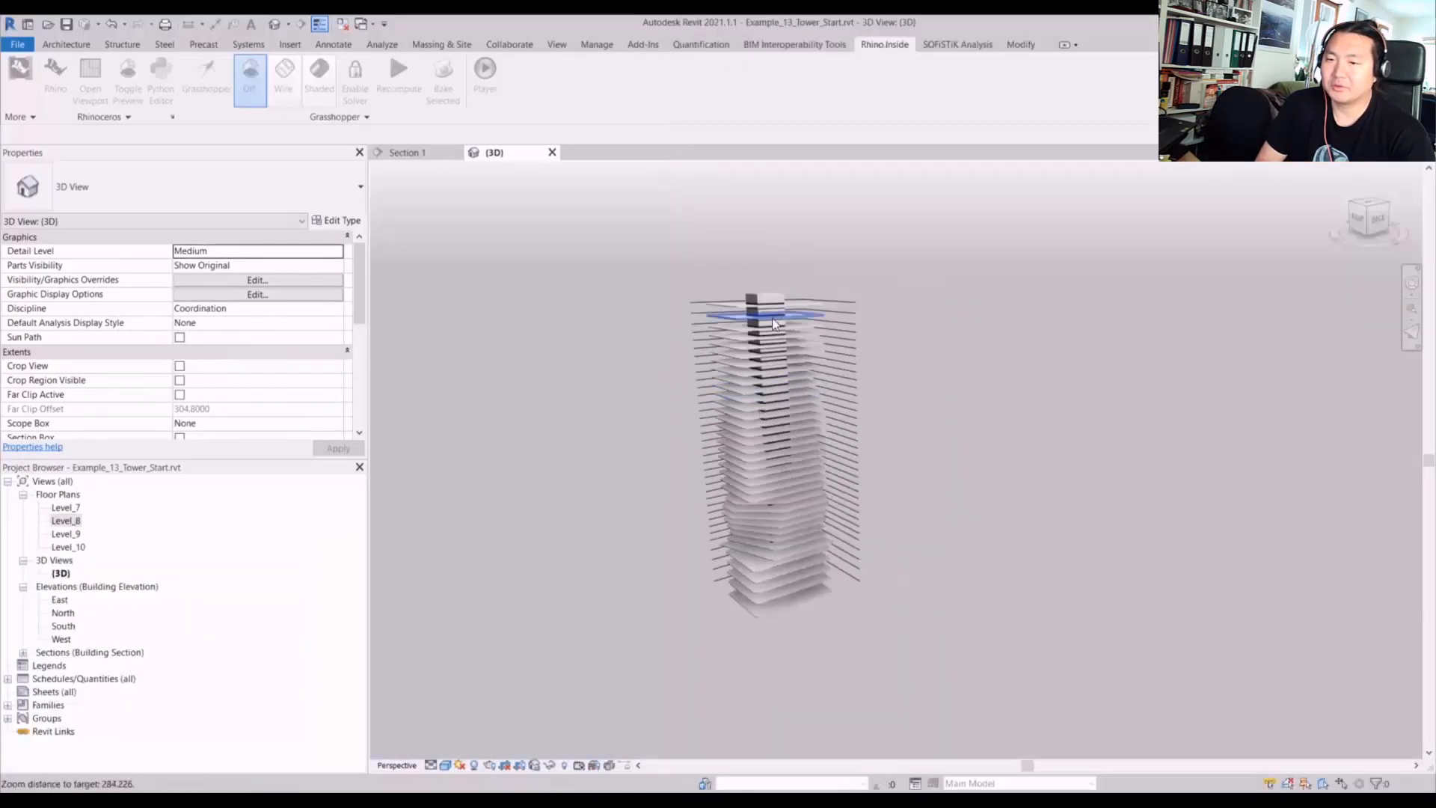
- Examine the core walls running through the floor slabs from several angles in the Revit 3D view
{"action": "scroll", "coordinate": [772, 317], "scroll_direction": "up", "scroll_amount": 8}
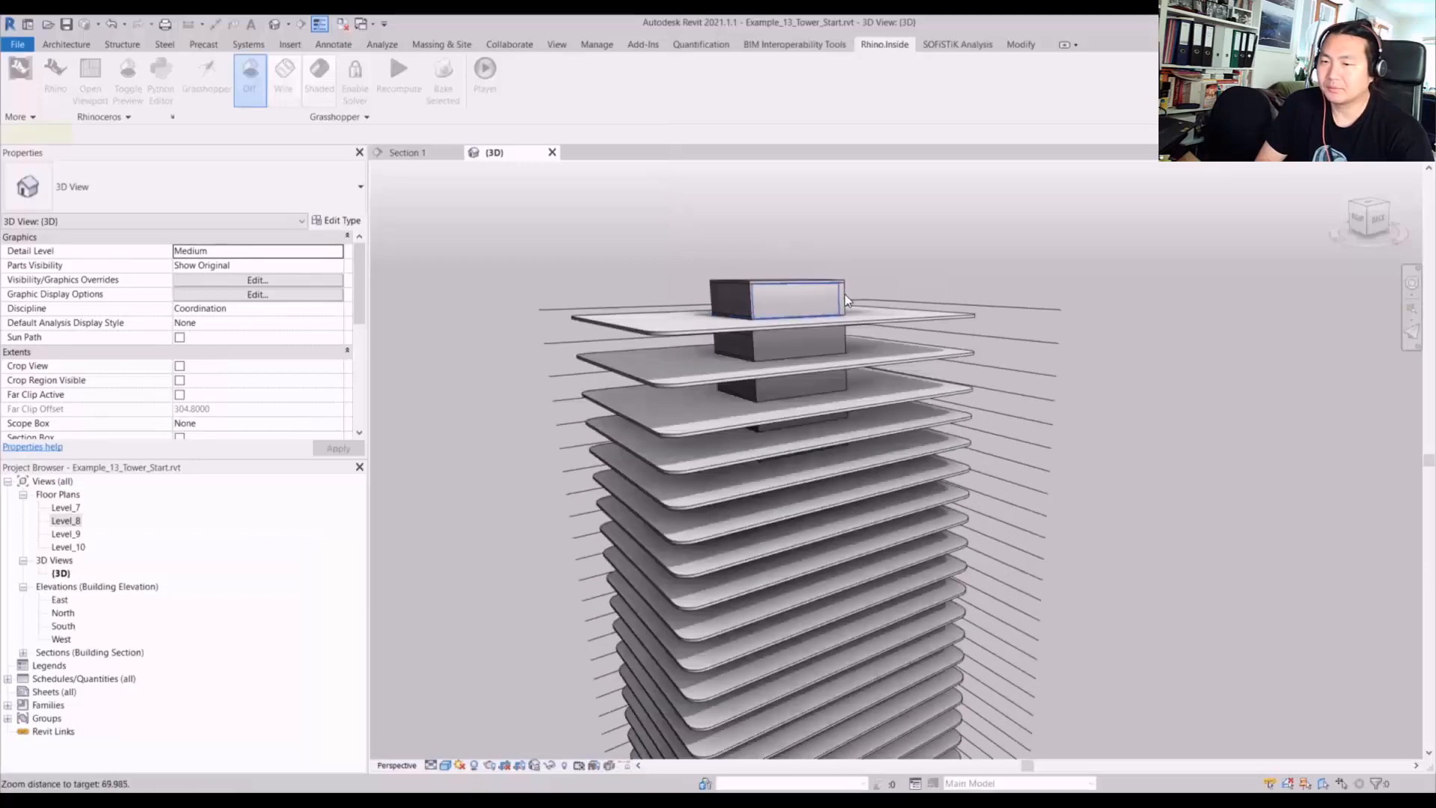
{"action": "left_click", "coordinate": [845, 294]}
{"action": "middle_click_drag", "start_coordinate": [845, 293], "coordinate": [1008, 503], "text": "shift"}
{"action": "scroll", "coordinate": [797, 506], "scroll_direction": "down", "scroll_amount": 5}
{"action": "left_click", "coordinate": [1008, 502]}
{"action": "mouse_move", "coordinate": [903, 410]}
{"action": "middle_mouse_down", "text": "shift"}
{"action": "mouse_move", "coordinate": [940, 430]}
{"action": "mouse_move", "coordinate": [974, 404]}
{"action": "middle_mouse_up", "text": "shift"}
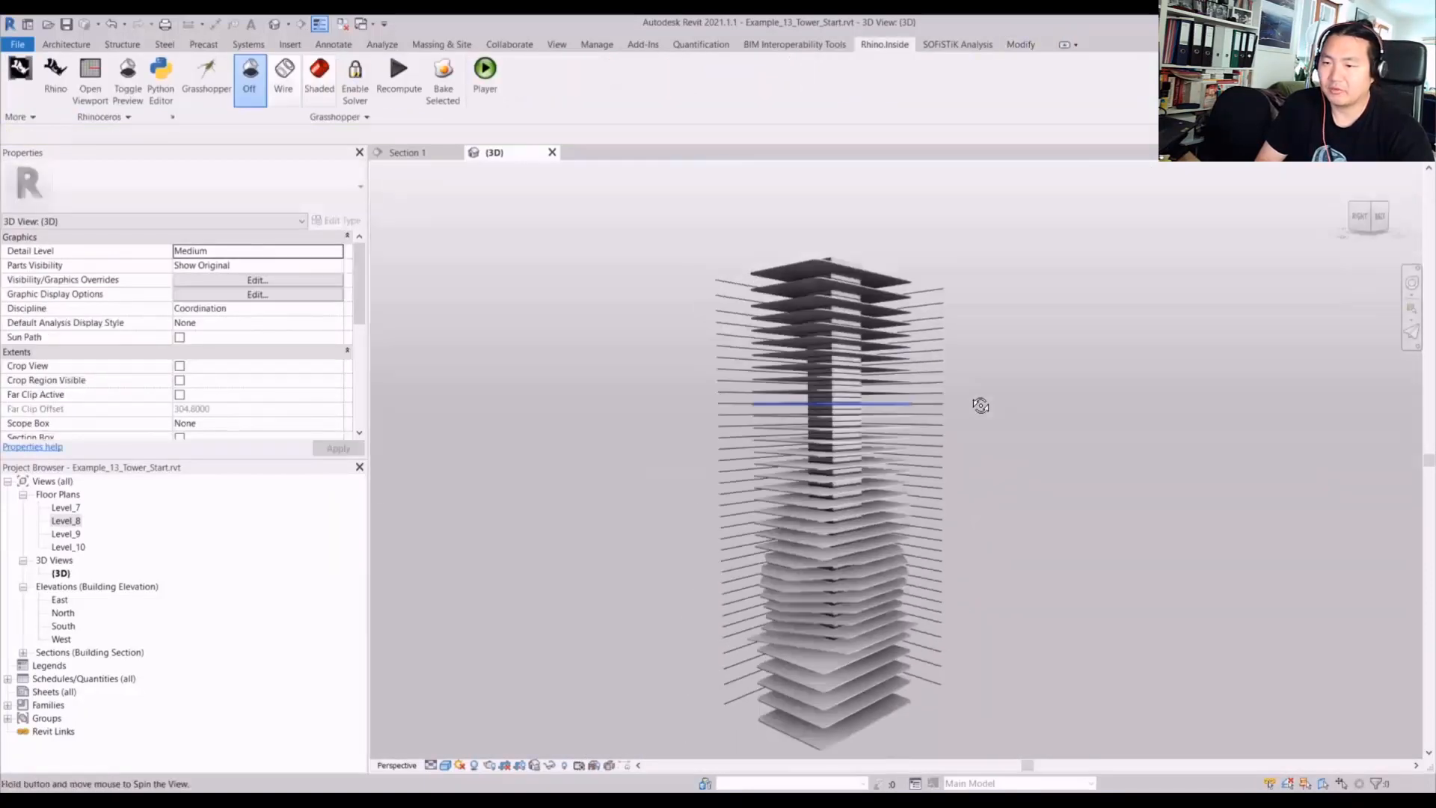
- Return to Grasshopper and enable the Main_Columns components with their shared Model Categories Picker, recomputing to create the main columns
{"action": "left_click", "coordinate": [217, 83]}
{"action": "scroll", "coordinate": [1111, 487], "scroll_direction": "down", "scroll_amount": 2}
{"action": "scroll", "coordinate": [1088, 554], "scroll_direction": "up", "scroll_amount": 4}
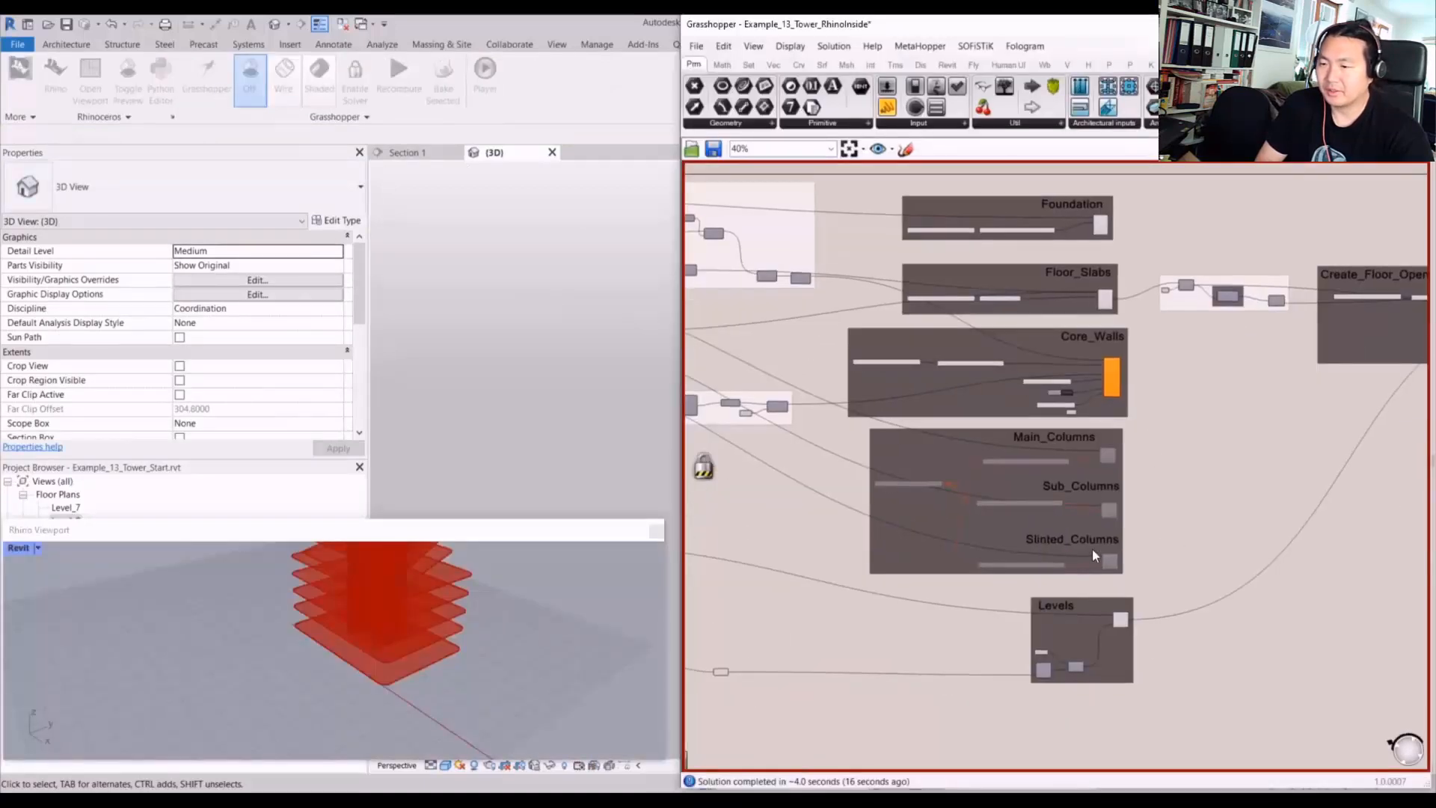
{"action": "left_click_drag", "start_coordinate": [1293, 601], "coordinate": [1134, 686]}
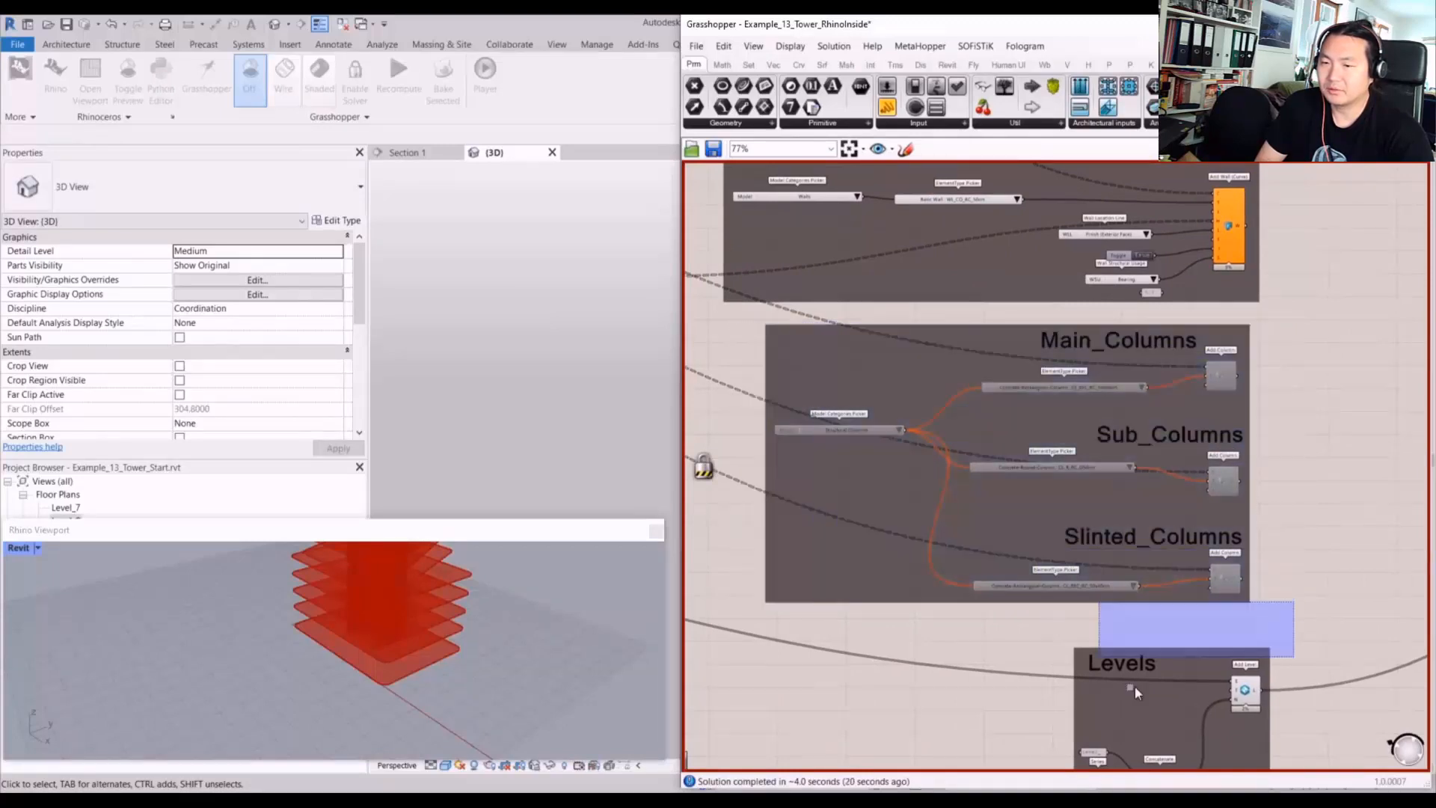
{"action": "left_click_drag", "start_coordinate": [1186, 629], "coordinate": [1197, 598]}
{"action": "left_click", "coordinate": [1341, 428]}
{"action": "left_click_drag", "start_coordinate": [1352, 410], "coordinate": [893, 340]}
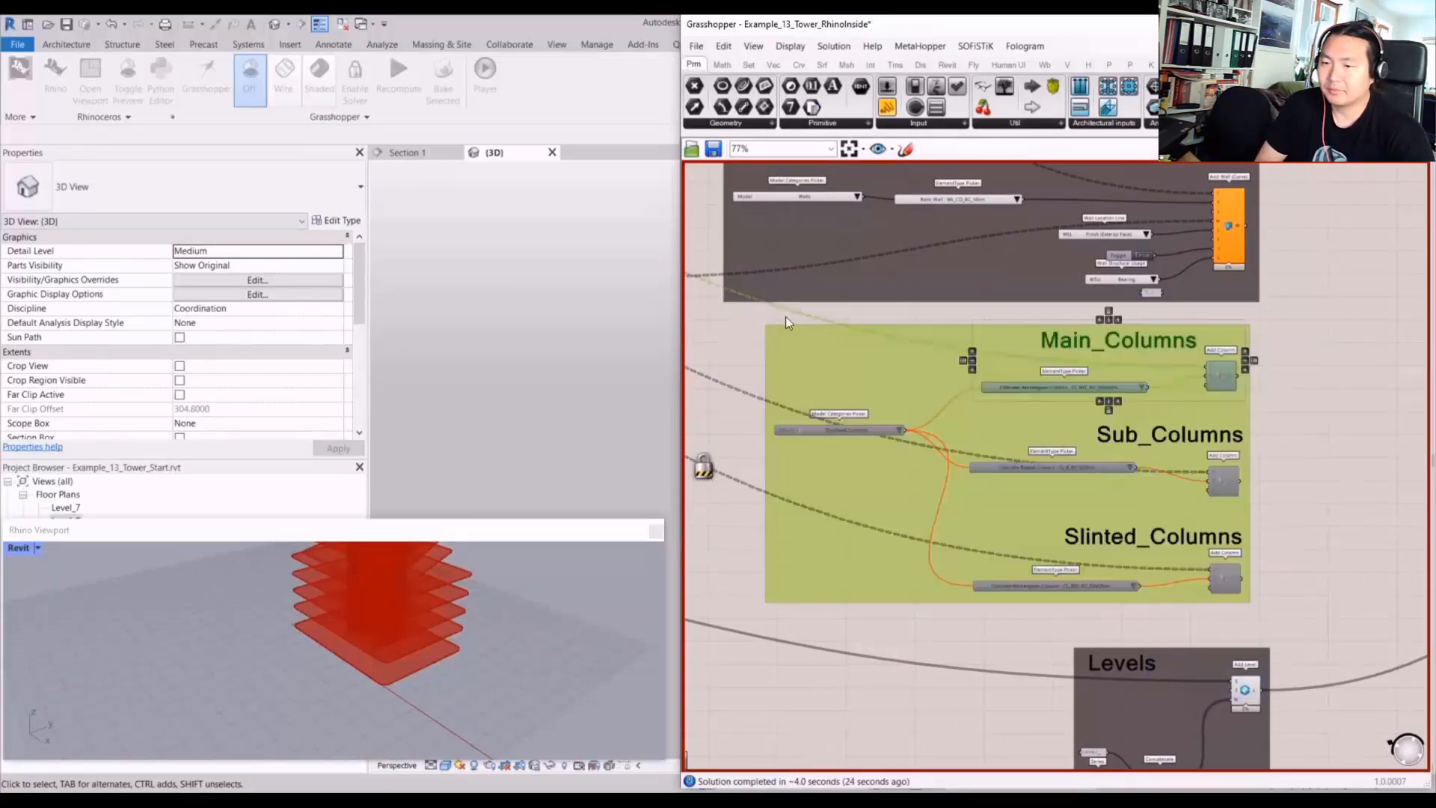
{"action": "left_click_drag", "start_coordinate": [720, 322], "coordinate": [1282, 452]}
{"action": "middle_click", "coordinate": [1328, 417]}
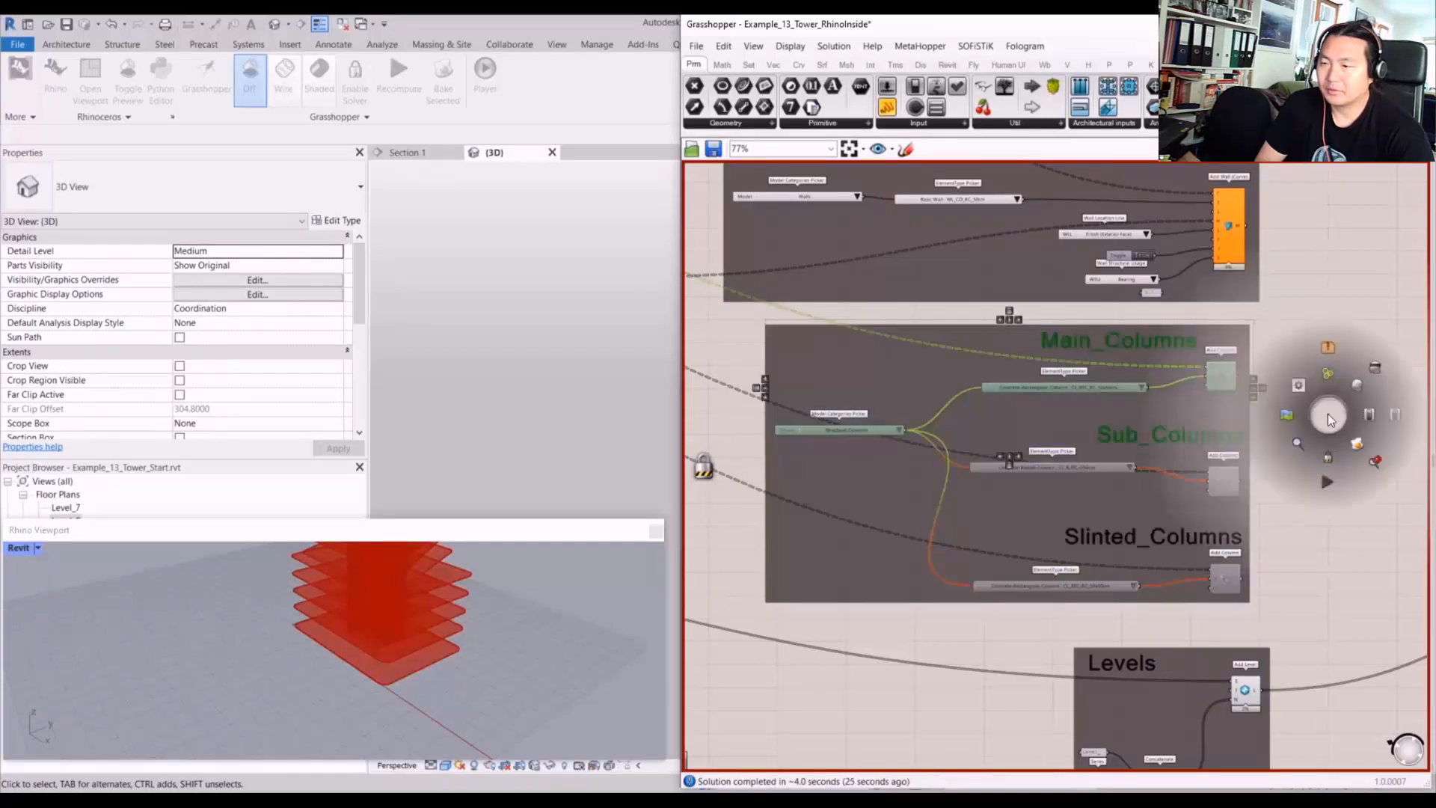
{"action": "left_click", "coordinate": [1372, 420]}
{"action": "scroll", "coordinate": [1226, 402], "scroll_direction": "up", "scroll_amount": 3}
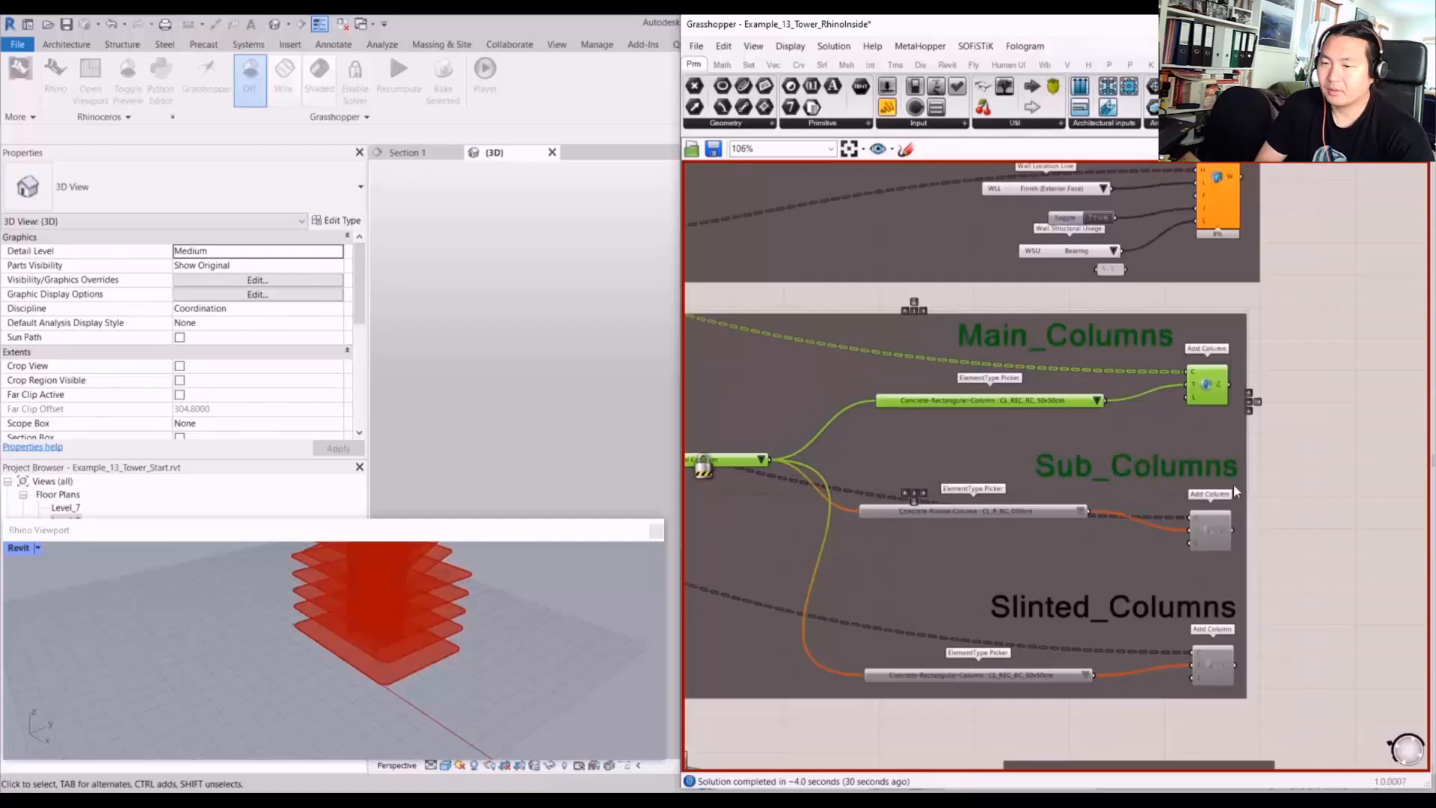
{"action": "left_click", "coordinate": [700, 359]}
{"action": "left_click", "coordinate": [560, 345]}
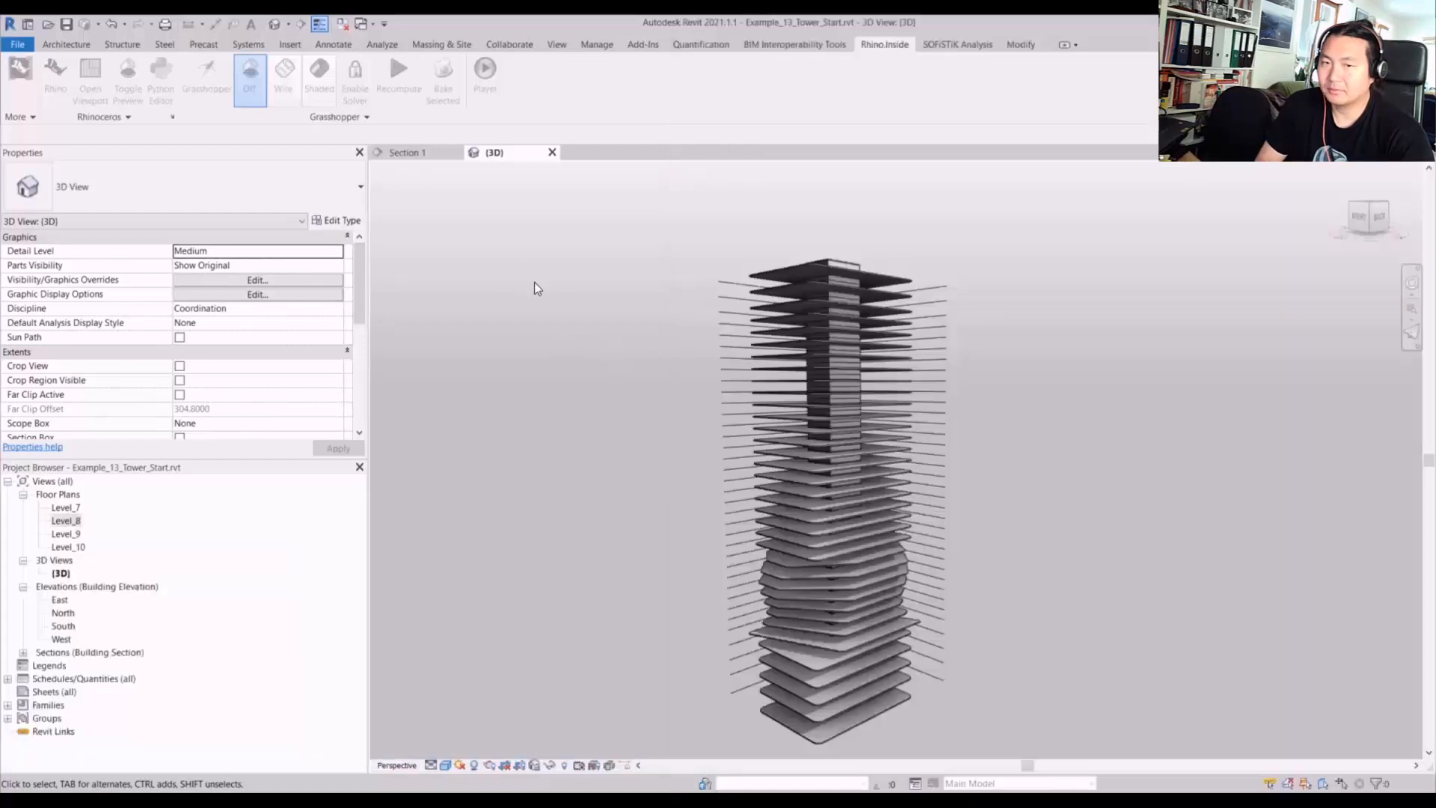
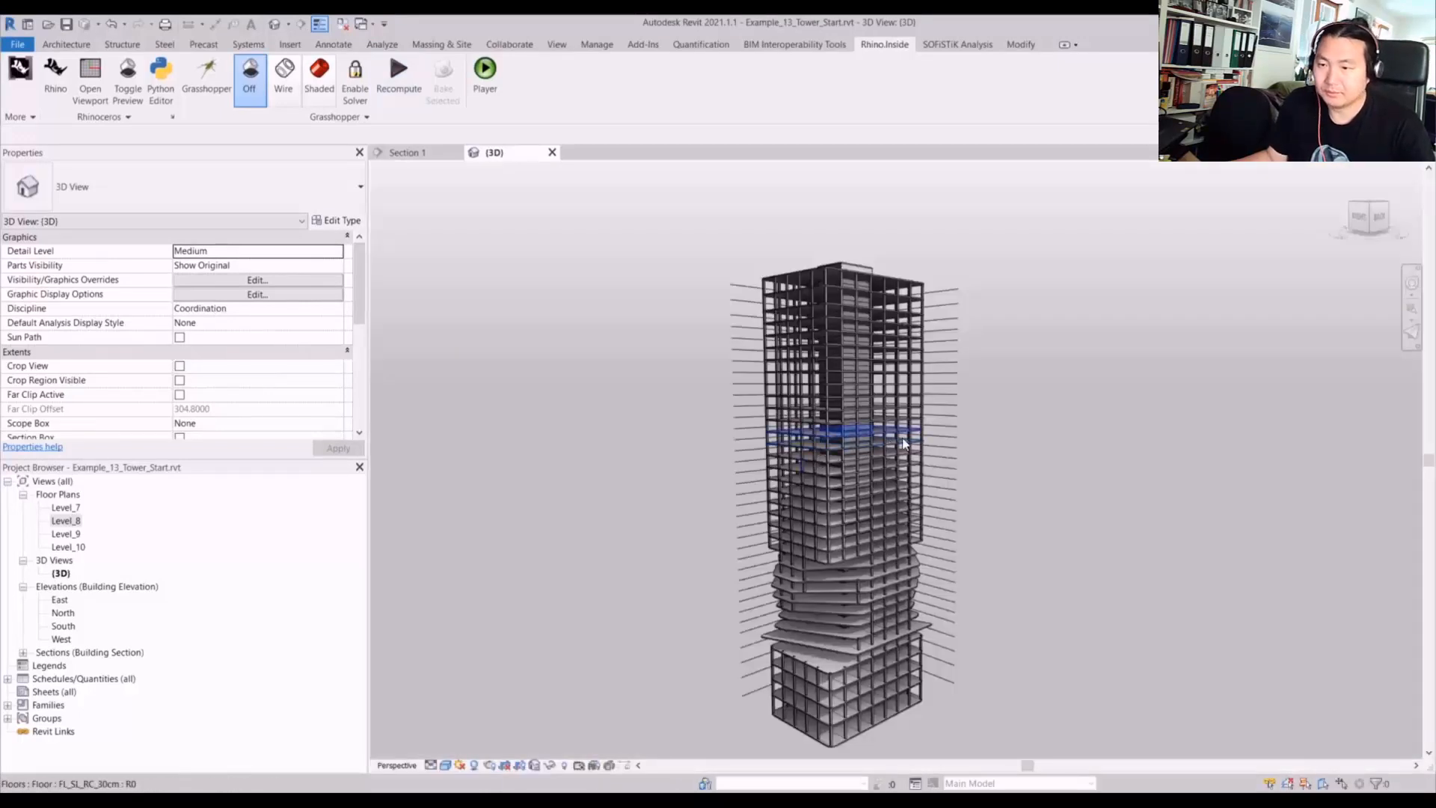
- Inspect the main columns in the Revit 3D view, checking the properties of one rectangular column at mid-height and viewing the lower floors
{"action": "scroll", "coordinate": [925, 655], "scroll_direction": "up", "scroll_amount": 3}
{"action": "middle_click_drag", "start_coordinate": [954, 612], "coordinate": [823, 523], "text": "shift"}
{"action": "scroll", "coordinate": [748, 473], "scroll_direction": "up", "scroll_amount": 5}
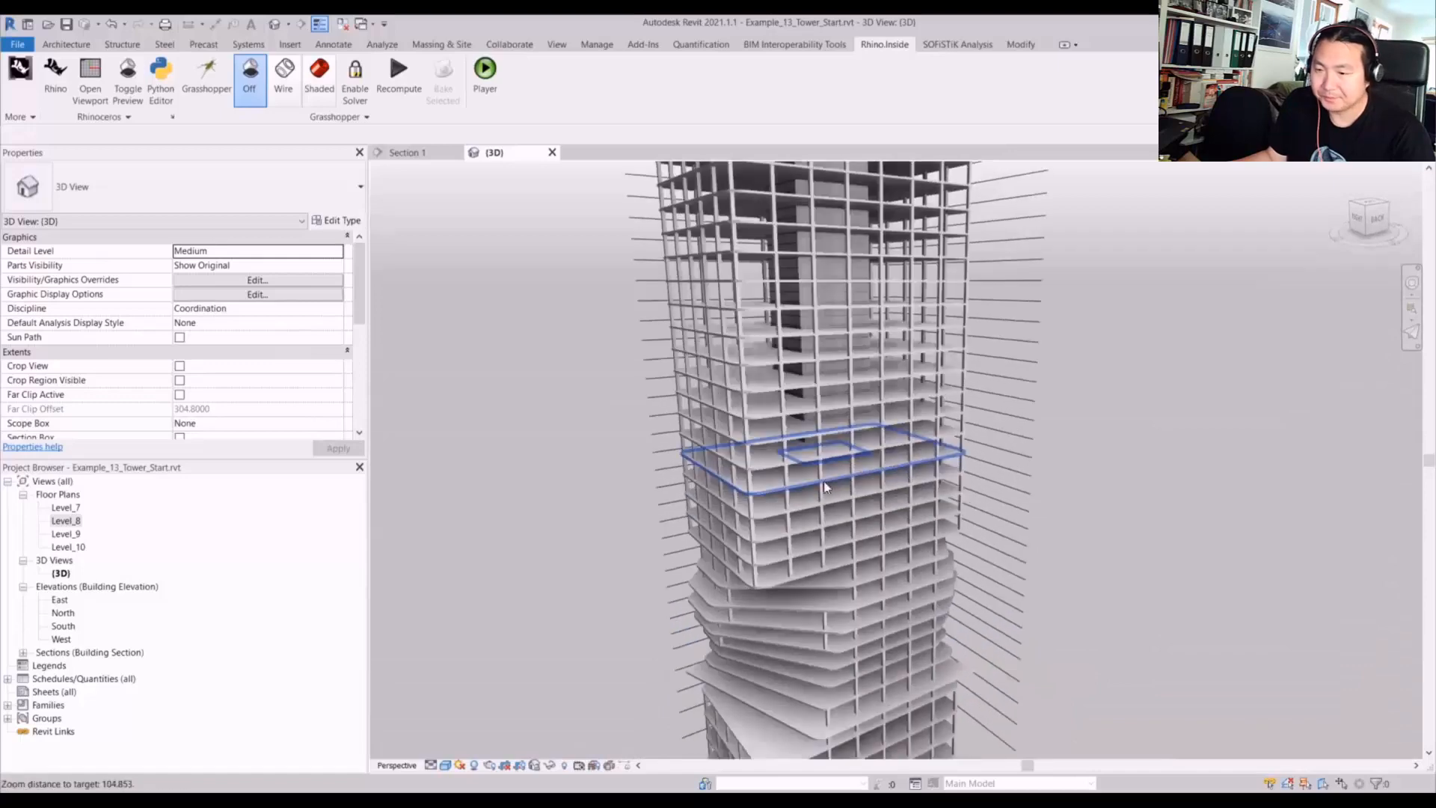
{"action": "left_click", "coordinate": [772, 471]}
{"action": "middle_click_drag", "start_coordinate": [772, 473], "coordinate": [802, 456], "text": "shift"}
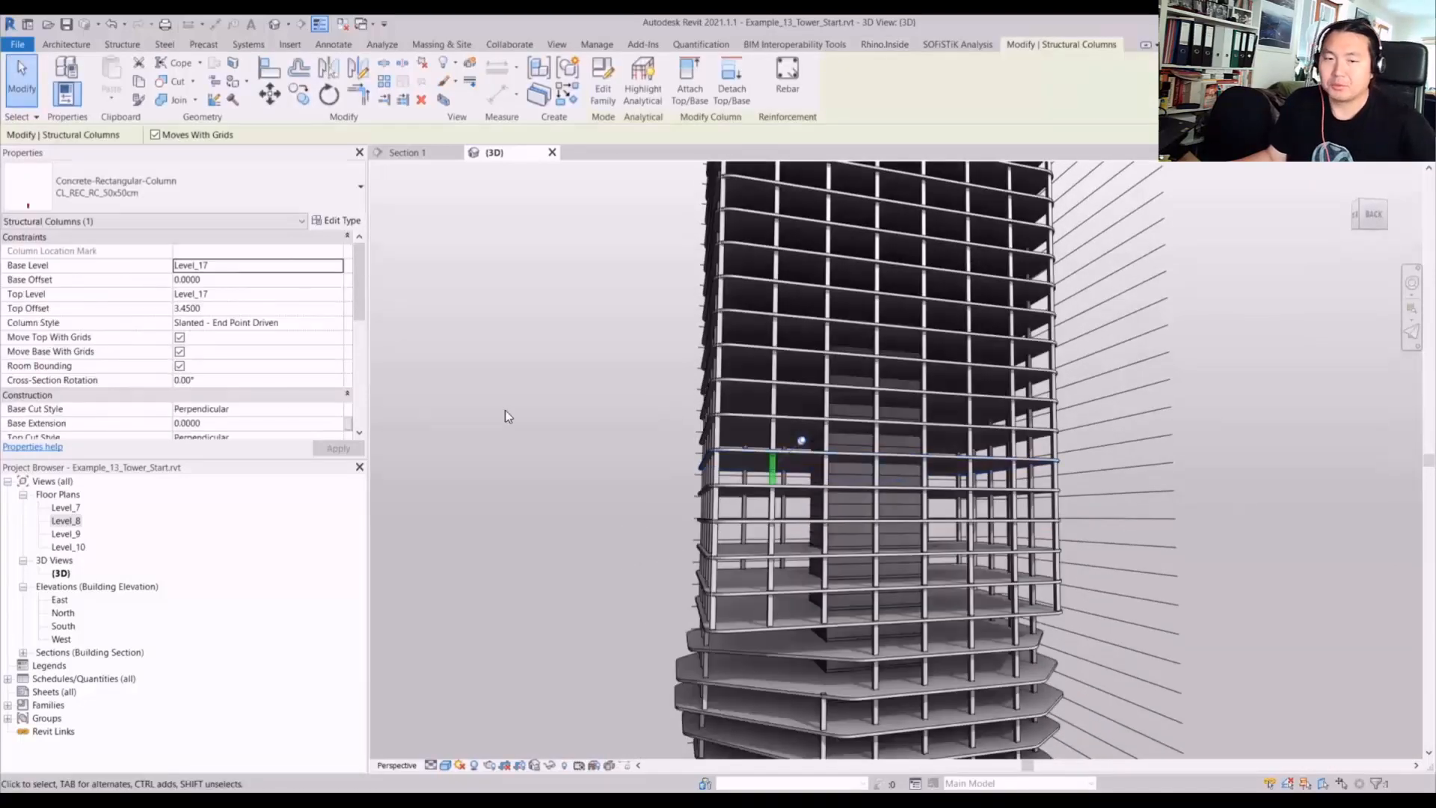
{"action": "middle_click_drag", "start_coordinate": [774, 523], "coordinate": [788, 408]}
{"action": "scroll", "coordinate": [788, 409], "scroll_direction": "down", "scroll_amount": 2}
{"action": "key", "text": "Escape"}
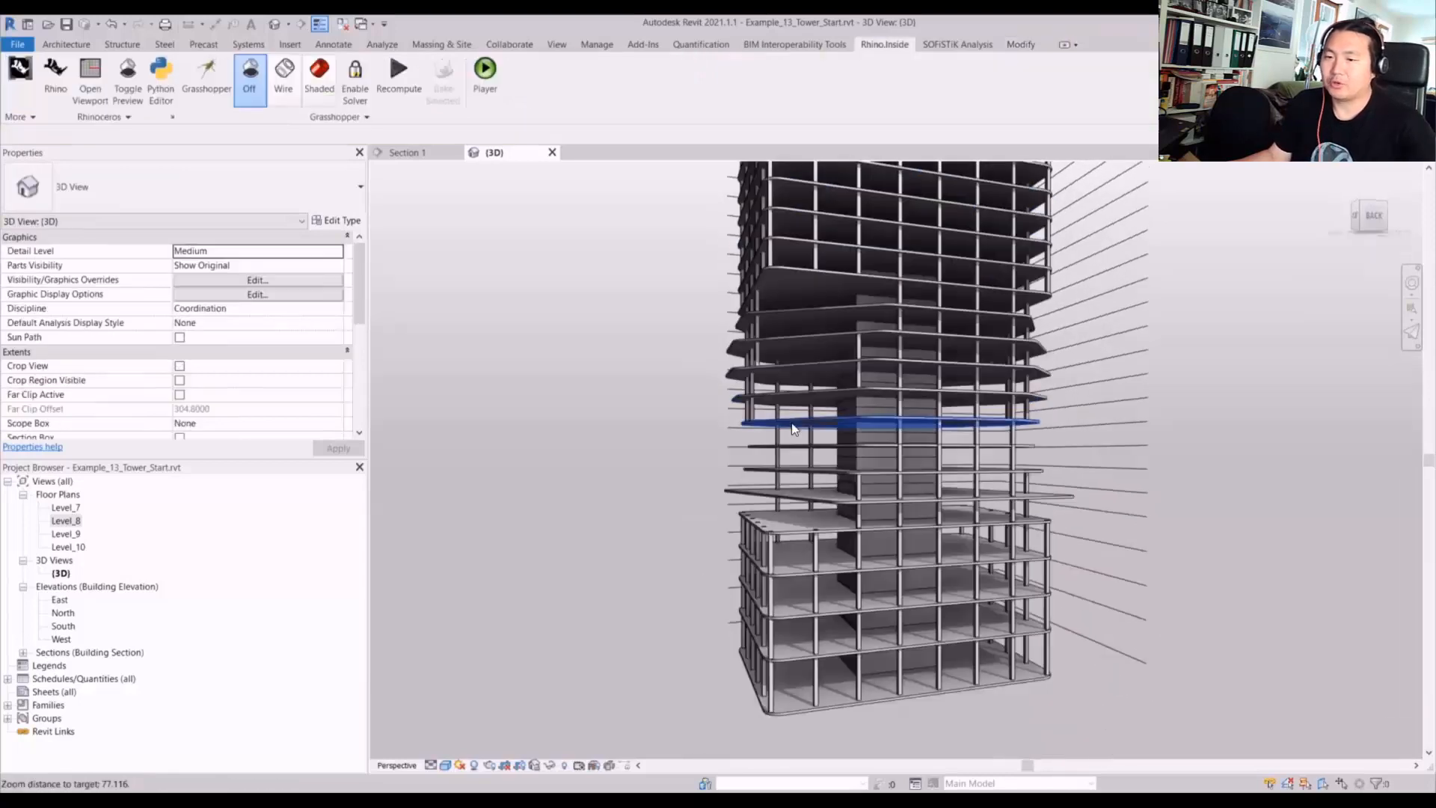
- Switch to Grasshopper and enable the Sub_Columns components, recomputing the definition to create the sub columns in the Revit tower
{"action": "left_click", "coordinate": [209, 88]}
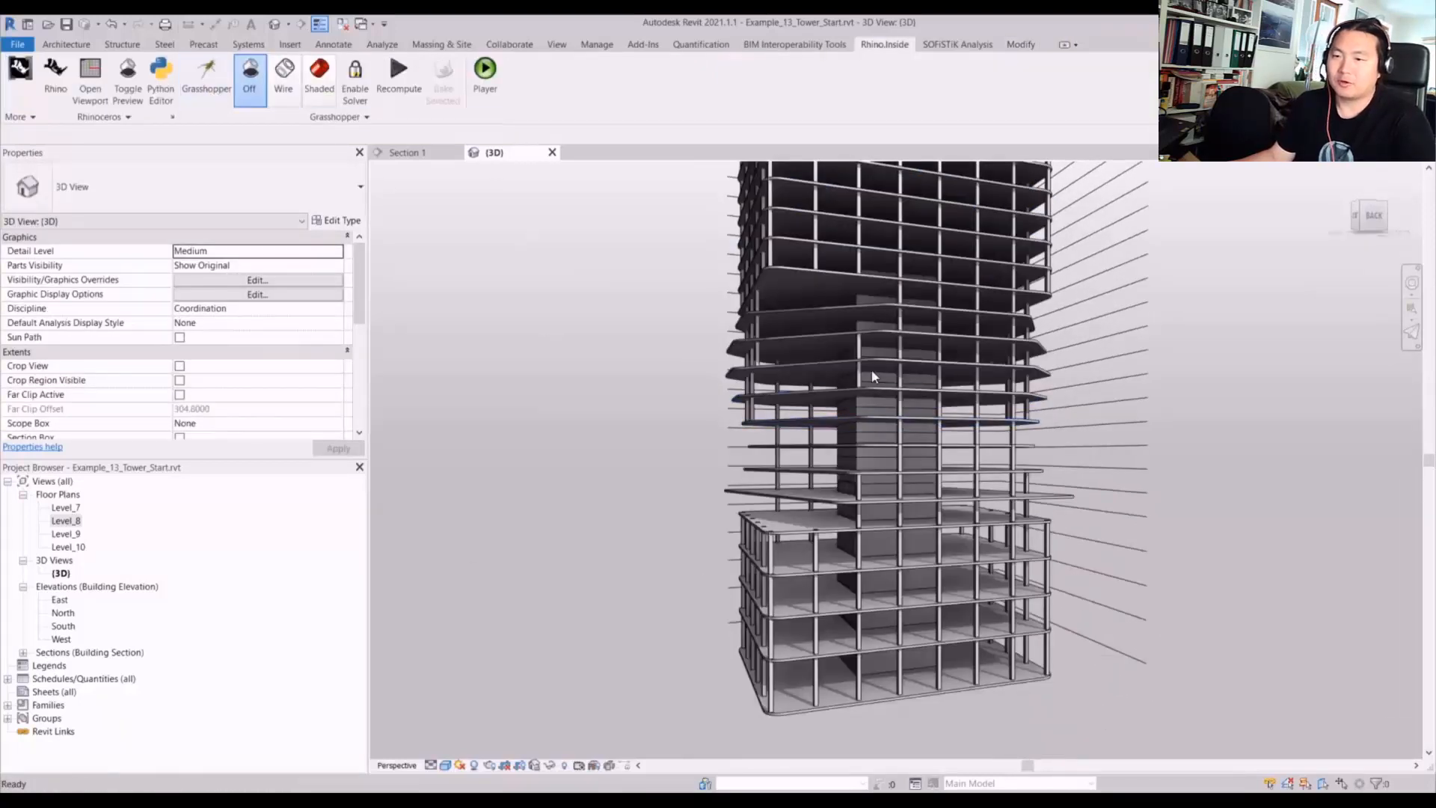
{"action": "scroll", "coordinate": [1271, 488], "scroll_direction": "down", "scroll_amount": 3}
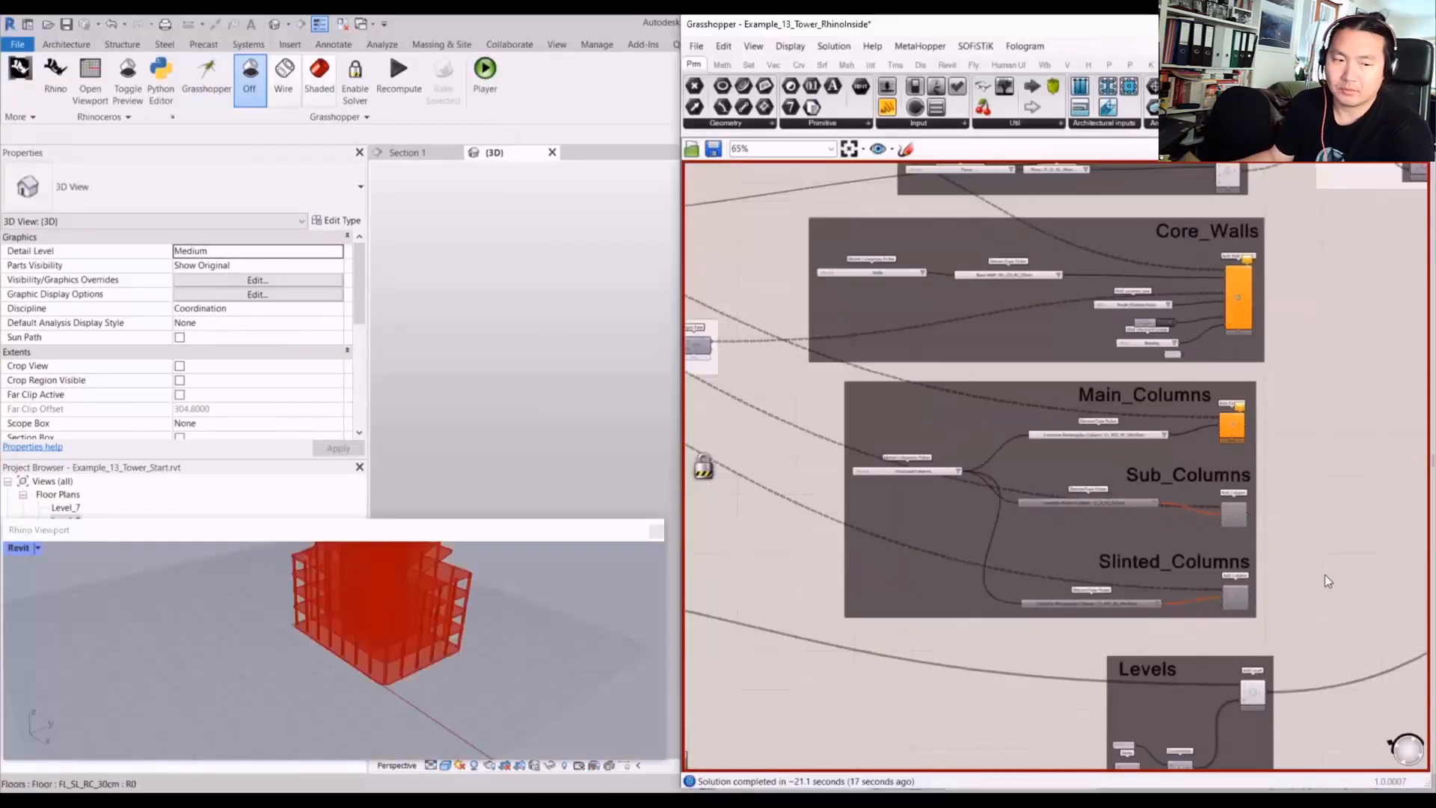
{"action": "scroll", "coordinate": [1311, 544], "scroll_direction": "up", "scroll_amount": 4}
{"action": "left_click_drag", "start_coordinate": [1308, 540], "coordinate": [972, 467]}
{"action": "middle_click", "coordinate": [1301, 344]}
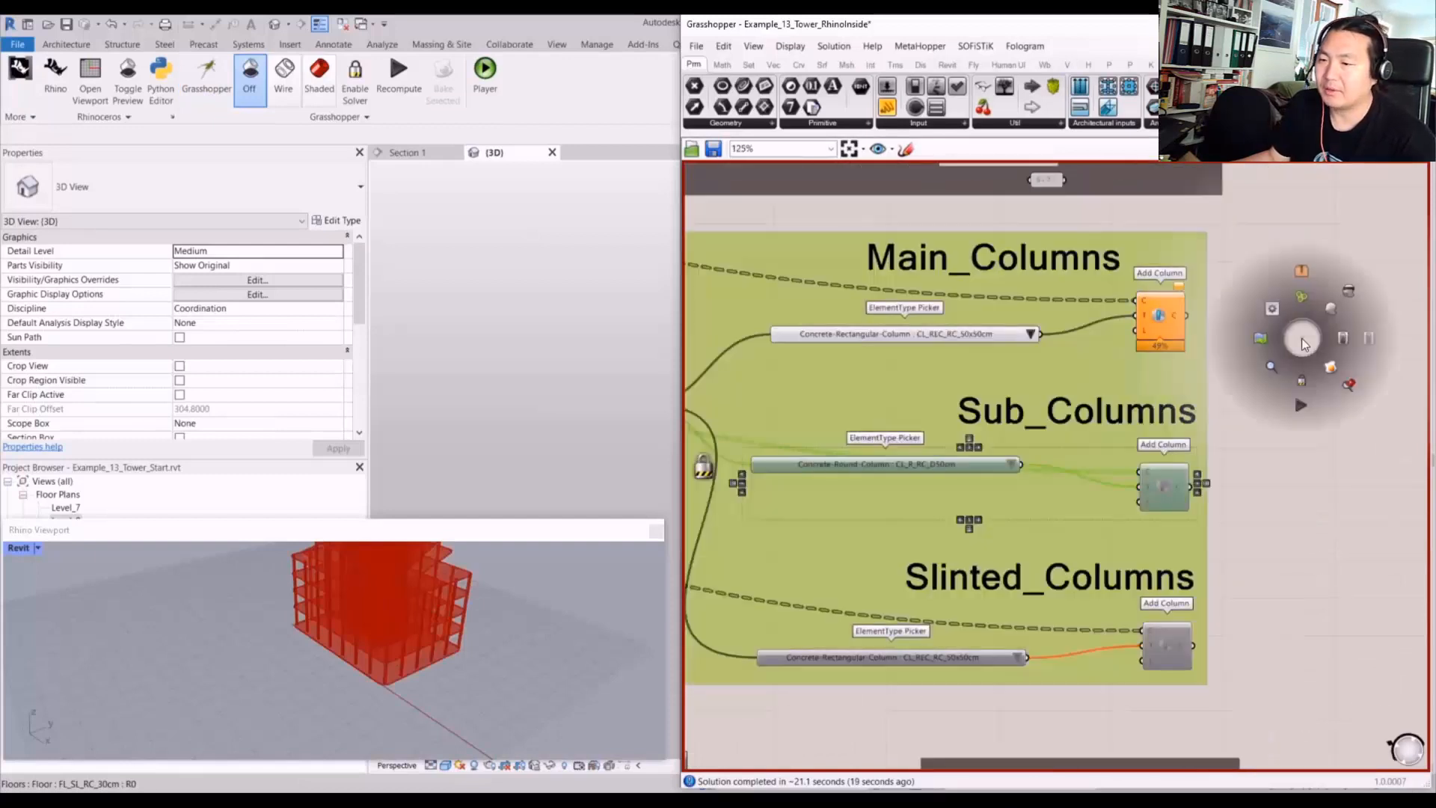
{"action": "left_click", "coordinate": [1345, 341]}
{"action": "middle_click", "coordinate": [1276, 407]}
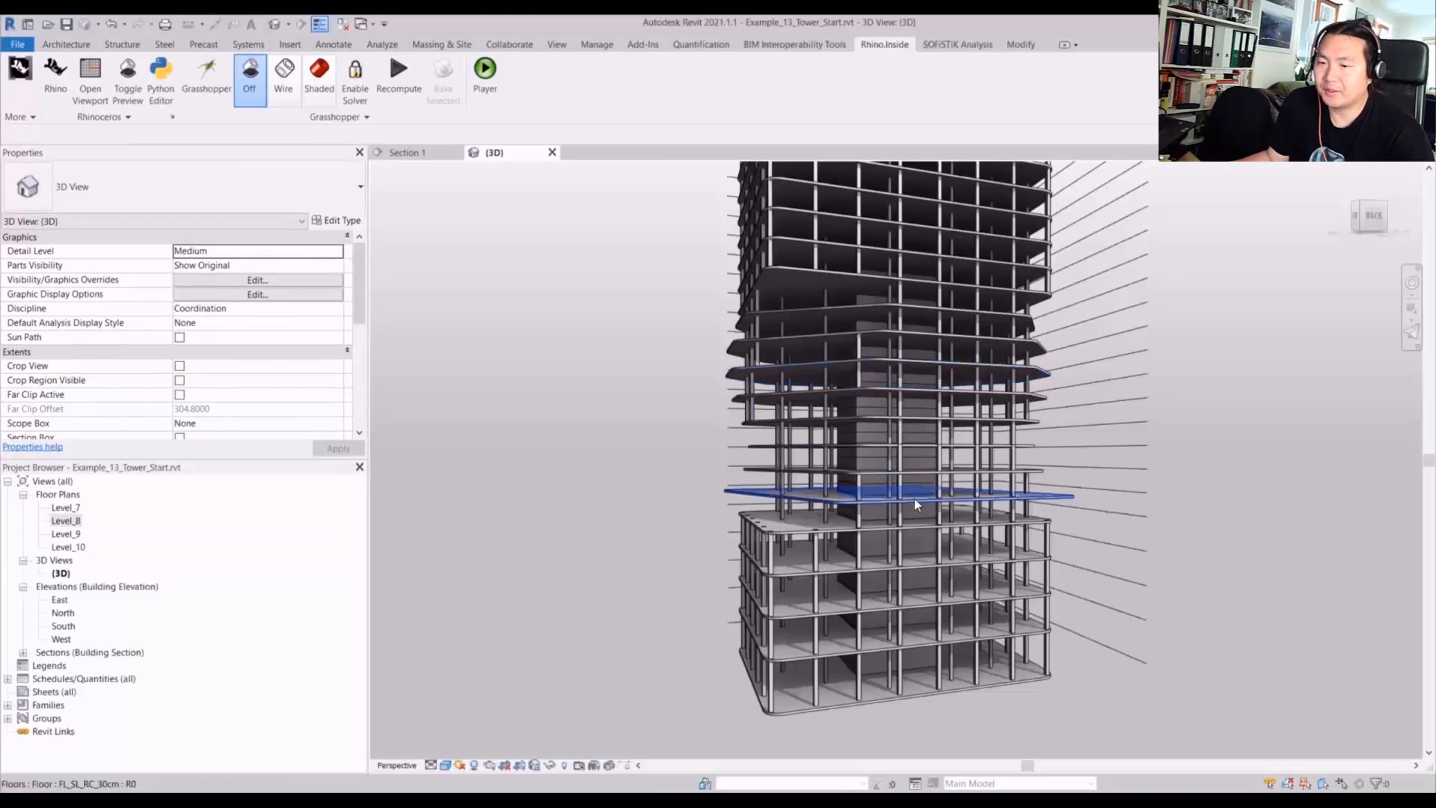
{"action": "middle_click_drag", "start_coordinate": [914, 498], "coordinate": [845, 545], "text": "shift"}
{"action": "middle_click_drag", "start_coordinate": [1003, 480], "coordinate": [855, 488], "text": "shift"}
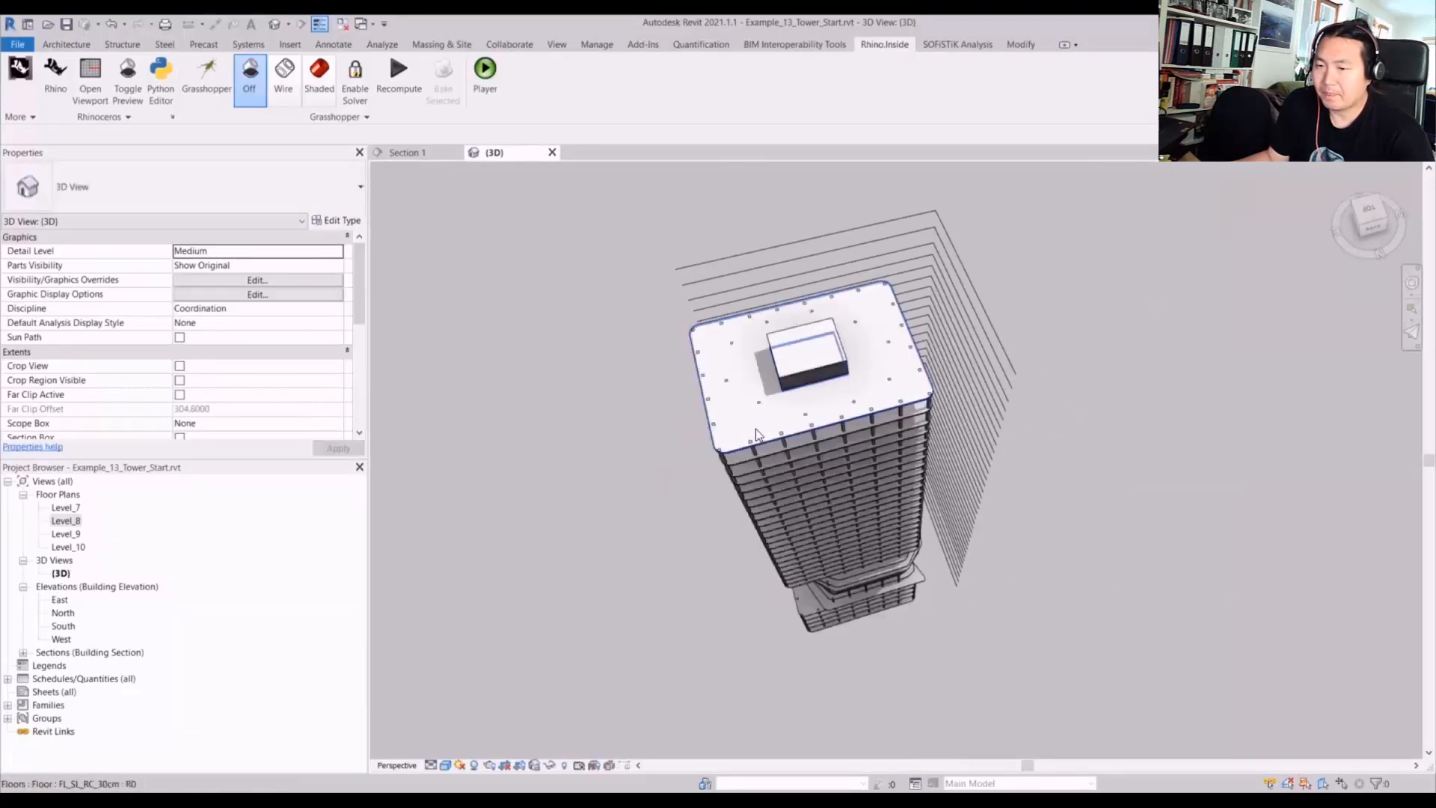
{"action": "middle_click_drag", "start_coordinate": [860, 549], "coordinate": [848, 361], "text": "shift"}
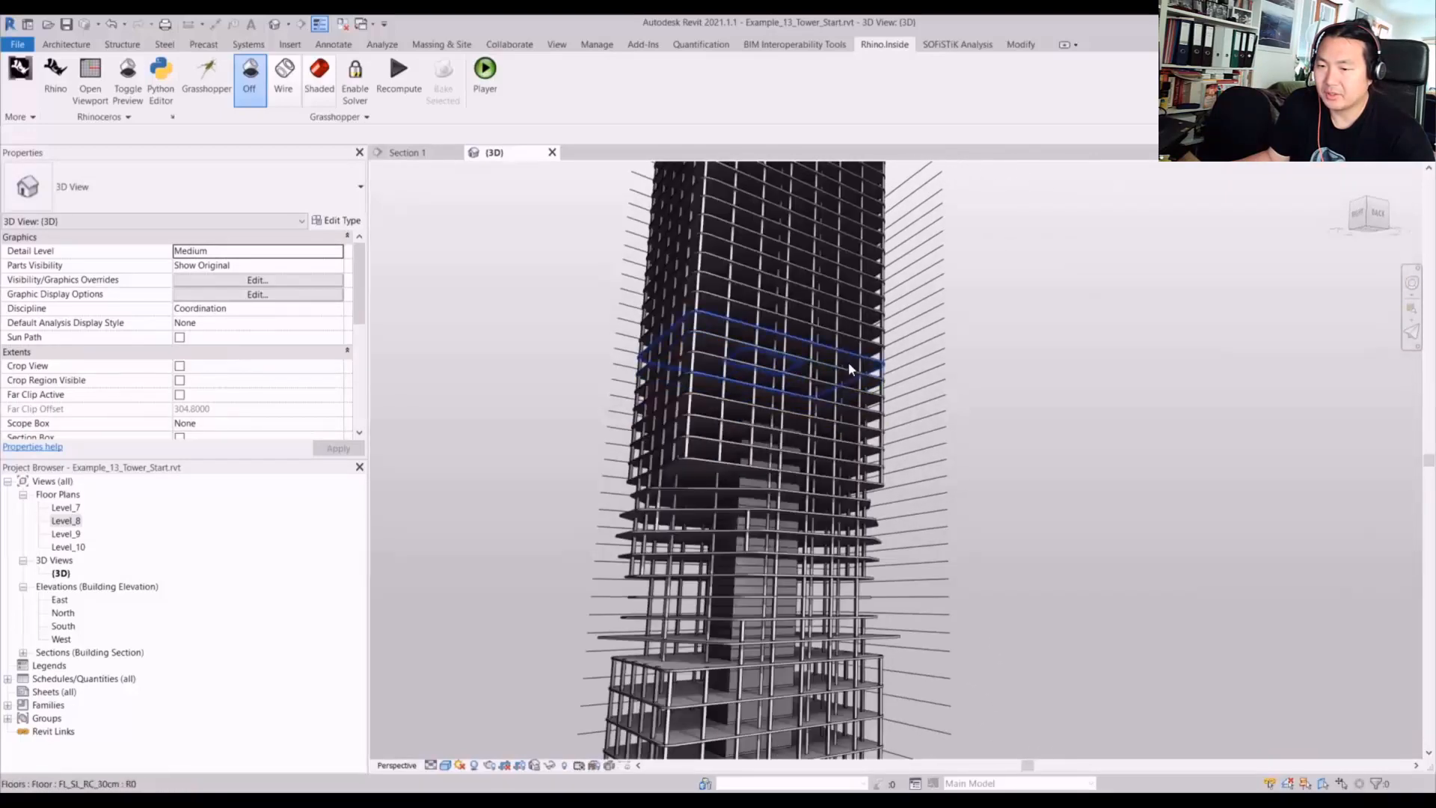
- Return to Grasshopper and enable the Slinted_Columns components, recomputing the definition to create the slanted columns in Revit
{"action": "left_click", "coordinate": [205, 68]}
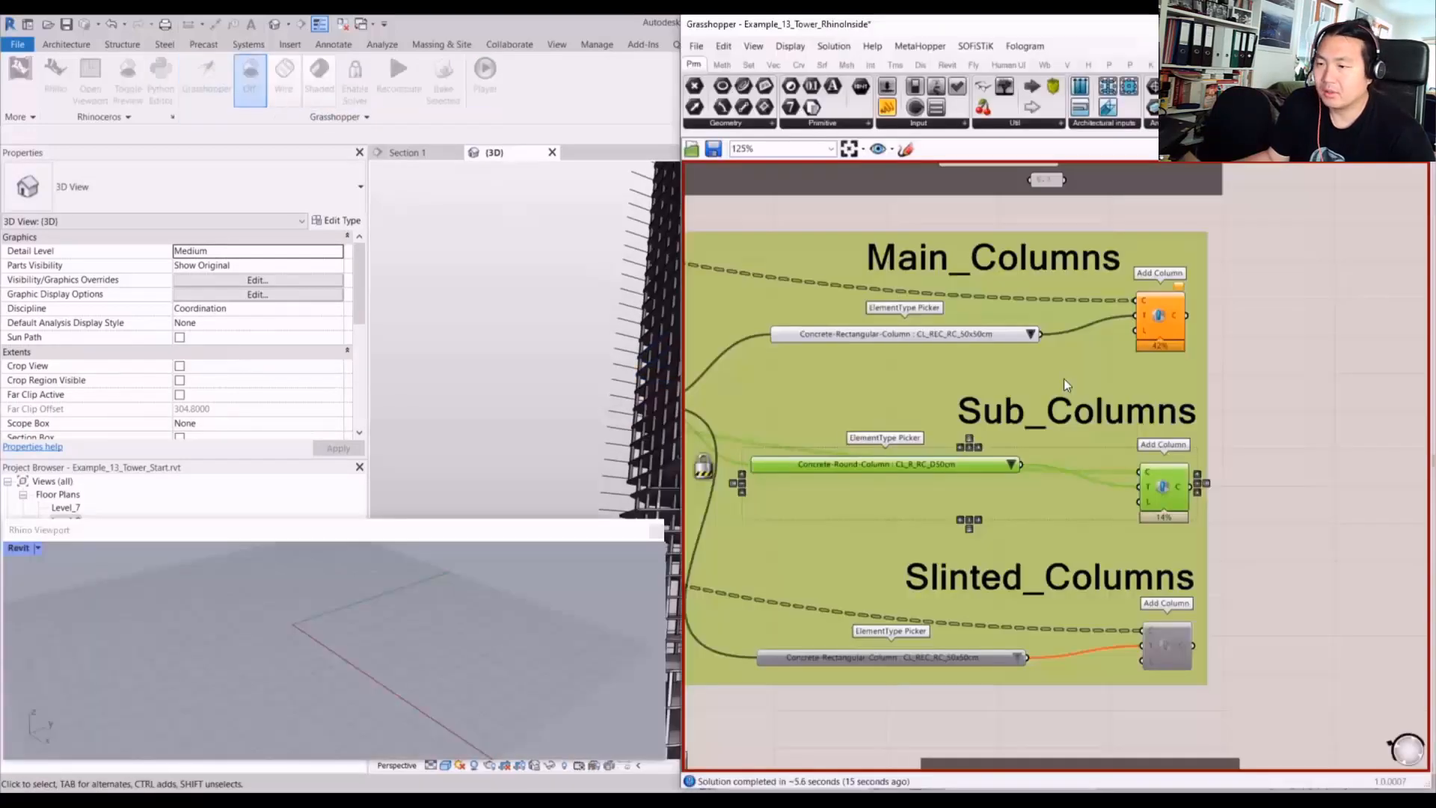
{"action": "left_click_drag", "start_coordinate": [1283, 562], "coordinate": [833, 682]}
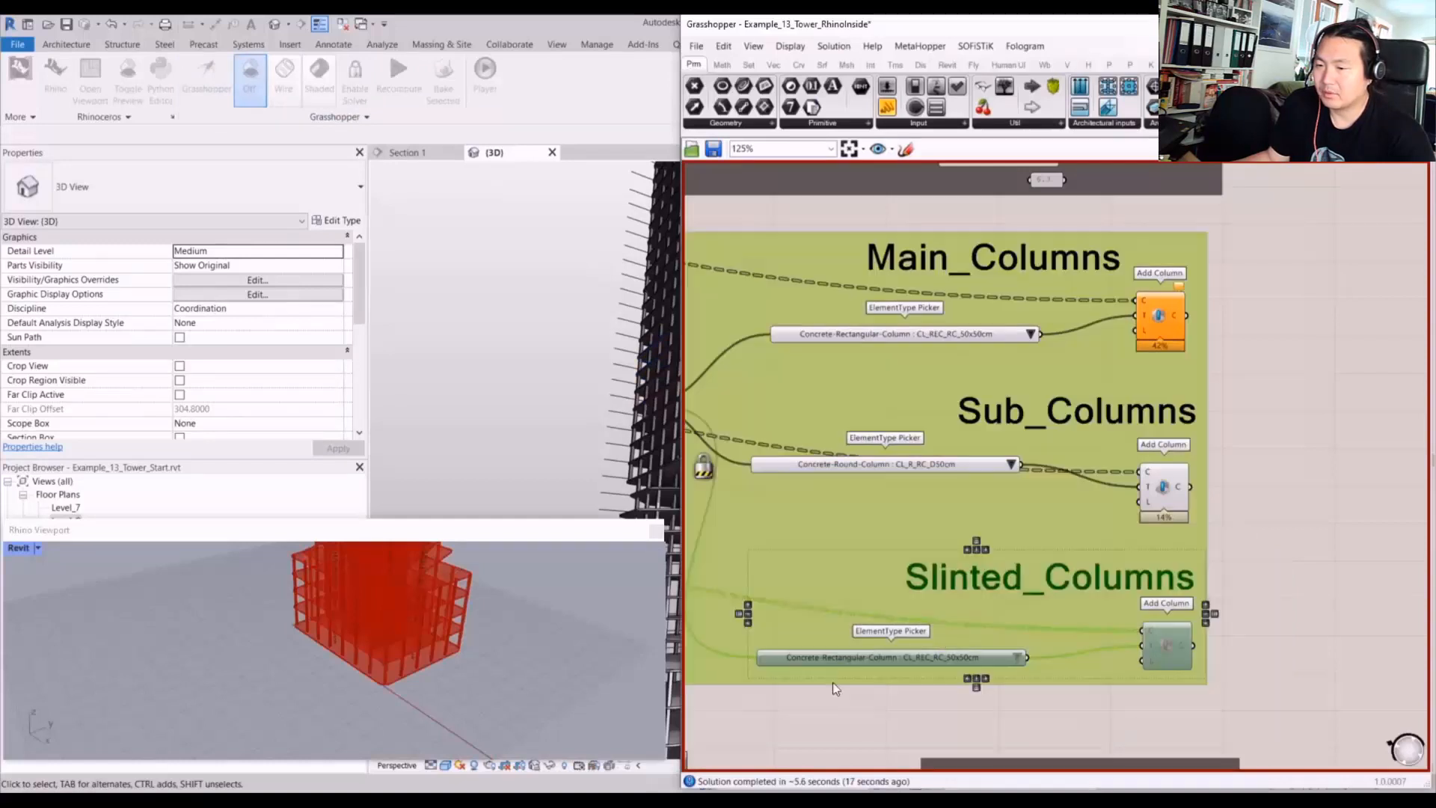
{"action": "middle_click", "coordinate": [1303, 396]}
{"action": "left_click", "coordinate": [1344, 392]}
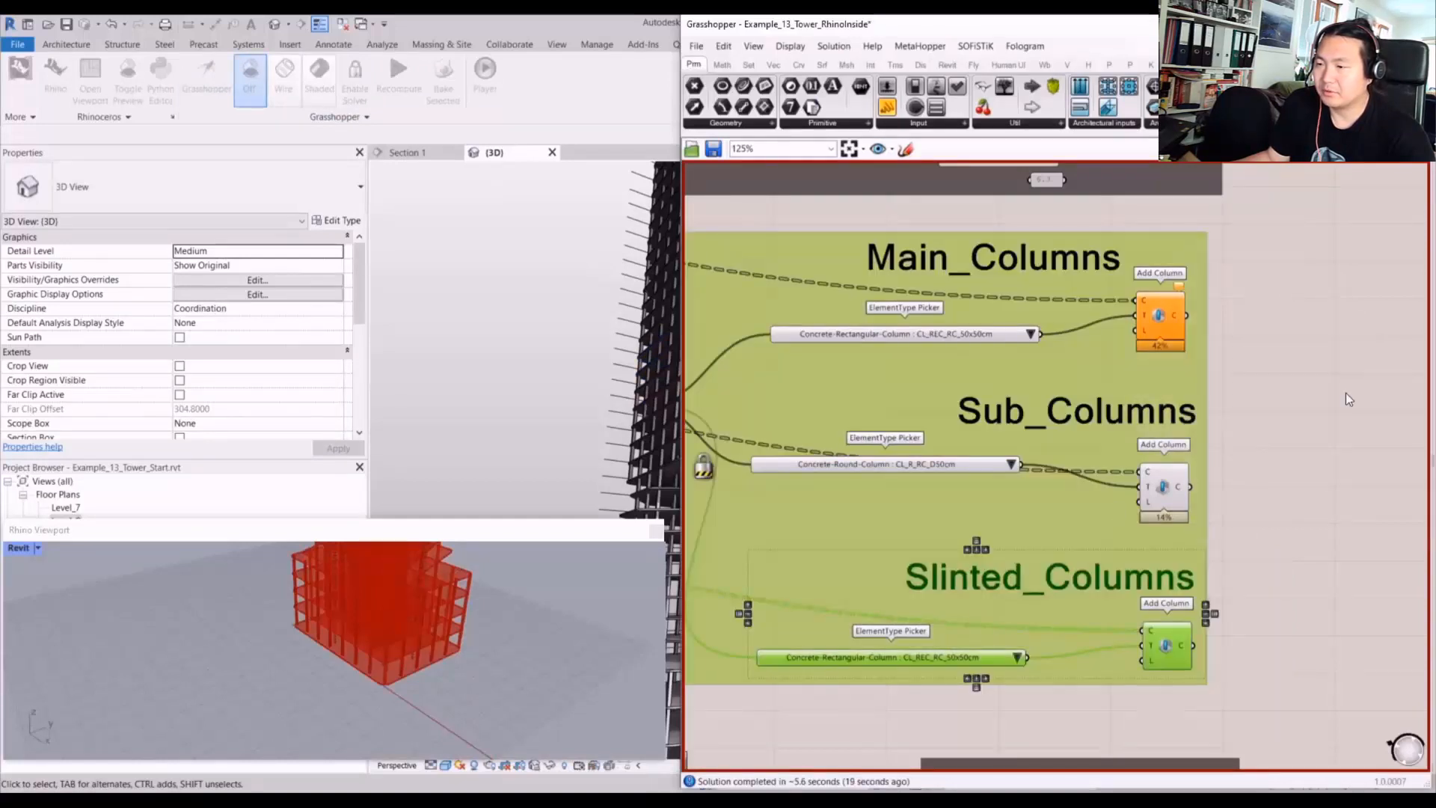
{"action": "middle_click", "coordinate": [1275, 451]}
{"action": "scroll", "coordinate": [1275, 451], "scroll_direction": "up", "scroll_amount": 1}
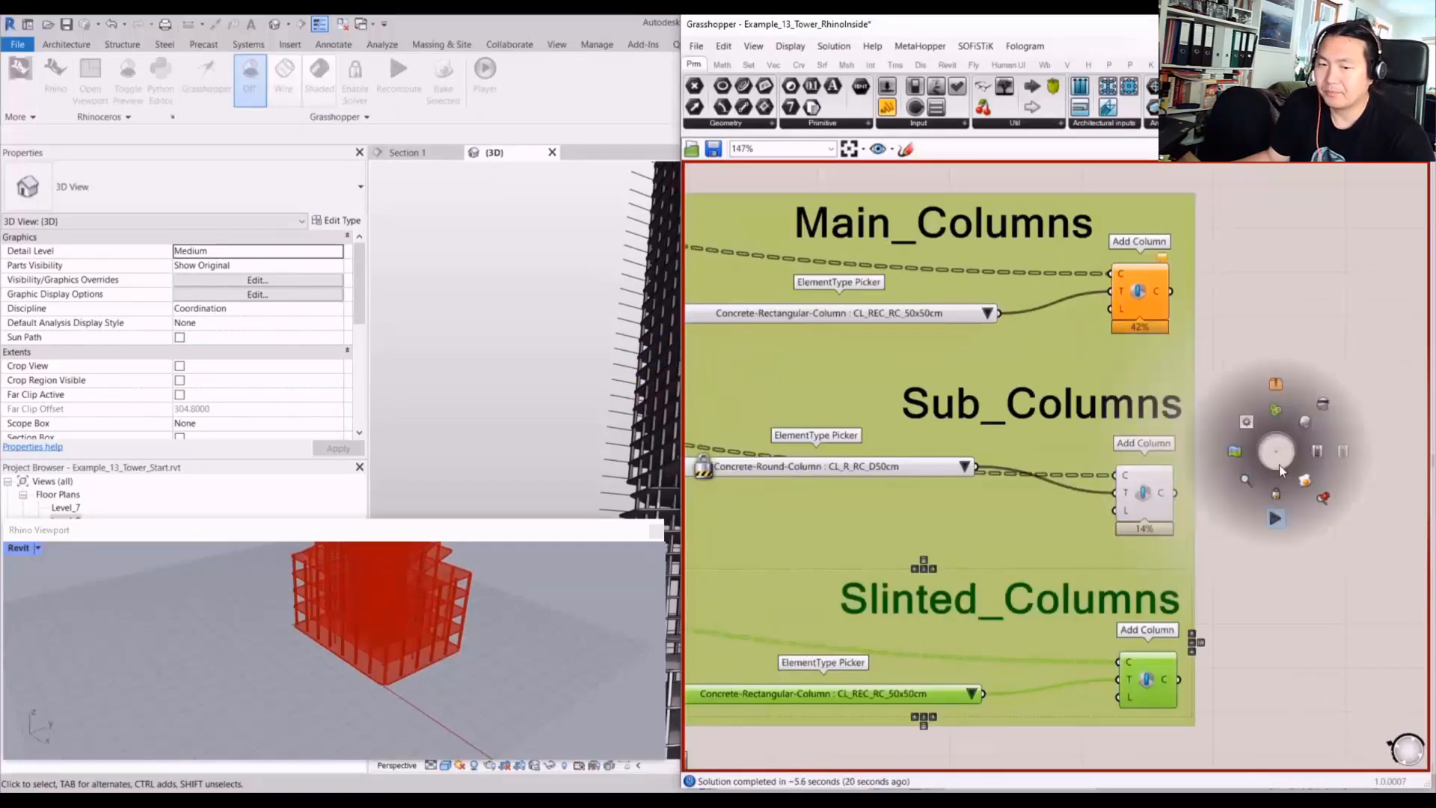
{"action": "left_click", "coordinate": [609, 347]}
{"action": "middle_click_drag", "start_coordinate": [1029, 580], "coordinate": [1166, 580], "text": "shift"}
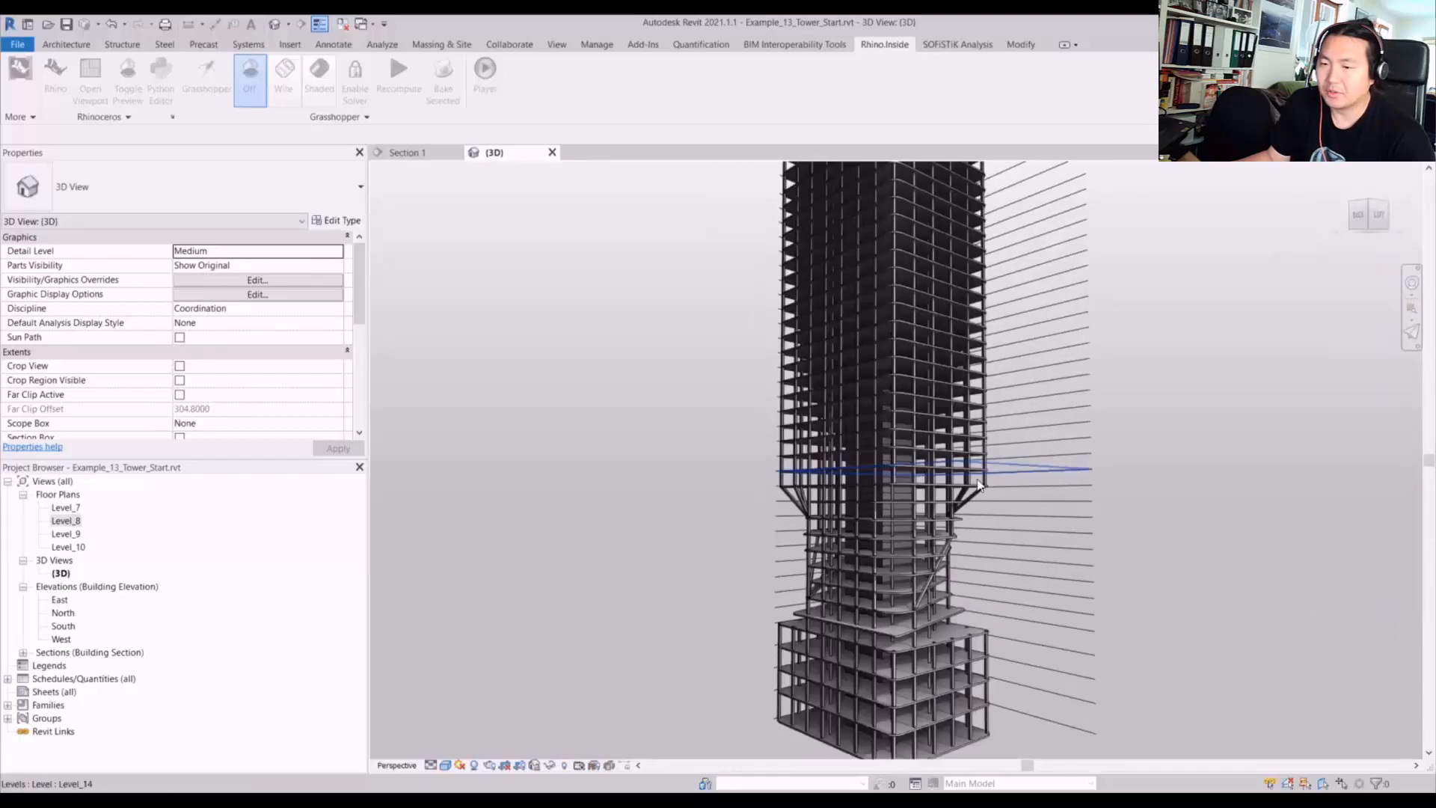
- Return to Grasshopper and review the definition from the column groups across to the Create_Floor_Openings group
{"action": "left_click", "coordinate": [214, 82]}
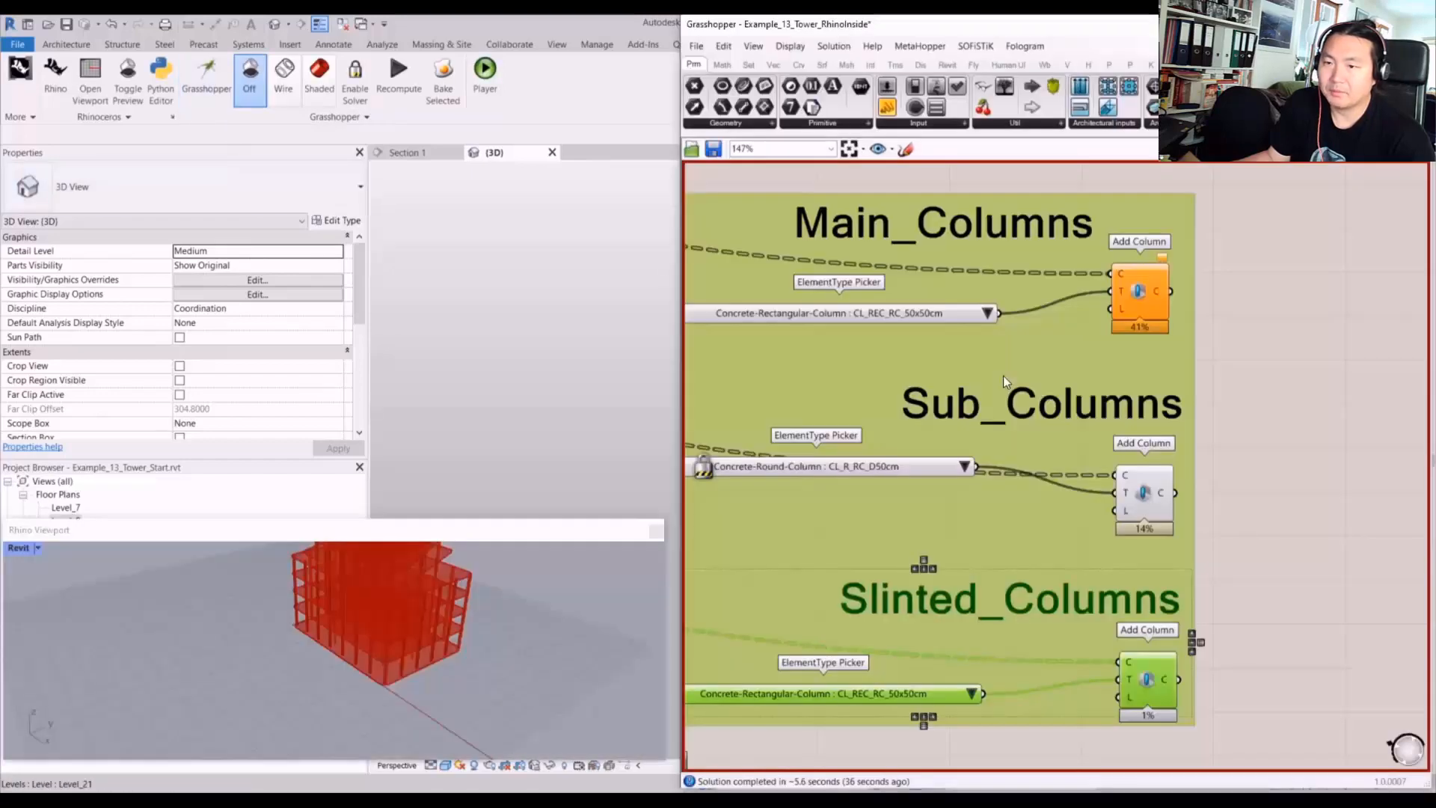
{"action": "scroll", "coordinate": [1219, 507], "scroll_direction": "down", "scroll_amount": 2}
{"action": "left_click", "coordinate": [1241, 506]}
{"action": "scroll", "coordinate": [1241, 505], "scroll_direction": "down", "scroll_amount": 3}
{"action": "right_click_drag", "start_coordinate": [1253, 472], "coordinate": [1146, 424]}
{"action": "scroll", "coordinate": [1089, 585], "scroll_direction": "up", "scroll_amount": 5}
{"action": "scroll", "coordinate": [1147, 485], "scroll_direction": "down", "scroll_amount": 5}
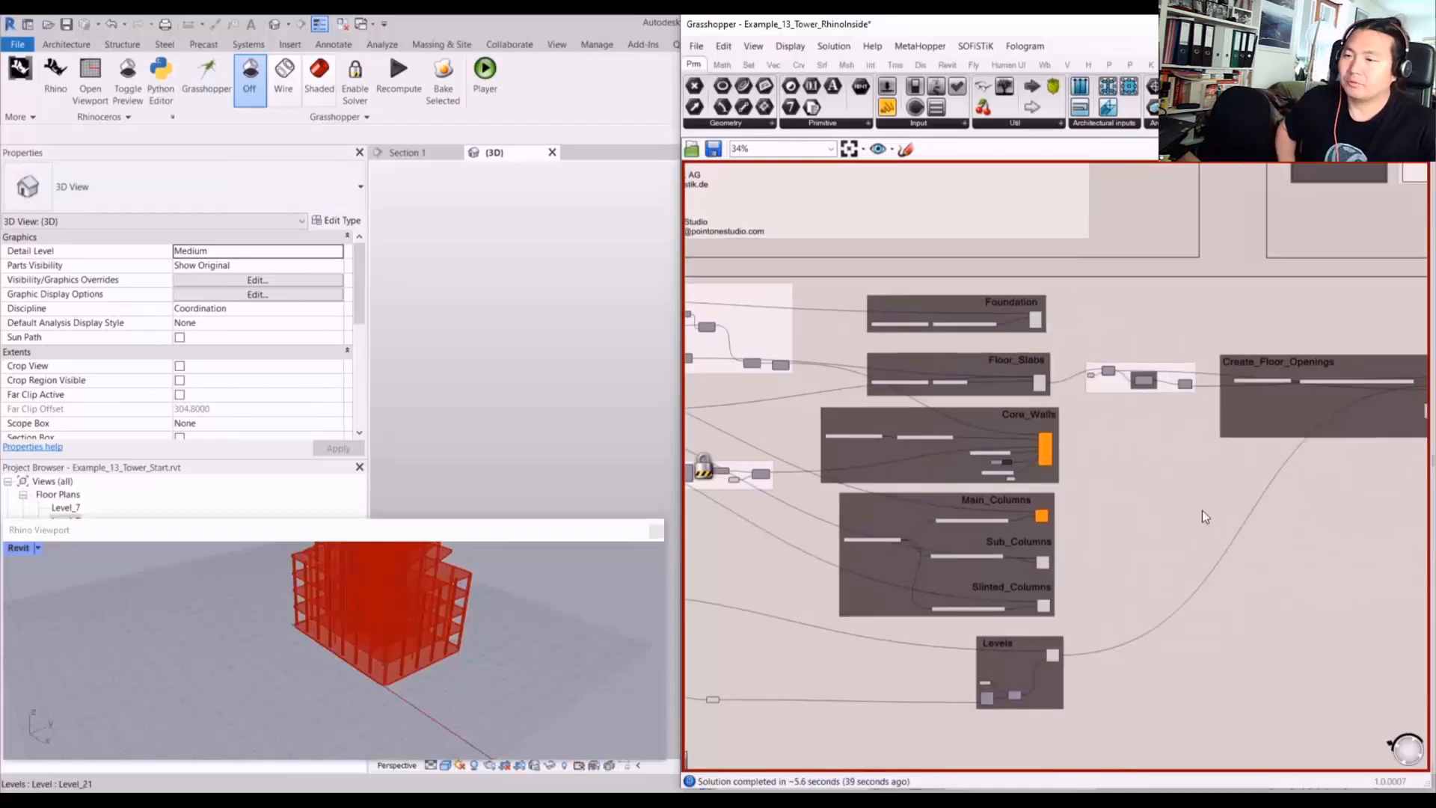
{"action": "right_click_drag", "start_coordinate": [1201, 510], "coordinate": [973, 523]}
{"action": "scroll", "coordinate": [1046, 479], "scroll_direction": "down", "scroll_amount": 2}
{"action": "scroll", "coordinate": [1129, 441], "scroll_direction": "up", "scroll_amount": 4}
{"action": "middle_click", "coordinate": [1220, 349]}
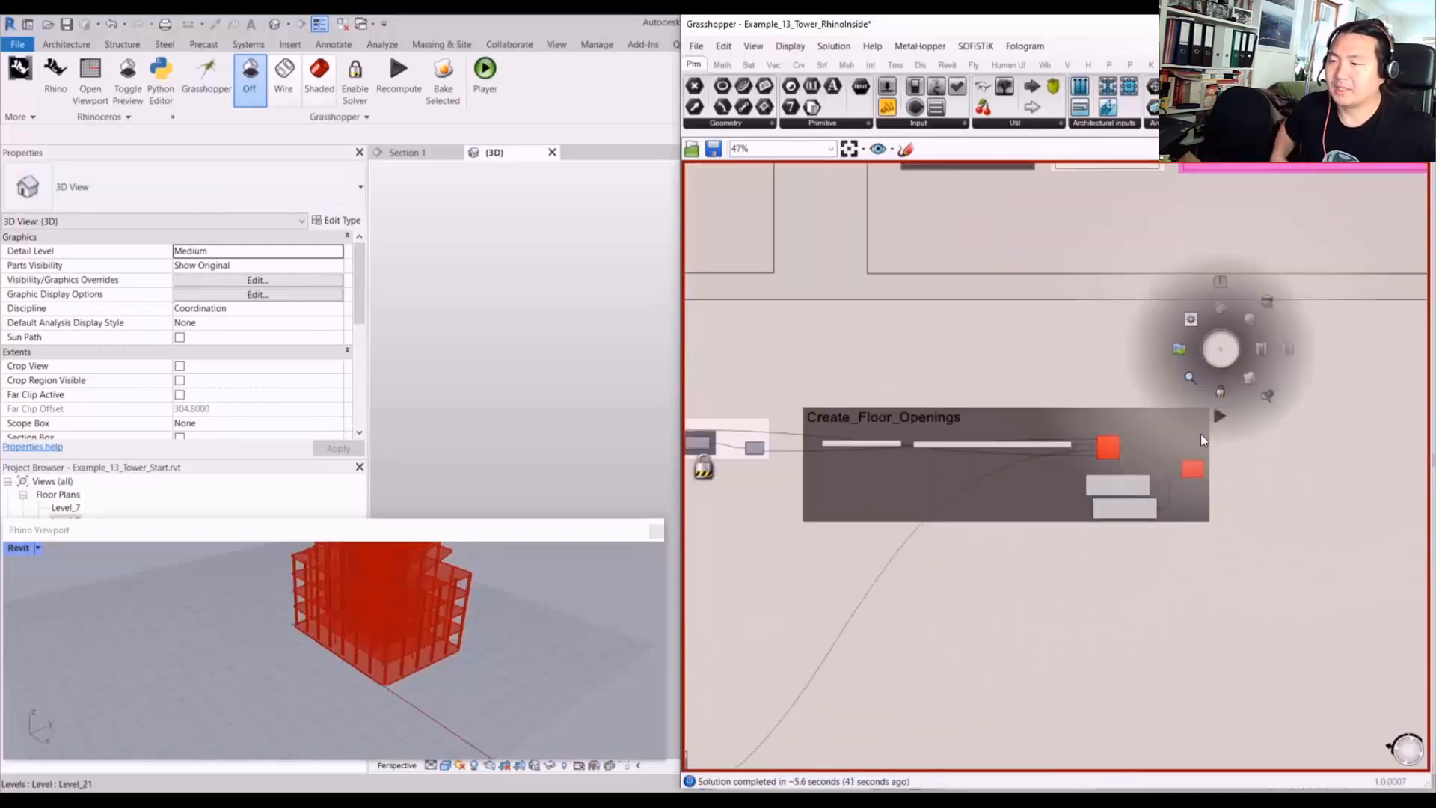
{"action": "scroll", "coordinate": [1120, 440], "scroll_direction": "down", "scroll_amount": 4}
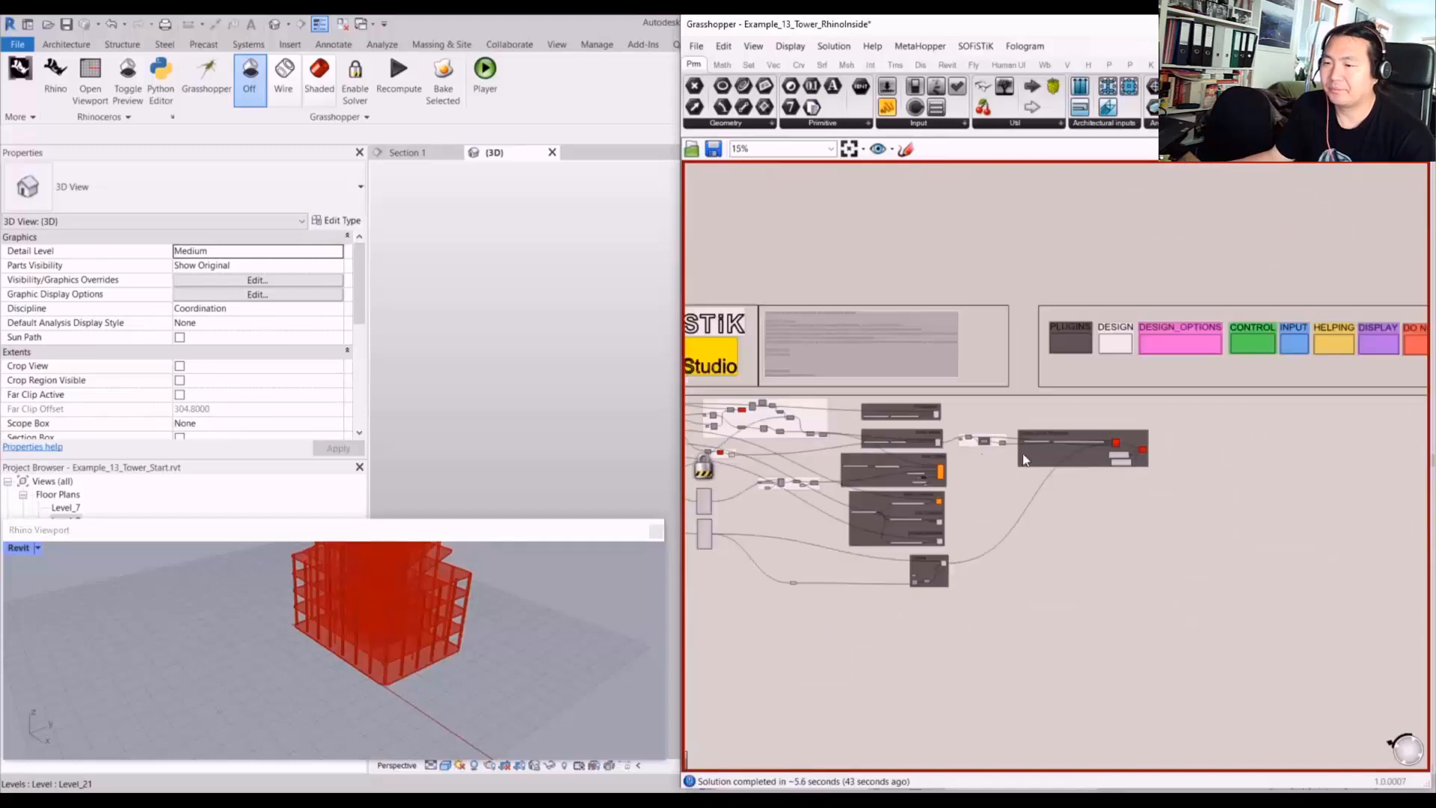
- Trace the definition from the Data_Input component through the element groups to Create_Floor_Openings
{"action": "middle_click", "coordinate": [856, 448]}
{"action": "scroll", "coordinate": [1119, 552], "scroll_direction": "up", "scroll_amount": 2}
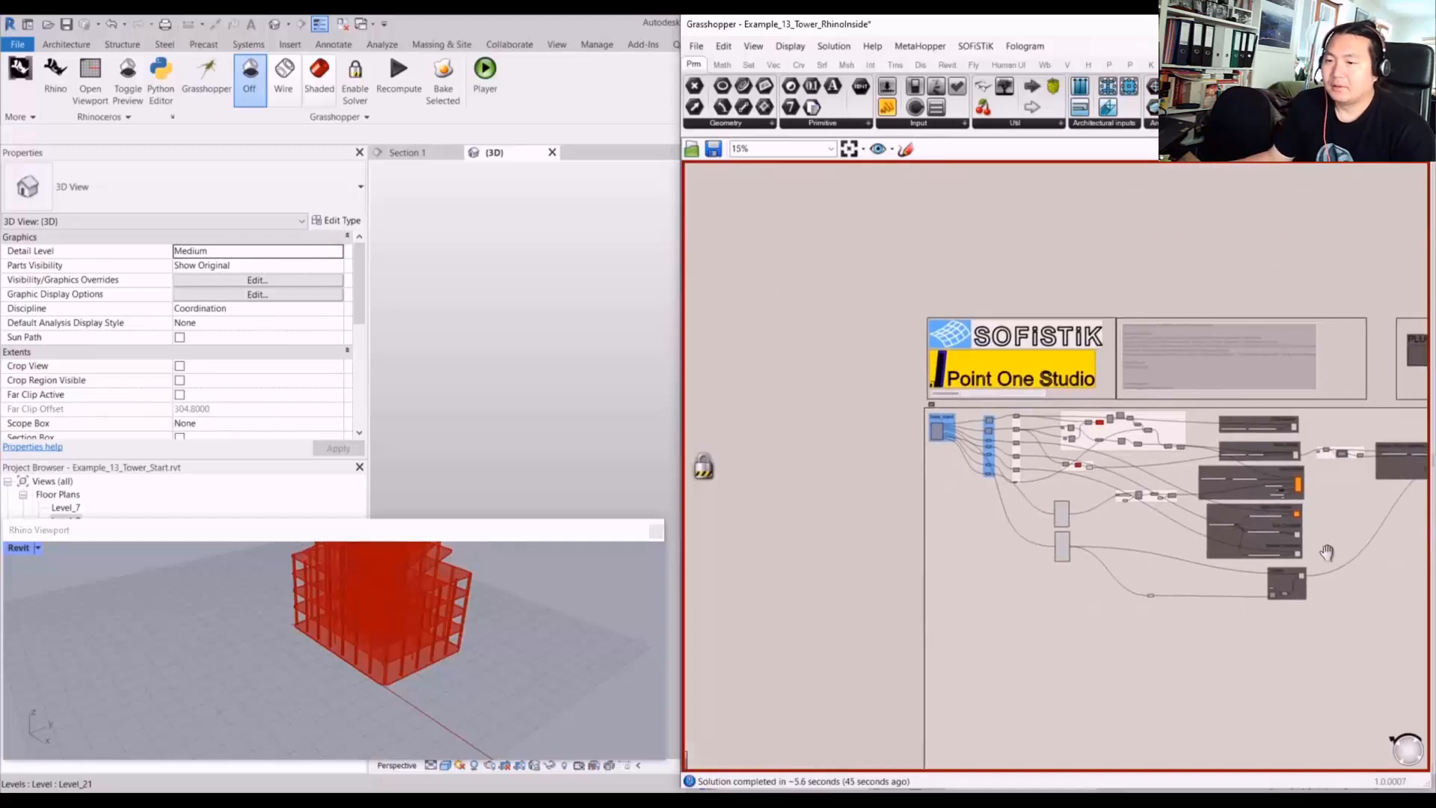
{"action": "right_click_drag", "start_coordinate": [1315, 447], "coordinate": [1068, 521]}
{"action": "scroll", "coordinate": [1013, 459], "scroll_direction": "up", "scroll_amount": 10}
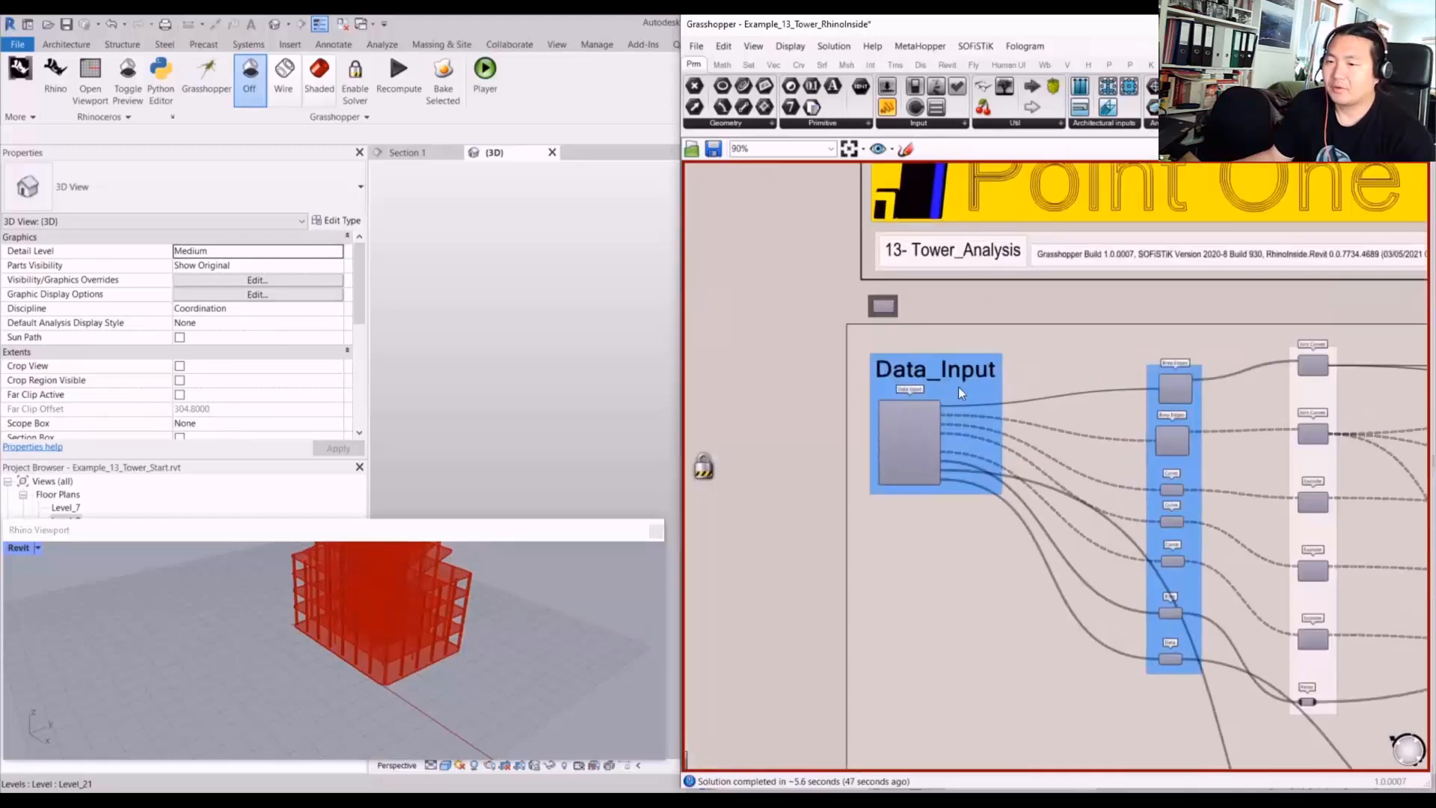
{"action": "left_click", "coordinate": [927, 416]}
{"action": "scroll", "coordinate": [1074, 401], "scroll_direction": "down", "scroll_amount": 7}
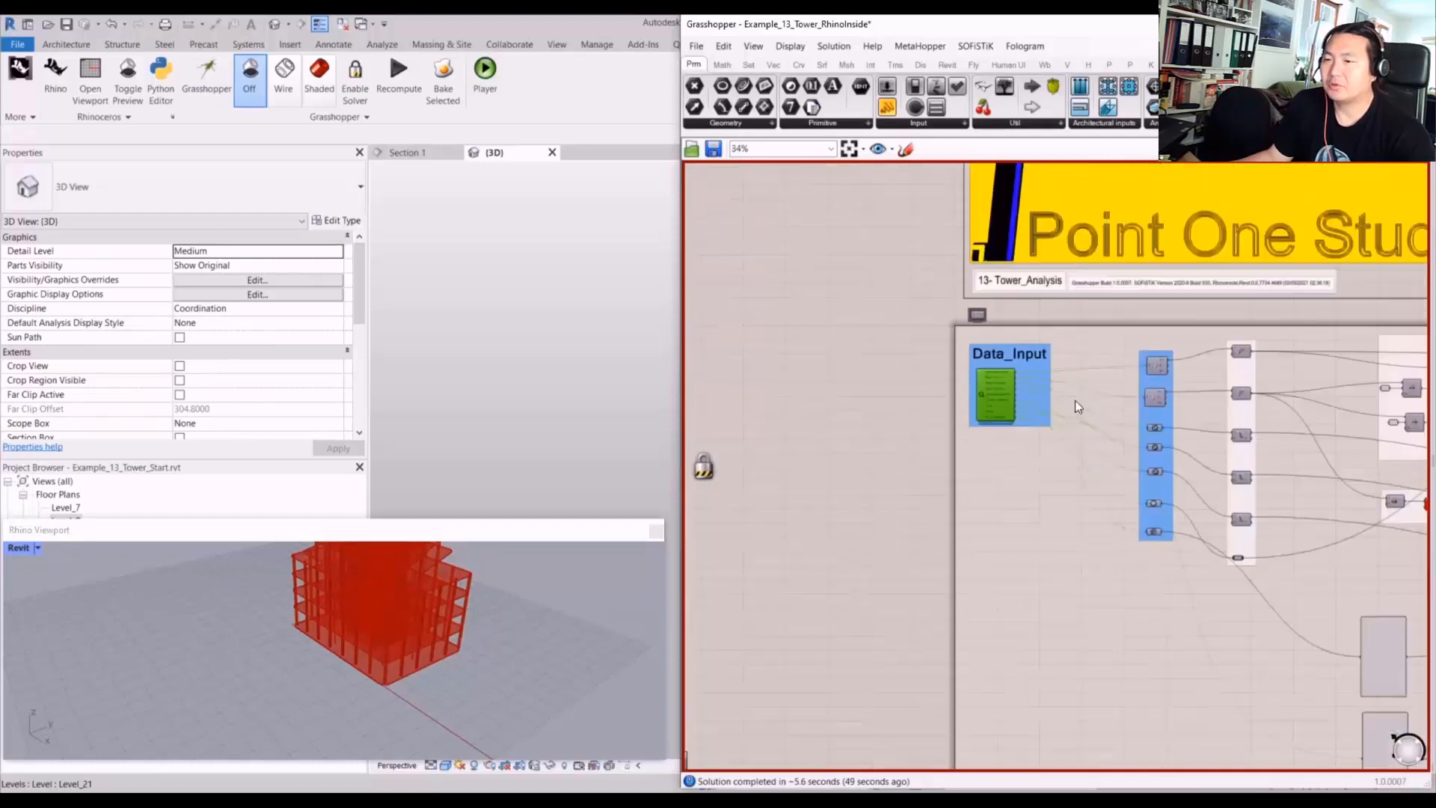
{"action": "left_click", "coordinate": [1093, 397]}
{"action": "right_click_drag", "start_coordinate": [1093, 396], "coordinate": [818, 428]}
{"action": "right_click_drag", "start_coordinate": [988, 442], "coordinate": [488, 401]}
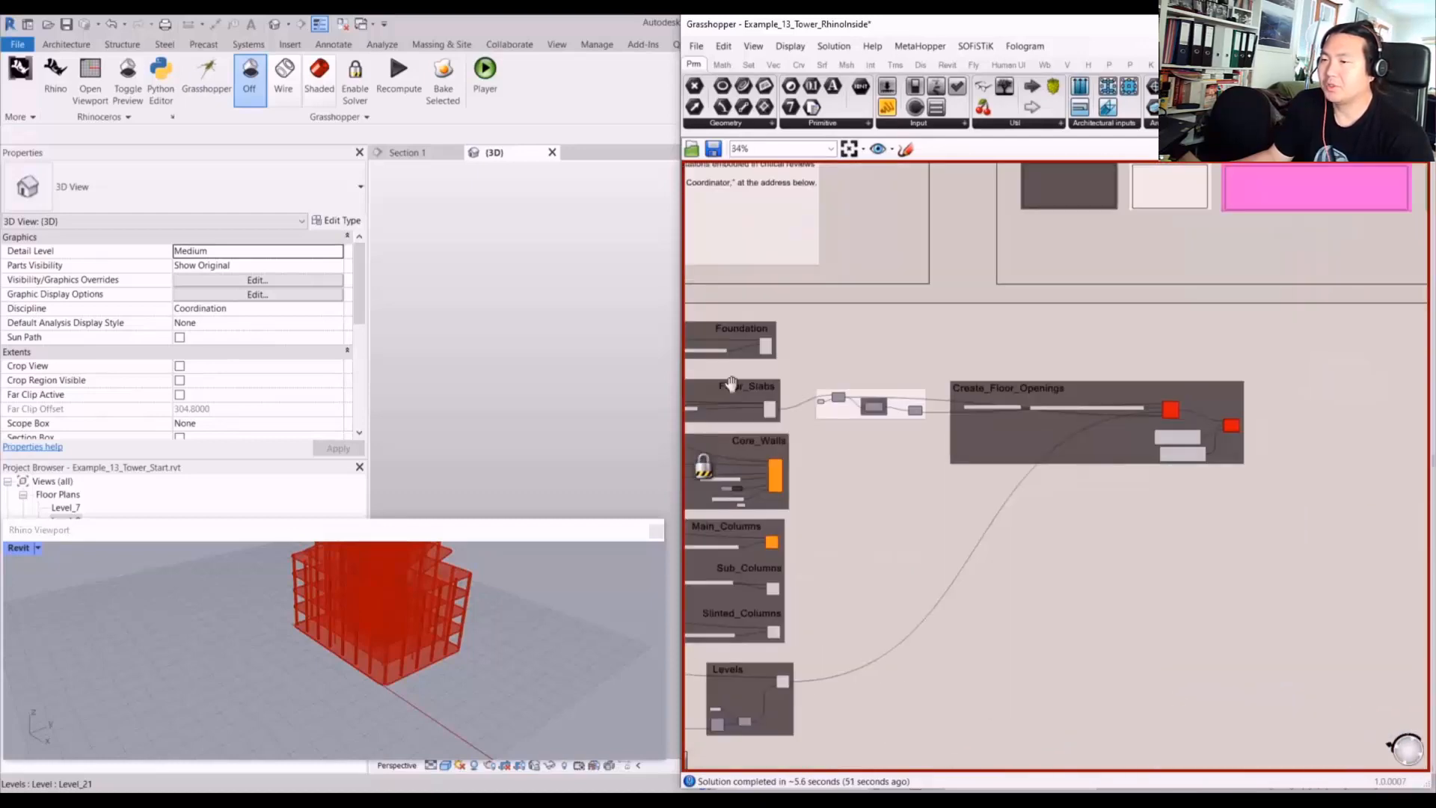
{"action": "scroll", "coordinate": [1132, 464], "scroll_direction": "down", "scroll_amount": 5}
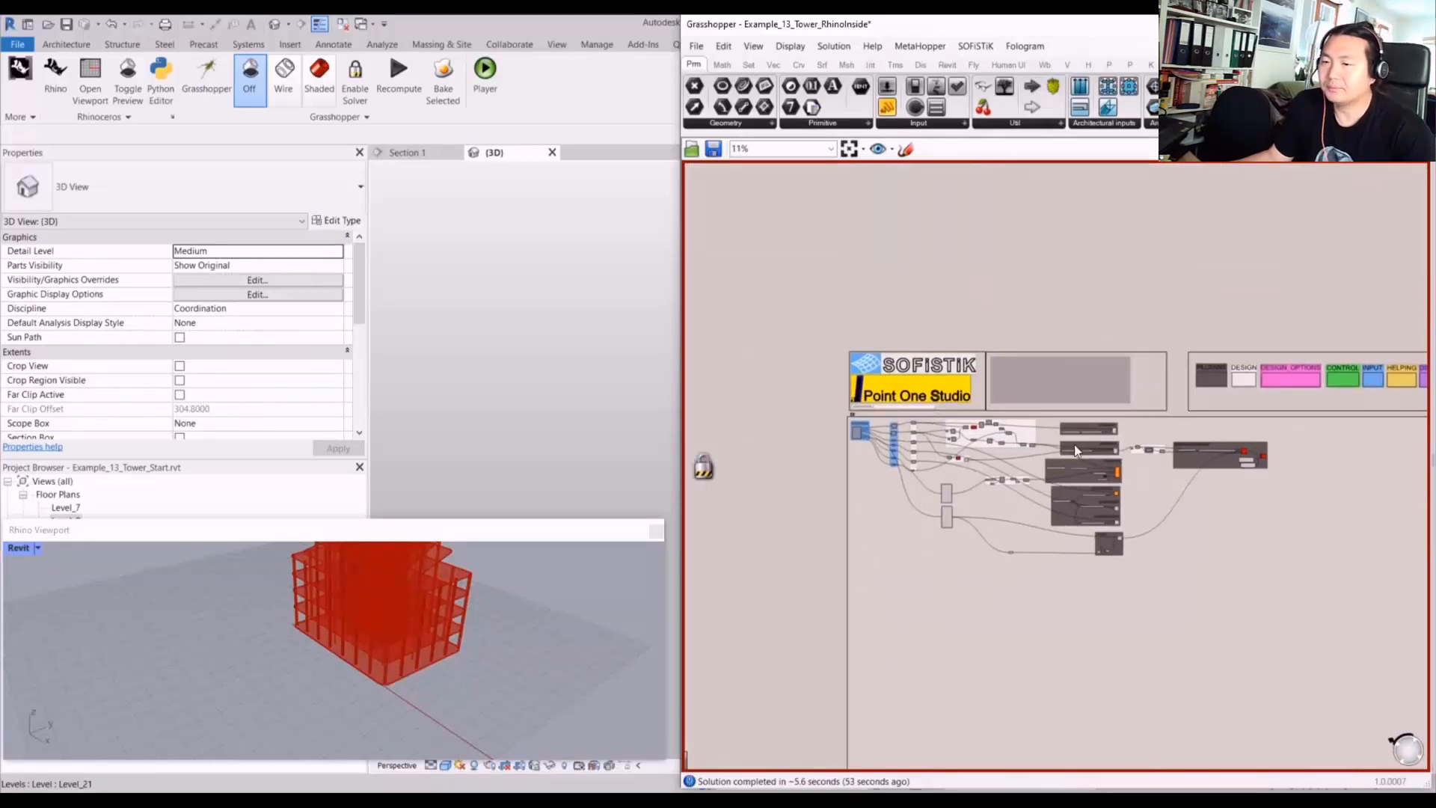
{"action": "scroll", "coordinate": [1094, 450], "scroll_direction": "up", "scroll_amount": 2}
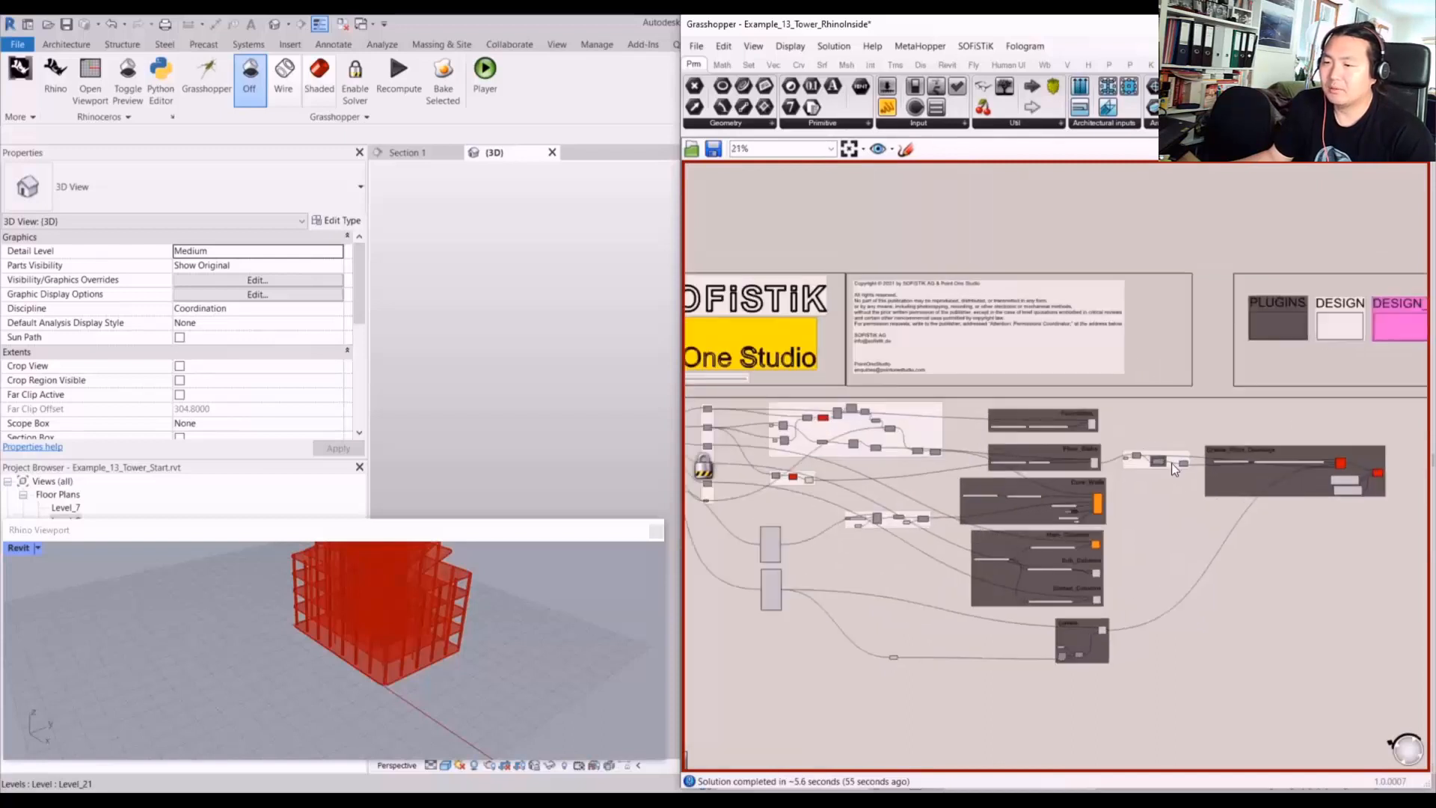
- Read the error messages on the Add Component (Location) and Set Element Parameter components and check the opening parameter panels
{"action": "scroll", "coordinate": [1344, 520], "scroll_direction": "up", "scroll_amount": 7}
{"action": "scroll", "coordinate": [1102, 436], "scroll_direction": "up", "scroll_amount": 3}
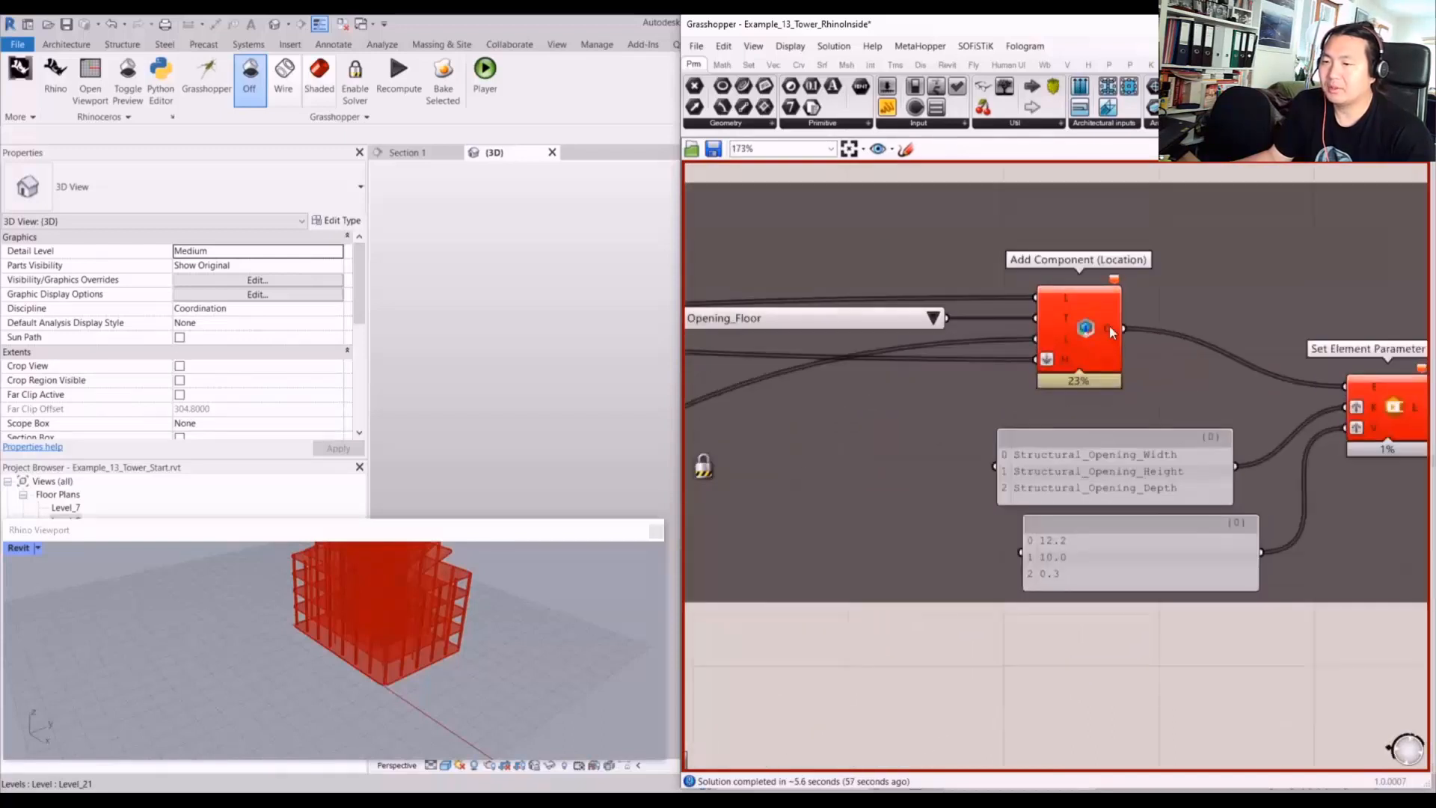
{"action": "mouse_move", "coordinate": [1145, 289]}
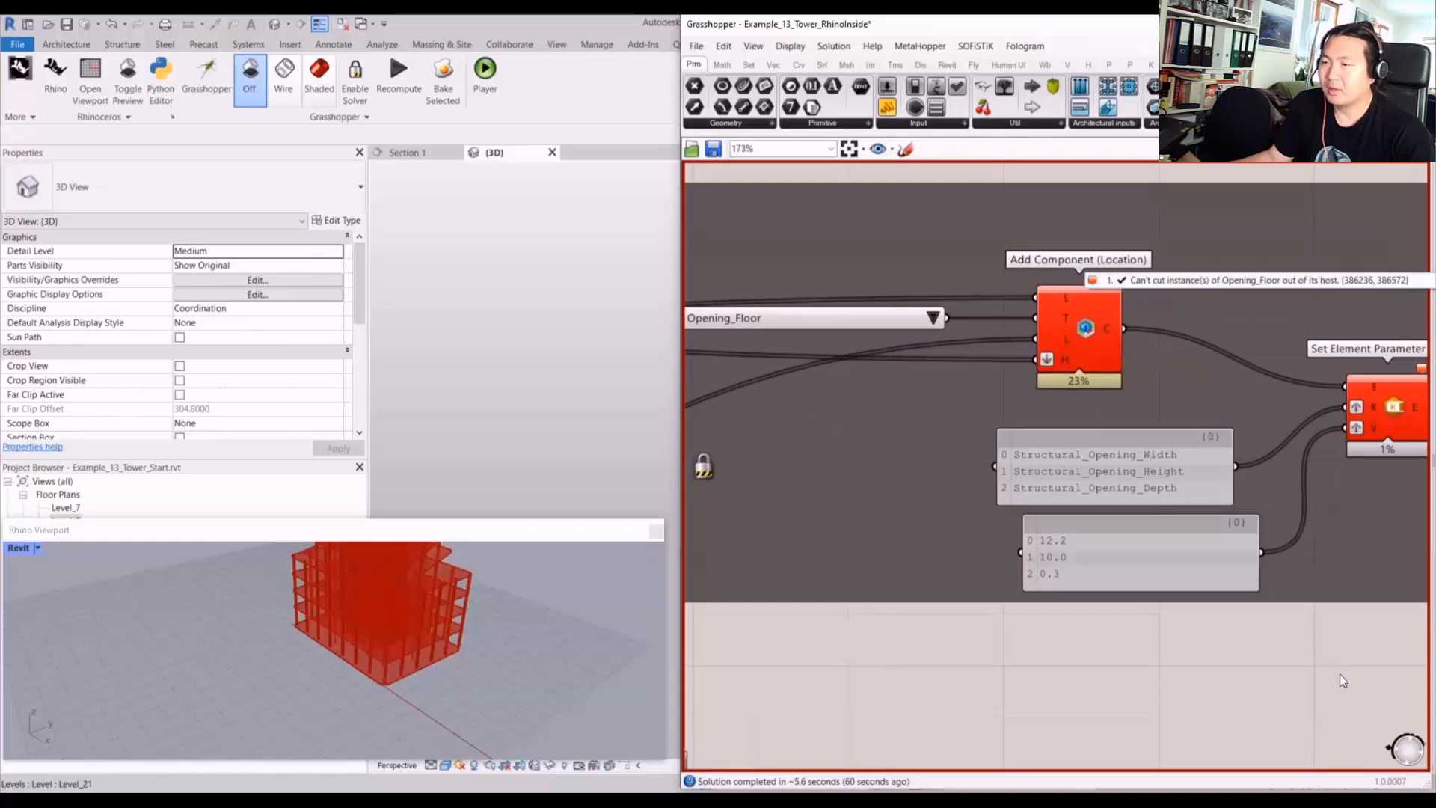
{"action": "right_click_drag", "start_coordinate": [1294, 646], "coordinate": [1011, 544]}
{"action": "scroll", "coordinate": [1077, 411], "scroll_direction": "up", "scroll_amount": 4}
{"action": "mouse_move", "coordinate": [1130, 351]}
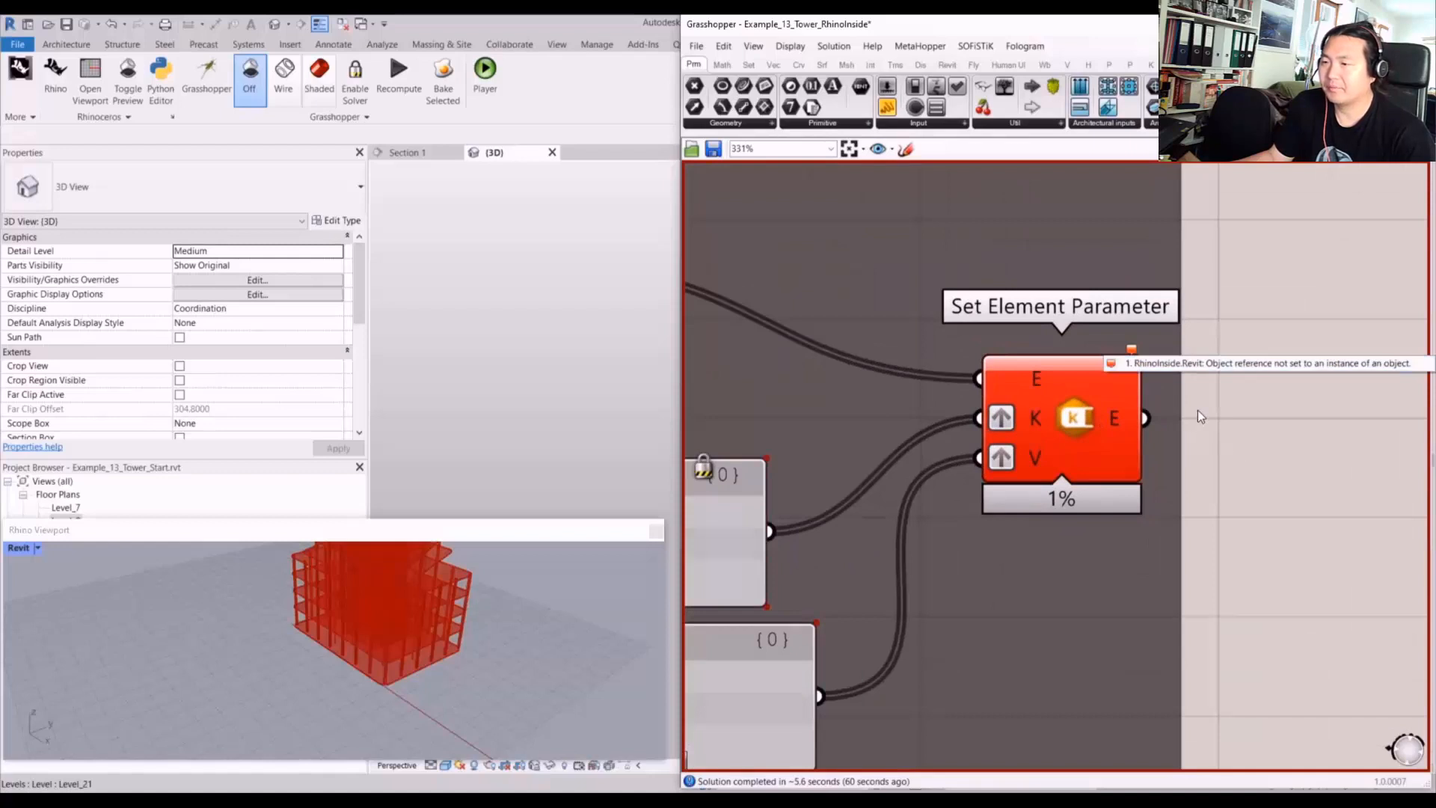
{"action": "scroll", "coordinate": [1125, 416], "scroll_direction": "down", "scroll_amount": 6}
{"action": "scroll", "coordinate": [935, 450], "scroll_direction": "up", "scroll_amount": 5}
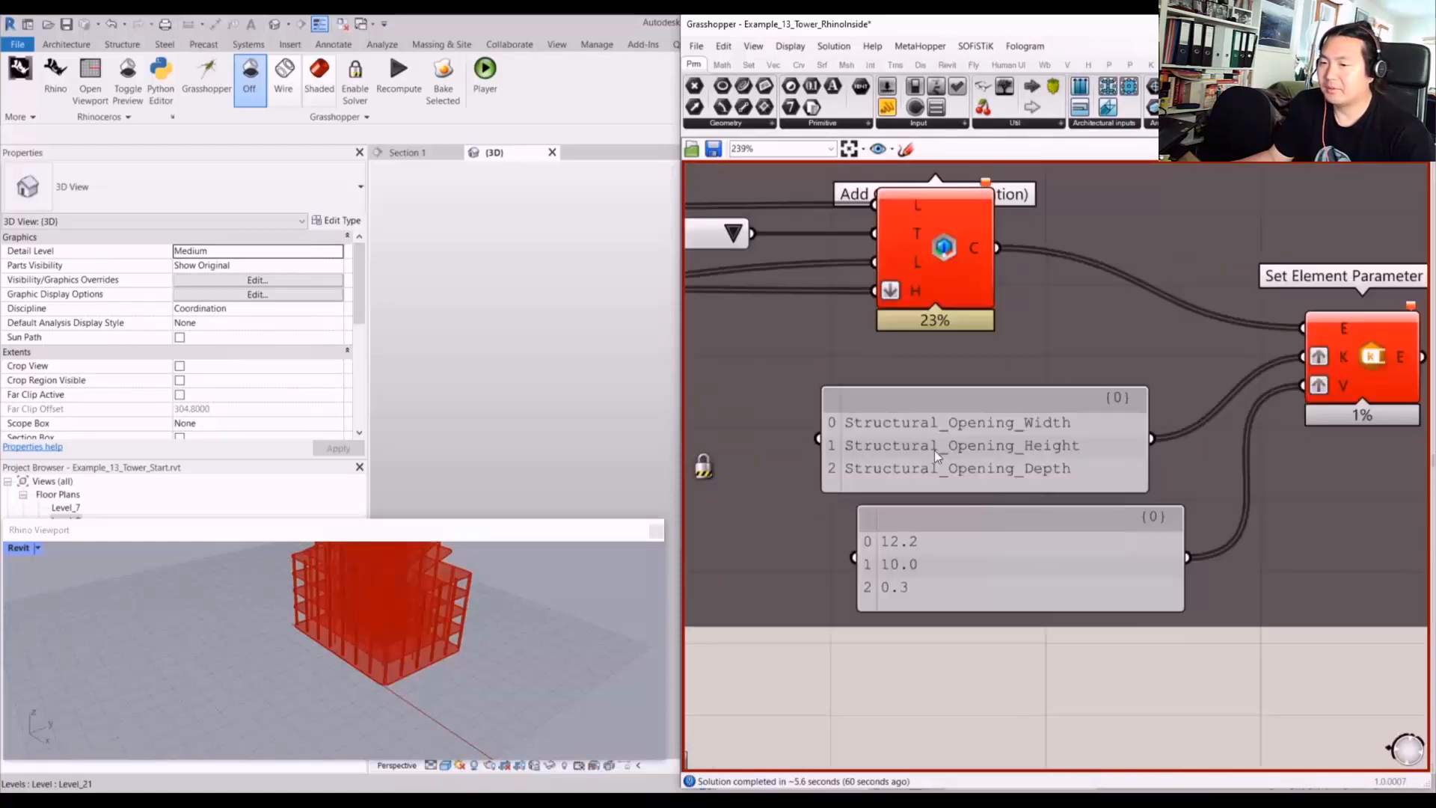
{"action": "scroll", "coordinate": [1164, 485], "scroll_direction": "down", "scroll_amount": 10}
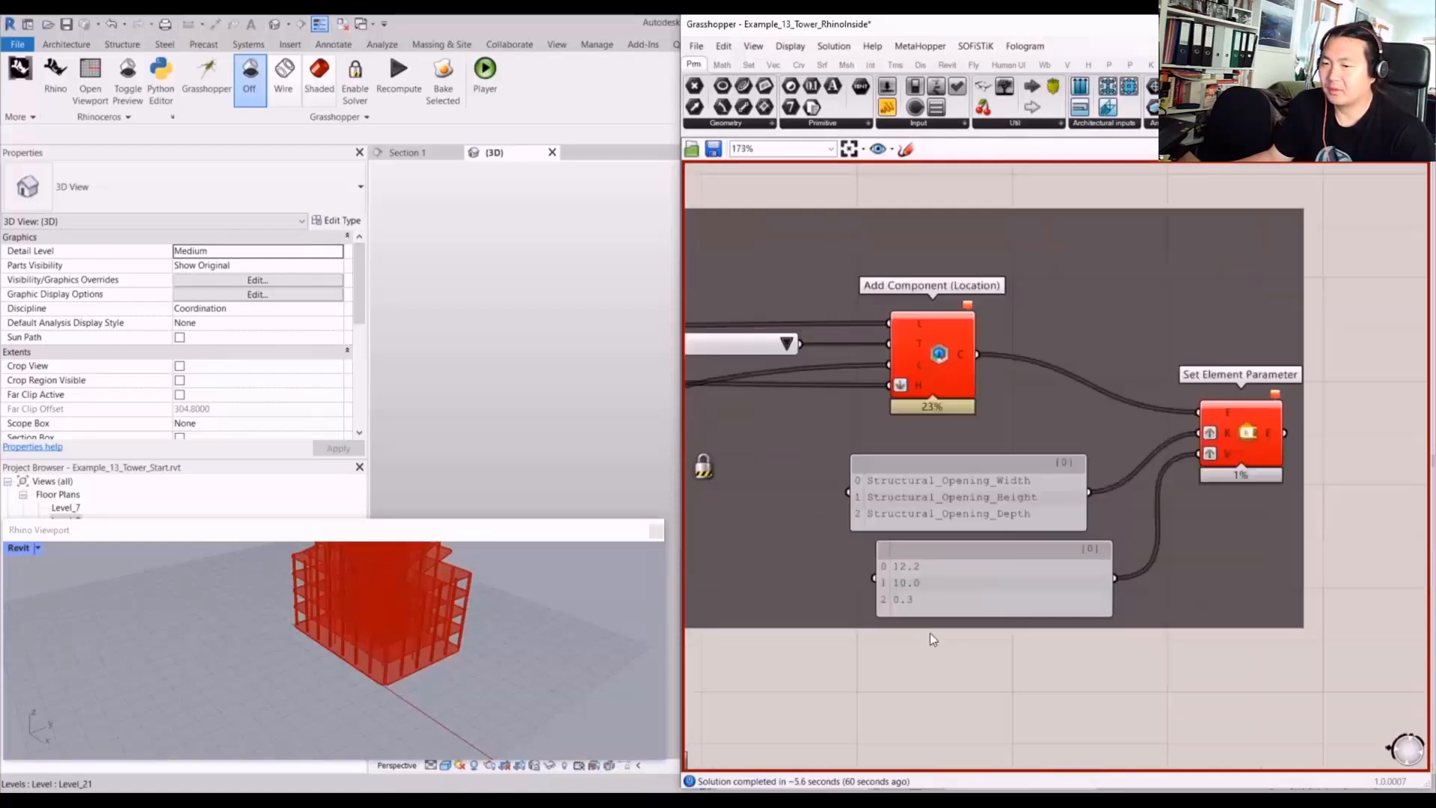
{"action": "scroll", "coordinate": [1110, 376], "scroll_direction": "down", "scroll_amount": 1}
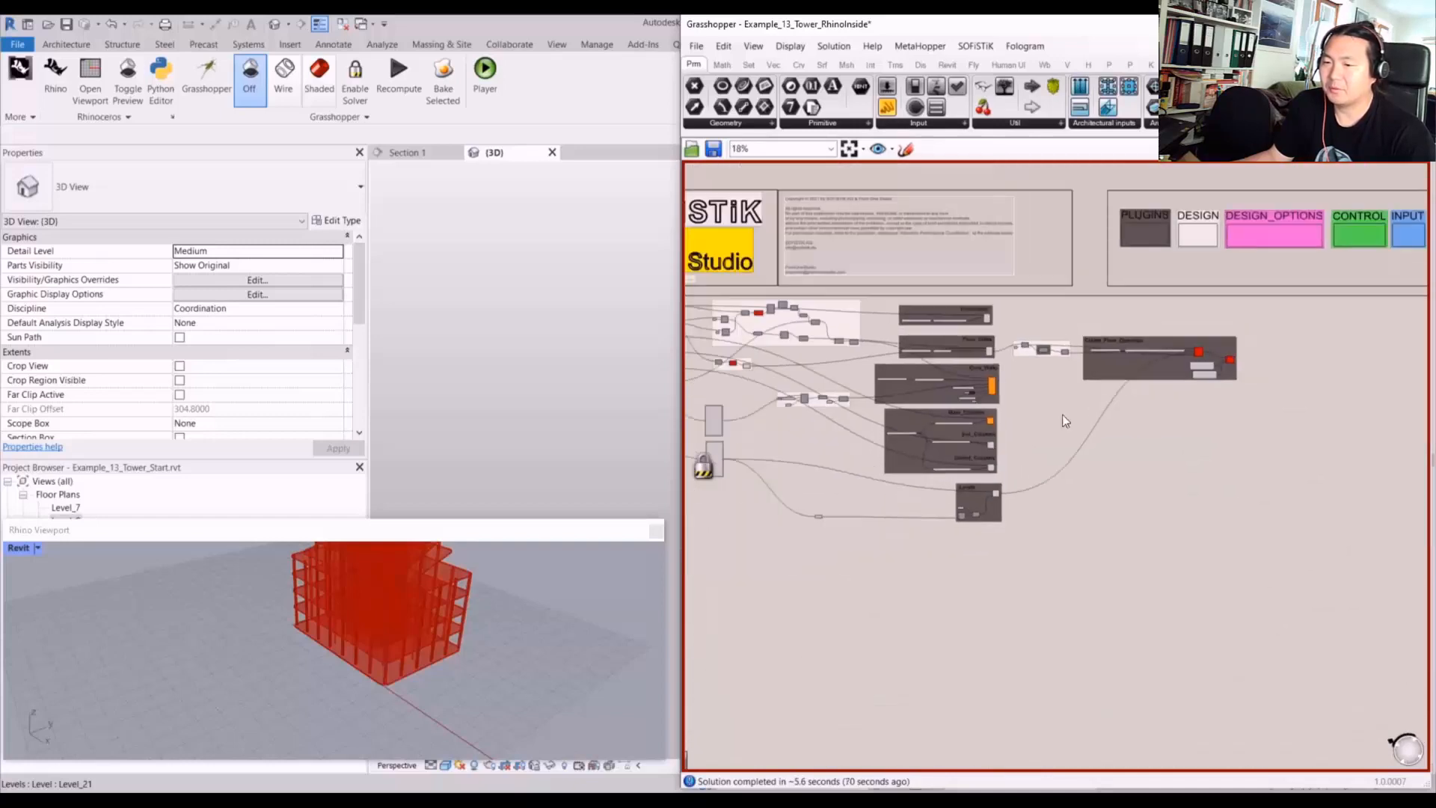
- Switch to Revit and inspect the whole tower in 3D, checking the properties of the floor slab above the slanted columns
{"action": "left_click", "coordinate": [595, 417]}
{"action": "scroll", "coordinate": [785, 426], "scroll_direction": "up", "scroll_amount": 3}
{"action": "left_click", "coordinate": [1043, 514]}
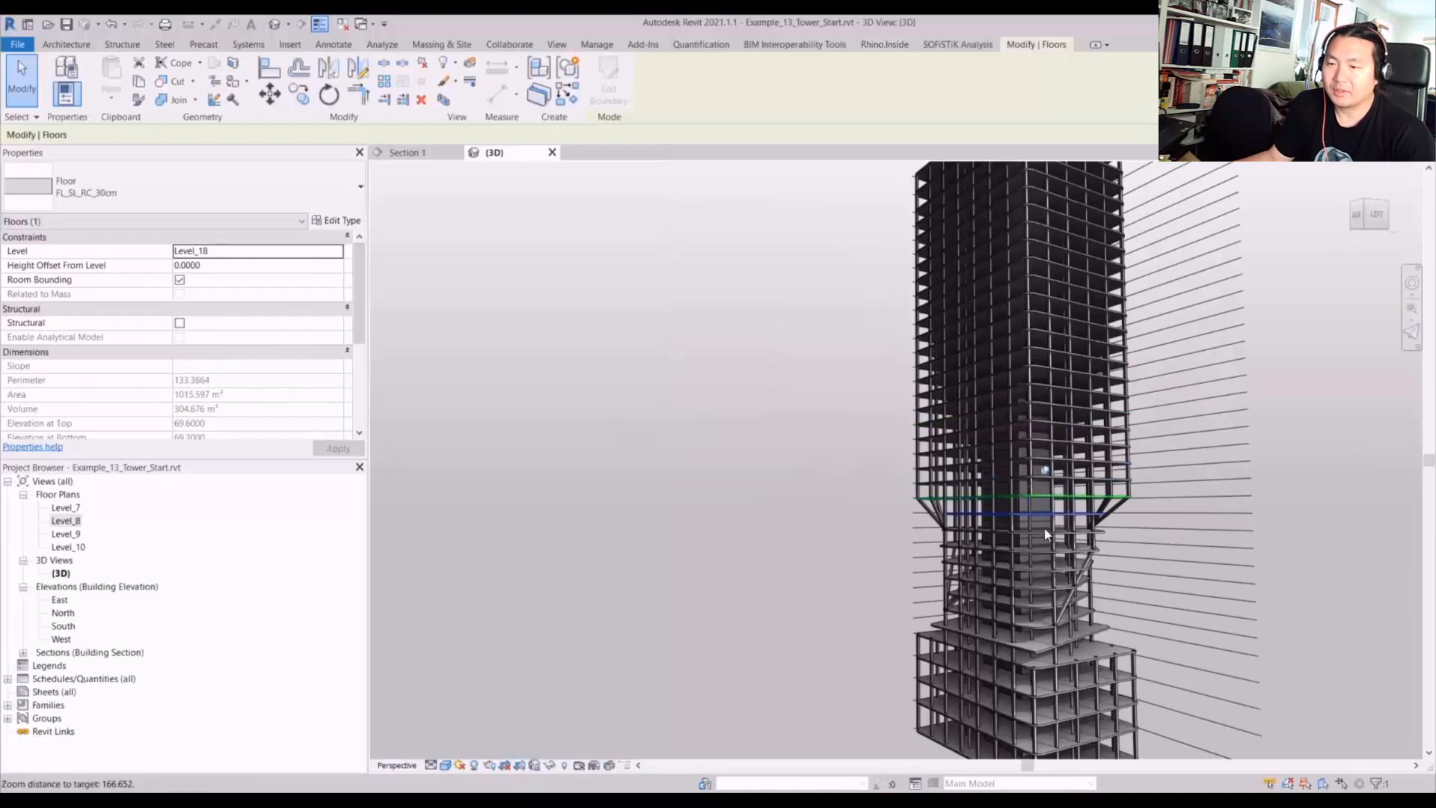
{"action": "mouse_move", "coordinate": [1045, 534]}
{"action": "middle_mouse_down", "text": "shift"}
{"action": "mouse_move", "coordinate": [714, 509]}
{"action": "mouse_move", "coordinate": [958, 561]}
{"action": "mouse_move", "coordinate": [936, 509]}
{"action": "mouse_move", "coordinate": [1258, 530]}
{"action": "mouse_move", "coordinate": [1020, 558]}
{"action": "mouse_move", "coordinate": [1285, 503]}
{"action": "mouse_move", "coordinate": [1263, 486]}
{"action": "mouse_move", "coordinate": [1291, 426]}
{"action": "mouse_move", "coordinate": [850, 561]}
{"action": "mouse_move", "coordinate": [1068, 549]}
{"action": "middle_mouse_up", "text": "shift"}
{"action": "left_click", "coordinate": [1242, 539]}
{"action": "middle_click", "coordinate": [903, 525]}
{"action": "scroll", "coordinate": [904, 531], "scroll_direction": "down", "scroll_amount": 2}
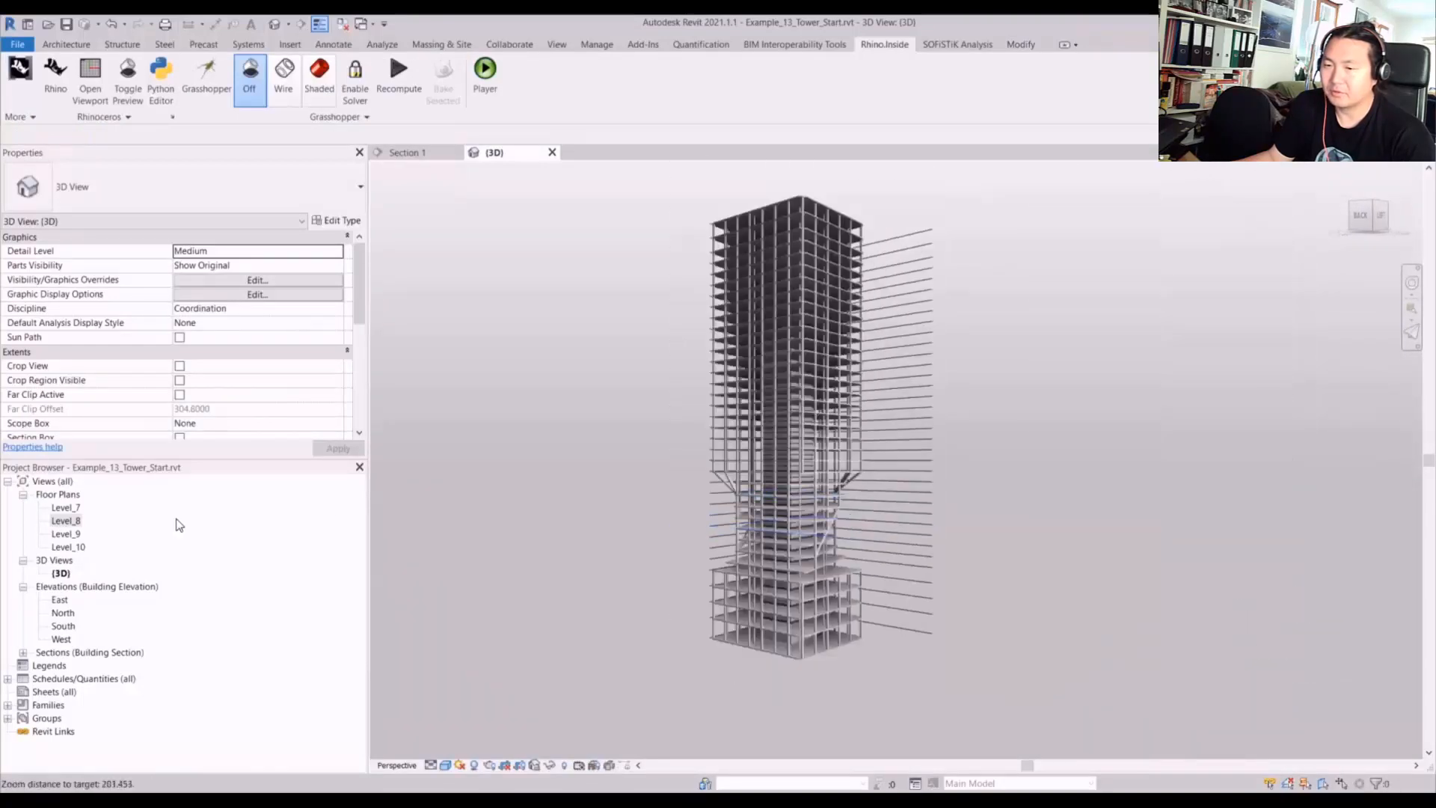
- Open the Level_8 floor plan and go to Section 1 through its section mark
{"action": "double_click", "coordinate": [74, 521]}
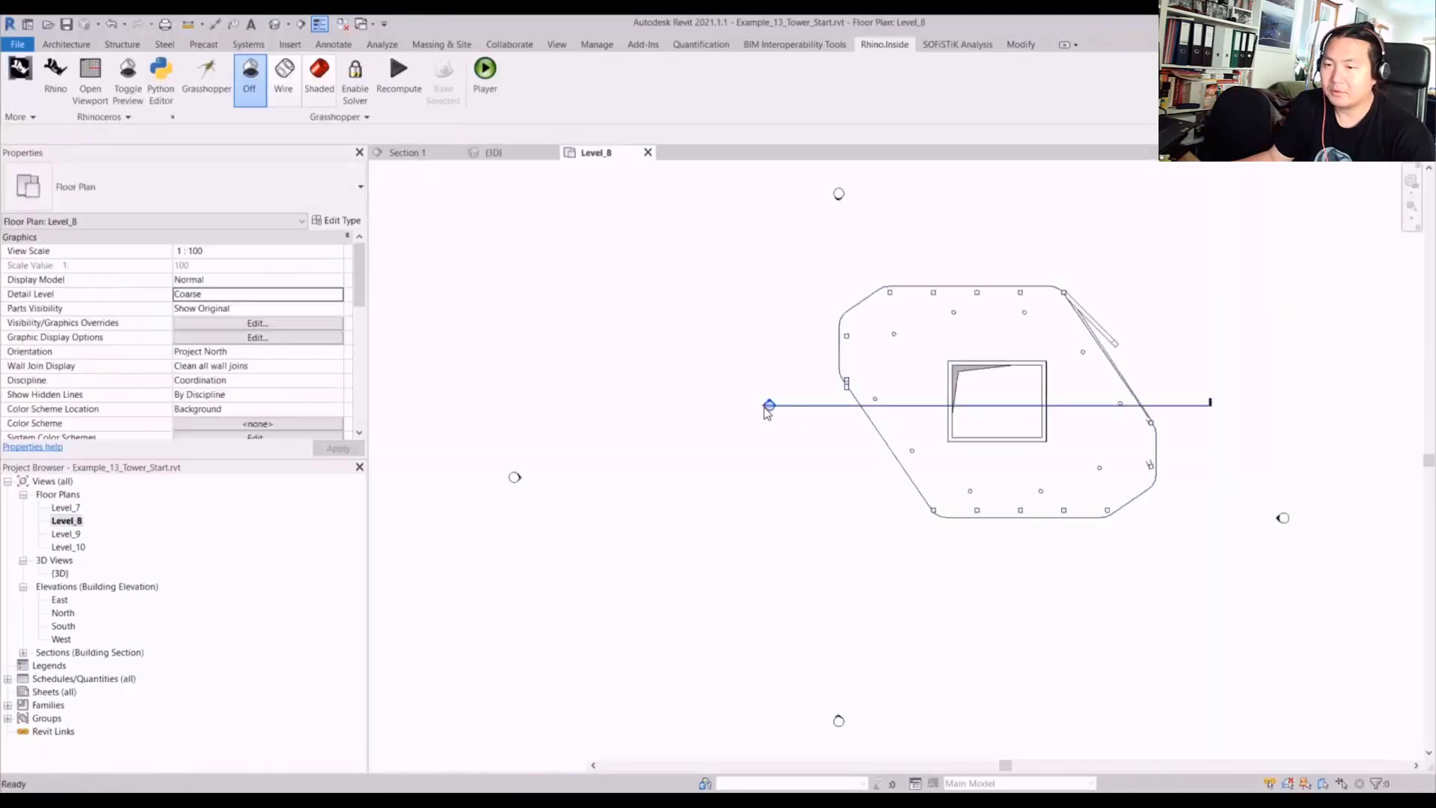
{"action": "double_click", "coordinate": [768, 406]}
{"action": "scroll", "coordinate": [860, 486], "scroll_direction": "up", "scroll_amount": 1}
- Examine the top of the core in Section 1, checking the properties of the core walls based on Level_35 and Level_34
{"action": "middle_click_drag", "start_coordinate": [881, 448], "coordinate": [870, 637]}
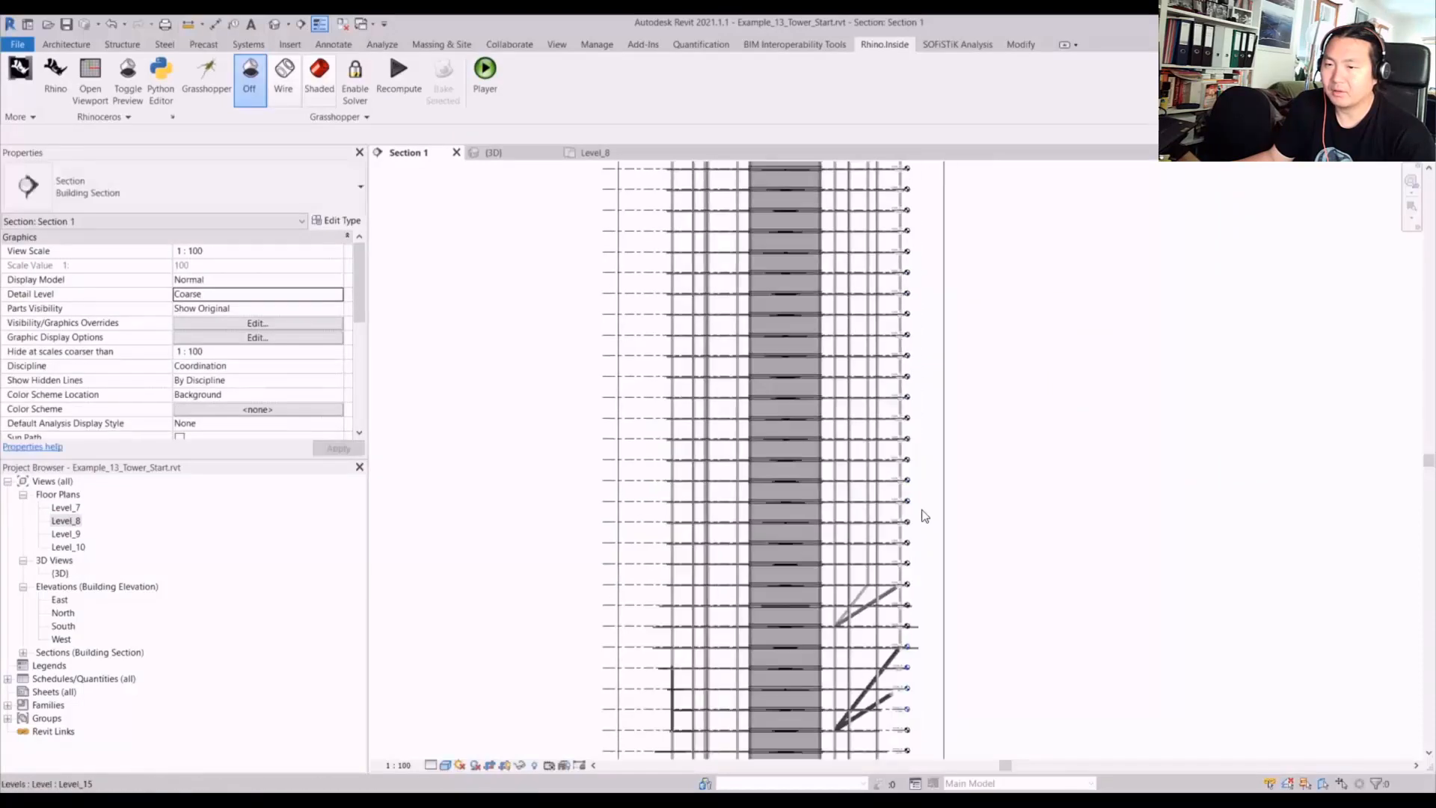
{"action": "middle_click_drag", "start_coordinate": [955, 436], "coordinate": [973, 727]}
{"action": "scroll", "coordinate": [914, 448], "scroll_direction": "up", "scroll_amount": 5}
{"action": "scroll", "coordinate": [862, 400], "scroll_direction": "up", "scroll_amount": 1}
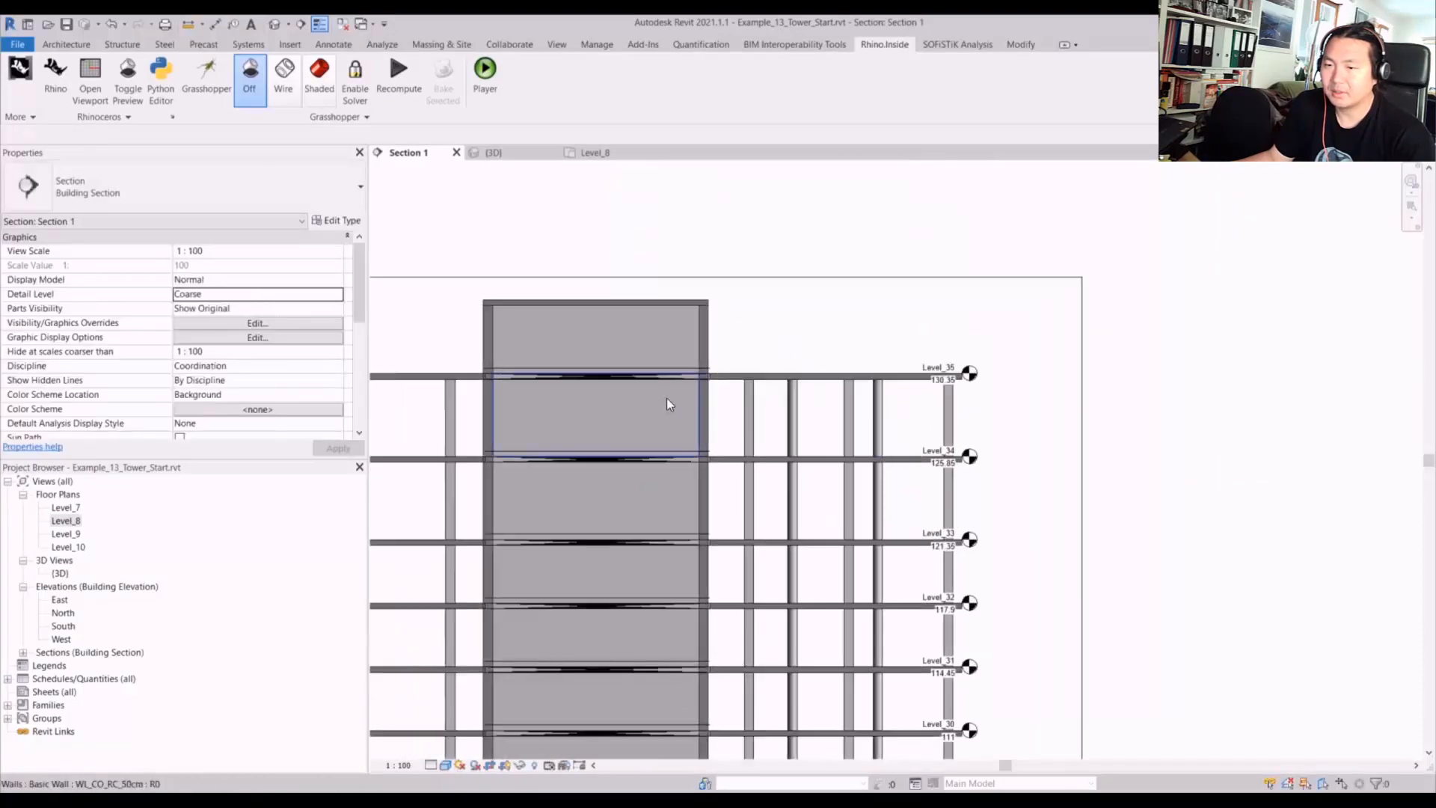
{"action": "middle_click_drag", "start_coordinate": [667, 398], "coordinate": [961, 394]}
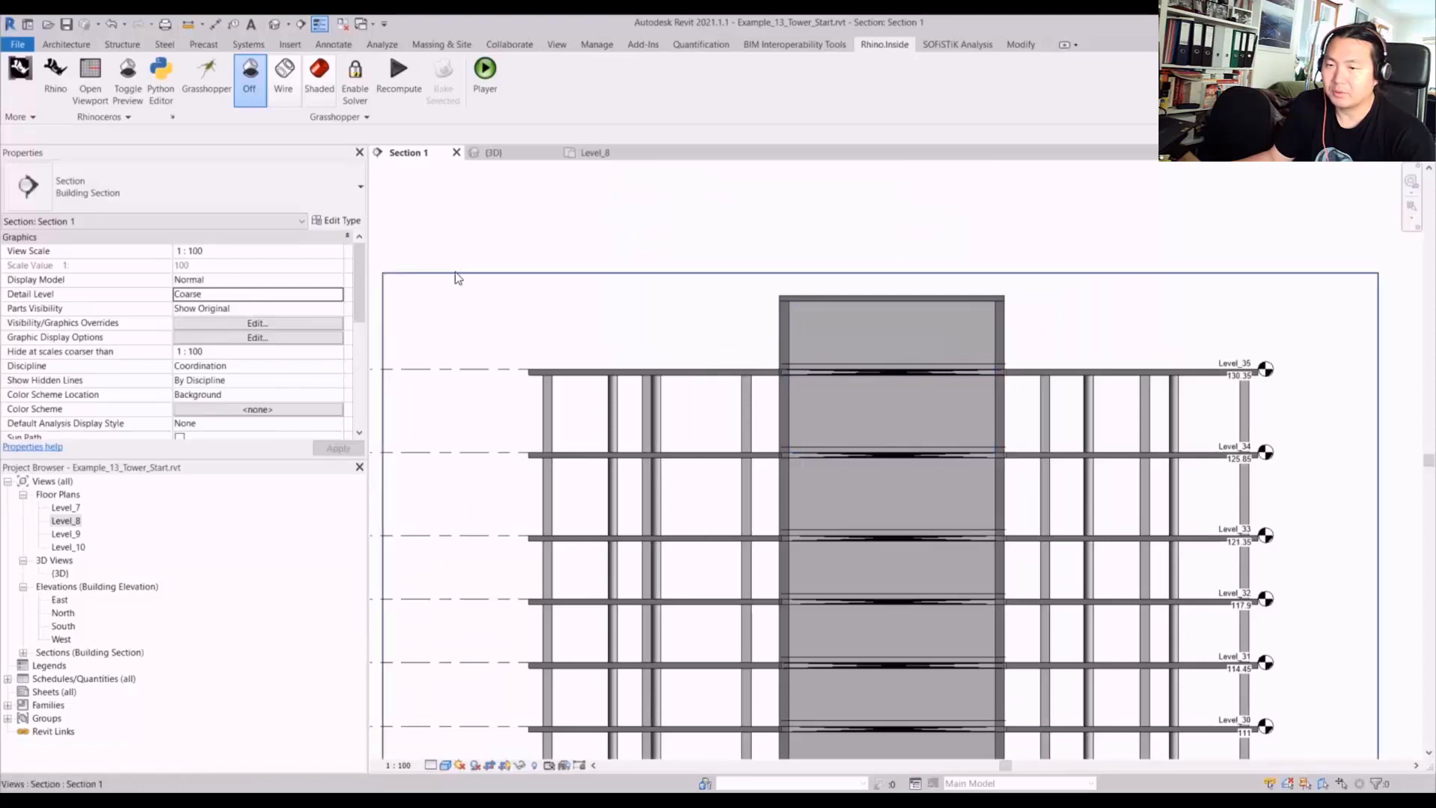
{"action": "left_click", "coordinate": [784, 341]}
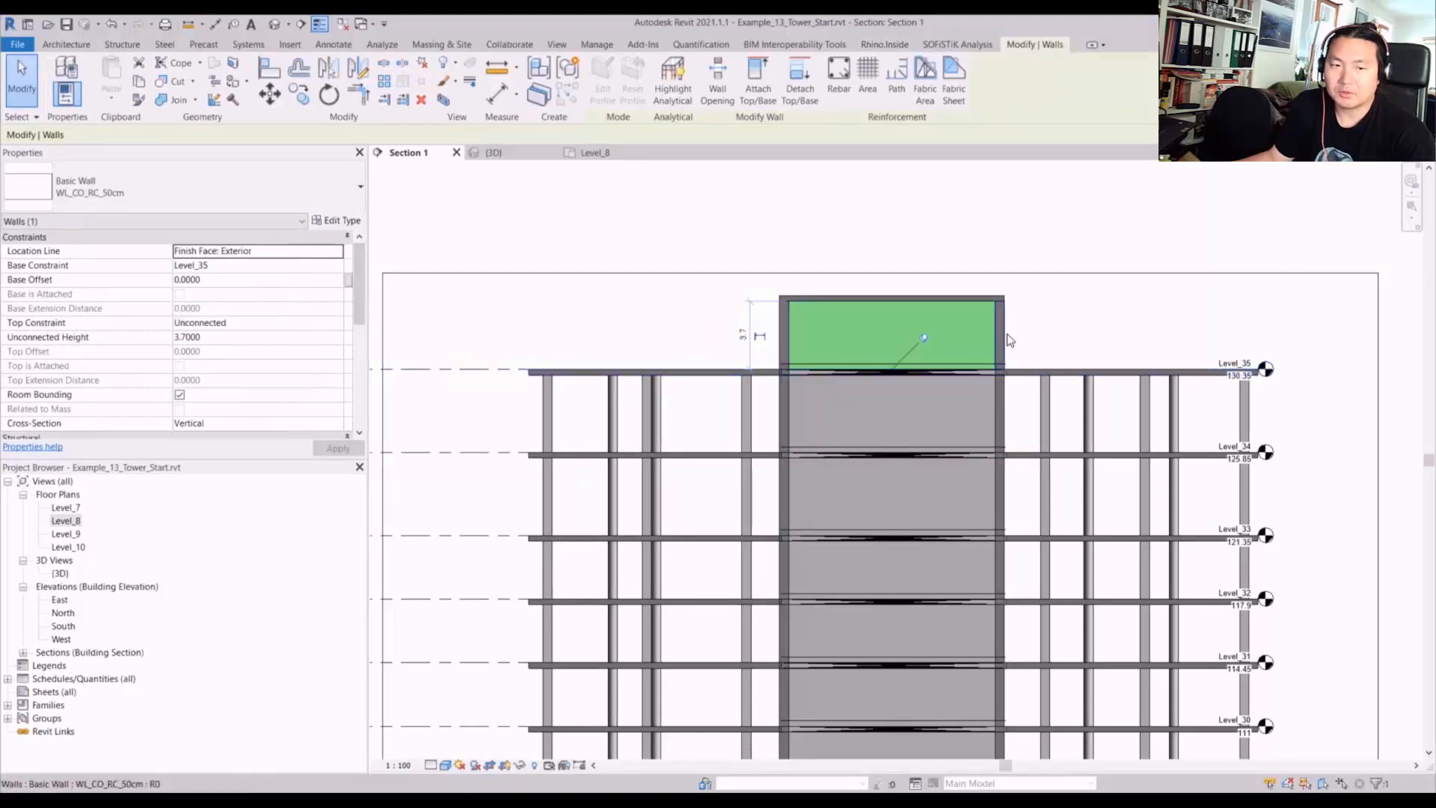
{"action": "left_click", "coordinate": [1008, 412]}
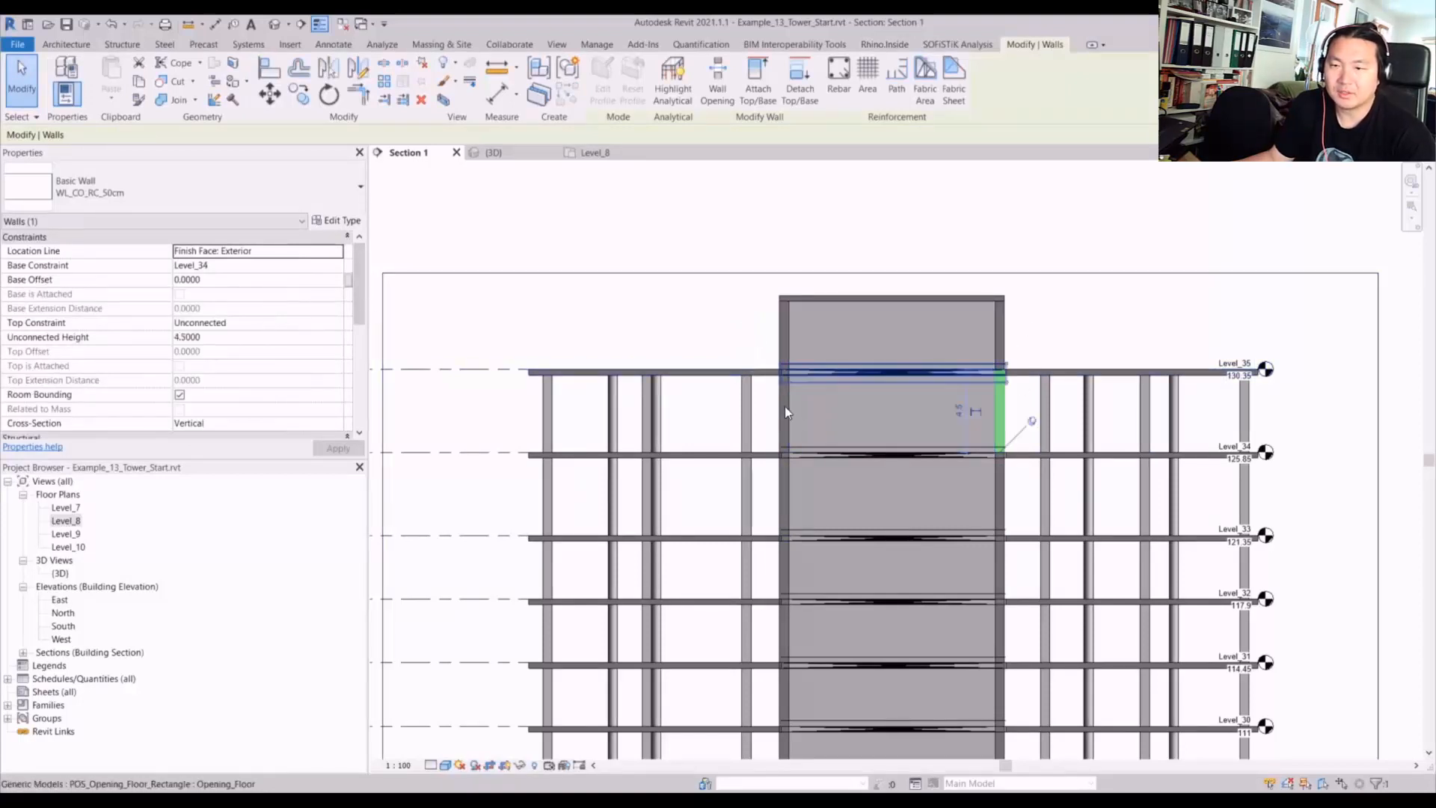
- Check the properties of the core wall and adjacent column on Level_34 in Section 1, and examine the section down to the tower base
{"action": "left_click", "coordinate": [784, 406]}
{"action": "left_click", "coordinate": [747, 423]}
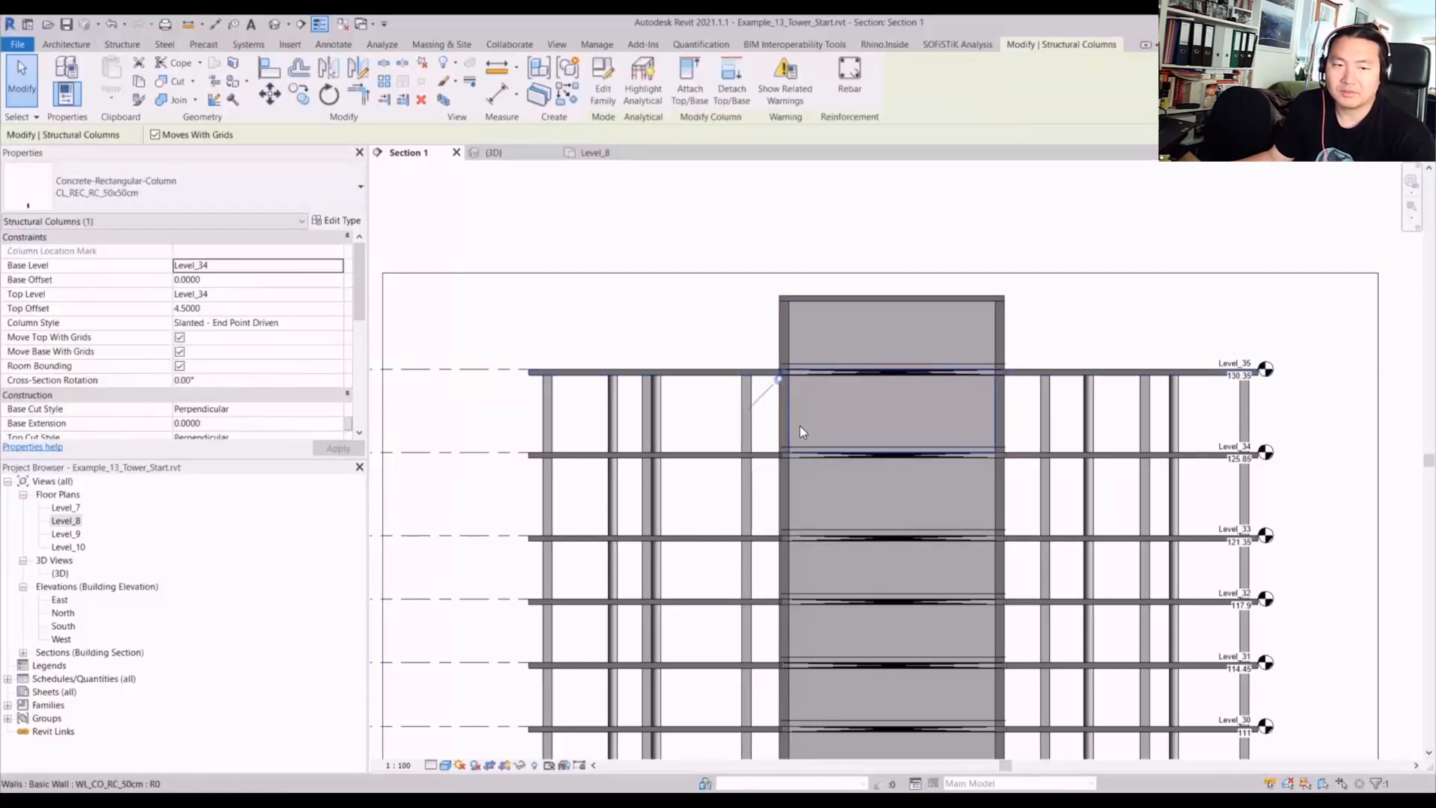
{"action": "key", "text": "Escape"}
{"action": "middle_click_drag", "start_coordinate": [955, 510], "coordinate": [871, 344]}
{"action": "middle_click_drag", "start_coordinate": [1067, 586], "coordinate": [989, 551]}
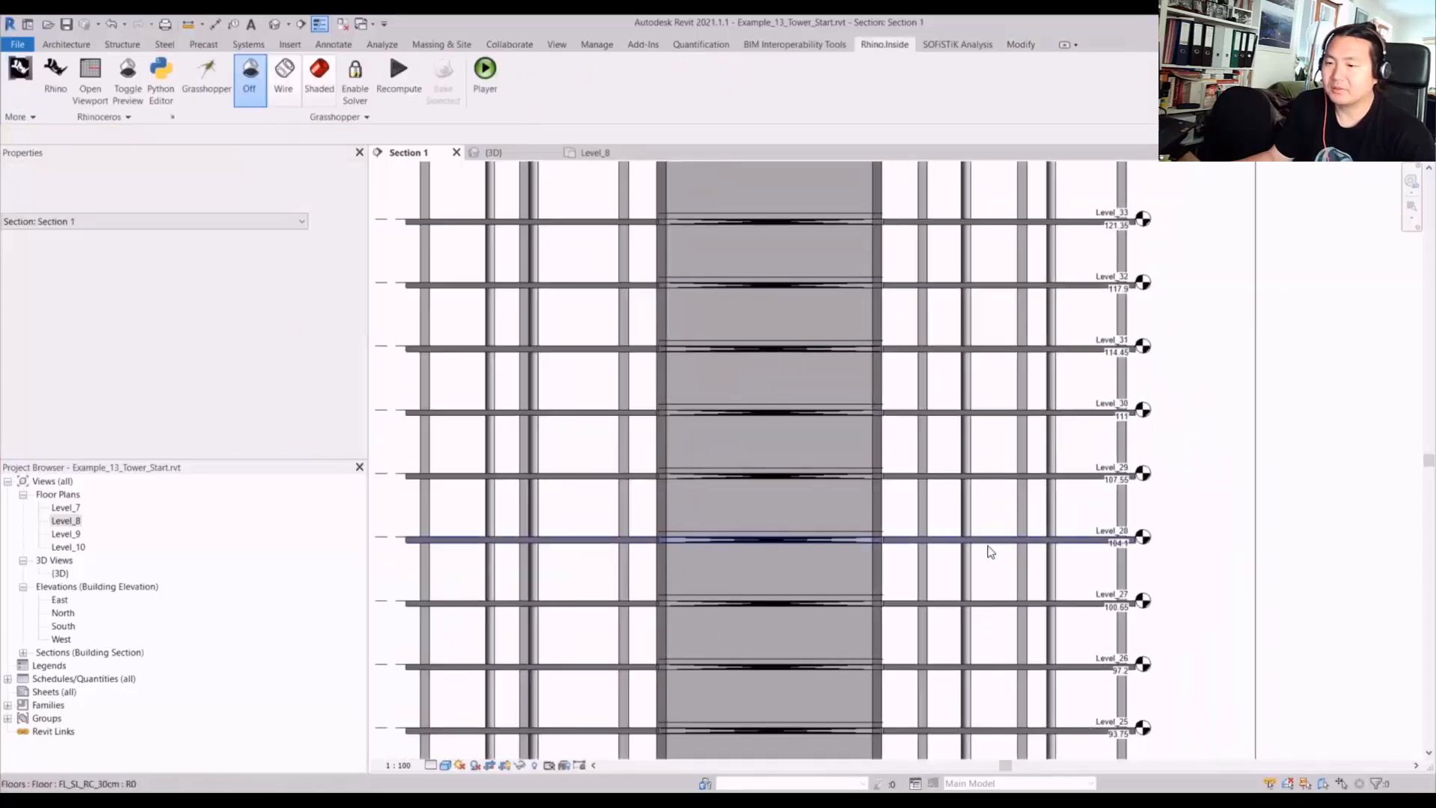
{"action": "left_click", "coordinate": [962, 513]}
{"action": "key", "text": "Escape"}
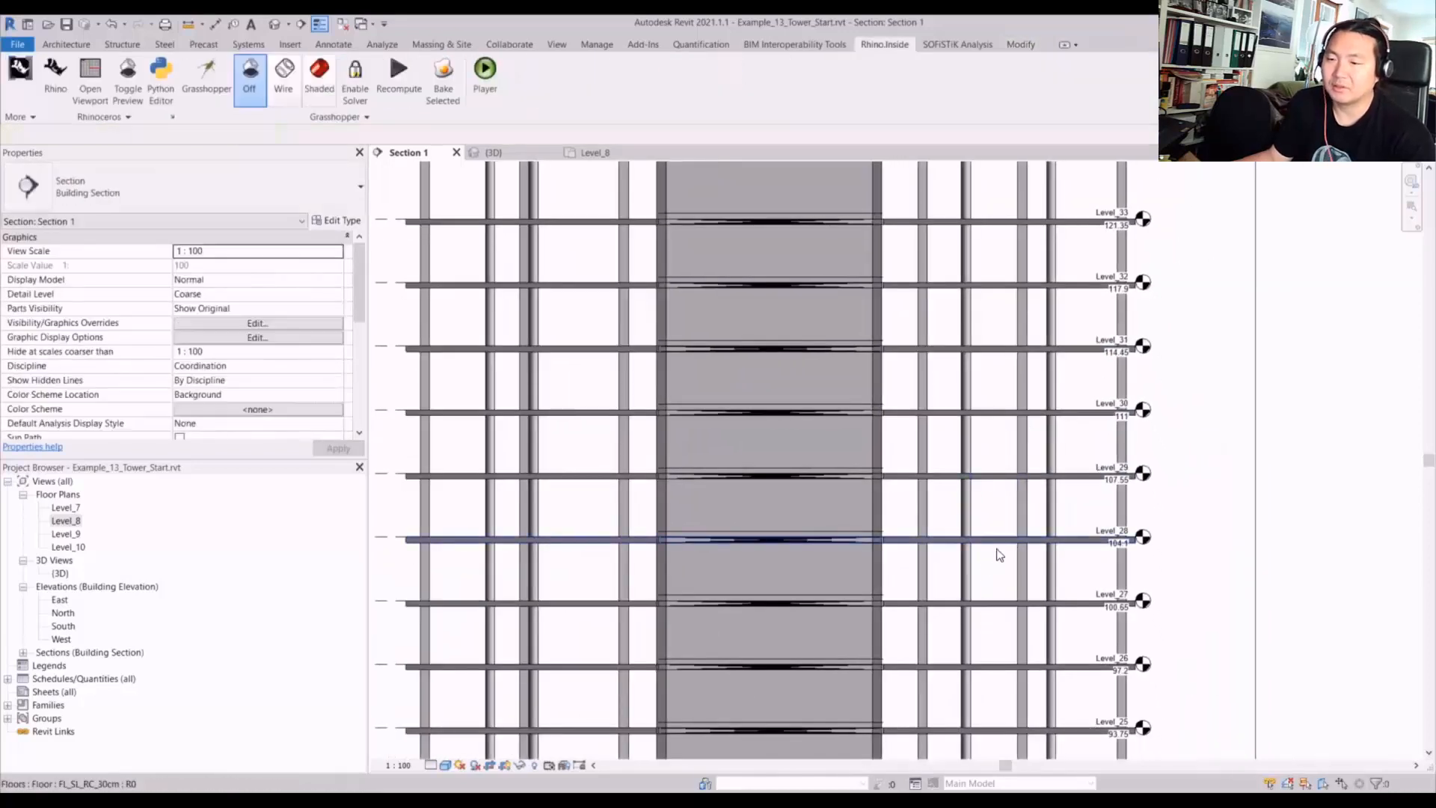
{"action": "scroll", "coordinate": [1019, 391], "scroll_direction": "down", "scroll_amount": 3}
{"action": "scroll", "coordinate": [985, 420], "scroll_direction": "down", "scroll_amount": 3}
{"action": "middle_click_drag", "start_coordinate": [1016, 554], "coordinate": [943, 289]}
{"action": "scroll", "coordinate": [921, 446], "scroll_direction": "up", "scroll_amount": 2}
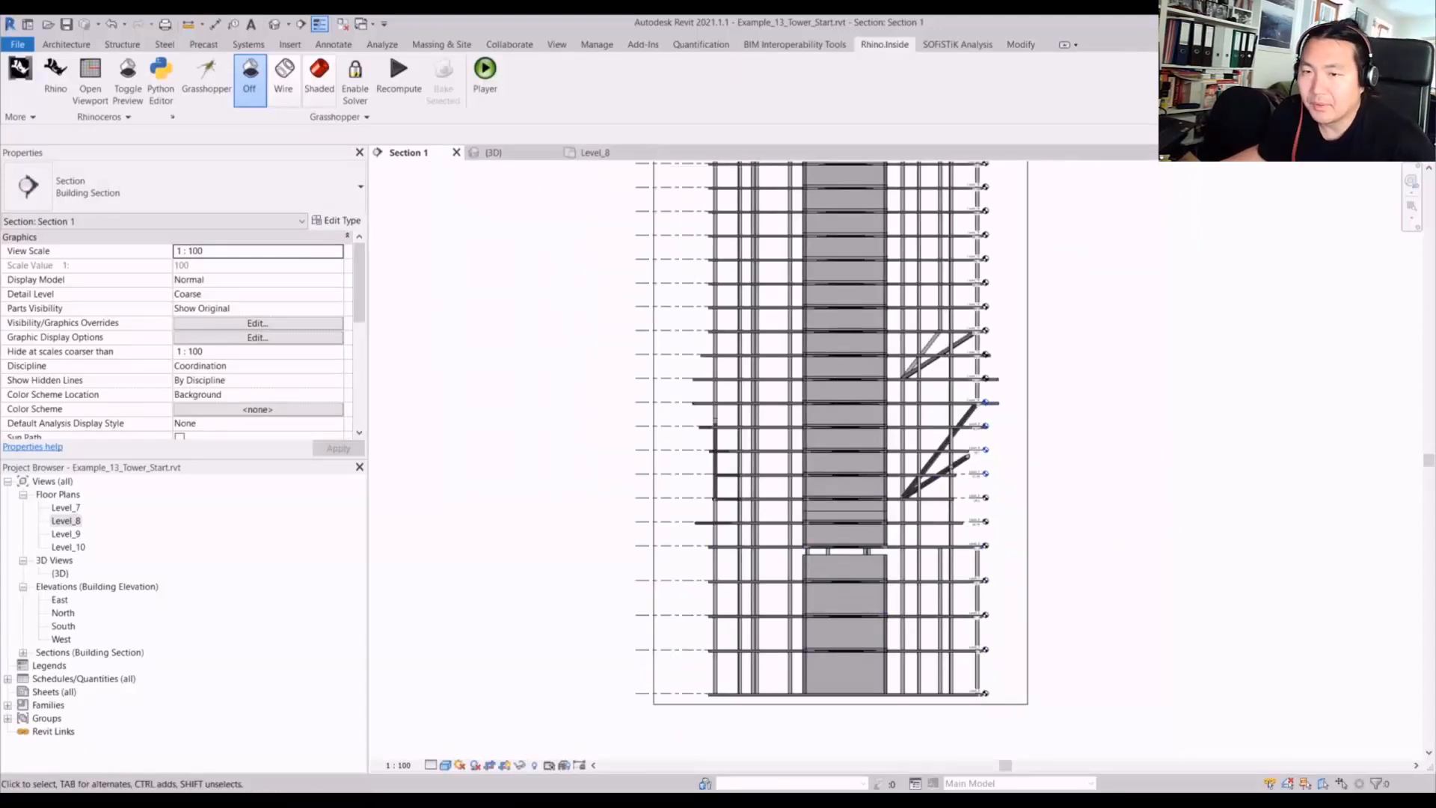
{"action": "key", "text": "alt+Tab"}
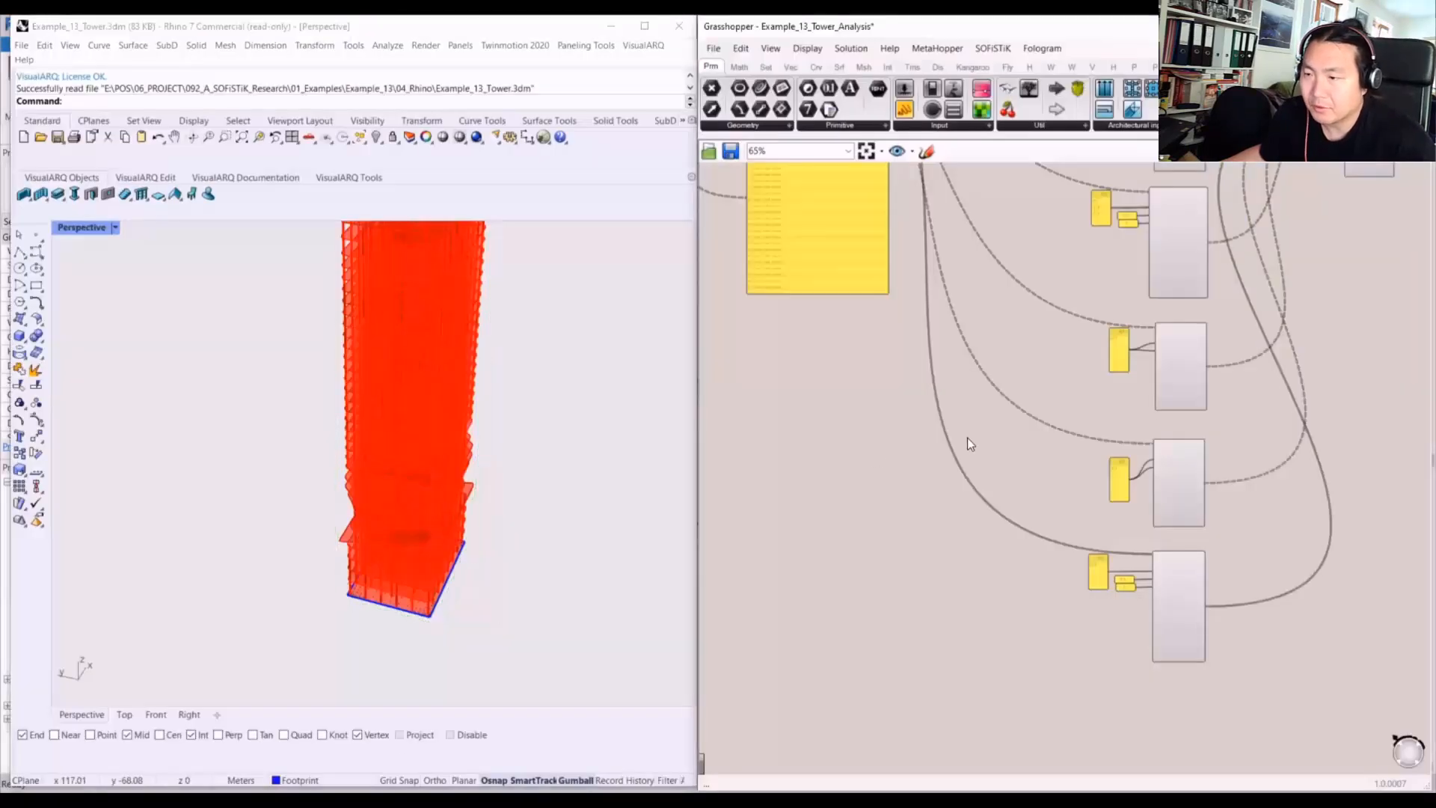
{"action": "left_click", "coordinate": [966, 438]}
{"action": "scroll", "coordinate": [965, 442], "scroll_direction": "down", "scroll_amount": 5}
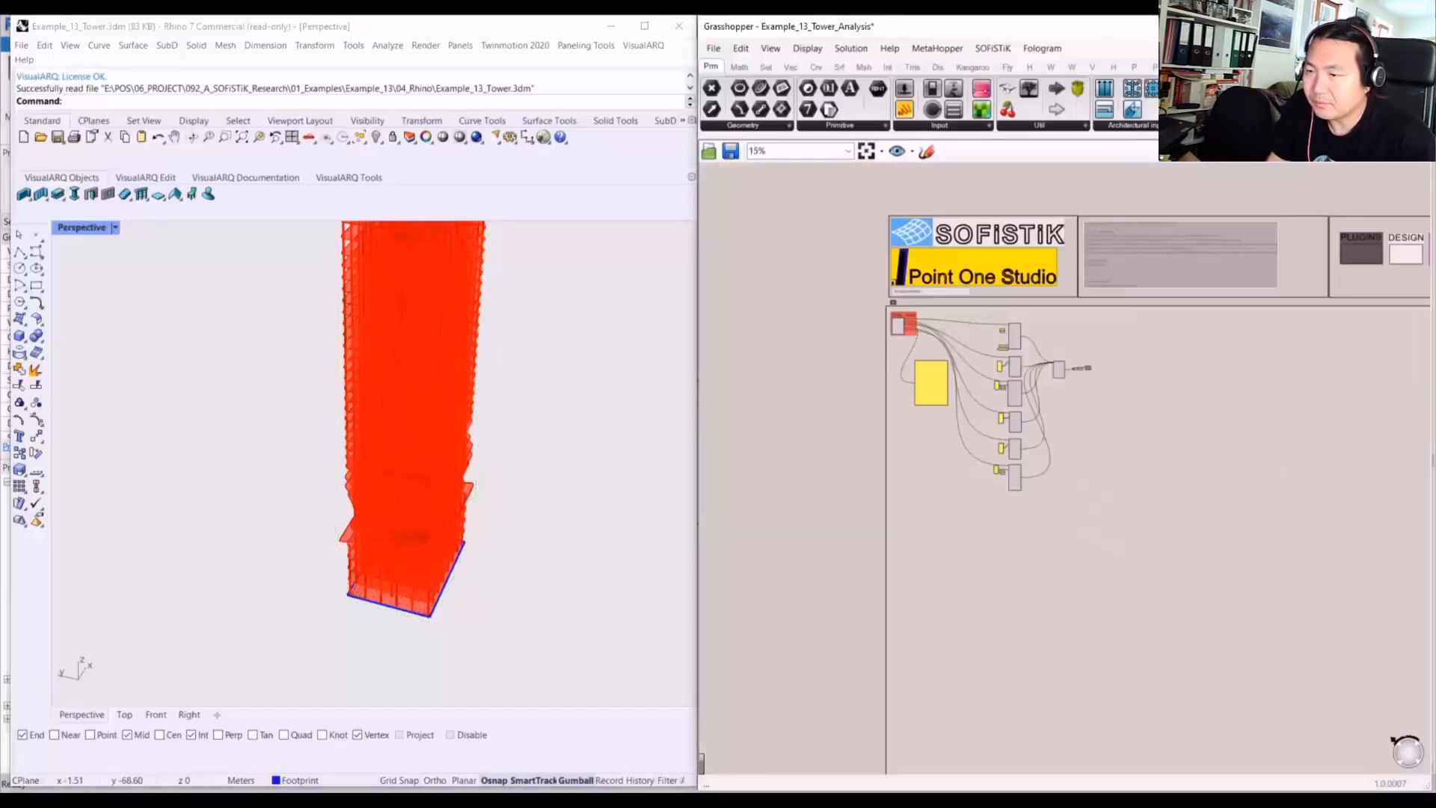
{"action": "key", "text": "alt+Tab"}
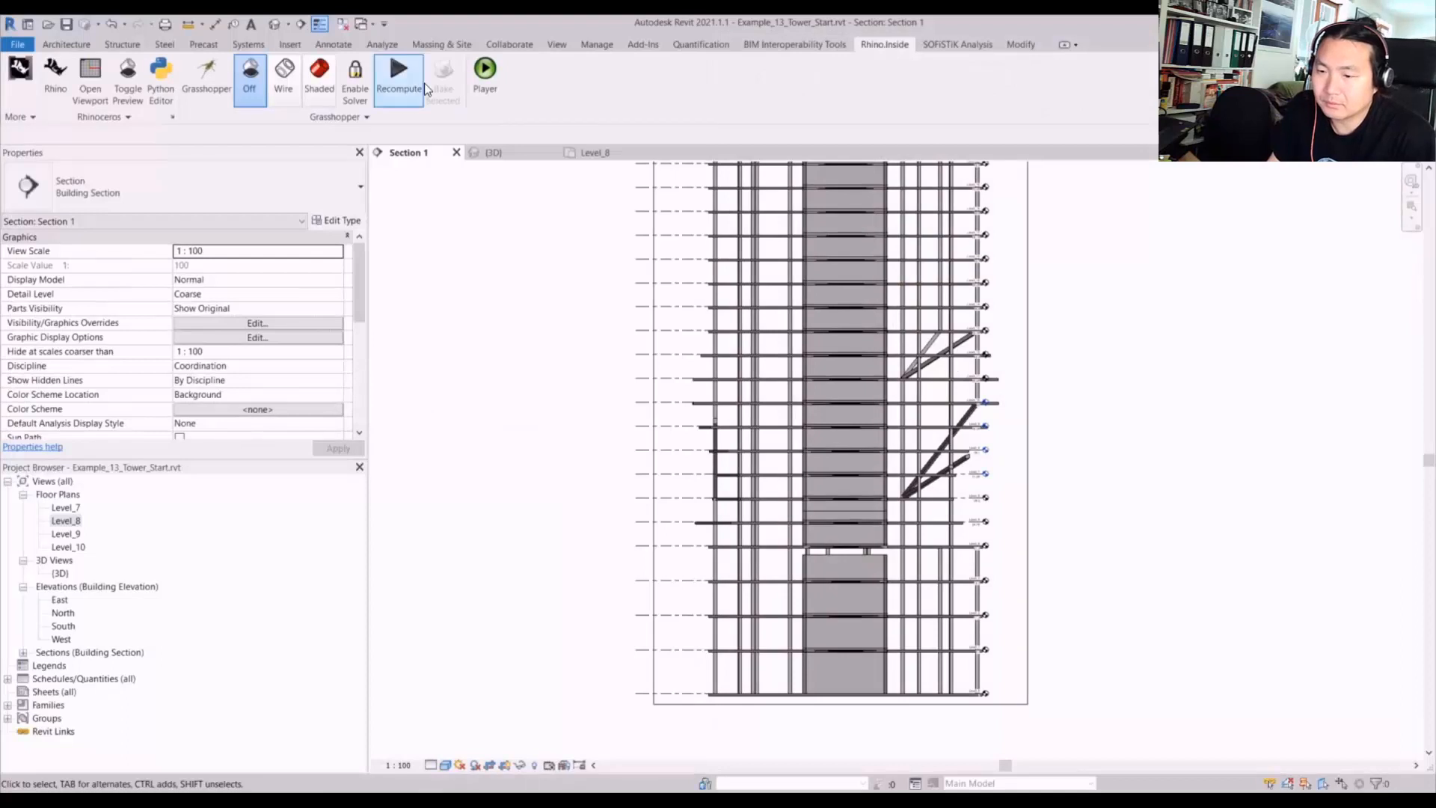
- Switch to the Example_13_Tower_RhinoInside Grasshopper definition and disable all groups that generate Revit elements
{"action": "left_click", "coordinate": [199, 75]}
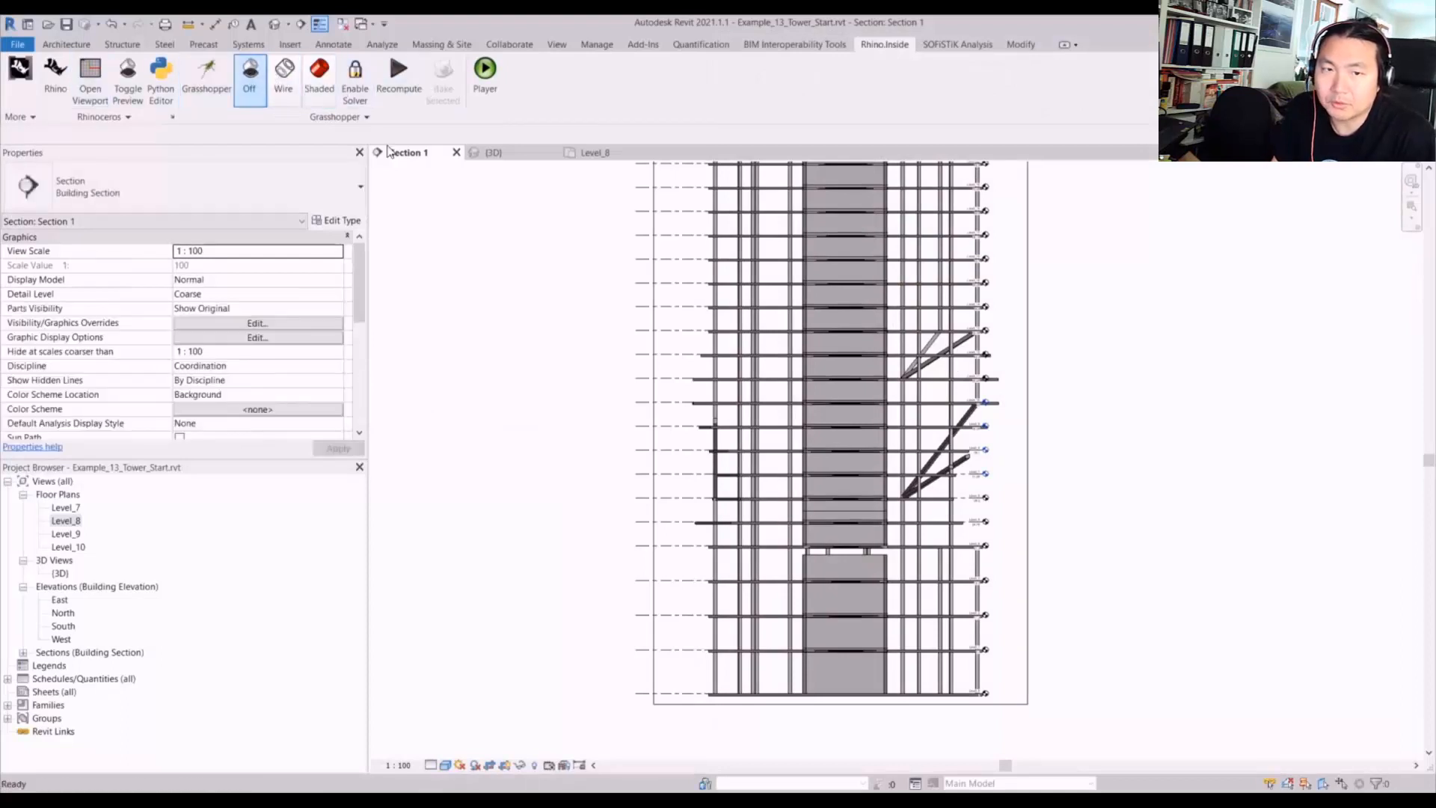
{"action": "right_click_drag", "start_coordinate": [931, 374], "coordinate": [970, 408]}
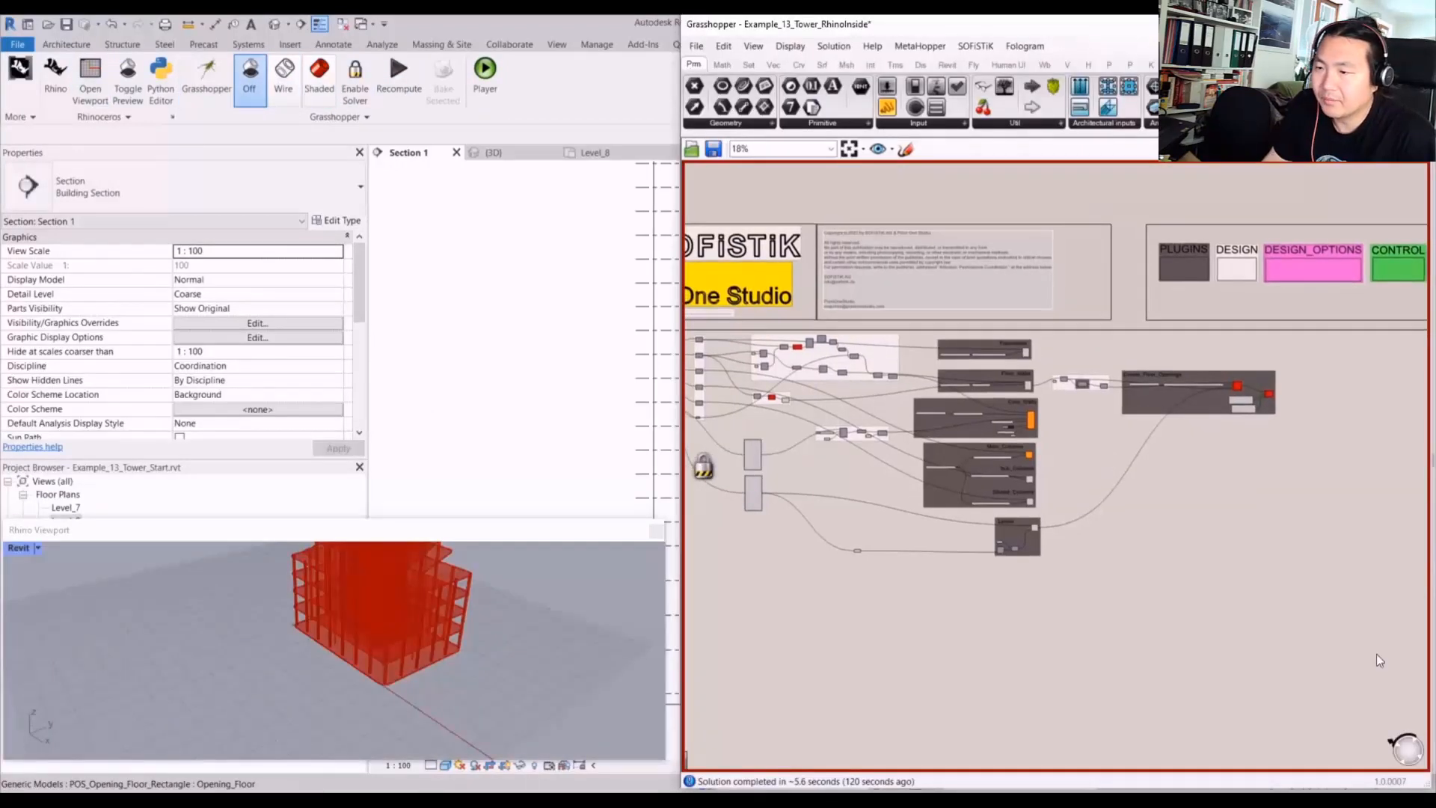
{"action": "left_click_drag", "start_coordinate": [1376, 653], "coordinate": [907, 328]}
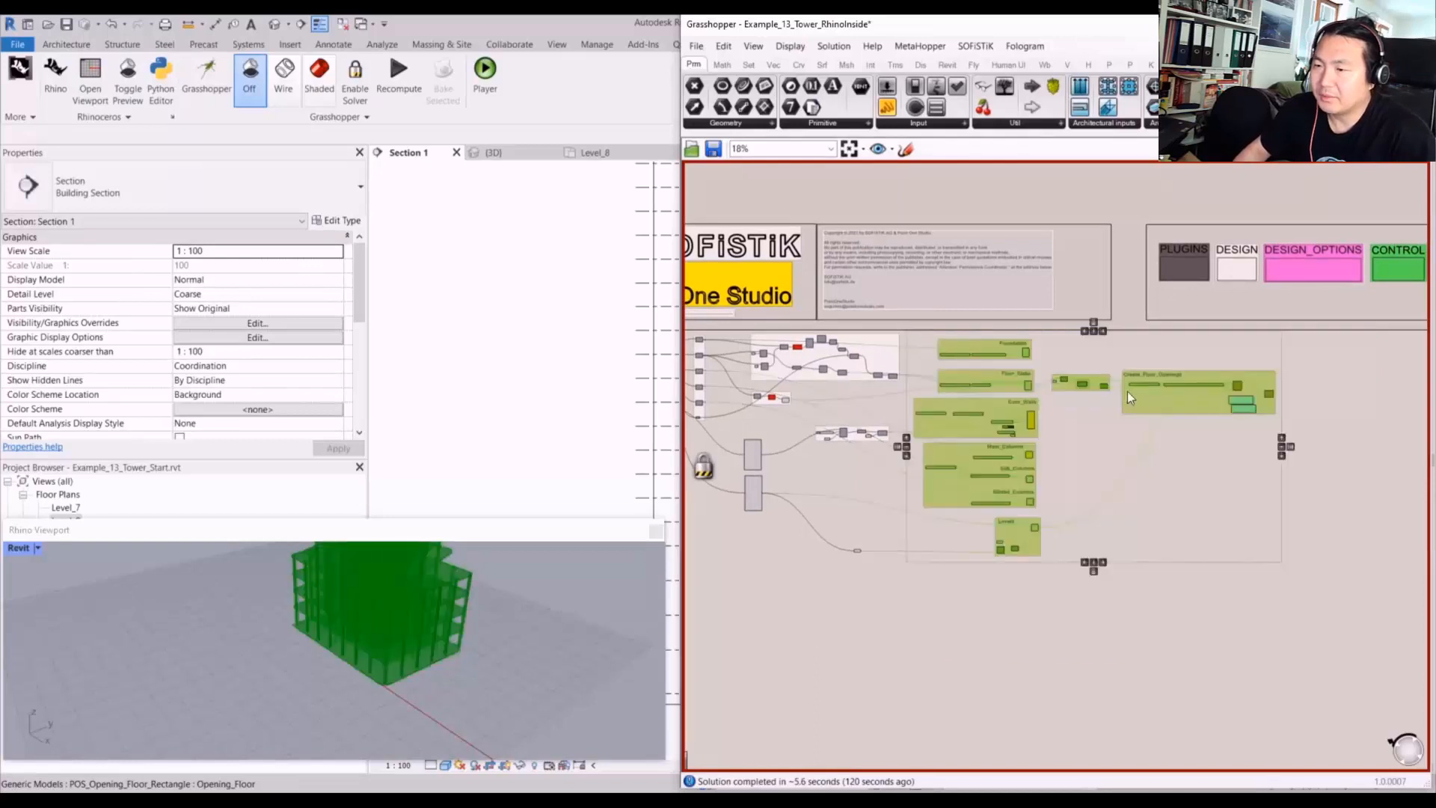
{"action": "middle_click", "coordinate": [1128, 449]}
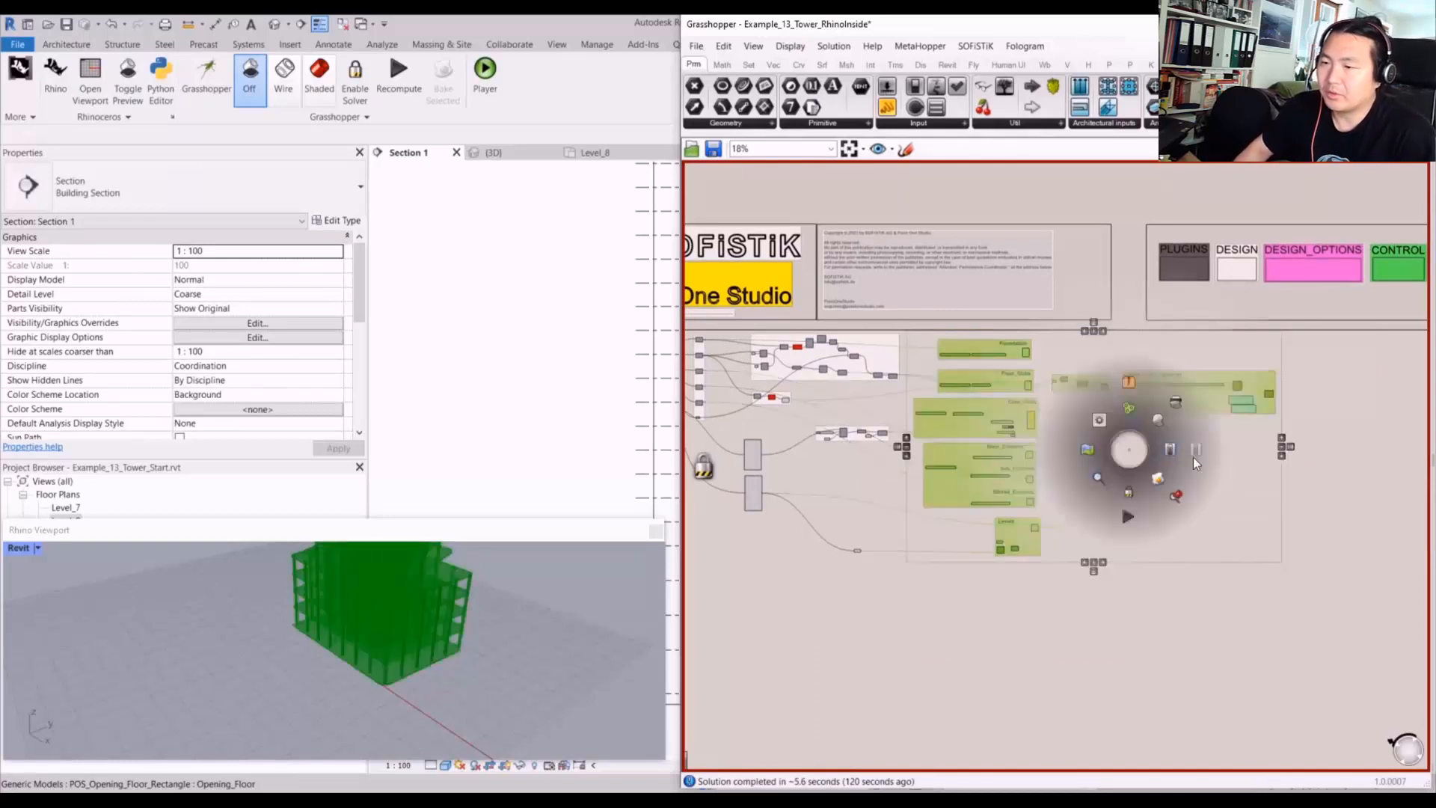
{"action": "left_click", "coordinate": [1196, 451]}
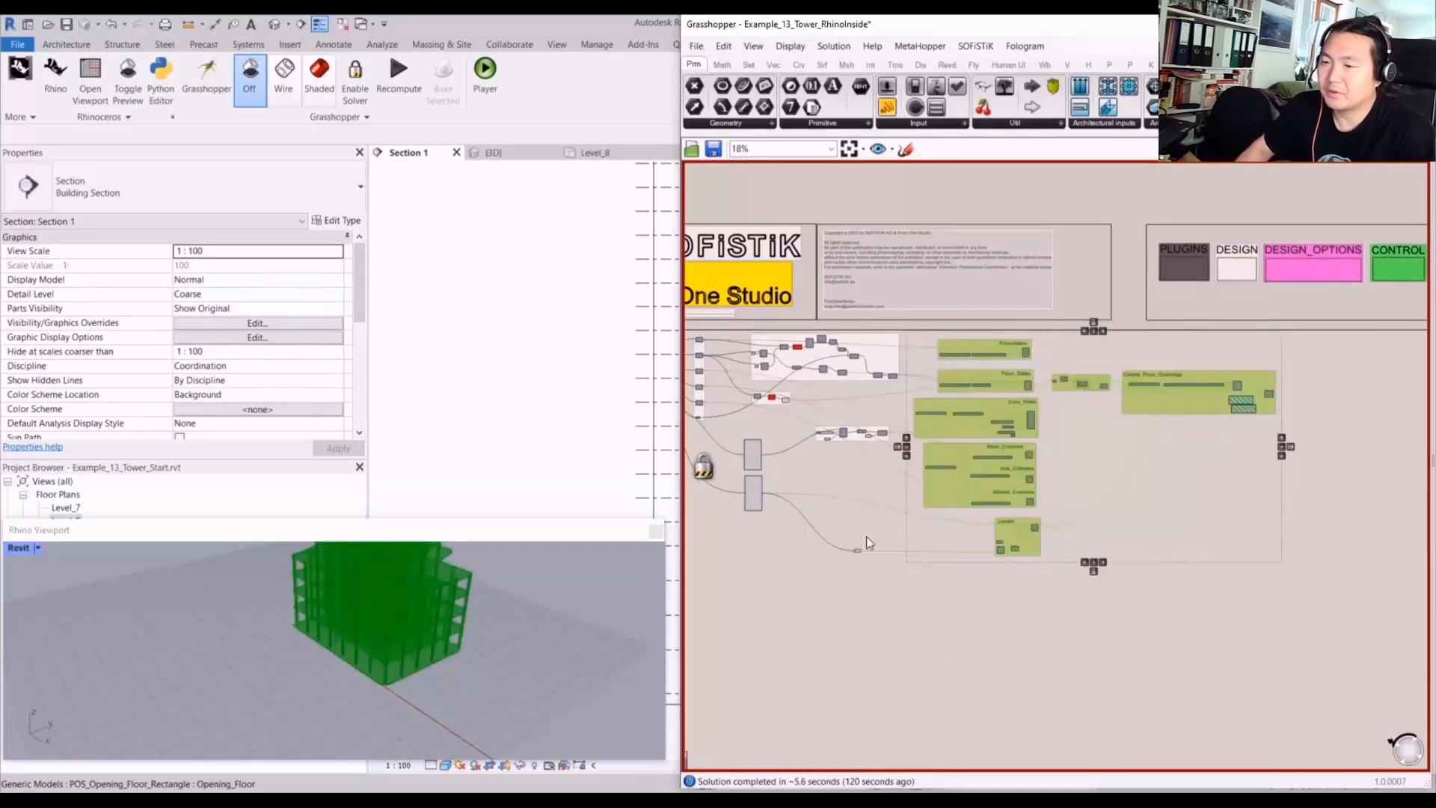
- Re-enable only the Levels group in the Rhino.Inside definition
{"action": "scroll", "coordinate": [913, 360], "scroll_direction": "up", "scroll_amount": 6}
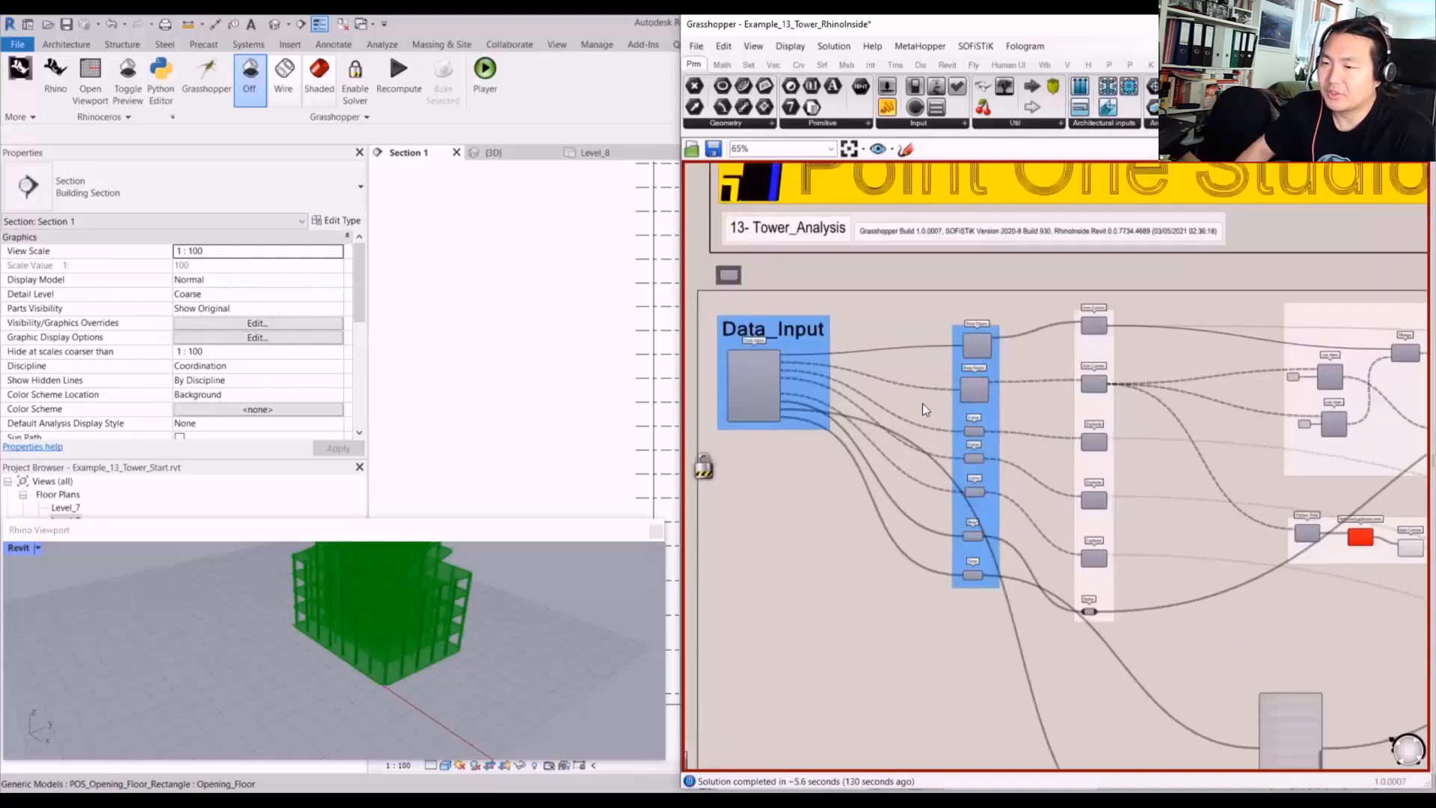
{"action": "scroll", "coordinate": [921, 404], "scroll_direction": "down", "scroll_amount": 6}
{"action": "right_click_drag", "start_coordinate": [1189, 481], "coordinate": [898, 449]}
{"action": "scroll", "coordinate": [1061, 590], "scroll_direction": "up", "scroll_amount": 6}
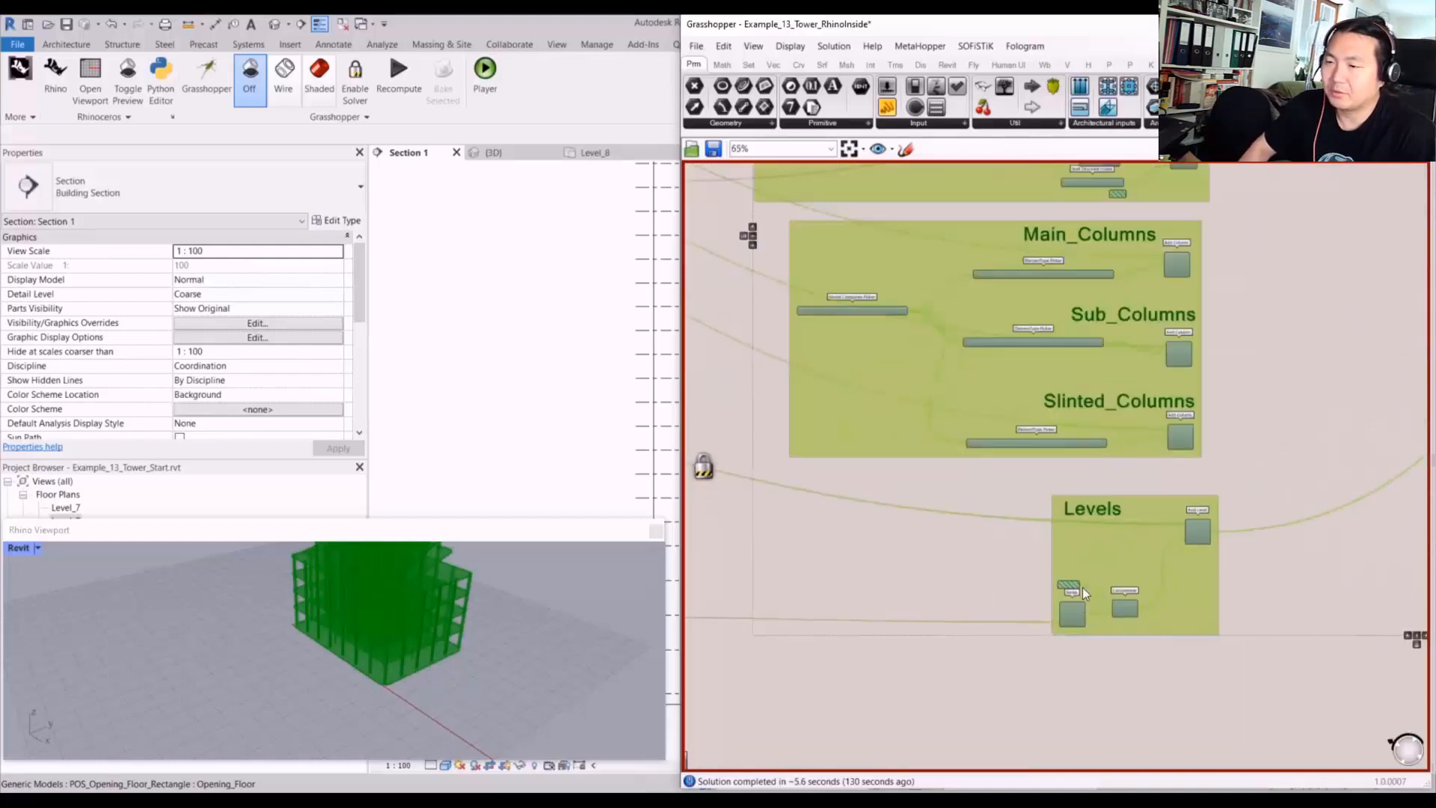
{"action": "left_click_drag", "start_coordinate": [1235, 348], "coordinate": [895, 618]}
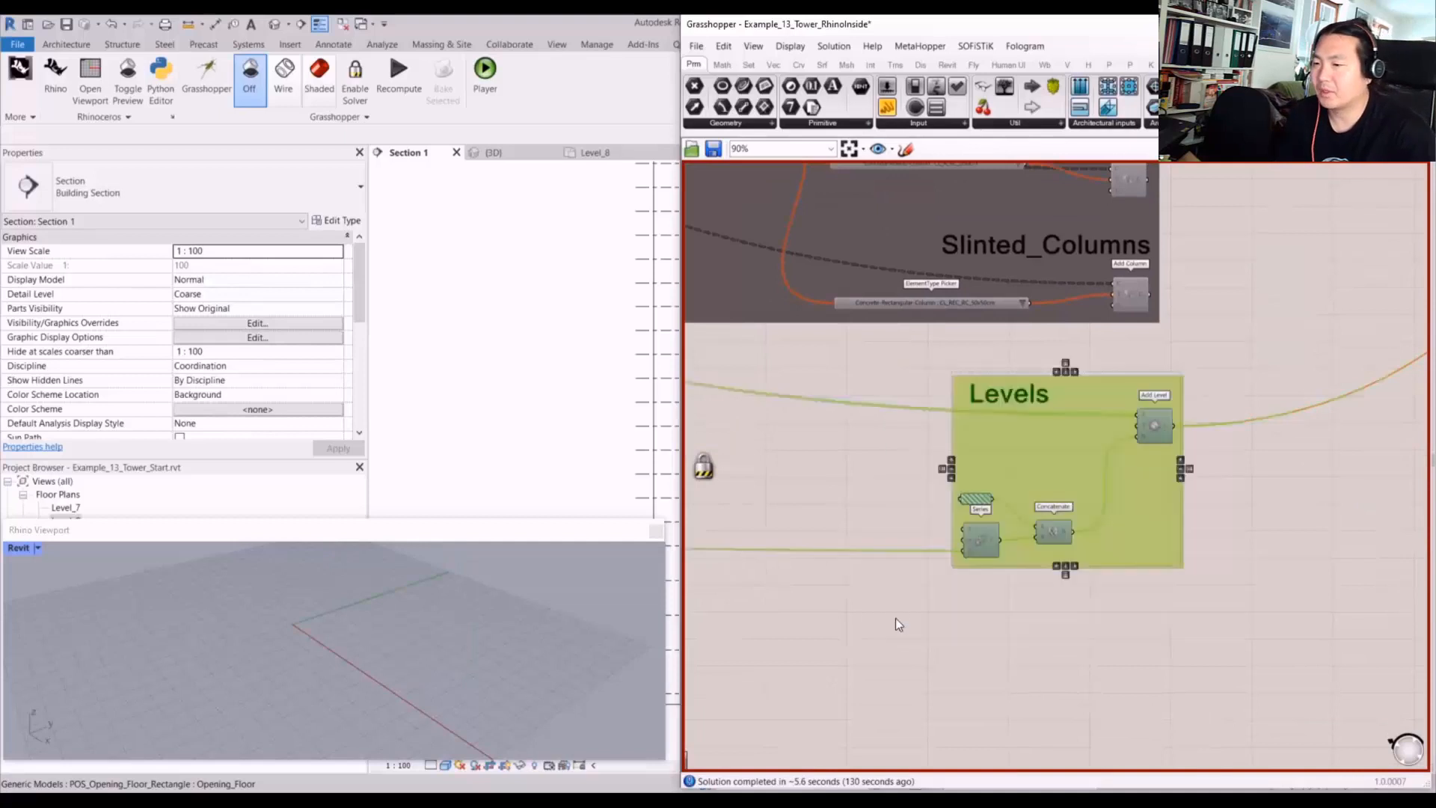
{"action": "middle_click", "coordinate": [1235, 314]}
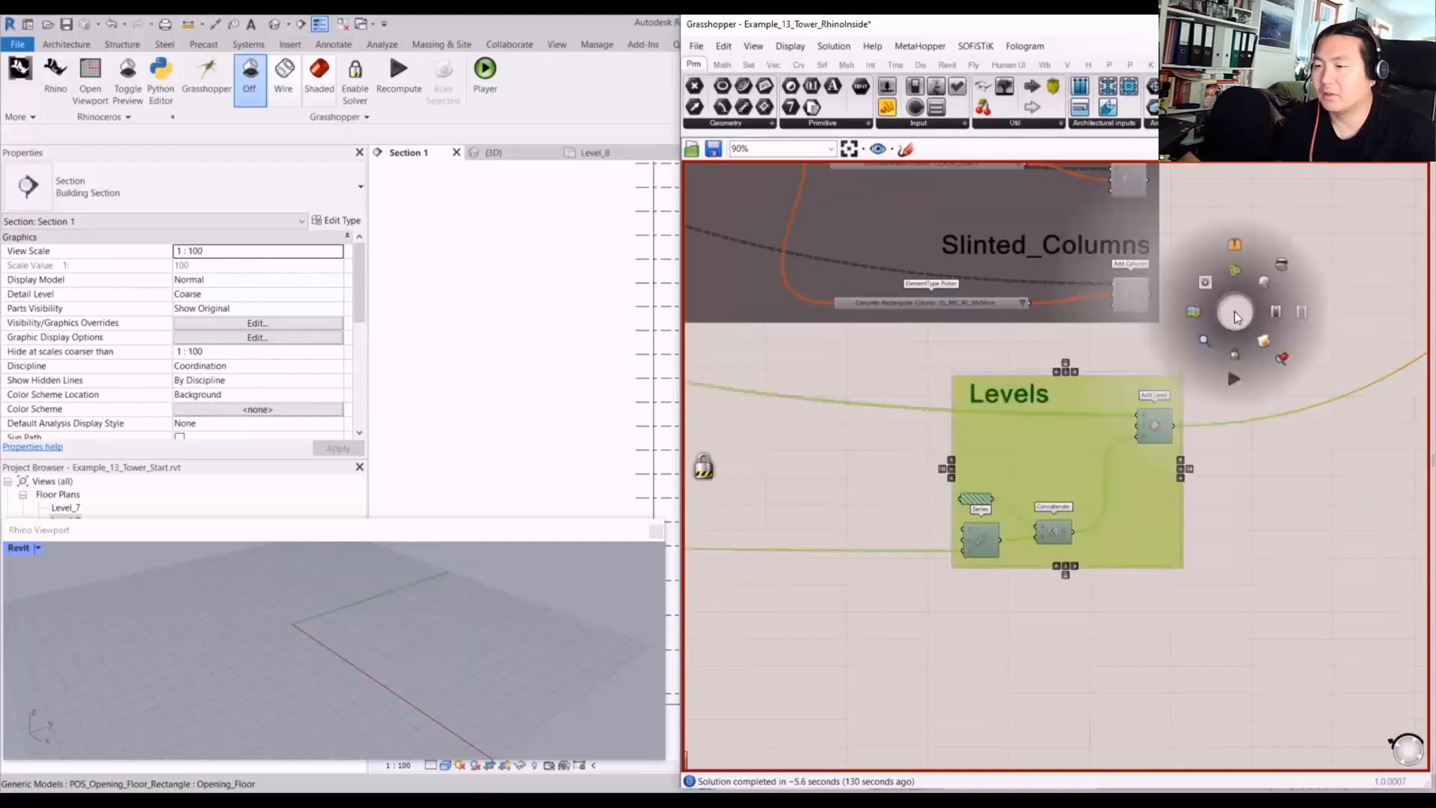
{"action": "left_click", "coordinate": [1277, 314]}
- Return to Revit's 3D view and clear the tower's slabs, walls and columns from the model, keeping only the levels
{"action": "left_click", "coordinate": [516, 378]}
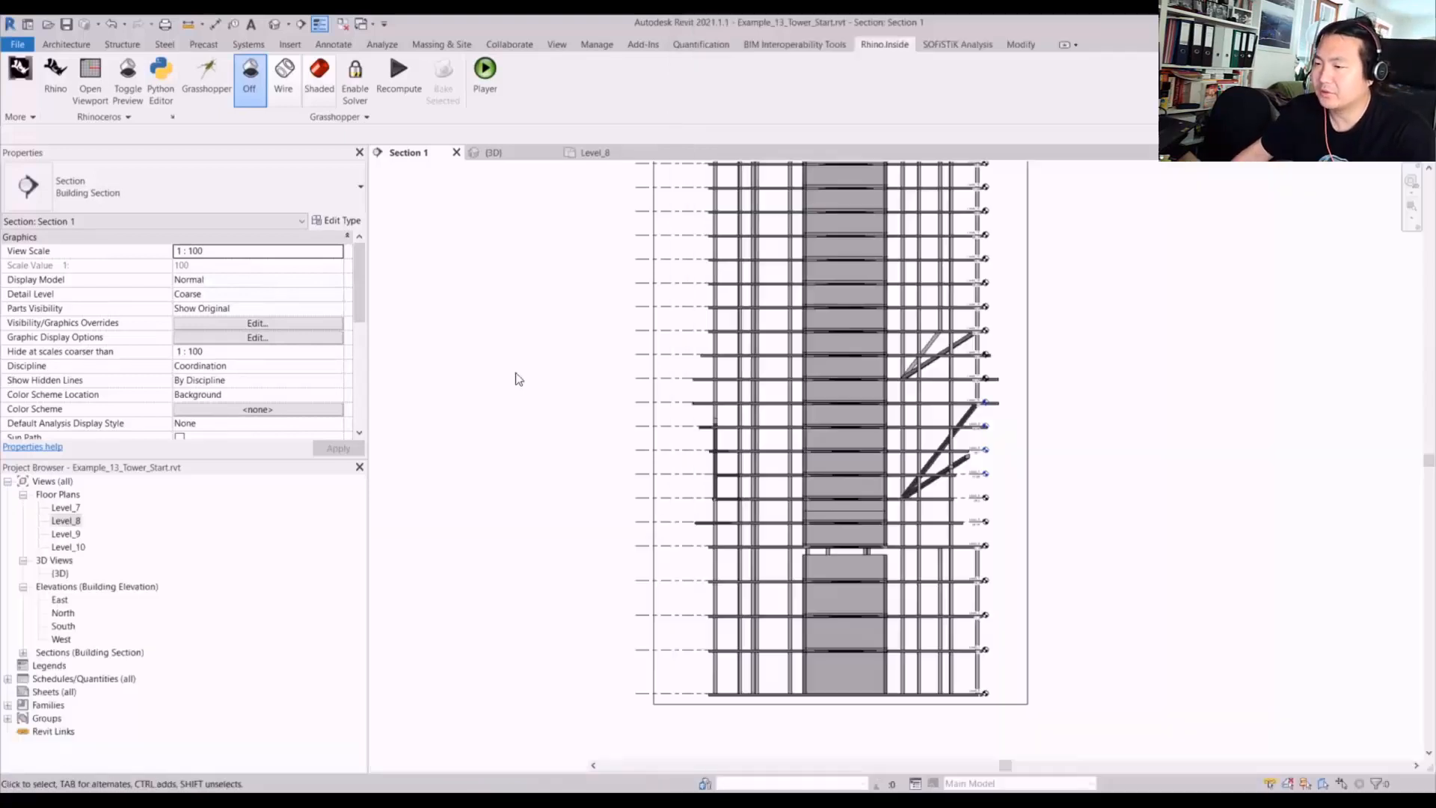
{"action": "scroll", "coordinate": [612, 383], "scroll_direction": "down", "scroll_amount": 5}
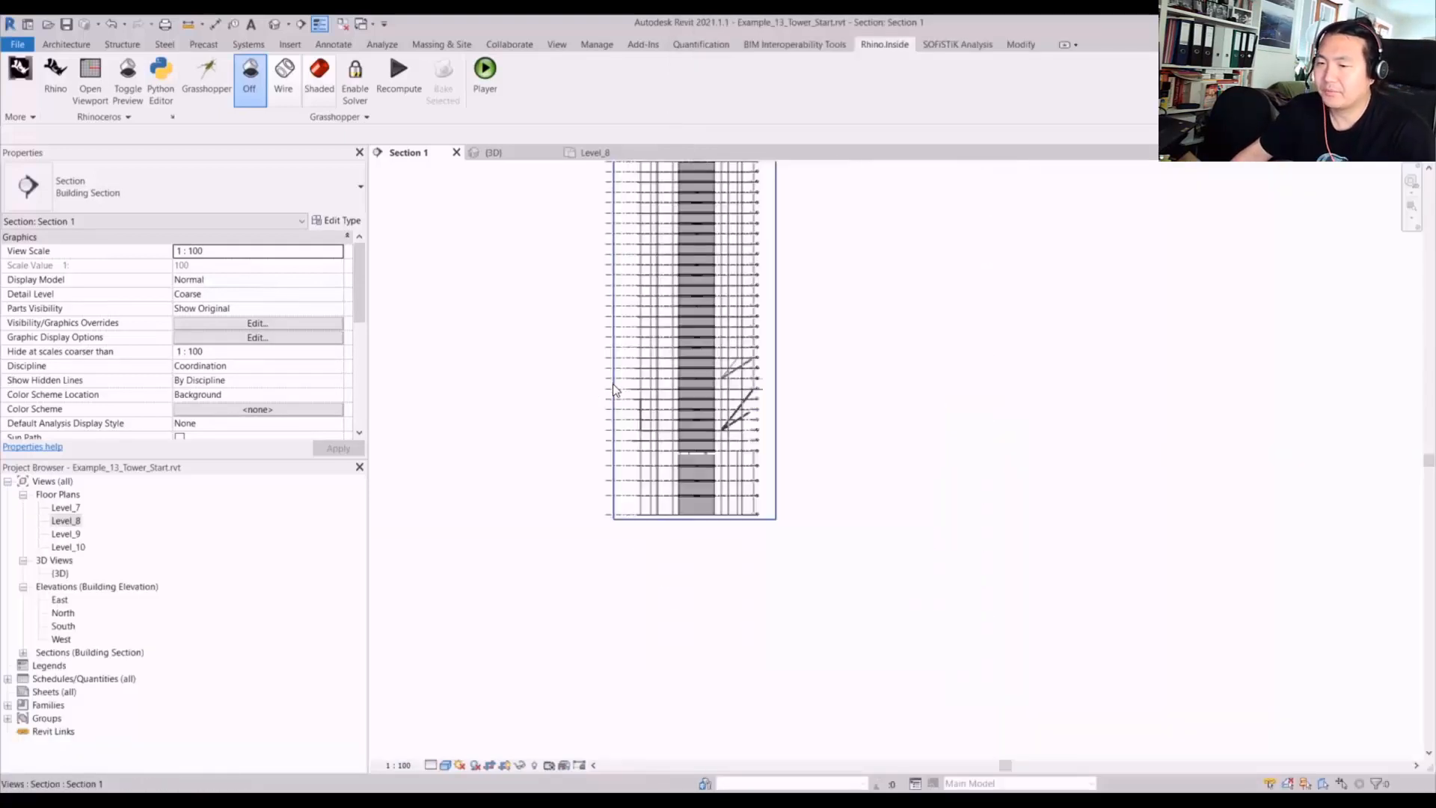
{"action": "left_click", "coordinate": [281, 28]}
{"action": "middle_click_drag", "start_coordinate": [560, 366], "coordinate": [554, 478], "text": "shift"}
{"action": "scroll", "coordinate": [558, 341], "scroll_direction": "down", "scroll_amount": 1}
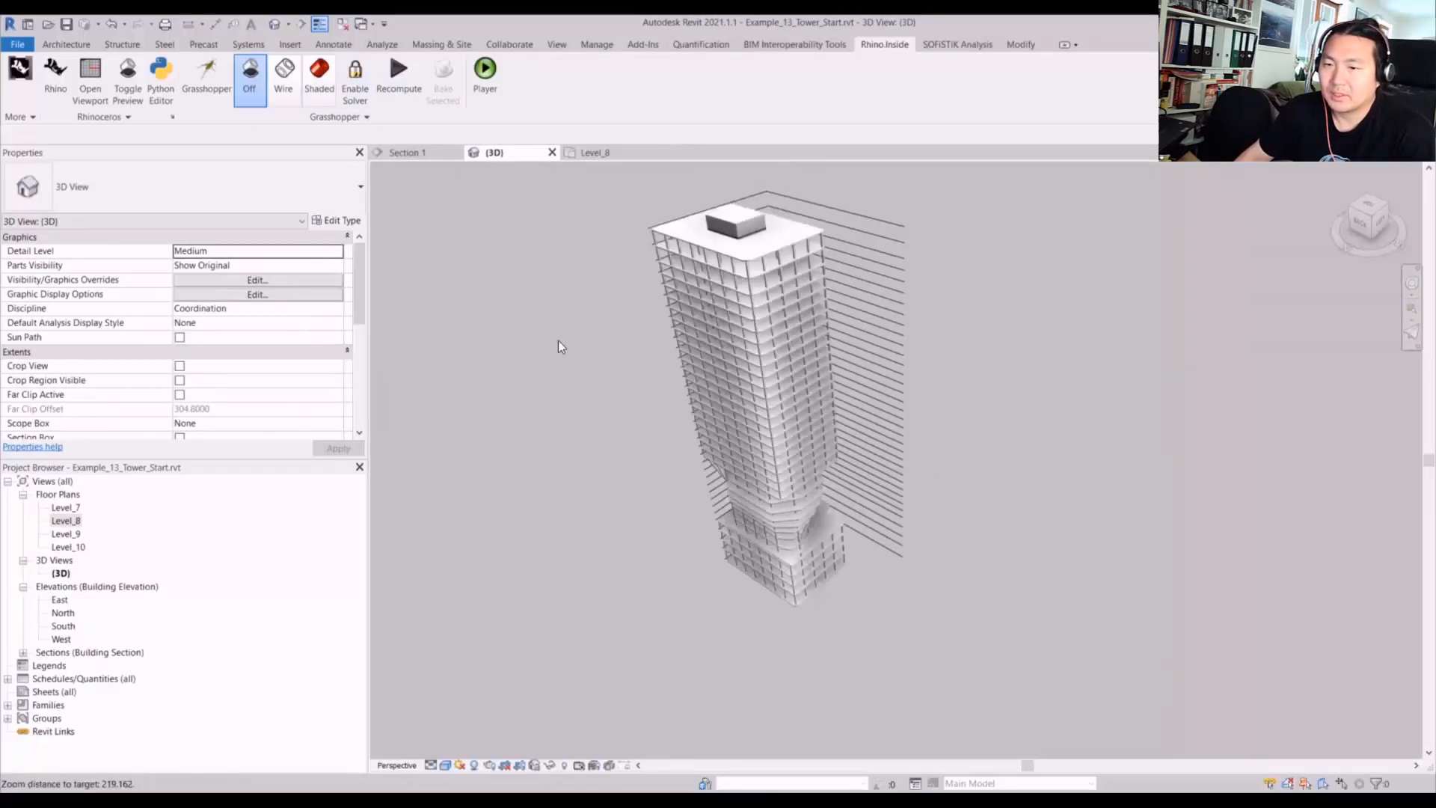
{"action": "scroll", "coordinate": [573, 262], "scroll_direction": "down", "scroll_amount": 2}
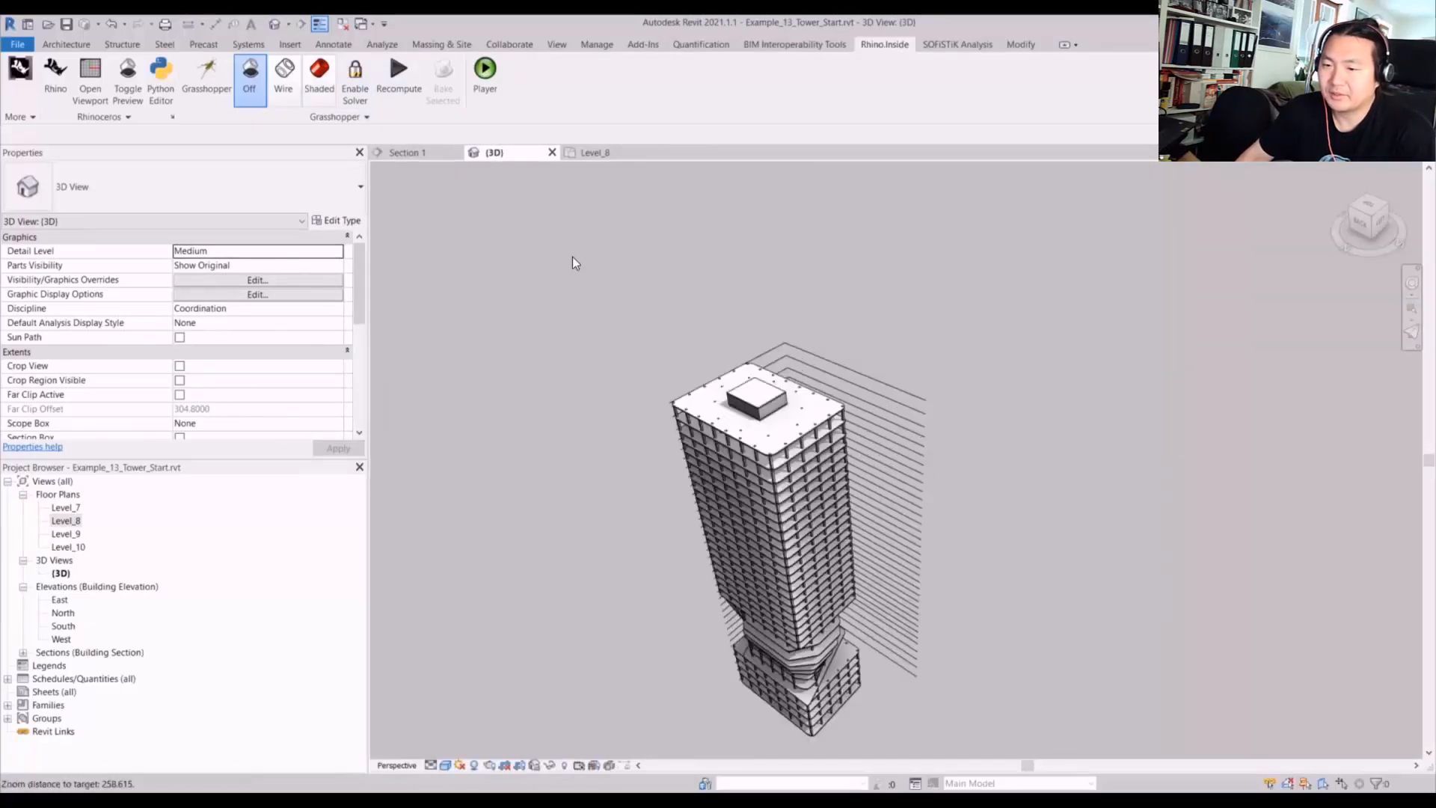
{"action": "left_click_drag", "start_coordinate": [543, 256], "coordinate": [782, 685]}
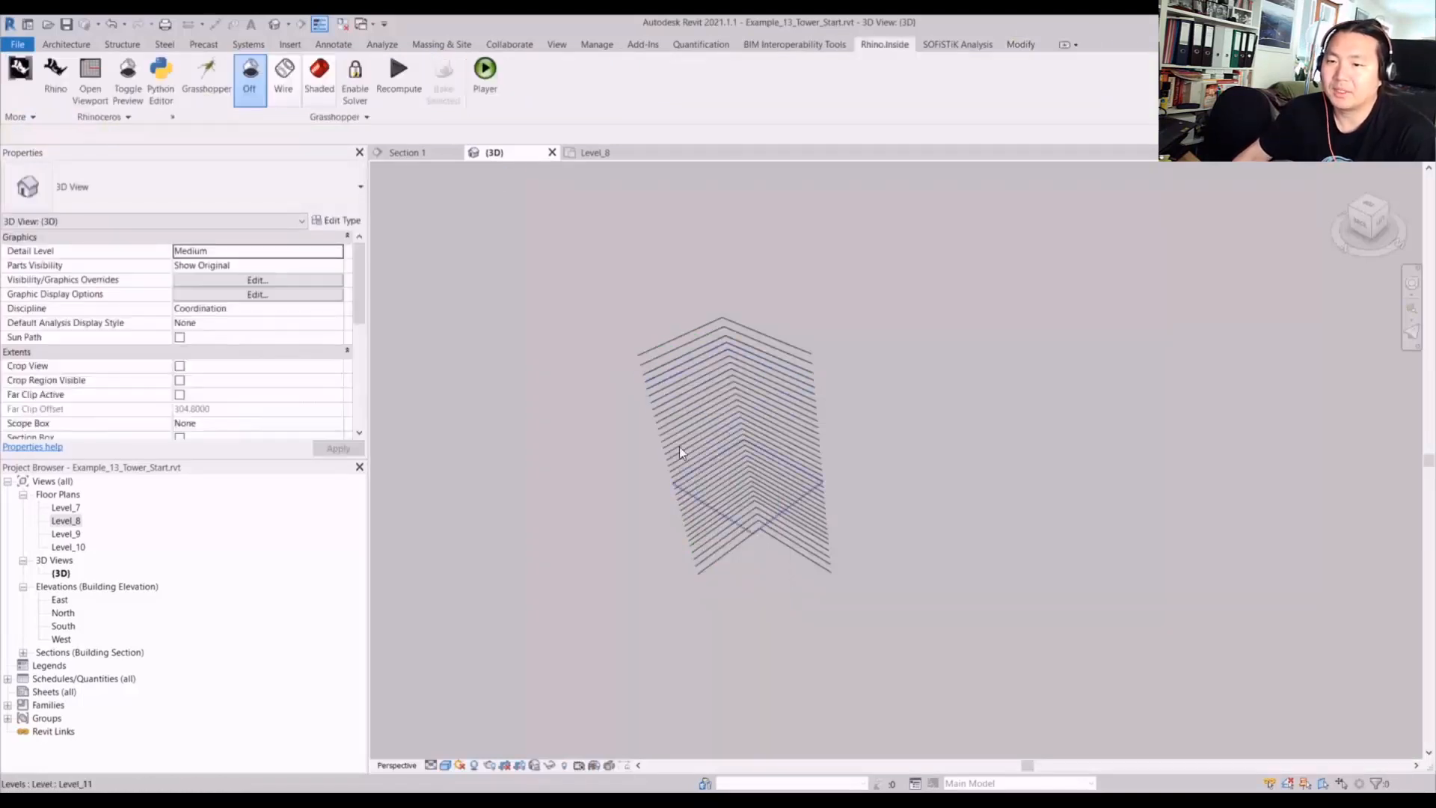
- Inspect the remaining levels in 3D, checking the properties of Level_1 near the base
{"action": "scroll", "coordinate": [757, 541], "scroll_direction": "up", "scroll_amount": 5}
{"action": "left_click", "coordinate": [732, 523]}
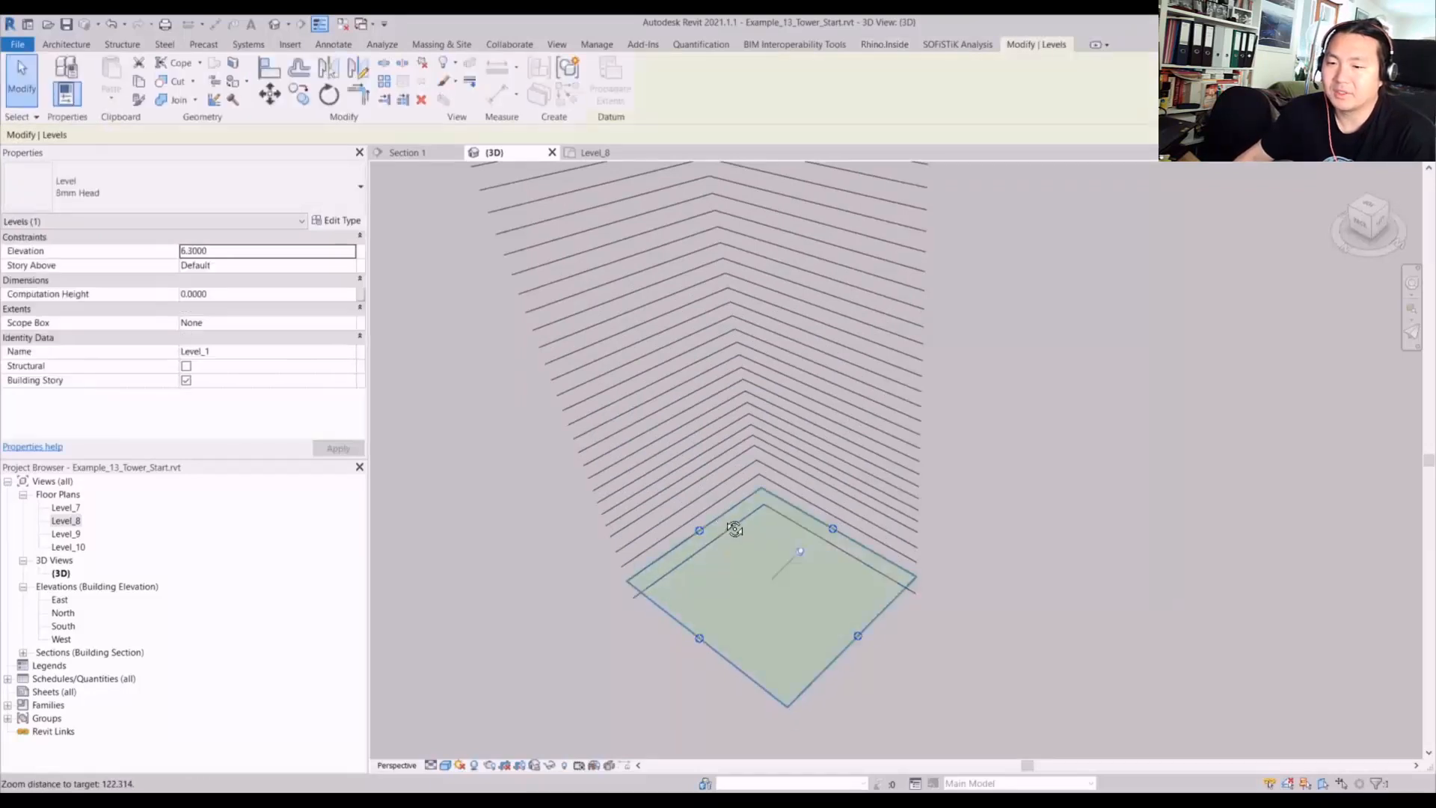
{"action": "middle_click_drag", "start_coordinate": [734, 528], "coordinate": [819, 447], "text": "shift"}
{"action": "key", "text": "Escape"}
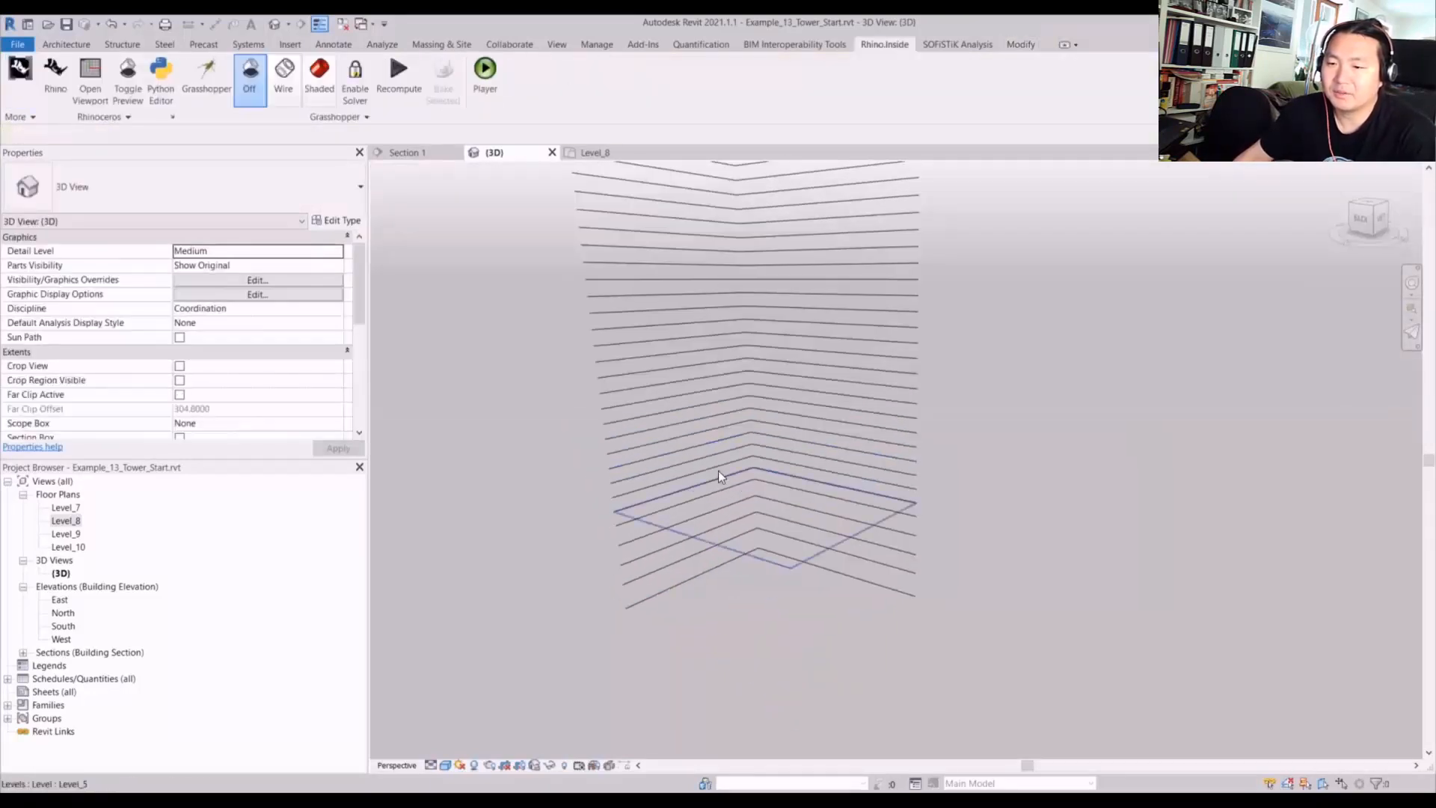
- Bring up the Rhino.Inside Grasshopper definition and examine how Data_Input feeds the following groups
{"action": "left_click", "coordinate": [207, 75]}
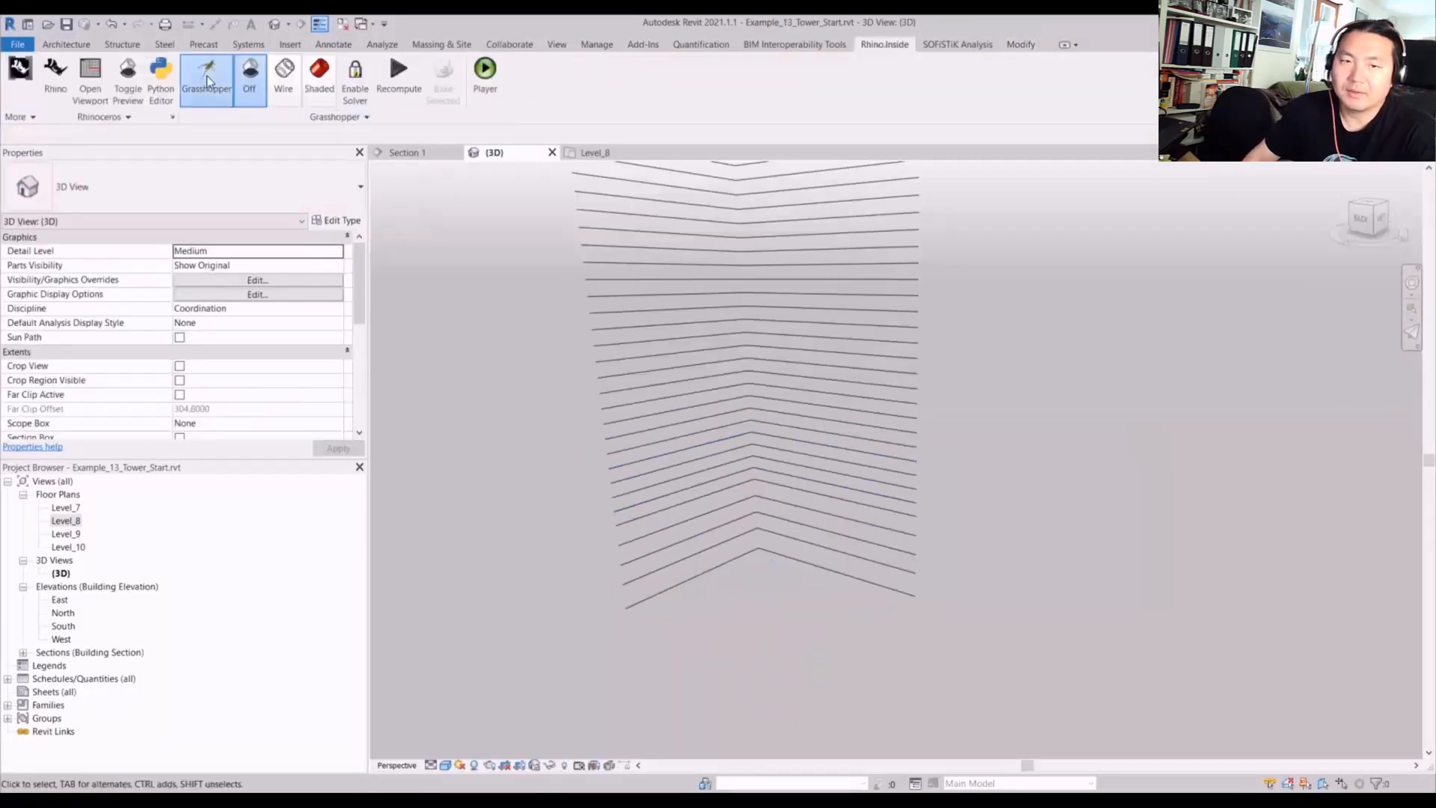
{"action": "scroll", "coordinate": [926, 371], "scroll_direction": "down", "scroll_amount": 8}
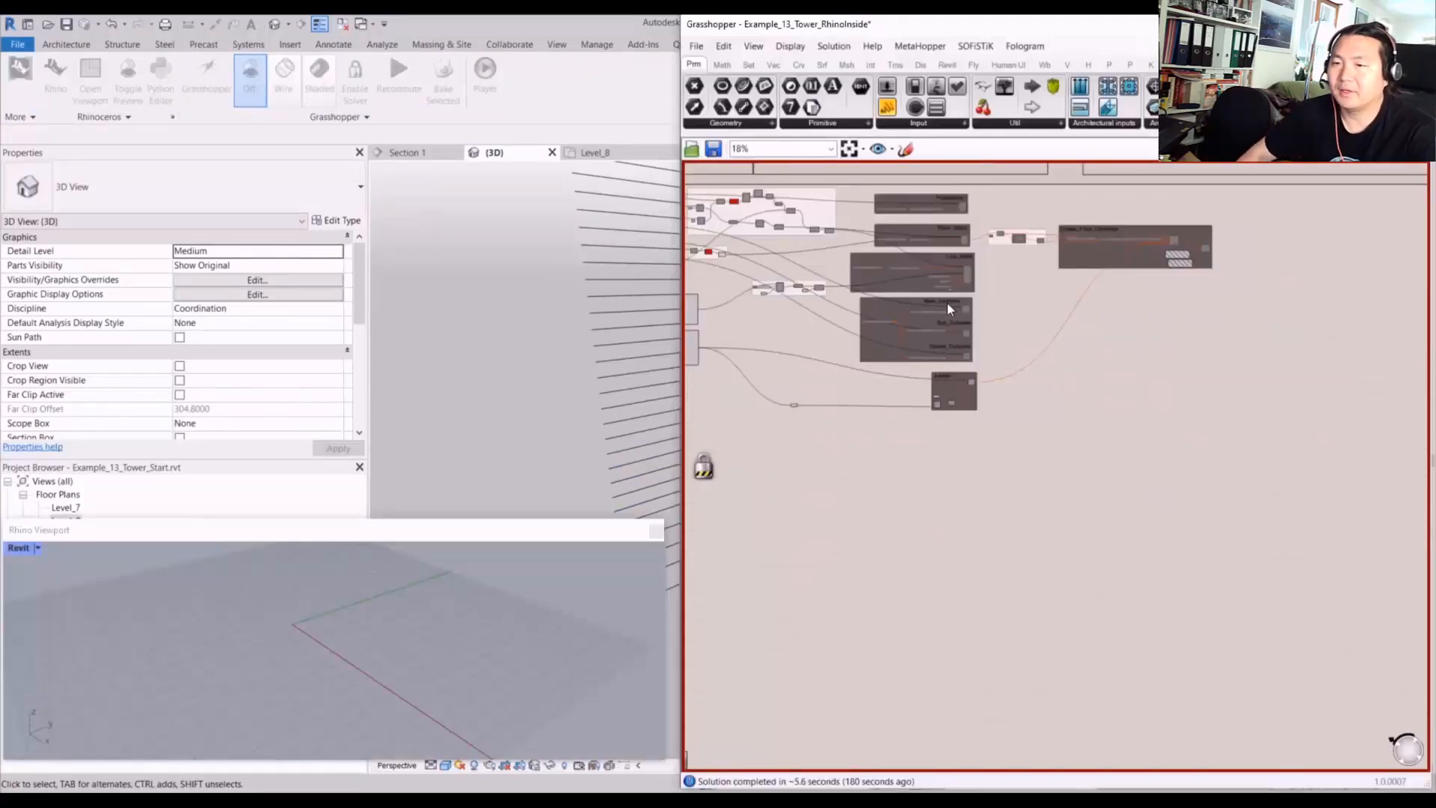
{"action": "right_click_drag", "start_coordinate": [949, 320], "coordinate": [1202, 490]}
{"action": "scroll", "coordinate": [853, 433], "scroll_direction": "up", "scroll_amount": 4}
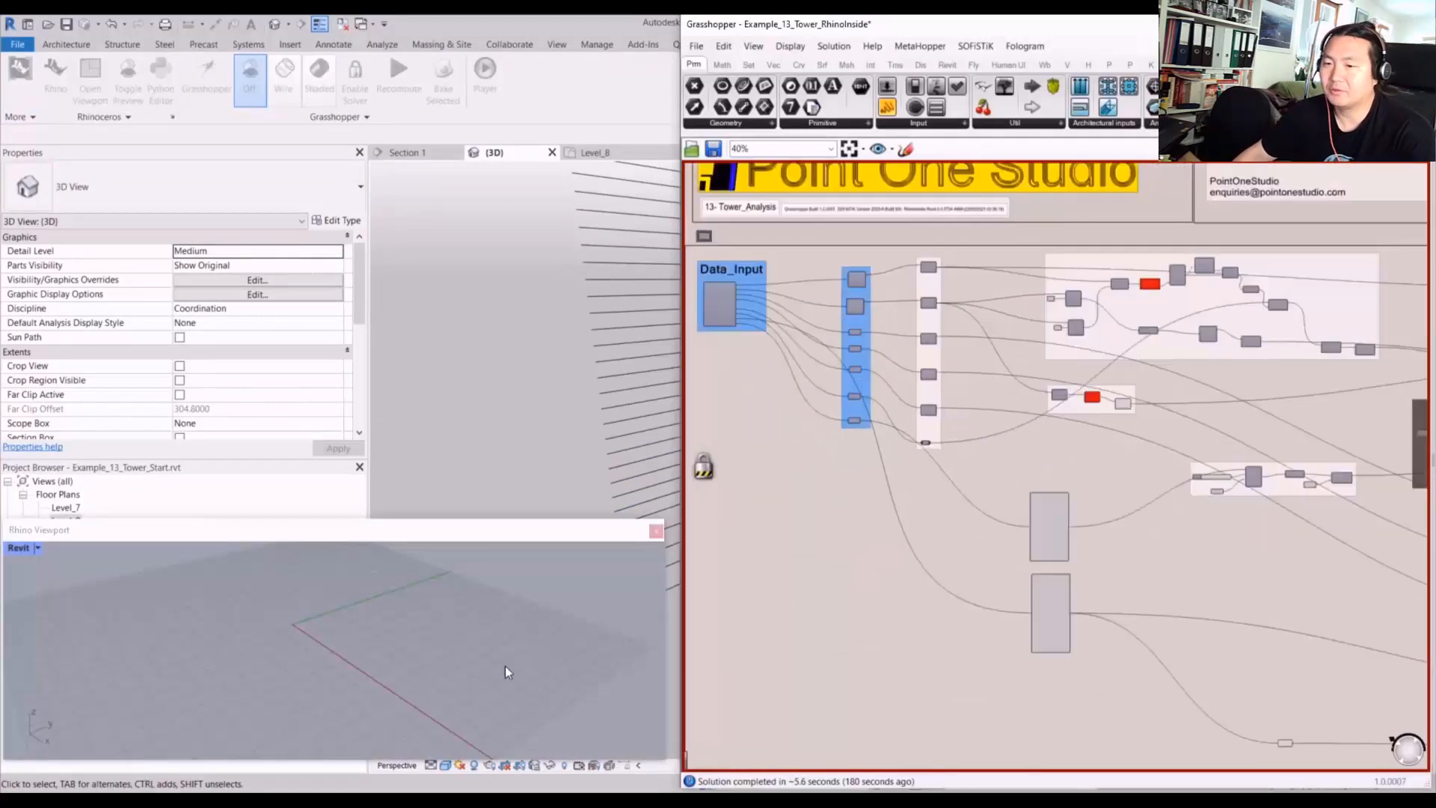
- Switch to the standalone Rhino session and open the Example_13_Tower design definition in Grasshopper
{"action": "left_click", "coordinate": [386, 799]}
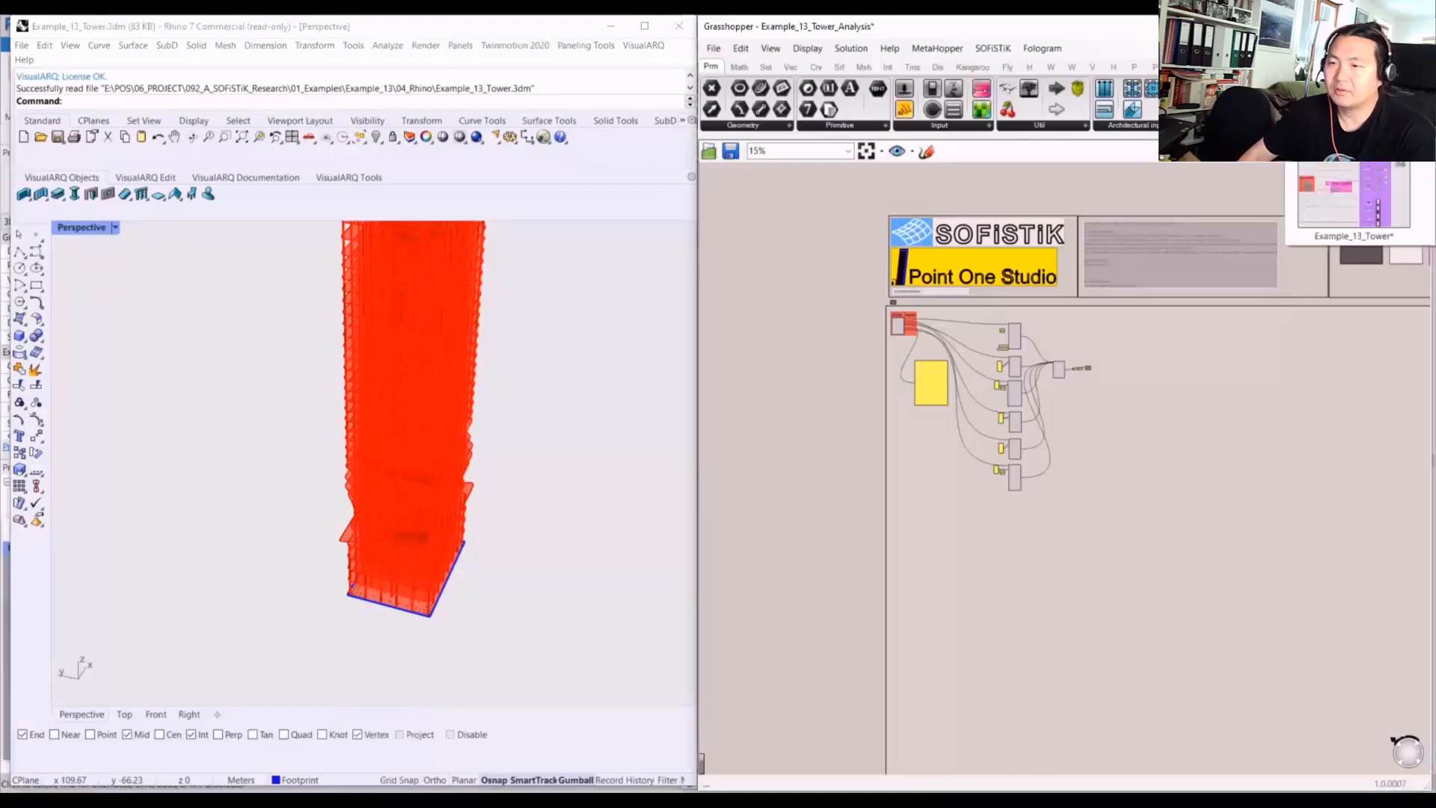
{"action": "scroll", "coordinate": [1077, 325], "scroll_direction": "down", "scroll_amount": 4}
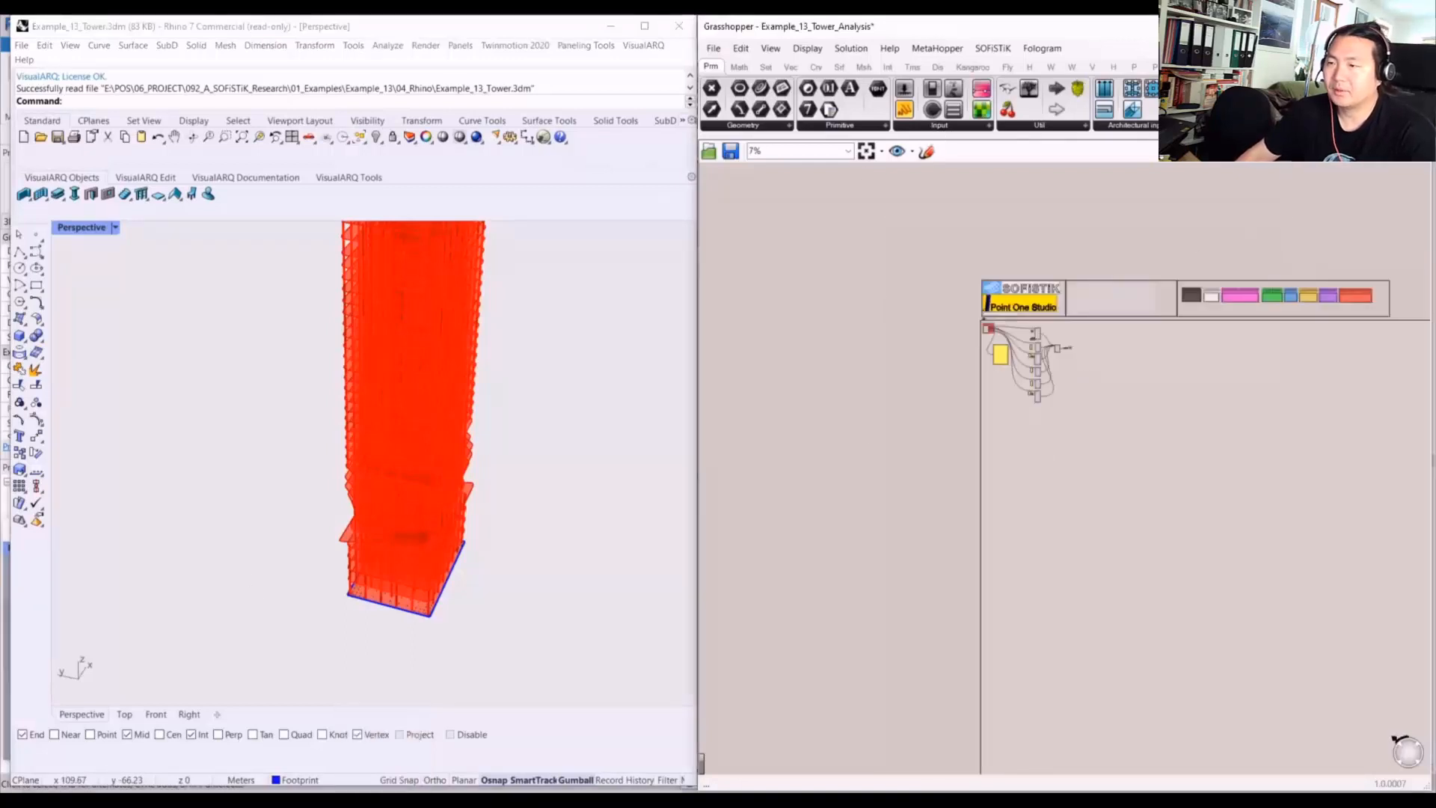
{"action": "left_click", "coordinate": [1383, 48]}
{"action": "left_click", "coordinate": [1355, 211]}
{"action": "scroll", "coordinate": [867, 345], "scroll_direction": "down", "scroll_amount": 6}
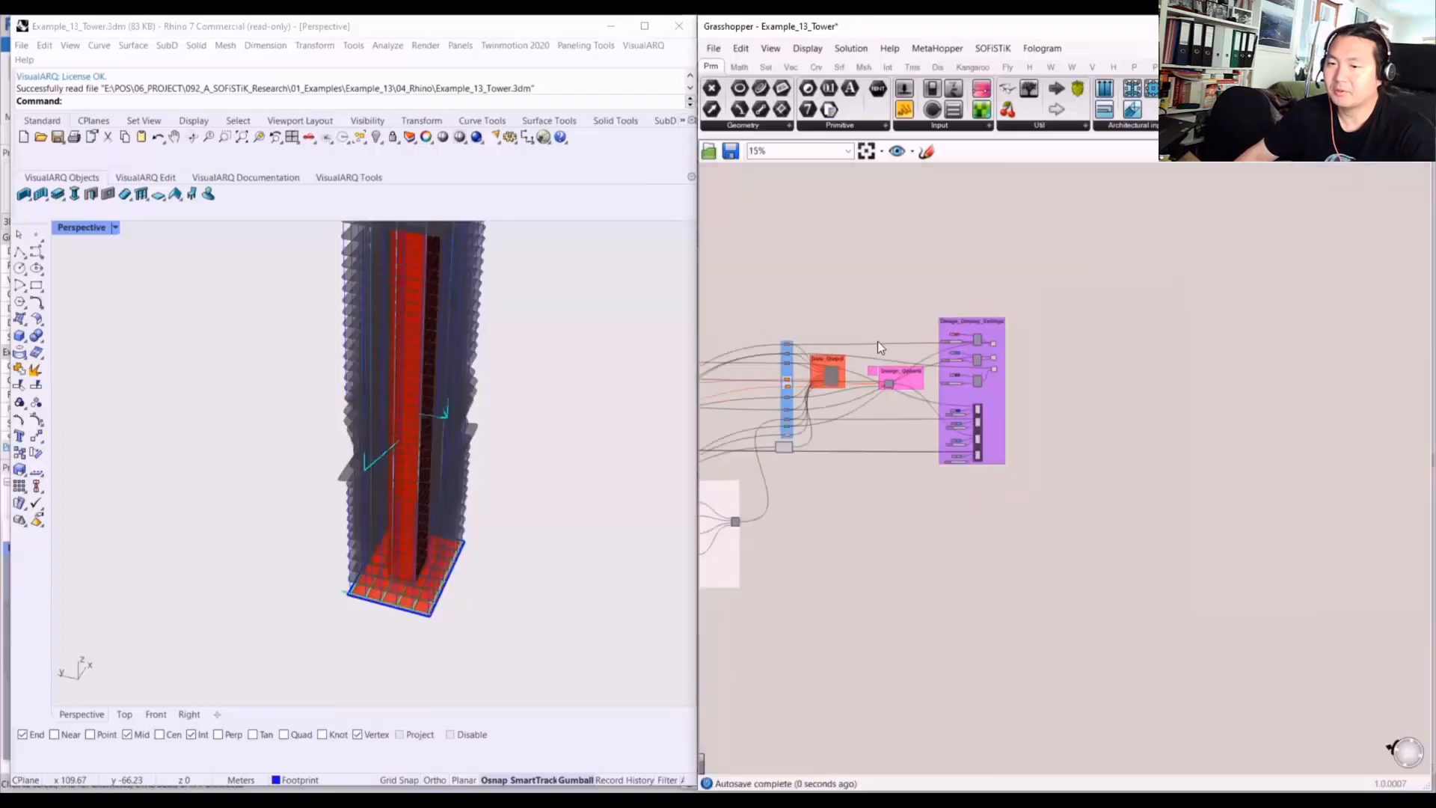
{"action": "scroll", "coordinate": [839, 402], "scroll_direction": "up", "scroll_amount": 11}
{"action": "scroll", "coordinate": [914, 323], "scroll_direction": "down", "scroll_amount": 3}
{"action": "scroll", "coordinate": [907, 324], "scroll_direction": "down", "scroll_amount": 8}
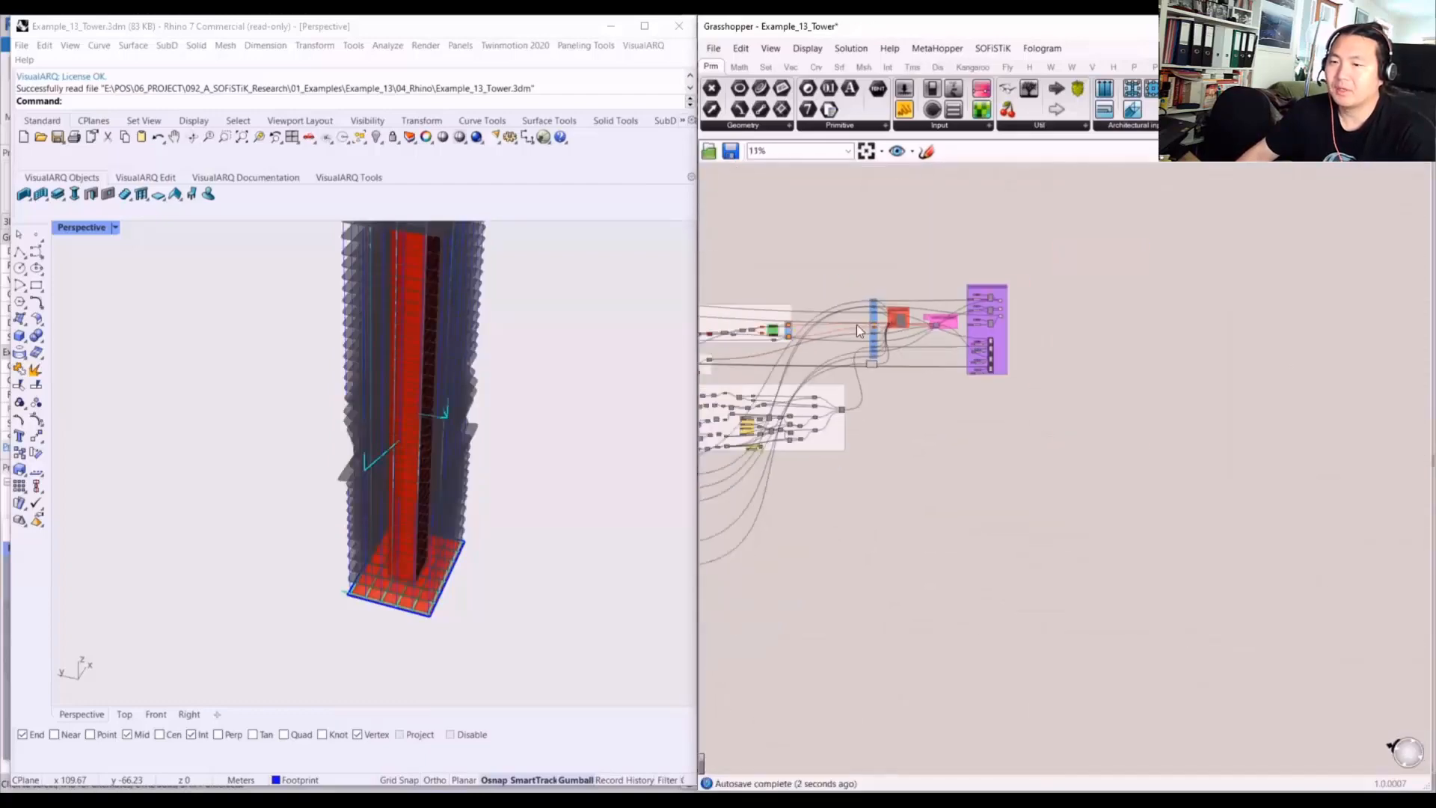
- Set the FLOOR_MODIFY_START slider to 20 and inspect the relocated modified floors in the Rhino model
{"action": "right_click_drag", "start_coordinate": [568, 498], "coordinate": [474, 416]}
{"action": "right_click_drag", "start_coordinate": [298, 358], "coordinate": [415, 390]}
{"action": "scroll", "coordinate": [1083, 406], "scroll_direction": "up", "scroll_amount": 5}
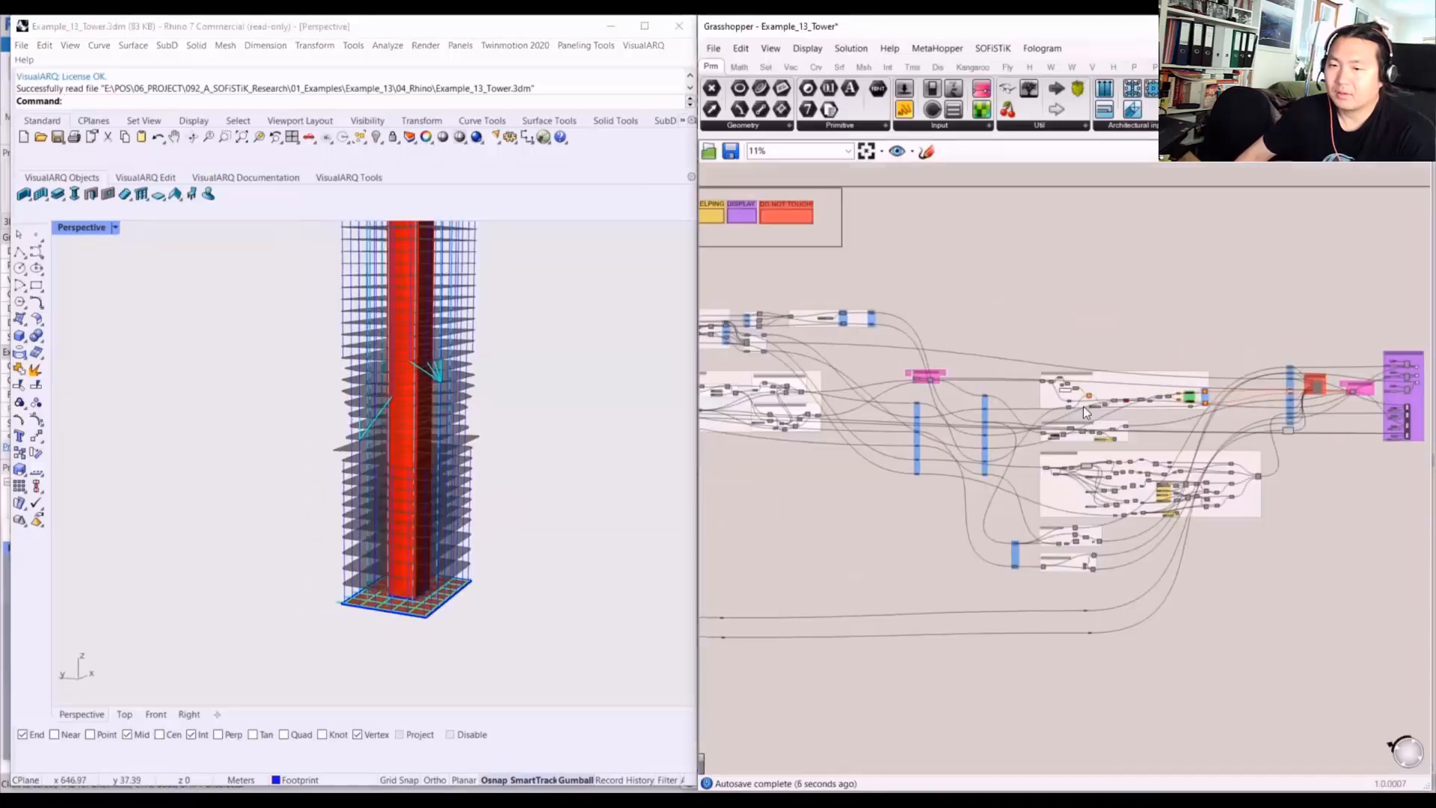
{"action": "scroll", "coordinate": [856, 399], "scroll_direction": "up", "scroll_amount": 13}
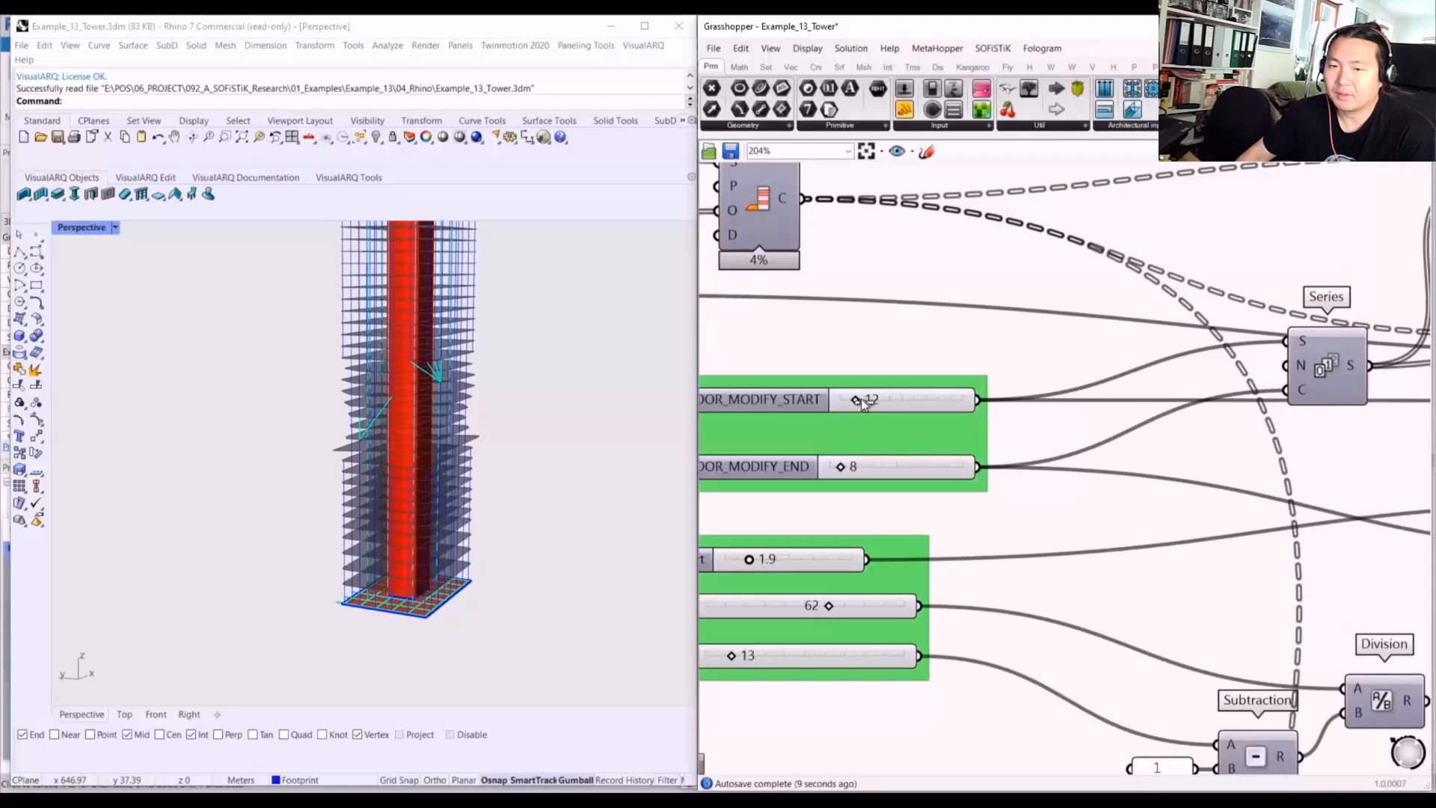
{"action": "left_click_drag", "start_coordinate": [856, 398], "coordinate": [859, 397]}
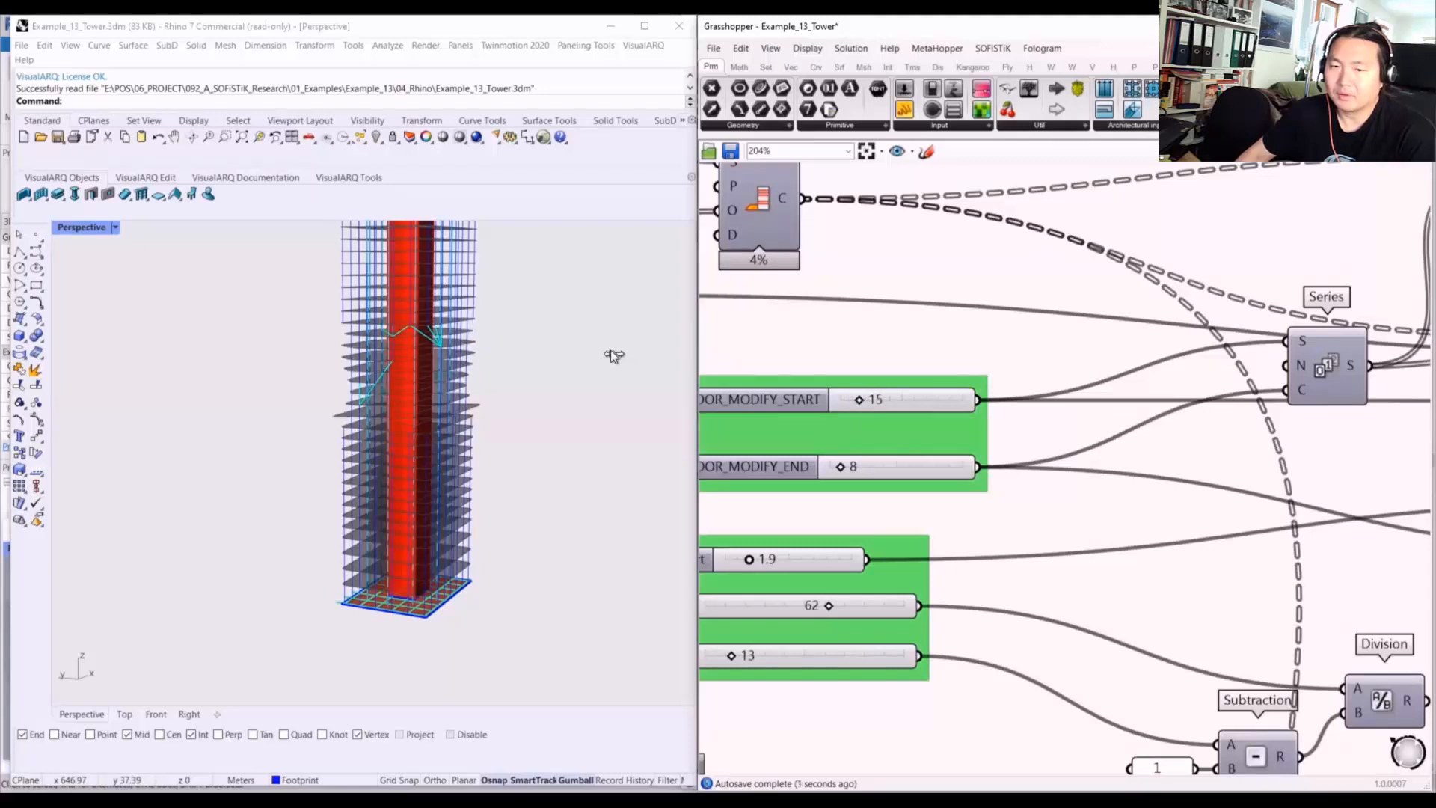
{"action": "right_click_drag", "start_coordinate": [522, 319], "coordinate": [276, 386]}
{"action": "scroll", "coordinate": [374, 409], "scroll_direction": "up", "scroll_amount": 12}
{"action": "scroll", "coordinate": [284, 400], "scroll_direction": "down", "scroll_amount": 10}
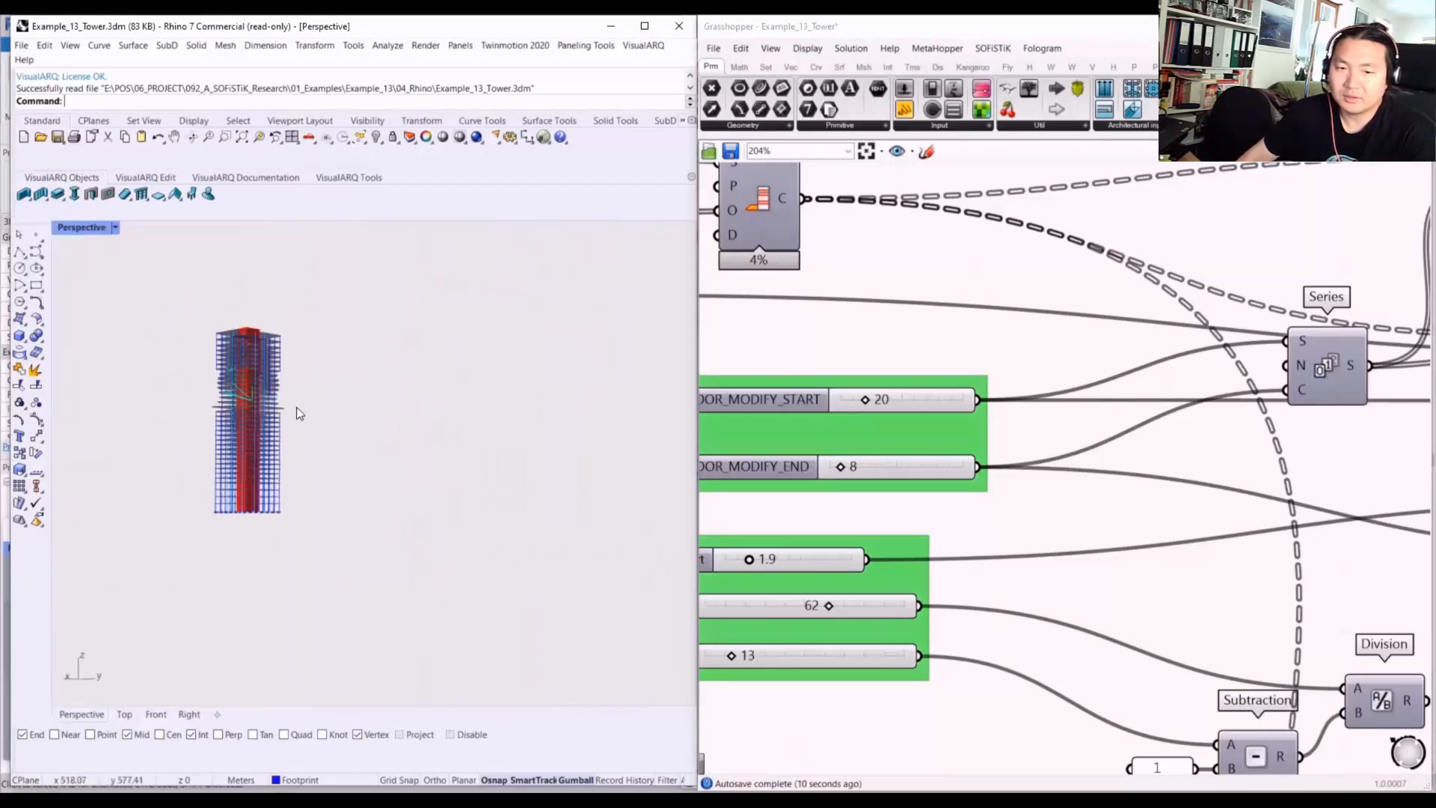
{"action": "scroll", "coordinate": [245, 469], "scroll_direction": "up", "scroll_amount": 5}
{"action": "right_click_drag", "start_coordinate": [244, 470], "coordinate": [282, 501]}
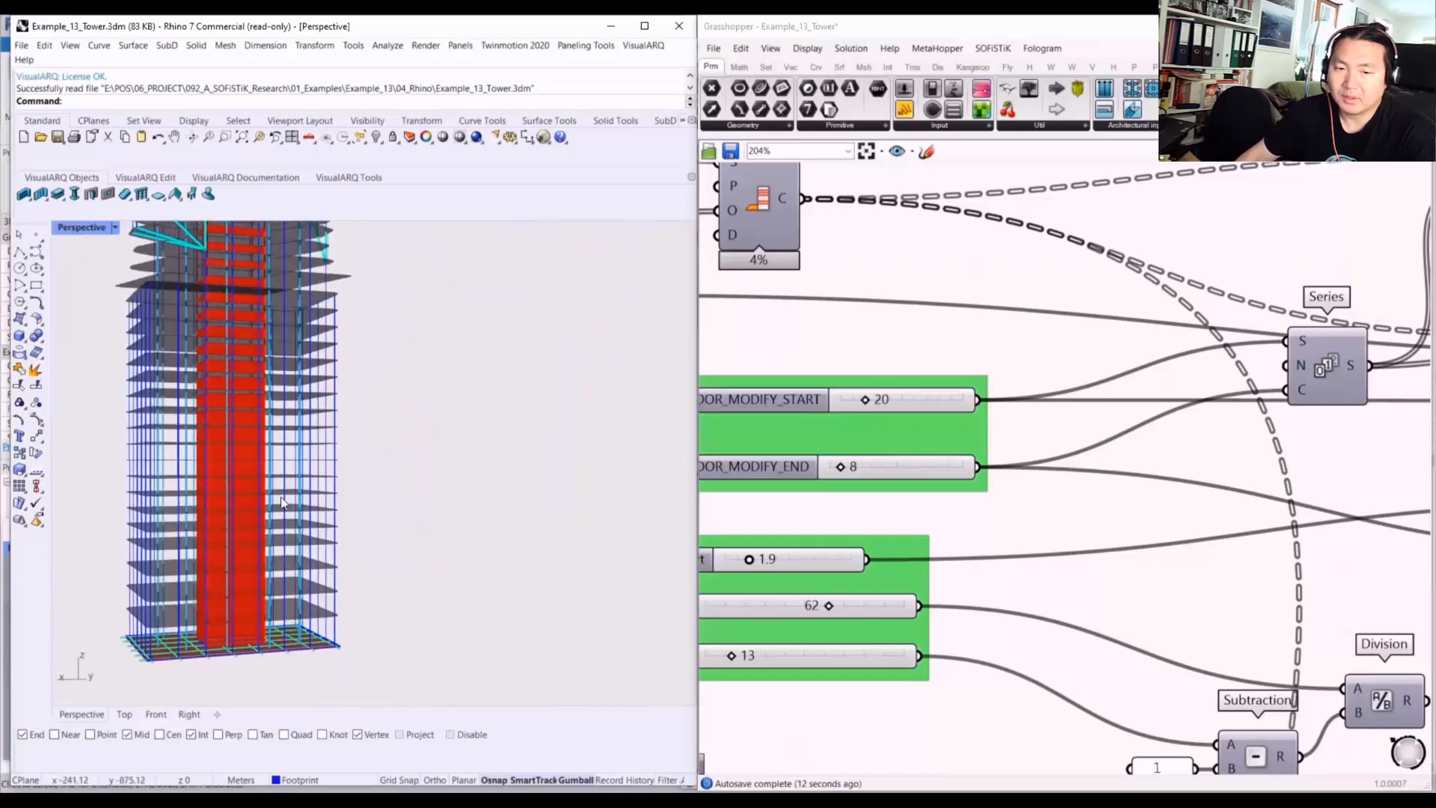
- Enable the disabled Data_Output component so the modified tower data is written out for the other definitions
{"action": "scroll", "coordinate": [394, 519], "scroll_direction": "up", "scroll_amount": 10}
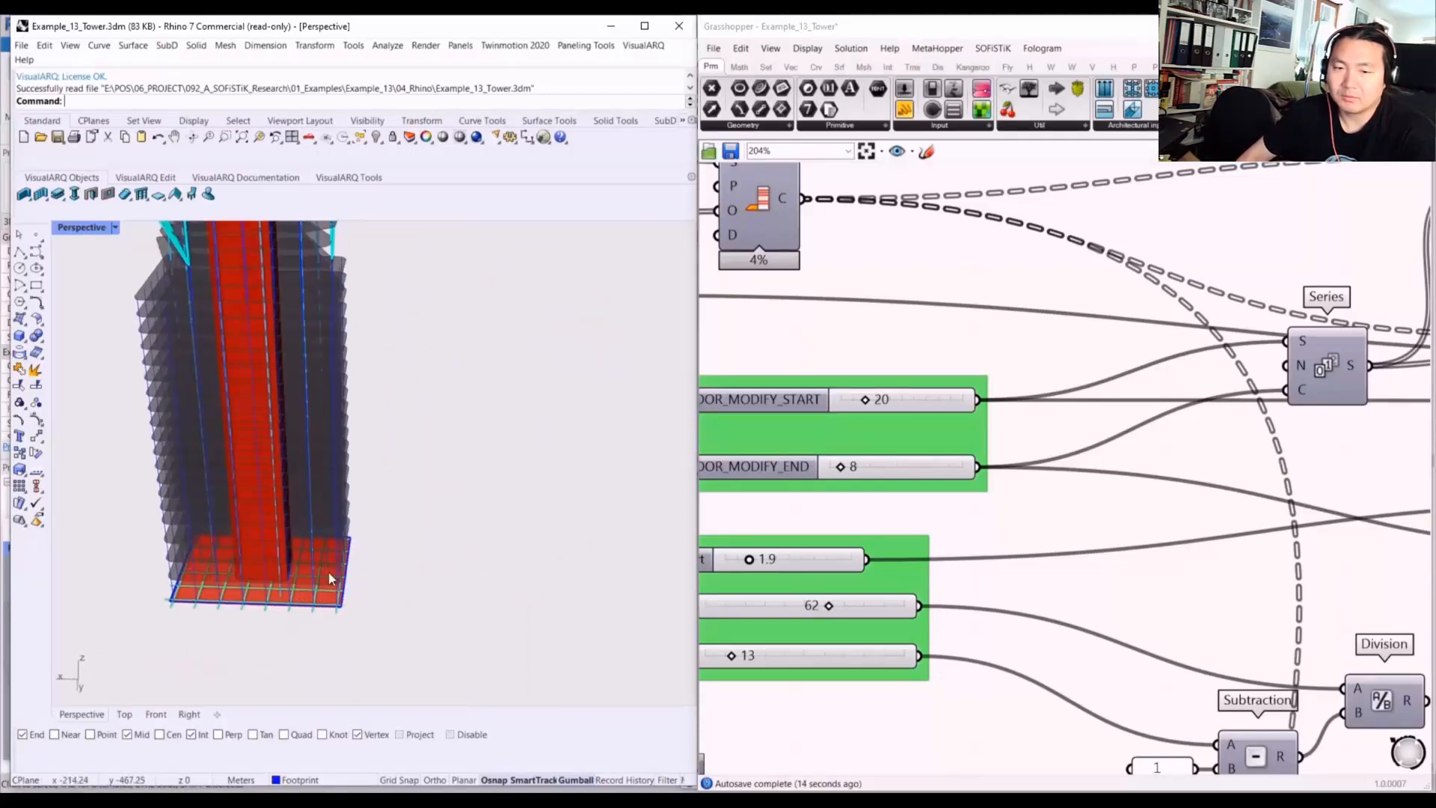
{"action": "scroll", "coordinate": [285, 613], "scroll_direction": "down", "scroll_amount": 8}
{"action": "right_click_drag", "start_coordinate": [307, 411], "coordinate": [446, 507]}
{"action": "scroll", "coordinate": [1209, 448], "scroll_direction": "down", "scroll_amount": 10}
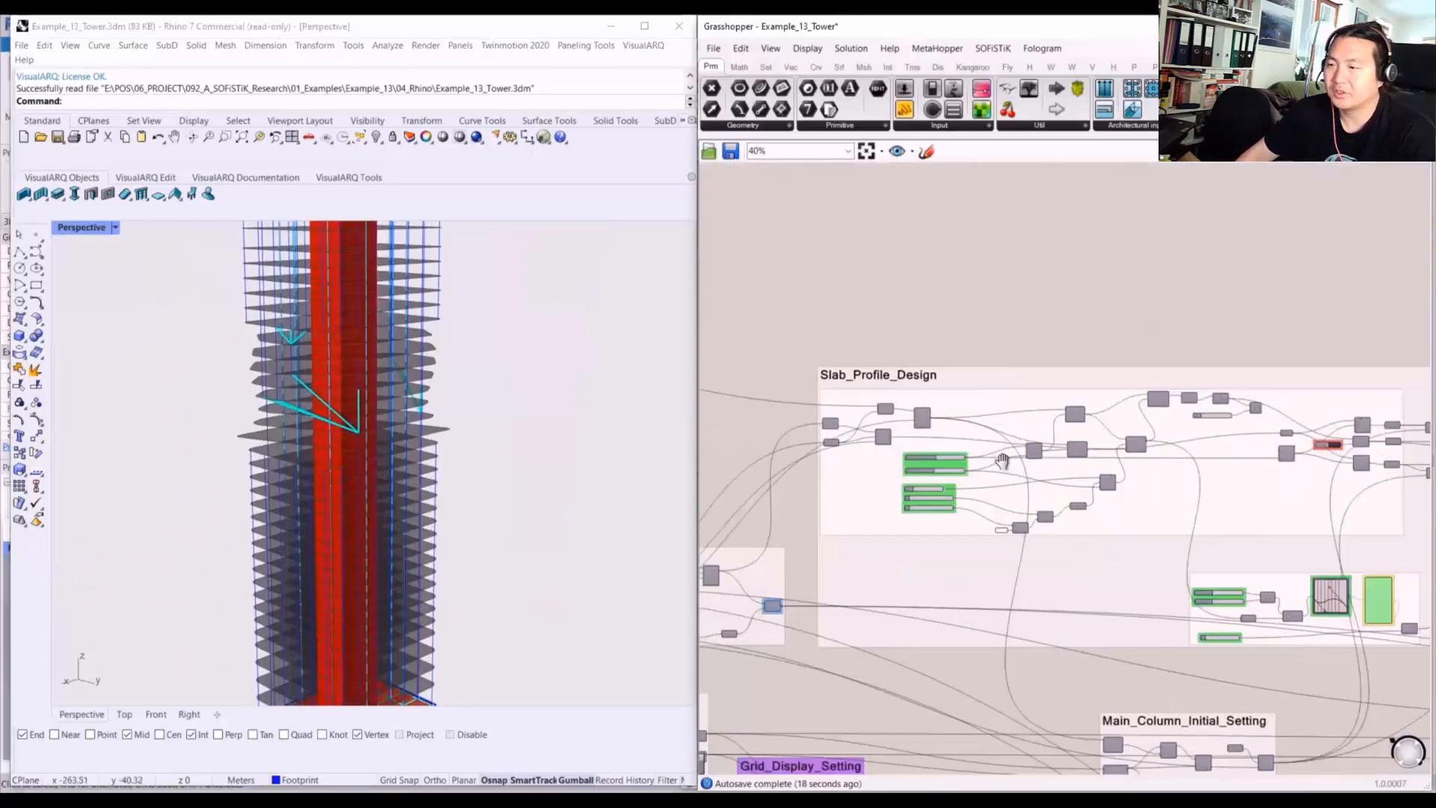
{"action": "scroll", "coordinate": [1311, 465], "scroll_direction": "up", "scroll_amount": 3}
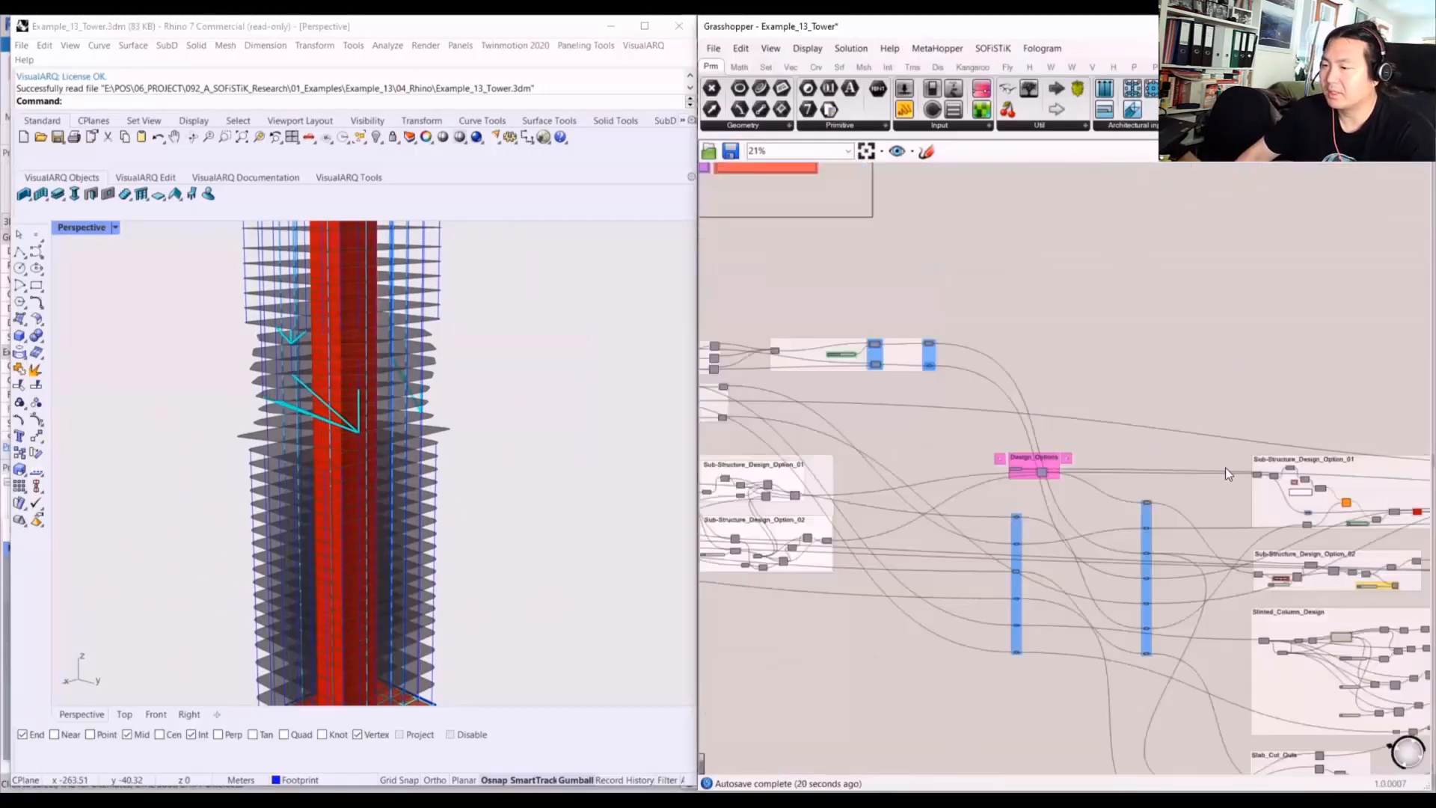
{"action": "scroll", "coordinate": [1248, 414], "scroll_direction": "up", "scroll_amount": 5}
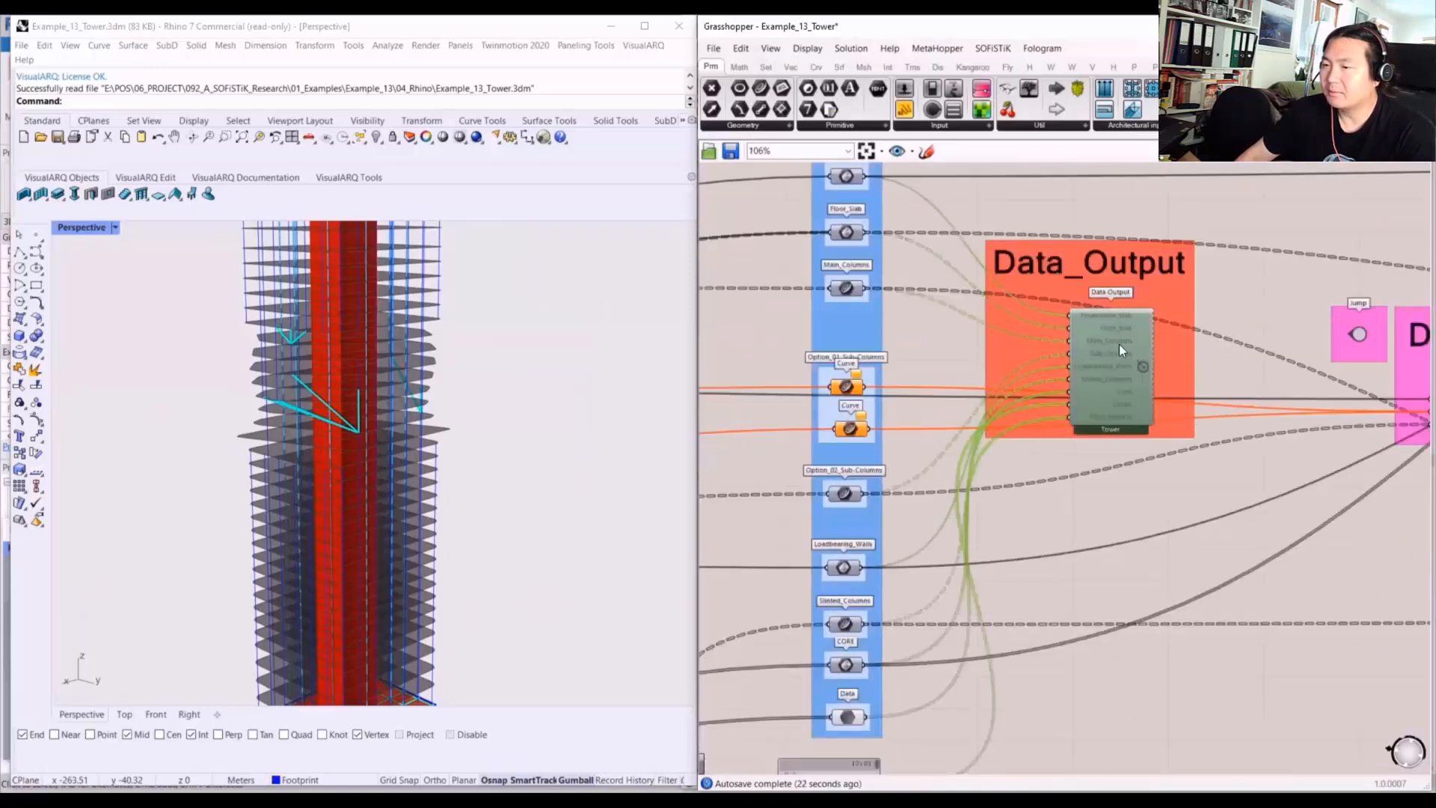
{"action": "right_click", "coordinate": [1119, 344]}
{"action": "middle_click", "coordinate": [1262, 282]}
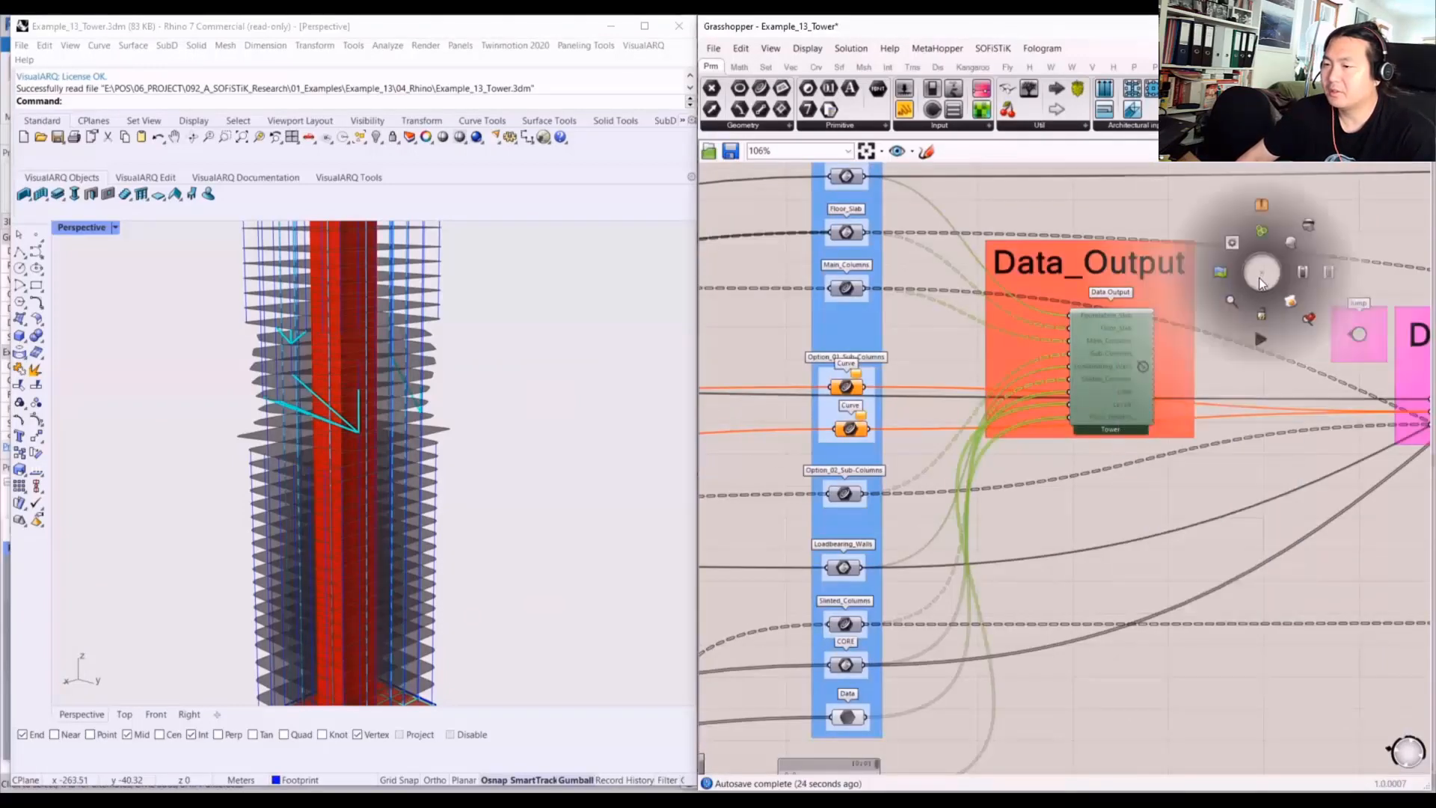
{"action": "left_click", "coordinate": [1307, 278]}
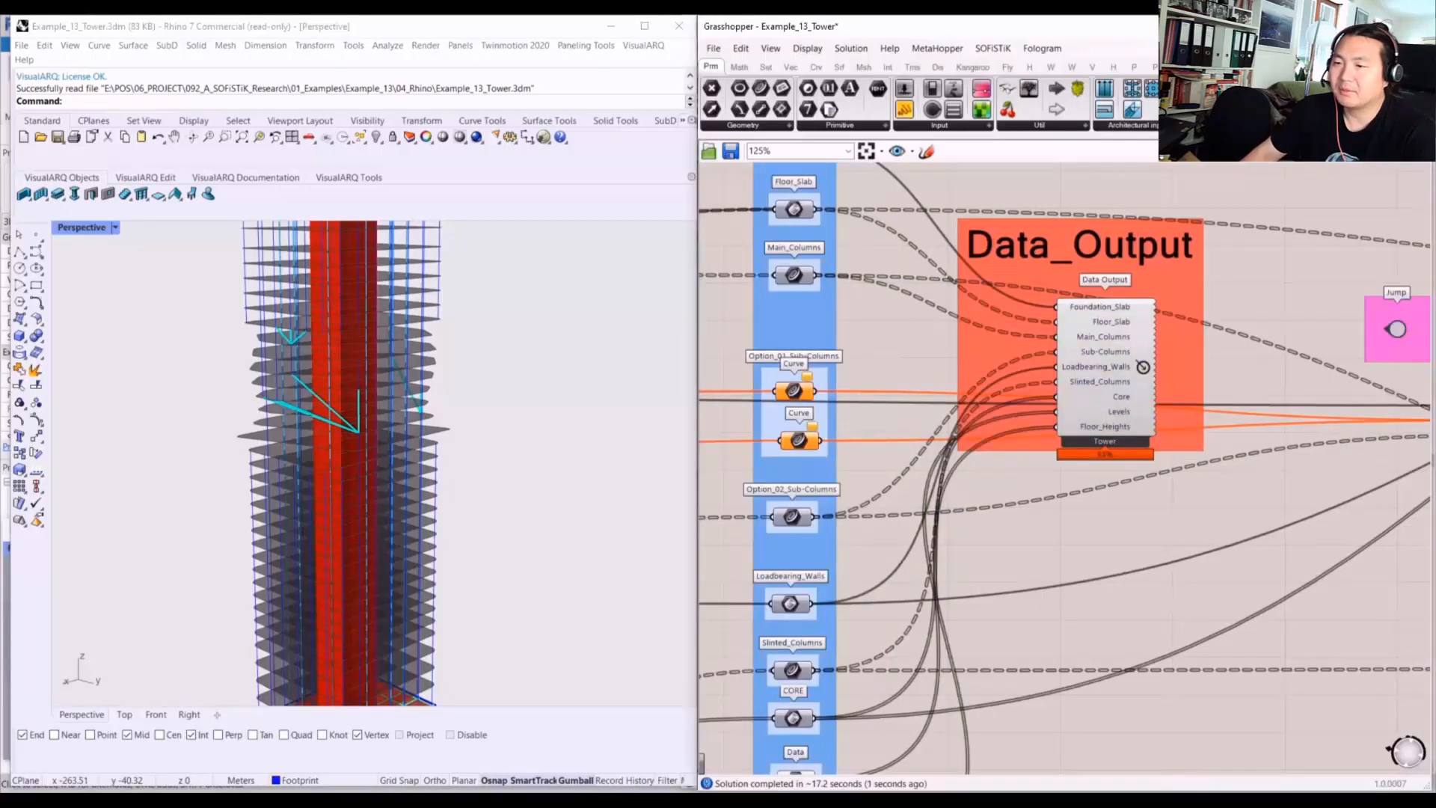
- Switch to the Example_13_Tower_Analysis definition and select its Data_Input component to highlight the received tower geometry
{"action": "left_click", "coordinate": [1365, 183]}
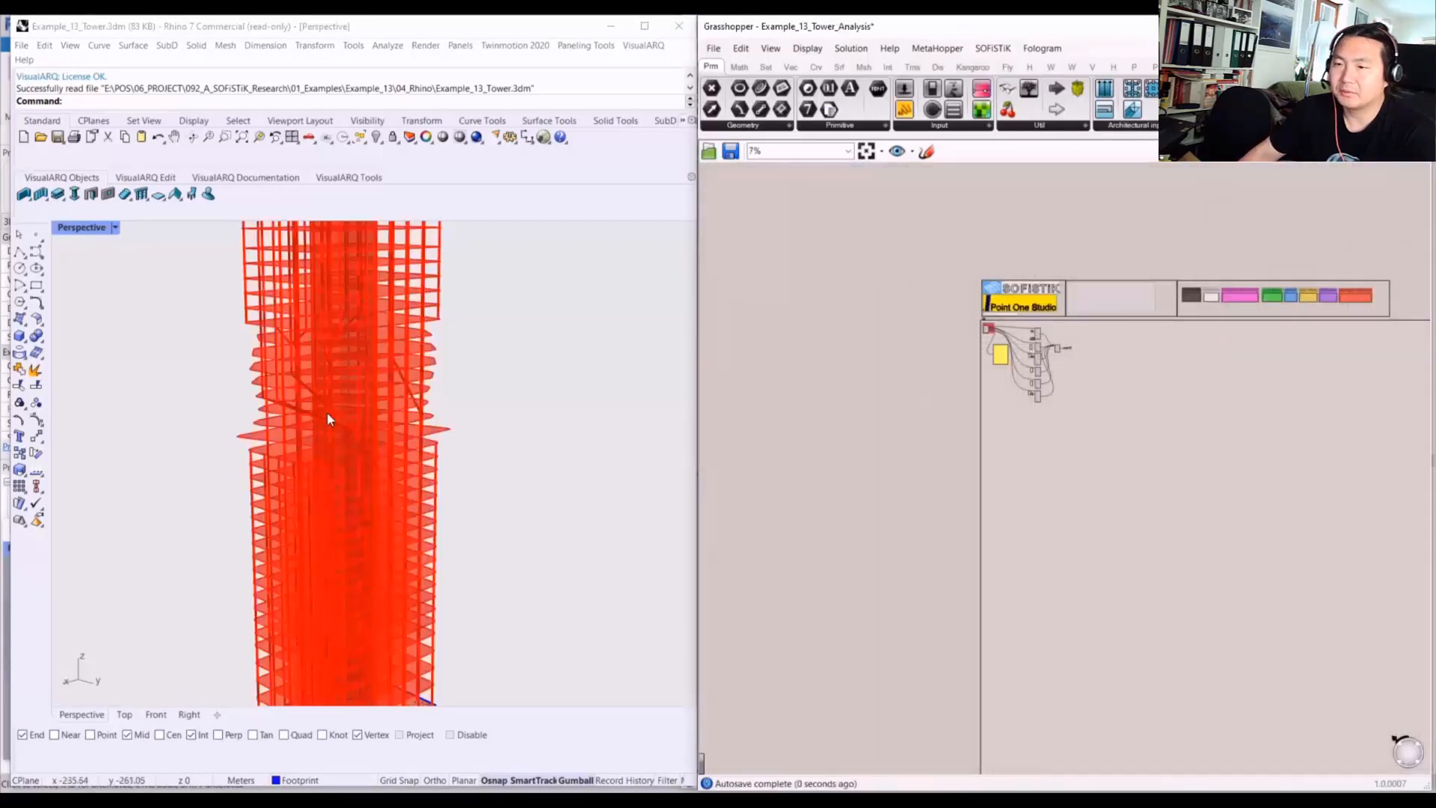
{"action": "scroll", "coordinate": [328, 419], "scroll_direction": "down", "scroll_amount": 5}
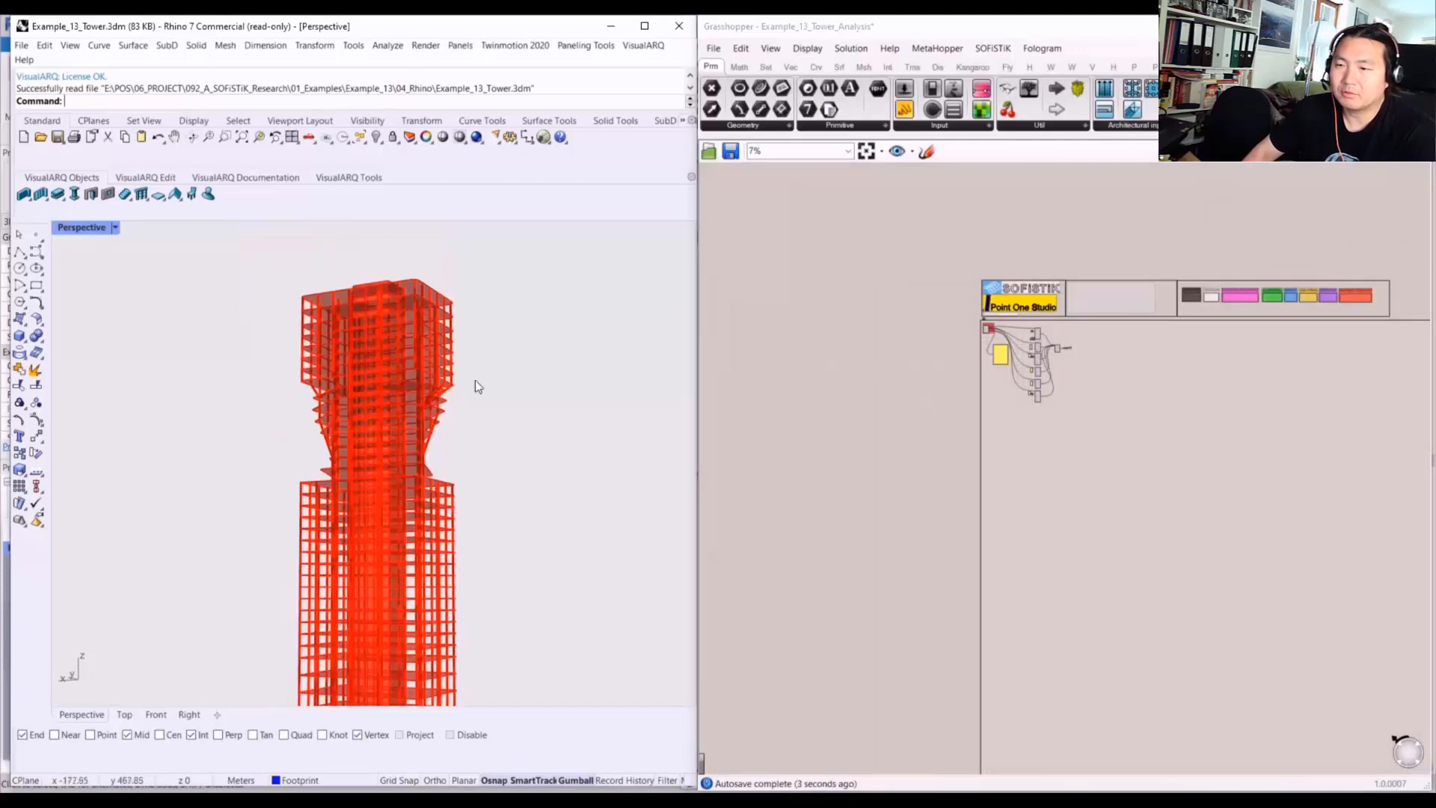
{"action": "scroll", "coordinate": [359, 444], "scroll_direction": "up", "scroll_amount": 5}
{"action": "right_click_drag", "start_coordinate": [371, 442], "coordinate": [207, 368]}
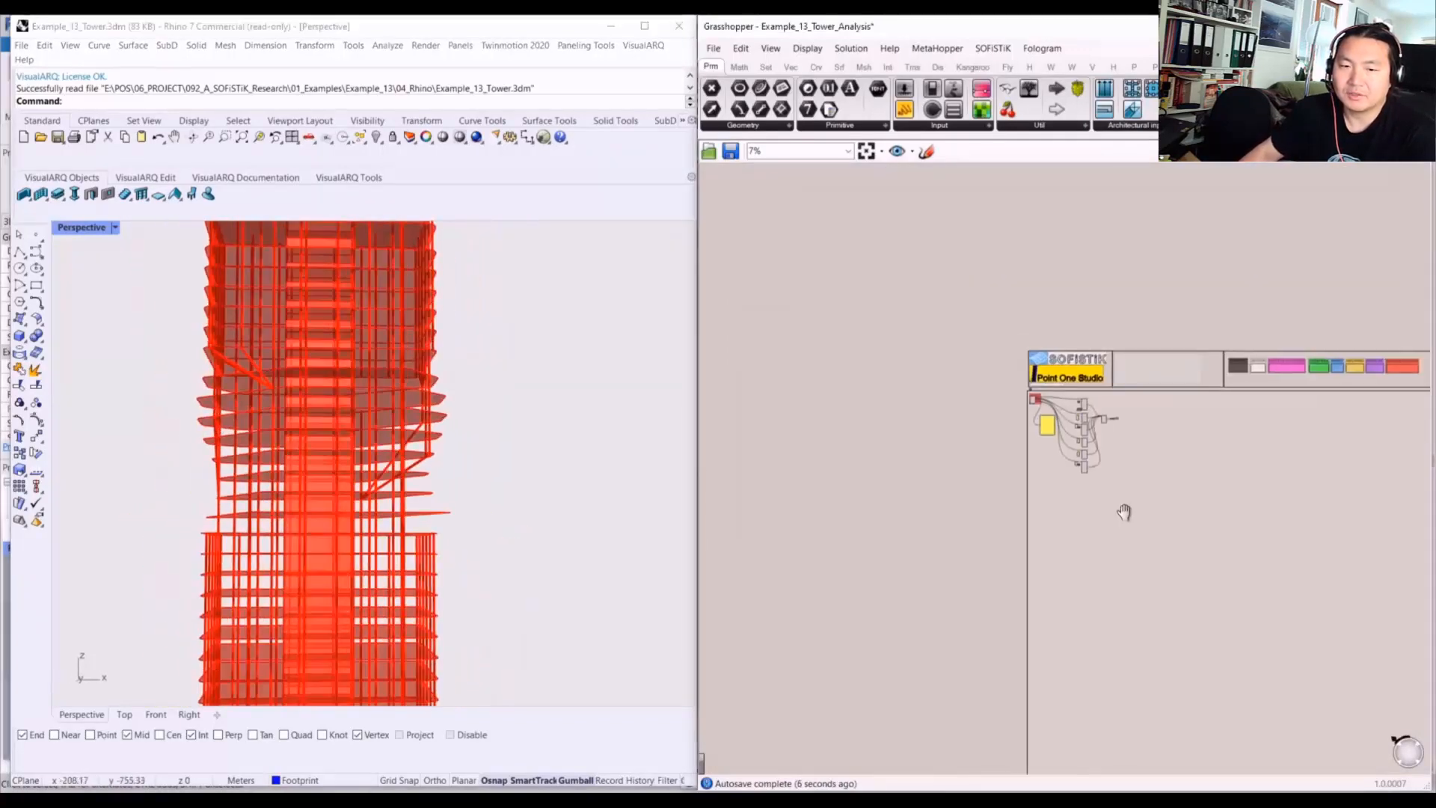
{"action": "scroll", "coordinate": [1016, 396], "scroll_direction": "up", "scroll_amount": 10}
{"action": "left_click", "coordinate": [841, 383]}
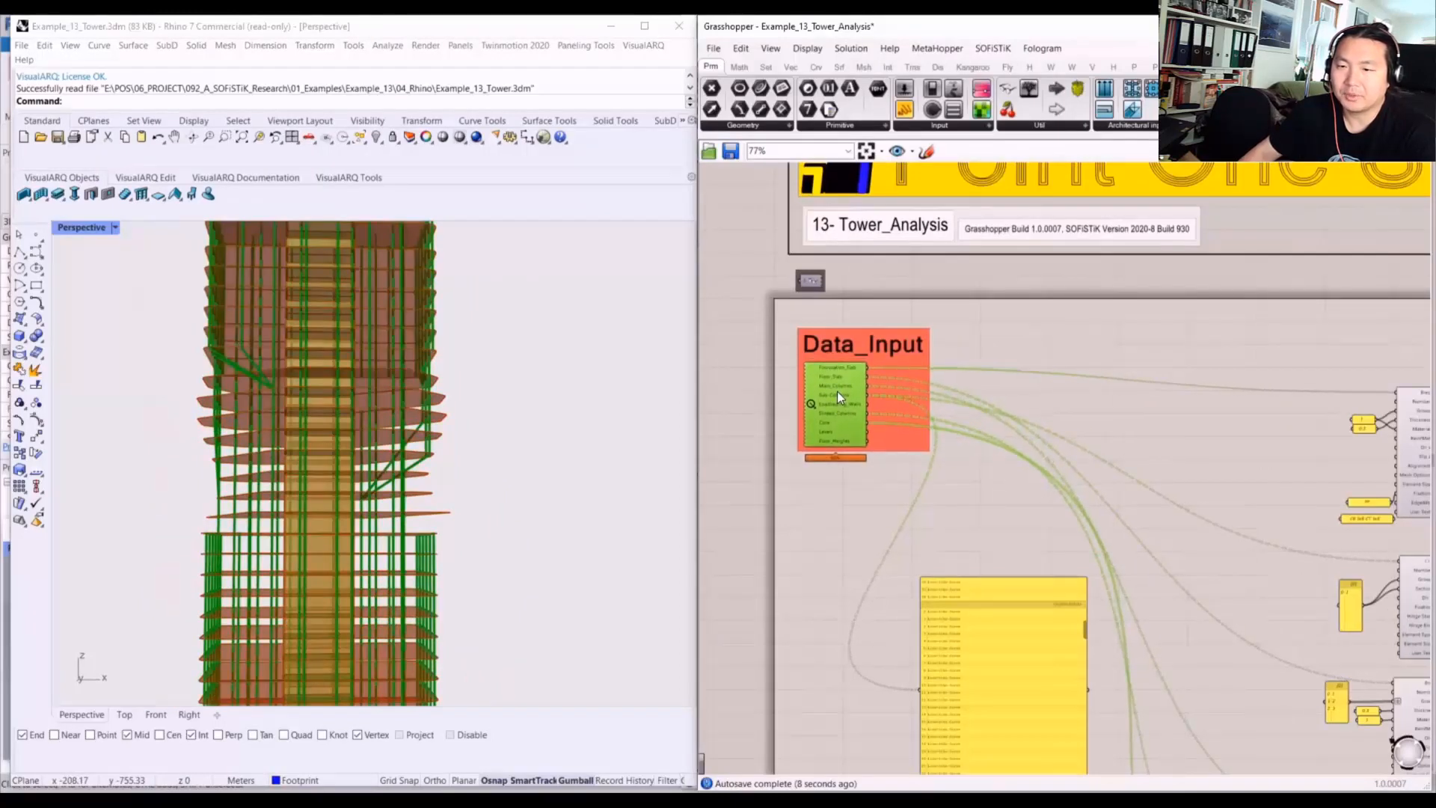
{"action": "scroll", "coordinate": [837, 392], "scroll_direction": "up", "scroll_amount": 6}
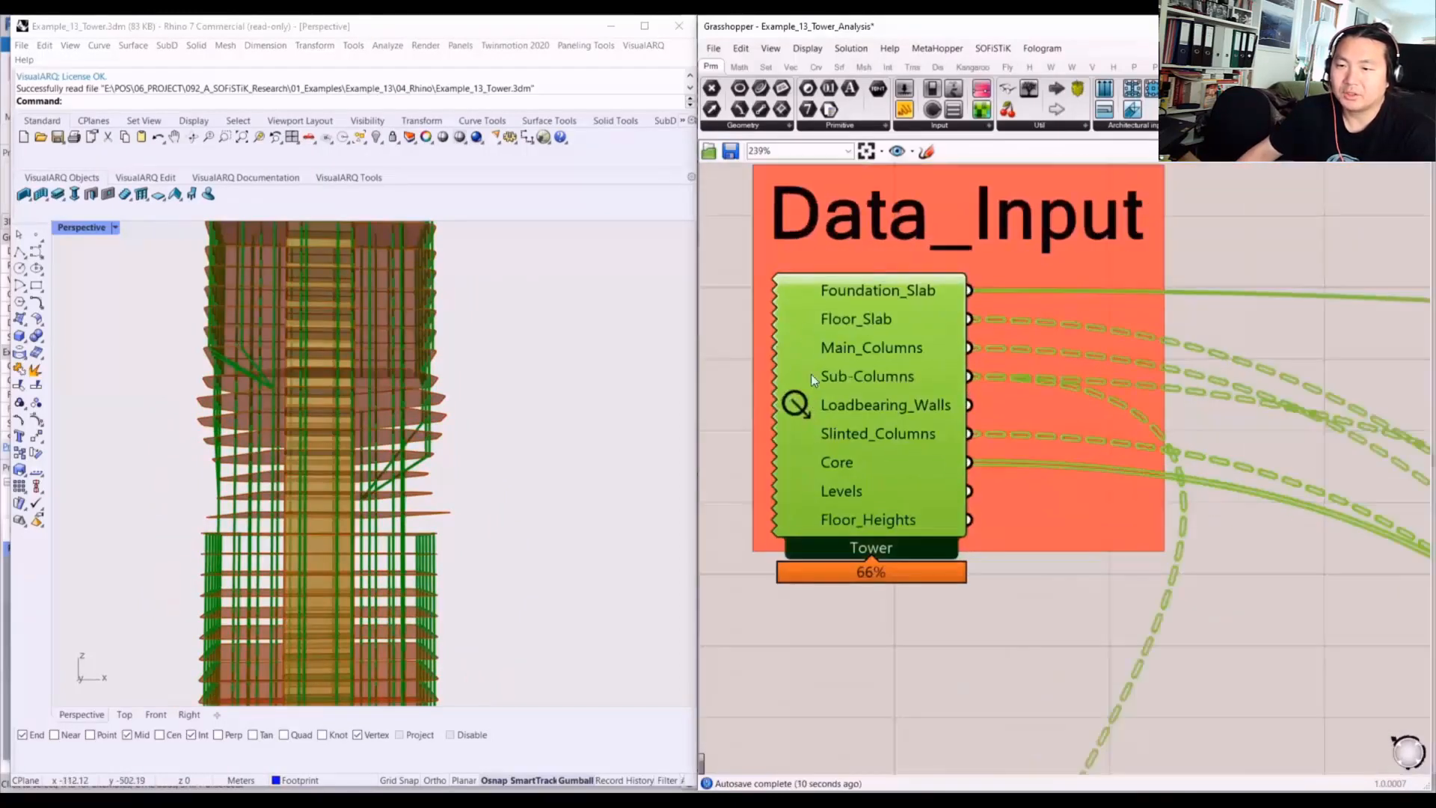
- Examine the received slanted columns and modified floor slabs in the Rhino view, clearing the Data_Input selection
{"action": "right_click_drag", "start_coordinate": [359, 419], "coordinate": [478, 381]}
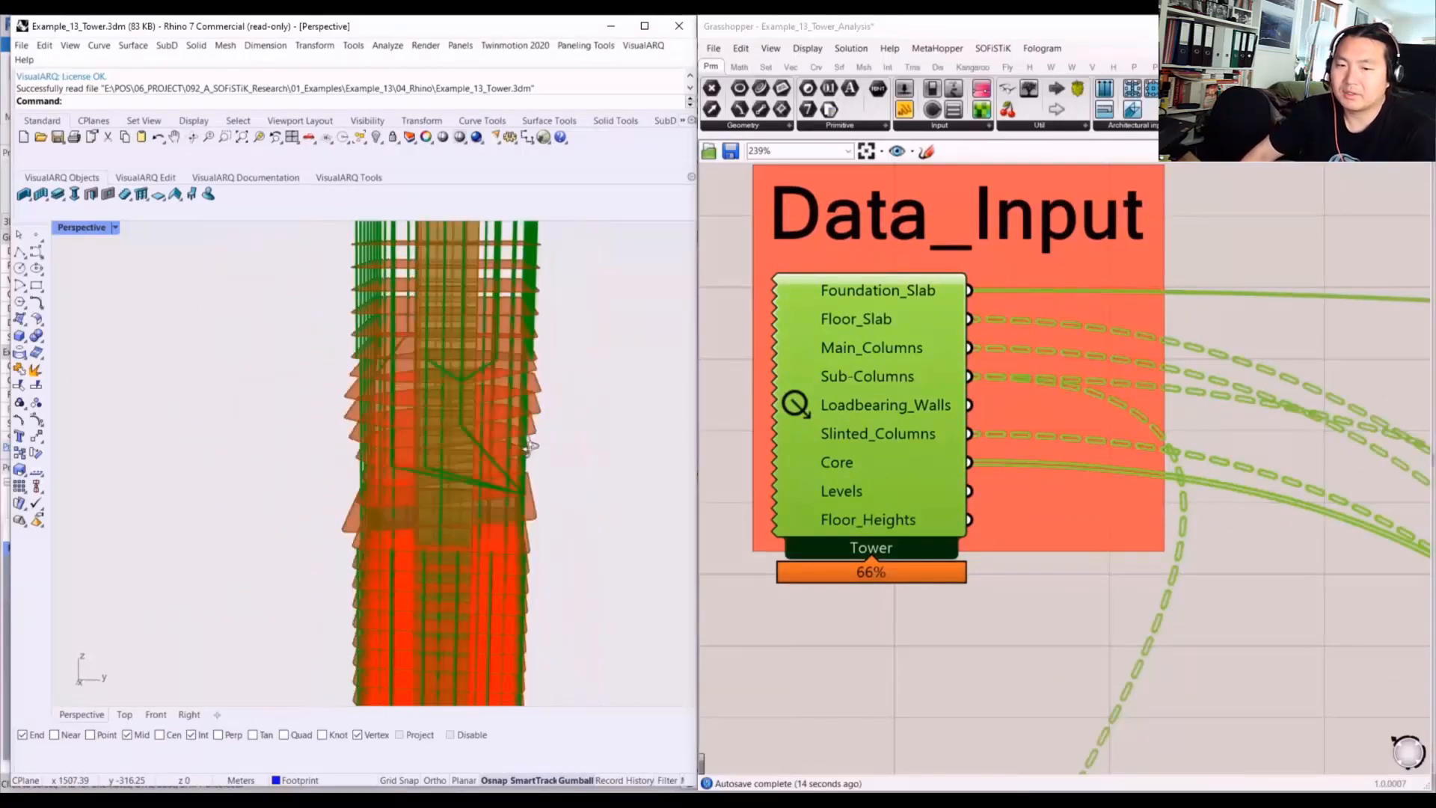
{"action": "scroll", "coordinate": [500, 359], "scroll_direction": "up", "scroll_amount": 6}
{"action": "right_click_drag", "start_coordinate": [525, 327], "coordinate": [590, 352]}
{"action": "left_click", "coordinate": [803, 688]}
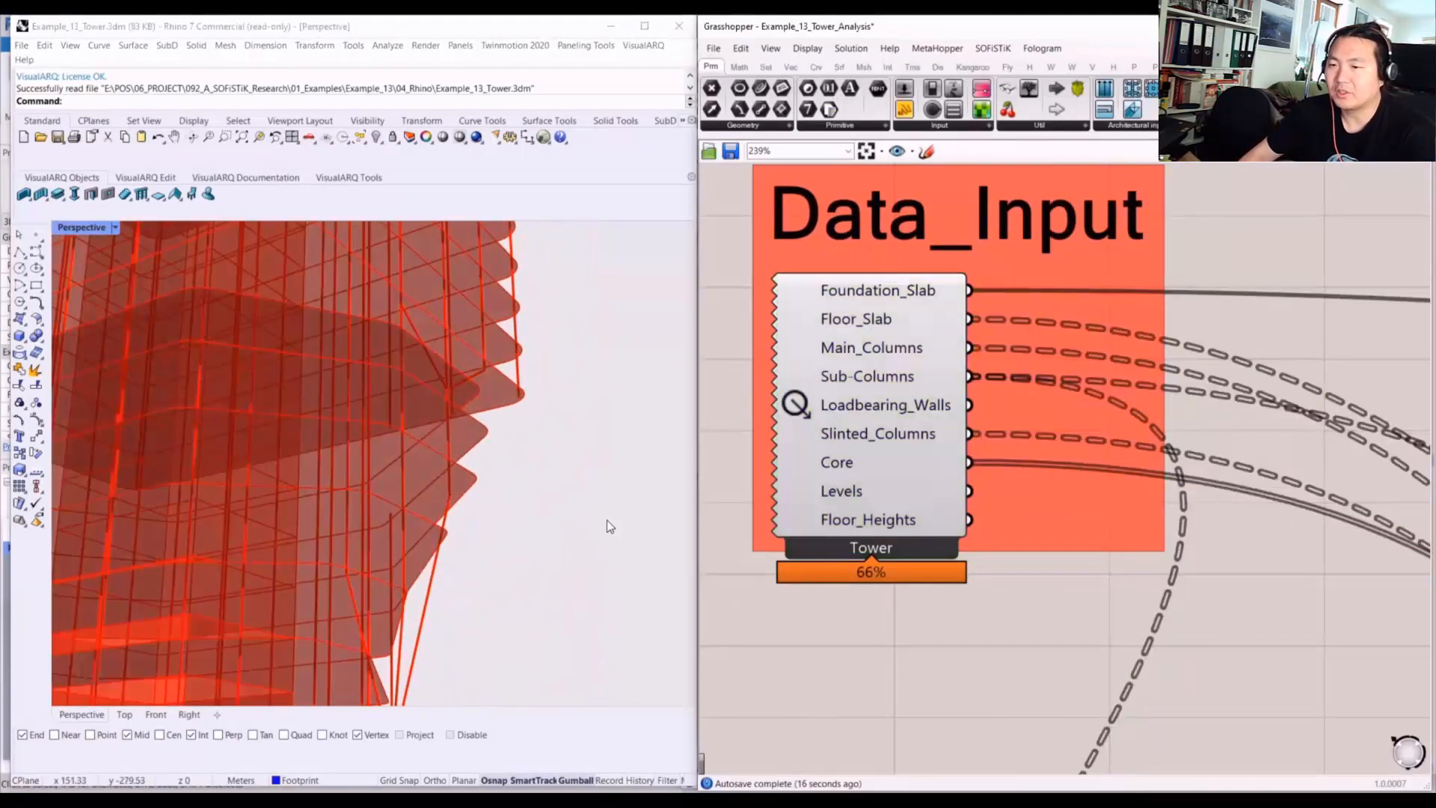
{"action": "scroll", "coordinate": [404, 473], "scroll_direction": "down", "scroll_amount": 10}
{"action": "right_click_drag", "start_coordinate": [442, 447], "coordinate": [485, 497]}
- Enable the geometry.dat panel and the DAT text export component at the end of the analysis definition
{"action": "scroll", "coordinate": [1030, 447], "scroll_direction": "down", "scroll_amount": 8}
{"action": "scroll", "coordinate": [922, 401], "scroll_direction": "up", "scroll_amount": 8}
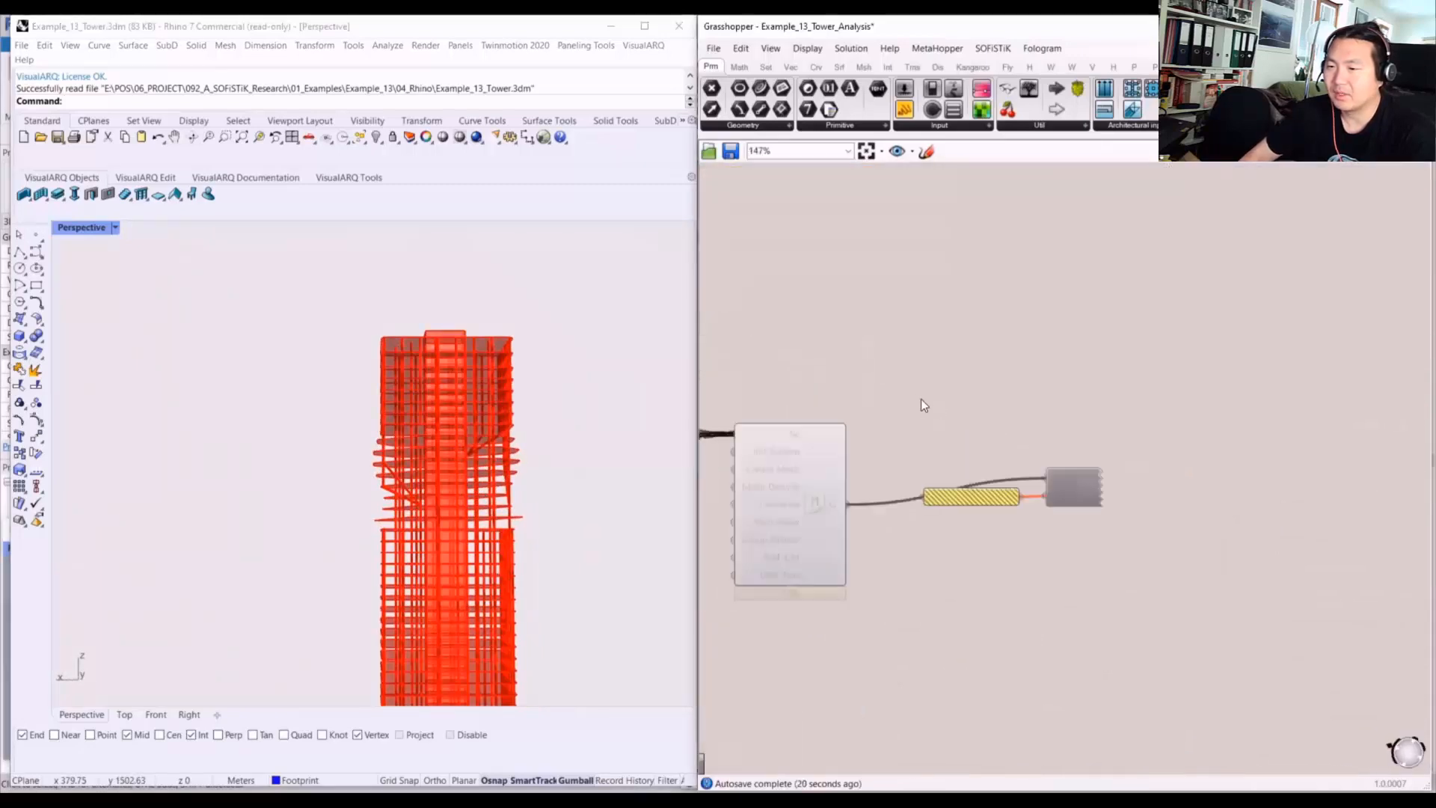
{"action": "left_click_drag", "start_coordinate": [1171, 441], "coordinate": [813, 576]}
{"action": "key", "text": "ctrl+e"}
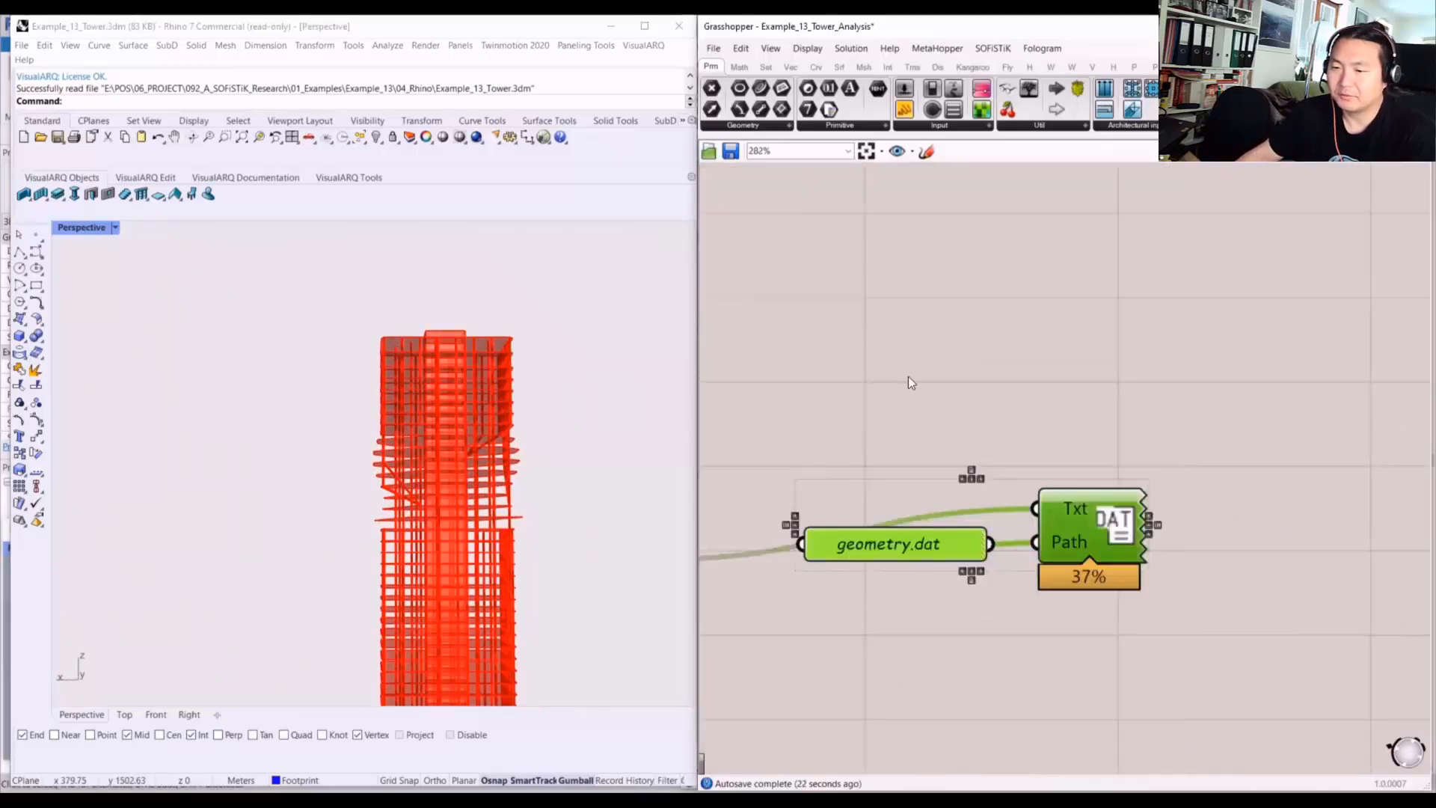
{"action": "left_click", "coordinate": [908, 375]}
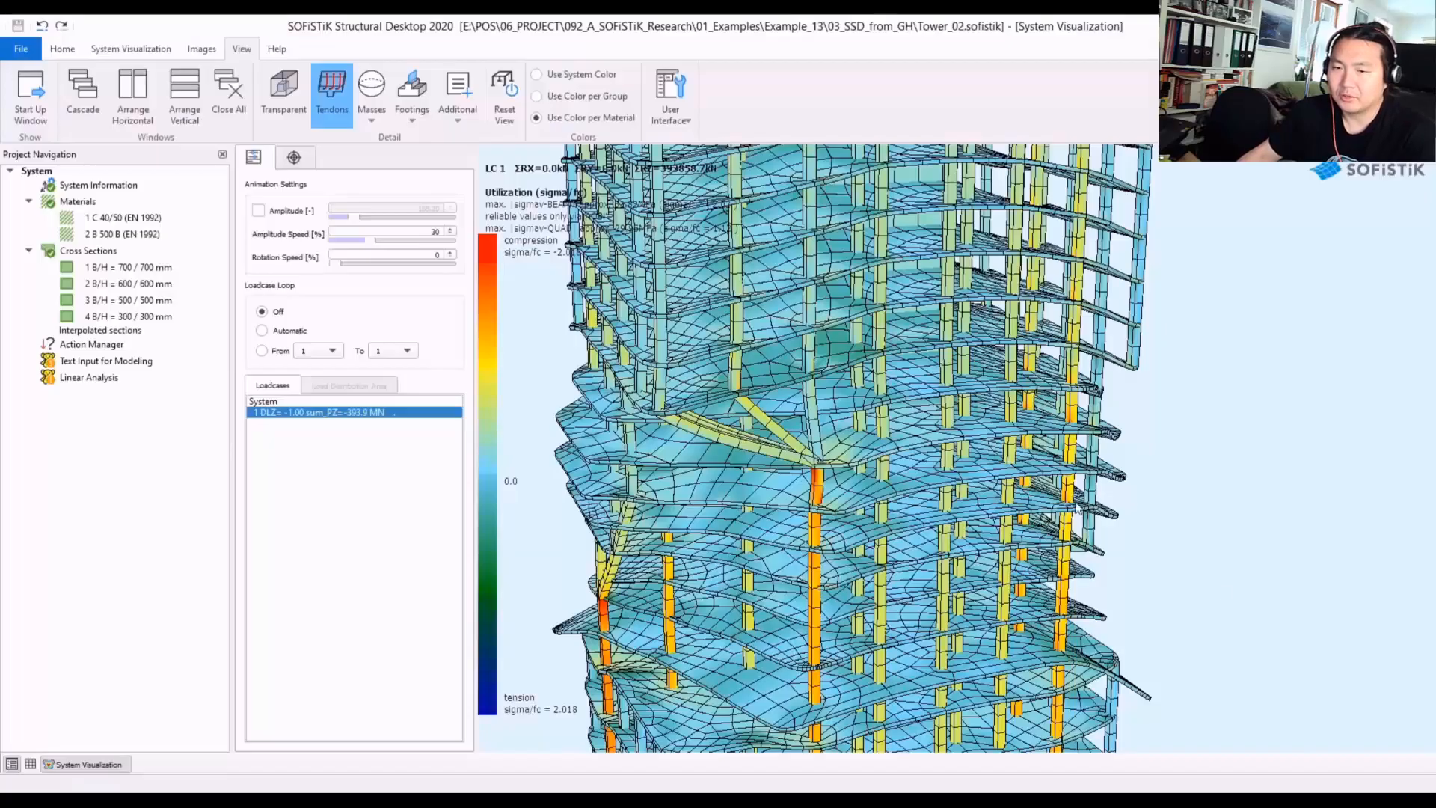
- In the Tower_02 project in SOFiSTiK Structural Desktop, open Text Input for Modeling and calculate from that task onward
{"action": "left_click", "coordinate": [89, 361]}
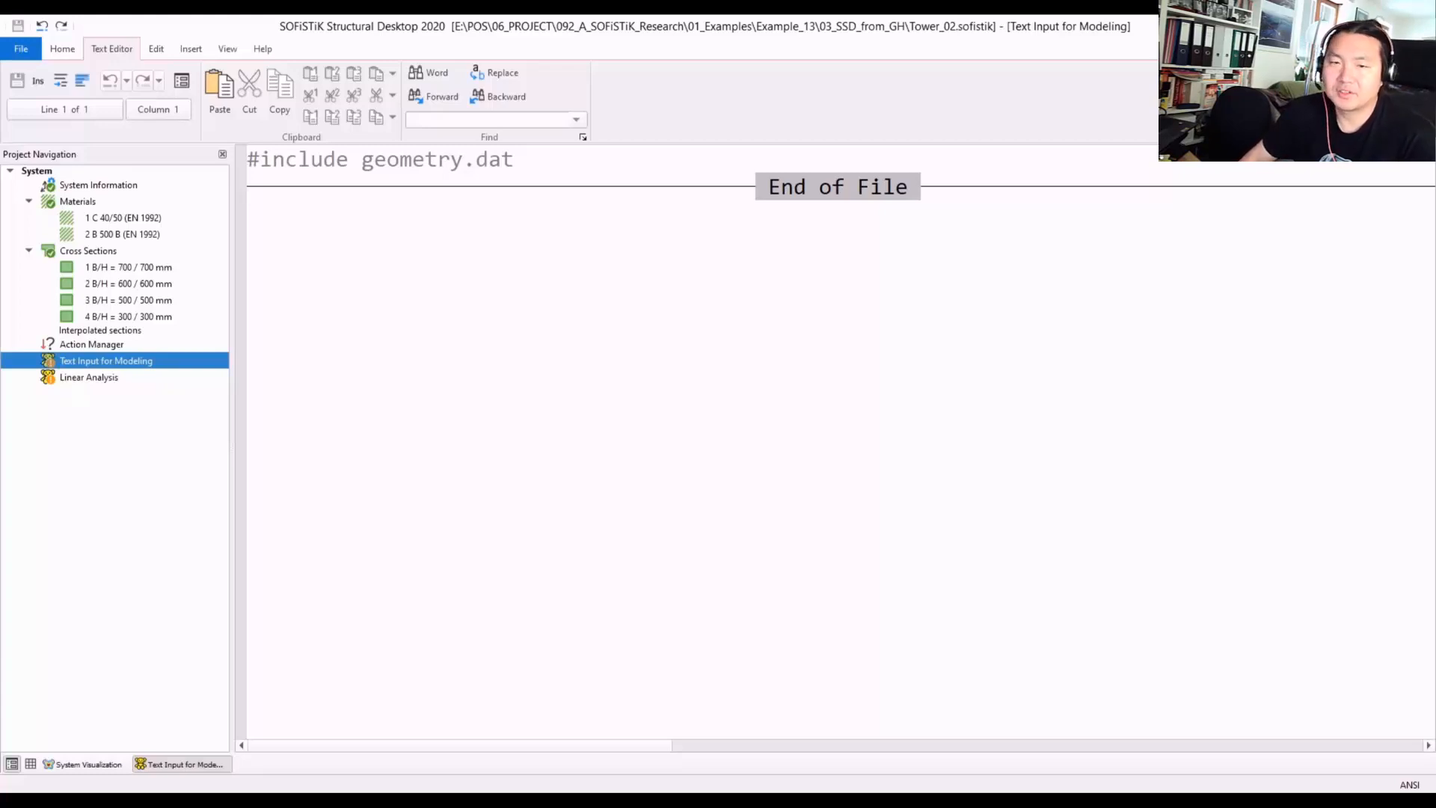
{"action": "right_click", "coordinate": [147, 358]}
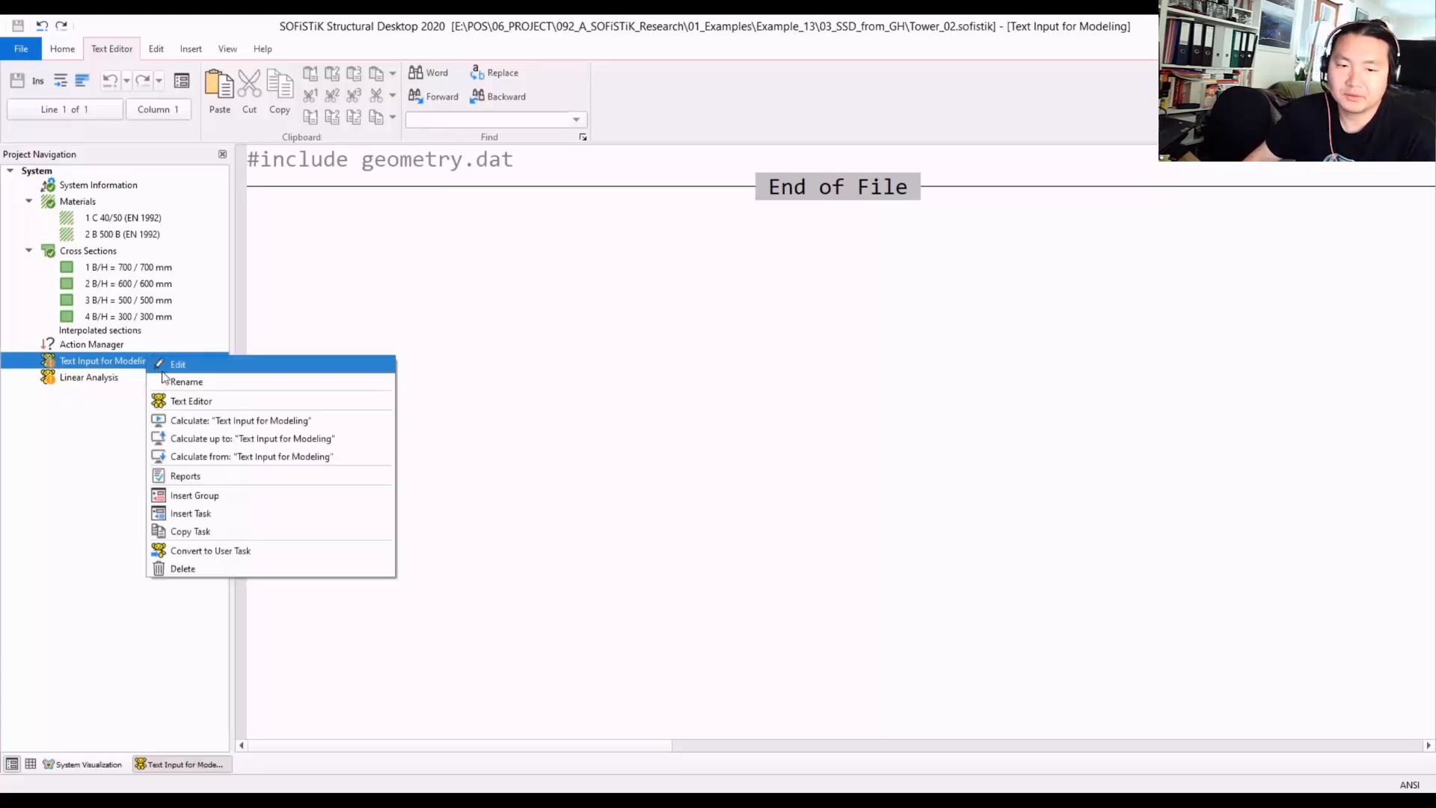
{"action": "left_click", "coordinate": [223, 459]}
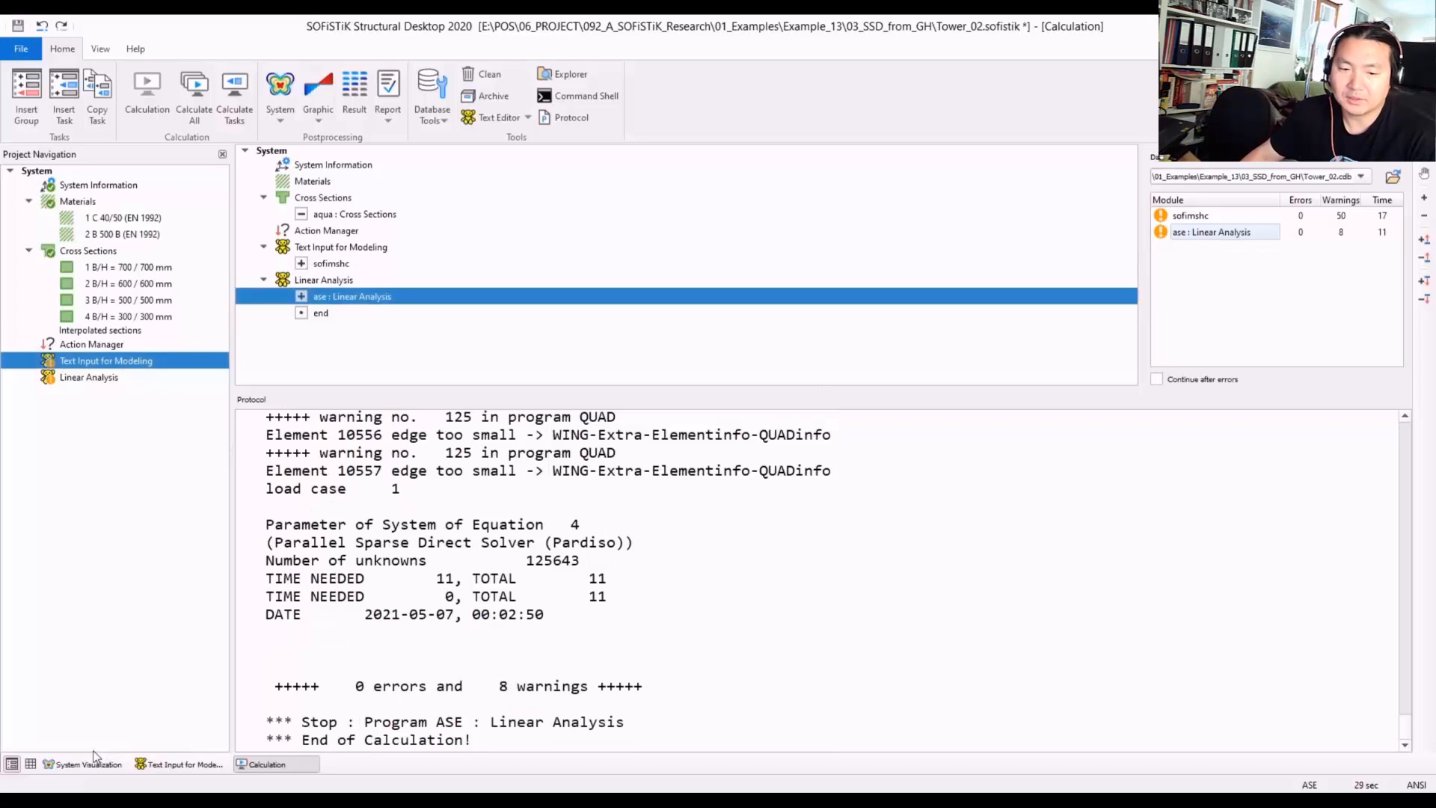
- Bring up the system visualization, show the results of load case 1 and freeze the deformation animation
{"action": "left_click", "coordinate": [95, 762]}
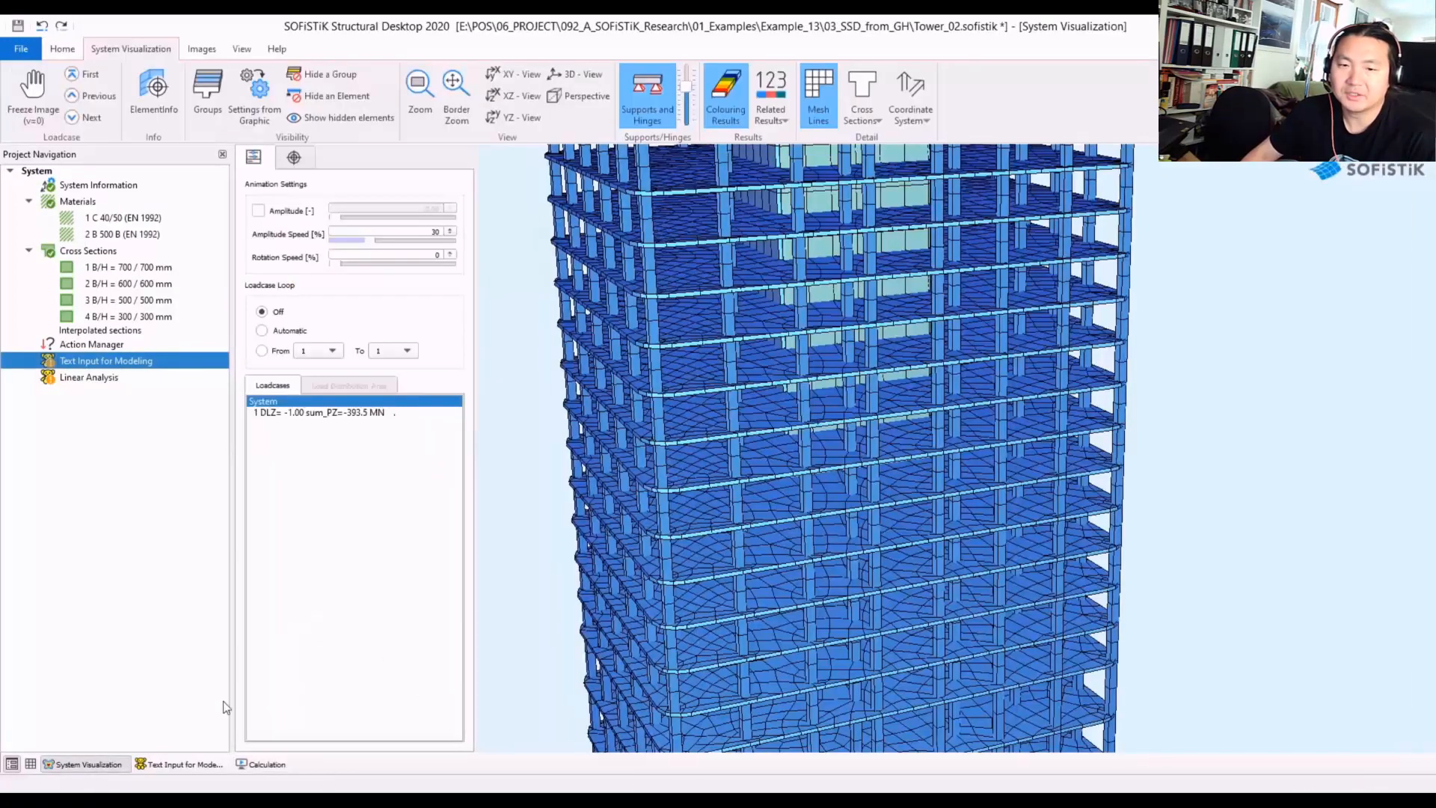
{"action": "scroll", "coordinate": [667, 484], "scroll_direction": "down", "scroll_amount": 6}
{"action": "middle_click_drag", "start_coordinate": [667, 485], "coordinate": [721, 562]}
{"action": "scroll", "coordinate": [760, 244], "scroll_direction": "up", "scroll_amount": 5}
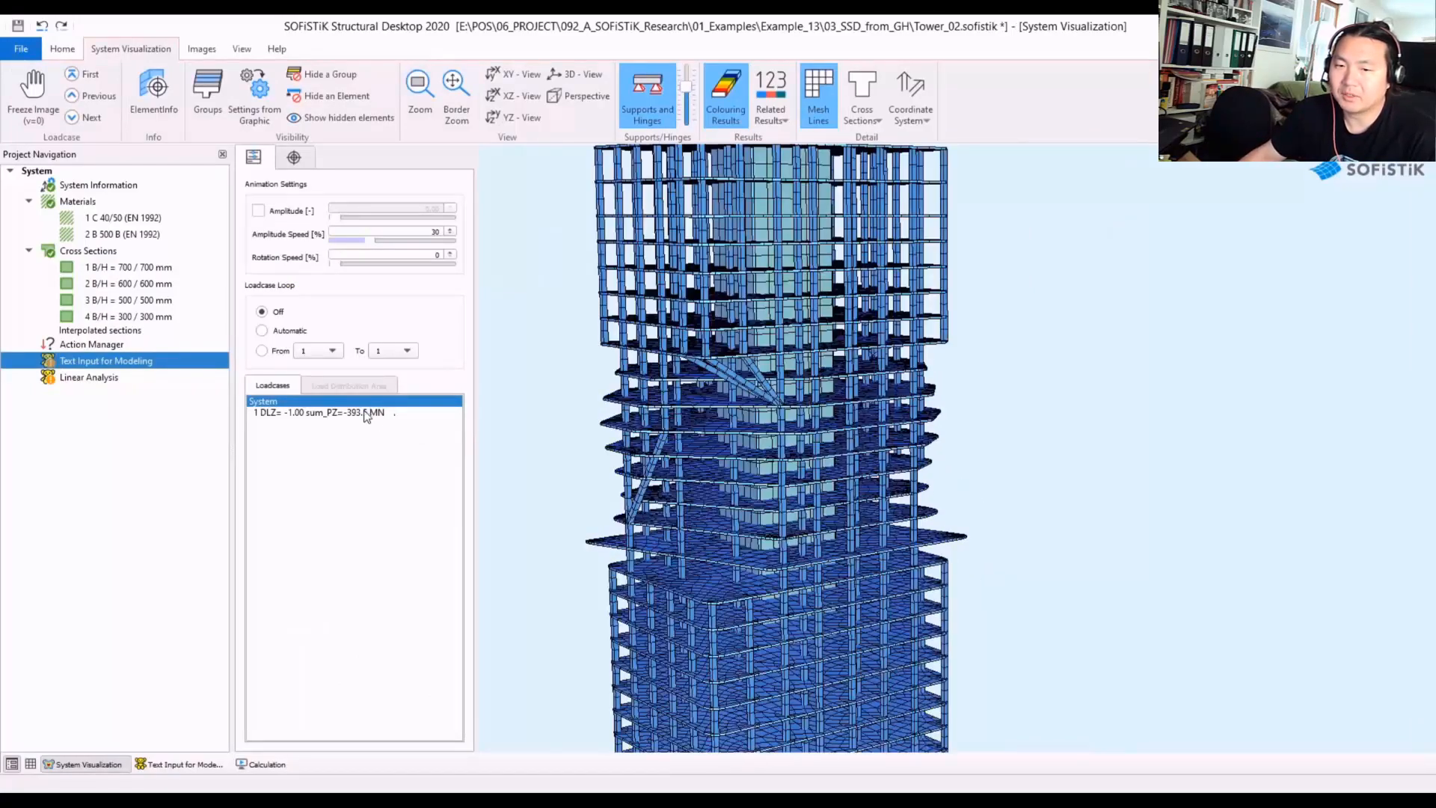
{"action": "left_click", "coordinate": [367, 416]}
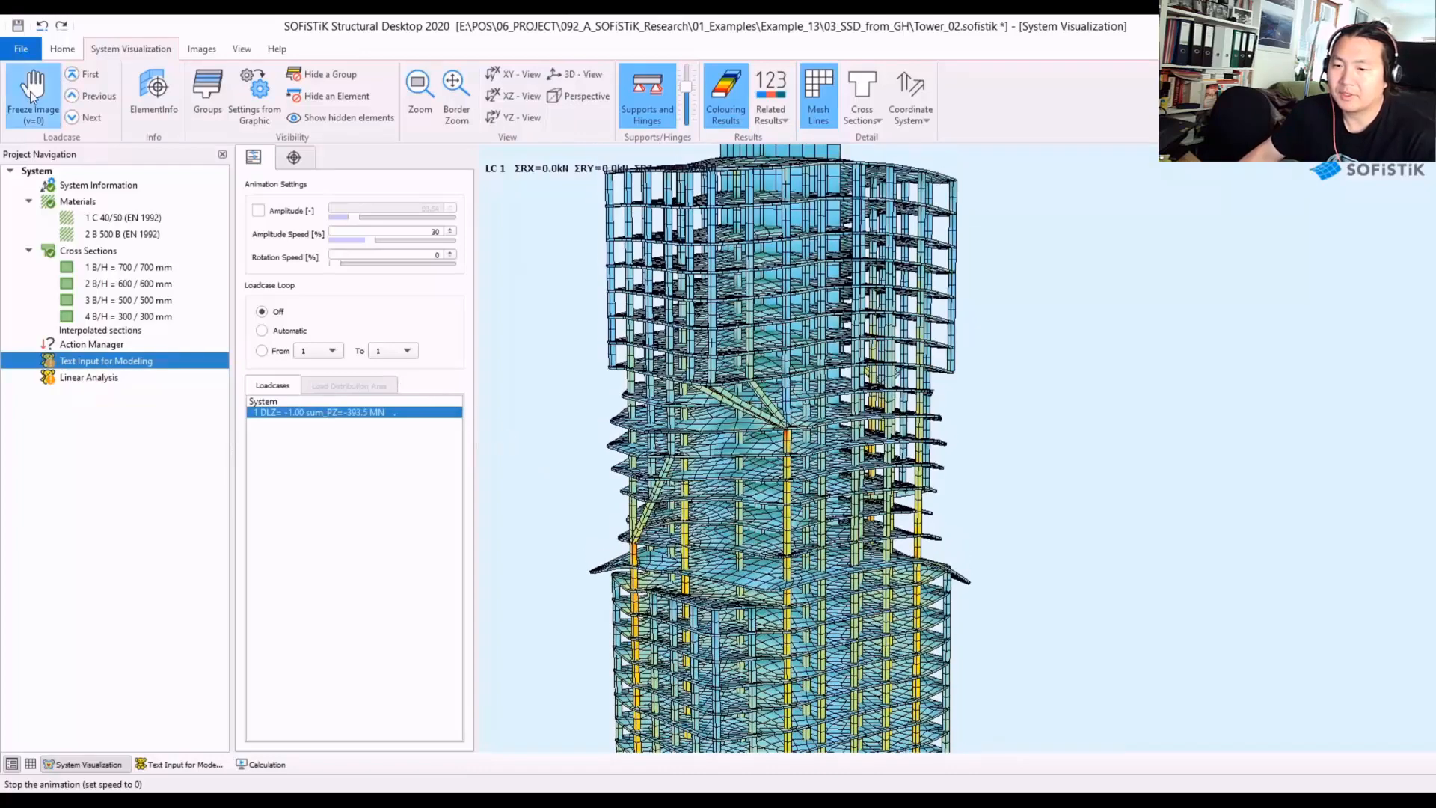
{"action": "left_click", "coordinate": [32, 92]}
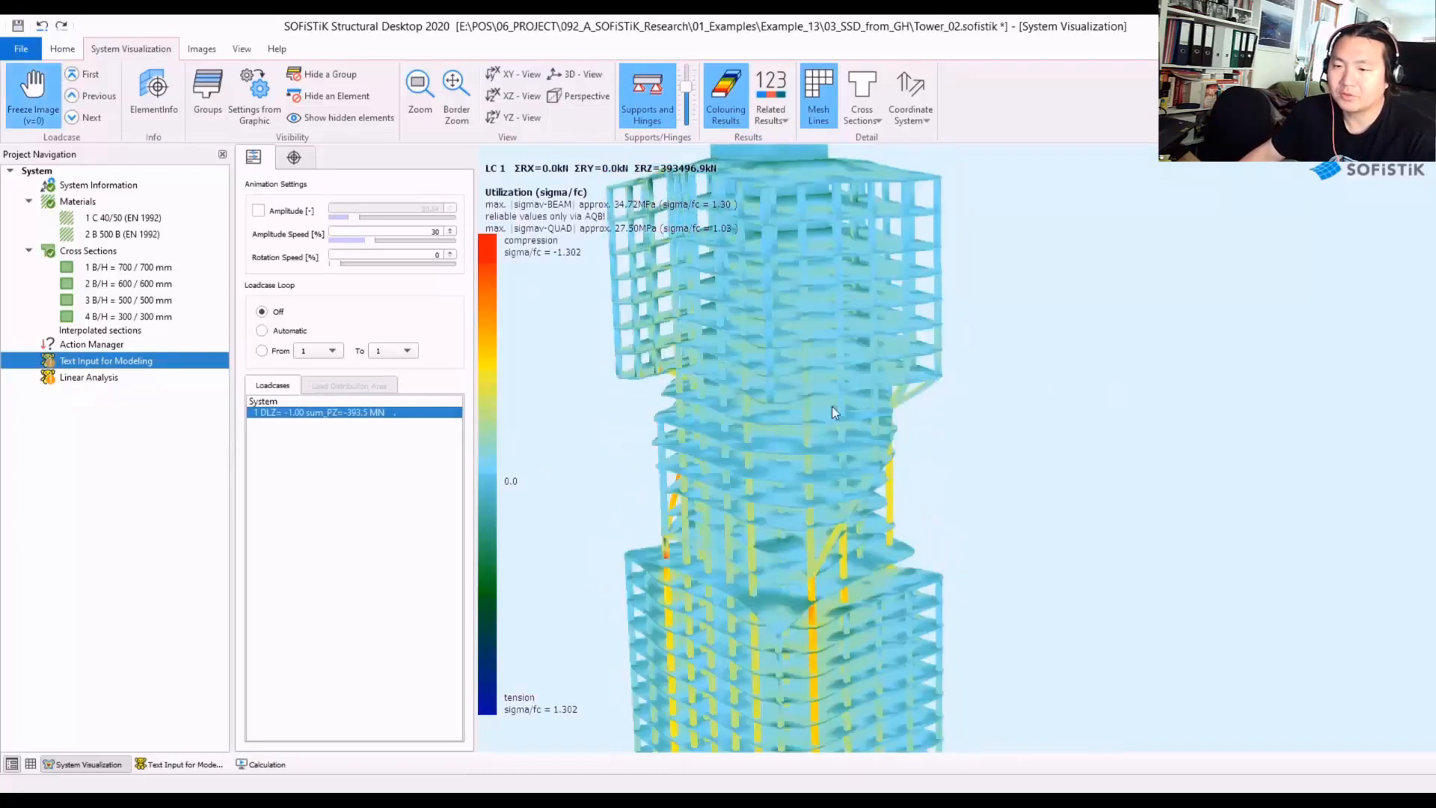
- Inspect the utilization colouring of the deformed tower from several sides, focusing on the slanted columns
{"action": "left_click_drag", "start_coordinate": [831, 406], "coordinate": [637, 402]}
{"action": "left_click_drag", "start_coordinate": [1111, 507], "coordinate": [578, 398]}
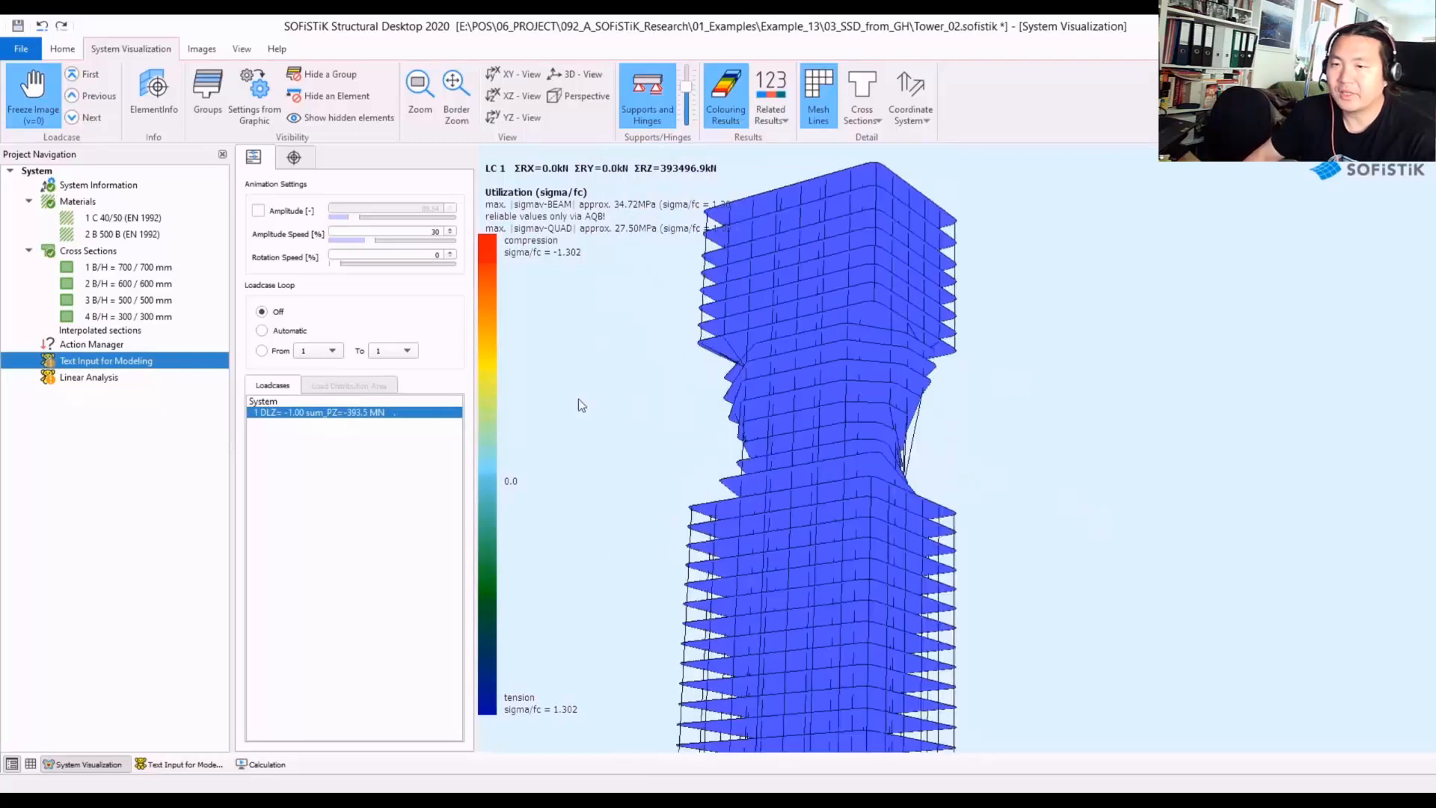
{"action": "scroll", "coordinate": [788, 446], "scroll_direction": "down", "scroll_amount": 3}
{"action": "left_click_drag", "start_coordinate": [806, 476], "coordinate": [624, 528]}
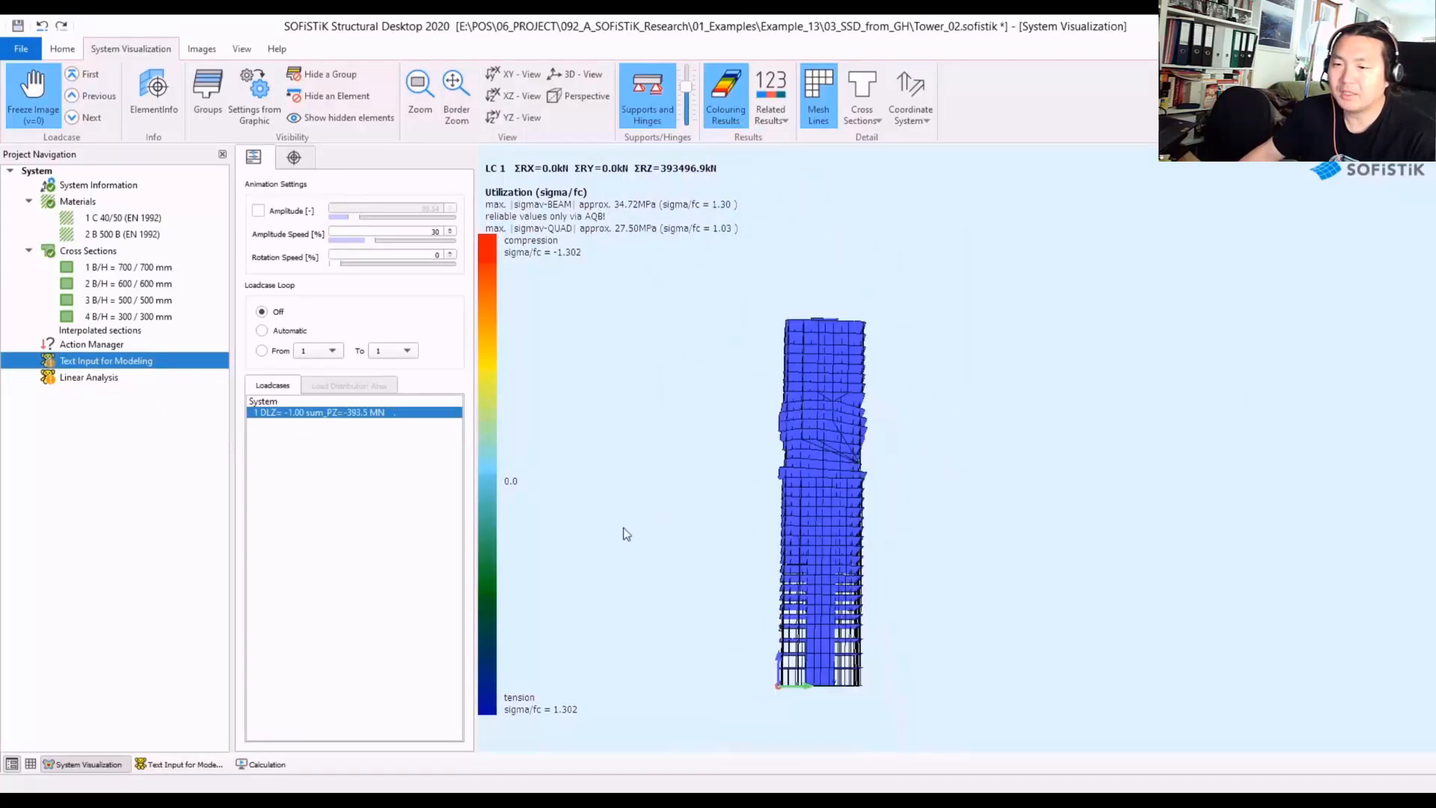
{"action": "scroll", "coordinate": [919, 404], "scroll_direction": "up", "scroll_amount": 5}
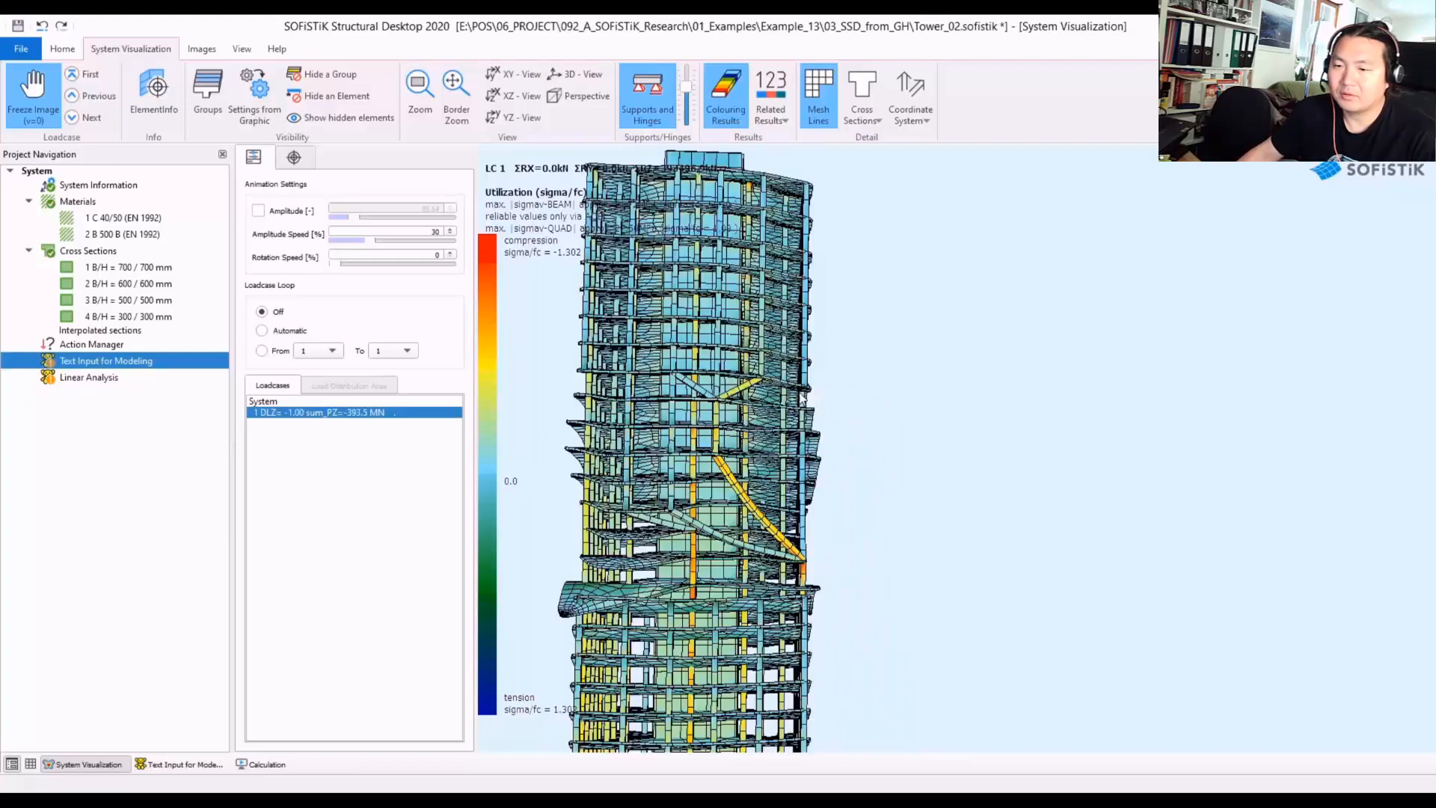
{"action": "scroll", "coordinate": [800, 400], "scroll_direction": "up", "scroll_amount": 2}
- Toggle the mesh lines off and on, reduce the cross-section display and examine the beams around the modified floors
{"action": "left_click", "coordinate": [826, 100]}
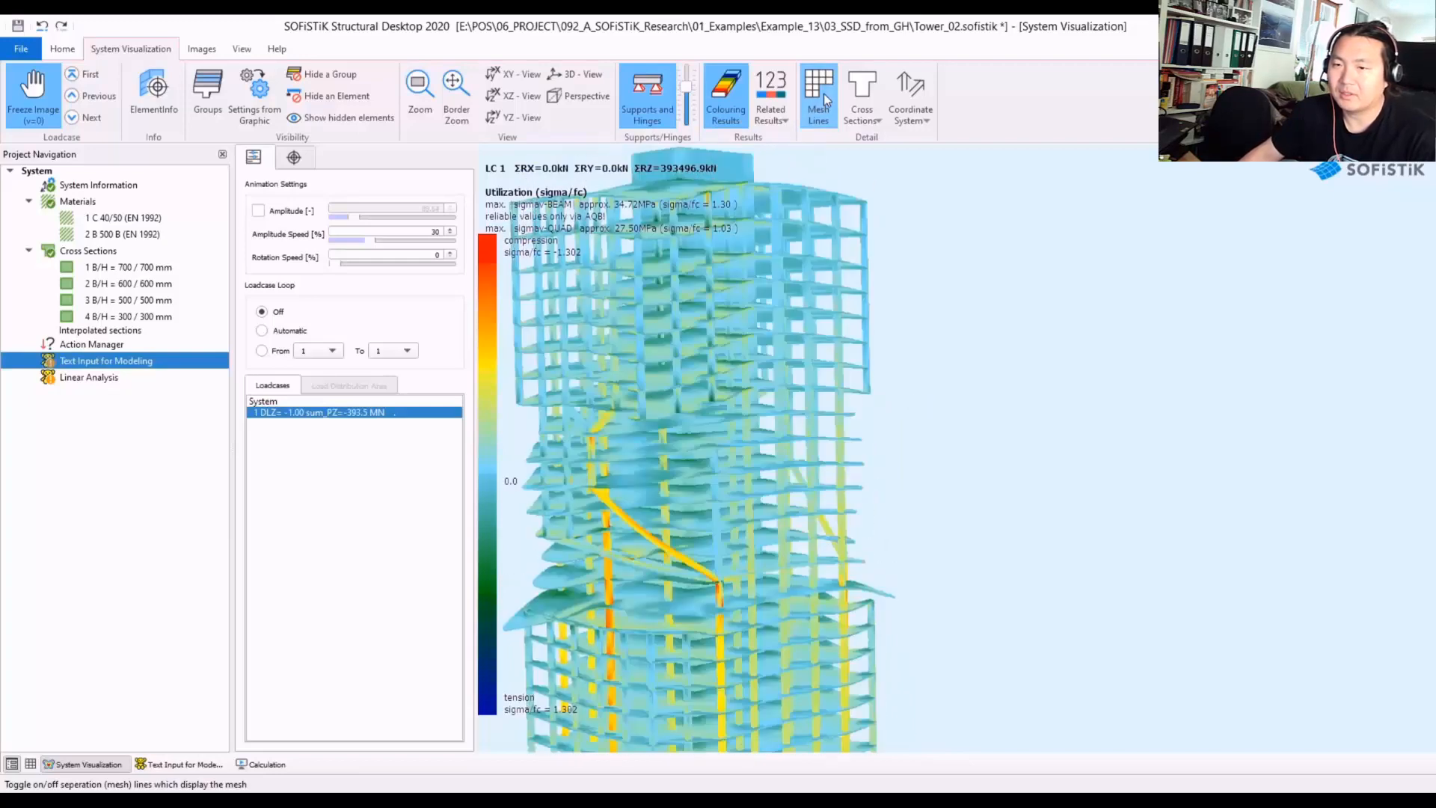
{"action": "left_click", "coordinate": [822, 97]}
{"action": "left_click", "coordinate": [855, 89]}
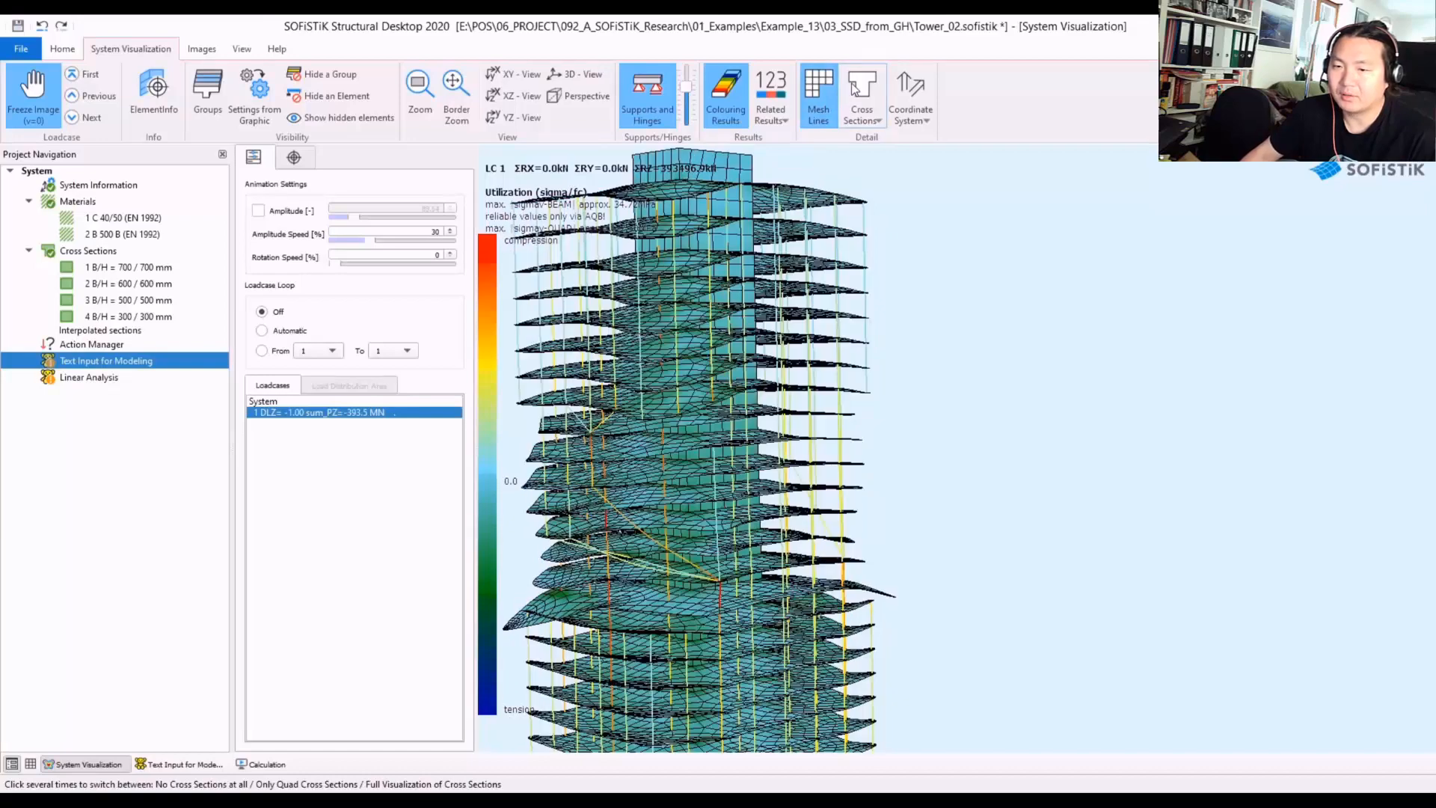
{"action": "left_click_drag", "start_coordinate": [845, 288], "coordinate": [1129, 250]}
{"action": "left_click_drag", "start_coordinate": [1031, 298], "coordinate": [629, 299]}
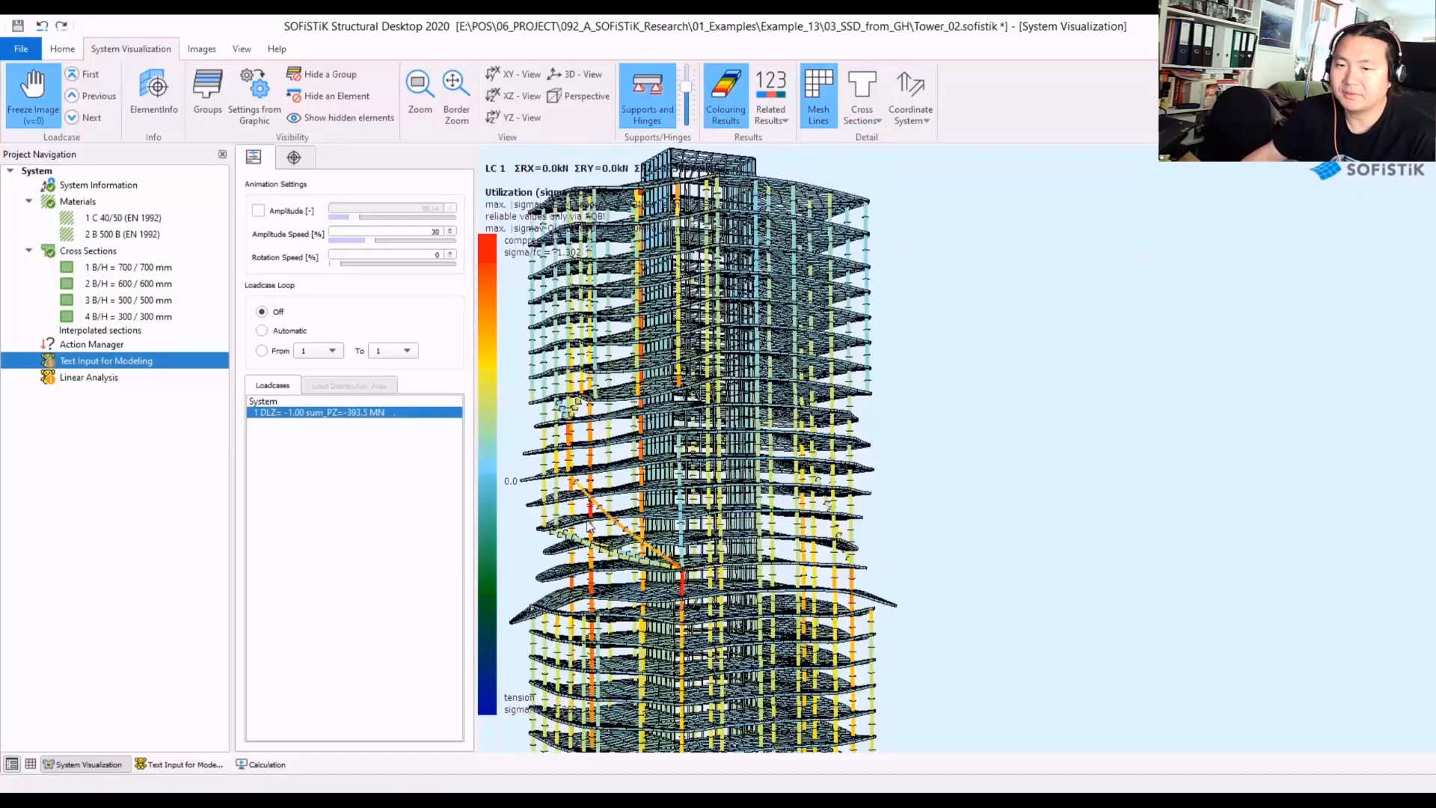
{"action": "middle_click_drag", "start_coordinate": [587, 561], "coordinate": [688, 521]}
{"action": "scroll", "coordinate": [688, 527], "scroll_direction": "up", "scroll_amount": 2}
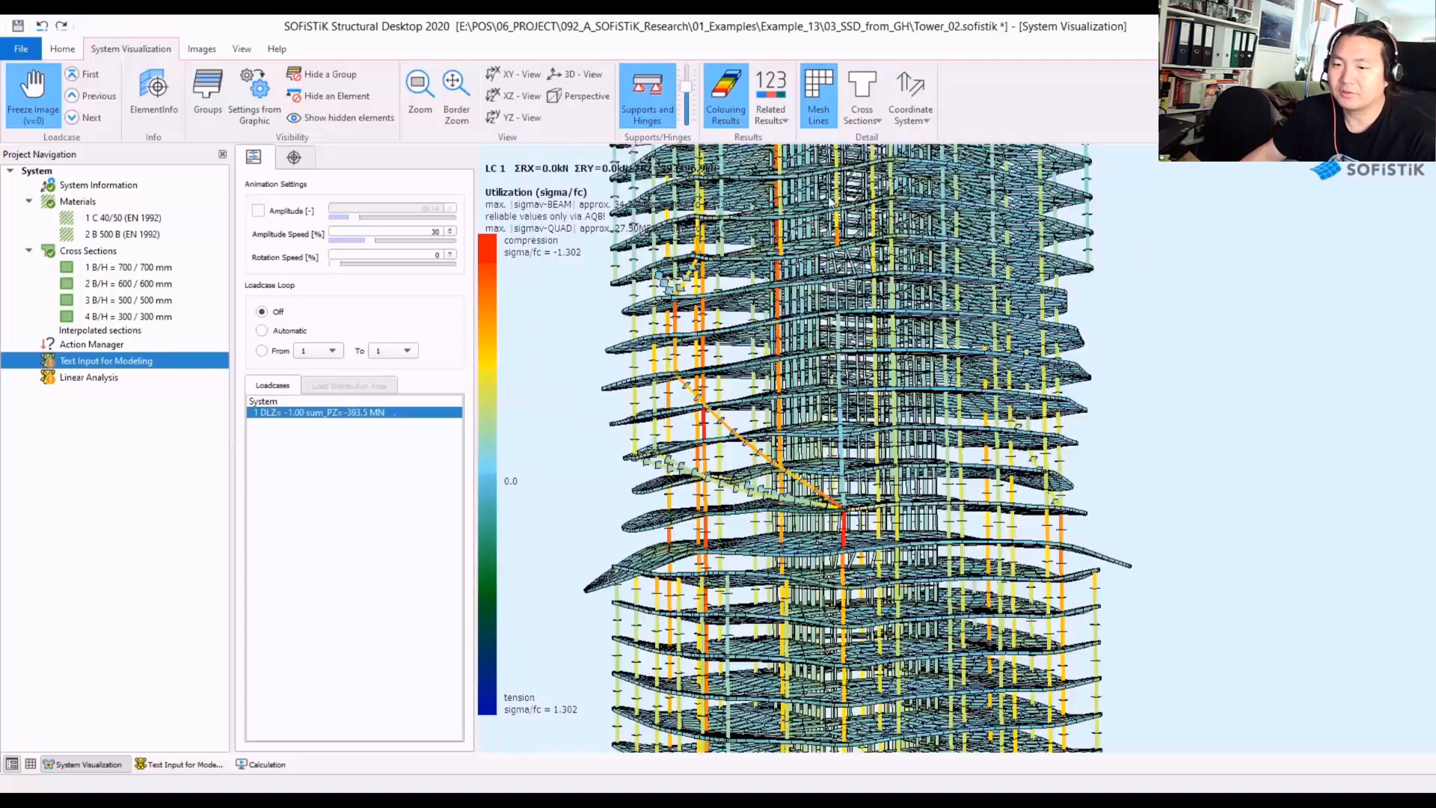
- Cycle the display back to full cross-section visualization and inspect the slanted columns and cantilevered slabs from other sides
{"action": "left_click", "coordinate": [859, 101]}
{"action": "left_click", "coordinate": [860, 94]}
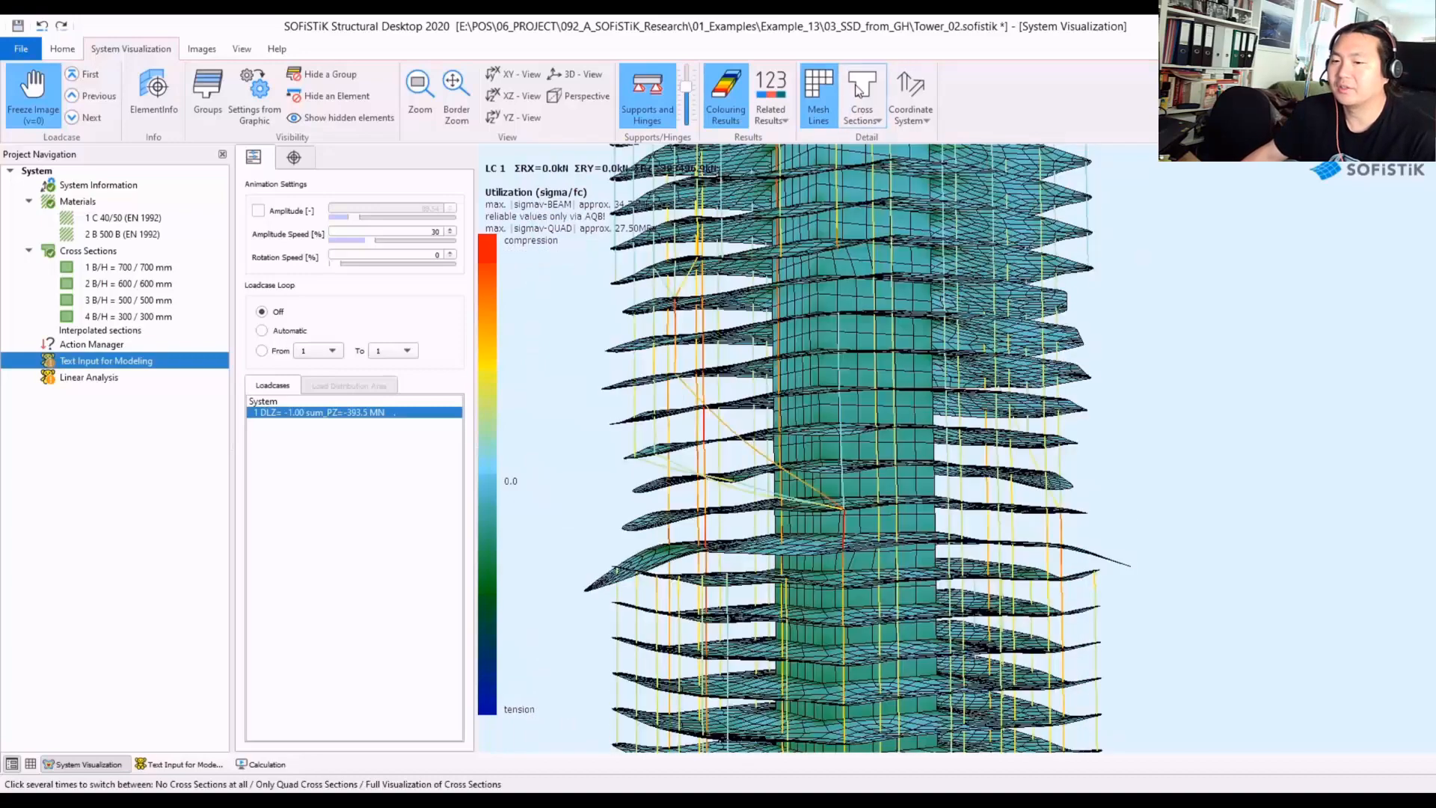
{"action": "left_click", "coordinate": [860, 91]}
{"action": "left_click", "coordinate": [860, 91]}
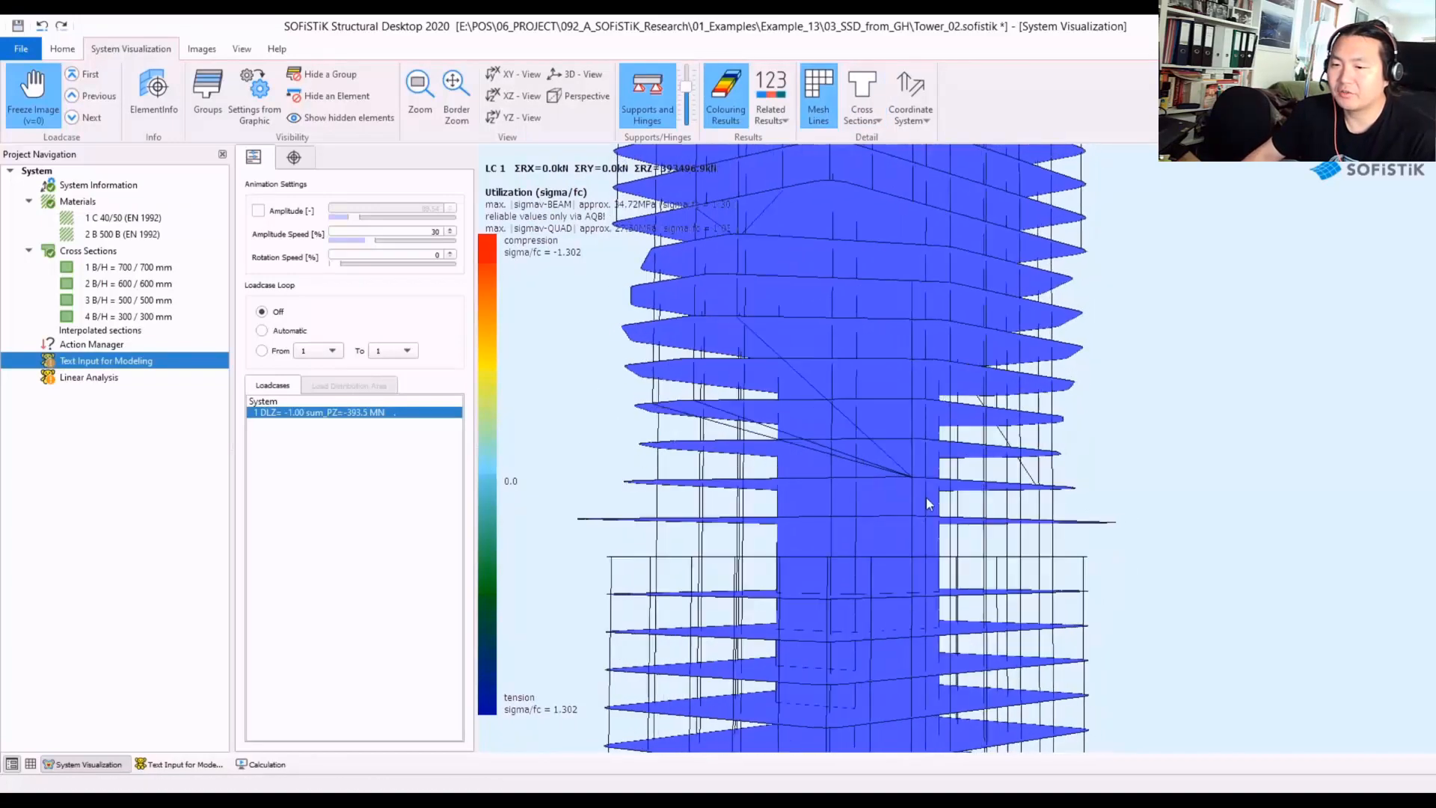
{"action": "left_click_drag", "start_coordinate": [1336, 509], "coordinate": [998, 503]}
{"action": "left_click_drag", "start_coordinate": [1175, 474], "coordinate": [1101, 471]}
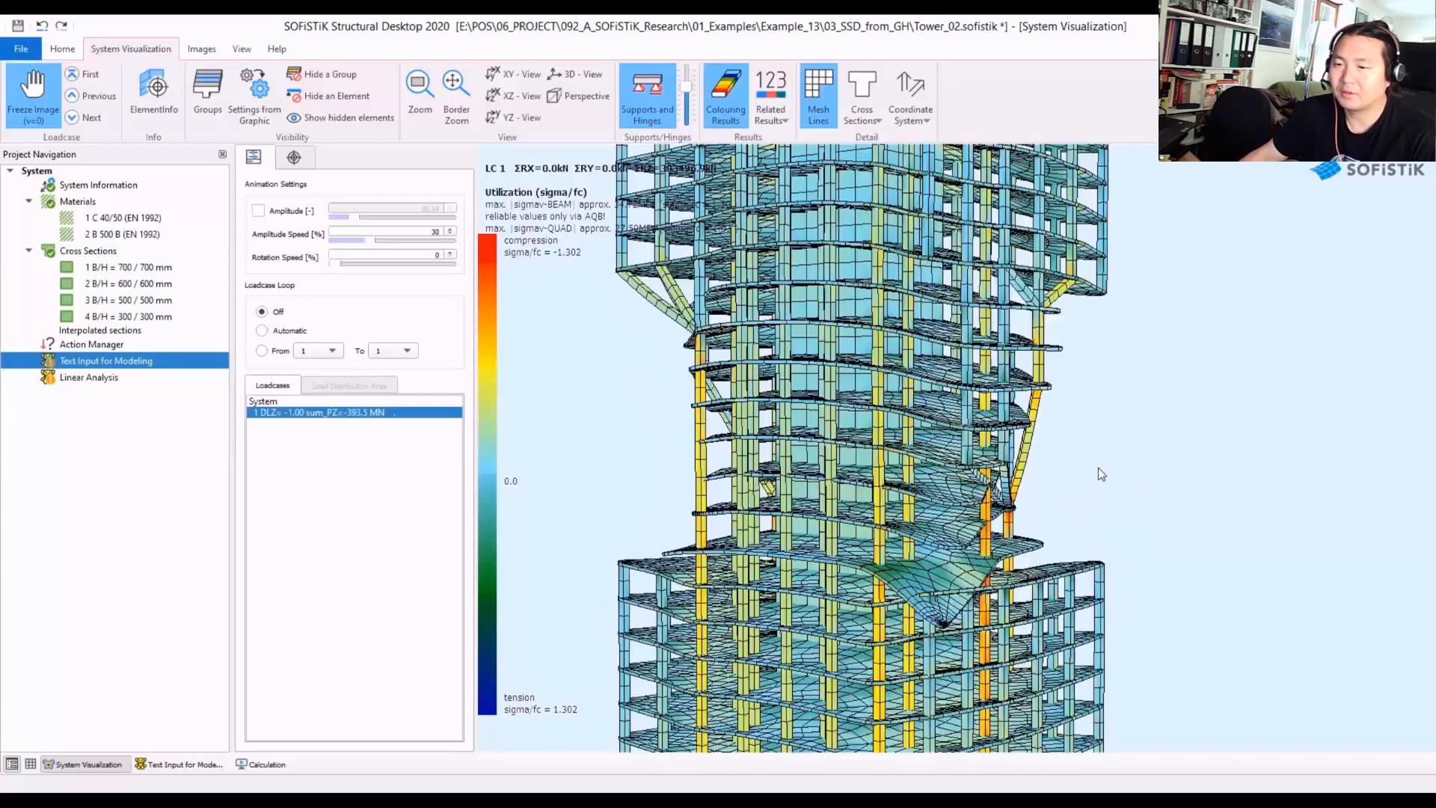
{"action": "left_click_drag", "start_coordinate": [1205, 474], "coordinate": [969, 442]}
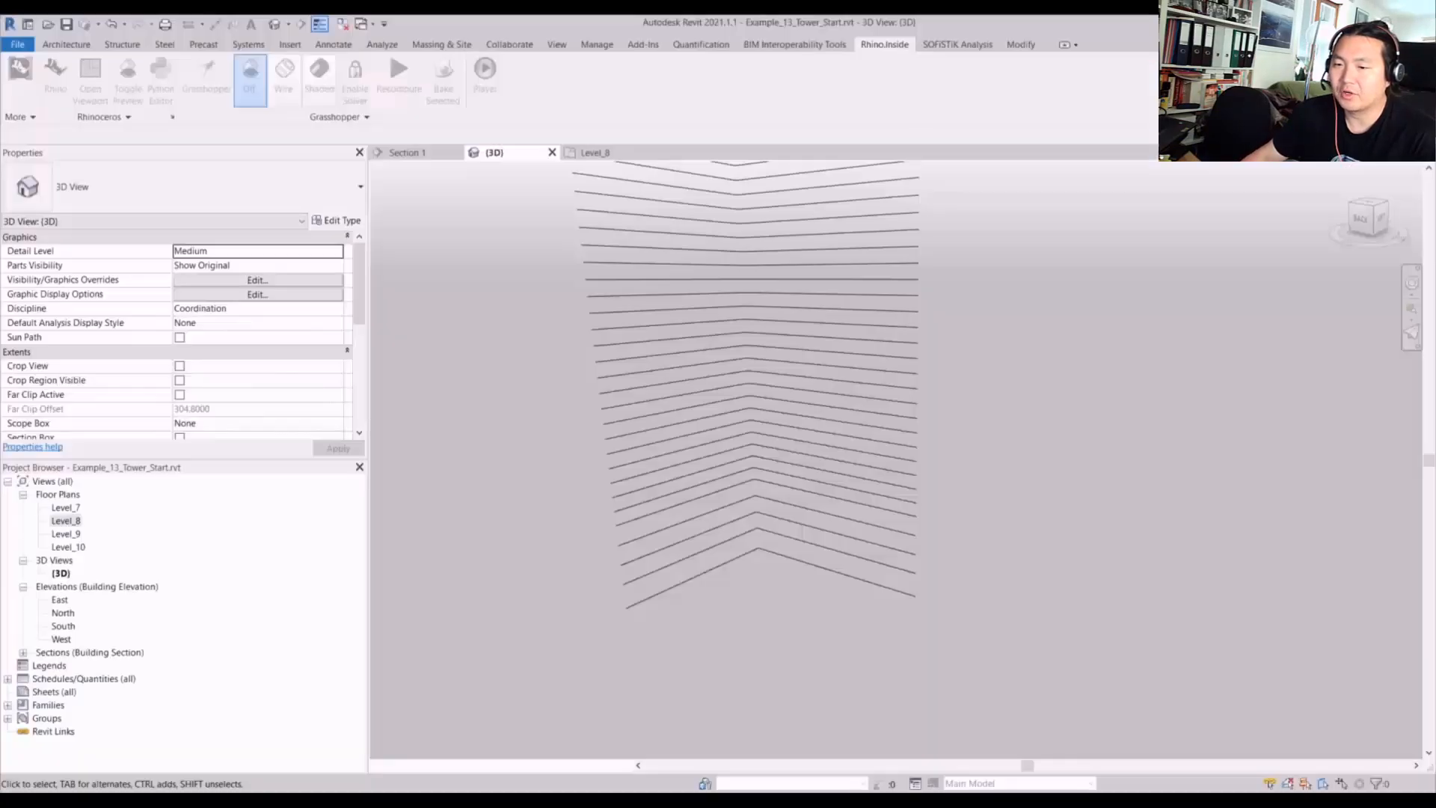
- Switch to the Grasshopper definition and examine its layout from the data input to the groups that create the Revit elements
{"action": "scroll", "coordinate": [709, 492], "scroll_direction": "down", "scroll_amount": 4}
{"action": "middle_click_drag", "start_coordinate": [764, 487], "coordinate": [896, 262]}
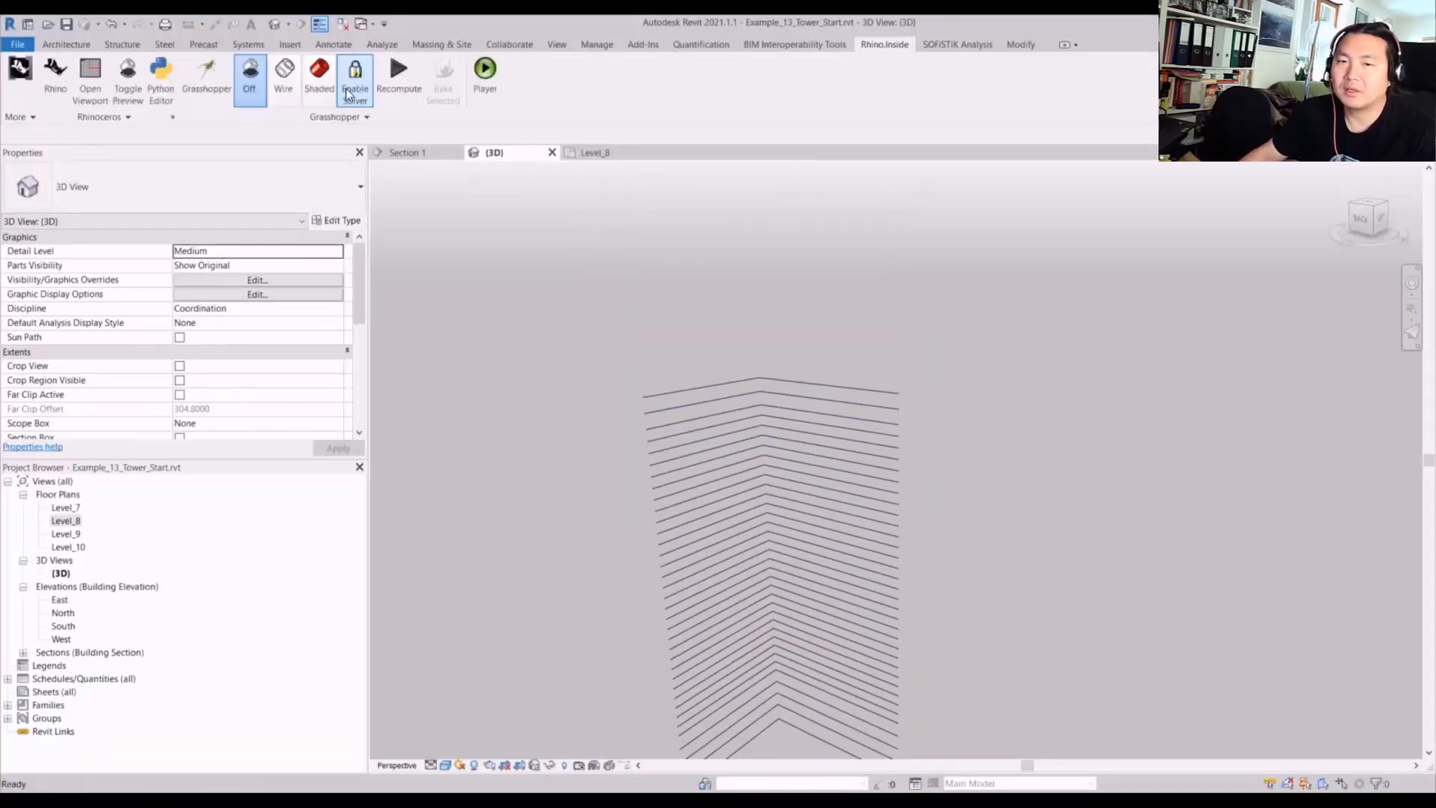
{"action": "left_click", "coordinate": [222, 74]}
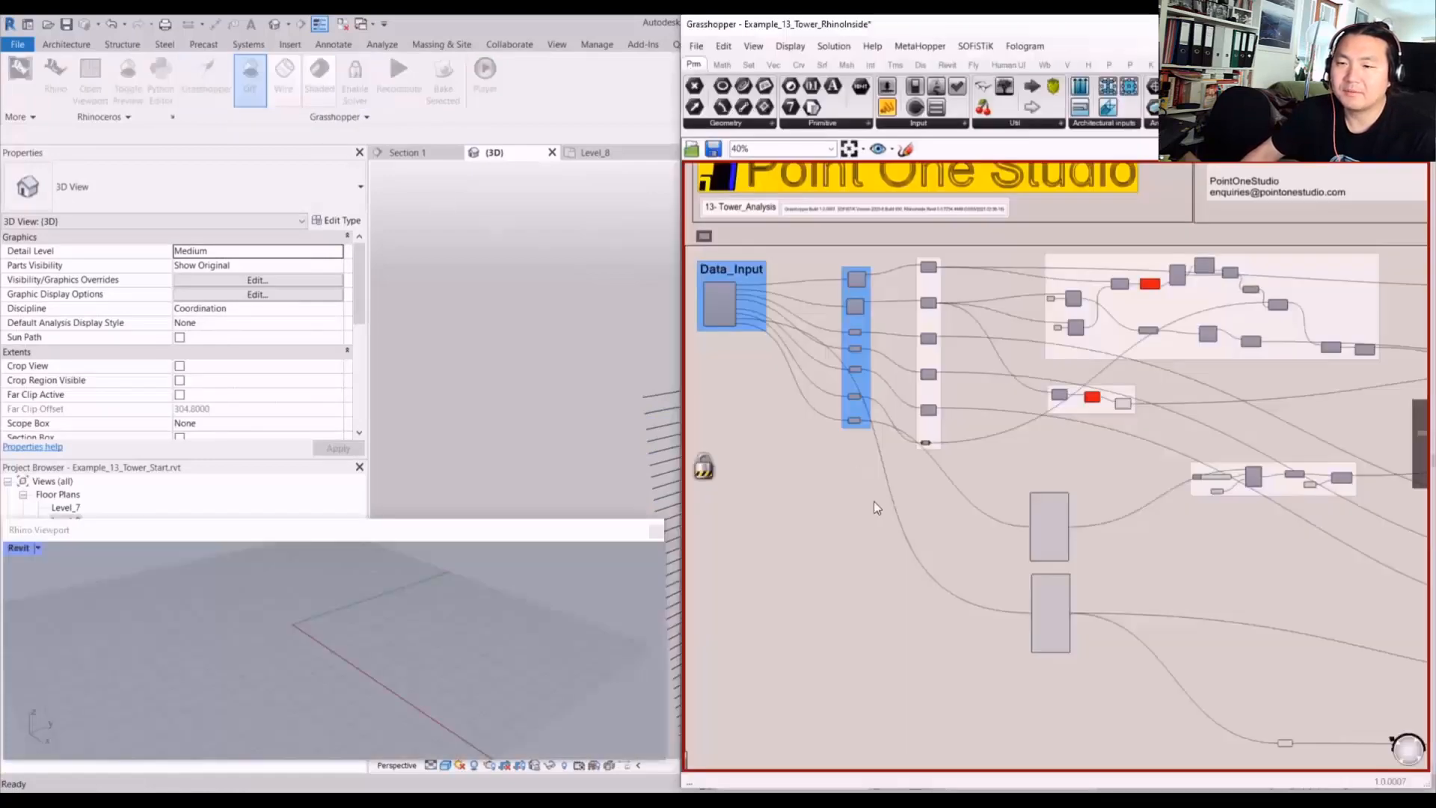
{"action": "scroll", "coordinate": [916, 542], "scroll_direction": "down", "scroll_amount": 9}
{"action": "scroll", "coordinate": [907, 538], "scroll_direction": "up", "scroll_amount": 9}
{"action": "scroll", "coordinate": [1164, 550], "scroll_direction": "down", "scroll_amount": 4}
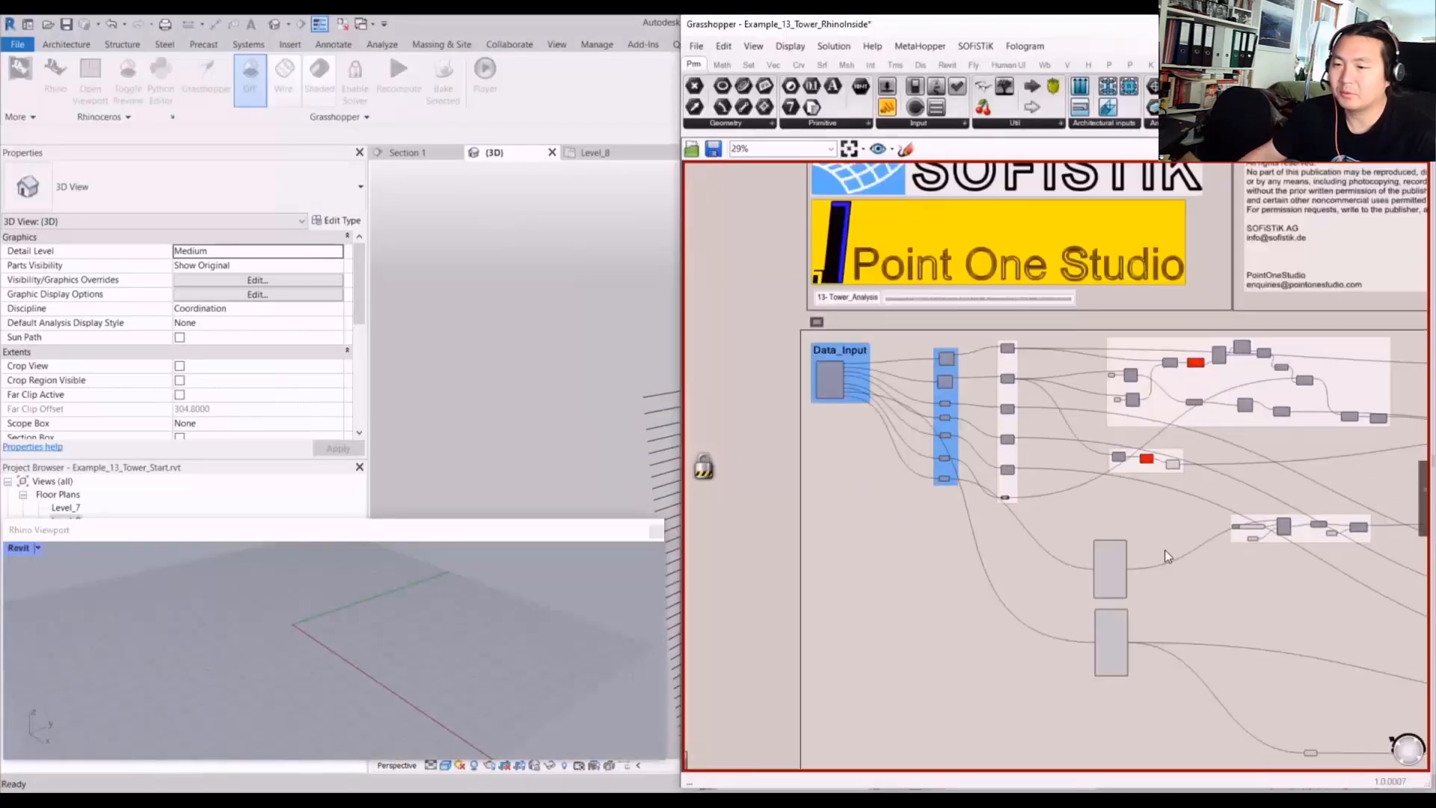
{"action": "right_click_drag", "start_coordinate": [1339, 583], "coordinate": [872, 517]}
{"action": "scroll", "coordinate": [981, 513], "scroll_direction": "up", "scroll_amount": 5}
{"action": "scroll", "coordinate": [1034, 515], "scroll_direction": "down", "scroll_amount": 4}
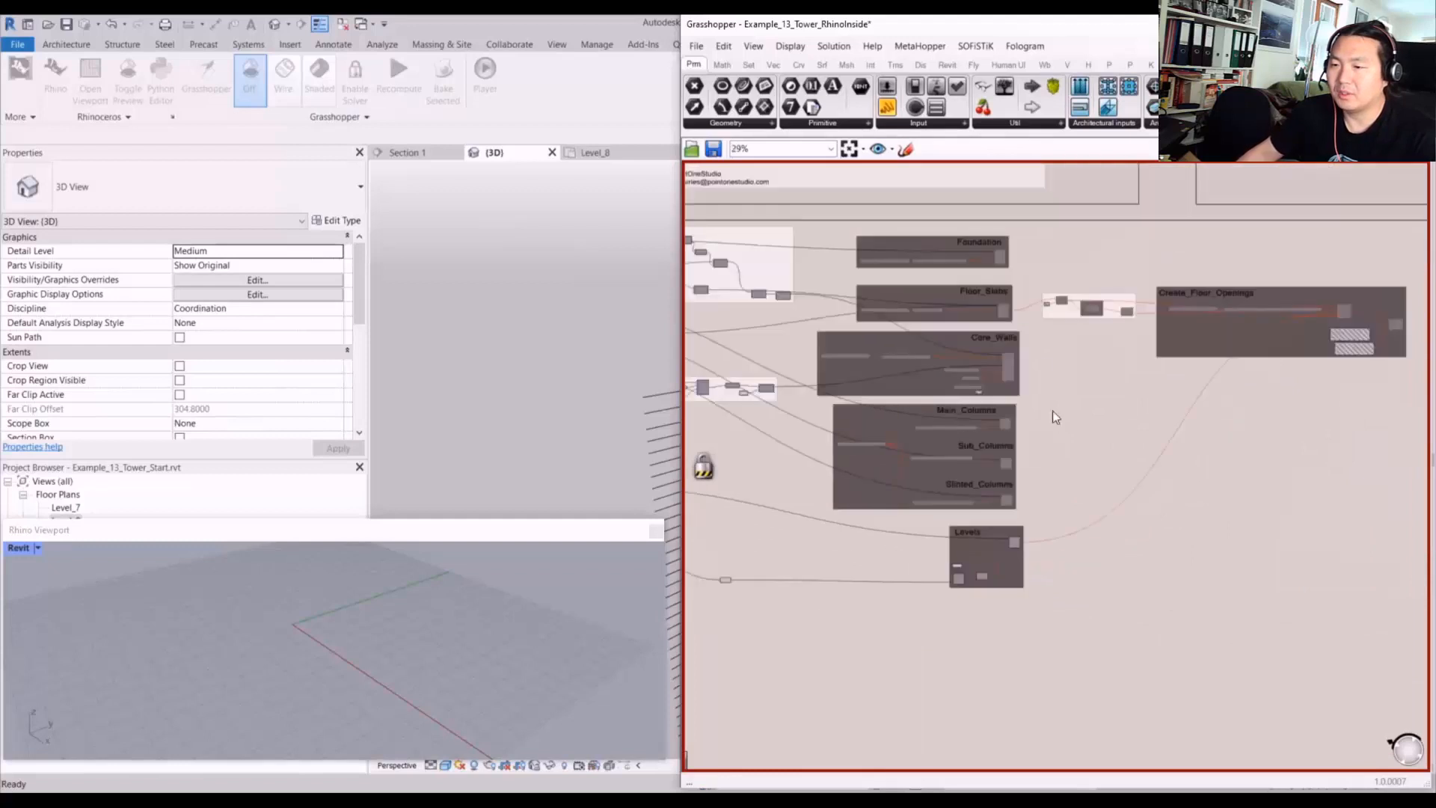
{"action": "middle_click", "coordinate": [1075, 399]}
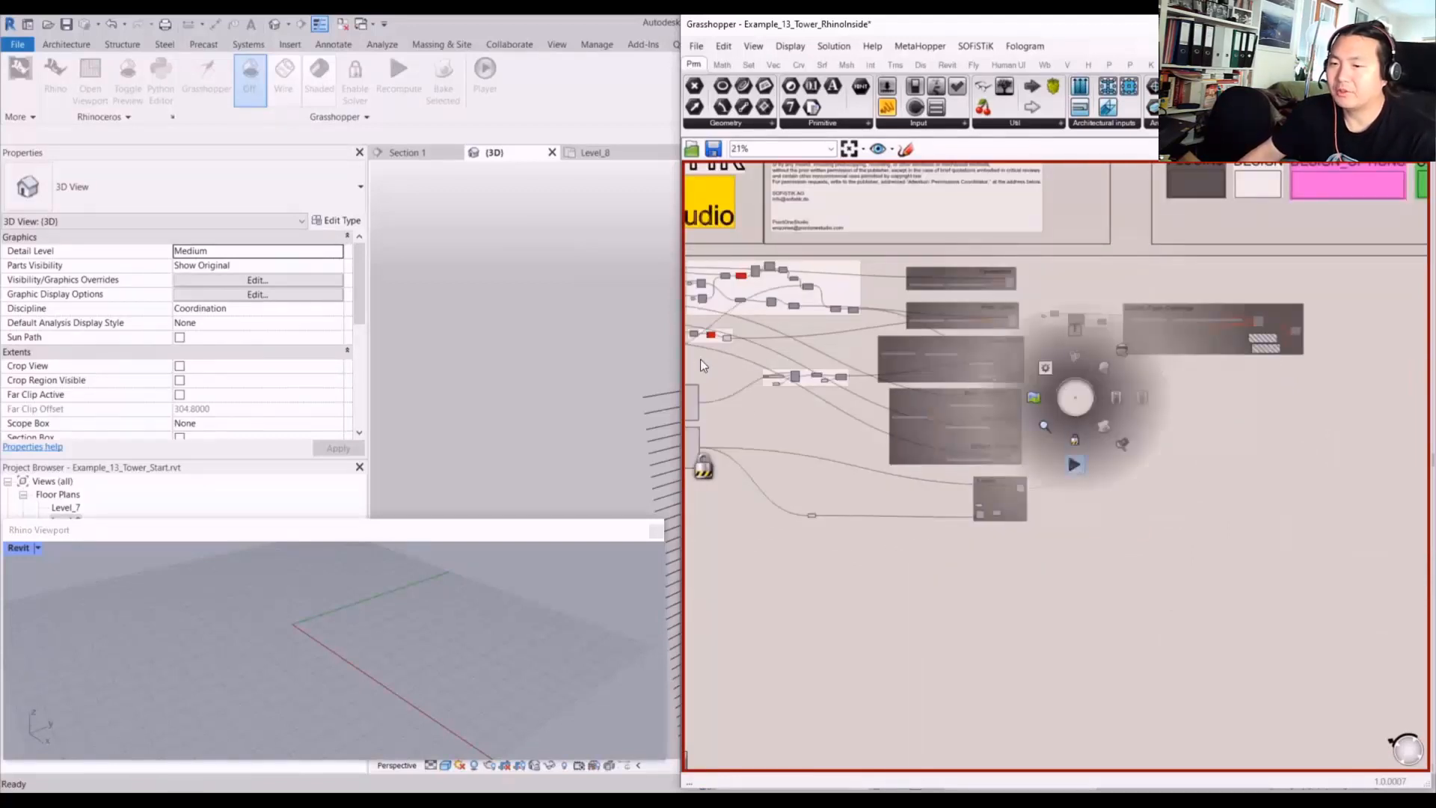
{"action": "scroll", "coordinate": [738, 368], "scroll_direction": "down", "scroll_amount": 2}
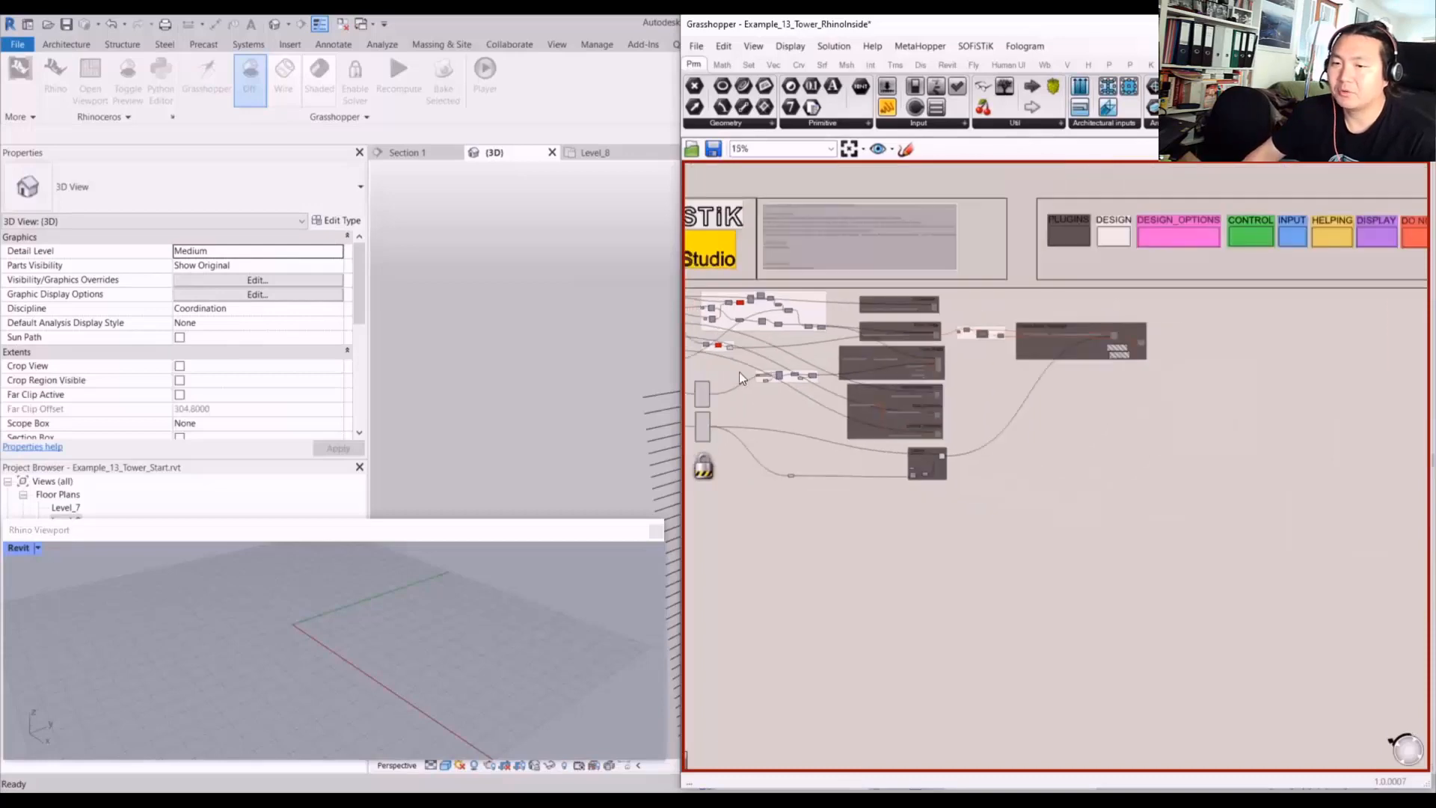
- Turn on the preview of the Tower Data Input component and view the tower geometry in the Rhino viewport
{"action": "scroll", "coordinate": [739, 371], "scroll_direction": "down", "scroll_amount": 3}
{"action": "right_click_drag", "start_coordinate": [739, 371], "coordinate": [938, 413]}
{"action": "right_click_drag", "start_coordinate": [828, 368], "coordinate": [949, 383]}
{"action": "scroll", "coordinate": [949, 383], "scroll_direction": "up", "scroll_amount": 17}
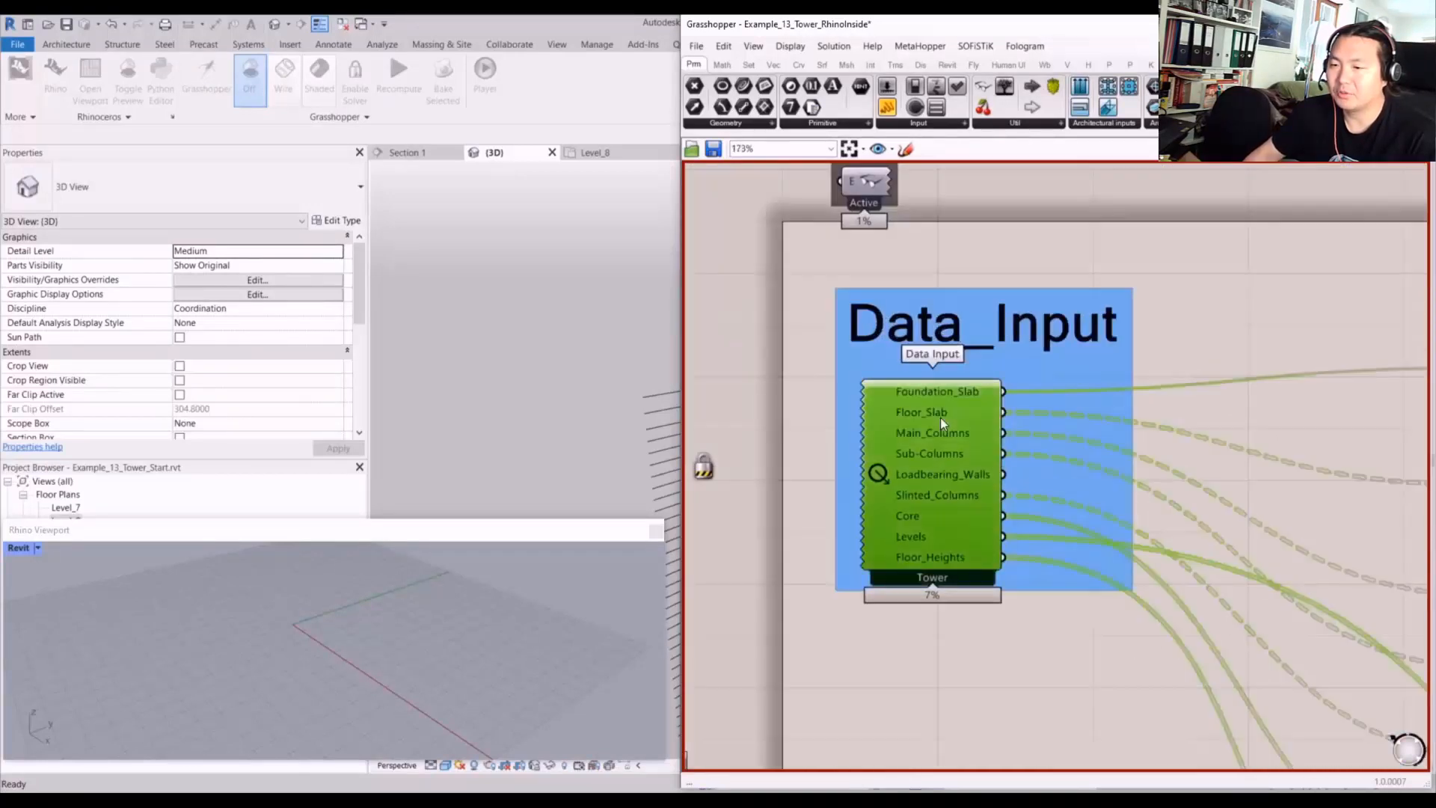
{"action": "key", "text": "ctrl+q"}
{"action": "scroll", "coordinate": [447, 644], "scroll_direction": "down", "scroll_amount": 8}
{"action": "right_click_drag", "start_coordinate": [446, 599], "coordinate": [508, 620]}
{"action": "scroll", "coordinate": [436, 624], "scroll_direction": "up", "scroll_amount": 12}
{"action": "scroll", "coordinate": [420, 625], "scroll_direction": "down", "scroll_amount": 8}
{"action": "left_click", "coordinate": [900, 626]}
- Enable all components in the Foundation, Floor_Slabs, Core_Walls, column, Levels and Create_Floor_Openings groups
{"action": "scroll", "coordinate": [1029, 536], "scroll_direction": "down", "scroll_amount": 8}
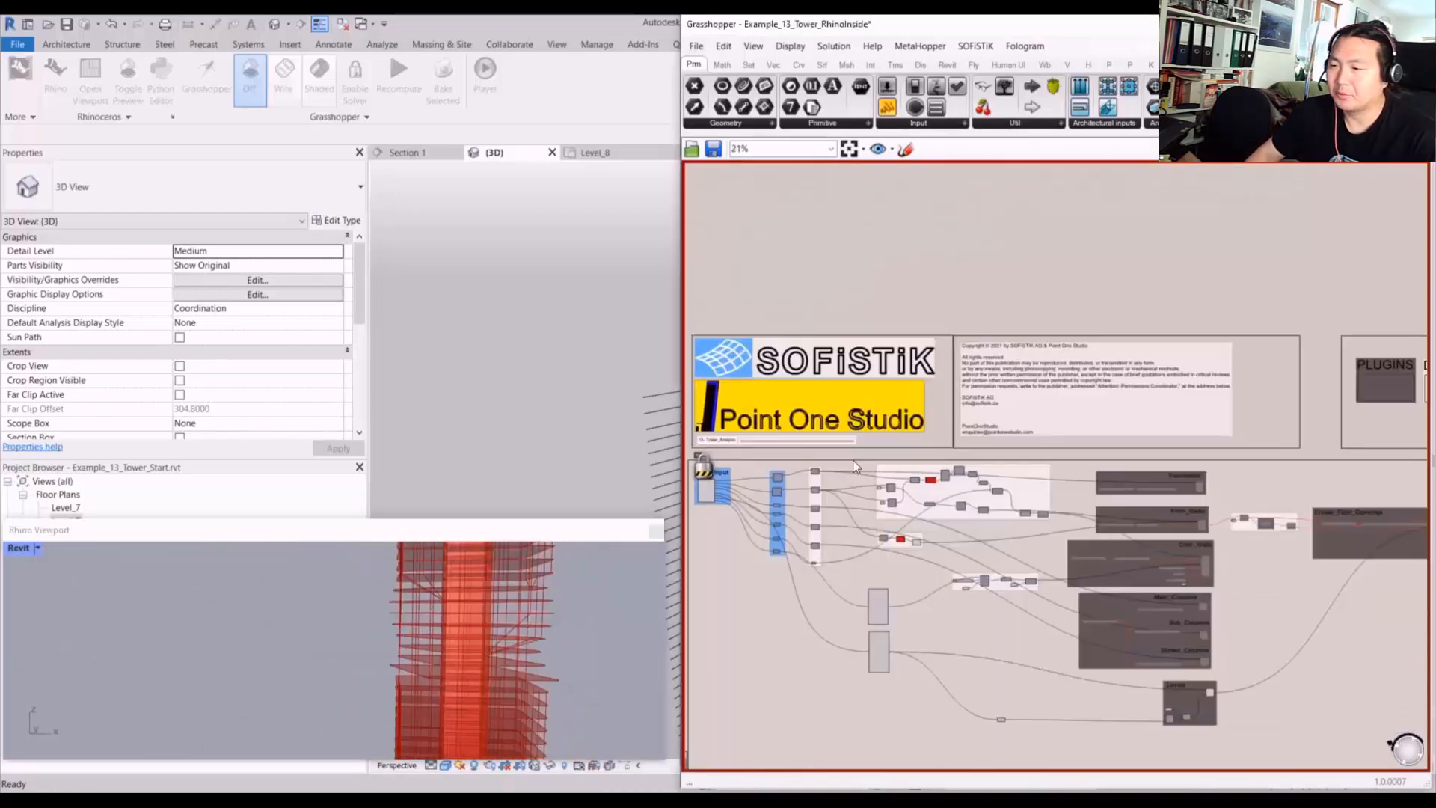
{"action": "scroll", "coordinate": [1002, 514], "scroll_direction": "up", "scroll_amount": 2}
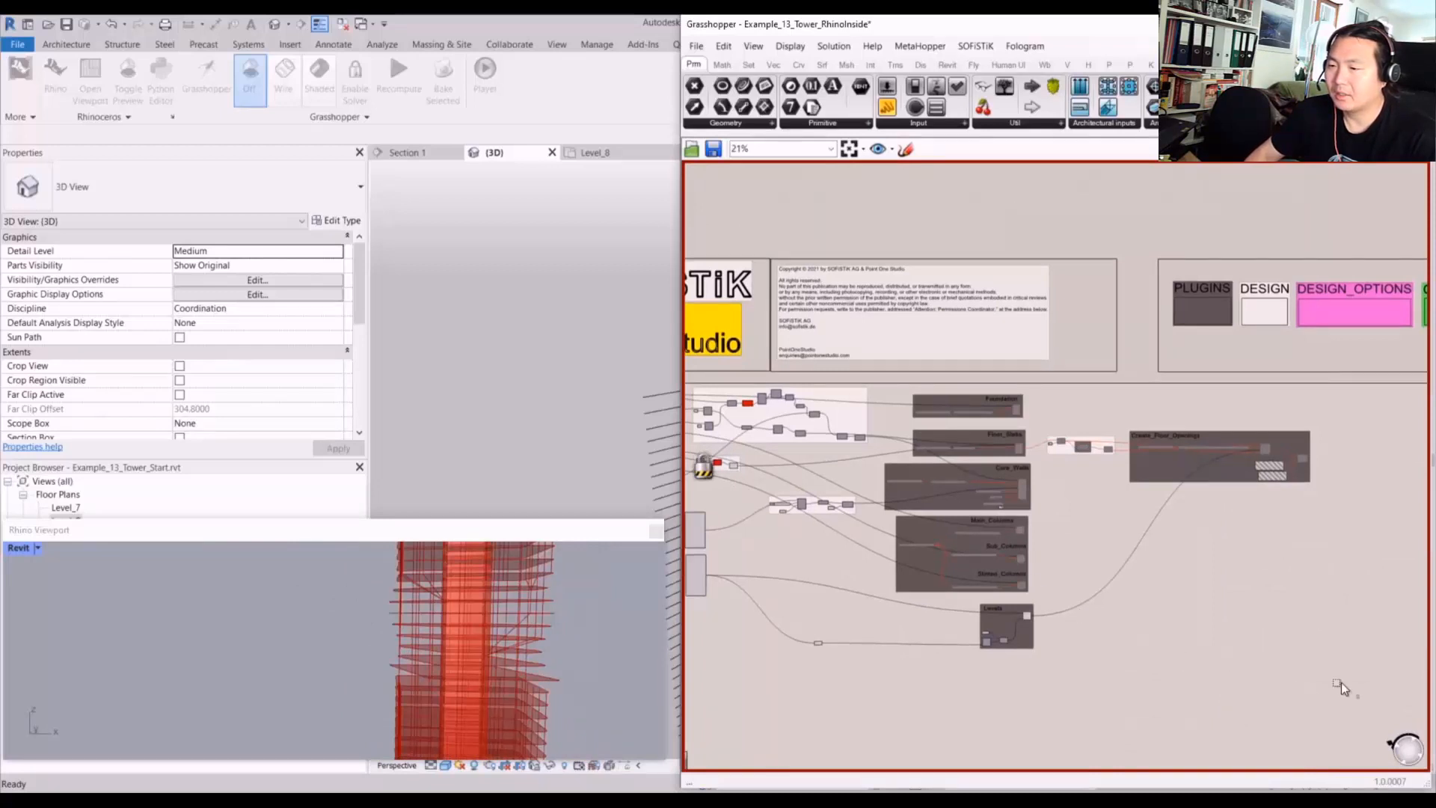
{"action": "left_click_drag", "start_coordinate": [1358, 698], "coordinate": [877, 387]}
{"action": "middle_click", "coordinate": [1092, 402]}
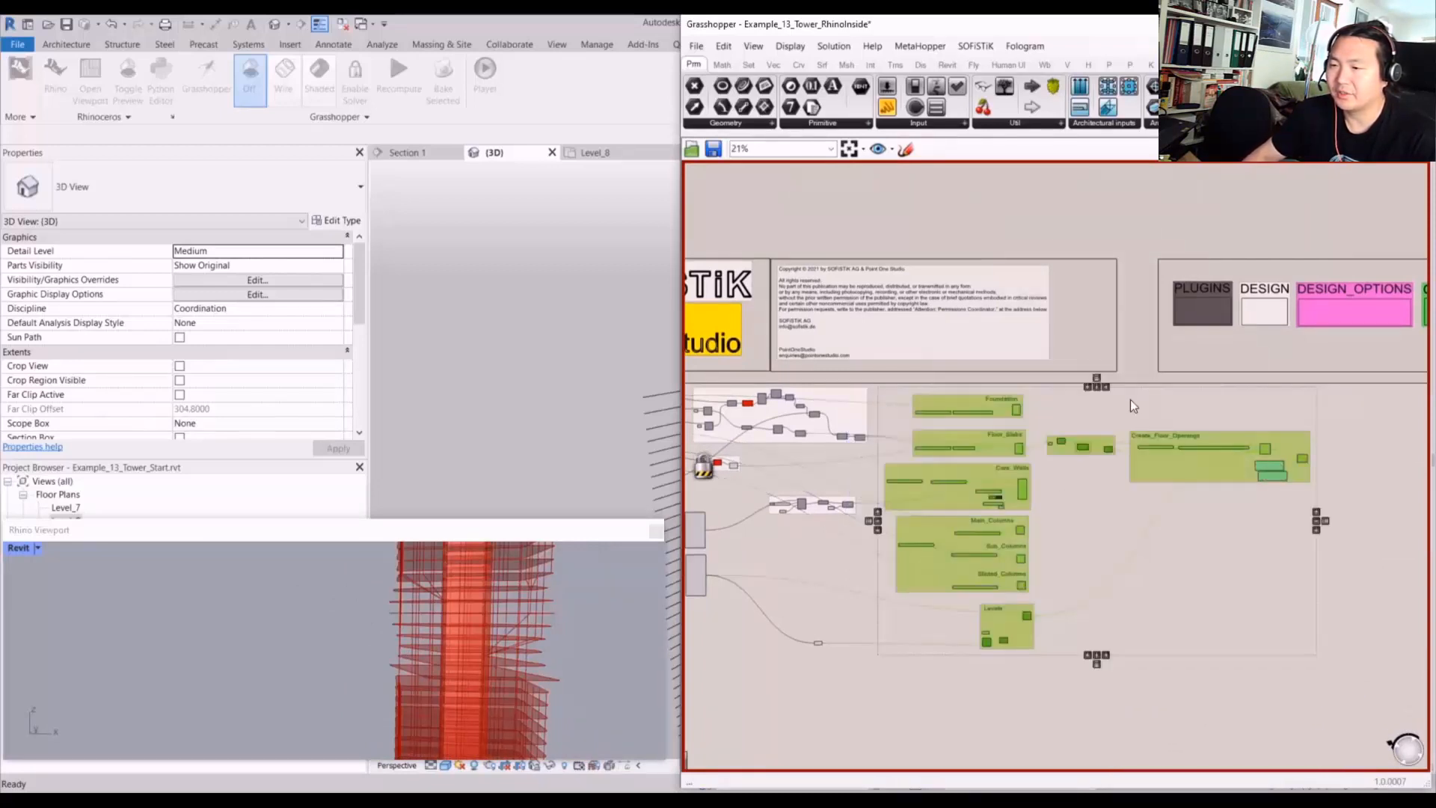
{"action": "left_click", "coordinate": [1129, 401]}
{"action": "scroll", "coordinate": [1077, 452], "scroll_direction": "up", "scroll_amount": 6}
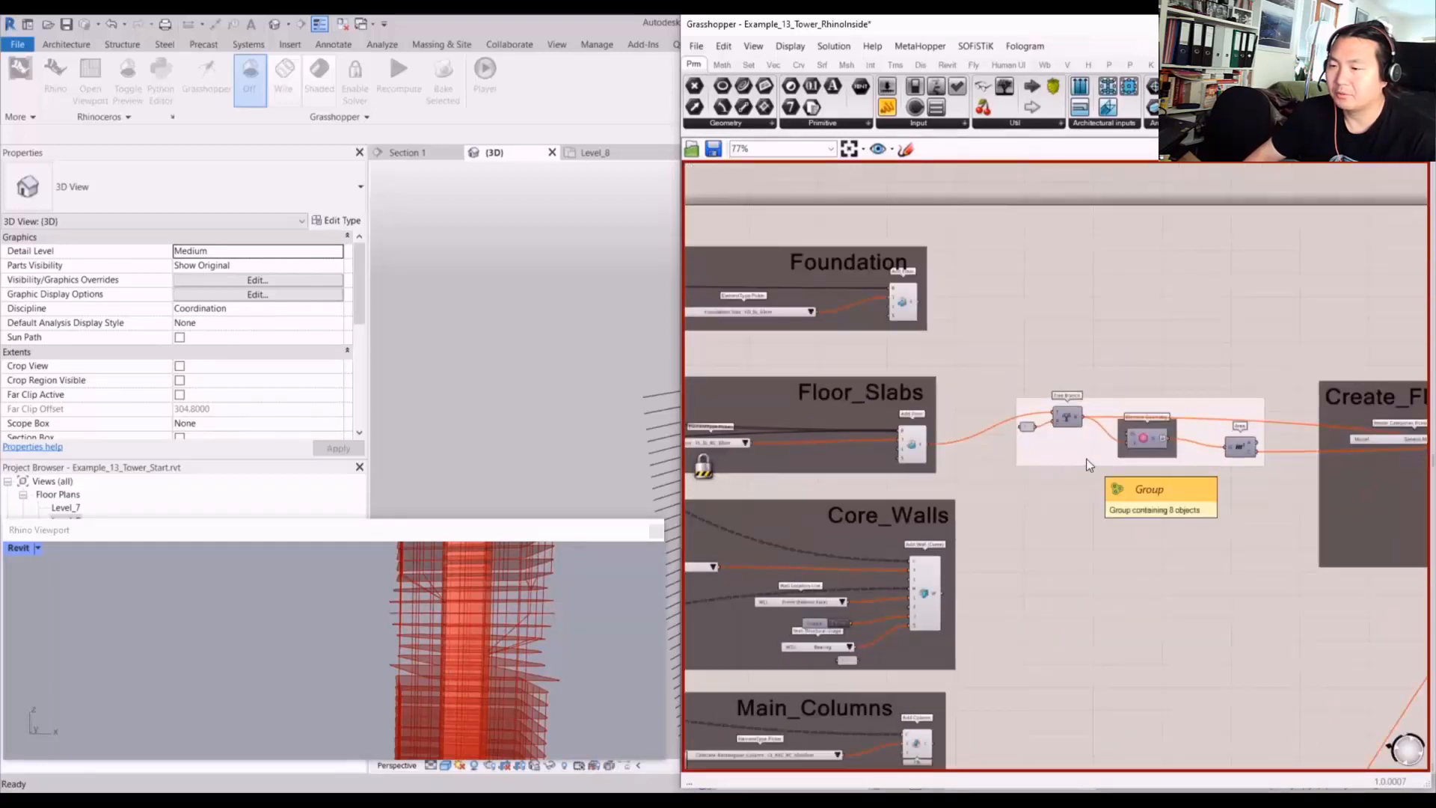
{"action": "scroll", "coordinate": [1085, 459], "scroll_direction": "down", "scroll_amount": 4}
{"action": "scroll", "coordinate": [1246, 571], "scroll_direction": "up", "scroll_amount": 2}
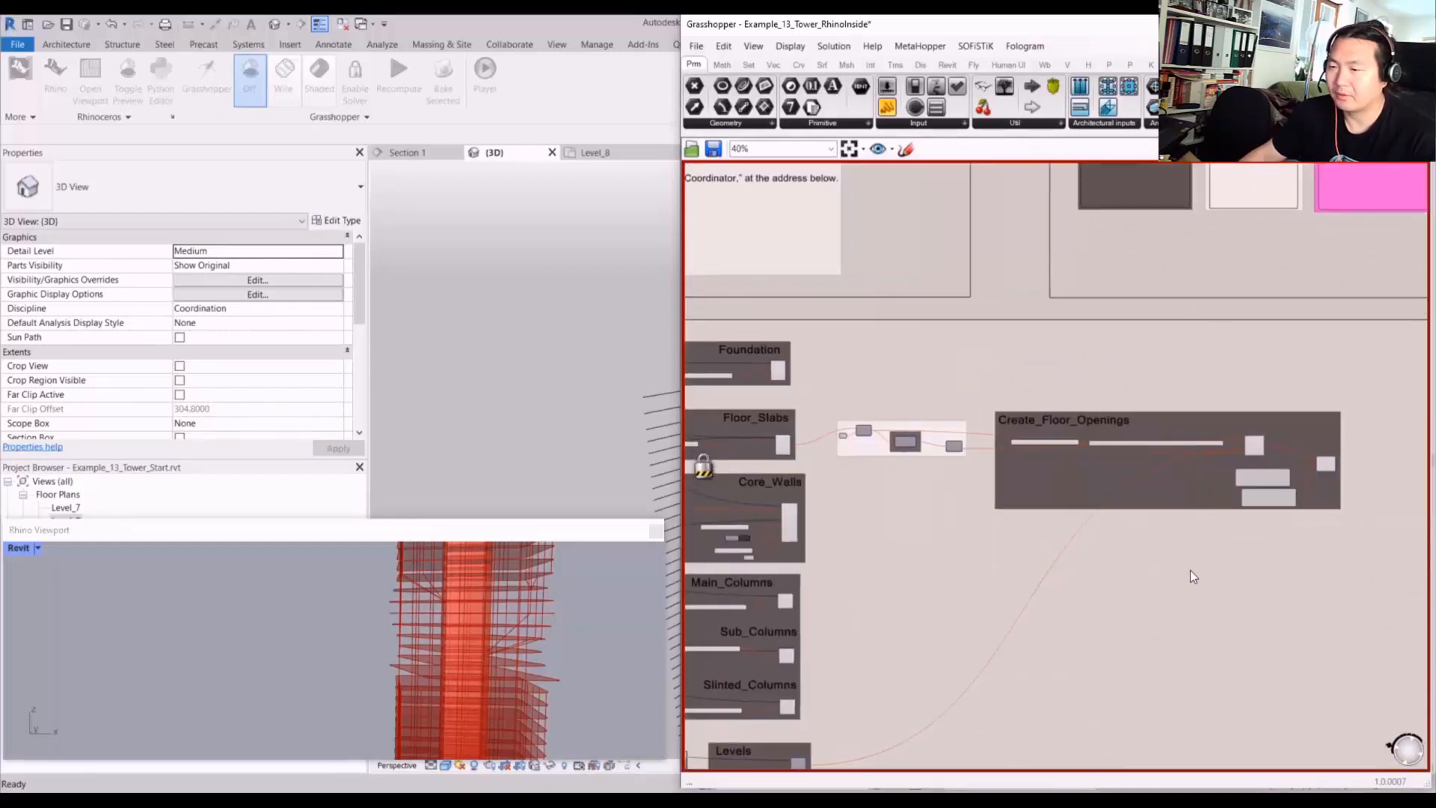
- Return to the Revit 3D view and recompute the Grasshopper definition to generate the native tower elements
{"action": "left_click", "coordinate": [611, 514]}
{"action": "scroll", "coordinate": [599, 484], "scroll_direction": "down", "scroll_amount": 2}
{"action": "middle_click_drag", "start_coordinate": [653, 472], "coordinate": [714, 465]}
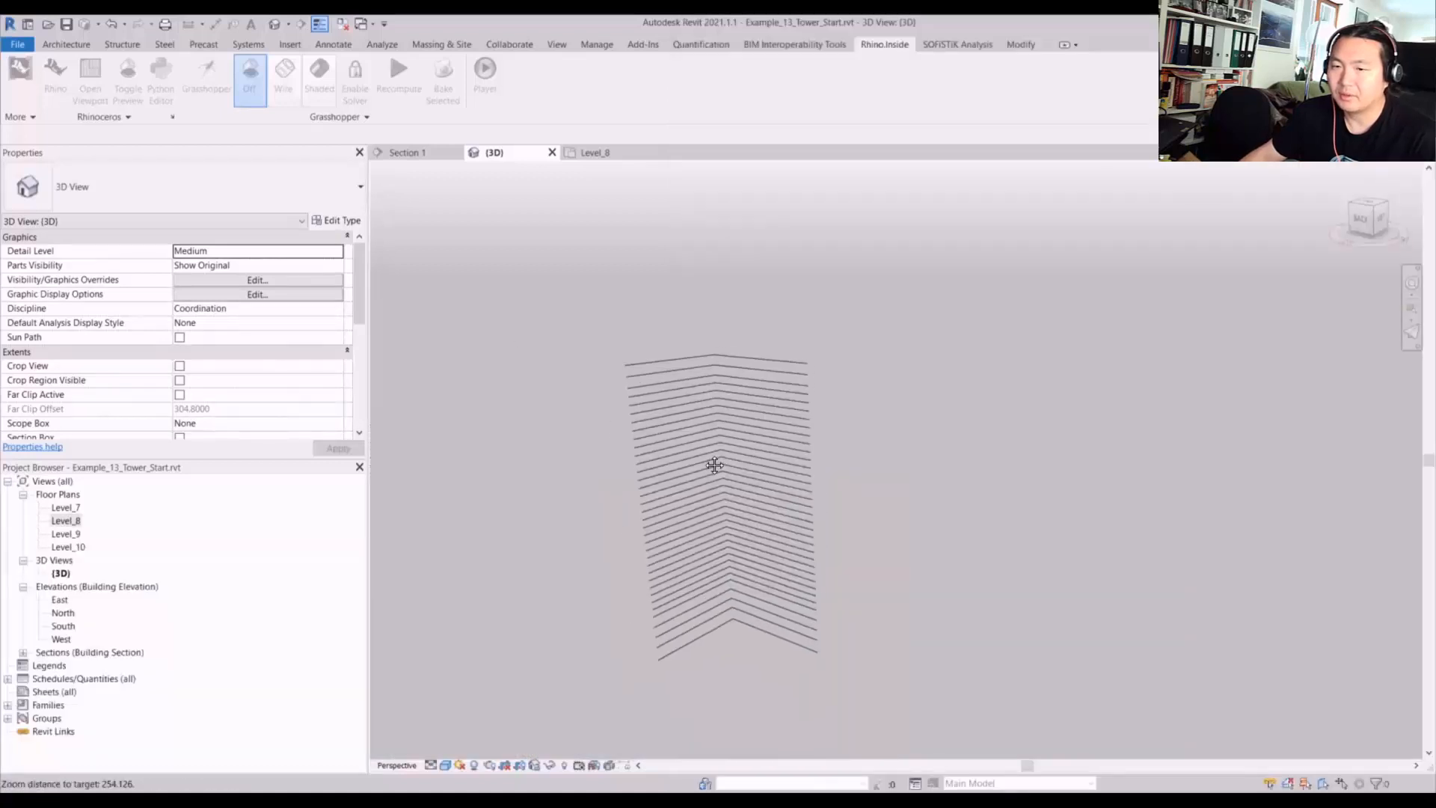
{"action": "scroll", "coordinate": [725, 613], "scroll_direction": "up", "scroll_amount": 4}
{"action": "middle_click_drag", "start_coordinate": [715, 590], "coordinate": [672, 494], "text": "shift"}
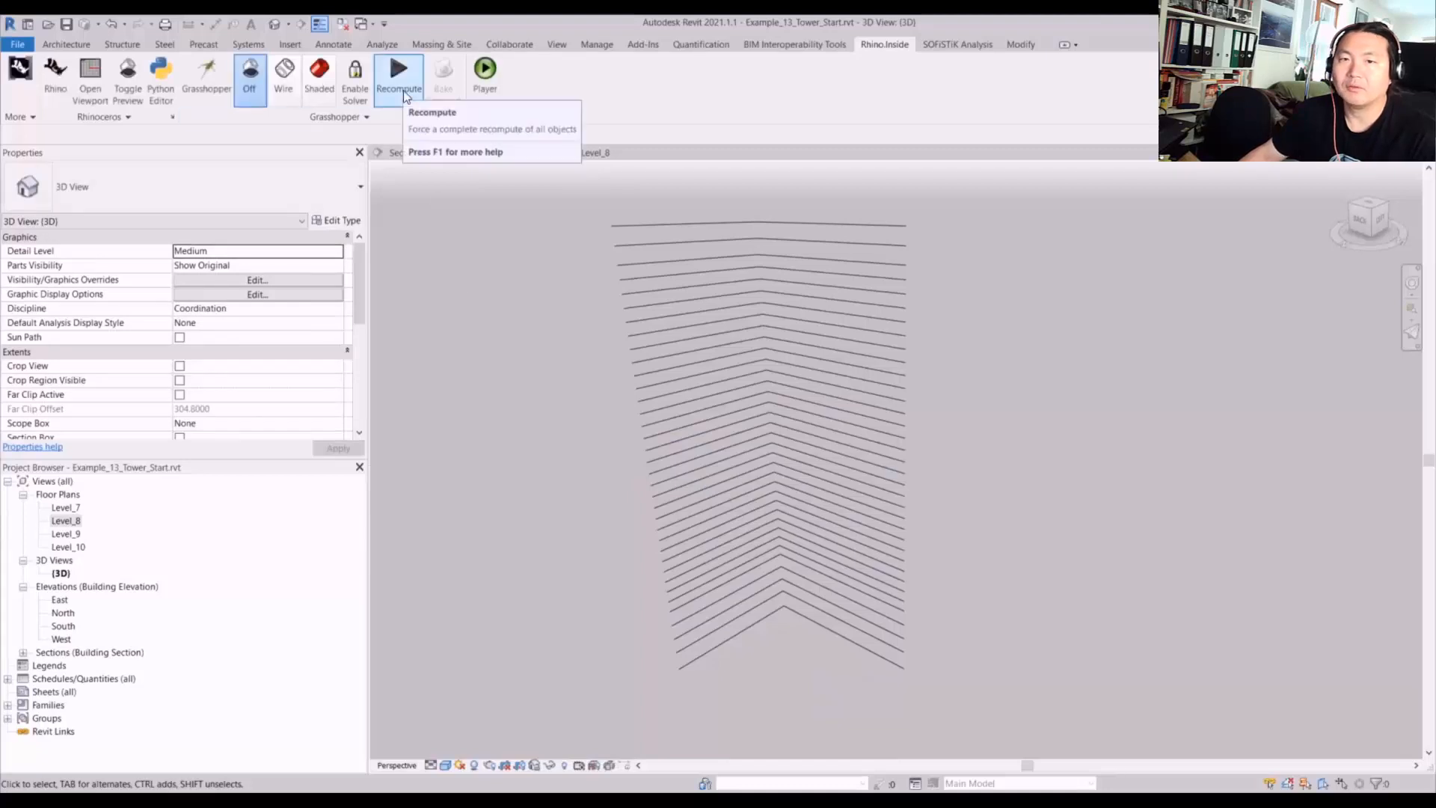
{"action": "left_click", "coordinate": [399, 90]}
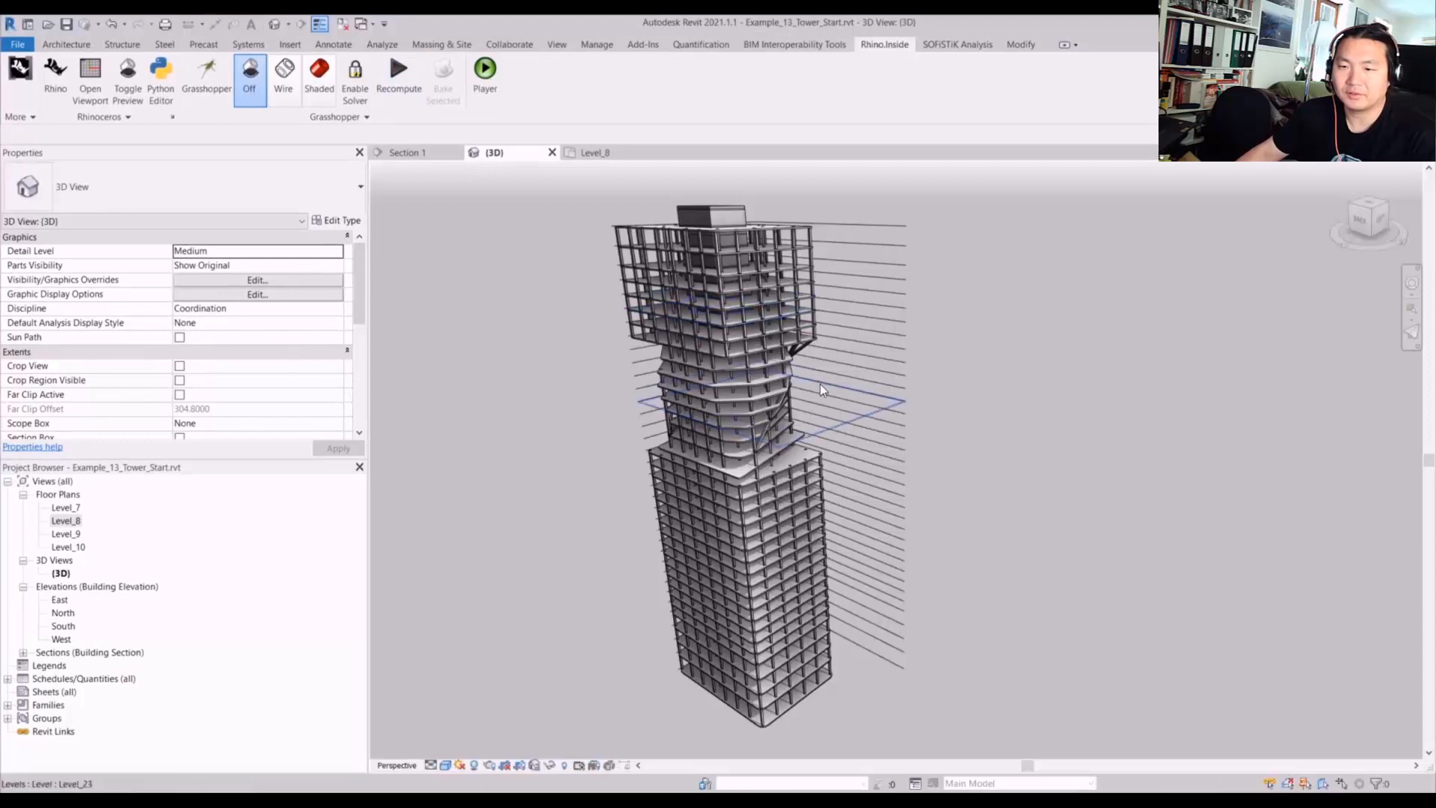
- Inspect the regenerated tower from several sides, focusing on the slanted columns and the modified floors
{"action": "middle_click_drag", "start_coordinate": [820, 384], "coordinate": [746, 519], "text": "shift"}
{"action": "scroll", "coordinate": [731, 513], "scroll_direction": "up", "scroll_amount": 4}
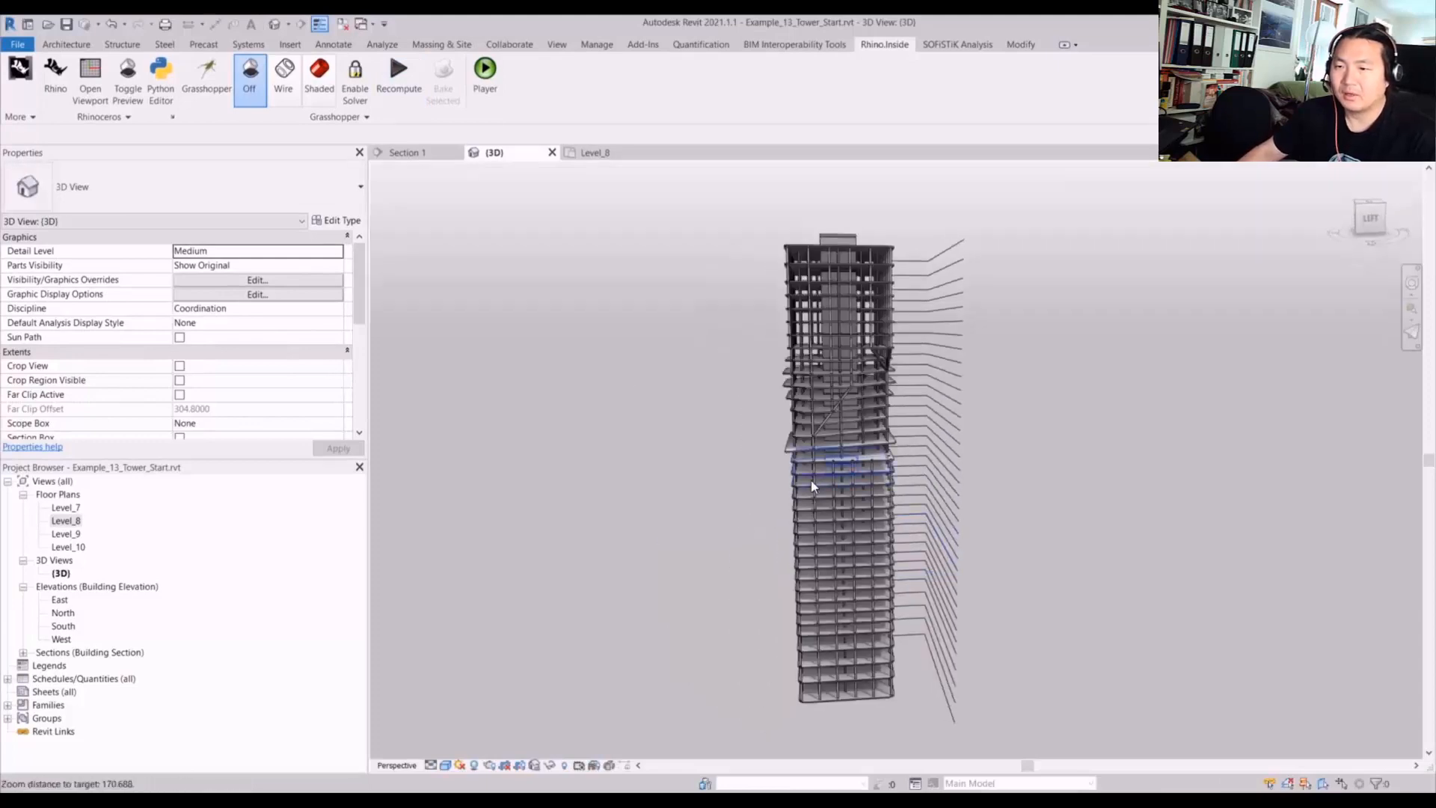
{"action": "scroll", "coordinate": [810, 480], "scroll_direction": "up", "scroll_amount": 3}
{"action": "left_click", "coordinate": [805, 456]}
{"action": "middle_click_drag", "start_coordinate": [805, 456], "coordinate": [1169, 432], "text": "shift"}
{"action": "key", "text": "Escape"}
{"action": "scroll", "coordinate": [876, 364], "scroll_direction": "up", "scroll_amount": 5}
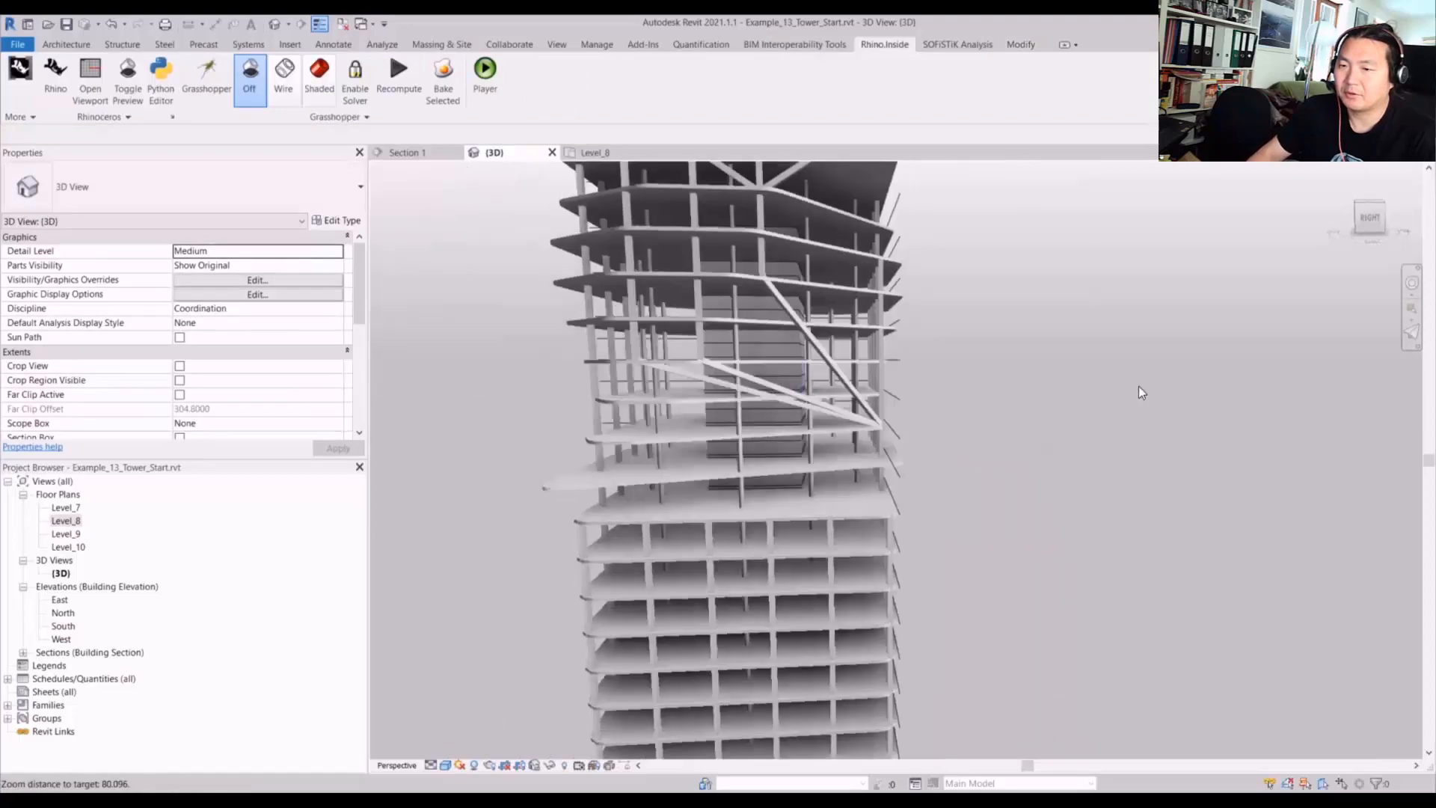
{"action": "middle_click_drag", "start_coordinate": [1137, 386], "coordinate": [688, 378], "text": "shift"}
{"action": "scroll", "coordinate": [638, 391], "scroll_direction": "up", "scroll_amount": 5}
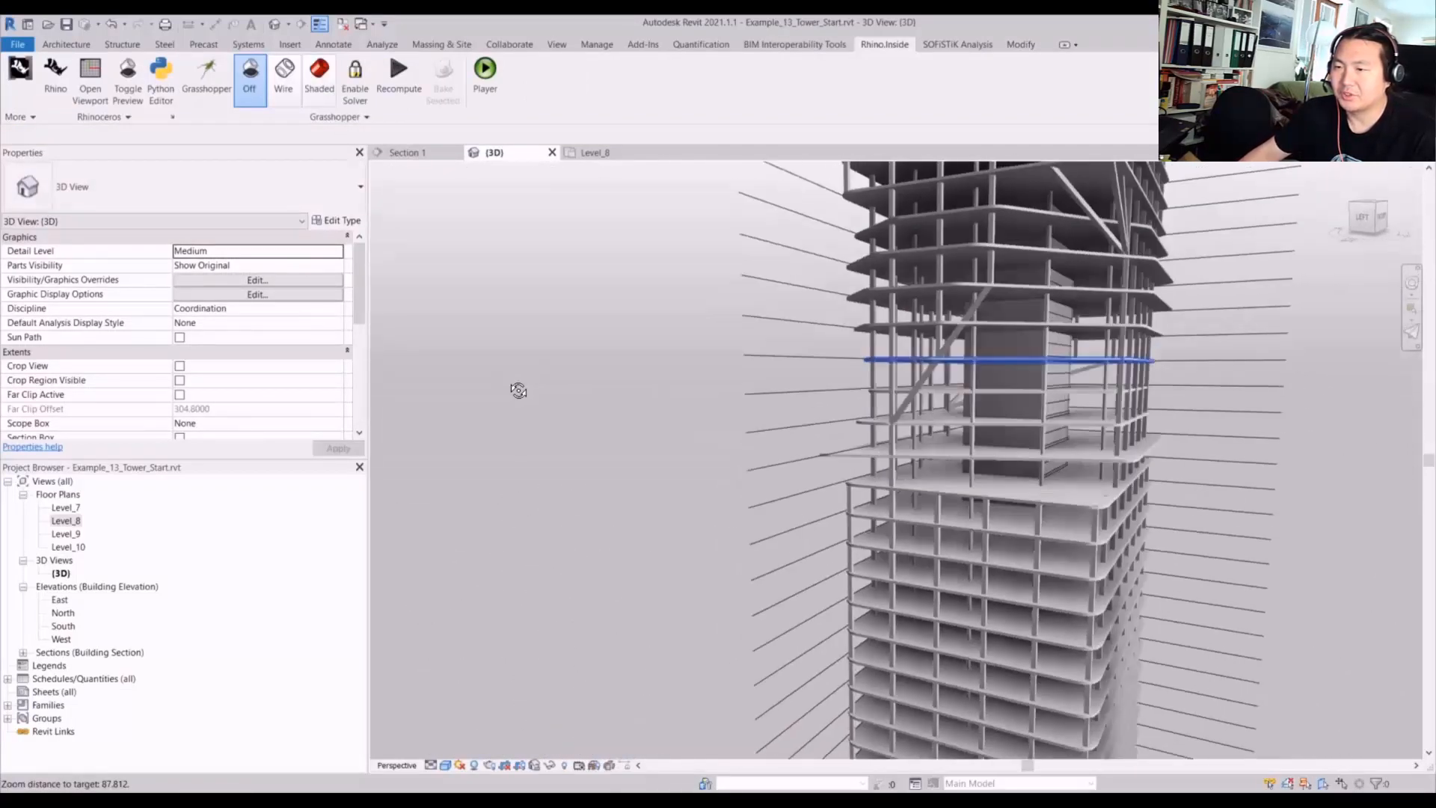
{"action": "middle_click_drag", "start_coordinate": [518, 391], "coordinate": [858, 355], "text": "shift"}
- Select Level_24 to identify it, and begin a new floor plan view by browsing the available levels
{"action": "left_click", "coordinate": [858, 353]}
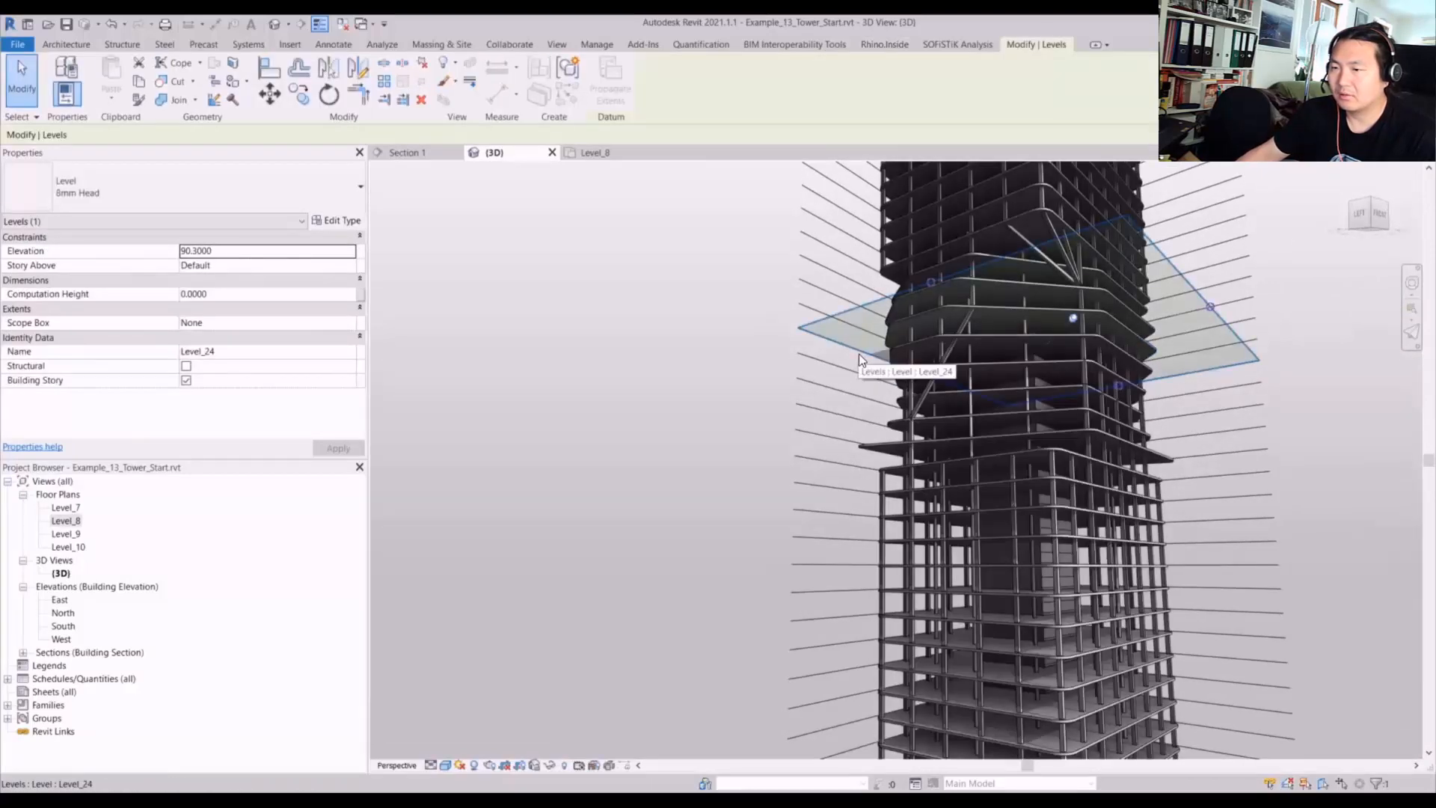
{"action": "left_click", "coordinate": [555, 45]}
{"action": "left_click", "coordinate": [588, 93]}
{"action": "left_click", "coordinate": [635, 116]}
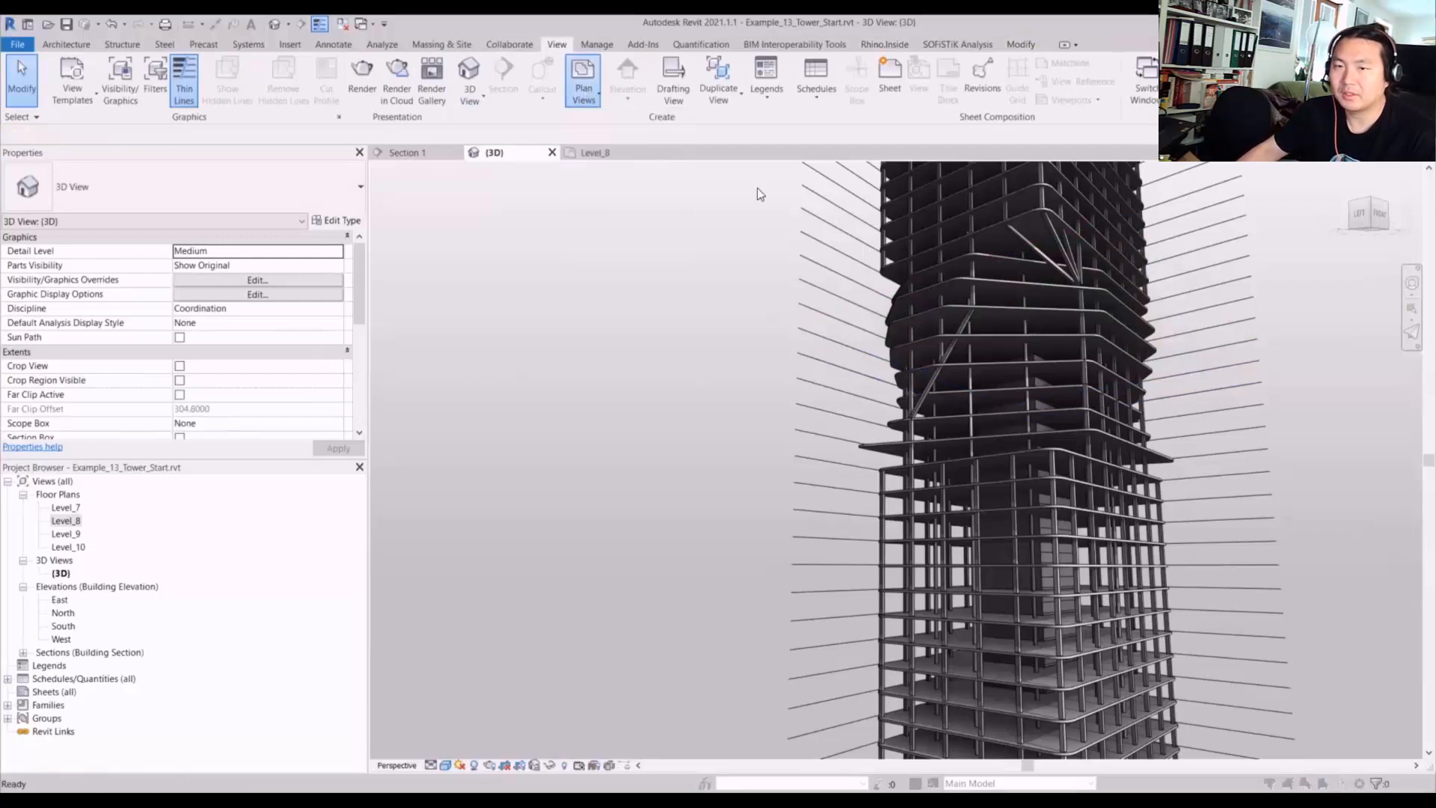
{"action": "scroll", "coordinate": [703, 494], "scroll_direction": "down", "scroll_amount": 4}
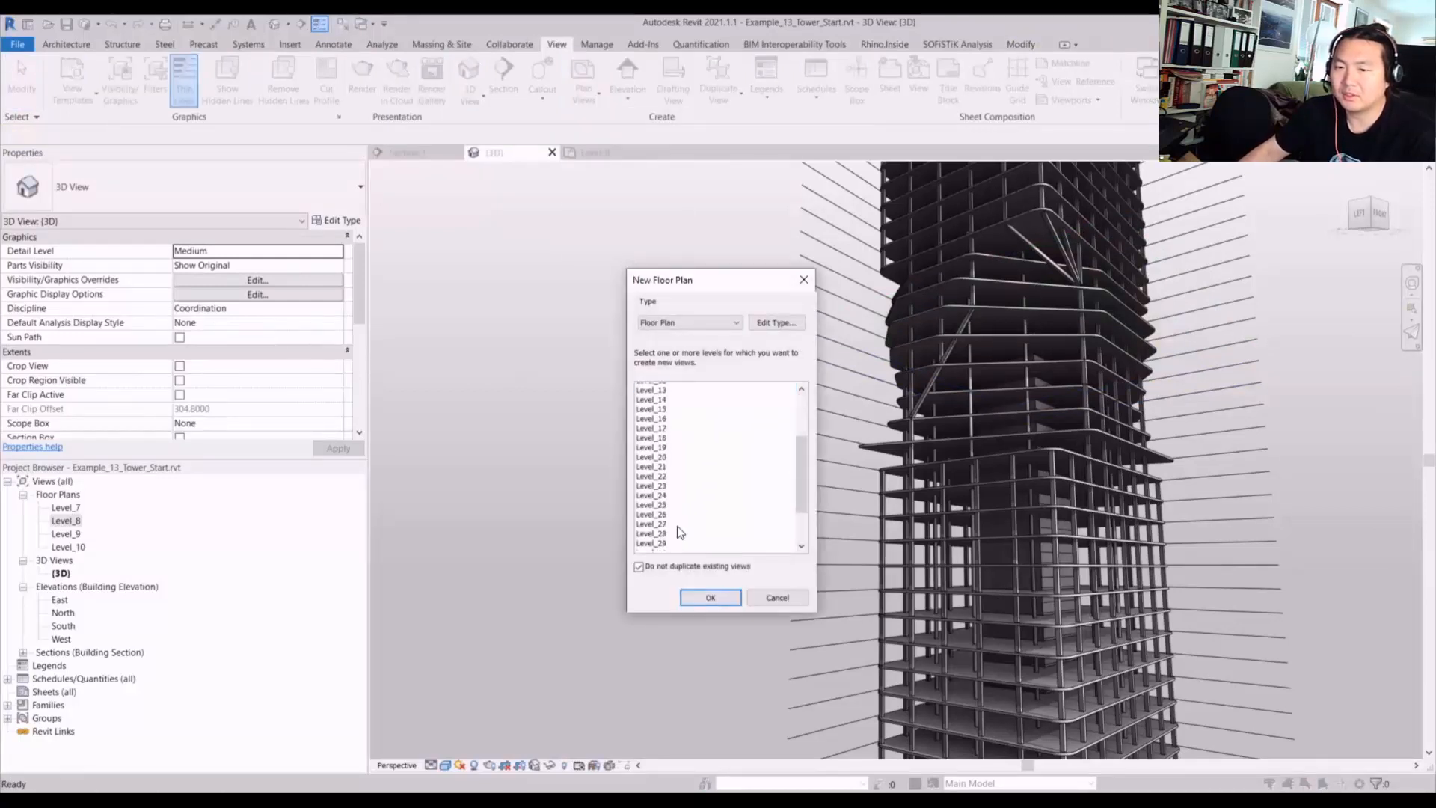
- Create a floor plan view for Level_24 and inspect its slab outline, columns and core
{"action": "left_click", "coordinate": [710, 591]}
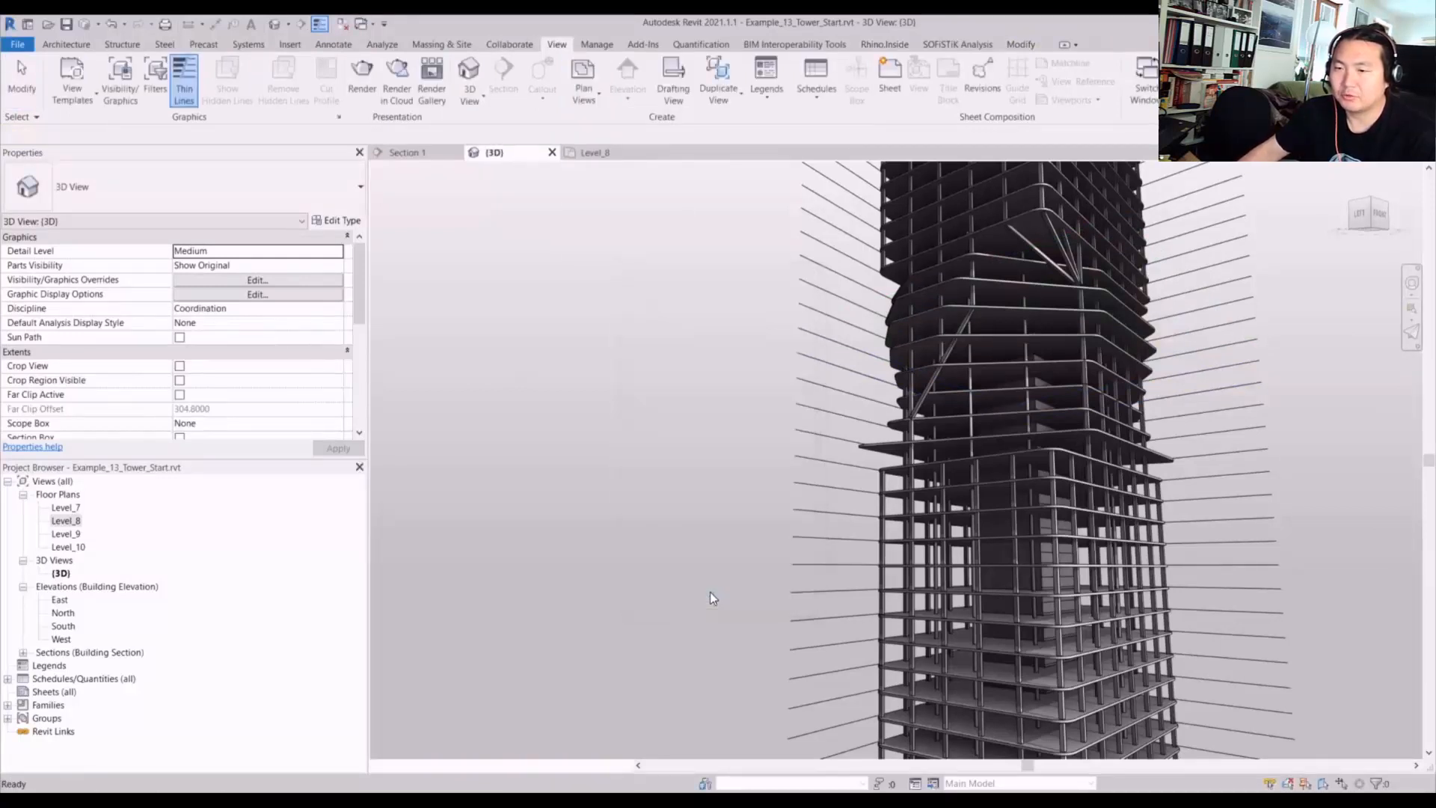
{"action": "scroll", "coordinate": [1218, 328], "scroll_direction": "up", "scroll_amount": 1}
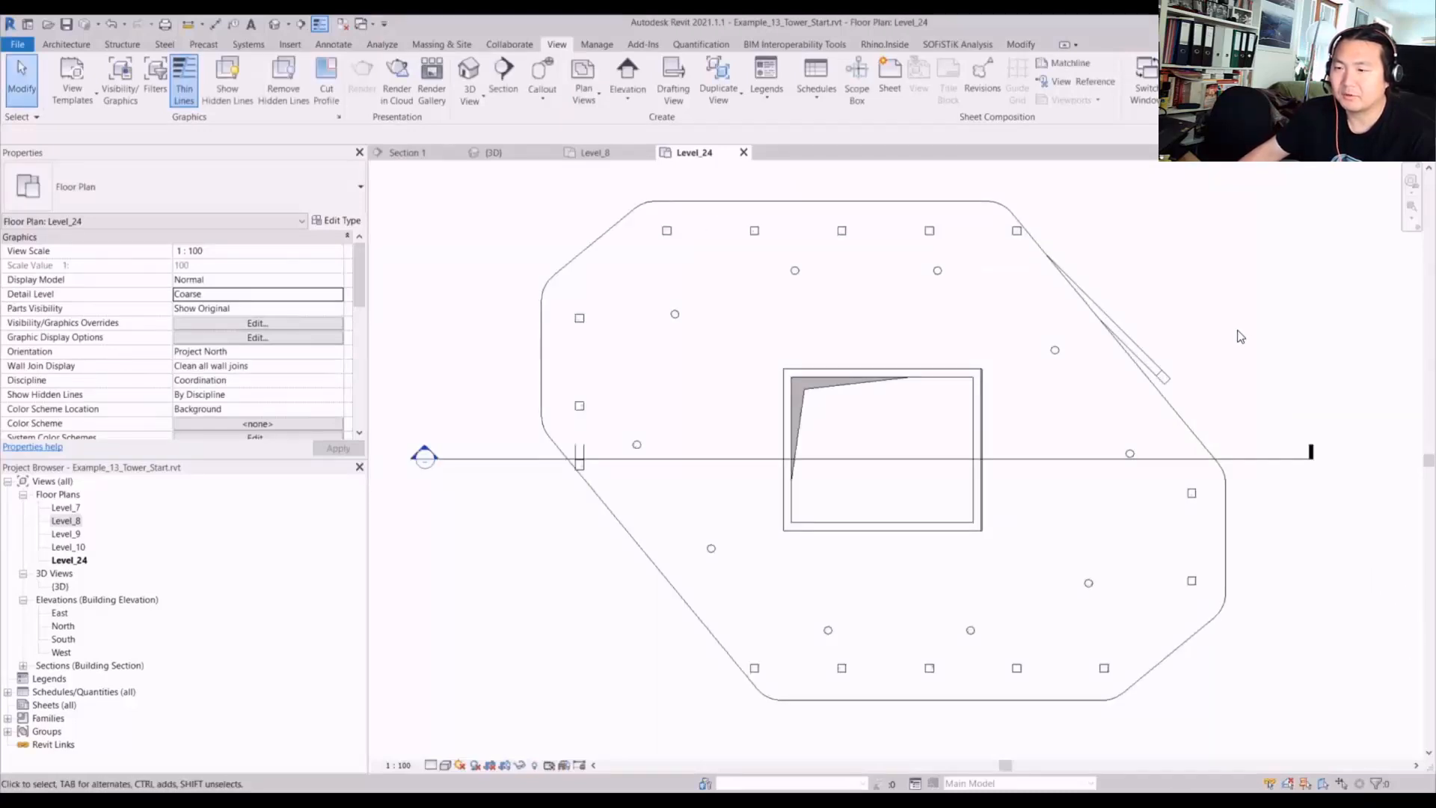
{"action": "scroll", "coordinate": [1227, 337], "scroll_direction": "up", "scroll_amount": 2}
{"action": "middle_click_drag", "start_coordinate": [981, 327], "coordinate": [1110, 404]}
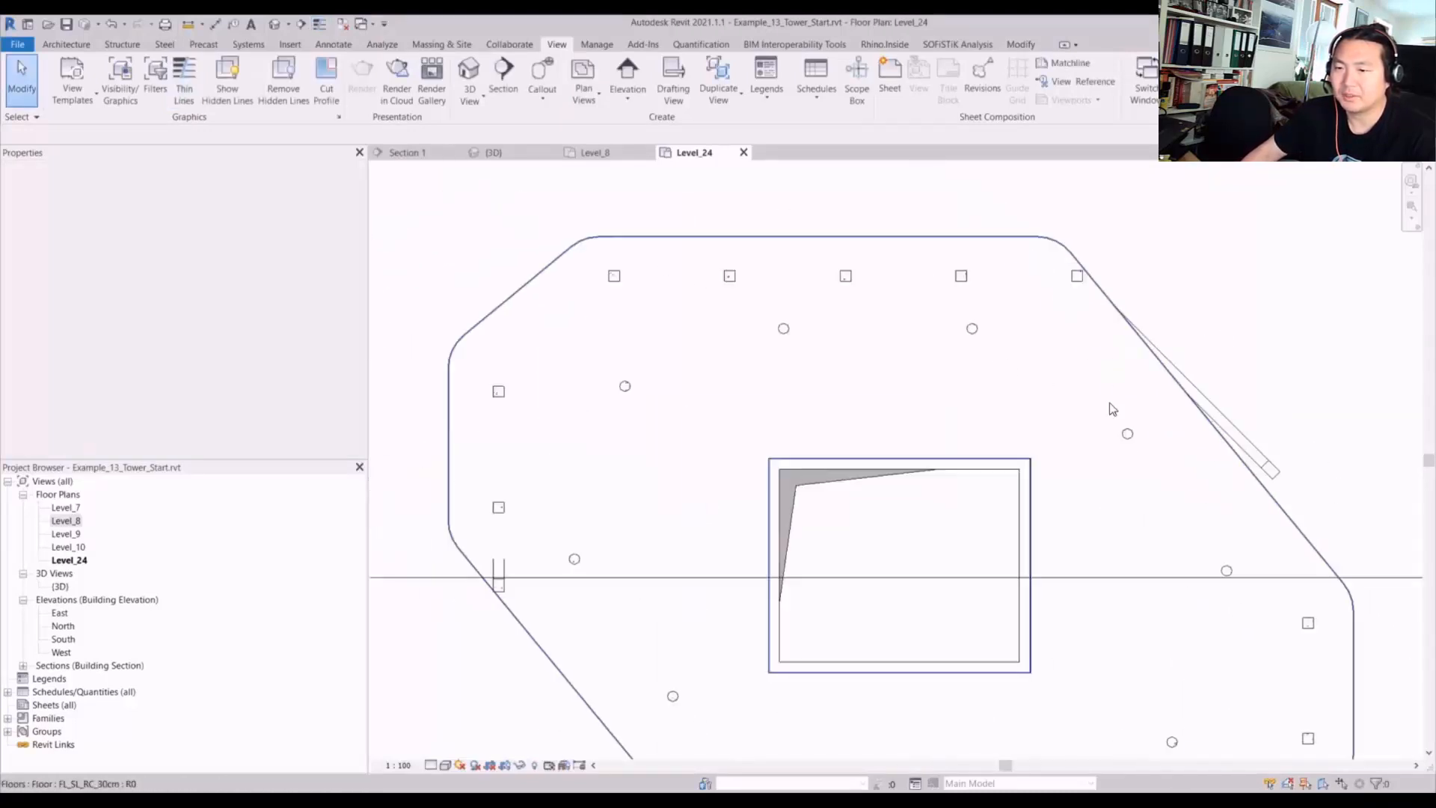
{"action": "scroll", "coordinate": [731, 261], "scroll_direction": "up", "scroll_amount": 6}
{"action": "scroll", "coordinate": [722, 248], "scroll_direction": "down", "scroll_amount": 7}
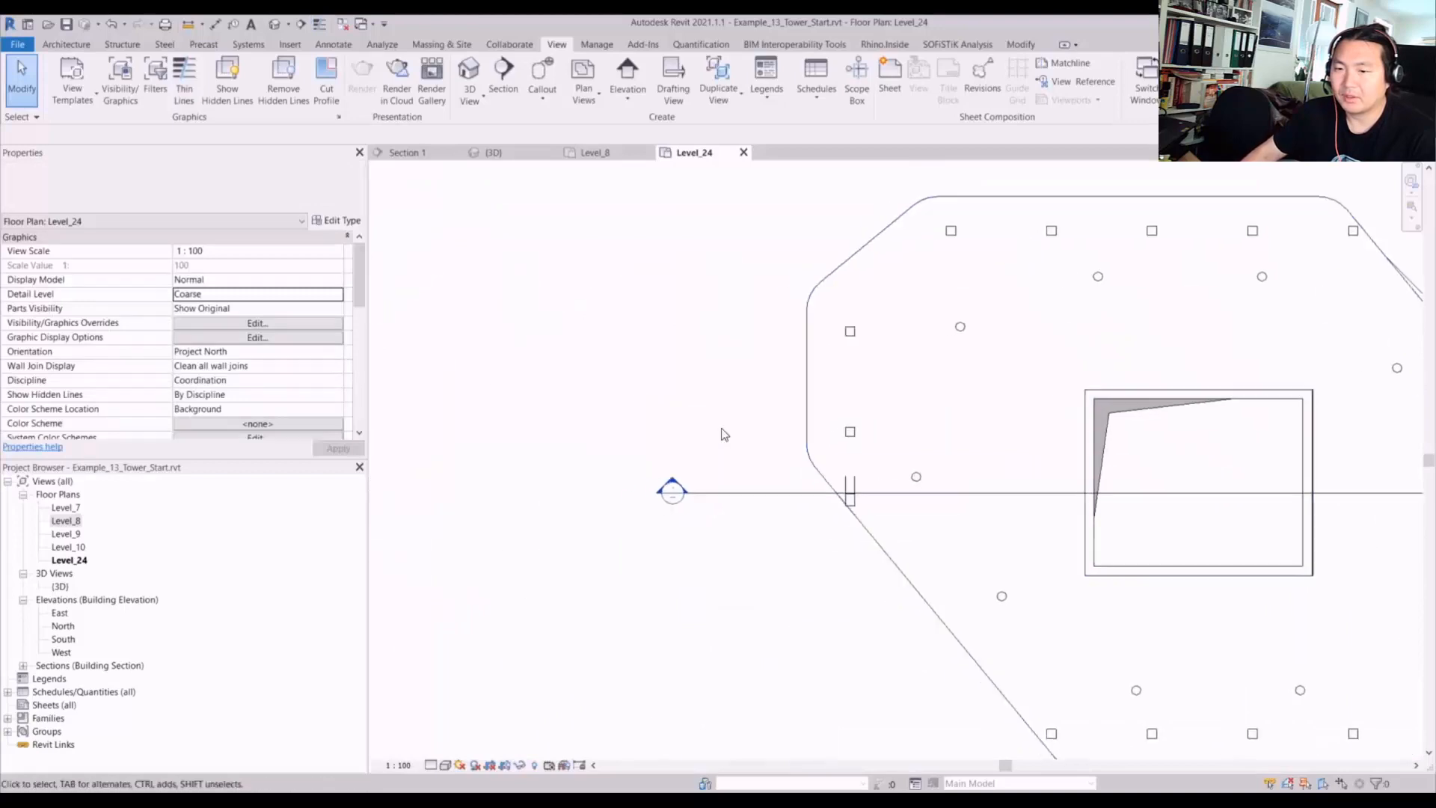
- Open Section 1 from its section marker and inspect the core wall between Level_33 and Level_34
{"action": "double_click", "coordinate": [673, 491]}
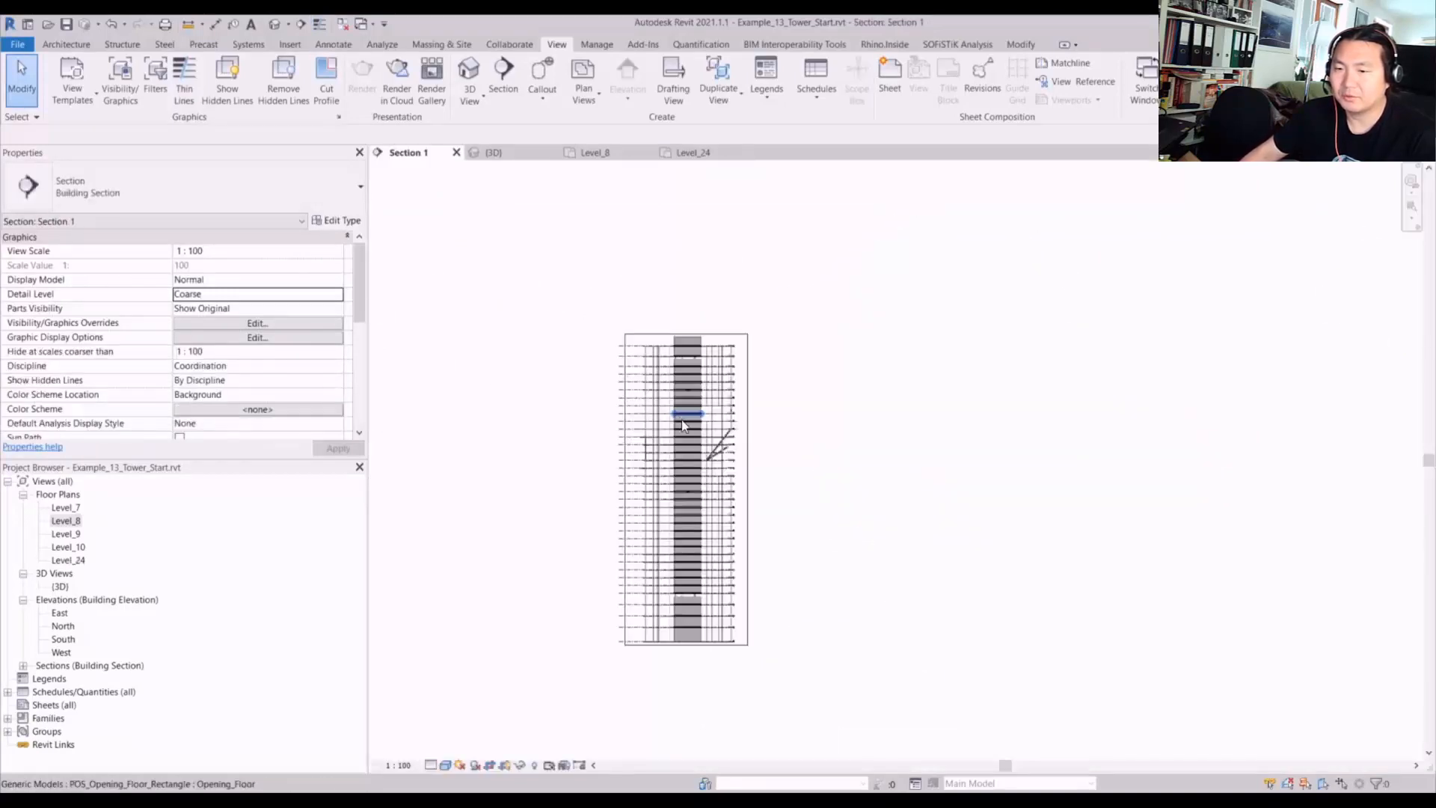
{"action": "scroll", "coordinate": [945, 599], "scroll_direction": "down", "scroll_amount": 3}
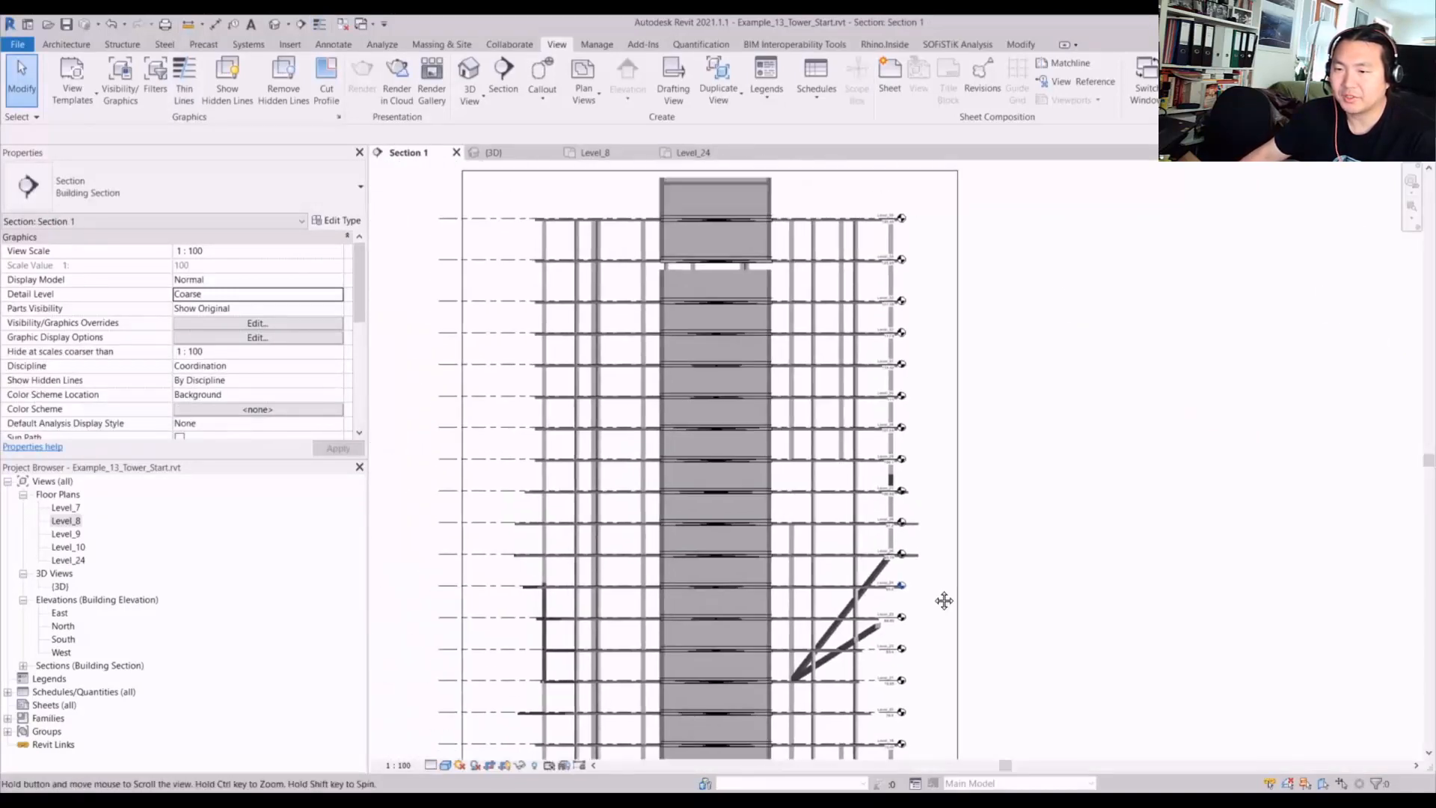
{"action": "middle_click_drag", "start_coordinate": [945, 599], "coordinate": [947, 620]}
{"action": "scroll", "coordinate": [673, 300], "scroll_direction": "up", "scroll_amount": 6}
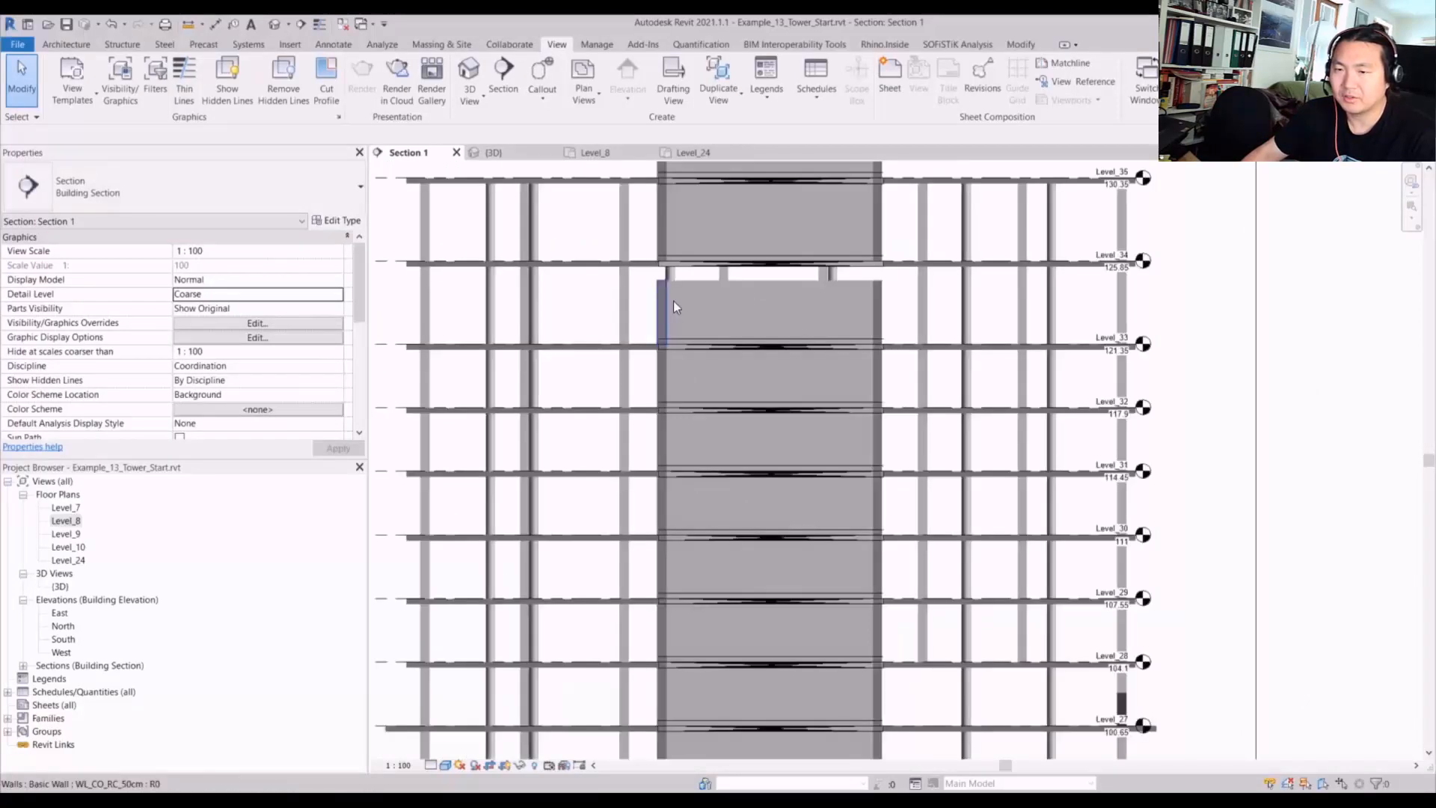
{"action": "left_click", "coordinate": [749, 239]}
{"action": "left_click", "coordinate": [893, 299]}
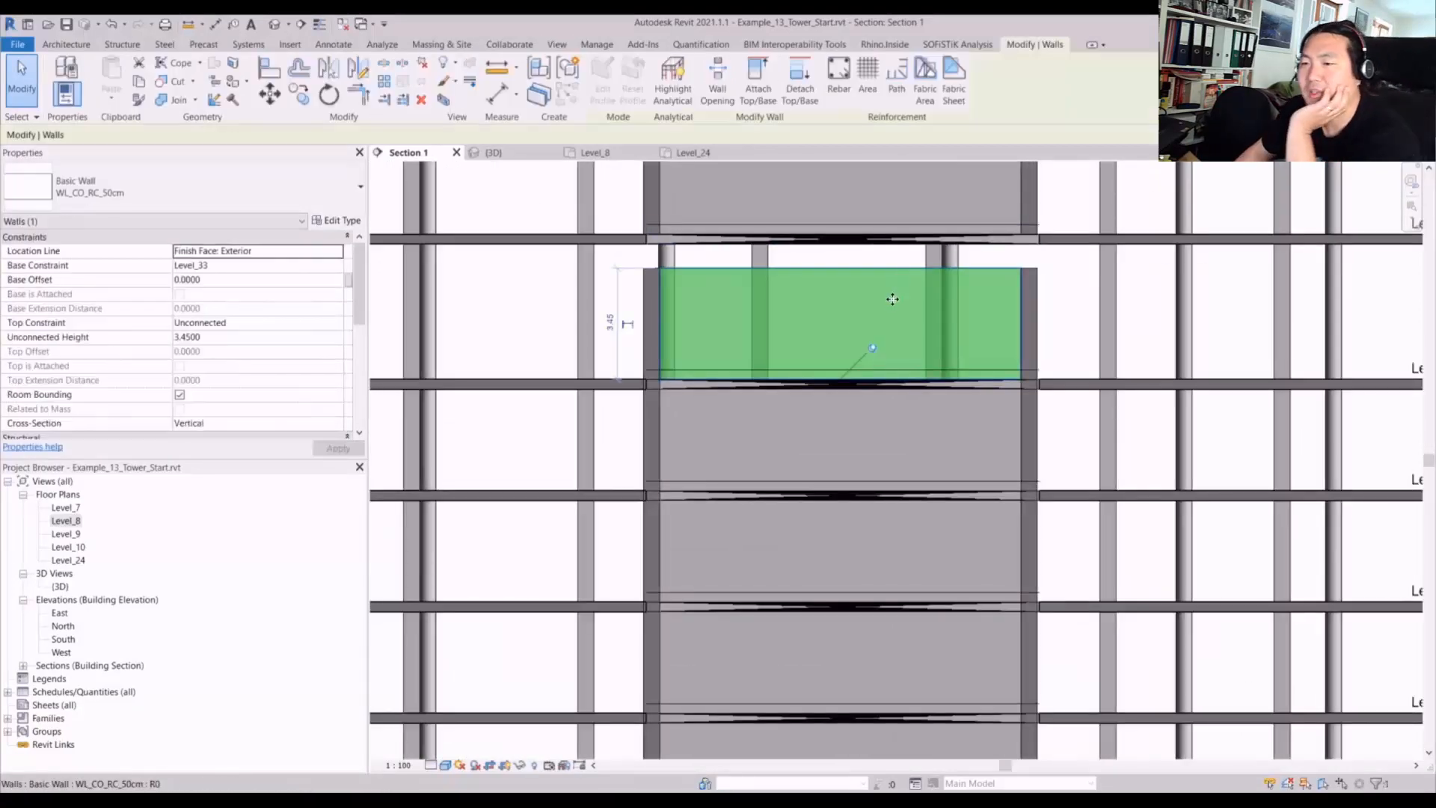
{"action": "scroll", "coordinate": [777, 311], "scroll_direction": "down", "scroll_amount": 5}
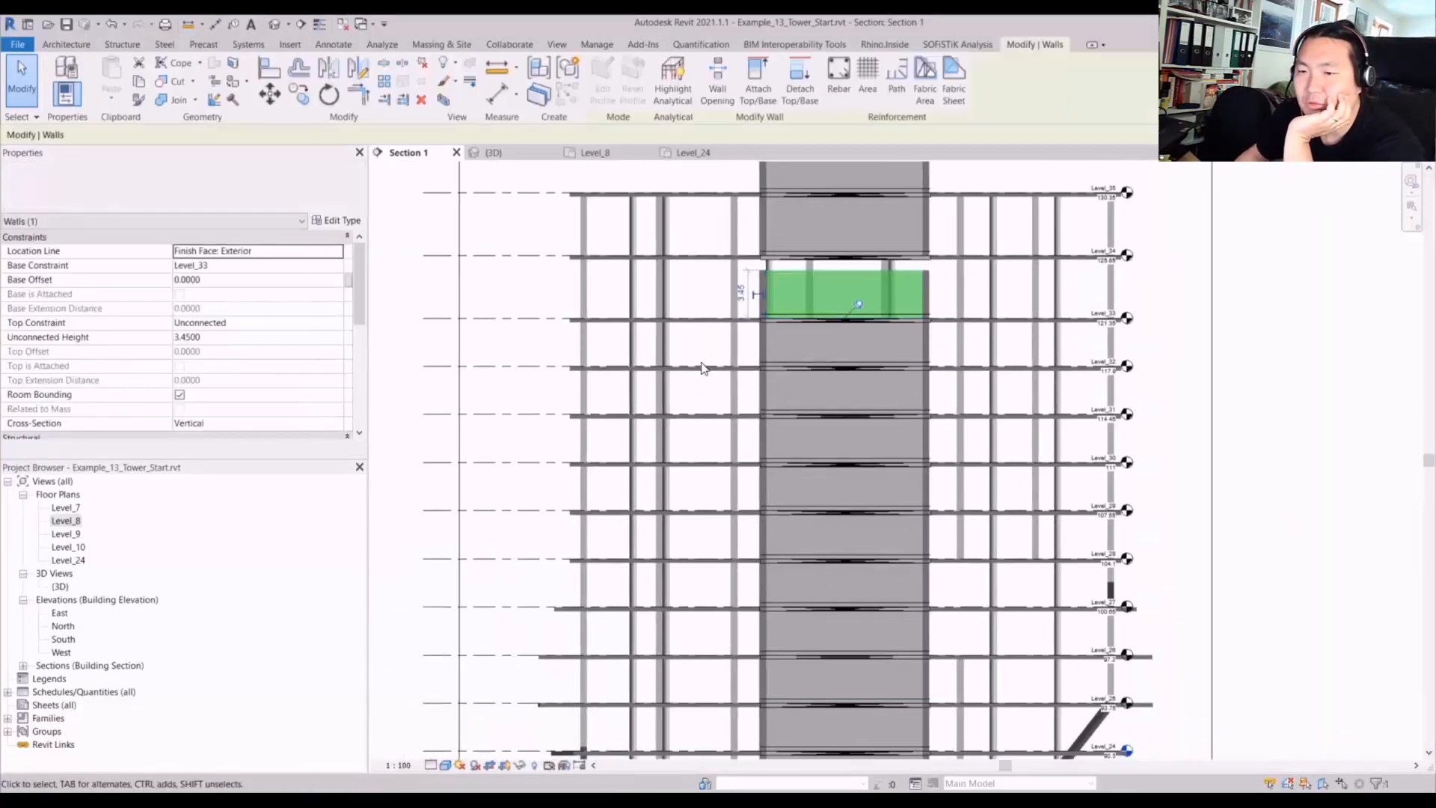
{"action": "scroll", "coordinate": [767, 295], "scroll_direction": "up", "scroll_amount": 5}
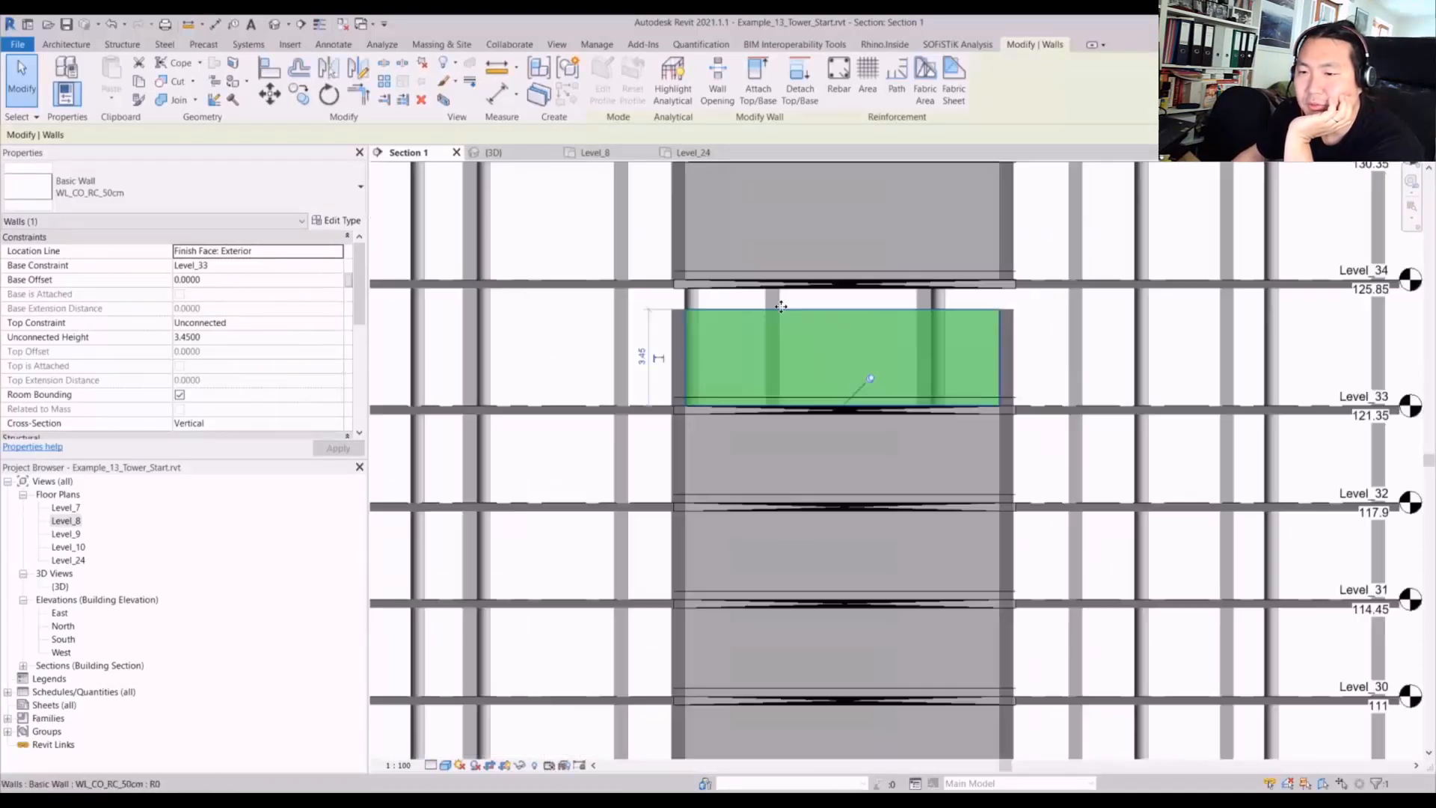
{"action": "key", "text": "Escape"}
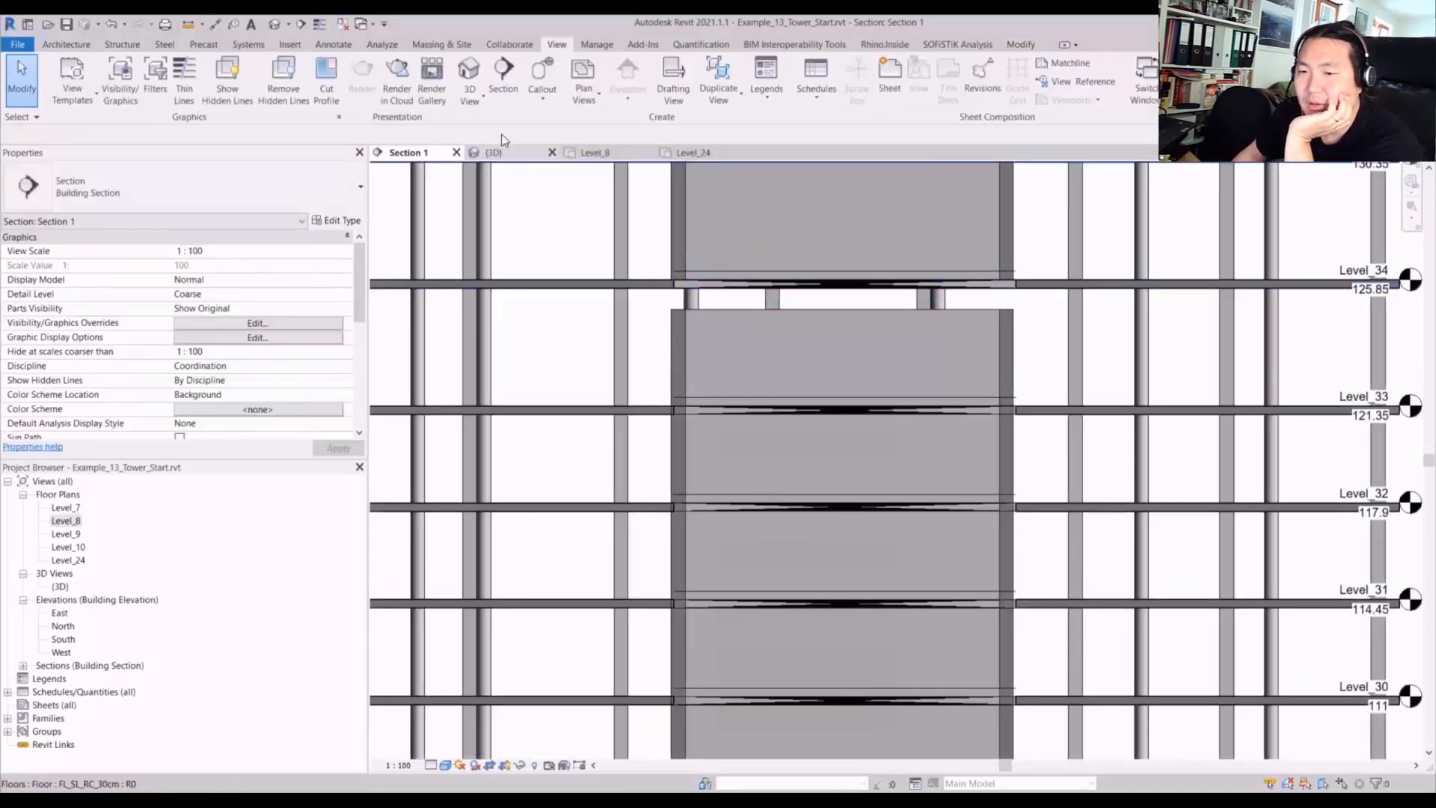
- Return to the 3D view and examine the floor and inclined columns around Level_23 of the tower
{"action": "left_click", "coordinate": [470, 75]}
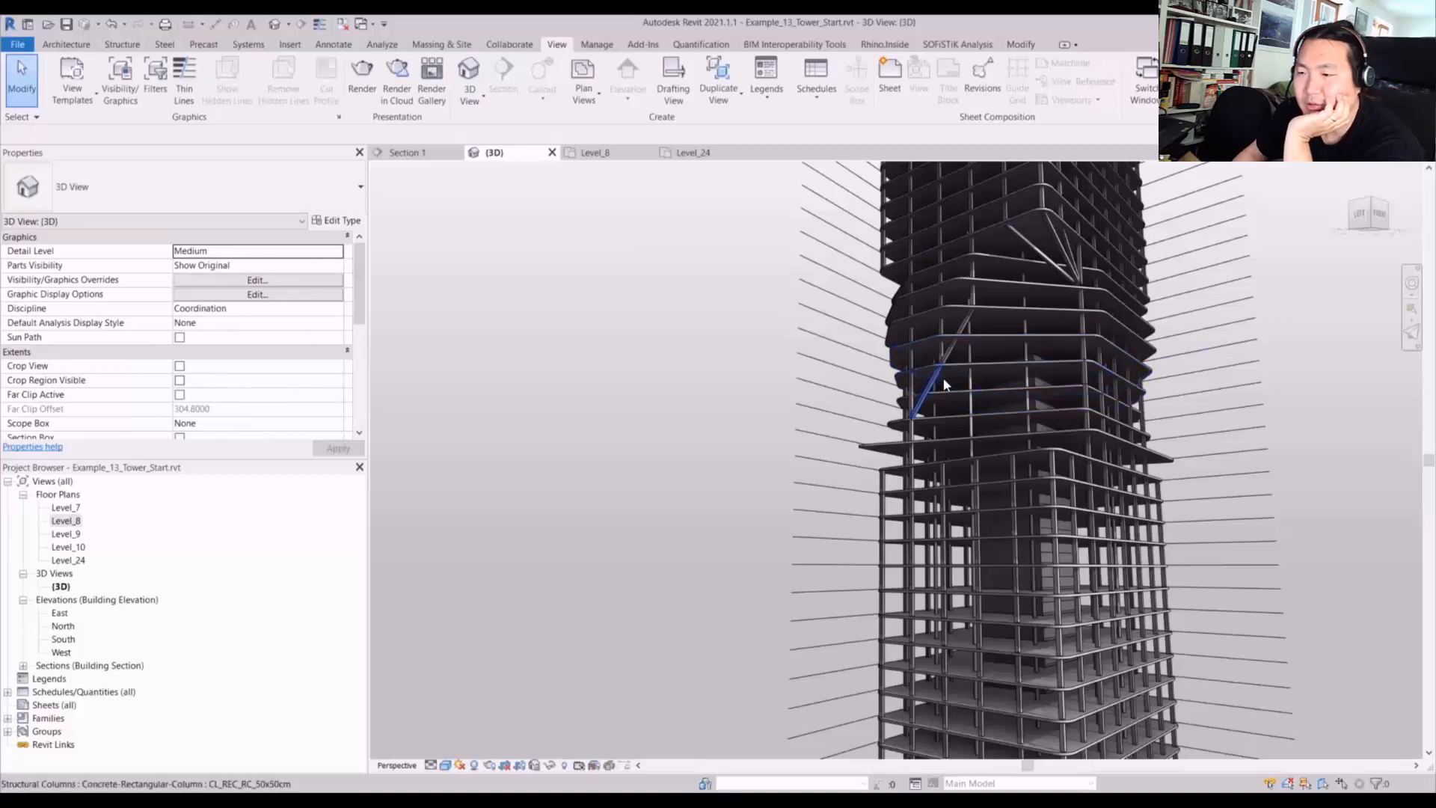
{"action": "left_click", "coordinate": [986, 386]}
{"action": "middle_click_drag", "start_coordinate": [986, 386], "coordinate": [651, 422], "text": "shift"}
{"action": "middle_click_drag", "start_coordinate": [931, 415], "coordinate": [660, 419], "text": "shift"}
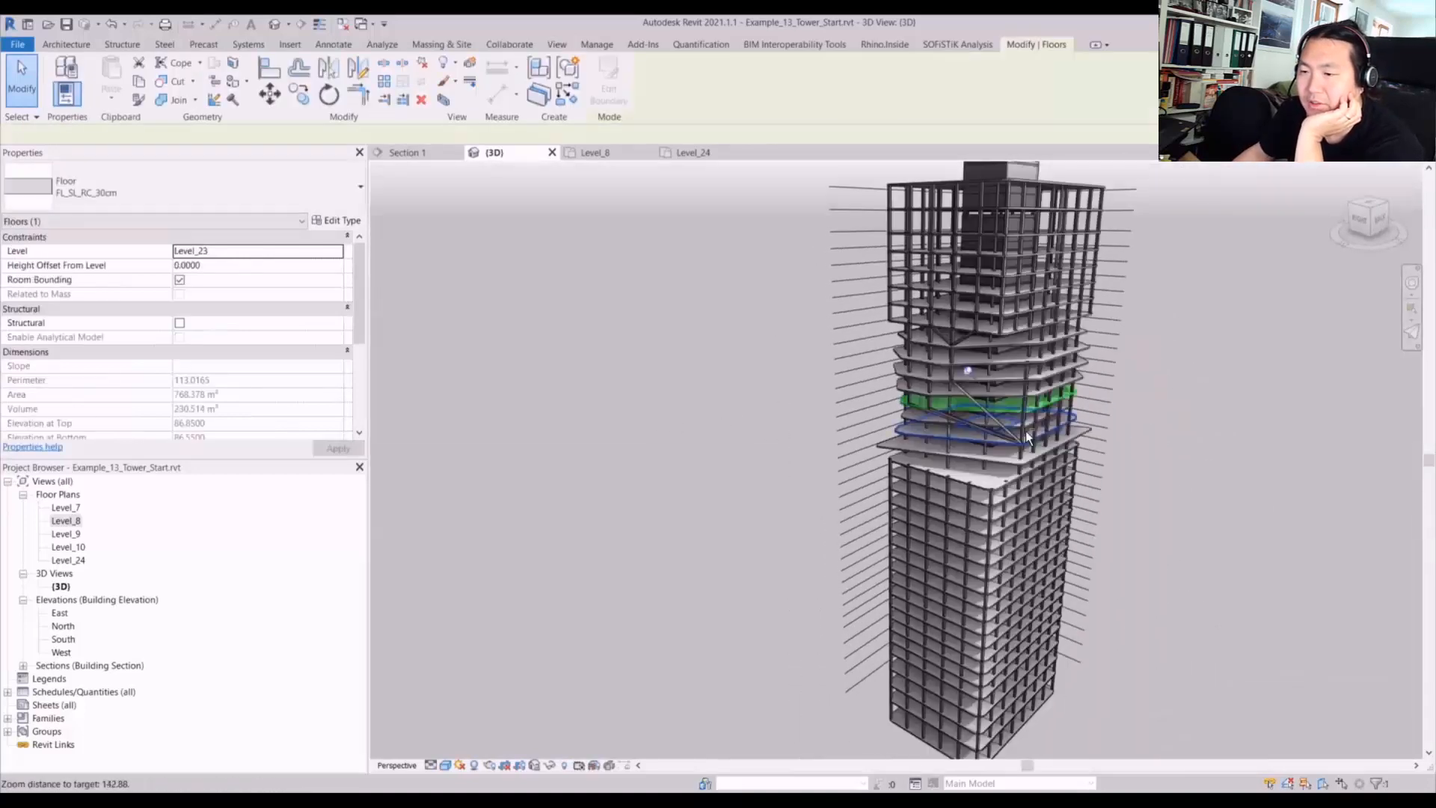
{"action": "middle_click_drag", "start_coordinate": [1025, 431], "coordinate": [944, 393], "text": "shift"}
{"action": "scroll", "coordinate": [939, 320], "scroll_direction": "up", "scroll_amount": 3}
{"action": "scroll", "coordinate": [927, 339], "scroll_direction": "up", "scroll_amount": 3}
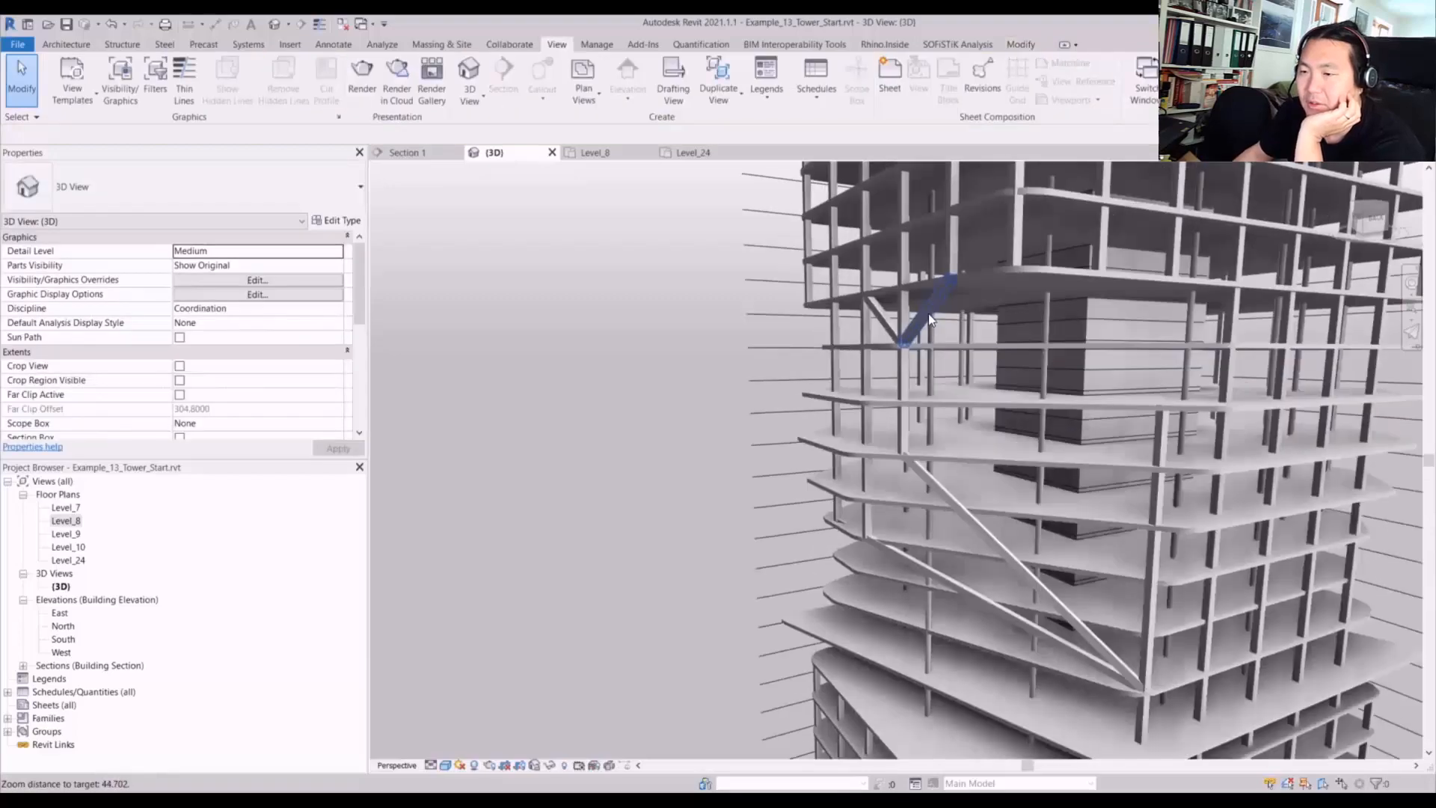
- Examine the inclined columns and select the Level_24 floor in the tower's twisted middle section
{"action": "left_click", "coordinate": [927, 313]}
{"action": "middle_click_drag", "start_coordinate": [927, 313], "coordinate": [860, 292], "text": "shift"}
{"action": "scroll", "coordinate": [1180, 397], "scroll_direction": "down", "scroll_amount": 1}
{"action": "middle_click_drag", "start_coordinate": [1180, 397], "coordinate": [834, 418]}
{"action": "scroll", "coordinate": [834, 418], "scroll_direction": "up", "scroll_amount": 2}
{"action": "scroll", "coordinate": [834, 418], "scroll_direction": "down", "scroll_amount": 3}
{"action": "middle_click_drag", "start_coordinate": [894, 456], "coordinate": [539, 516], "text": "shift"}
{"action": "left_click", "coordinate": [865, 478]}
{"action": "middle_click_drag", "start_coordinate": [538, 635], "coordinate": [767, 409]}
{"action": "scroll", "coordinate": [767, 410], "scroll_direction": "down", "scroll_amount": 2}
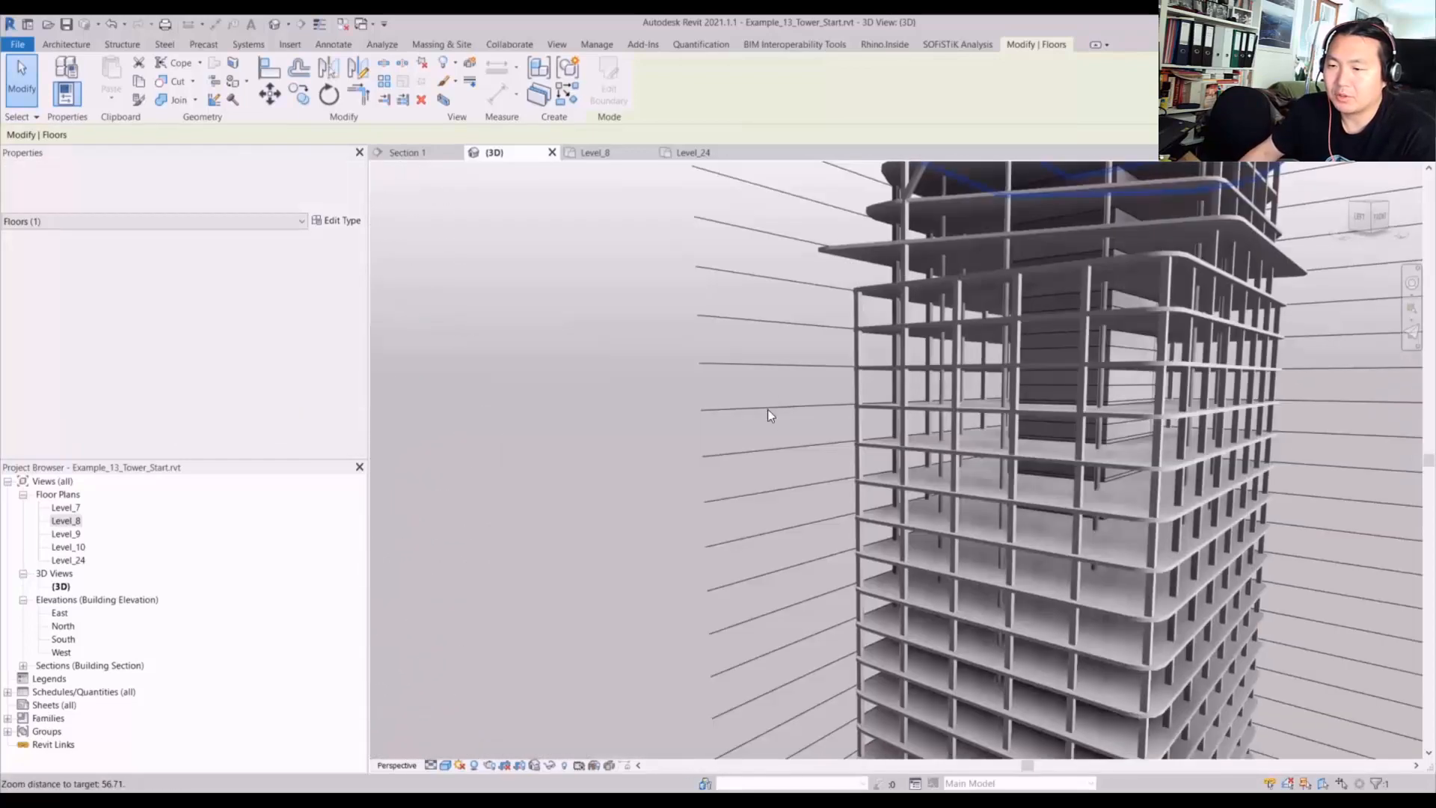
- Review the lower storeys and the whole tower from several sides, then clear the floor selection
{"action": "middle_click_drag", "start_coordinate": [1027, 559], "coordinate": [834, 569], "text": "shift"}
{"action": "middle_click_drag", "start_coordinate": [1041, 550], "coordinate": [972, 666], "text": "shift"}
{"action": "scroll", "coordinate": [784, 513], "scroll_direction": "down", "scroll_amount": 1}
{"action": "middle_click_drag", "start_coordinate": [849, 526], "coordinate": [727, 419], "text": "shift"}
{"action": "scroll", "coordinate": [1065, 464], "scroll_direction": "down", "scroll_amount": 4}
{"action": "scroll", "coordinate": [1098, 495], "scroll_direction": "up", "scroll_amount": 1}
{"action": "middle_click_drag", "start_coordinate": [945, 480], "coordinate": [504, 457], "text": "shift"}
{"action": "mouse_move", "coordinate": [741, 459]}
{"action": "middle_mouse_down", "text": "shift"}
{"action": "mouse_move", "coordinate": [693, 466]}
{"action": "mouse_move", "coordinate": [757, 480]}
{"action": "middle_mouse_up", "text": "shift"}
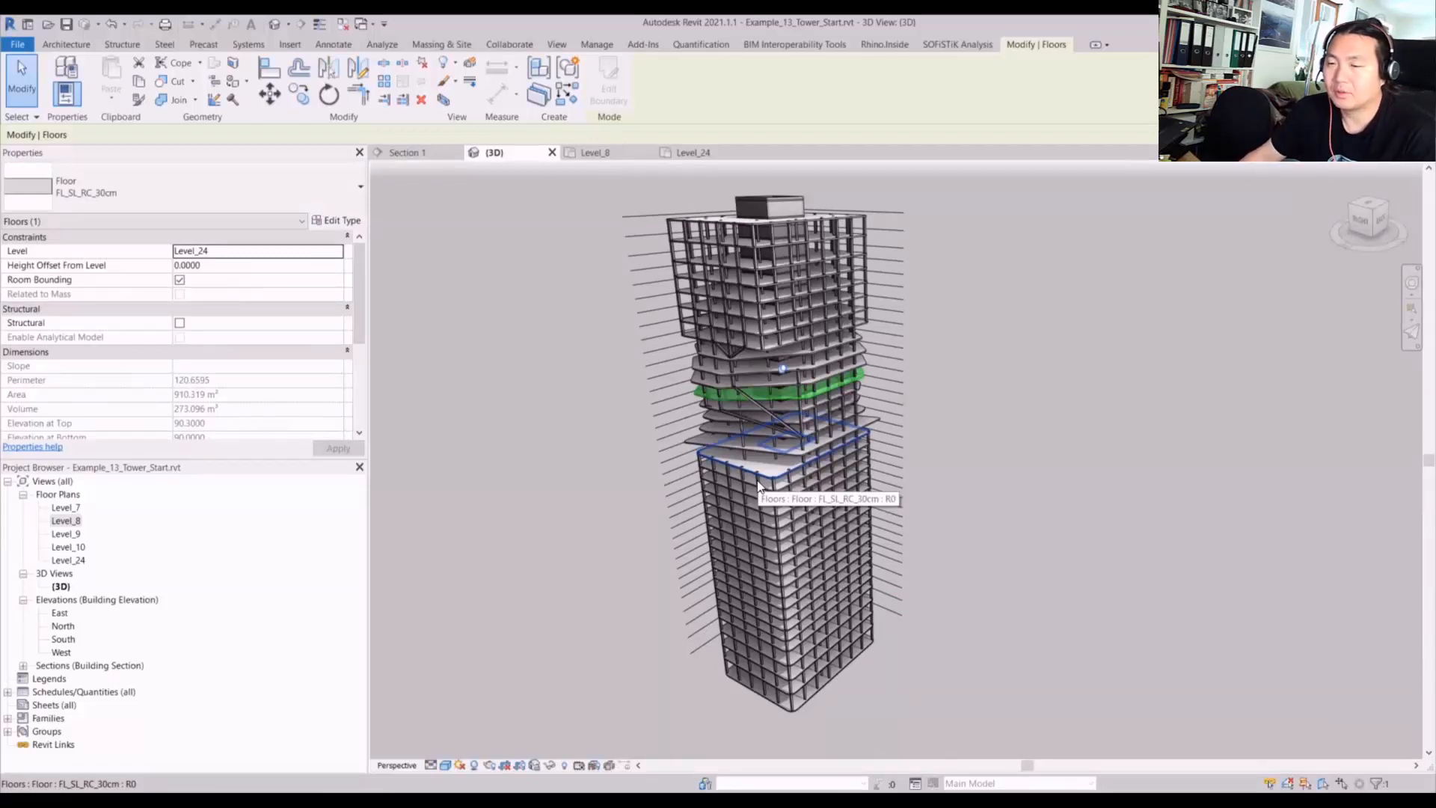
{"action": "key", "text": "Escape"}
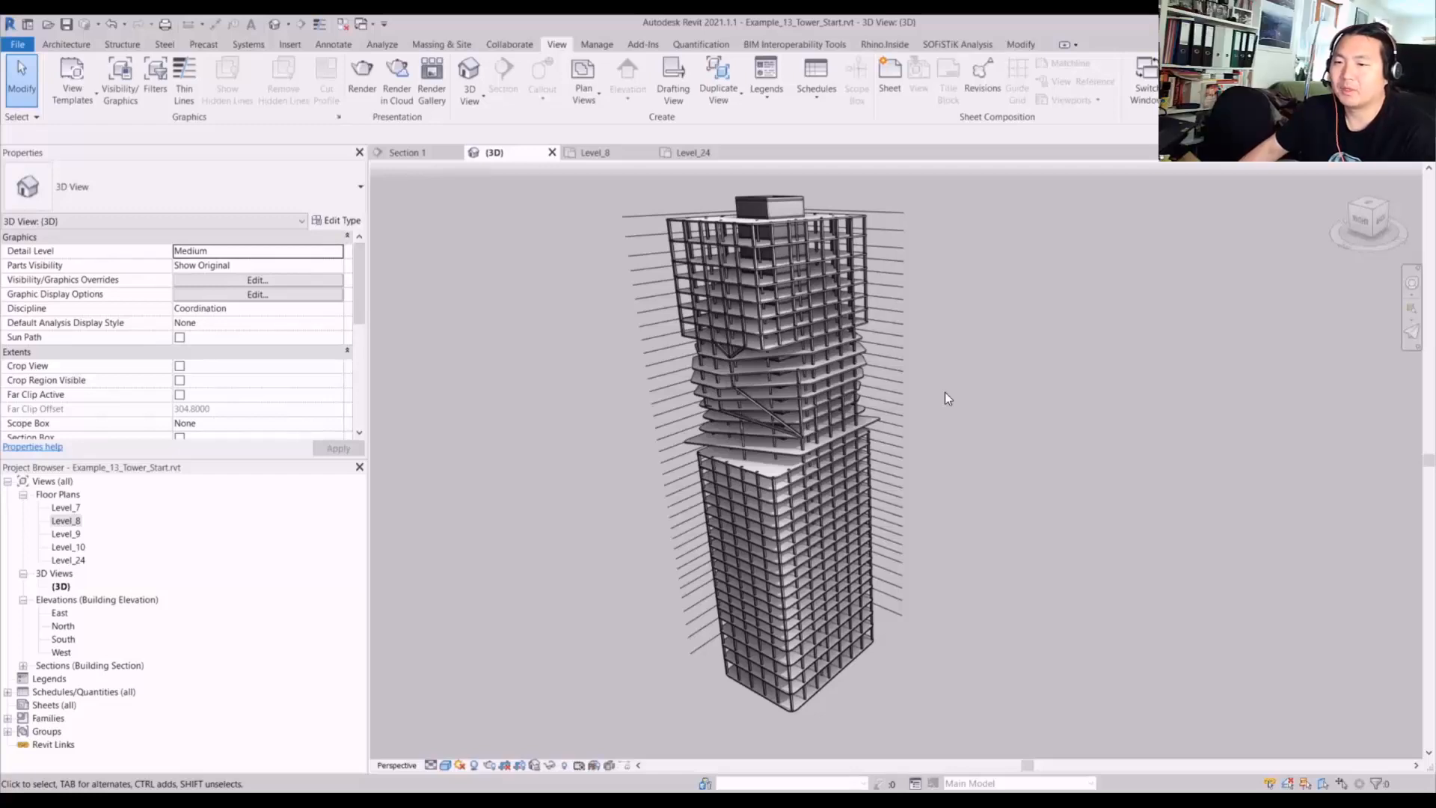
- Examine the full tower from all sides and check the Level_27 floor at the transition to the upper block
{"action": "middle_click_drag", "start_coordinate": [841, 387], "coordinate": [1219, 380], "text": "shift"}
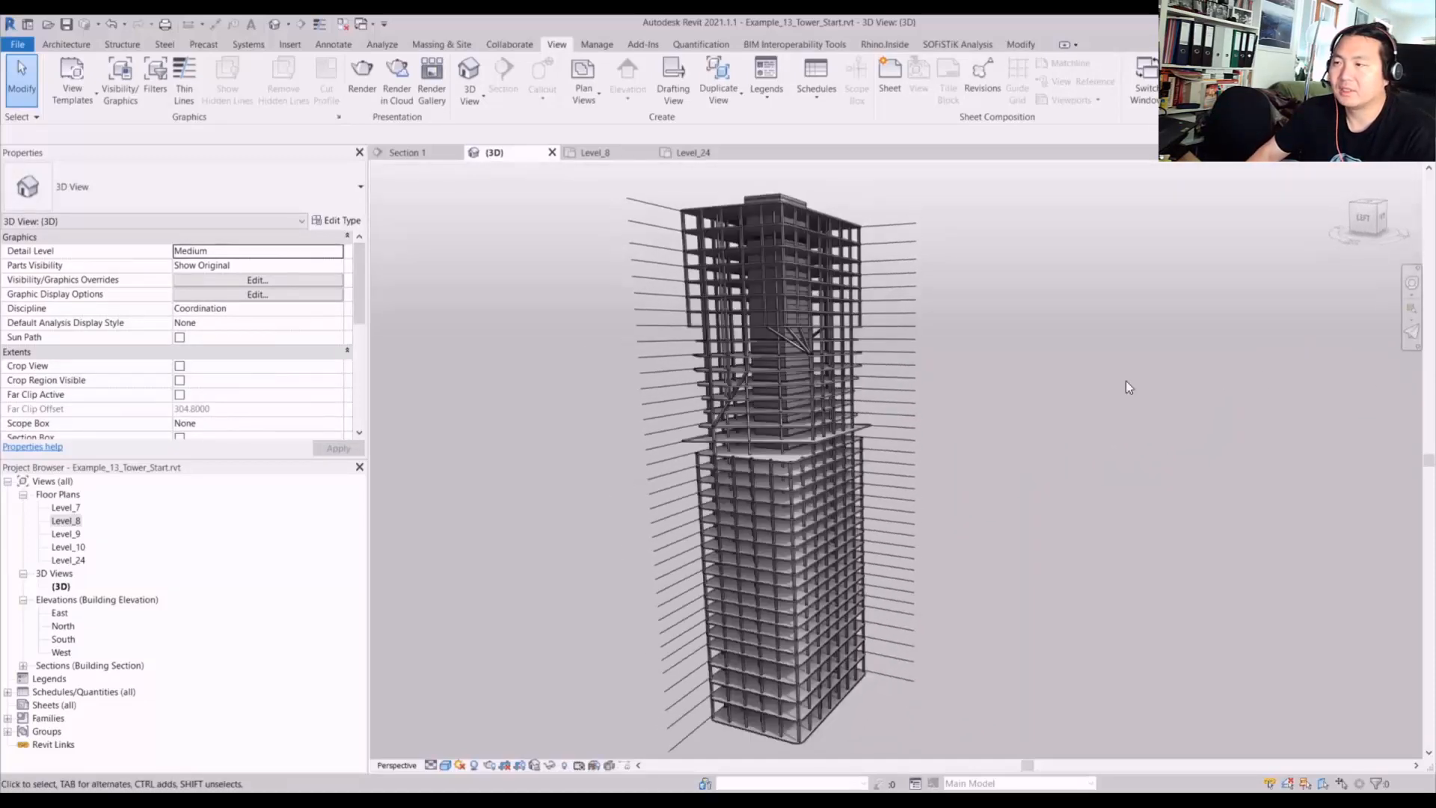
{"action": "mouse_move", "coordinate": [1084, 404]}
{"action": "middle_mouse_down", "text": "shift"}
{"action": "mouse_move", "coordinate": [1013, 394]}
{"action": "mouse_move", "coordinate": [1089, 402]}
{"action": "middle_mouse_up", "text": "shift"}
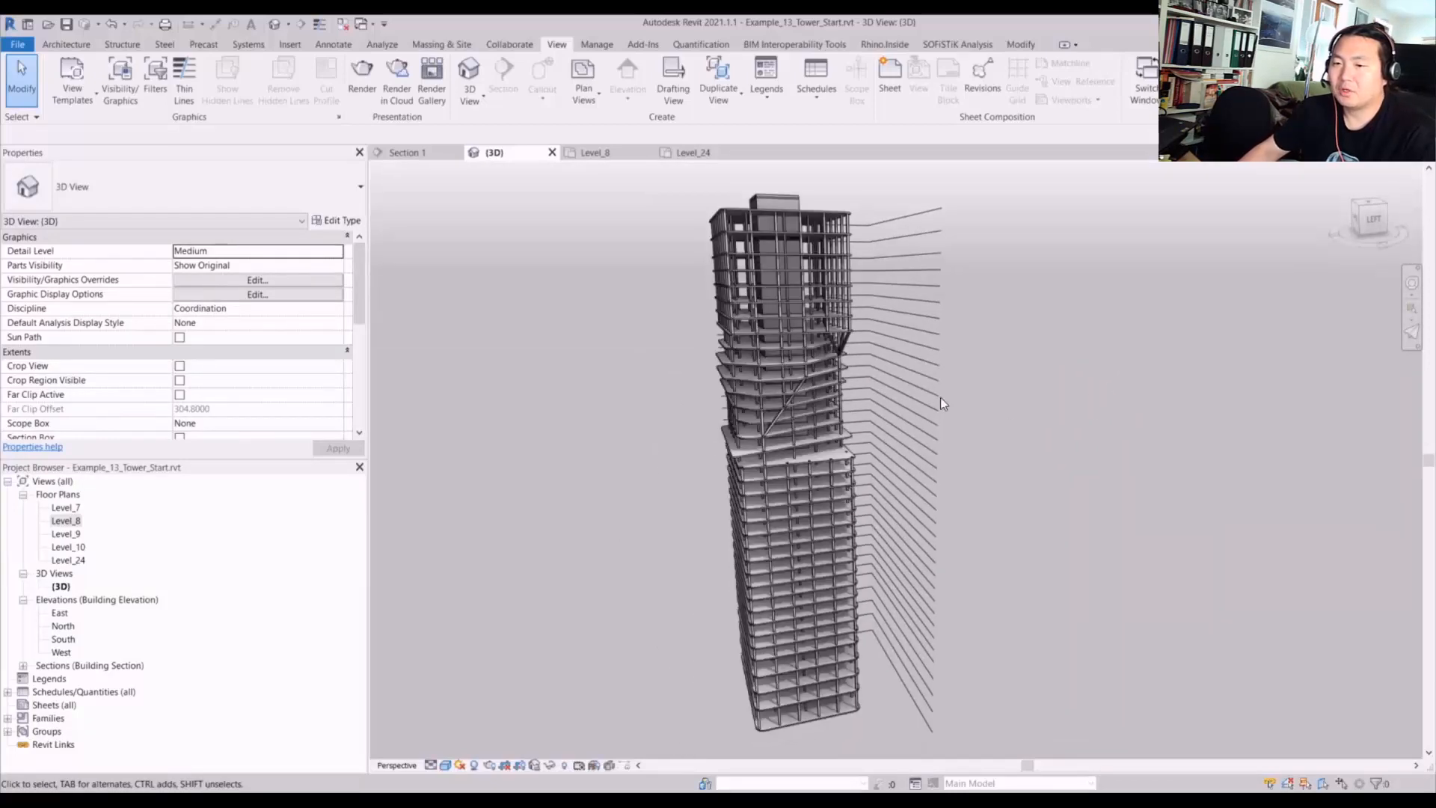
{"action": "middle_click_drag", "start_coordinate": [939, 397], "coordinate": [1120, 410], "text": "shift"}
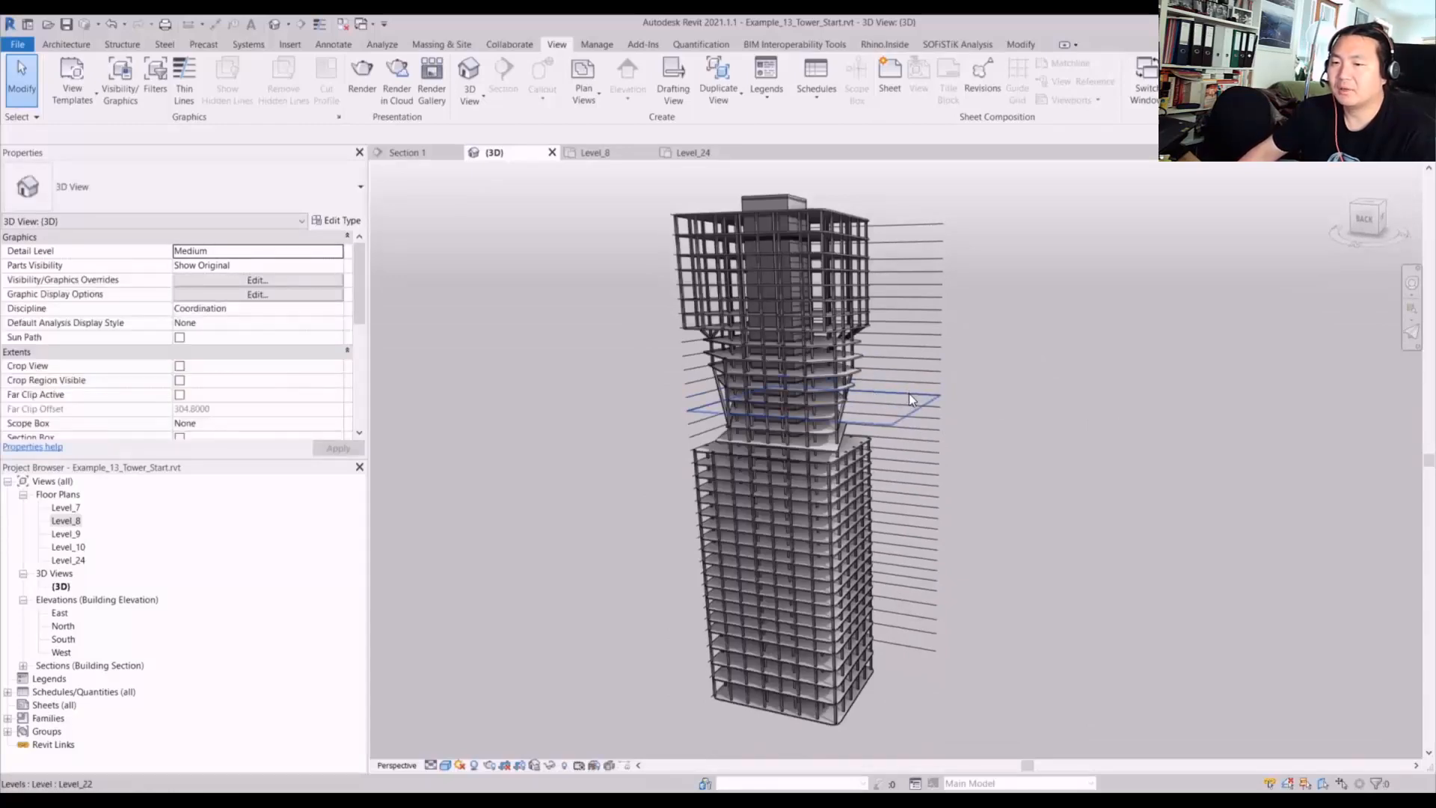
{"action": "middle_click_drag", "start_coordinate": [922, 404], "coordinate": [859, 431], "text": "shift"}
{"action": "scroll", "coordinate": [815, 368], "scroll_direction": "up", "scroll_amount": 1}
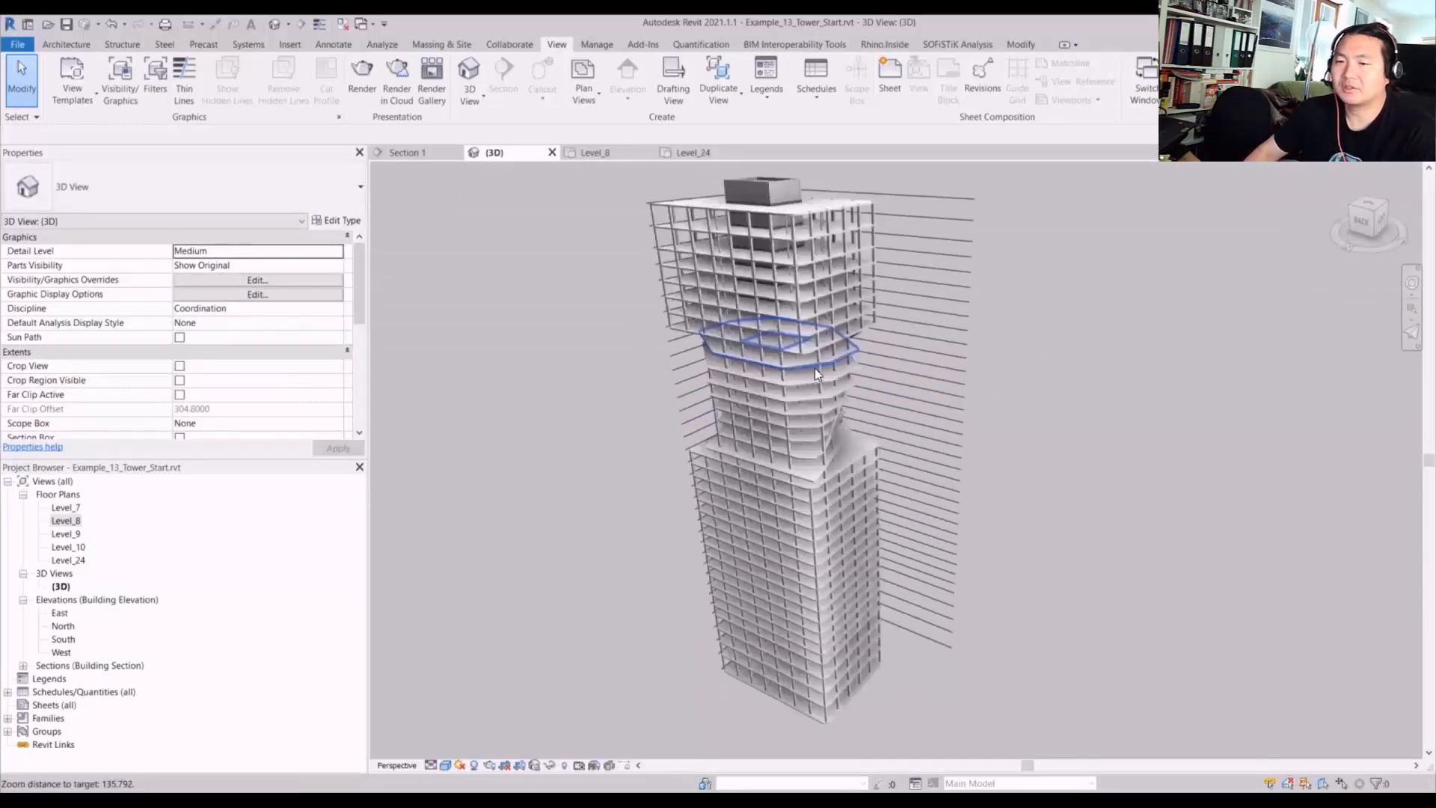
{"action": "scroll", "coordinate": [815, 373], "scroll_direction": "up", "scroll_amount": 2}
{"action": "scroll", "coordinate": [815, 369], "scroll_direction": "down", "scroll_amount": 2}
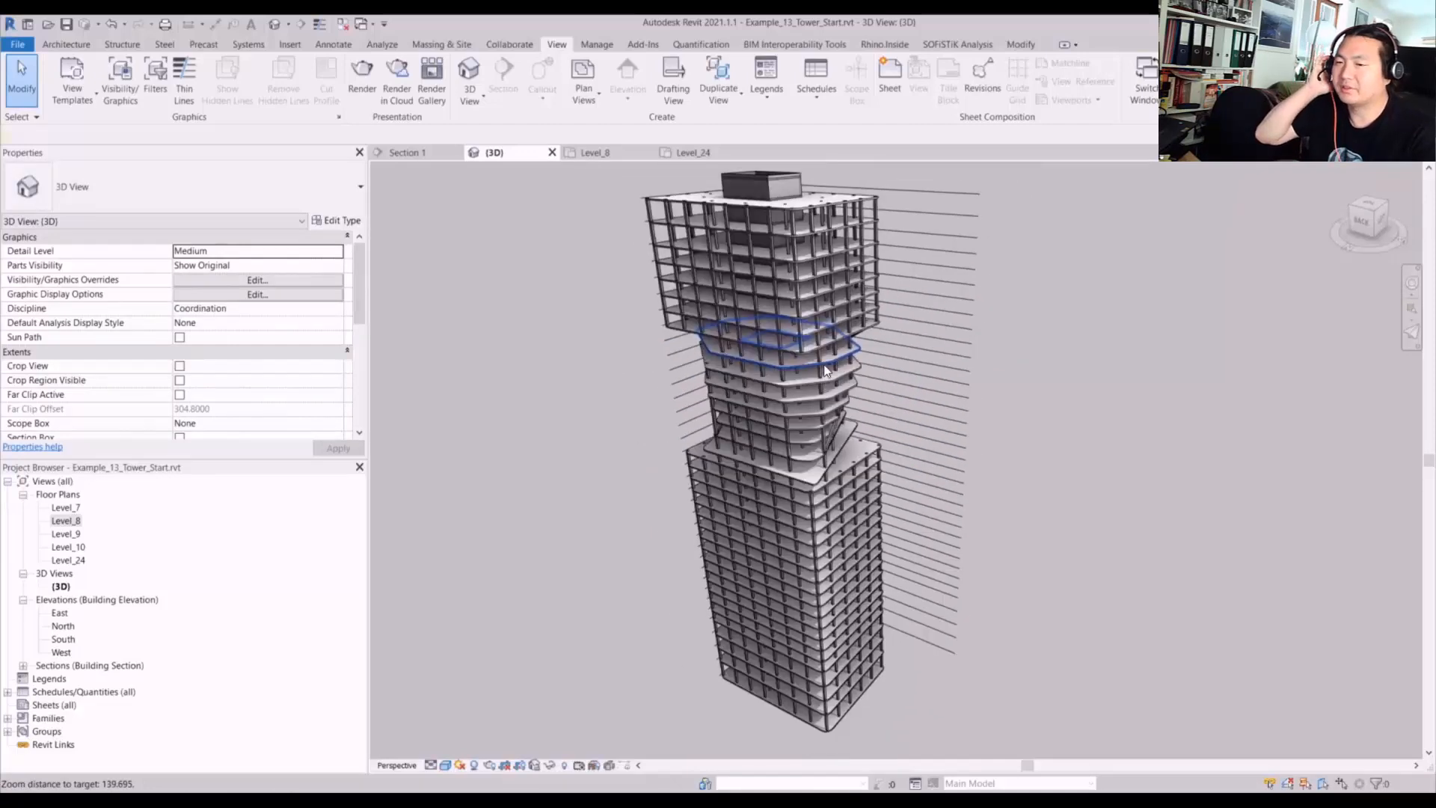
{"action": "left_click", "coordinate": [825, 369]}
{"action": "middle_click_drag", "start_coordinate": [853, 371], "coordinate": [620, 370], "text": "shift"}
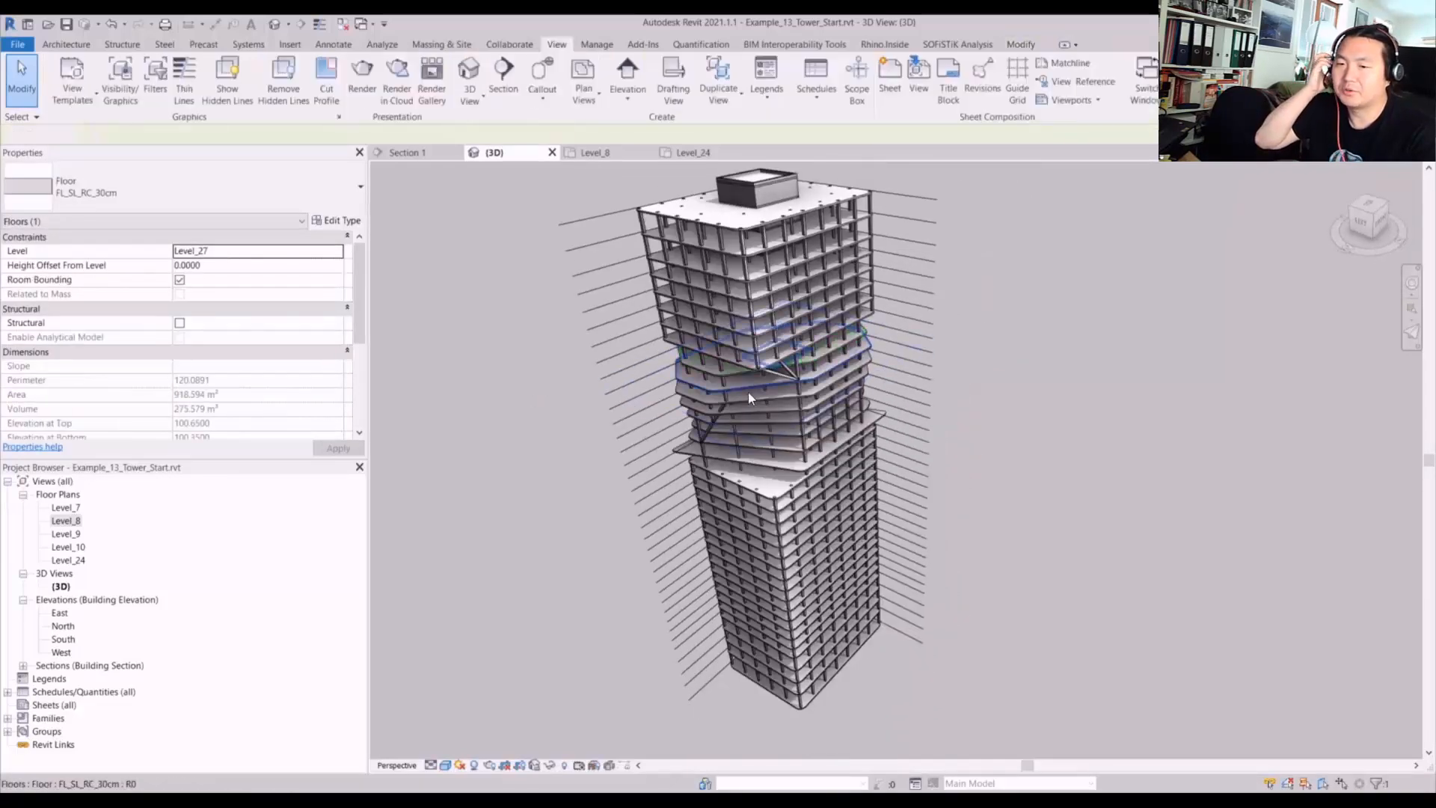
{"action": "key", "text": "Escape"}
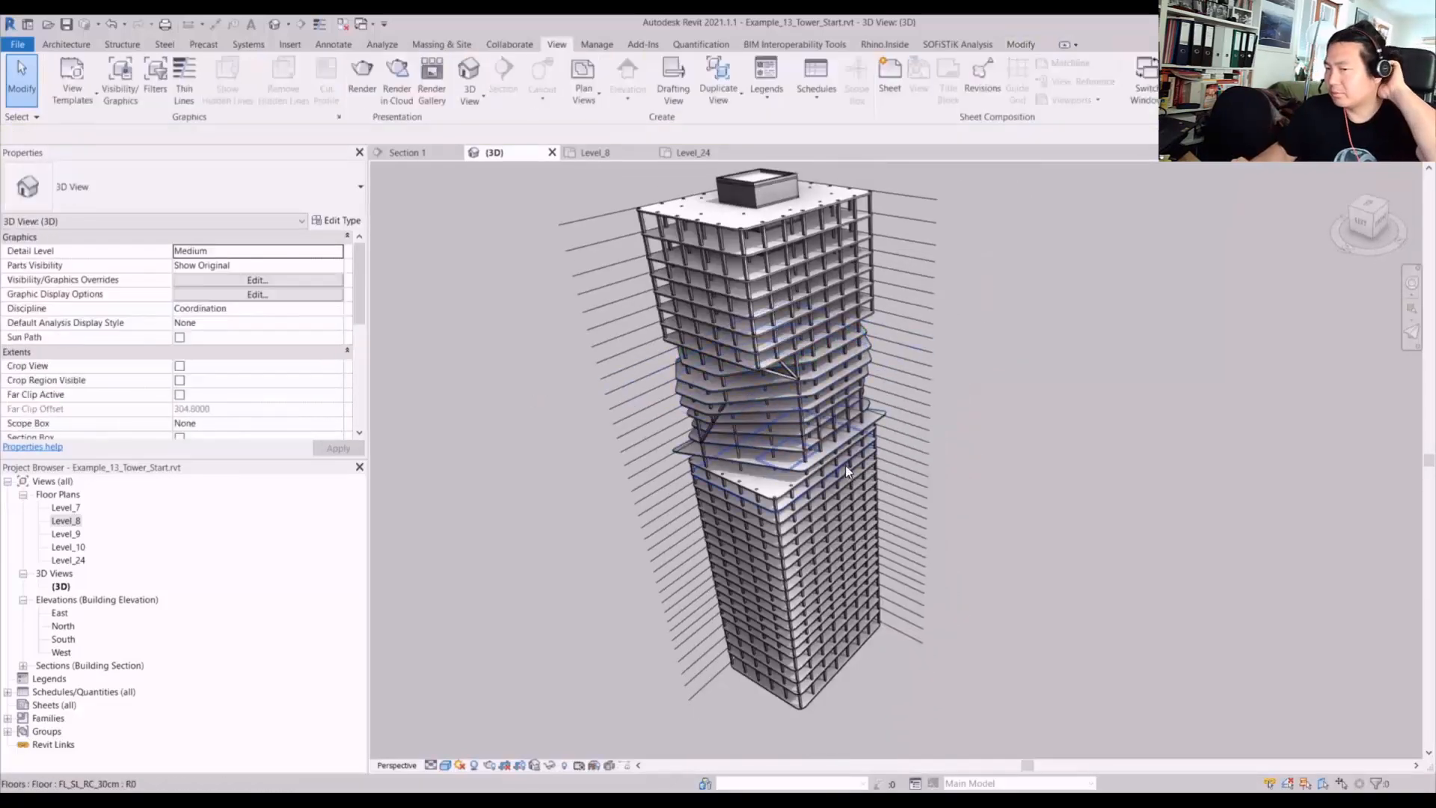
{"action": "middle_click_drag", "start_coordinate": [845, 465], "coordinate": [839, 428], "text": "shift"}
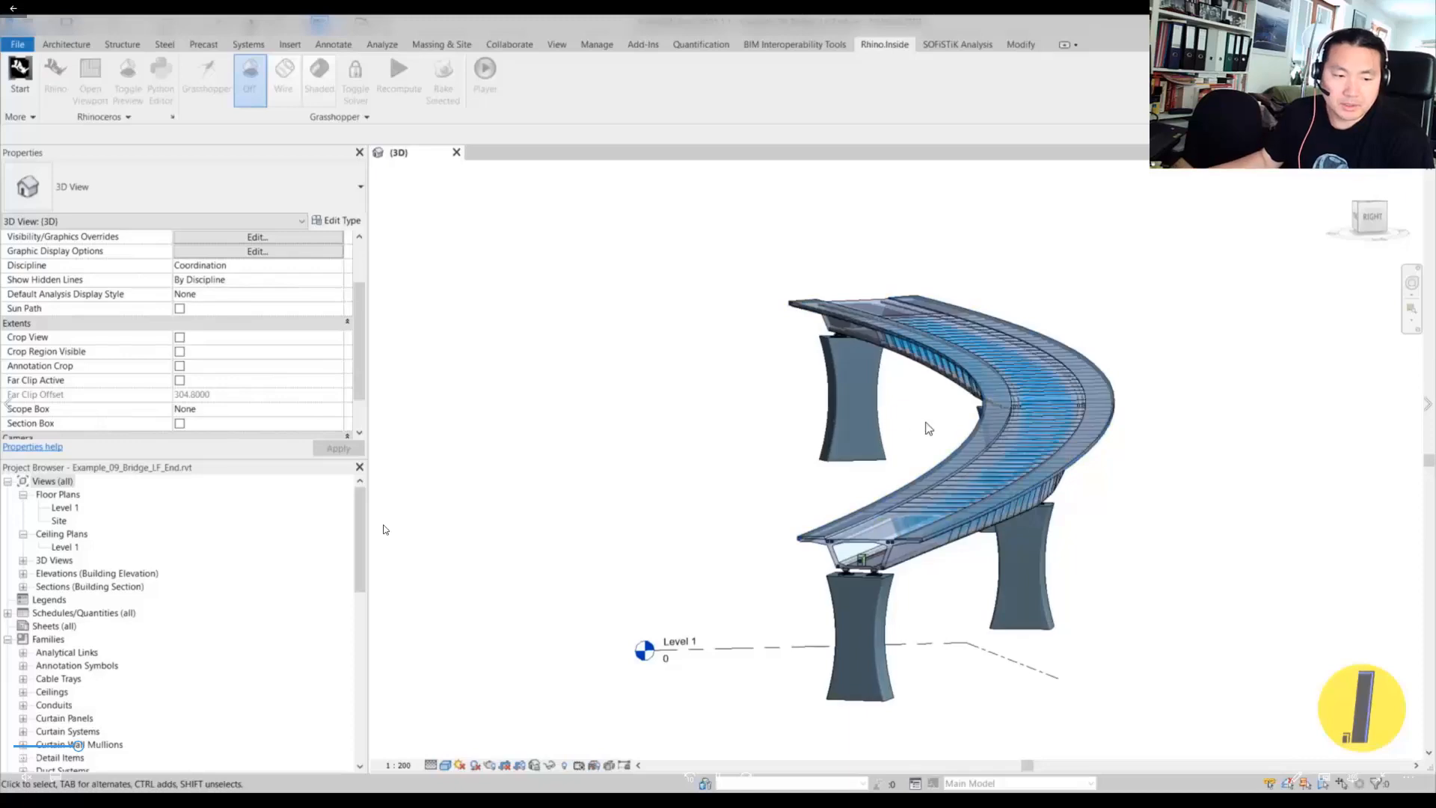
- Select the pier element in the curved bridge model, clear the selection and view the bridge from the other side
{"action": "middle_click_drag", "start_coordinate": [946, 446], "coordinate": [802, 512], "text": "shift"}
{"action": "left_click", "coordinate": [986, 506]}
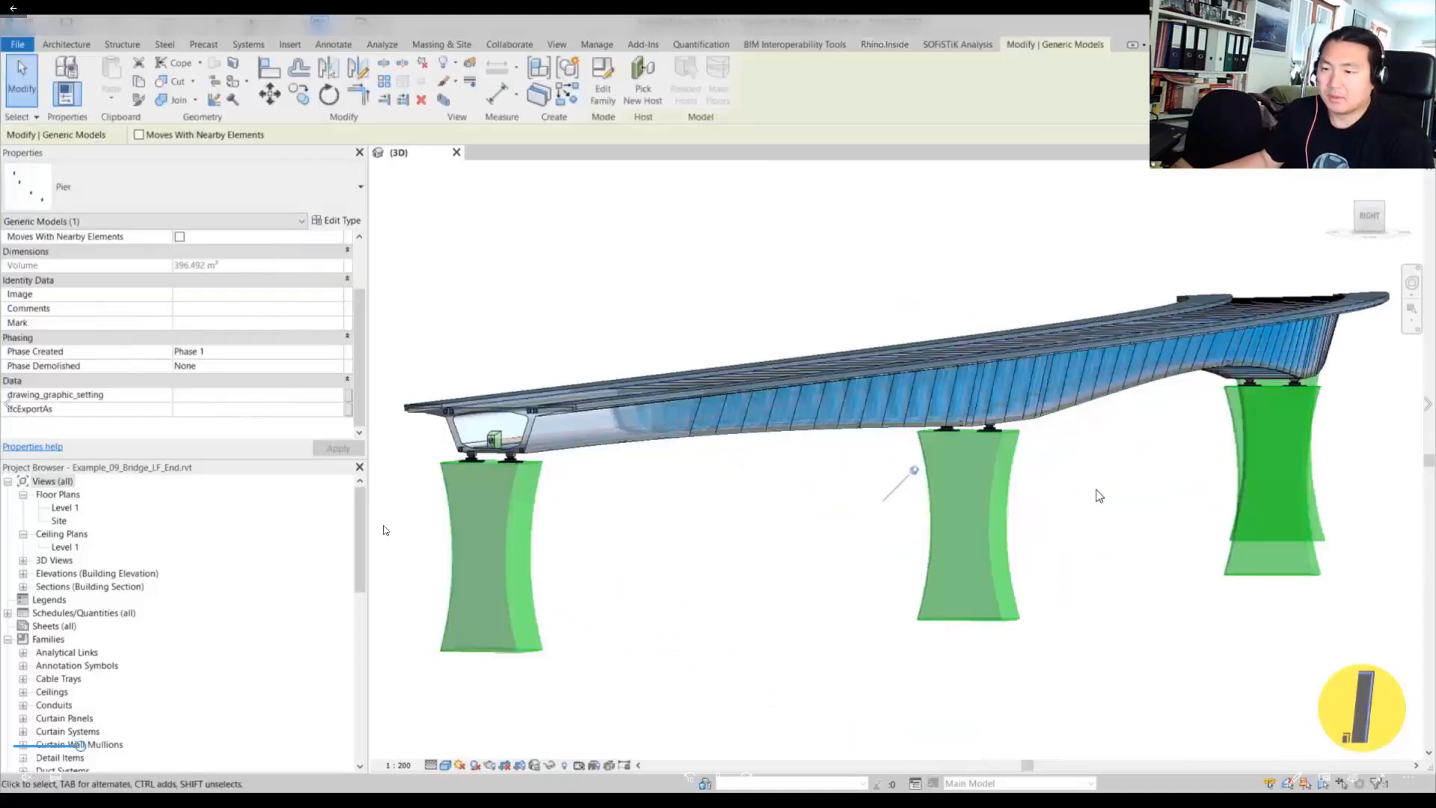
{"action": "left_click", "coordinate": [1096, 492]}
{"action": "middle_click_drag", "start_coordinate": [1096, 492], "coordinate": [737, 437], "text": "shift"}
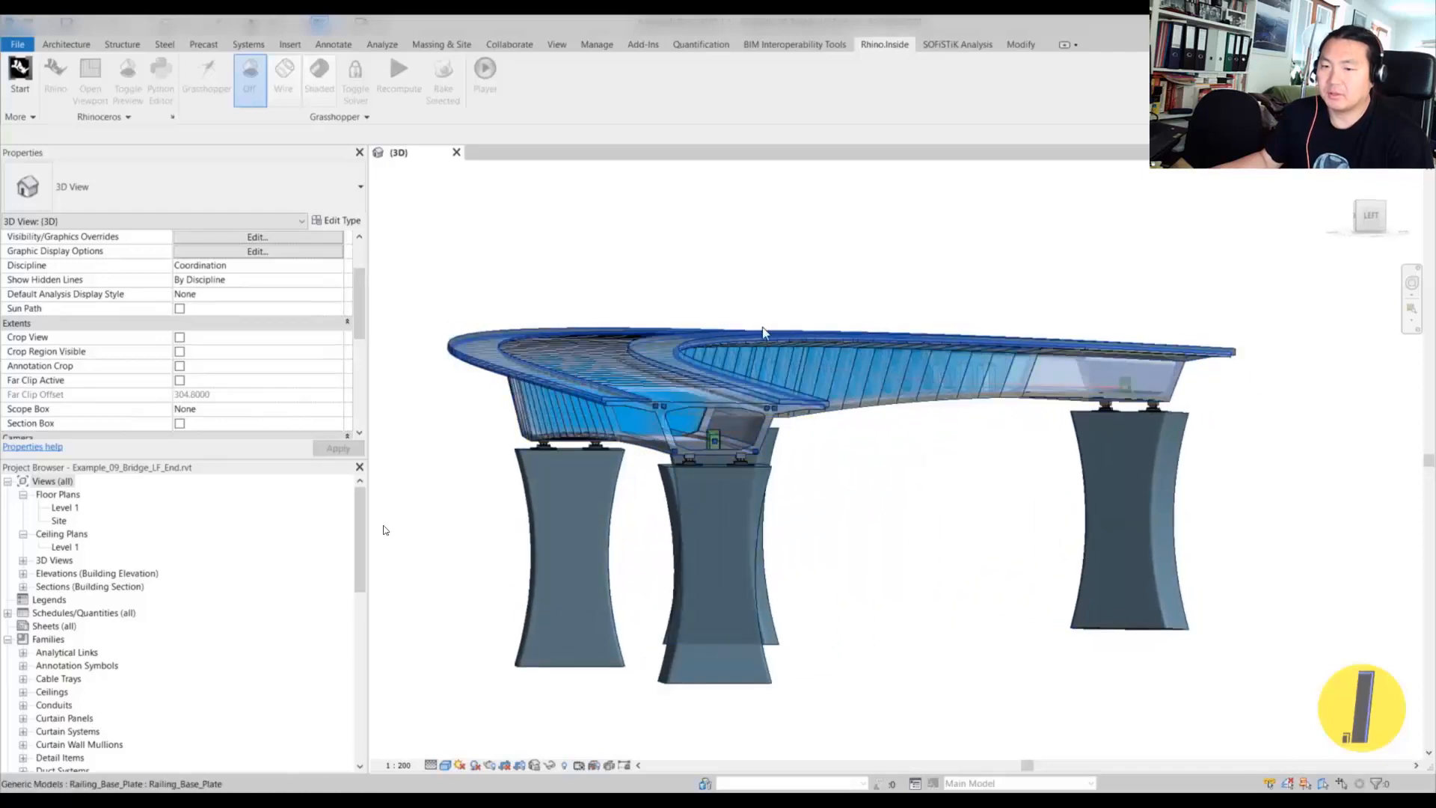
- Examine the bridge's box girder from below and its bearings on top of the pier
{"action": "middle_click_drag", "start_coordinate": [762, 411], "coordinate": [860, 503], "text": "shift"}
{"action": "scroll", "coordinate": [756, 529], "scroll_direction": "up", "scroll_amount": 5}
{"action": "scroll", "coordinate": [758, 529], "scroll_direction": "down", "scroll_amount": 5}
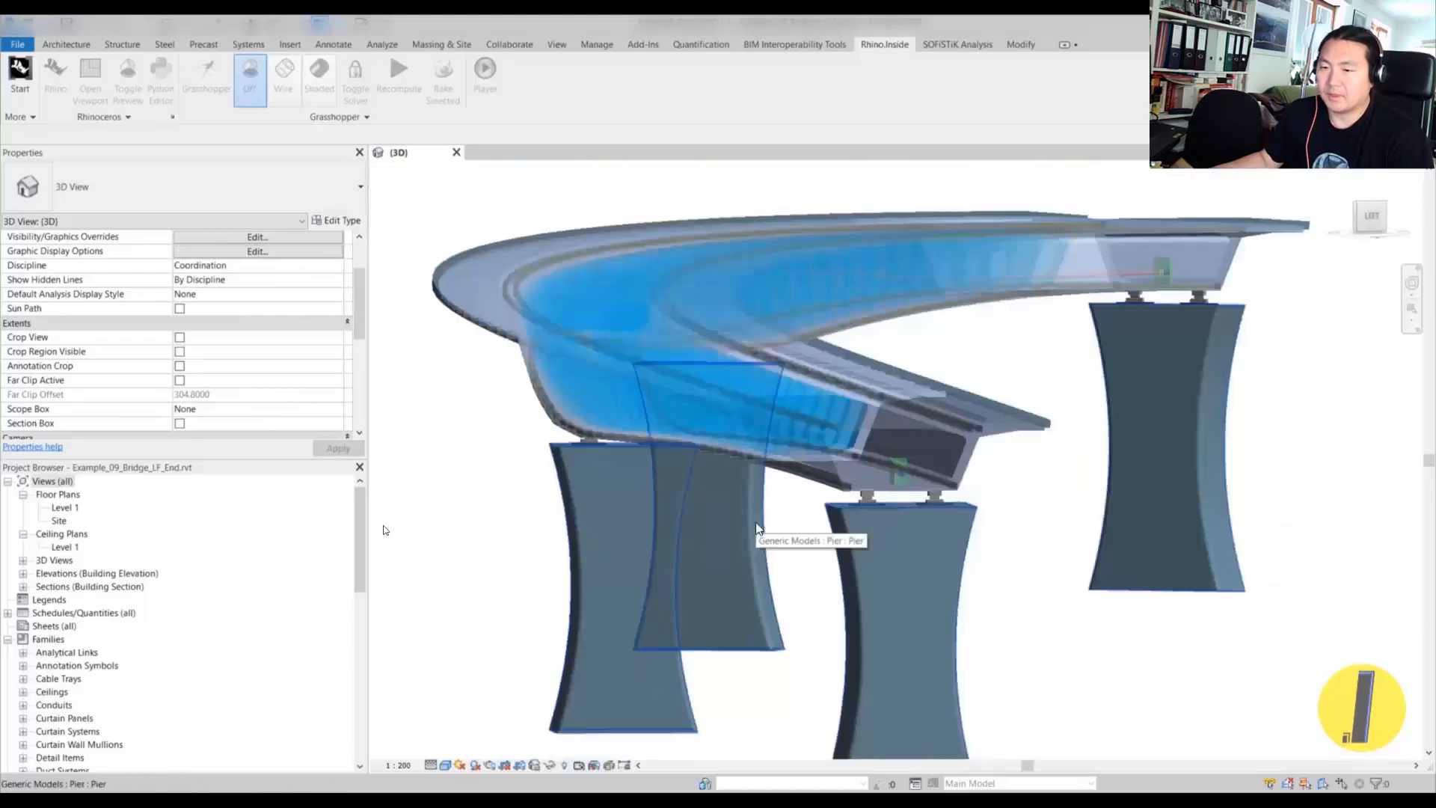
{"action": "middle_click_drag", "start_coordinate": [1044, 554], "coordinate": [897, 418], "text": "shift"}
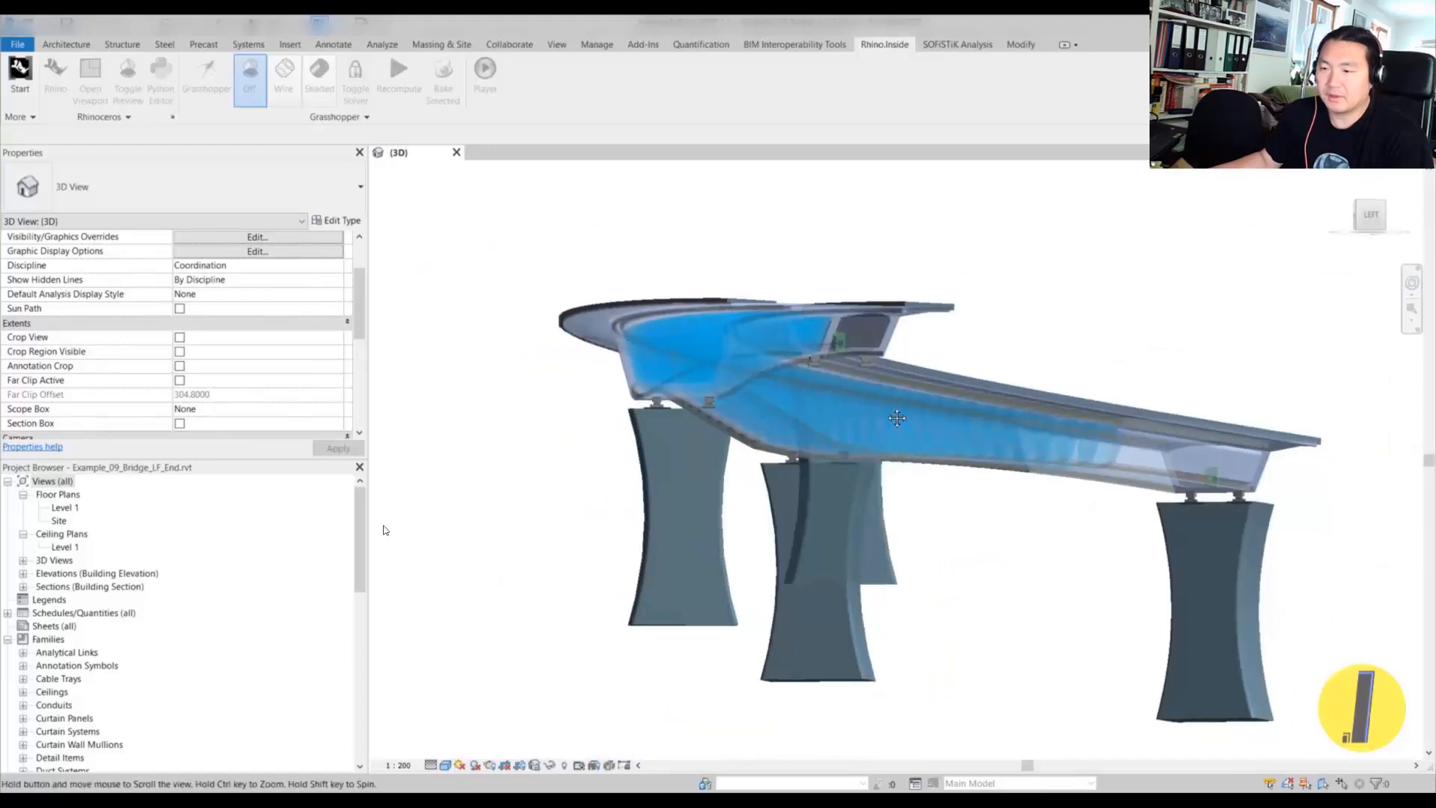
{"action": "scroll", "coordinate": [772, 359], "scroll_direction": "up", "scroll_amount": 2}
{"action": "middle_click_drag", "start_coordinate": [775, 365], "coordinate": [939, 449], "text": "shift"}
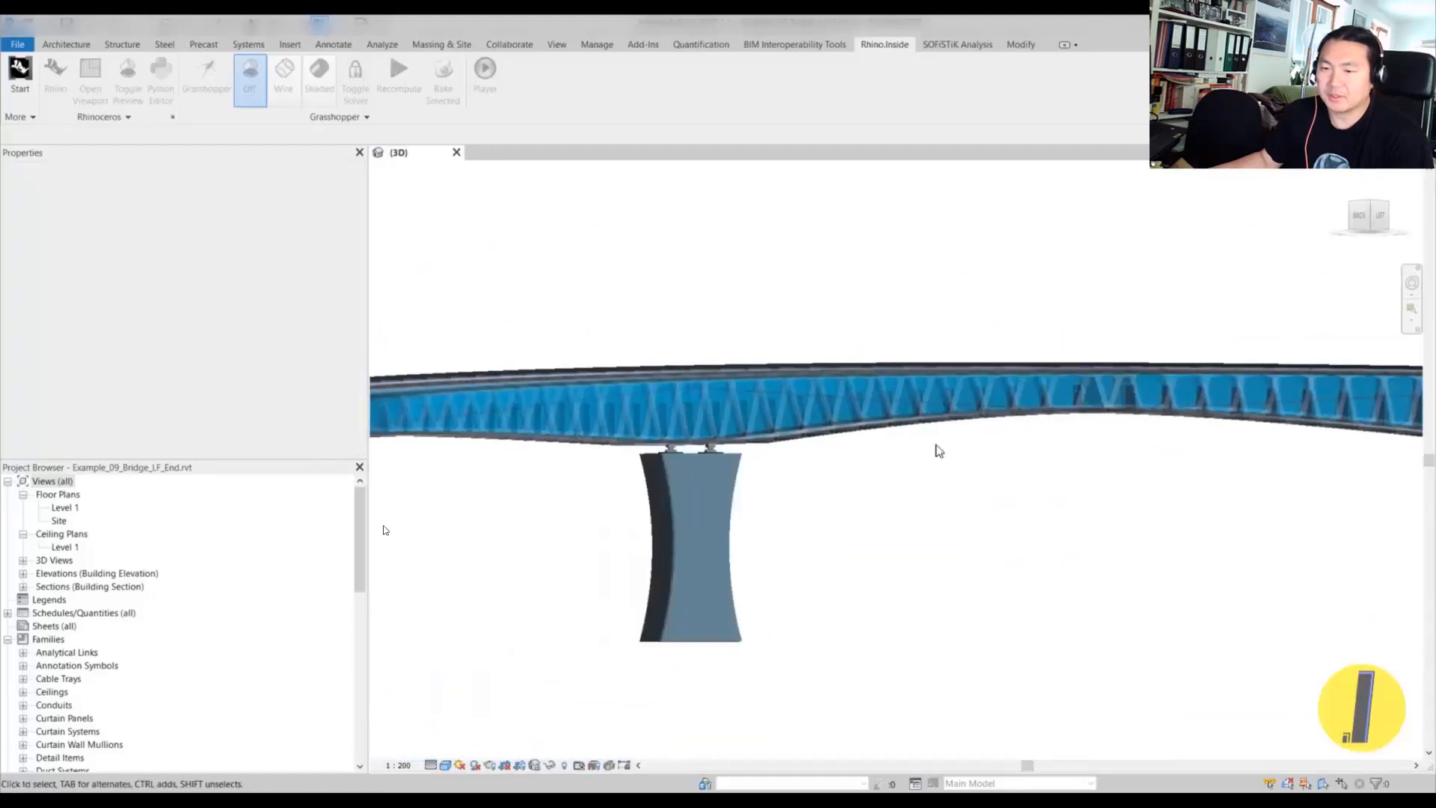
{"action": "middle_click_drag", "start_coordinate": [772, 431], "coordinate": [1007, 537], "text": "shift"}
{"action": "scroll", "coordinate": [869, 433], "scroll_direction": "up", "scroll_amount": 3}
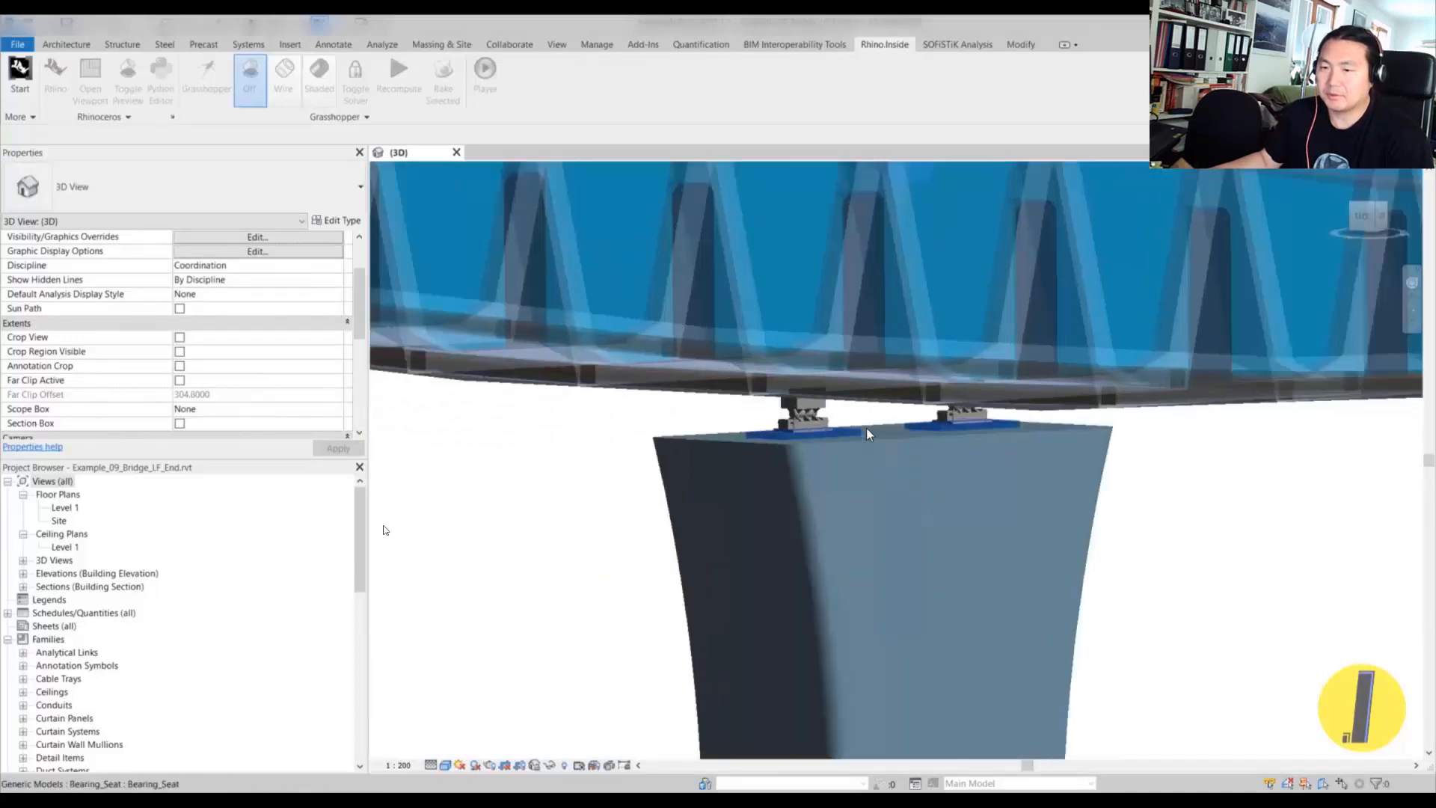
- Open the pier bearing's family, Bearing_Type_01, for editing and view it in 3D
{"action": "left_click", "coordinate": [808, 419]}
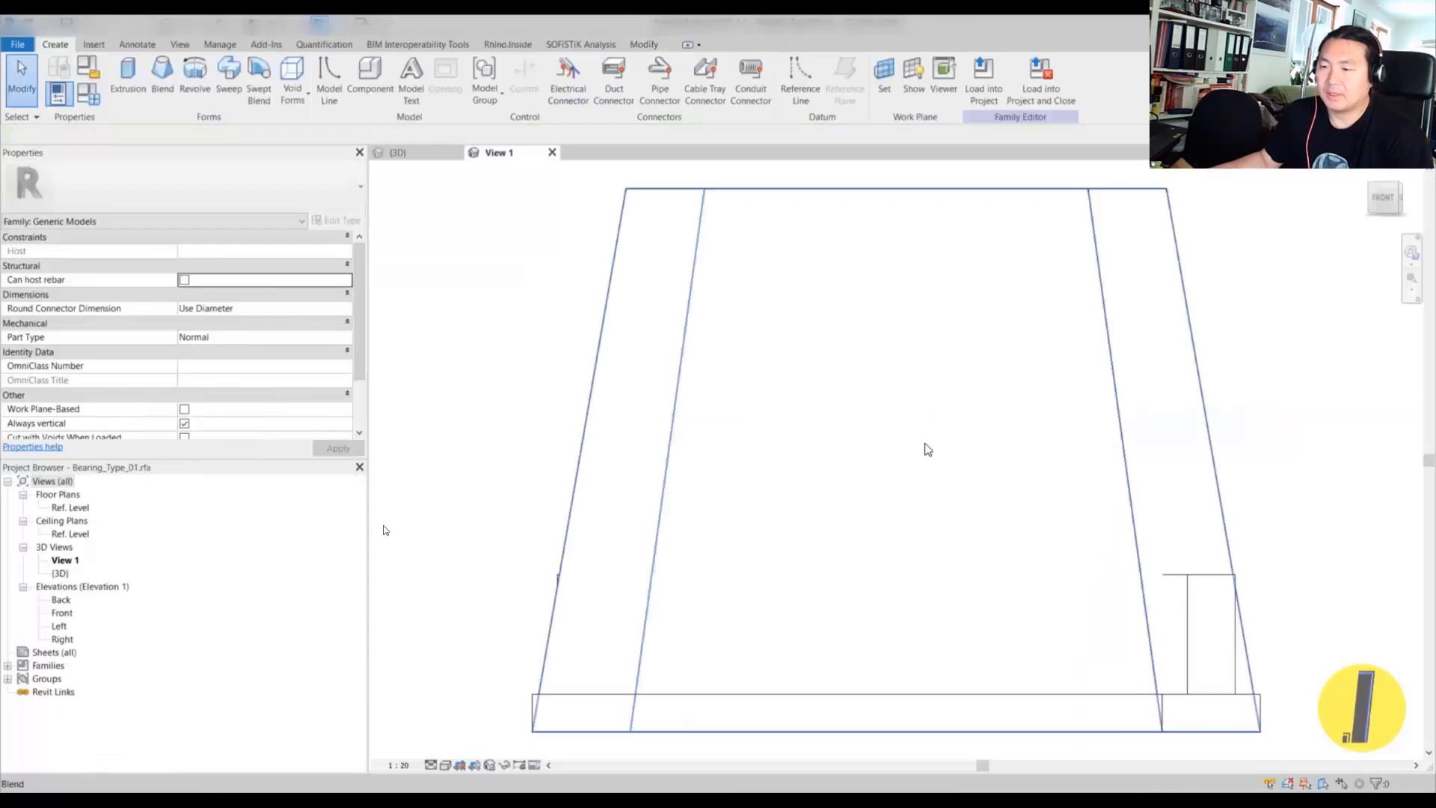
{"action": "middle_click_drag", "start_coordinate": [927, 449], "coordinate": [698, 636], "text": "shift"}
- Turn on preview visibility in the bearing family's 3D view and set the detail level to Coarse
{"action": "left_click", "coordinate": [539, 750]}
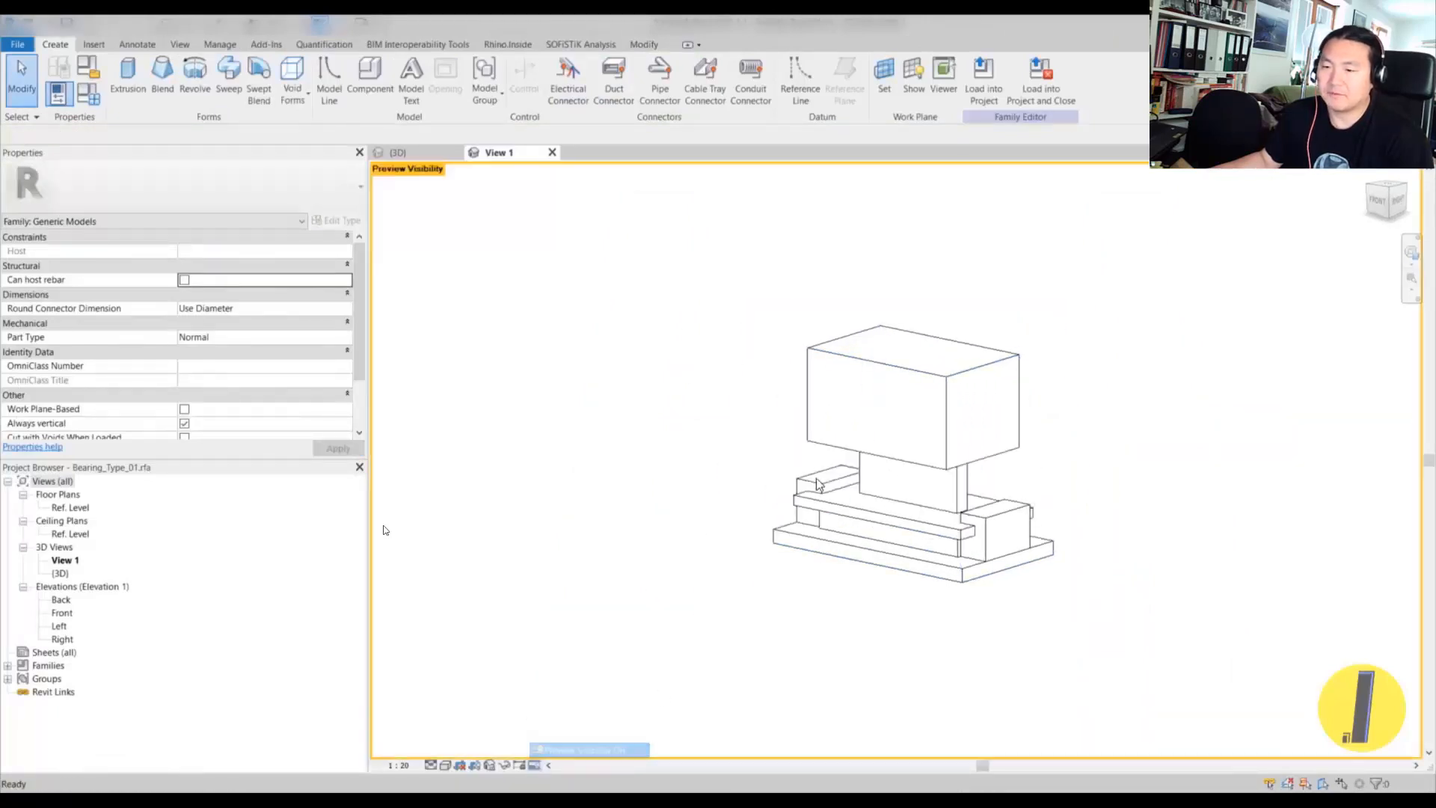
{"action": "left_click", "coordinate": [431, 765]}
{"action": "left_click", "coordinate": [458, 719]}
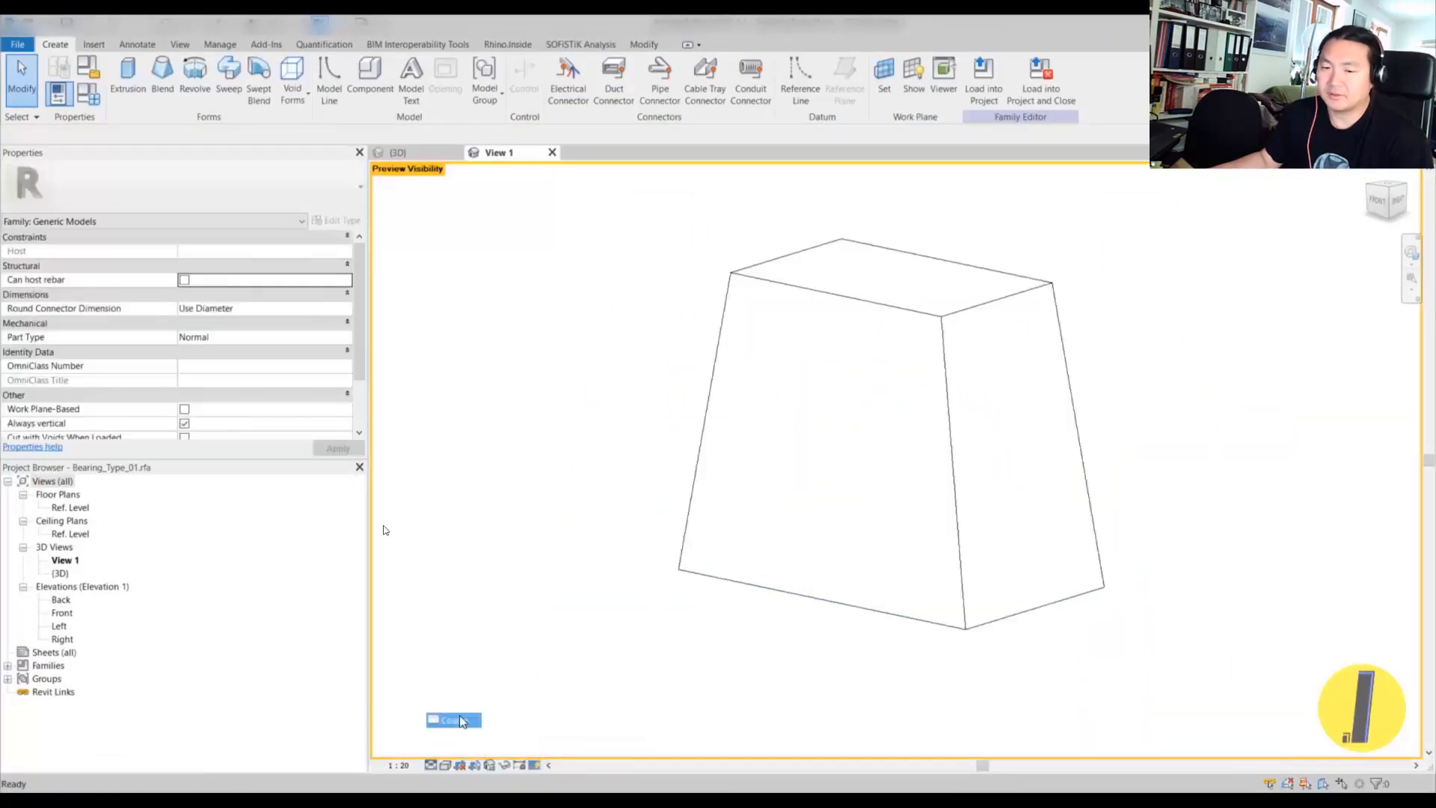
{"action": "mouse_move", "coordinate": [933, 561]}
{"action": "middle_mouse_down", "text": "shift"}
{"action": "mouse_move", "coordinate": [922, 586]}
{"action": "mouse_move", "coordinate": [935, 574]}
{"action": "middle_mouse_up", "text": "shift"}
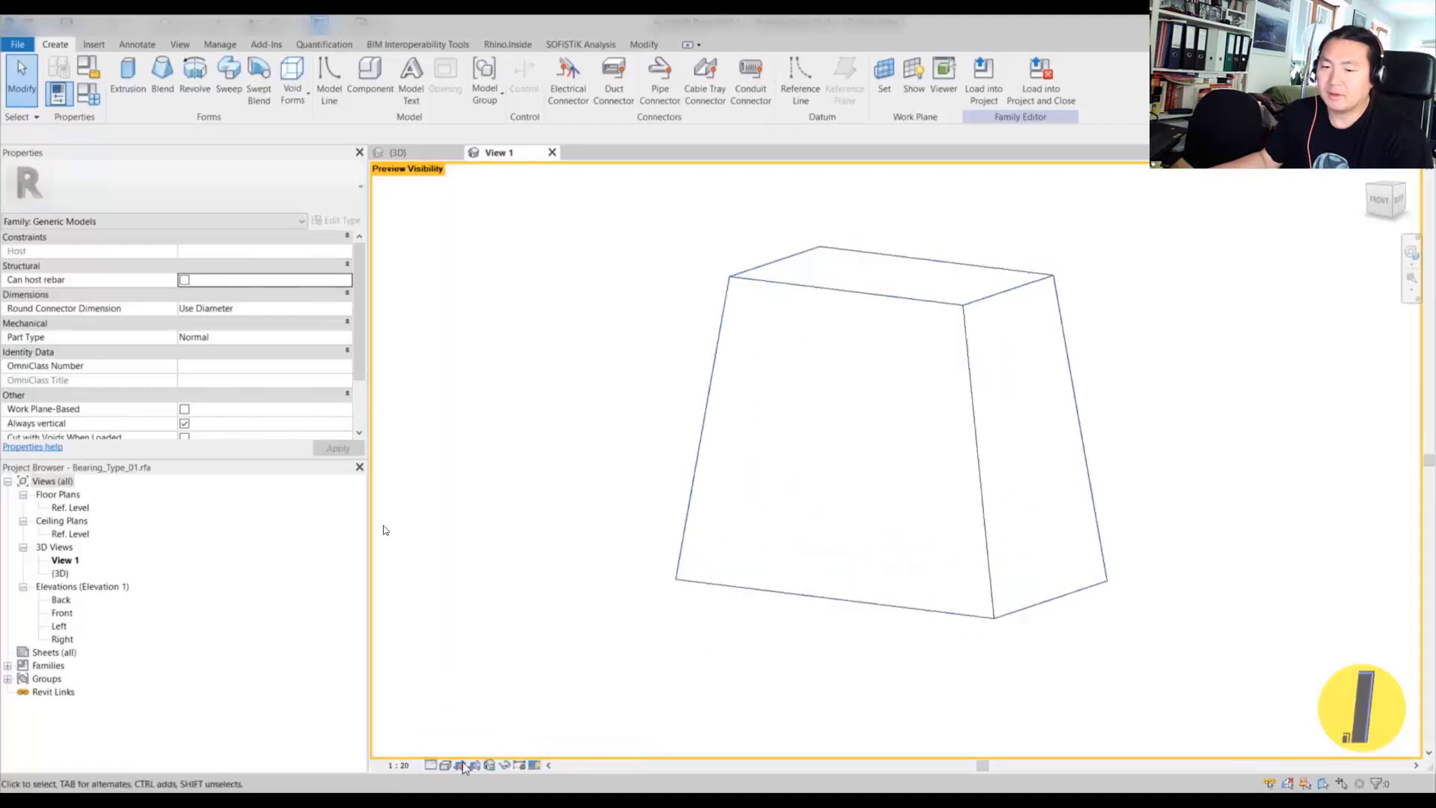
- Set the bearing family's detail level to Medium and then Fine, shade the view, and orbit around the bearing
{"action": "left_click", "coordinate": [451, 737]}
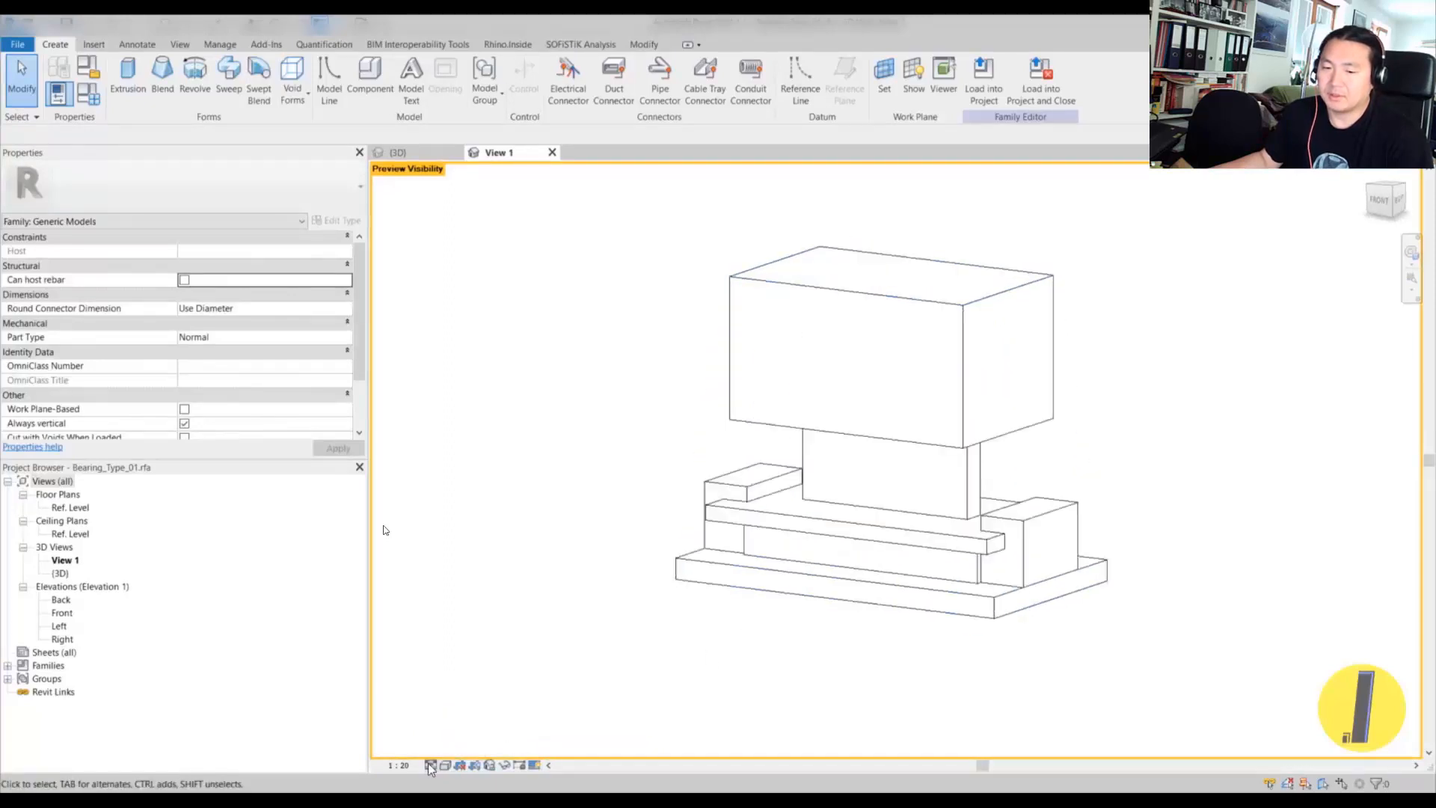
{"action": "left_click", "coordinate": [449, 749]}
{"action": "mouse_move", "coordinate": [811, 620]}
{"action": "middle_mouse_down", "text": "shift"}
{"action": "mouse_move", "coordinate": [872, 590]}
{"action": "mouse_move", "coordinate": [722, 622]}
{"action": "mouse_move", "coordinate": [474, 625]}
{"action": "mouse_move", "coordinate": [504, 583]}
{"action": "mouse_move", "coordinate": [414, 624]}
{"action": "mouse_move", "coordinate": [786, 546]}
{"action": "mouse_move", "coordinate": [1057, 564]}
{"action": "mouse_move", "coordinate": [737, 500]}
{"action": "middle_mouse_up", "text": "shift"}
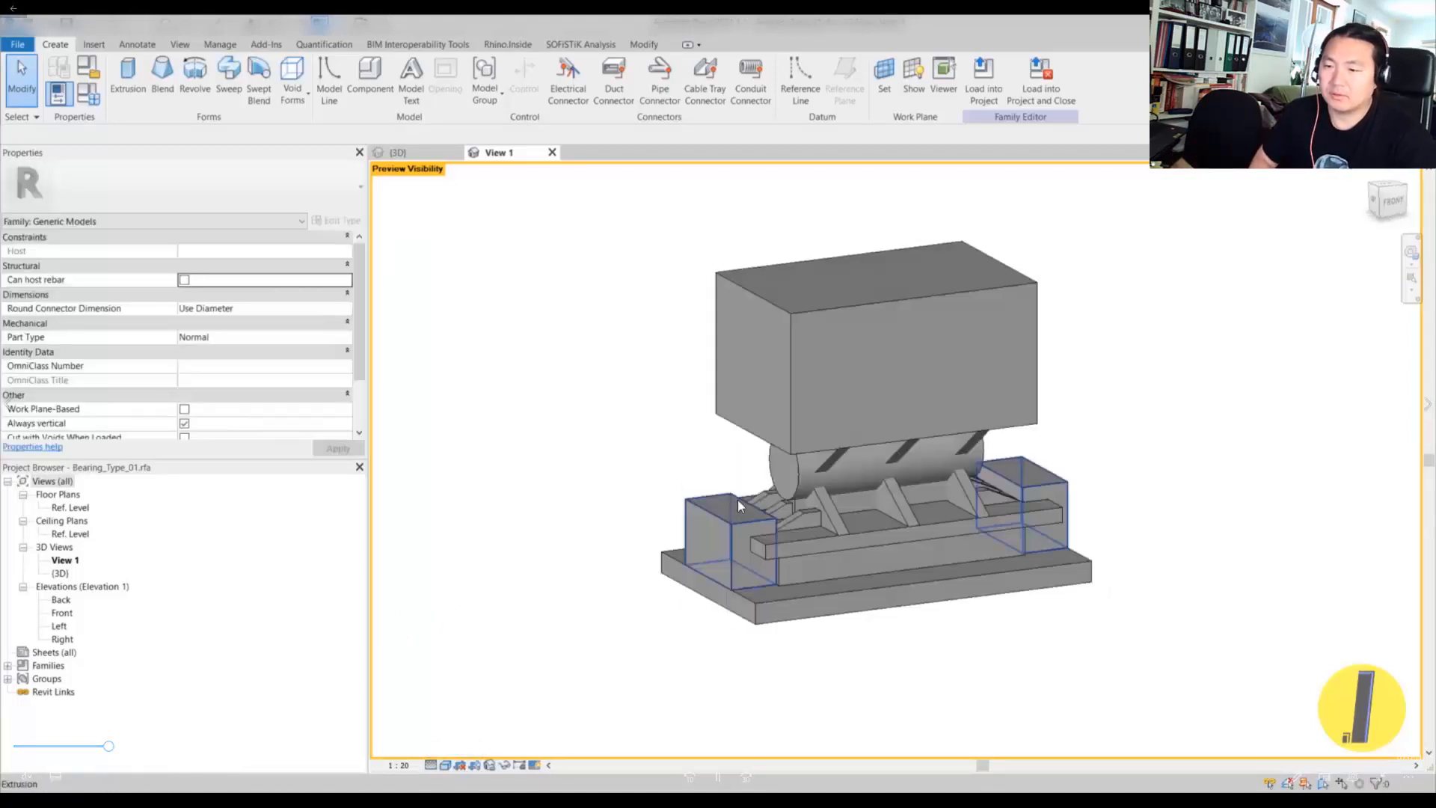
{"action": "mouse_move", "coordinate": [809, 445]}
{"action": "middle_mouse_down", "text": "shift"}
{"action": "mouse_move", "coordinate": [770, 441]}
{"action": "mouse_move", "coordinate": [795, 401]}
{"action": "middle_mouse_up", "text": "shift"}
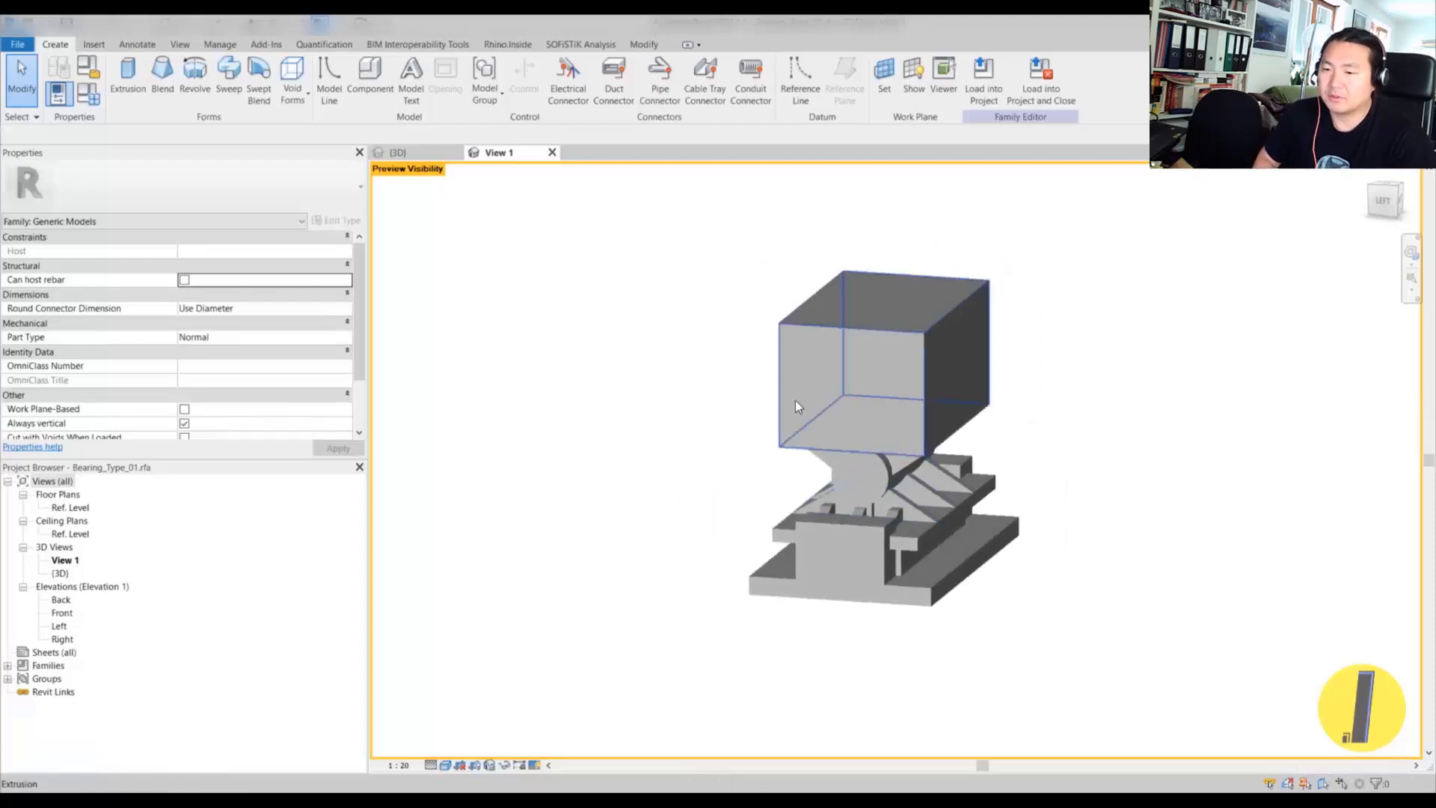
- Close the bearing family and switch from Revit to the bridge model in Rhino and Grasshopper
{"action": "left_click", "coordinate": [551, 152]}
{"action": "left_click", "coordinate": [756, 420]}
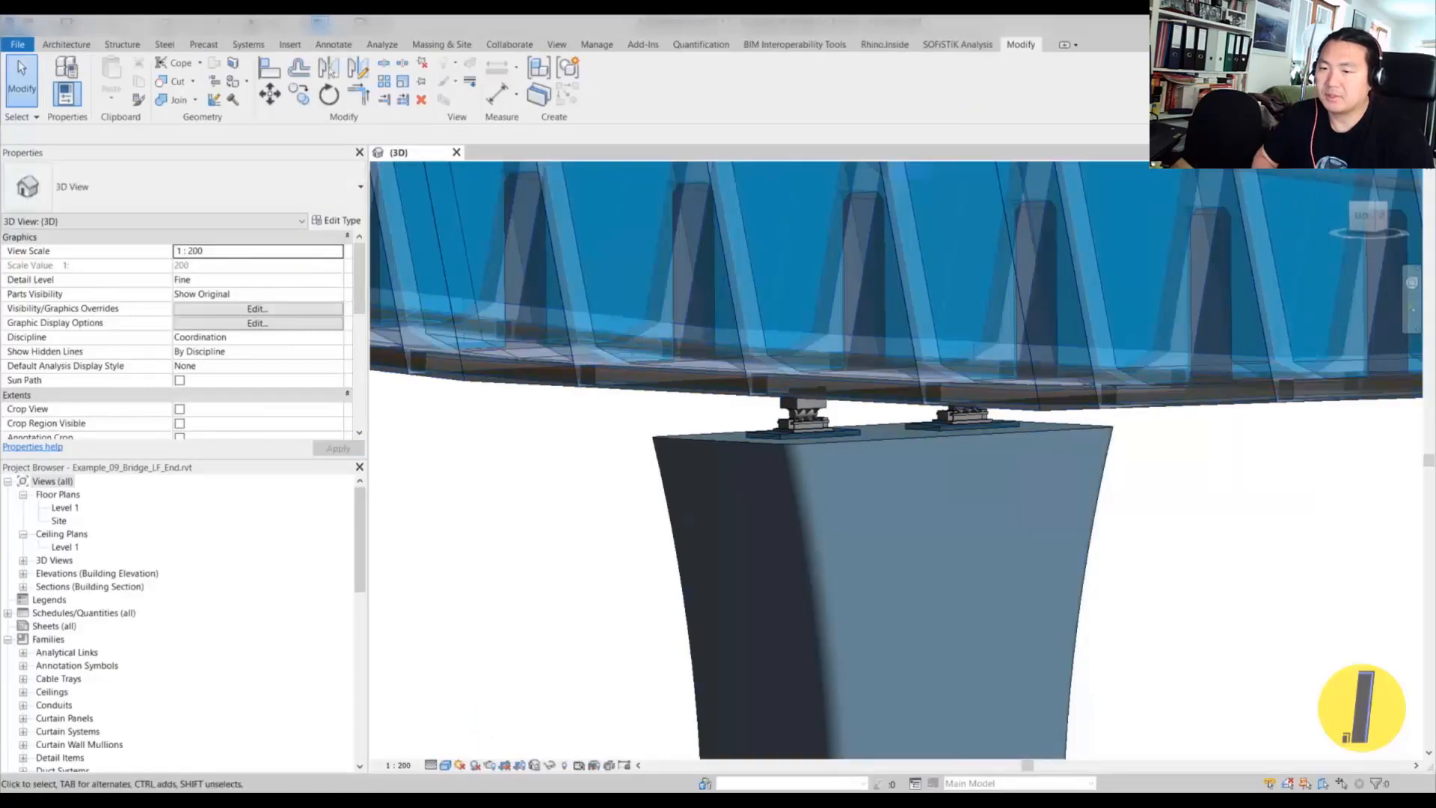
{"action": "mouse_move", "coordinate": [348, 798]}
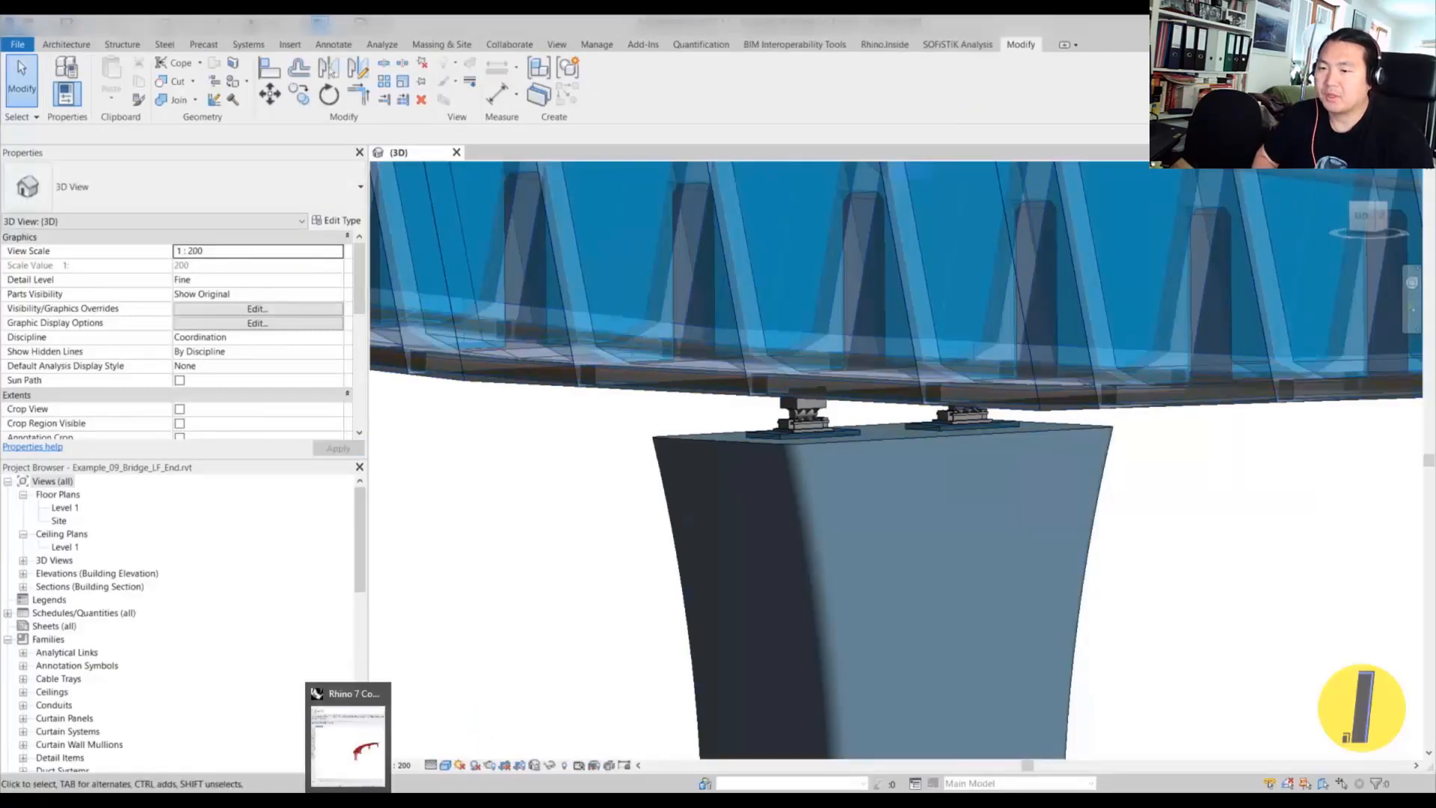
{"action": "mouse_move", "coordinate": [275, 798]}
{"action": "left_click", "coordinate": [420, 733]}
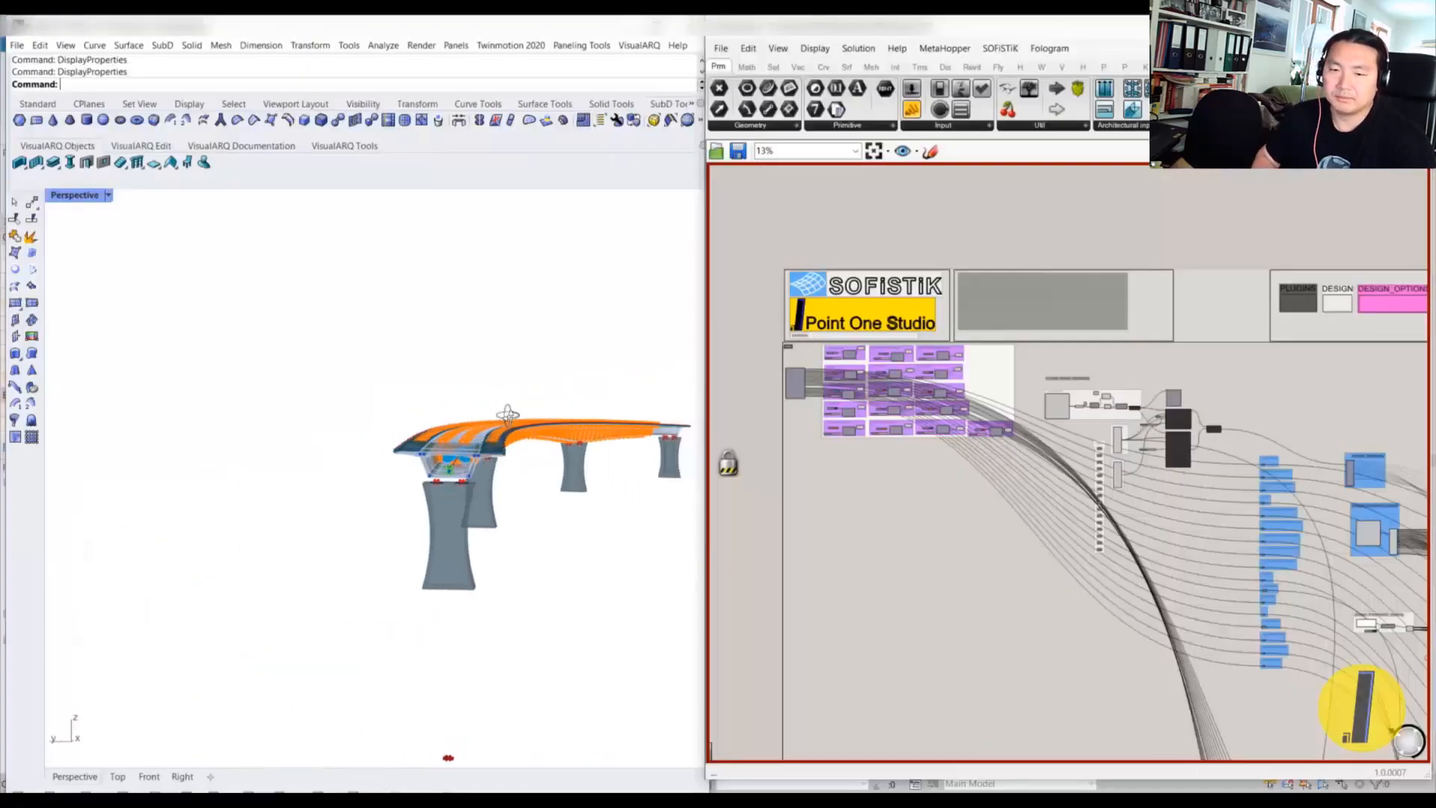
- Examine the outputs of the Data Input component Example_09_Bridge_Part1_OutPut in the Bridge_Part2 definition
{"action": "scroll", "coordinate": [944, 443], "scroll_direction": "up", "scroll_amount": 10}
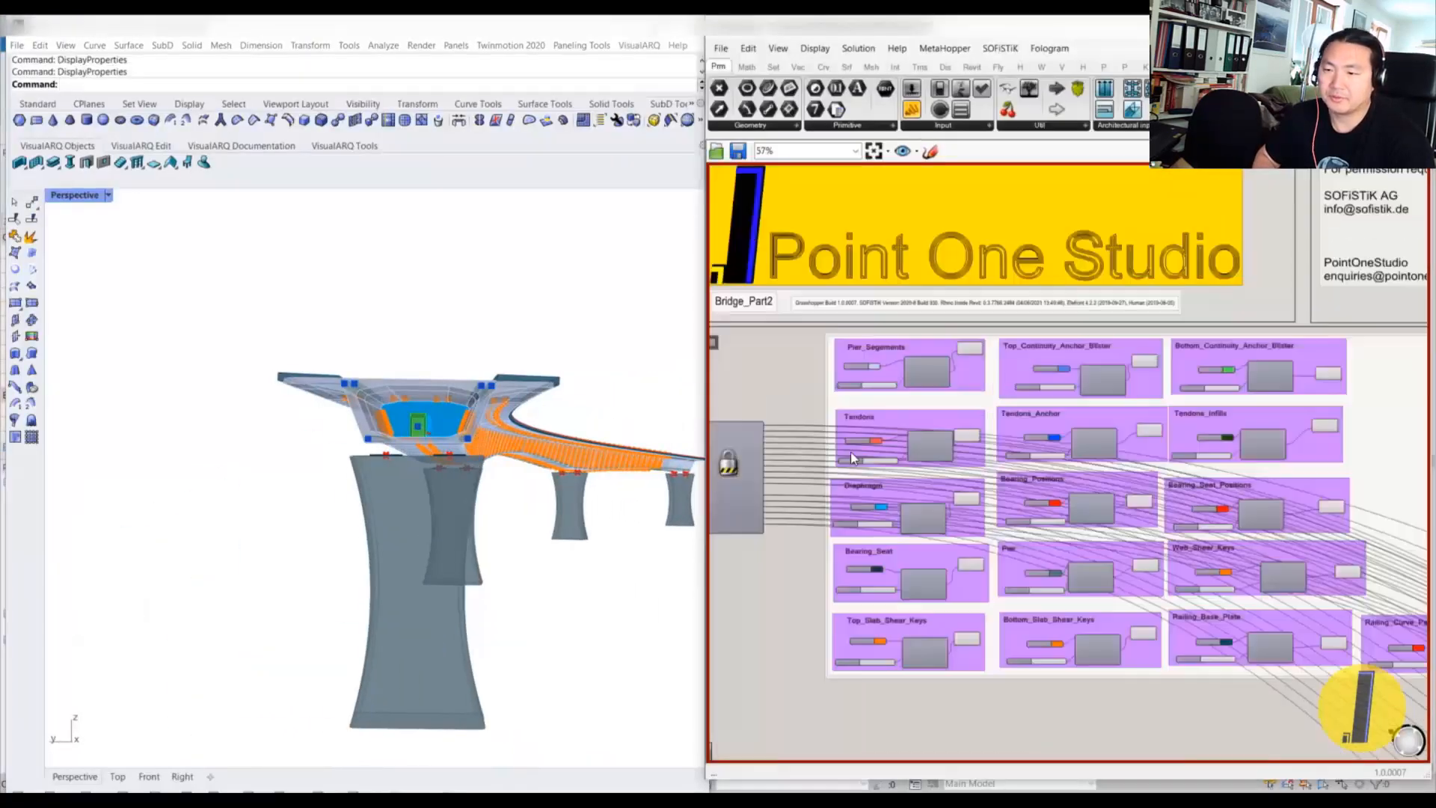
{"action": "left_click", "coordinate": [886, 367]}
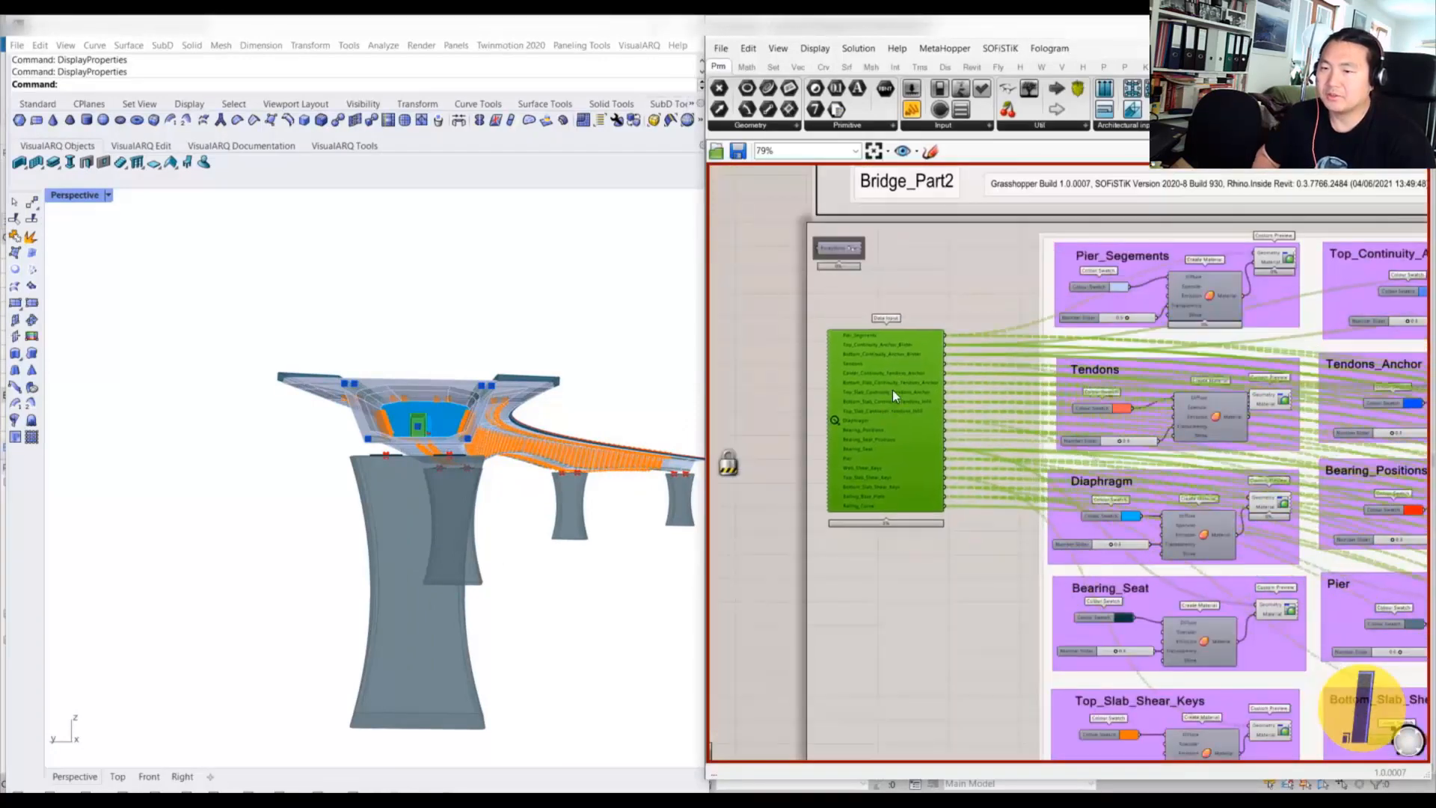
{"action": "scroll", "coordinate": [890, 385], "scroll_direction": "up", "scroll_amount": 4}
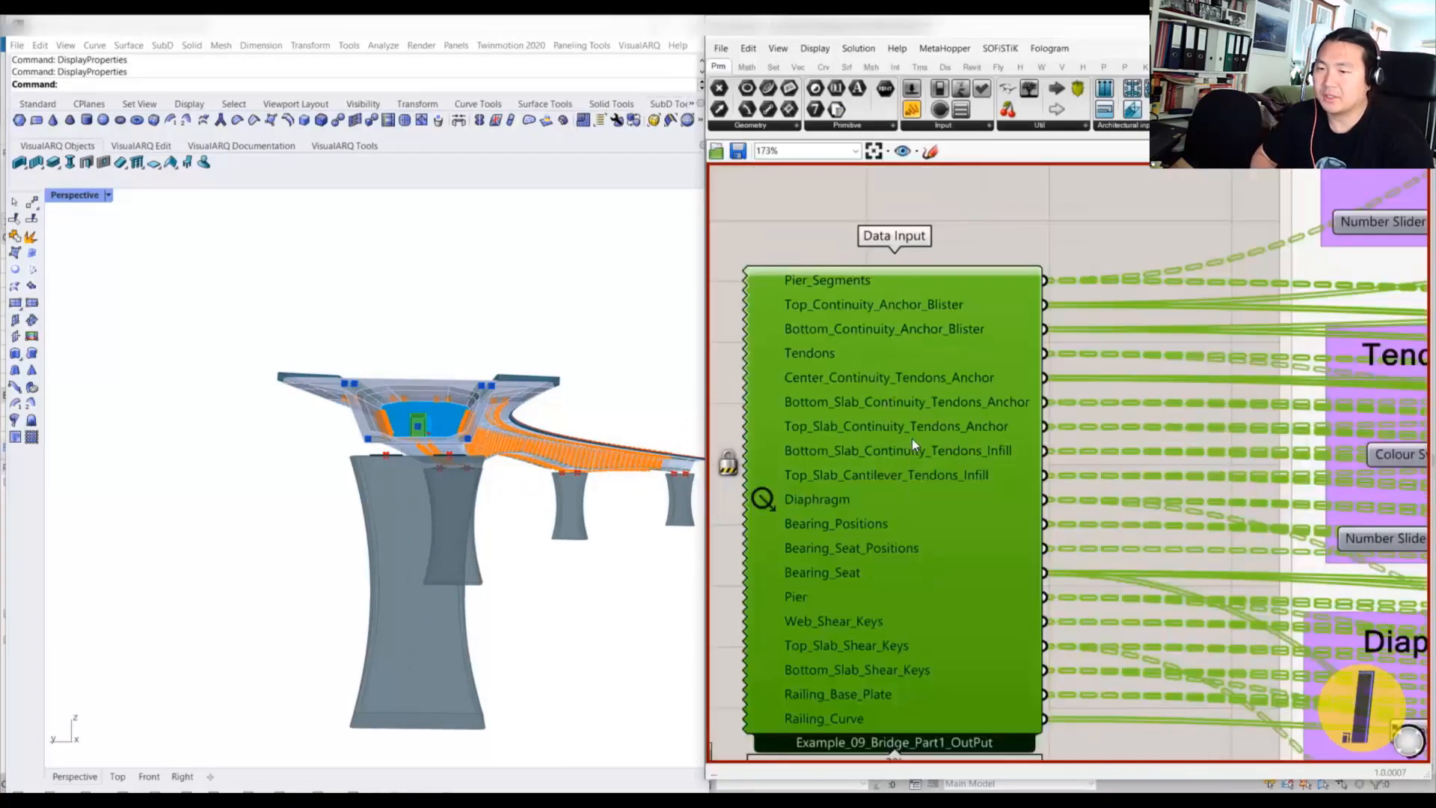
{"action": "scroll", "coordinate": [913, 438], "scroll_direction": "down", "scroll_amount": 1}
{"action": "scroll", "coordinate": [932, 412], "scroll_direction": "down", "scroll_amount": 1}
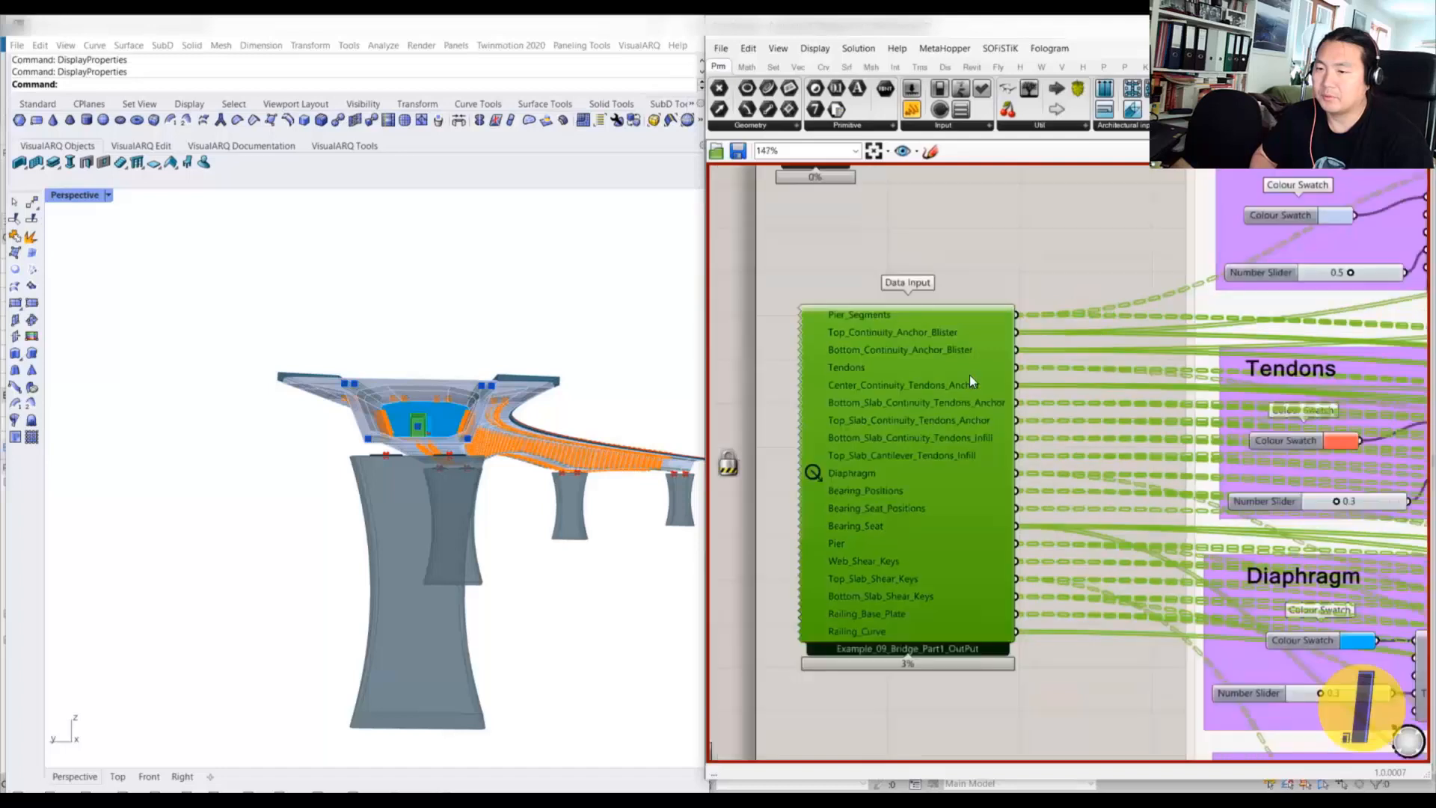
{"action": "mouse_move", "coordinate": [969, 376]}
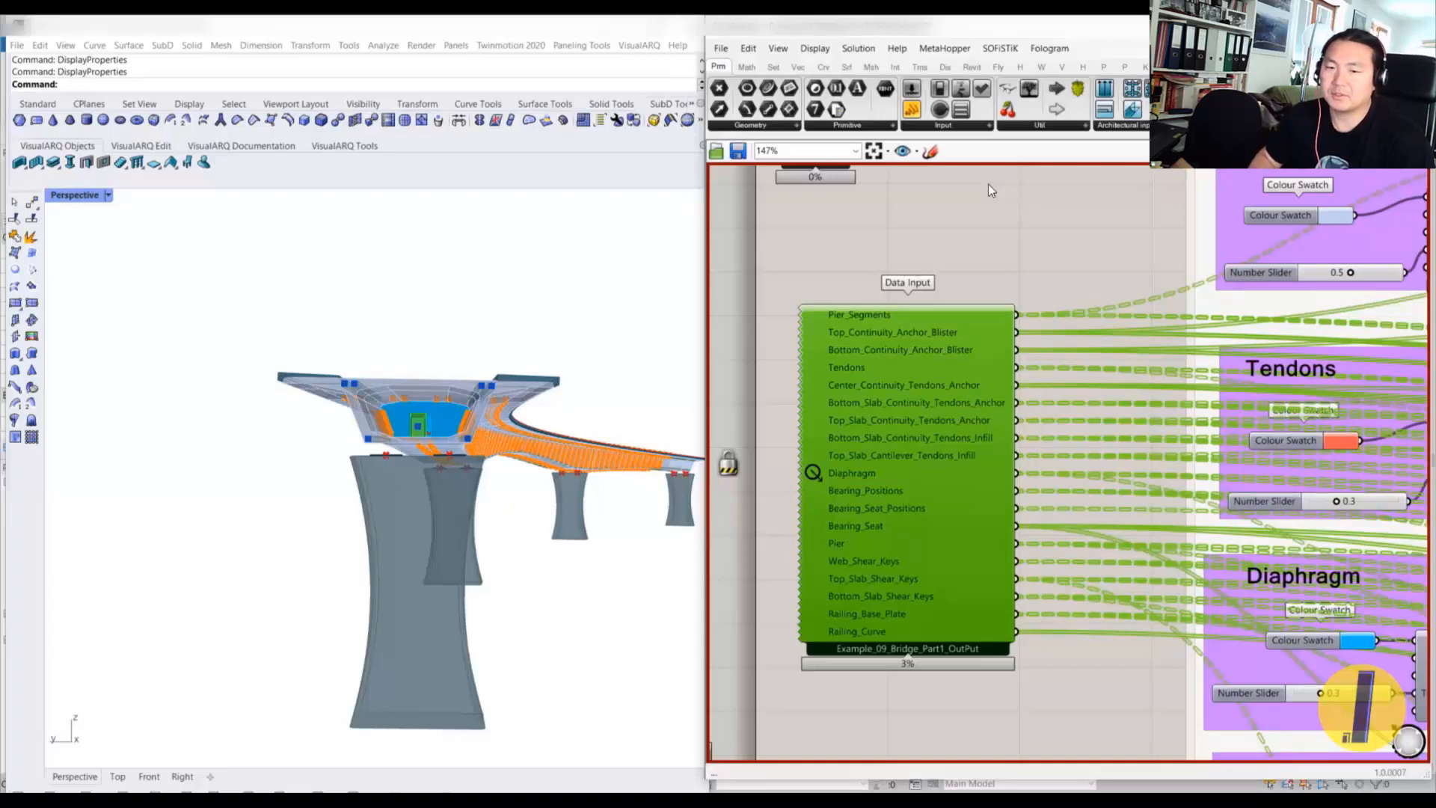
{"action": "scroll", "coordinate": [972, 299], "scroll_direction": "down", "scroll_amount": 5}
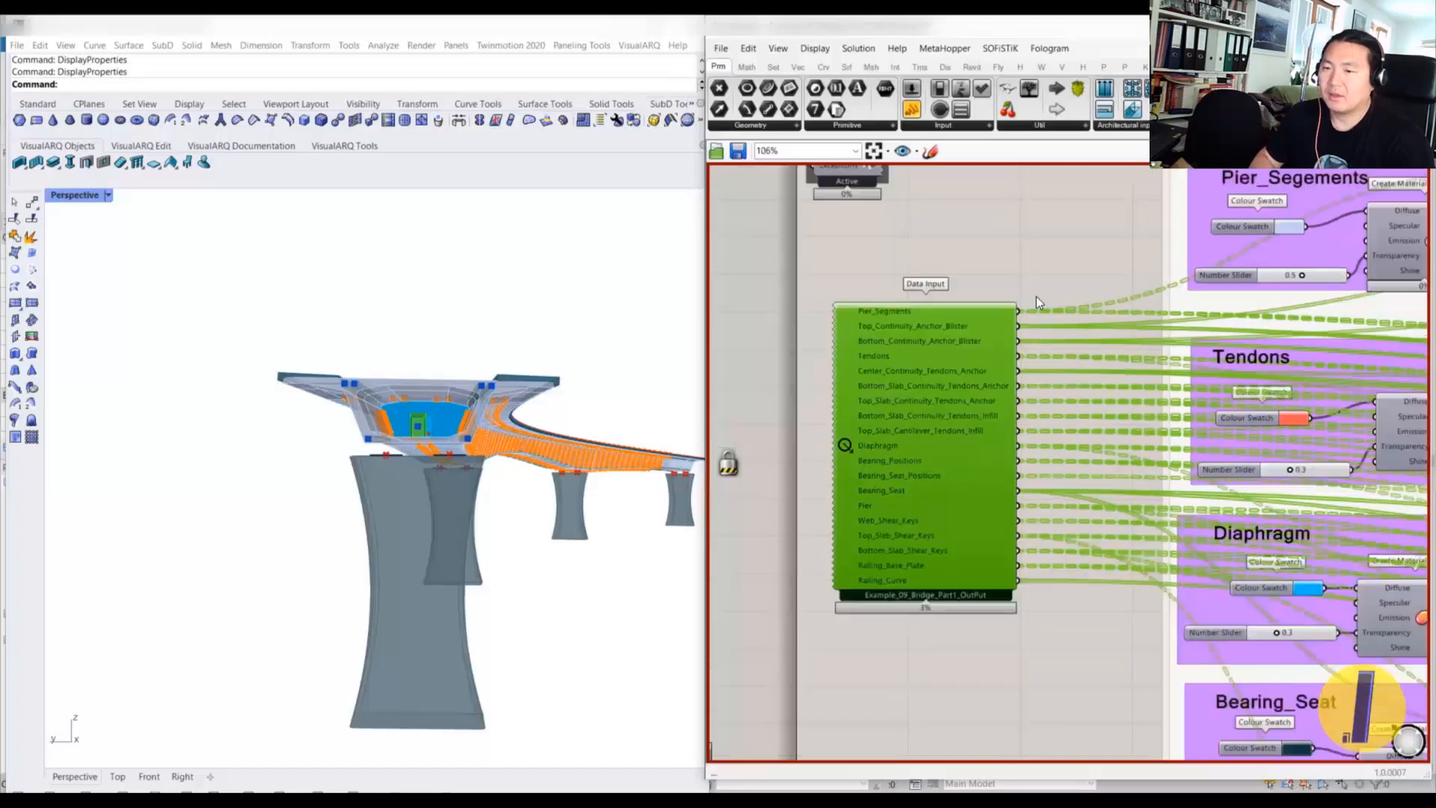
{"action": "scroll", "coordinate": [894, 324], "scroll_direction": "up", "scroll_amount": 5}
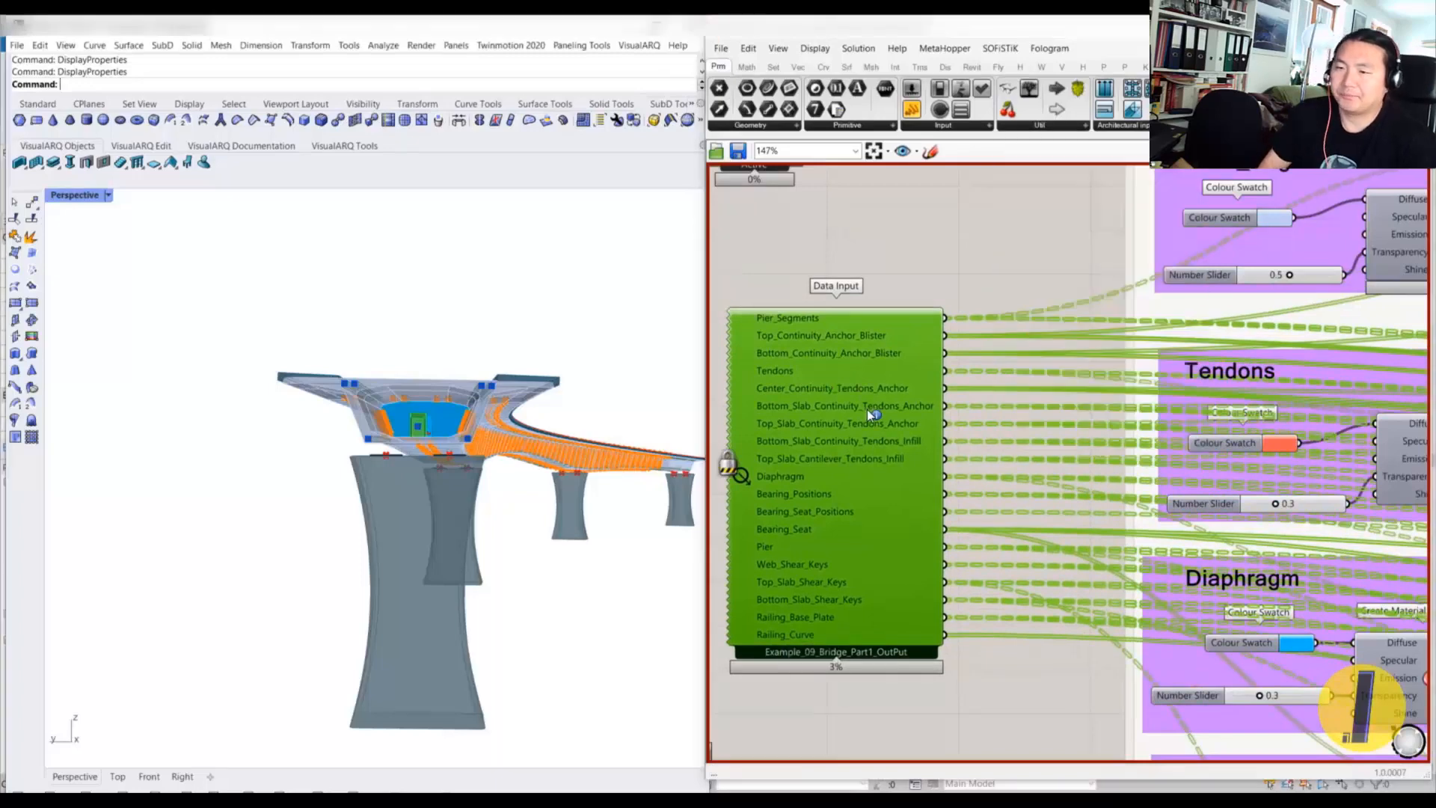
{"action": "left_click", "coordinate": [994, 226]}
- Examine the curved bridge model in Rhino's perspective view from several sides and distances
{"action": "right_click_drag", "start_coordinate": [536, 410], "coordinate": [293, 388]}
{"action": "scroll", "coordinate": [503, 413], "scroll_direction": "down", "scroll_amount": 3}
{"action": "scroll", "coordinate": [541, 419], "scroll_direction": "up", "scroll_amount": 6}
{"action": "scroll", "coordinate": [391, 360], "scroll_direction": "down", "scroll_amount": 12}
{"action": "right_click_drag", "start_coordinate": [392, 360], "coordinate": [307, 376]}
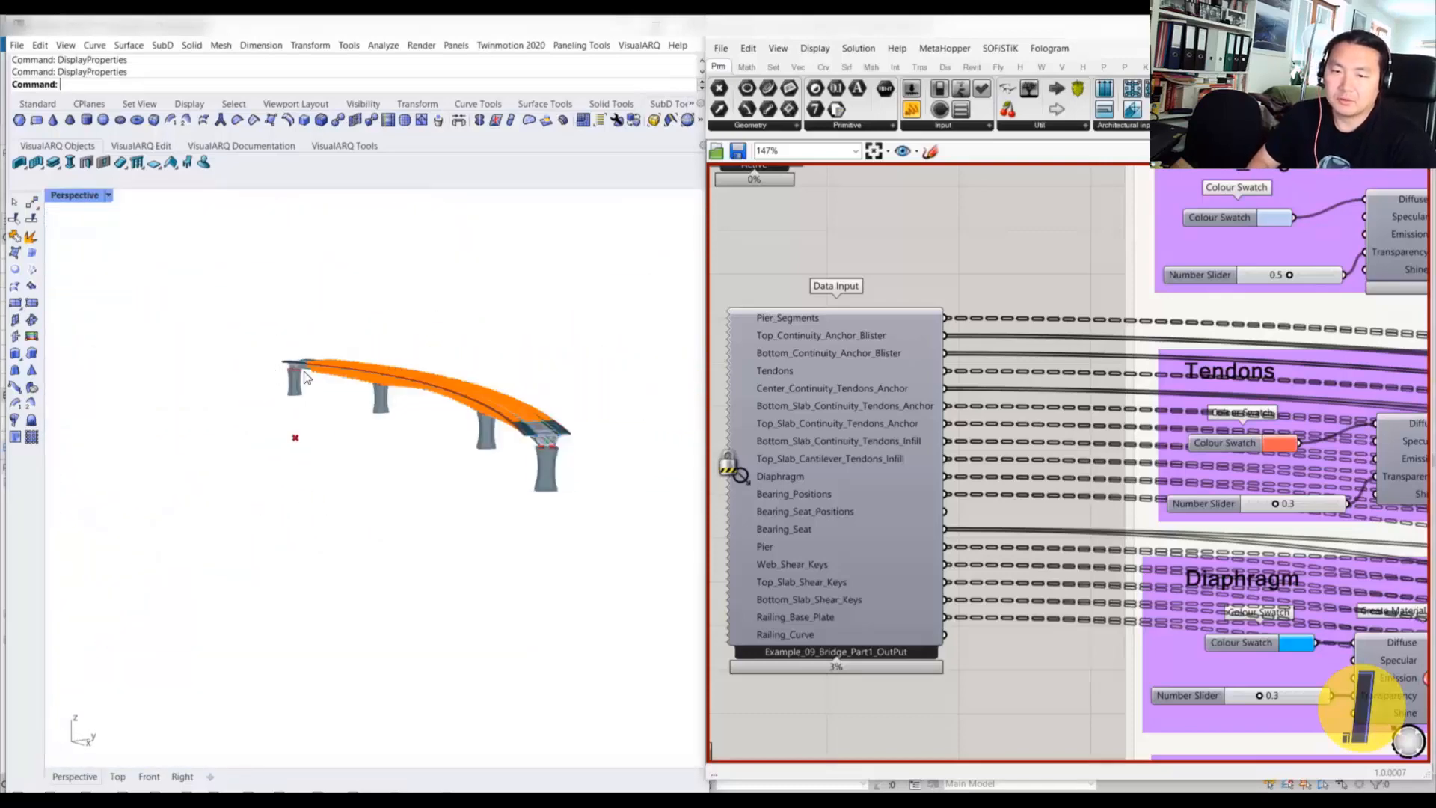
{"action": "right_click_drag", "start_coordinate": [474, 404], "coordinate": [519, 357]}
{"action": "scroll", "coordinate": [427, 413], "scroll_direction": "up", "scroll_amount": 5}
{"action": "scroll", "coordinate": [440, 374], "scroll_direction": "down", "scroll_amount": 2}
{"action": "scroll", "coordinate": [440, 351], "scroll_direction": "up", "scroll_amount": 5}
{"action": "scroll", "coordinate": [439, 352], "scroll_direction": "up", "scroll_amount": 6}
{"action": "scroll", "coordinate": [440, 352], "scroll_direction": "down", "scroll_amount": 10}
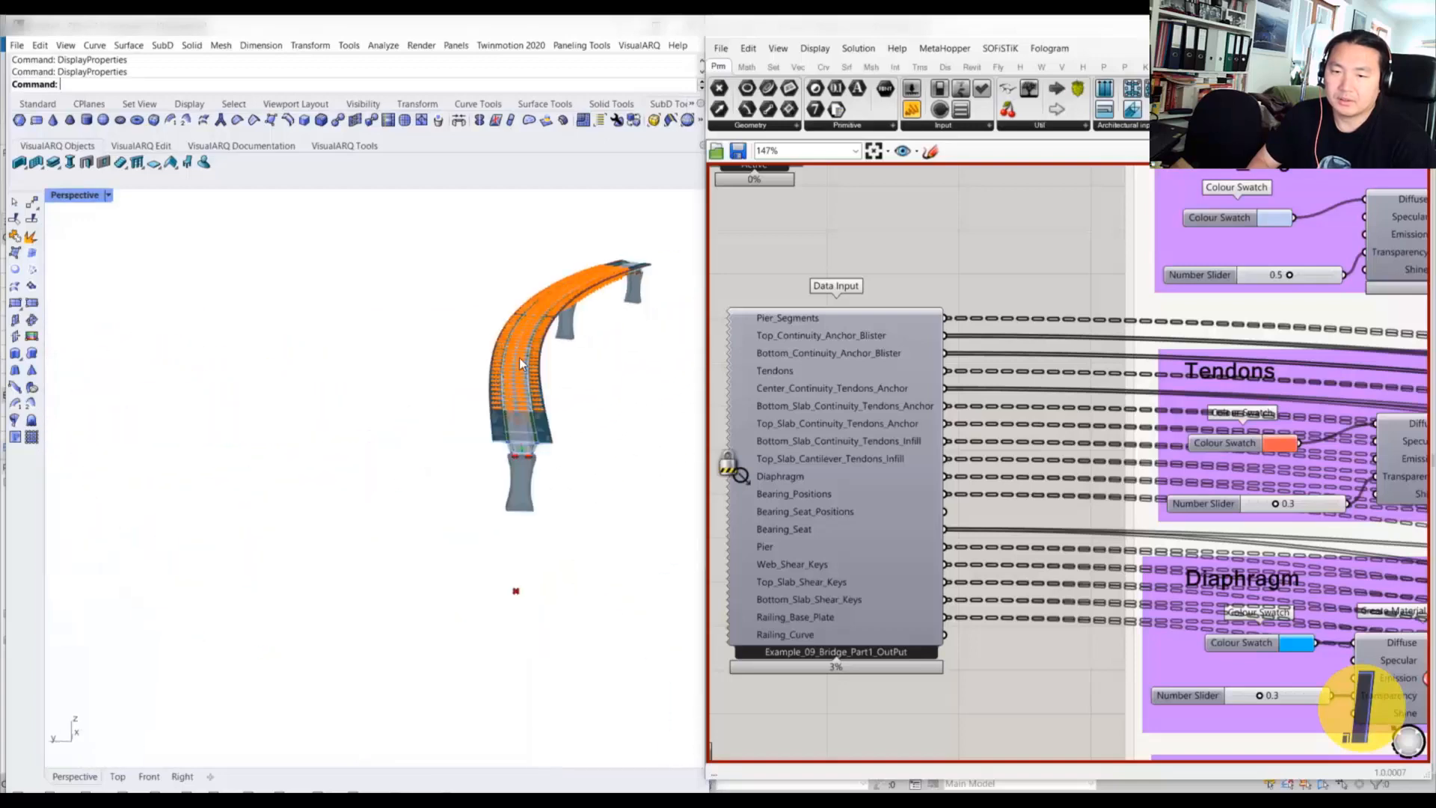
- Switch to the Bridge_Part1 Rhino session, view its red bridge preview and maximize its Grasshopper definition
{"action": "scroll", "coordinate": [519, 357], "scroll_direction": "up", "scroll_amount": 5}
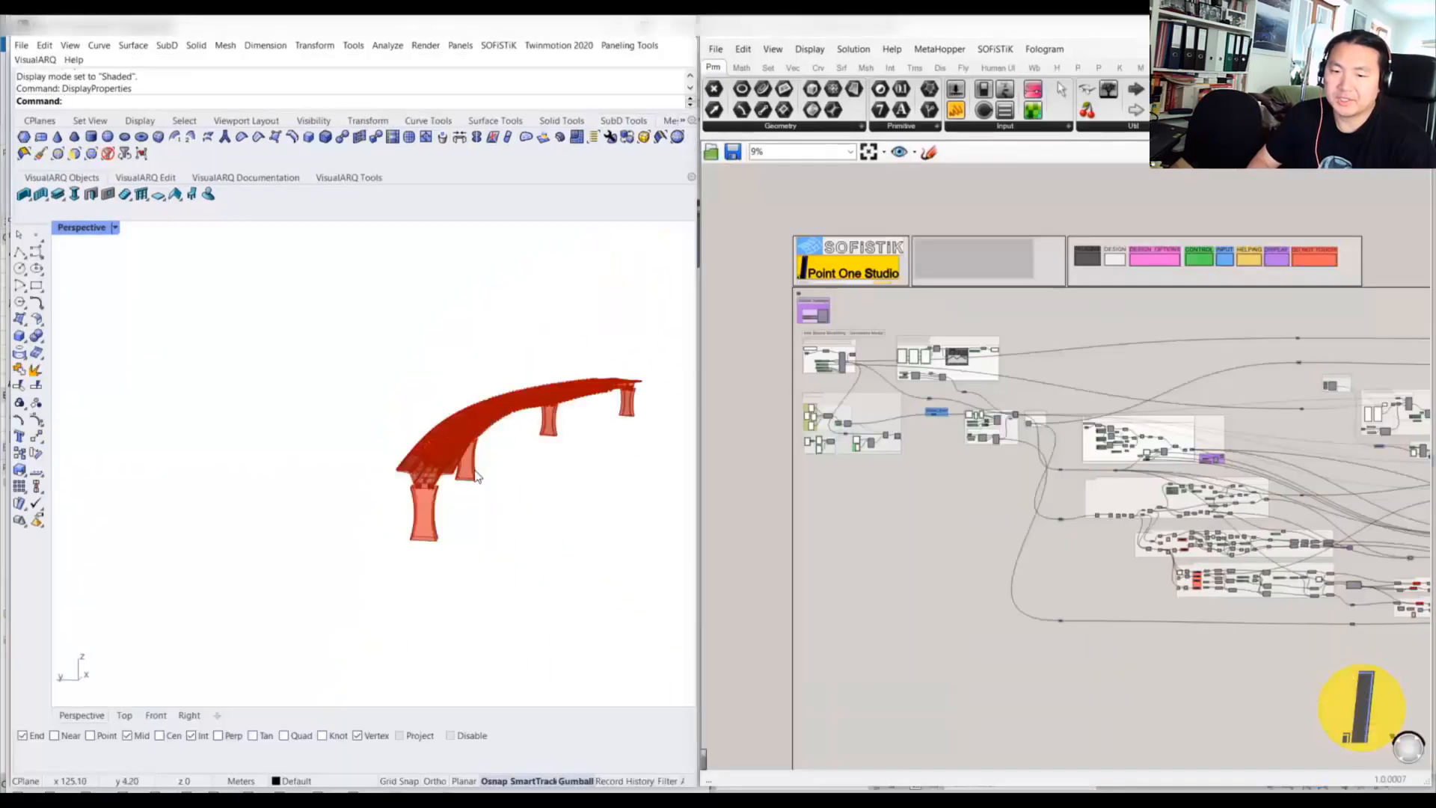
{"action": "scroll", "coordinate": [487, 447], "scroll_direction": "up", "scroll_amount": 5}
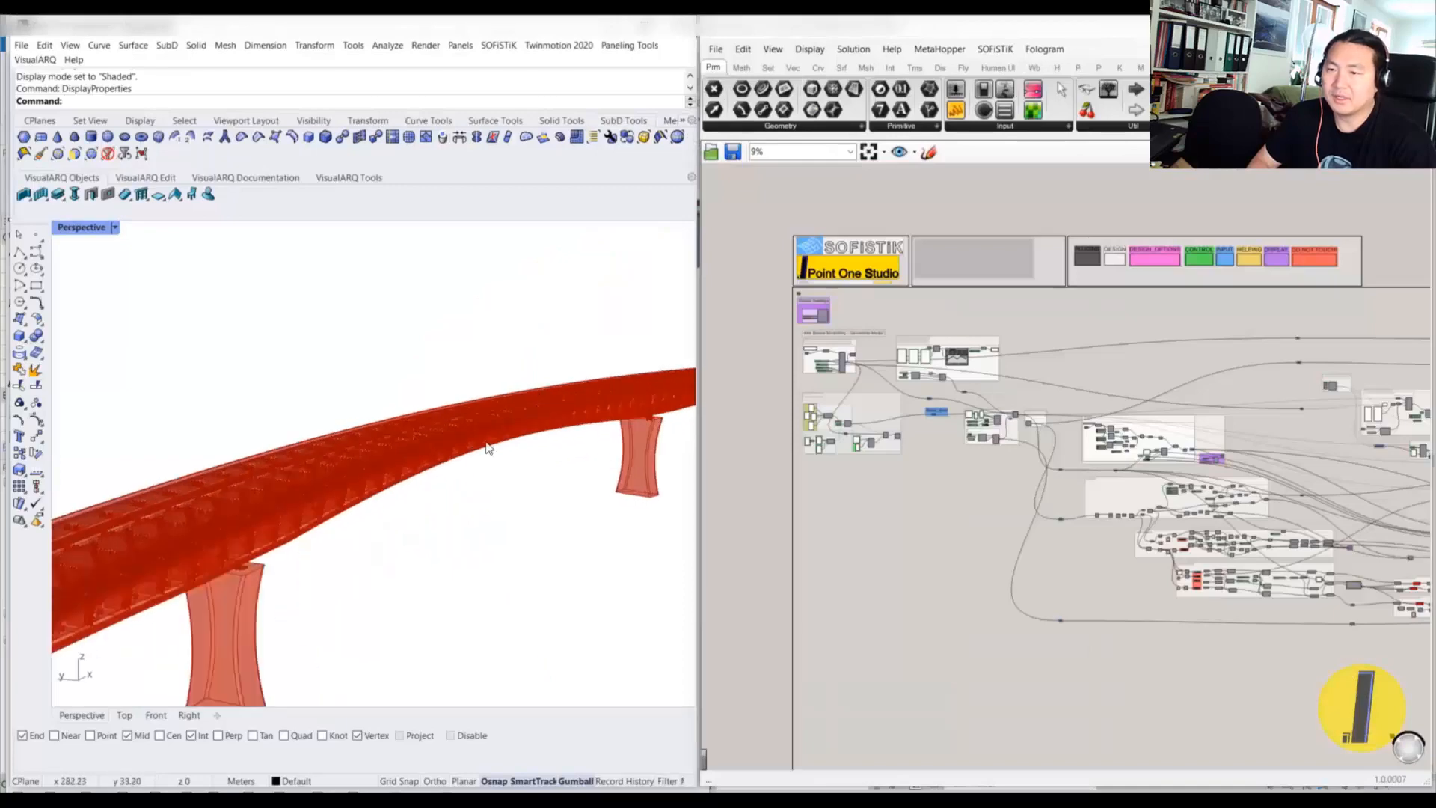
{"action": "right_click_drag", "start_coordinate": [464, 459], "coordinate": [493, 436]}
{"action": "double_click", "coordinate": [897, 27]}
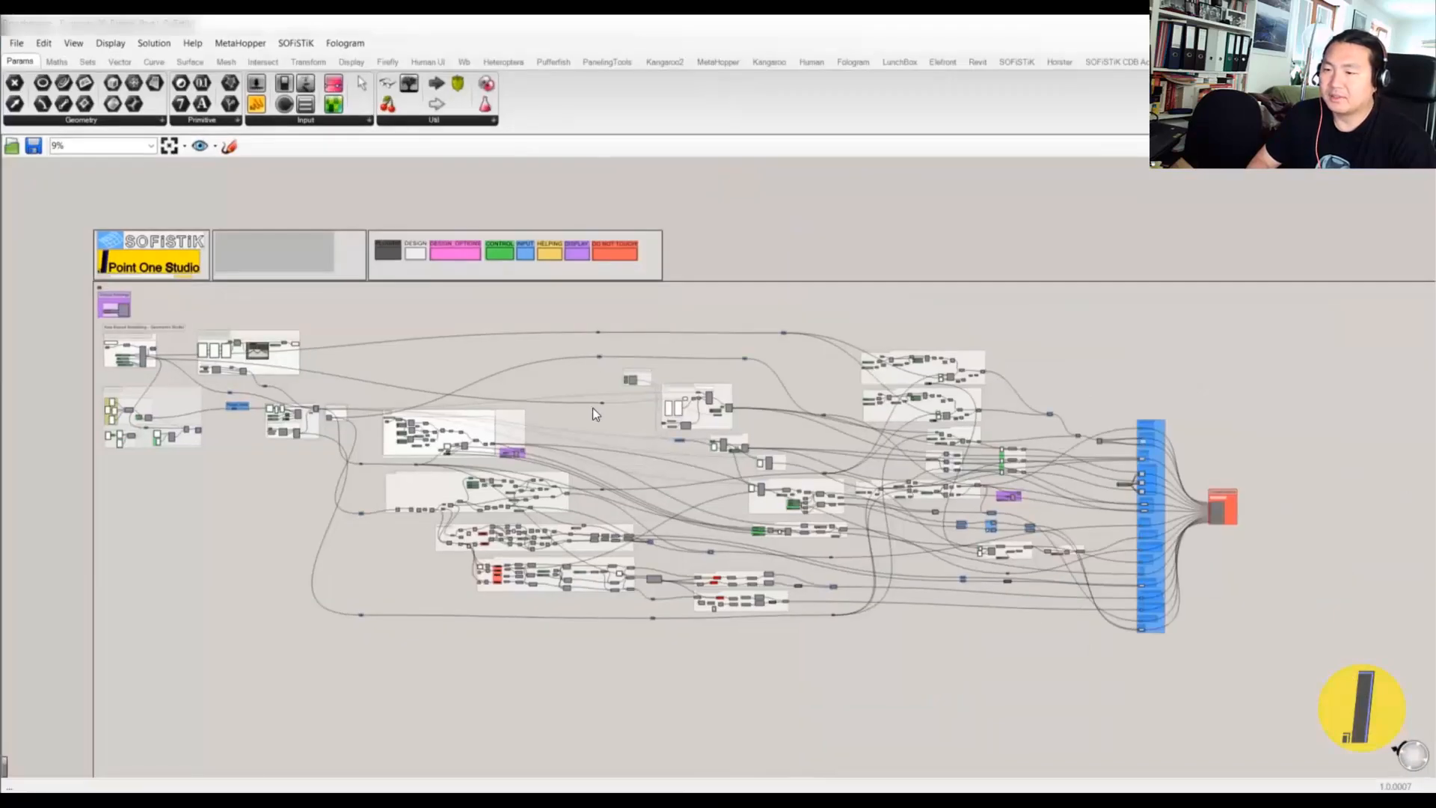
- Examine the Axis Placements by Parameter, Axis Definition group in the Axis Based Modelling section
{"action": "scroll", "coordinate": [648, 446], "scroll_direction": "up", "scroll_amount": 10}
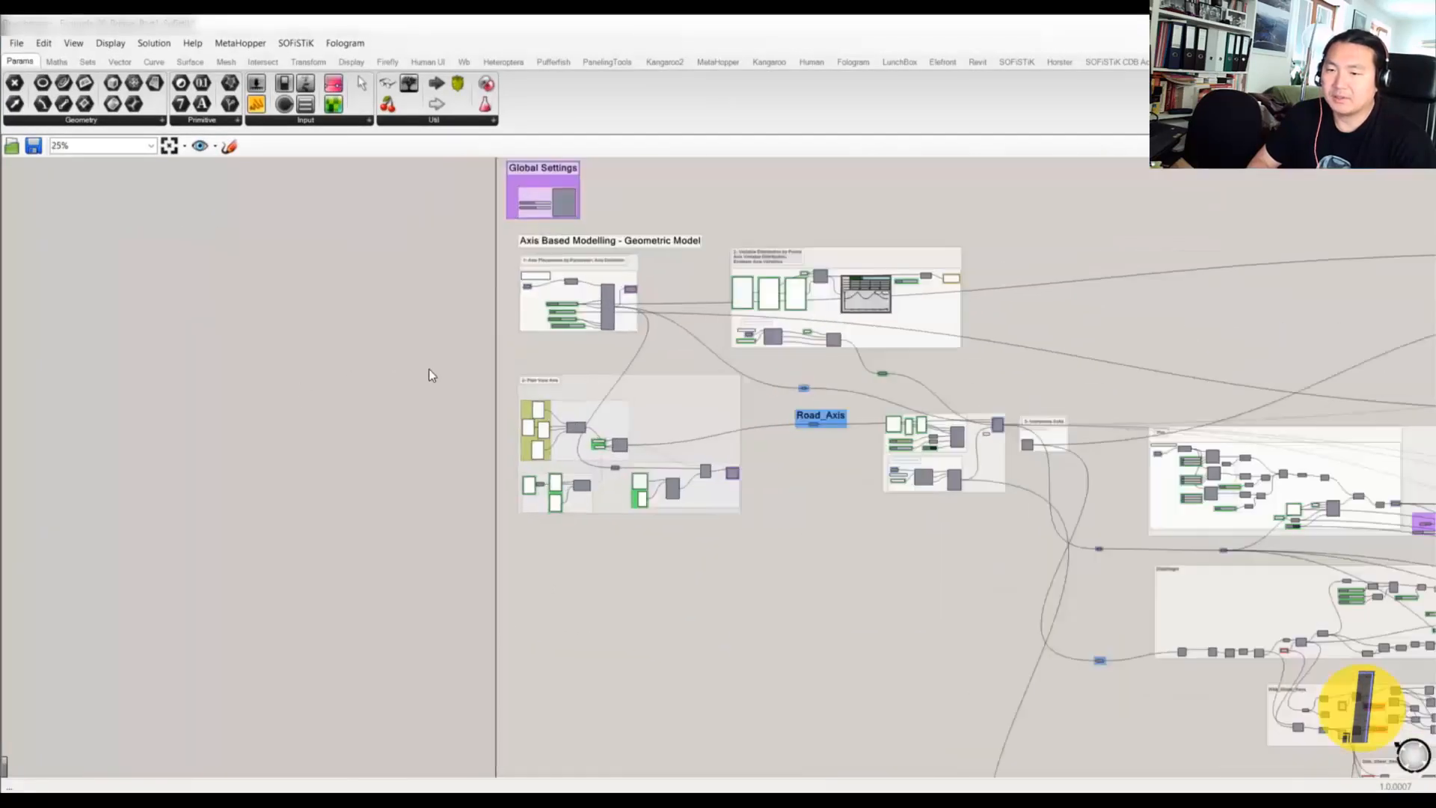
{"action": "scroll", "coordinate": [655, 274], "scroll_direction": "down", "scroll_amount": 5}
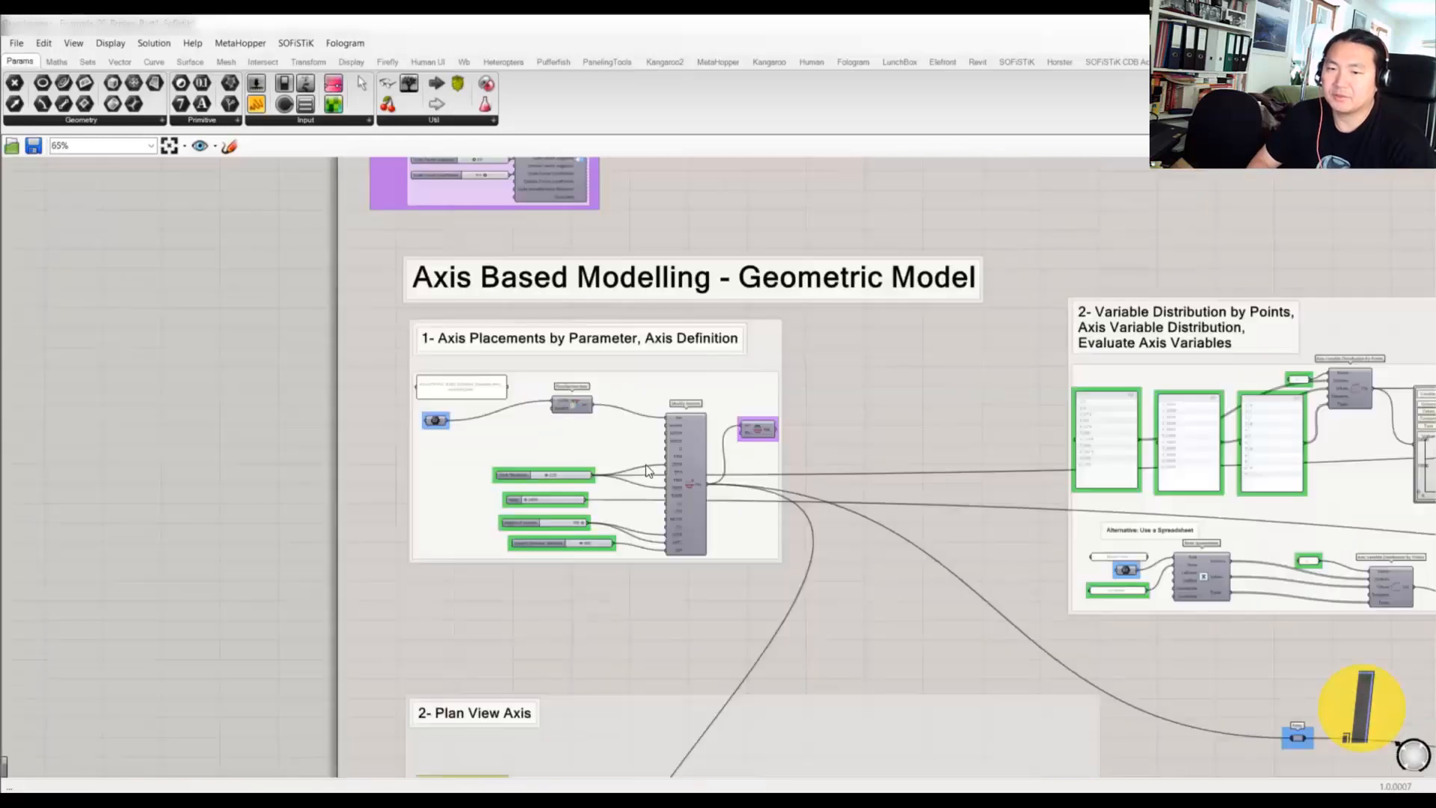
{"action": "scroll", "coordinate": [624, 471], "scroll_direction": "up", "scroll_amount": 2}
{"action": "scroll", "coordinate": [707, 589], "scroll_direction": "down", "scroll_amount": 3}
{"action": "scroll", "coordinate": [706, 545], "scroll_direction": "up", "scroll_amount": 2}
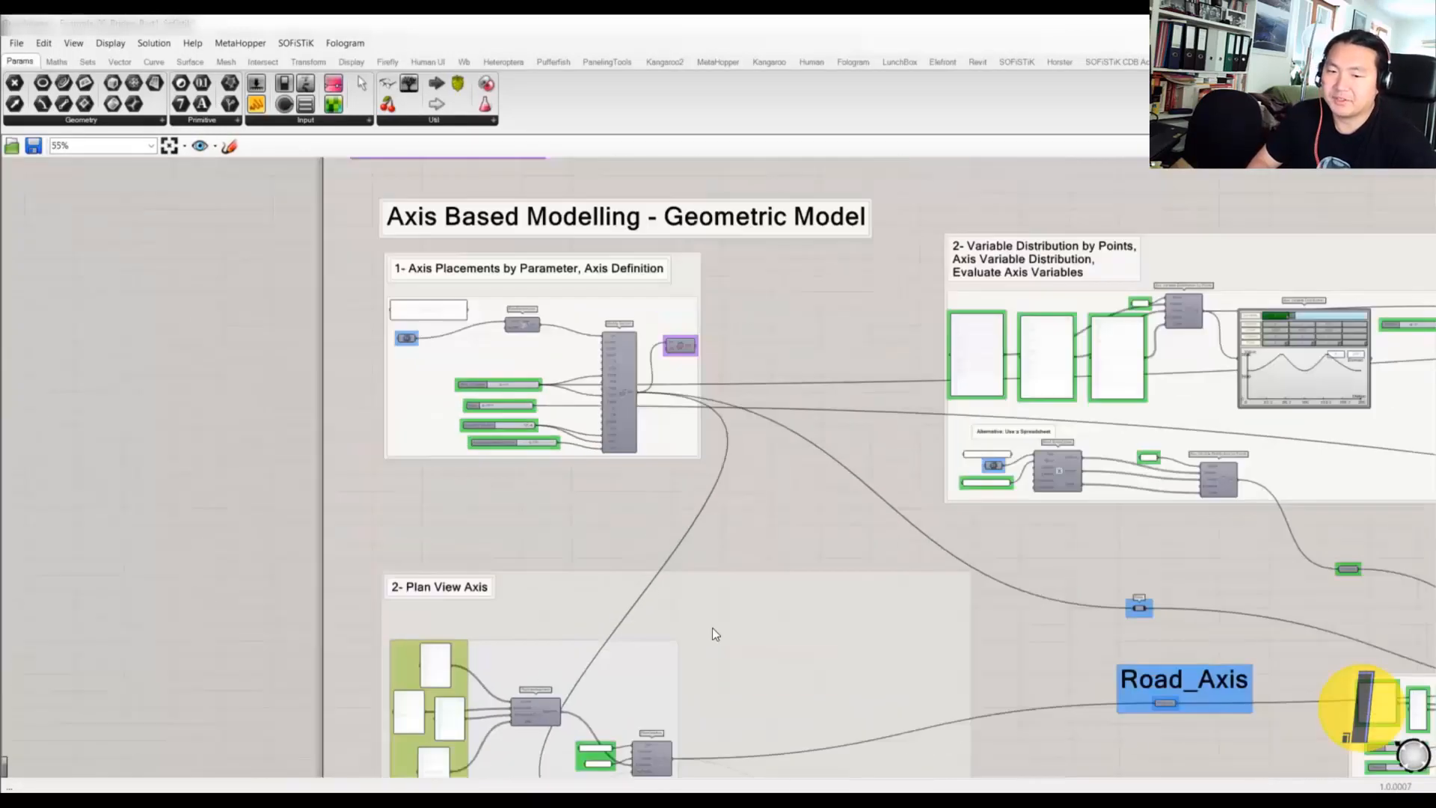
- Move the 2- Plan View Axis group up towards the axis placements group and lower its title towards the components
{"action": "left_click_drag", "start_coordinate": [712, 627], "coordinate": [727, 590]}
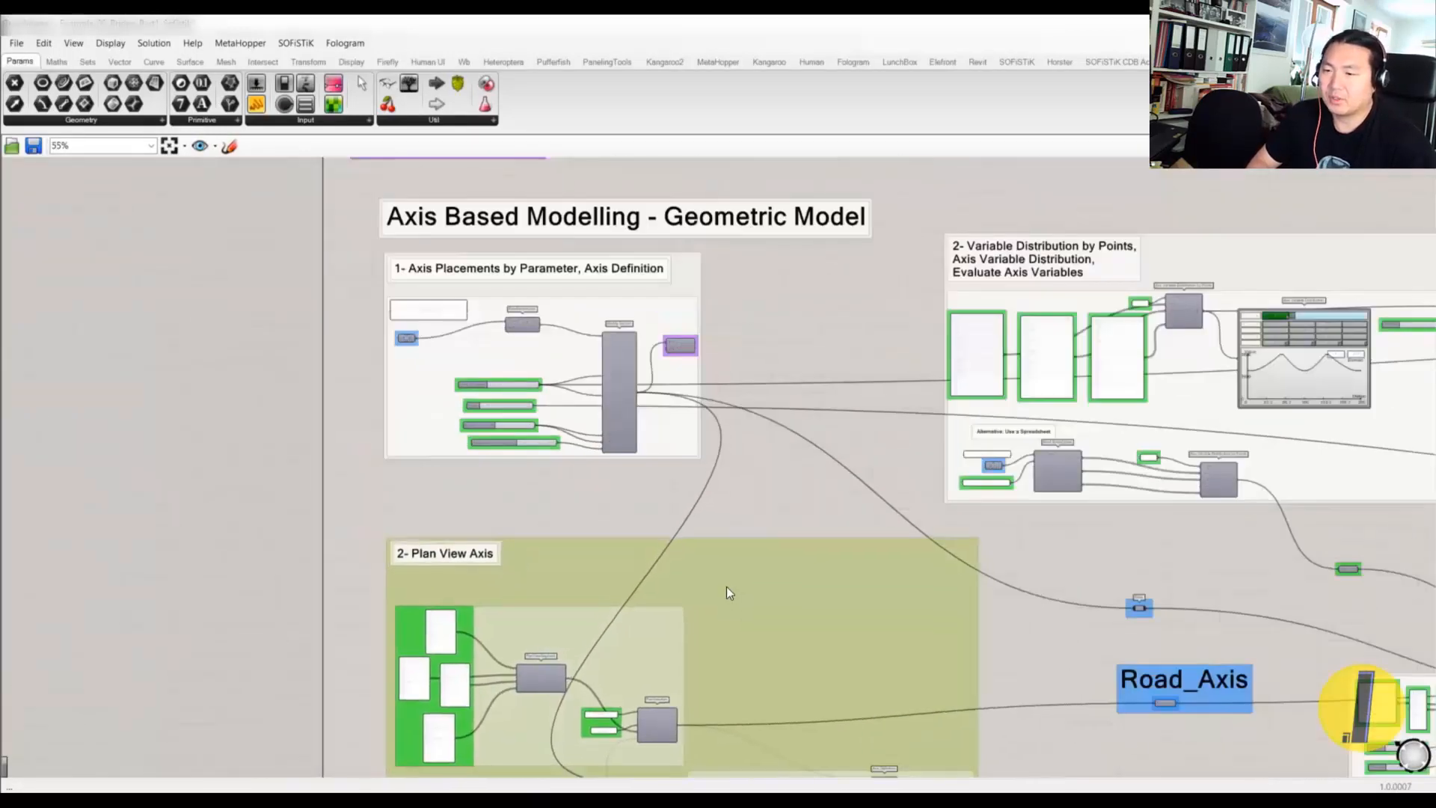
{"action": "left_click", "coordinate": [711, 498]}
{"action": "scroll", "coordinate": [494, 546], "scroll_direction": "up", "scroll_amount": 4}
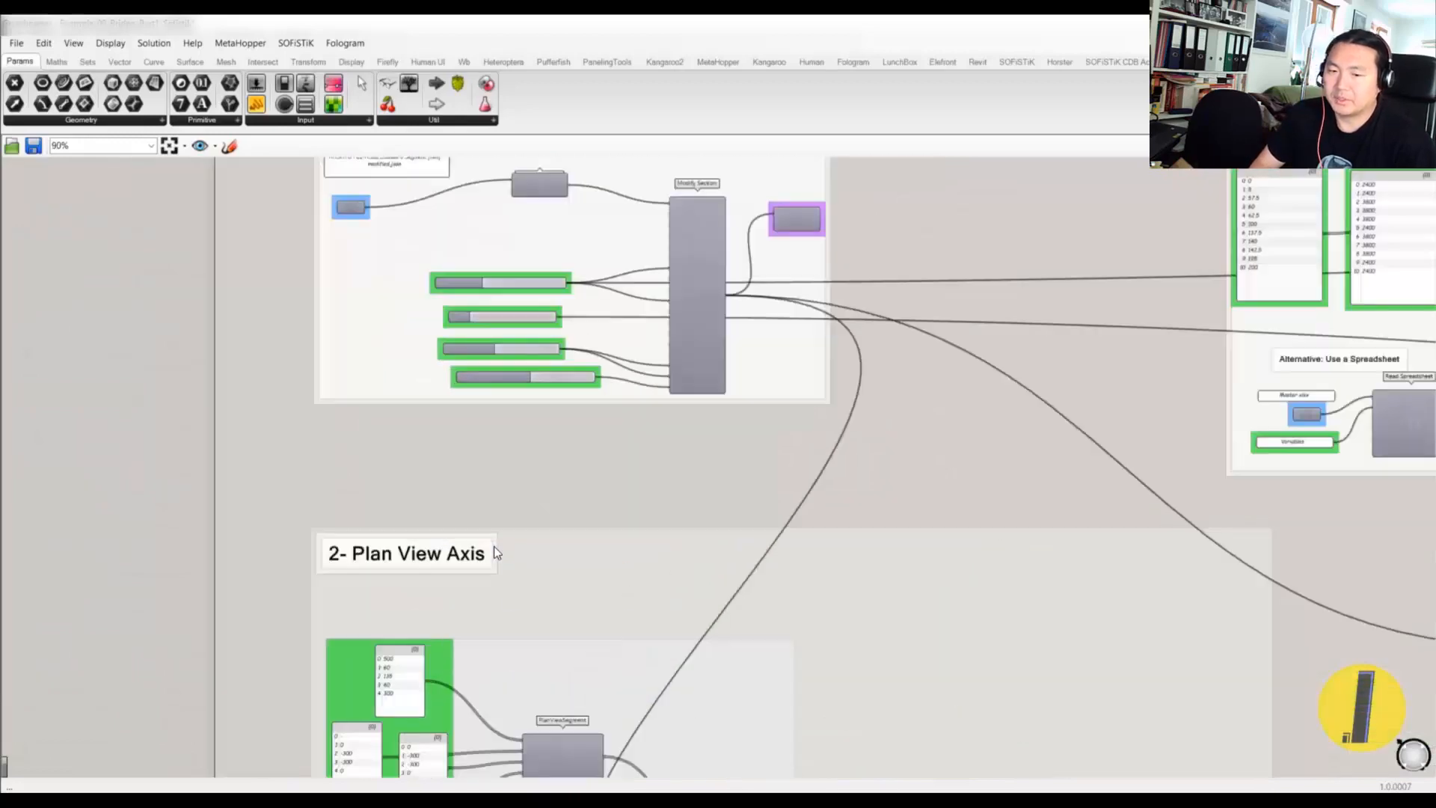
{"action": "left_click_drag", "start_coordinate": [495, 558], "coordinate": [501, 606]}
{"action": "scroll", "coordinate": [577, 592], "scroll_direction": "down", "scroll_amount": 6}
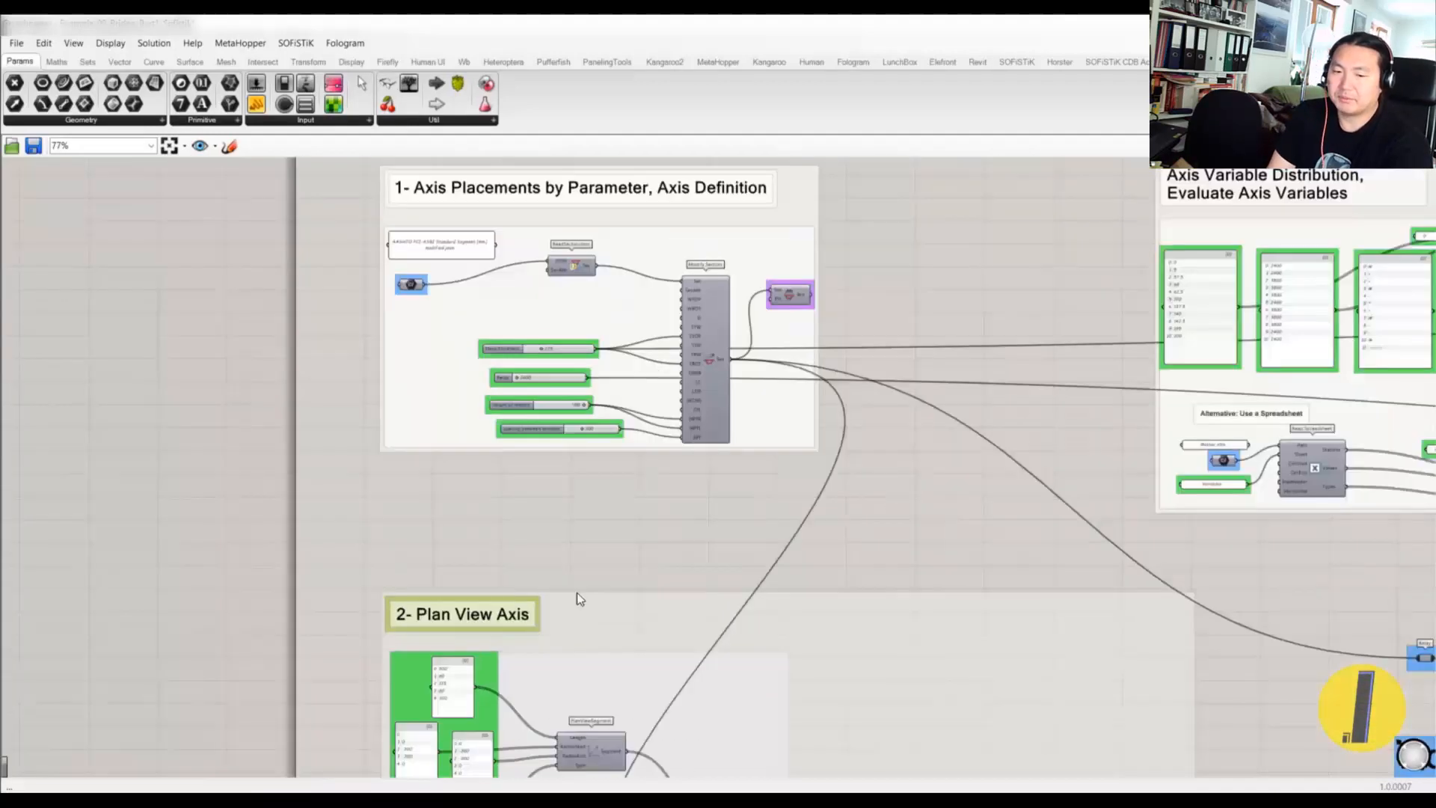
{"action": "scroll", "coordinate": [582, 584], "scroll_direction": "up", "scroll_amount": 2}
{"action": "left_click_drag", "start_coordinate": [582, 583], "coordinate": [577, 577]}
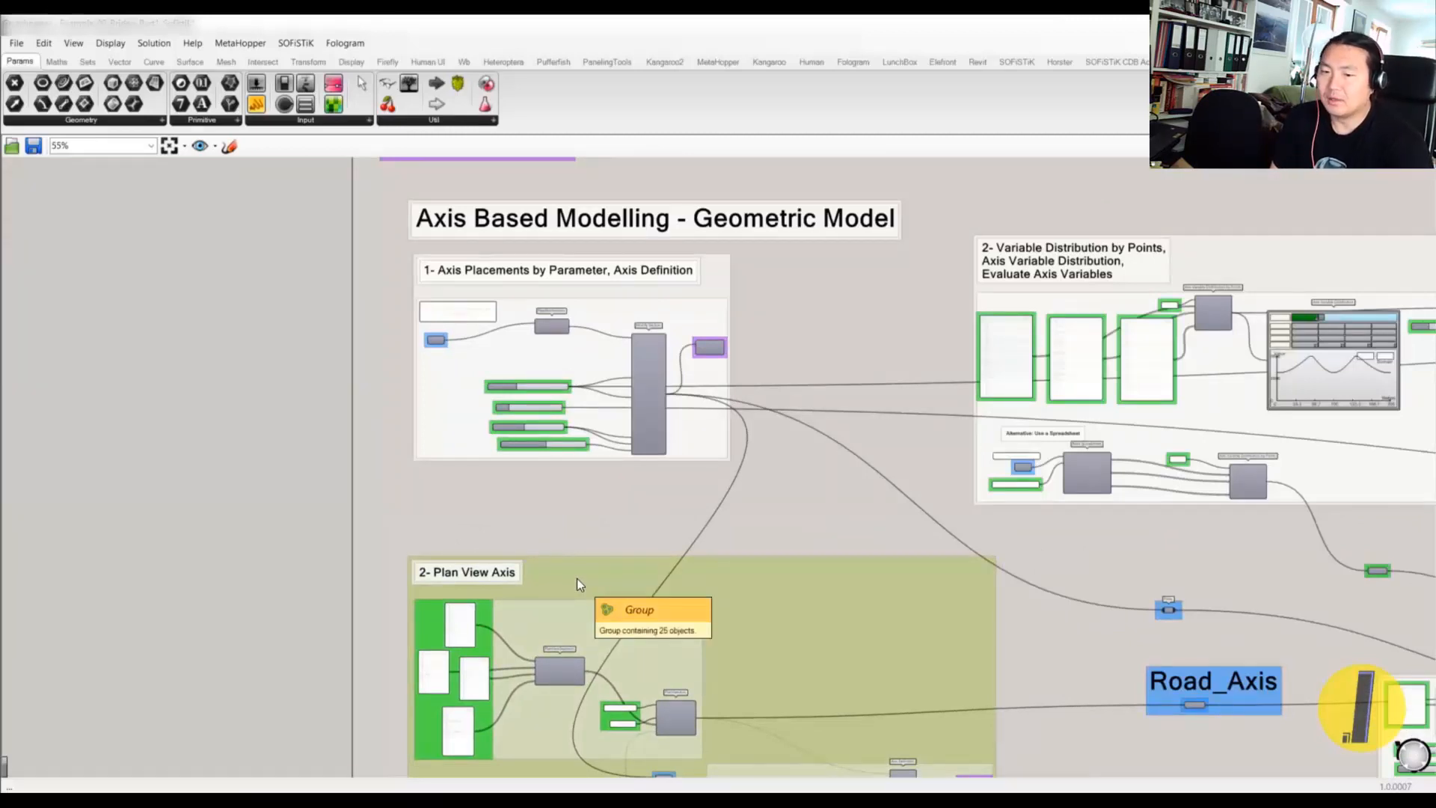
- Shift the 2- Variable Distribution by Points group slightly to the right on the canvas and deselect it
{"action": "right_click_drag", "start_coordinate": [932, 496], "coordinate": [762, 500]}
{"action": "scroll", "coordinate": [763, 500], "scroll_direction": "down", "scroll_amount": 2}
{"action": "scroll", "coordinate": [970, 369], "scroll_direction": "up", "scroll_amount": 2}
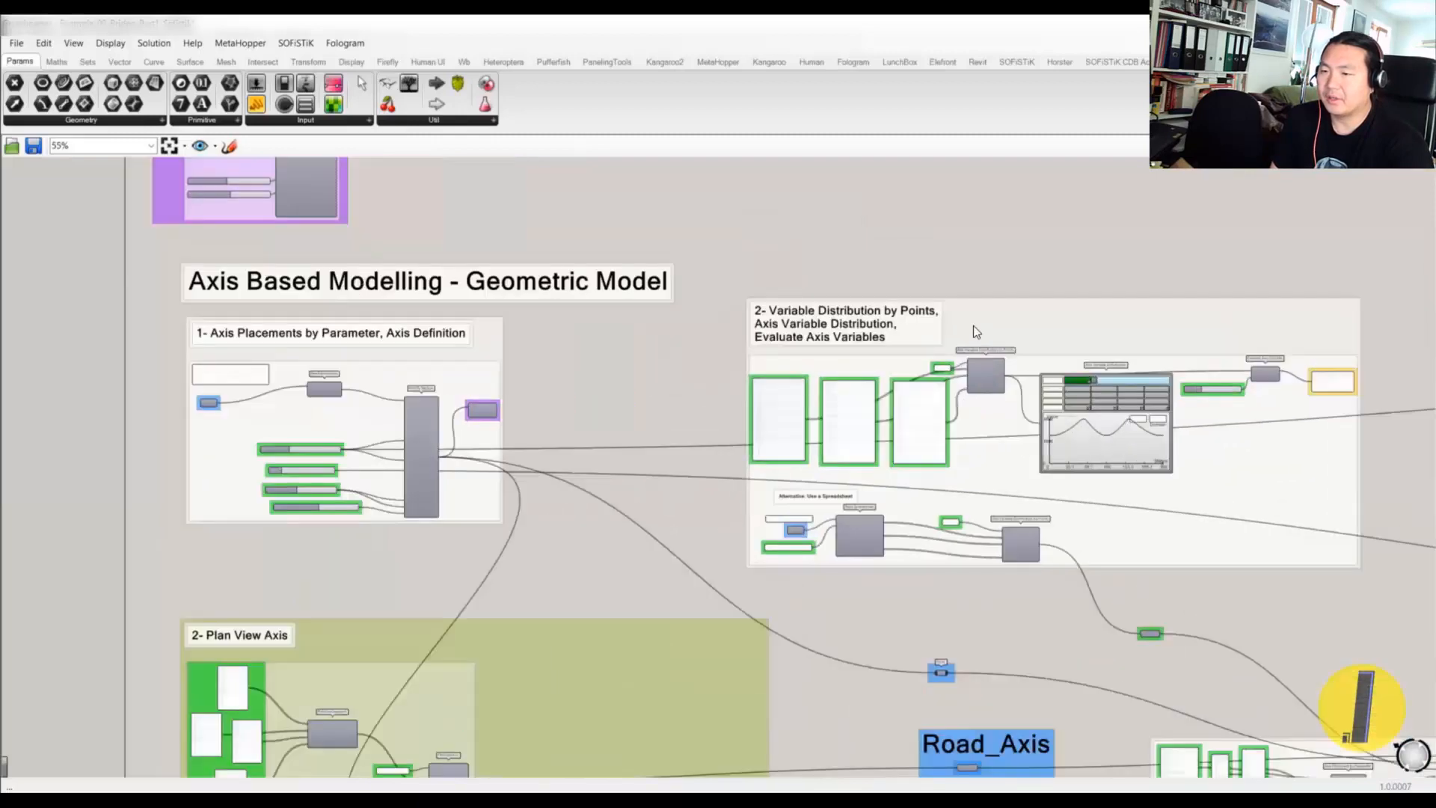
{"action": "left_click_drag", "start_coordinate": [972, 325], "coordinate": [1003, 323]}
{"action": "left_click", "coordinate": [714, 381]}
- Fine-tune the placement of the Variable Distribution group and its inner group, and nudge the Plan View Axis group slightly down
{"action": "scroll", "coordinate": [643, 434], "scroll_direction": "down", "scroll_amount": 2}
{"action": "right_click_drag", "start_coordinate": [643, 435], "coordinate": [688, 402]}
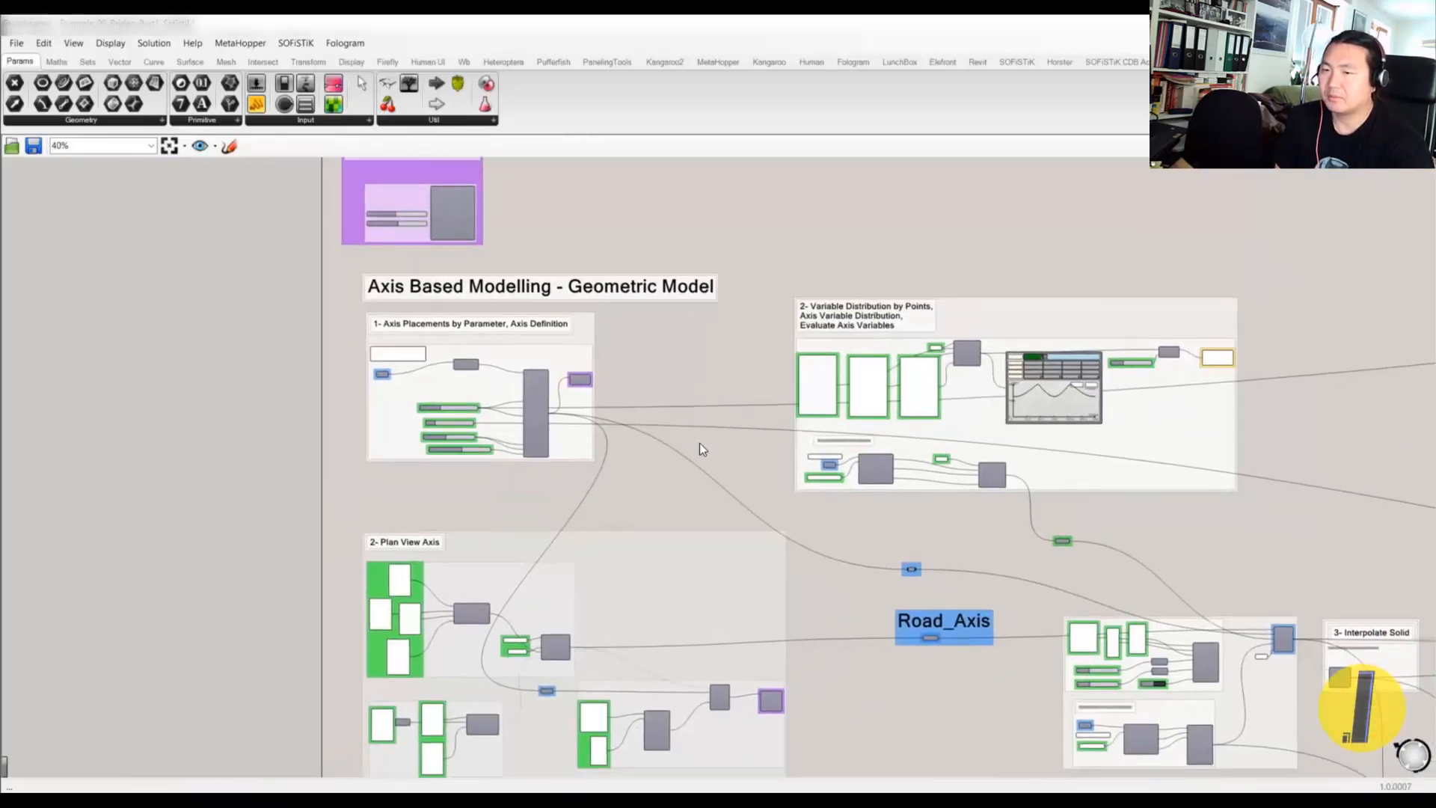
{"action": "scroll", "coordinate": [698, 442], "scroll_direction": "down", "scroll_amount": 1}
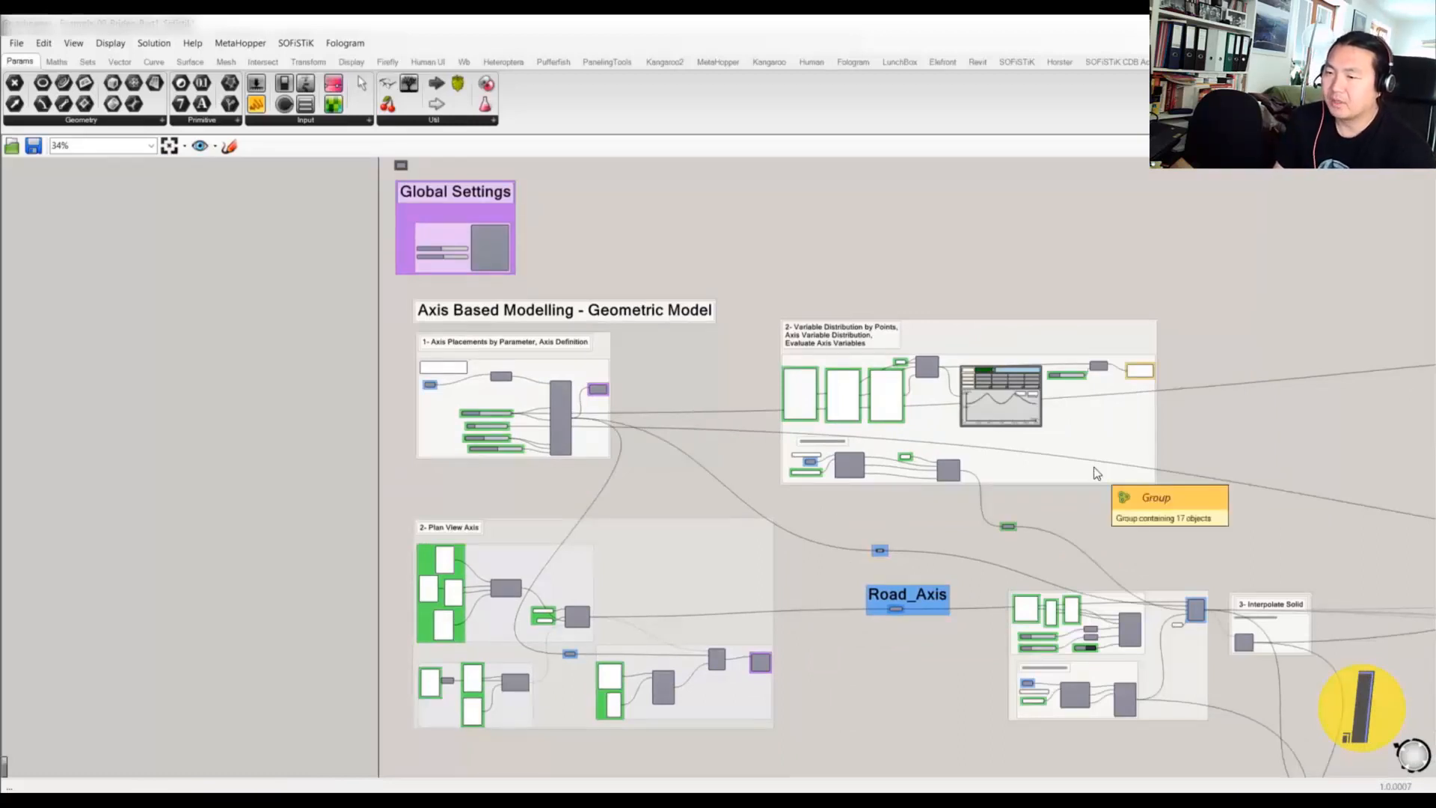
{"action": "mouse_move", "coordinate": [1051, 475]}
{"action": "left_mouse_down"}
{"action": "mouse_move", "coordinate": [1088, 468]}
{"action": "mouse_move", "coordinate": [1063, 479]}
{"action": "left_mouse_up"}
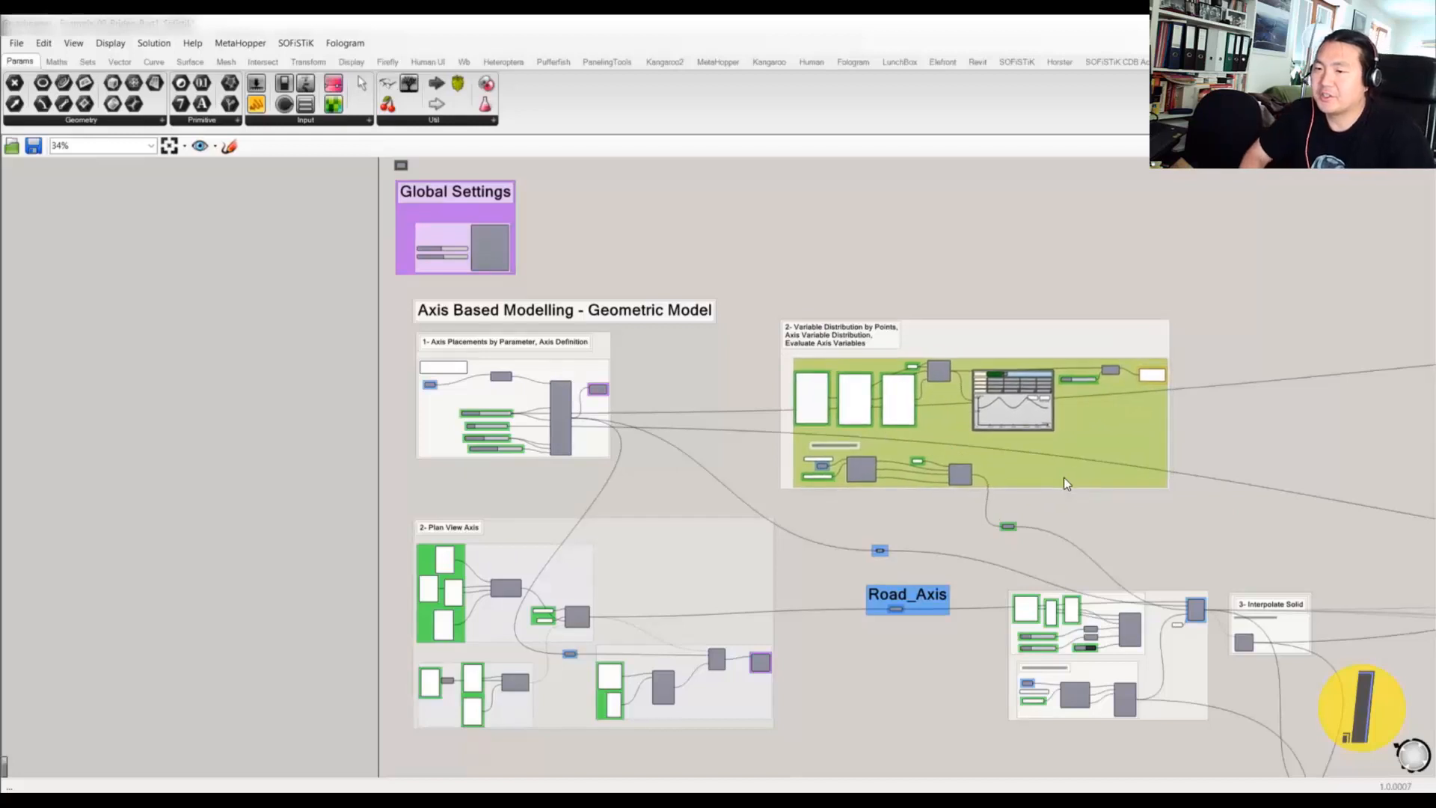
{"action": "left_click_drag", "start_coordinate": [1045, 353], "coordinate": [1062, 339]}
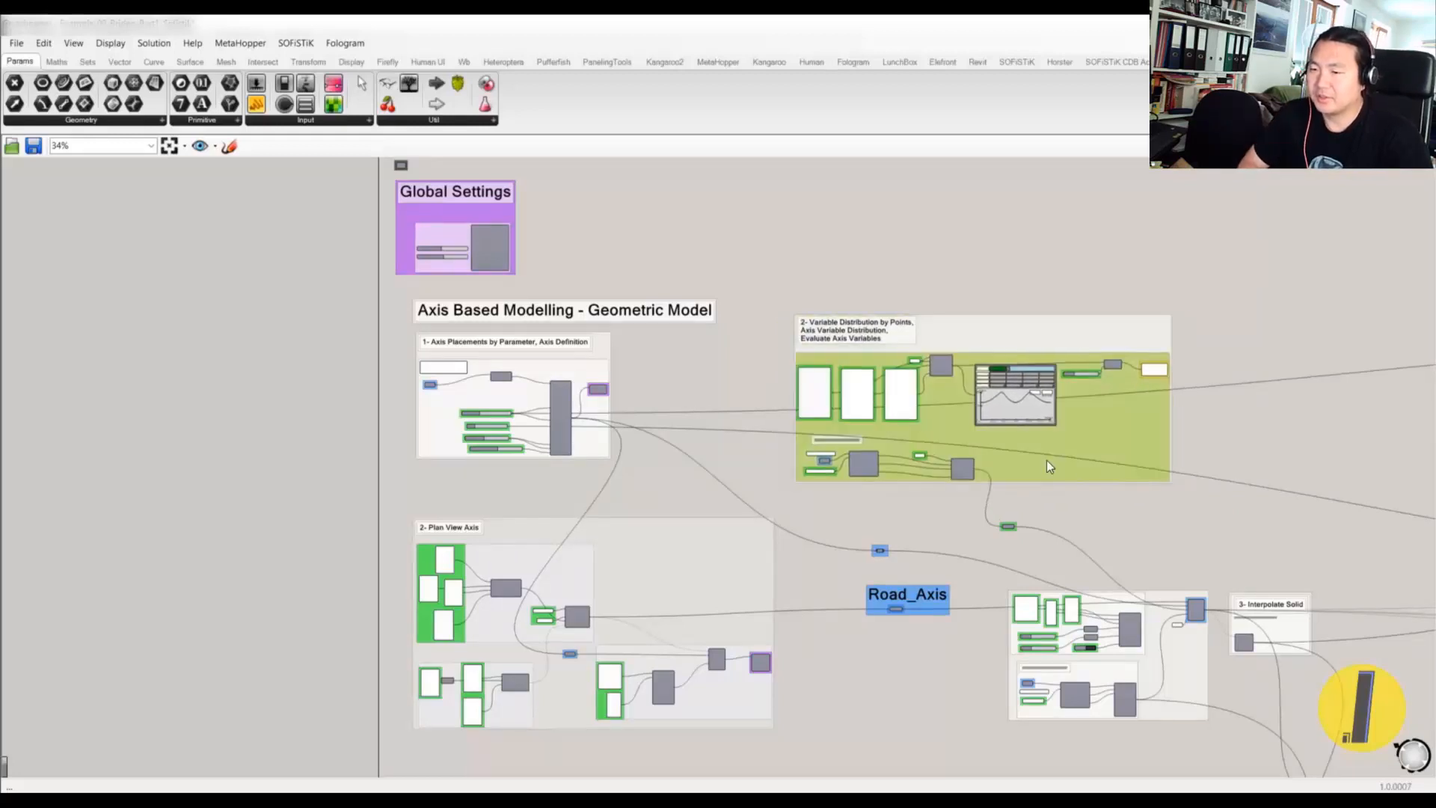
{"action": "left_click_drag", "start_coordinate": [709, 576], "coordinate": [707, 581]}
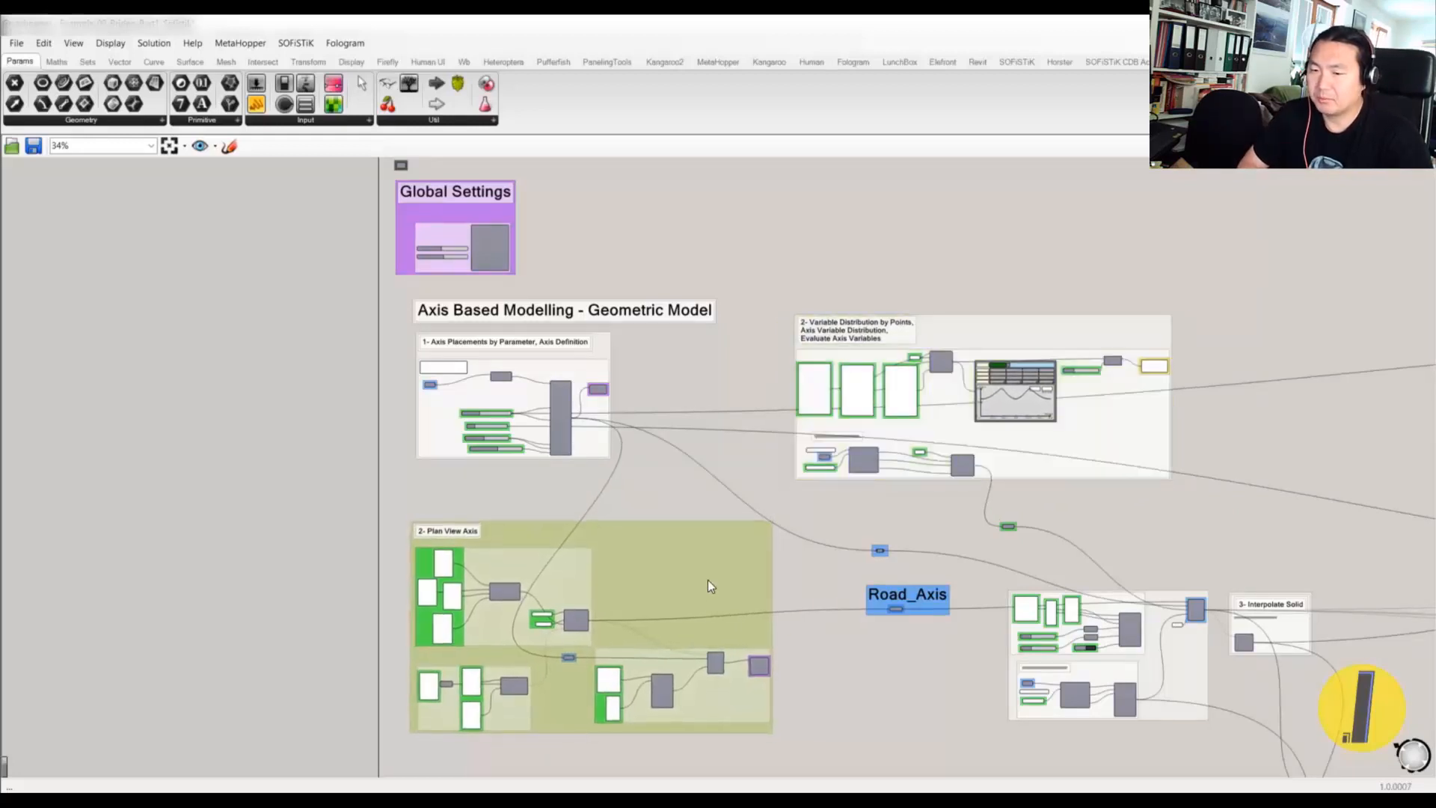
{"action": "left_click", "coordinate": [801, 541]}
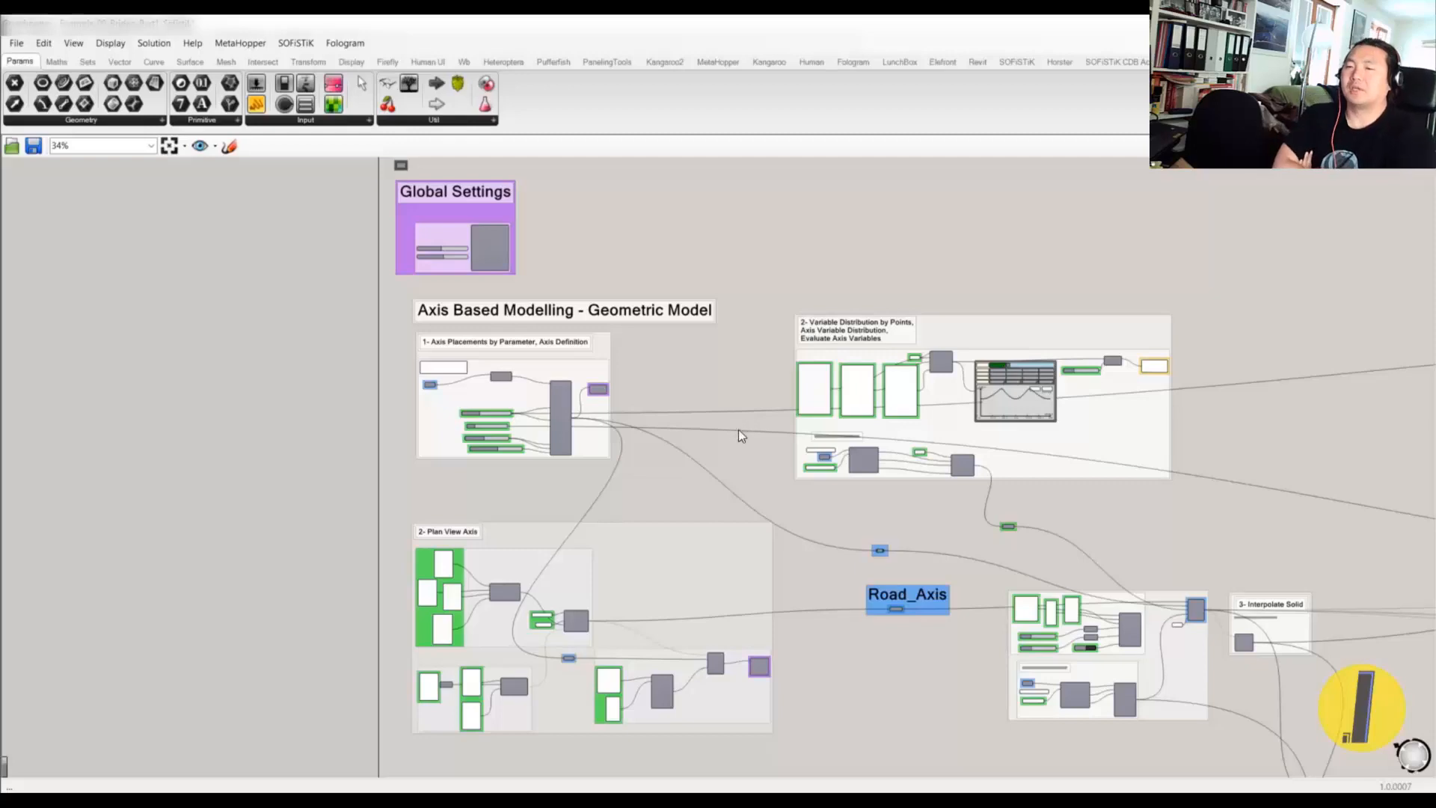
- Examine the Read Spreadsheet alternative inside the Variable Distribution by Points group
{"action": "right_click_drag", "start_coordinate": [738, 429], "coordinate": [790, 402]}
{"action": "left_click", "coordinate": [1053, 295]}
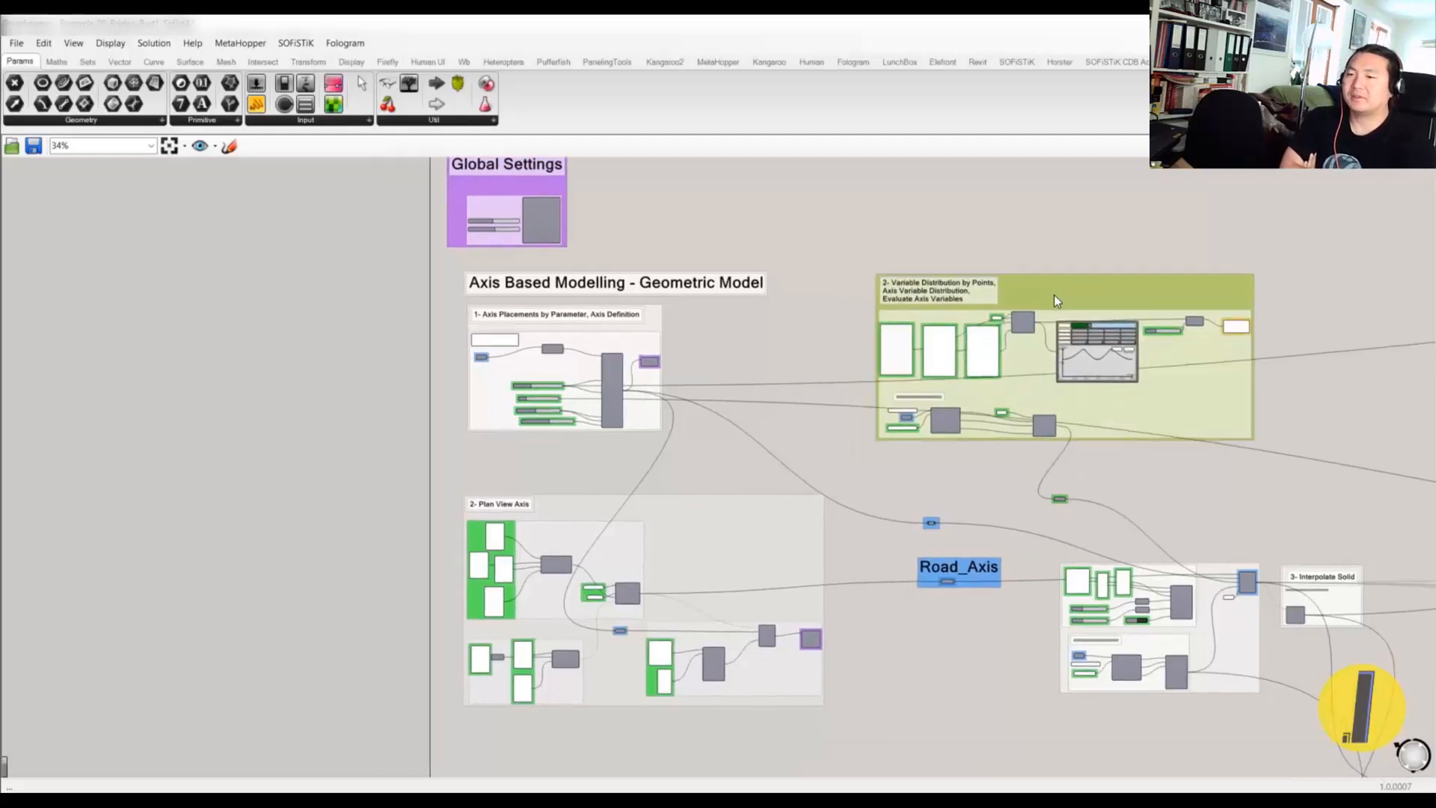
{"action": "scroll", "coordinate": [944, 419], "scroll_direction": "up", "scroll_amount": 5}
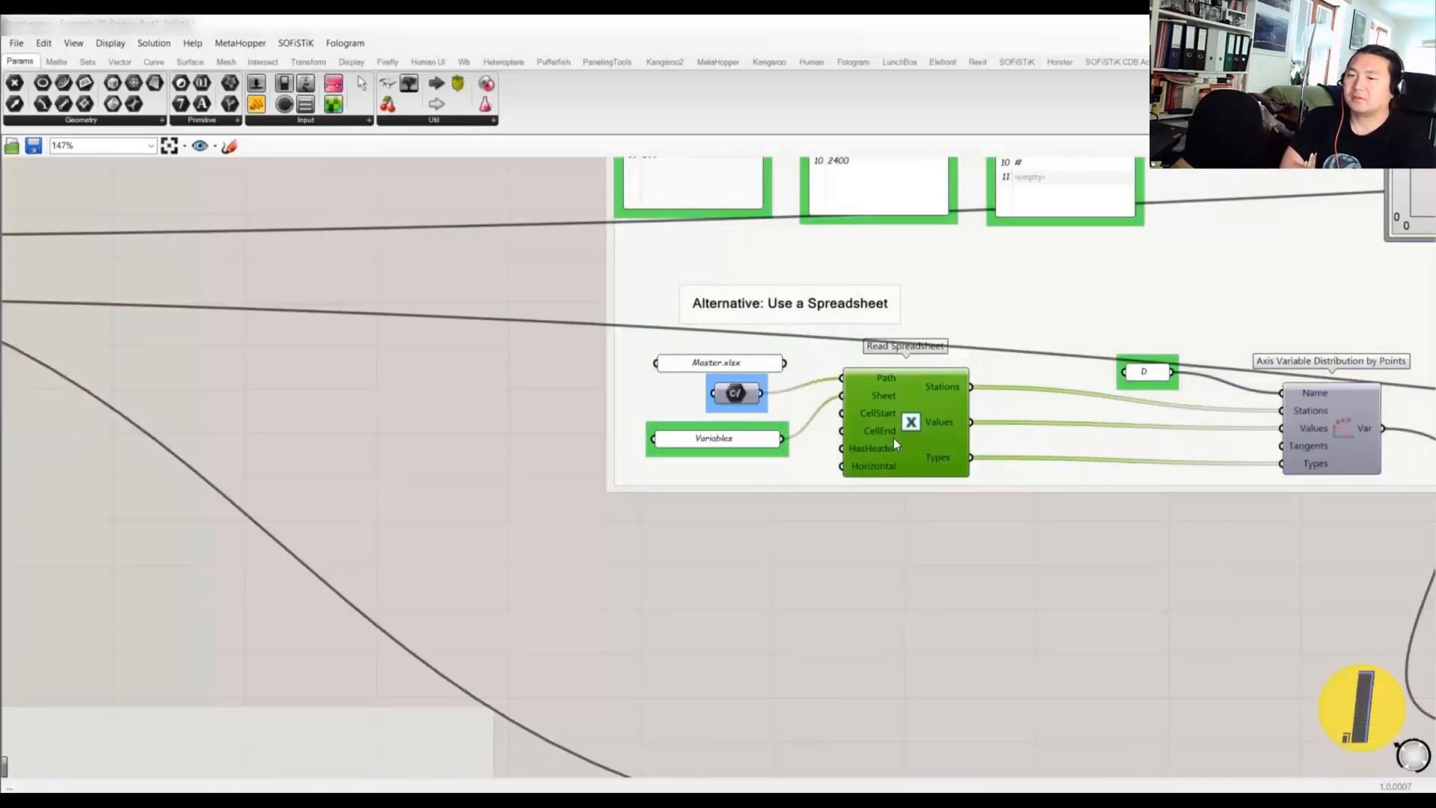
{"action": "scroll", "coordinate": [891, 443], "scroll_direction": "down", "scroll_amount": 5}
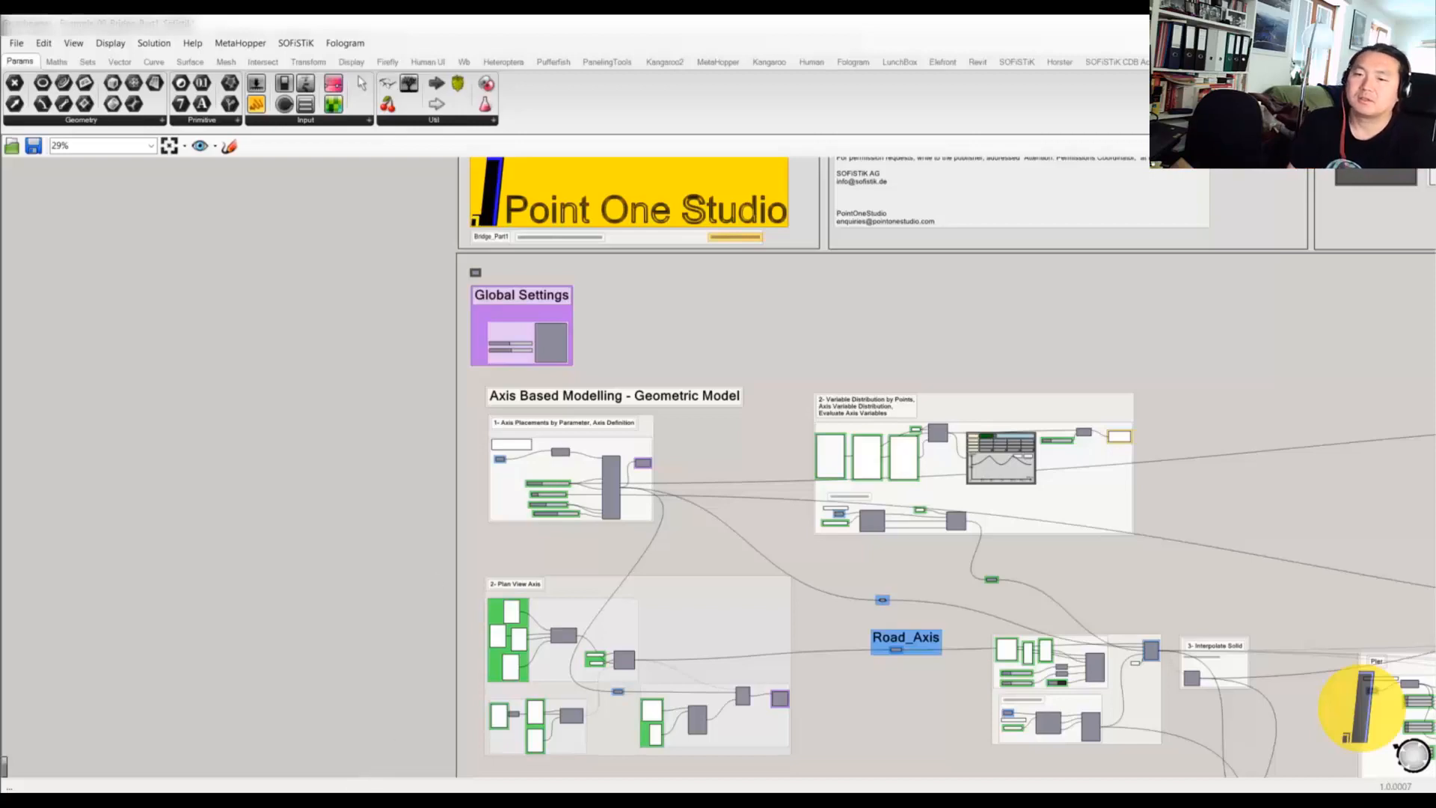
- Switch to the Rhino window holding the Bridge_Part2 definition and inspect its Data Input component
{"action": "left_click", "coordinate": [423, 727]}
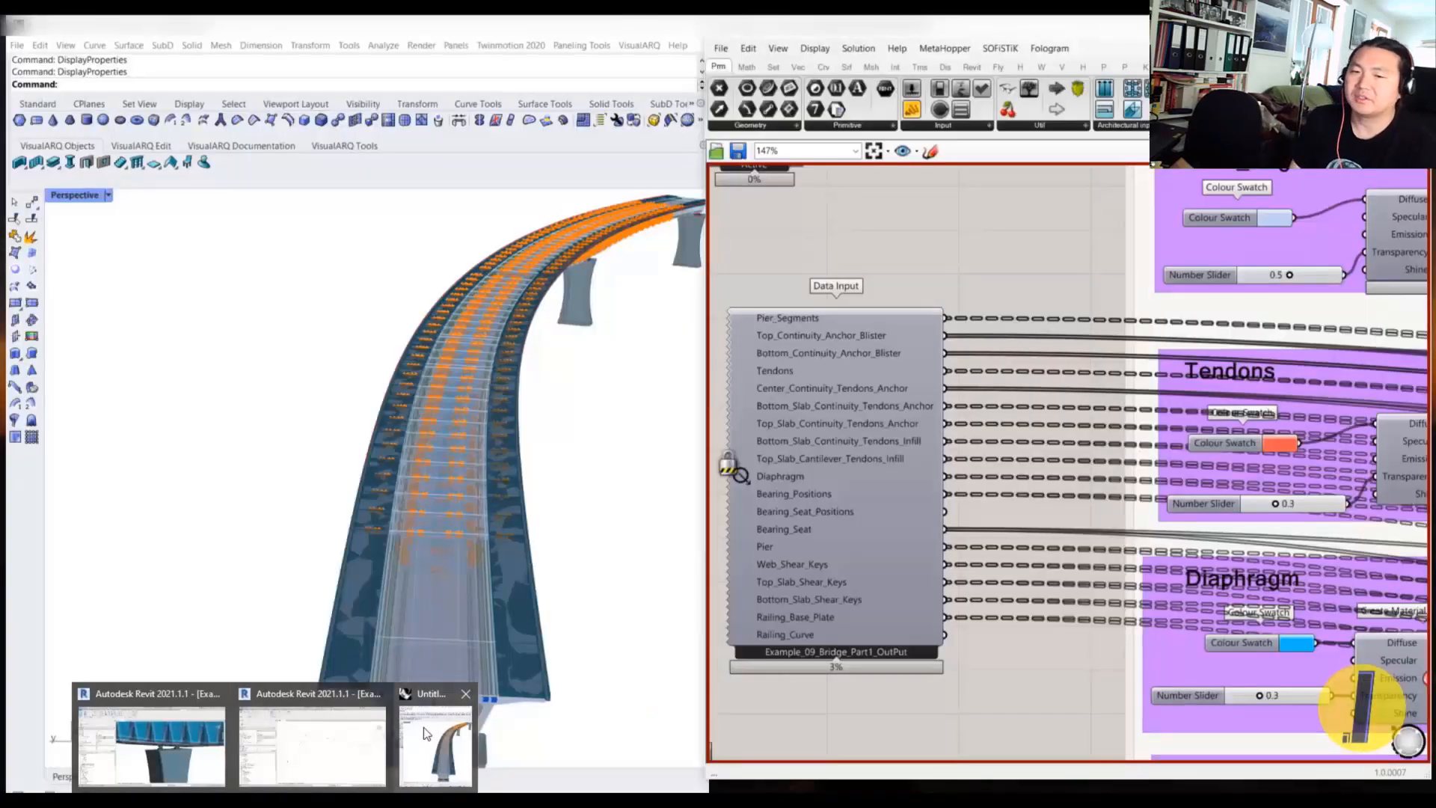
{"action": "scroll", "coordinate": [775, 487], "scroll_direction": "down", "scroll_amount": 5}
{"action": "scroll", "coordinate": [842, 426], "scroll_direction": "up", "scroll_amount": 3}
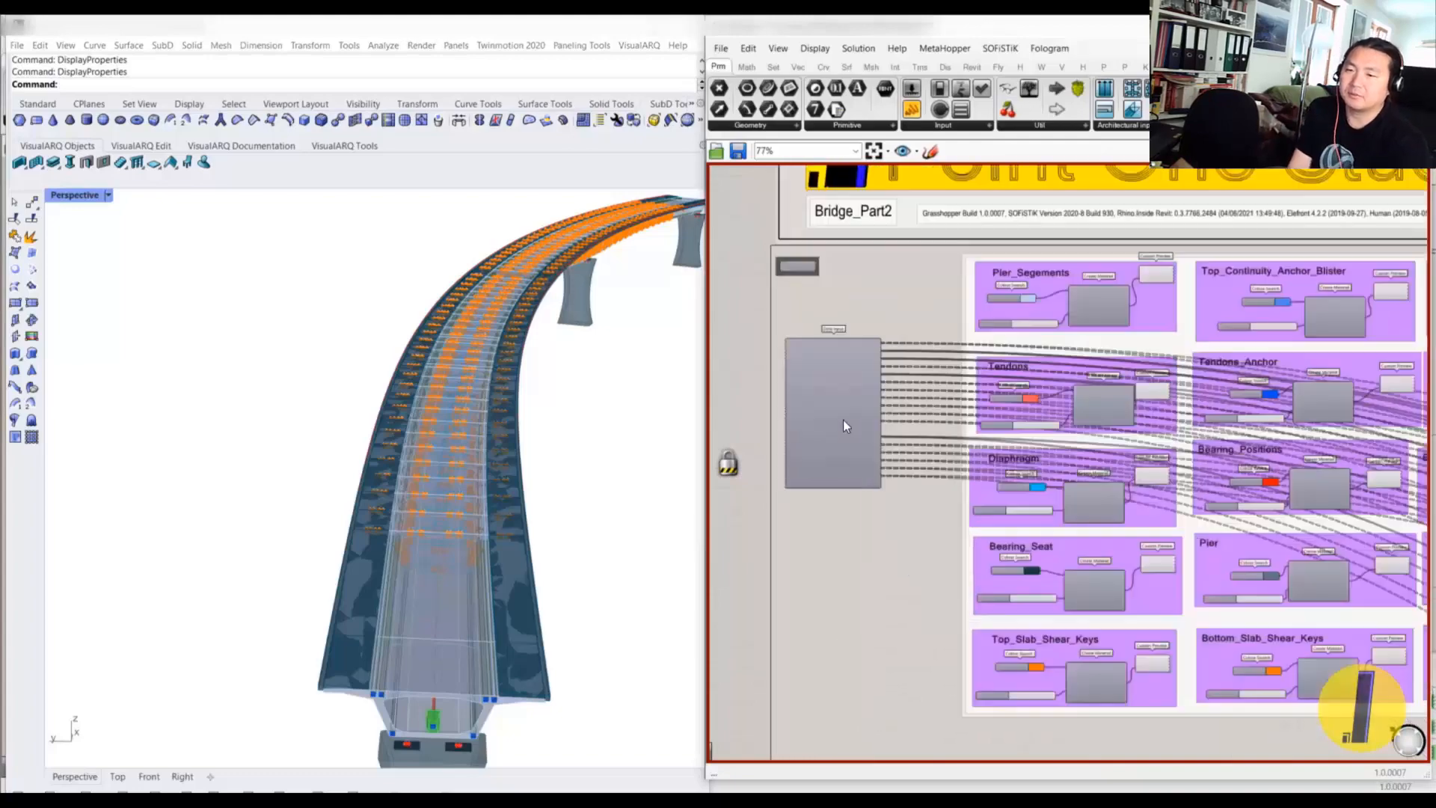
{"action": "mouse_move", "coordinate": [843, 420]}
{"action": "left_mouse_down"}
{"action": "mouse_move", "coordinate": [828, 405]}
{"action": "mouse_move", "coordinate": [840, 434]}
{"action": "left_mouse_up"}
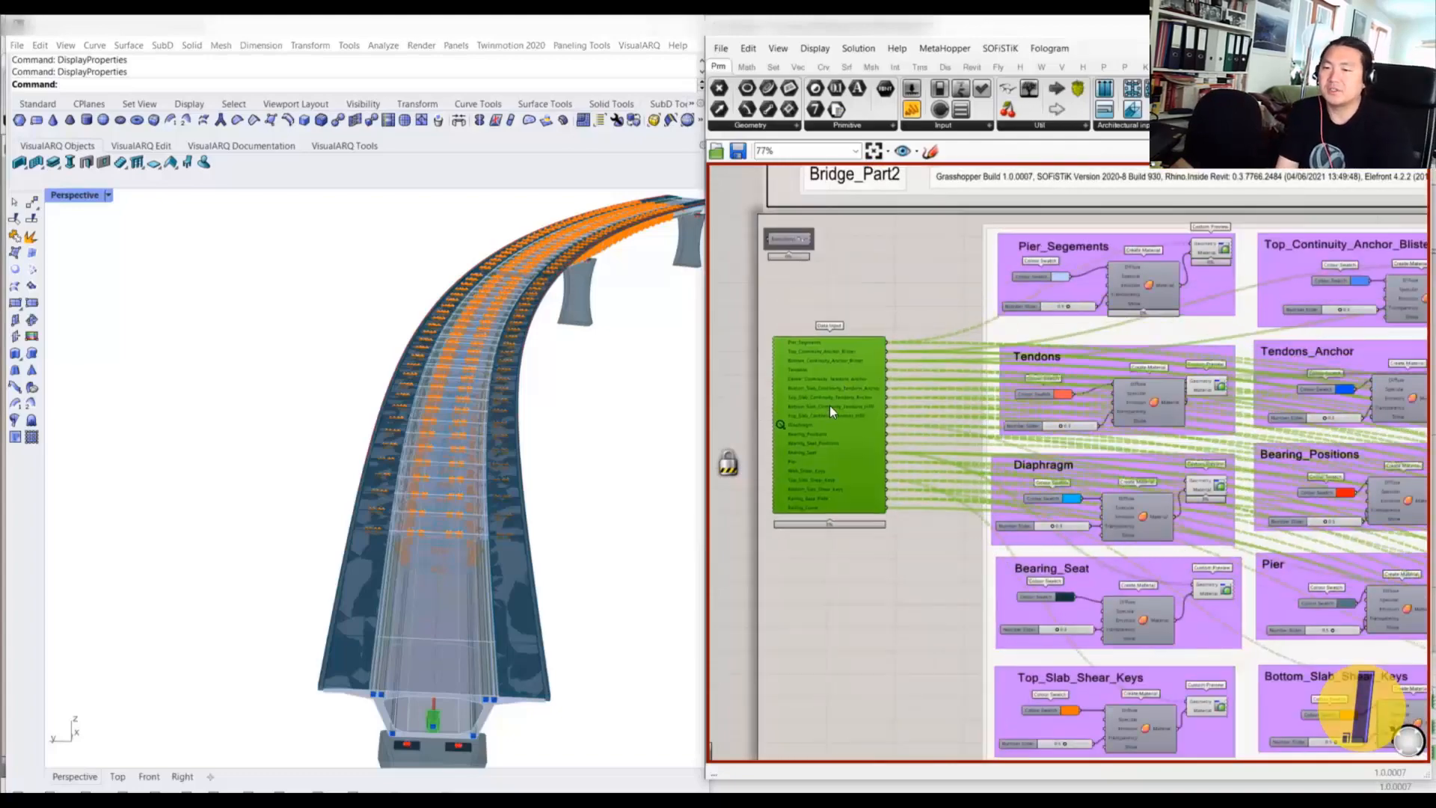
{"action": "left_click", "coordinate": [894, 296]}
- Examine the Create_Revit_Materials section with its material names, material colours and hatches
{"action": "scroll", "coordinate": [910, 323], "scroll_direction": "down", "scroll_amount": 5}
{"action": "scroll", "coordinate": [1166, 400], "scroll_direction": "up", "scroll_amount": 4}
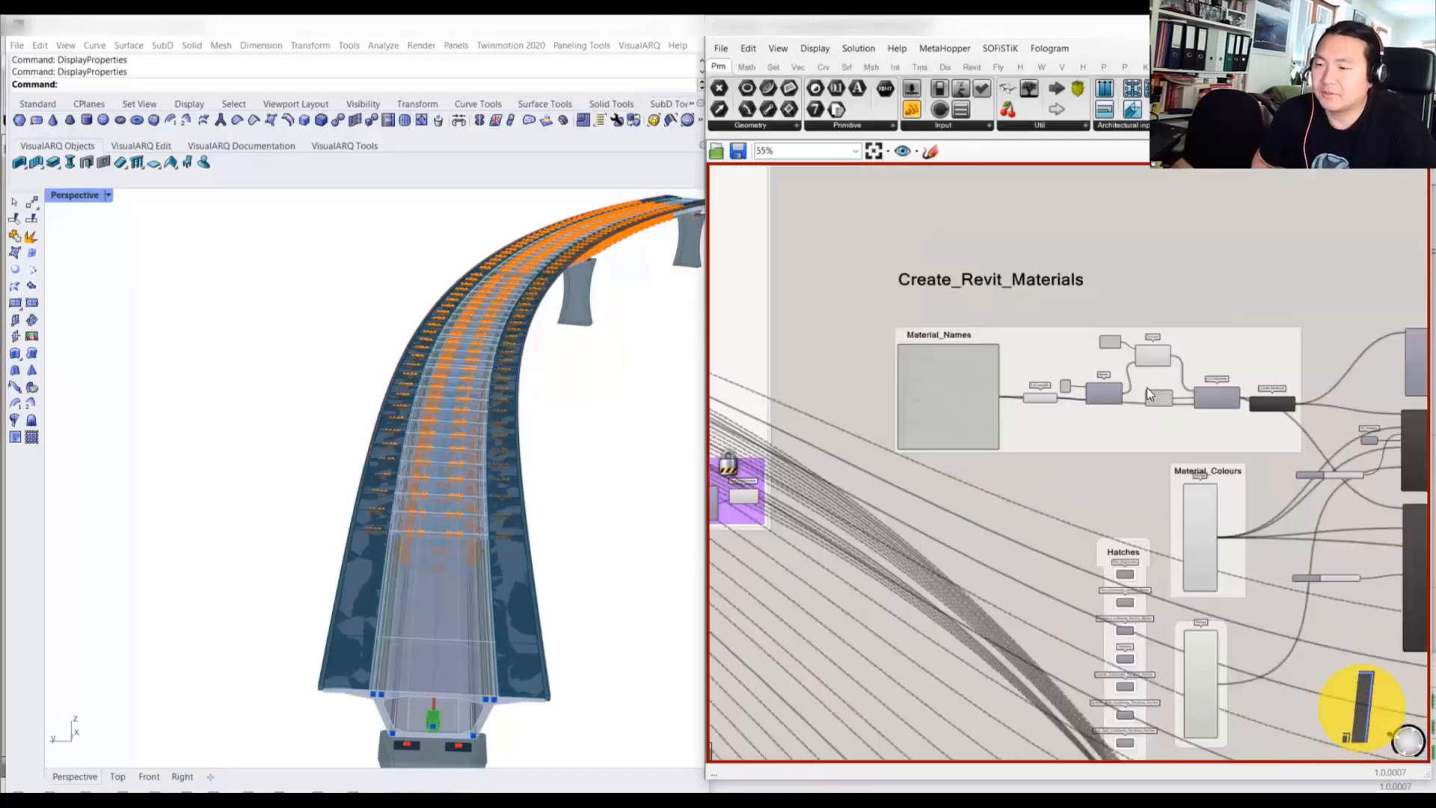
{"action": "scroll", "coordinate": [988, 447], "scroll_direction": "up", "scroll_amount": 2}
{"action": "right_click_drag", "start_coordinate": [1207, 311], "coordinate": [1047, 330]}
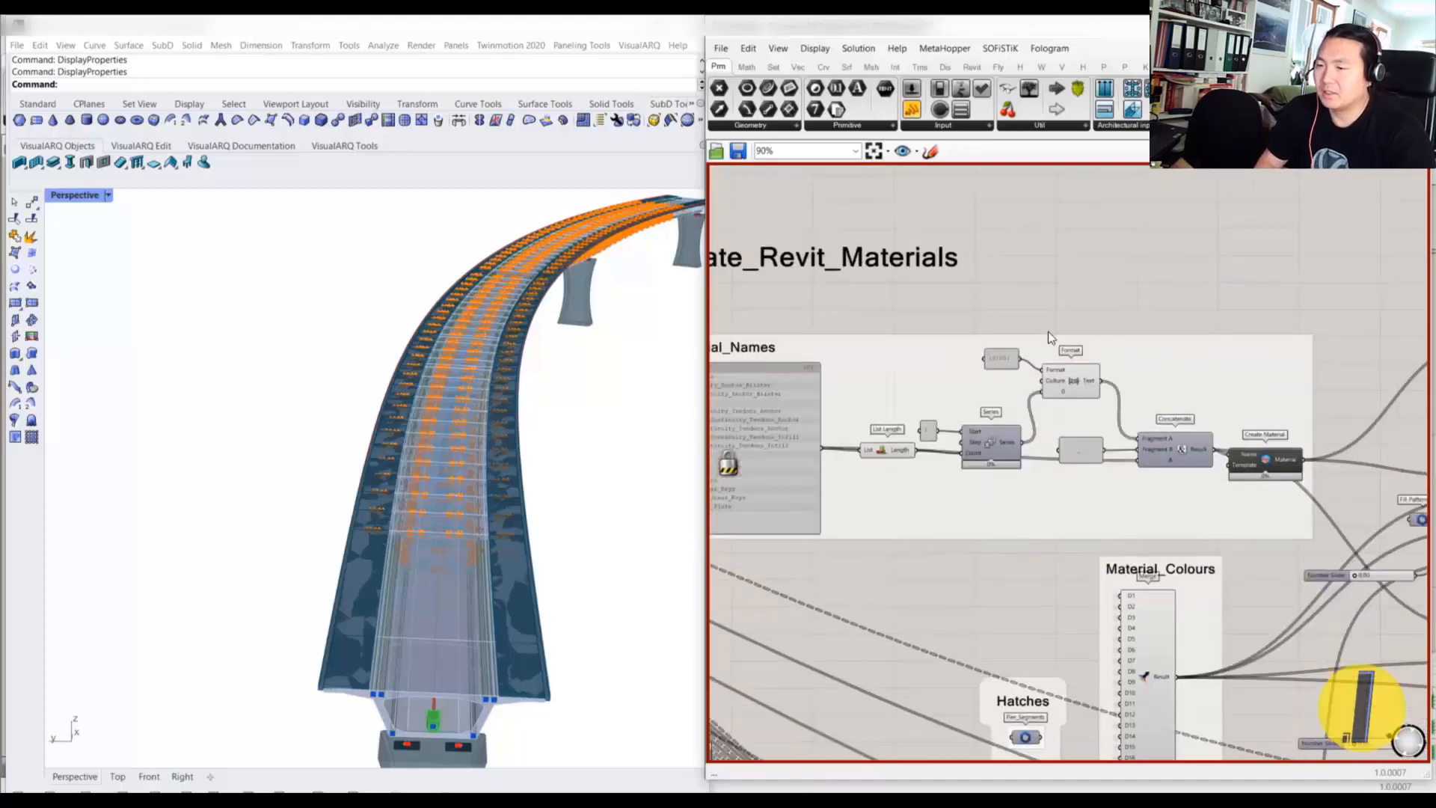
{"action": "scroll", "coordinate": [1048, 331], "scroll_direction": "down", "scroll_amount": 3}
{"action": "scroll", "coordinate": [1025, 334], "scroll_direction": "down", "scroll_amount": 3}
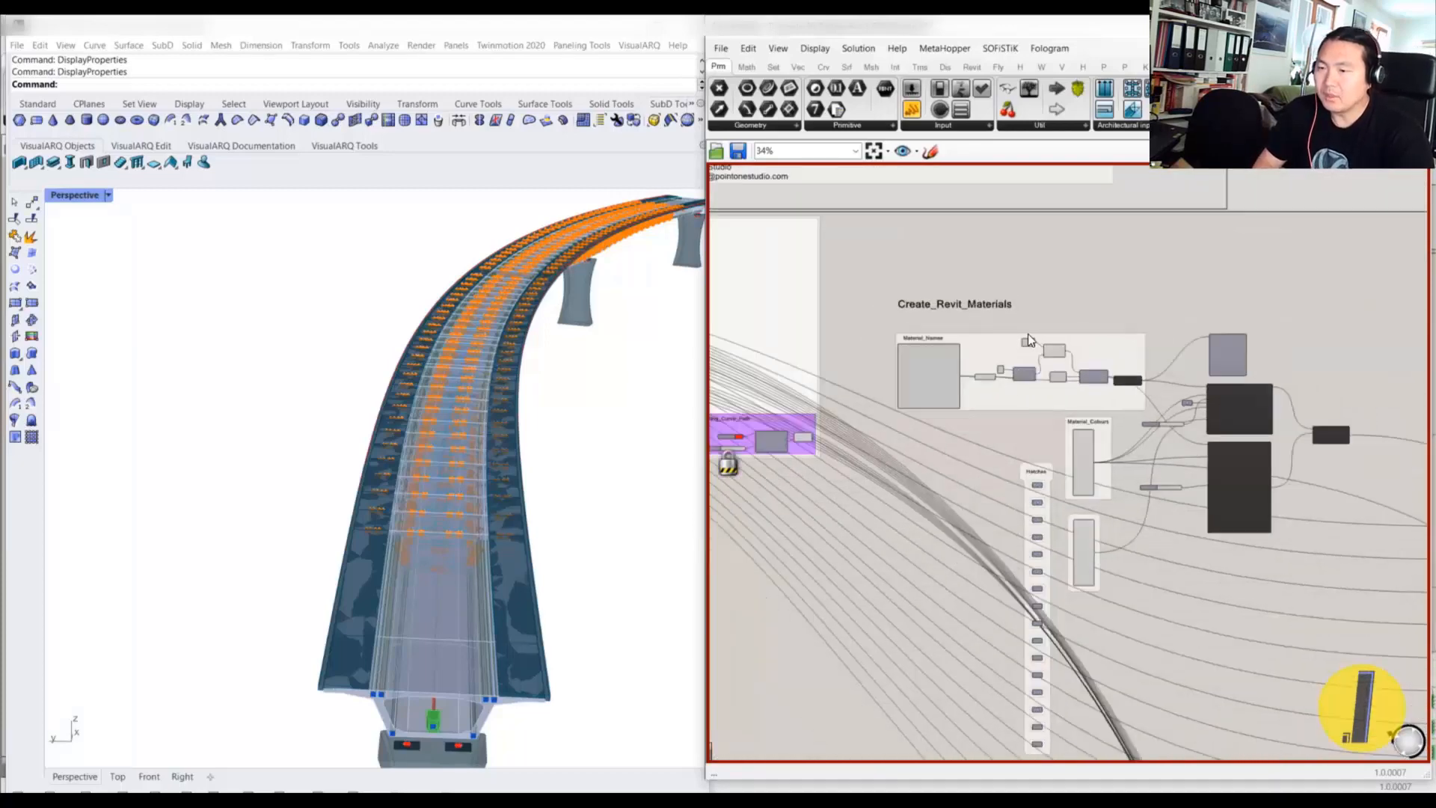
{"action": "scroll", "coordinate": [1256, 356], "scroll_direction": "down", "scroll_amount": 1}
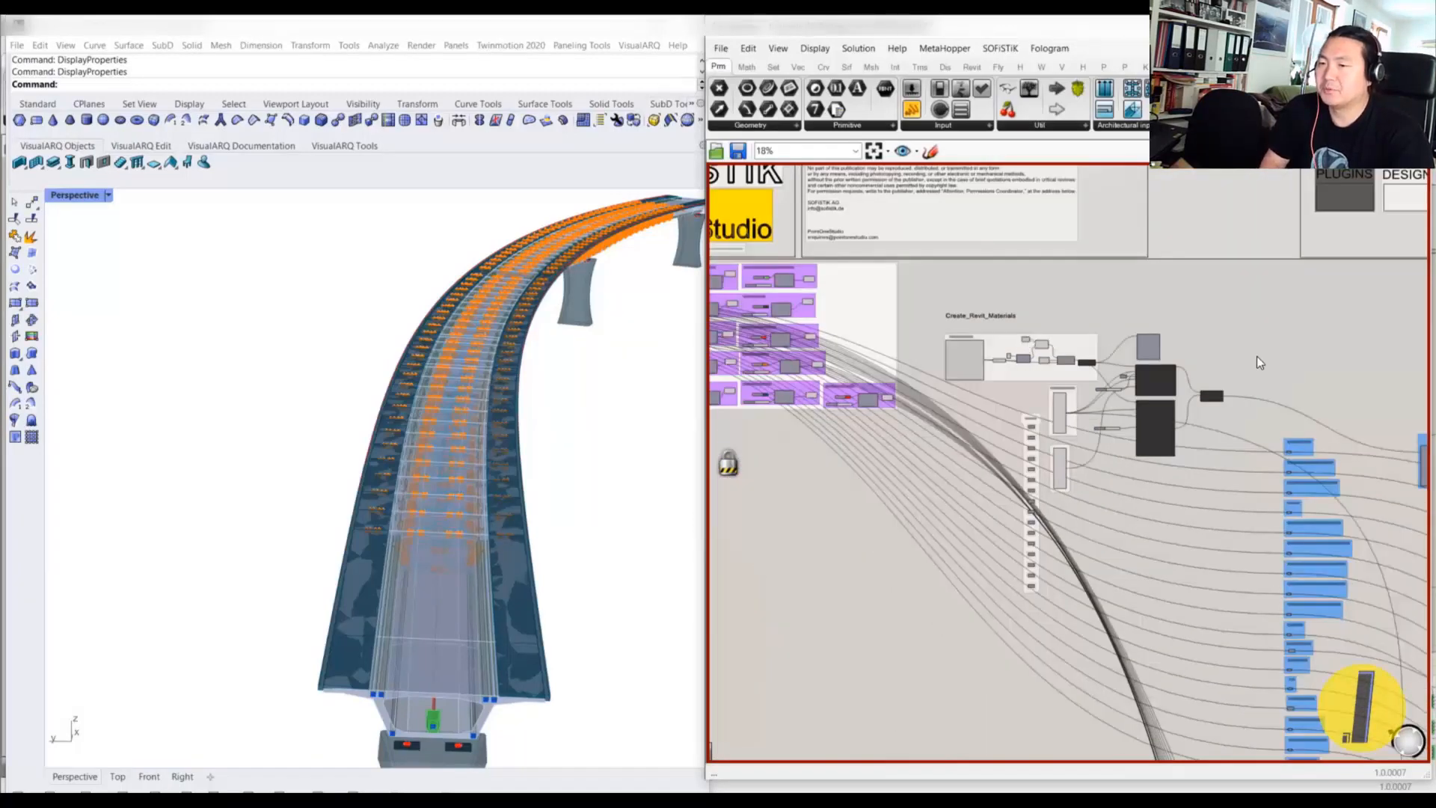
- Shift the Assign_Element_Names group slightly to the left beside the element parameters and deselect it
{"action": "right_click_drag", "start_coordinate": [1256, 356], "coordinate": [1041, 307]}
{"action": "scroll", "coordinate": [1051, 318], "scroll_direction": "down", "scroll_amount": 2}
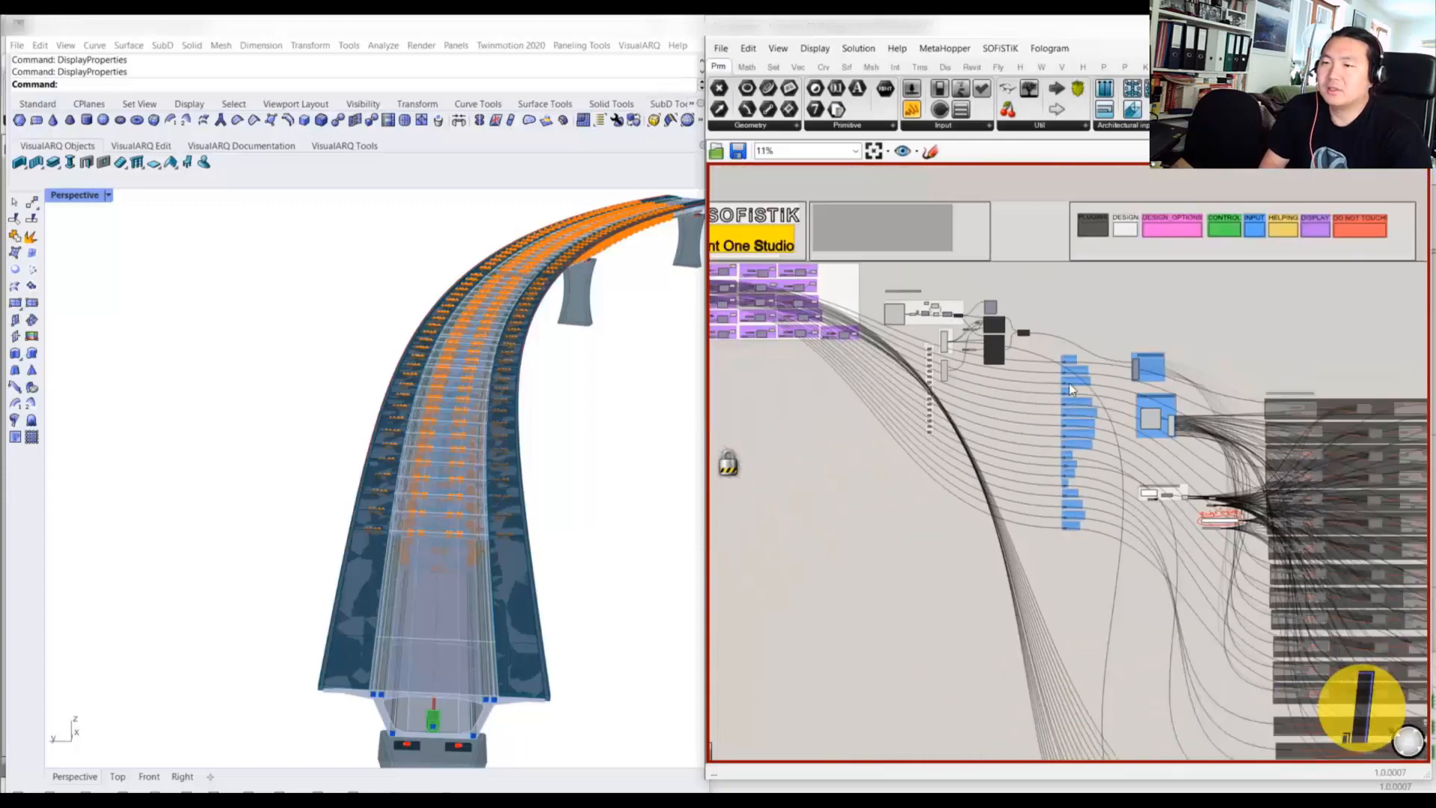
{"action": "scroll", "coordinate": [1121, 489], "scroll_direction": "up", "scroll_amount": 2}
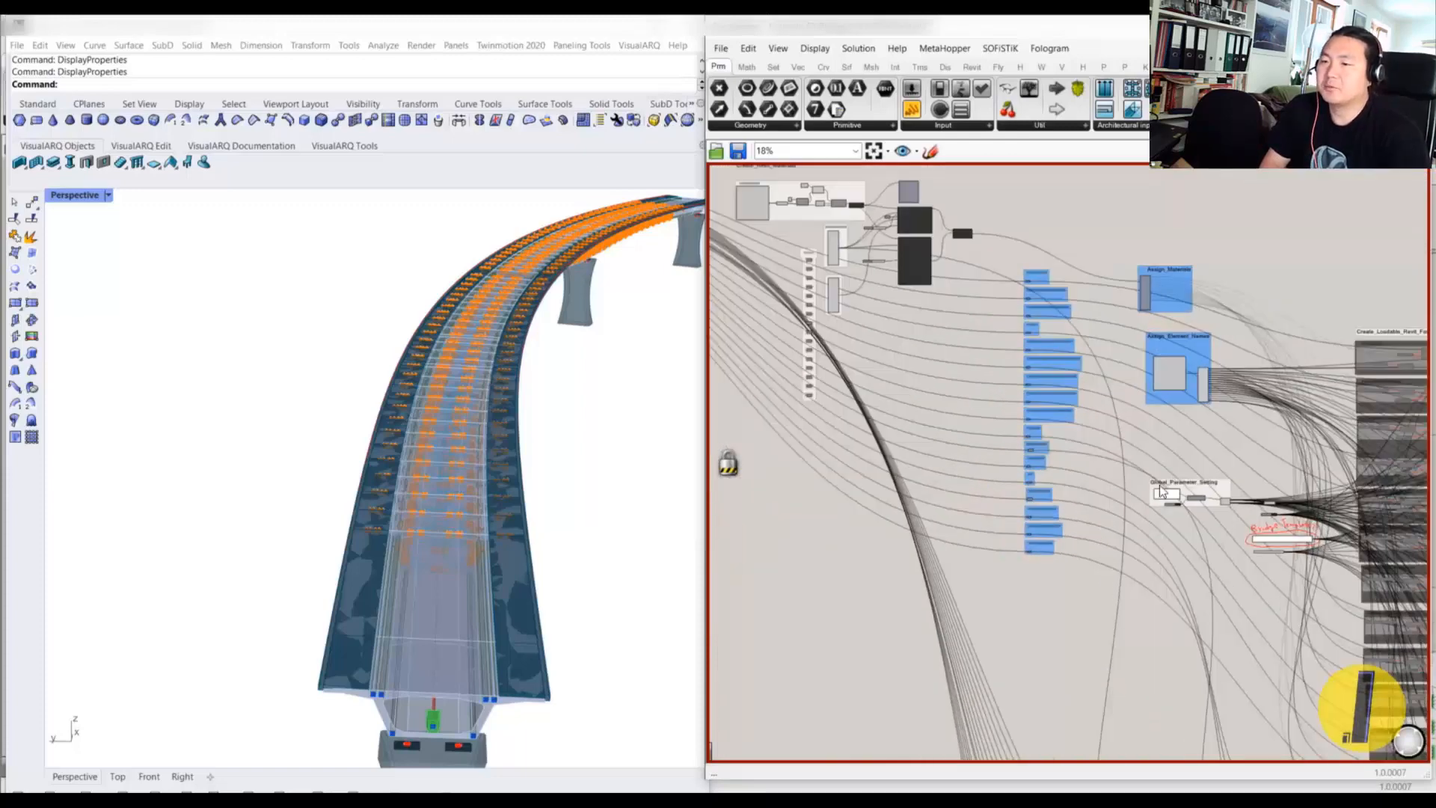
{"action": "right_click_drag", "start_coordinate": [1117, 439], "coordinate": [1157, 513]}
{"action": "scroll", "coordinate": [1185, 352], "scroll_direction": "up", "scroll_amount": 2}
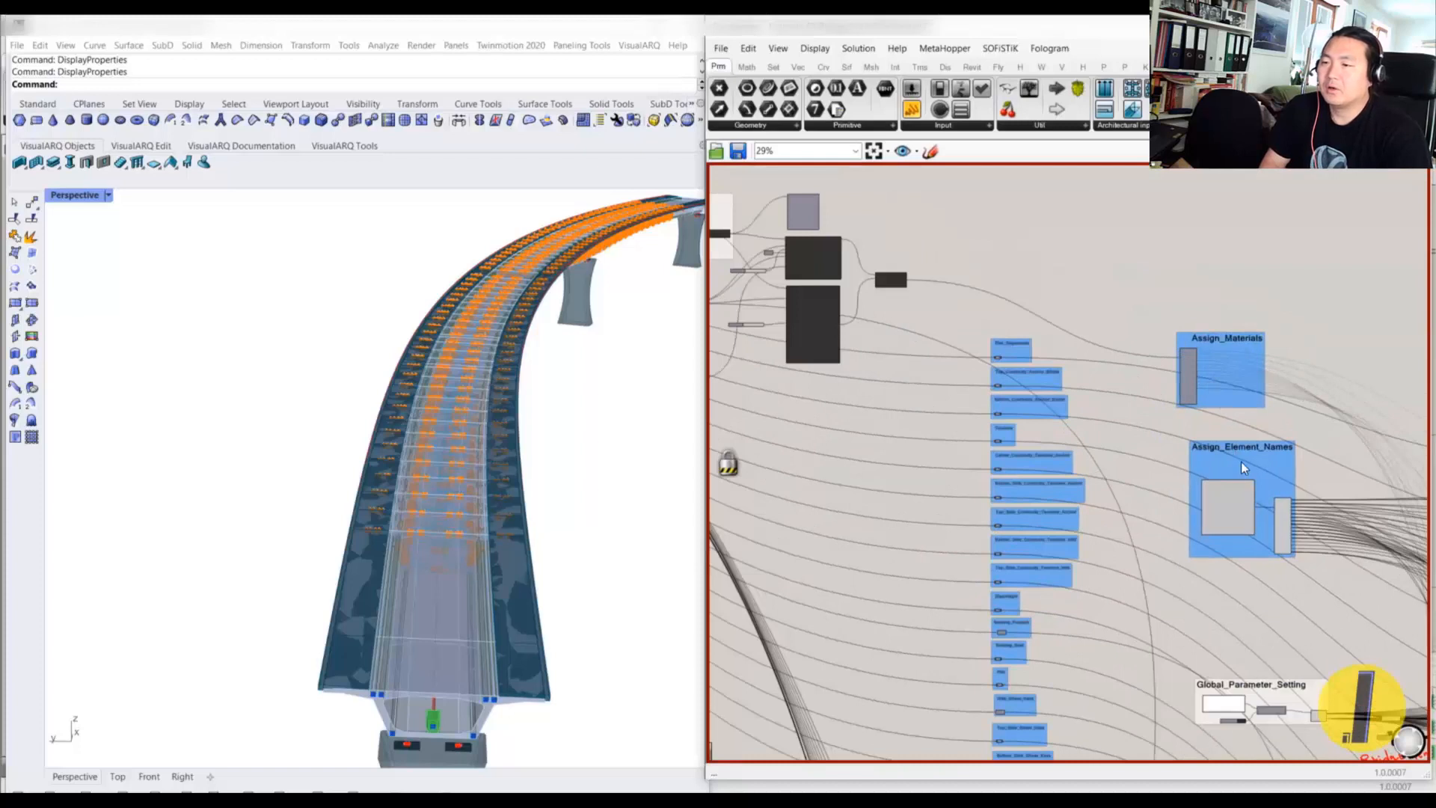
{"action": "left_click_drag", "start_coordinate": [1243, 467], "coordinate": [1234, 468]}
{"action": "left_click", "coordinate": [995, 325]}
{"action": "right_click_drag", "start_coordinate": [948, 317], "coordinate": [1161, 340]}
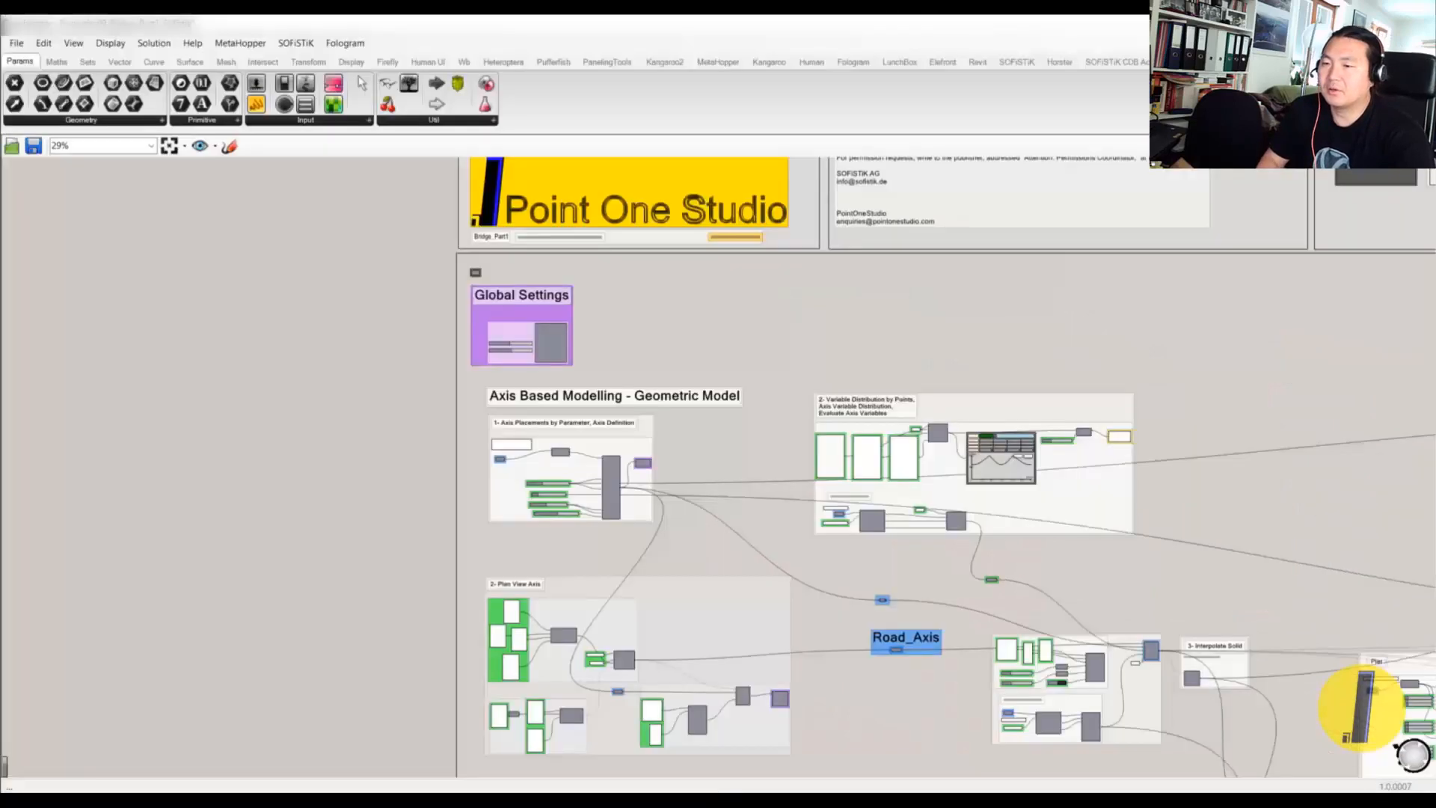
- In the Bridge_Part1 axis placements group, move the ReadSectionJson component down and left, level with its file path parameter
{"action": "right_click_drag", "start_coordinate": [551, 461], "coordinate": [546, 485]}
{"action": "scroll", "coordinate": [546, 485], "scroll_direction": "up", "scroll_amount": 7}
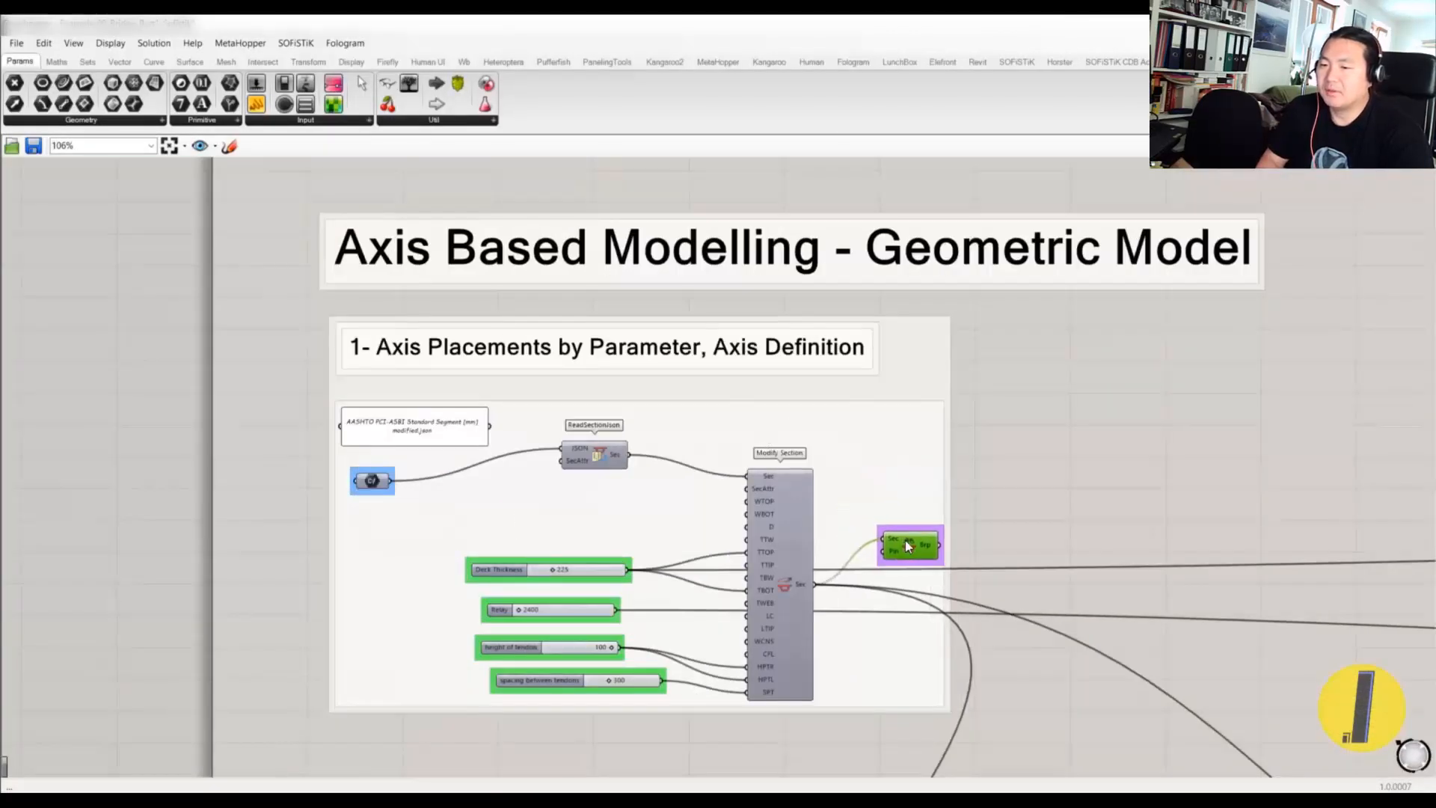
{"action": "scroll", "coordinate": [949, 471], "scroll_direction": "down", "scroll_amount": 7}
{"action": "right_click_drag", "start_coordinate": [994, 479], "coordinate": [748, 558]}
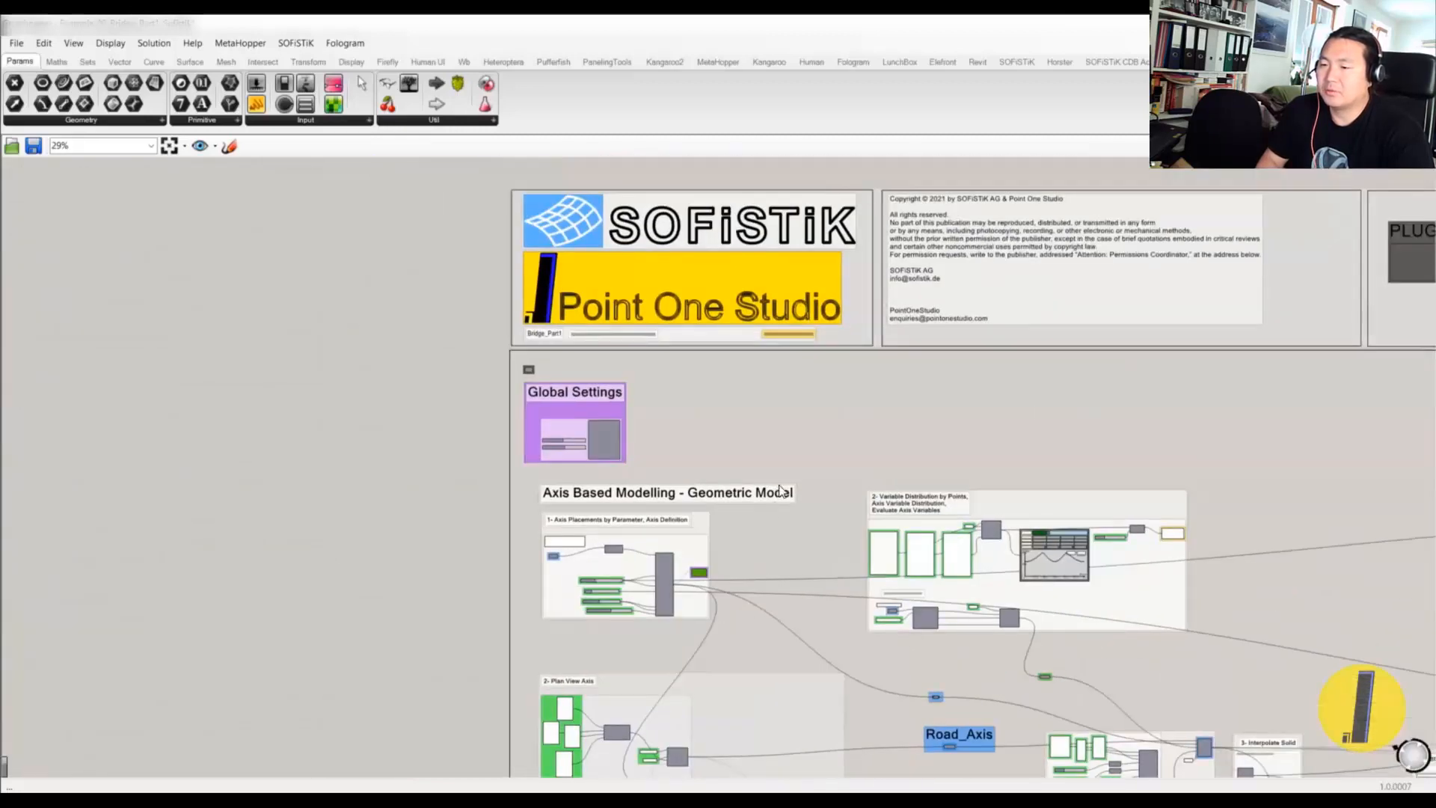
{"action": "scroll", "coordinate": [667, 608], "scroll_direction": "up", "scroll_amount": 7}
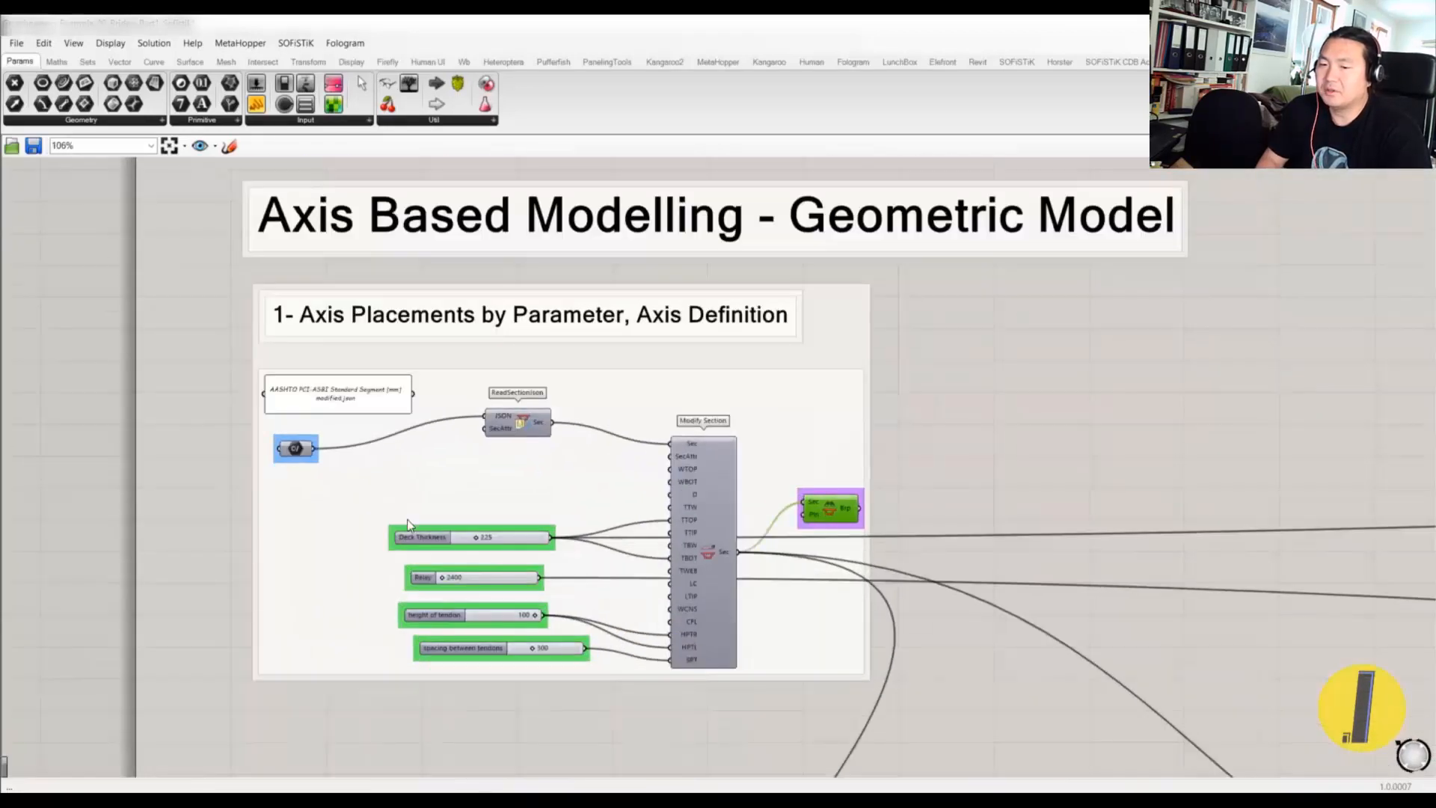
{"action": "left_click_drag", "start_coordinate": [516, 417], "coordinate": [484, 448]}
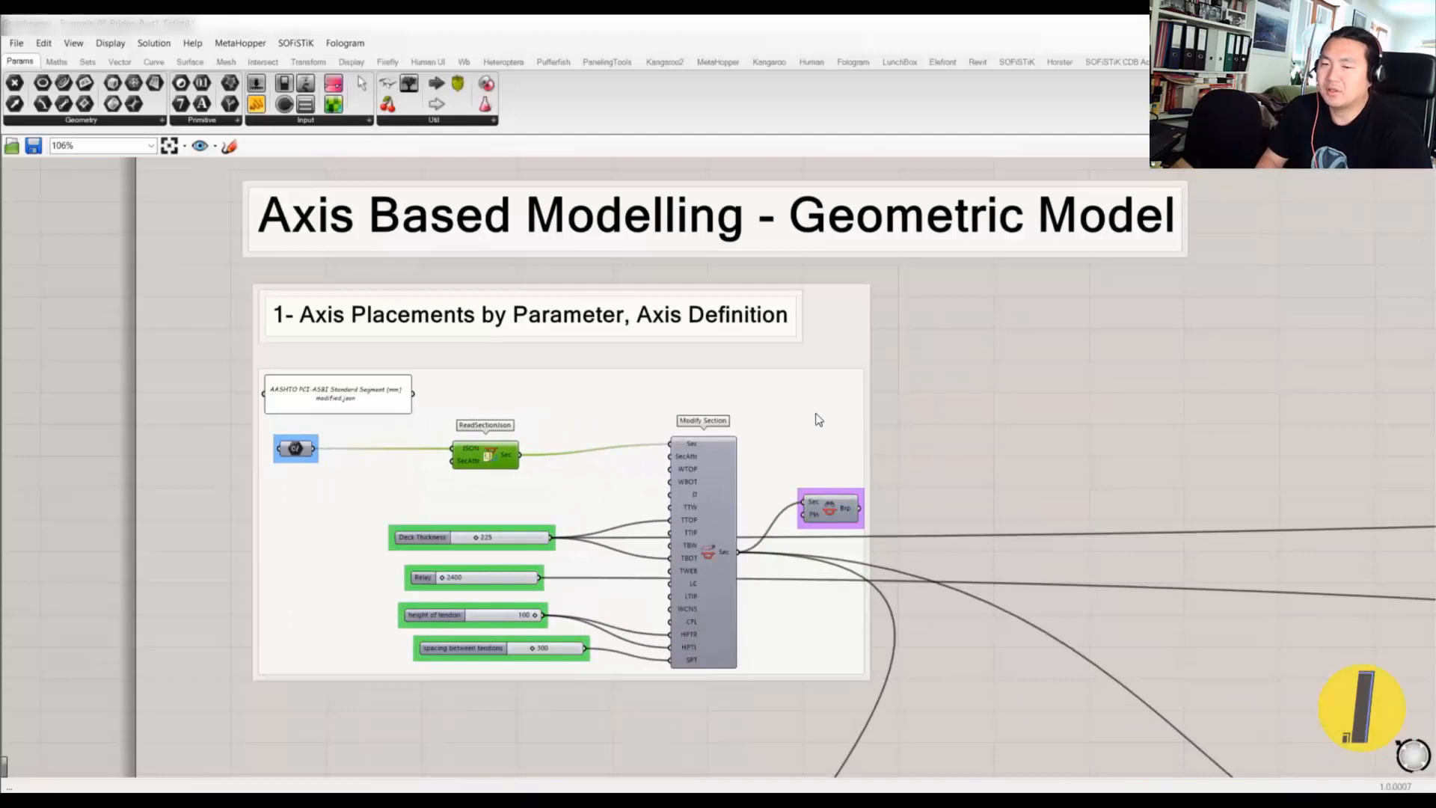
{"action": "left_click", "coordinate": [920, 375]}
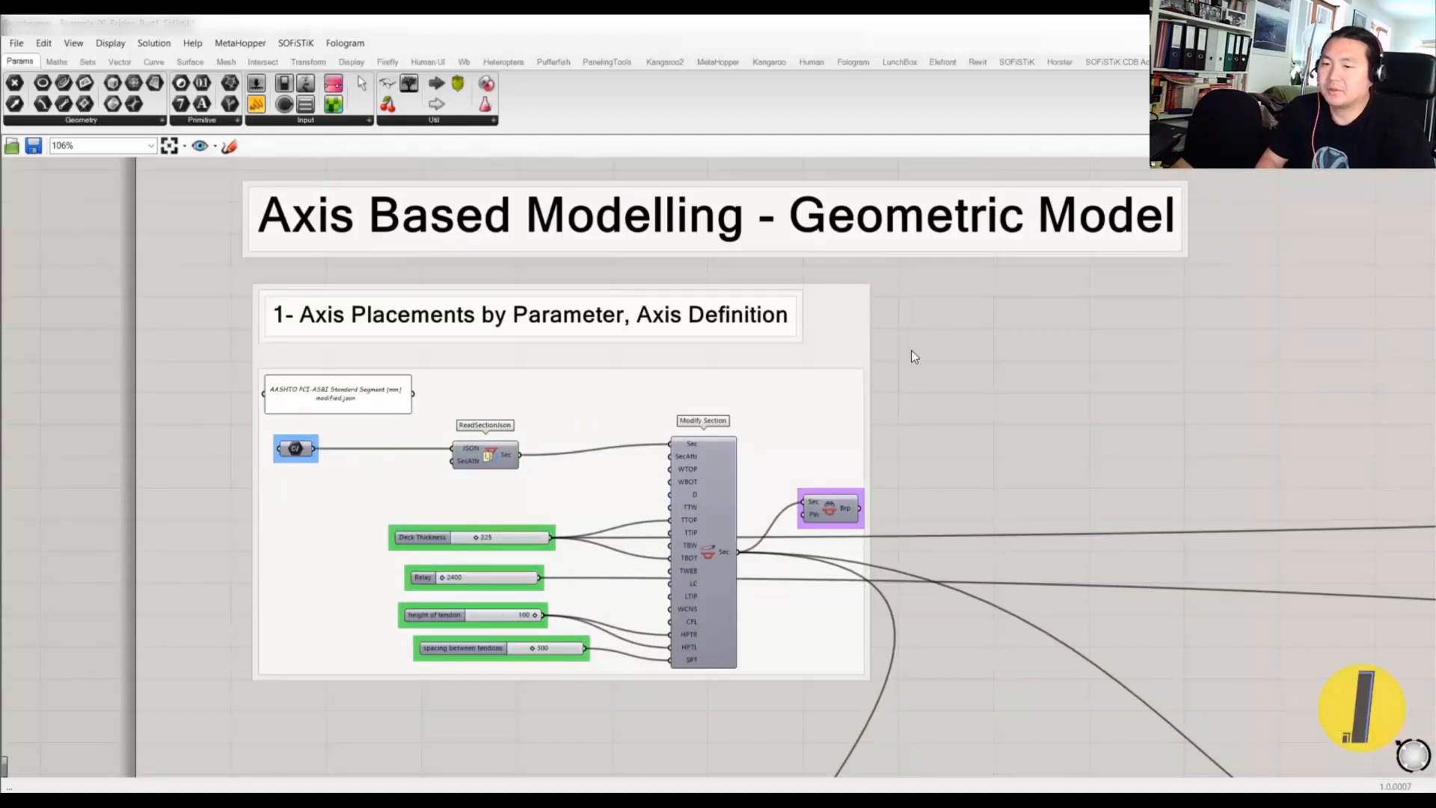
- Nudge the upper inner group of 2- Plan View Axis slightly up and deselect it
{"action": "scroll", "coordinate": [882, 310], "scroll_direction": "down", "scroll_amount": 4}
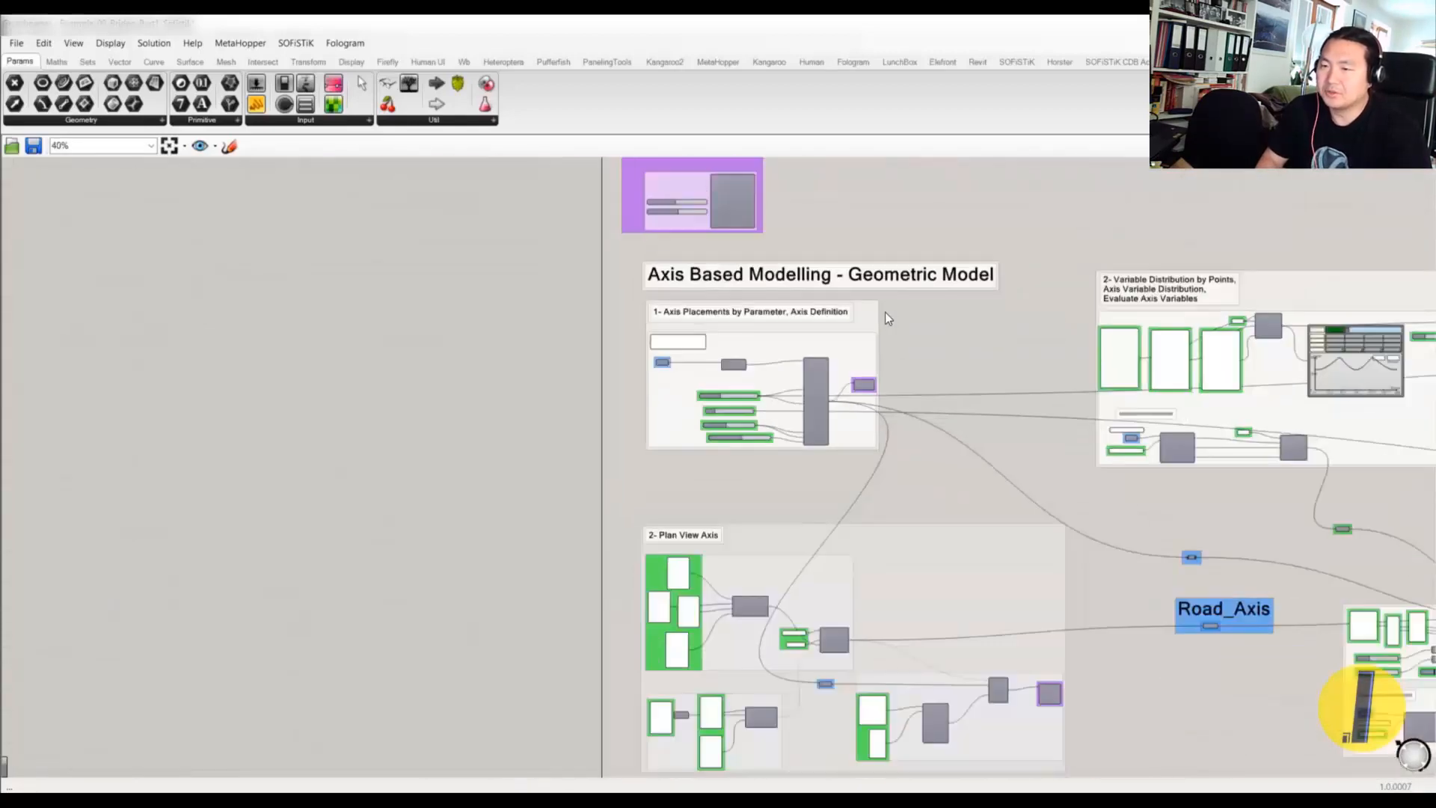
{"action": "scroll", "coordinate": [924, 351], "scroll_direction": "down", "scroll_amount": 2}
{"action": "scroll", "coordinate": [857, 500], "scroll_direction": "up", "scroll_amount": 3}
{"action": "scroll", "coordinate": [857, 499], "scroll_direction": "up", "scroll_amount": 2}
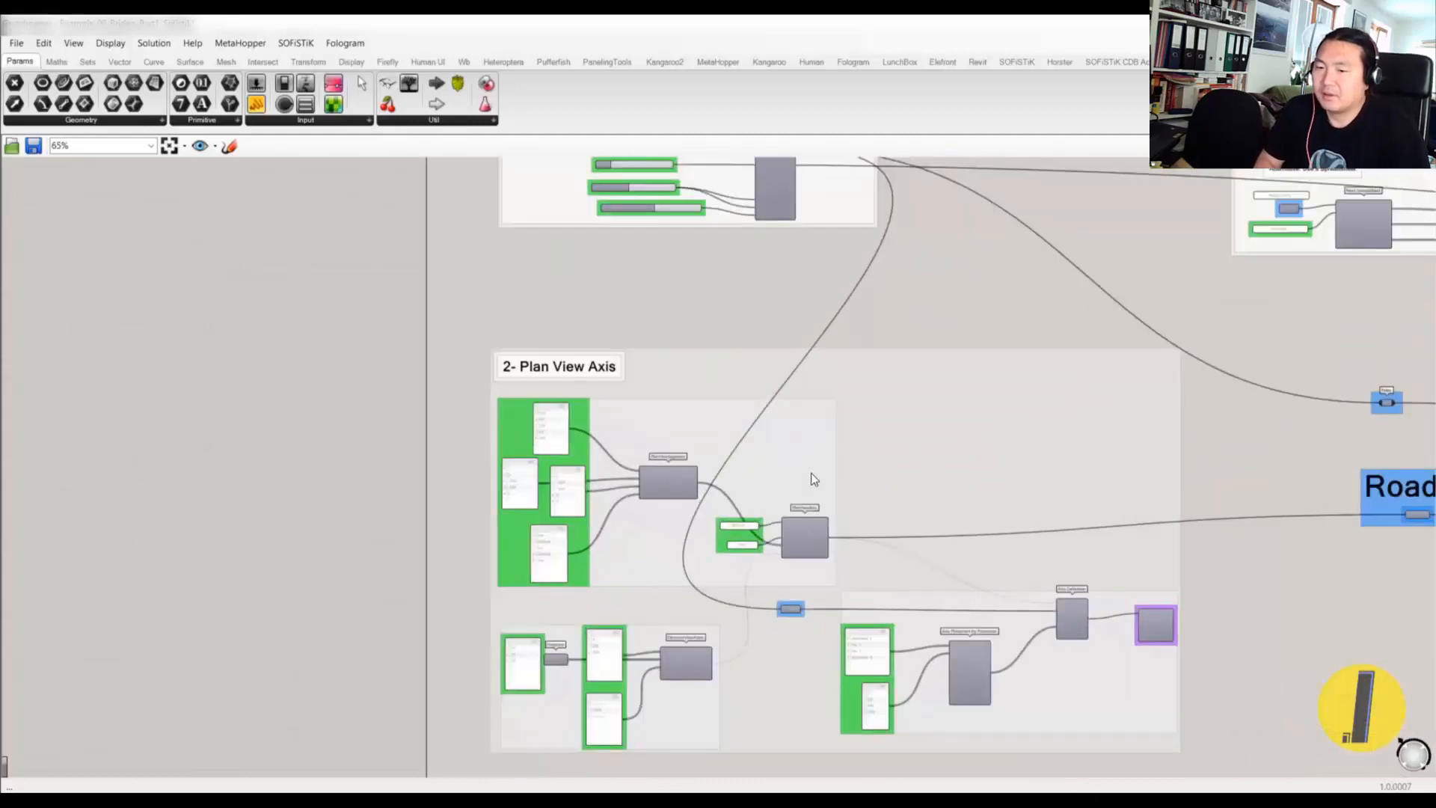
{"action": "left_click", "coordinate": [812, 471]}
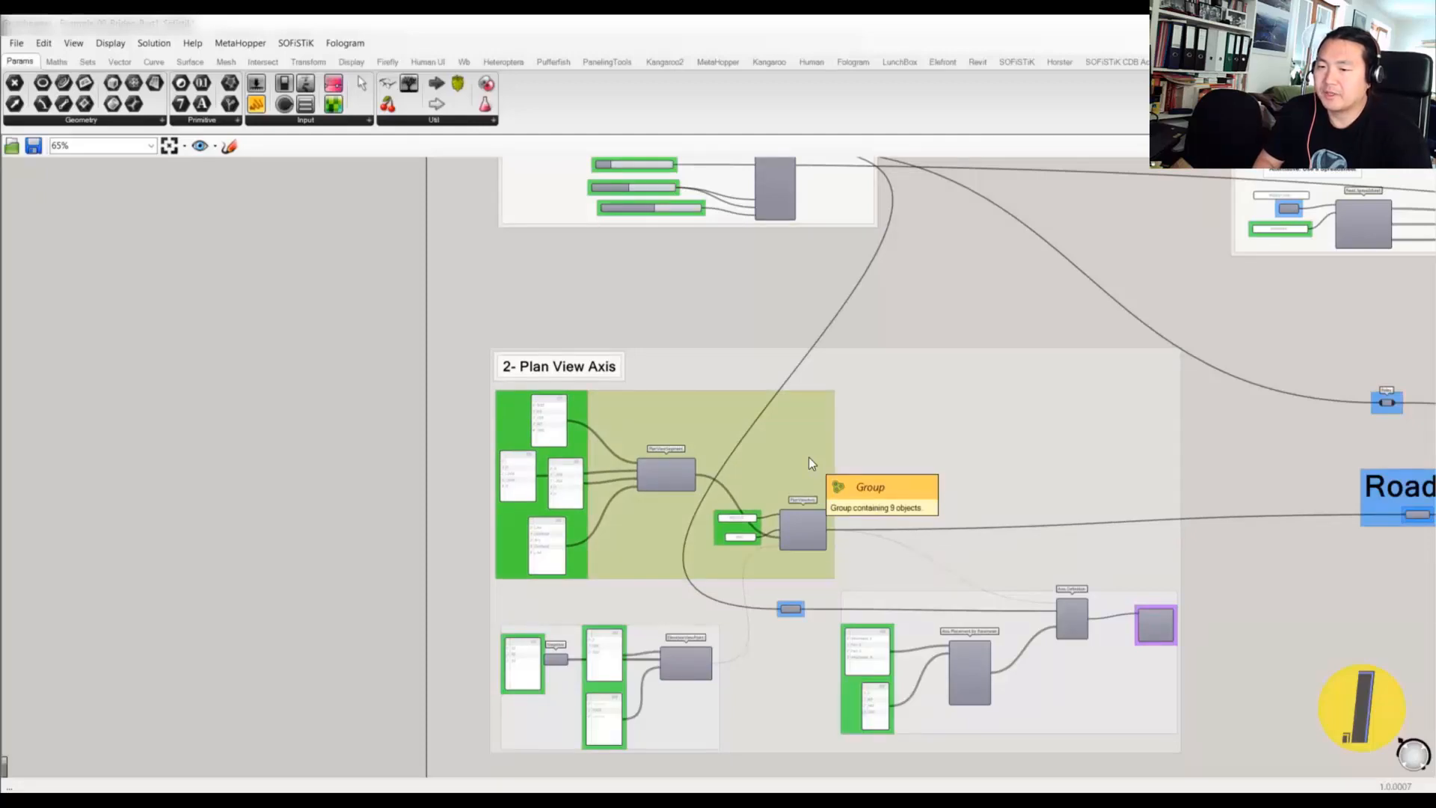
{"action": "left_click", "coordinate": [895, 336]}
- Move the ReadSectionJson component in the axis placements group a little further left towards its file path parameter
{"action": "scroll", "coordinate": [872, 299], "scroll_direction": "down", "scroll_amount": 3}
{"action": "right_click_drag", "start_coordinate": [834, 331], "coordinate": [711, 478]}
{"action": "scroll", "coordinate": [573, 351], "scroll_direction": "up", "scroll_amount": 6}
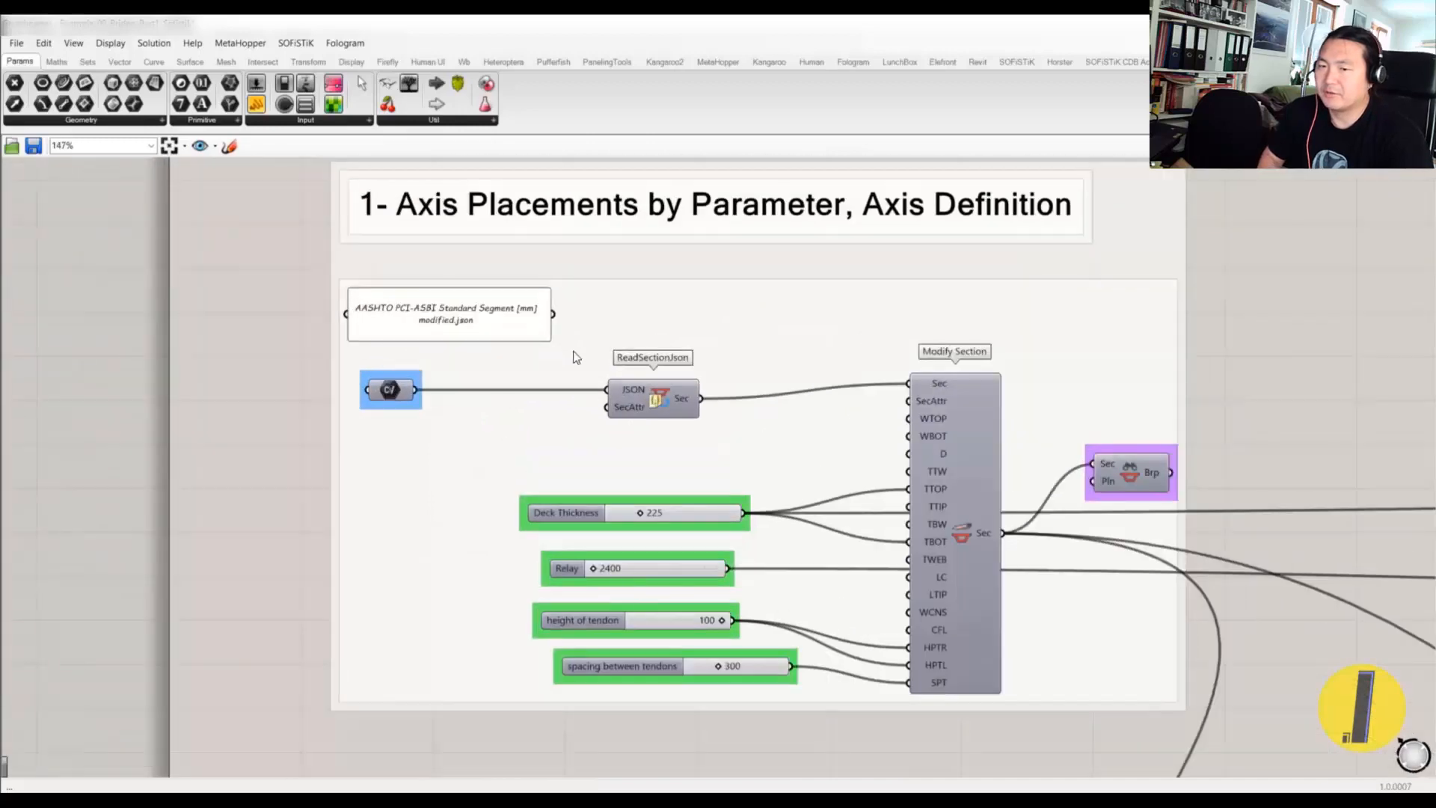
{"action": "left_click_drag", "start_coordinate": [664, 402], "coordinate": [627, 404]}
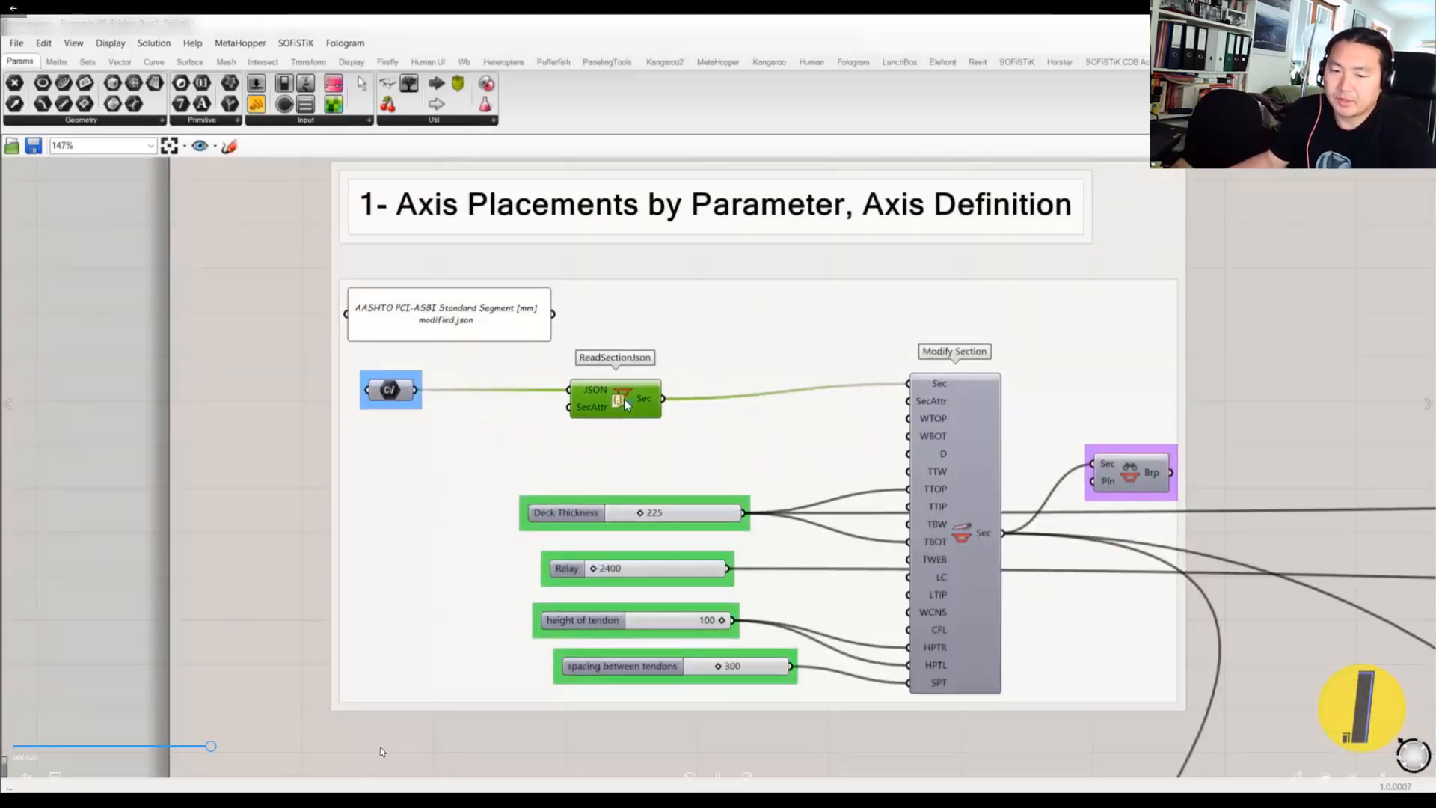
{"action": "left_click", "coordinate": [379, 746]}
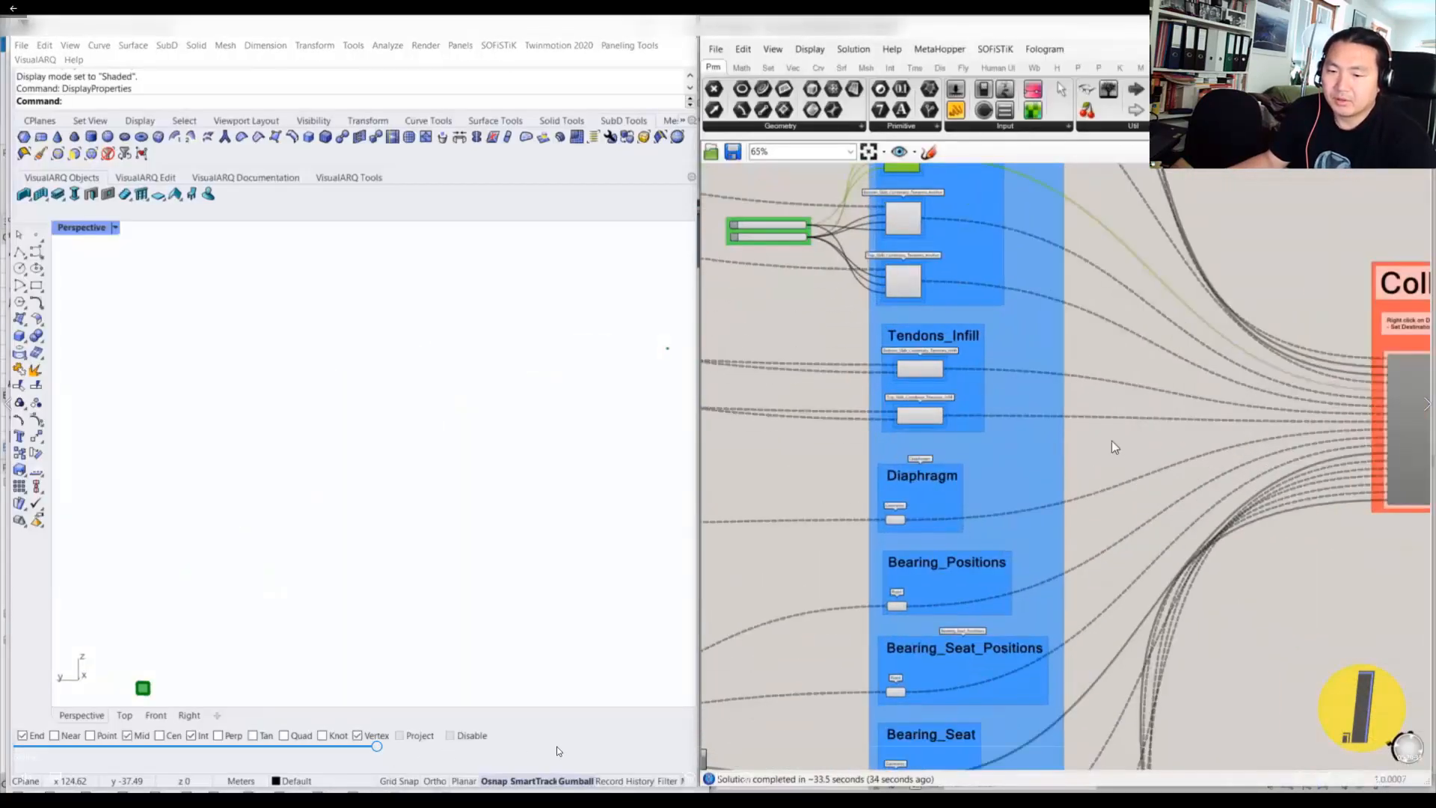
{"action": "left_click", "coordinate": [565, 746]}
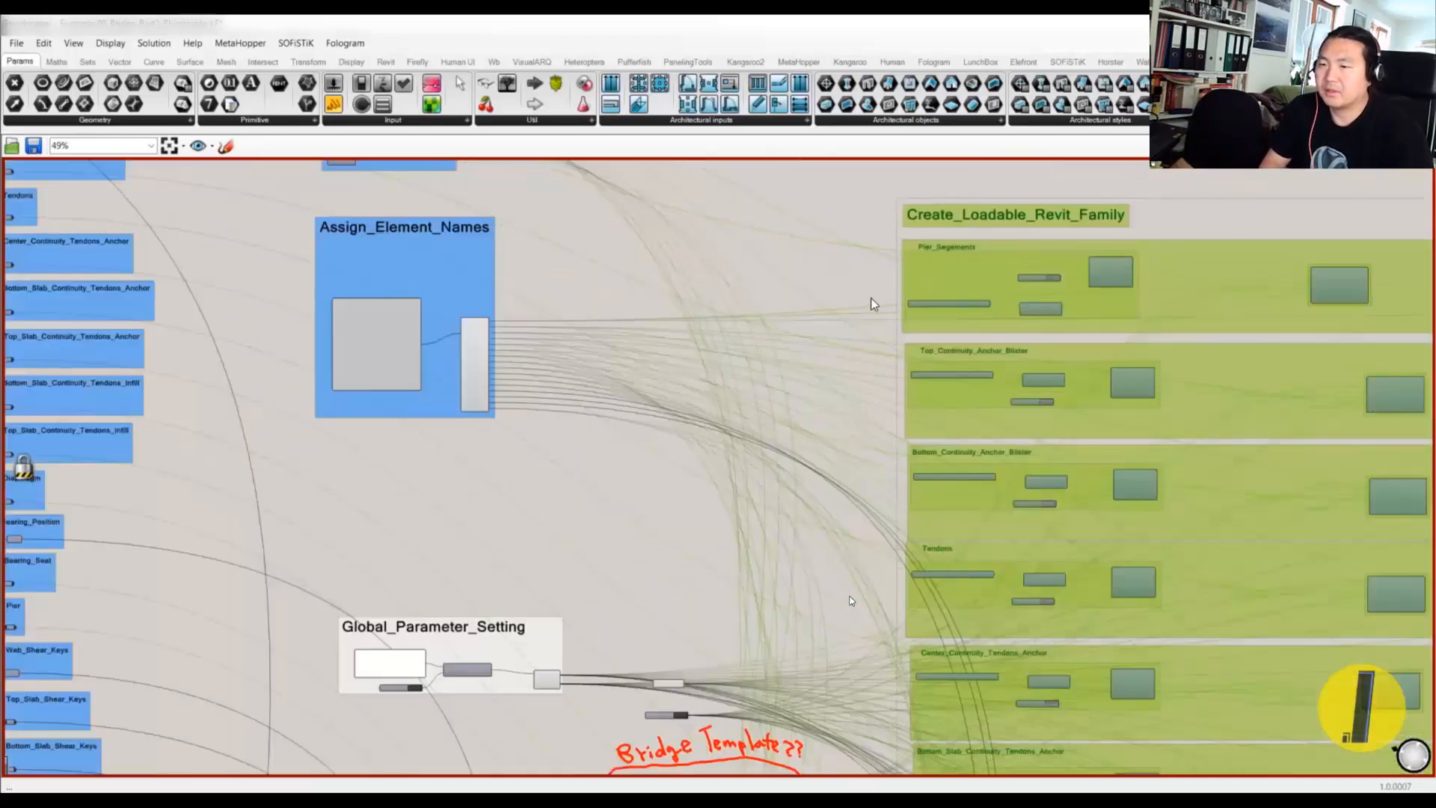
- Enable all components in the upper thirteen family rows of the Create_Loadable_Revit_Family section
{"action": "scroll", "coordinate": [847, 304], "scroll_direction": "up", "scroll_amount": 4}
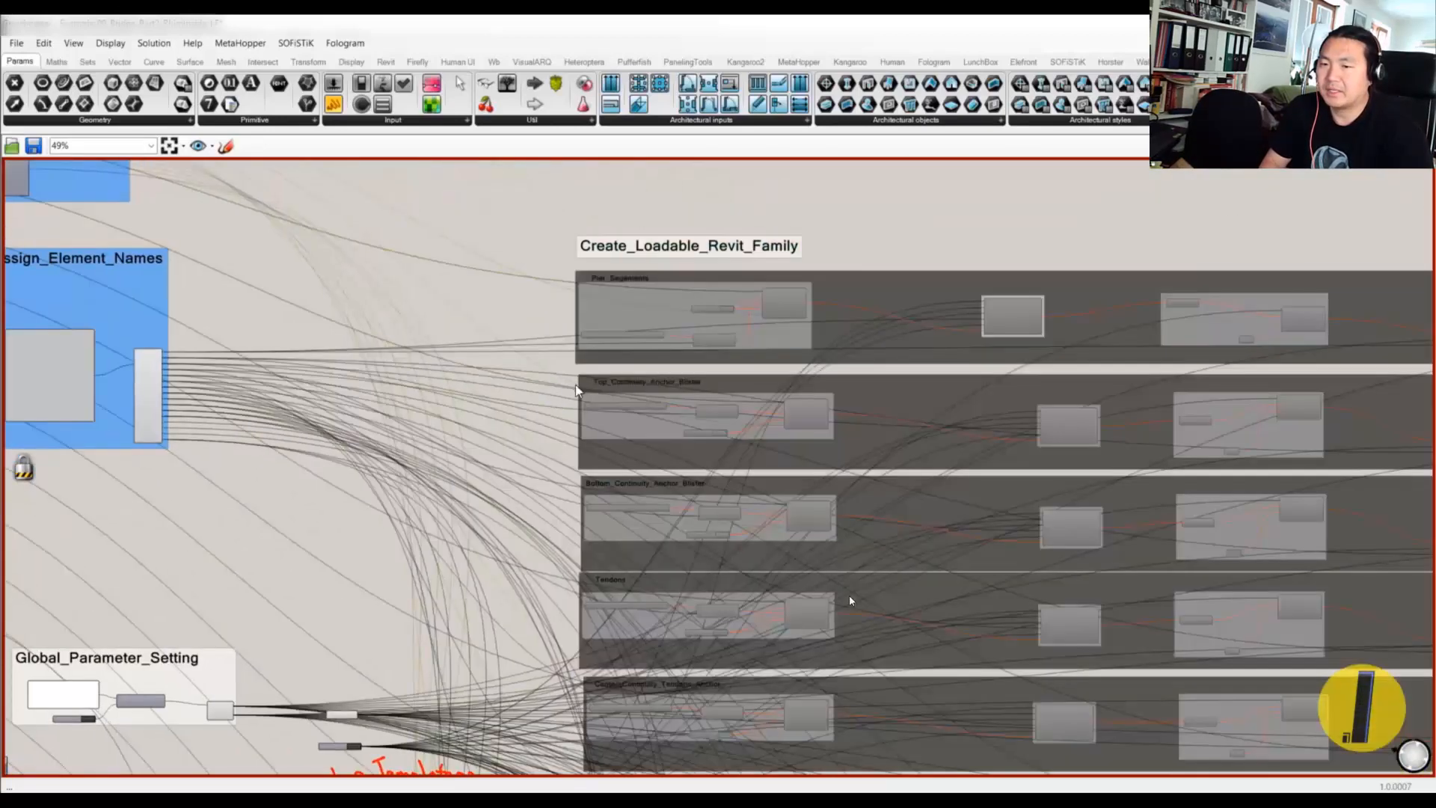
{"action": "scroll", "coordinate": [841, 299], "scroll_direction": "down", "scroll_amount": 8}
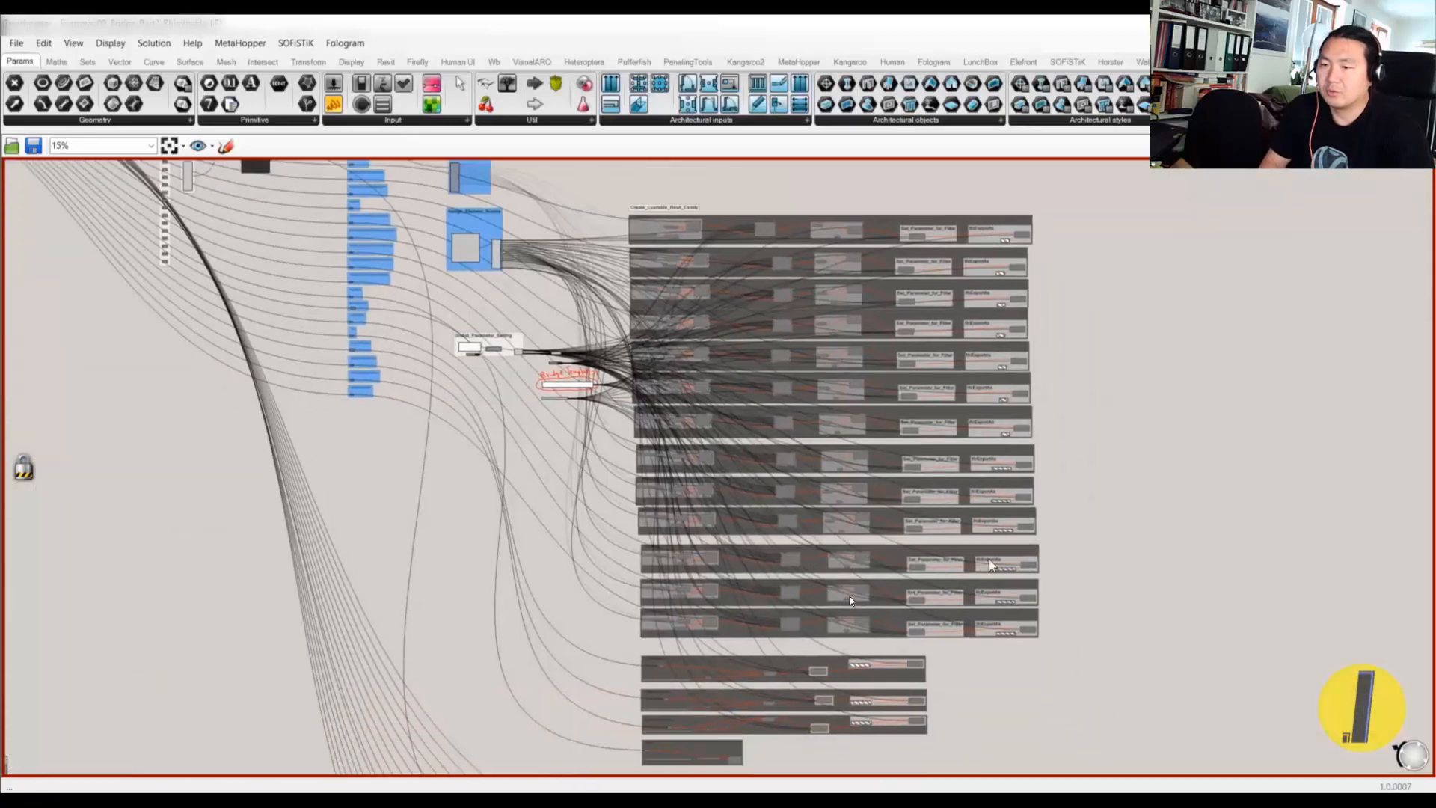
{"action": "left_click_drag", "start_coordinate": [1076, 649], "coordinate": [621, 193]}
{"action": "middle_click", "coordinate": [712, 178]}
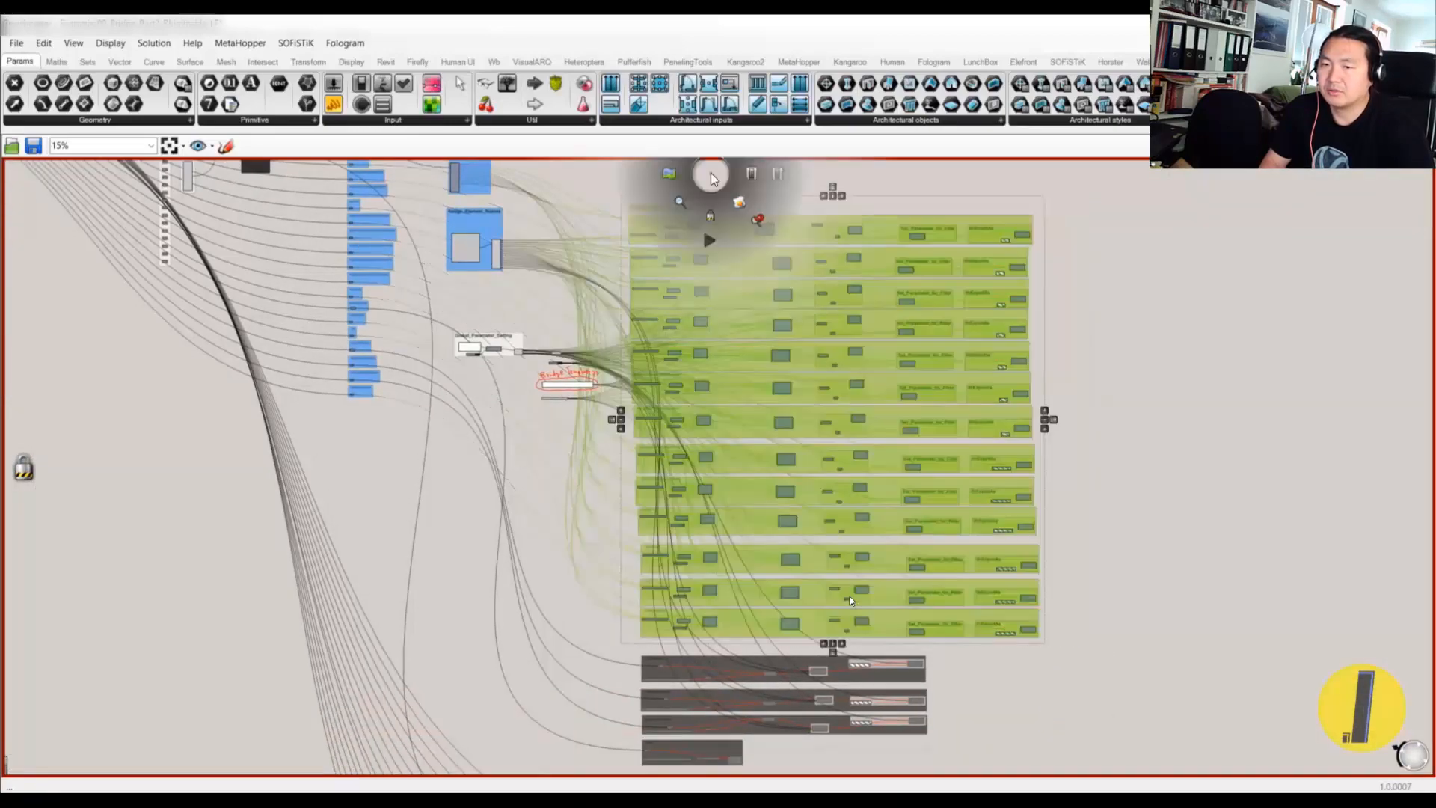
{"action": "left_click", "coordinate": [752, 175]}
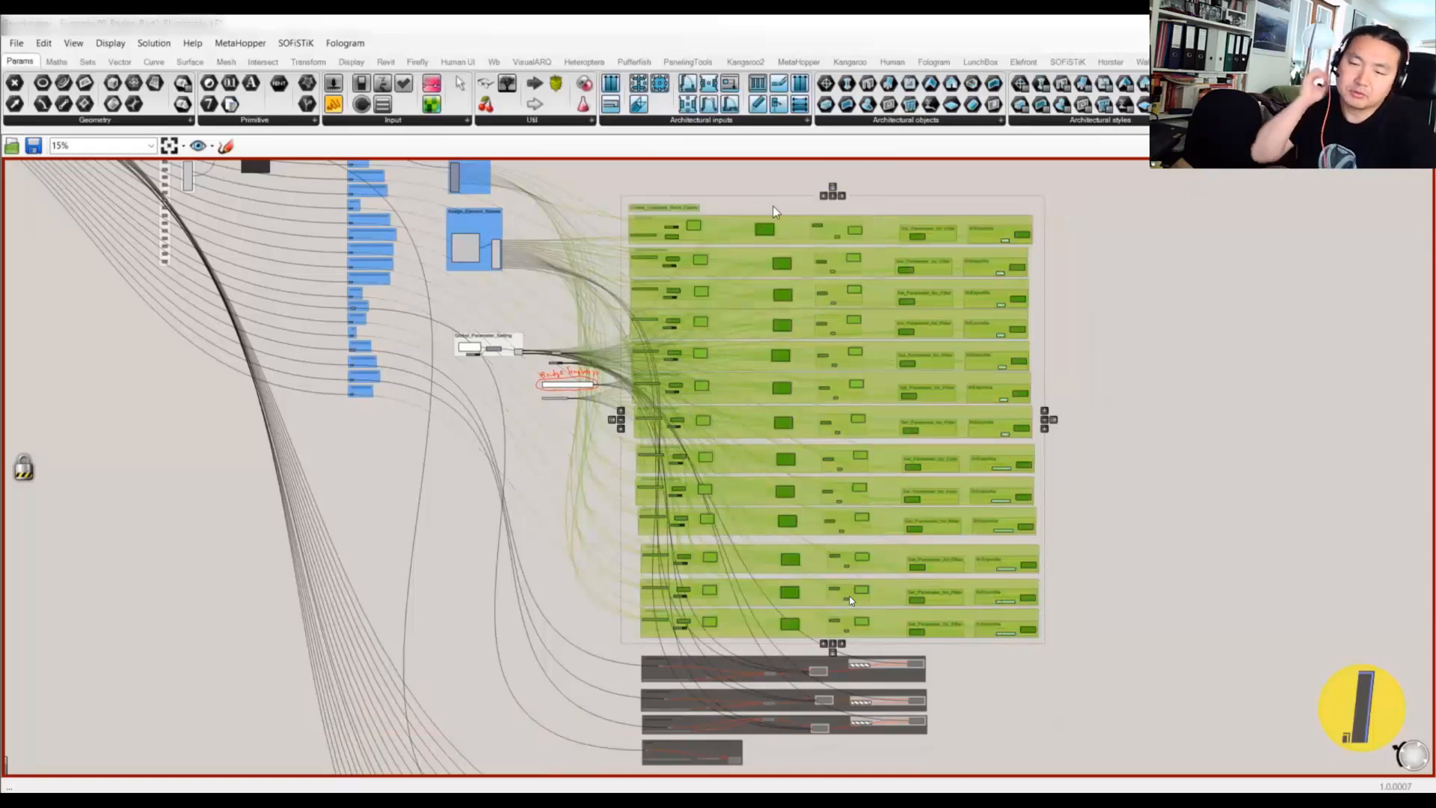
- Review the loadable Revit family rows, from their subcategories and family forms through to Set_Parameter_for_Filter and IfcExportAs
{"action": "scroll", "coordinate": [756, 187], "scroll_direction": "up", "scroll_amount": 6}
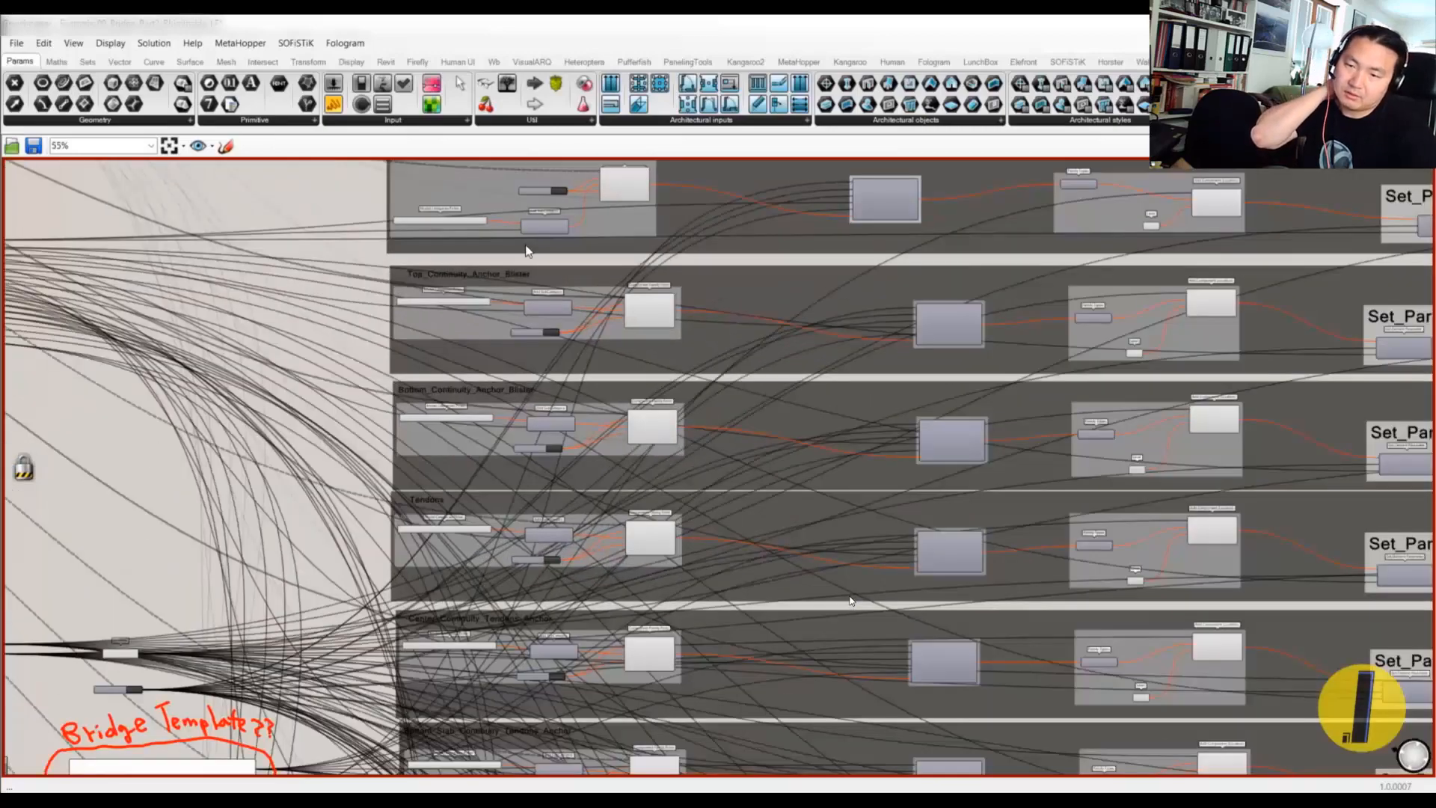
{"action": "scroll", "coordinate": [516, 265], "scroll_direction": "up", "scroll_amount": 3}
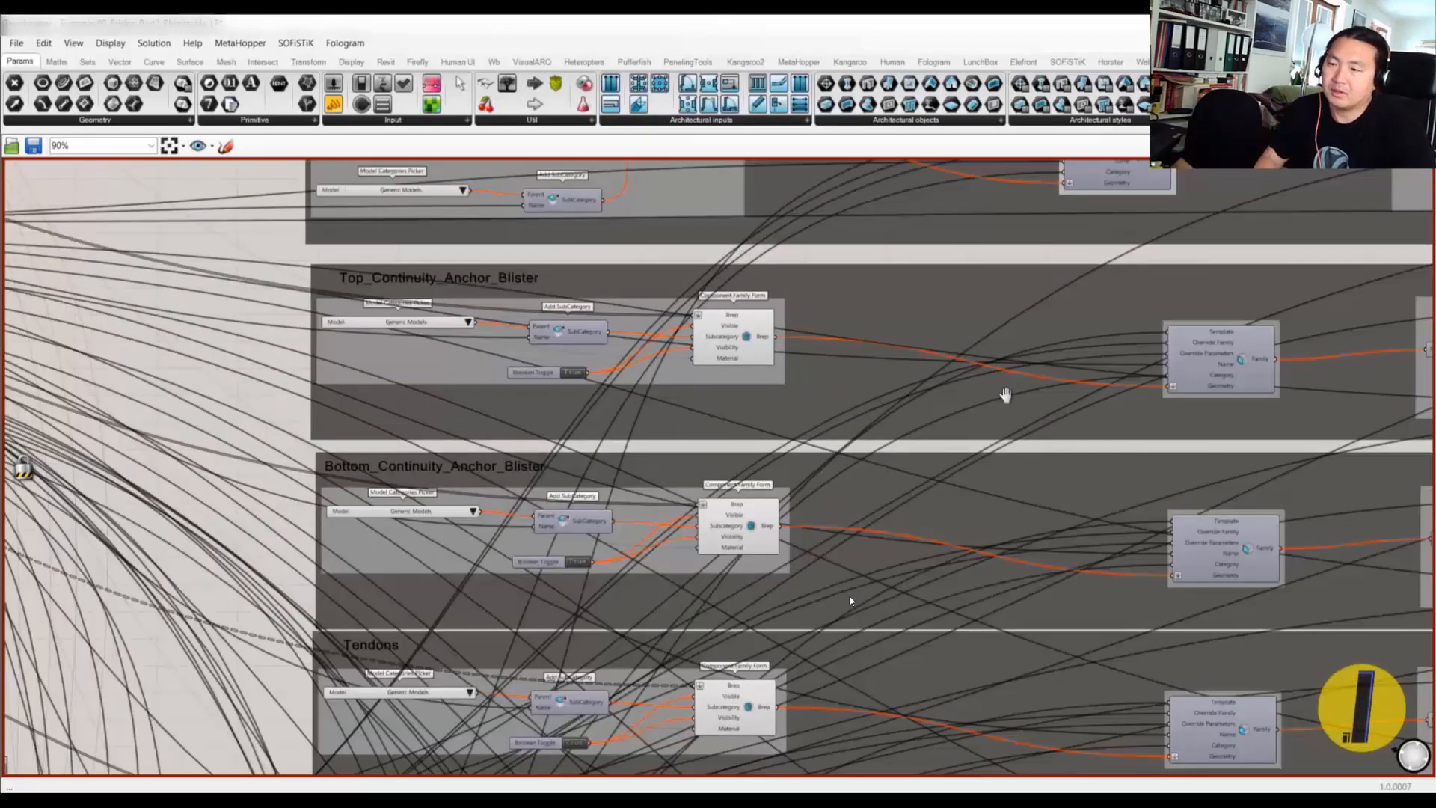
{"action": "scroll", "coordinate": [1004, 395], "scroll_direction": "down", "scroll_amount": 5}
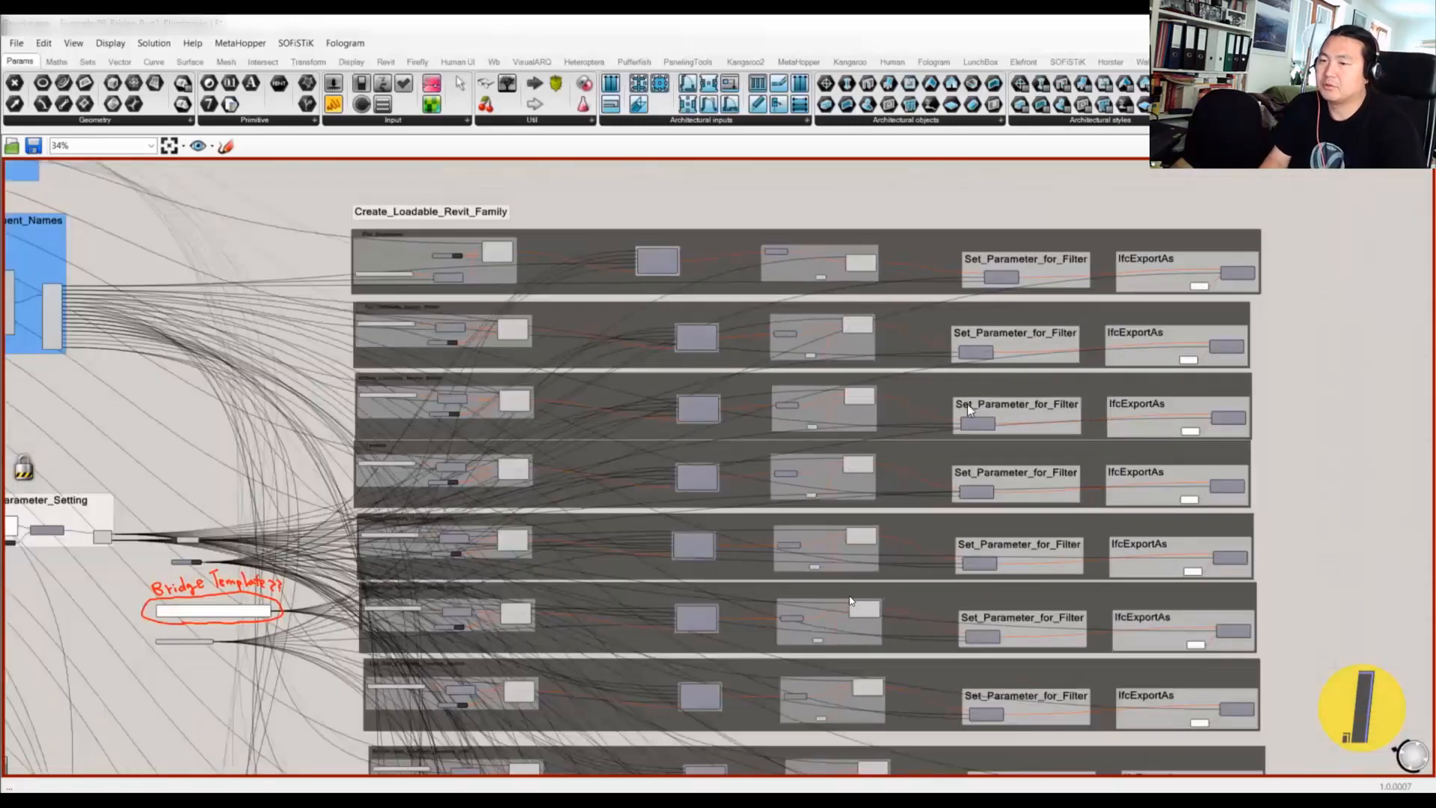
{"action": "right_click_drag", "start_coordinate": [921, 536], "coordinate": [899, 373]}
{"action": "right_click_drag", "start_coordinate": [867, 480], "coordinate": [880, 331]}
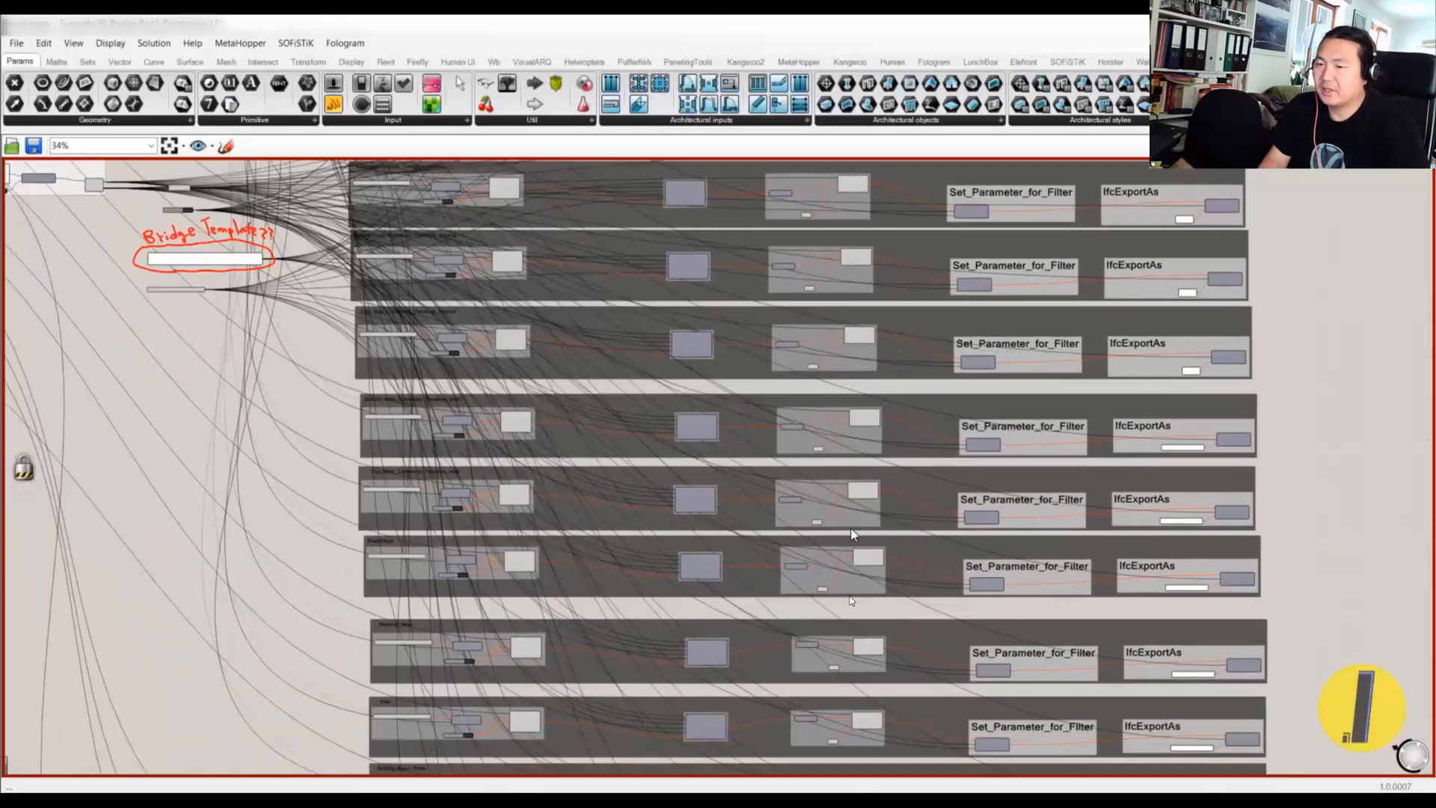
- Inspect the Component Family Form in the Bottom_Slab_Continuity_Tendons_Infill row and the family and Add Component (Location) components
{"action": "left_click_drag", "start_coordinate": [1314, 472], "coordinate": [362, 407]}
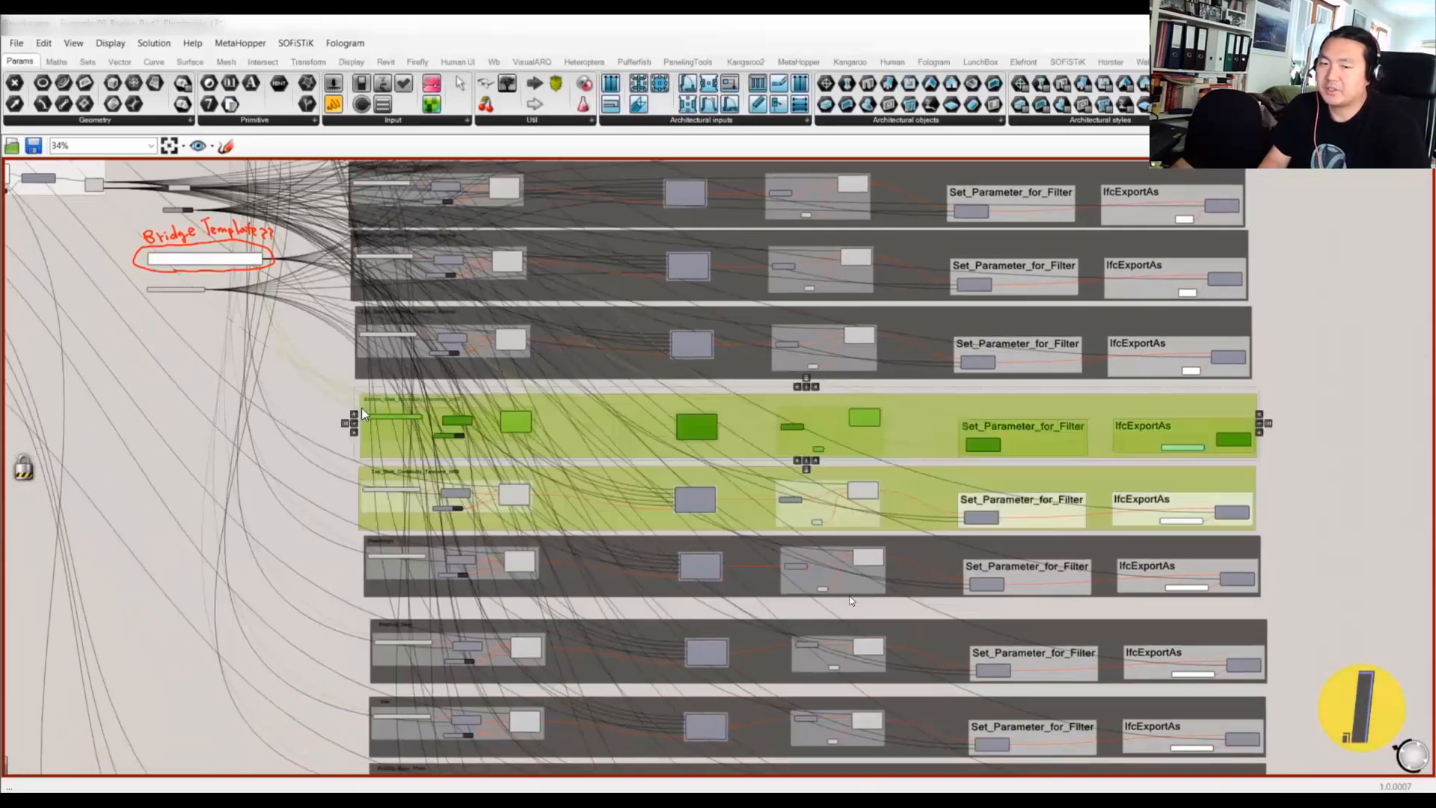
{"action": "scroll", "coordinate": [362, 419], "scroll_direction": "up", "scroll_amount": 4}
{"action": "scroll", "coordinate": [270, 416], "scroll_direction": "up", "scroll_amount": 4}
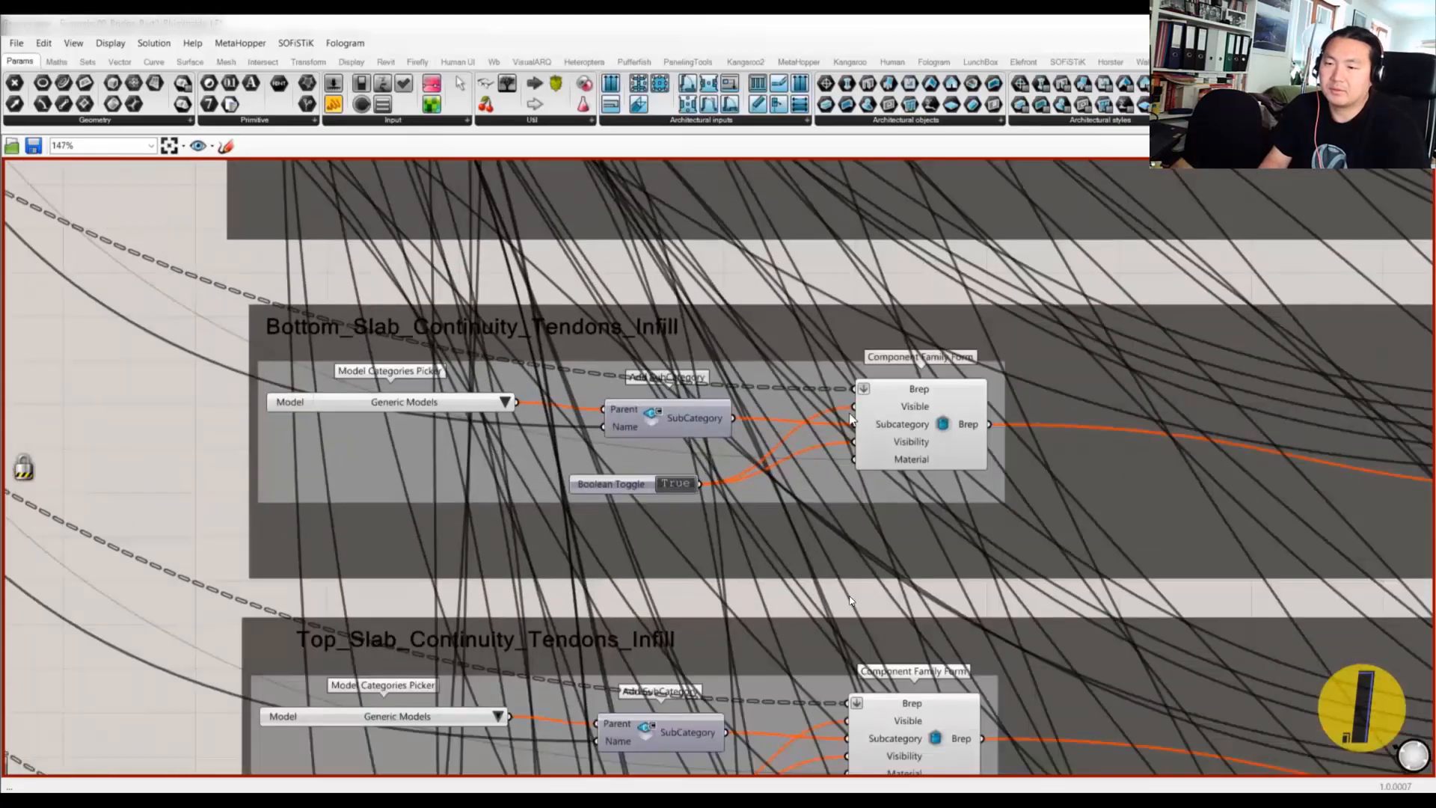
{"action": "left_click", "coordinate": [902, 410]}
{"action": "scroll", "coordinate": [902, 410], "scroll_direction": "down", "scroll_amount": 8}
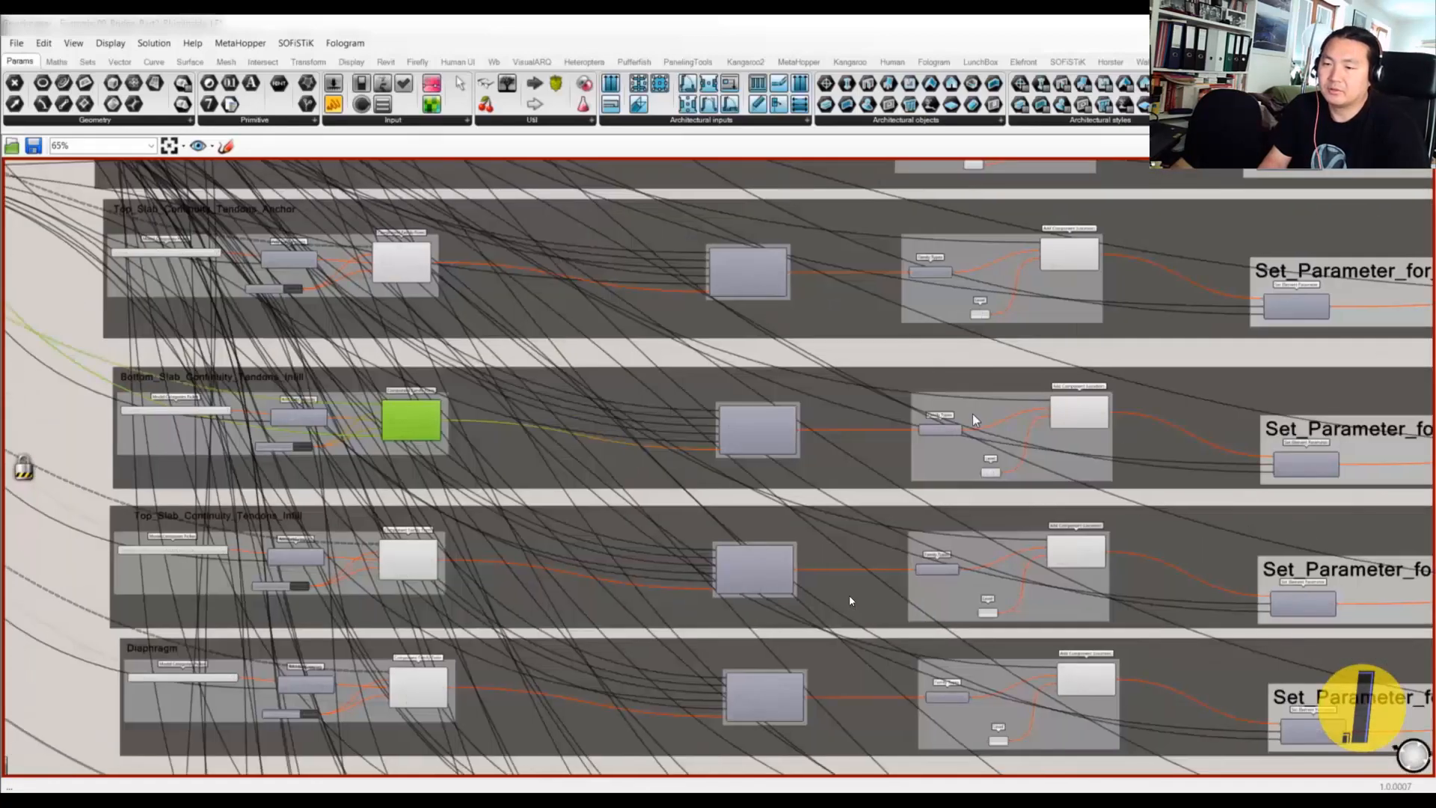
{"action": "scroll", "coordinate": [770, 381], "scroll_direction": "up", "scroll_amount": 7}
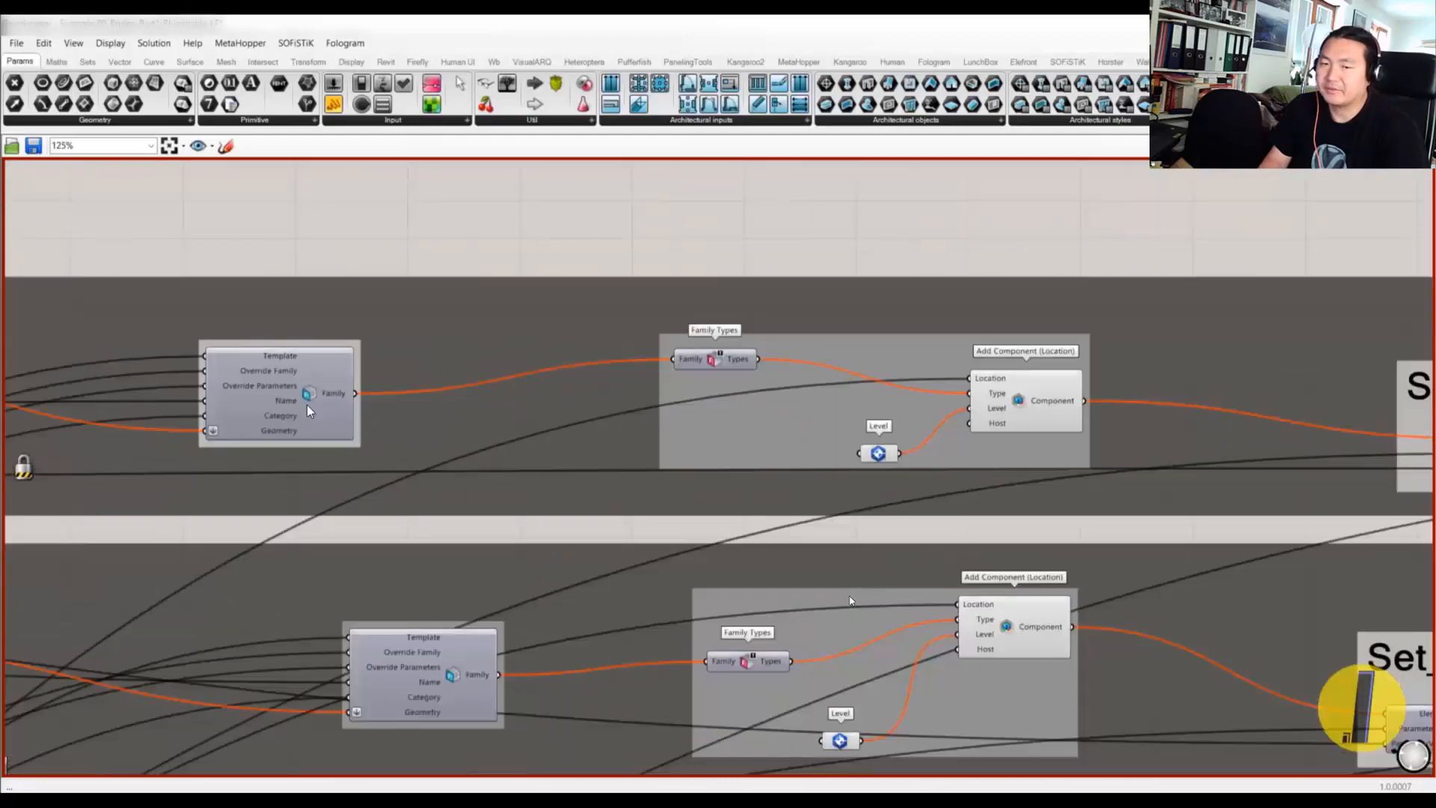
- Move the component that creates the family in the upper visible row slightly right, closer to its Family Types component
{"action": "left_click_drag", "start_coordinate": [307, 401], "coordinate": [354, 388]}
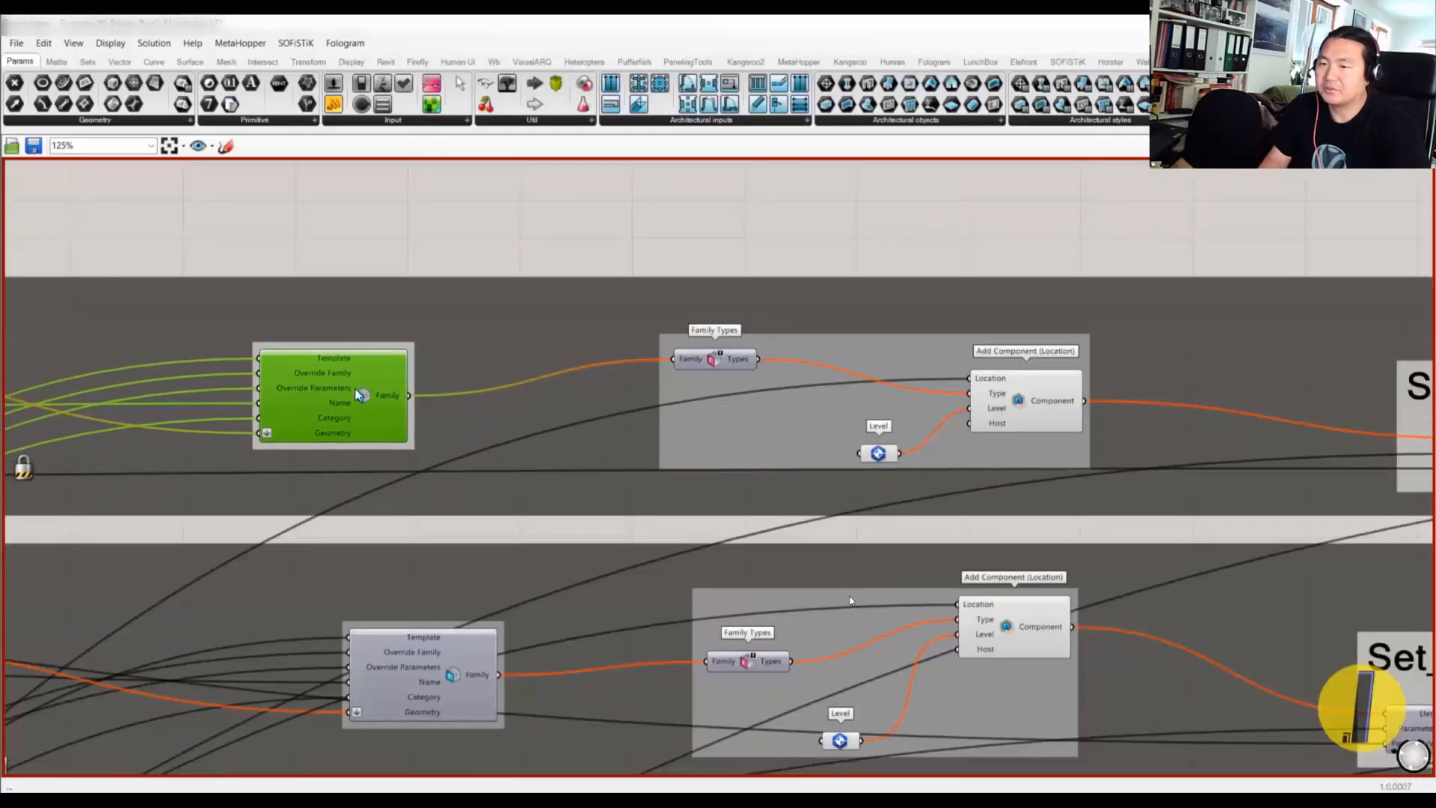
{"action": "scroll", "coordinate": [855, 392], "scroll_direction": "down", "scroll_amount": 8}
{"action": "scroll", "coordinate": [959, 338], "scroll_direction": "down", "scroll_amount": 2}
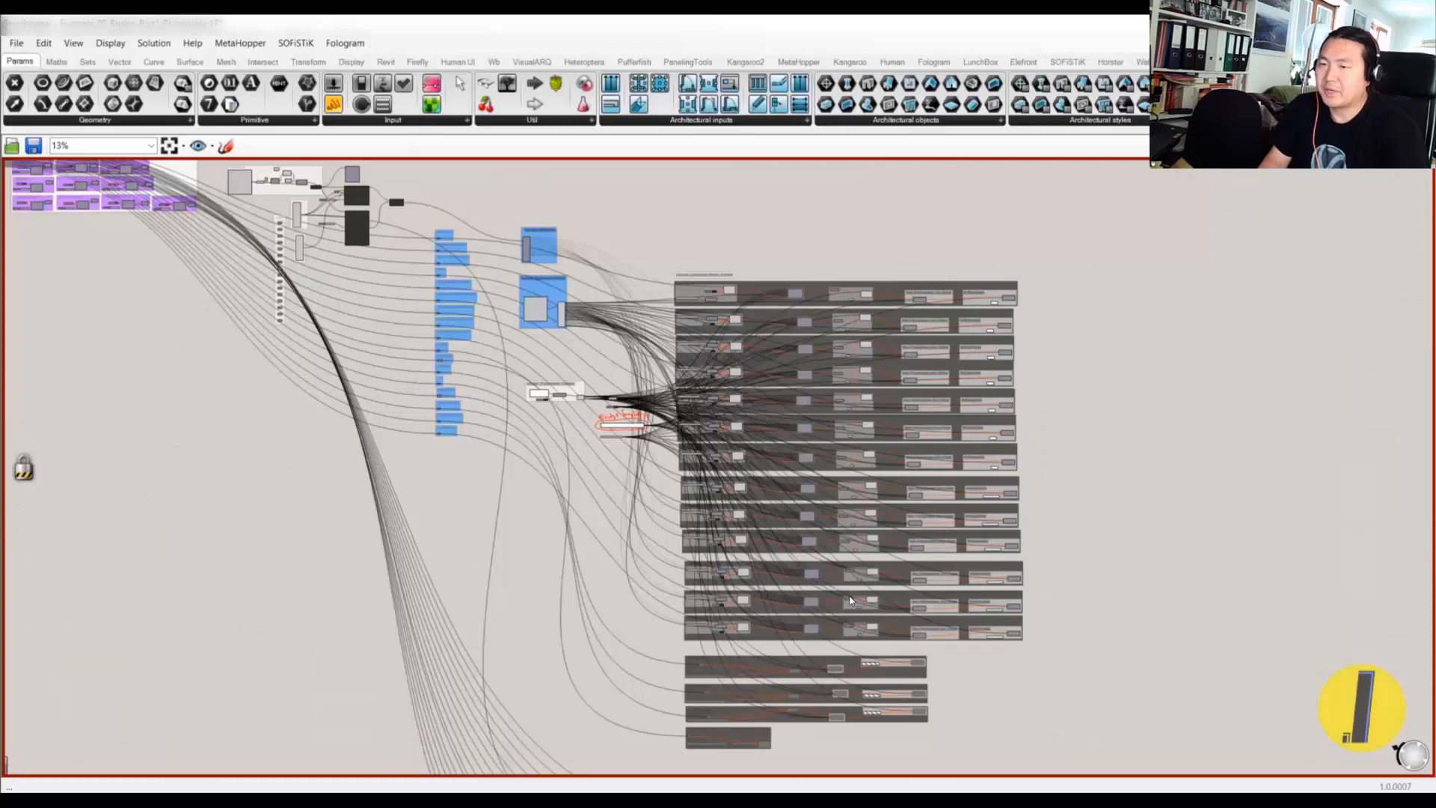
- Switch to Revit and recompute the Grasshopper solution to generate the bridge families
{"action": "key", "text": "super+Down"}
{"action": "key", "text": "super+Down"}
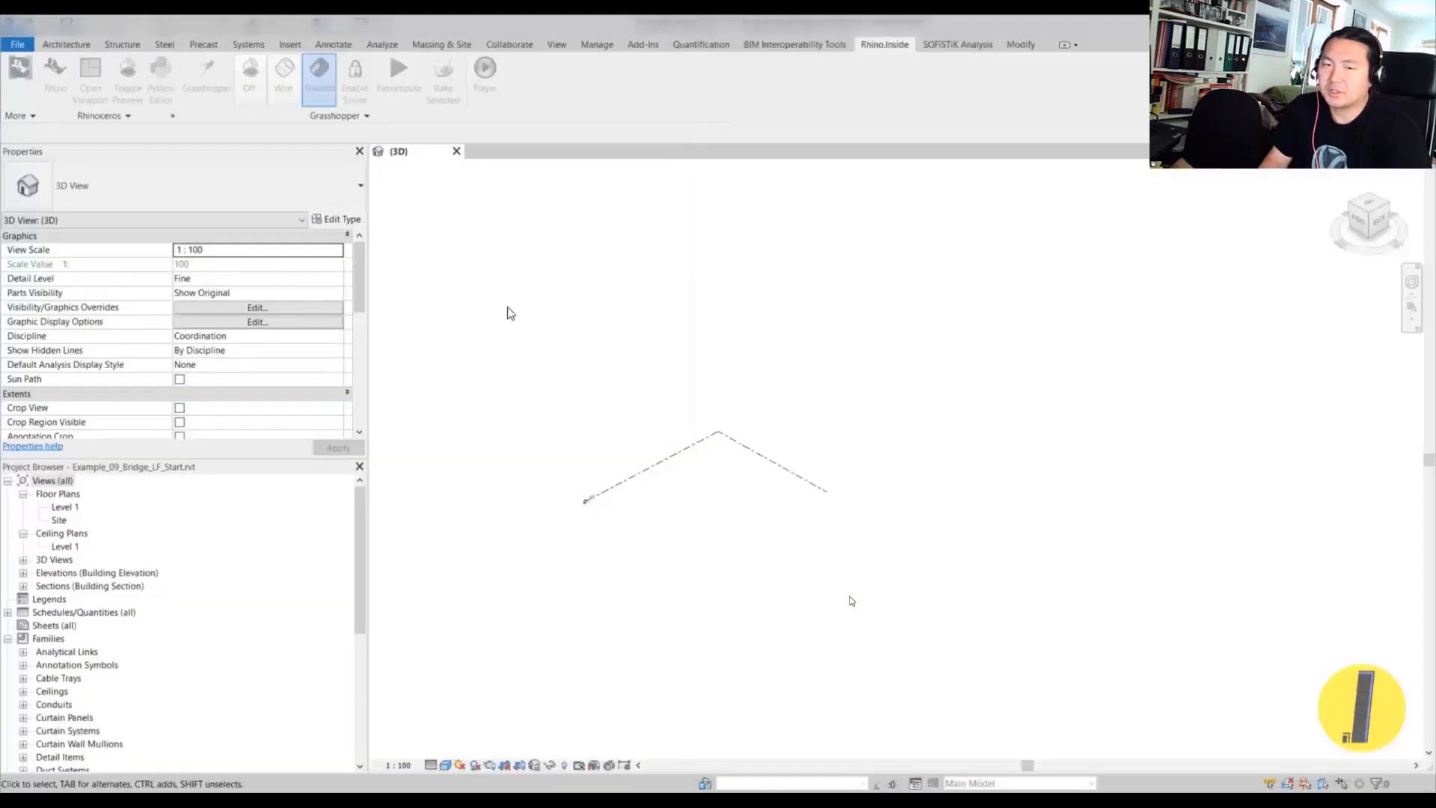
{"action": "middle_click_drag", "start_coordinate": [510, 313], "coordinate": [536, 374]}
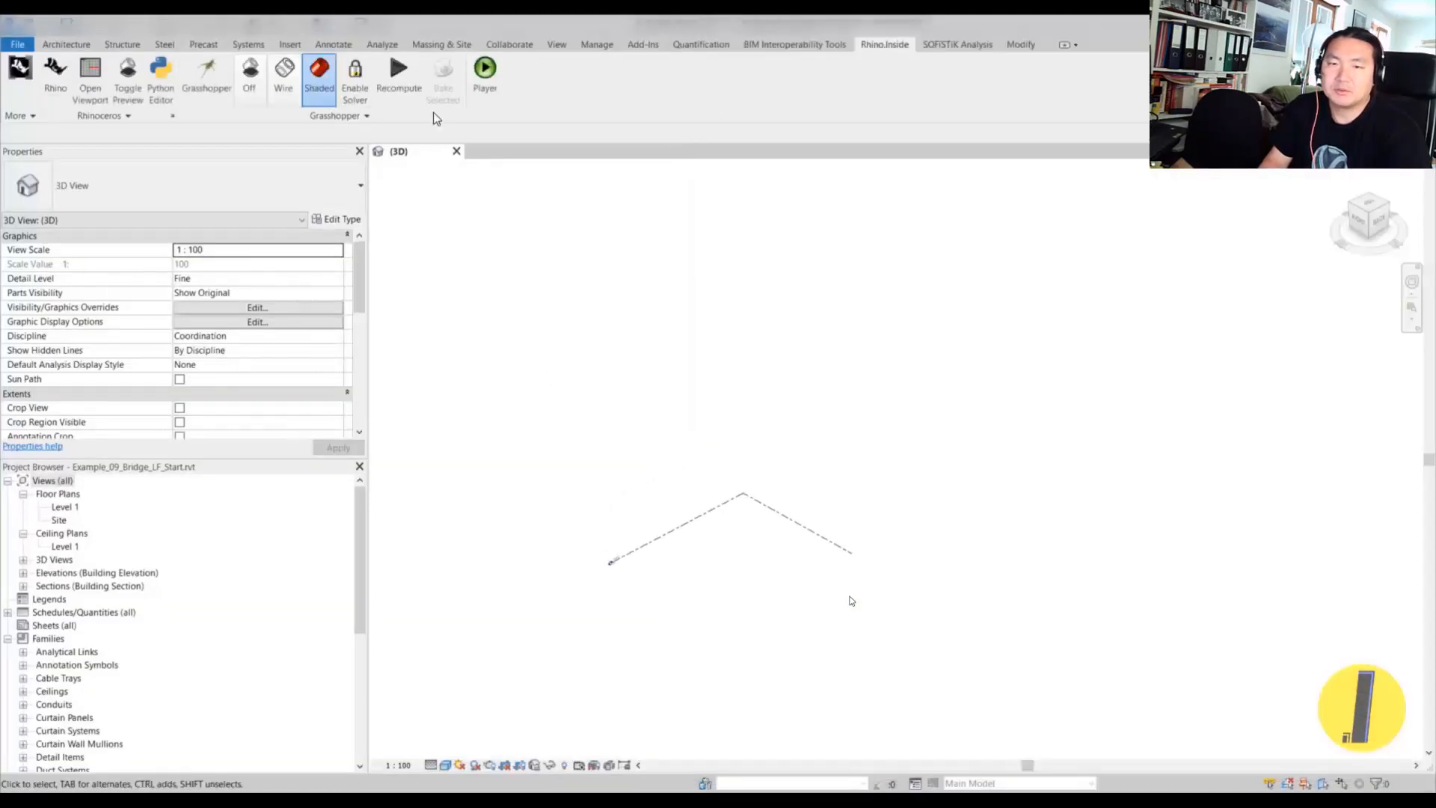
{"action": "left_click", "coordinate": [407, 80]}
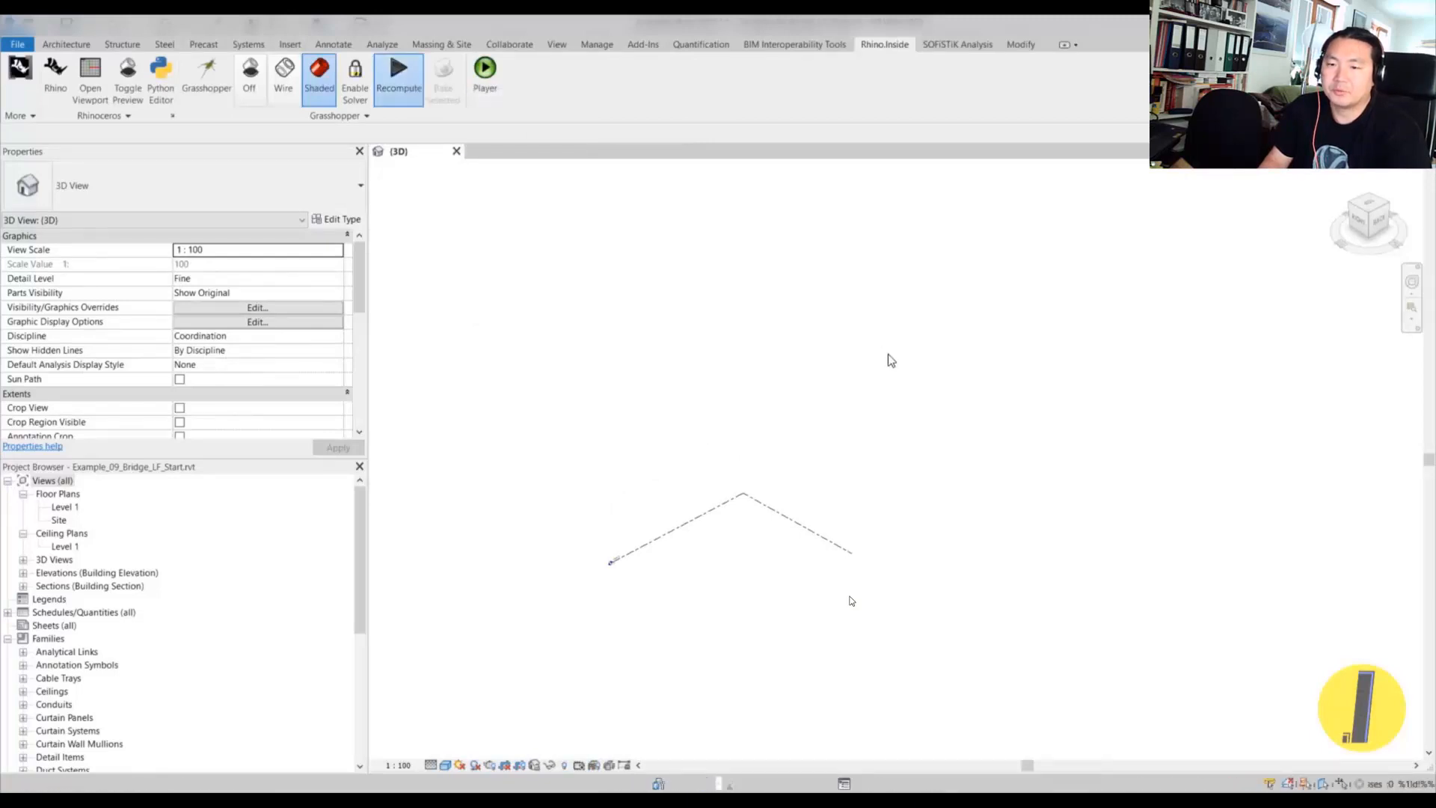
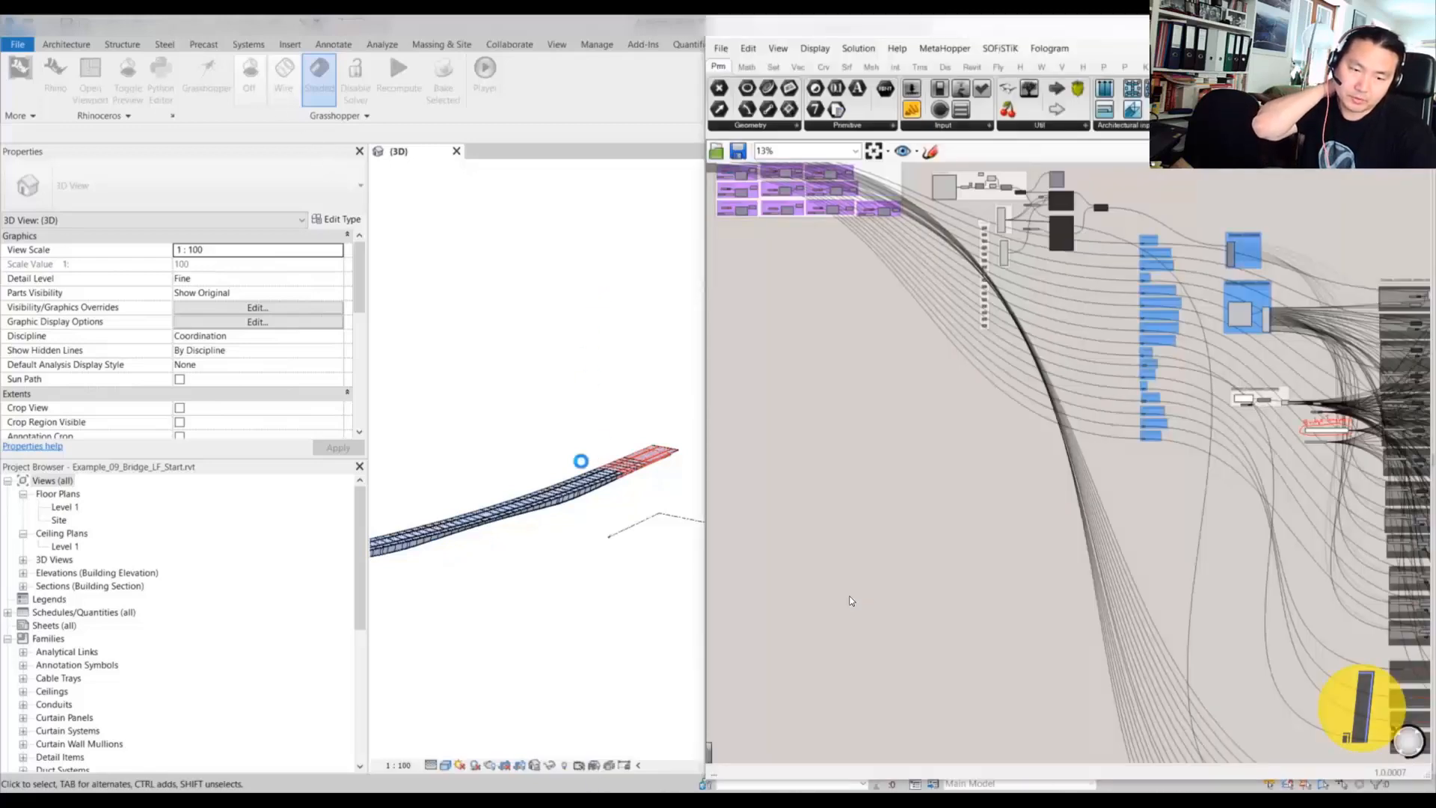
- Turn the Grasshopper preview off and inspect the generated bridge and its Pier family in the Revit 3D view
{"action": "middle_click_drag", "start_coordinate": [560, 554], "coordinate": [552, 505]}
{"action": "scroll", "coordinate": [552, 504], "scroll_direction": "down", "scroll_amount": 1}
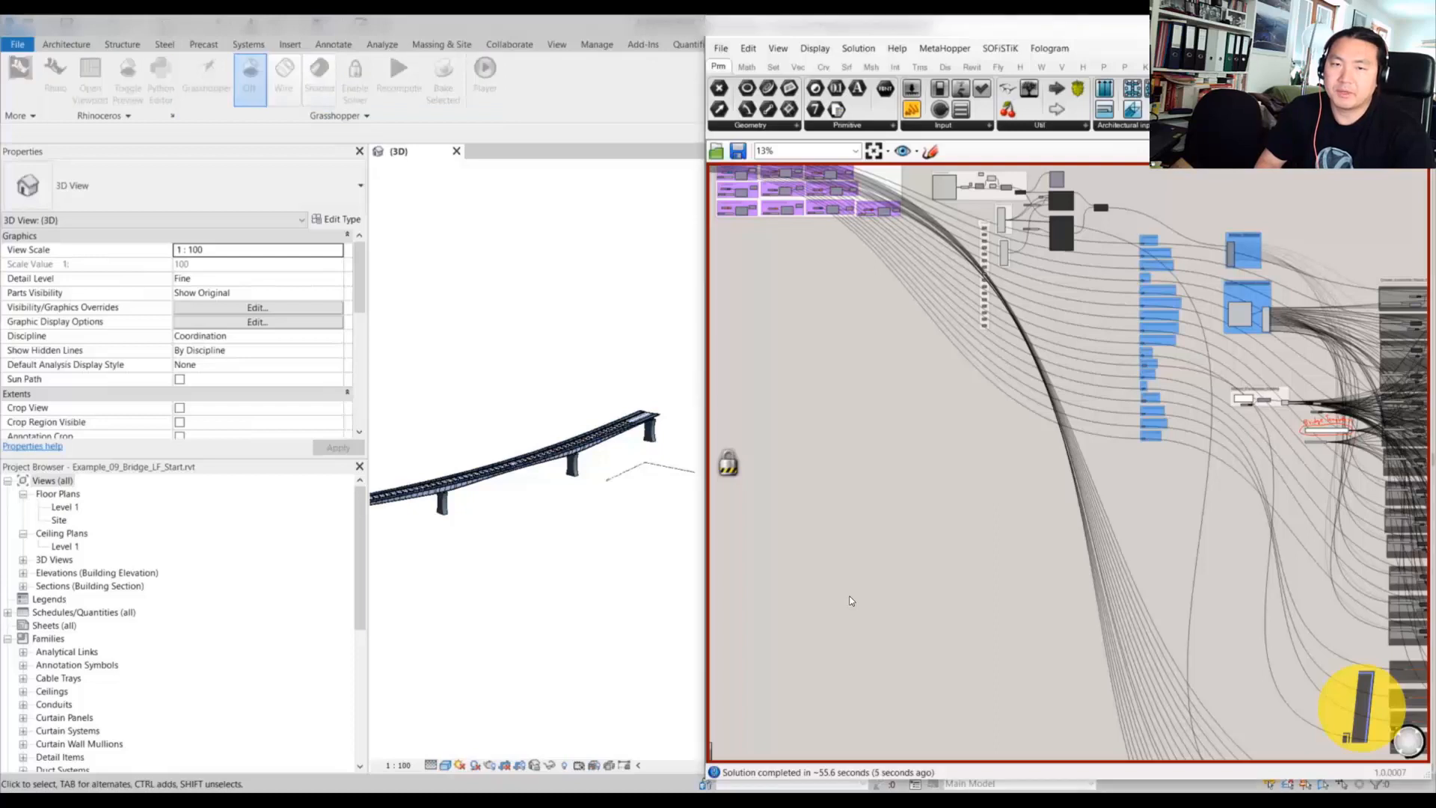
{"action": "left_click", "coordinate": [597, 298]}
{"action": "middle_click_drag", "start_coordinate": [517, 514], "coordinate": [853, 513]}
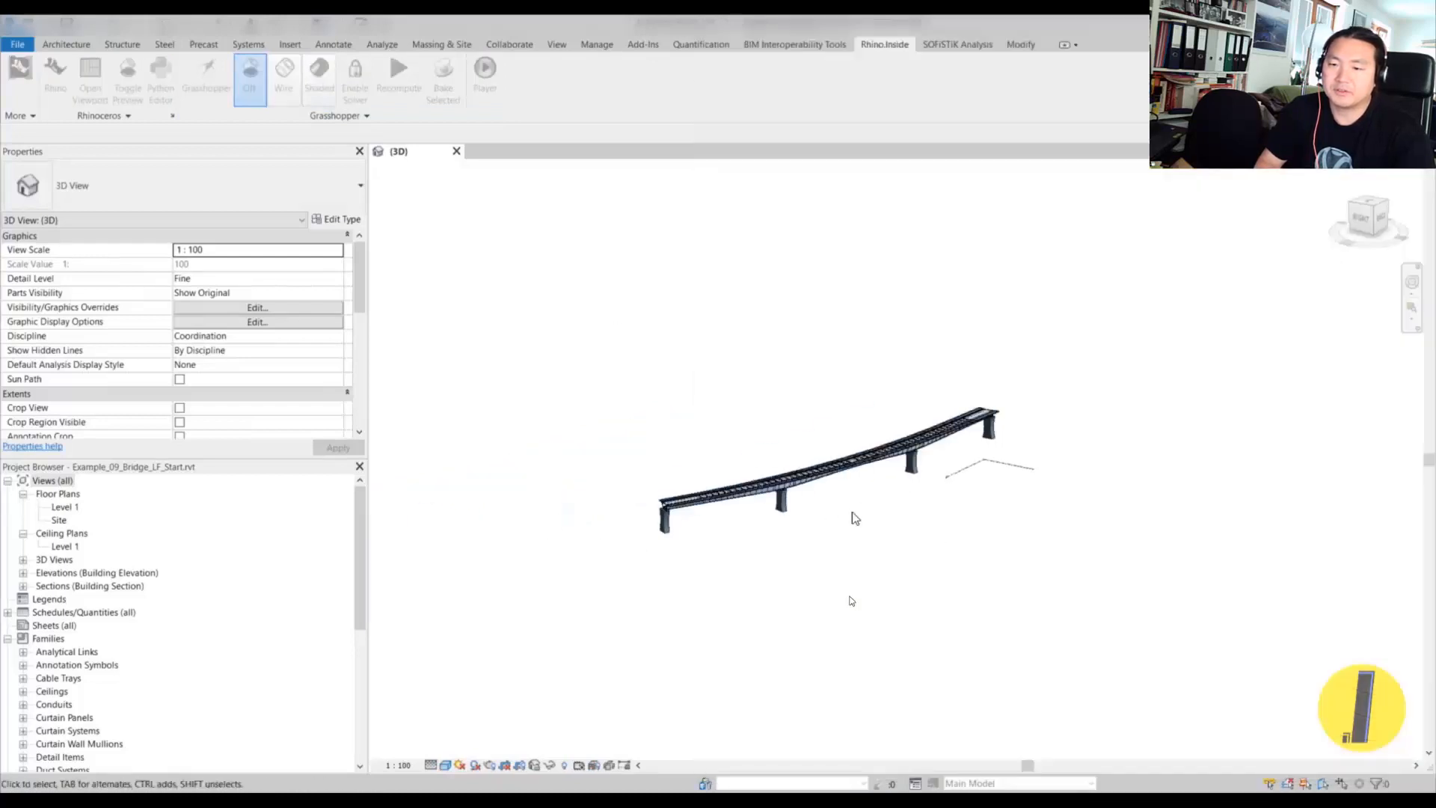
{"action": "scroll", "coordinate": [755, 494], "scroll_direction": "up", "scroll_amount": 8}
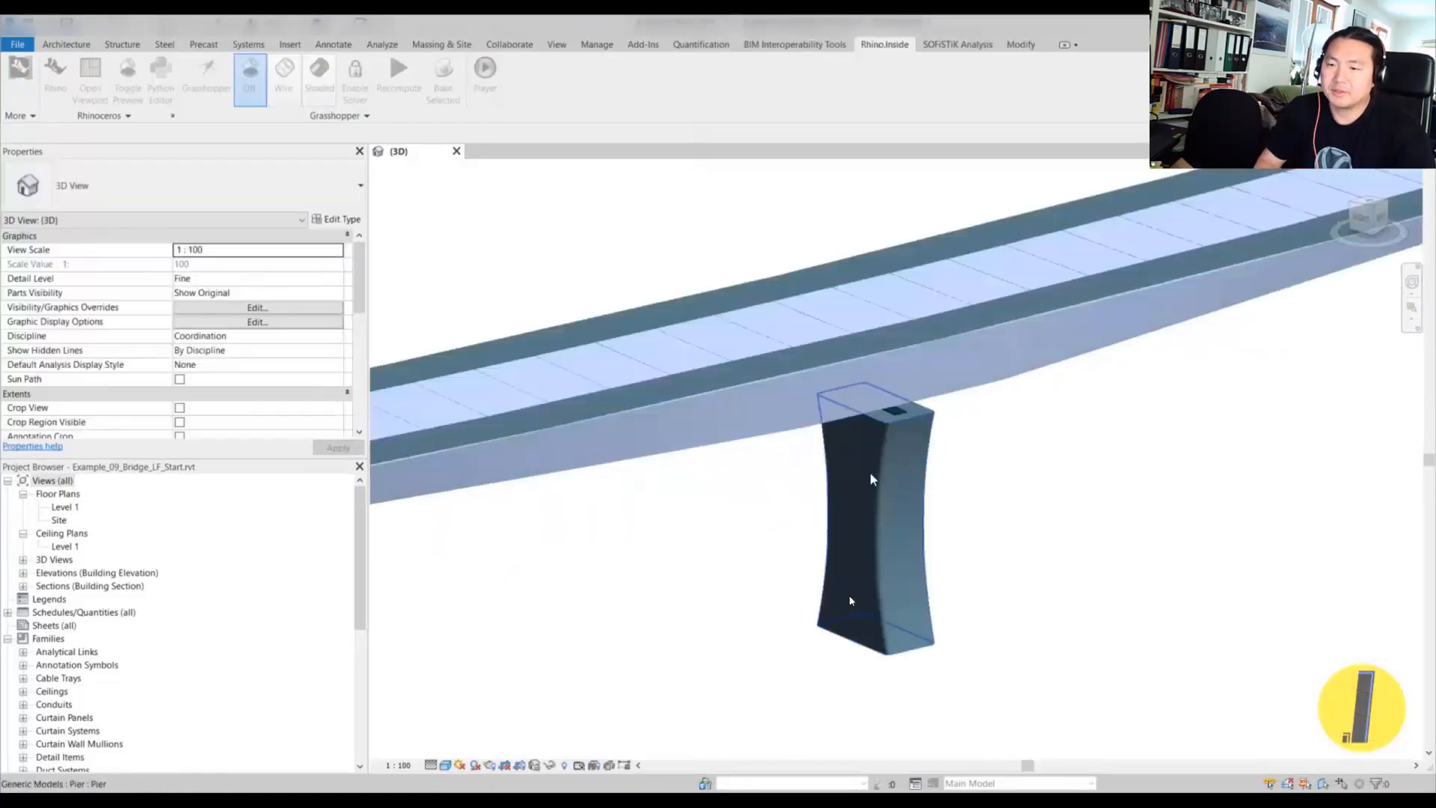
{"action": "left_click", "coordinate": [896, 456]}
{"action": "middle_click_drag", "start_coordinate": [896, 456], "coordinate": [945, 438], "text": "shift"}
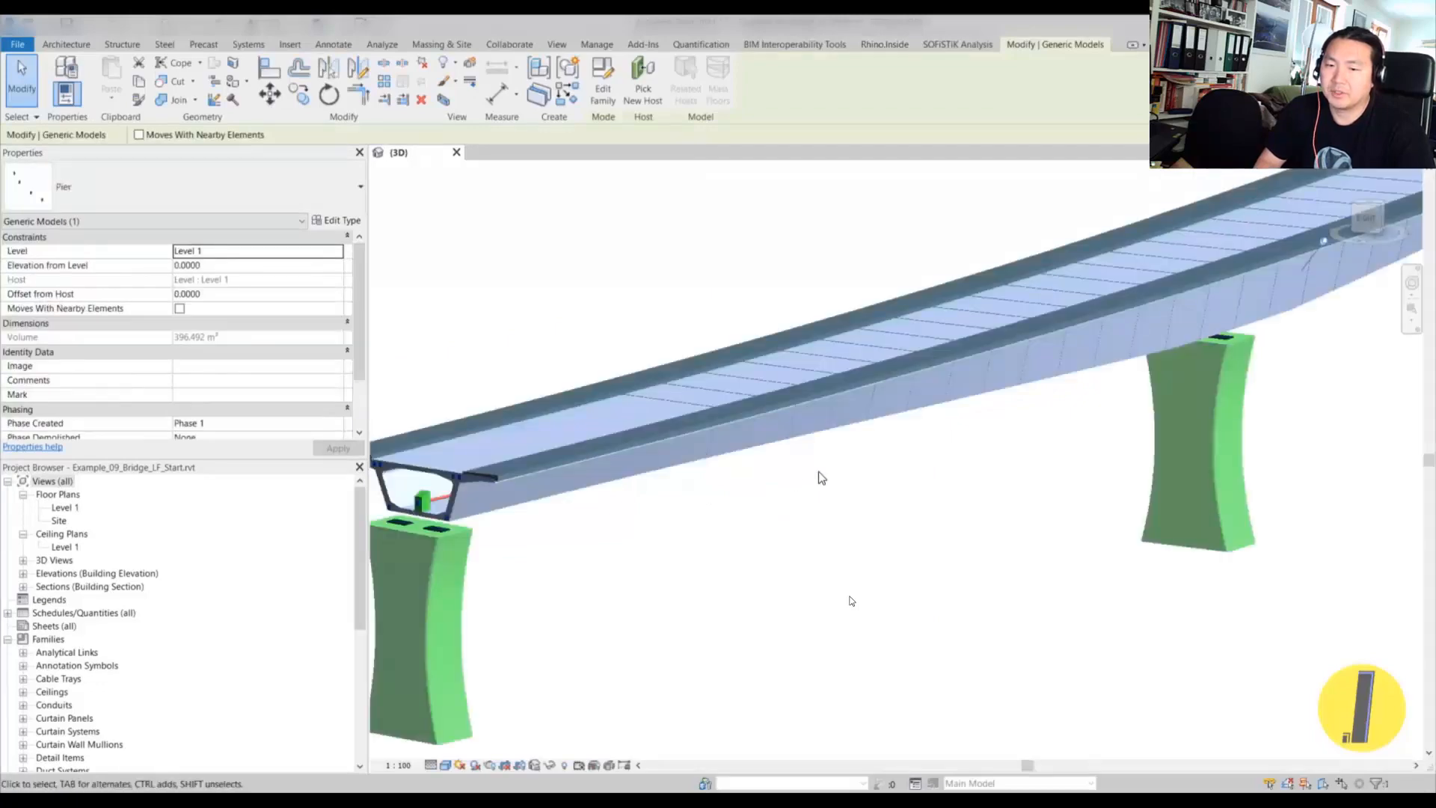
{"action": "left_click", "coordinate": [715, 478]}
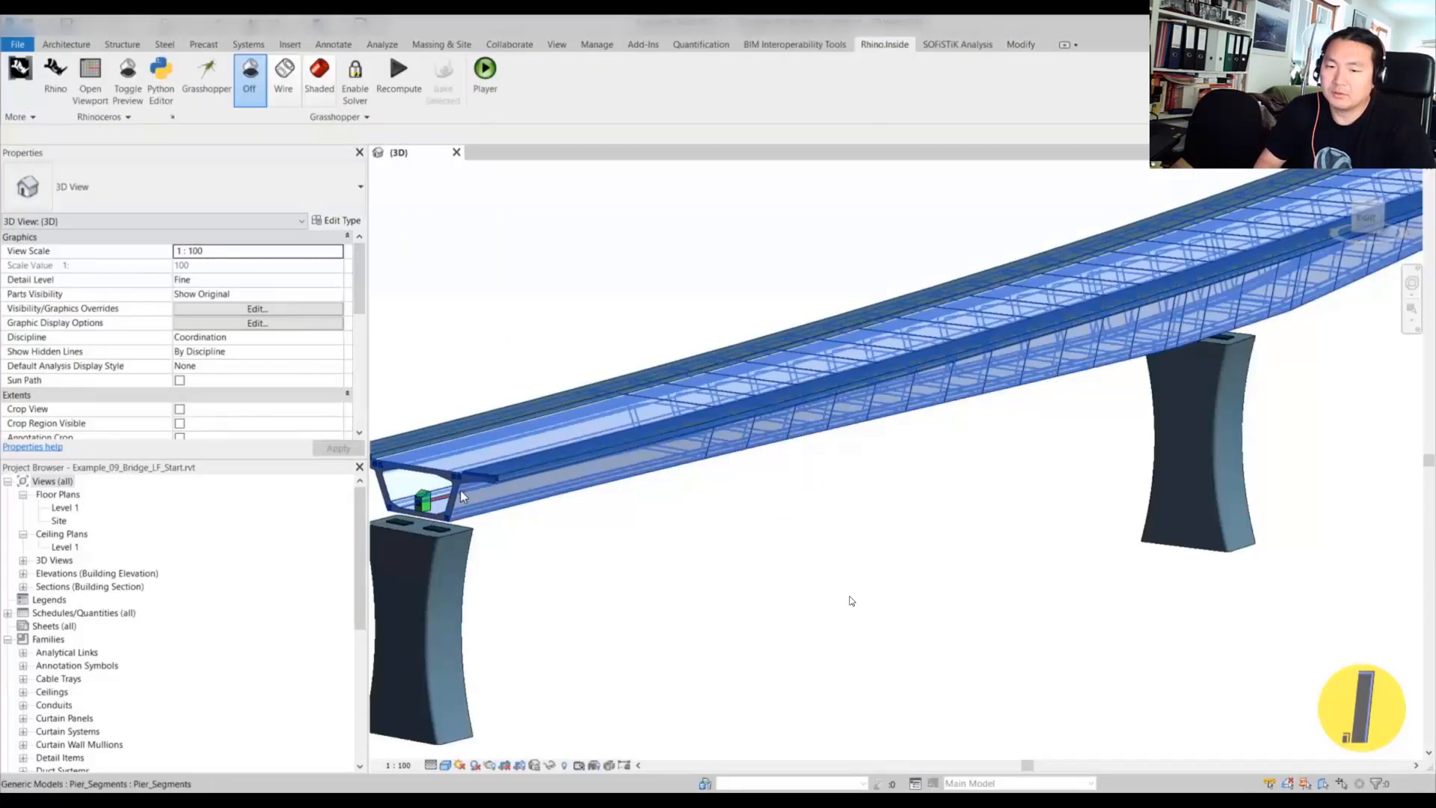
- Temporarily isolate the Tendons family to examine it, and restore the full bridge in the 3D view
{"action": "scroll", "coordinate": [465, 497], "scroll_direction": "down", "scroll_amount": 1}
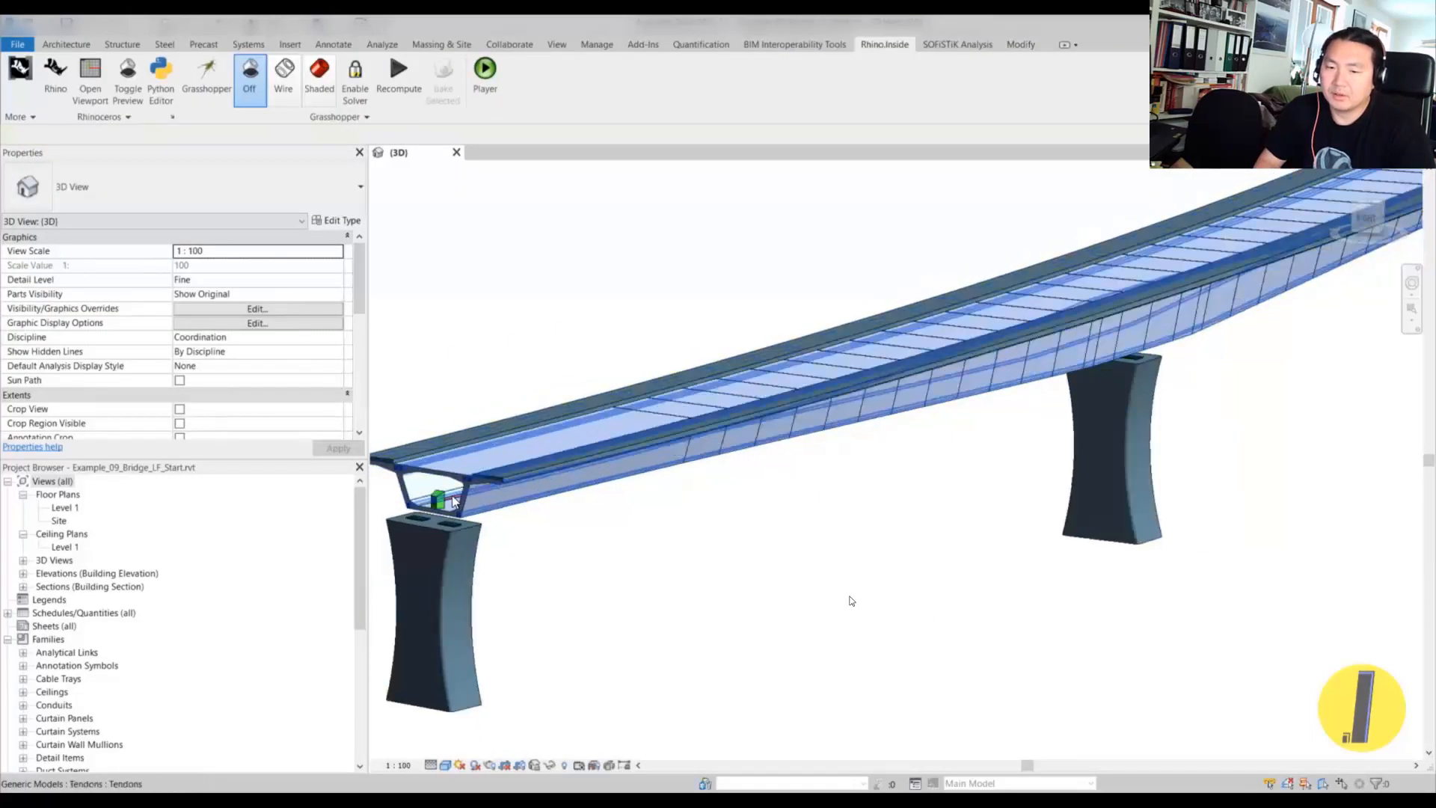
{"action": "left_click", "coordinate": [451, 495]}
{"action": "scroll", "coordinate": [456, 499], "scroll_direction": "up", "scroll_amount": 2}
{"action": "key", "text": "h"}
{"action": "key", "text": "i"}
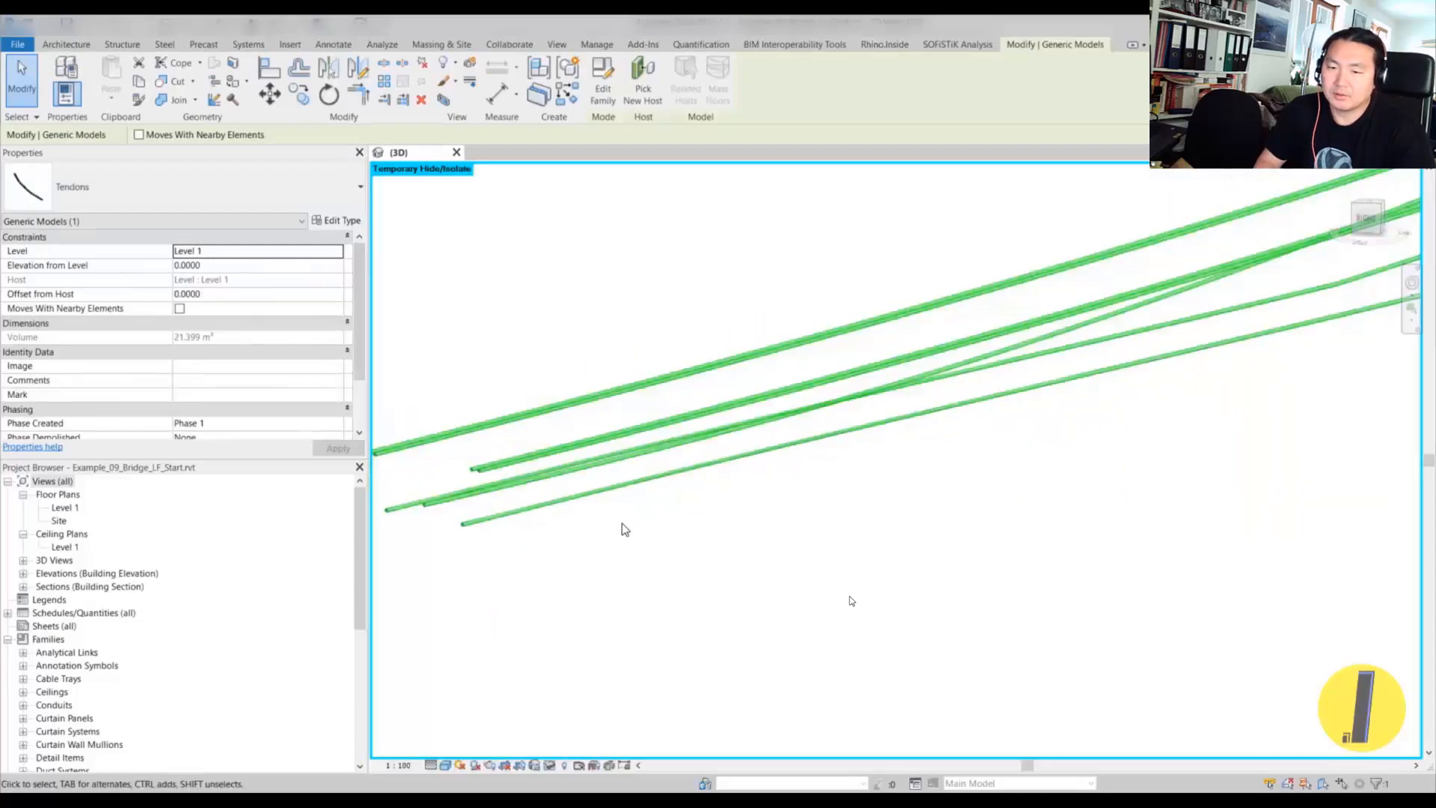
{"action": "left_click", "coordinate": [869, 507]}
{"action": "middle_click_drag", "start_coordinate": [869, 507], "coordinate": [1009, 628], "text": "shift"}
{"action": "key", "text": "r"}
{"action": "middle_click_drag", "start_coordinate": [1248, 628], "coordinate": [801, 535]}
- Inspect the top of a pier and its openings beneath the bridge girder
{"action": "left_click", "coordinate": [714, 528]}
{"action": "middle_click_drag", "start_coordinate": [714, 528], "coordinate": [770, 495], "text": "shift"}
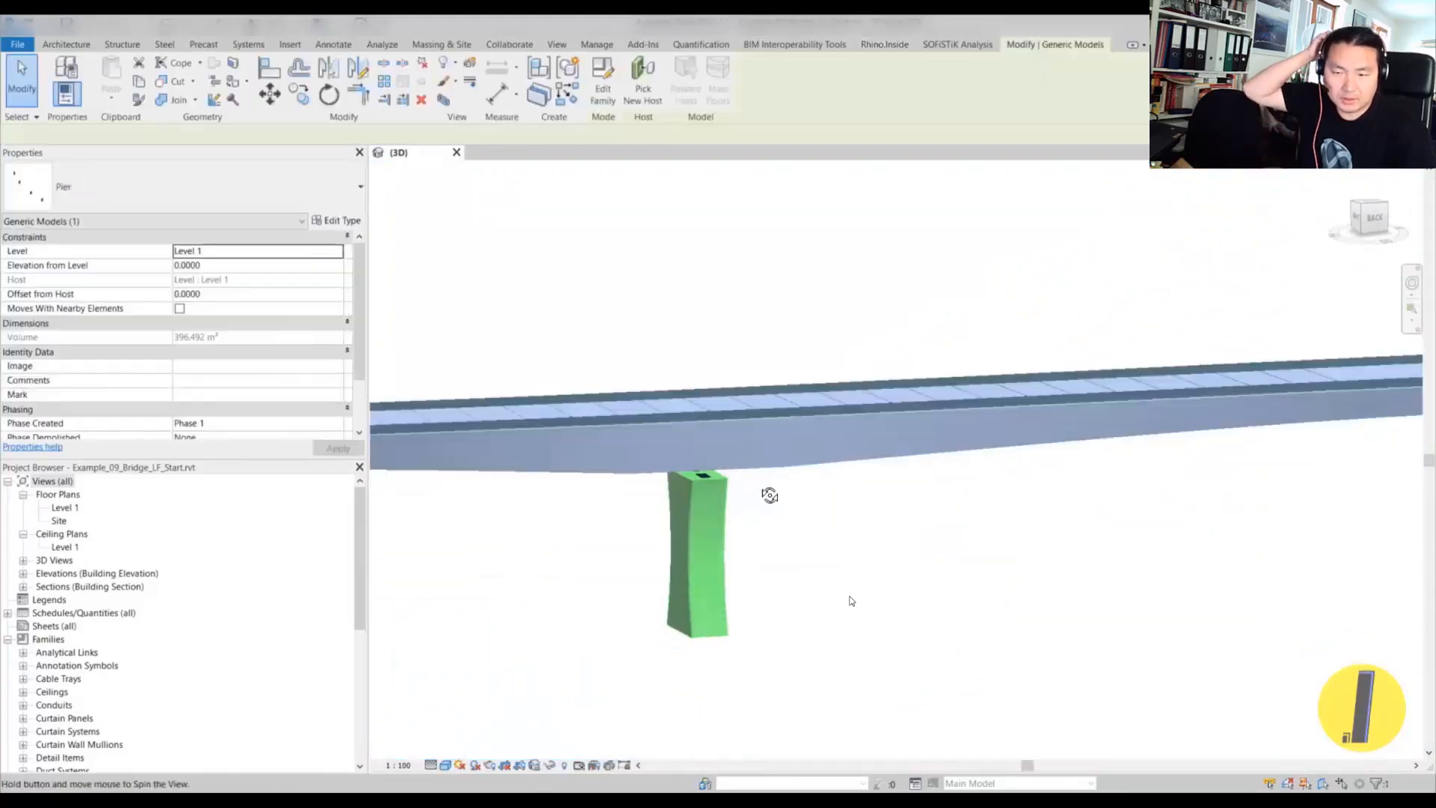
{"action": "key", "text": "Escape"}
{"action": "scroll", "coordinate": [712, 463], "scroll_direction": "up", "scroll_amount": 5}
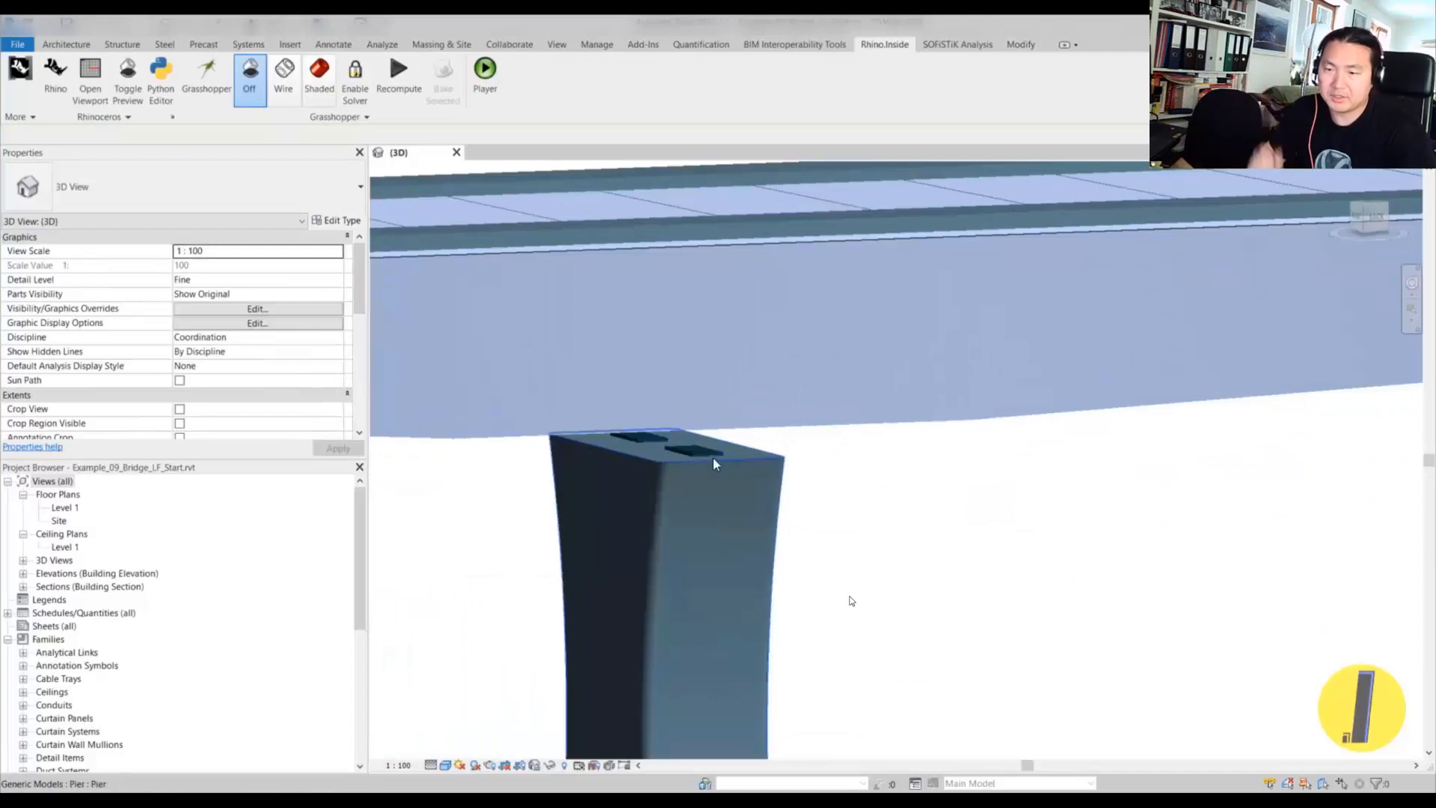
{"action": "scroll", "coordinate": [713, 459], "scroll_direction": "down", "scroll_amount": 4}
{"action": "mouse_move", "coordinate": [750, 495]}
{"action": "middle_mouse_down", "text": "shift"}
{"action": "mouse_move", "coordinate": [536, 449]}
{"action": "mouse_move", "coordinate": [778, 494]}
{"action": "middle_mouse_up", "text": "shift"}
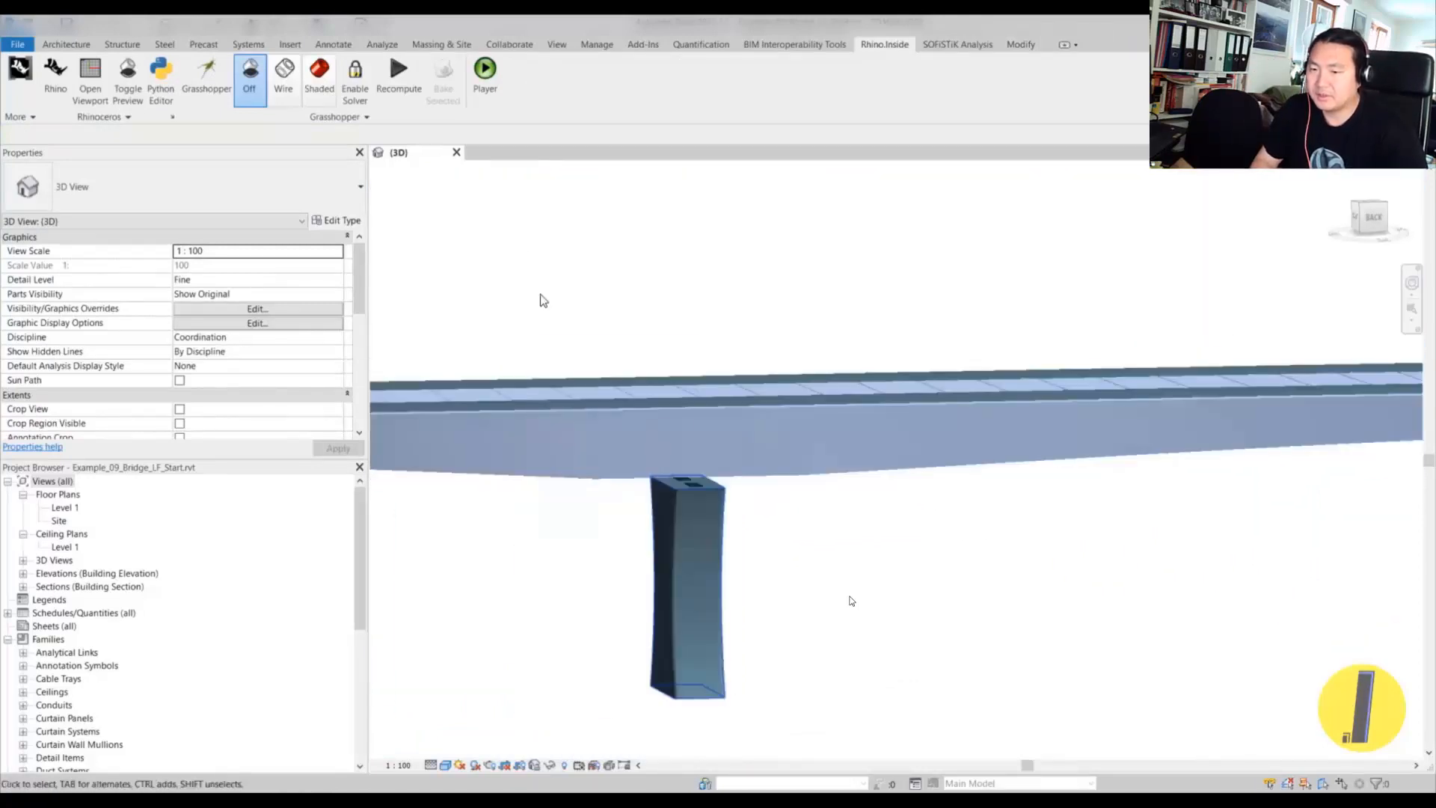
- Open Grasshopper beside Revit and examine the shear key rows, including the Component Families Picker and ElementType Picker
{"action": "left_click", "coordinate": [211, 82]}
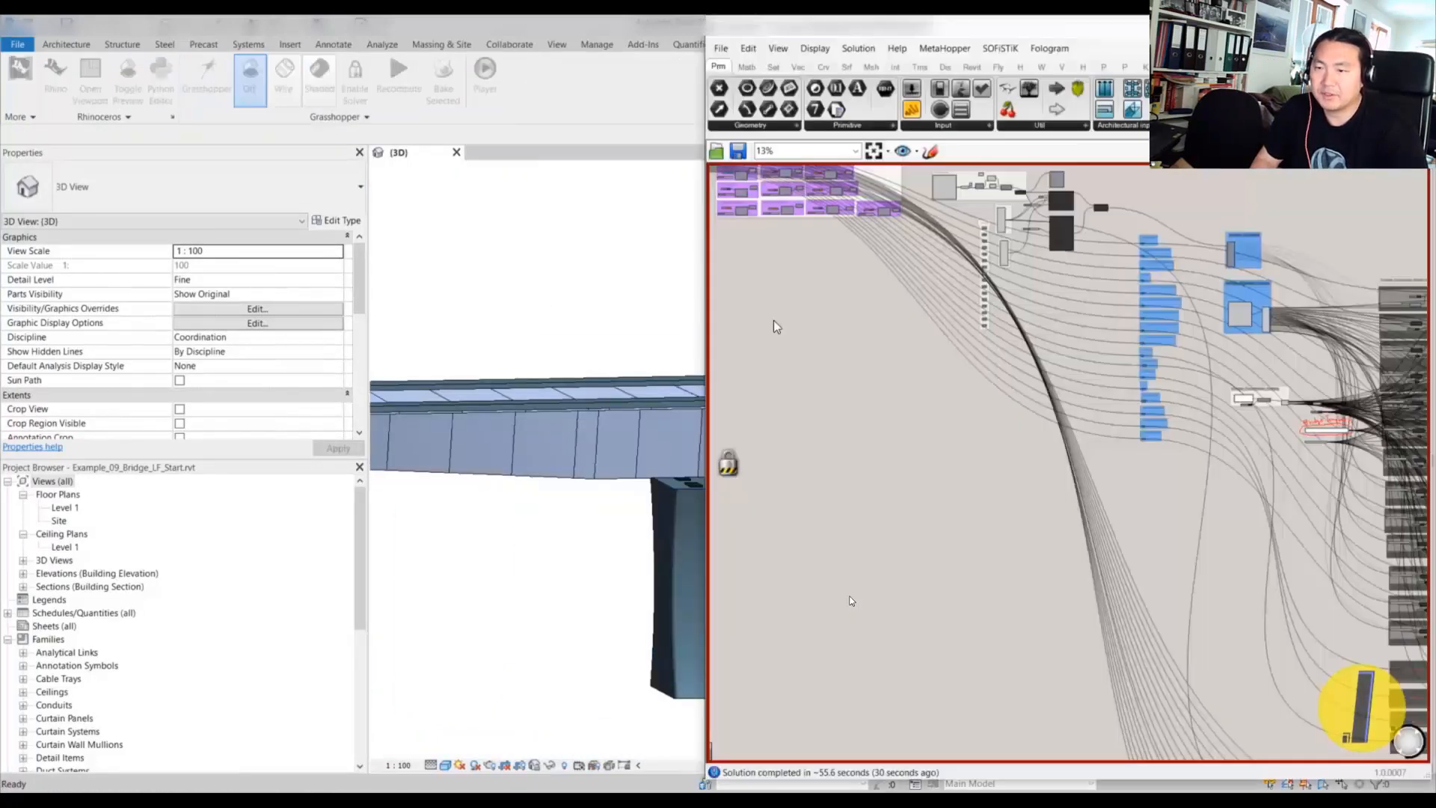
{"action": "scroll", "coordinate": [1046, 369], "scroll_direction": "up", "scroll_amount": 5}
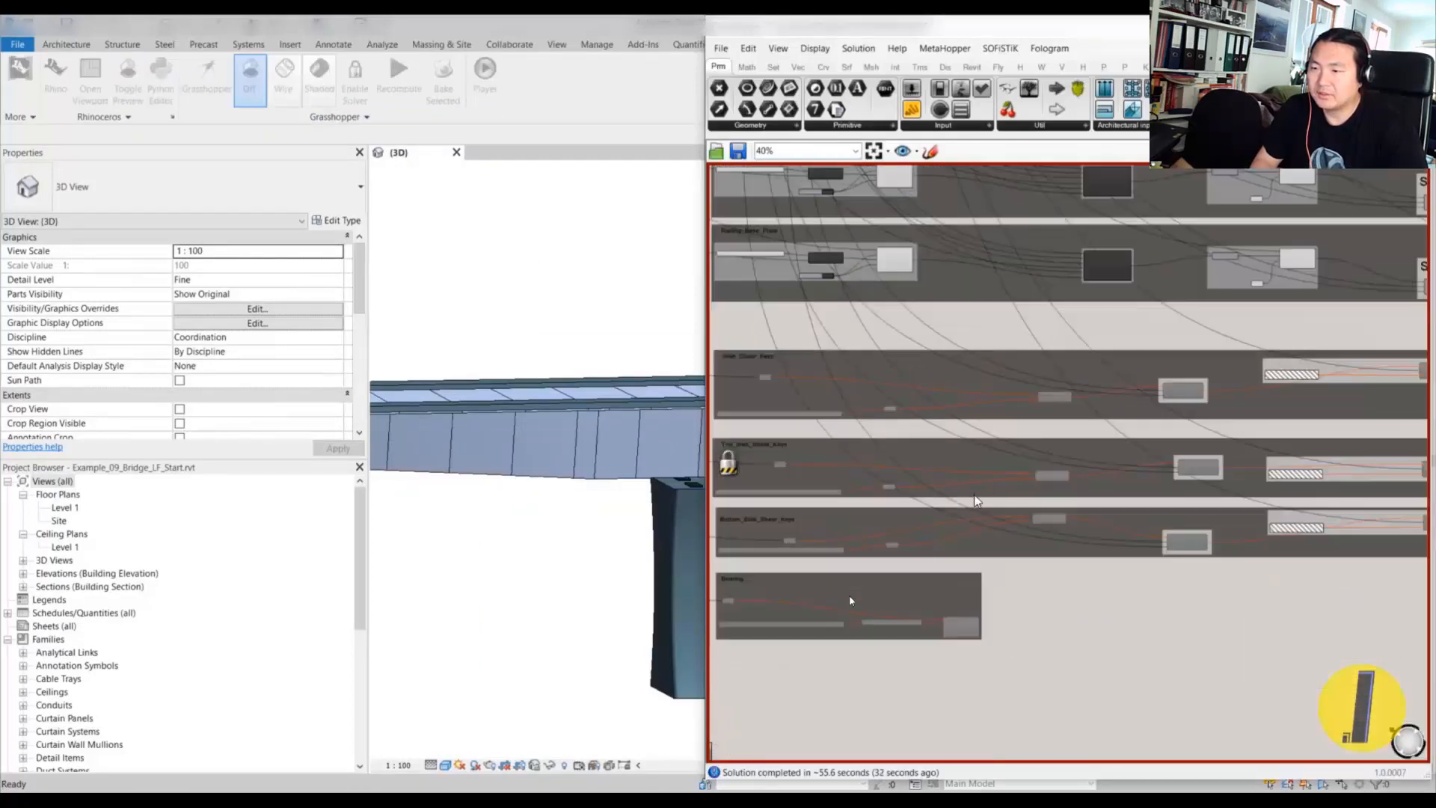
{"action": "scroll", "coordinate": [897, 464], "scroll_direction": "up", "scroll_amount": 5}
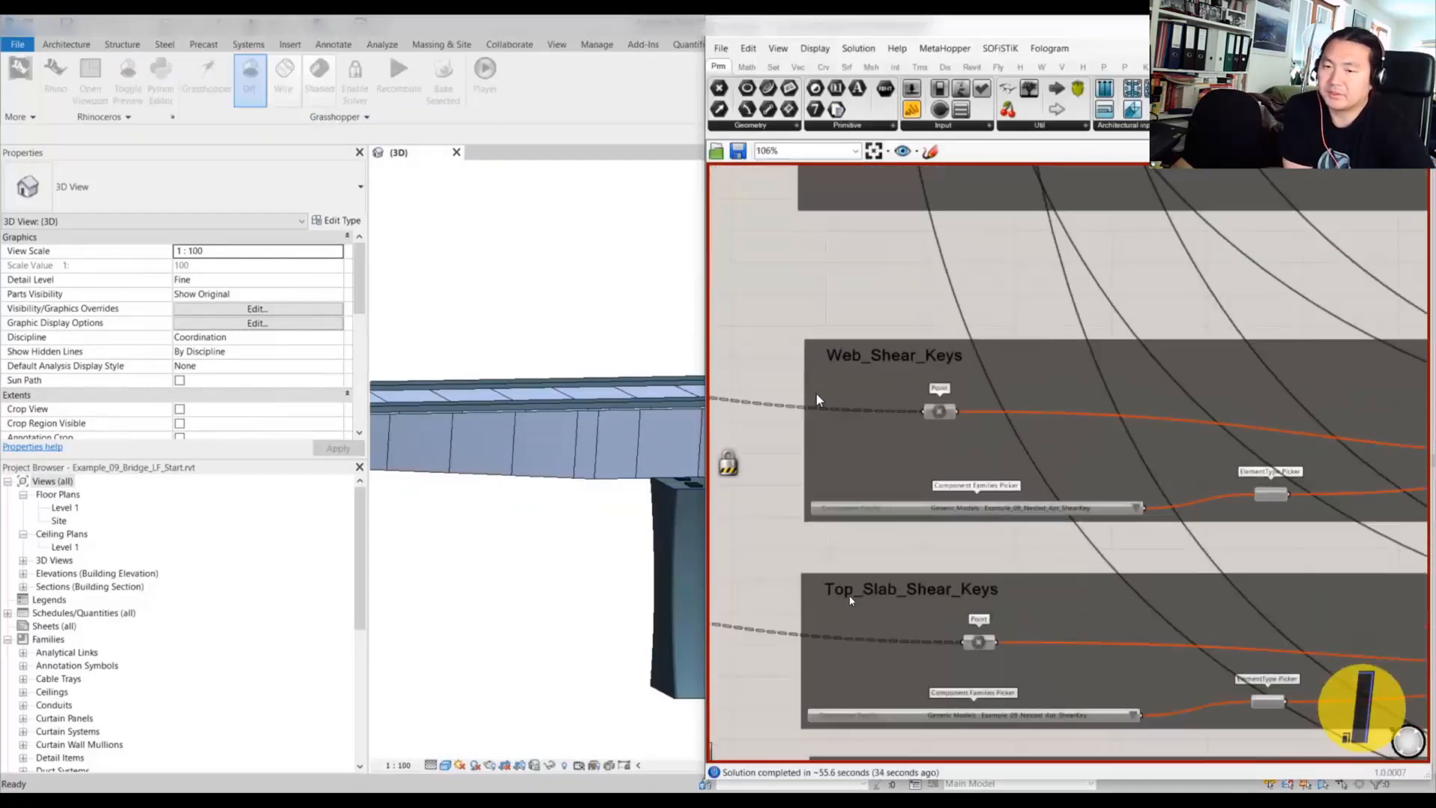
{"action": "scroll", "coordinate": [984, 522], "scroll_direction": "up", "scroll_amount": 1}
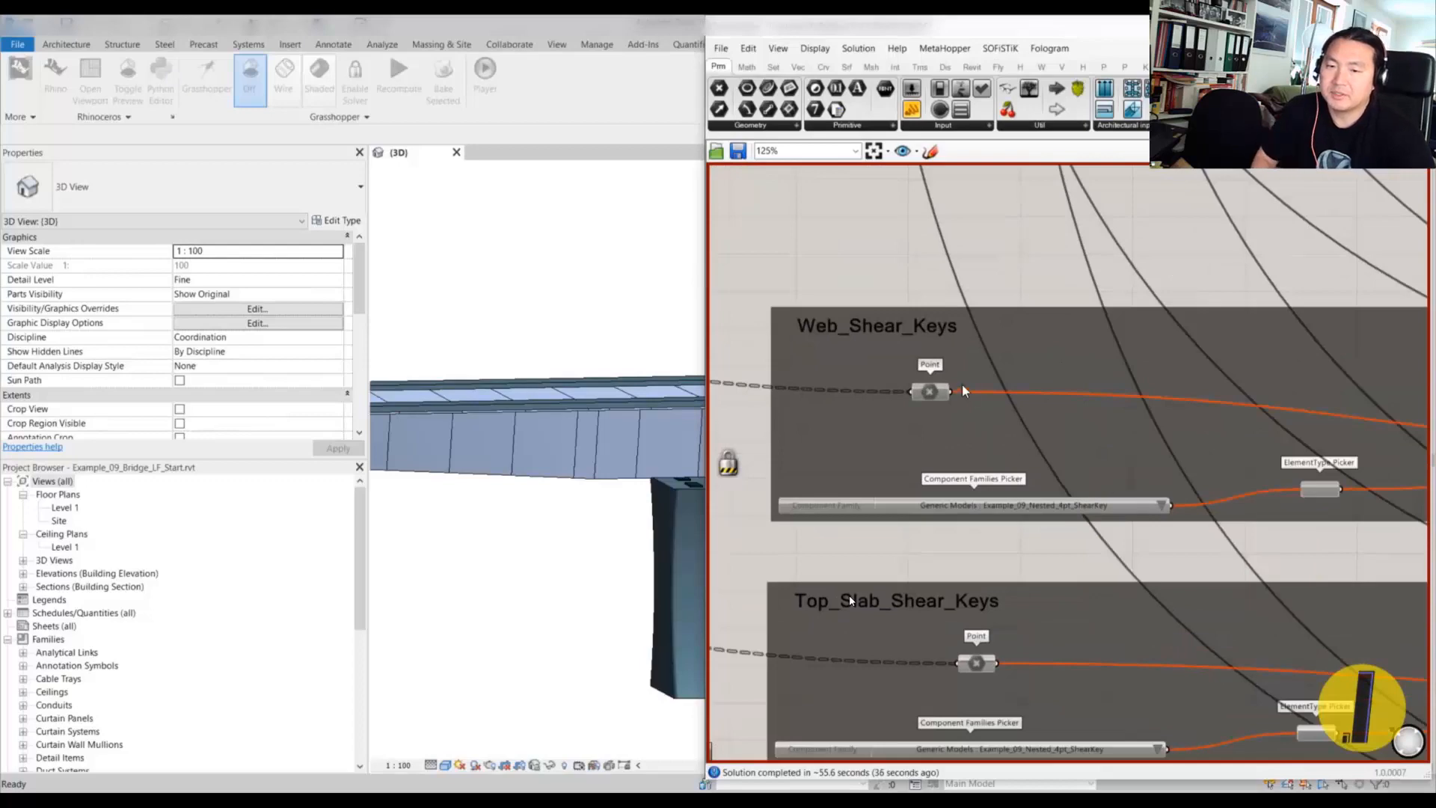
{"action": "scroll", "coordinate": [972, 386], "scroll_direction": "down", "scroll_amount": 7}
{"action": "right_click_drag", "start_coordinate": [1153, 410], "coordinate": [1253, 421]}
{"action": "scroll", "coordinate": [939, 429], "scroll_direction": "up", "scroll_amount": 6}
{"action": "scroll", "coordinate": [1006, 437], "scroll_direction": "up", "scroll_amount": 4}
{"action": "left_click", "coordinate": [1031, 434]}
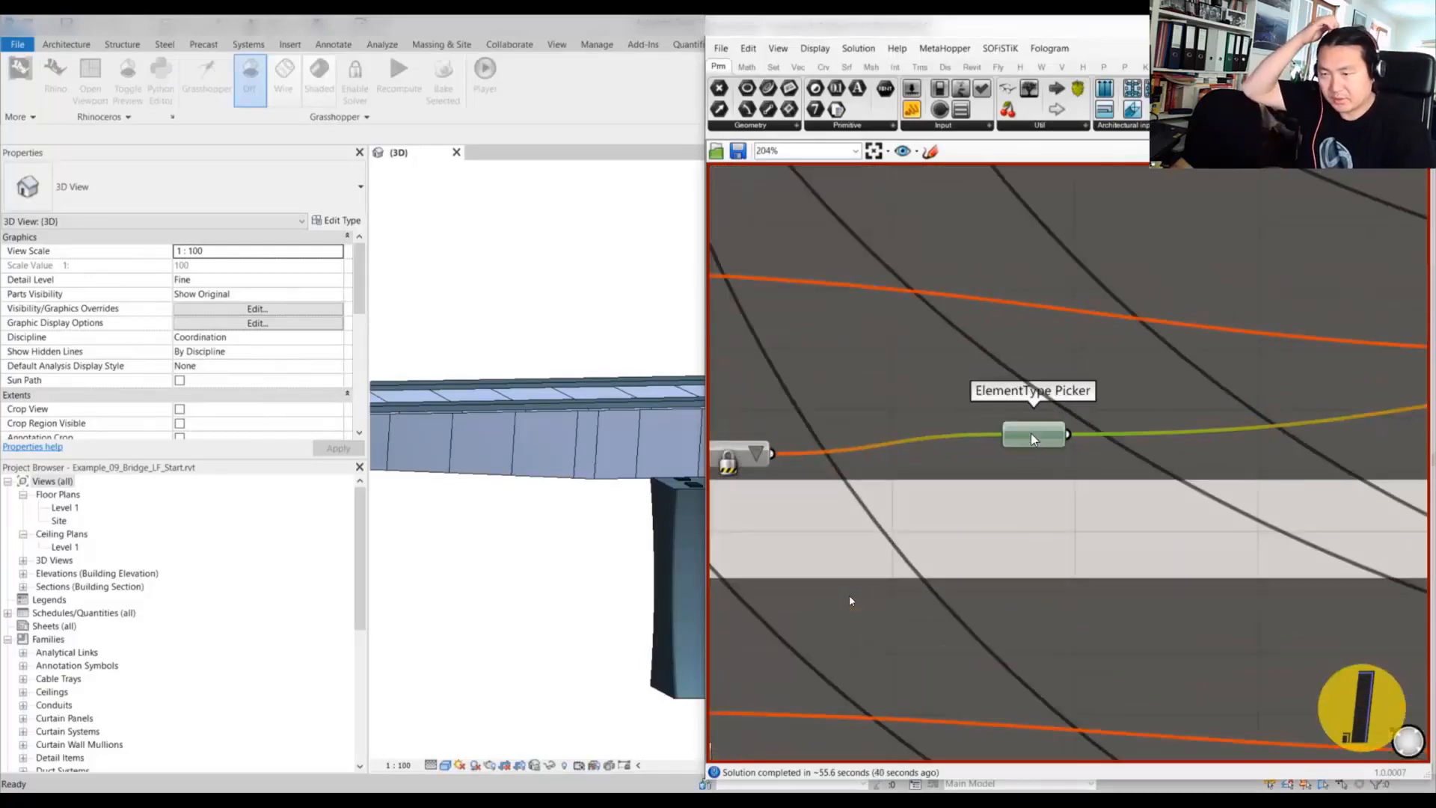
- Enable the Point and picker components in the Web, Top_Slab and Bottom_Slab_Shear_Keys rows, and recompute the solution
{"action": "scroll", "coordinate": [1032, 433], "scroll_direction": "down", "scroll_amount": 10}
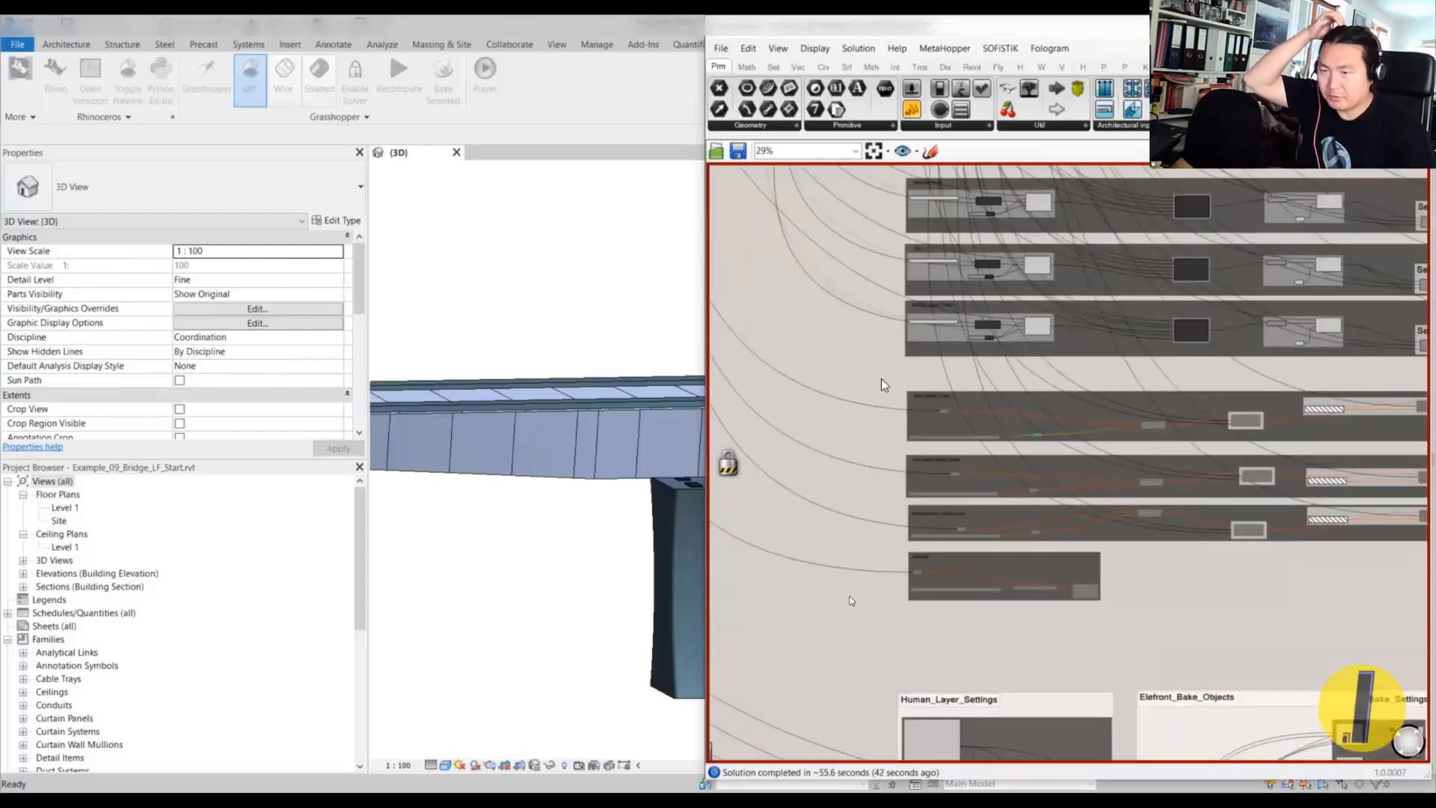
{"action": "left_click_drag", "start_coordinate": [908, 384], "coordinate": [1069, 546]}
{"action": "middle_click", "coordinate": [824, 392]}
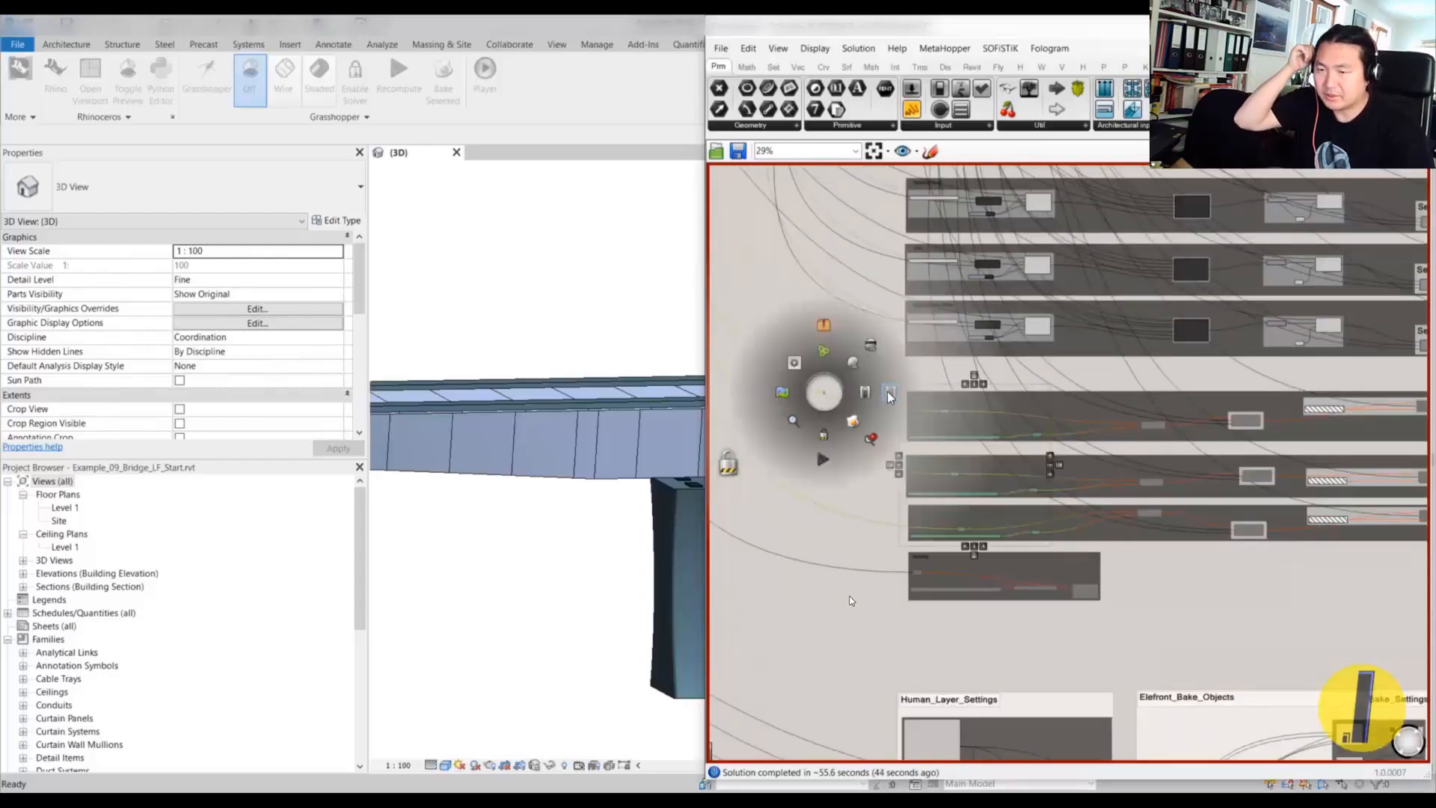
{"action": "left_click", "coordinate": [890, 394]}
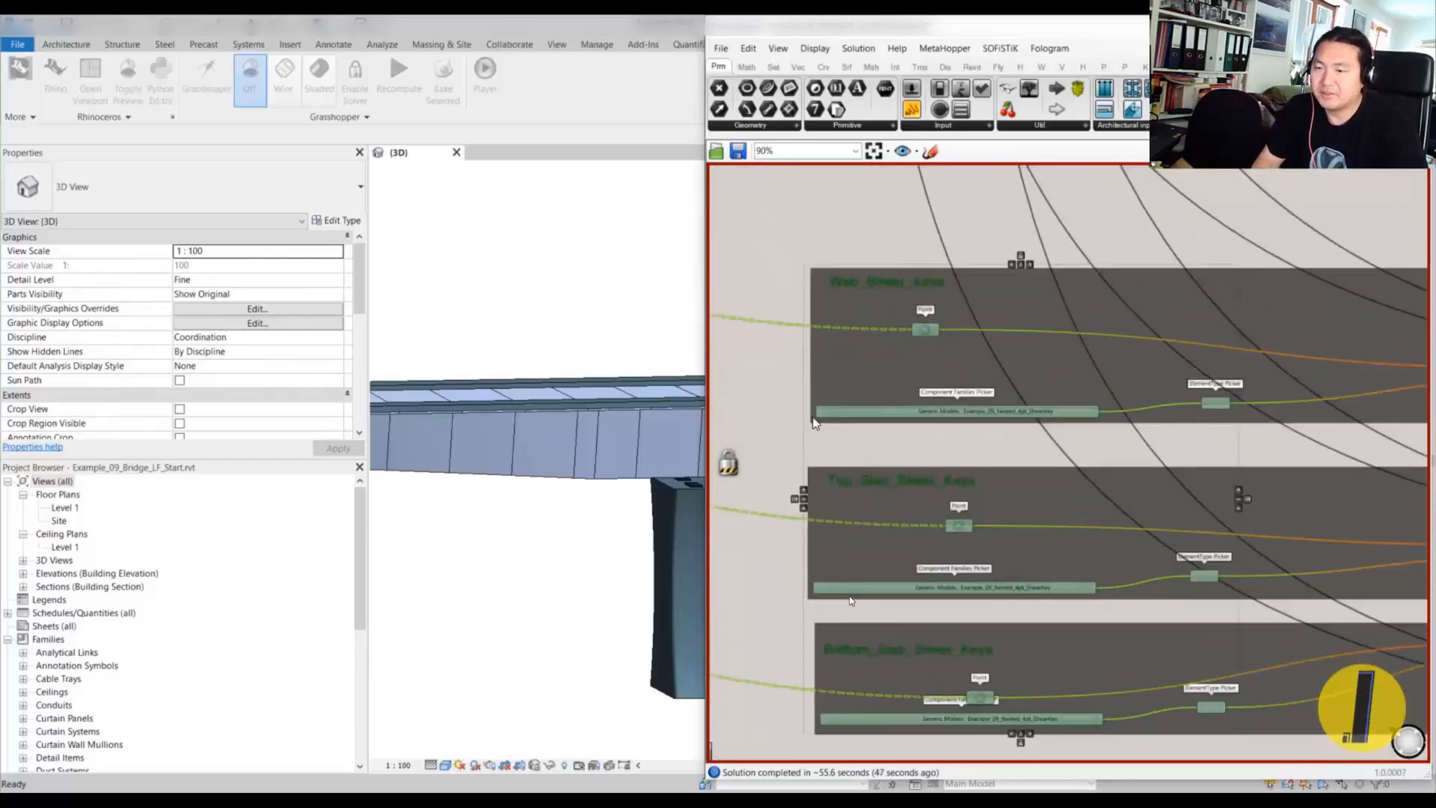
{"action": "scroll", "coordinate": [823, 261], "scroll_direction": "down", "scroll_amount": 2}
{"action": "left_click_drag", "start_coordinate": [762, 226], "coordinate": [1162, 607]}
{"action": "middle_click", "coordinate": [1209, 612]}
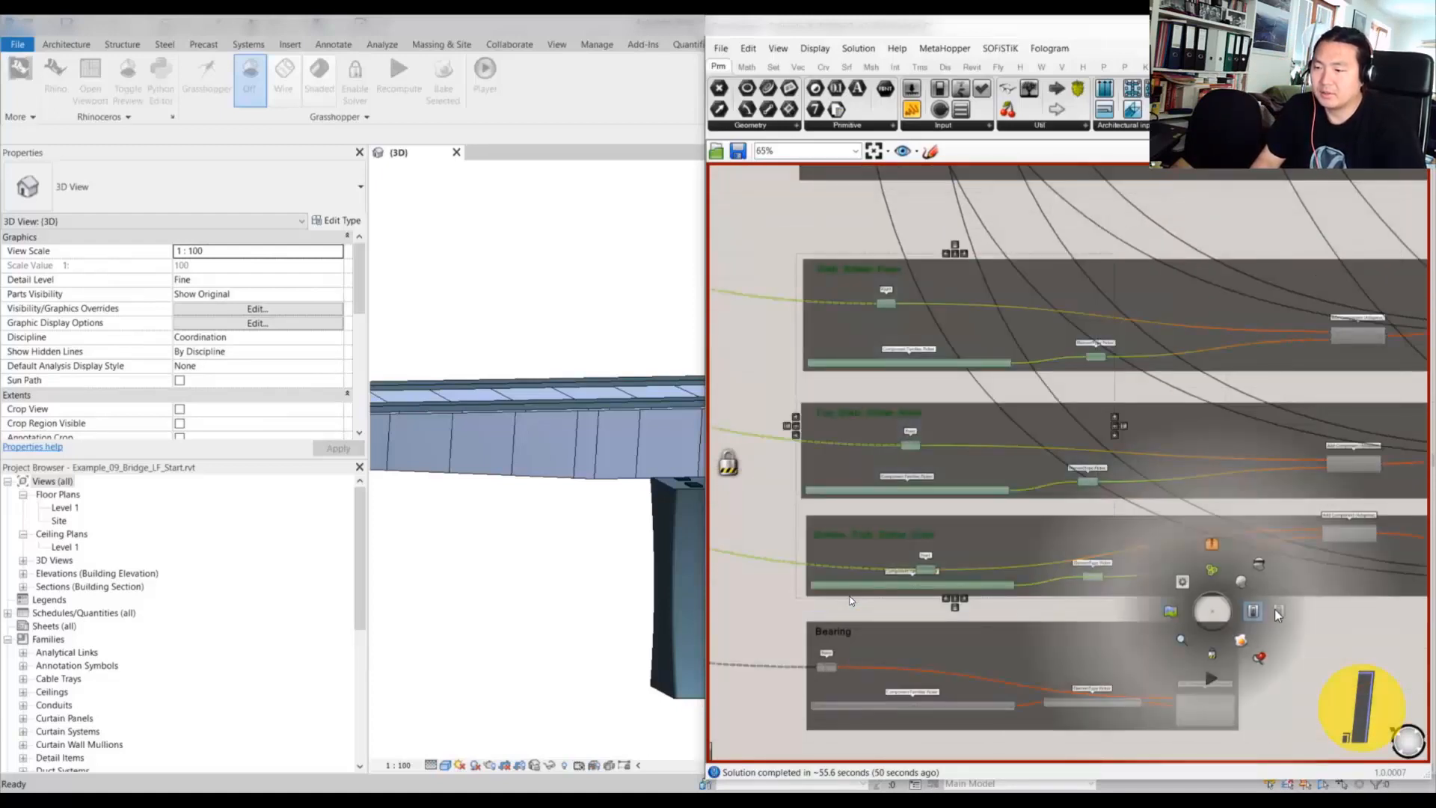
{"action": "left_click", "coordinate": [1251, 611]}
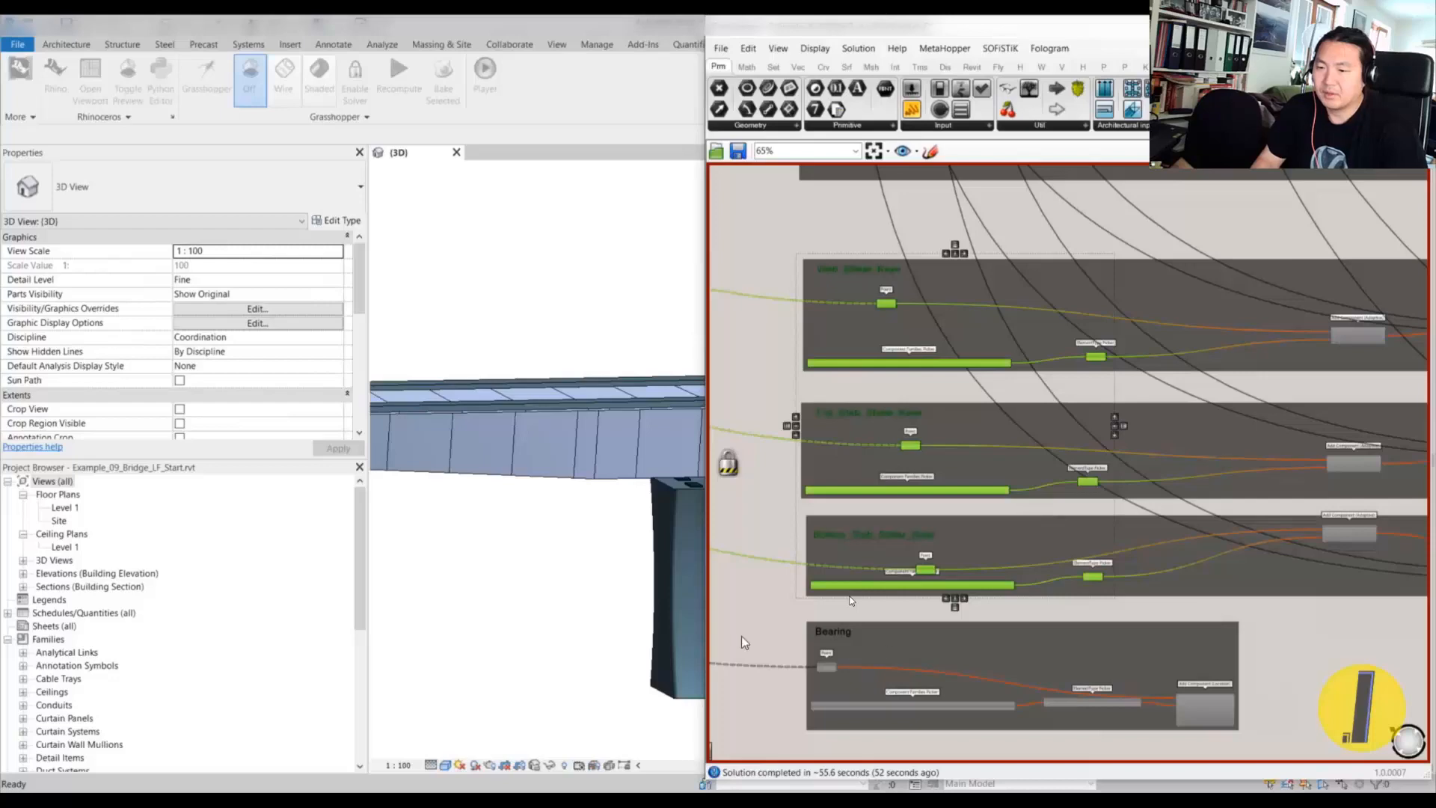
{"action": "middle_click", "coordinate": [748, 617]}
{"action": "left_click", "coordinate": [752, 680]}
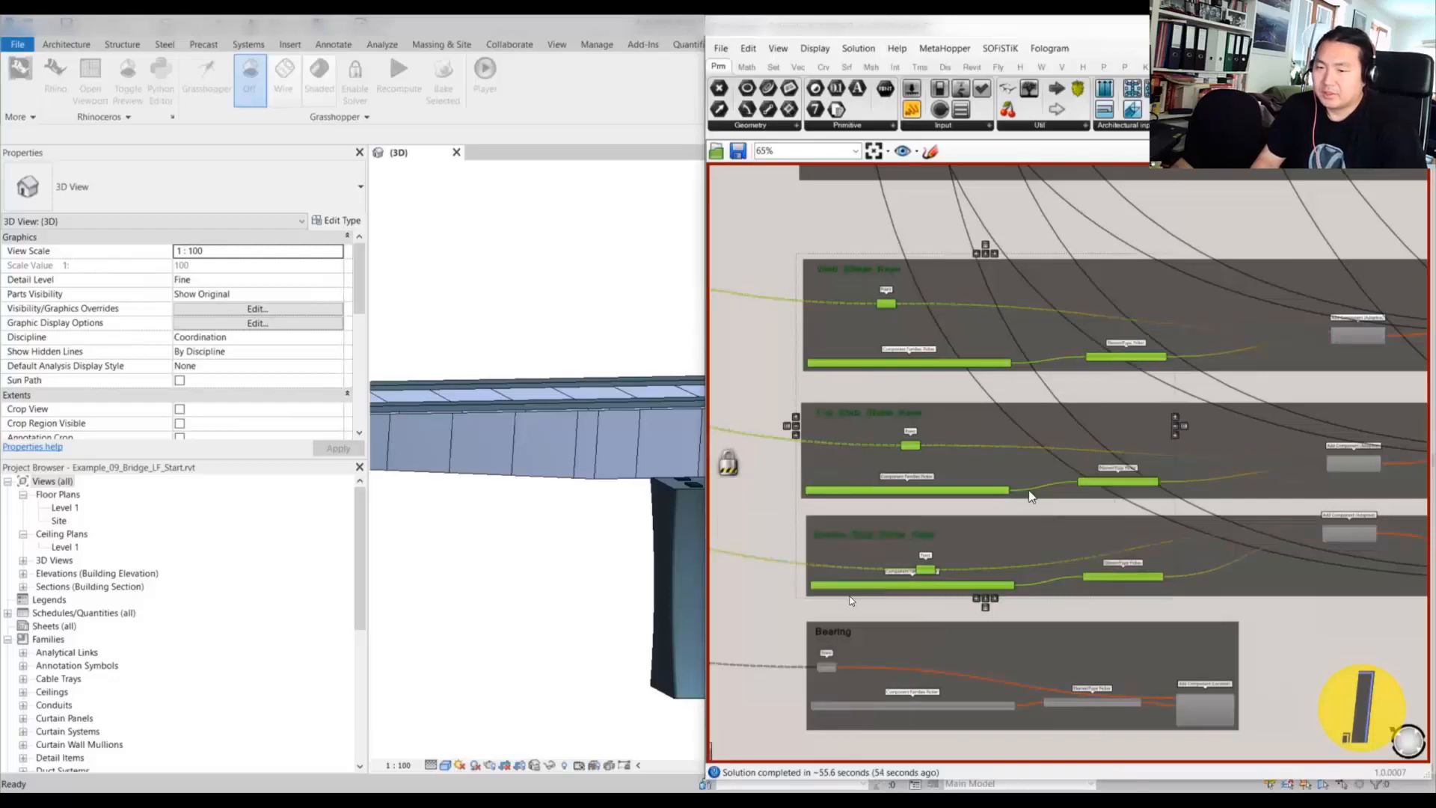
- Look through the families offered by the Component Families Picker in the Web_Shear_Keys row
{"action": "scroll", "coordinate": [966, 464], "scroll_direction": "up", "scroll_amount": 4}
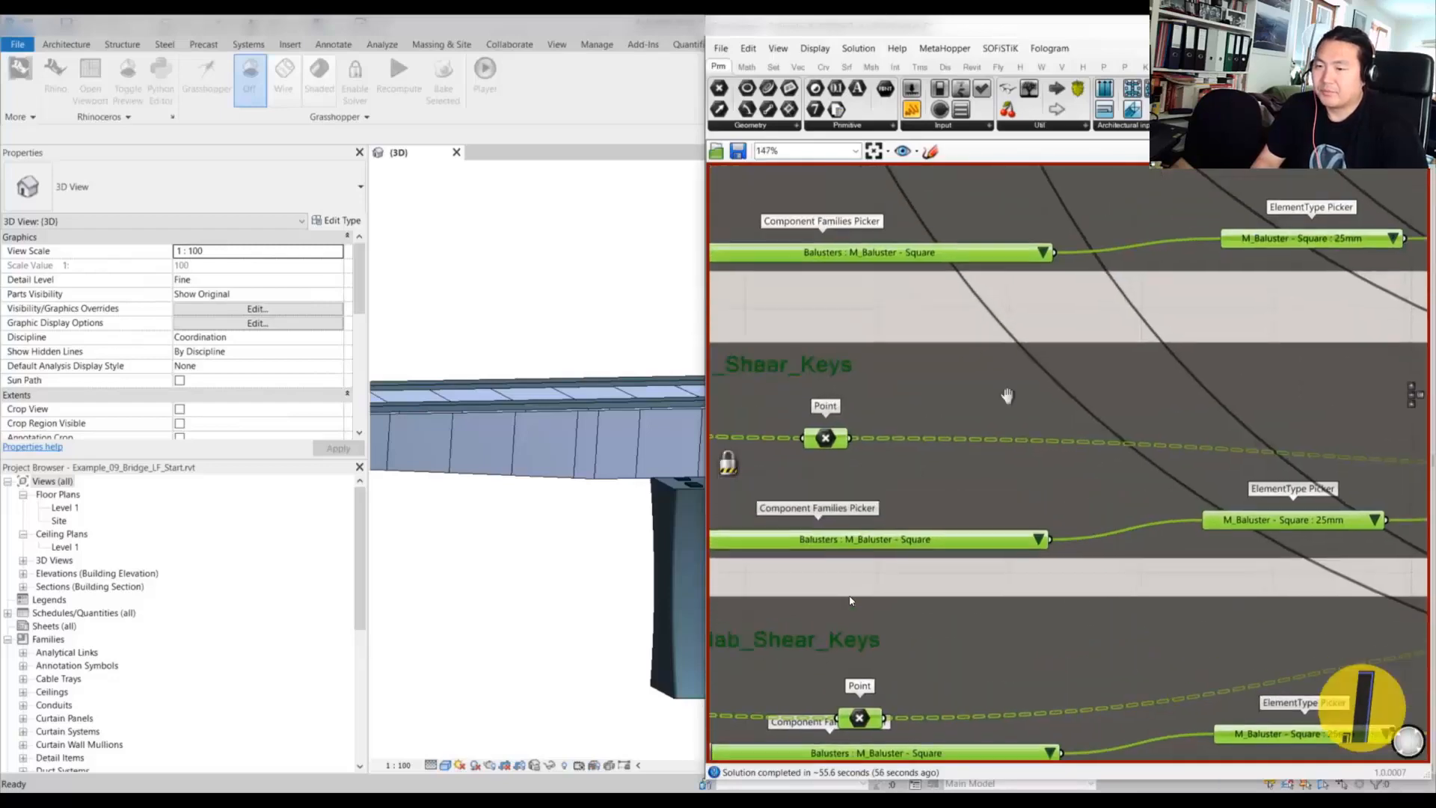
{"action": "left_click", "coordinate": [1049, 247]}
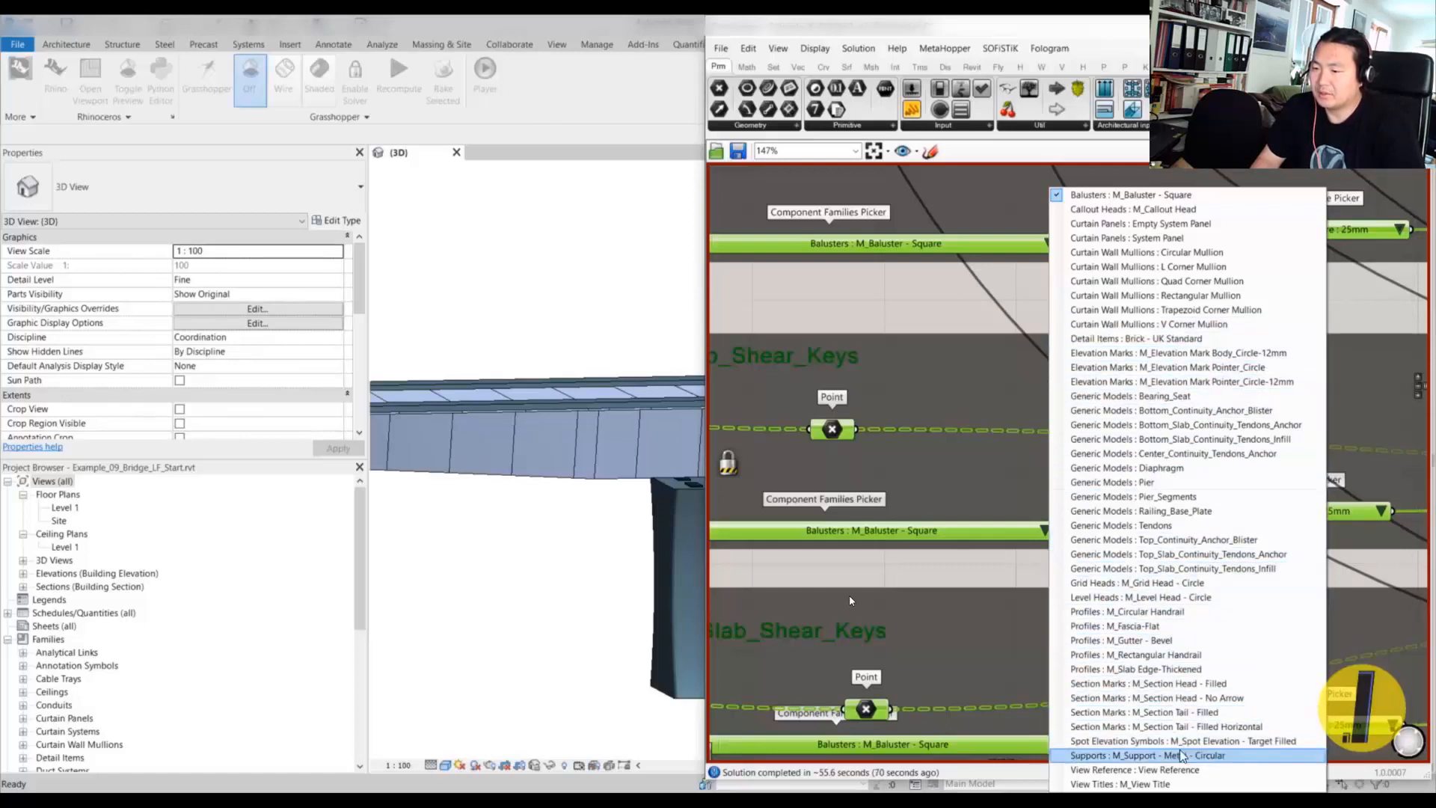
{"action": "key", "text": "Escape"}
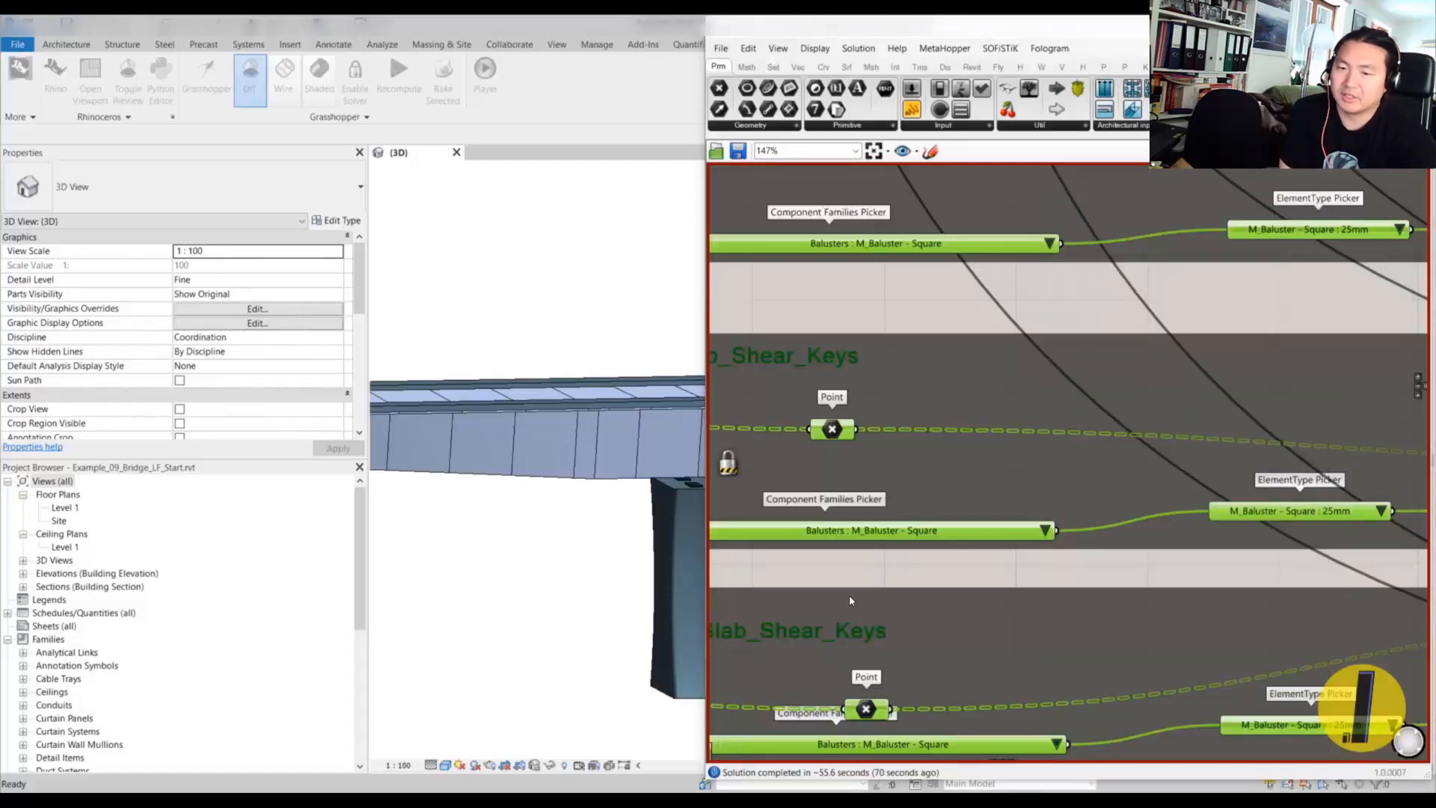
- Load the Example_09_Nested_4pt_ShearKey family into the Revit project and return to Grasshopper
{"action": "left_click_drag", "start_coordinate": [650, 500], "coordinate": [522, 330]}
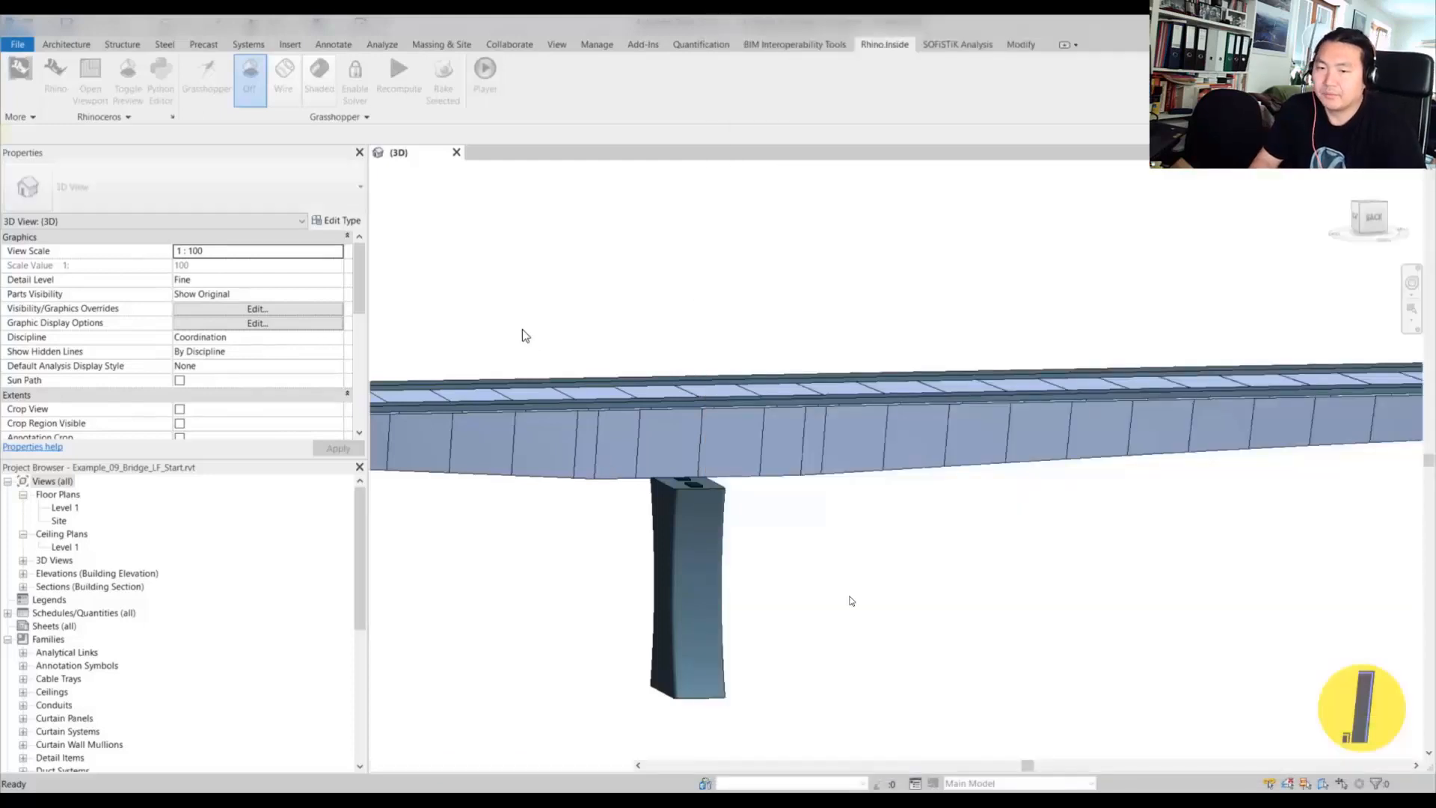
{"action": "key", "text": "Escape"}
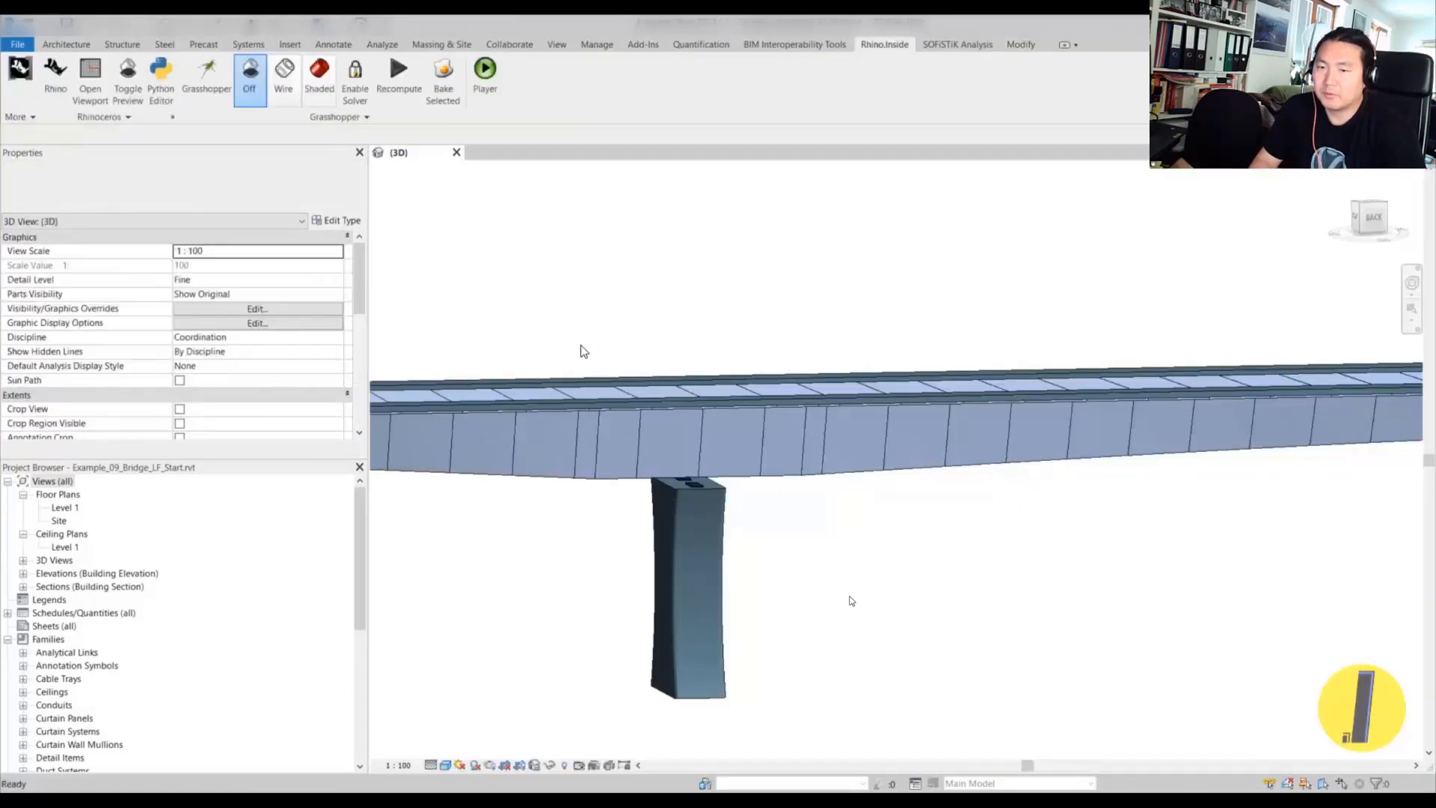
{"action": "left_click", "coordinate": [222, 87]}
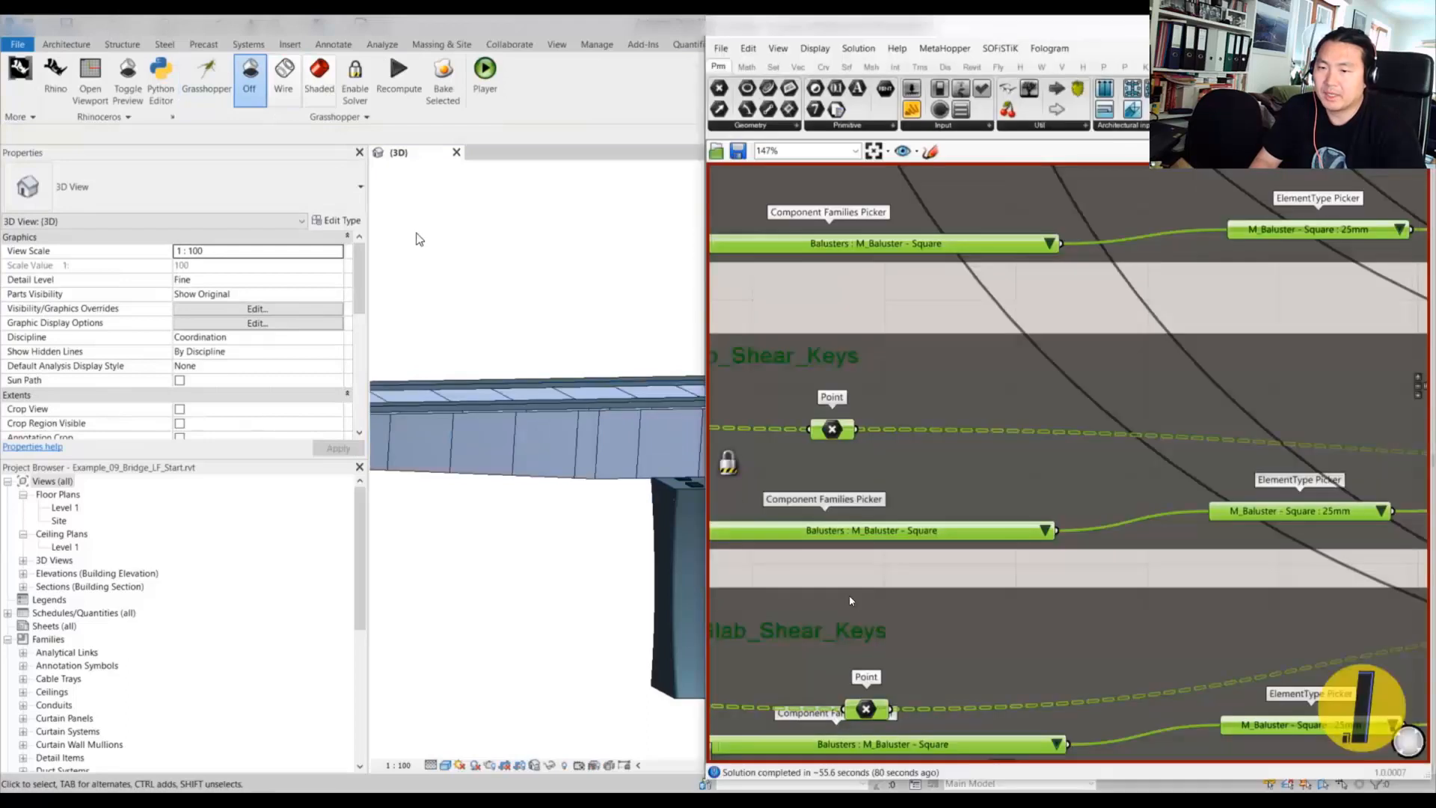
- Recompute the solution and set the Component Families Picker in all three shear key rows to Generic Models : Example_09_Nested_4pt_ShearKey
{"action": "middle_click", "coordinate": [819, 580]}
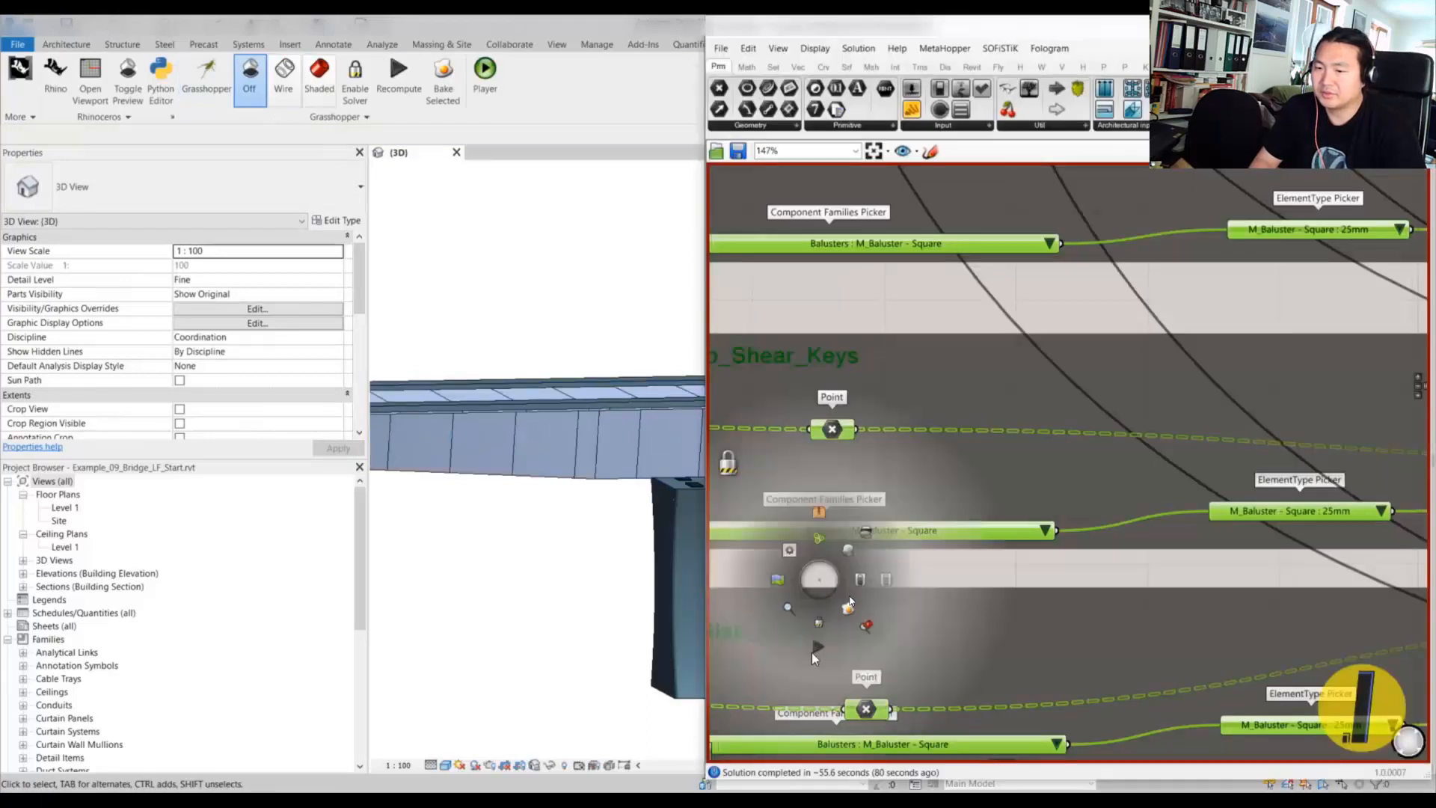
{"action": "left_click", "coordinate": [1049, 243]}
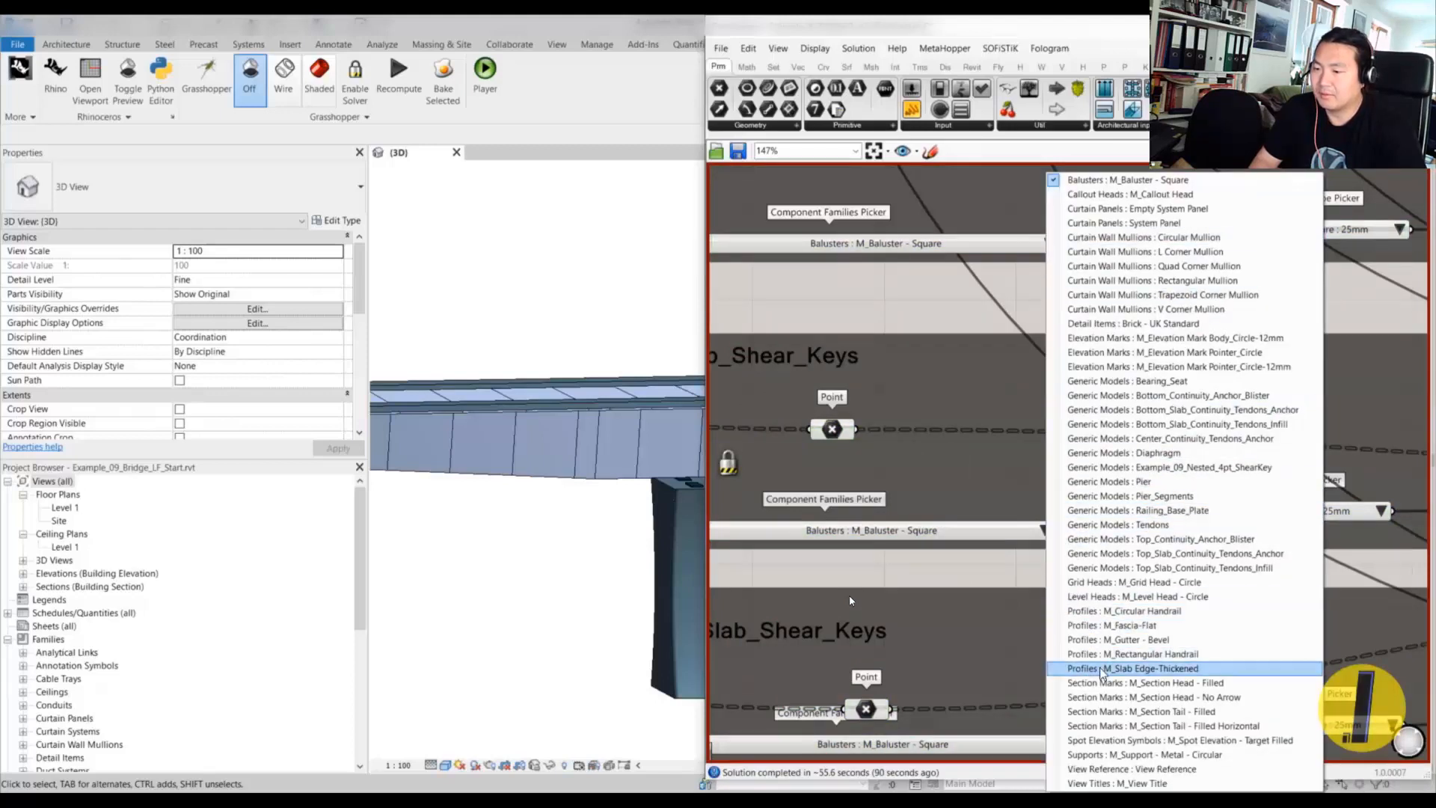
{"action": "left_click", "coordinate": [1188, 467]}
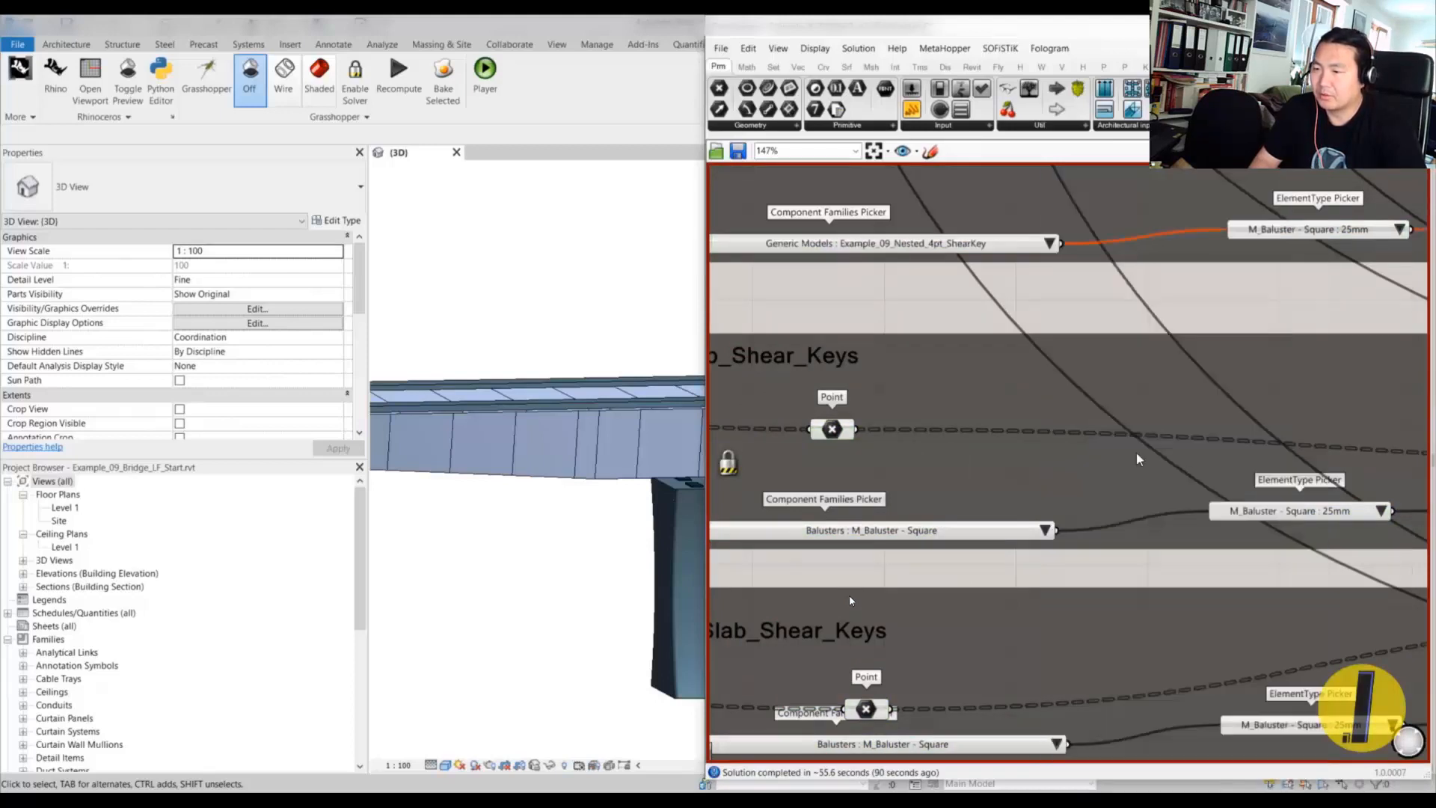
{"action": "left_click", "coordinate": [1046, 531]}
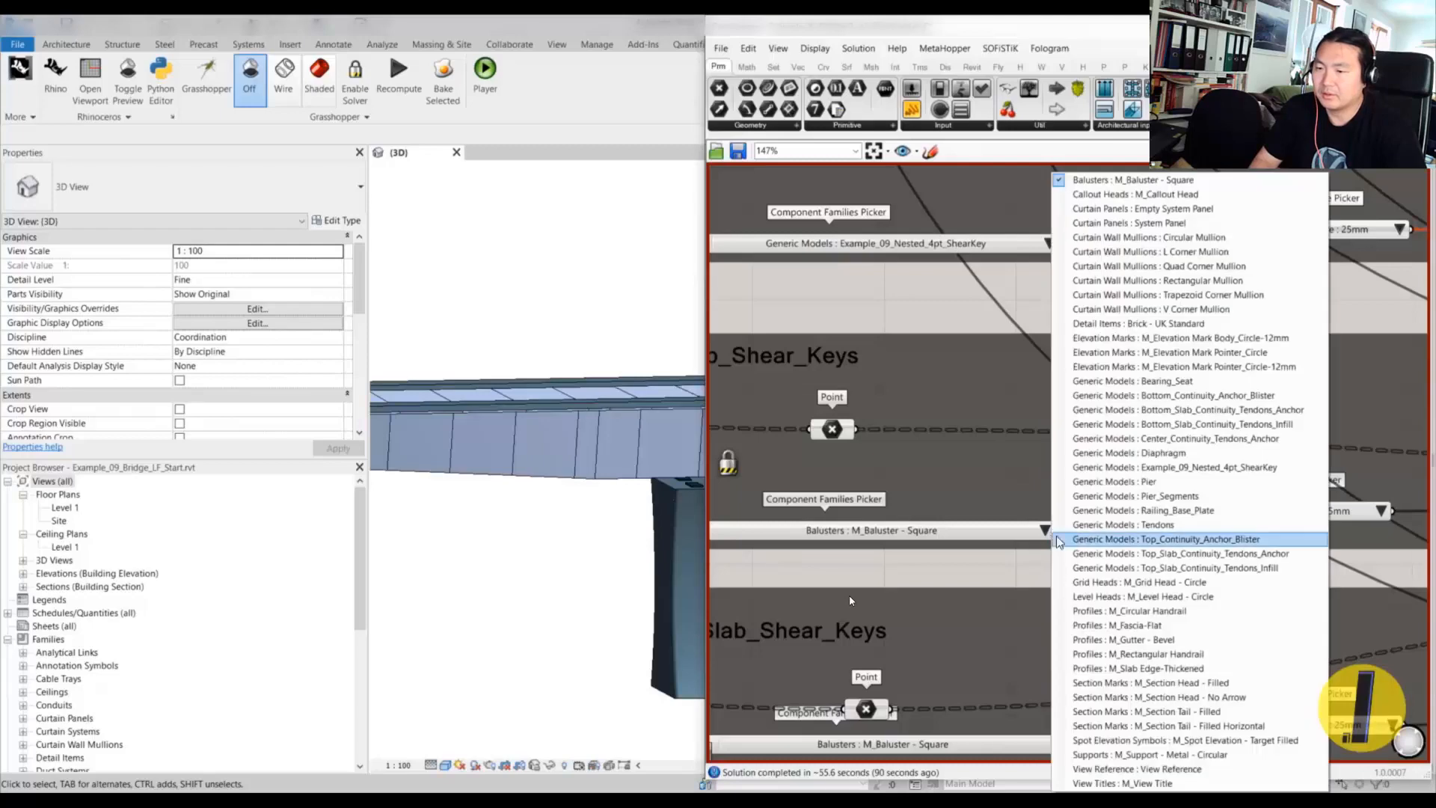
{"action": "left_click", "coordinate": [1191, 467]}
{"action": "left_click", "coordinate": [1054, 744]}
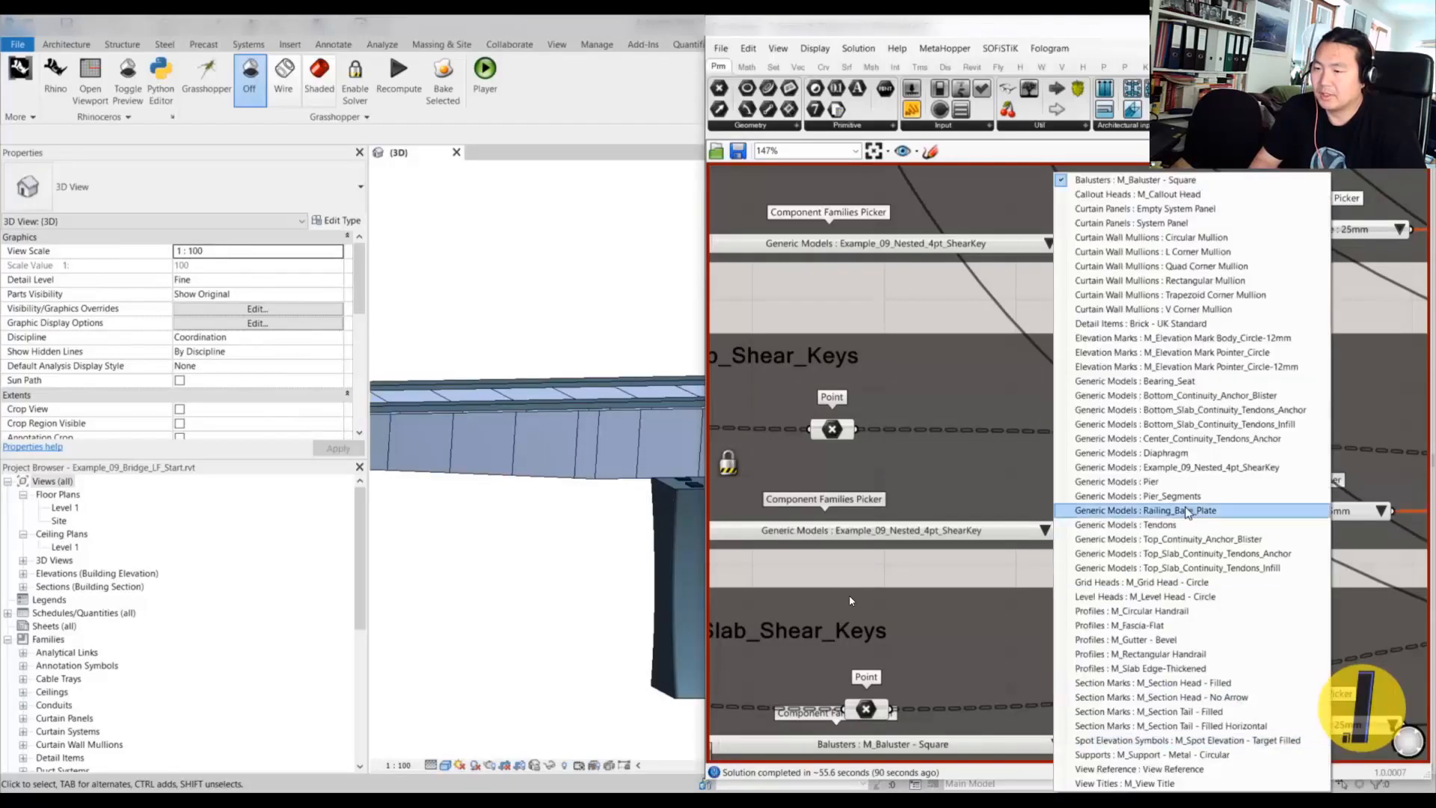
{"action": "left_click", "coordinate": [1190, 467]}
- Recompute the solution so that the ElementType Pickers in the shear key rows update to the chosen family
{"action": "scroll", "coordinate": [1155, 538], "scroll_direction": "down", "scroll_amount": 3}
{"action": "scroll", "coordinate": [1153, 536], "scroll_direction": "down", "scroll_amount": 2}
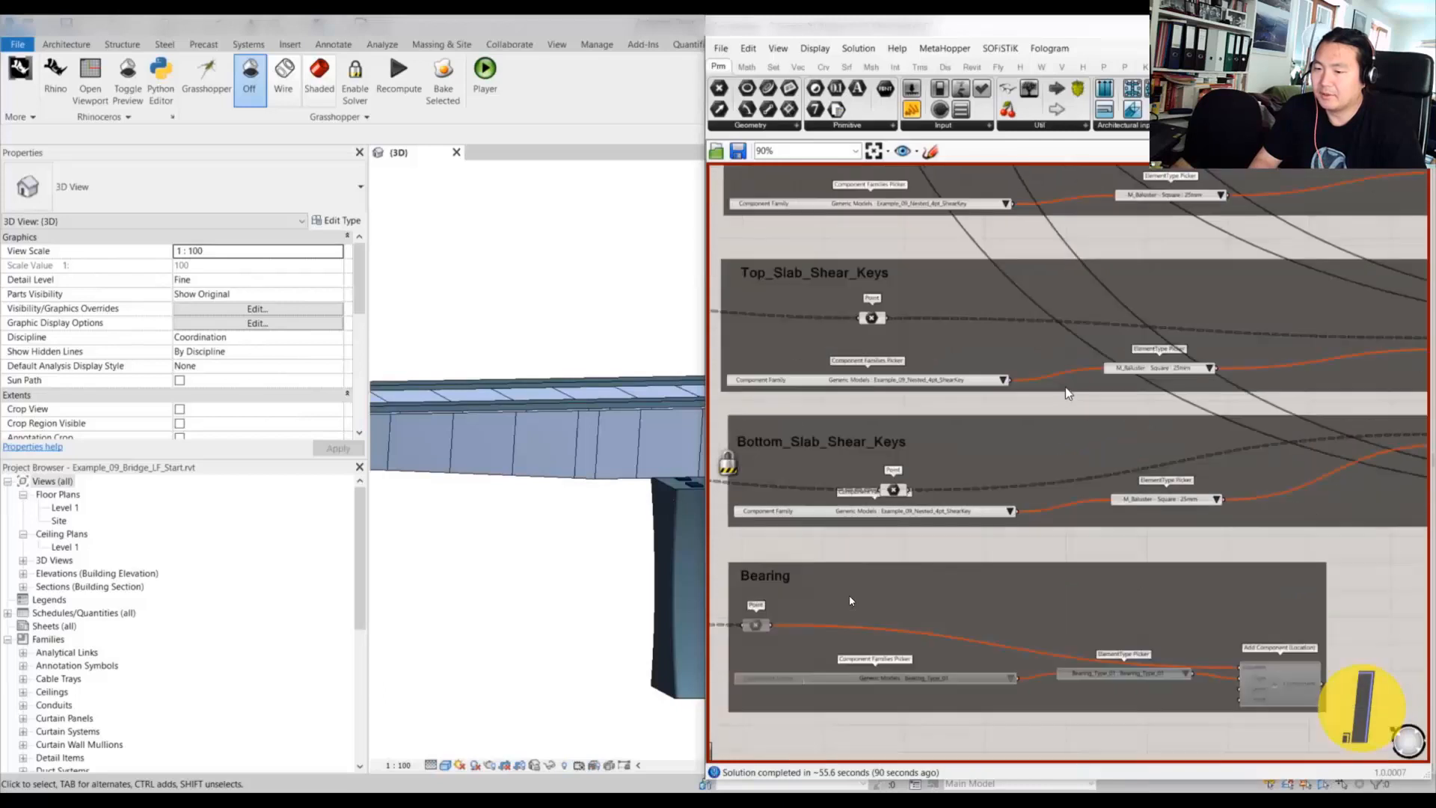
{"action": "scroll", "coordinate": [1064, 388], "scroll_direction": "up", "scroll_amount": 2}
{"action": "left_click", "coordinate": [1145, 286]}
{"action": "left_click", "coordinate": [1168, 293]}
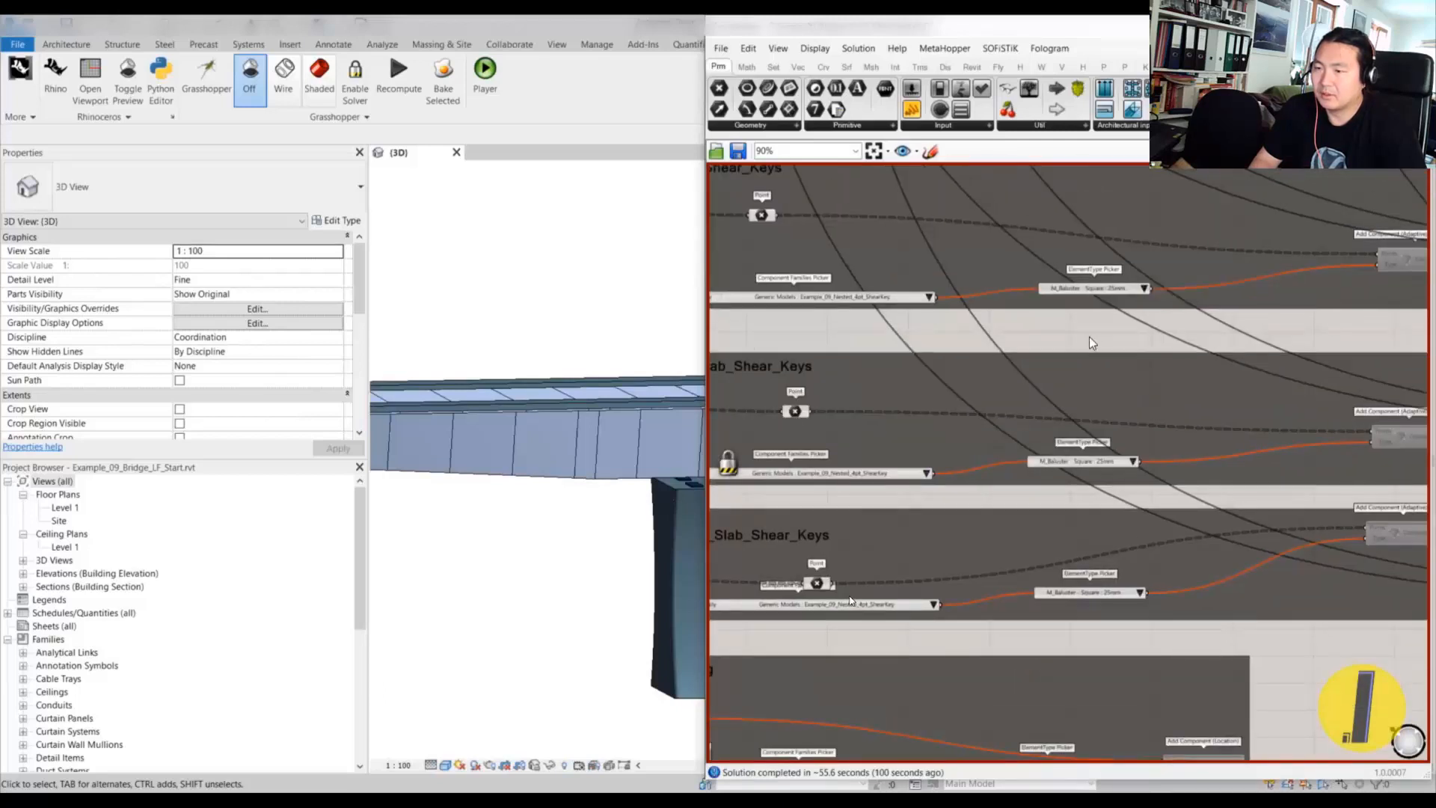
{"action": "middle_click", "coordinate": [1088, 337]}
{"action": "left_click", "coordinate": [1089, 405]}
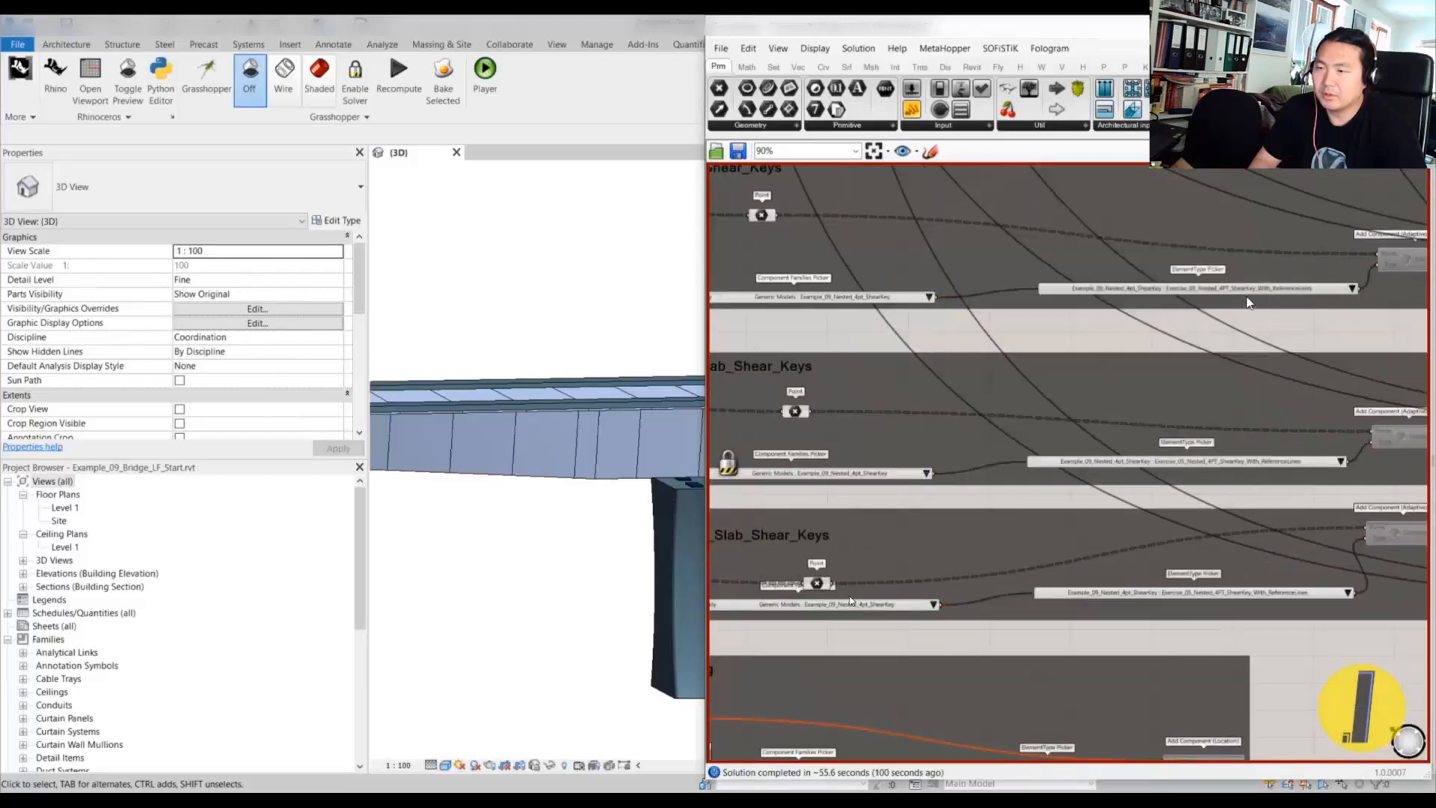
- Set the ElementType Picker in the Web, Top_Slab and Bottom_Slab_Shear_Keys rows to Exercise_05_ShearKey_Without_Points
{"action": "scroll", "coordinate": [1212, 296], "scroll_direction": "up", "scroll_amount": 3}
{"action": "left_click", "coordinate": [1130, 294]}
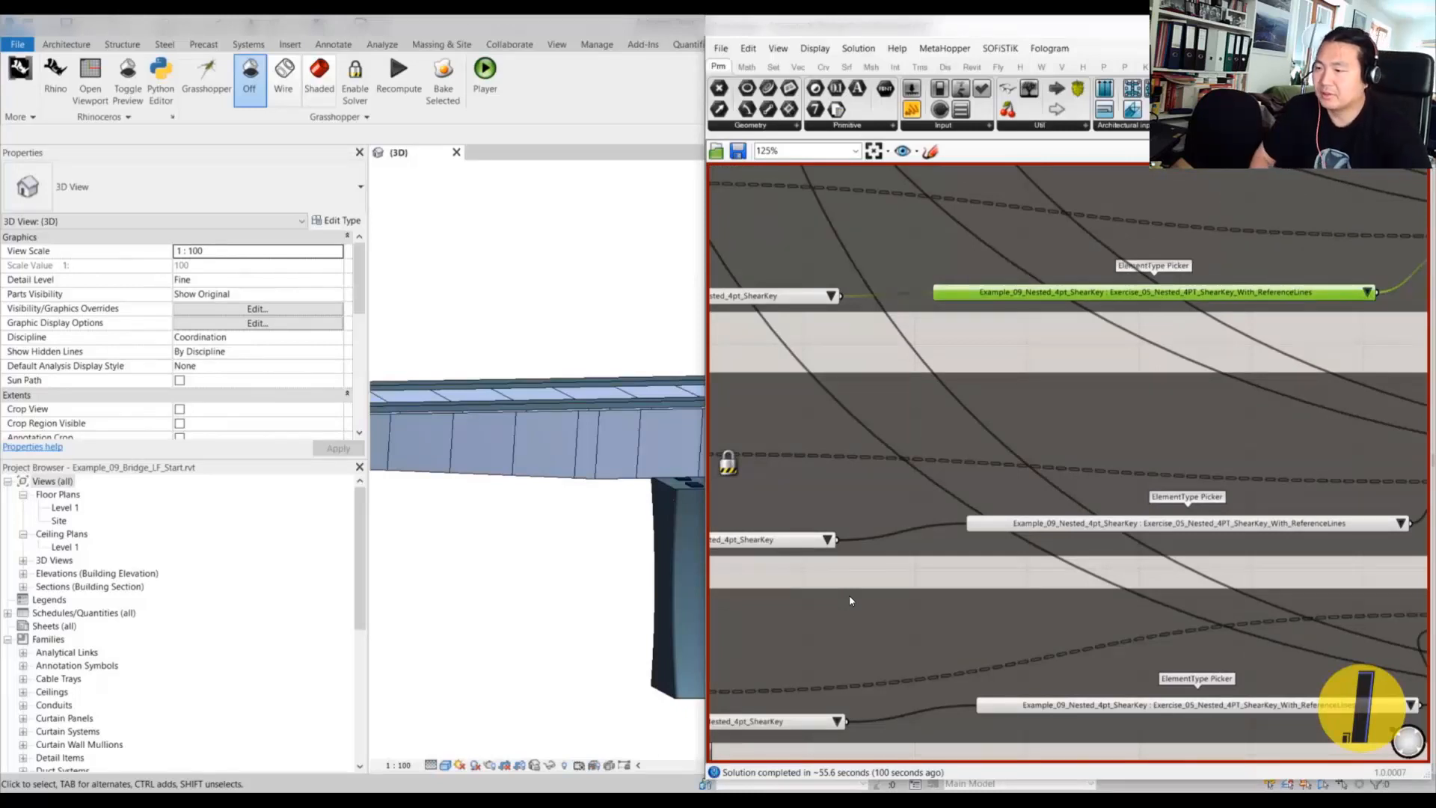
{"action": "right_click_drag", "start_coordinate": [1399, 523], "coordinate": [1191, 468]}
{"action": "left_click", "coordinate": [1192, 466]}
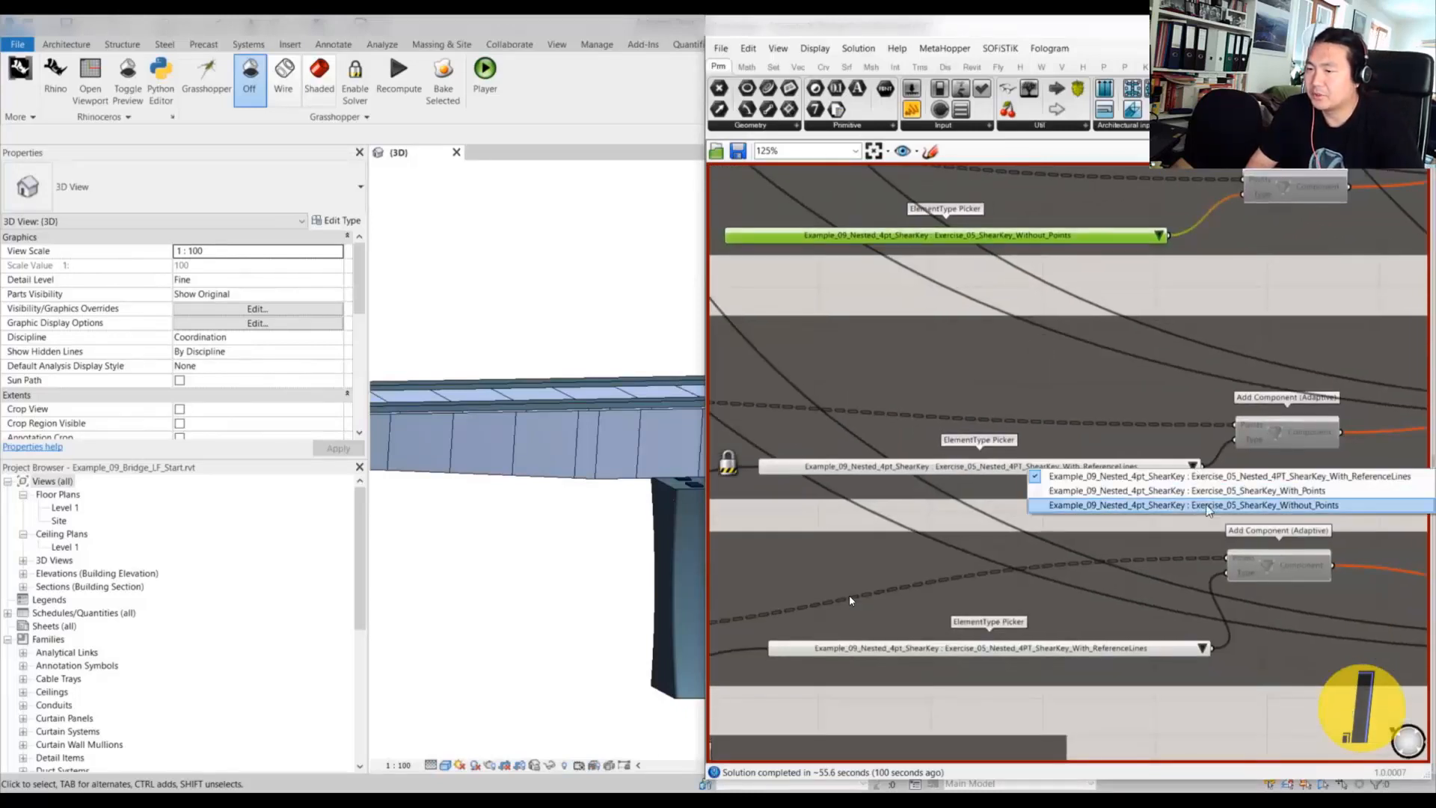
{"action": "left_click", "coordinate": [1204, 502]}
{"action": "left_click", "coordinate": [1202, 647]}
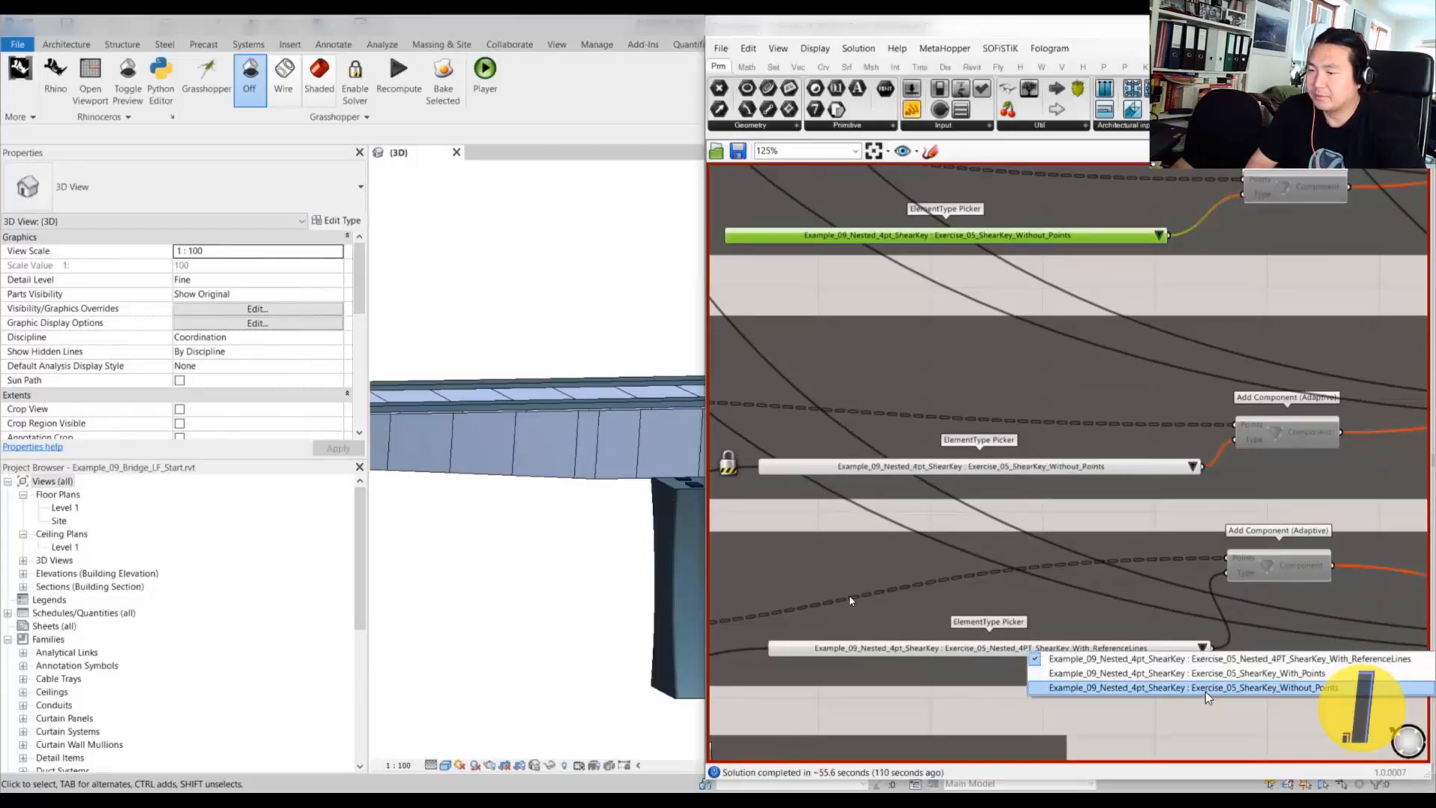
{"action": "left_click", "coordinate": [1205, 690]}
- Enable the Add Component (Adaptive) and parameter-setting components in all three shear key rows
{"action": "scroll", "coordinate": [1206, 689], "scroll_direction": "down", "scroll_amount": 3}
{"action": "right_click_drag", "start_coordinate": [1206, 689], "coordinate": [914, 606]}
{"action": "scroll", "coordinate": [1101, 599], "scroll_direction": "down", "scroll_amount": 5}
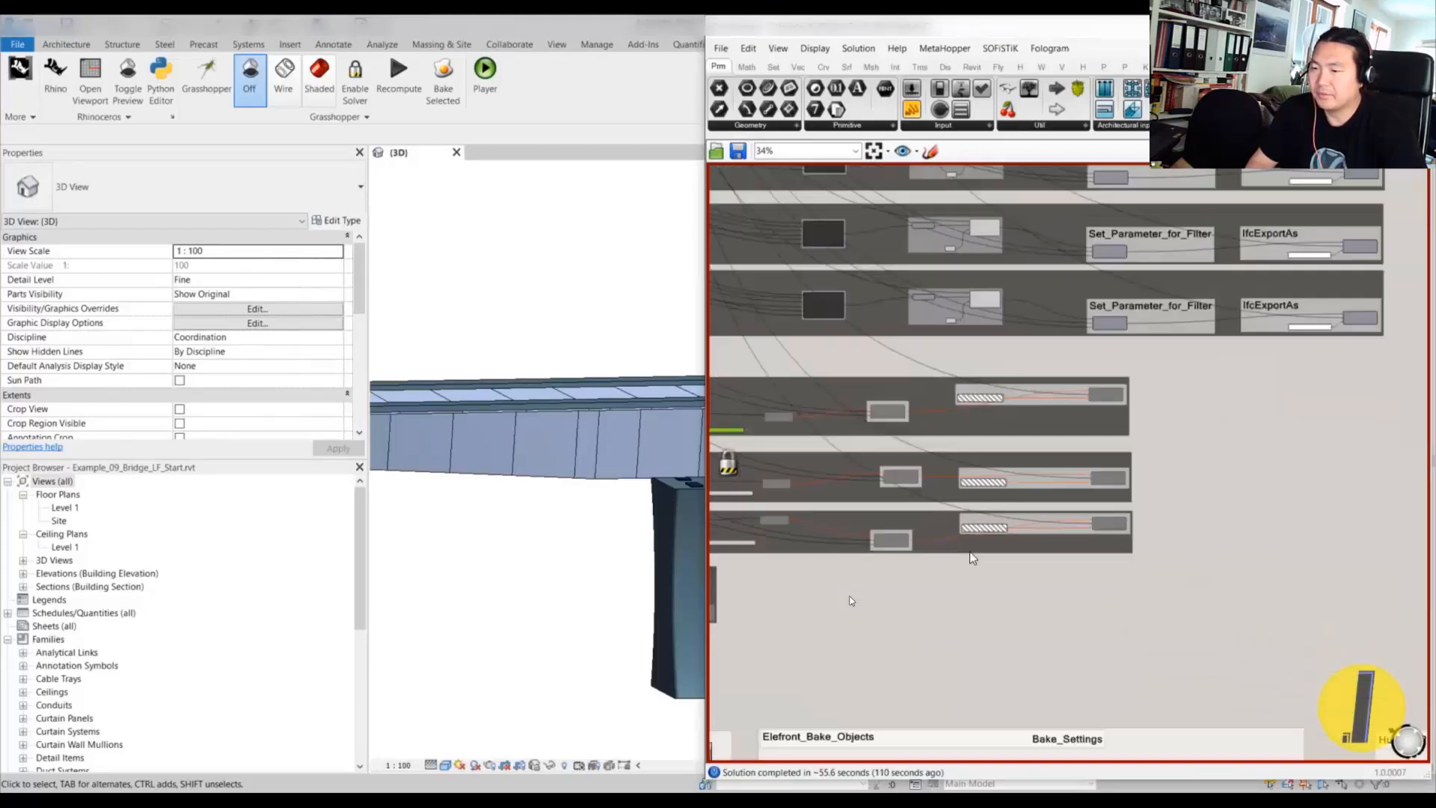
{"action": "left_click_drag", "start_coordinate": [1307, 602], "coordinate": [896, 401]}
{"action": "left_click_drag", "start_coordinate": [862, 379], "coordinate": [860, 376]}
{"action": "middle_click", "coordinate": [931, 353]}
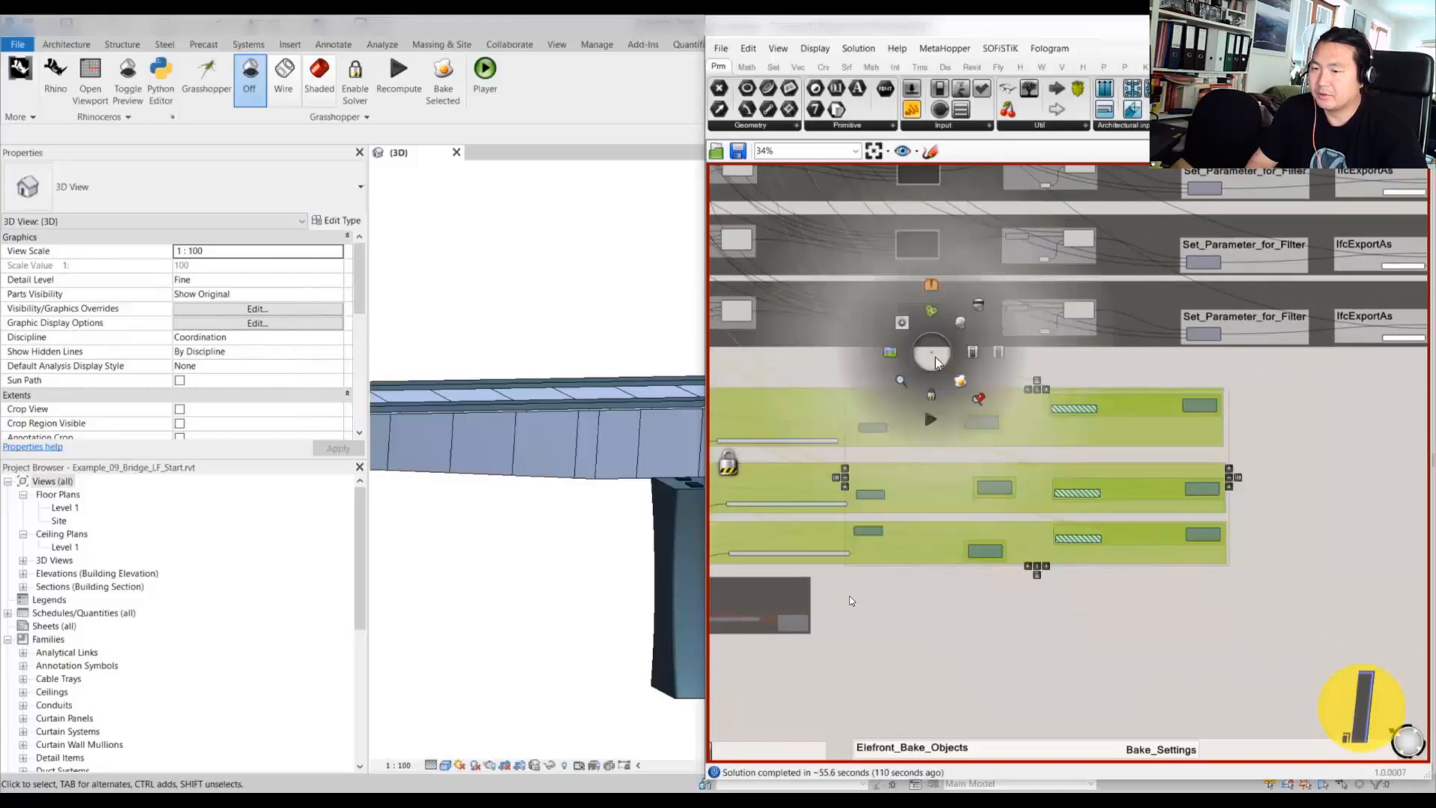
{"action": "left_click", "coordinate": [974, 356]}
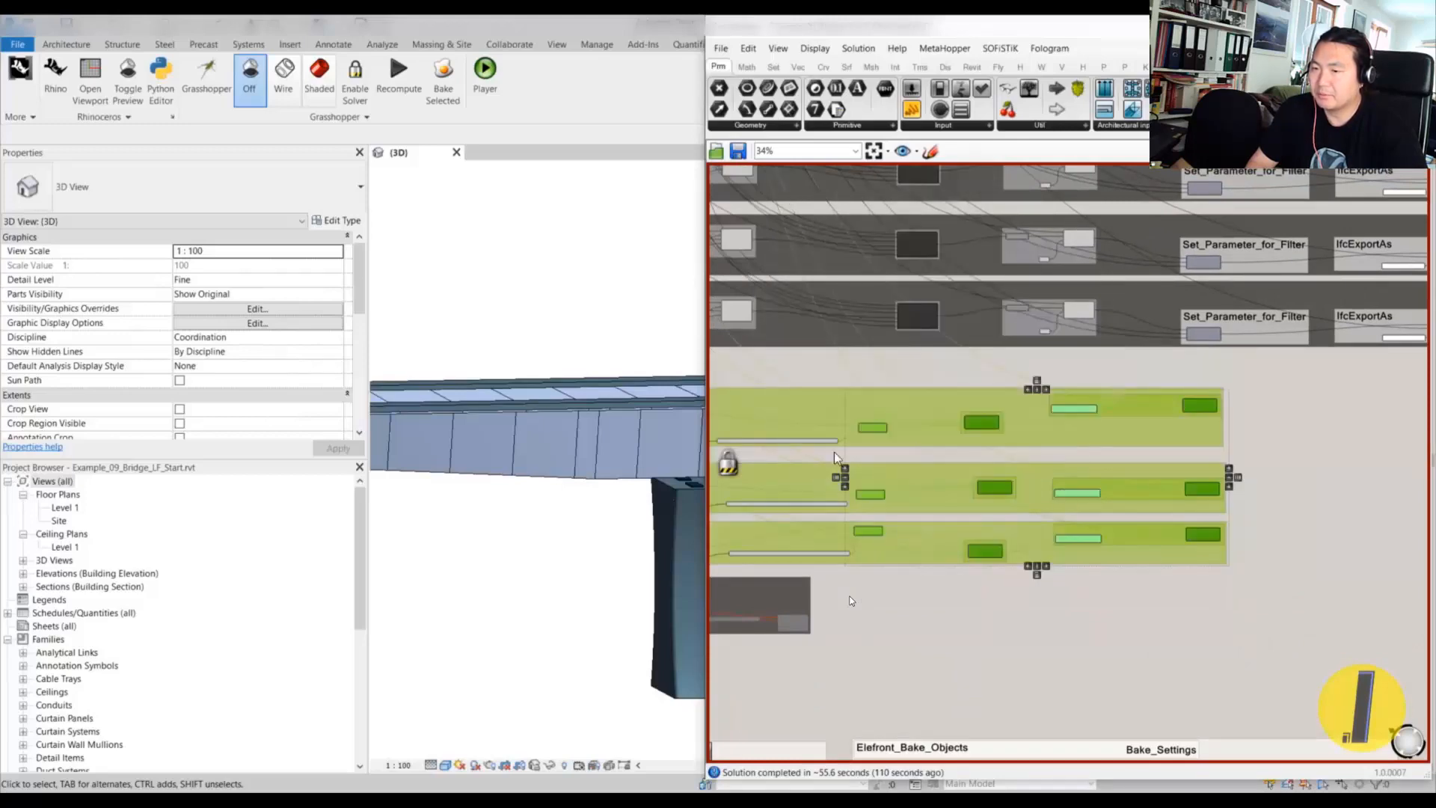
- Examine the three enabled shear key rows, including the Point data of the Web_Shear_Keys row and the Set Element Parameter components
{"action": "scroll", "coordinate": [935, 377], "scroll_direction": "up", "scroll_amount": 8}
{"action": "right_click_drag", "start_coordinate": [1030, 390], "coordinate": [1428, 410]}
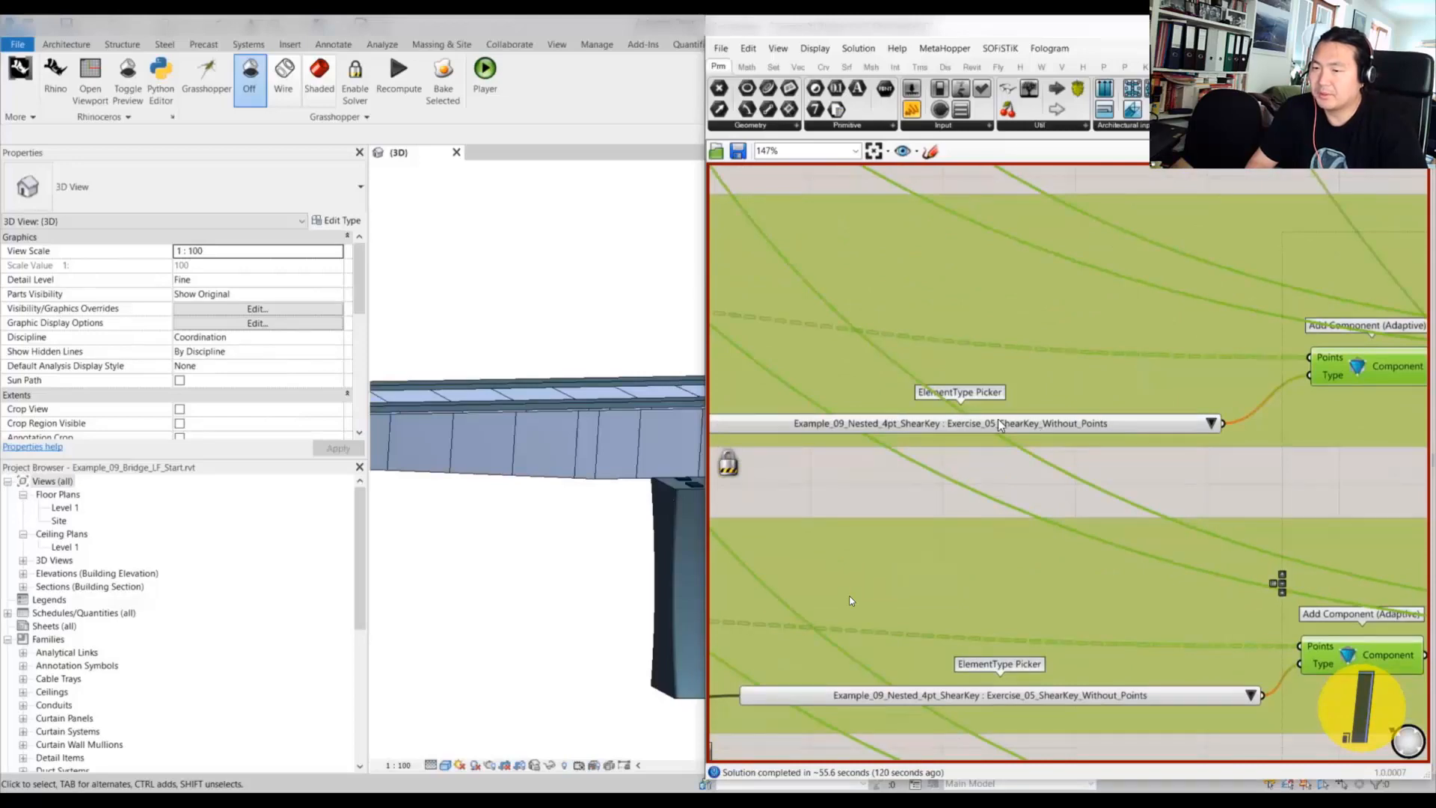
{"action": "scroll", "coordinate": [999, 425], "scroll_direction": "down", "scroll_amount": 4}
{"action": "mouse_move", "coordinate": [864, 337]}
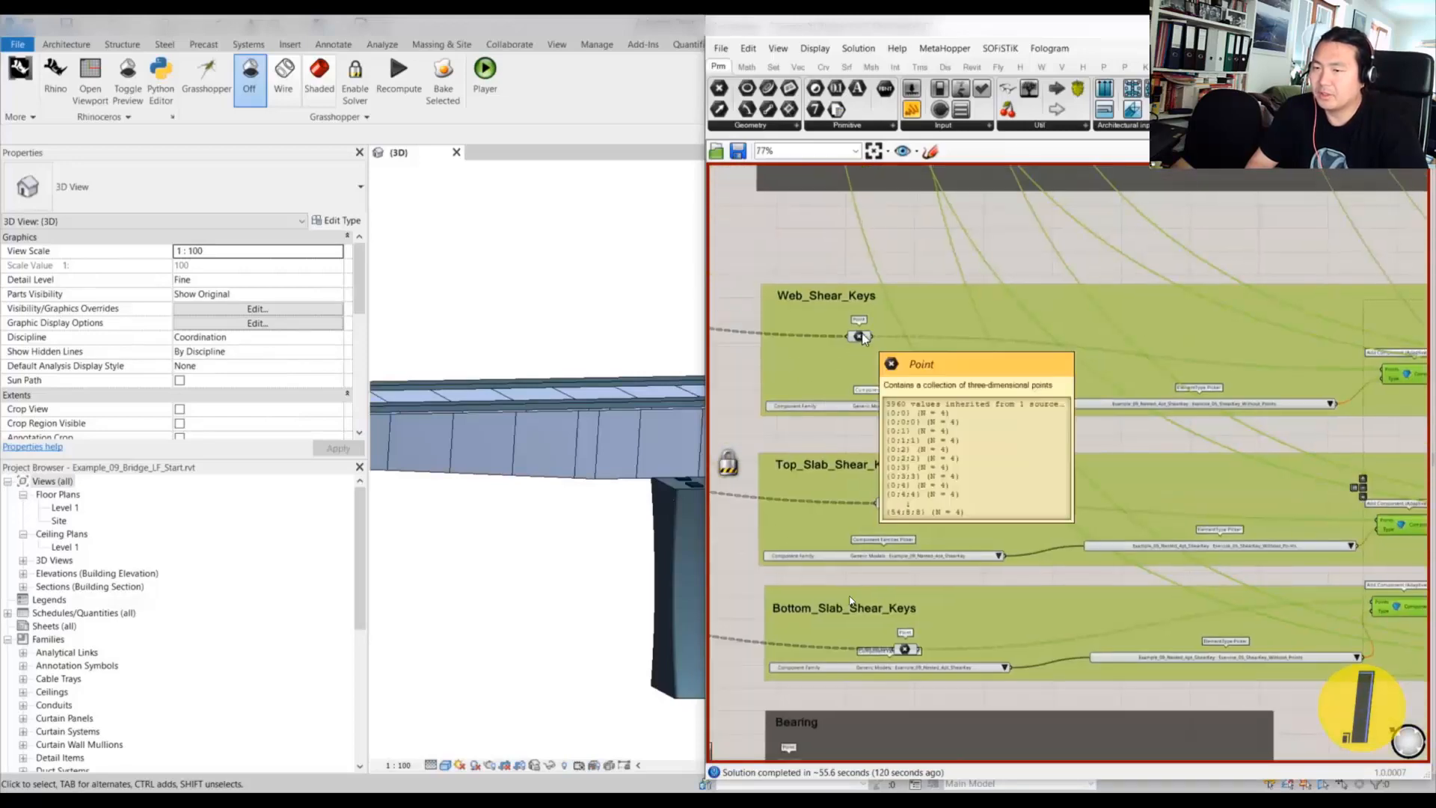
{"action": "scroll", "coordinate": [864, 337], "scroll_direction": "up", "scroll_amount": 3}
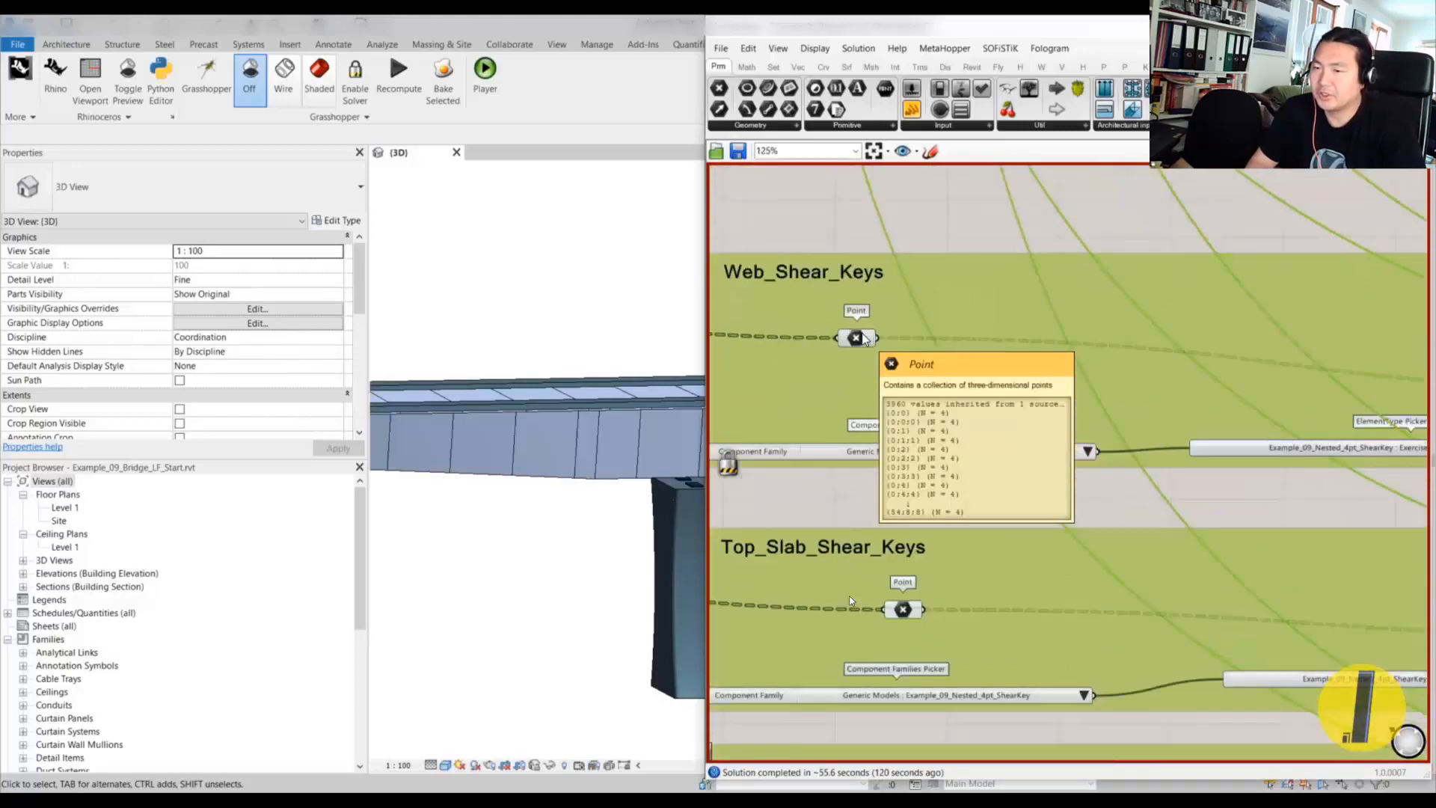
{"action": "scroll", "coordinate": [865, 339], "scroll_direction": "down", "scroll_amount": 4}
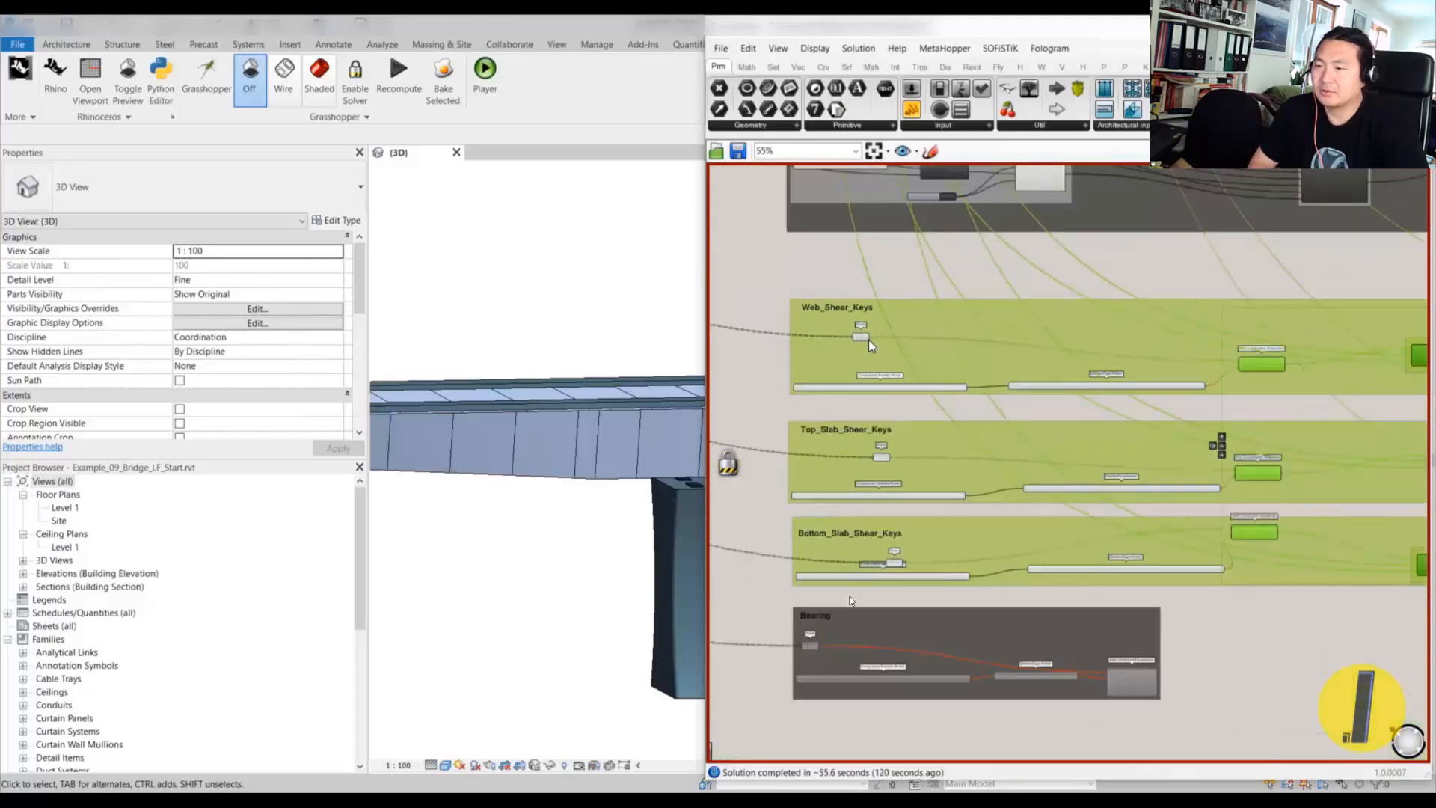
{"action": "scroll", "coordinate": [1122, 378], "scroll_direction": "up", "scroll_amount": 8}
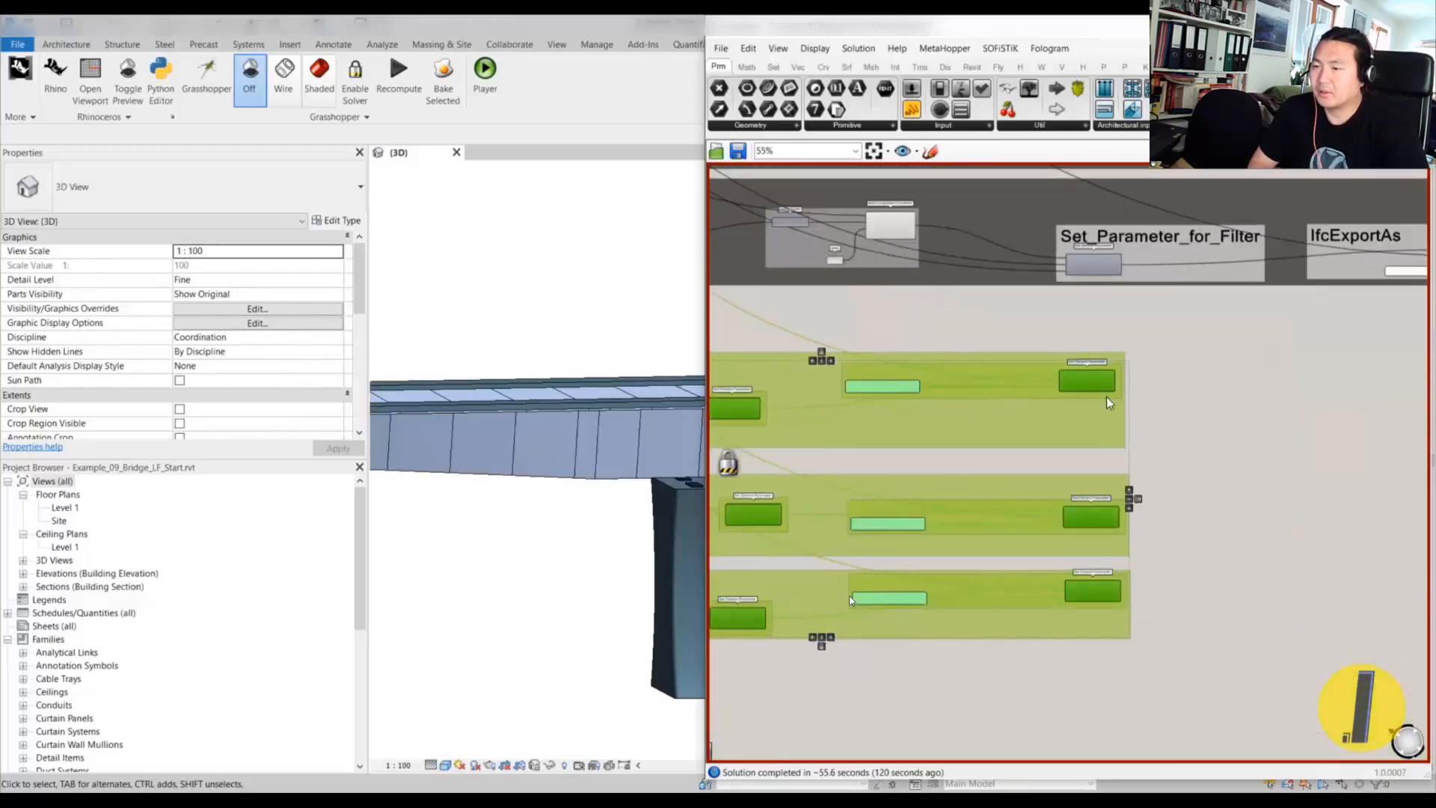
{"action": "scroll", "coordinate": [1122, 380], "scroll_direction": "down", "scroll_amount": 6}
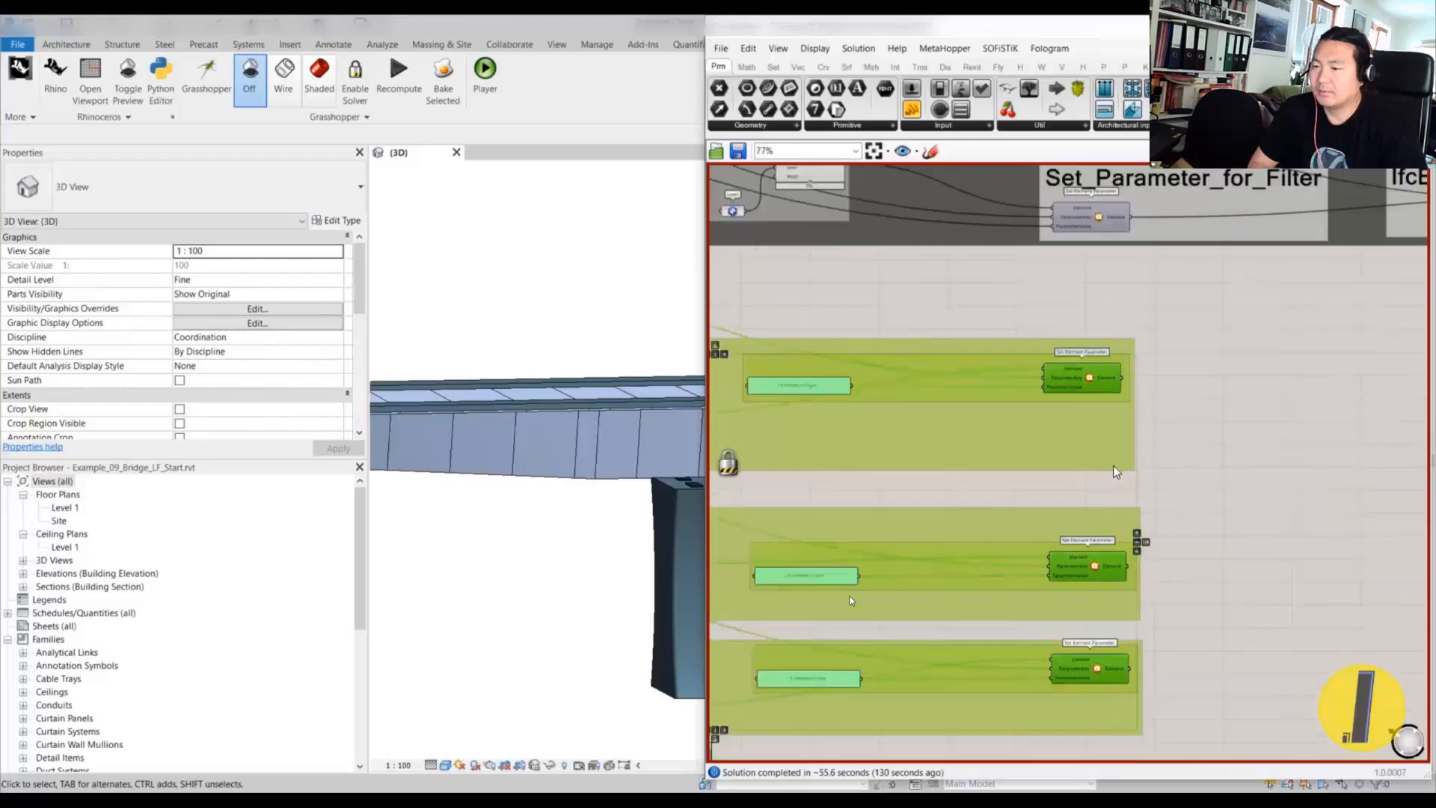
- Switch to Revit, show the whole bridge in wireframe in the 3D view and recompute the Grasshopper solution
{"action": "left_click", "coordinate": [572, 333]}
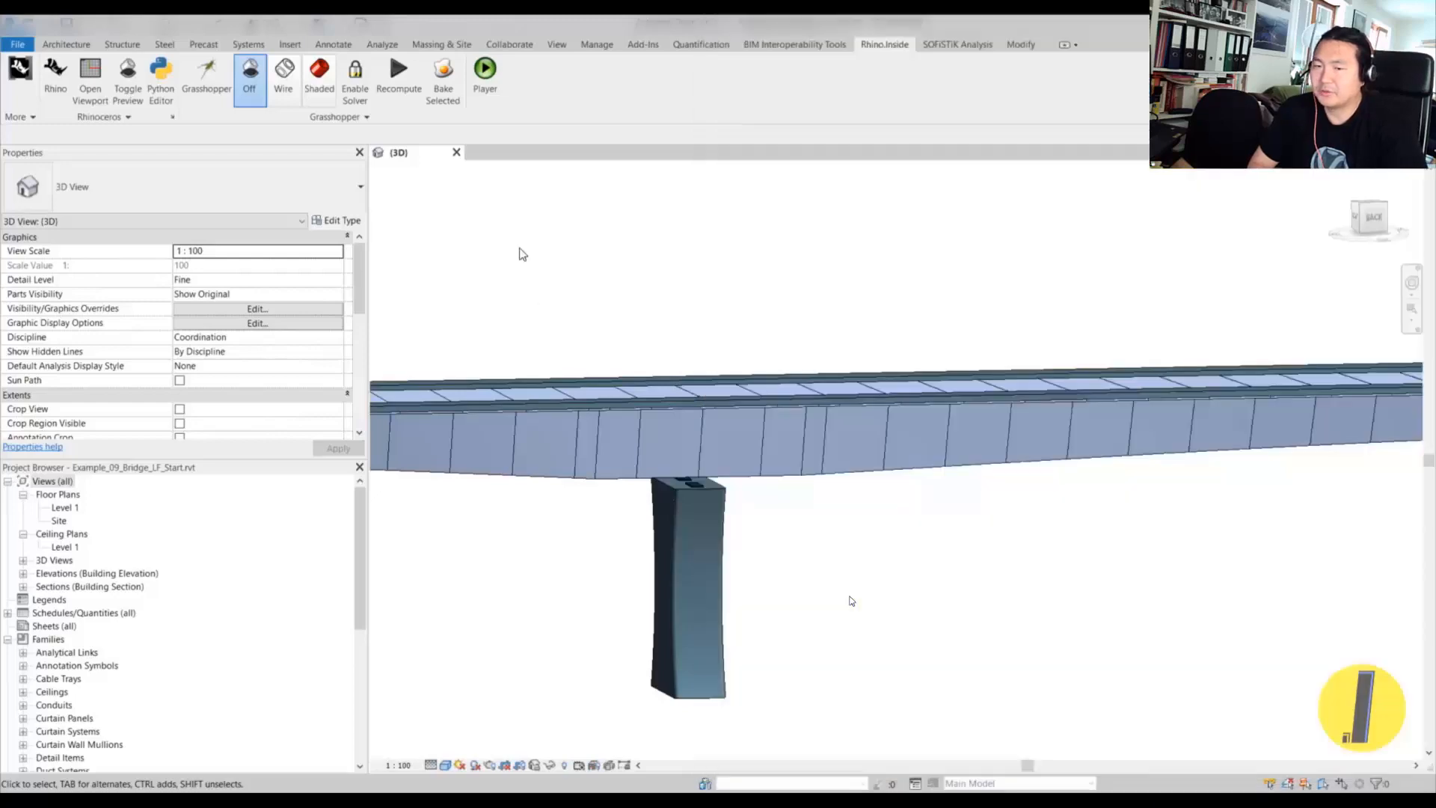
{"action": "scroll", "coordinate": [673, 401], "scroll_direction": "down", "scroll_amount": 5}
{"action": "mouse_move", "coordinate": [858, 444]}
{"action": "middle_mouse_down", "text": "shift"}
{"action": "mouse_move", "coordinate": [830, 580]}
{"action": "mouse_move", "coordinate": [750, 511]}
{"action": "middle_mouse_up", "text": "shift"}
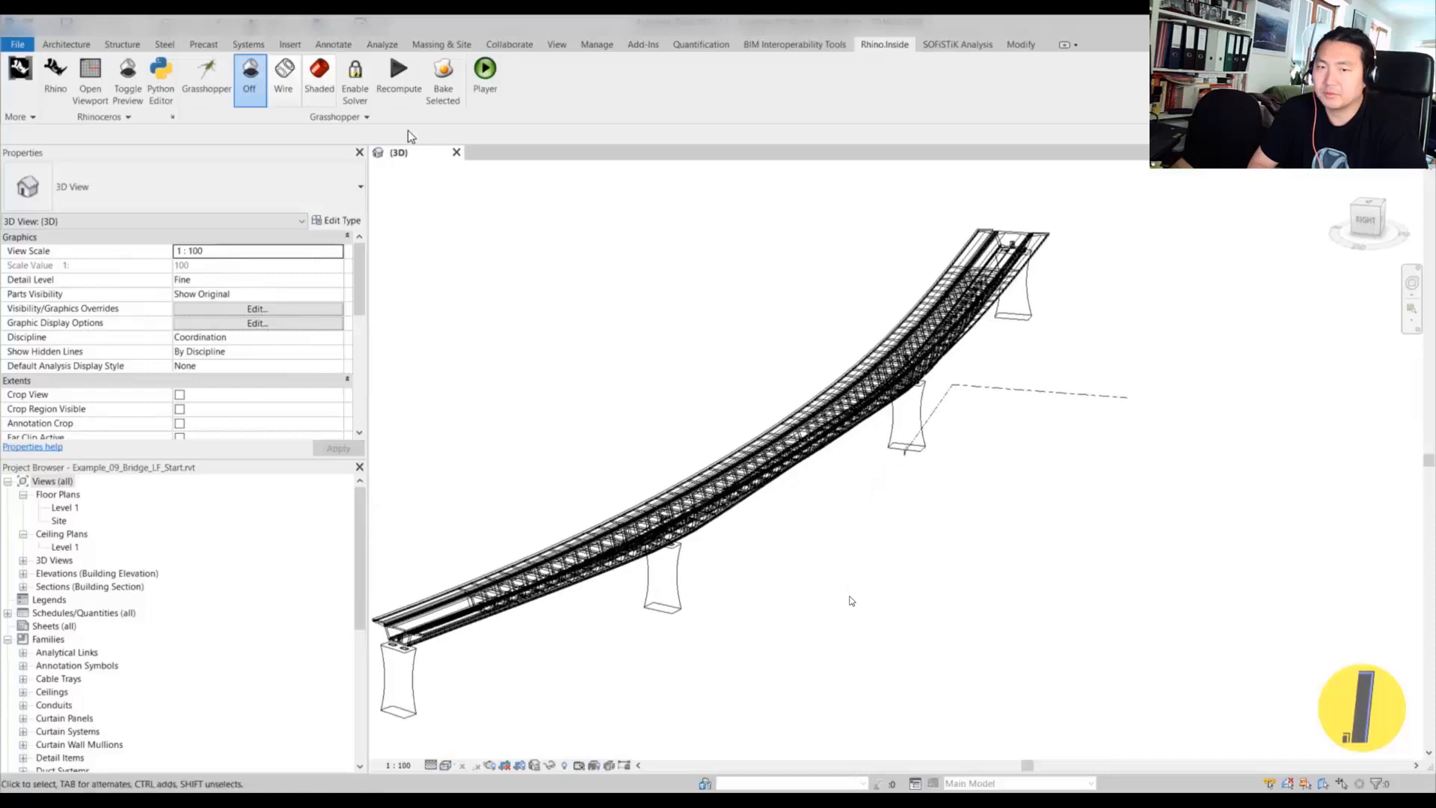
{"action": "left_click", "coordinate": [399, 74]}
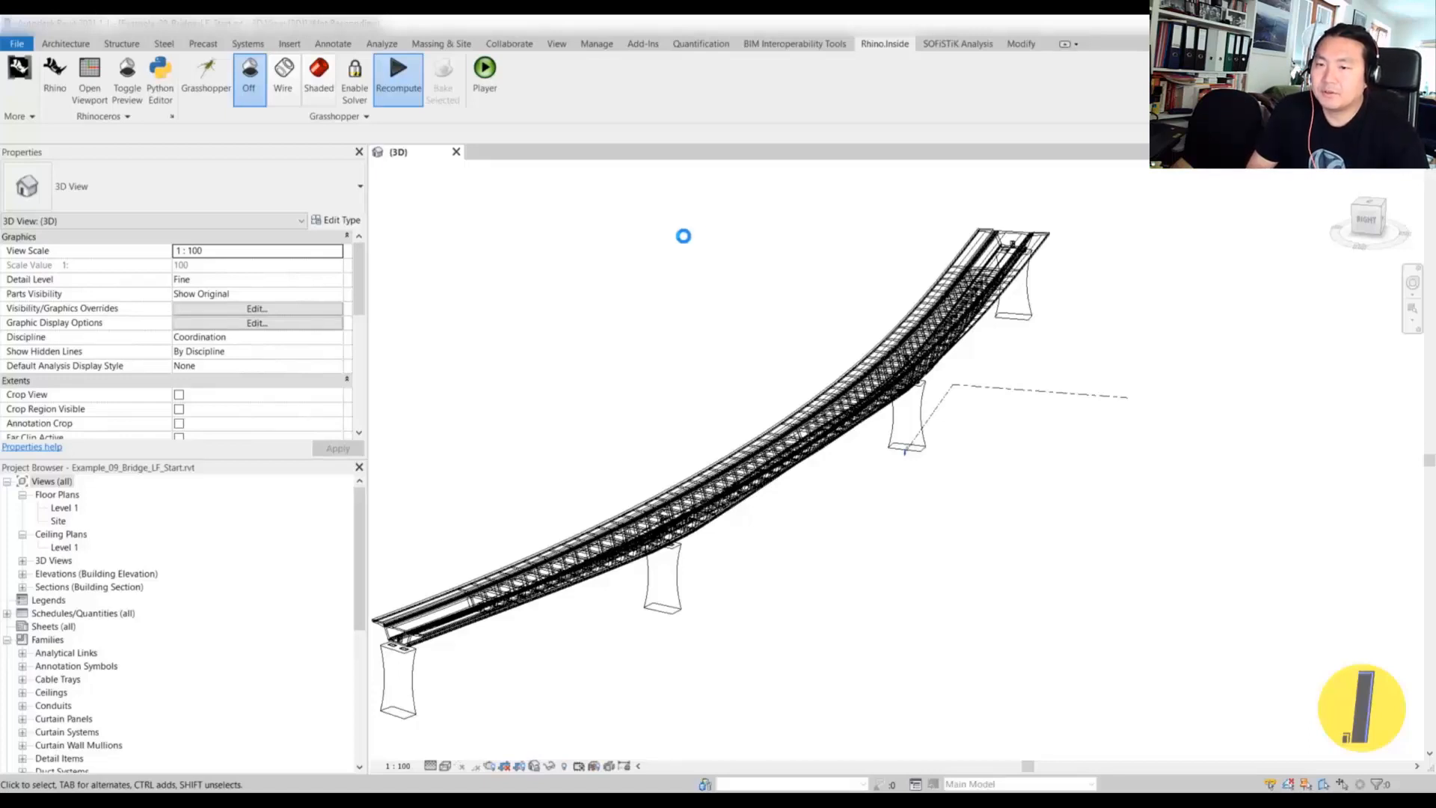
- Turn on thin lines in the 3D view and select one of the web shear keys to inspect it
{"action": "middle_click_drag", "start_coordinate": [706, 477], "coordinate": [699, 484]}
{"action": "scroll", "coordinate": [703, 484], "scroll_direction": "up", "scroll_amount": 5}
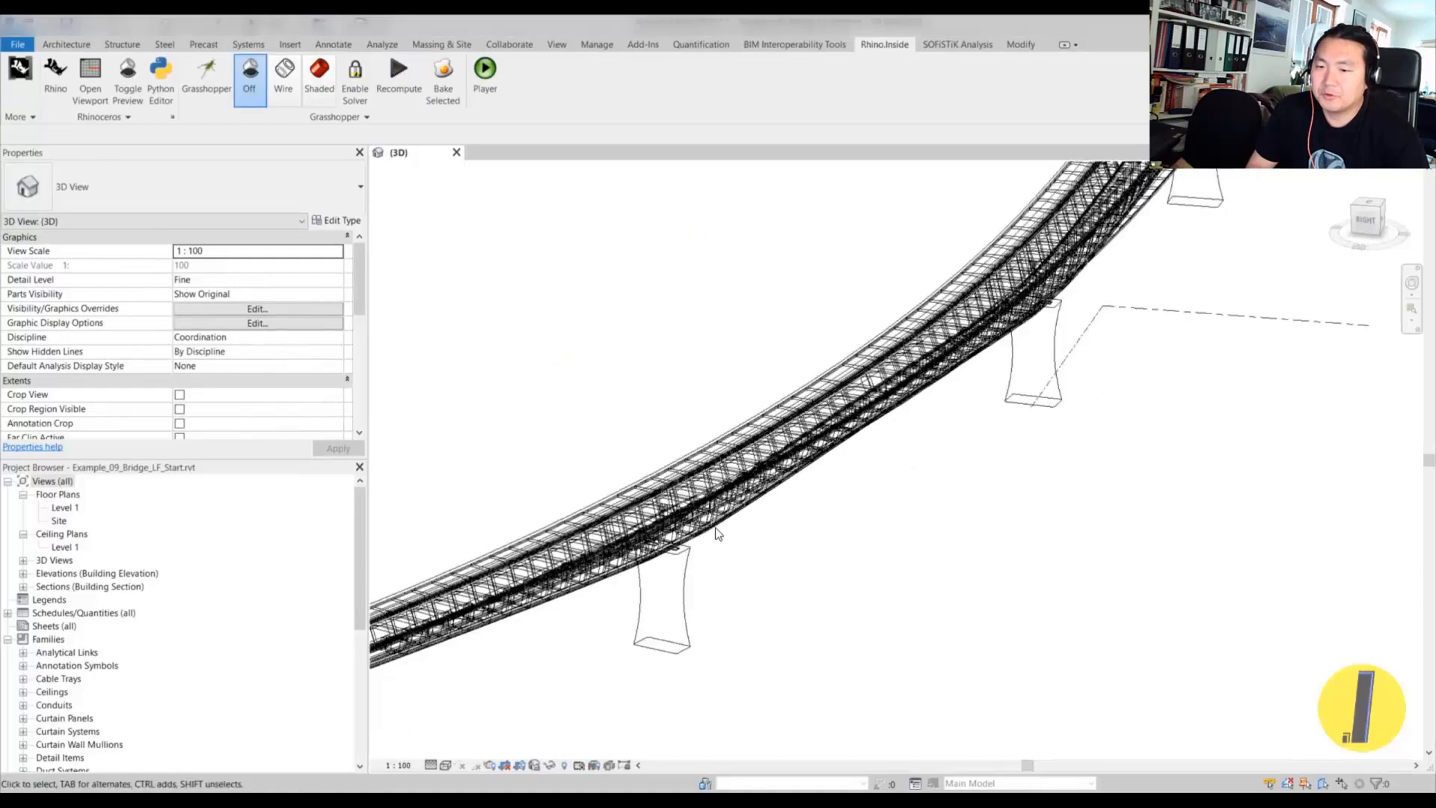
{"action": "scroll", "coordinate": [713, 492], "scroll_direction": "up", "scroll_amount": 8}
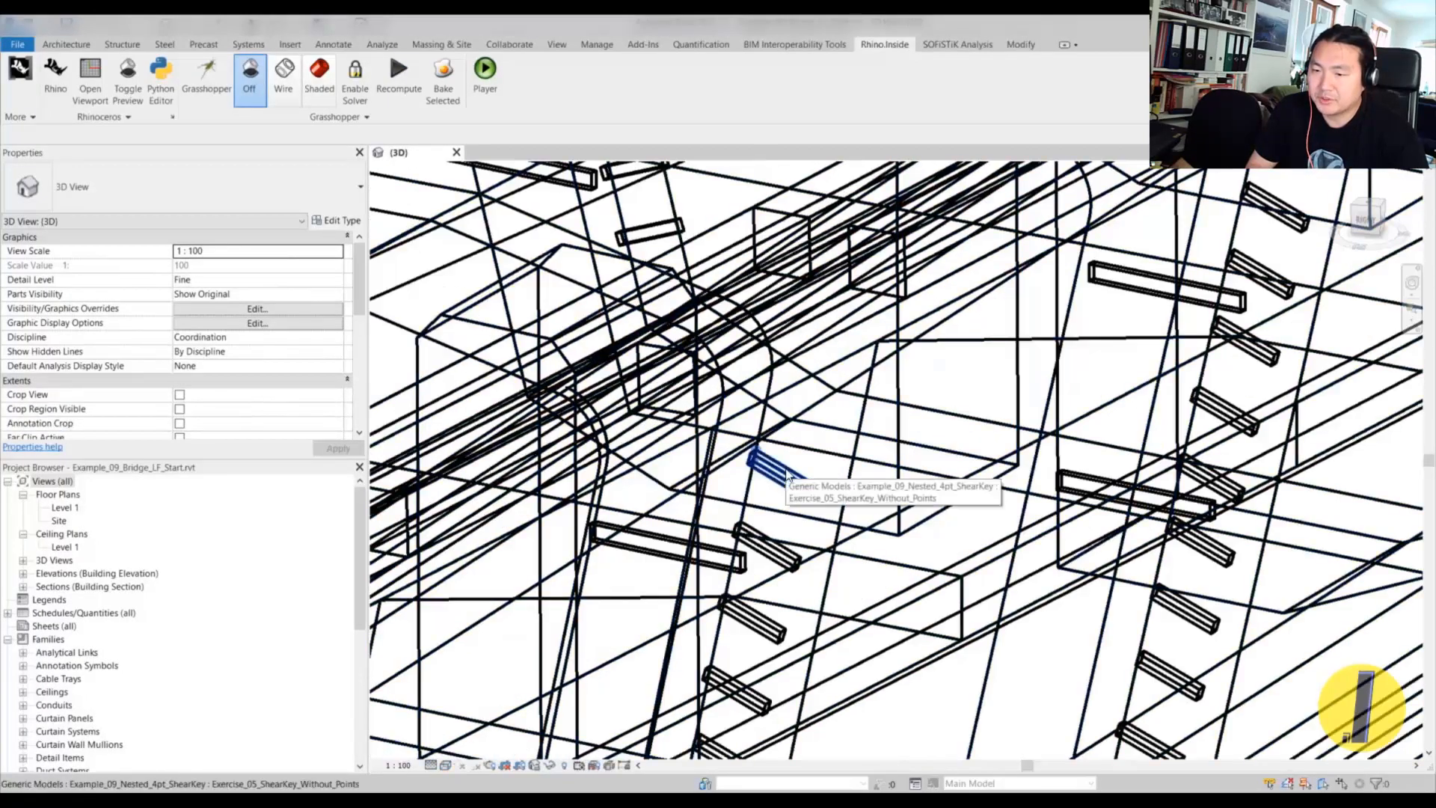
{"action": "key", "text": "t"}
{"action": "key", "text": "l"}
{"action": "left_click_drag", "start_coordinate": [787, 473], "coordinate": [762, 580]}
{"action": "scroll", "coordinate": [826, 385], "scroll_direction": "down", "scroll_amount": 3}
{"action": "middle_click_drag", "start_coordinate": [761, 580], "coordinate": [821, 416]}
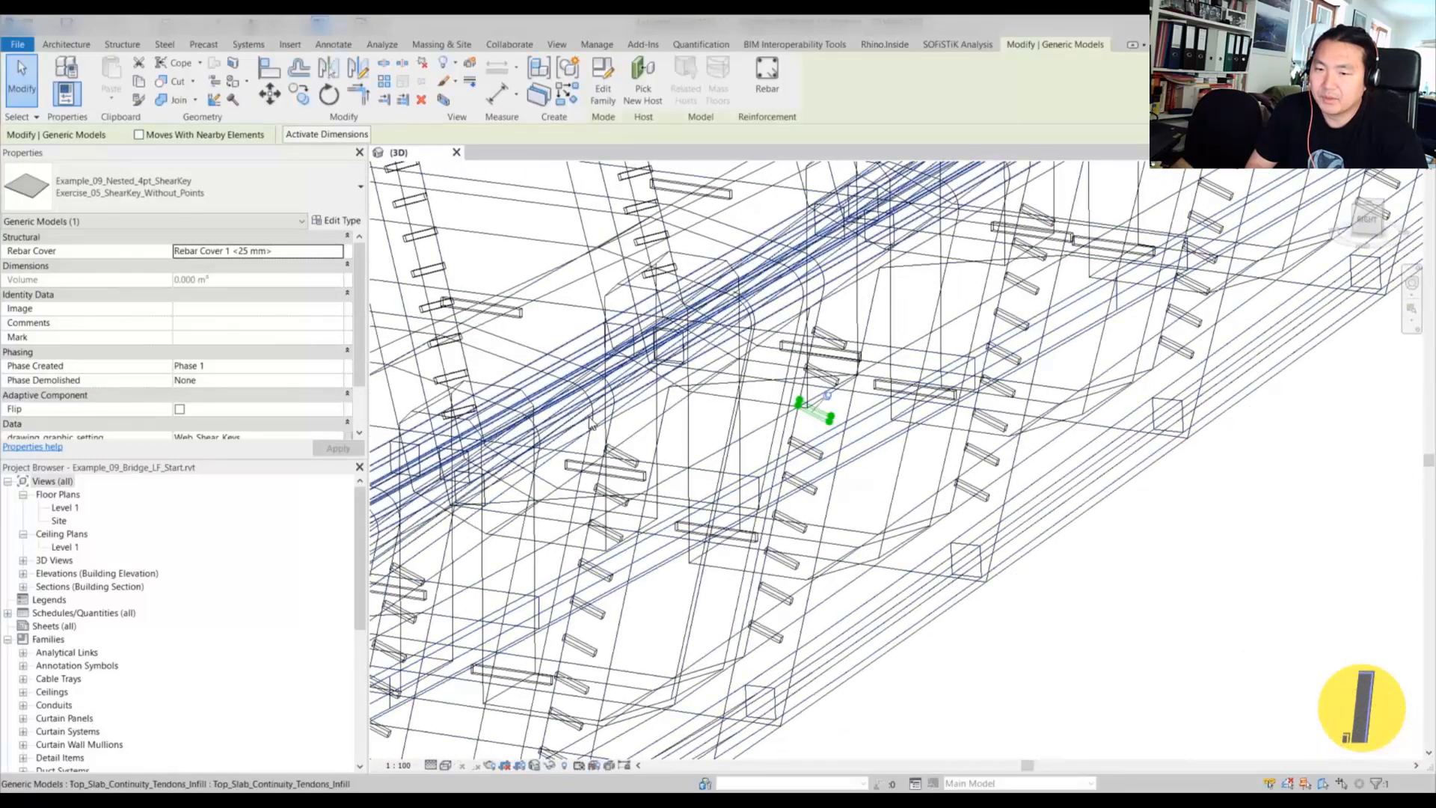
- Clear the shear key selection and set the 3D view's visual style to Shaded
{"action": "middle_click_drag", "start_coordinate": [493, 422], "coordinate": [825, 449]}
{"action": "mouse_move", "coordinate": [823, 339]}
{"action": "middle_mouse_down", "text": "shift"}
{"action": "mouse_move", "coordinate": [833, 324]}
{"action": "mouse_move", "coordinate": [851, 332]}
{"action": "mouse_move", "coordinate": [939, 397]}
{"action": "mouse_move", "coordinate": [893, 389]}
{"action": "middle_mouse_up", "text": "shift"}
{"action": "left_click", "coordinate": [866, 340]}
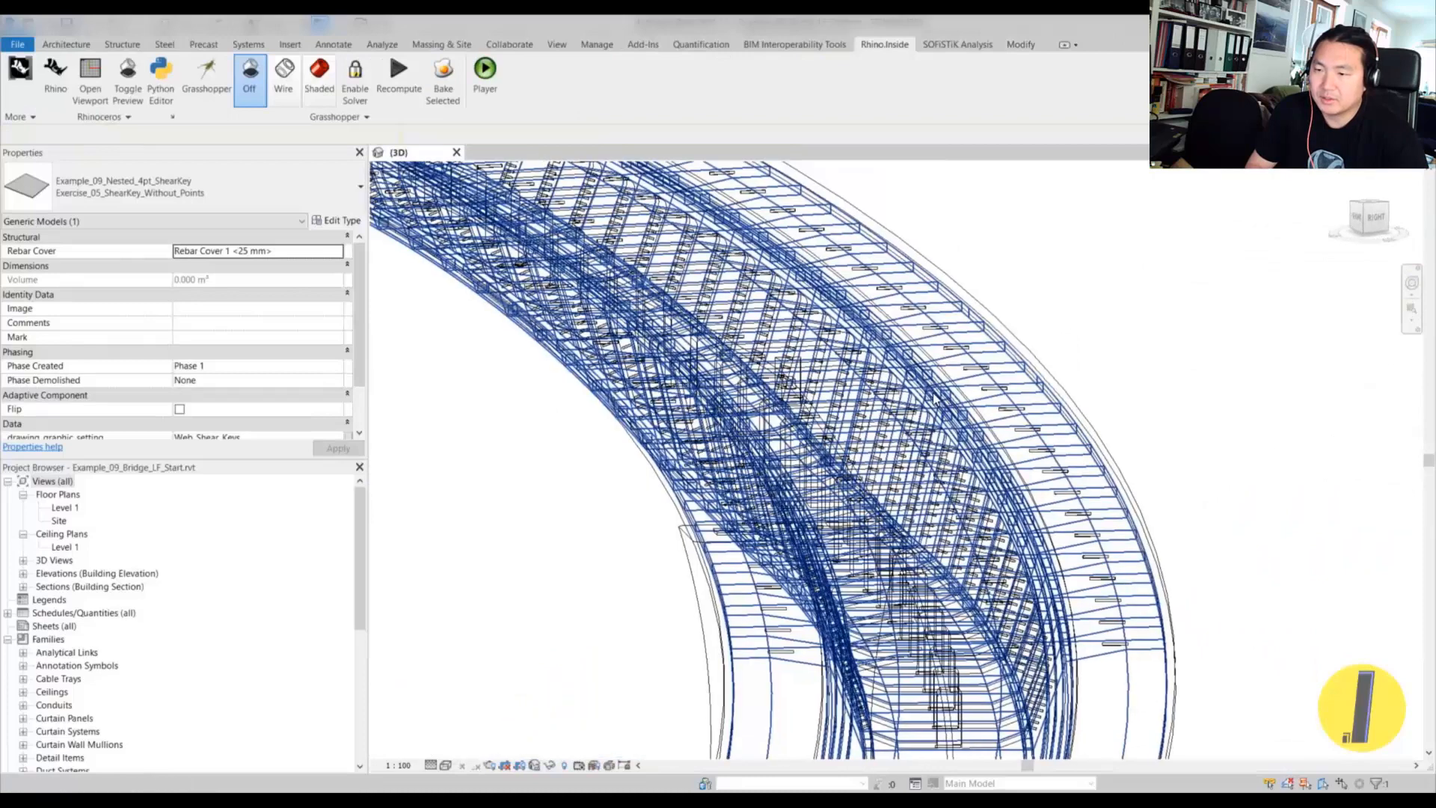
{"action": "key", "text": "s"}
{"action": "key", "text": "d"}
{"action": "scroll", "coordinate": [893, 389], "scroll_direction": "down", "scroll_amount": 2}
- Temporarily hide the Railing_Base_Plate and the bridge deck segments, and examine the shear keys along the web and slabs
{"action": "left_click", "coordinate": [976, 396]}
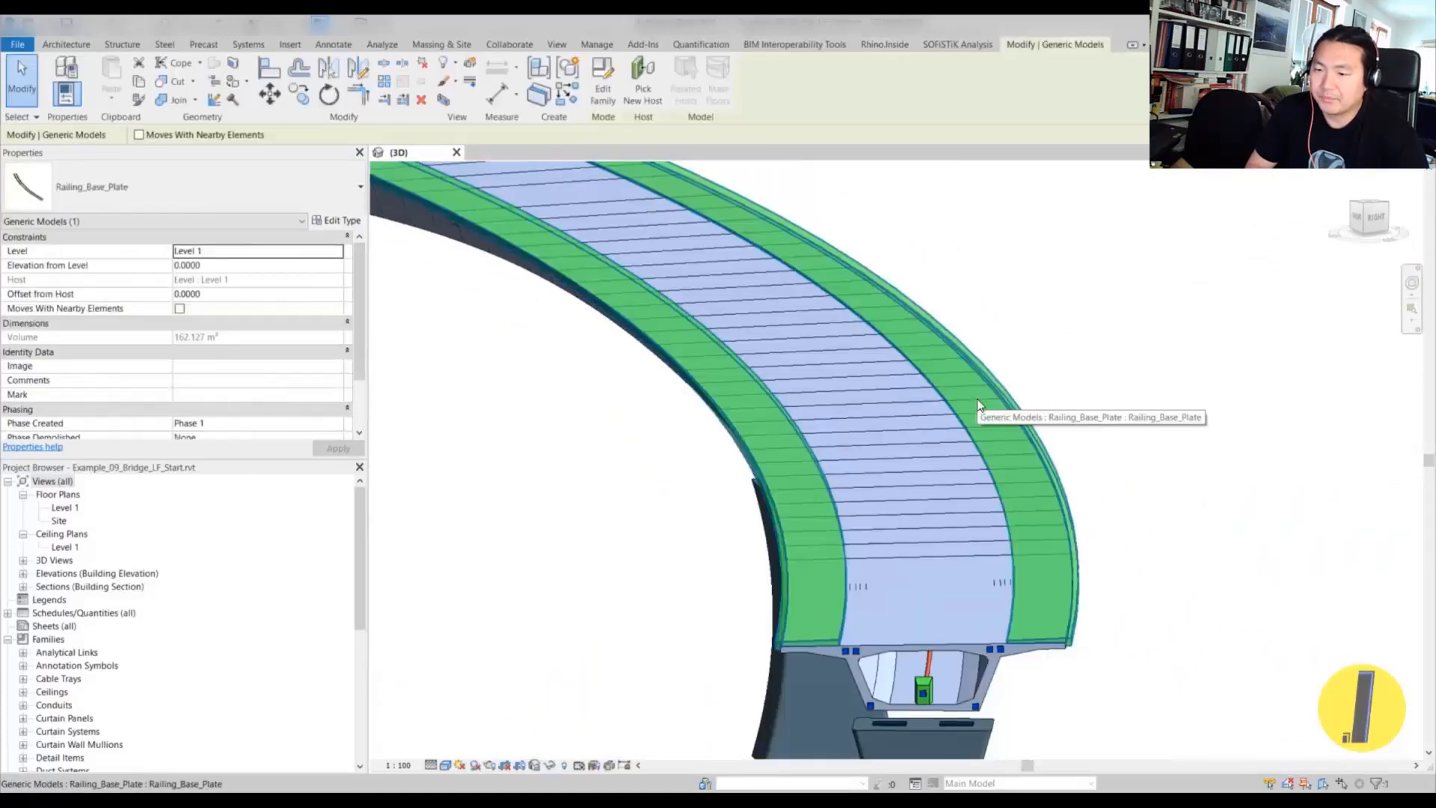
{"action": "key", "text": "h"}
{"action": "key", "text": "h"}
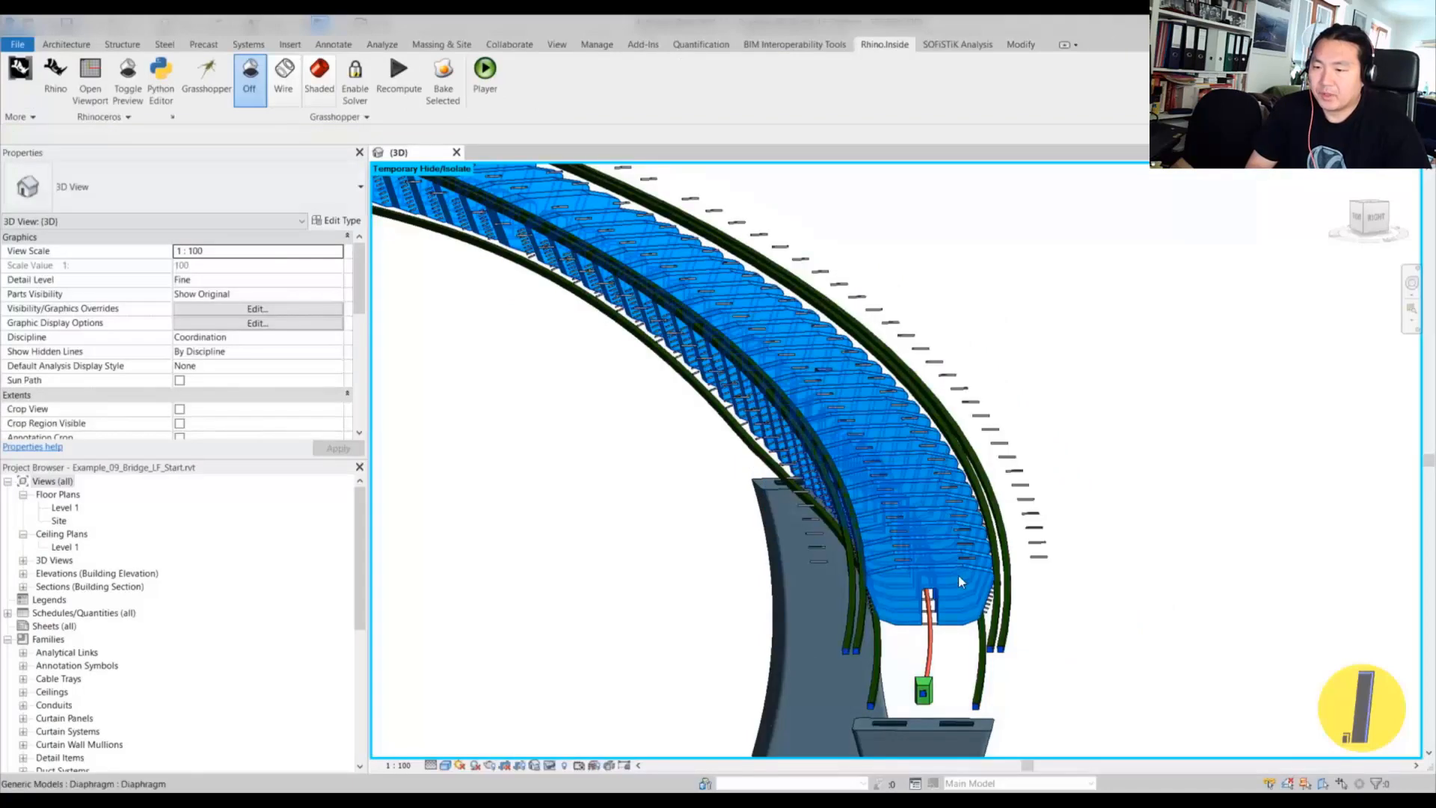
{"action": "scroll", "coordinate": [994, 608], "scroll_direction": "up", "scroll_amount": 4}
{"action": "left_click", "coordinate": [997, 590]}
{"action": "middle_click_drag", "start_coordinate": [997, 590], "coordinate": [1318, 407], "text": "shift"}
{"action": "scroll", "coordinate": [771, 524], "scroll_direction": "up", "scroll_amount": 2}
{"action": "scroll", "coordinate": [754, 485], "scroll_direction": "down", "scroll_amount": 3}
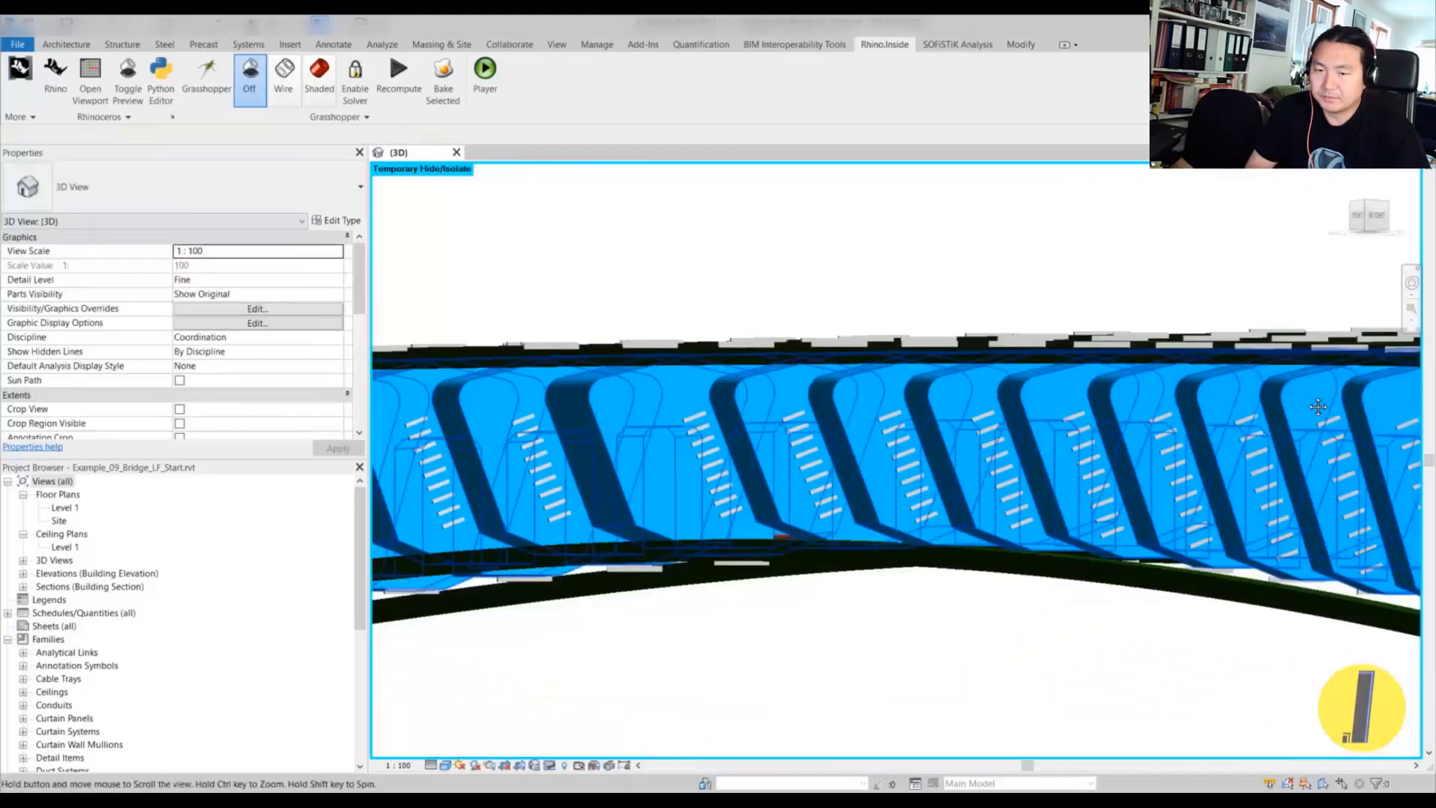
{"action": "middle_click_drag", "start_coordinate": [811, 460], "coordinate": [872, 404], "text": "shift"}
{"action": "scroll", "coordinate": [842, 365], "scroll_direction": "down", "scroll_amount": 4}
{"action": "middle_click_drag", "start_coordinate": [894, 291], "coordinate": [638, 500]}
- Reset the temporary hide and examine the open end of the box girder above the first pier
{"action": "key", "text": "h"}
{"action": "key", "text": "r"}
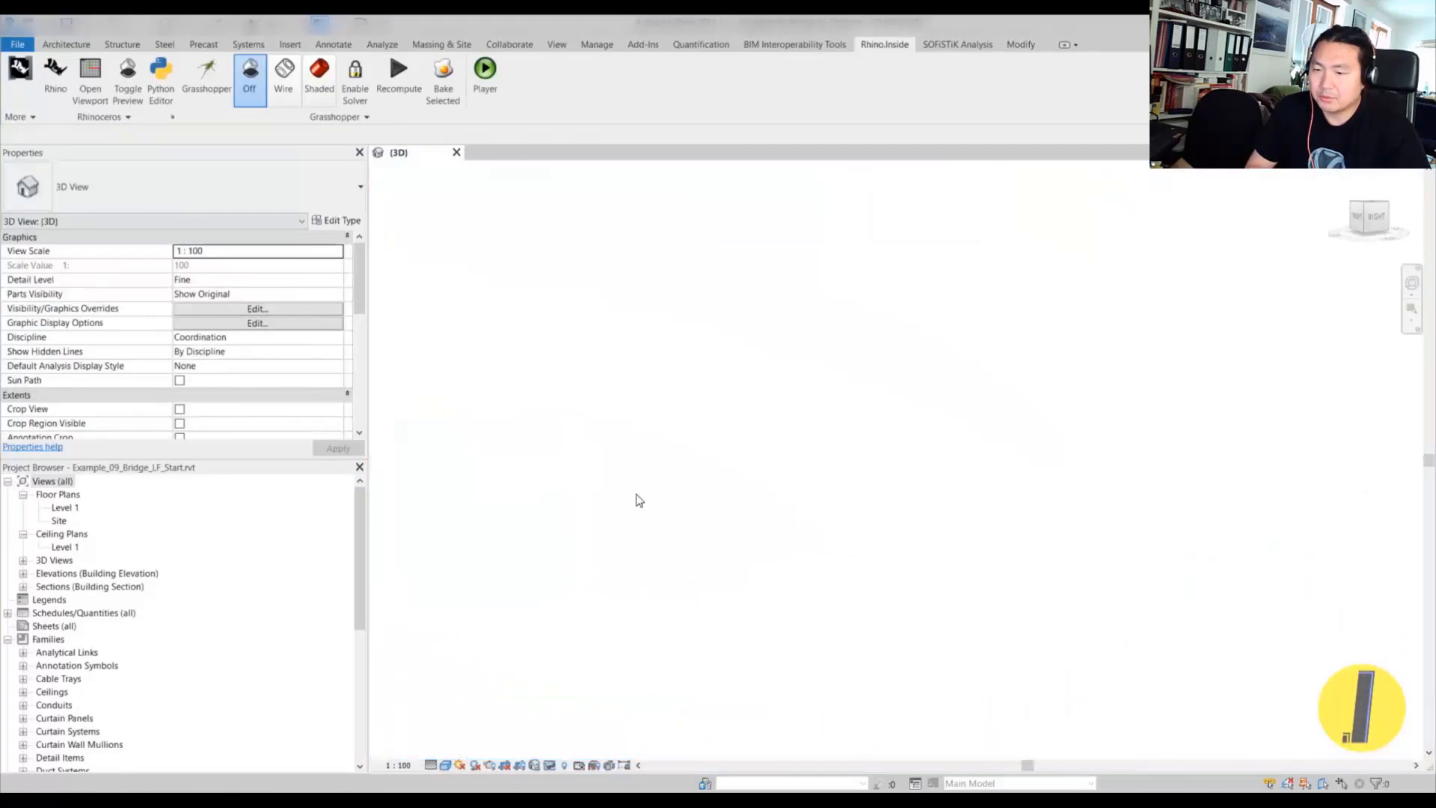
{"action": "scroll", "coordinate": [809, 479], "scroll_direction": "down", "scroll_amount": 3}
{"action": "middle_click_drag", "start_coordinate": [814, 489], "coordinate": [715, 505], "text": "shift"}
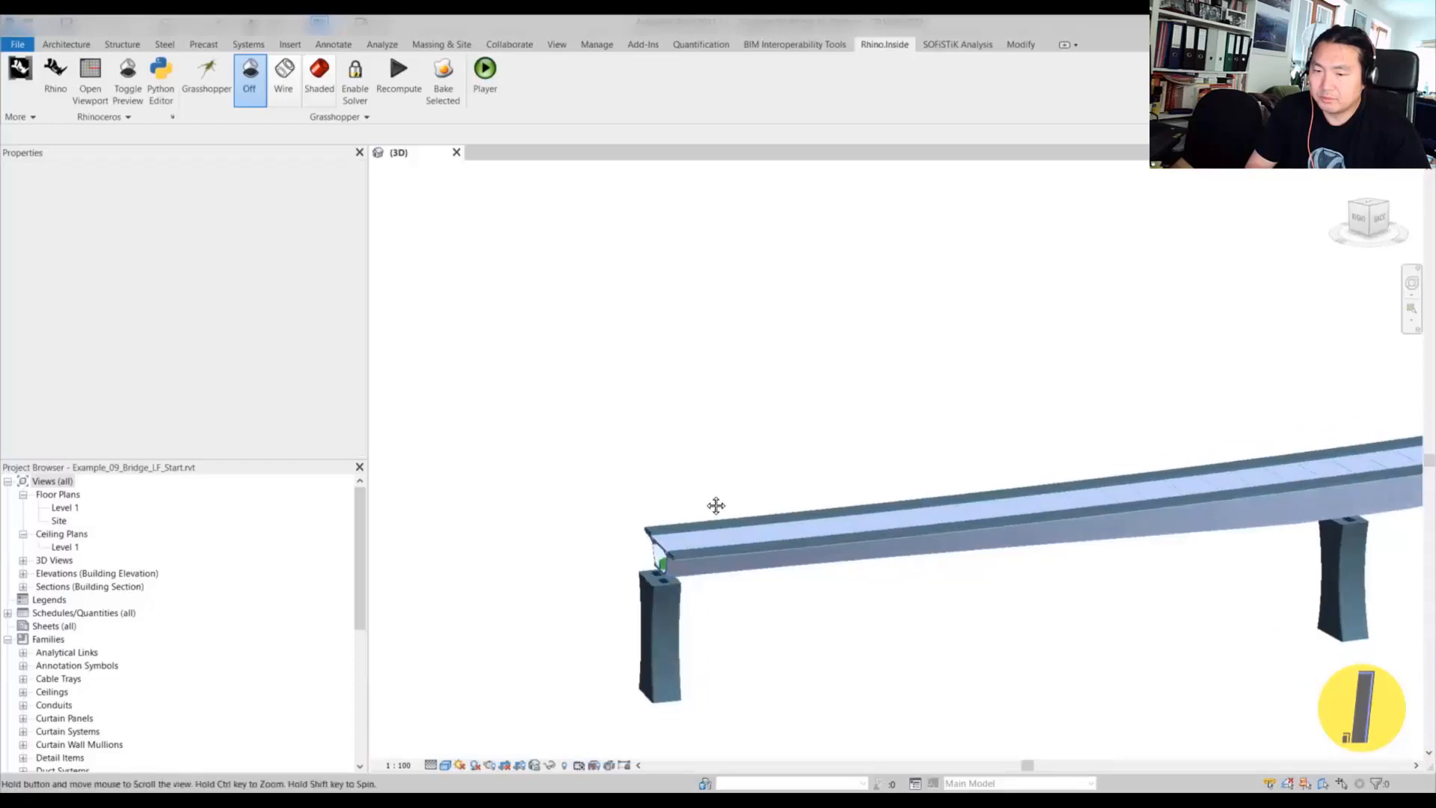
{"action": "scroll", "coordinate": [677, 606], "scroll_direction": "up", "scroll_amount": 8}
{"action": "middle_click_drag", "start_coordinate": [743, 447], "coordinate": [821, 392], "text": "shift"}
{"action": "scroll", "coordinate": [687, 438], "scroll_direction": "down", "scroll_amount": 3}
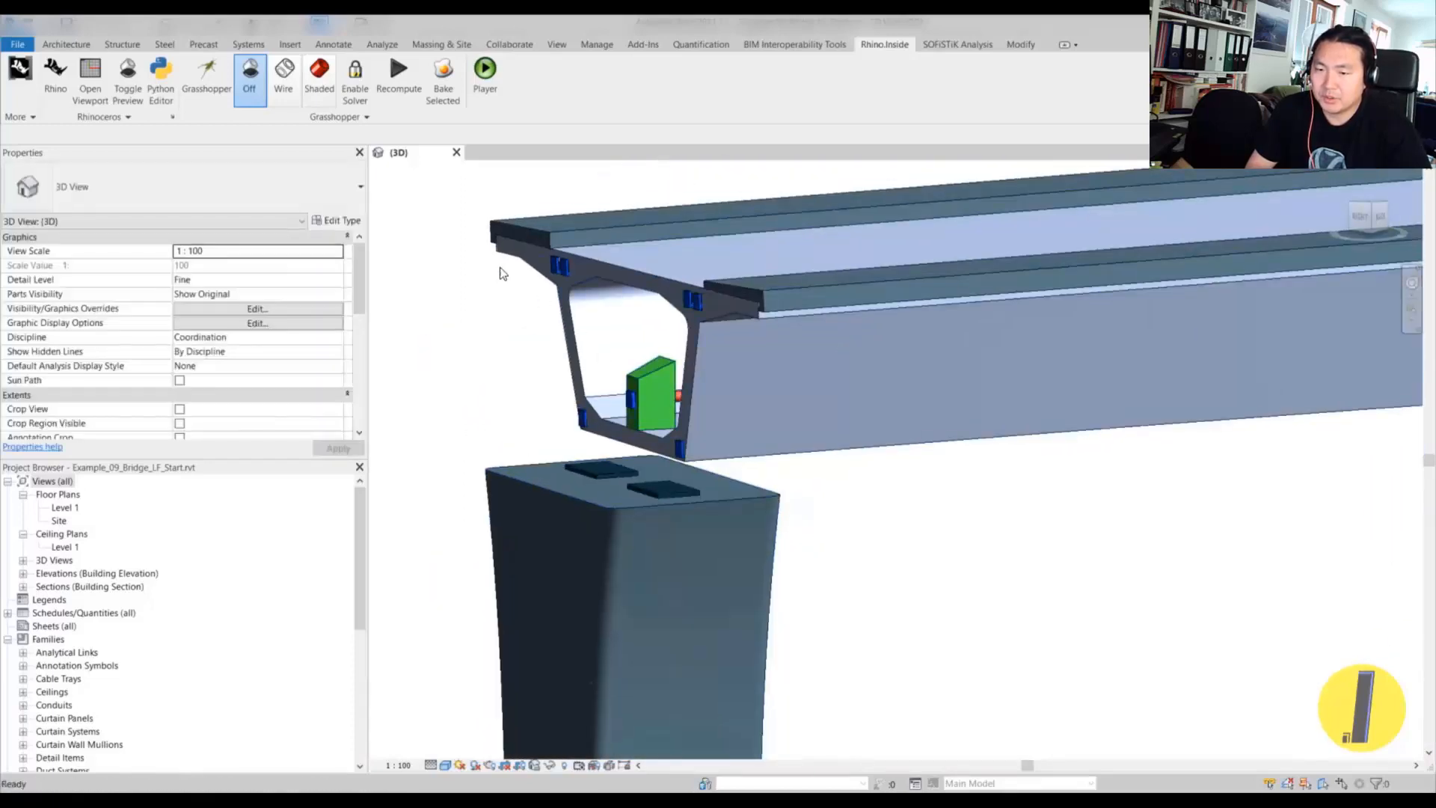
- Switch to Grasshopper and enable the disabled Point parameter in the Bearing group
{"action": "left_click", "coordinate": [206, 73]}
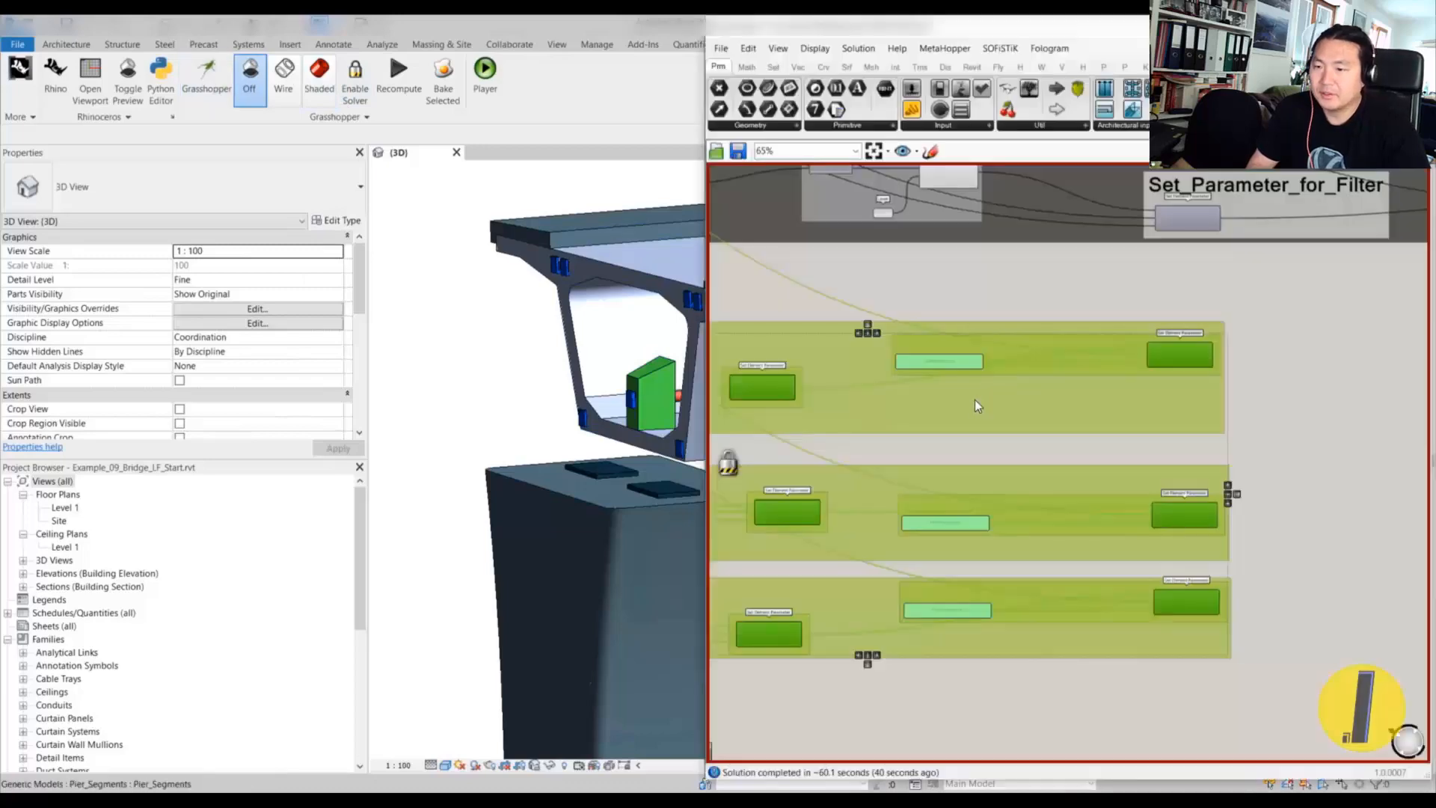
{"action": "scroll", "coordinate": [975, 404], "scroll_direction": "down", "scroll_amount": 6}
{"action": "left_click", "coordinate": [1074, 461]}
{"action": "scroll", "coordinate": [873, 509], "scroll_direction": "up", "scroll_amount": 5}
{"action": "right_click_drag", "start_coordinate": [865, 438], "coordinate": [1191, 475]}
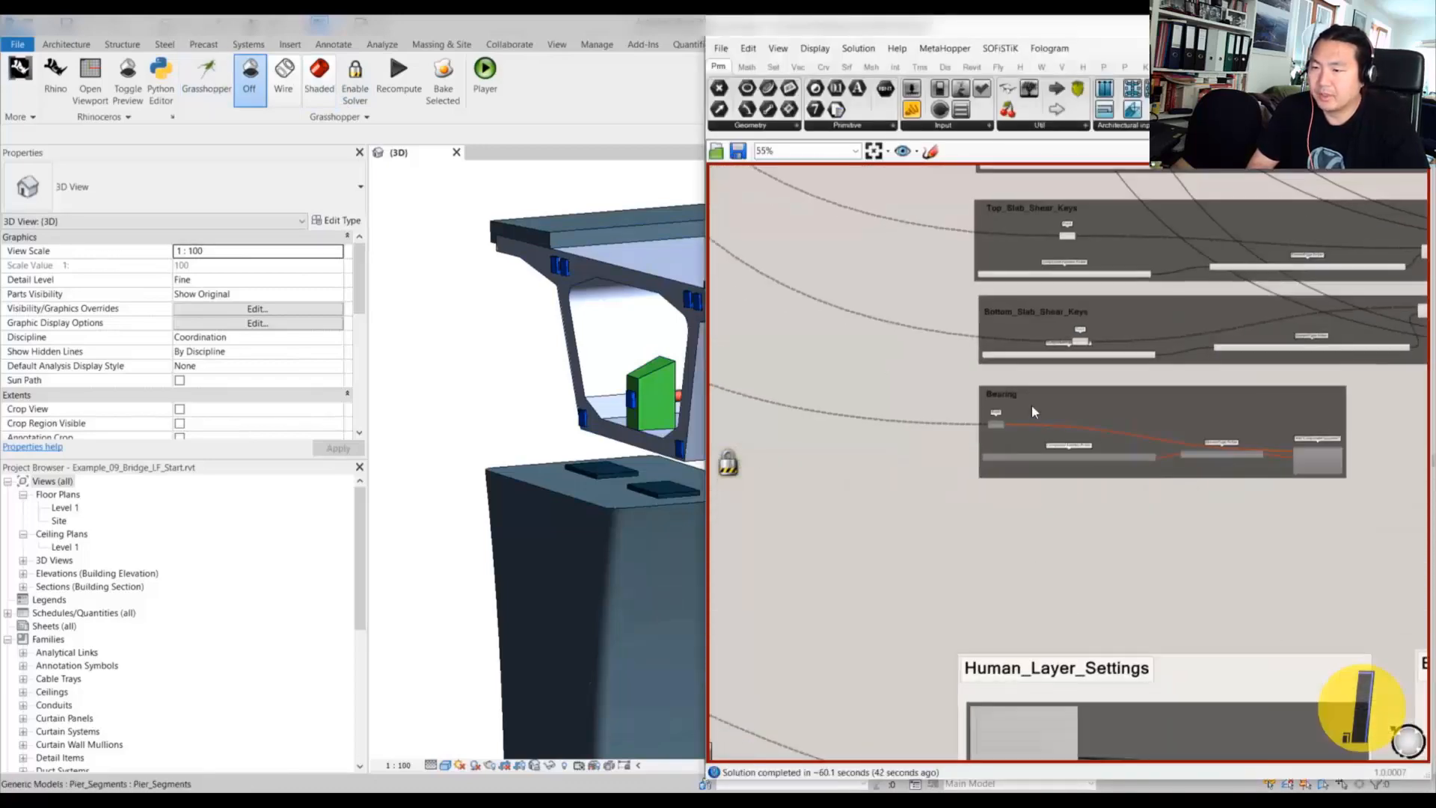
{"action": "scroll", "coordinate": [1031, 406], "scroll_direction": "up", "scroll_amount": 4}
{"action": "scroll", "coordinate": [905, 417], "scroll_direction": "down", "scroll_amount": 2}
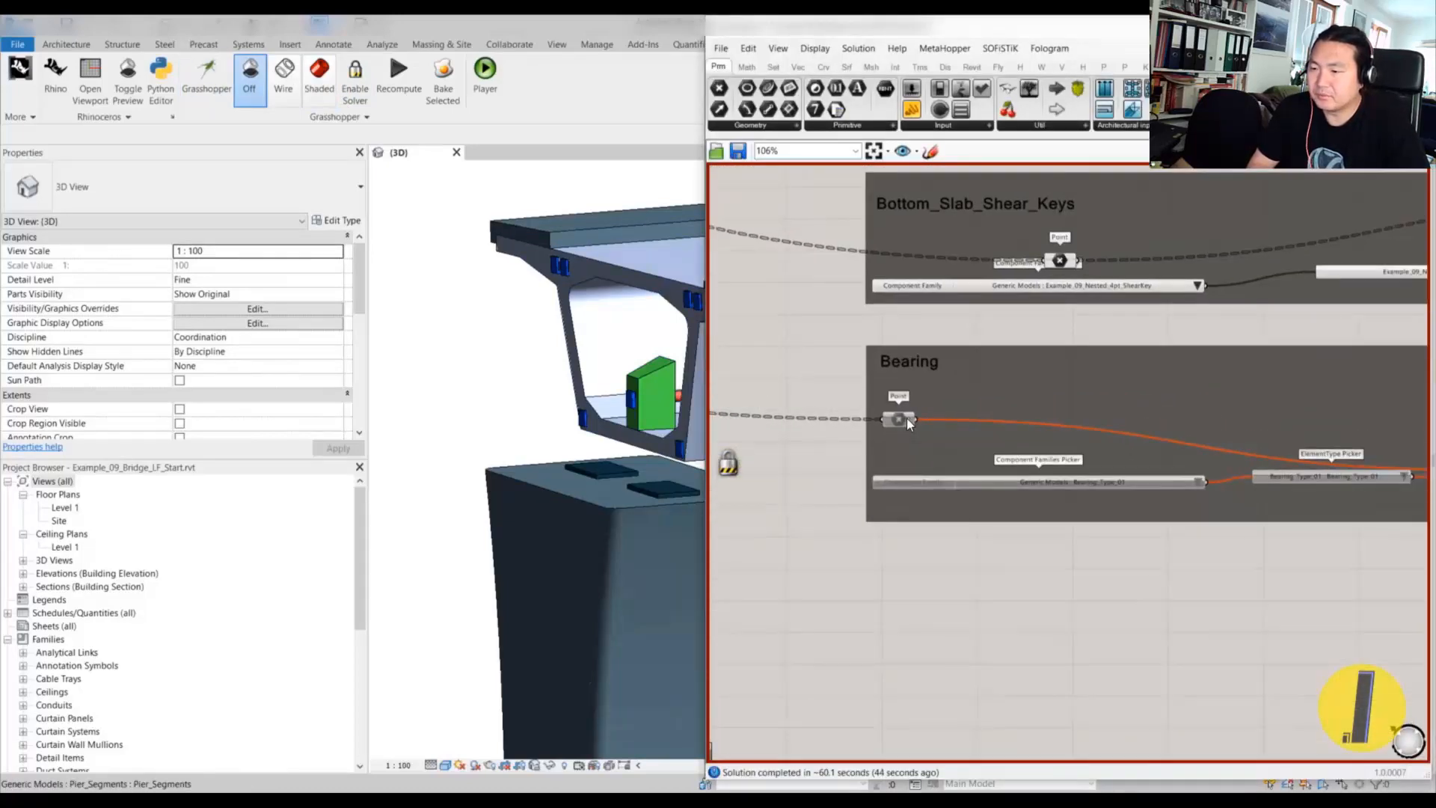
{"action": "left_click", "coordinate": [901, 418]}
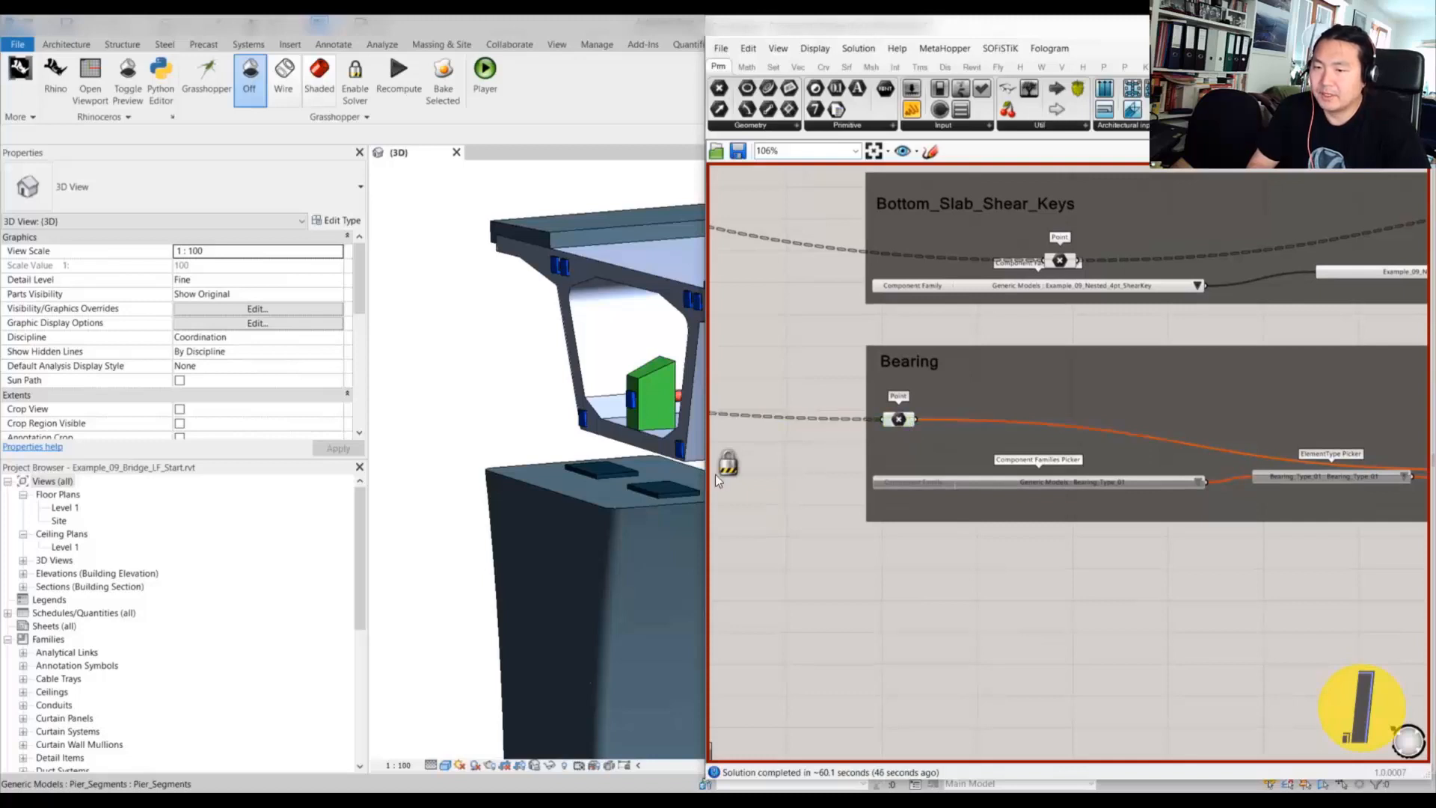
{"action": "middle_click", "coordinate": [804, 480]}
{"action": "left_click", "coordinate": [805, 550]}
{"action": "left_click", "coordinate": [902, 422]}
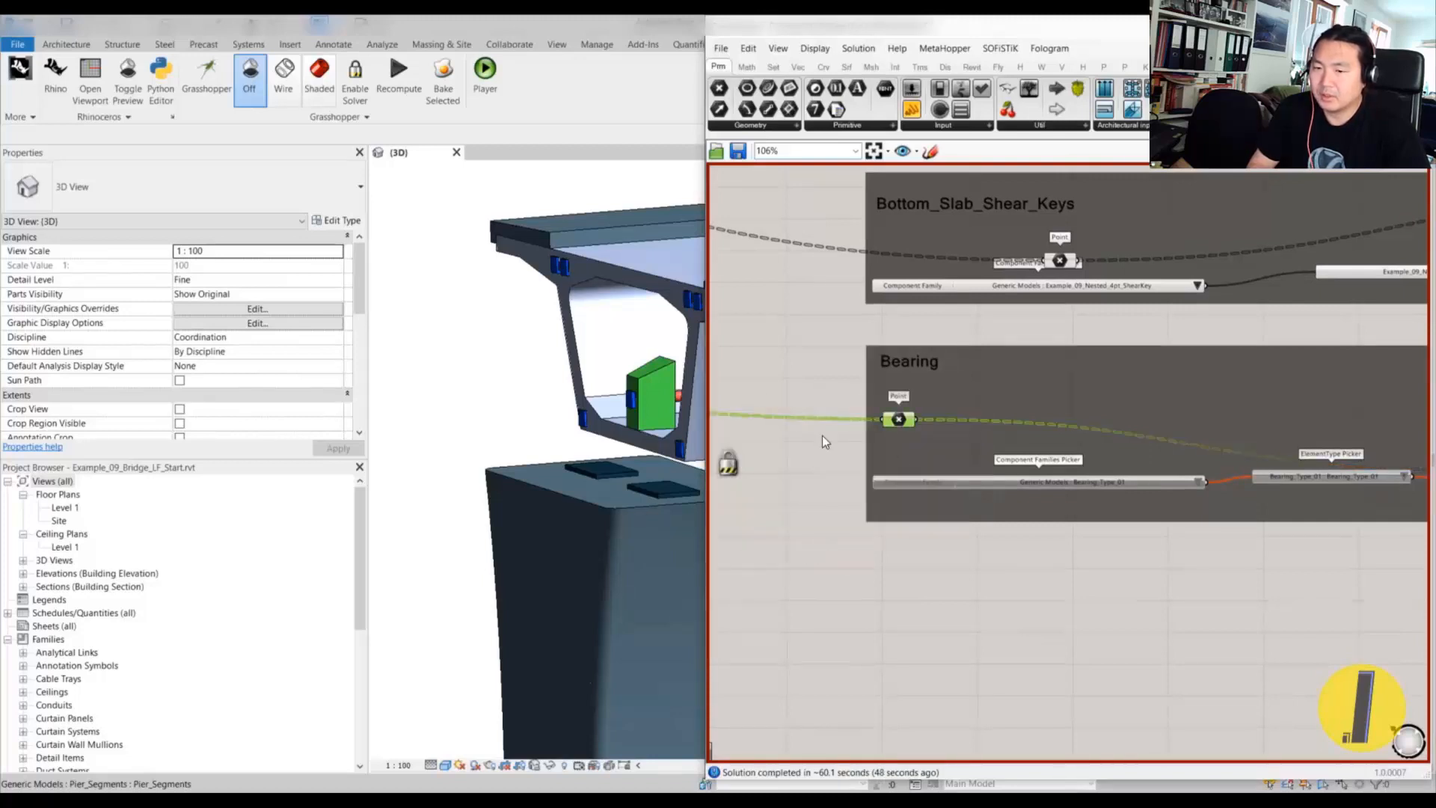
- Set the Grasshopper preview in Revit to Shaded and nudge the Bearing group's Point parameter on the canvas
{"action": "left_click", "coordinate": [628, 460]}
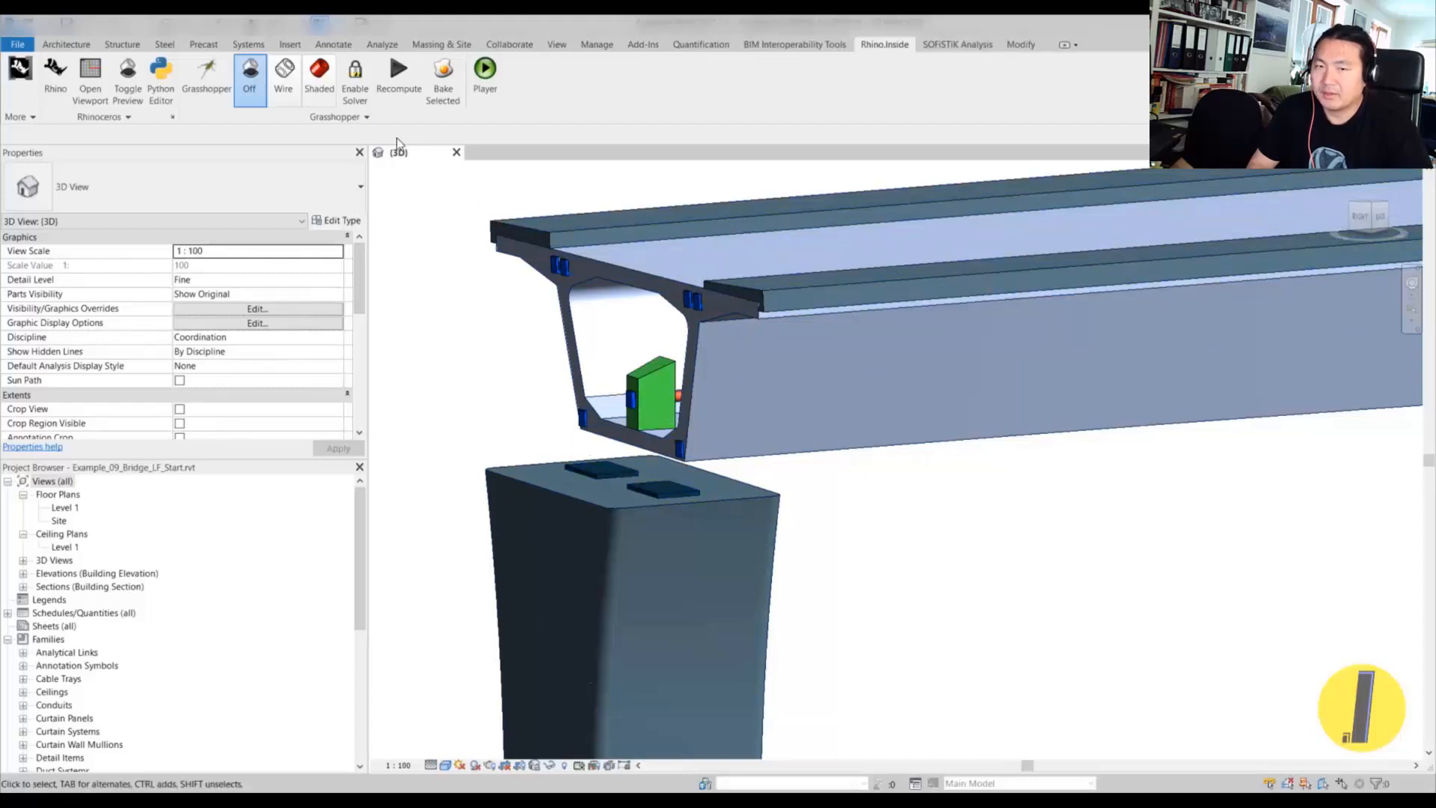
{"action": "left_click", "coordinate": [319, 74]}
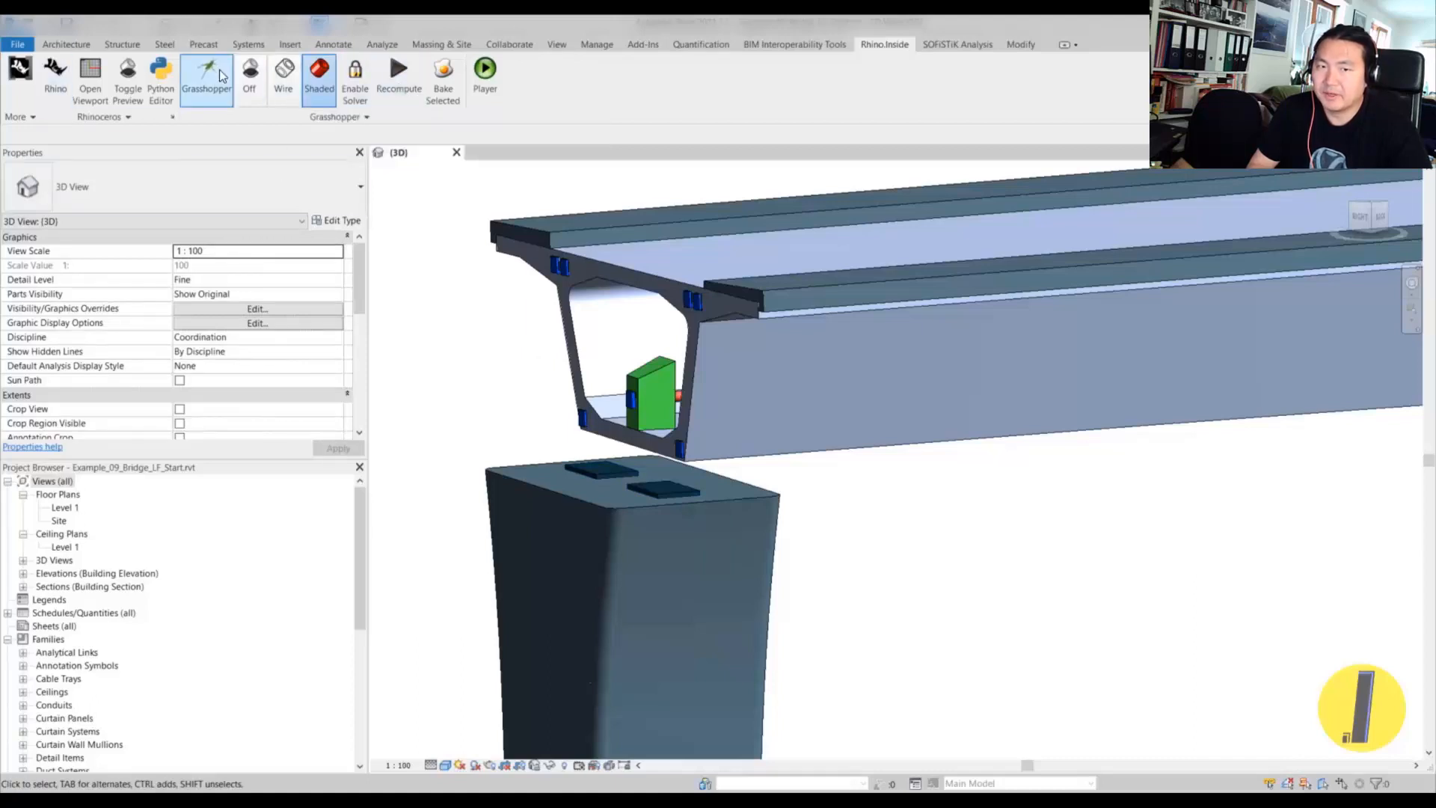
{"action": "key", "text": "alt+Tab"}
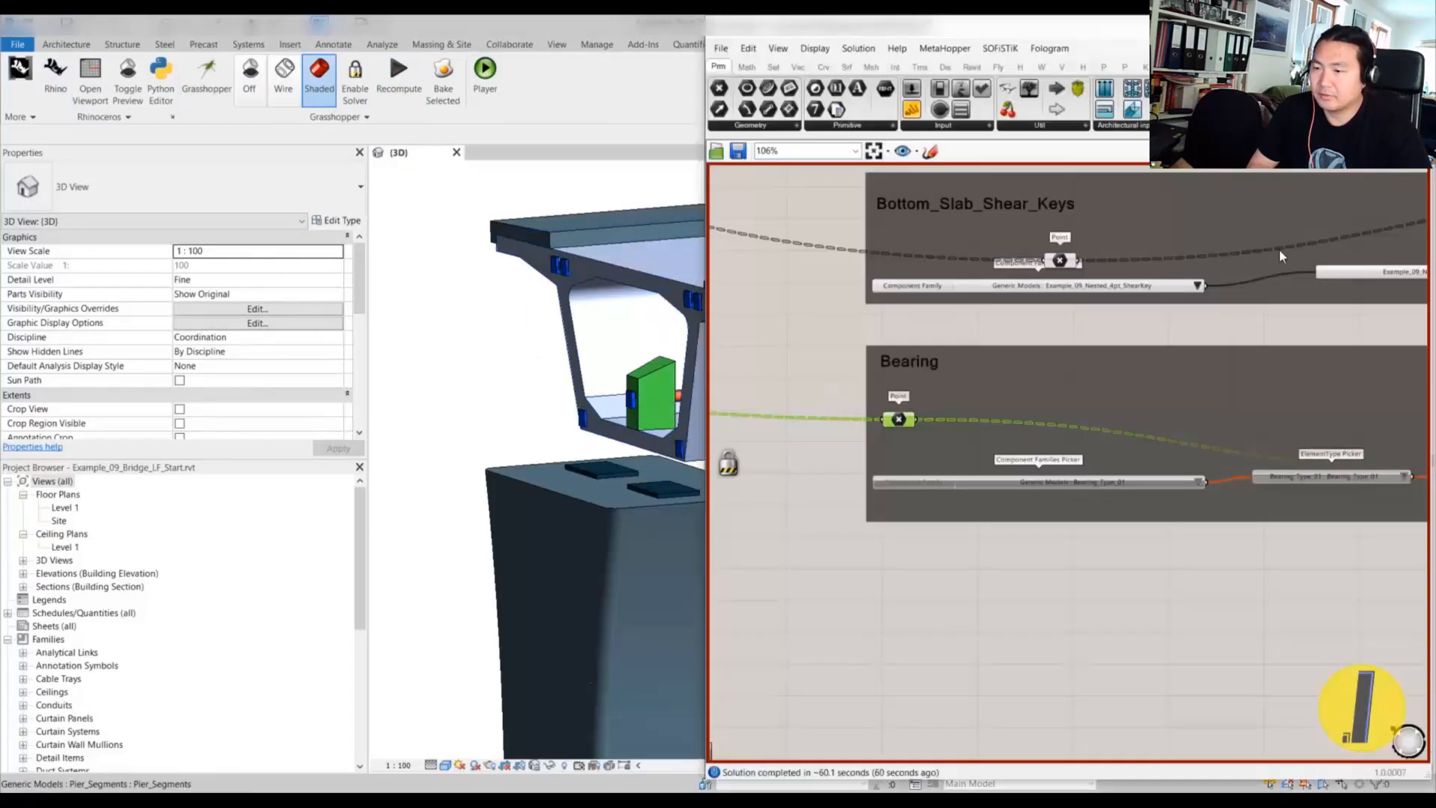
{"action": "left_click_drag", "start_coordinate": [898, 422], "coordinate": [904, 429]}
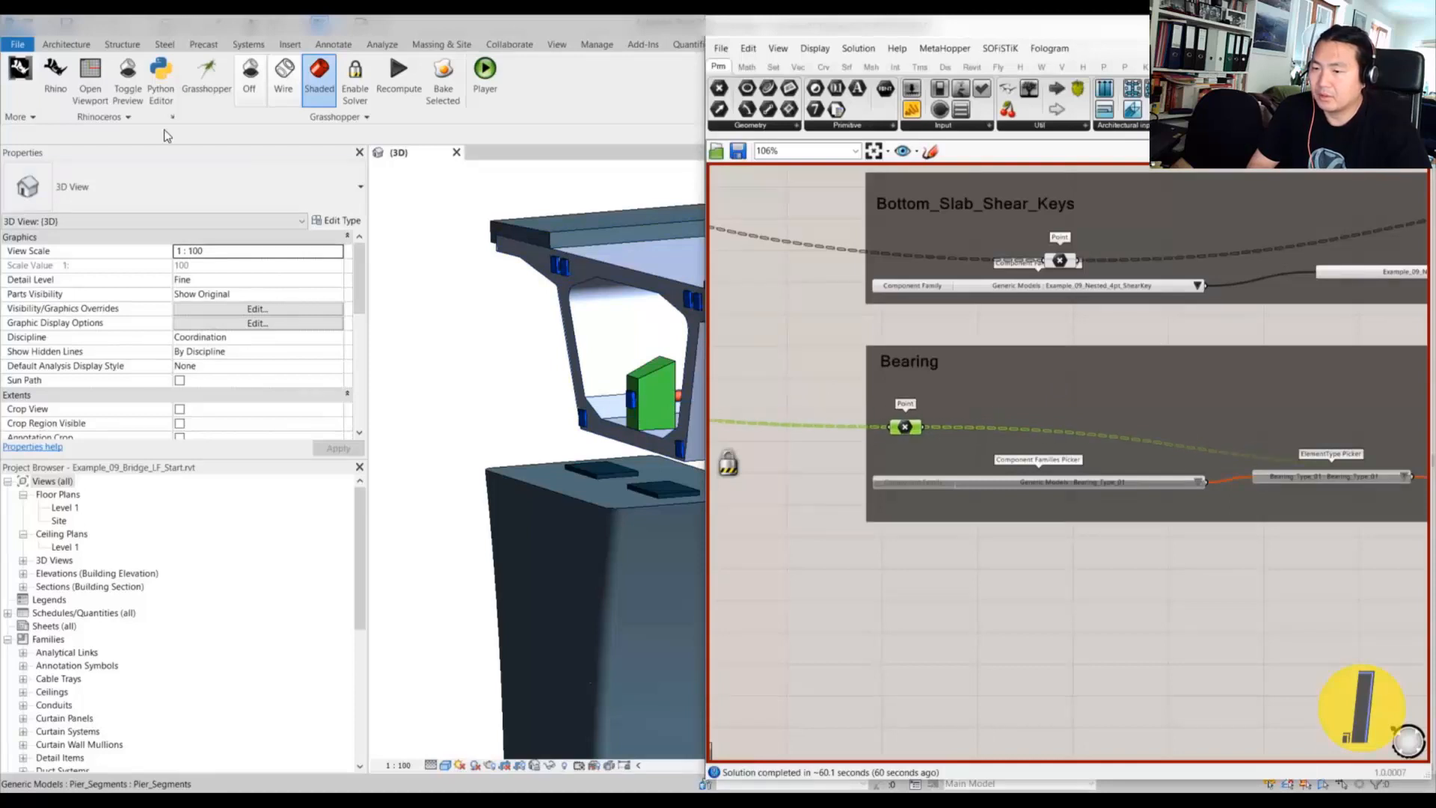
- Open the Rhino window and examine the bearing location points on top of the piers
{"action": "left_click", "coordinate": [49, 76]}
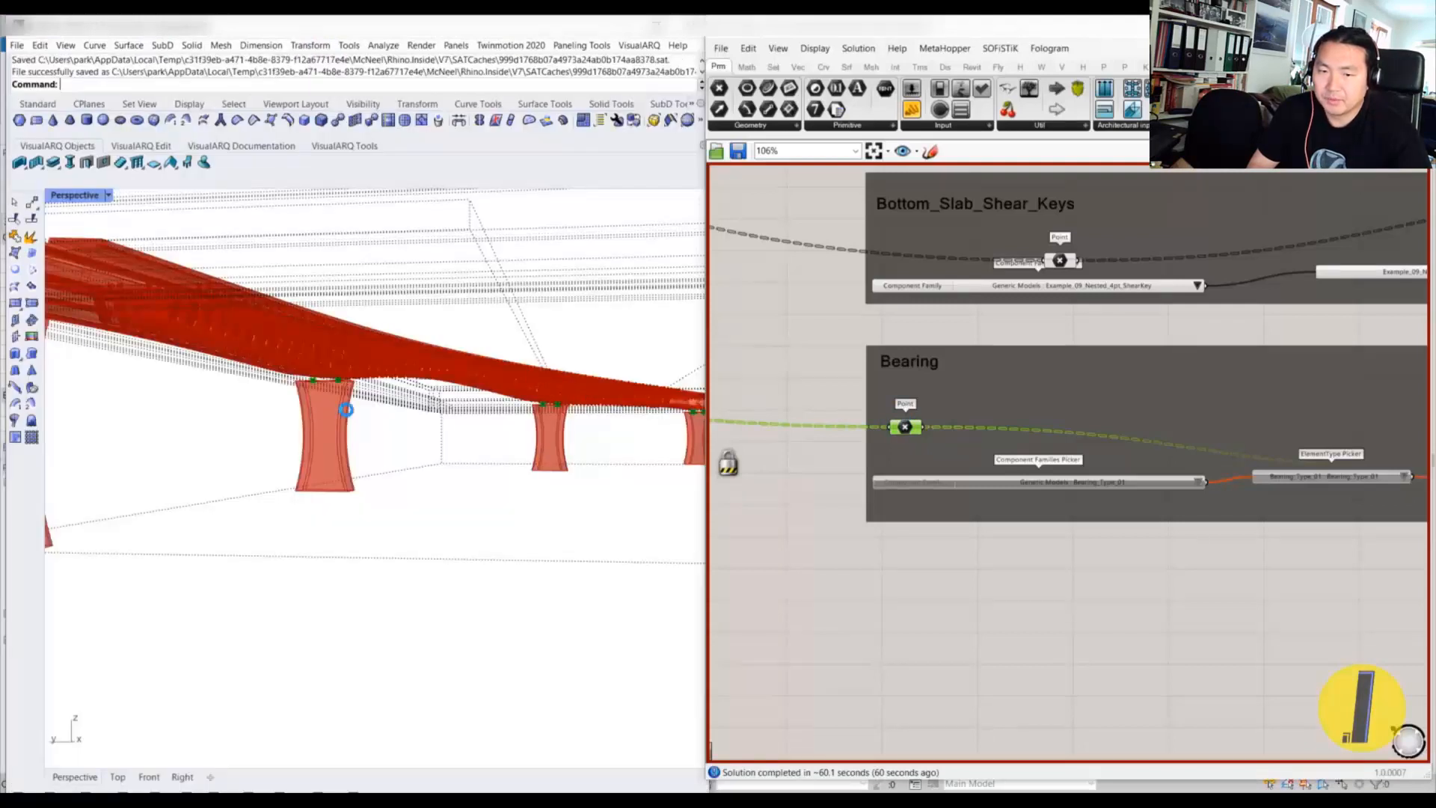
{"action": "right_click_drag", "start_coordinate": [306, 382], "coordinate": [346, 385]}
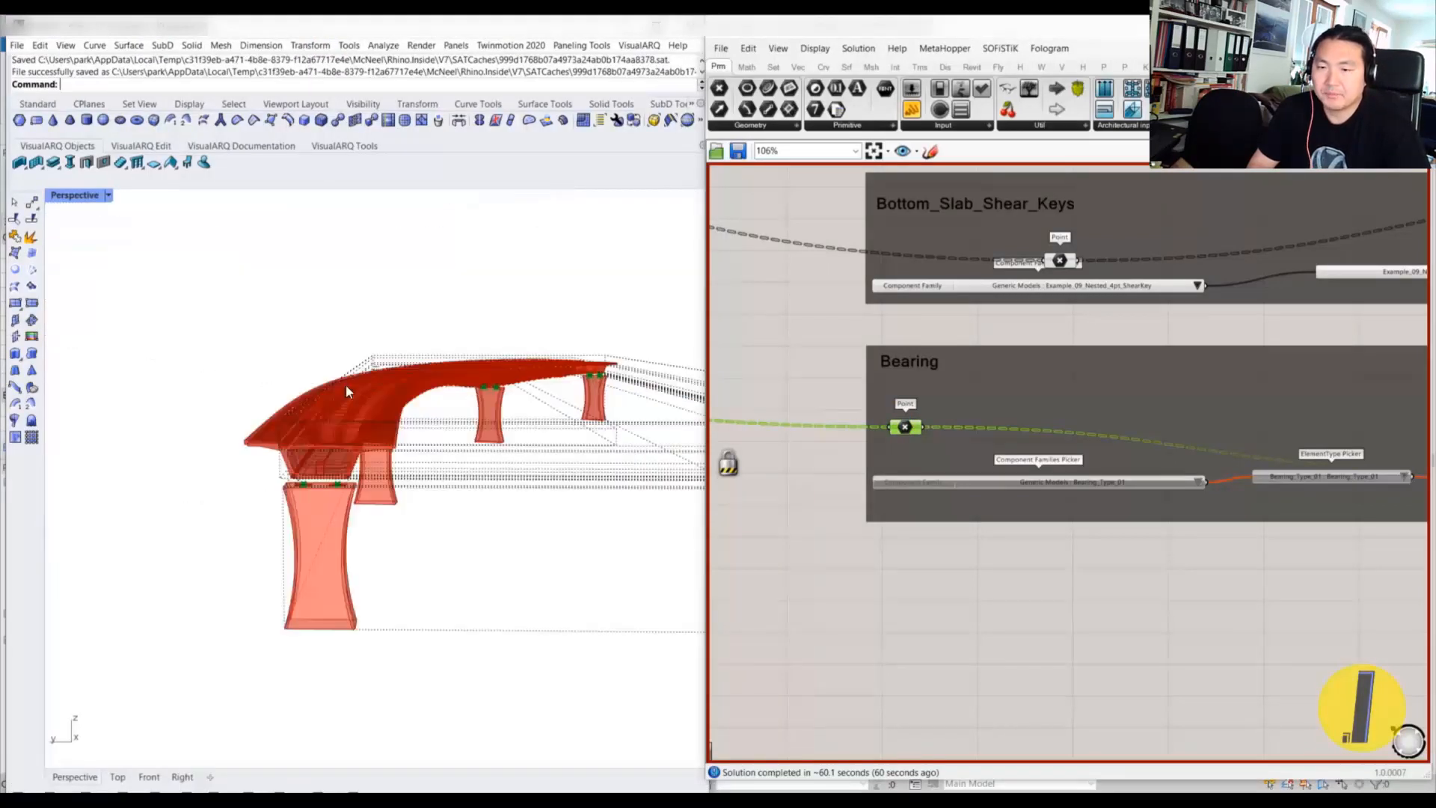
{"action": "scroll", "coordinate": [317, 488], "scroll_direction": "up", "scroll_amount": 5}
{"action": "scroll", "coordinate": [320, 488], "scroll_direction": "down", "scroll_amount": 3}
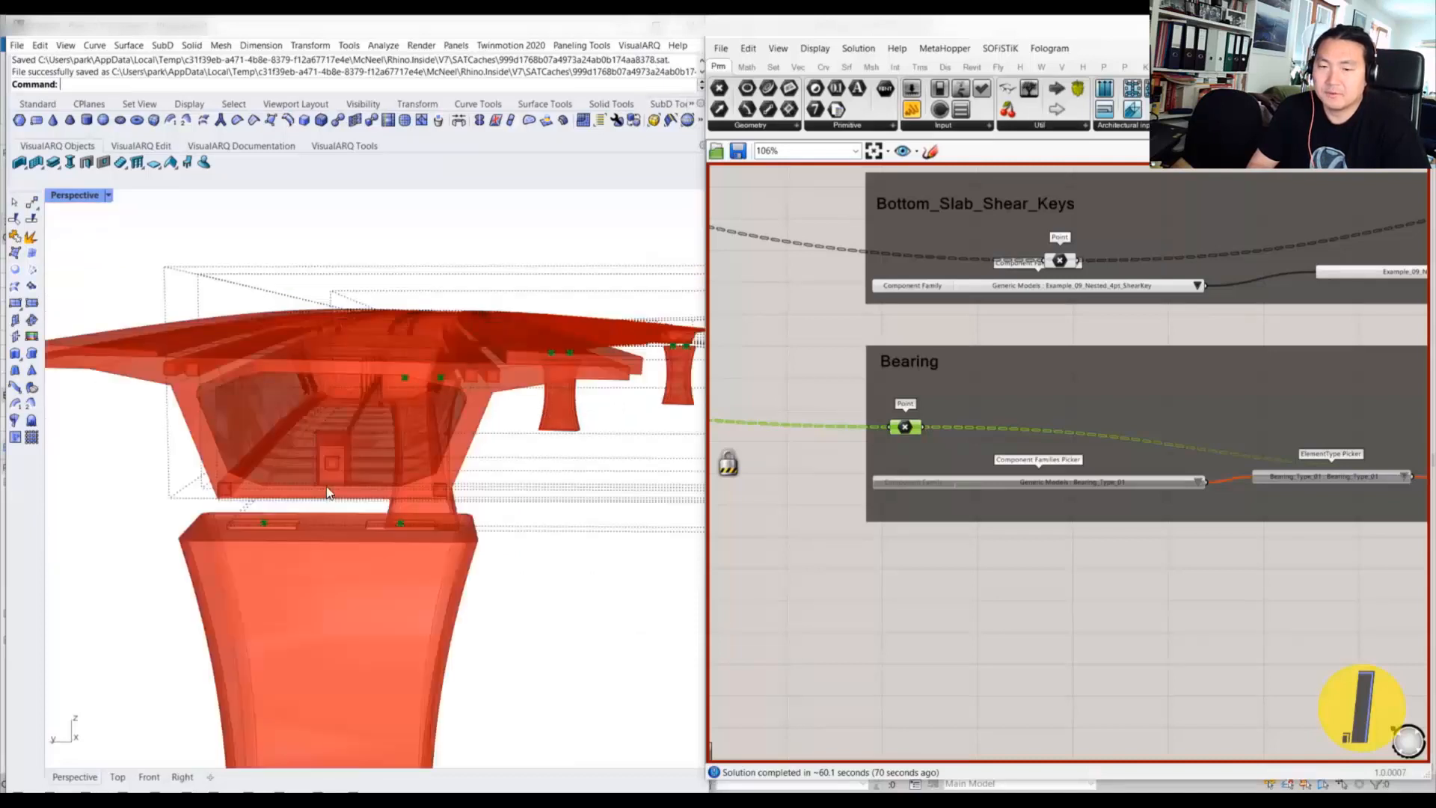
{"action": "scroll", "coordinate": [324, 493], "scroll_direction": "down", "scroll_amount": 3}
{"action": "scroll", "coordinate": [324, 493], "scroll_direction": "up", "scroll_amount": 2}
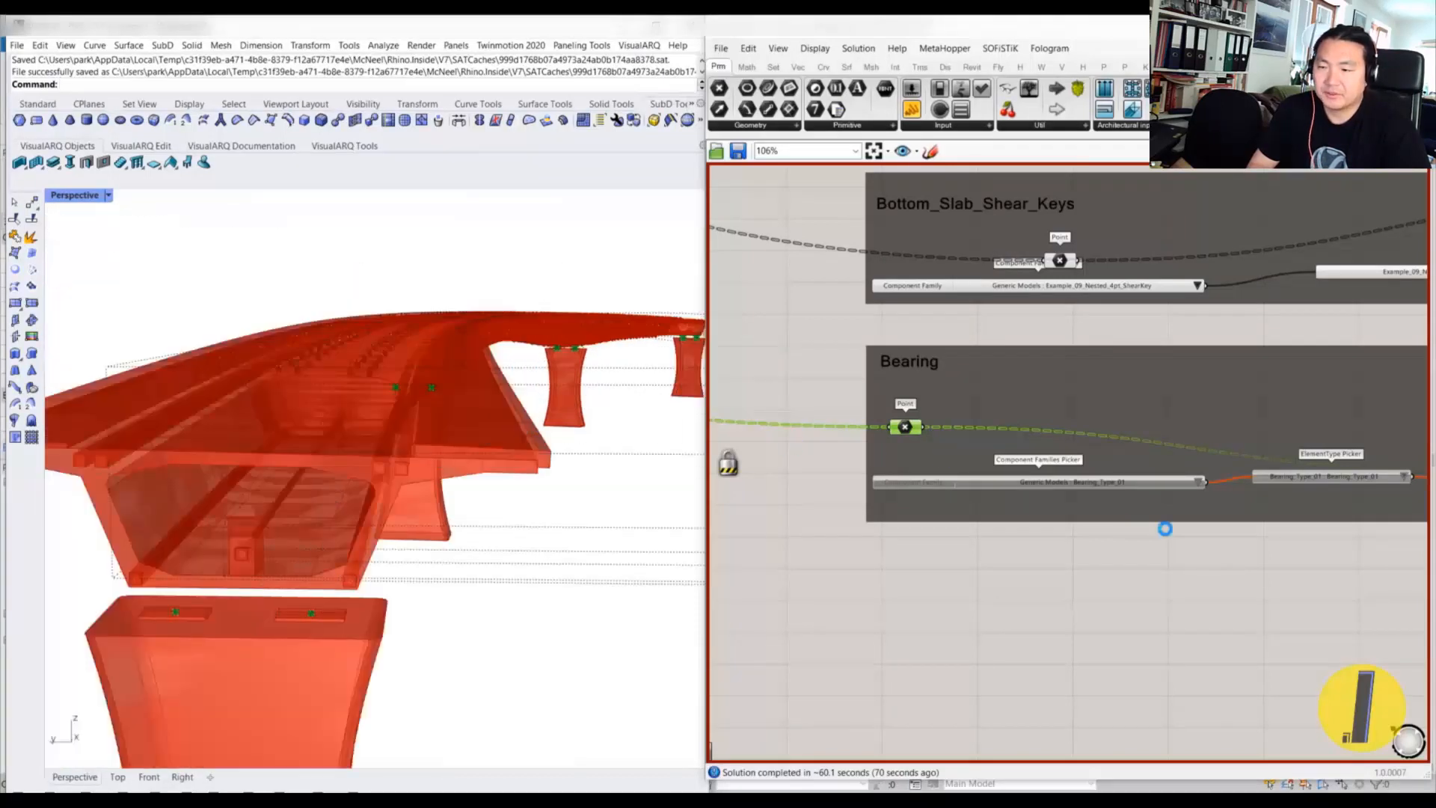
- Enable the Component Families Picker and ElementType Picker in the Bearing group
{"action": "left_click", "coordinate": [1211, 534]}
{"action": "right_click_drag", "start_coordinate": [1212, 534], "coordinate": [1094, 534]}
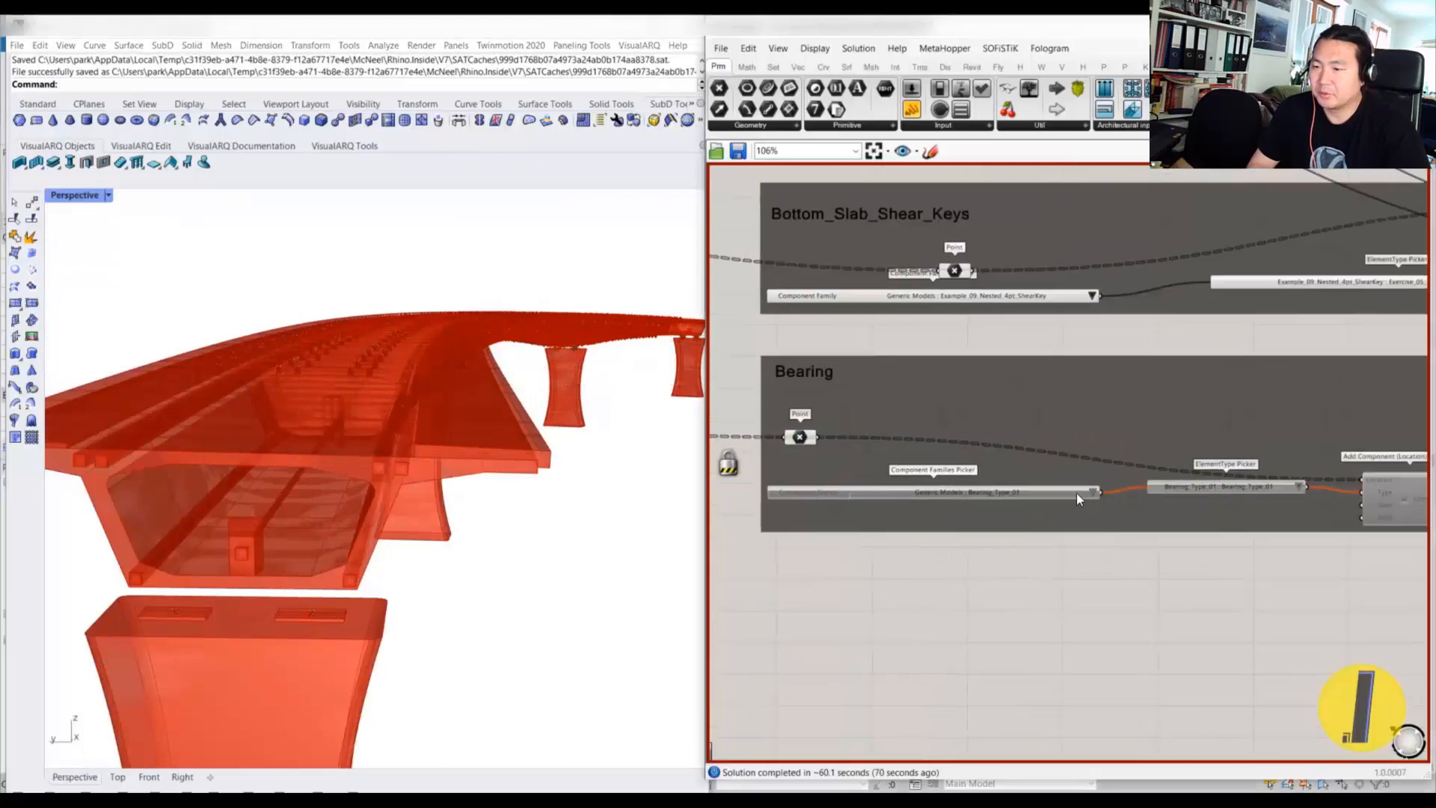
{"action": "left_click", "coordinate": [1075, 492]}
{"action": "left_click", "coordinate": [1200, 485], "text": "shift"}
{"action": "right_click_drag", "start_coordinate": [1295, 506], "coordinate": [1128, 521]}
{"action": "left_click", "coordinate": [1123, 522]}
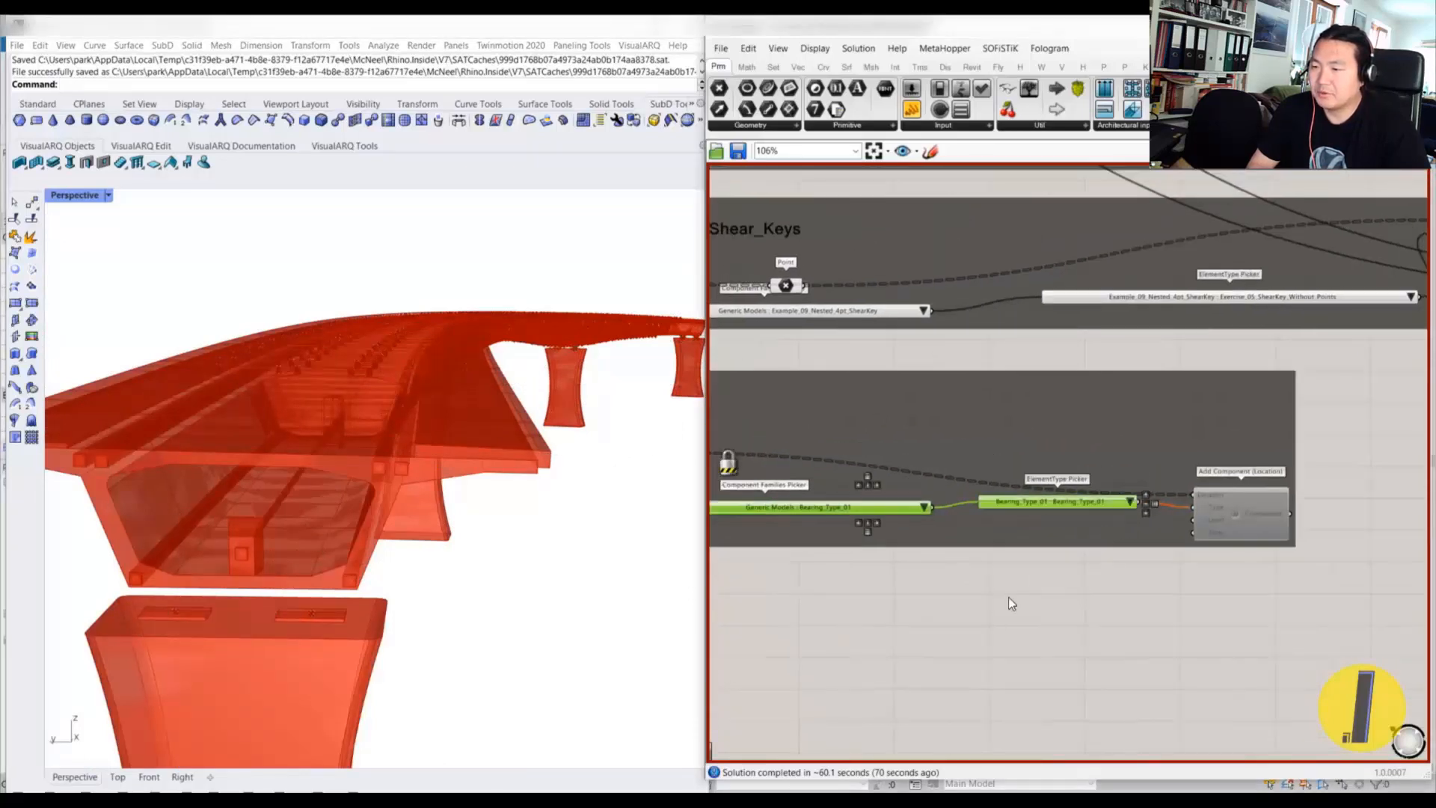
{"action": "scroll", "coordinate": [909, 508], "scroll_direction": "up", "scroll_amount": 2}
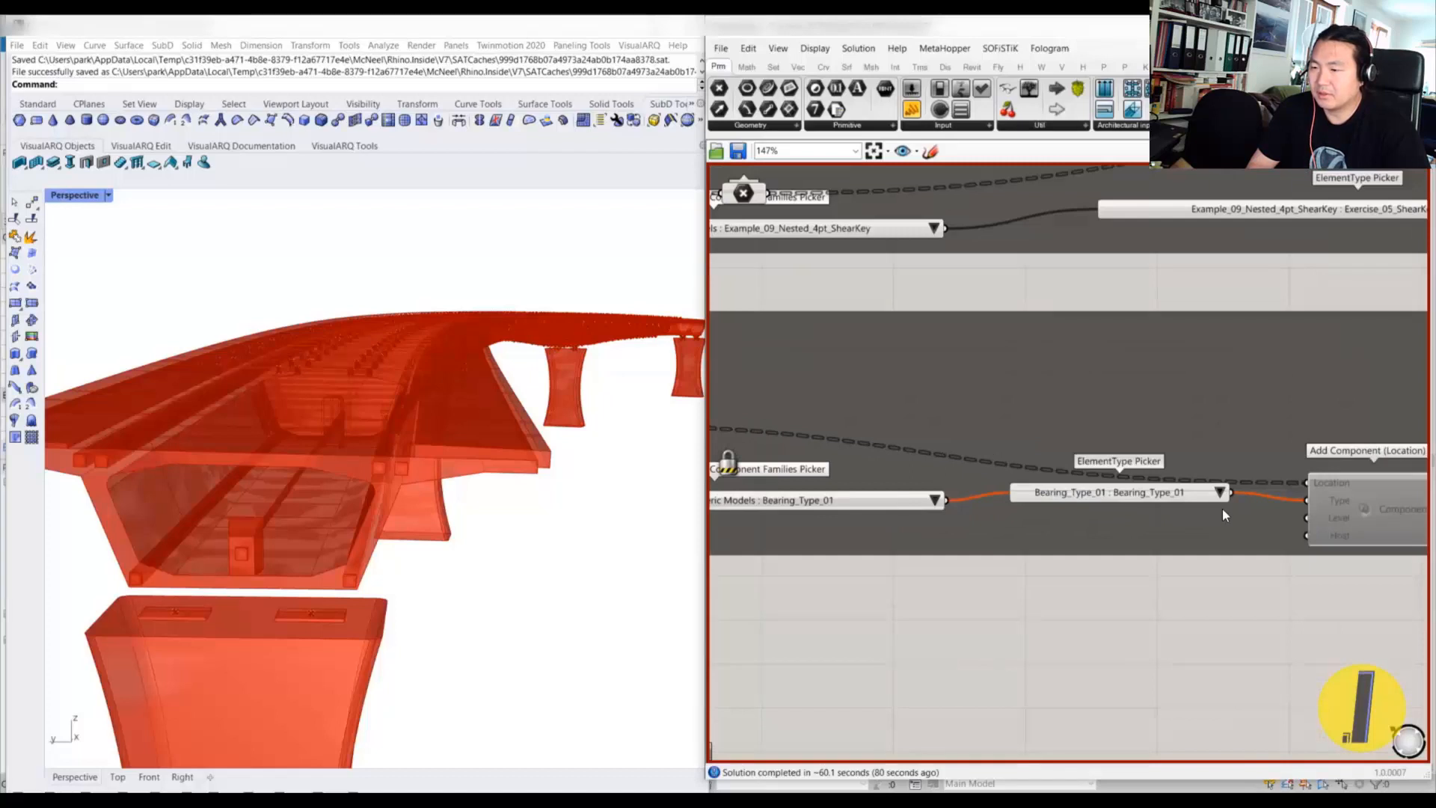
- Enable the Bearing group's Add Component (Location) node and move it level with the location wire
{"action": "right_click_drag", "start_coordinate": [1222, 508], "coordinate": [1058, 495]}
{"action": "left_click_drag", "start_coordinate": [1159, 488], "coordinate": [1172, 437]}
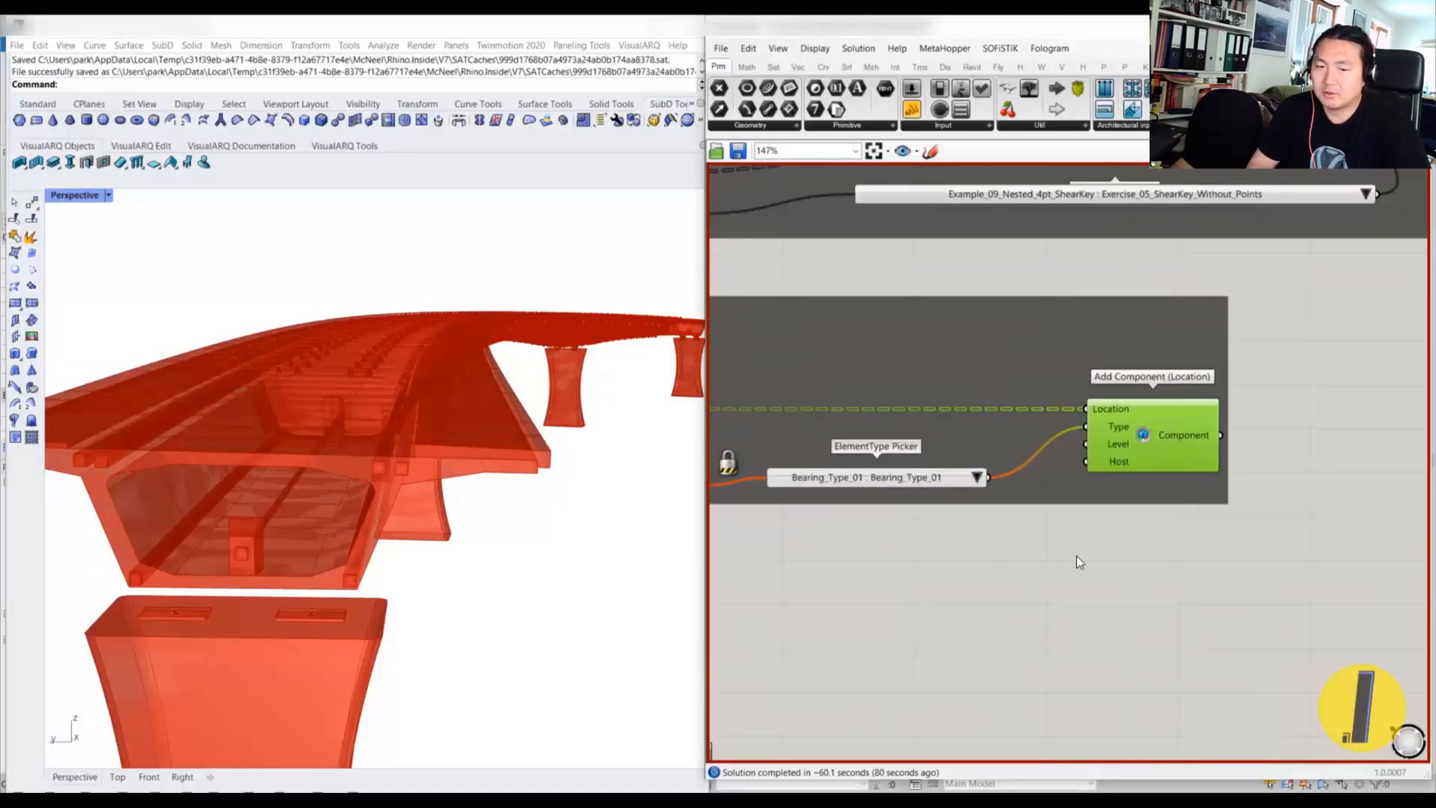
{"action": "left_click", "coordinate": [1260, 524]}
{"action": "middle_click", "coordinate": [1275, 460]}
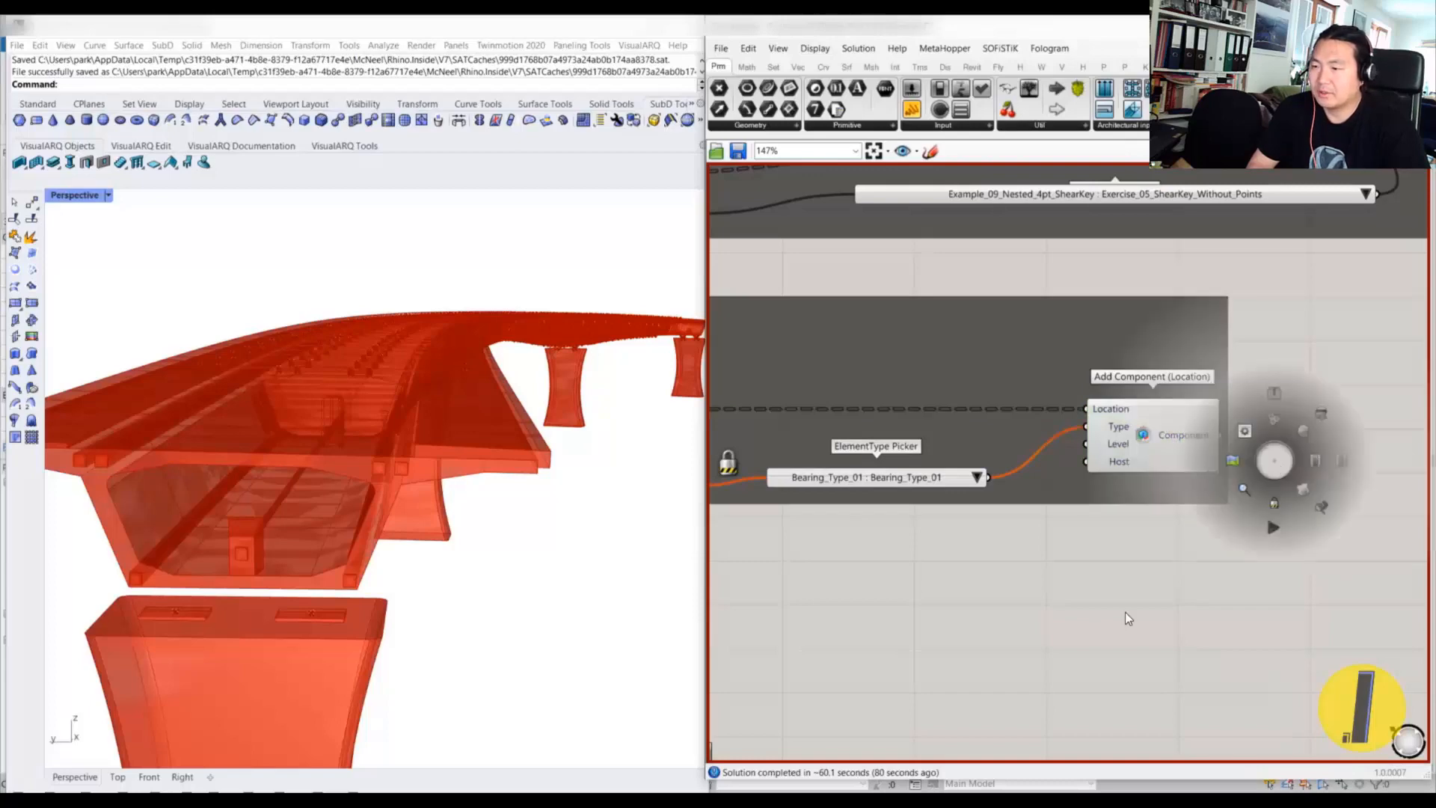
- Examine the Pier_Segements group under Create_Loadable_Revit_Family, highlighting its Component Family Form geometry in the Rhino preview
{"action": "scroll", "coordinate": [1064, 516], "scroll_direction": "down", "scroll_amount": 9}
{"action": "right_click_drag", "start_coordinate": [987, 516], "coordinate": [1009, 634]}
{"action": "scroll", "coordinate": [1008, 634], "scroll_direction": "down", "scroll_amount": 3}
{"action": "right_click_drag", "start_coordinate": [1087, 223], "coordinate": [1017, 396]}
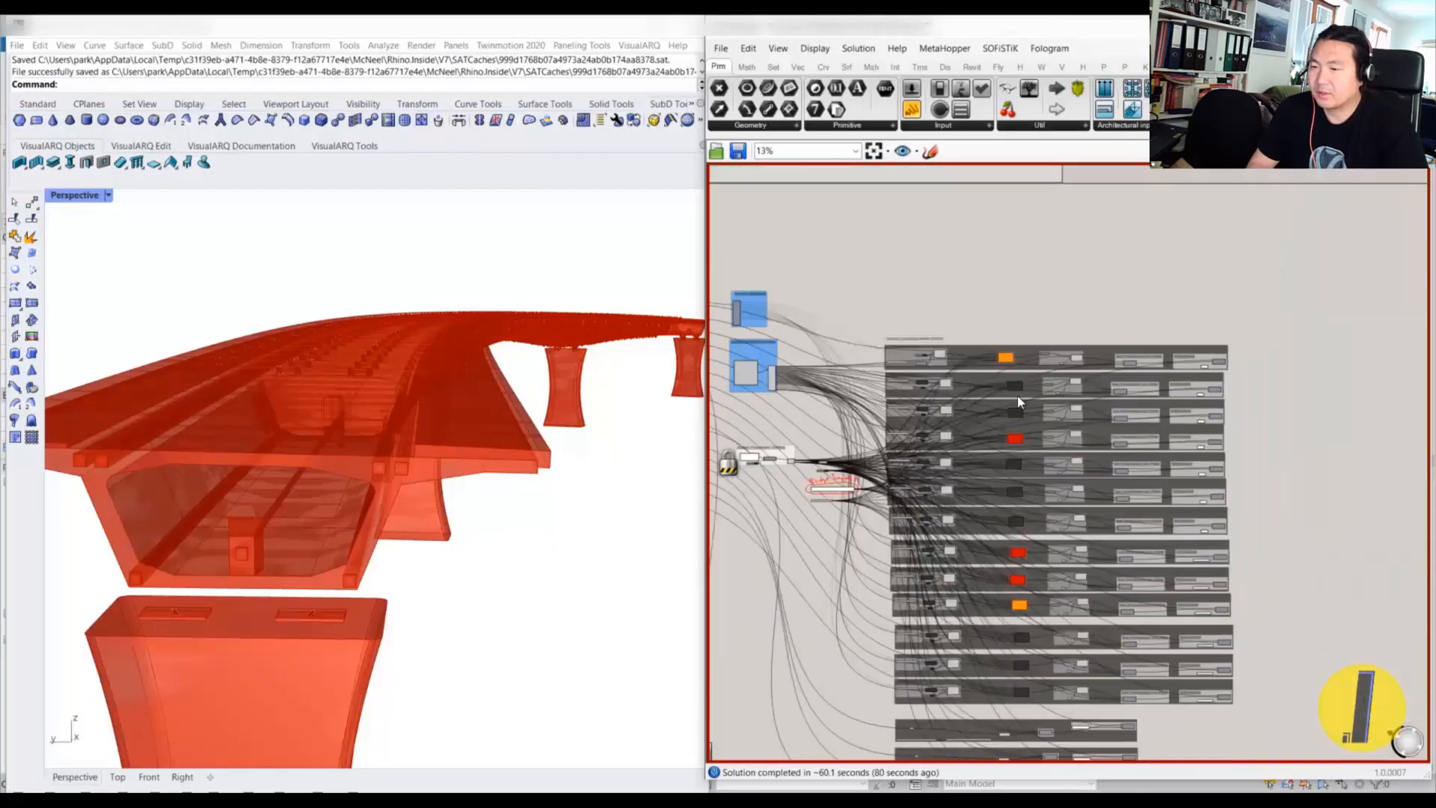
{"action": "scroll", "coordinate": [983, 366], "scroll_direction": "up", "scroll_amount": 8}
{"action": "right_click_drag", "start_coordinate": [859, 329], "coordinate": [1139, 420]}
{"action": "scroll", "coordinate": [1053, 428], "scroll_direction": "up", "scroll_amount": 2}
{"action": "left_click", "coordinate": [1042, 416]}
{"action": "left_click", "coordinate": [900, 492]}
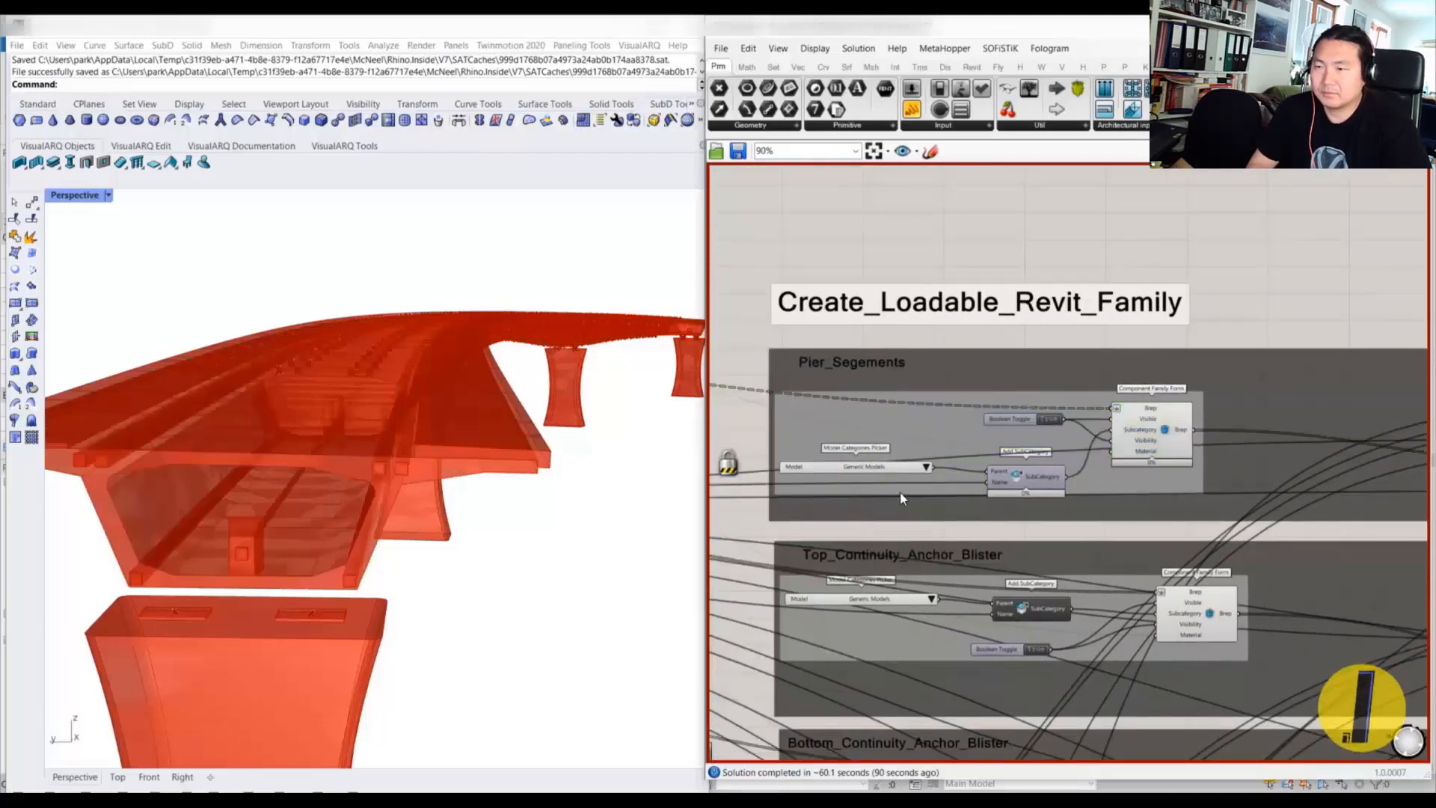
{"action": "scroll", "coordinate": [1140, 522], "scroll_direction": "up", "scroll_amount": 2}
{"action": "left_click", "coordinate": [1216, 391]}
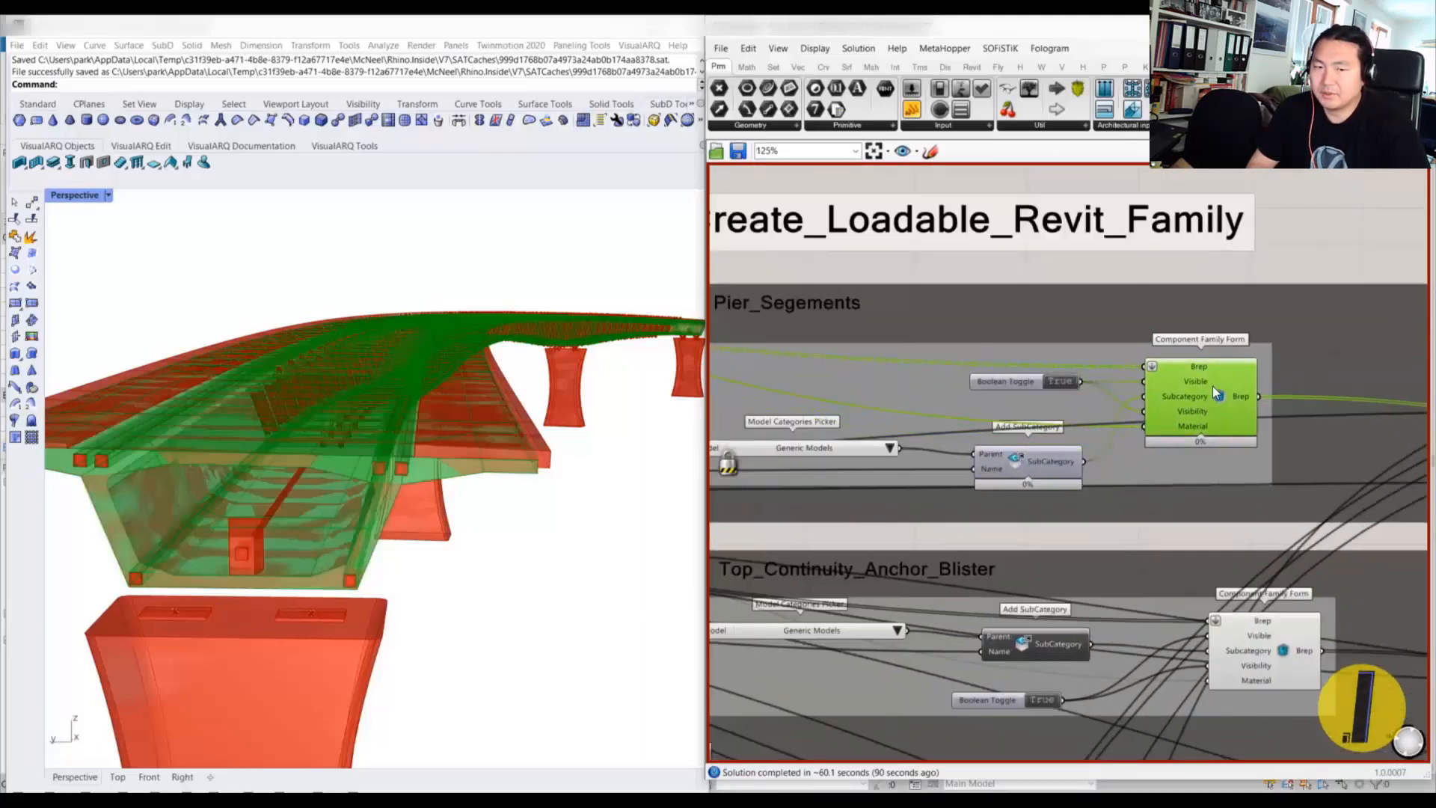
{"action": "scroll", "coordinate": [1188, 397], "scroll_direction": "down", "scroll_amount": 2}
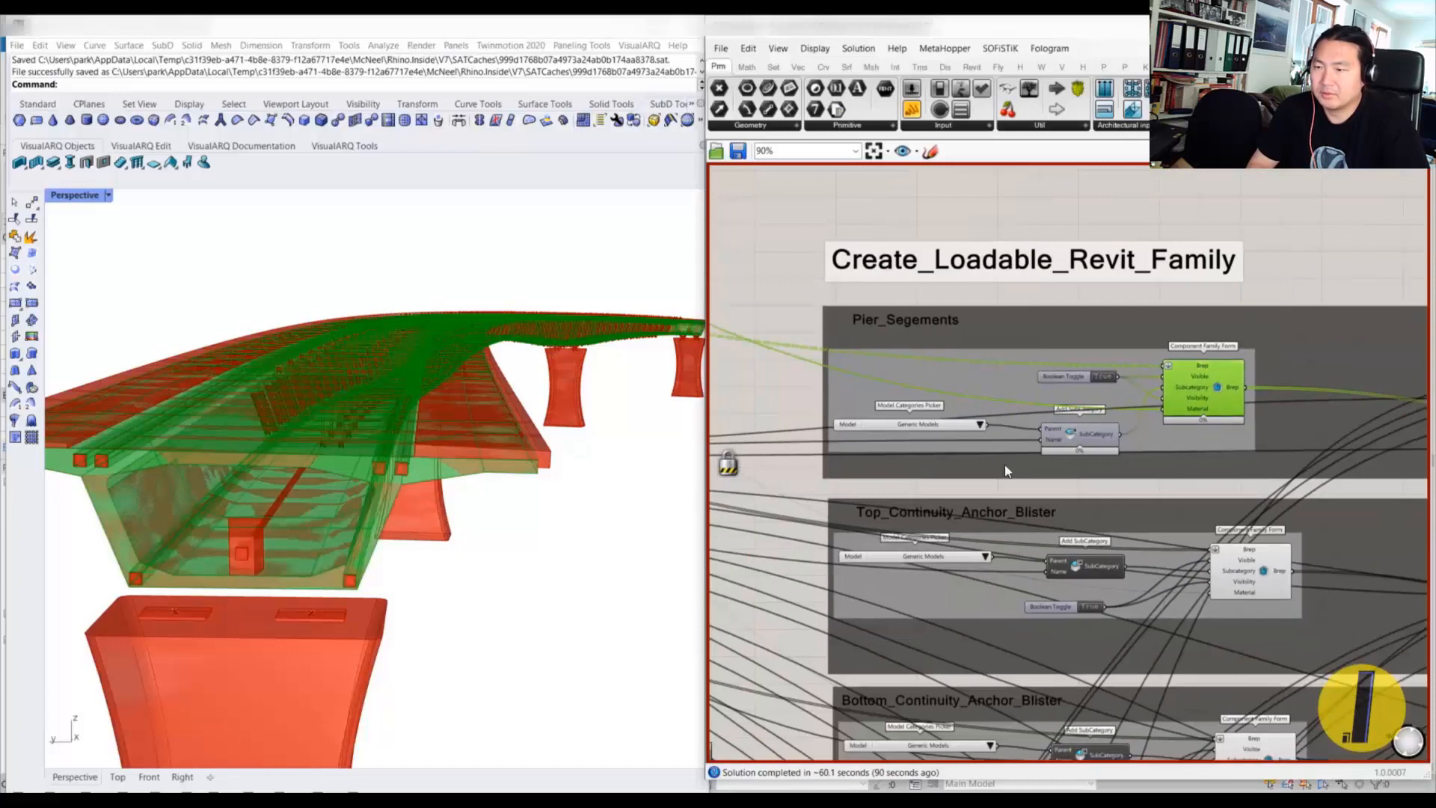
{"action": "scroll", "coordinate": [1124, 428], "scroll_direction": "up", "scroll_amount": 4}
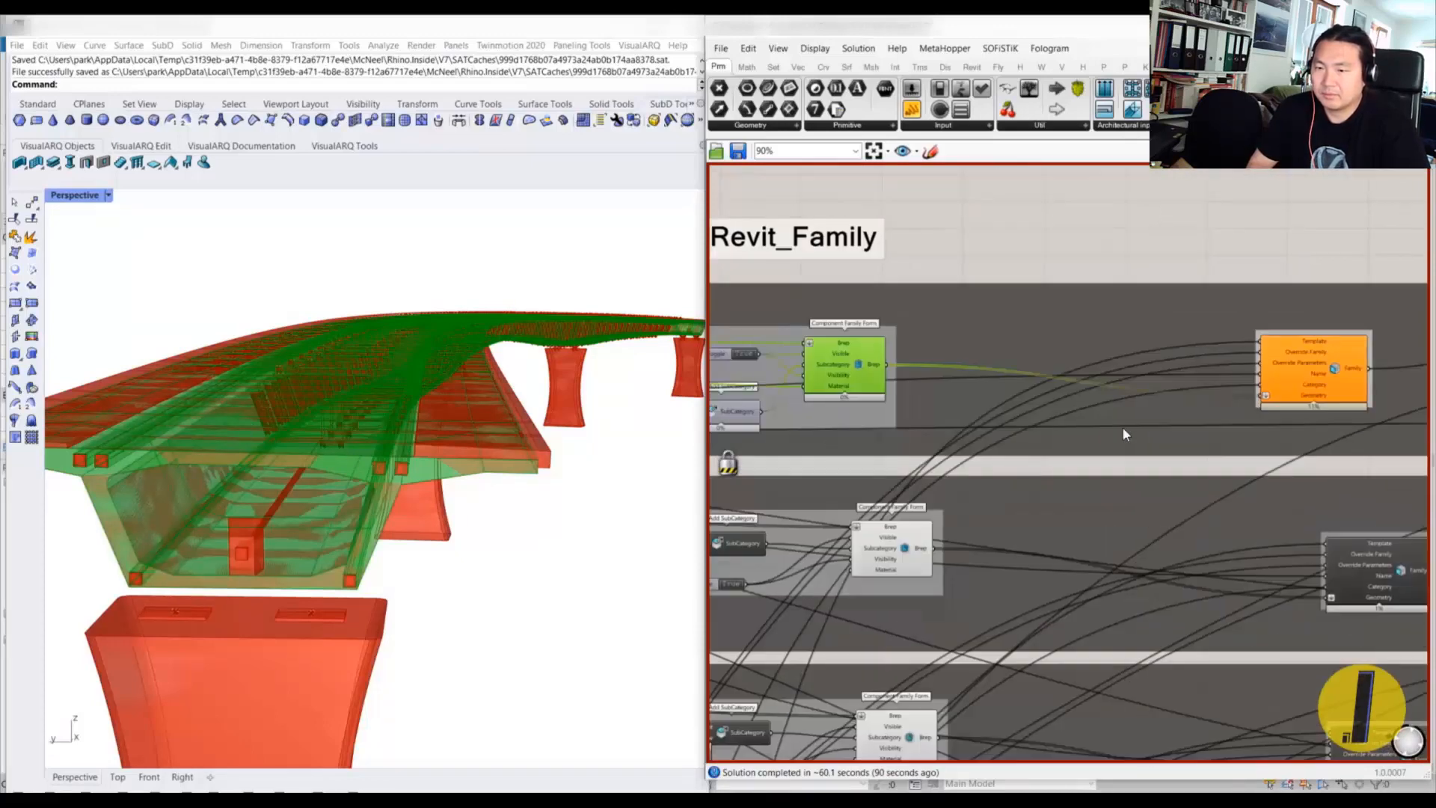
- Inspect the Web_Shear_Keys group's Point parameter and Add Component (Adaptive) node, and examine their points along the webs in Rhino
{"action": "scroll", "coordinate": [1129, 417], "scroll_direction": "down", "scroll_amount": 14}
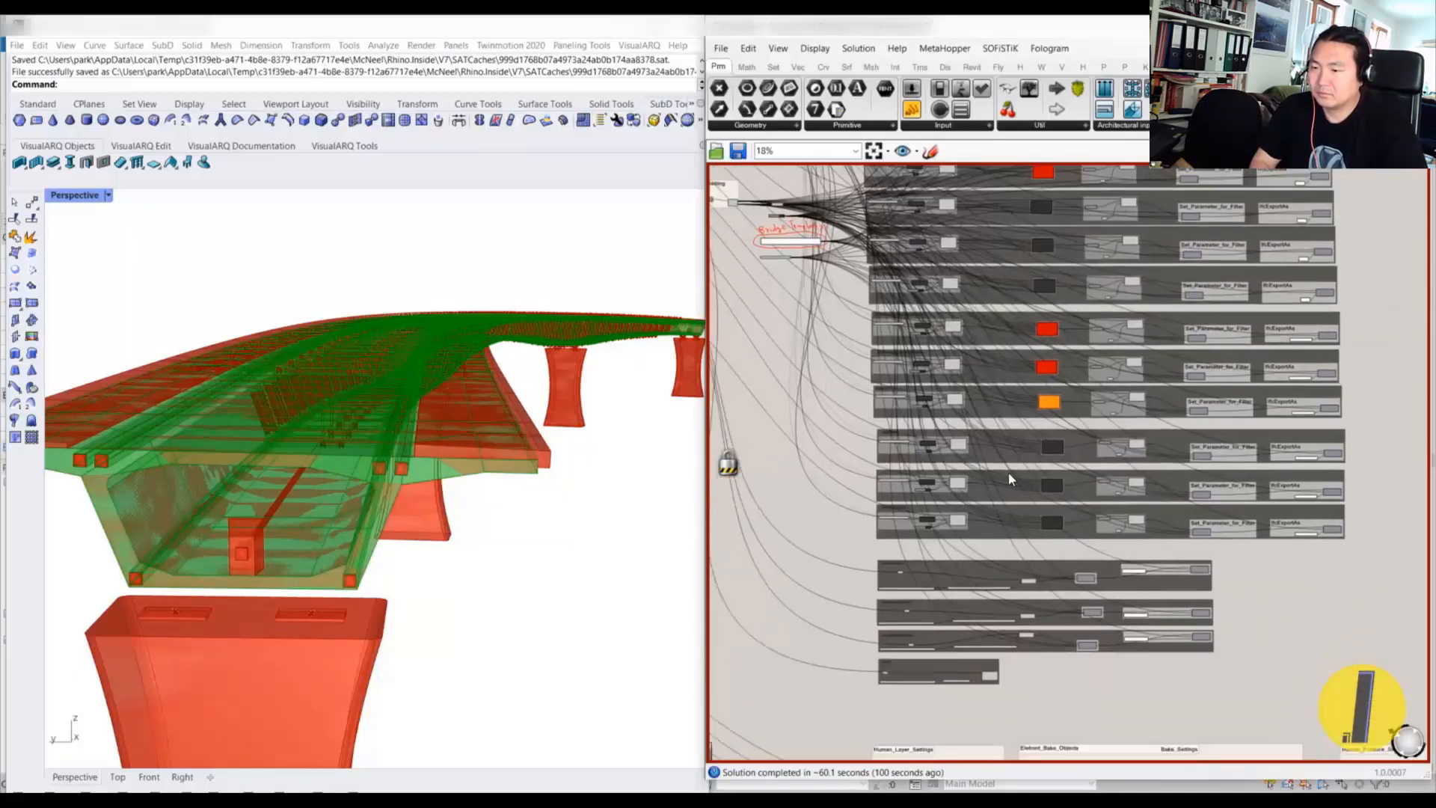
{"action": "scroll", "coordinate": [1007, 473], "scroll_direction": "up", "scroll_amount": 5}
{"action": "scroll", "coordinate": [897, 382], "scroll_direction": "up", "scroll_amount": 1}
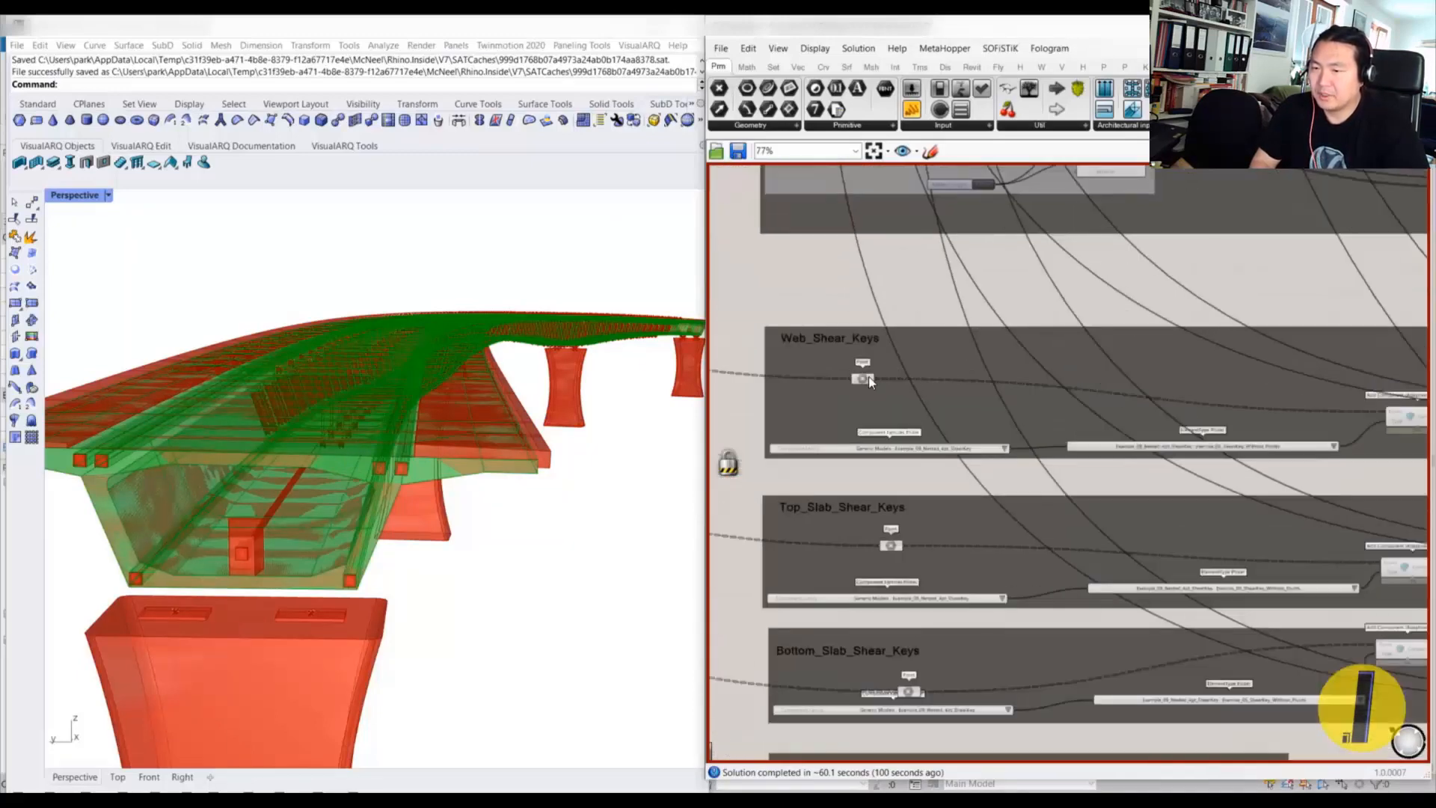
{"action": "left_click", "coordinate": [864, 380]}
{"action": "scroll", "coordinate": [981, 419], "scroll_direction": "up", "scroll_amount": 4}
{"action": "left_click", "coordinate": [1112, 445]}
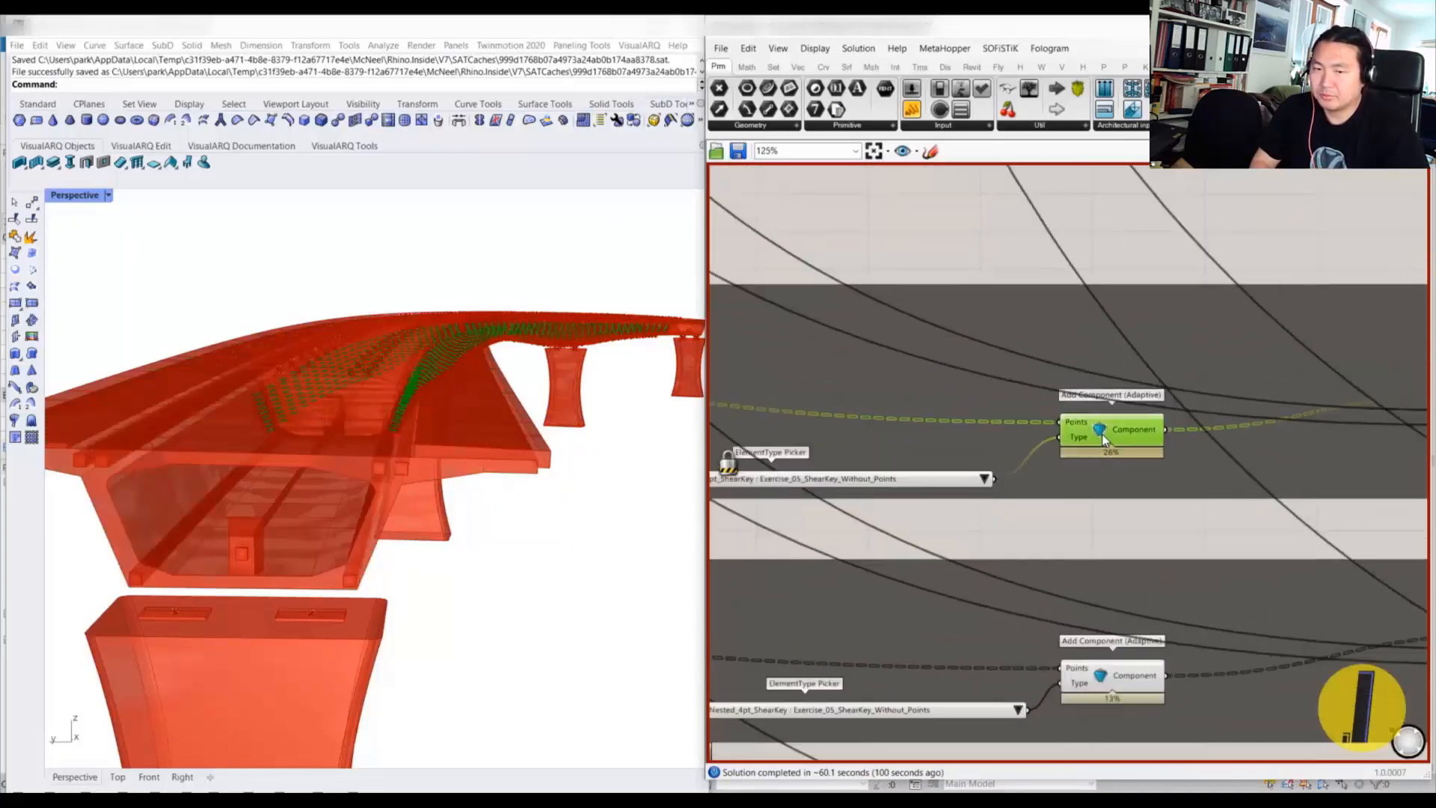
{"action": "scroll", "coordinate": [1181, 440], "scroll_direction": "down", "scroll_amount": 2}
{"action": "scroll", "coordinate": [1109, 428], "scroll_direction": "up", "scroll_amount": 3}
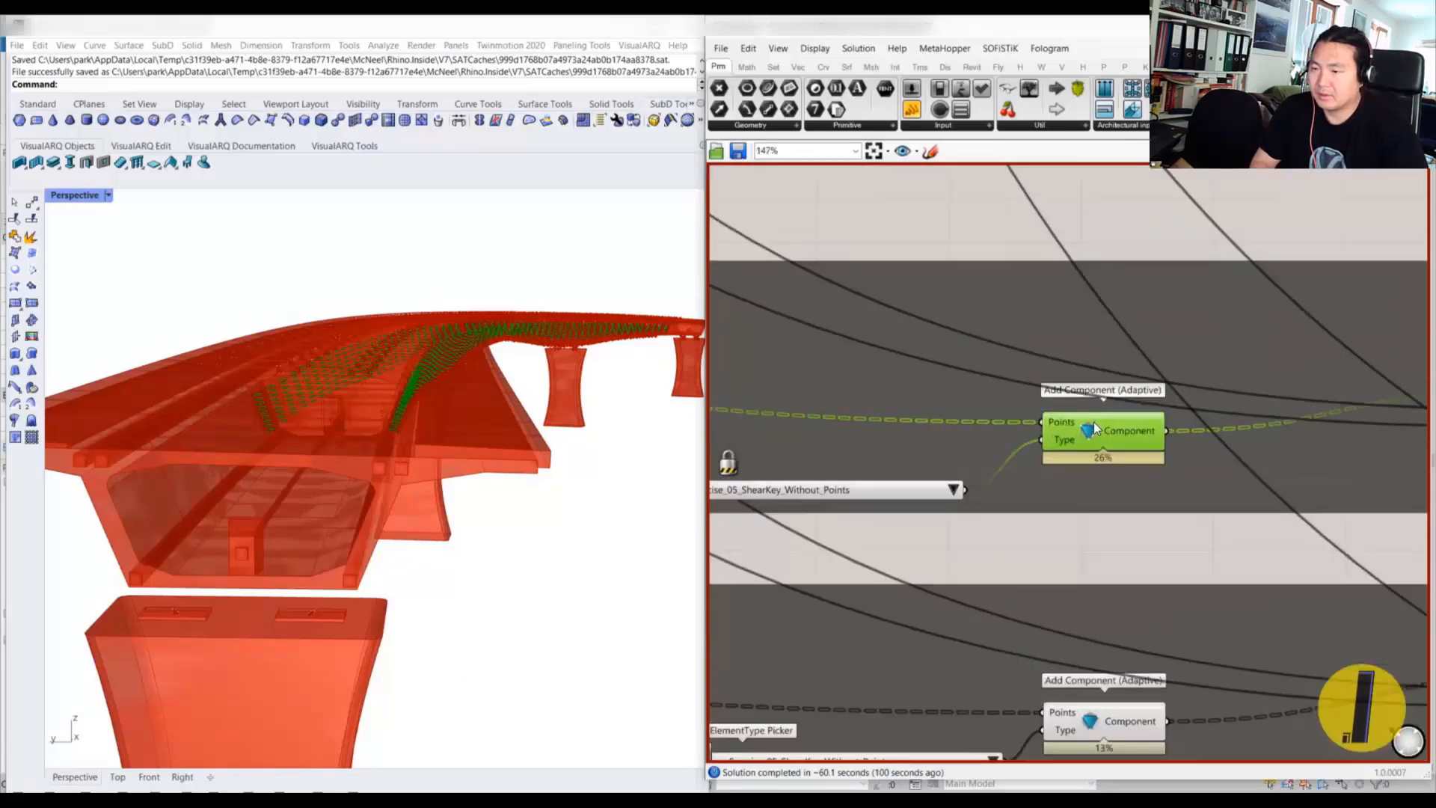
{"action": "scroll", "coordinate": [486, 359], "scroll_direction": "up", "scroll_amount": 5}
{"action": "scroll", "coordinate": [557, 318], "scroll_direction": "down", "scroll_amount": 3}
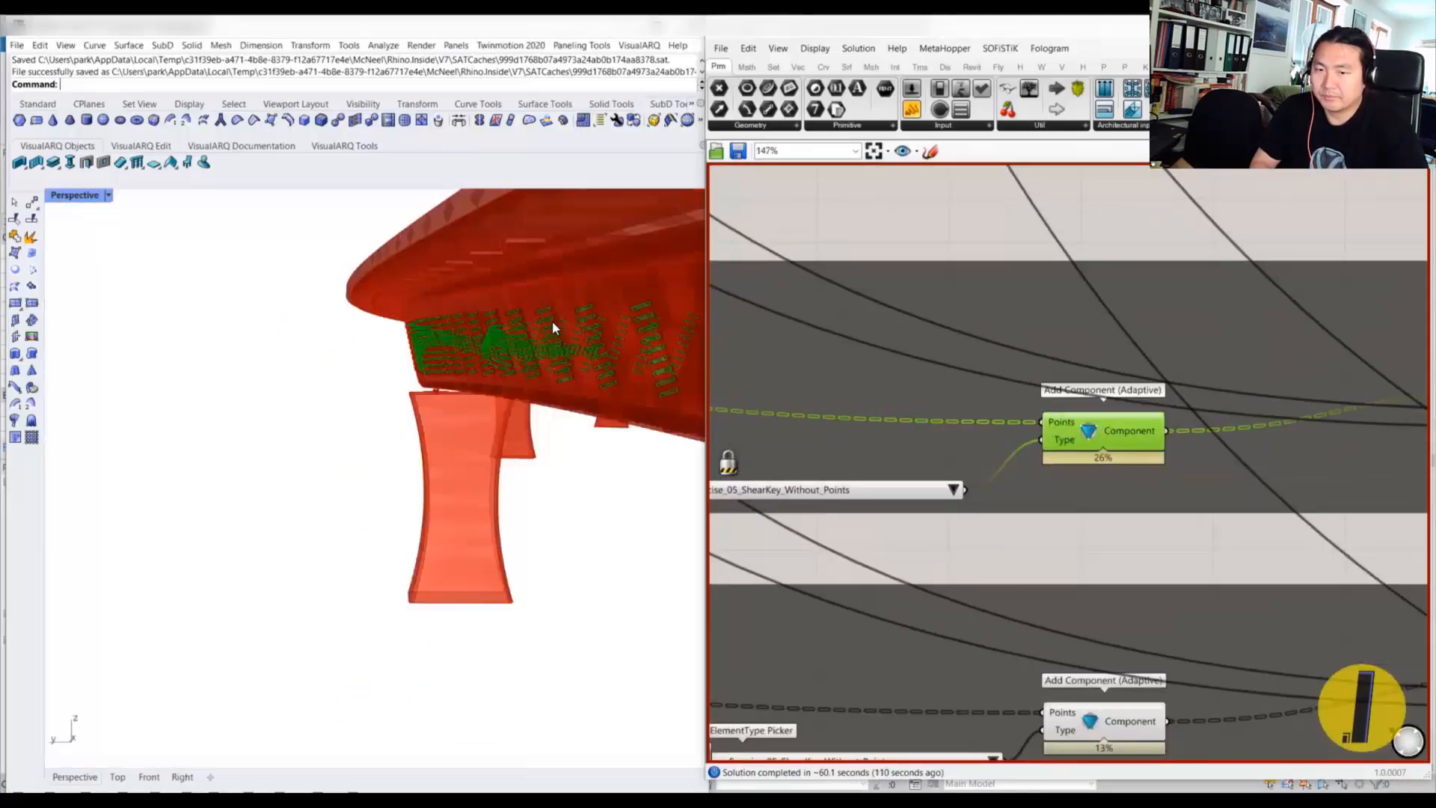
{"action": "right_click_drag", "start_coordinate": [552, 320], "coordinate": [544, 327]}
{"action": "scroll", "coordinate": [553, 332], "scroll_direction": "down", "scroll_amount": 3}
{"action": "scroll", "coordinate": [1097, 464], "scroll_direction": "down", "scroll_amount": 5}
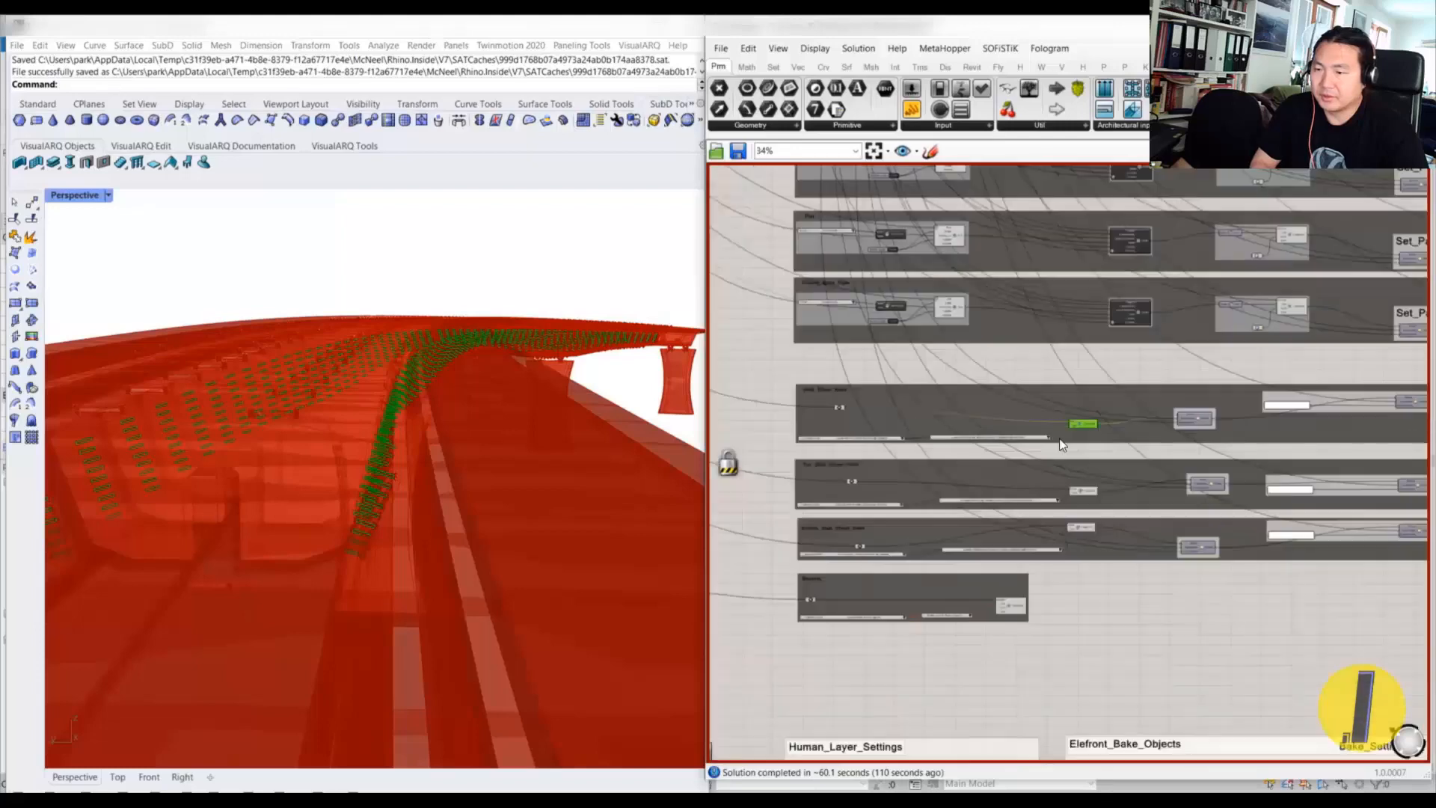
- Move the Add Component (Location) node in the Bearing group closer to its ElementType Picker
{"action": "scroll", "coordinate": [1038, 535], "scroll_direction": "up", "scroll_amount": 6}
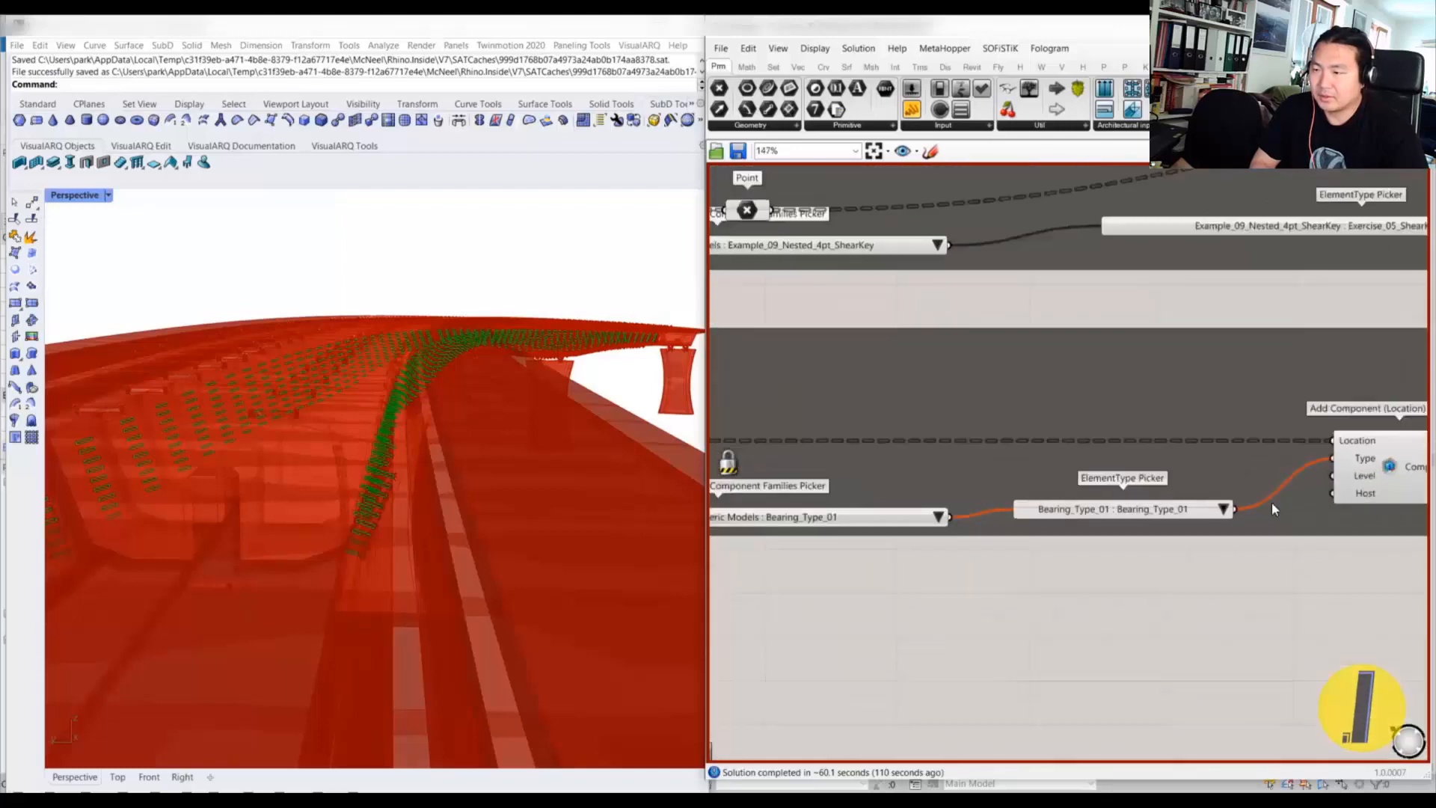
{"action": "right_click_drag", "start_coordinate": [1227, 555], "coordinate": [1027, 585]}
{"action": "left_click_drag", "start_coordinate": [1220, 493], "coordinate": [1151, 497]}
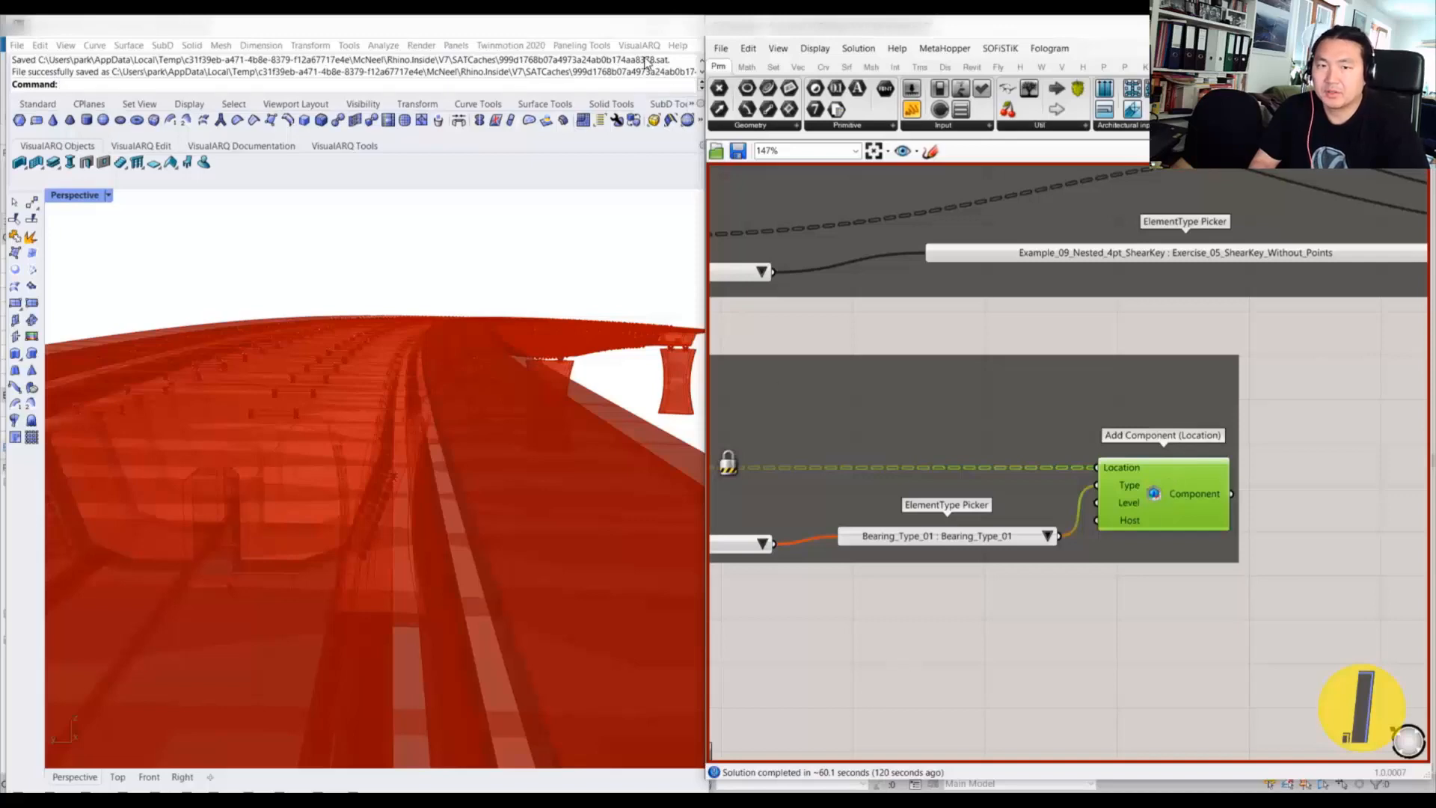
- Switch to Revit, recompute the Grasshopper definition and examine the elements placed on the first pier's bearing plates
{"action": "key", "text": "alt+Tab"}
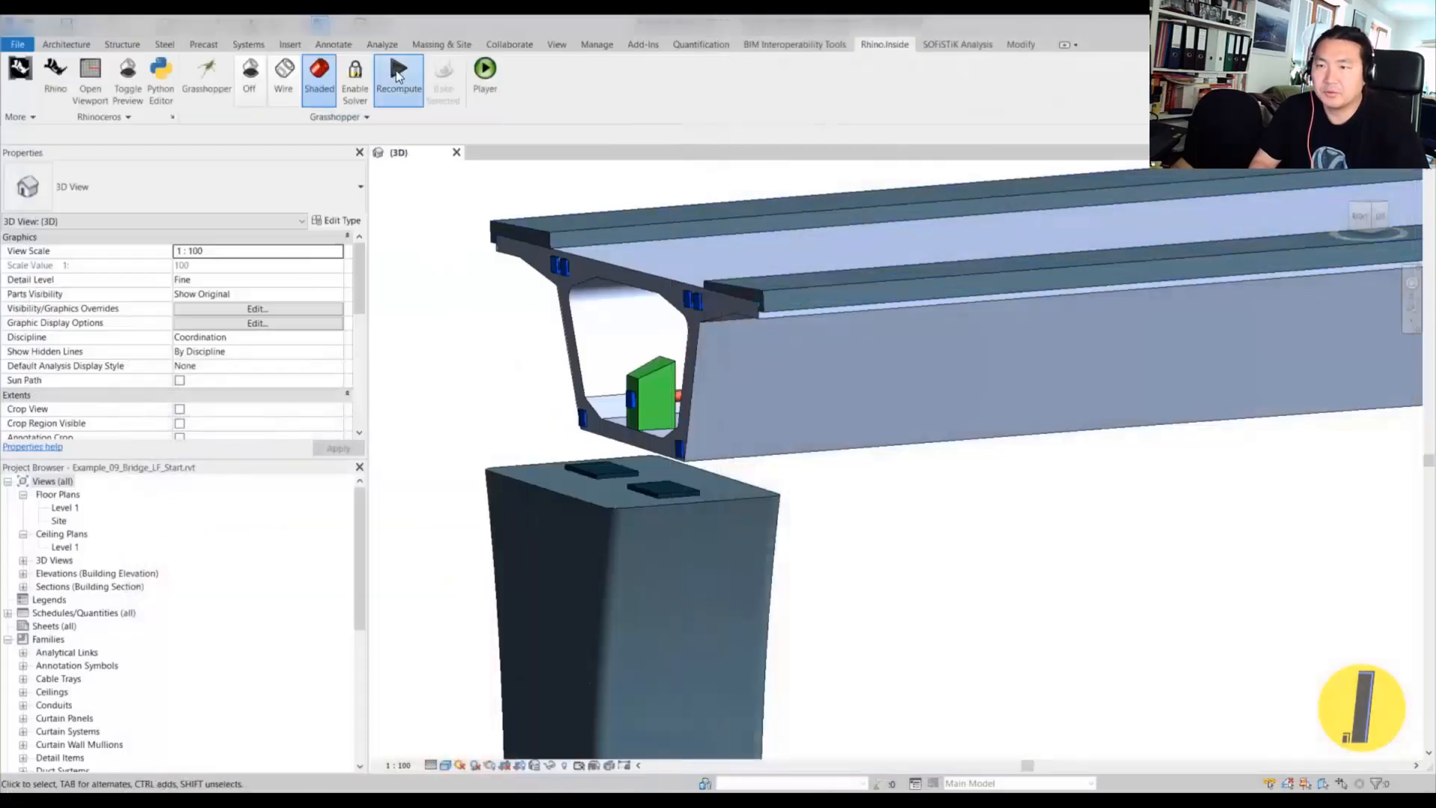
{"action": "scroll", "coordinate": [669, 468], "scroll_direction": "up", "scroll_amount": 4}
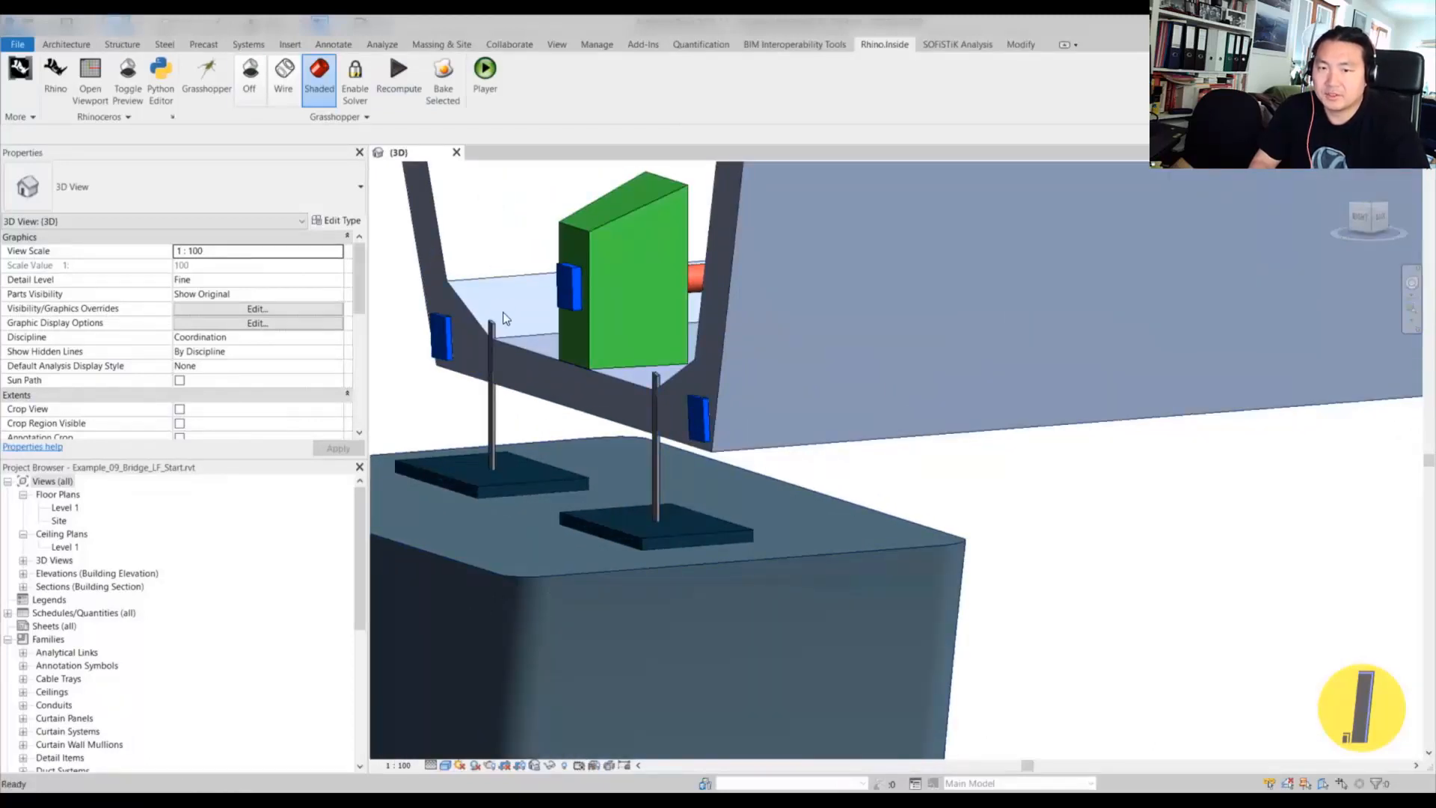
{"action": "scroll", "coordinate": [503, 311], "scroll_direction": "down", "scroll_amount": 4}
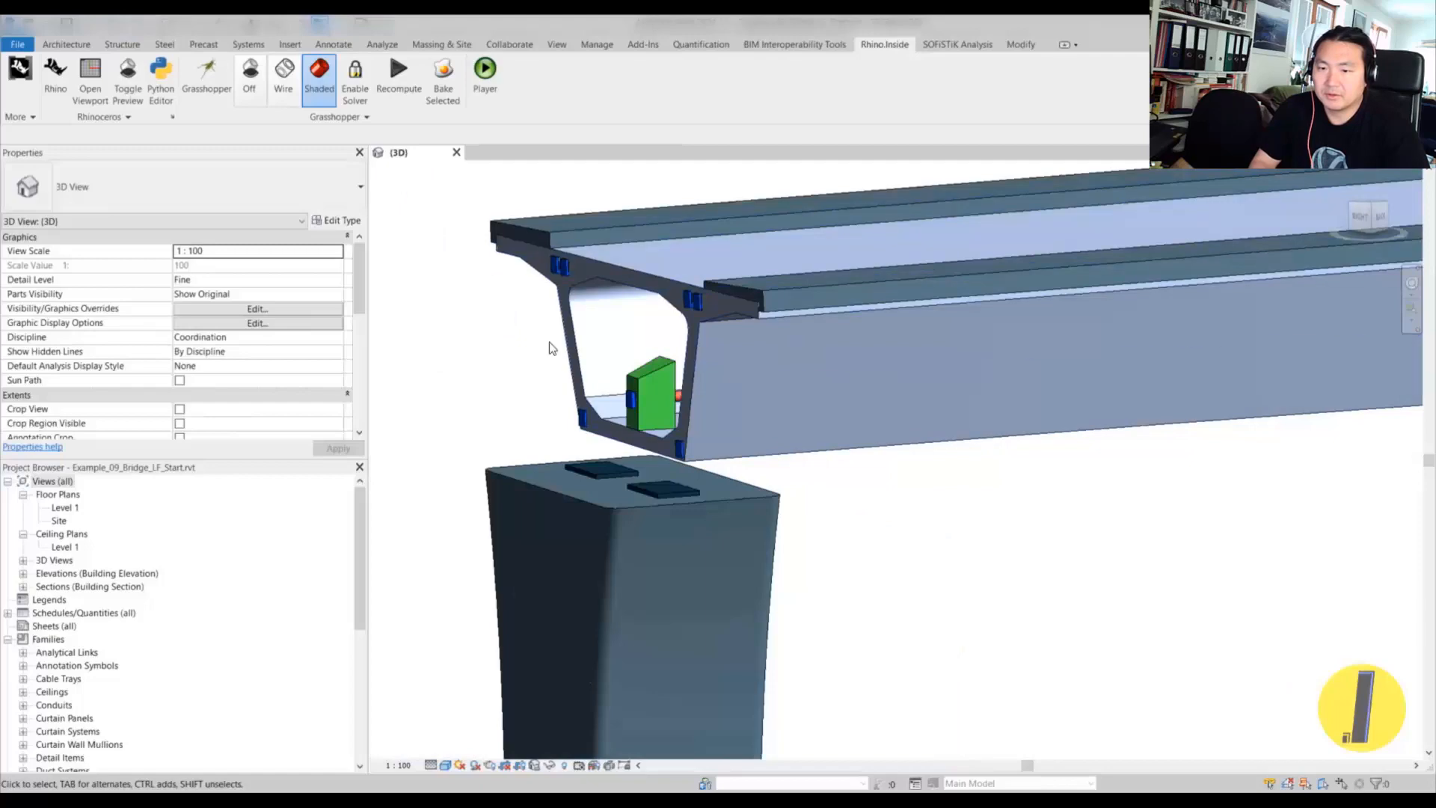
- Reopen Grasshopper and check the Bearing group's Component Families Picker for the available bearing families
{"action": "left_click", "coordinate": [207, 75]}
{"action": "right_click_drag", "start_coordinate": [948, 535], "coordinate": [984, 523]}
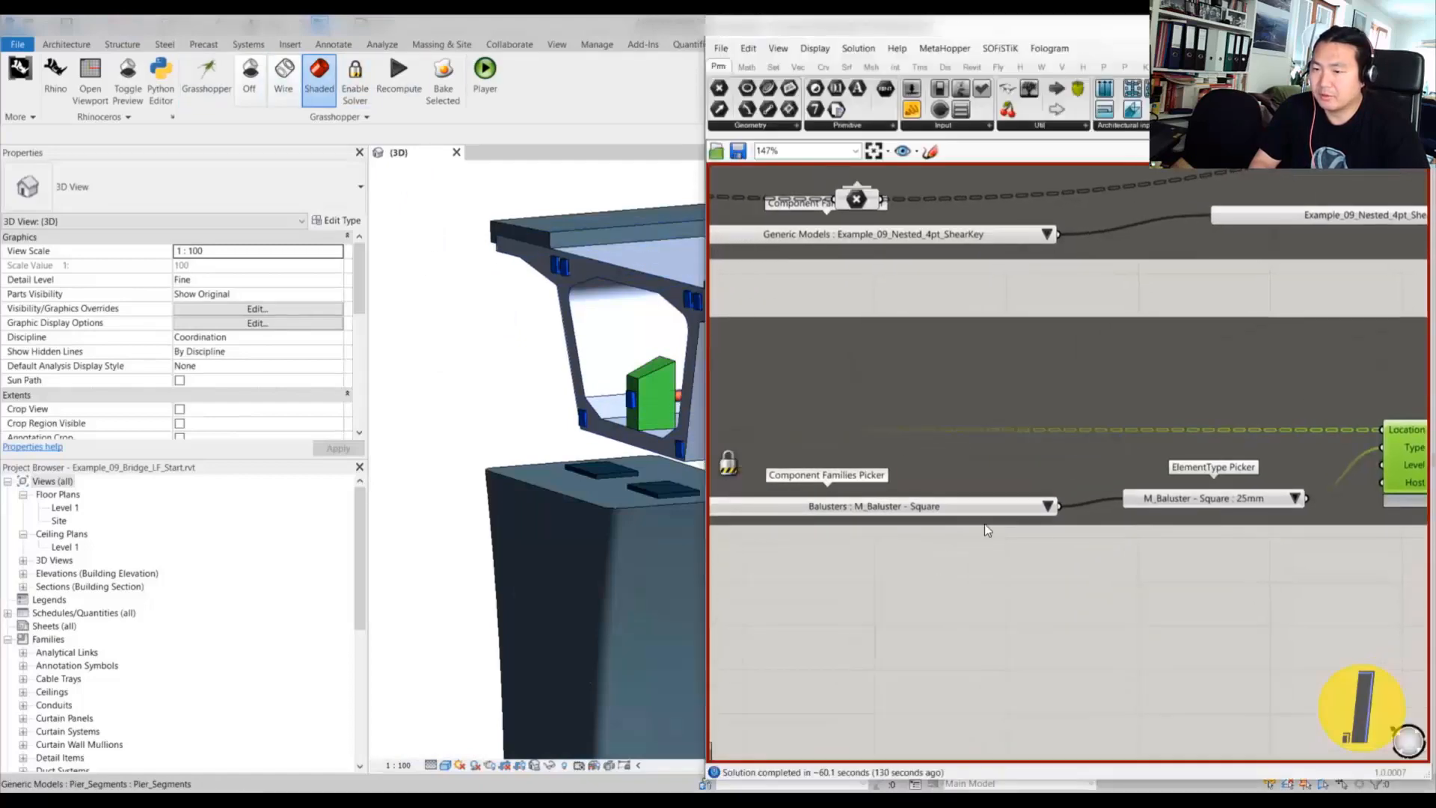
{"action": "left_click", "coordinate": [1043, 505]}
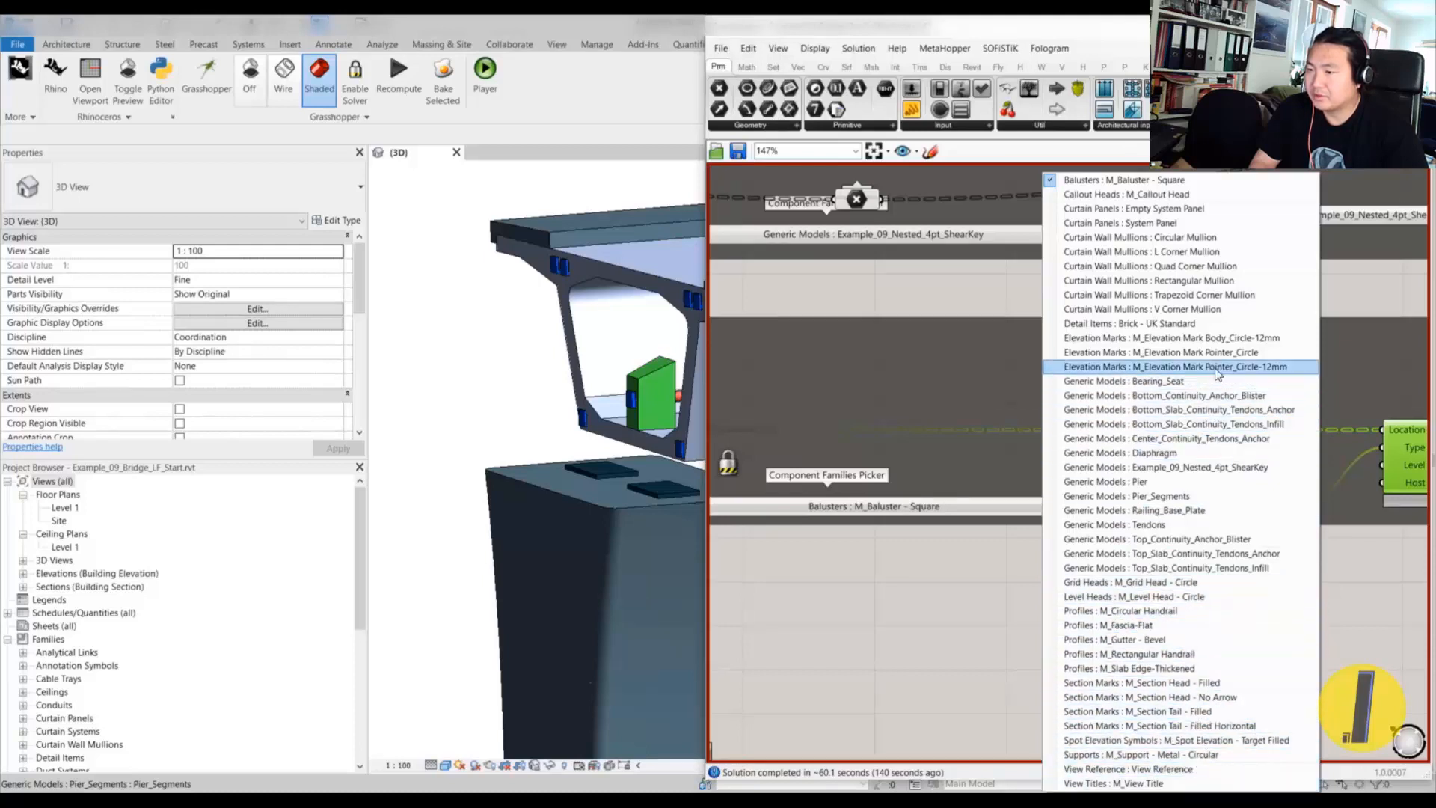
{"action": "key", "text": "Escape"}
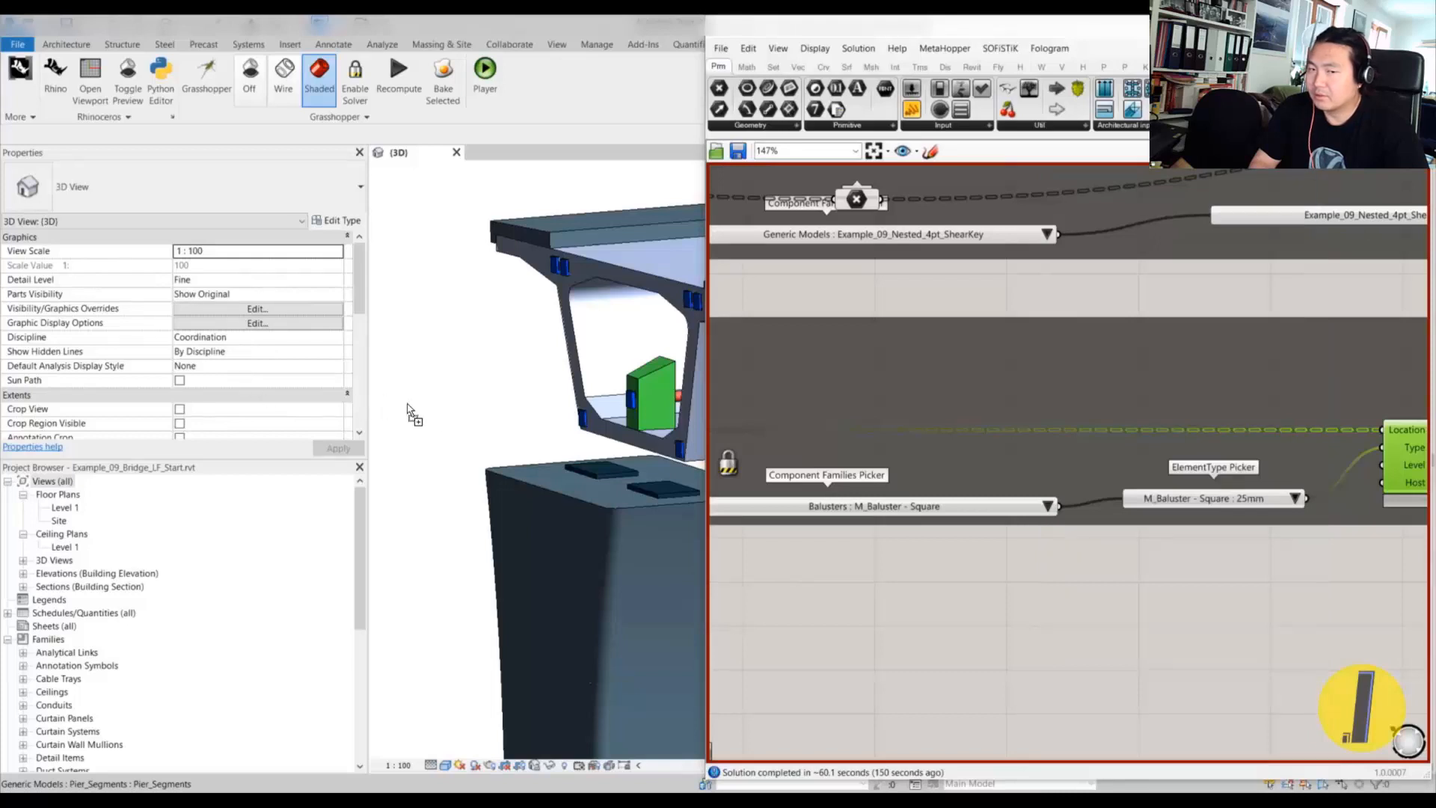
- Load the Bearing_Type_01 family into the Revit project without placing an instance
{"action": "left_click", "coordinate": [460, 422]}
{"action": "key", "text": "c"}
{"action": "key", "text": "m"}
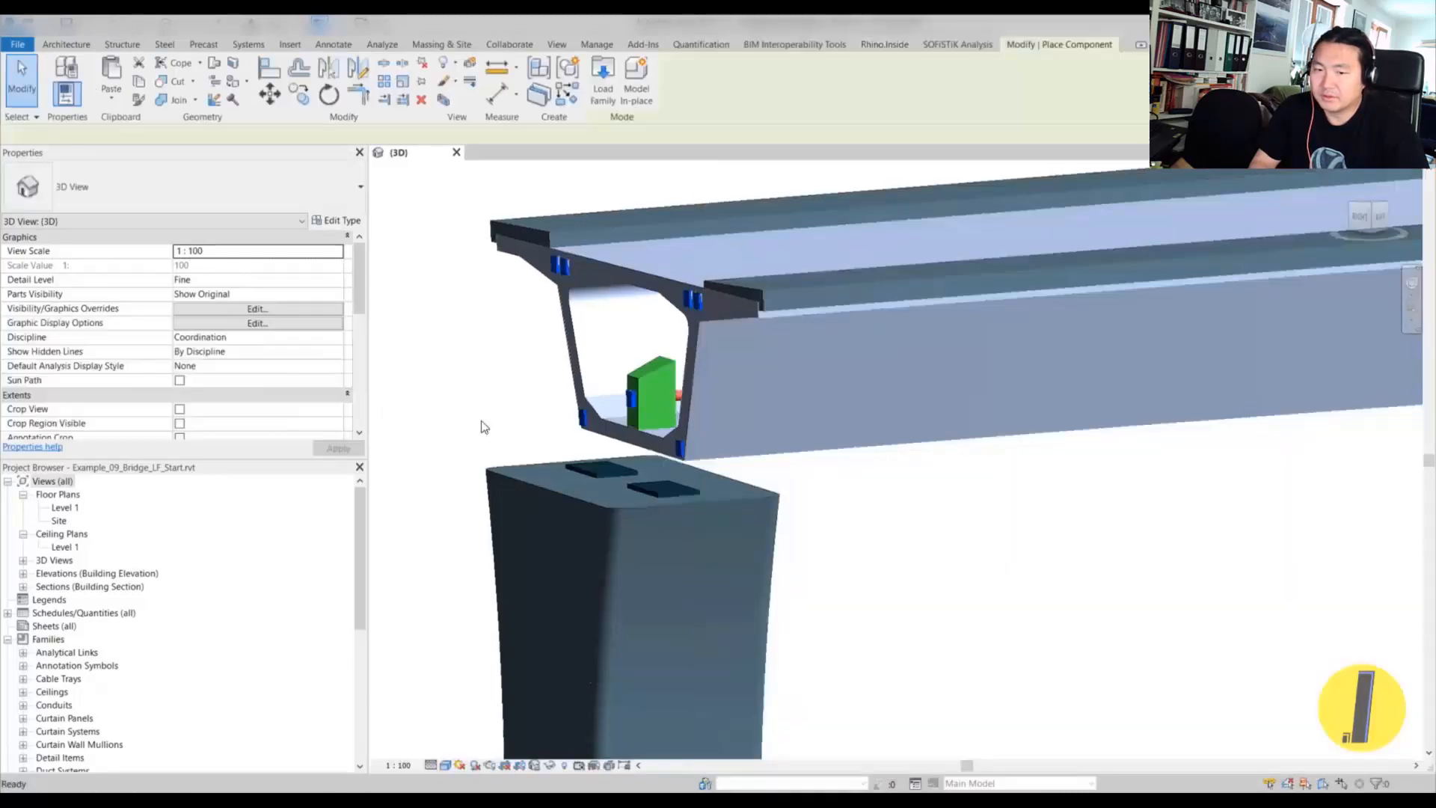
{"action": "key", "text": "Escape"}
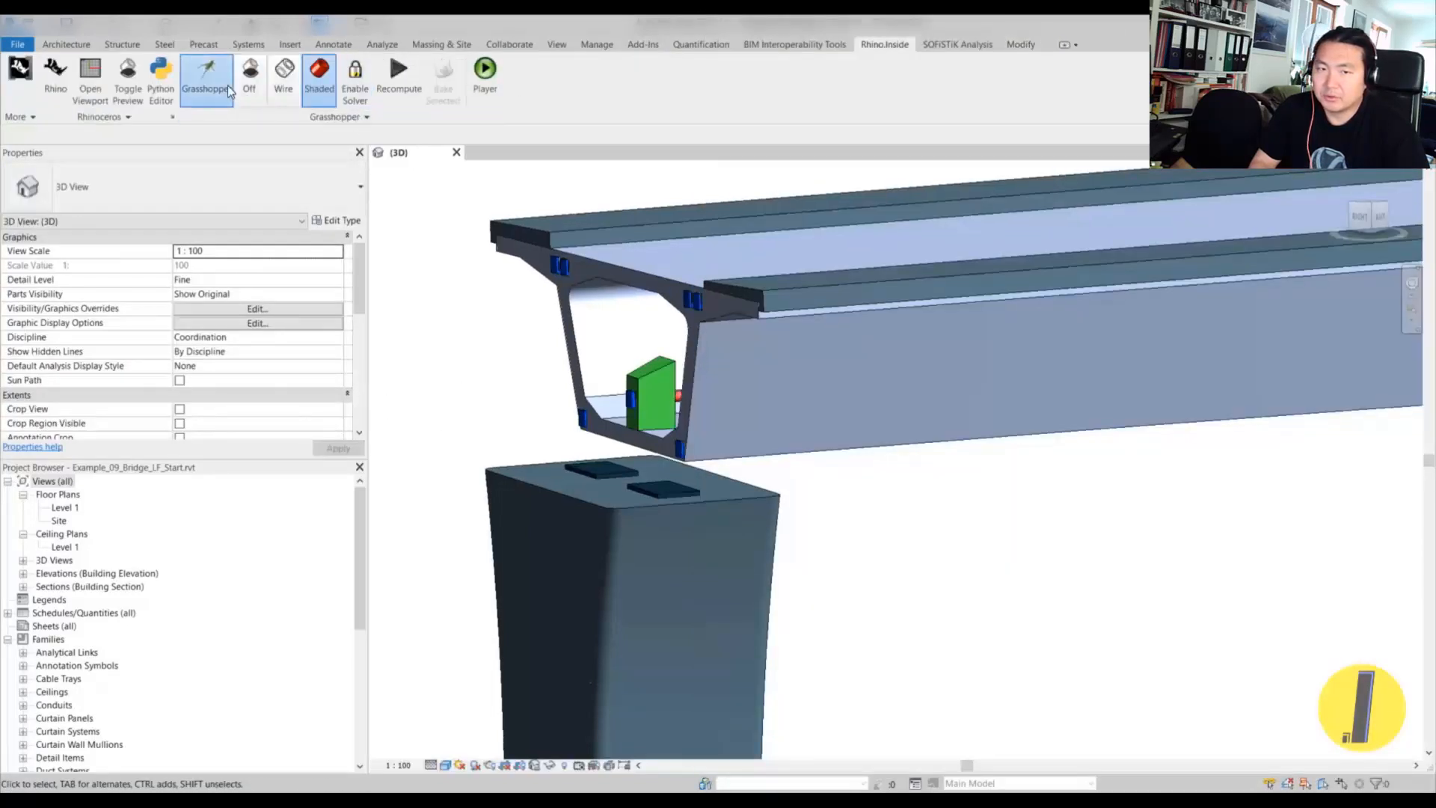
- Recompute the Grasshopper definition and set the Bearing group's Component Families Picker to Generic Models : Bearing_Type_01
{"action": "left_click", "coordinate": [227, 85]}
{"action": "left_click", "coordinate": [397, 76]}
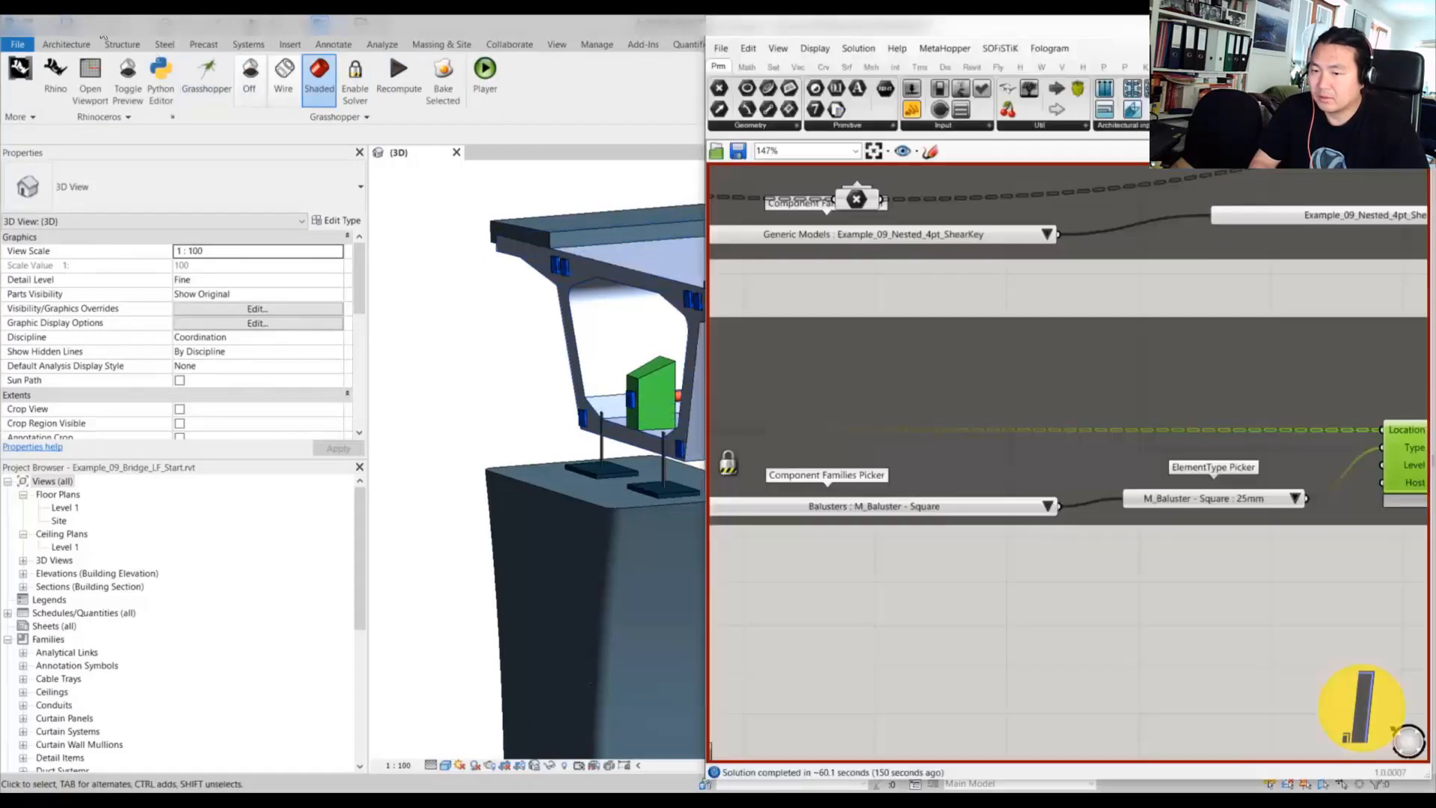
{"action": "left_click", "coordinate": [112, 28]}
{"action": "left_click", "coordinate": [210, 83]}
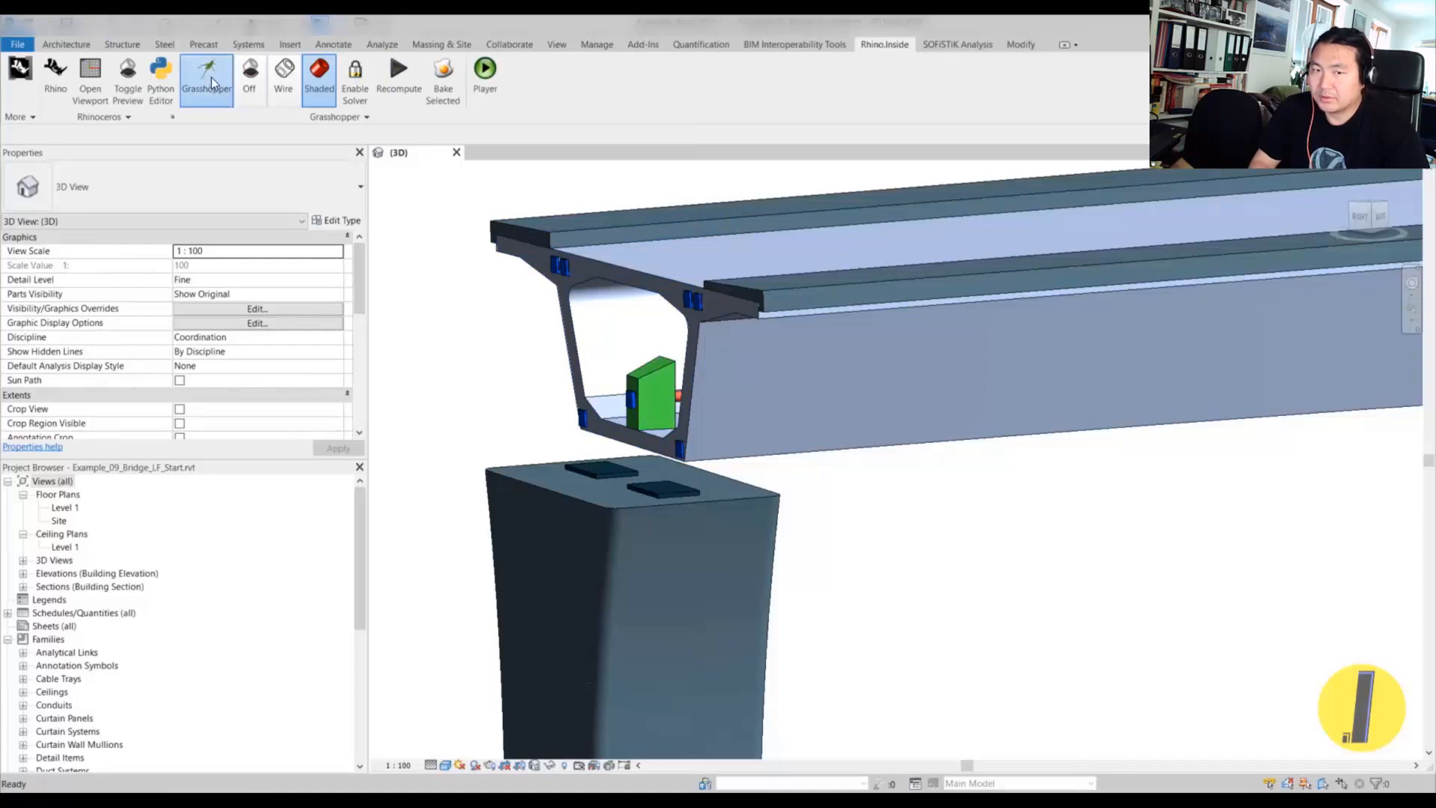
{"action": "left_click", "coordinate": [1046, 506]}
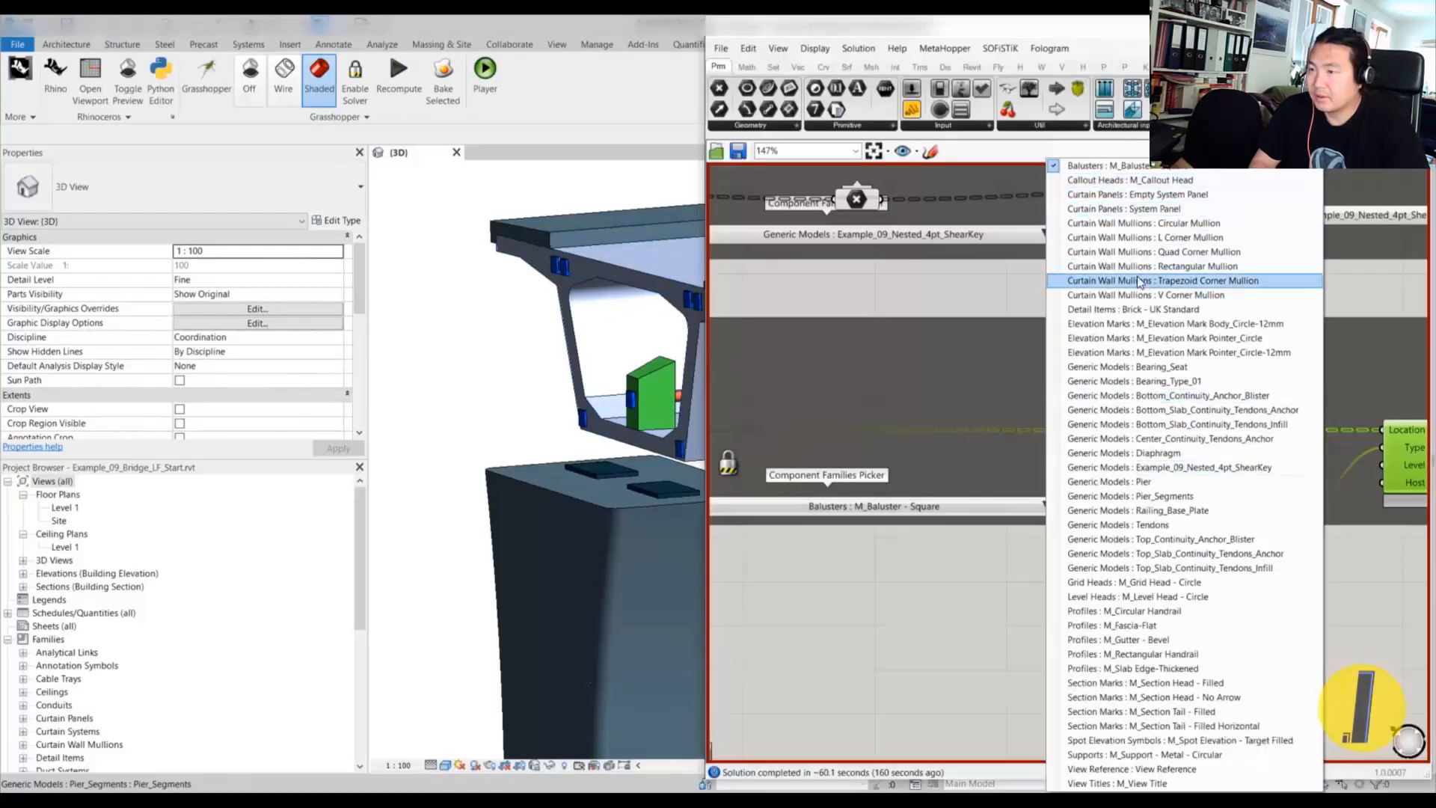
{"action": "left_click", "coordinate": [1136, 380]}
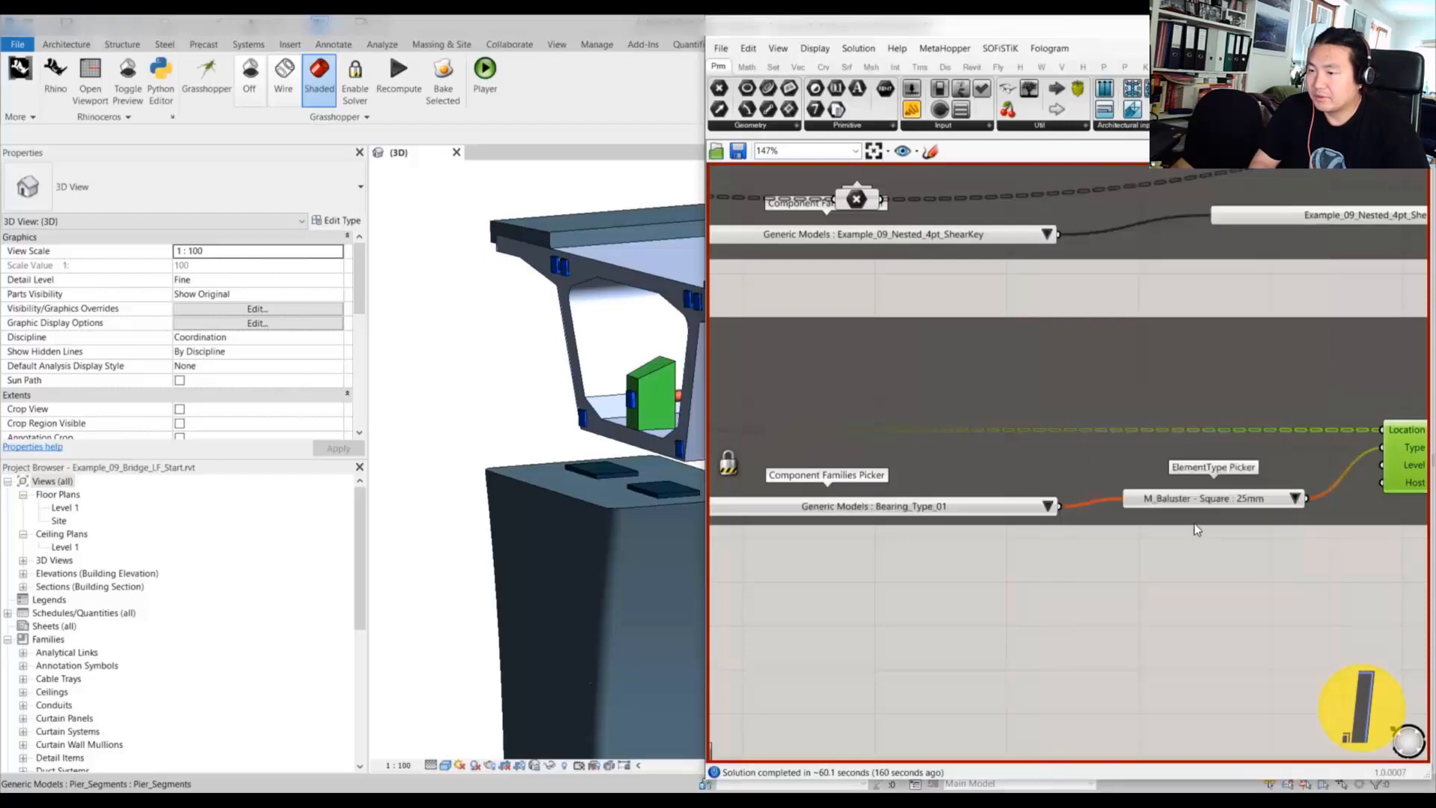
- Switch the Bearing group's ElementType Picker to the Bearing_Type_01 type and recompute the solution
{"action": "left_click", "coordinate": [1304, 498]}
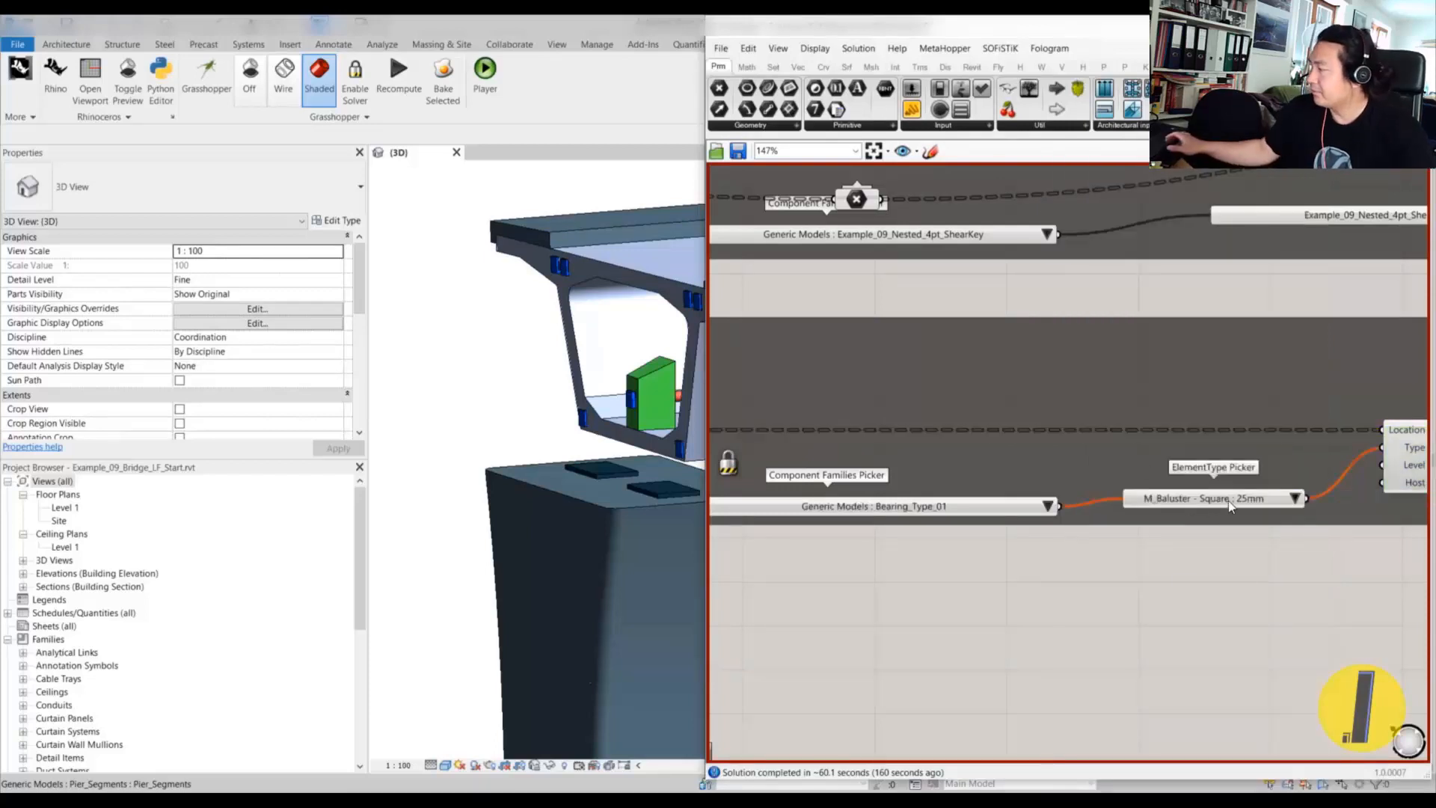
{"action": "scroll", "coordinate": [1288, 501], "scroll_direction": "down", "scroll_amount": 1}
{"action": "middle_click", "coordinate": [1163, 577]}
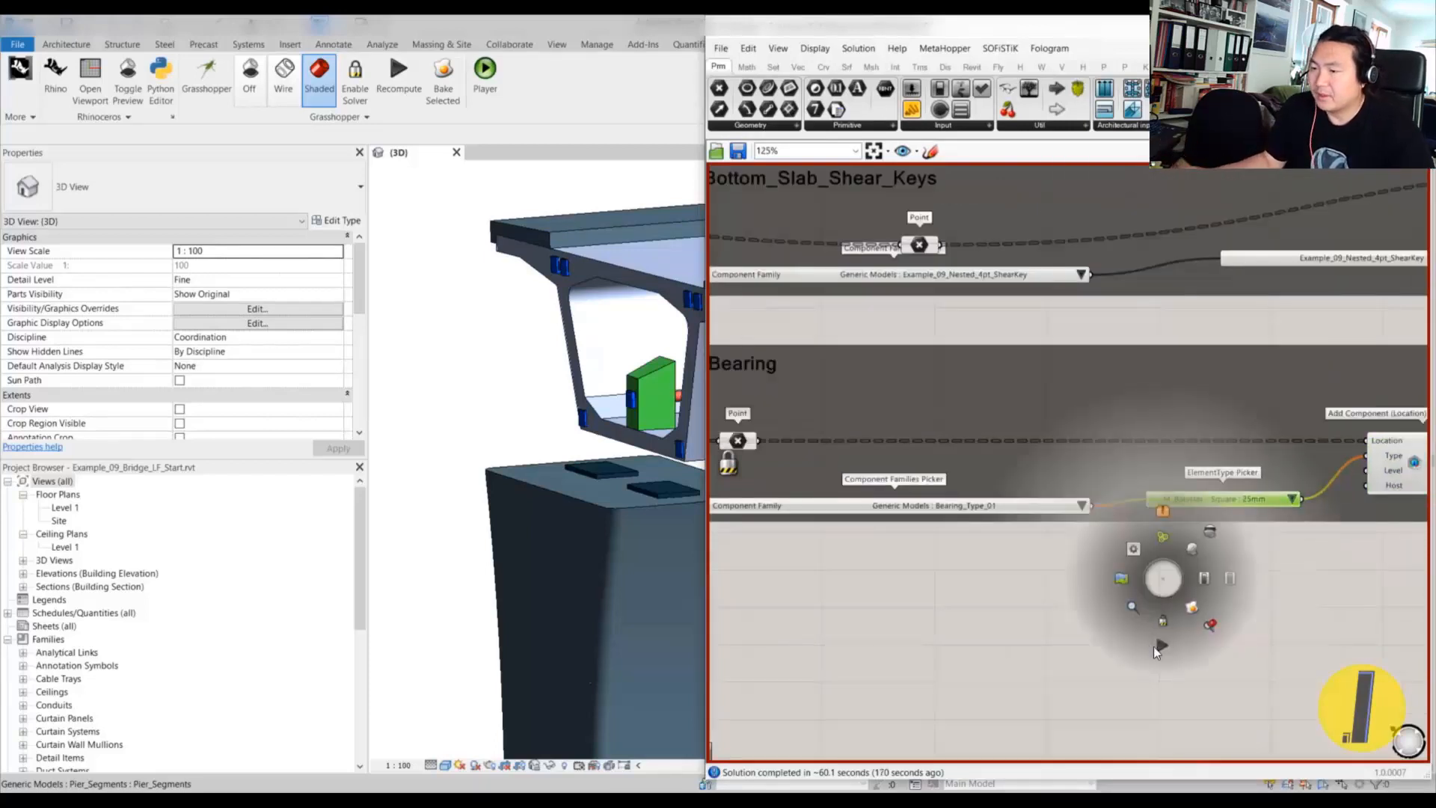
{"action": "left_click", "coordinate": [1154, 646]}
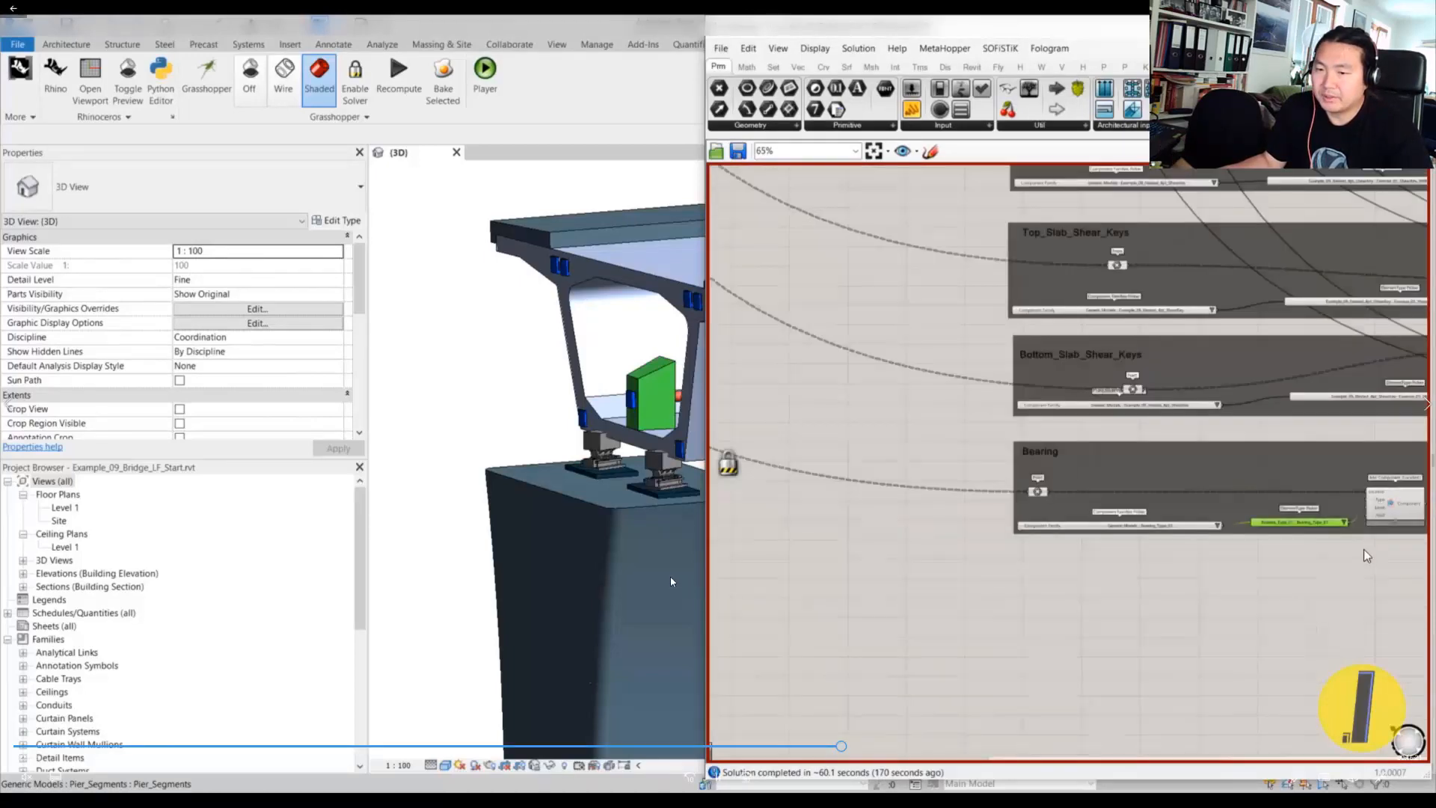
- Examine the Bearing_Type_01 instances placed on the first pier's bearing plates in the Revit 3D view
{"action": "left_click", "coordinate": [670, 576]}
{"action": "scroll", "coordinate": [670, 576], "scroll_direction": "up", "scroll_amount": 3}
{"action": "scroll", "coordinate": [671, 459], "scroll_direction": "up", "scroll_amount": 1}
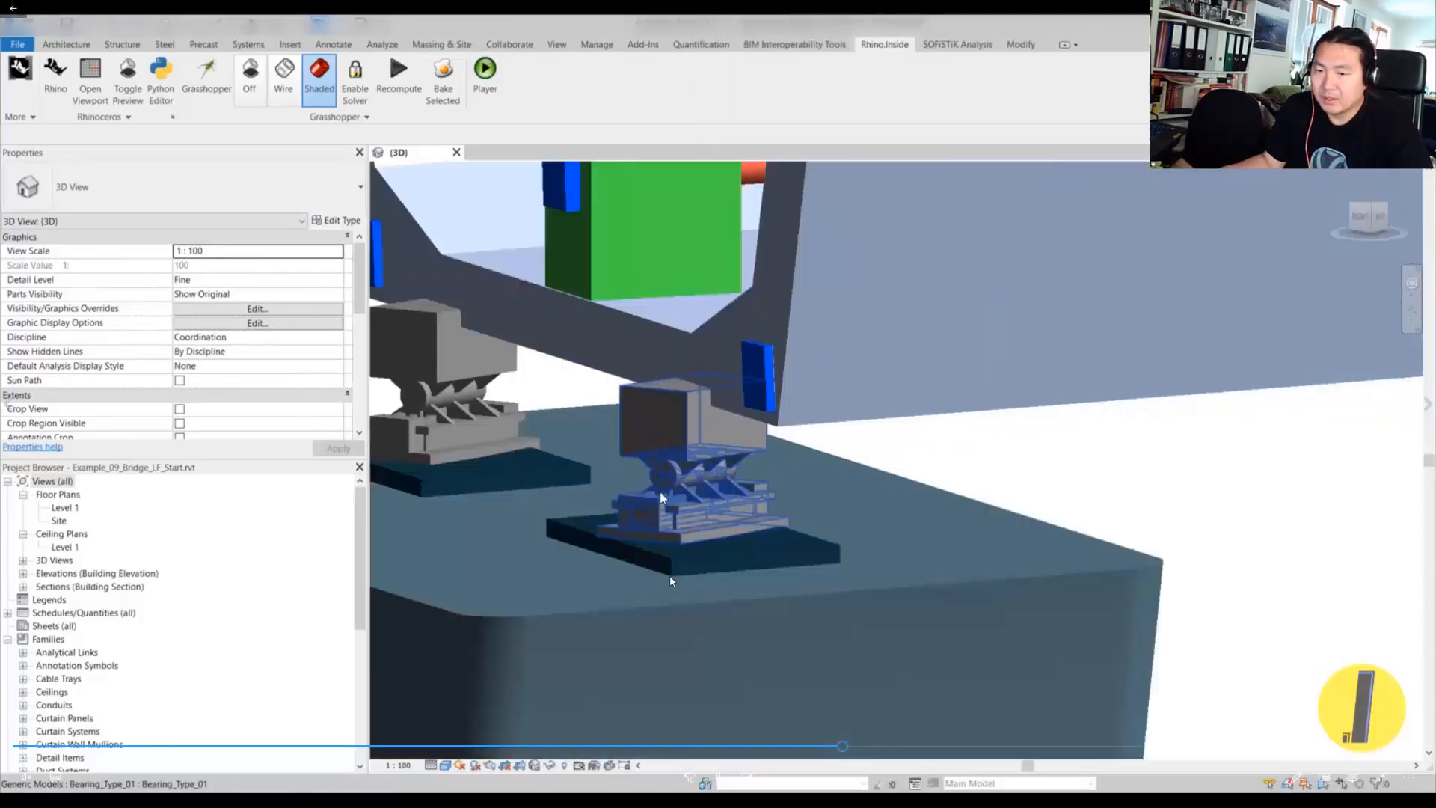
{"action": "scroll", "coordinate": [677, 471], "scroll_direction": "up", "scroll_amount": 1}
{"action": "left_click", "coordinate": [699, 449]}
{"action": "scroll", "coordinate": [668, 551], "scroll_direction": "down", "scroll_amount": 8}
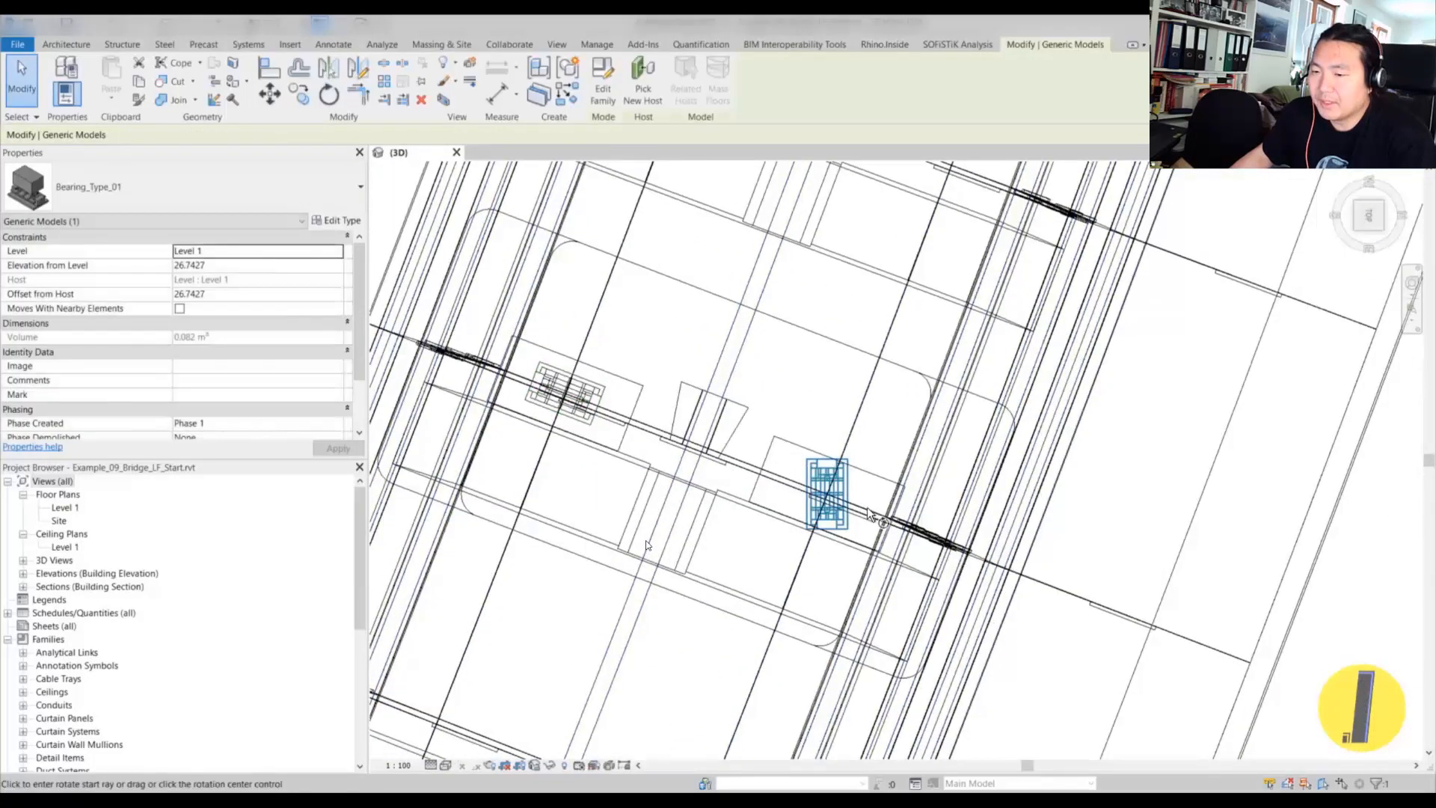
- Rotate the remaining unaligned bearing on this pier in plan so that it lines up with its bearing seat
{"action": "left_click", "coordinate": [832, 465]}
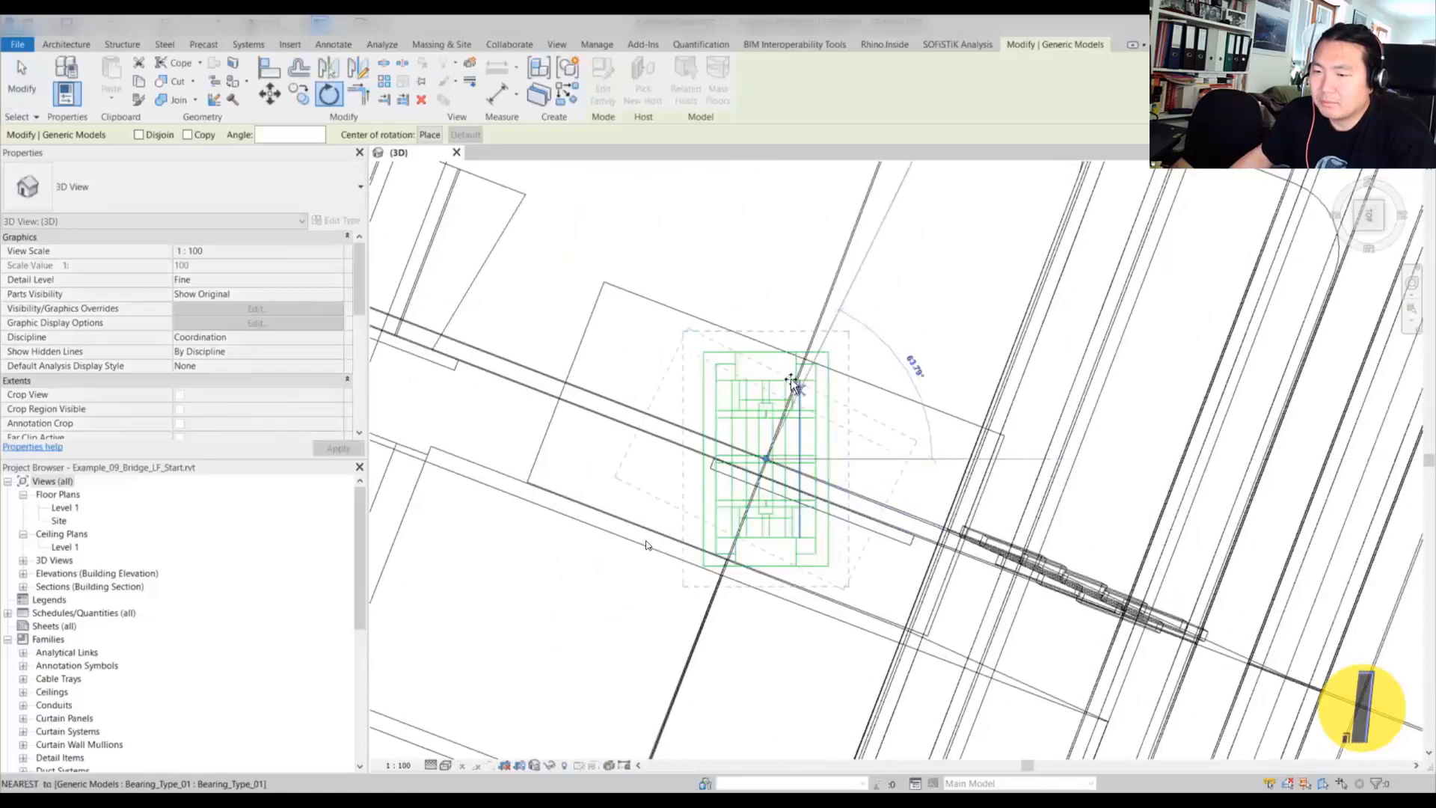
{"action": "scroll", "coordinate": [804, 361], "scroll_direction": "up", "scroll_amount": 2}
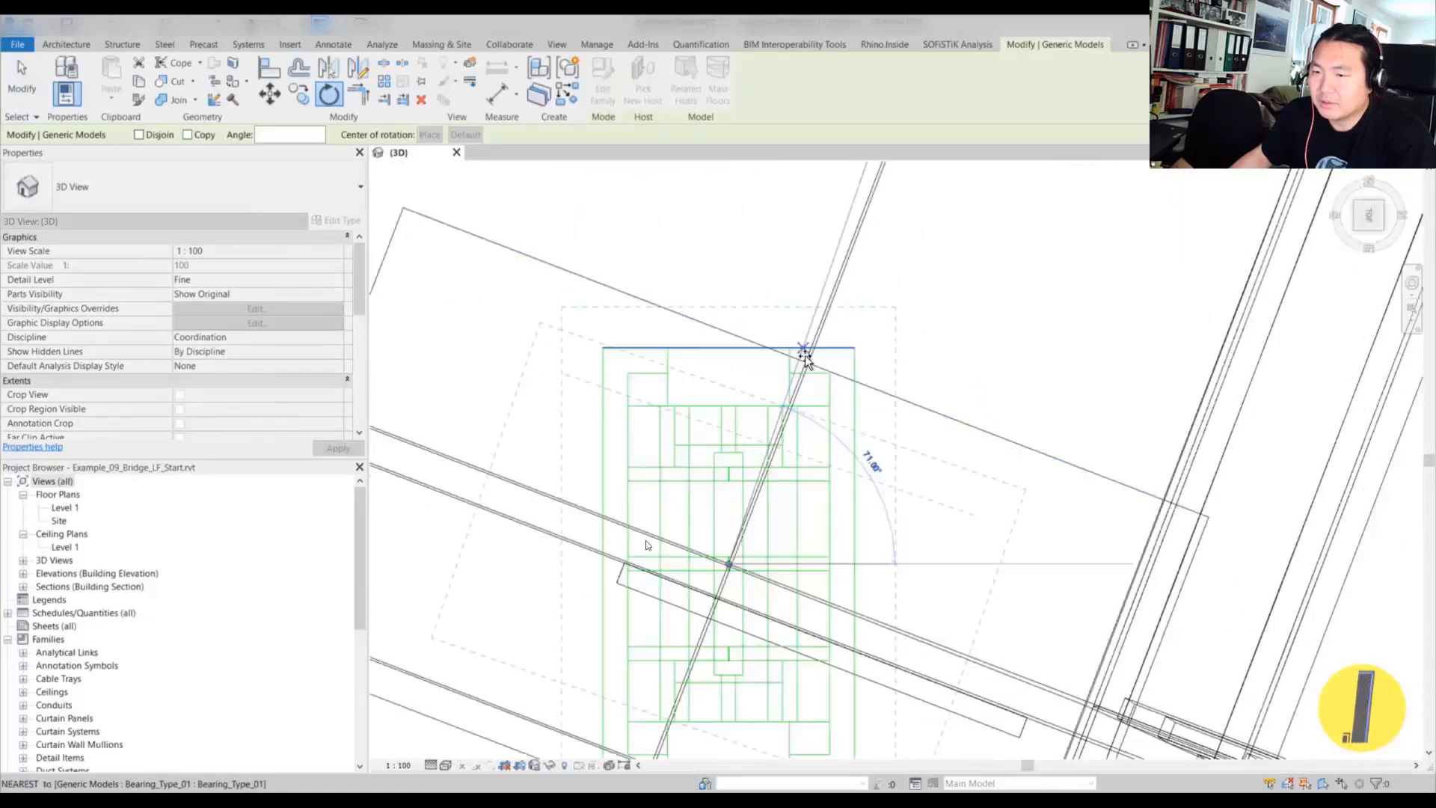
{"action": "left_click", "coordinate": [806, 361]}
- Rotate the left bearing on the next pier about its centre to align it with its bearing seat
{"action": "scroll", "coordinate": [806, 367], "scroll_direction": "down", "scroll_amount": 7}
{"action": "middle_click_drag", "start_coordinate": [762, 573], "coordinate": [684, 748]}
{"action": "middle_click_drag", "start_coordinate": [714, 262], "coordinate": [701, 448]}
{"action": "middle_click_drag", "start_coordinate": [708, 301], "coordinate": [701, 417]}
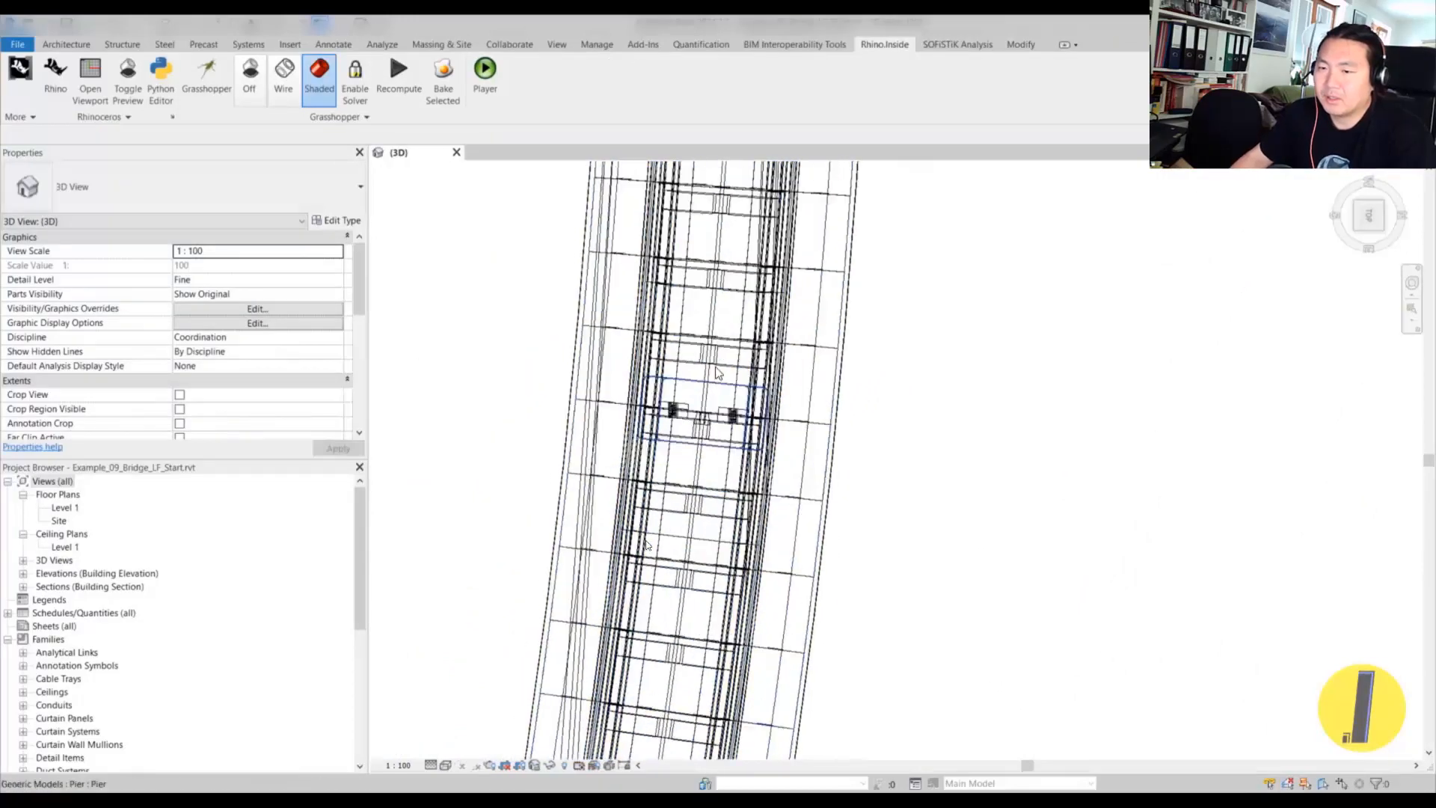
{"action": "scroll", "coordinate": [673, 441], "scroll_direction": "up", "scroll_amount": 5}
{"action": "scroll", "coordinate": [645, 474], "scroll_direction": "up", "scroll_amount": 4}
{"action": "left_click", "coordinate": [540, 452]}
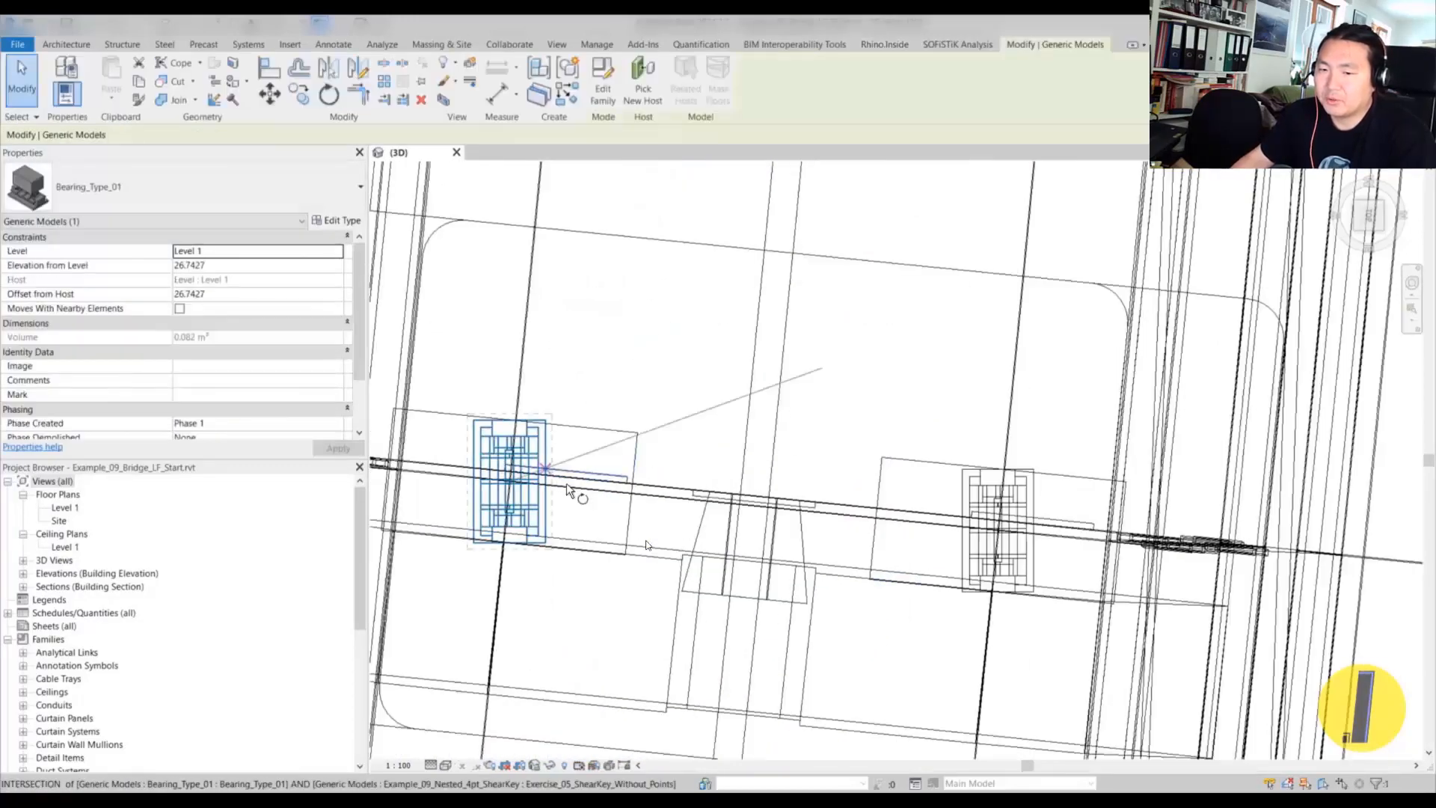
{"action": "scroll", "coordinate": [548, 477], "scroll_direction": "up", "scroll_amount": 3}
{"action": "left_click", "coordinate": [546, 485]}
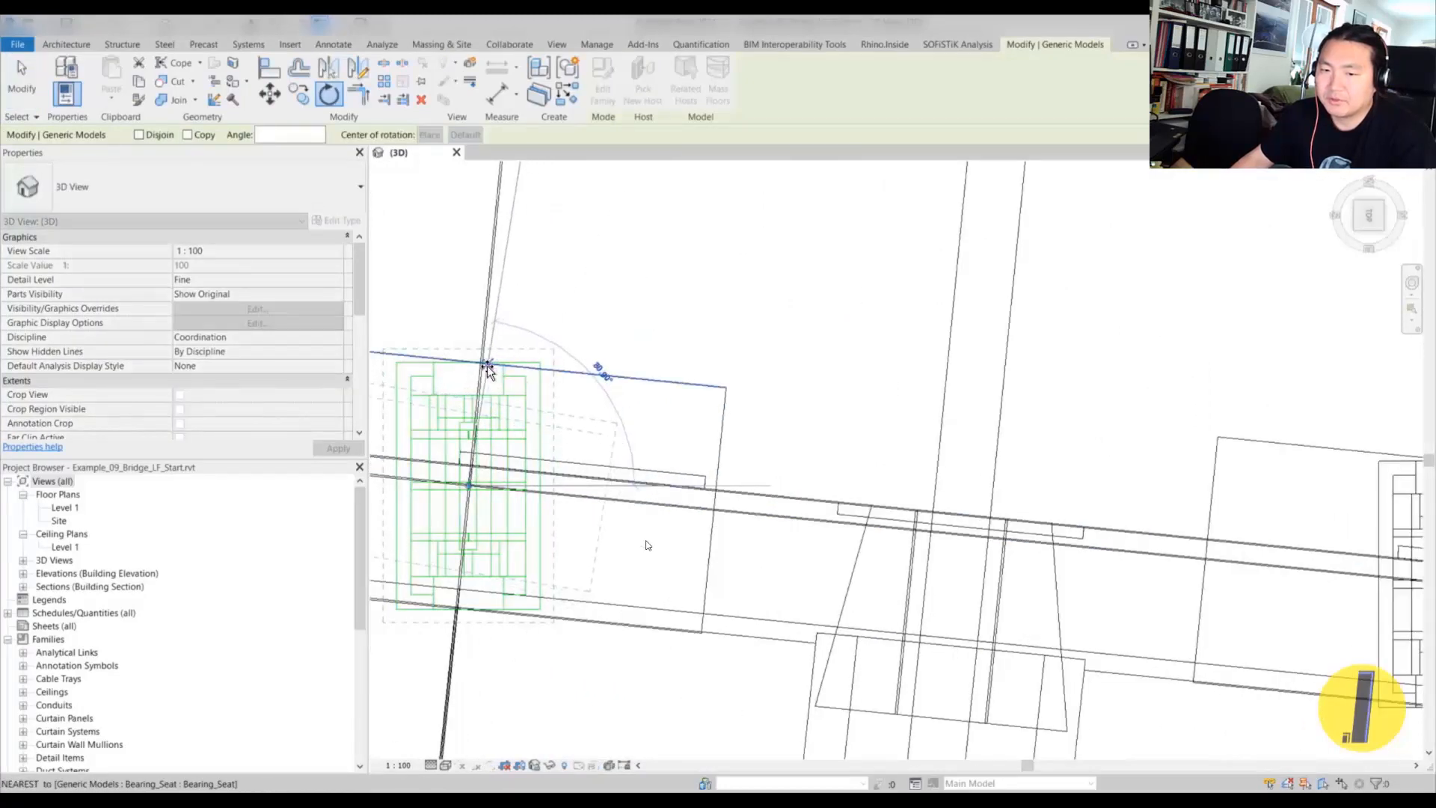
{"action": "left_click", "coordinate": [483, 364]}
- Rotate the right bearing on the same pier about its centre to match its bearing seat's direction
{"action": "scroll", "coordinate": [645, 439], "scroll_direction": "down", "scroll_amount": 5}
{"action": "scroll", "coordinate": [787, 447], "scroll_direction": "up", "scroll_amount": 4}
{"action": "left_click", "coordinate": [797, 464]}
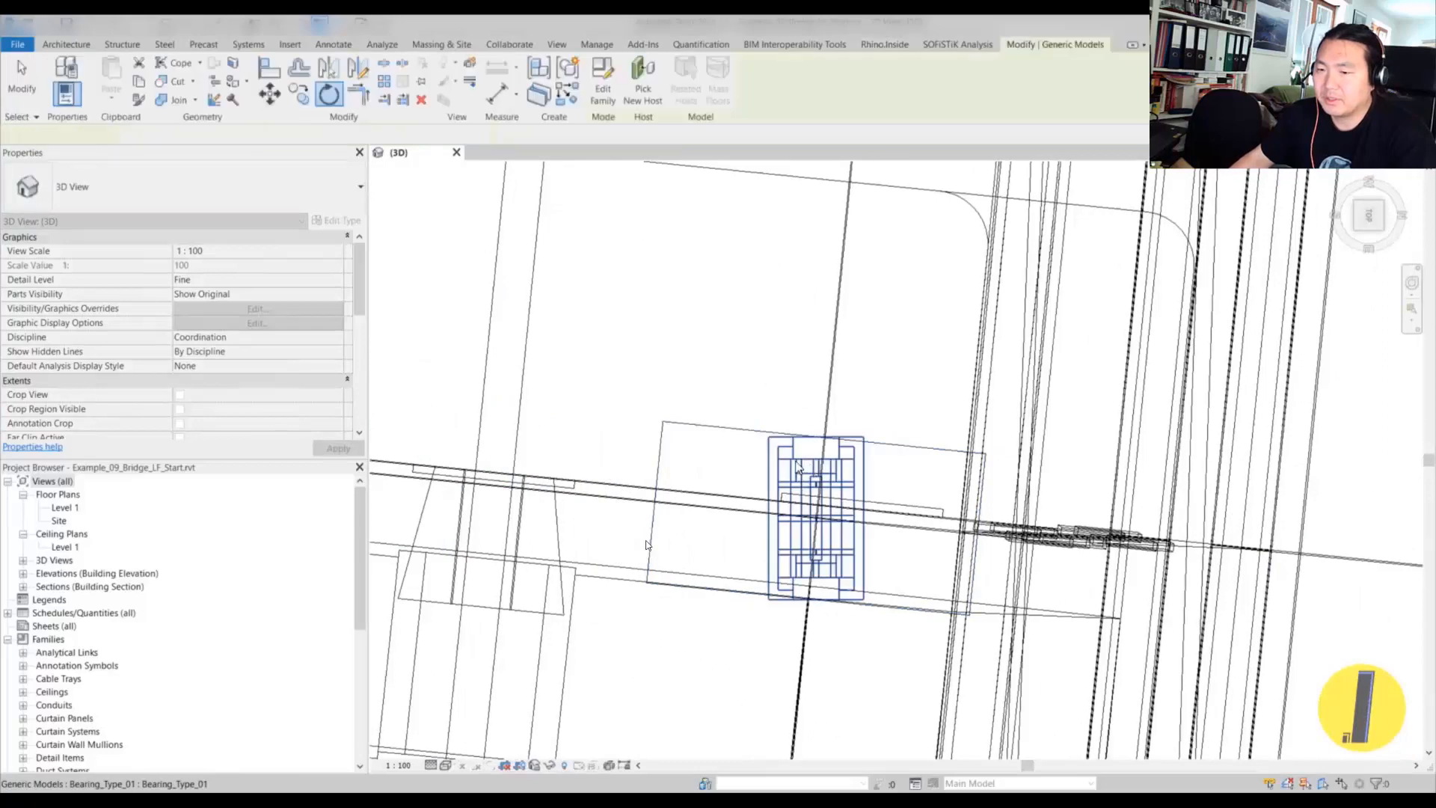
{"action": "key", "text": "r"}
{"action": "key", "text": "o"}
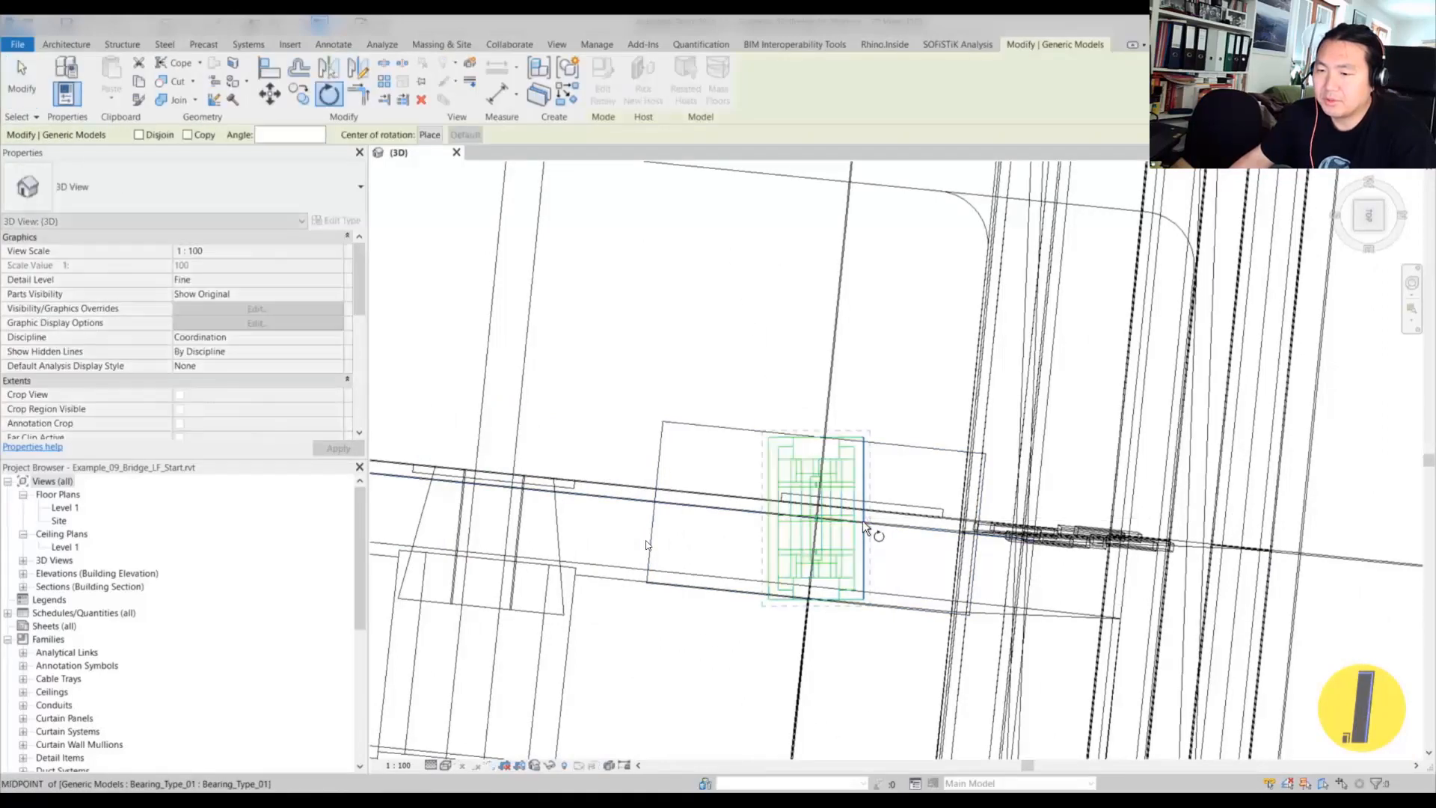
{"action": "key", "text": "Escape"}
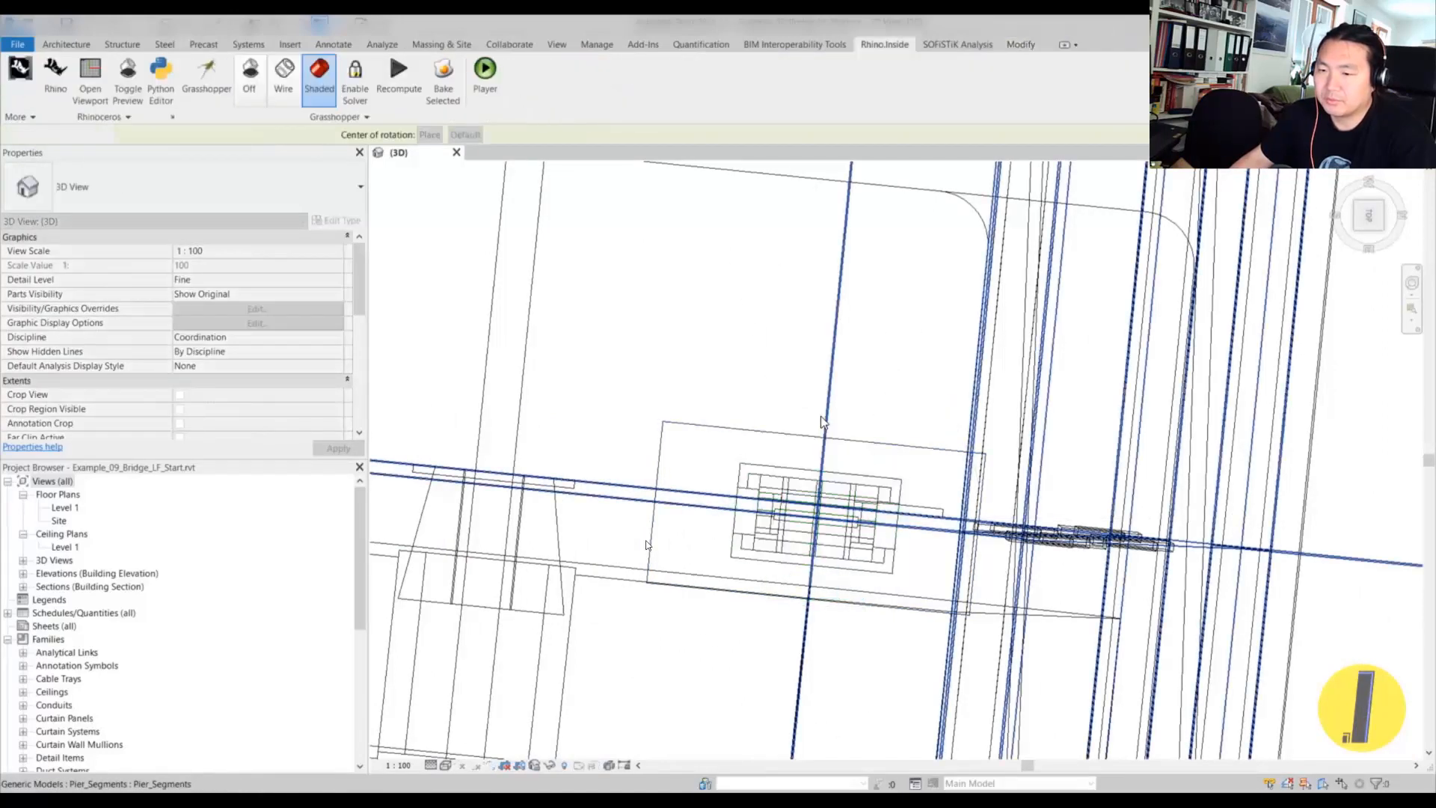
- Rotate the left bearing on the pier at the bridge's far end by 90° to align it with its seat
{"action": "scroll", "coordinate": [816, 418], "scroll_direction": "down", "scroll_amount": 5}
{"action": "middle_click_drag", "start_coordinate": [830, 168], "coordinate": [726, 427]}
{"action": "scroll", "coordinate": [725, 427], "scroll_direction": "down", "scroll_amount": 3}
{"action": "middle_click_drag", "start_coordinate": [723, 306], "coordinate": [695, 516]}
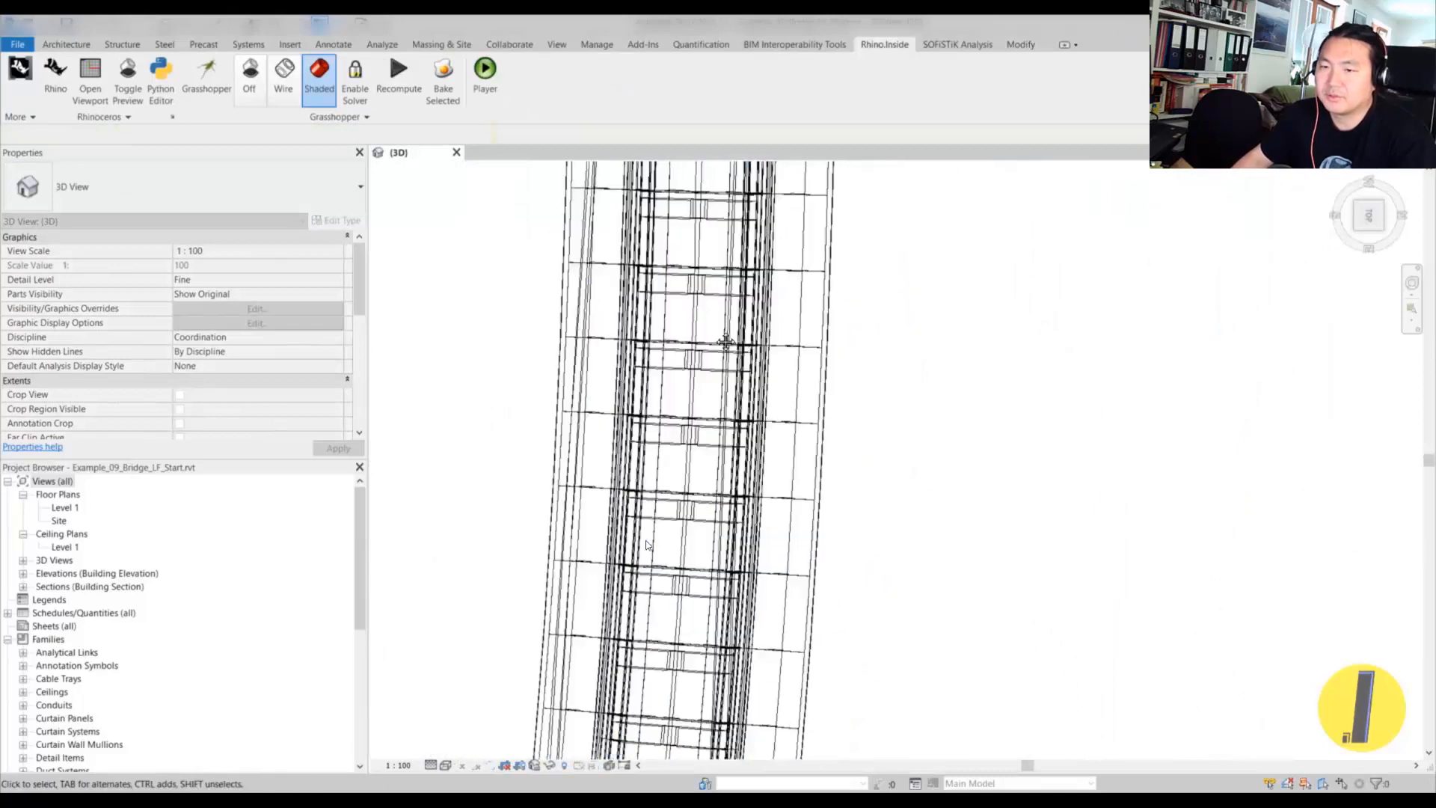
{"action": "middle_click_drag", "start_coordinate": [724, 343], "coordinate": [718, 483]}
{"action": "middle_click_drag", "start_coordinate": [710, 209], "coordinate": [698, 448]}
{"action": "scroll", "coordinate": [698, 451], "scroll_direction": "down", "scroll_amount": 2}
{"action": "scroll", "coordinate": [723, 274], "scroll_direction": "up", "scroll_amount": 5}
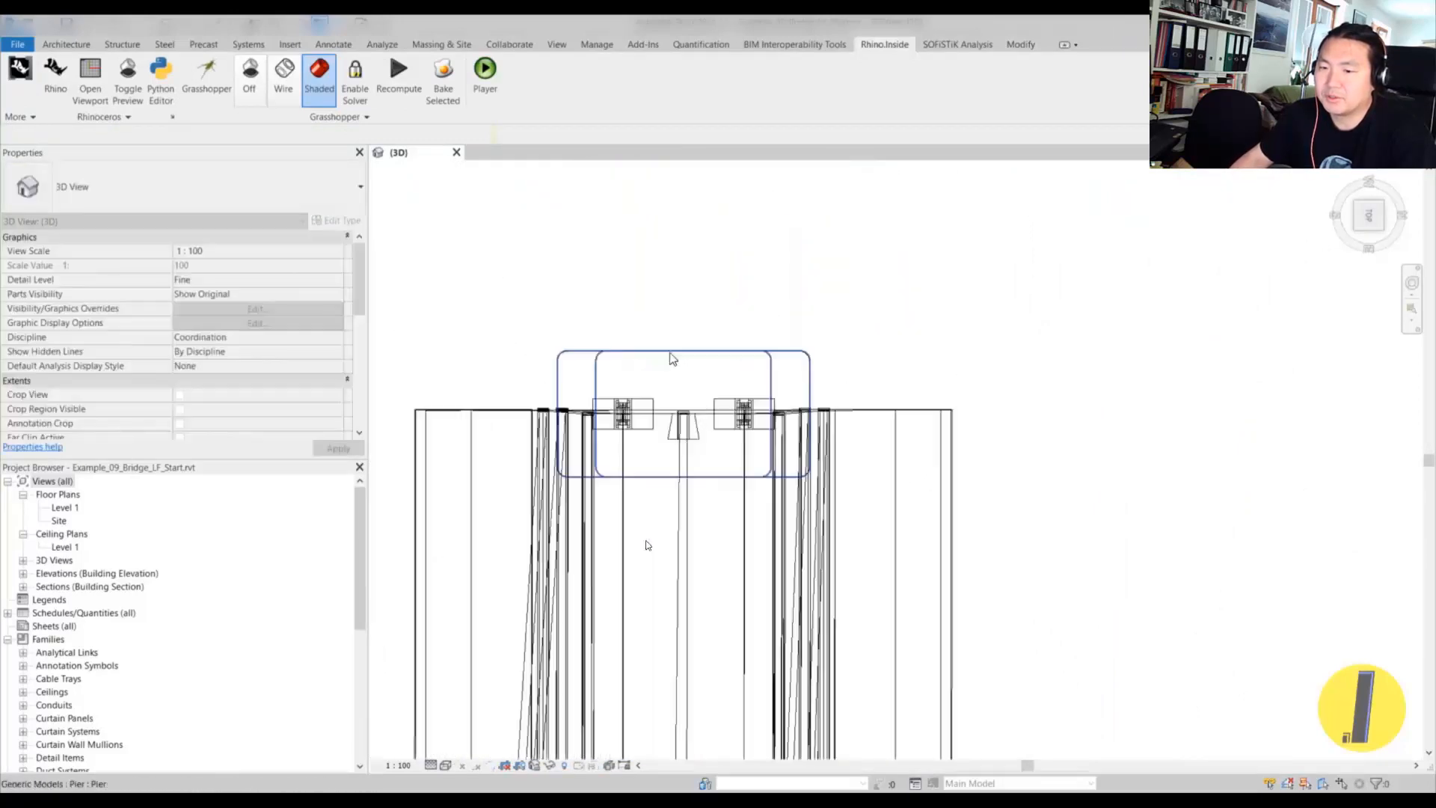
{"action": "left_click", "coordinate": [591, 443]}
{"action": "scroll", "coordinate": [658, 422], "scroll_direction": "up", "scroll_amount": 3}
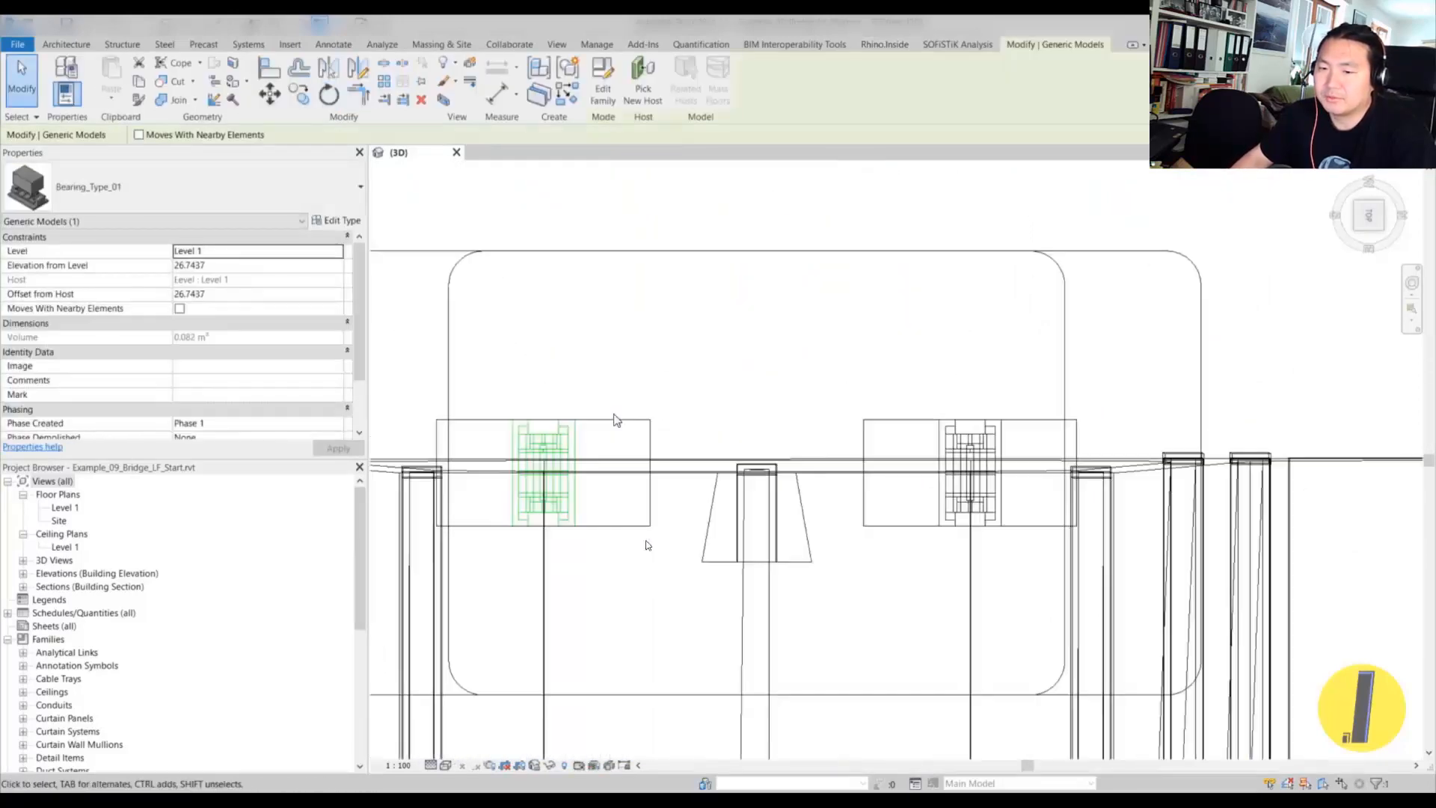
{"action": "key", "text": "r"}
{"action": "key", "text": "o"}
{"action": "scroll", "coordinate": [584, 482], "scroll_direction": "up", "scroll_amount": 1}
{"action": "left_click", "coordinate": [575, 476]}
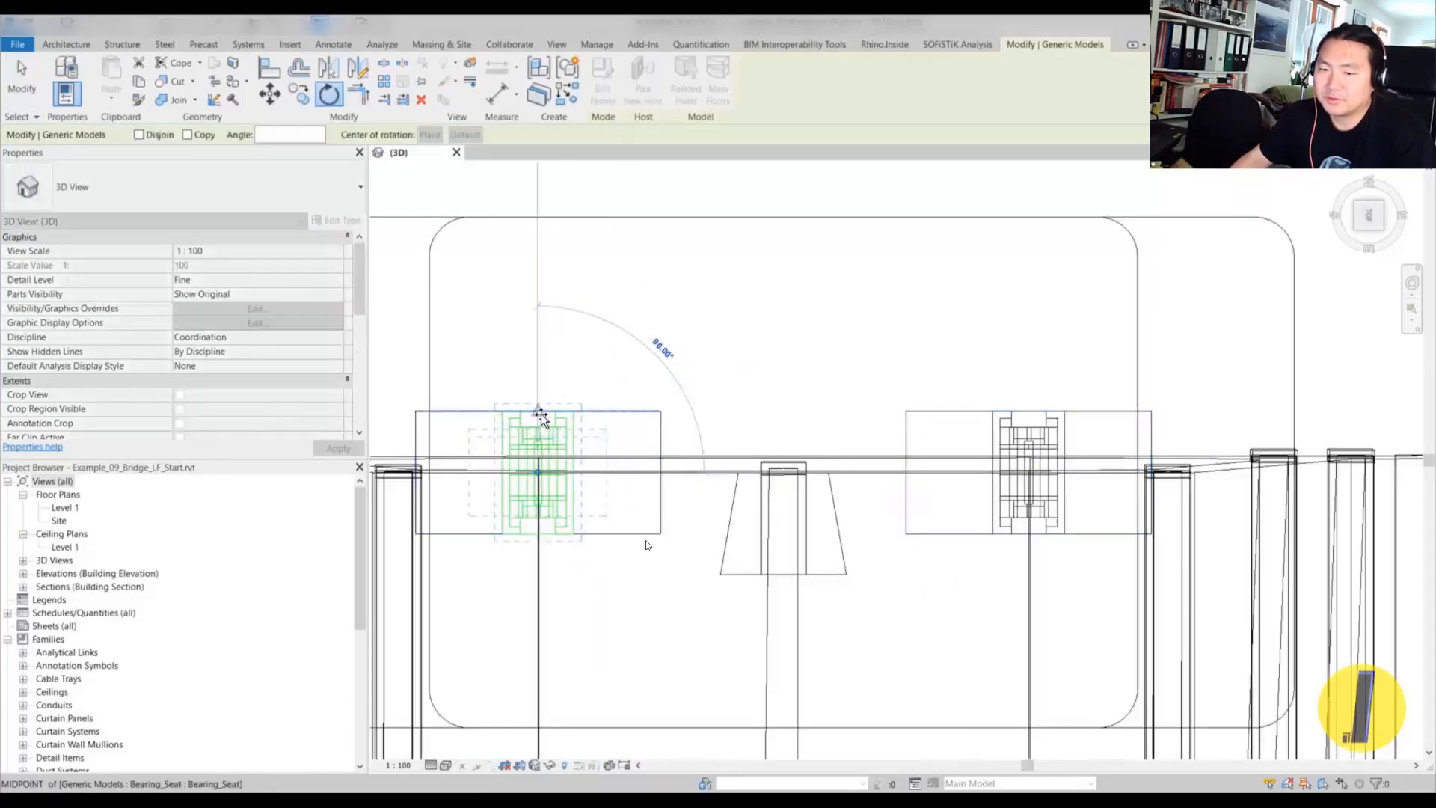
{"action": "left_click", "coordinate": [737, 402]}
- Rotate the right bearing on the end pier by 90° to align it with its seat
{"action": "left_click", "coordinate": [1078, 477]}
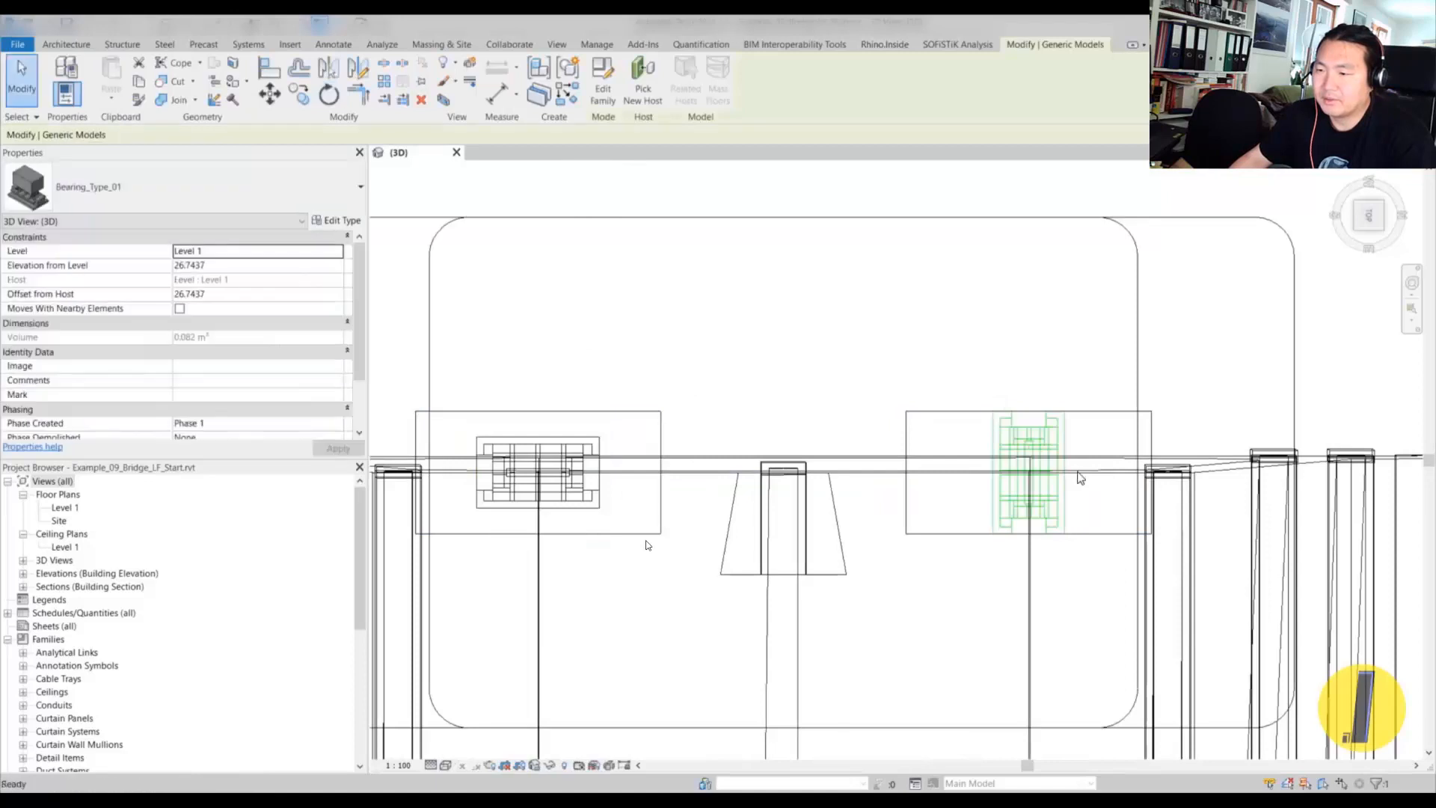
{"action": "key", "text": "r"}
{"action": "key", "text": "o"}
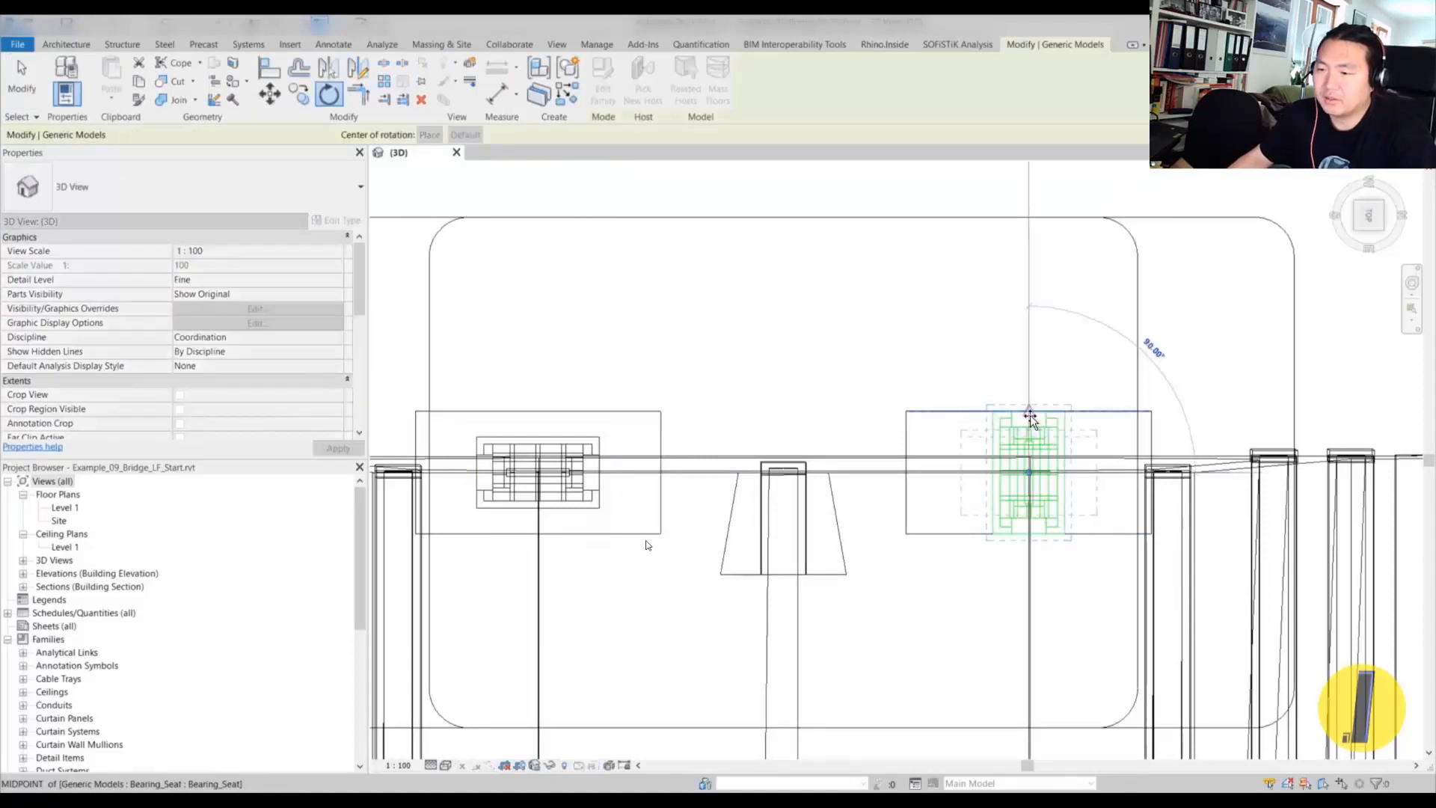
{"action": "left_click", "coordinate": [1030, 416]}
{"action": "key", "text": "Escape"}
- Examine the rotated bearings between girder and pier and the whole bridge from several sides in 3D
{"action": "scroll", "coordinate": [1029, 424], "scroll_direction": "down", "scroll_amount": 10}
{"action": "middle_click_drag", "start_coordinate": [999, 399], "coordinate": [929, 215]}
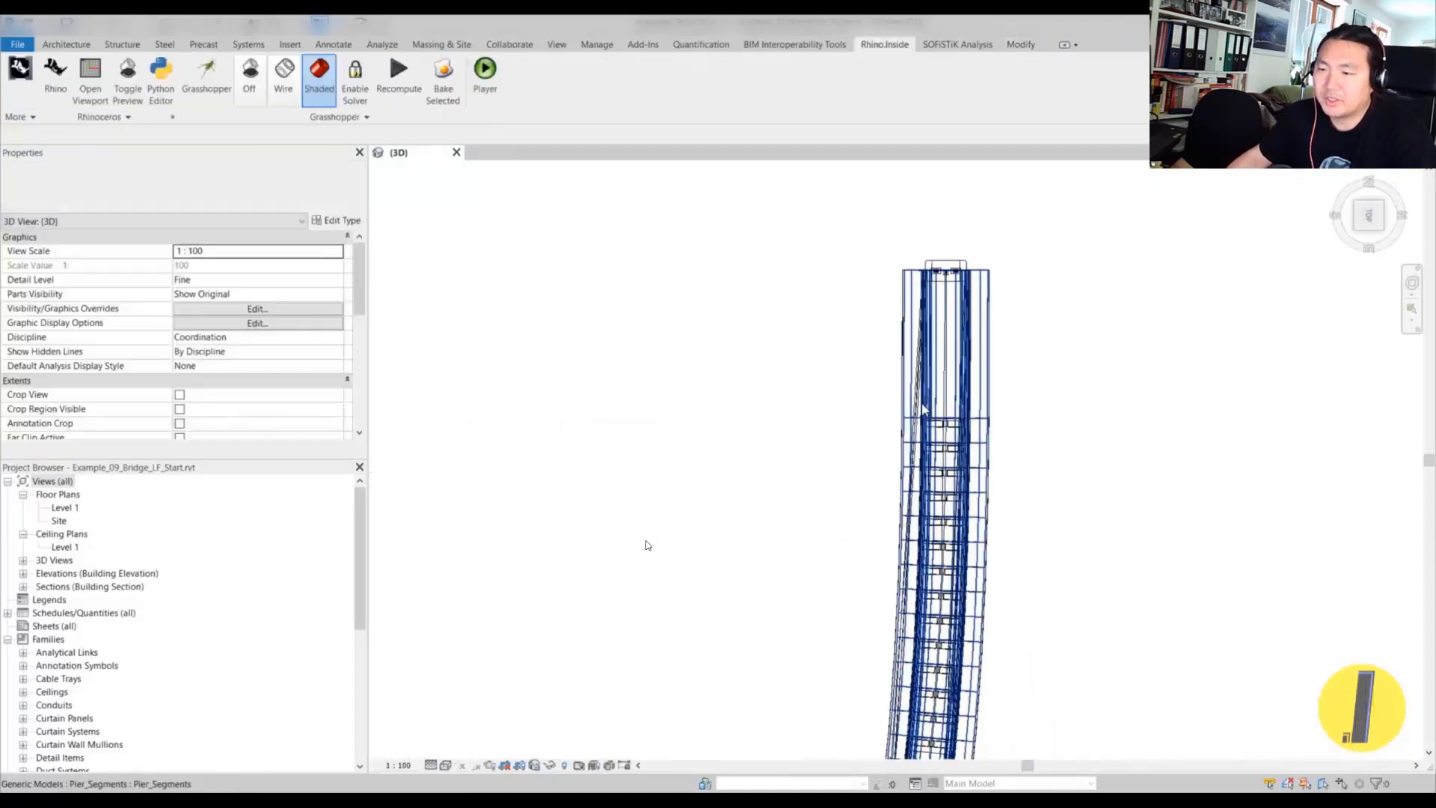
{"action": "mouse_move", "coordinate": [924, 408]}
{"action": "middle_mouse_down", "text": "shift"}
{"action": "mouse_move", "coordinate": [845, 474]}
{"action": "mouse_move", "coordinate": [833, 342]}
{"action": "mouse_move", "coordinate": [942, 501]}
{"action": "mouse_move", "coordinate": [908, 598]}
{"action": "mouse_move", "coordinate": [921, 427]}
{"action": "middle_mouse_up", "text": "shift"}
{"action": "scroll", "coordinate": [658, 614], "scroll_direction": "up", "scroll_amount": 5}
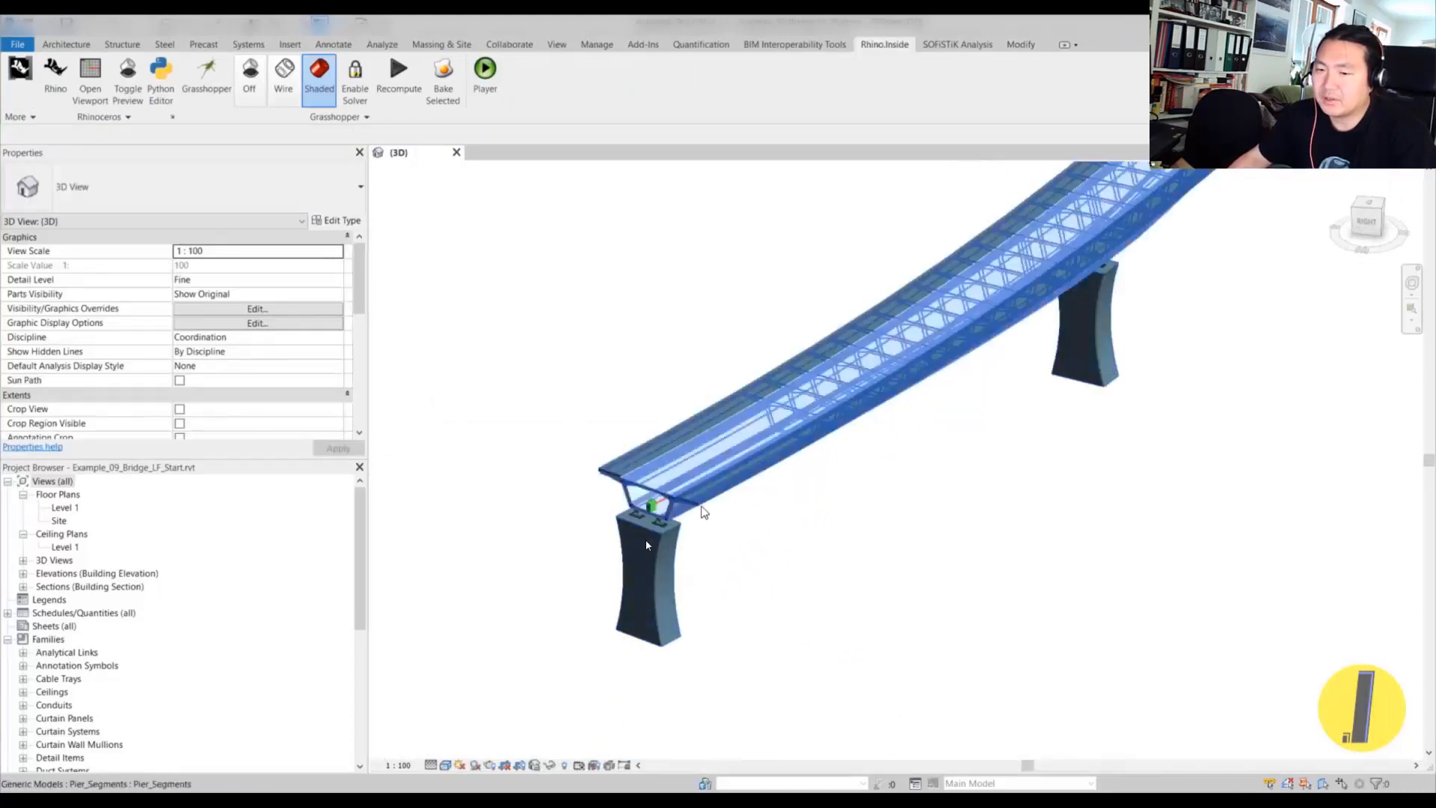
{"action": "middle_click_drag", "start_coordinate": [658, 615], "coordinate": [782, 497], "text": "shift"}
{"action": "scroll", "coordinate": [834, 369], "scroll_direction": "up", "scroll_amount": 3}
{"action": "scroll", "coordinate": [850, 404], "scroll_direction": "up", "scroll_amount": 4}
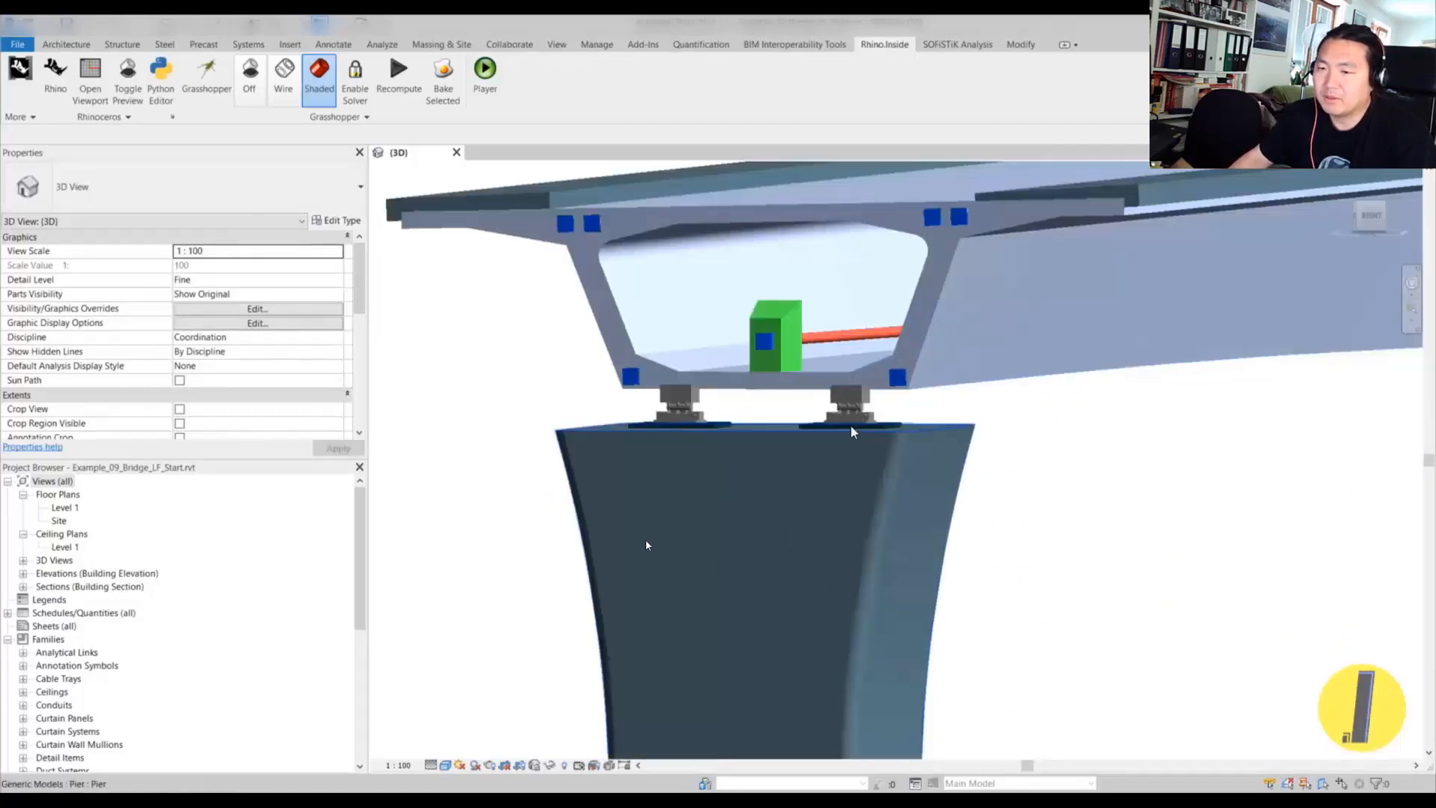
{"action": "left_click", "coordinate": [849, 406]}
{"action": "key", "text": "Escape"}
{"action": "middle_click_drag", "start_coordinate": [930, 430], "coordinate": [1339, 438], "text": "shift"}
{"action": "scroll", "coordinate": [907, 459], "scroll_direction": "down", "scroll_amount": 3}
{"action": "scroll", "coordinate": [944, 452], "scroll_direction": "down", "scroll_amount": 3}
{"action": "scroll", "coordinate": [947, 413], "scroll_direction": "down", "scroll_amount": 5}
{"action": "scroll", "coordinate": [637, 353], "scroll_direction": "up", "scroll_amount": 3}
{"action": "middle_click_drag", "start_coordinate": [637, 353], "coordinate": [1226, 405]}
{"action": "middle_click_drag", "start_coordinate": [844, 375], "coordinate": [437, 271], "text": "shift"}
- Save the bridge project as Example_09_Bridge_LF_End.rvt, checking the file save options first
{"action": "left_click", "coordinate": [22, 46]}
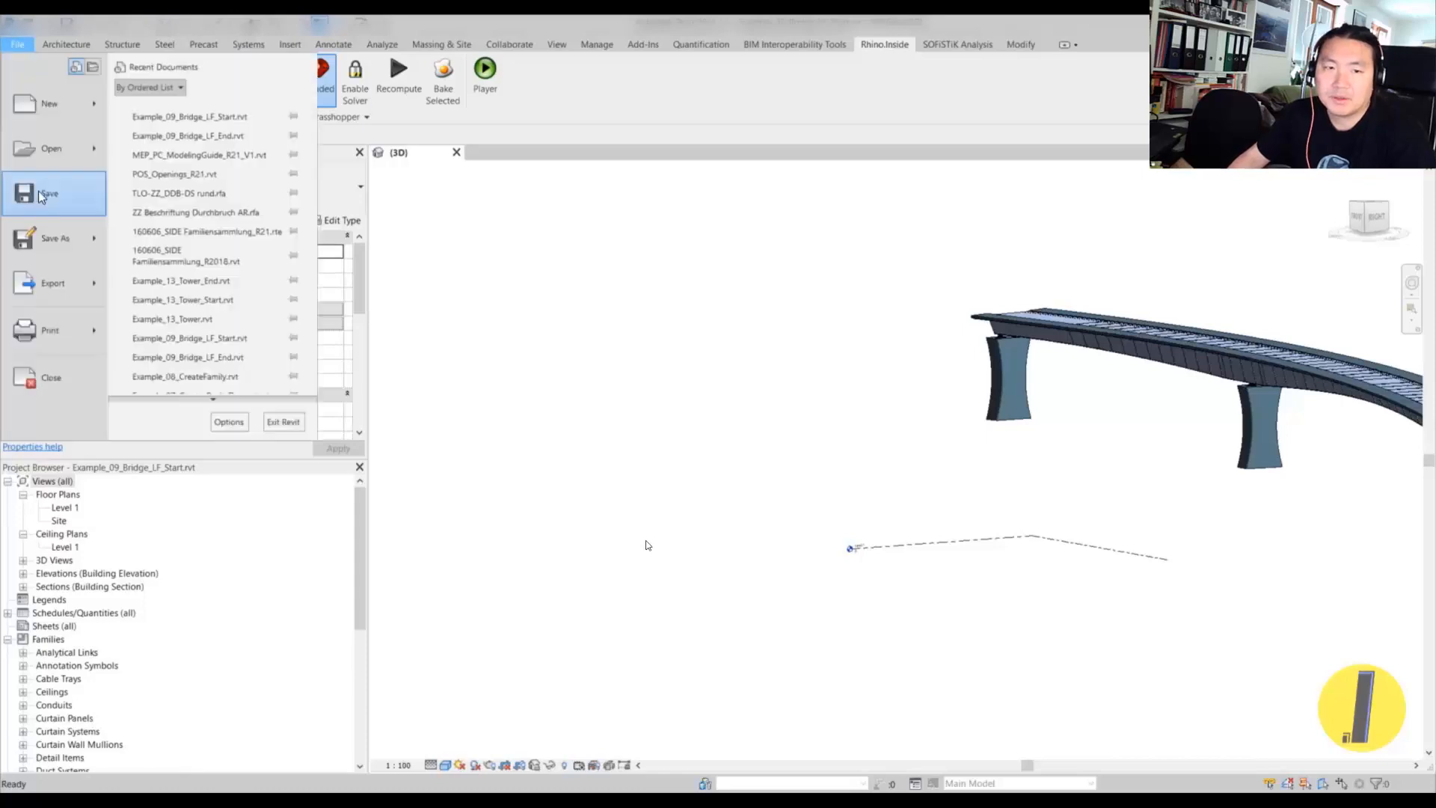
{"action": "left_click", "coordinate": [838, 188]}
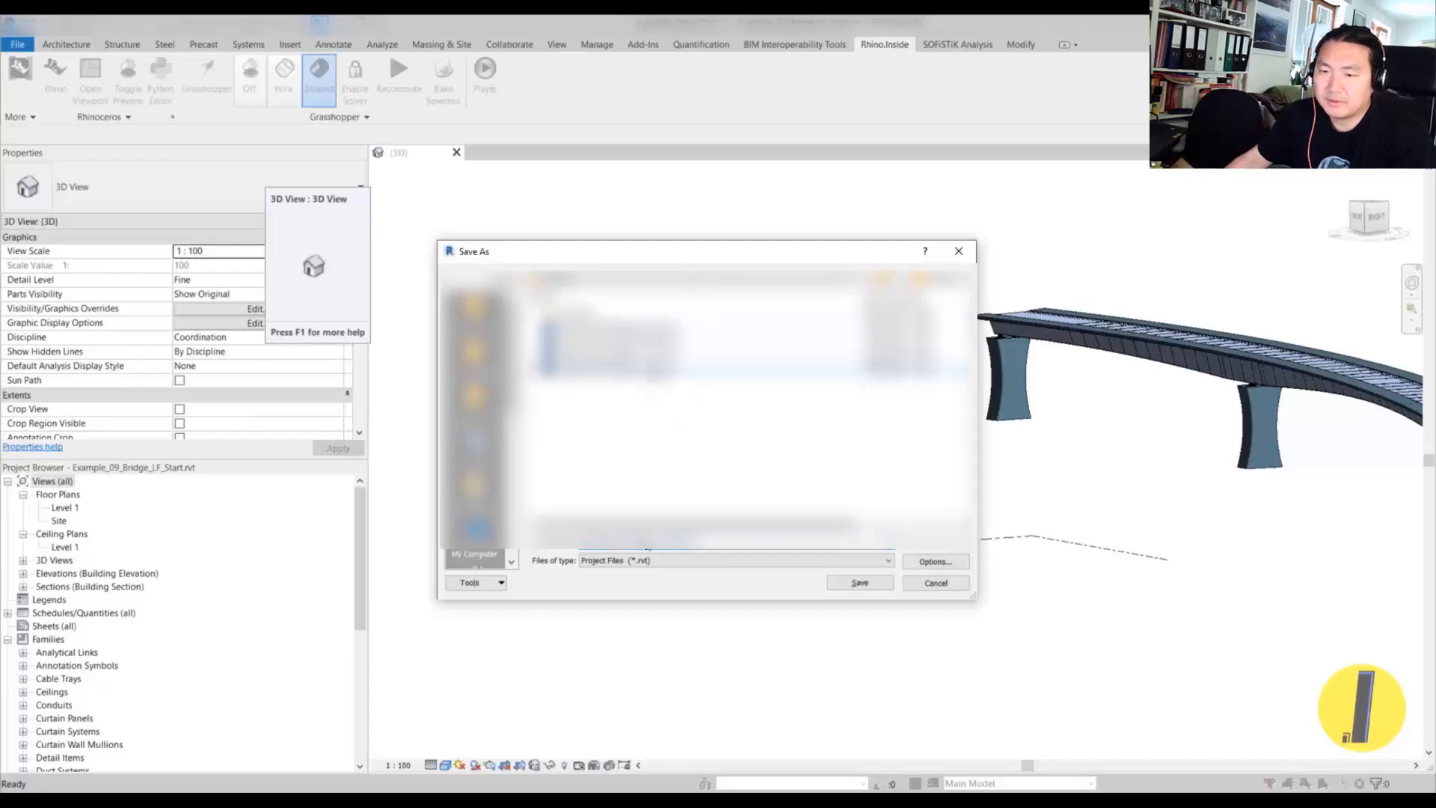
{"action": "left_click", "coordinate": [933, 560]}
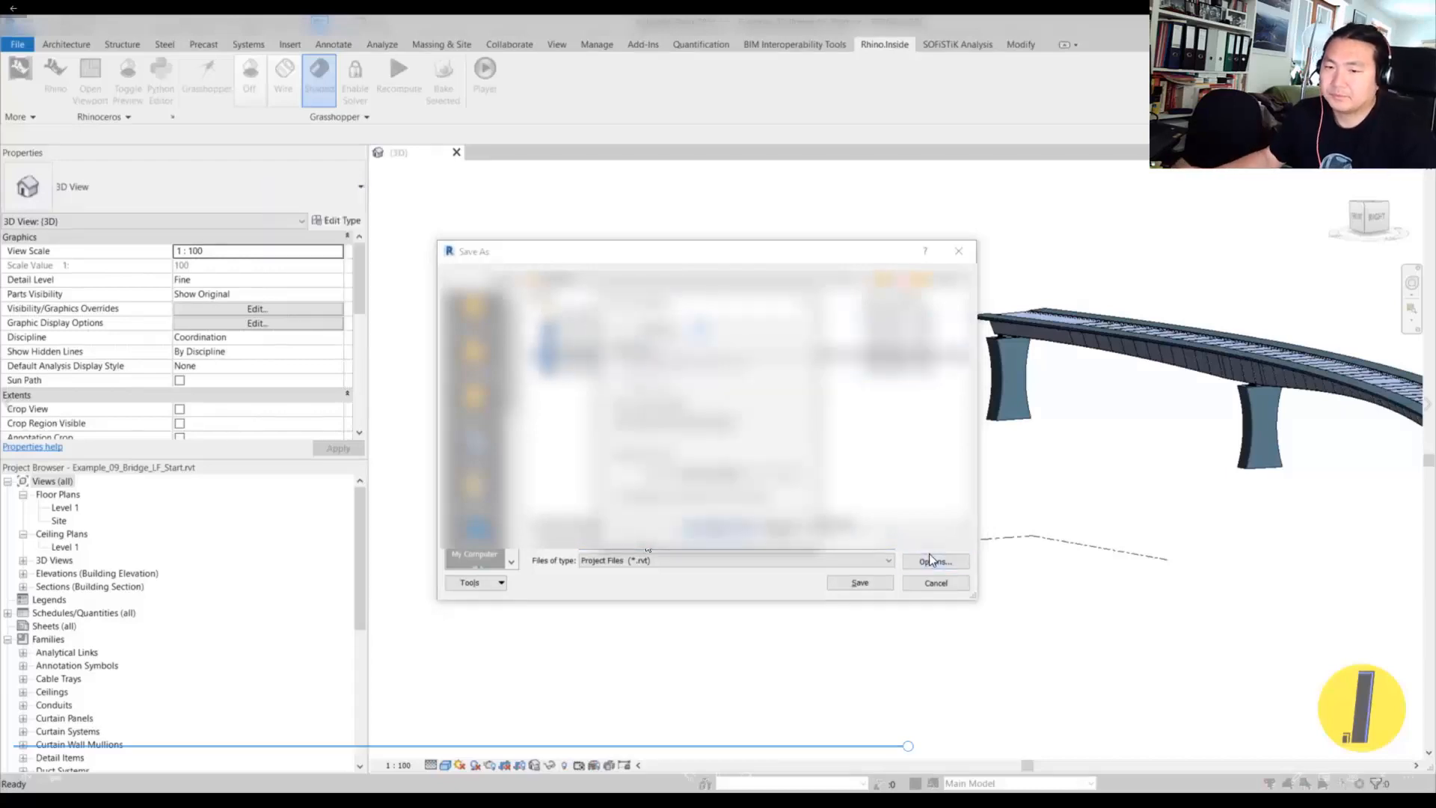
{"action": "left_click", "coordinate": [714, 530]}
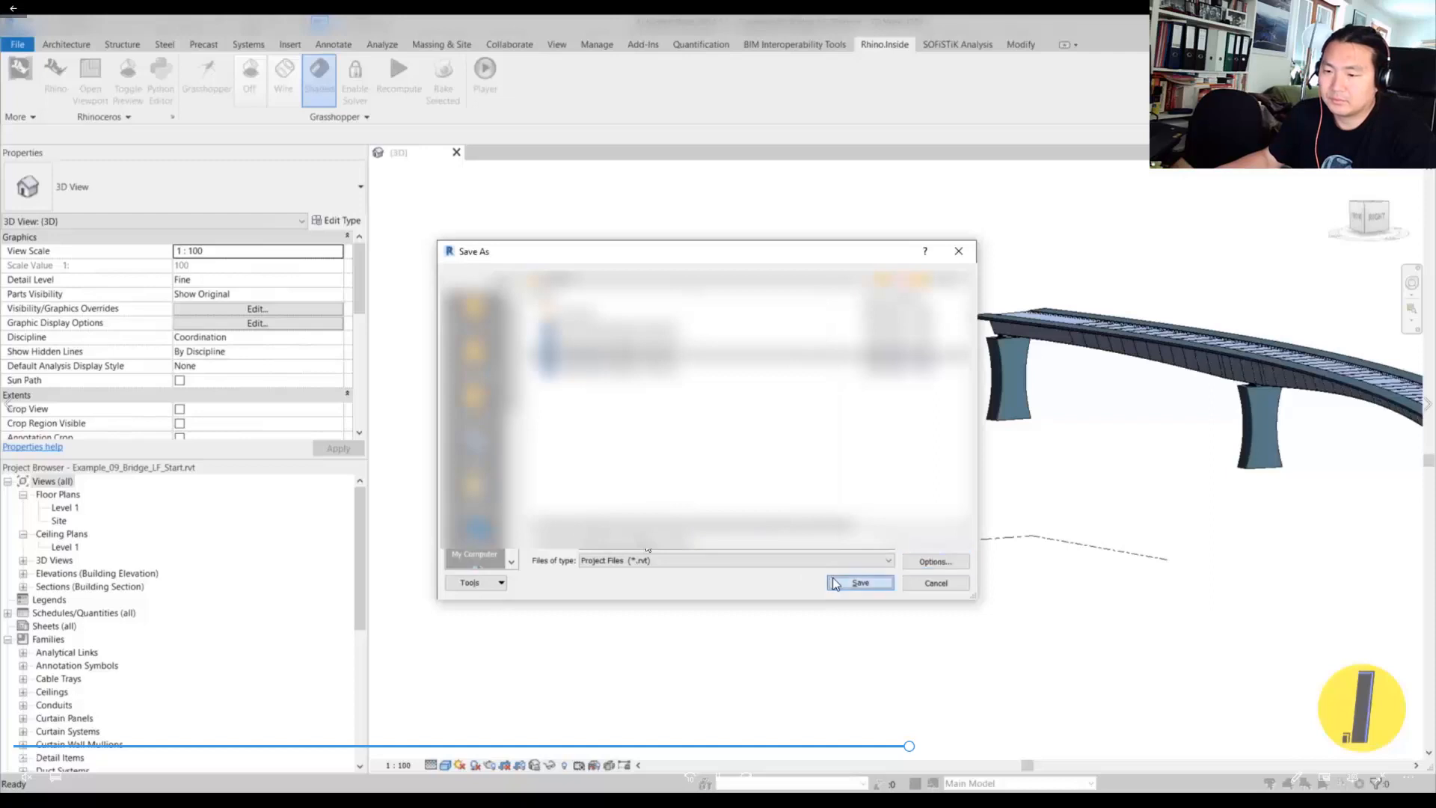
{"action": "left_click", "coordinate": [834, 583]}
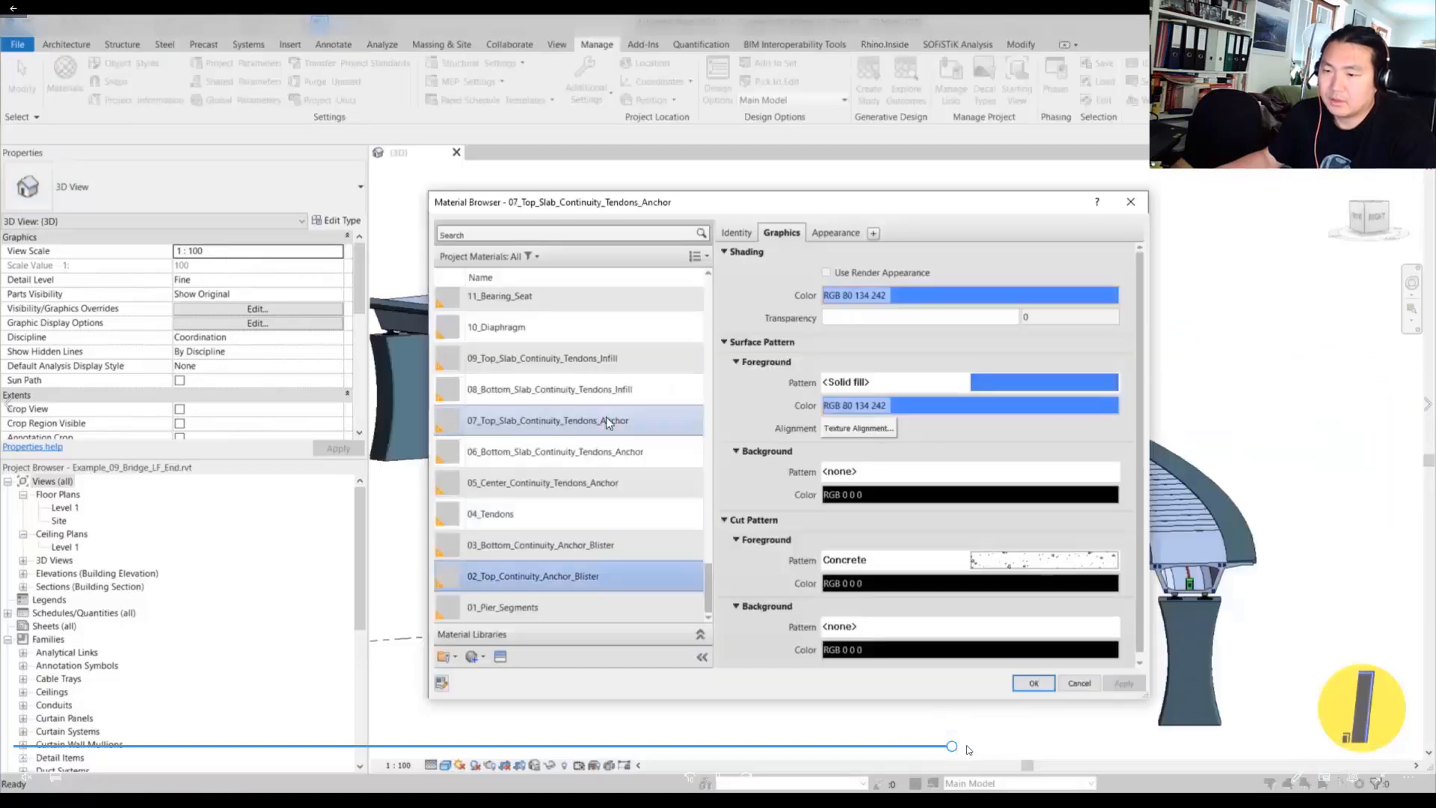
- Examine the graphics settings of the numbered bridge materials, including the tendon infill, shear key and railing base plate materials, and close the Material Browser
{"action": "left_click", "coordinate": [610, 365]}
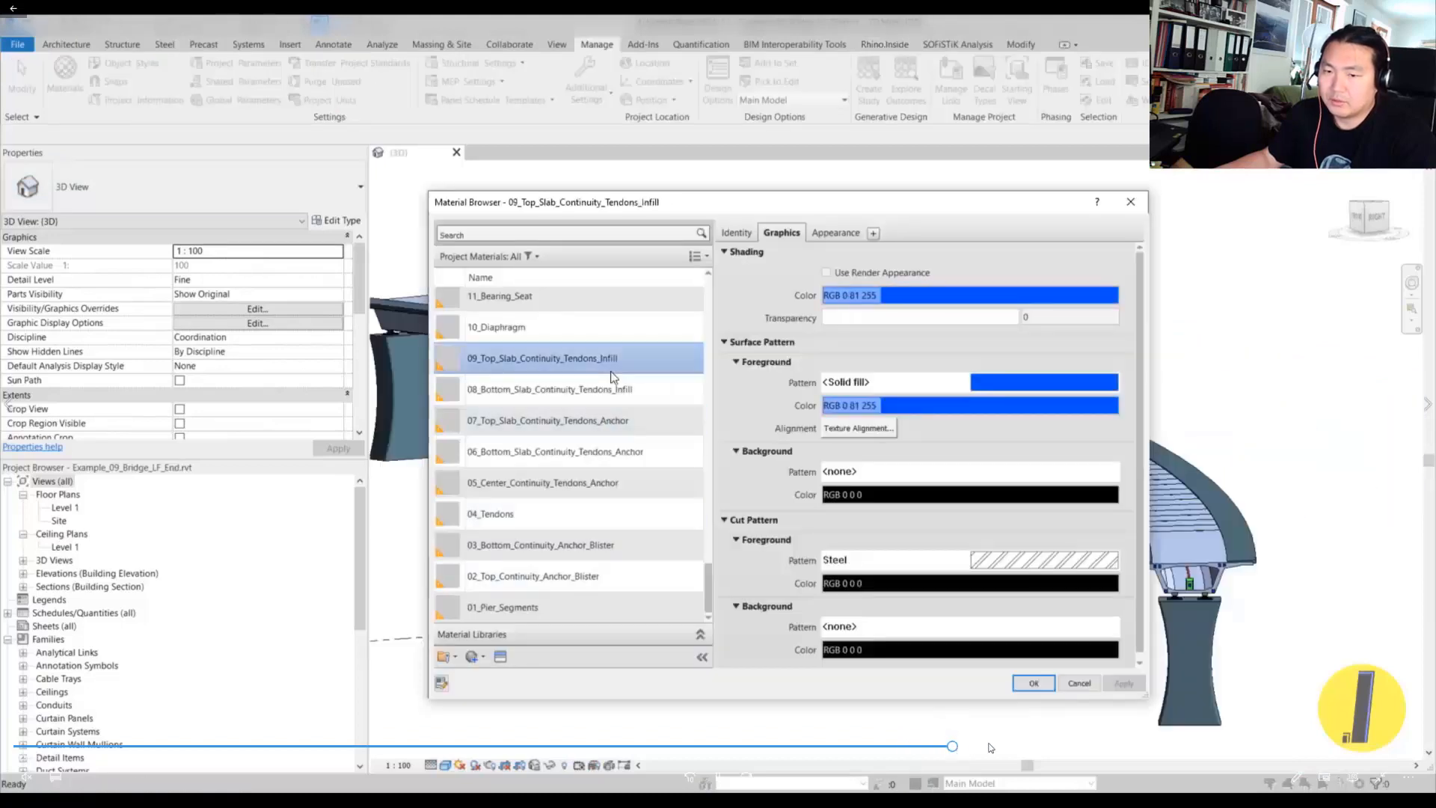
{"action": "left_click", "coordinate": [580, 457]}
{"action": "scroll", "coordinate": [579, 454], "scroll_direction": "up", "scroll_amount": 2}
{"action": "left_click", "coordinate": [522, 406]}
{"action": "left_click", "coordinate": [542, 347]}
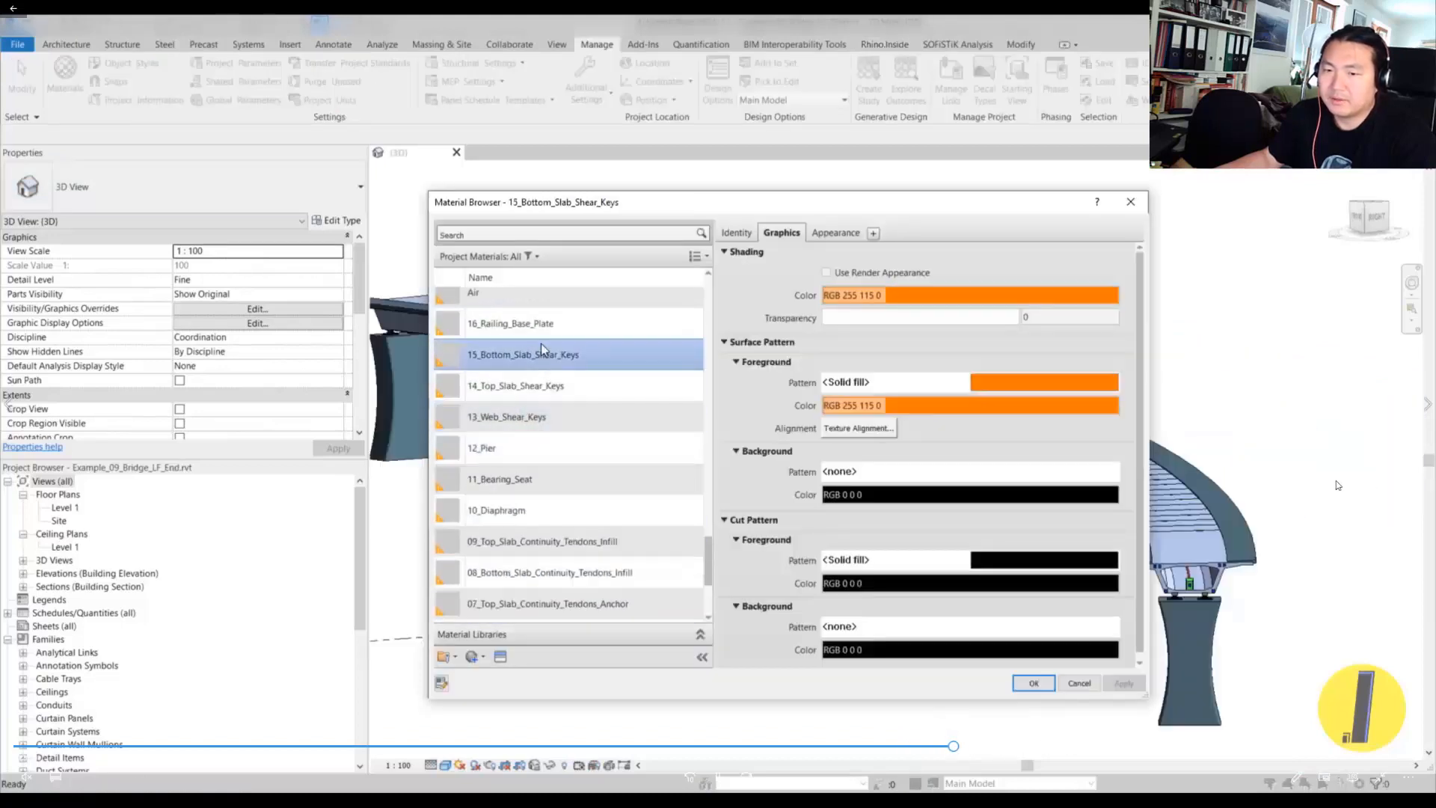
{"action": "left_click", "coordinate": [541, 323]}
{"action": "left_click", "coordinate": [546, 385]}
{"action": "left_click", "coordinate": [550, 418]}
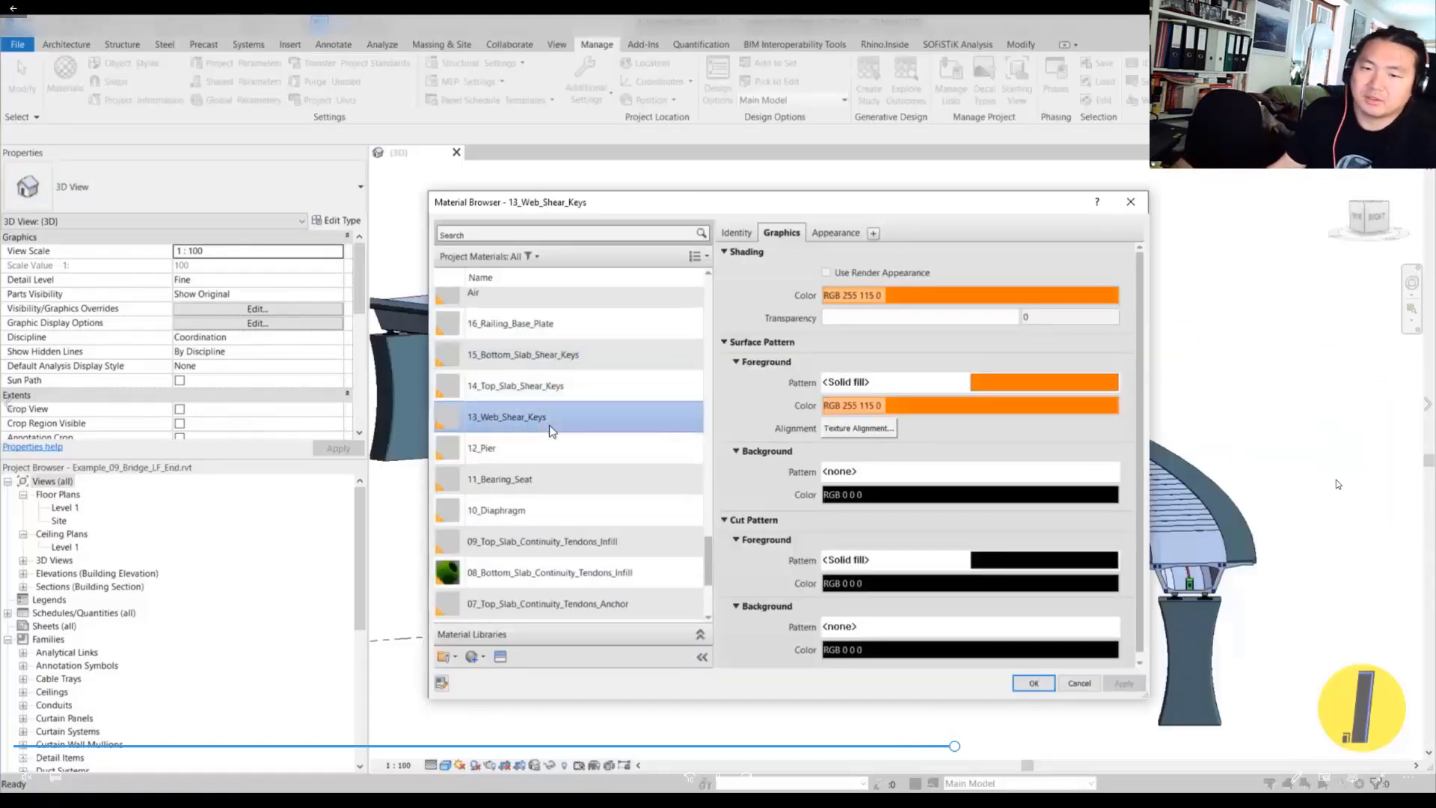
{"action": "left_click", "coordinate": [1032, 683]}
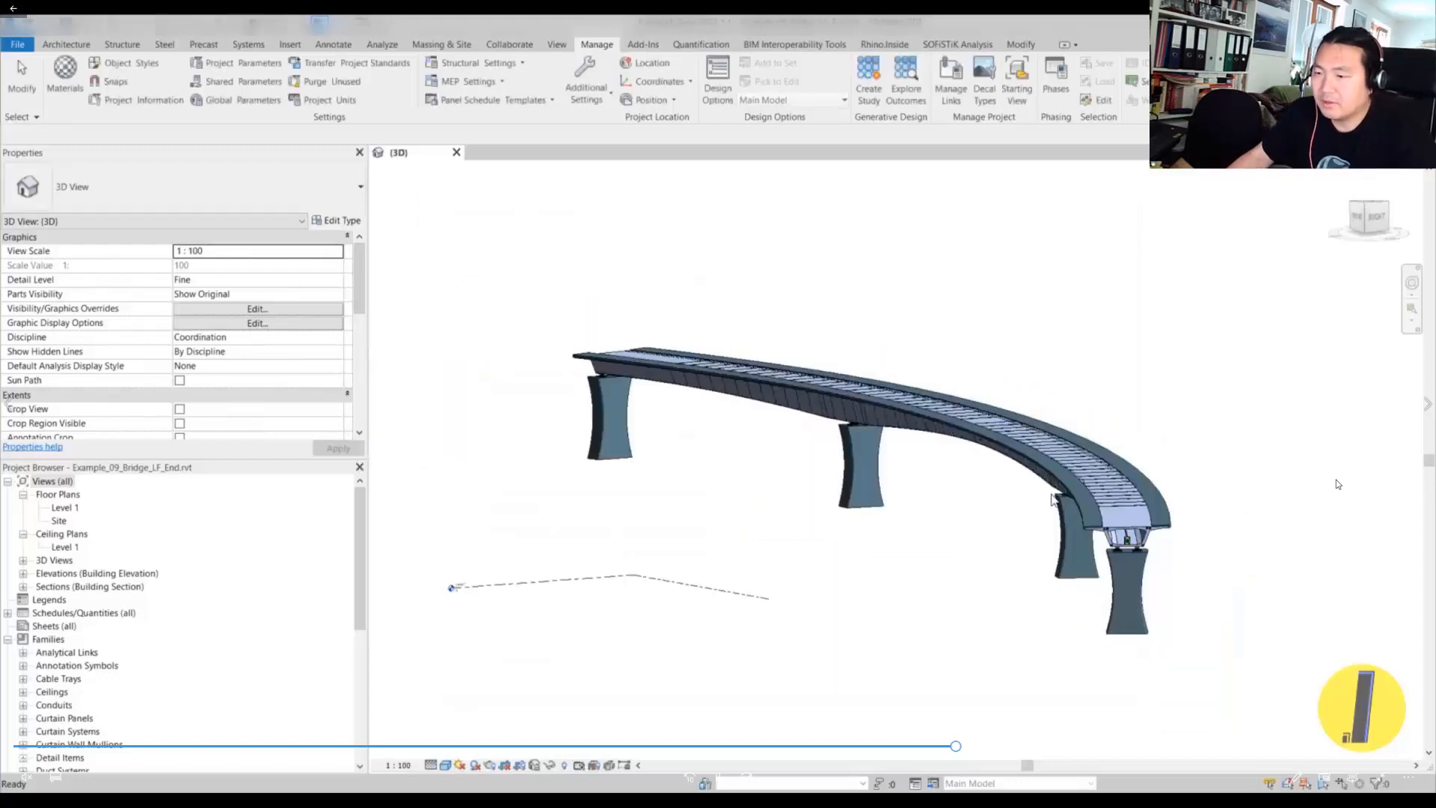
- Turn on shadows in the bridge's 3D view and check the lighting and ground plane options in Sun Settings
{"action": "middle_click_drag", "start_coordinate": [1023, 474], "coordinate": [676, 564], "text": "shift"}
{"action": "scroll", "coordinate": [1142, 570], "scroll_direction": "up", "scroll_amount": 3}
{"action": "scroll", "coordinate": [858, 474], "scroll_direction": "down", "scroll_amount": 3}
{"action": "middle_click_drag", "start_coordinate": [858, 474], "coordinate": [895, 446], "text": "shift"}
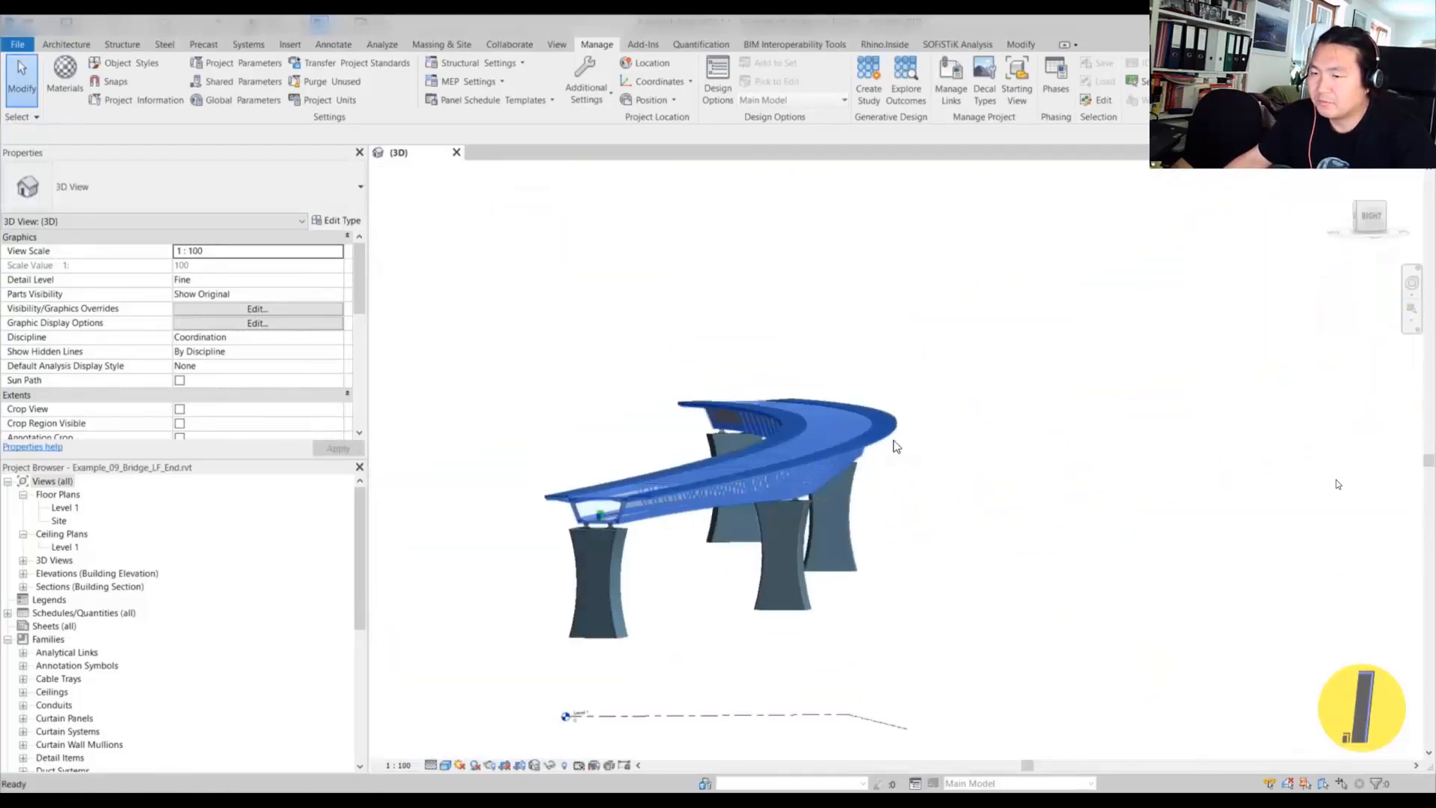
{"action": "middle_click_drag", "start_coordinate": [682, 619], "coordinate": [863, 561], "text": "shift"}
{"action": "left_click", "coordinate": [465, 764]}
{"action": "left_click", "coordinate": [461, 765]}
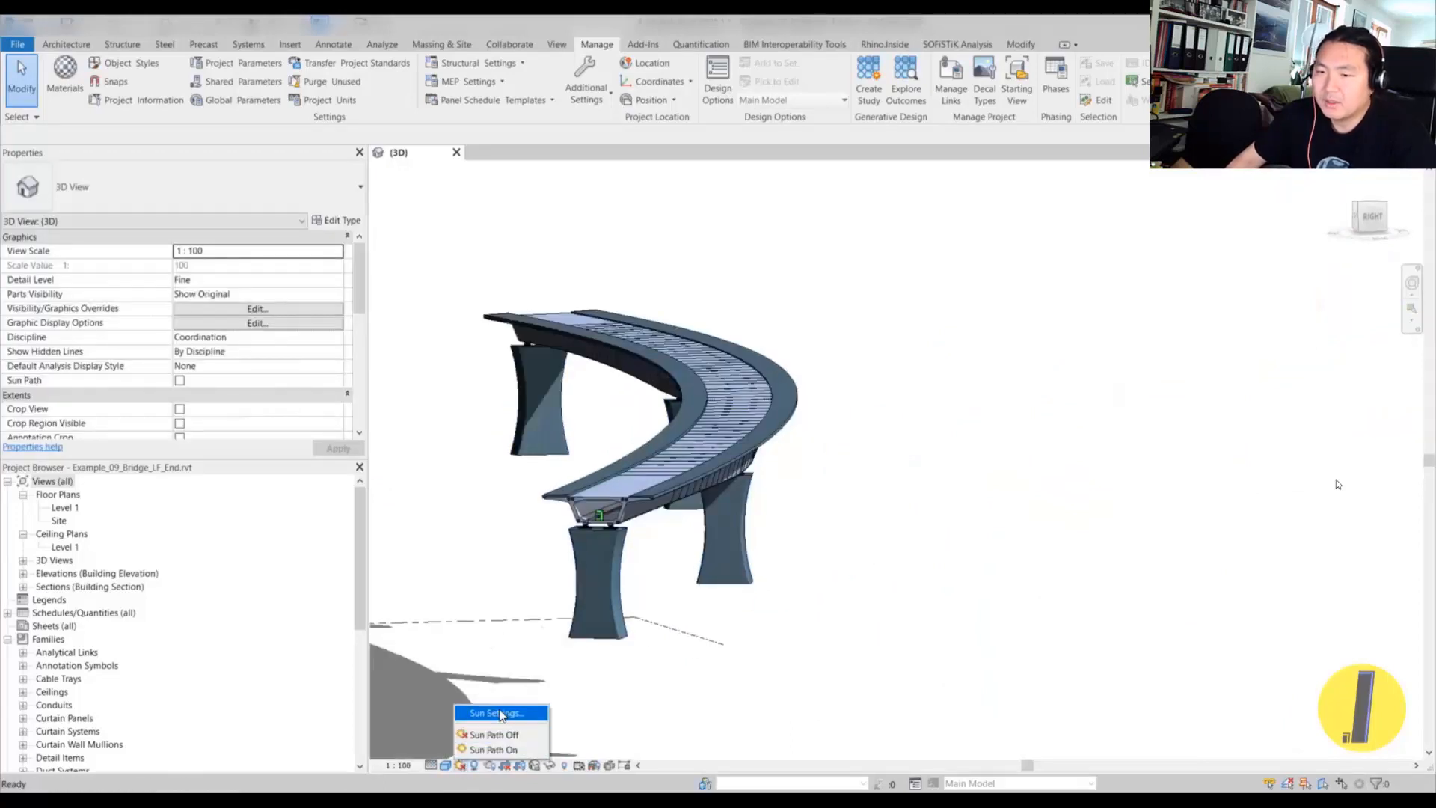
{"action": "left_click", "coordinate": [494, 745]}
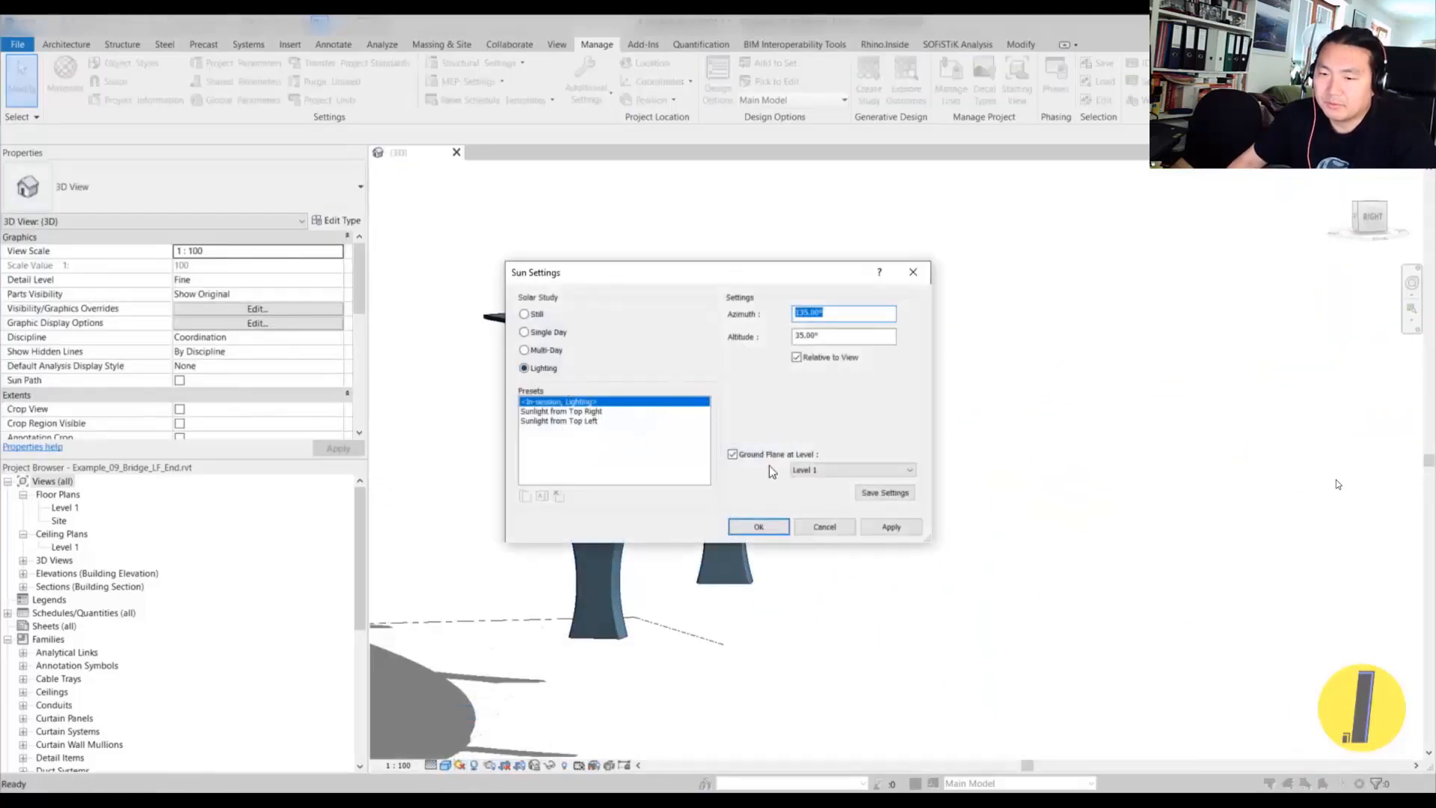
{"action": "left_click", "coordinate": [758, 527]}
{"action": "middle_click_drag", "start_coordinate": [756, 531], "coordinate": [644, 563], "text": "shift"}
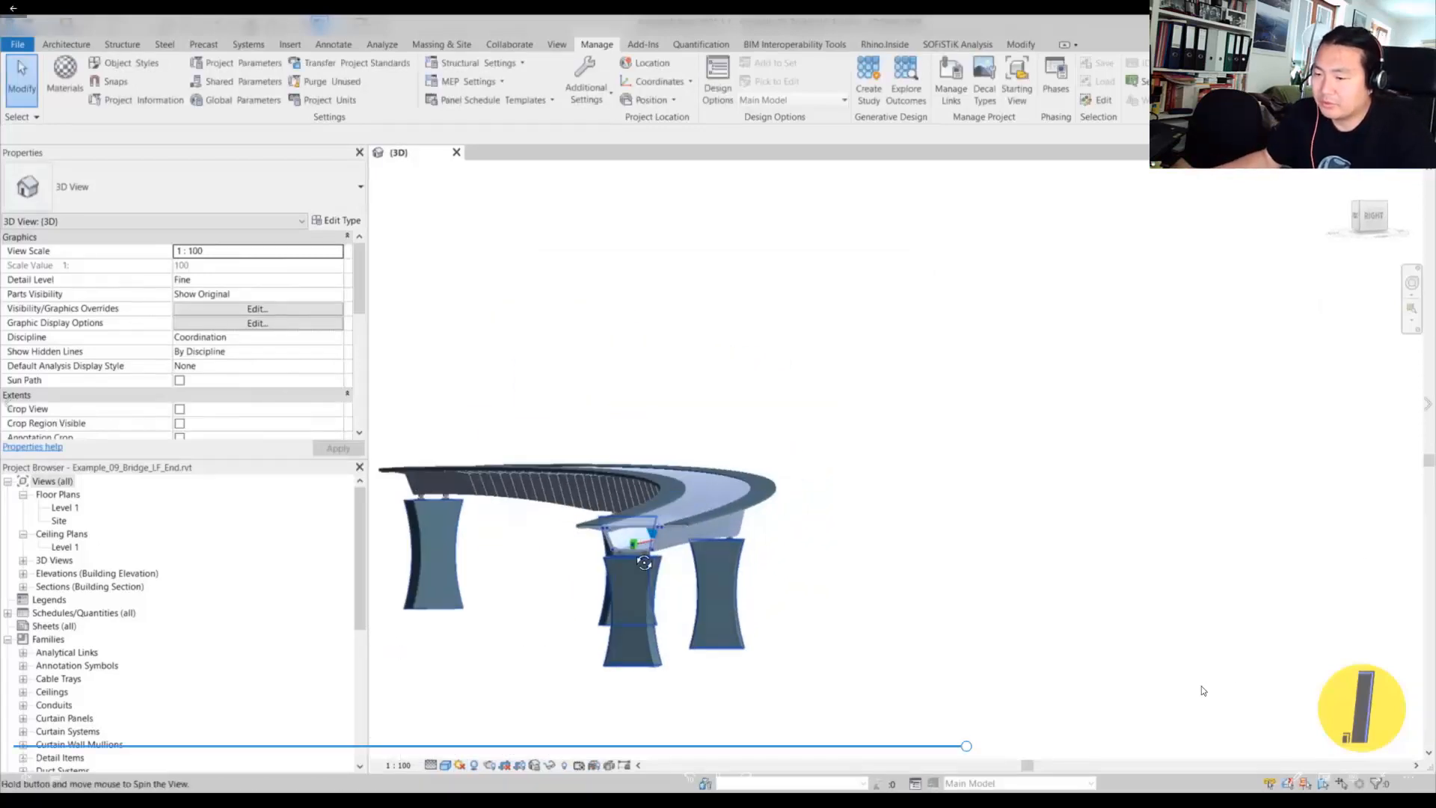
{"action": "scroll", "coordinate": [644, 562], "scroll_direction": "up", "scroll_amount": 3}
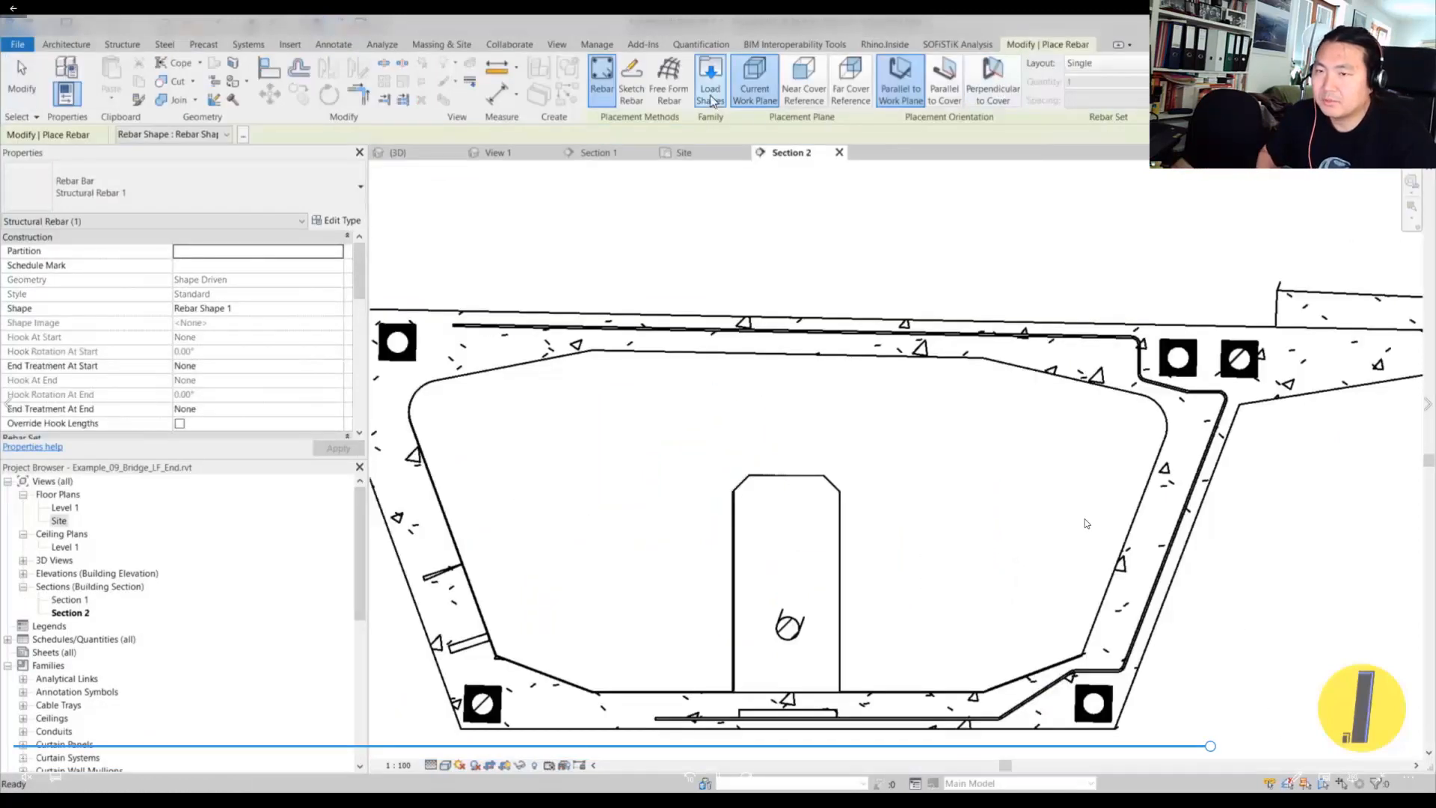
- Set the layout of the bent rebar in the box girder section to Fixed Number with a quantity of 15
{"action": "left_click", "coordinate": [1133, 66]}
{"action": "left_click", "coordinate": [1092, 75]}
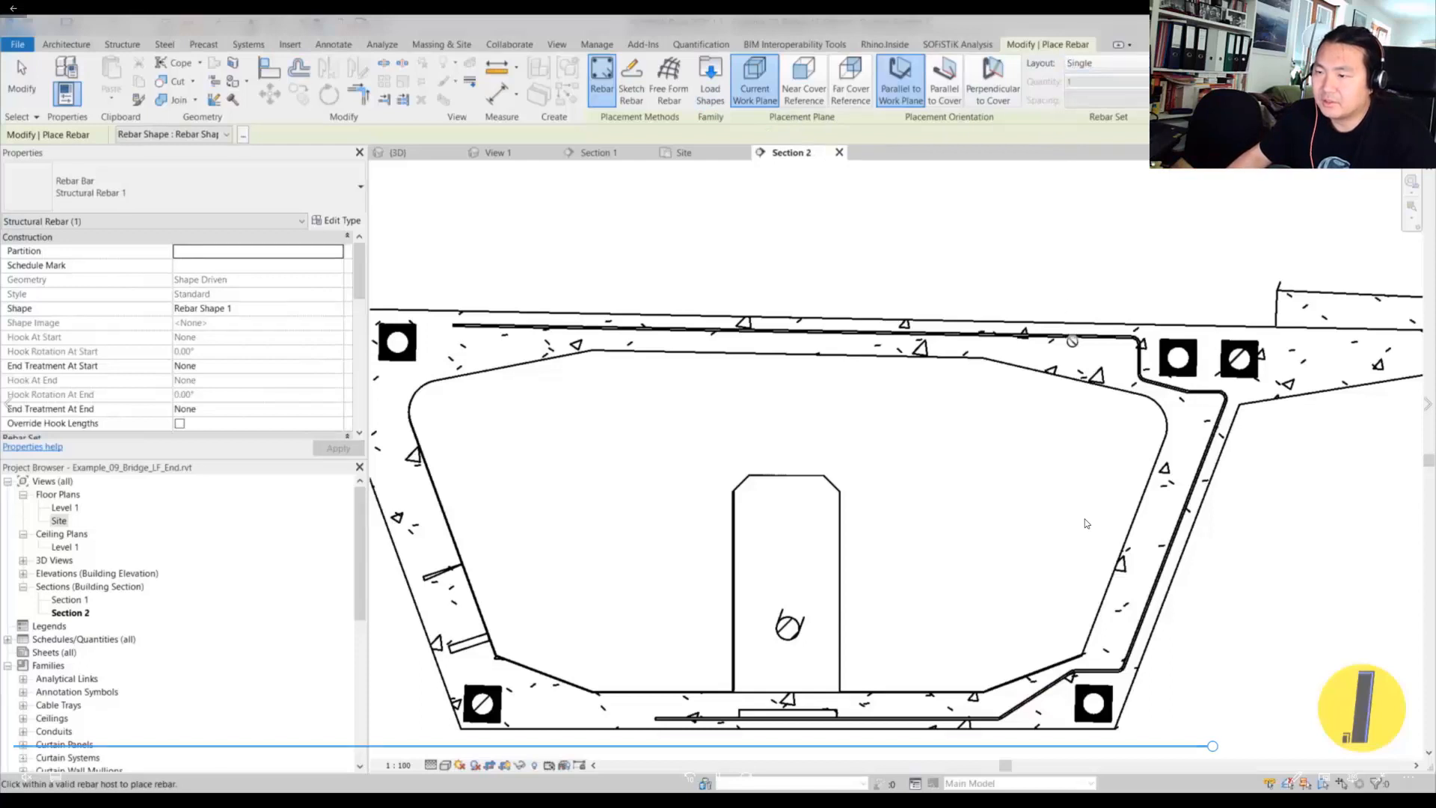
{"action": "left_click", "coordinate": [1075, 340]}
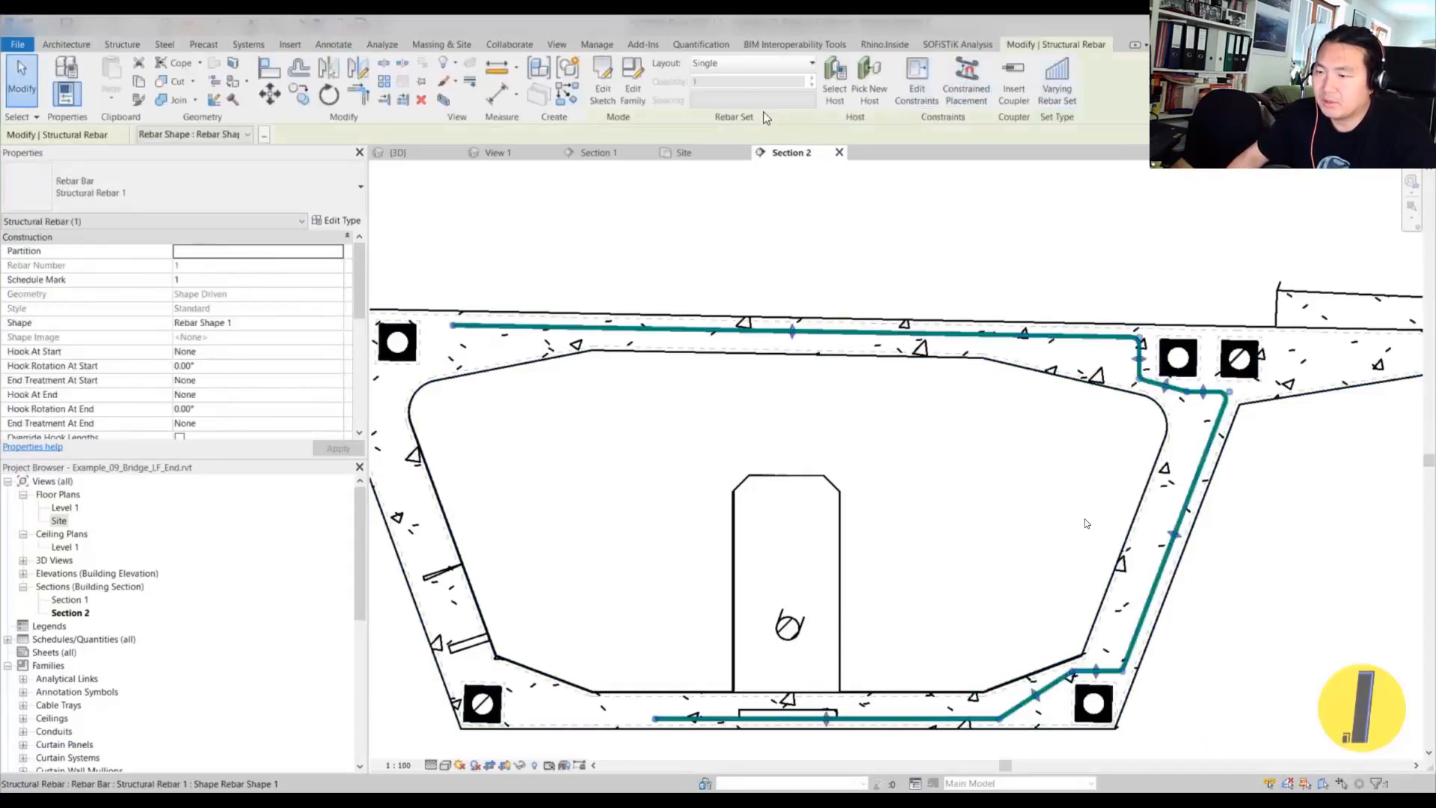
{"action": "left_click", "coordinate": [752, 63]}
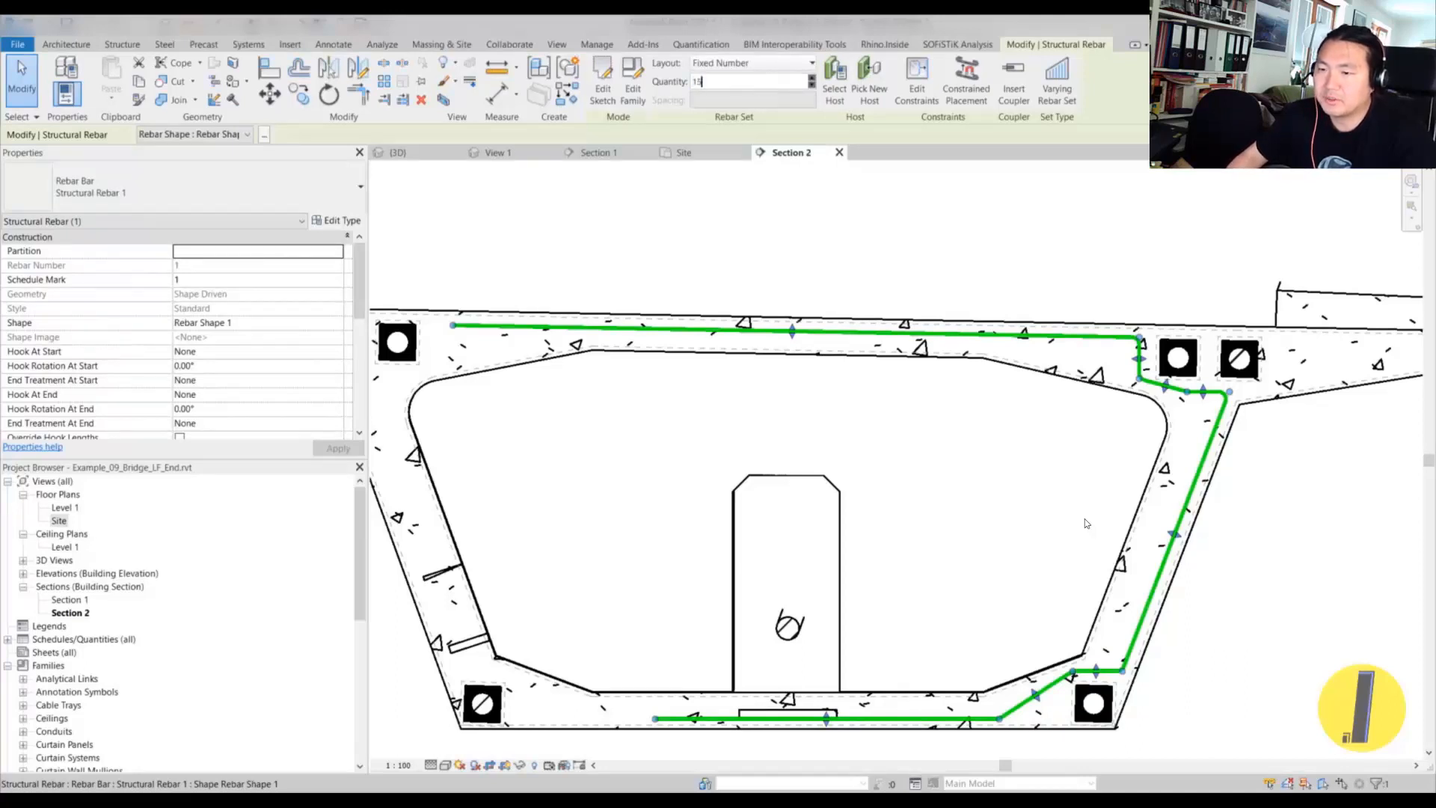
{"action": "left_click", "coordinate": [850, 247]}
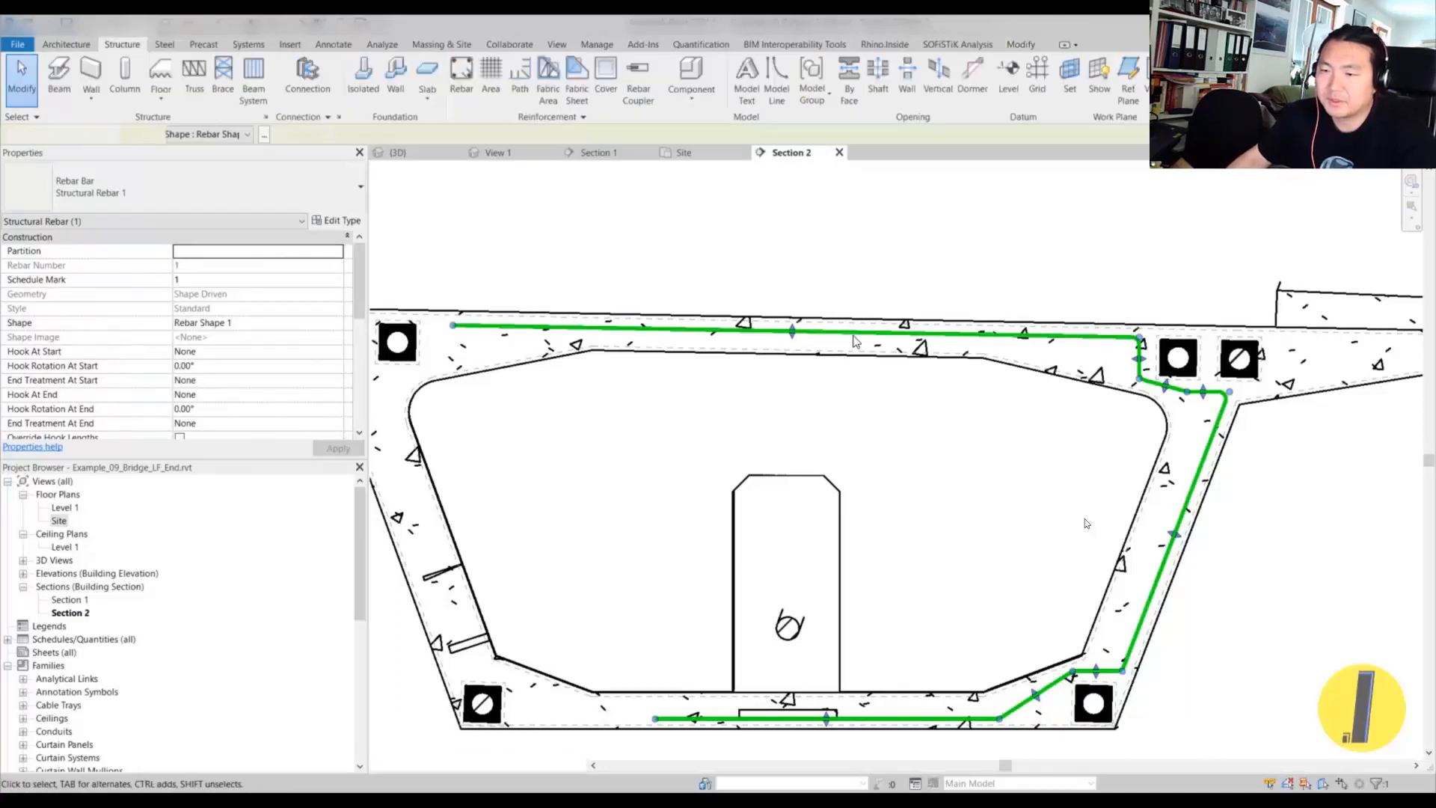
- Edit the rebar's view visibility states so that it is shown unobscured in the {3D} view
{"action": "left_click", "coordinate": [855, 341]}
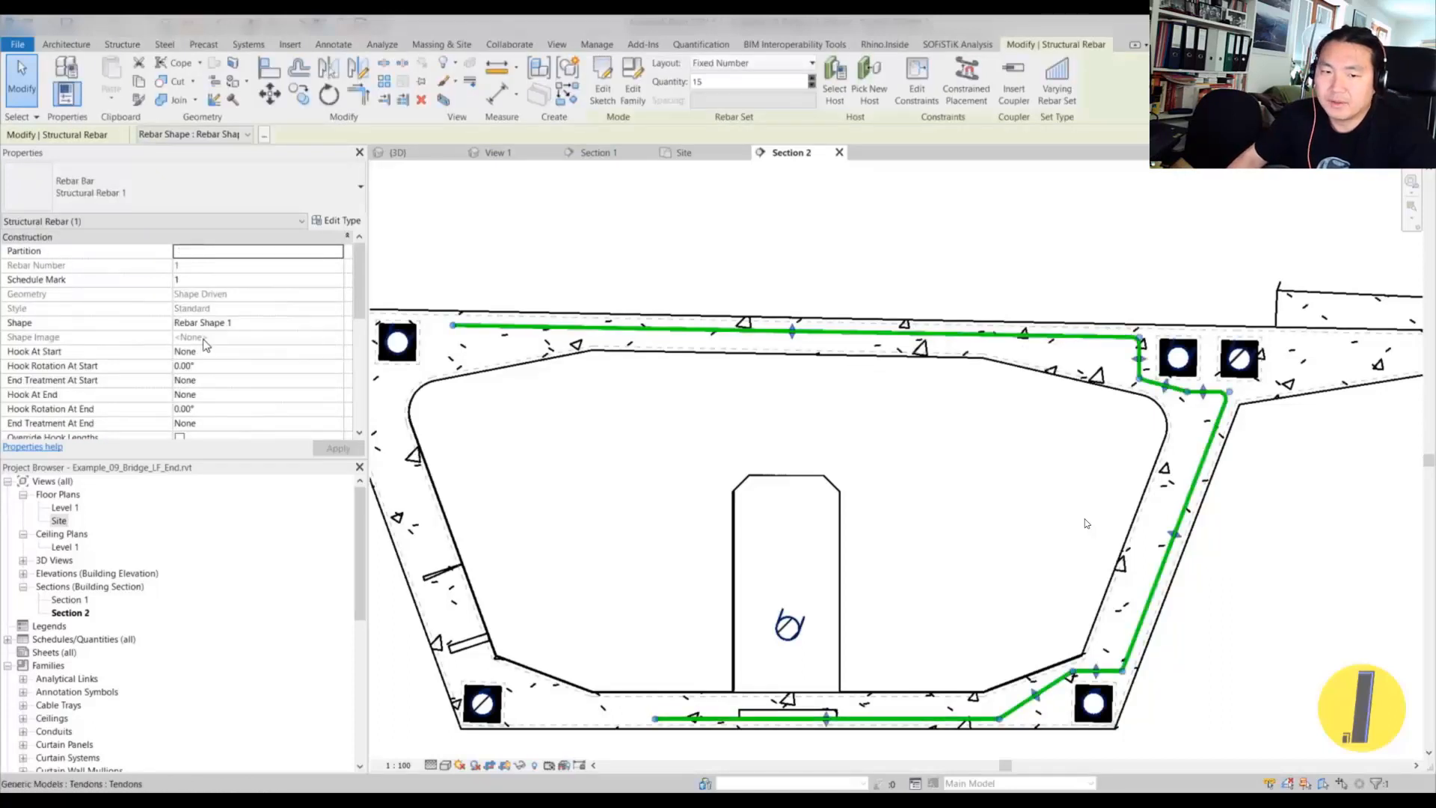
{"action": "scroll", "coordinate": [247, 345], "scroll_direction": "down", "scroll_amount": 5}
{"action": "left_click", "coordinate": [257, 323]}
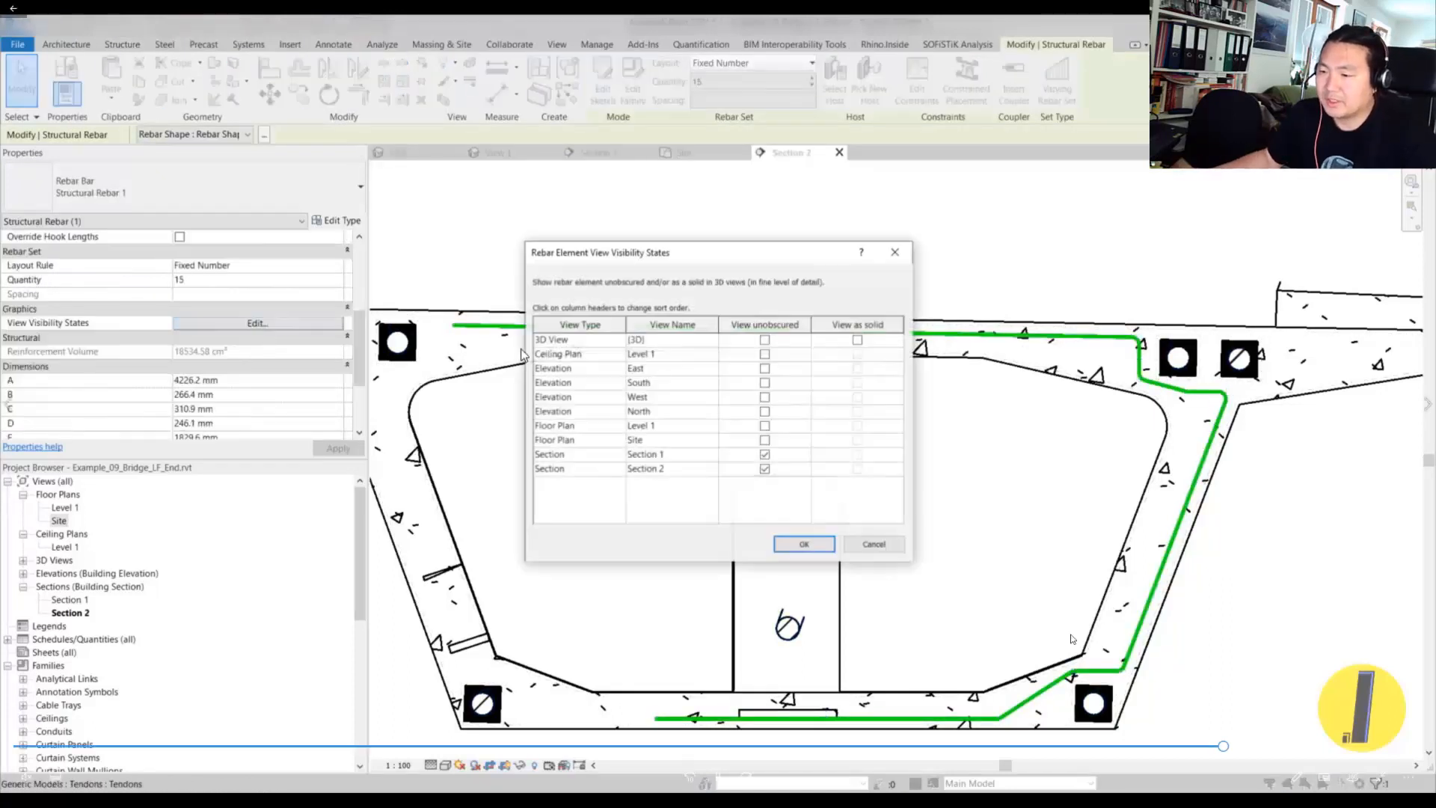
{"action": "left_click", "coordinate": [764, 340]}
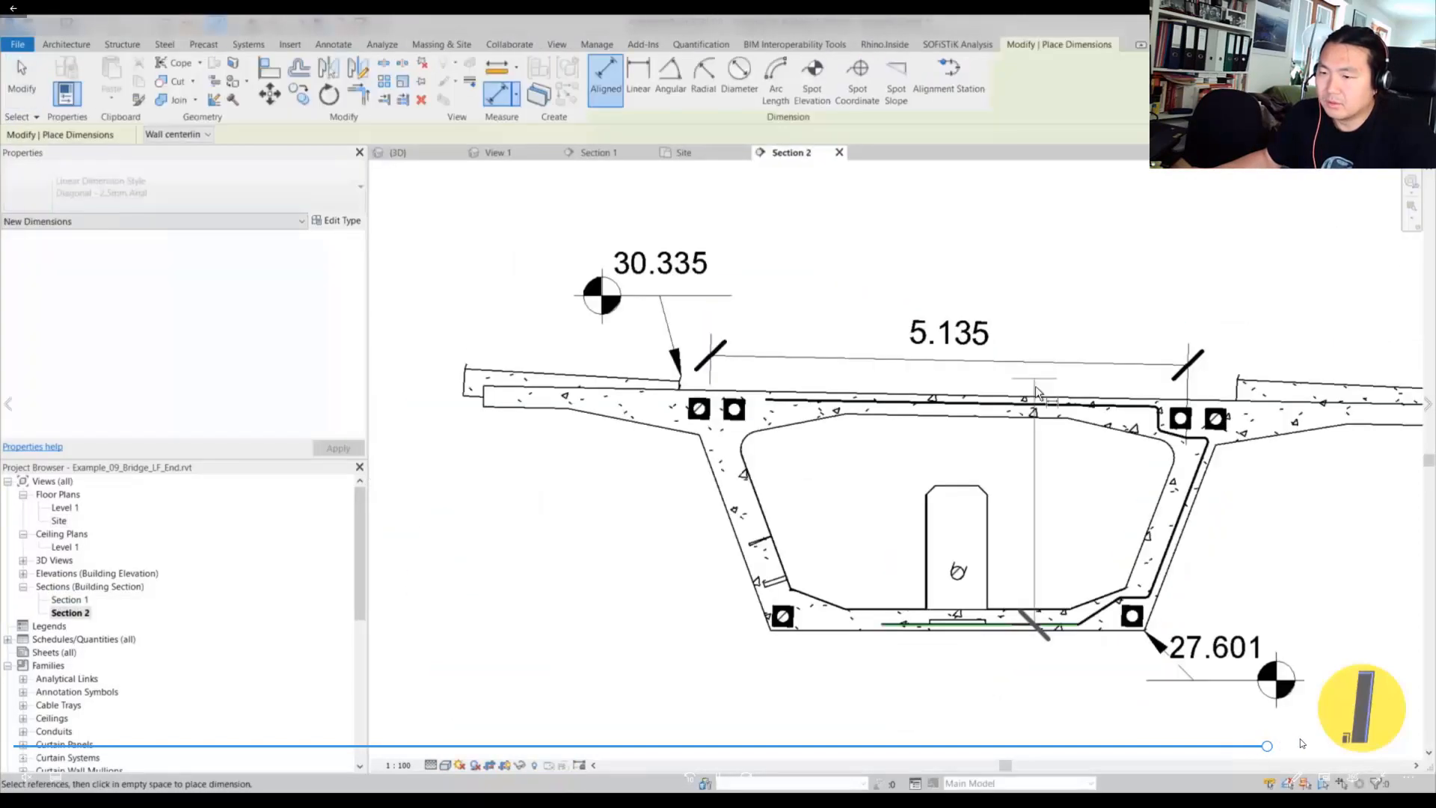
{"action": "key", "text": "Escape"}
{"action": "key", "text": "Escape"}
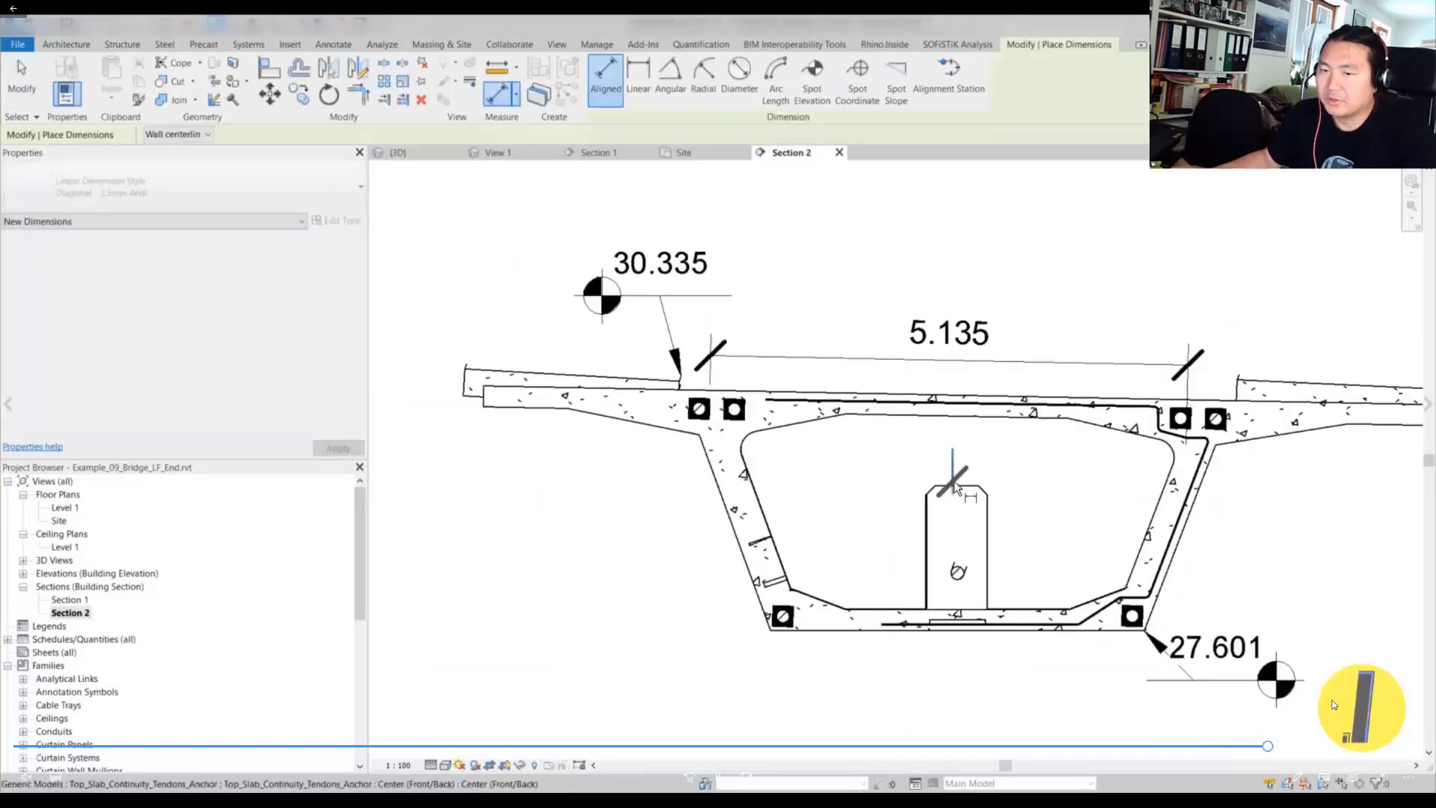
{"action": "key", "text": "d"}
{"action": "key", "text": "i"}
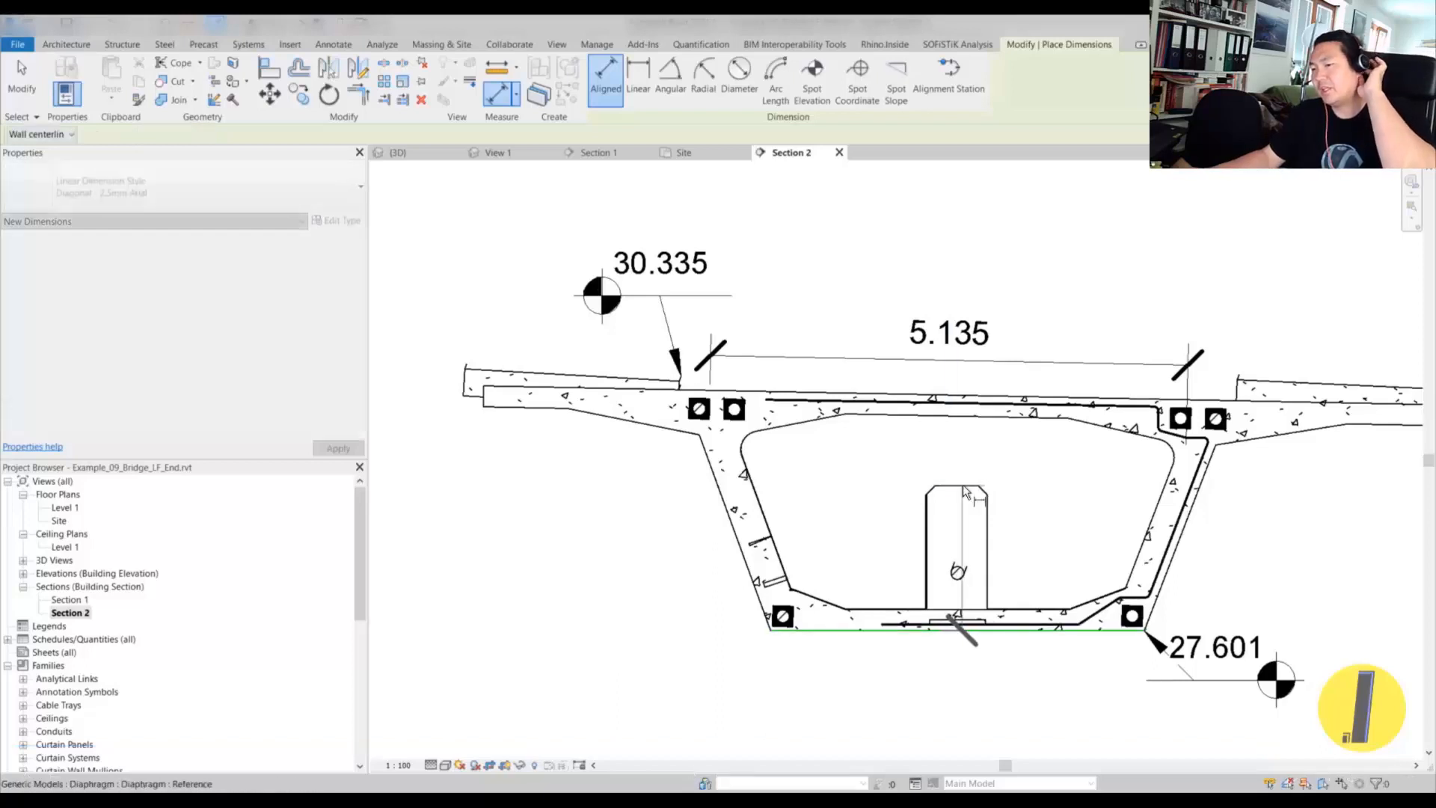
{"action": "left_click", "coordinate": [484, 388]}
{"action": "key", "text": "Escape"}
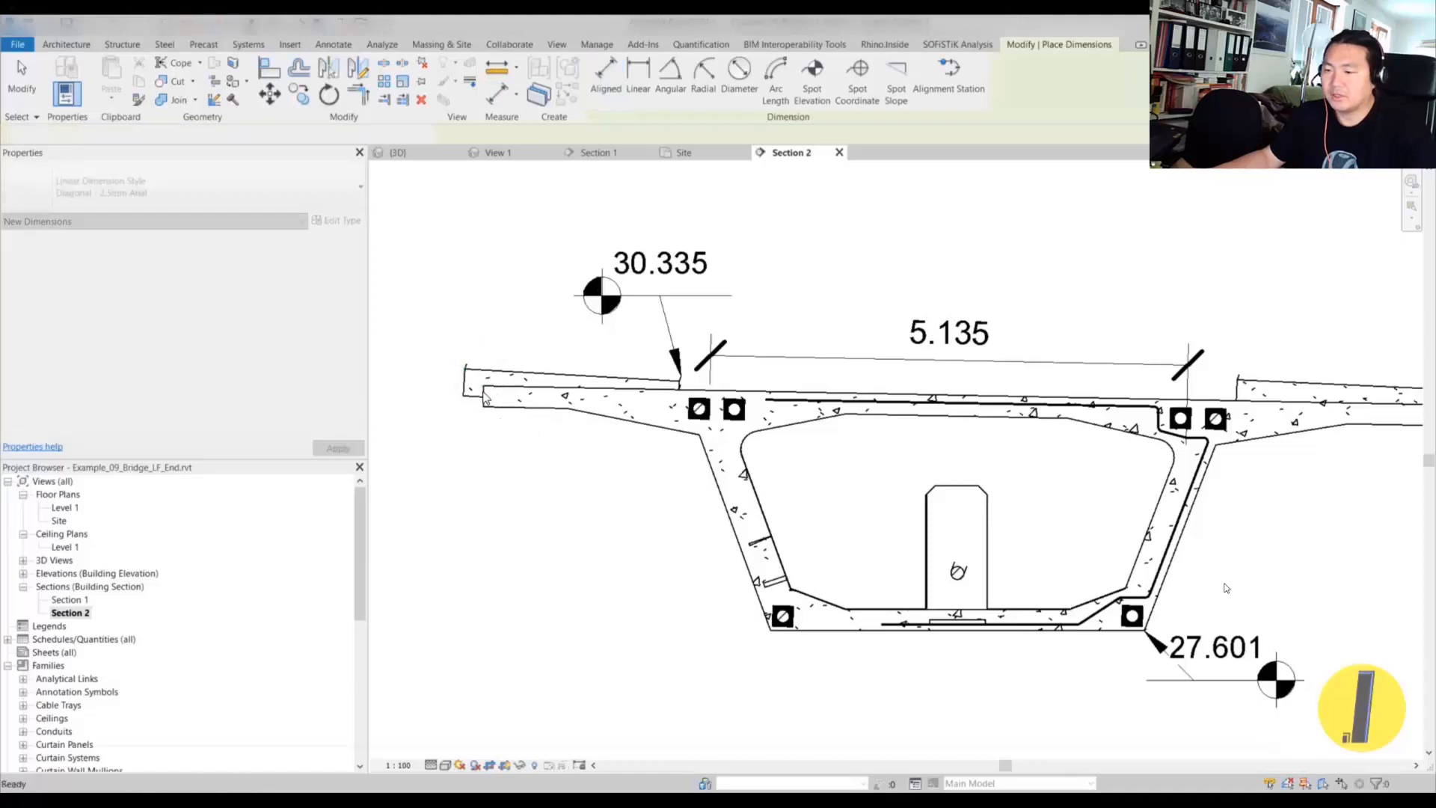
{"action": "scroll", "coordinate": [475, 390], "scroll_direction": "up", "scroll_amount": 2}
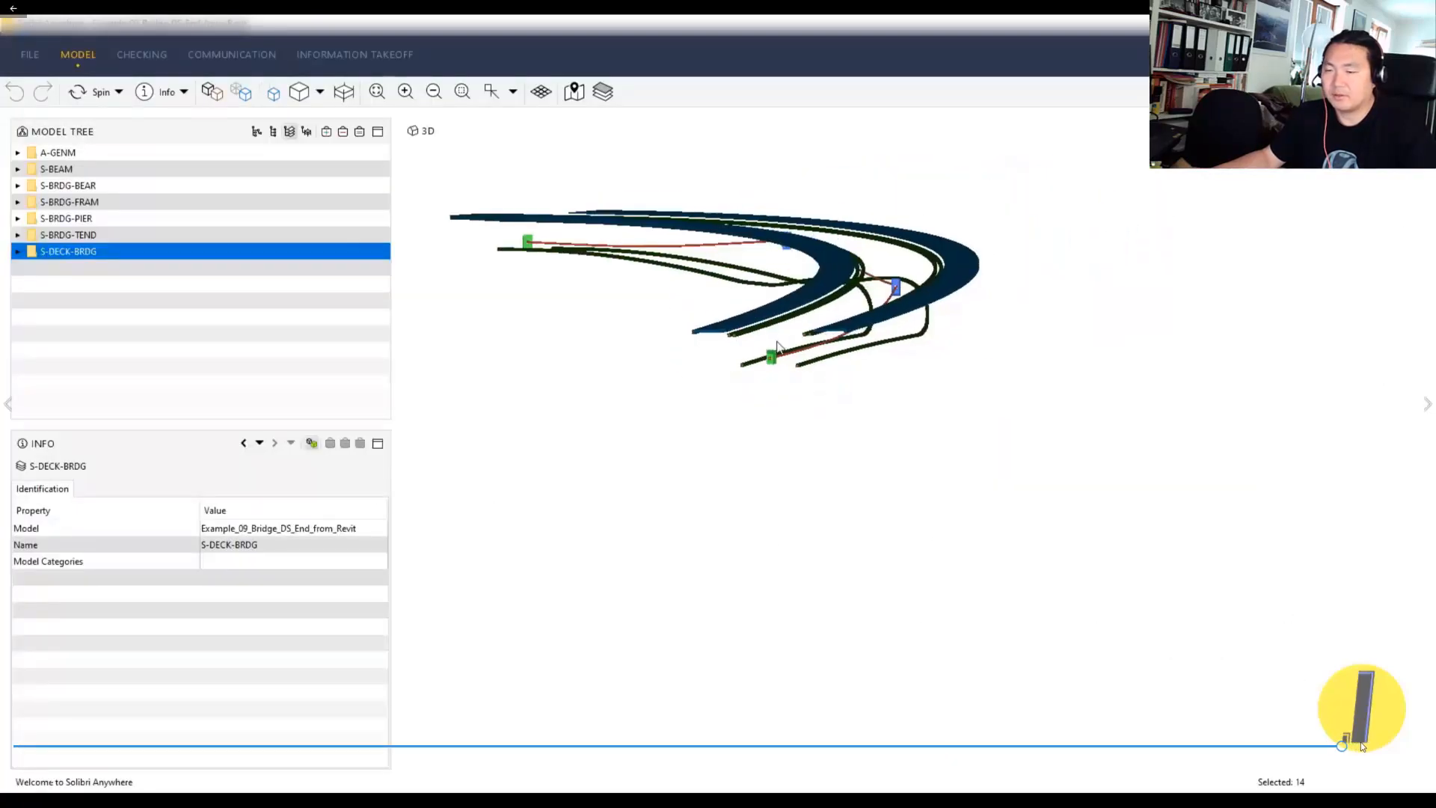
- Switch to the exported bridge model in Solibri, group its model tree by component type and inspect the bridge in 3D
{"action": "left_click_drag", "start_coordinate": [731, 331], "coordinate": [835, 434]}
{"action": "left_click", "coordinate": [273, 131]}
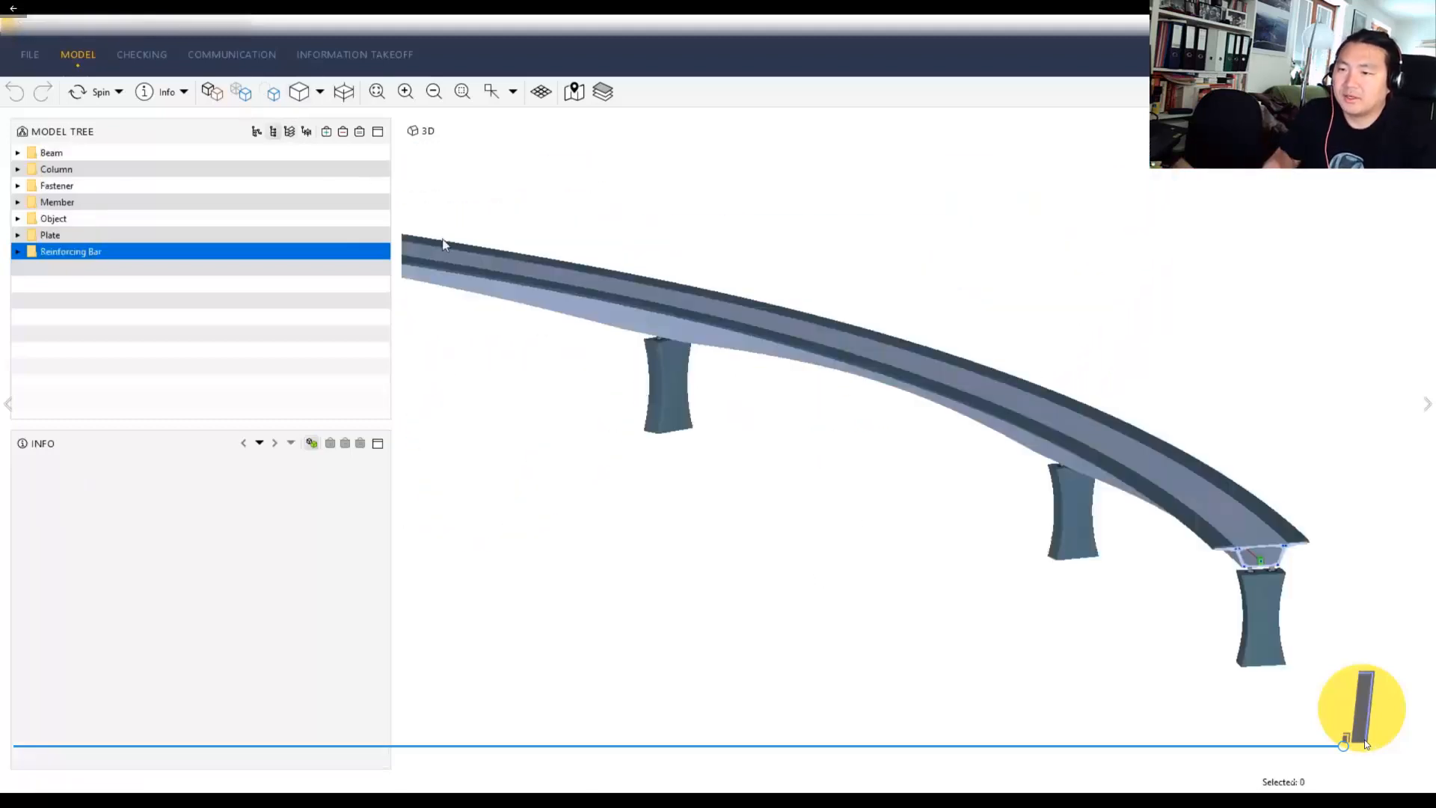
{"action": "left_click", "coordinate": [358, 133]}
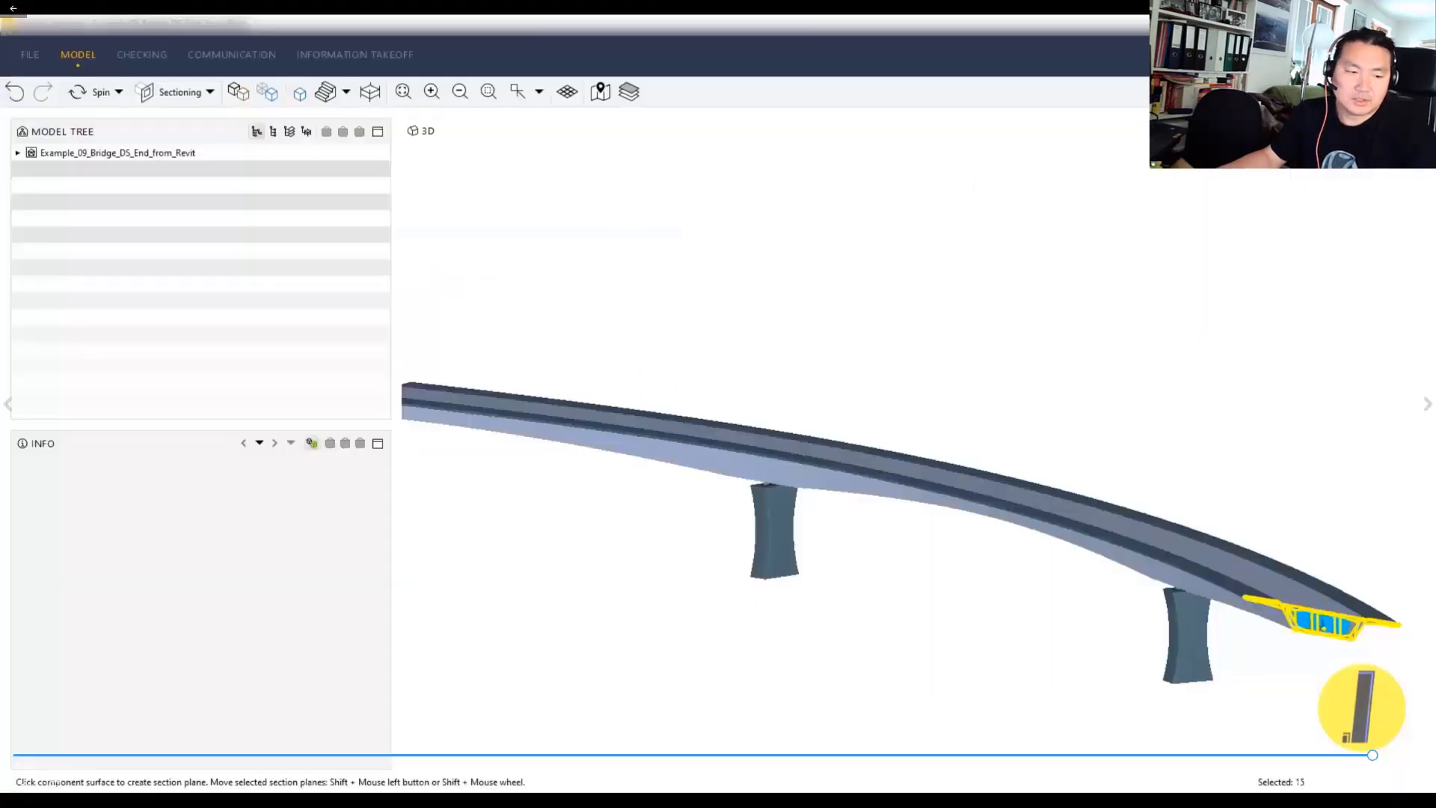
{"action": "left_click_drag", "start_coordinate": [744, 499], "coordinate": [895, 492]}
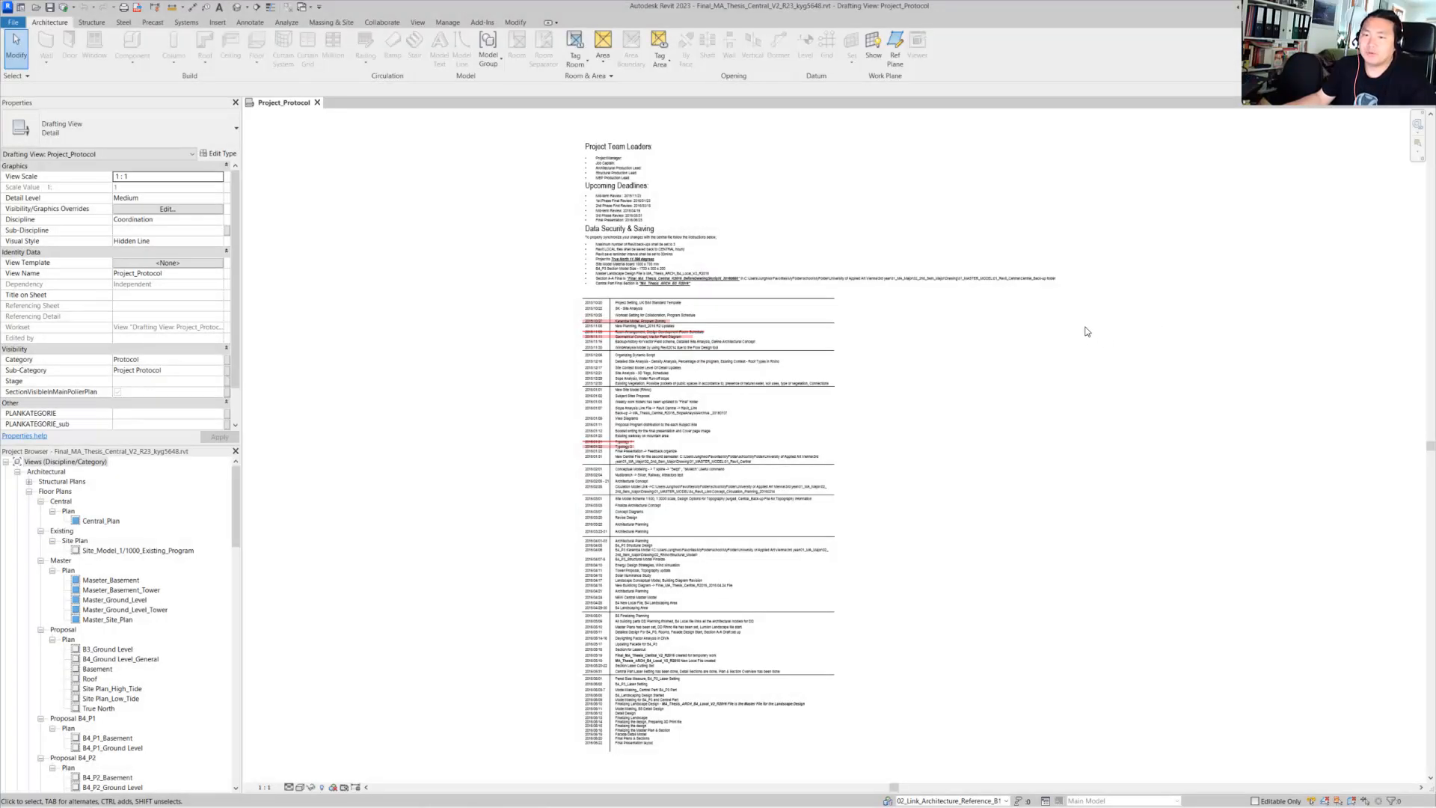
- Look over the Project_Protocol view of the thesis central project, and open its default 3D view to examine the terrain and tower
{"action": "scroll", "coordinate": [1084, 329], "scroll_direction": "up", "scroll_amount": 3}
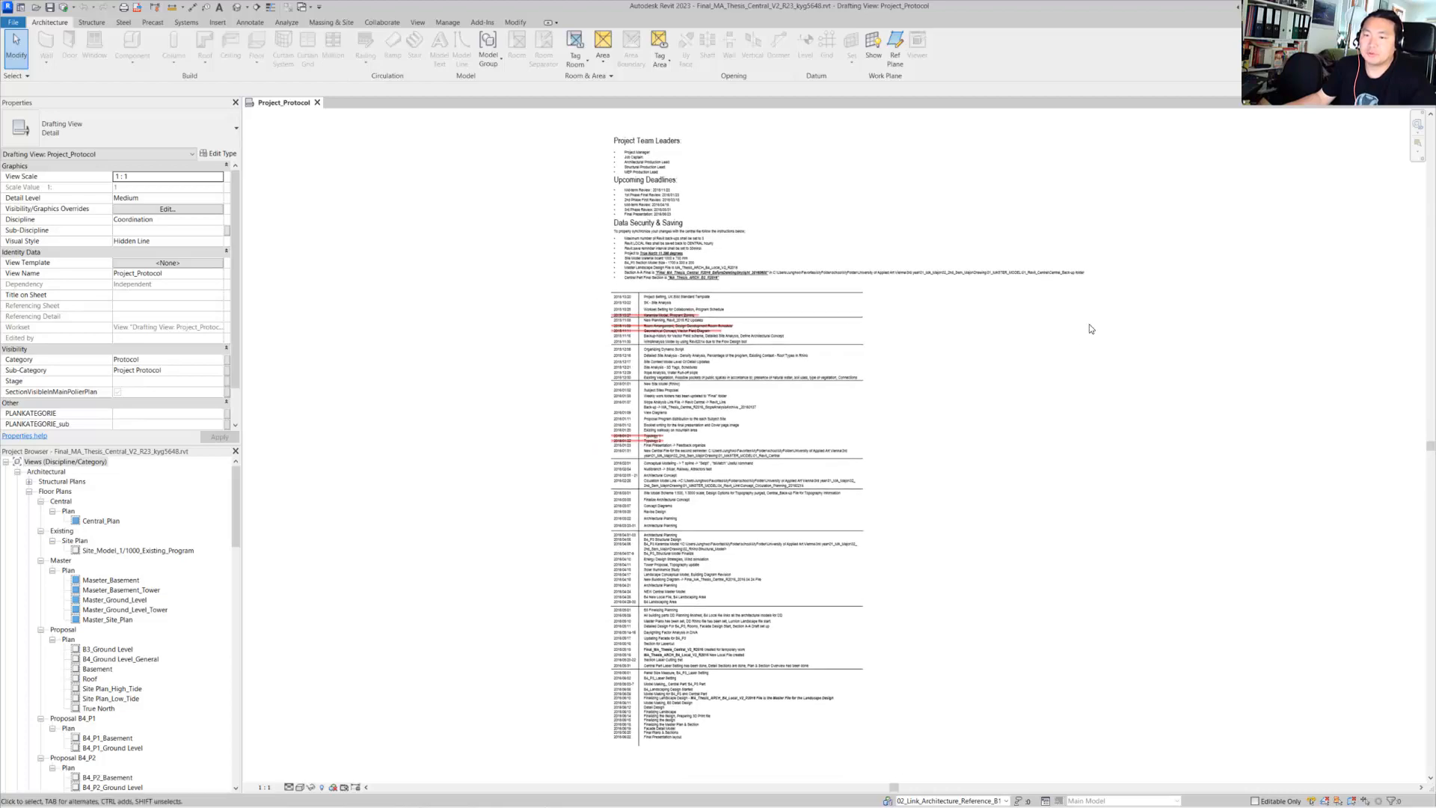
{"action": "scroll", "coordinate": [1090, 329], "scroll_direction": "down", "scroll_amount": 1}
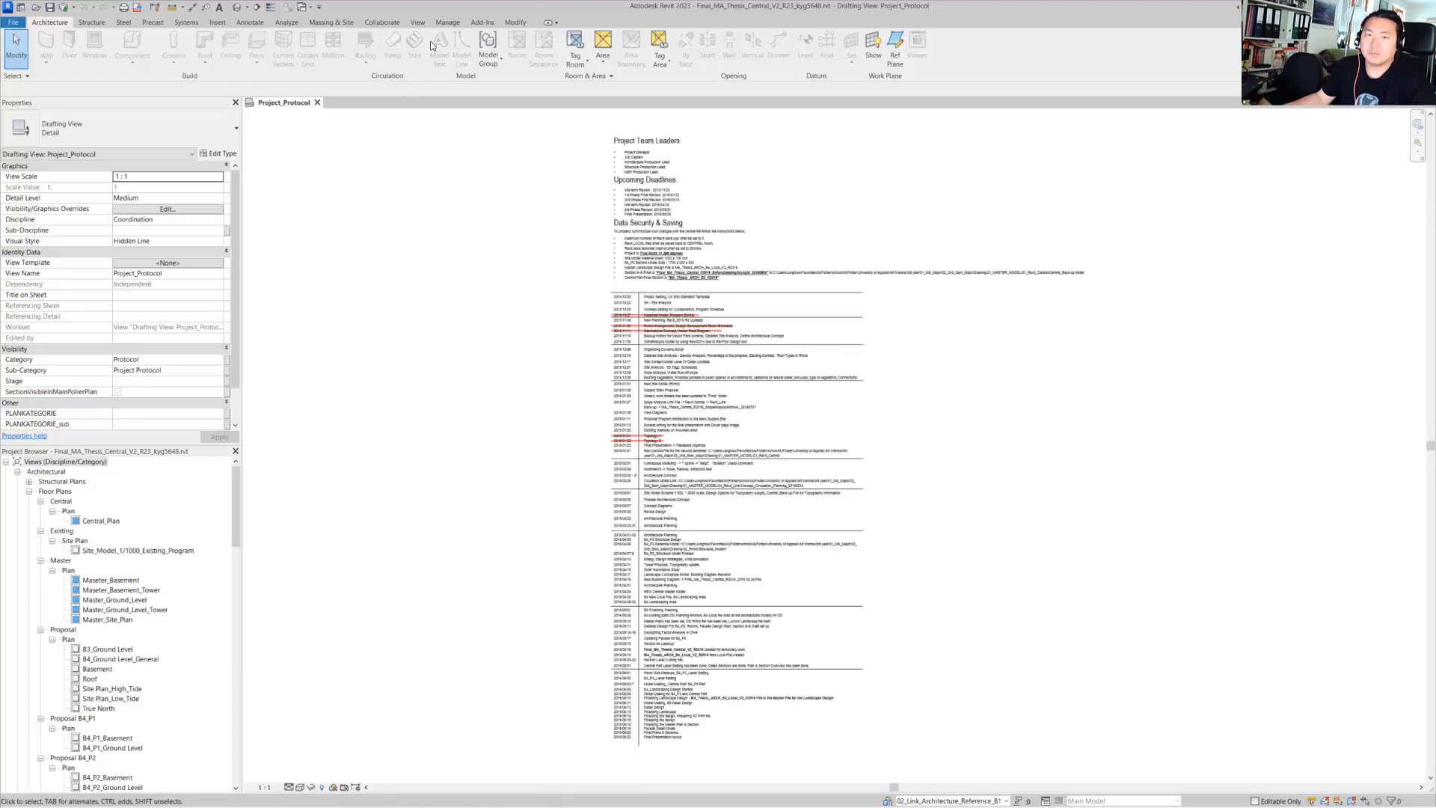
{"action": "left_click", "coordinate": [418, 23]}
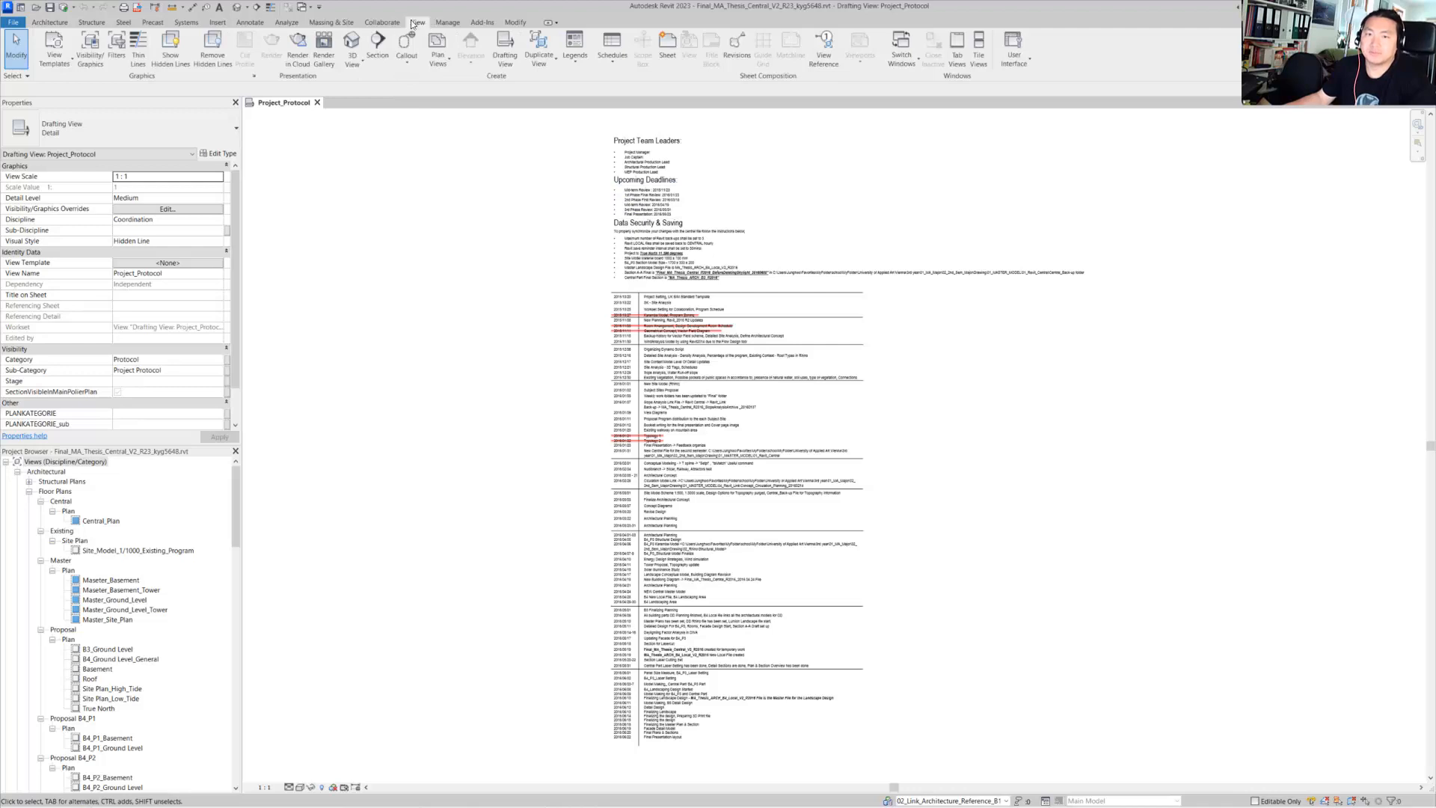
{"action": "left_click", "coordinate": [350, 43]}
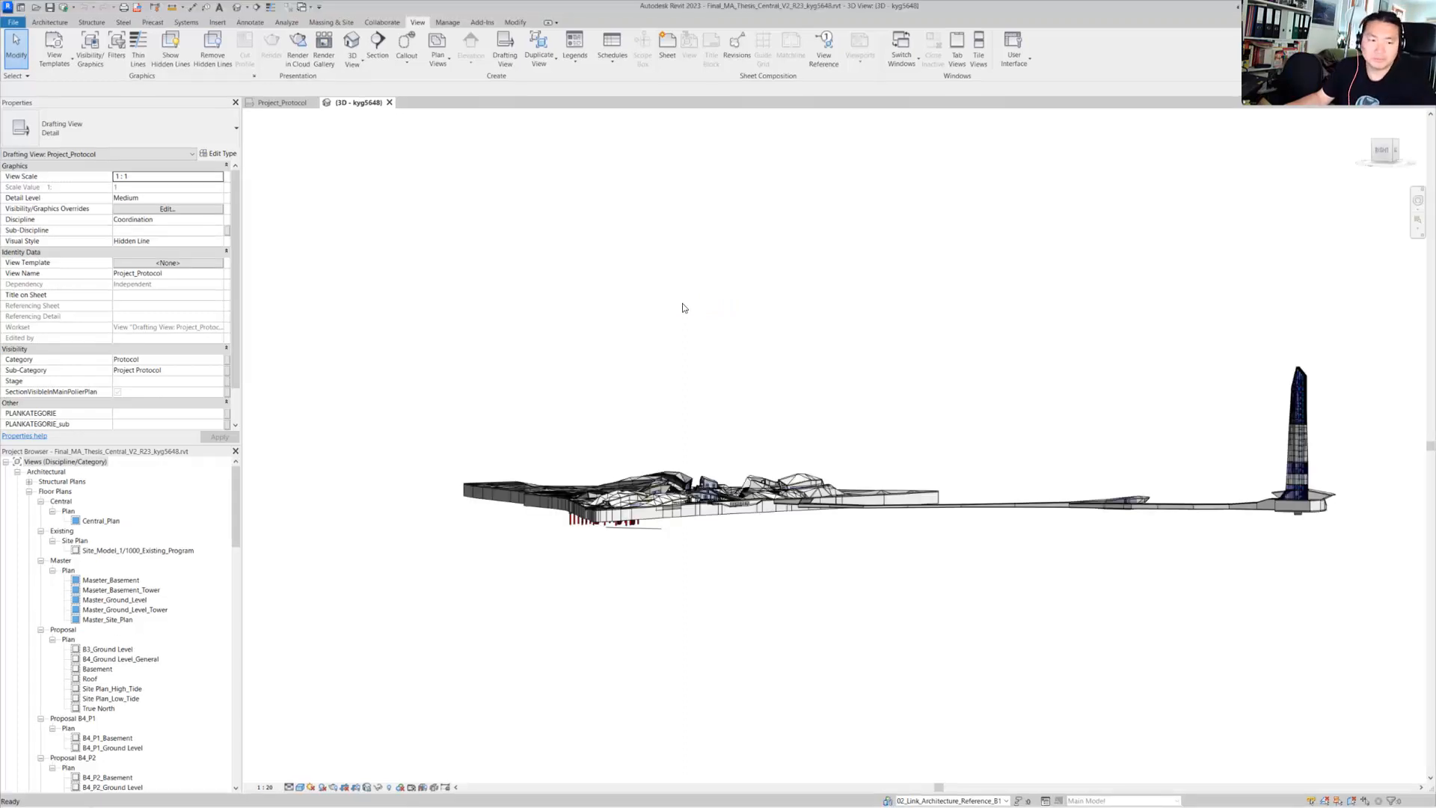
{"action": "middle_click_drag", "start_coordinate": [679, 293], "coordinate": [845, 399], "text": "shift"}
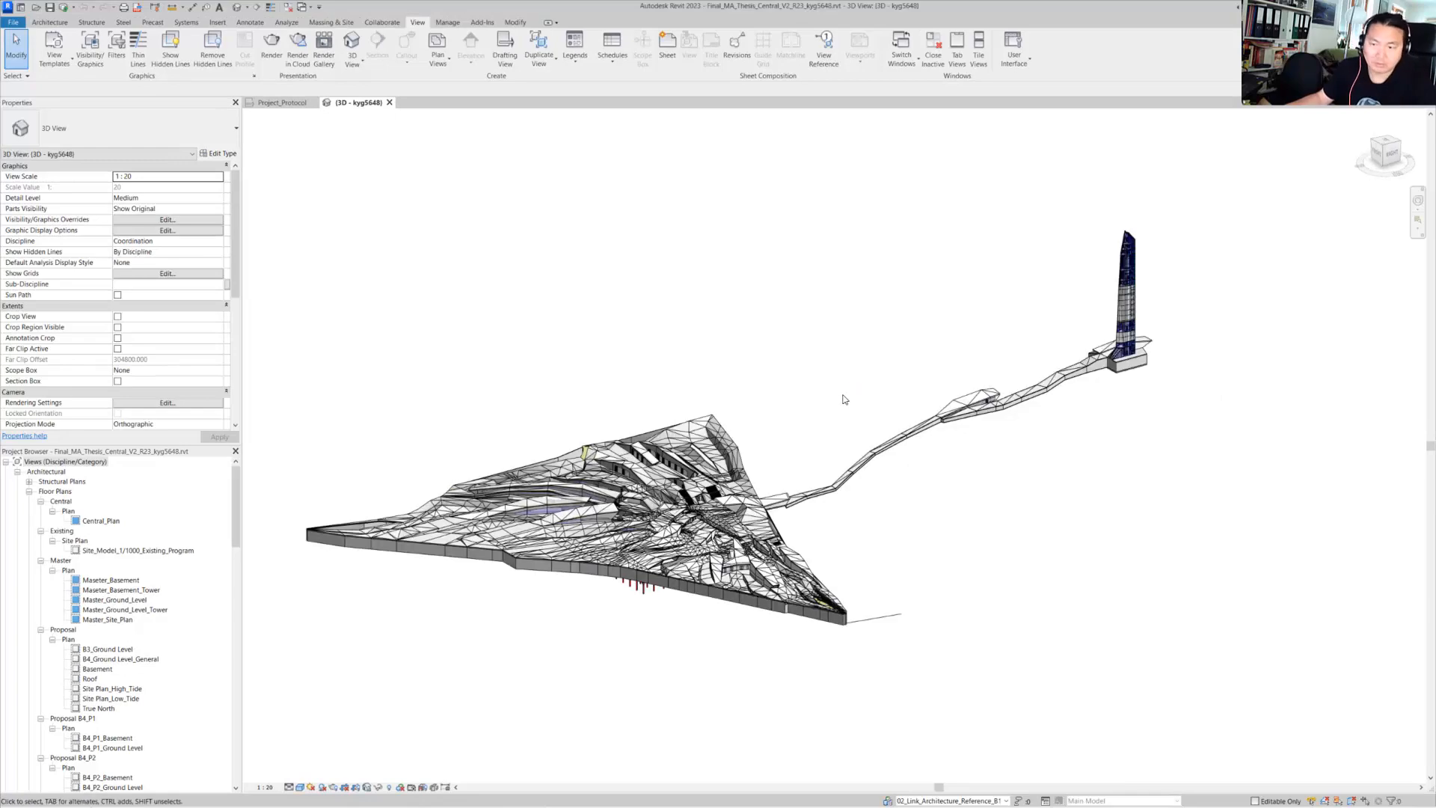
{"action": "middle_click_drag", "start_coordinate": [942, 346], "coordinate": [926, 416], "text": "shift"}
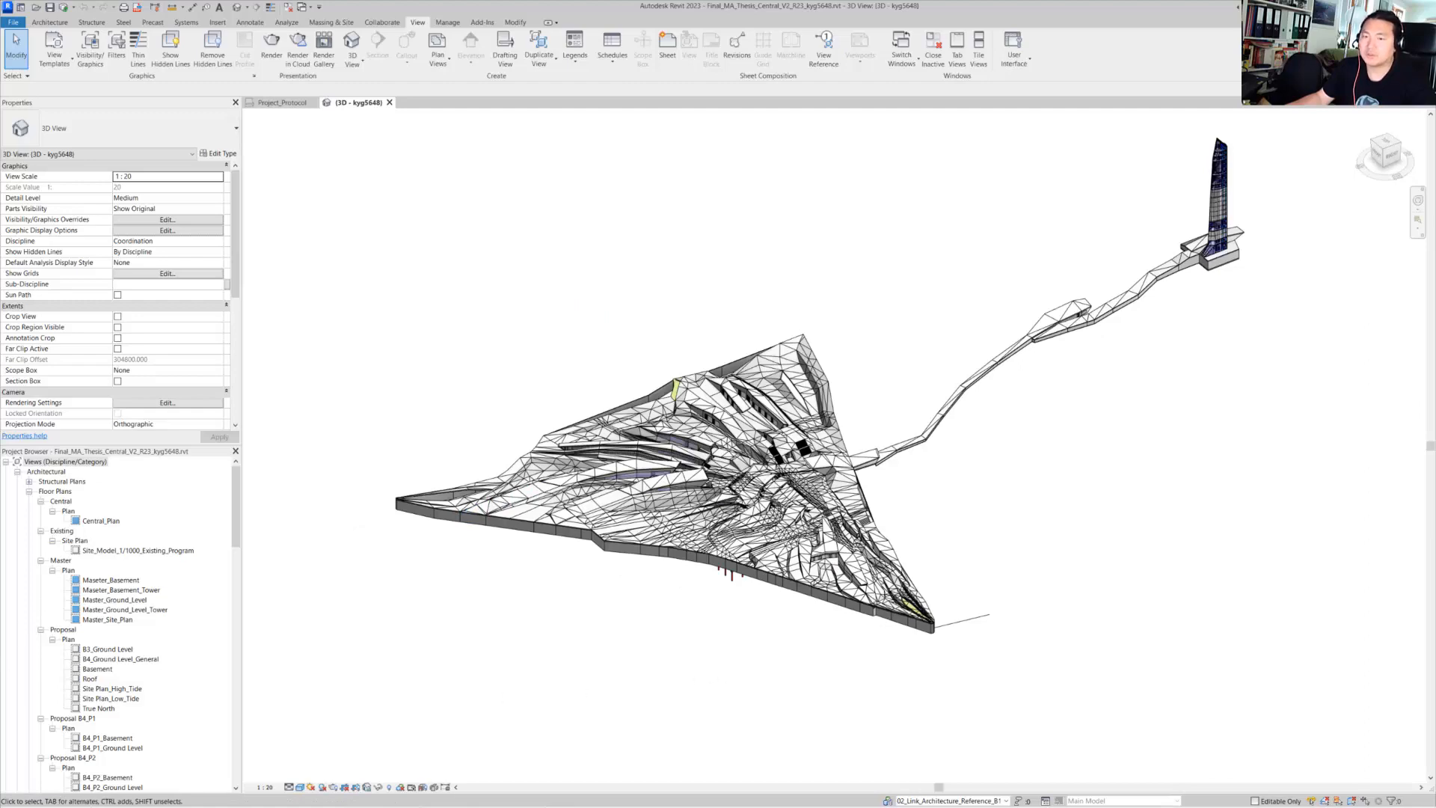
- Switch to the Exterior_Rendering model in Rhino and examine the buildings and terrain up close in the Perspective view
{"action": "key", "text": "alt+Tab"}
{"action": "mouse_move", "coordinate": [689, 371]}
{"action": "right_mouse_down"}
{"action": "mouse_move", "coordinate": [744, 403]}
{"action": "mouse_move", "coordinate": [703, 381]}
{"action": "mouse_move", "coordinate": [560, 432]}
{"action": "right_mouse_up"}
{"action": "scroll", "coordinate": [560, 432], "scroll_direction": "up", "scroll_amount": 10}
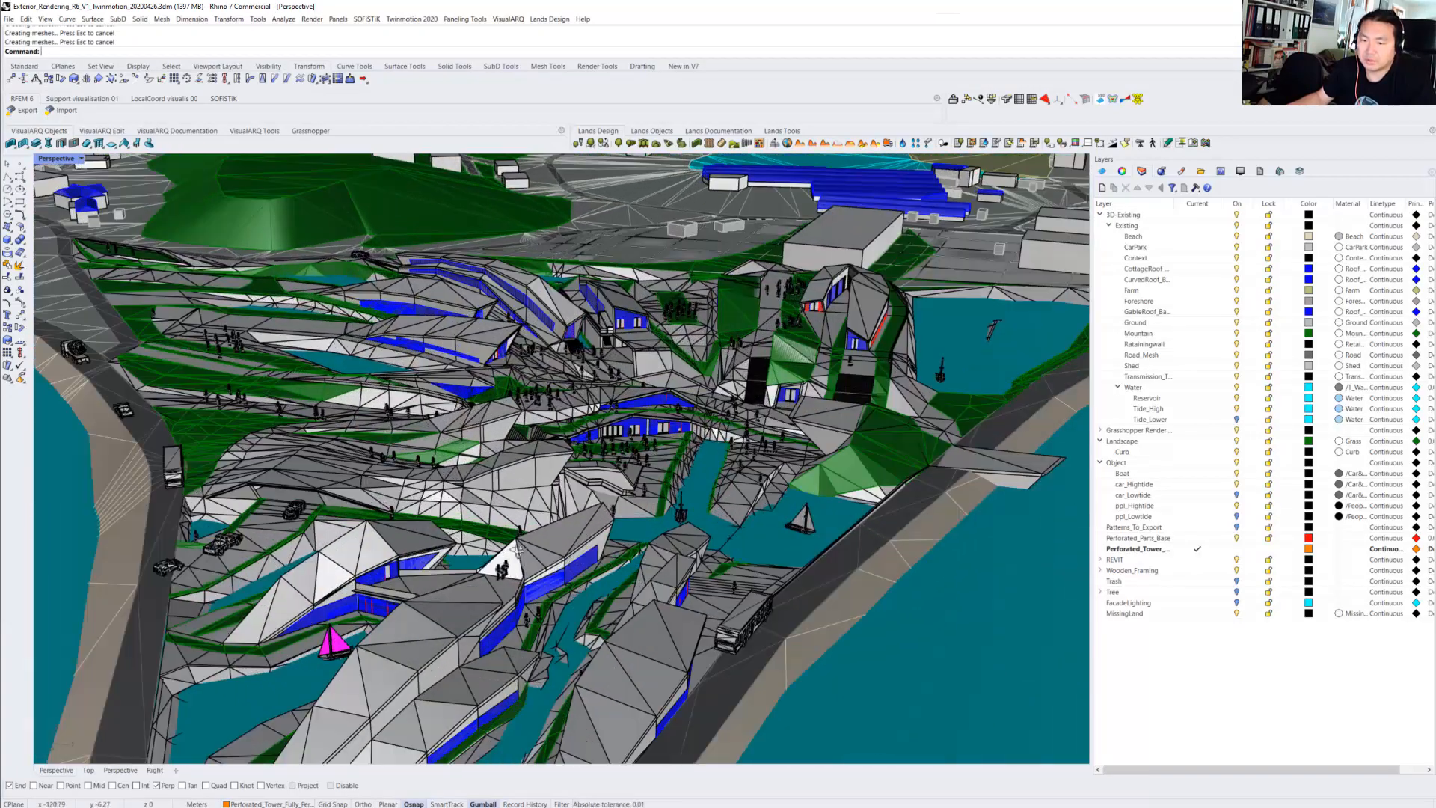
- Set the Perspective viewport to Rendered display mode and turn off surface edges in its display settings
{"action": "scroll", "coordinate": [586, 553], "scroll_direction": "down", "scroll_amount": 10}
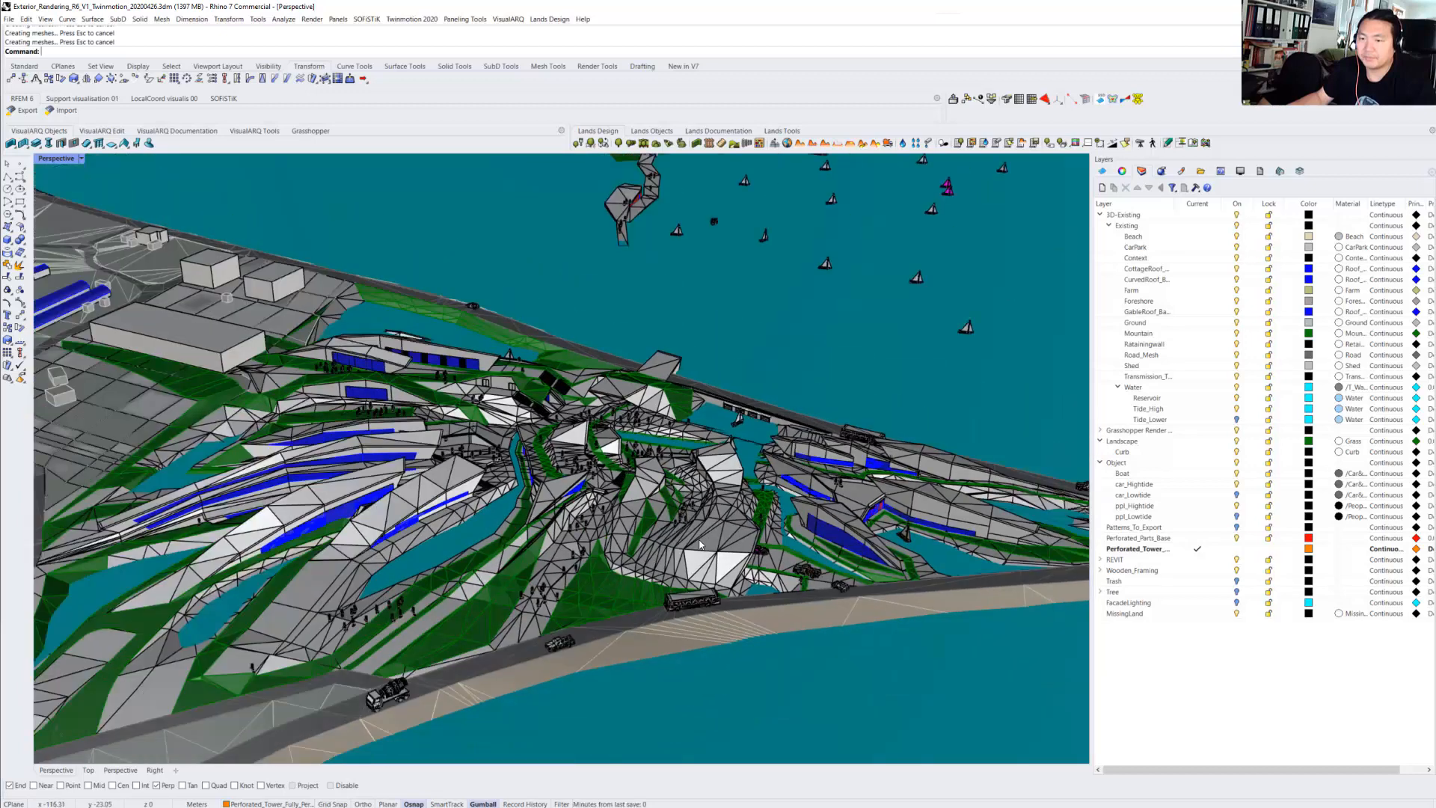
{"action": "key", "text": "ctrl+alt+r"}
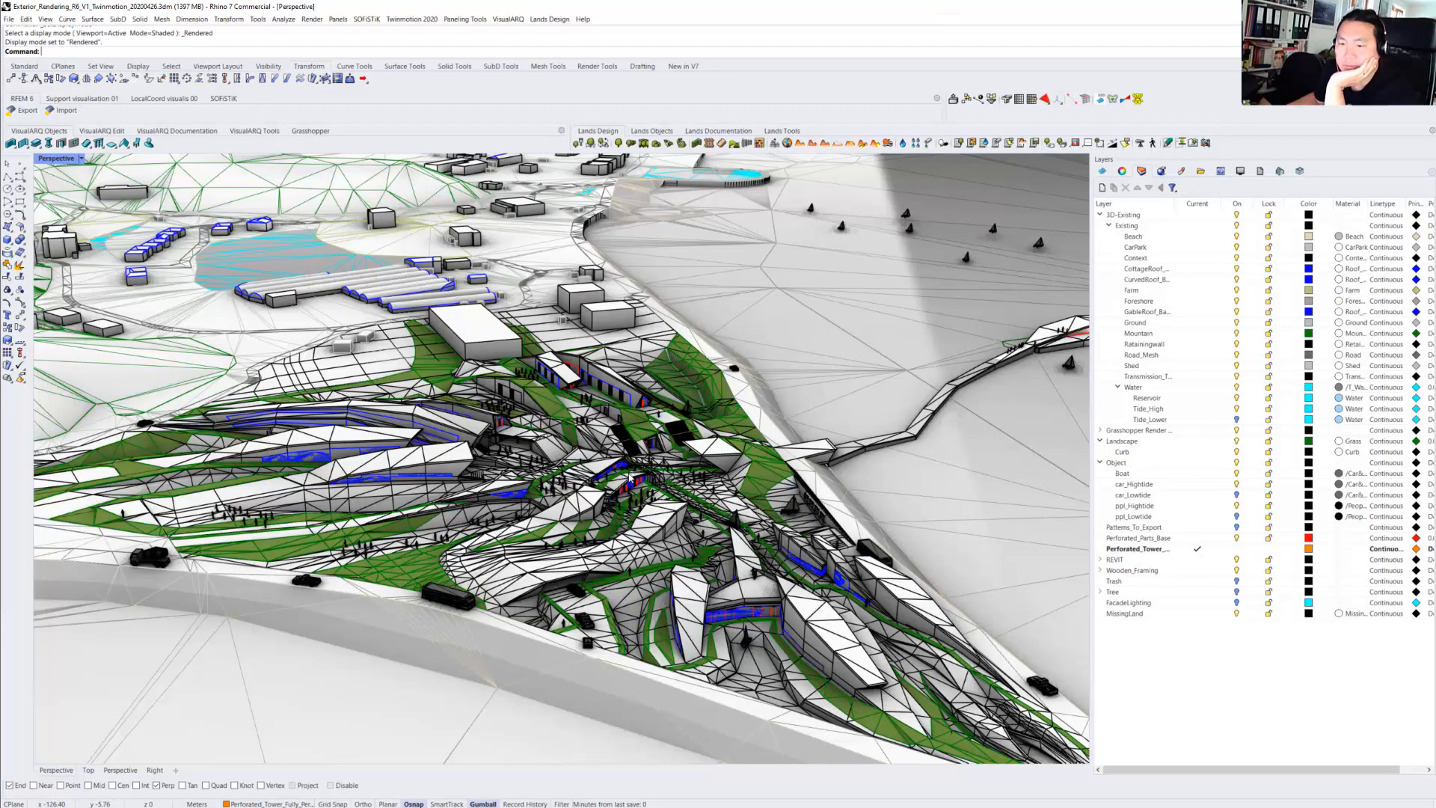
{"action": "scroll", "coordinate": [687, 526], "scroll_direction": "up", "scroll_amount": 2}
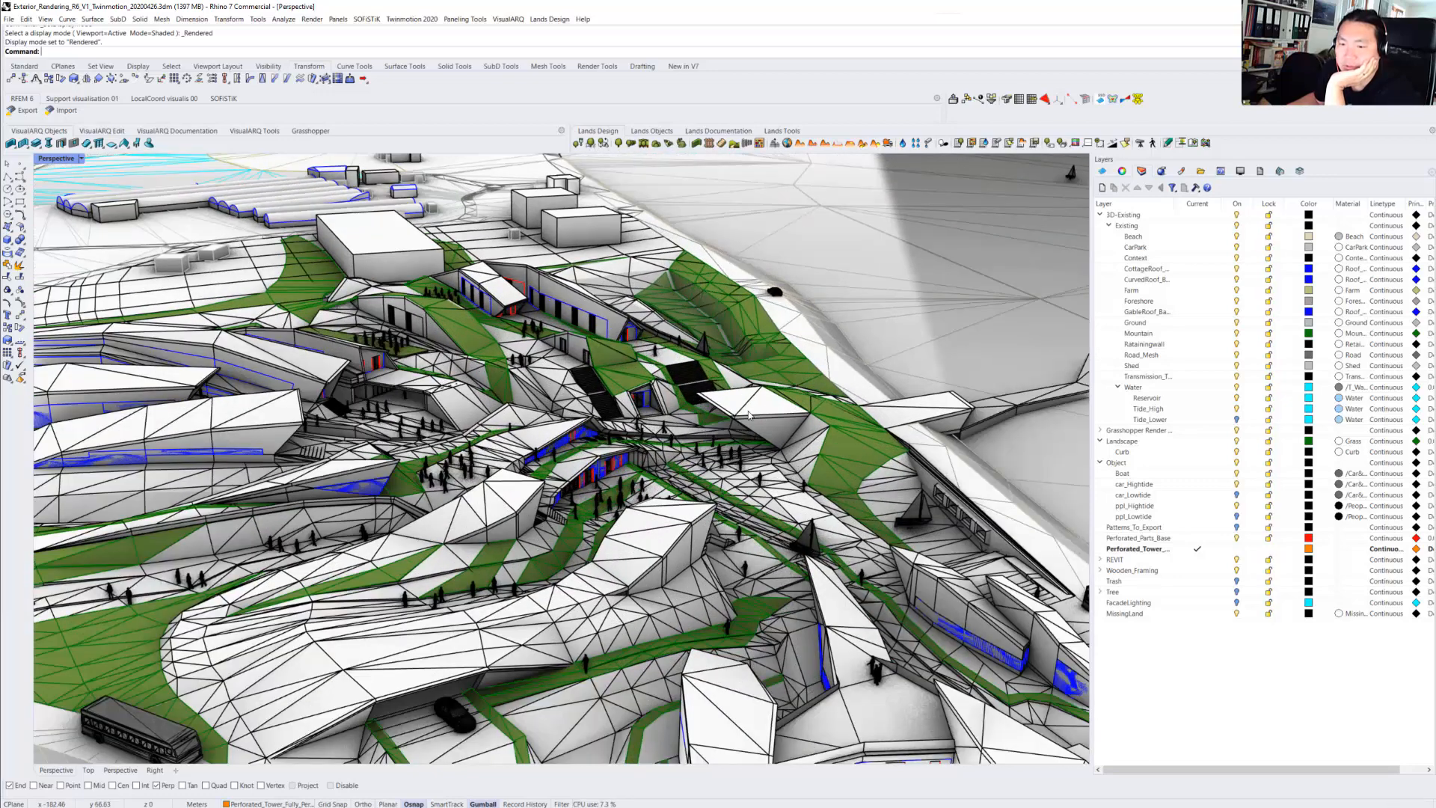
{"action": "scroll", "coordinate": [748, 413], "scroll_direction": "up", "scroll_amount": 3}
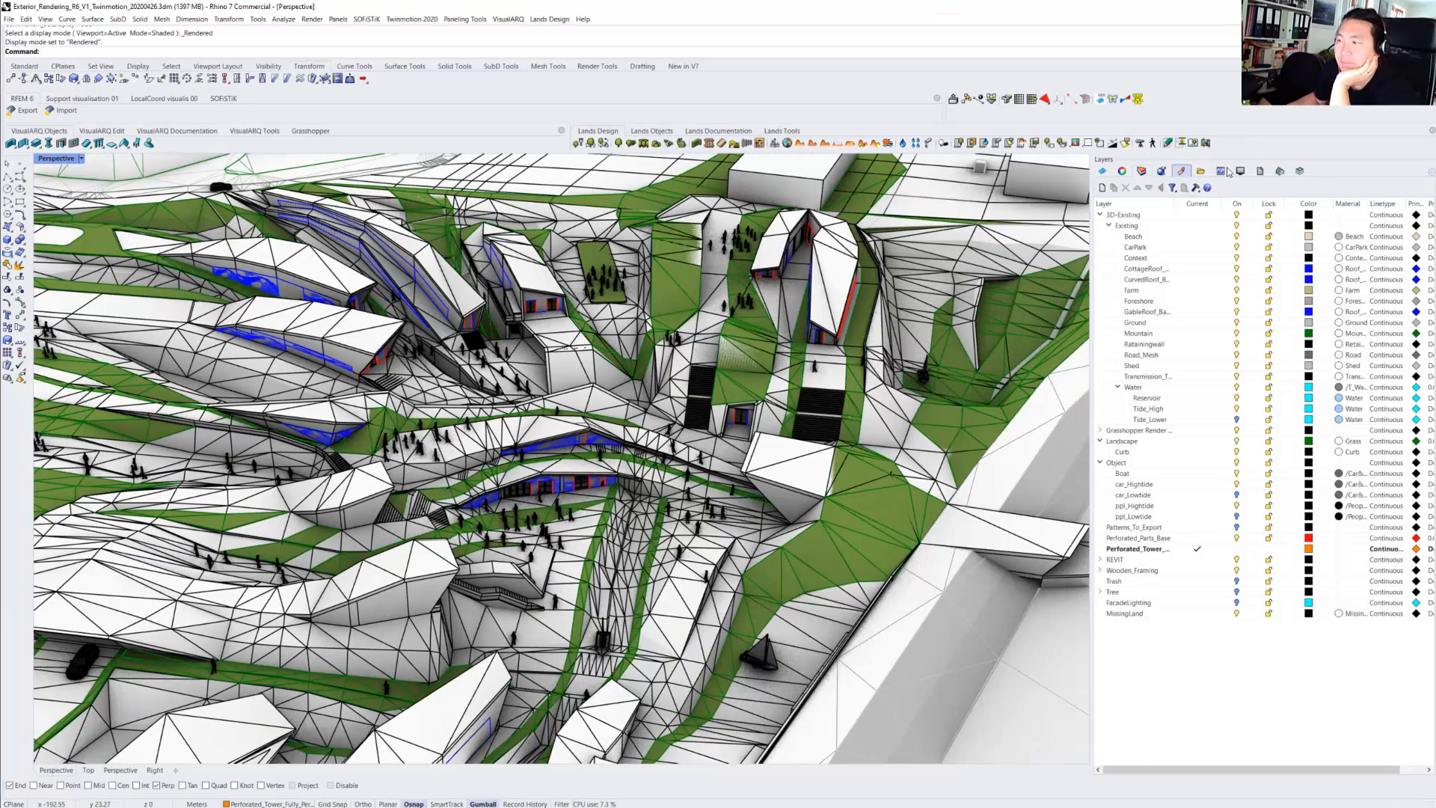
{"action": "left_click", "coordinate": [1240, 171]}
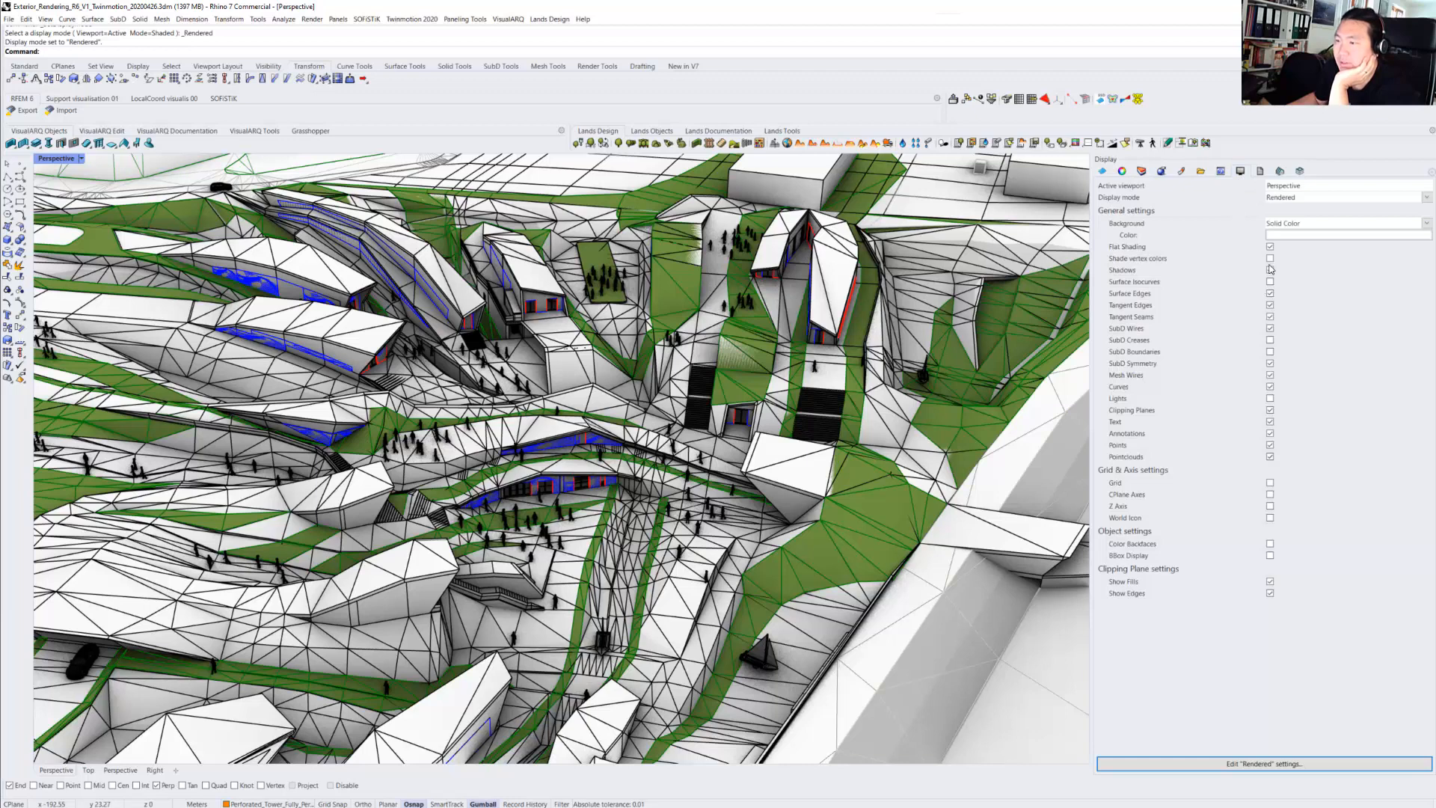
{"action": "left_click", "coordinate": [1271, 295]}
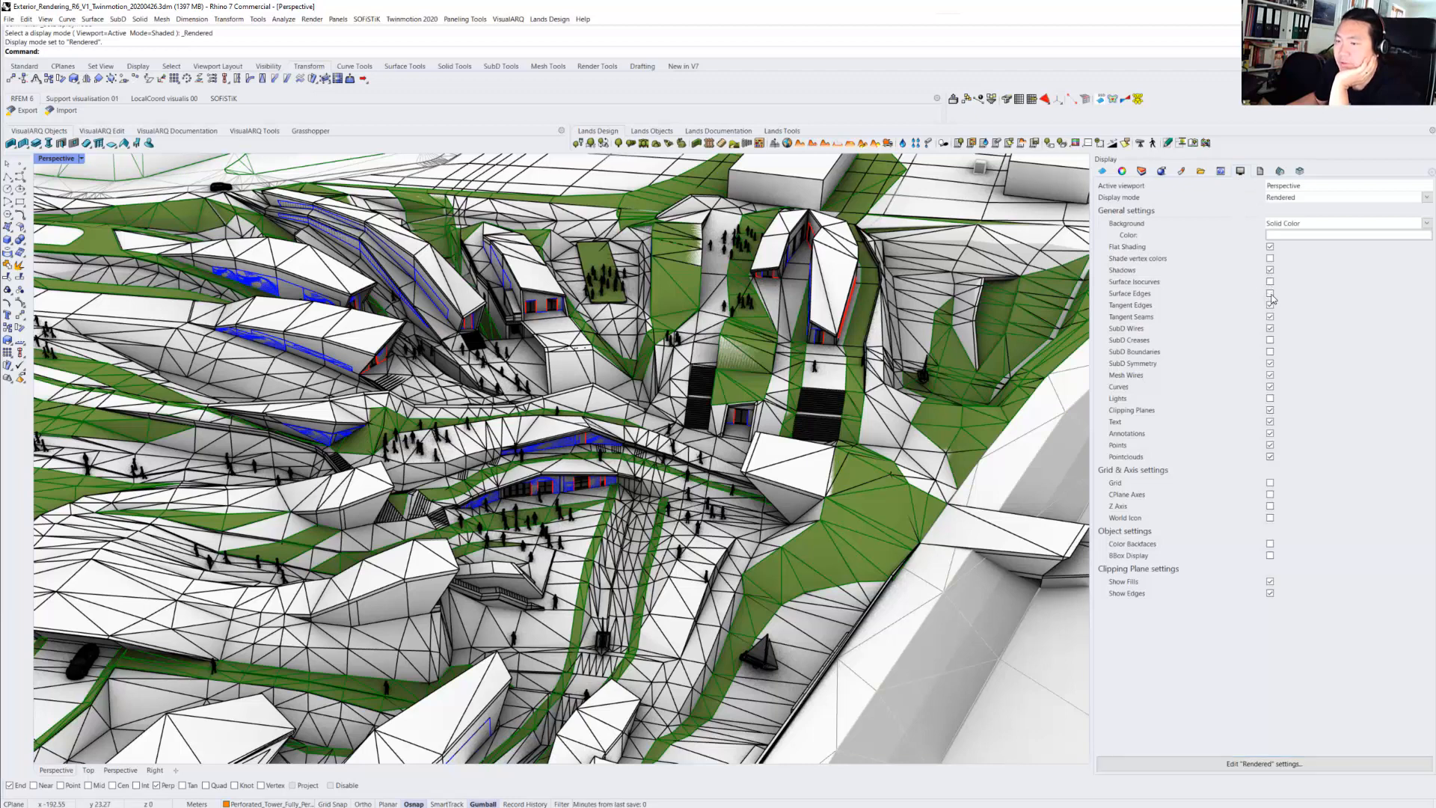
{"action": "scroll", "coordinate": [557, 367], "scroll_direction": "up", "scroll_amount": 3}
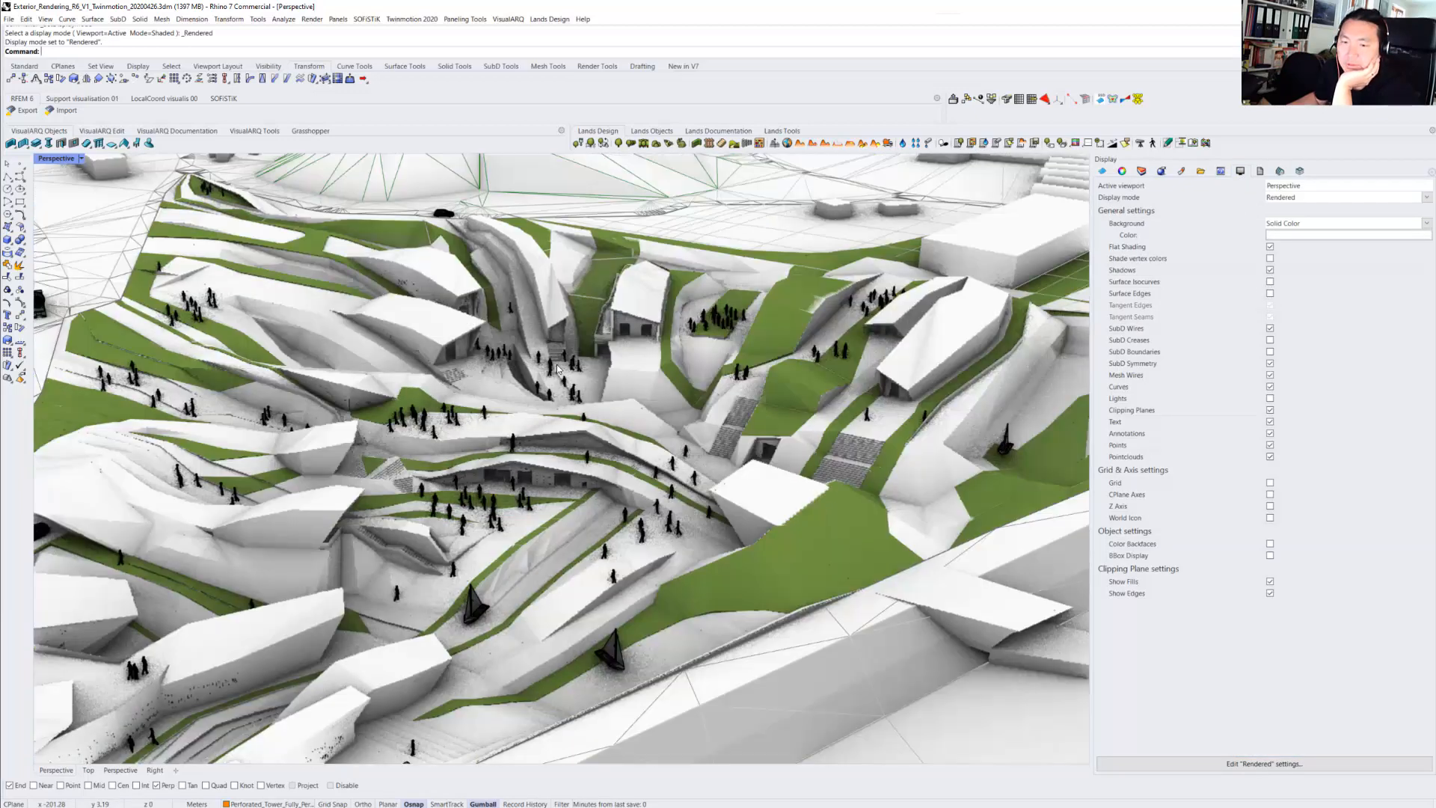
- Examine the rendered landscape buildings and the perforated facade up close, and the whole site from a wider angle
{"action": "scroll", "coordinate": [557, 366], "scroll_direction": "up", "scroll_amount": 2}
{"action": "right_click_drag", "start_coordinate": [701, 411], "coordinate": [484, 532]}
{"action": "scroll", "coordinate": [484, 533], "scroll_direction": "up", "scroll_amount": 8}
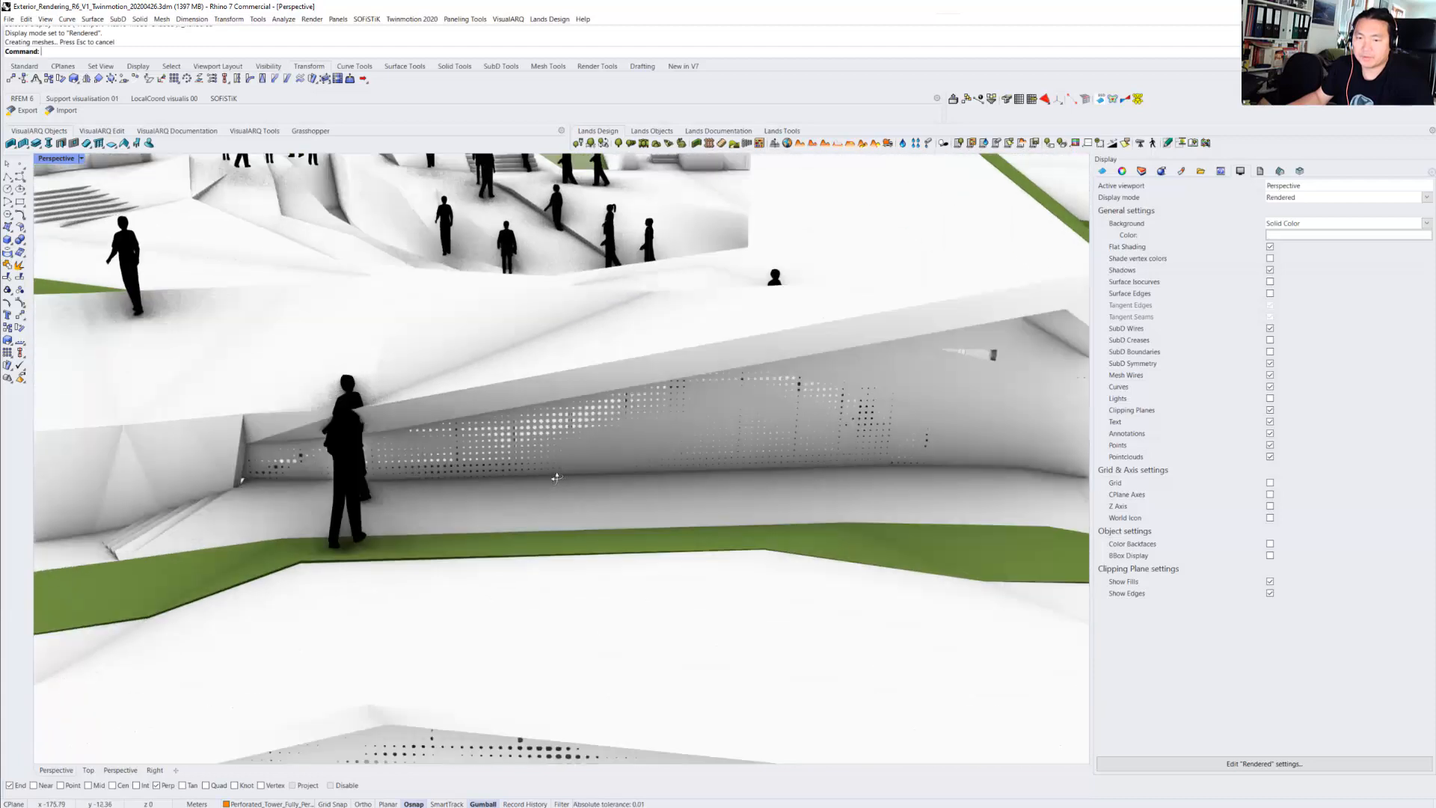
{"action": "right_click_drag", "start_coordinate": [556, 477], "coordinate": [814, 465]}
{"action": "scroll", "coordinate": [540, 446], "scroll_direction": "down", "scroll_amount": 8}
{"action": "right_click_drag", "start_coordinate": [436, 492], "coordinate": [740, 390]}
{"action": "scroll", "coordinate": [688, 411], "scroll_direction": "down", "scroll_amount": 5}
{"action": "right_click_drag", "start_coordinate": [568, 409], "coordinate": [695, 402]}
{"action": "scroll", "coordinate": [622, 408], "scroll_direction": "down", "scroll_amount": 3}
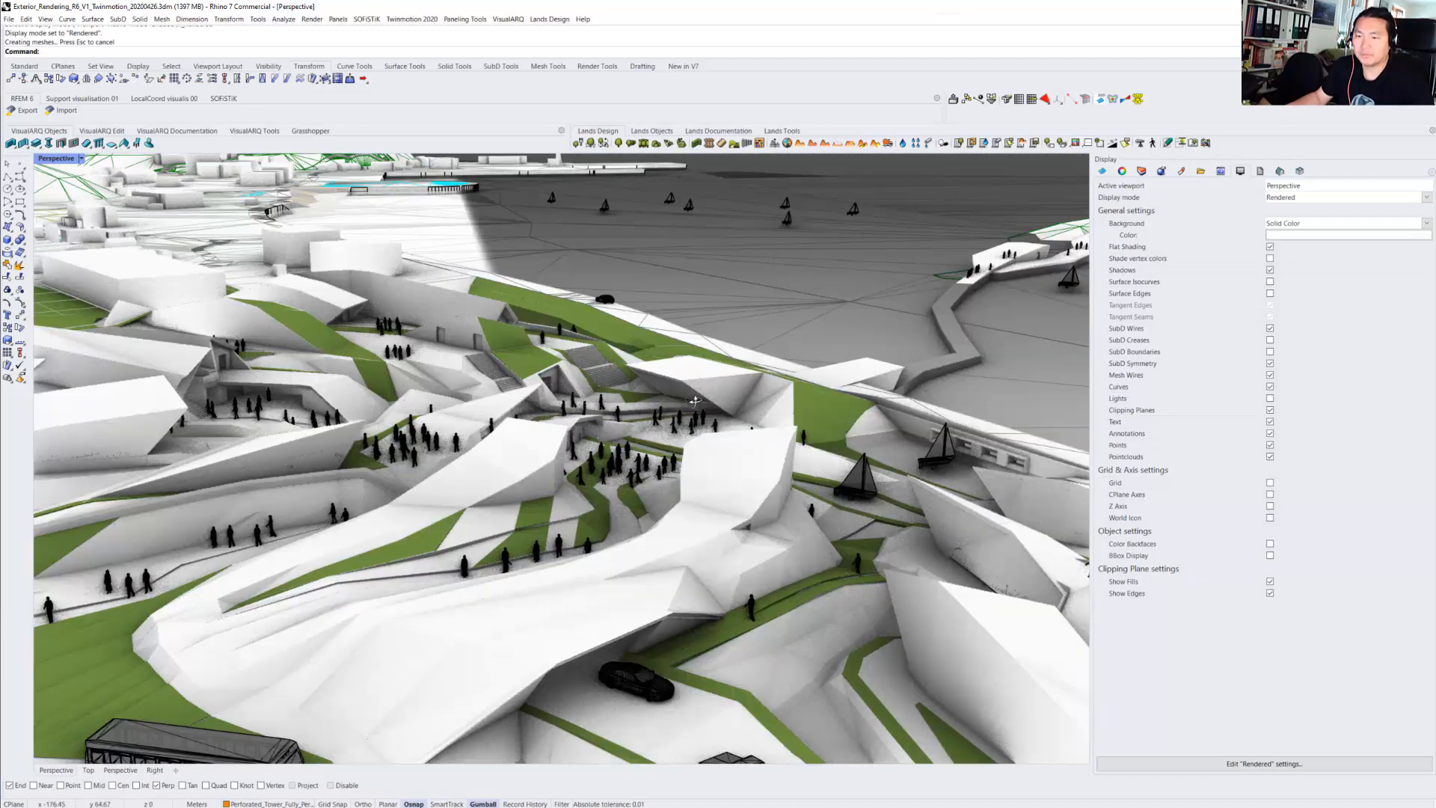
{"action": "mouse_move", "coordinate": [839, 400]}
{"action": "right_mouse_down"}
{"action": "mouse_move", "coordinate": [935, 396]}
{"action": "mouse_move", "coordinate": [667, 417]}
{"action": "right_mouse_up"}
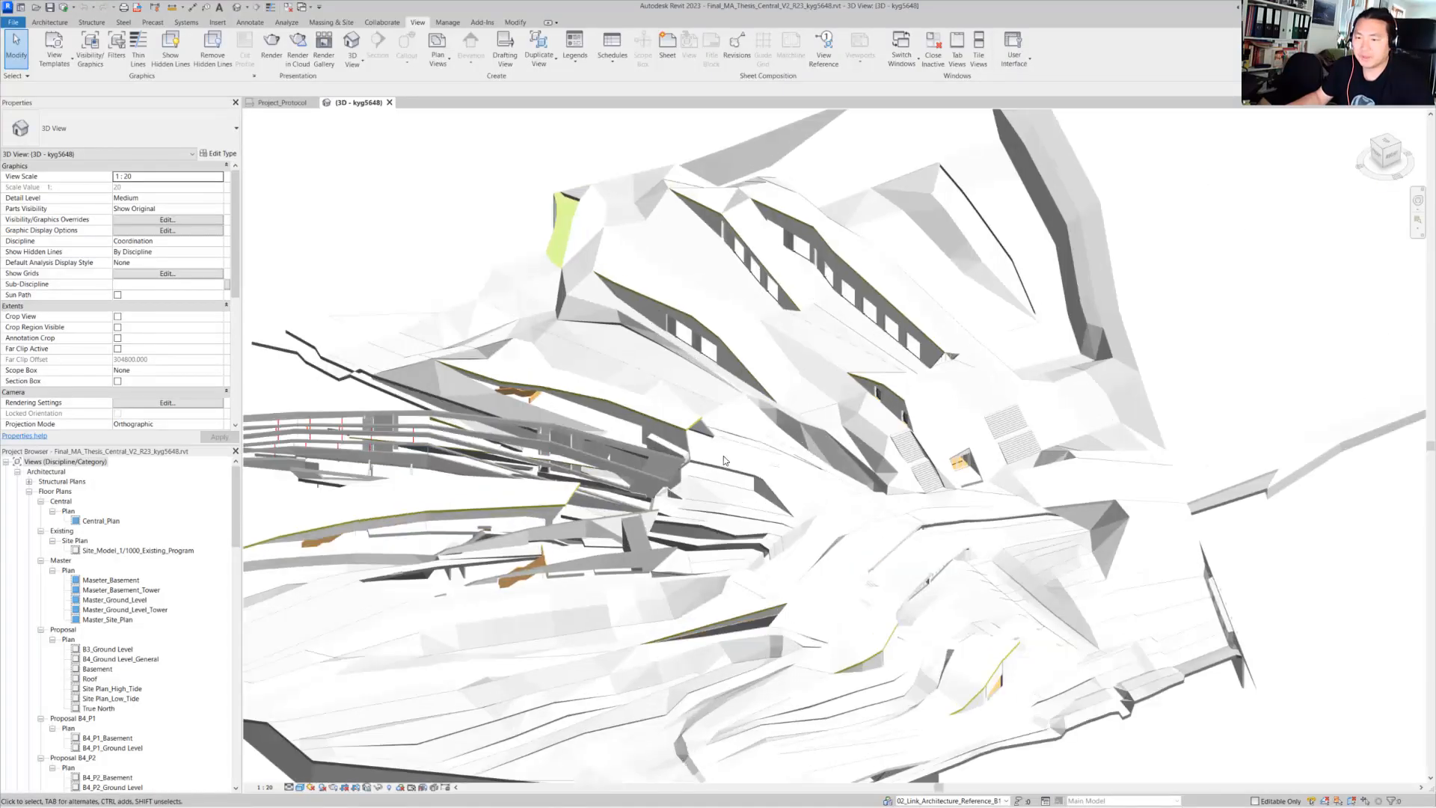
- Switch back to the thesis project in Revit and examine the building entrances, glazing and terrain from several sides in the 3D view
{"action": "scroll", "coordinate": [655, 483], "scroll_direction": "up", "scroll_amount": 10}
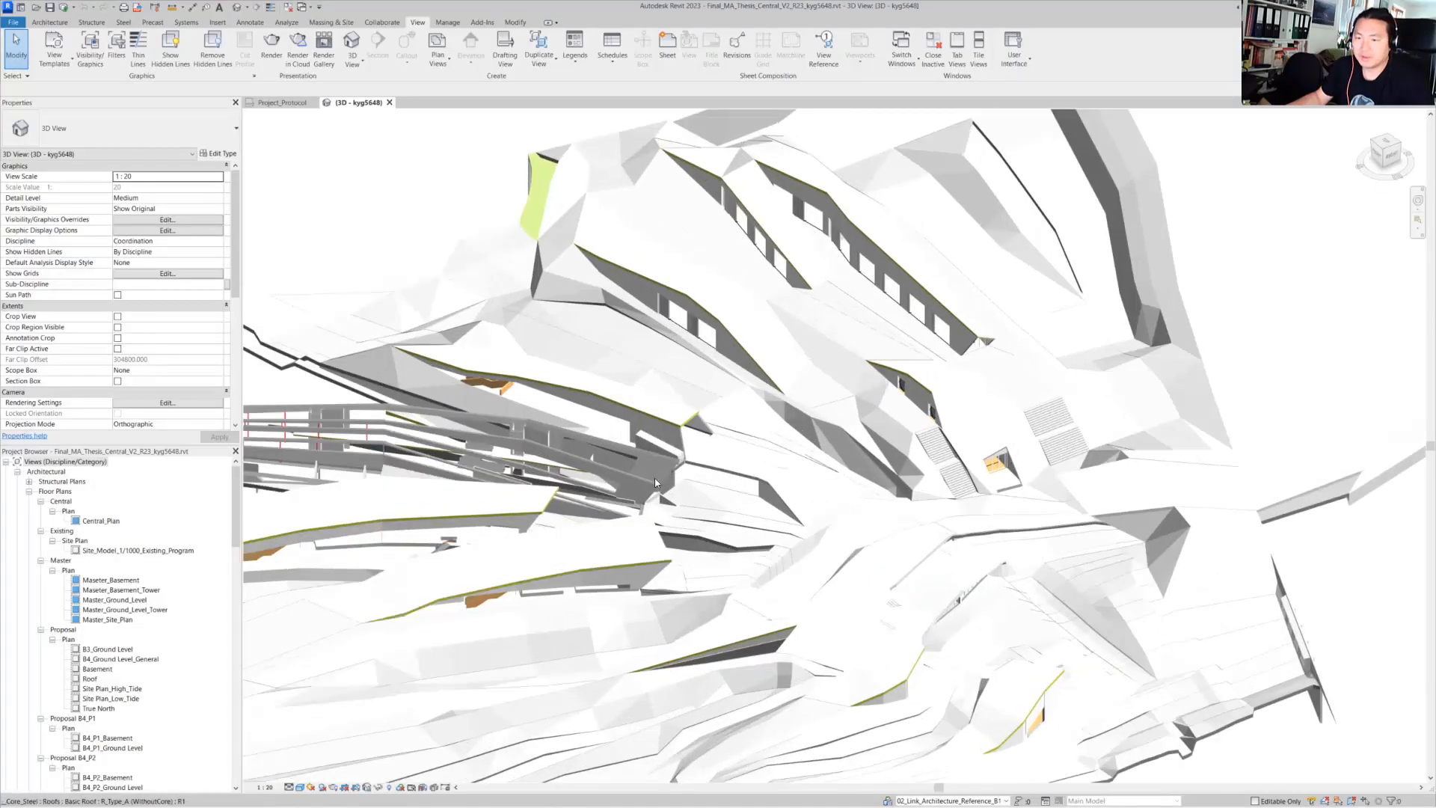
{"action": "scroll", "coordinate": [655, 482], "scroll_direction": "up", "scroll_amount": 10}
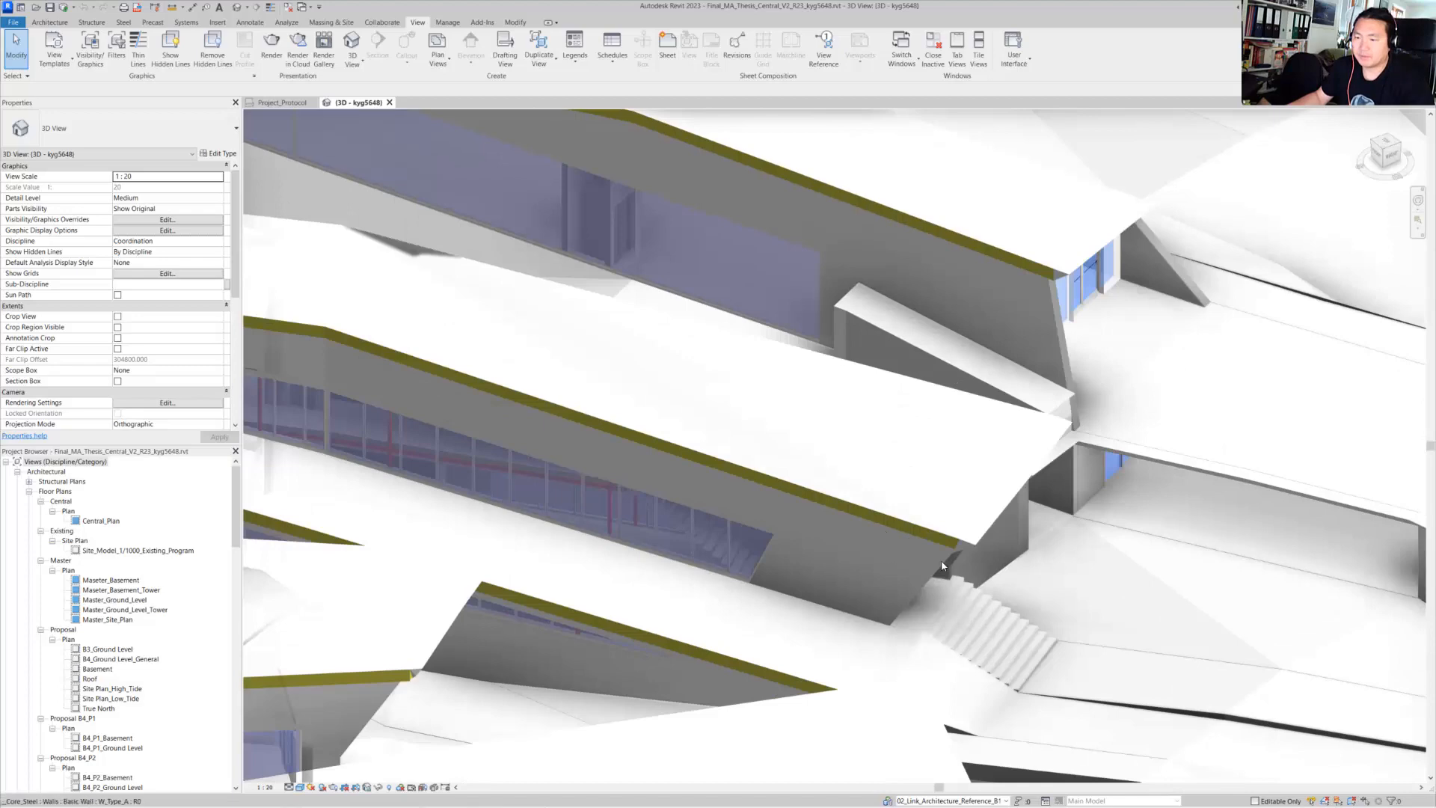
{"action": "left_click", "coordinate": [1052, 566]}
{"action": "scroll", "coordinate": [1052, 567], "scroll_direction": "up", "scroll_amount": 2}
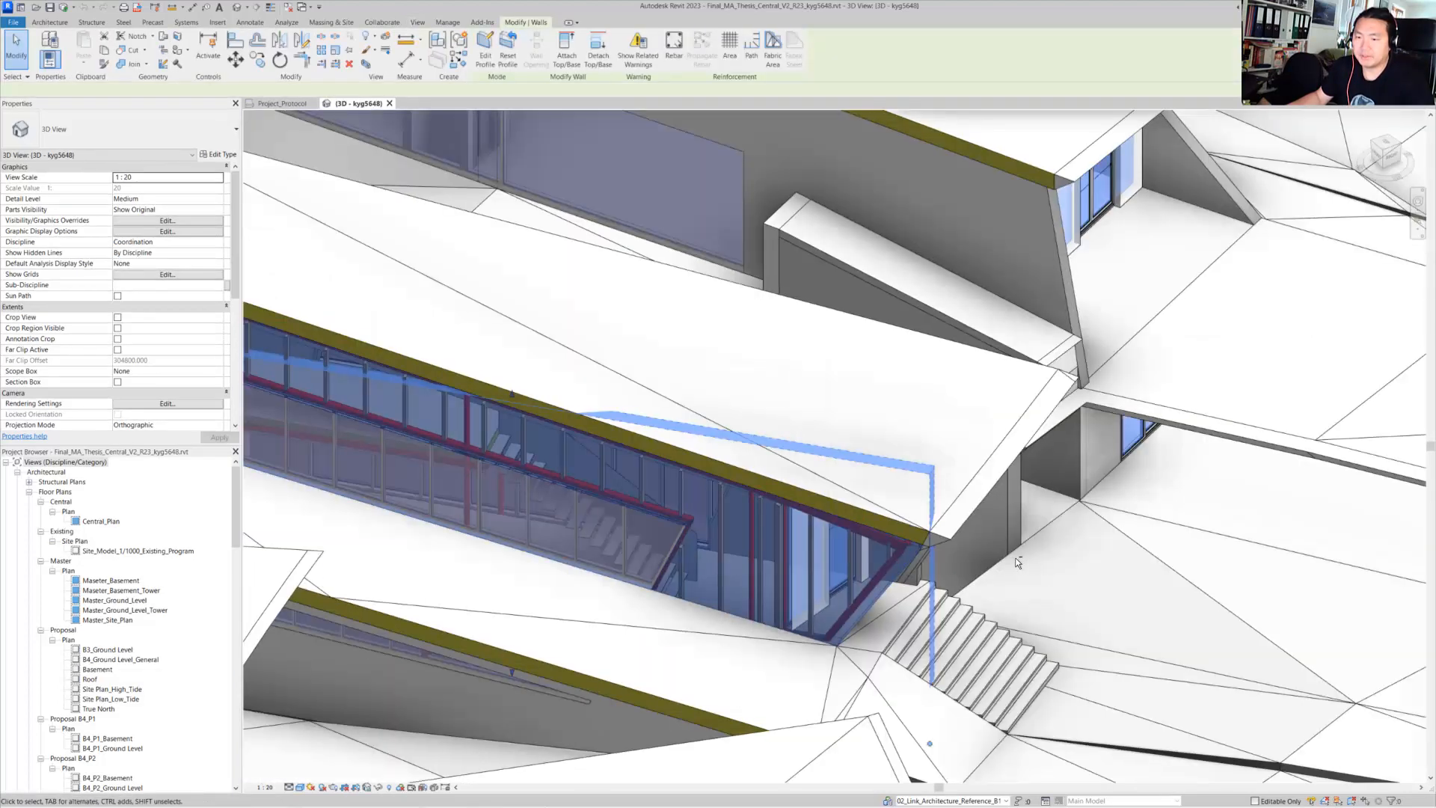
{"action": "middle_click_drag", "start_coordinate": [1016, 561], "coordinate": [661, 423], "text": "shift"}
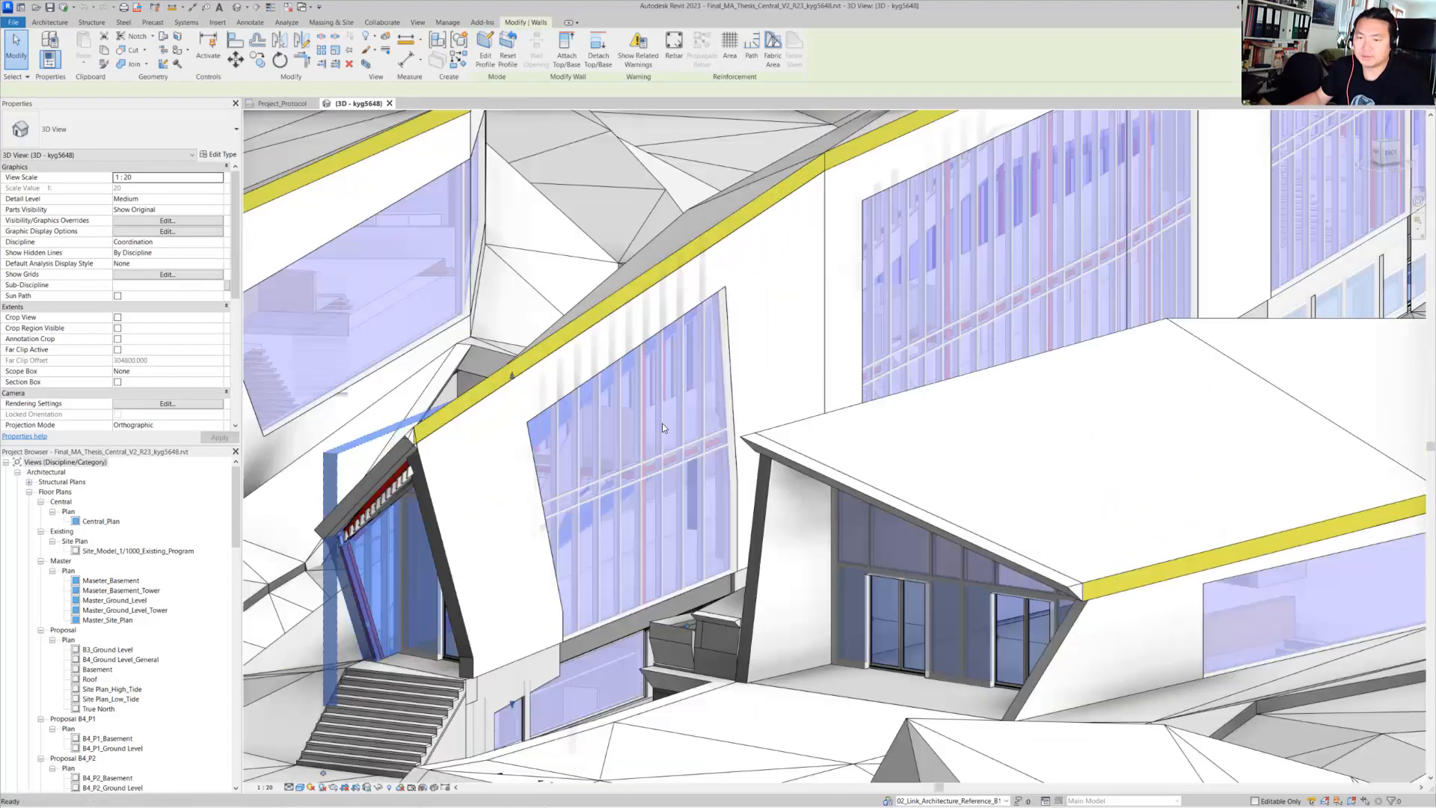
{"action": "middle_click_drag", "start_coordinate": [587, 461], "coordinate": [804, 365]}
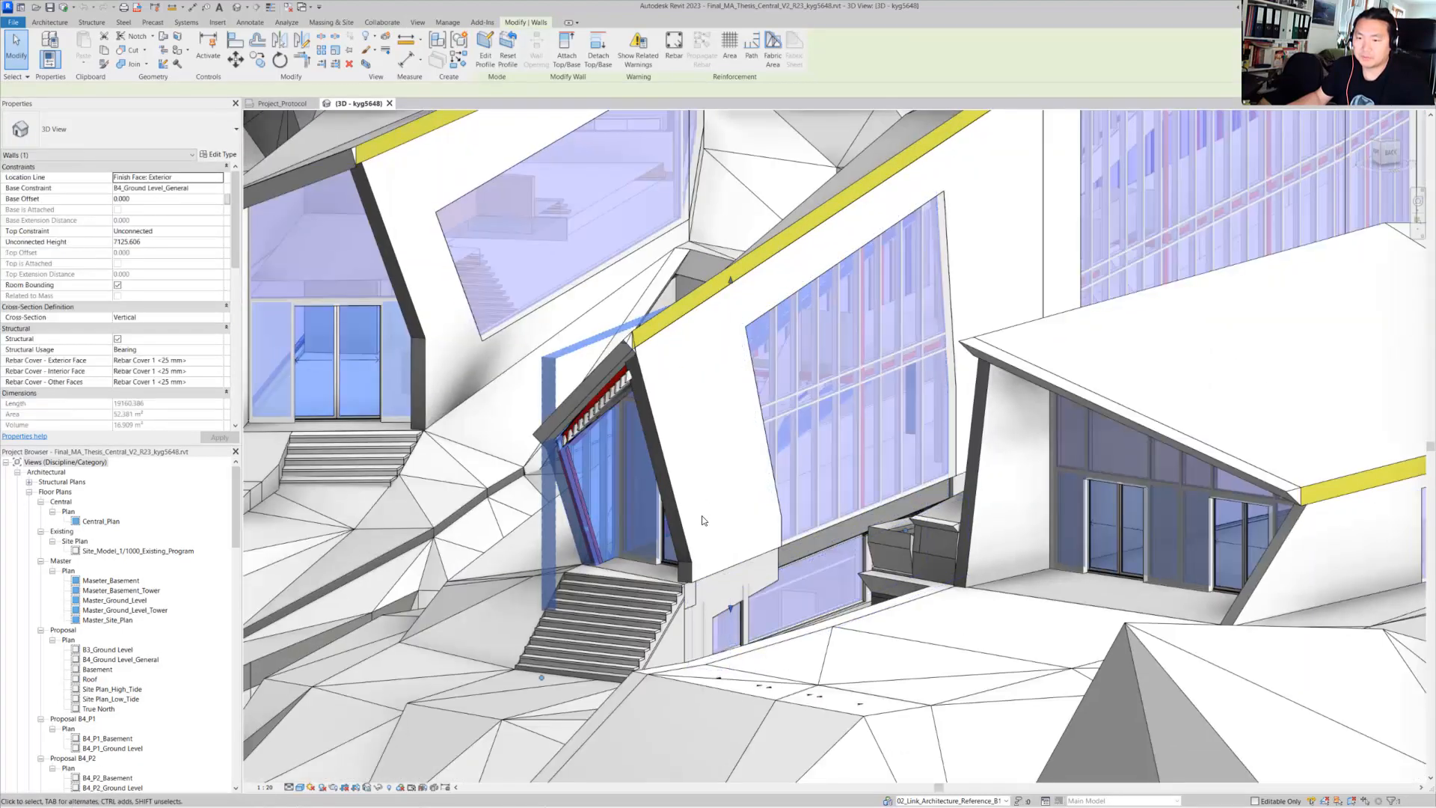
{"action": "key", "text": "Escape"}
{"action": "scroll", "coordinate": [842, 600], "scroll_direction": "up", "scroll_amount": 1}
{"action": "middle_click_drag", "start_coordinate": [842, 600], "coordinate": [1148, 387]}
{"action": "scroll", "coordinate": [1148, 387], "scroll_direction": "down", "scroll_amount": 1}
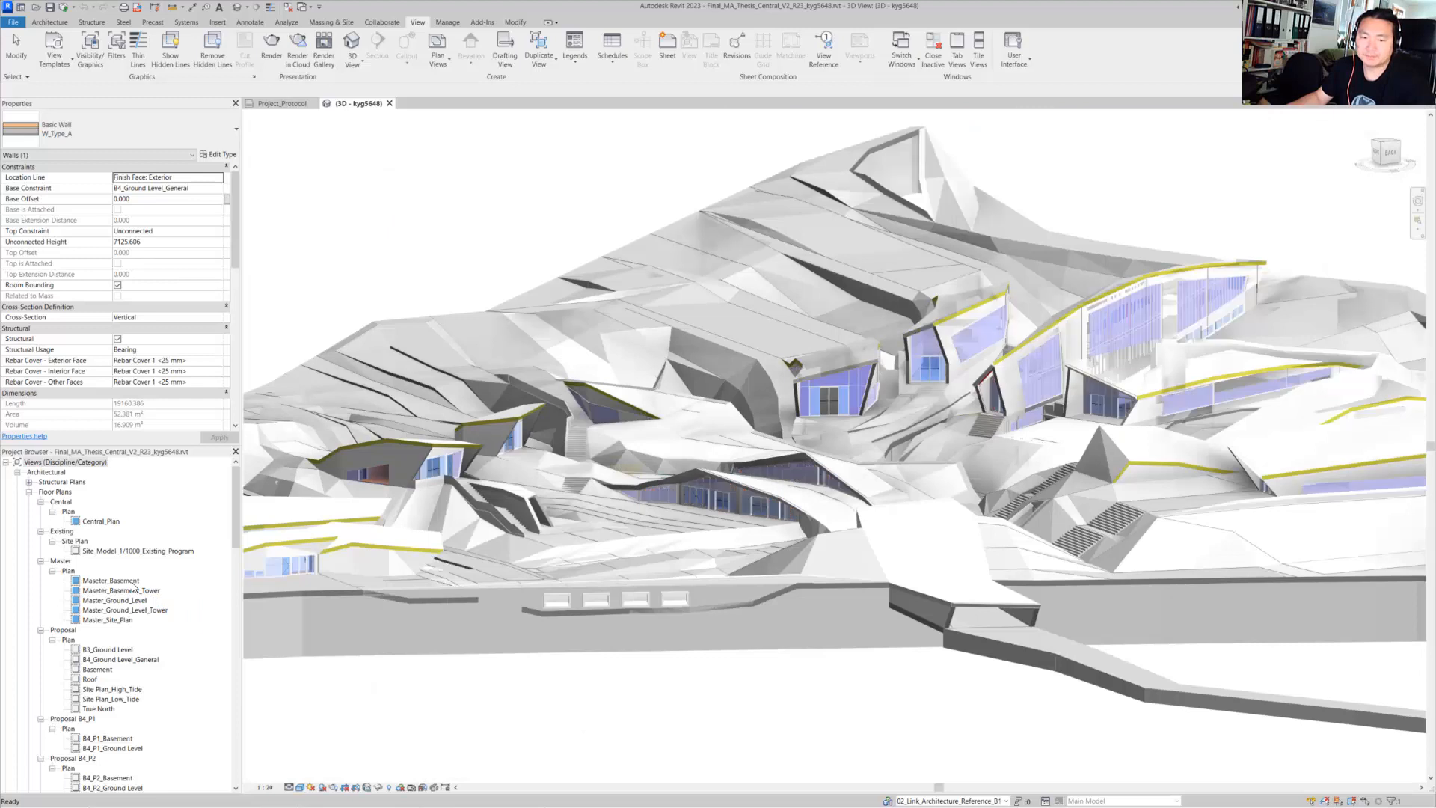
- Open the Maseter_Basement floor plan and examine the library, car park and linked building areas in it
{"action": "double_click", "coordinate": [112, 580]}
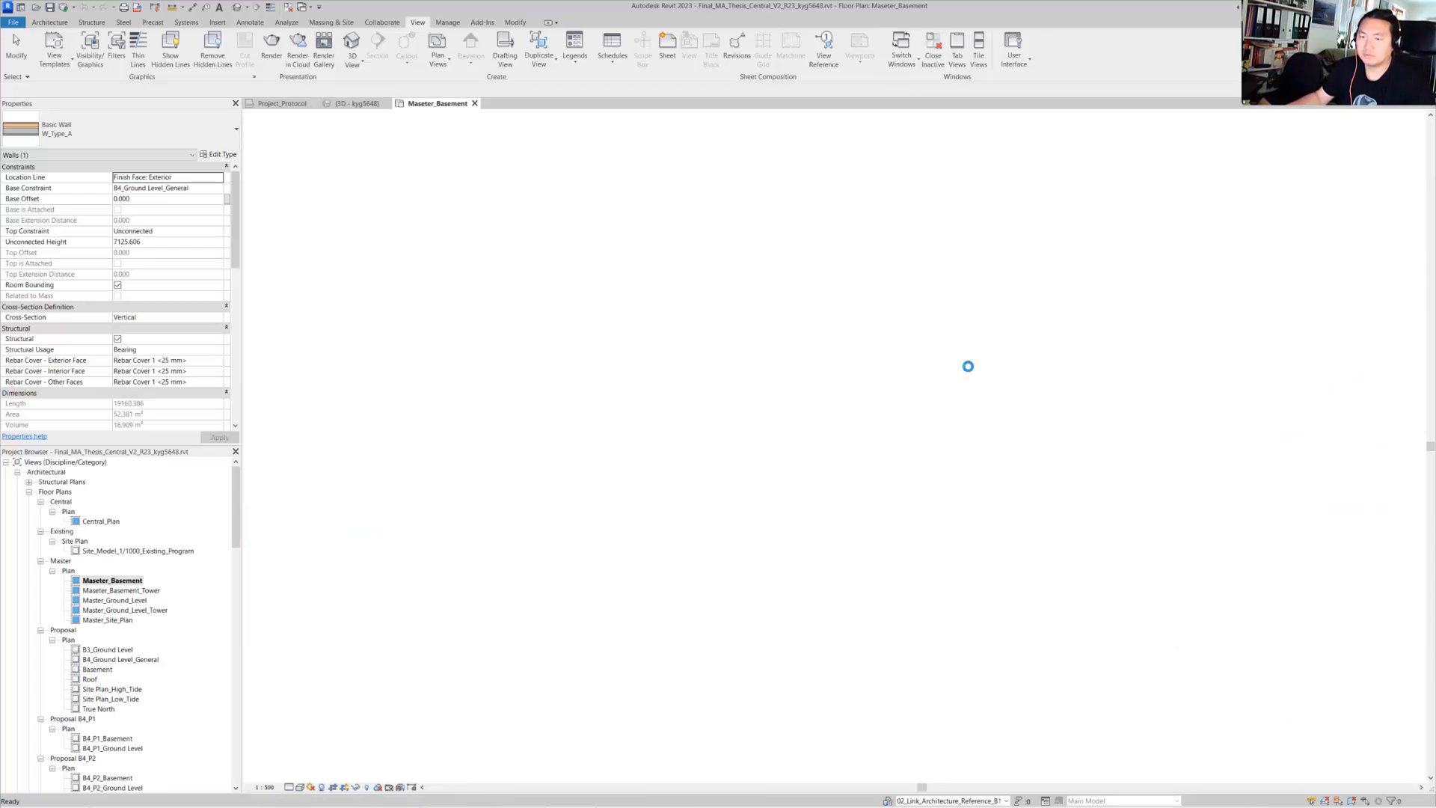
{"action": "scroll", "coordinate": [707, 405], "scroll_direction": "up", "scroll_amount": 2}
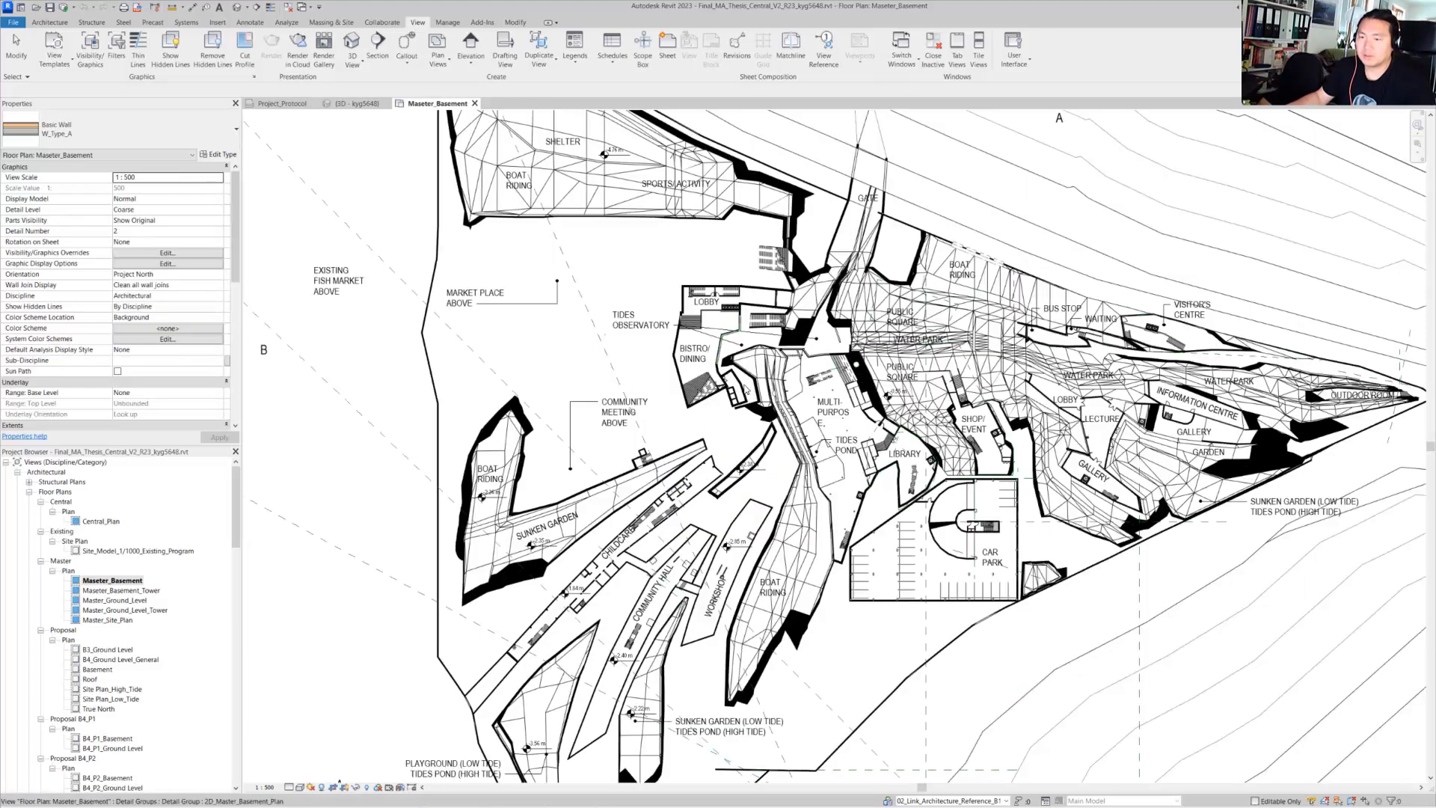
{"action": "scroll", "coordinate": [748, 392], "scroll_direction": "up", "scroll_amount": 3}
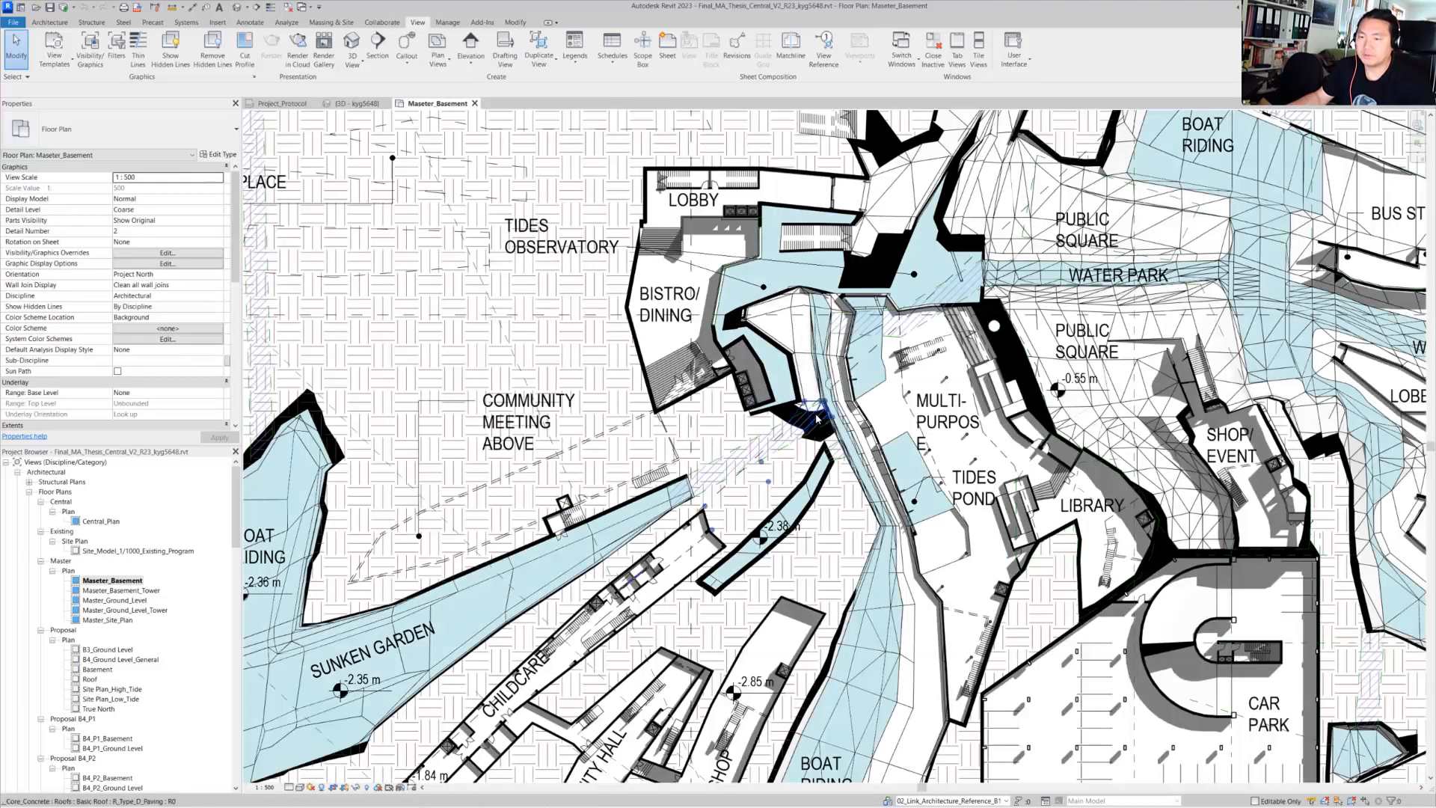
{"action": "middle_click_drag", "start_coordinate": [1105, 548], "coordinate": [744, 408]}
{"action": "scroll", "coordinate": [744, 407], "scroll_direction": "up", "scroll_amount": 1}
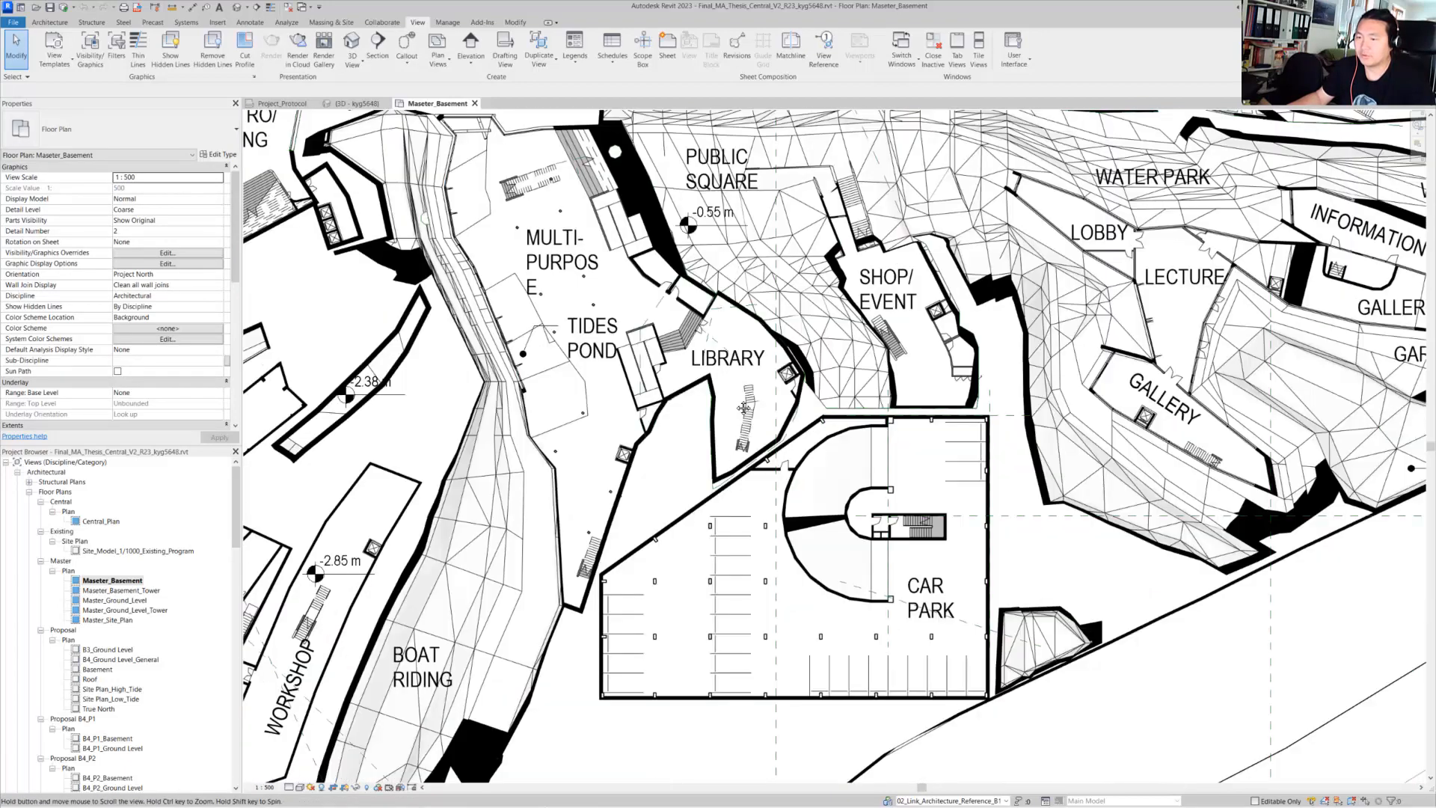
{"action": "scroll", "coordinate": [743, 408], "scroll_direction": "down", "scroll_amount": 1}
{"action": "left_click", "coordinate": [952, 372]}
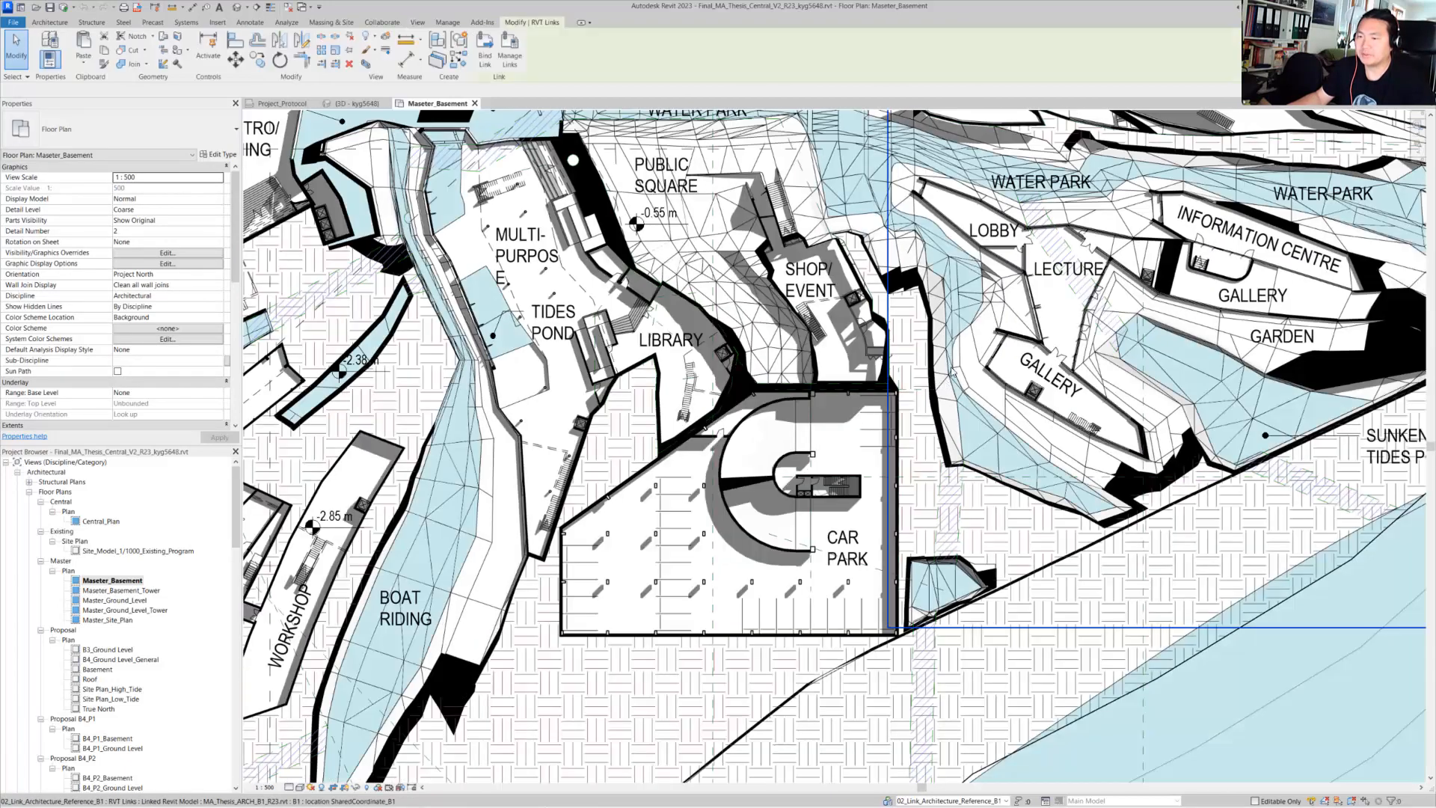
{"action": "key", "text": "Escape"}
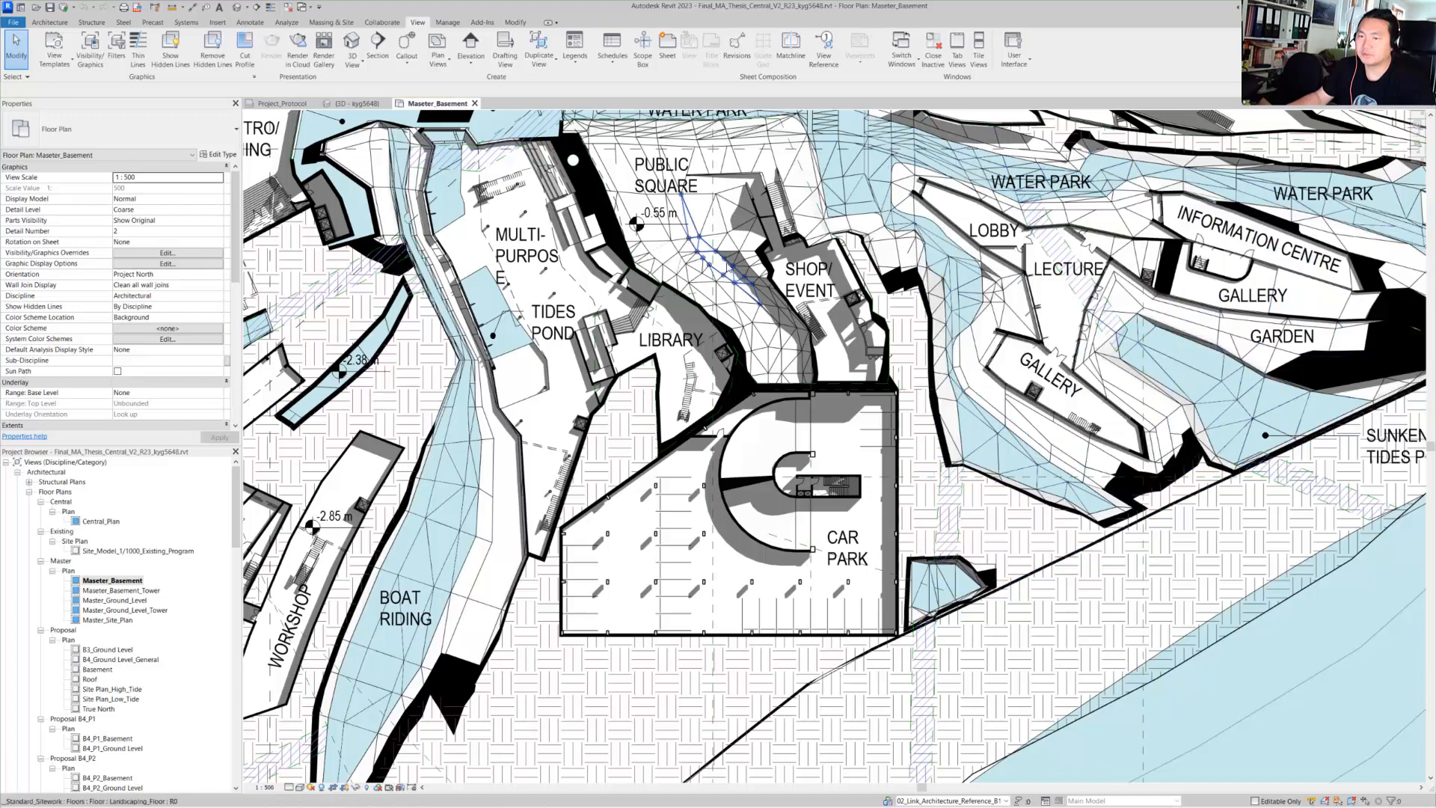
{"action": "scroll", "coordinate": [690, 490], "scroll_direction": "down", "scroll_amount": 3}
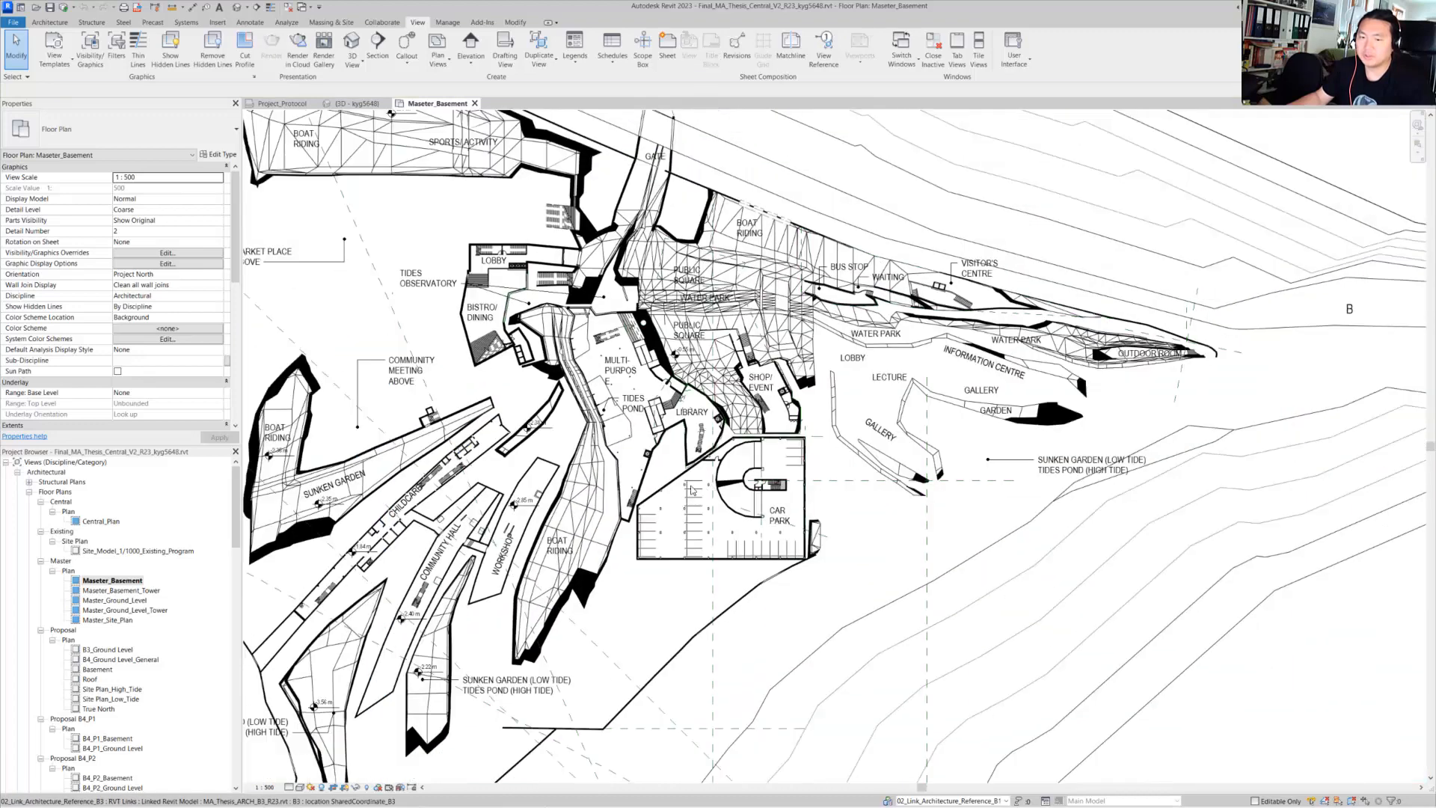
{"action": "scroll", "coordinate": [690, 490], "scroll_direction": "down", "scroll_amount": 2}
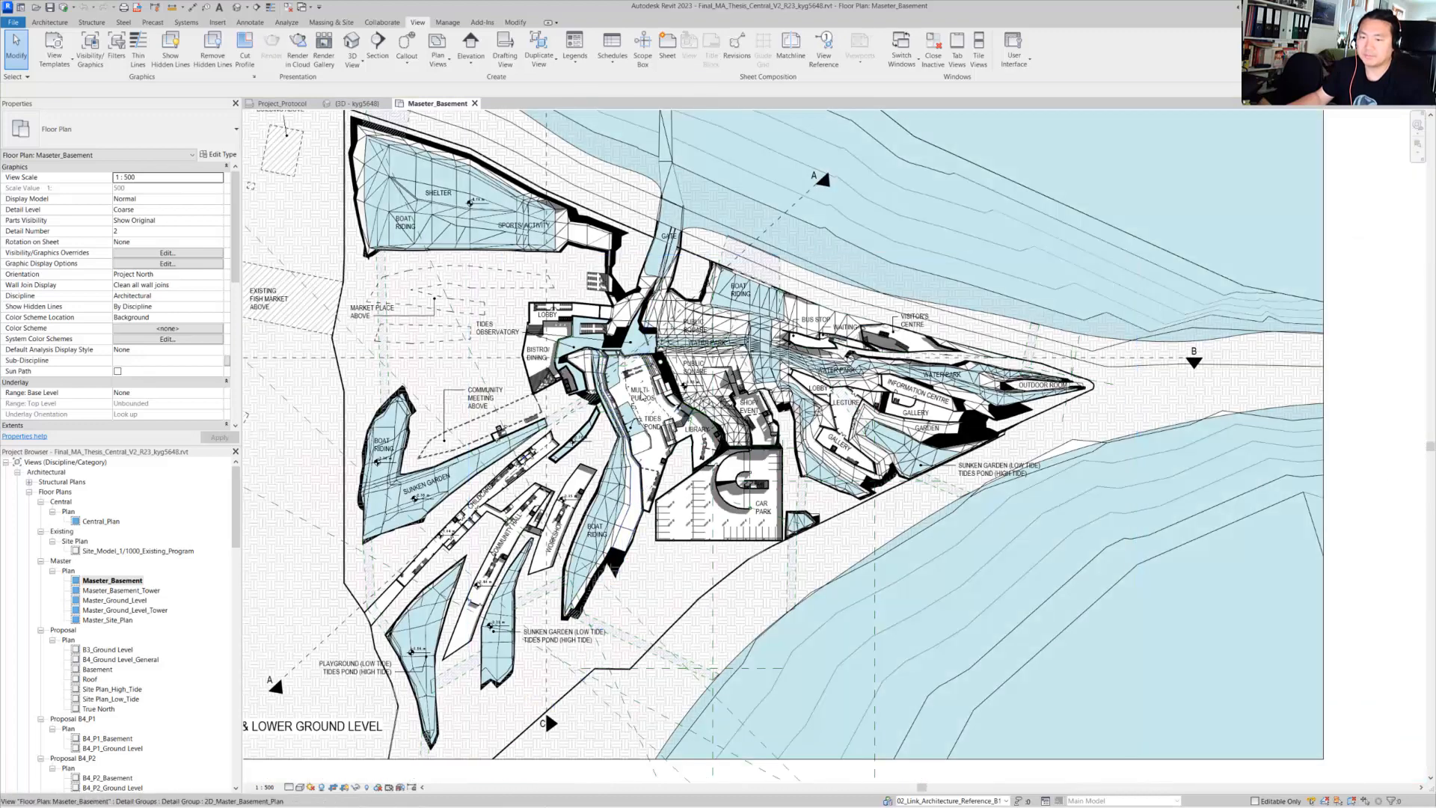
- Open the L1 - Concept_Landscape_Lable, L2 - Concept_Building_Lable and L3 - Master_Site_Plan sheets and examine the site plan around the East Gate
{"action": "scroll", "coordinate": [186, 619], "scroll_direction": "down", "scroll_amount": 15}
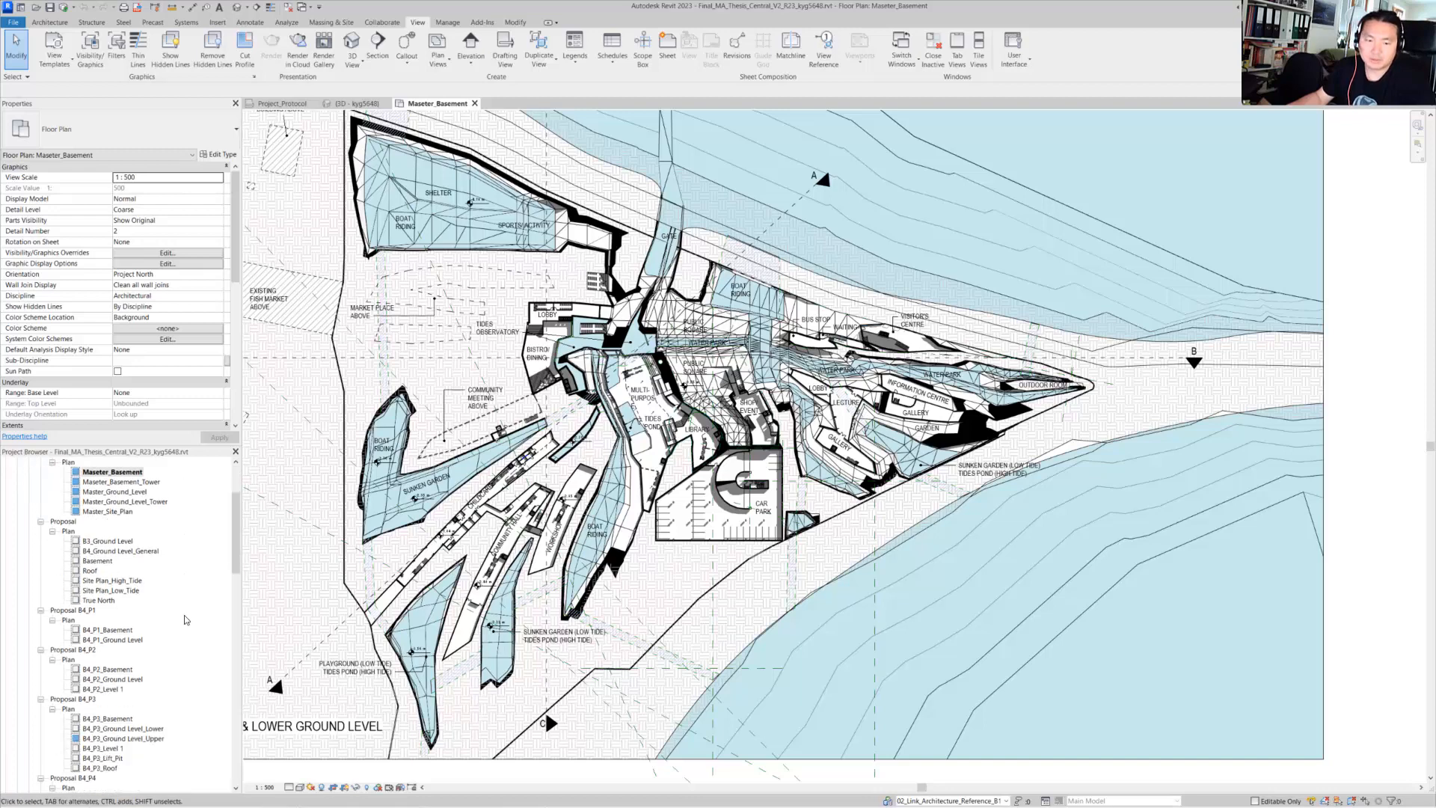
{"action": "scroll", "coordinate": [185, 619], "scroll_direction": "down", "scroll_amount": 10}
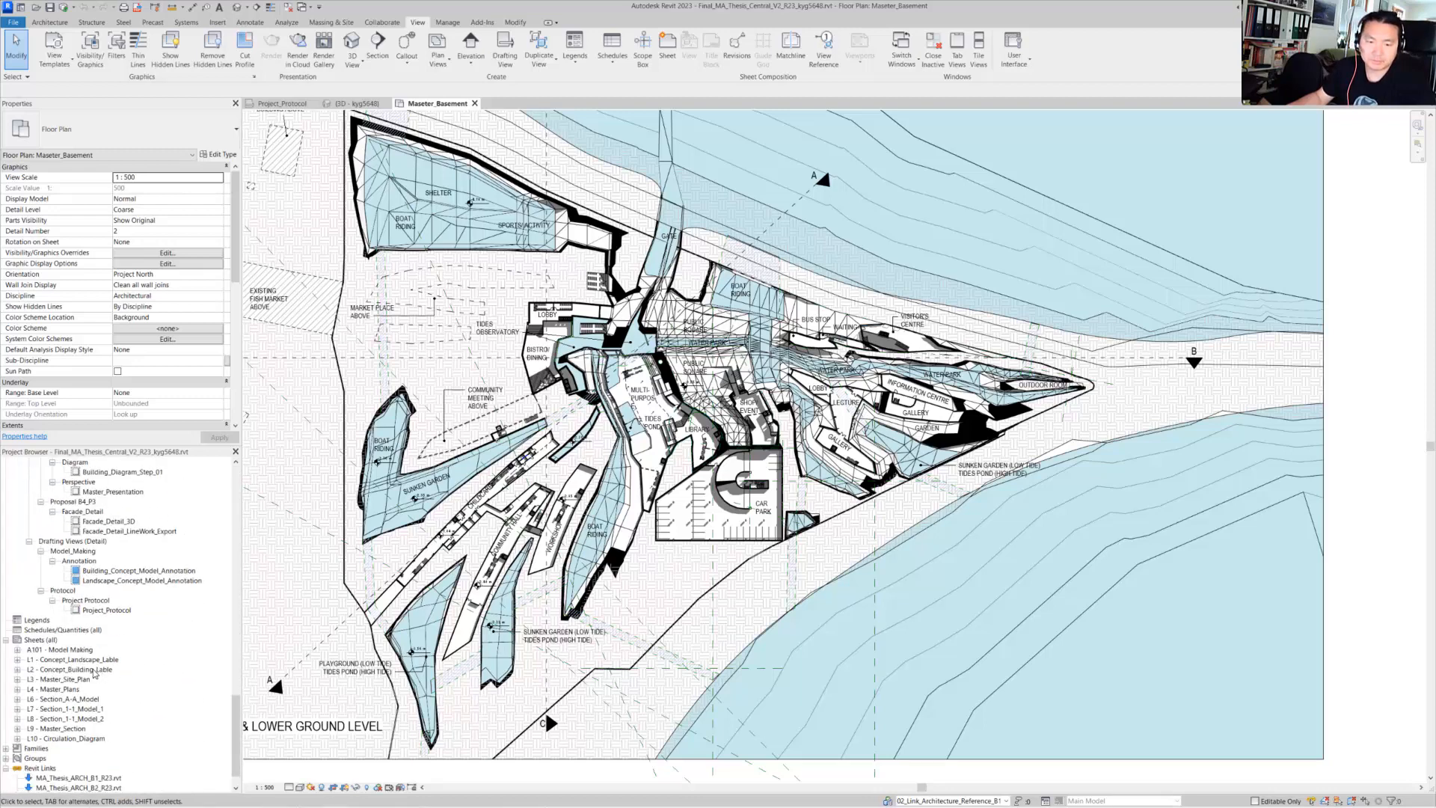
{"action": "double_click", "coordinate": [97, 668]}
{"action": "double_click", "coordinate": [86, 678]}
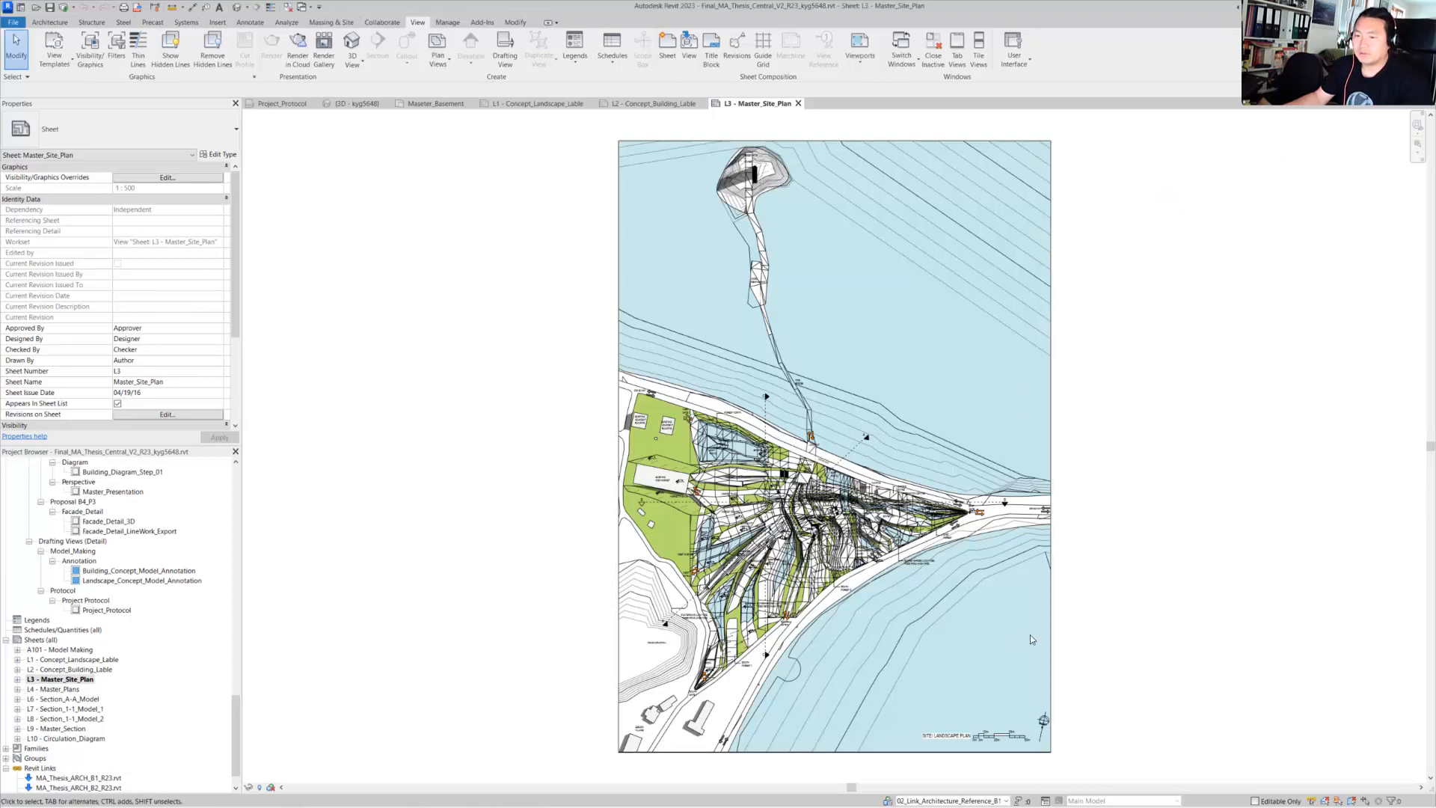
{"action": "scroll", "coordinate": [1119, 644], "scroll_direction": "up", "scroll_amount": 1}
{"action": "scroll", "coordinate": [1115, 646], "scroll_direction": "up", "scroll_amount": 5}
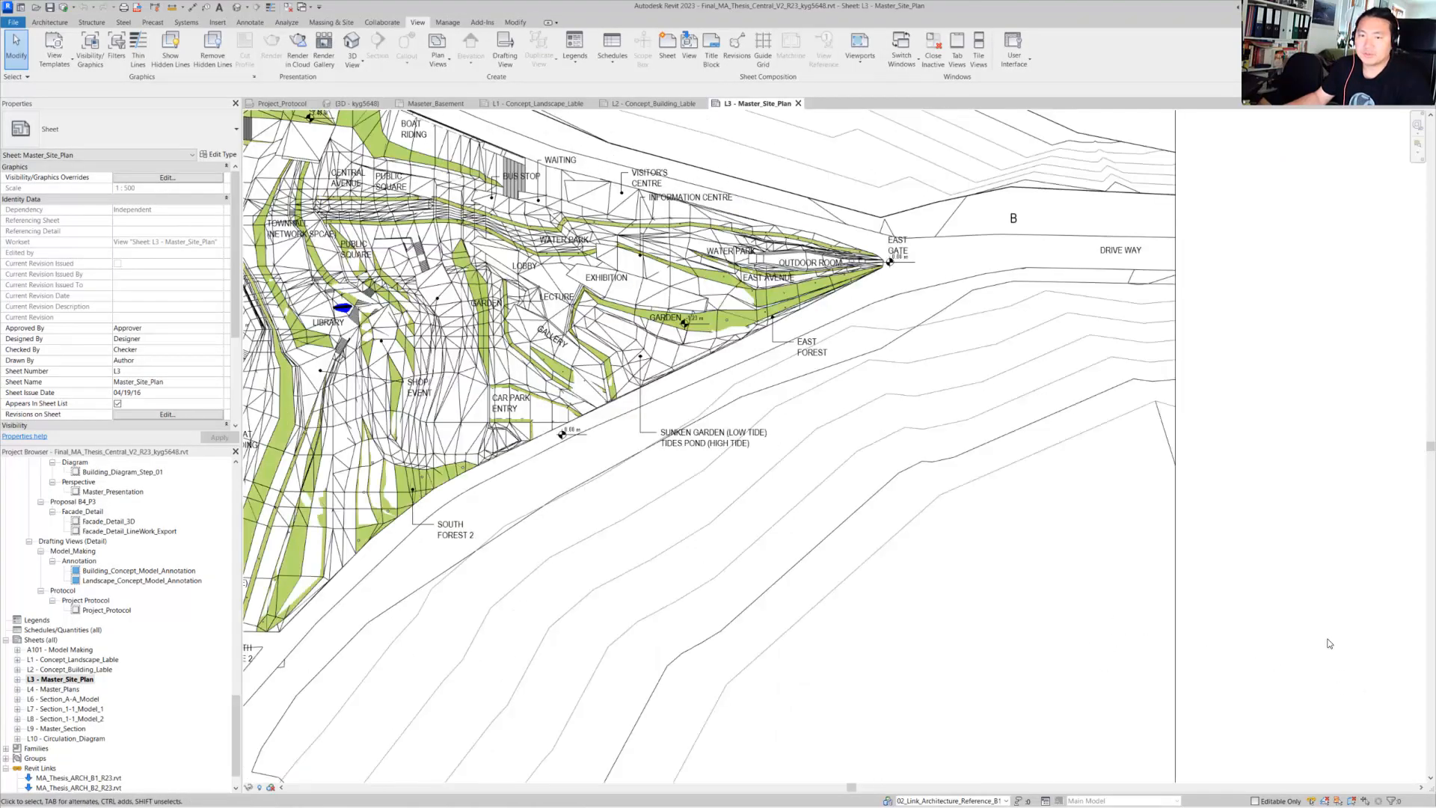
{"action": "middle_click_drag", "start_coordinate": [1301, 521], "coordinate": [1380, 537]}
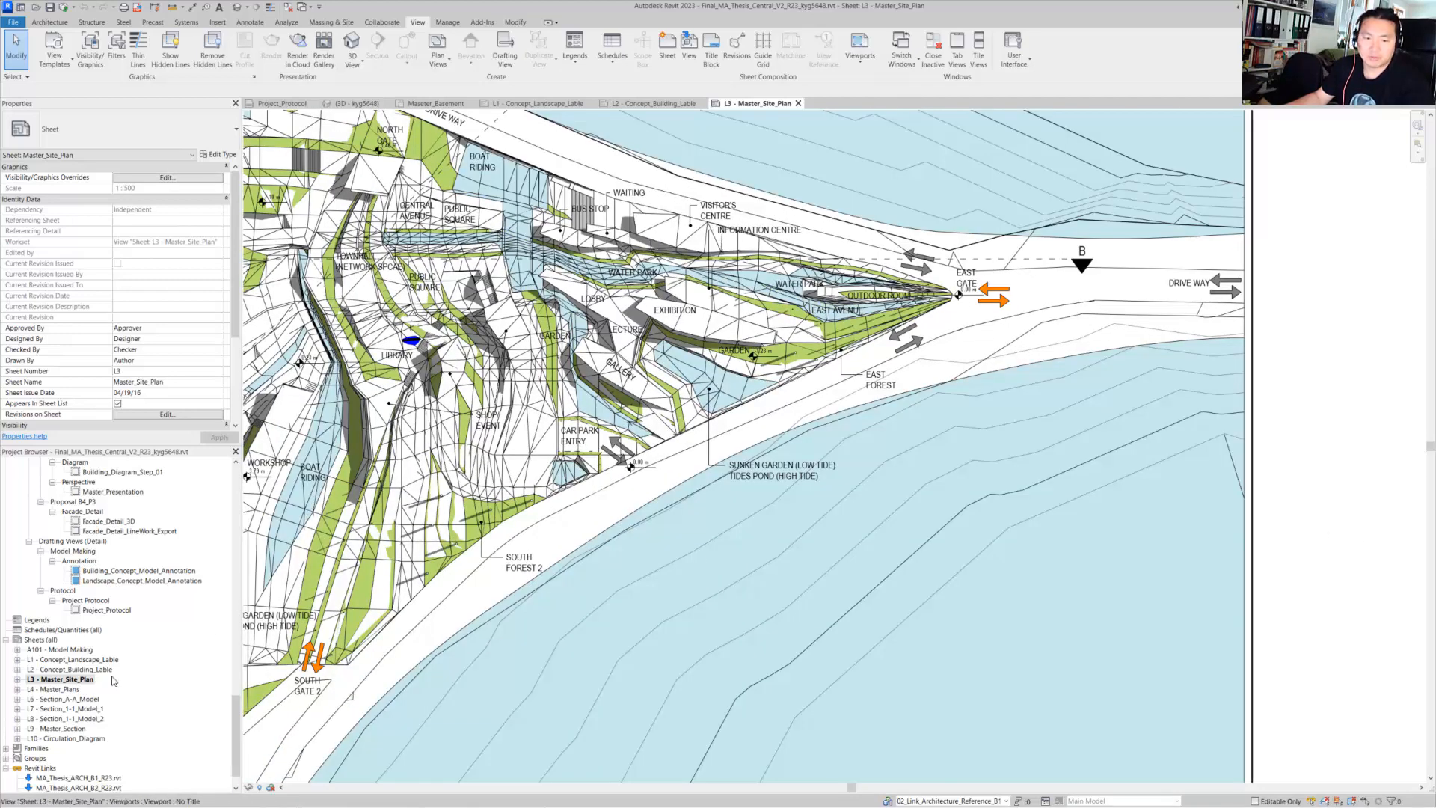
- Open the L6 - Section_A-A_Model sheet, activate the section viewport at the entry and select the roof for inspection
{"action": "left_click", "coordinate": [86, 700]}
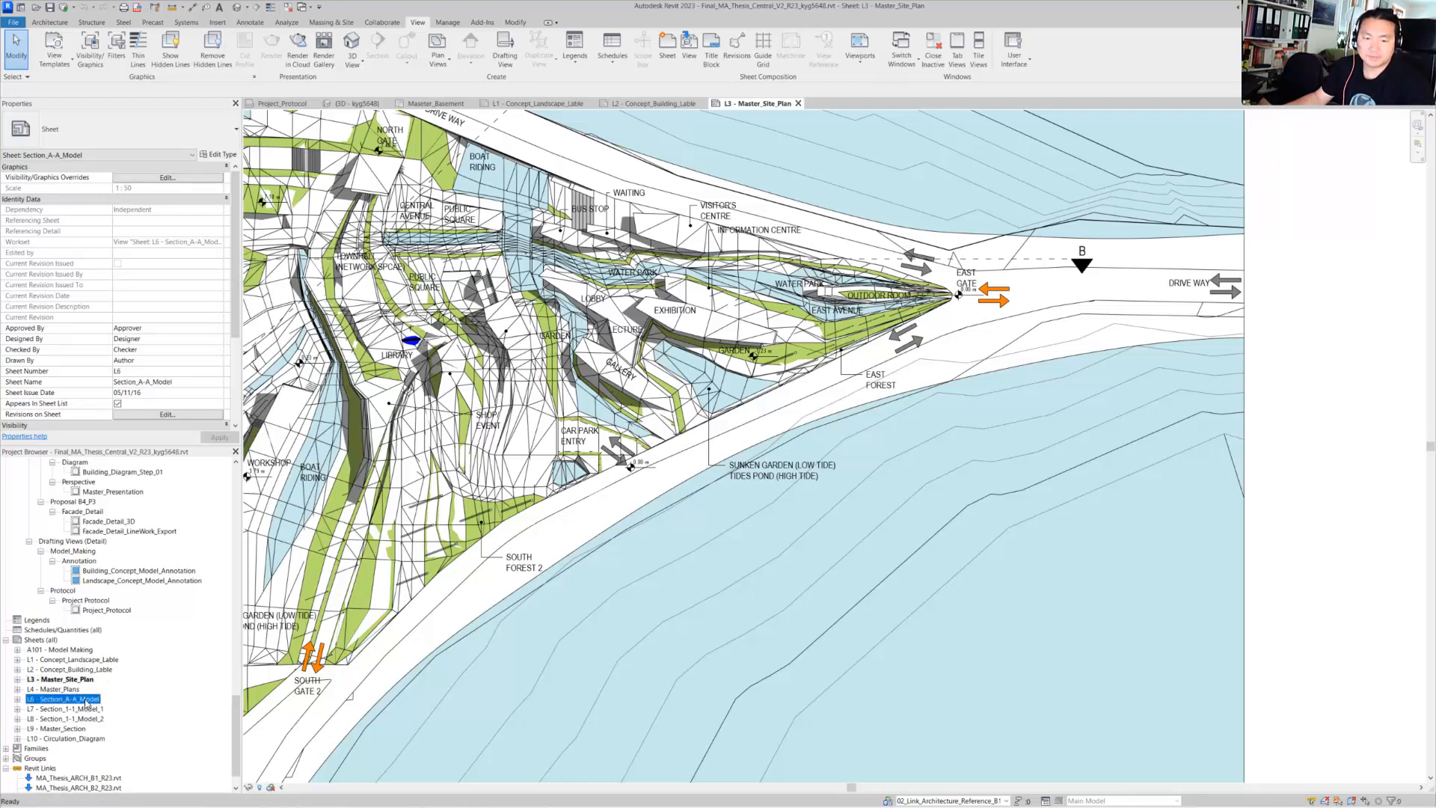
{"action": "double_click", "coordinate": [86, 699]}
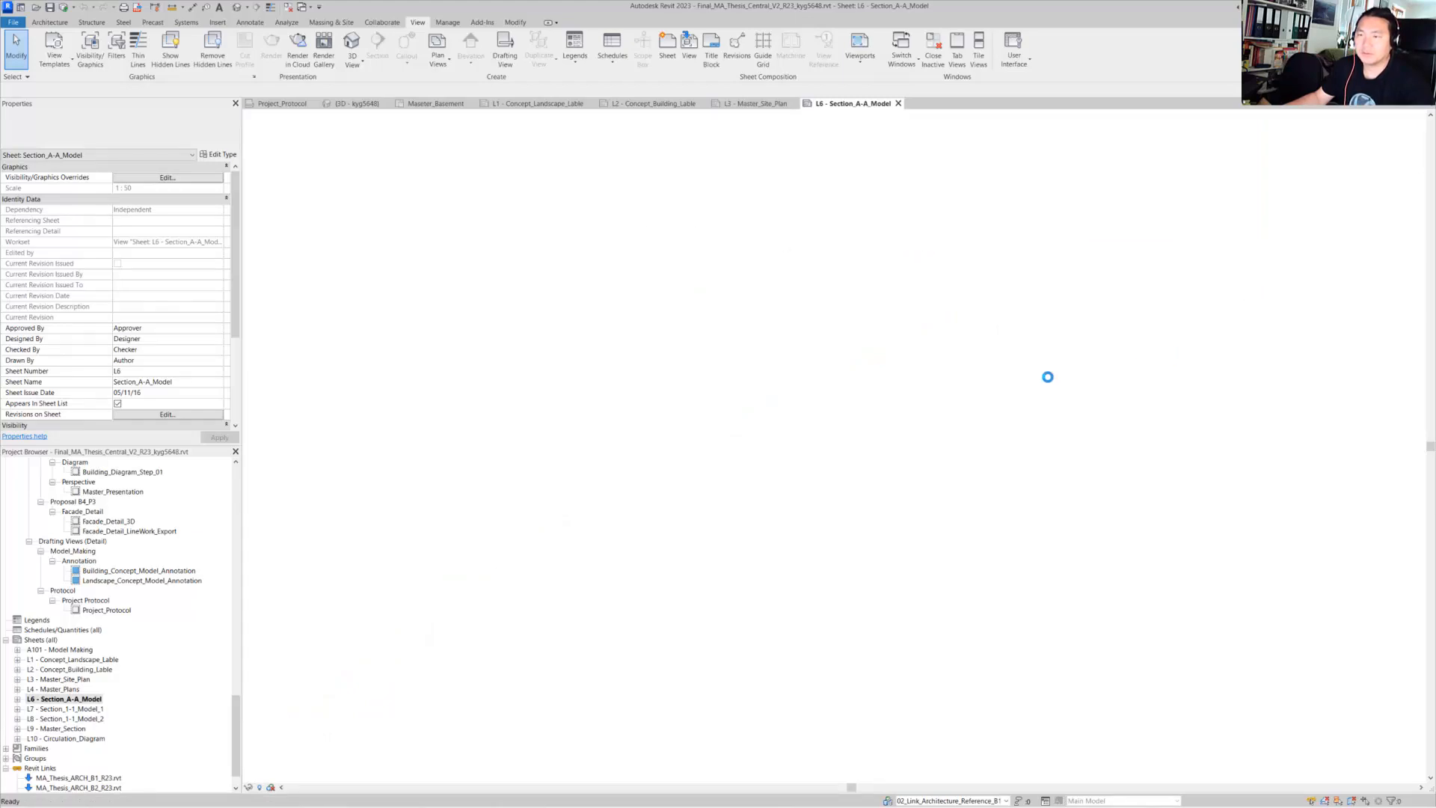
{"action": "scroll", "coordinate": [1302, 379], "scroll_direction": "up", "scroll_amount": 3}
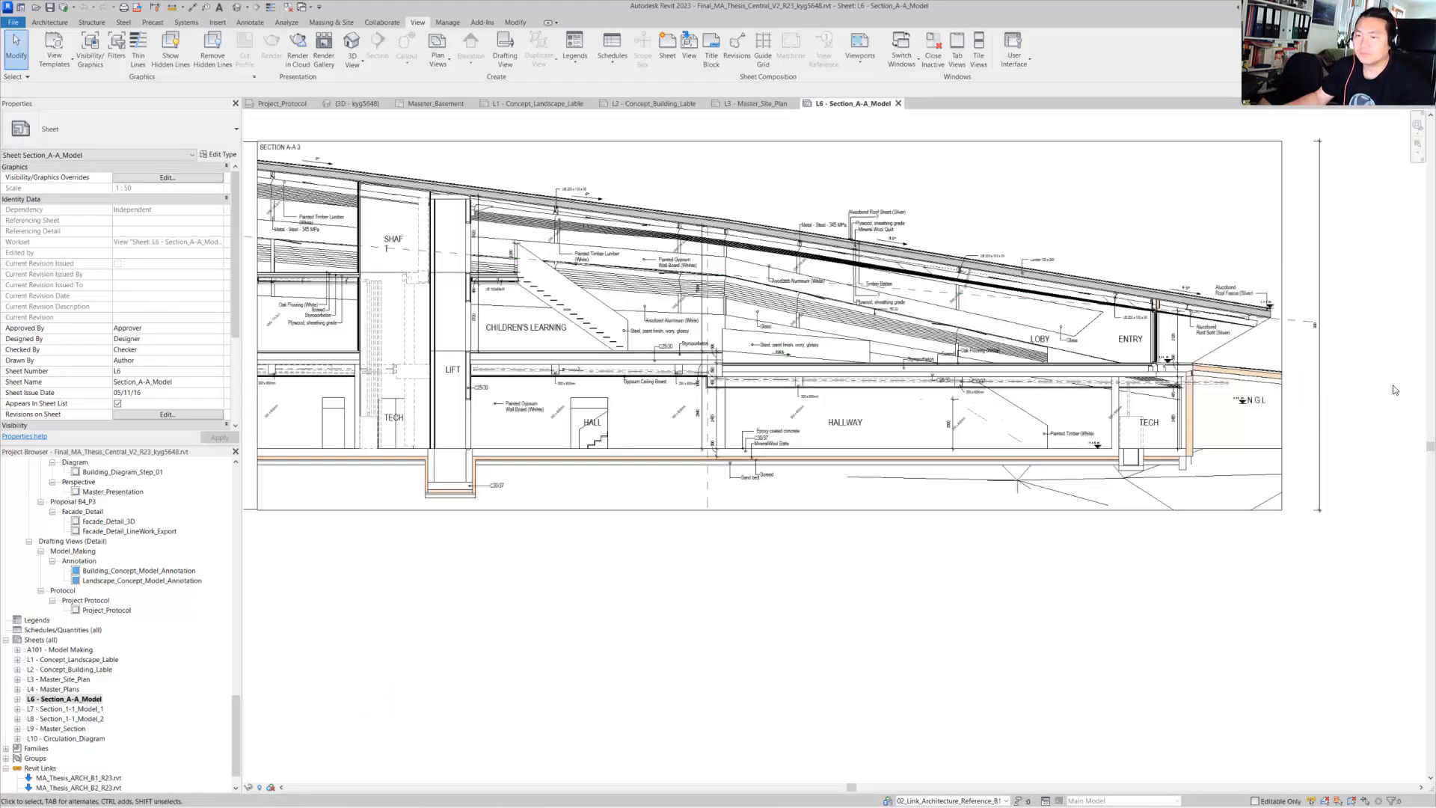
{"action": "scroll", "coordinate": [1285, 326], "scroll_direction": "up", "scroll_amount": 5}
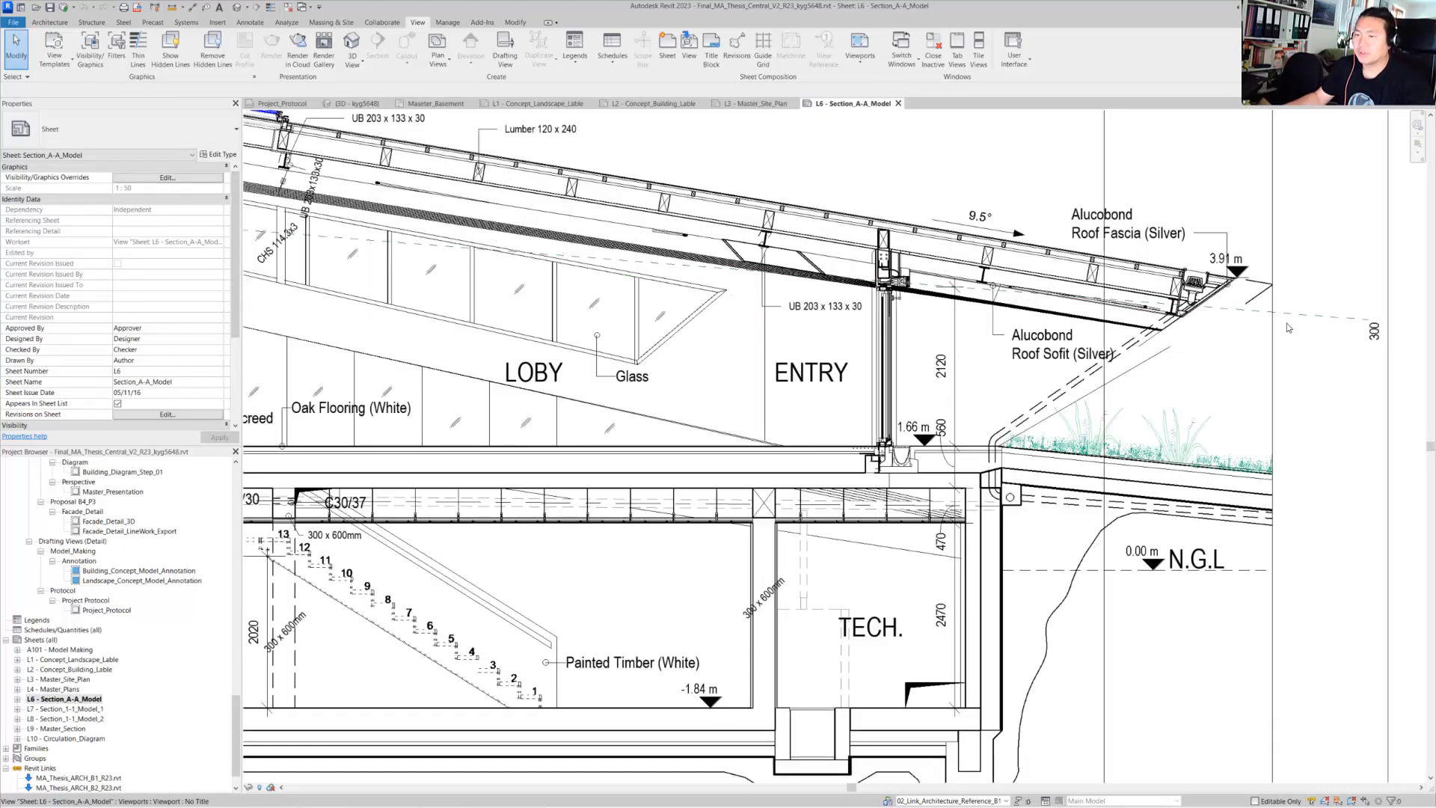
{"action": "scroll", "coordinate": [675, 329], "scroll_direction": "up", "scroll_amount": 2}
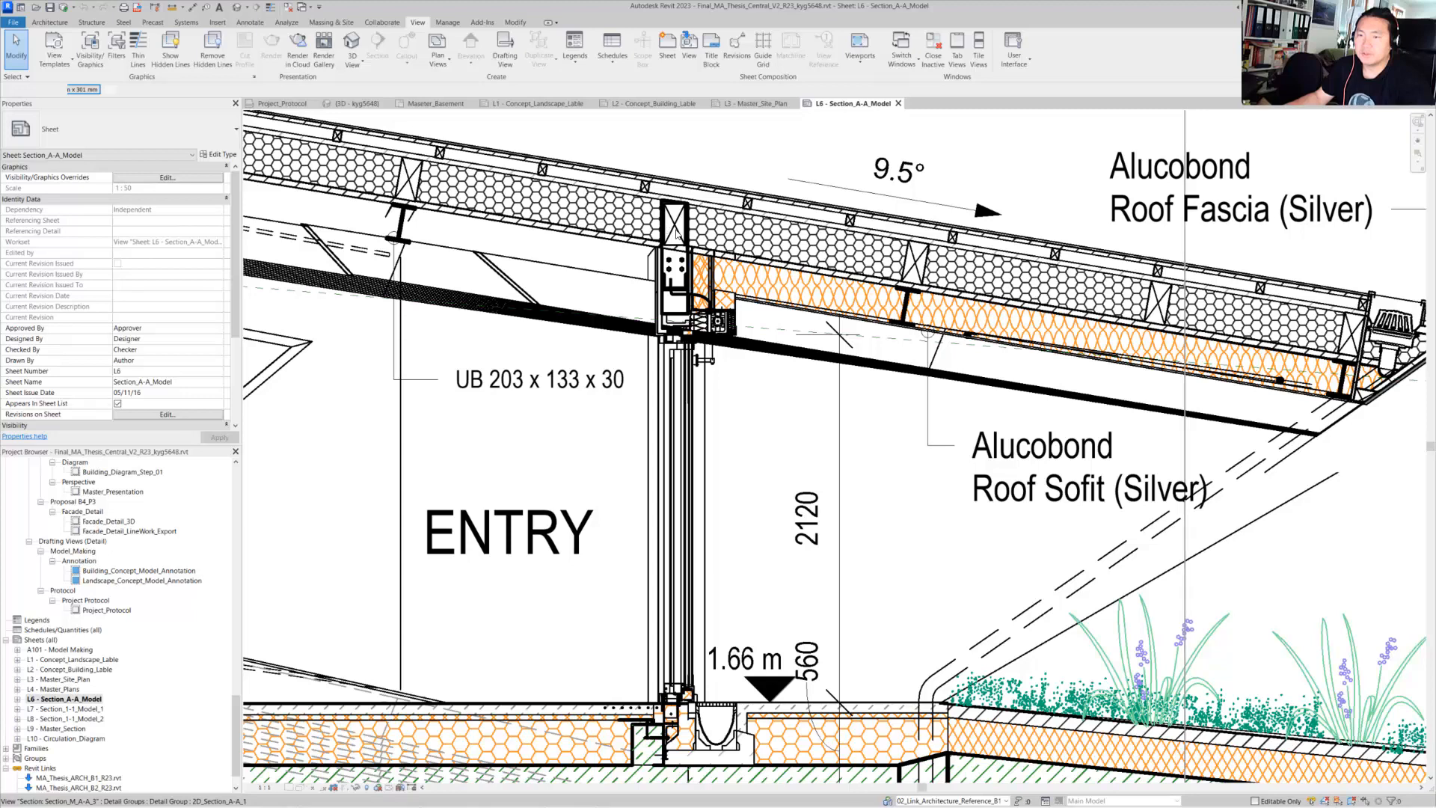
{"action": "double_click", "coordinate": [735, 246]}
{"action": "left_click", "coordinate": [907, 293]}
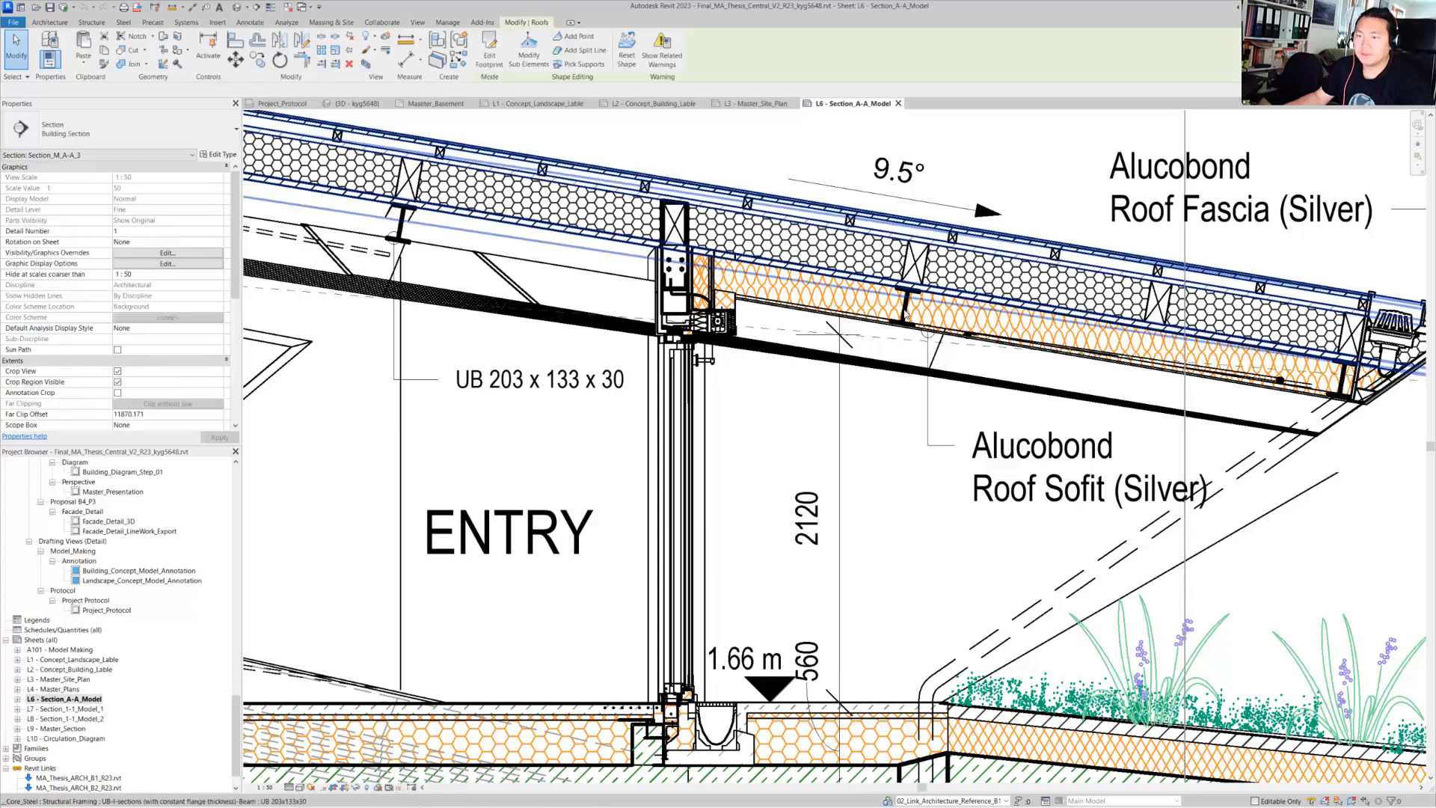
- Select the UB 203x133x30 beam above the soffit and the entry's curtain wall in the section to inspect their properties
{"action": "left_click", "coordinate": [906, 316]}
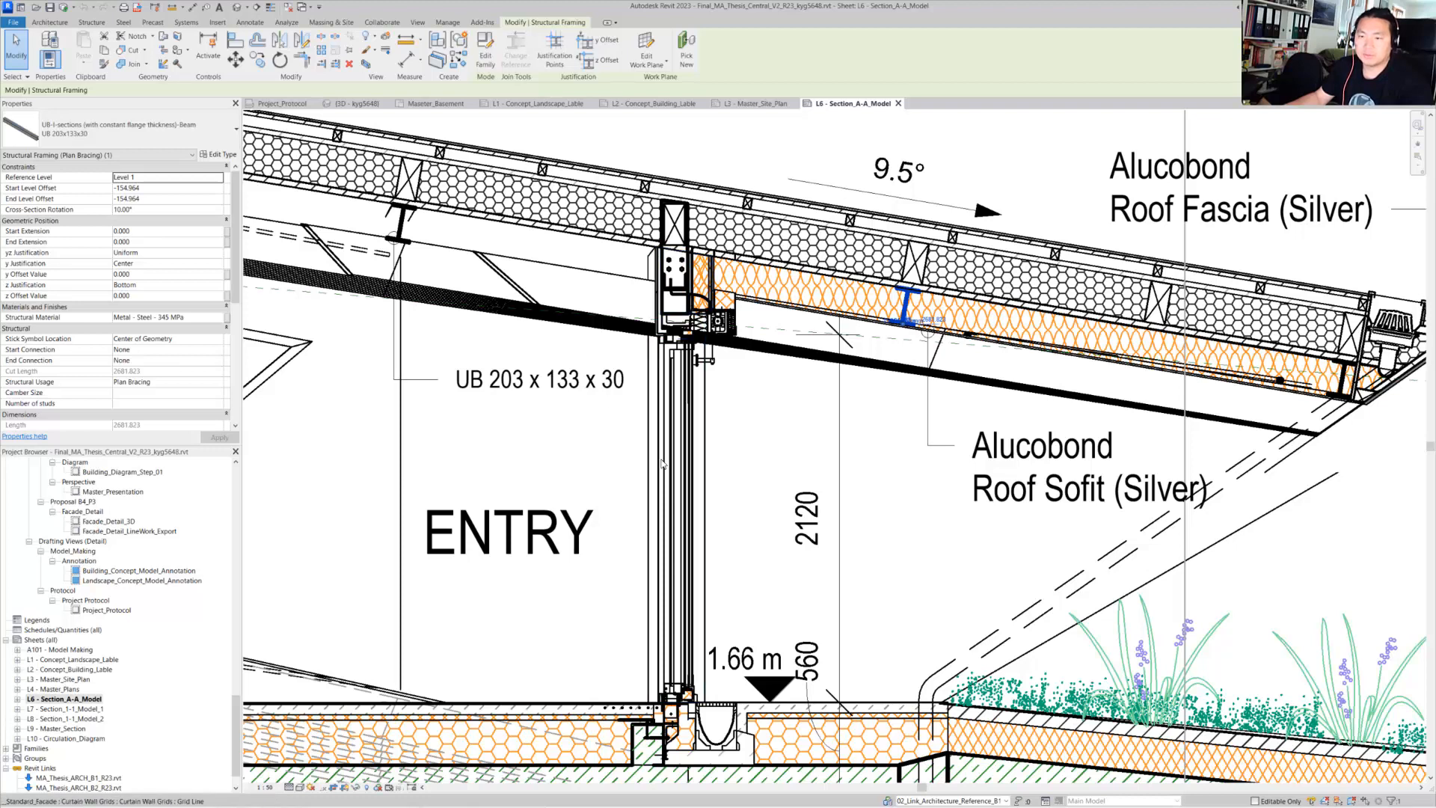
{"action": "left_click", "coordinate": [694, 427]}
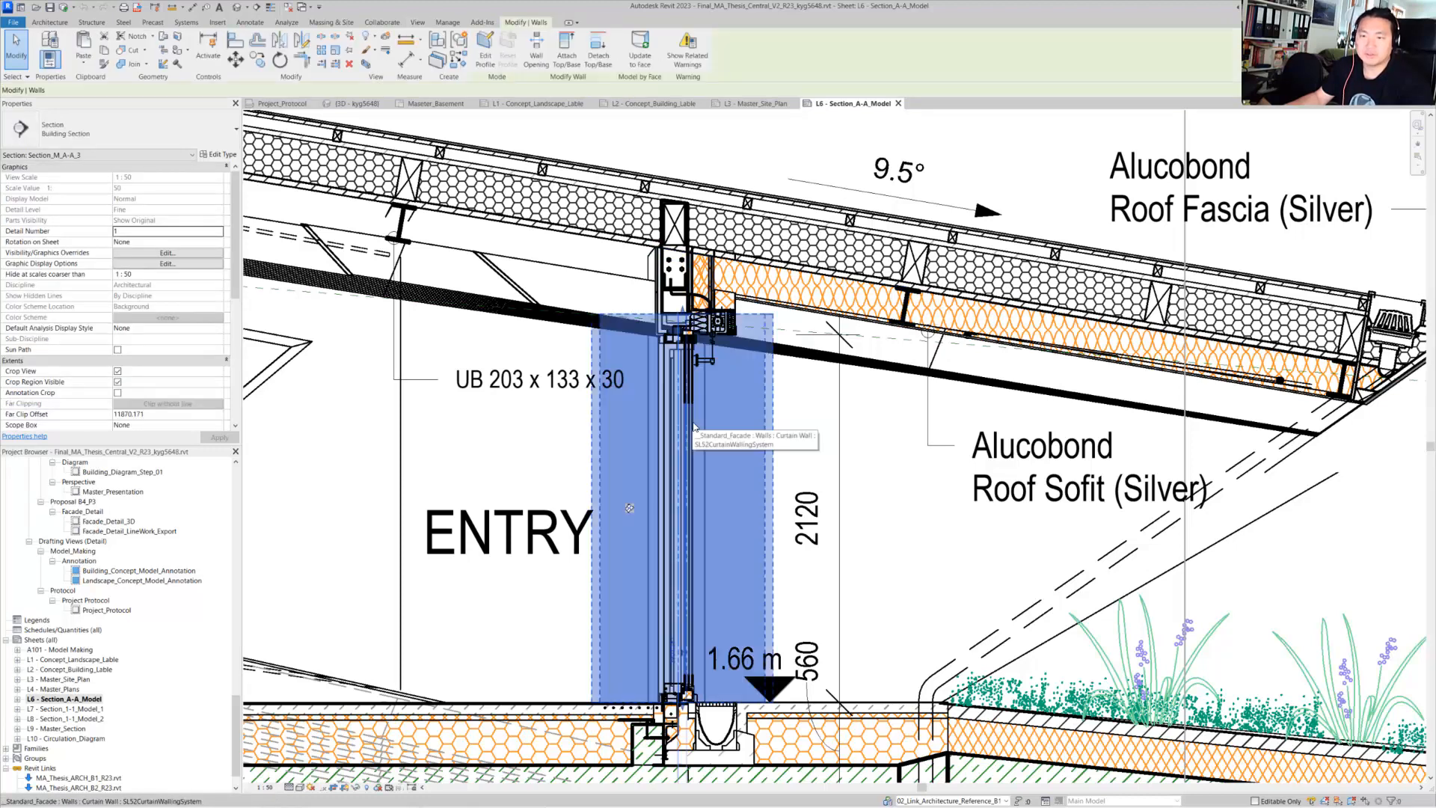
{"action": "middle_click_drag", "start_coordinate": [757, 712], "coordinate": [892, 584]}
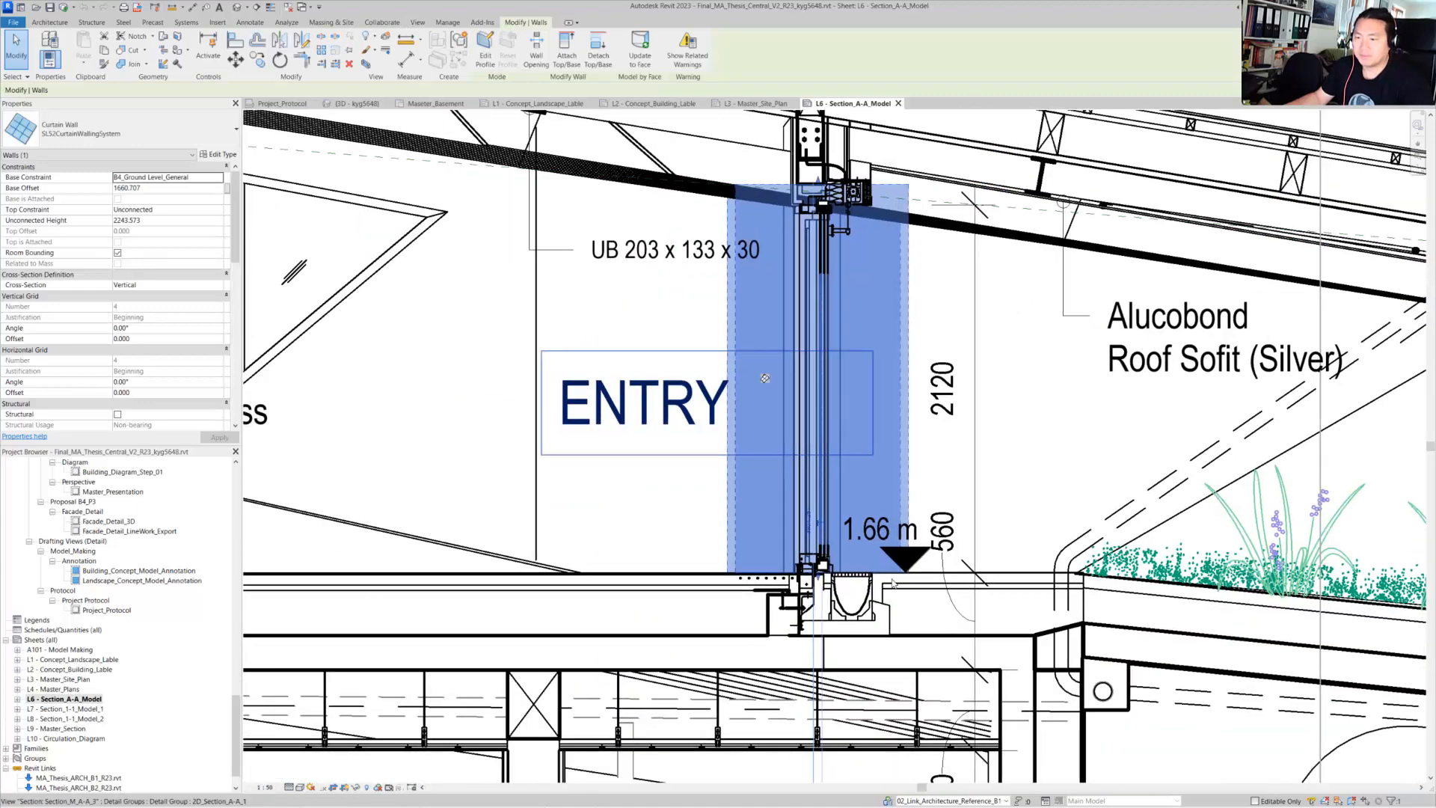
{"action": "key", "text": "Escape"}
{"action": "scroll", "coordinate": [973, 581], "scroll_direction": "down", "scroll_amount": 1}
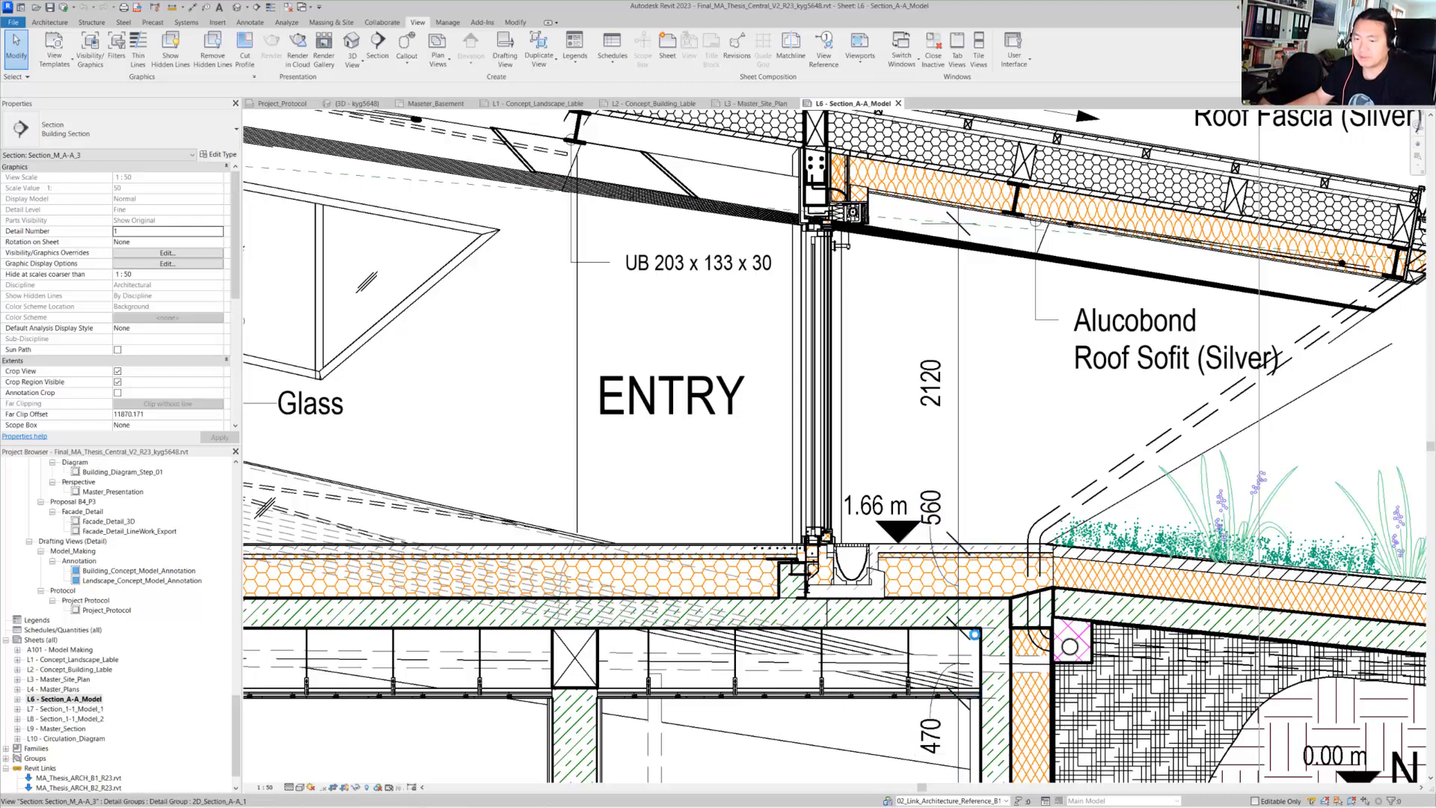
- Temporarily isolate the section's detail group and examine its 2D linework, insulation and ground hatching
{"action": "left_click", "coordinate": [962, 540]}
{"action": "scroll", "coordinate": [935, 255], "scroll_direction": "down", "scroll_amount": 2}
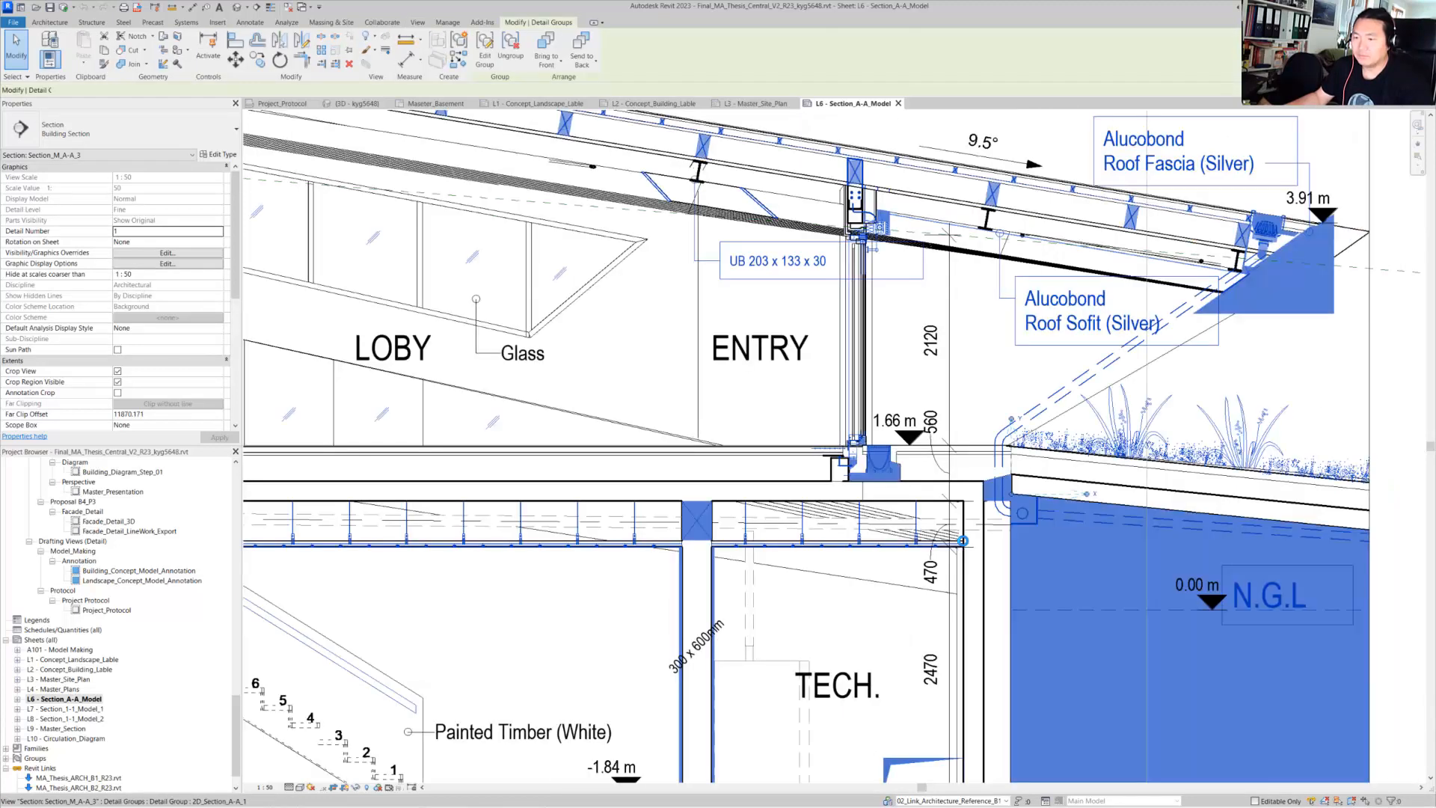
{"action": "scroll", "coordinate": [784, 354], "scroll_direction": "down", "scroll_amount": 2}
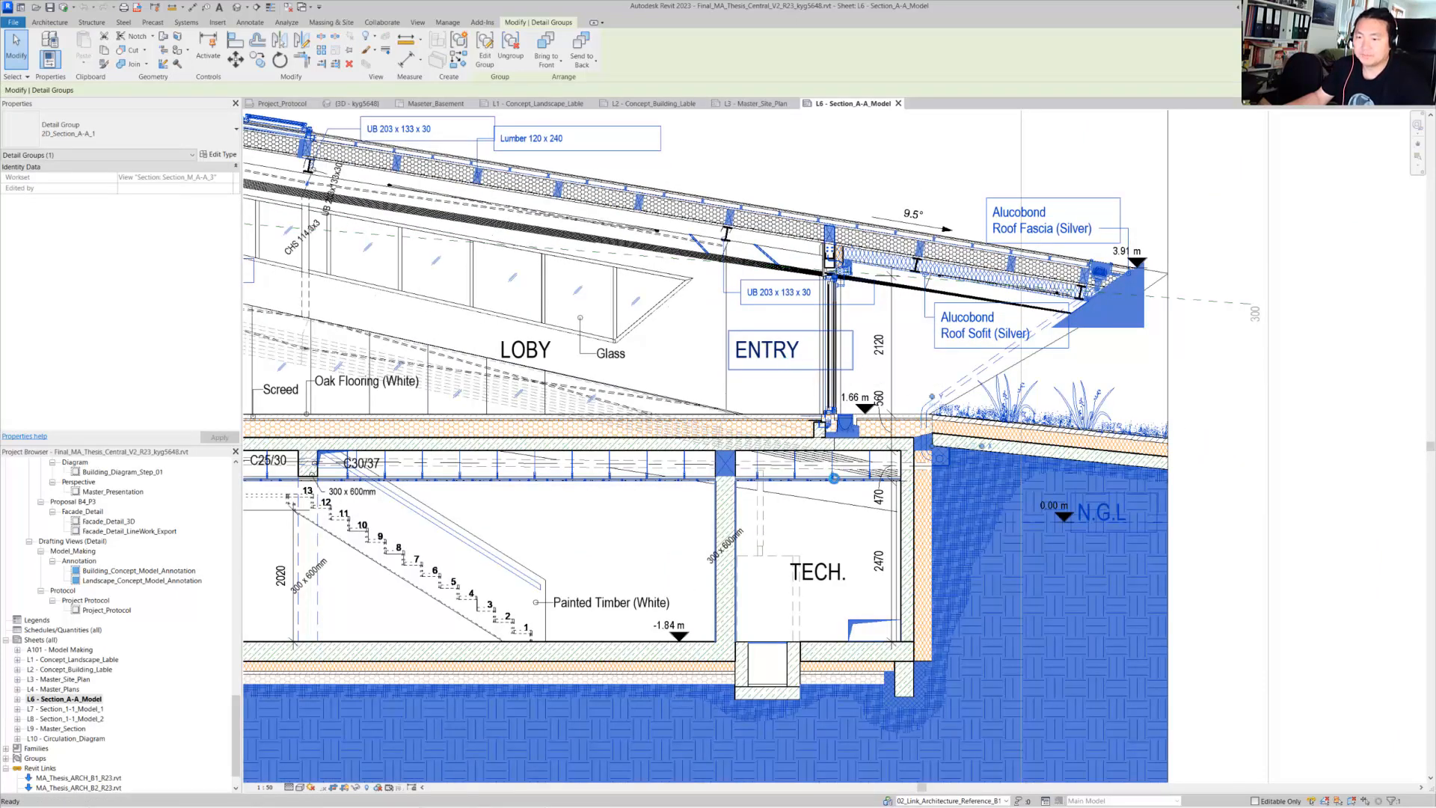
{"action": "key", "text": "e"}
{"action": "key", "text": "h"}
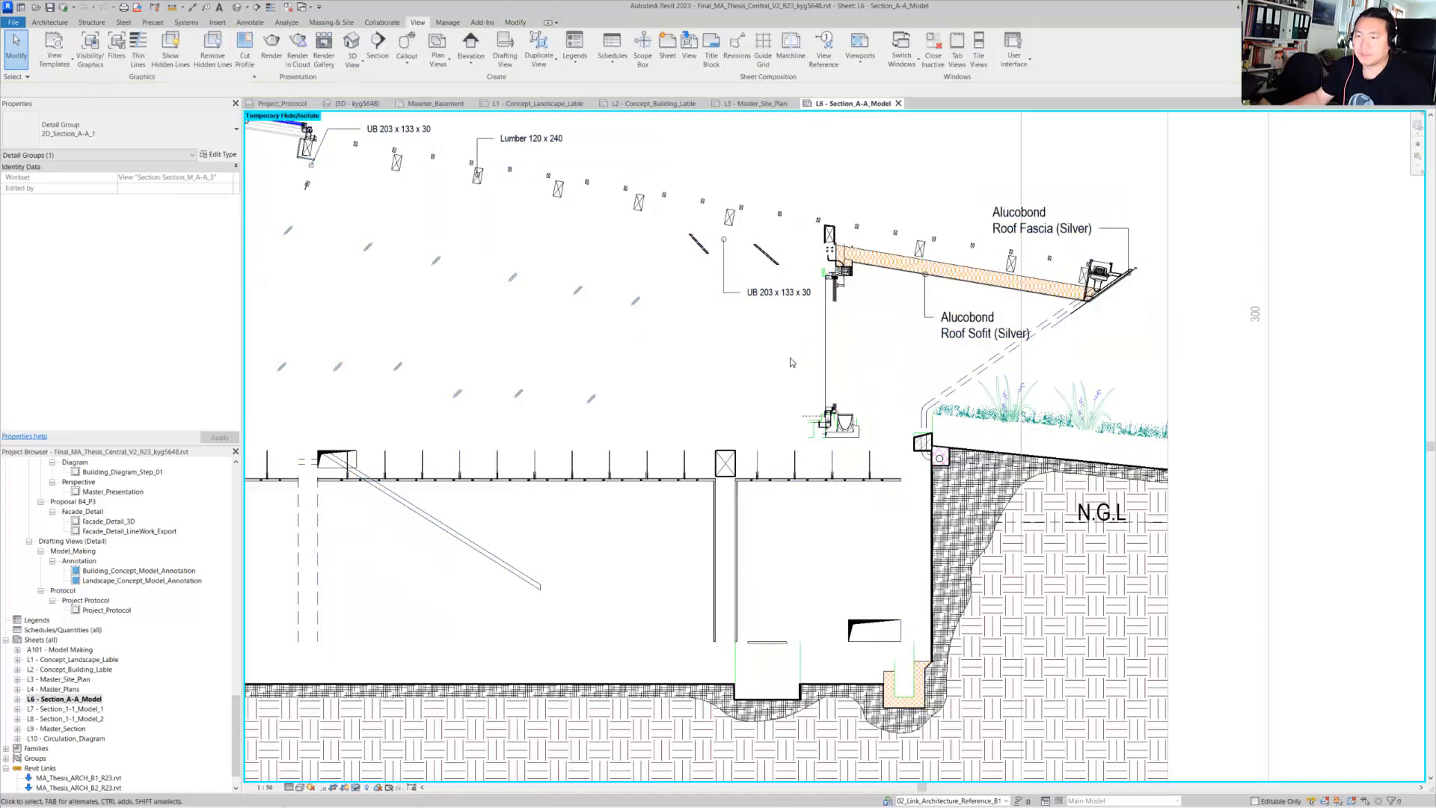
{"action": "middle_click_drag", "start_coordinate": [731, 365], "coordinate": [878, 402]}
{"action": "mouse_move", "coordinate": [705, 395]}
{"action": "middle_mouse_down"}
{"action": "mouse_move", "coordinate": [923, 411]}
{"action": "mouse_move", "coordinate": [952, 397]}
{"action": "mouse_move", "coordinate": [912, 308]}
{"action": "mouse_move", "coordinate": [448, 289]}
{"action": "middle_mouse_up"}
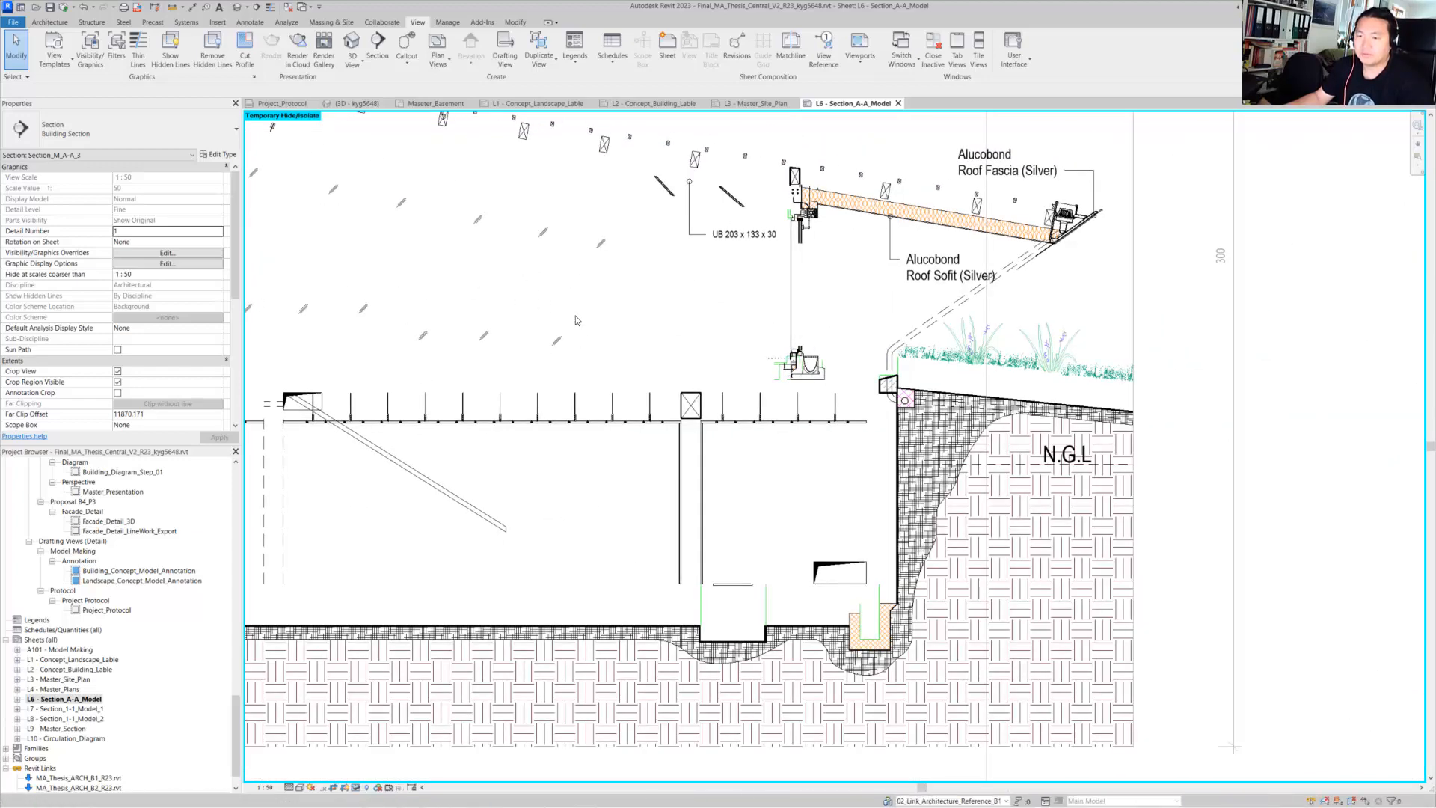
- Reset the temporary isolation in the section and examine the roof edge and planting beside the entry
{"action": "key", "text": "h"}
{"action": "key", "text": "r"}
{"action": "middle_click_drag", "start_coordinate": [697, 466], "coordinate": [770, 512]}
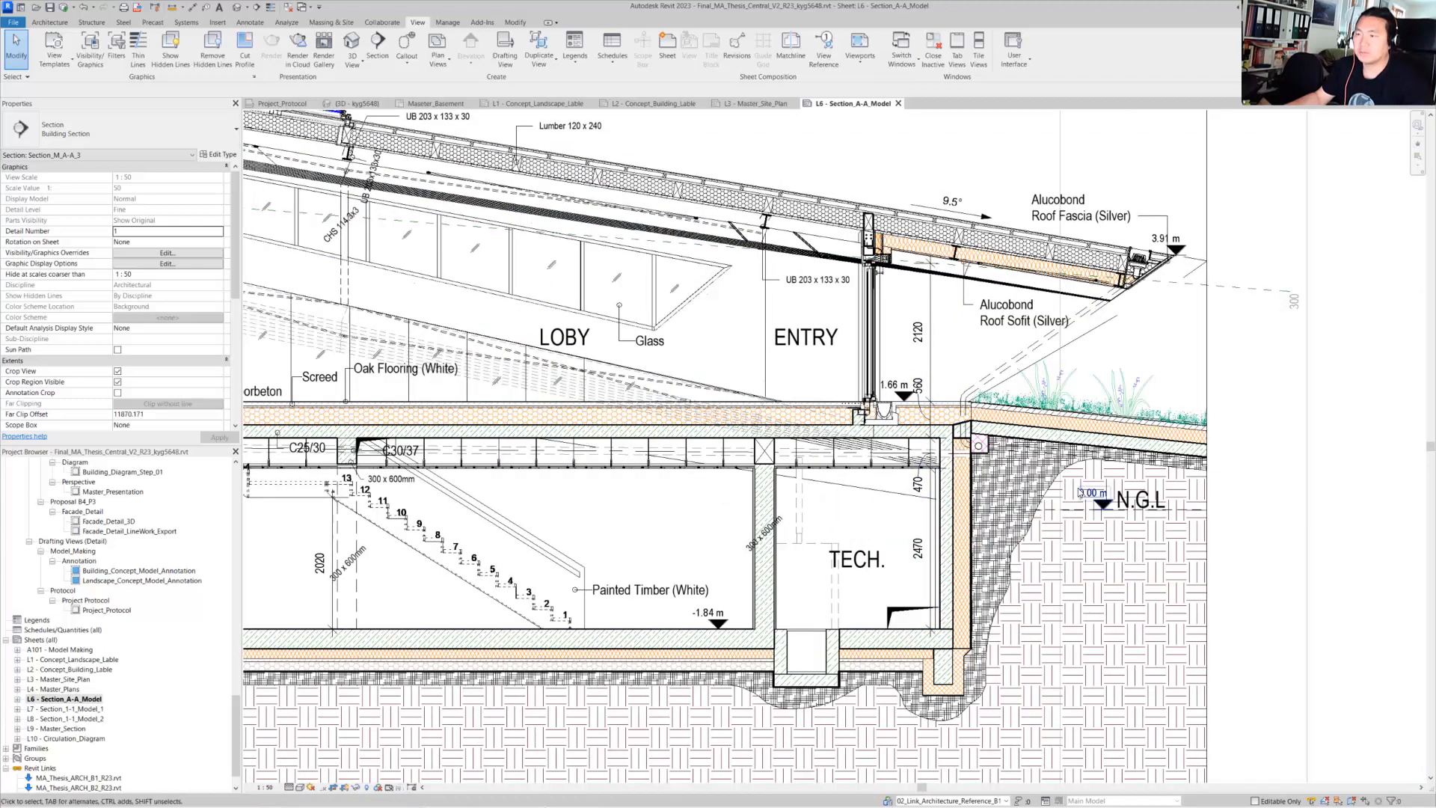
{"action": "scroll", "coordinate": [1195, 310], "scroll_direction": "up", "scroll_amount": 5}
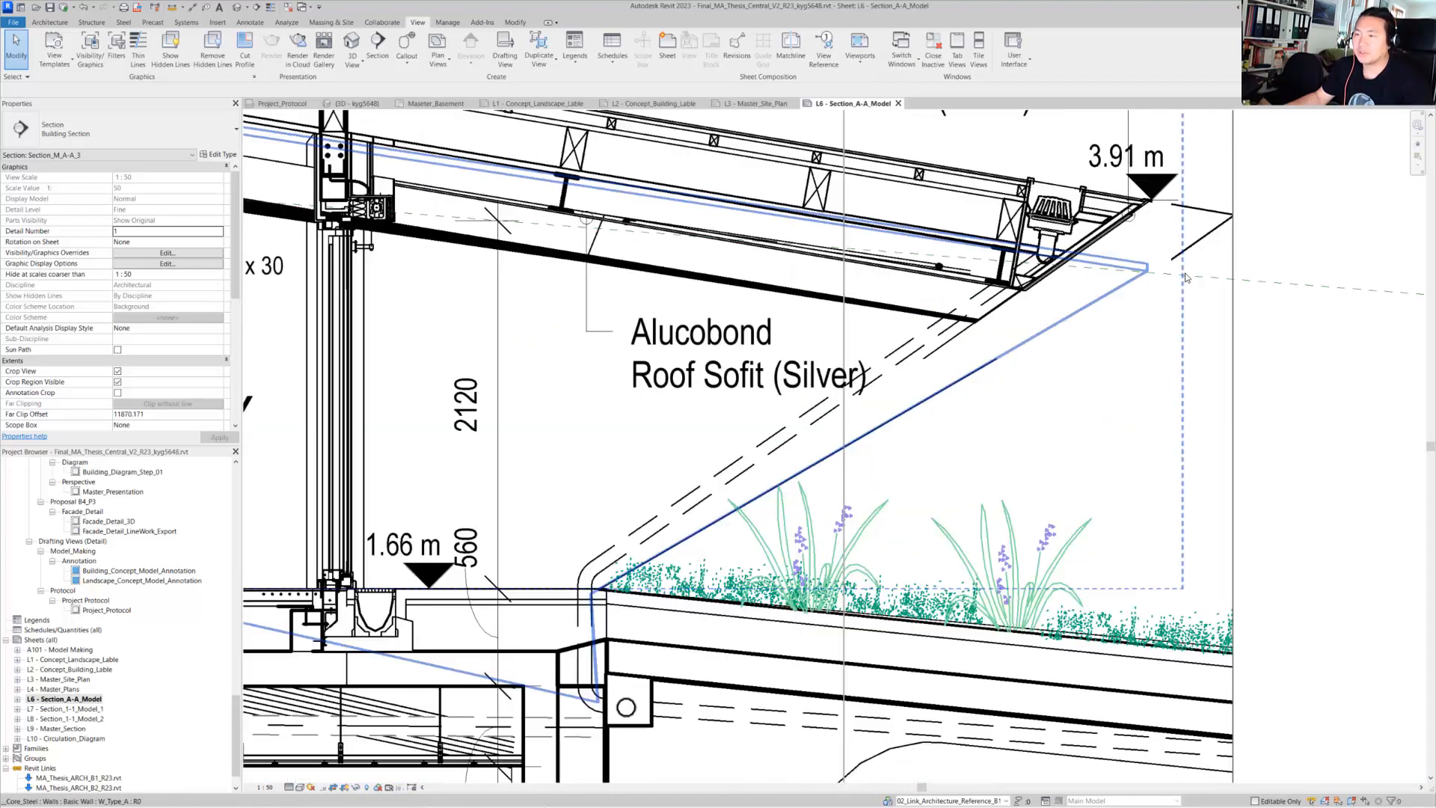
{"action": "scroll", "coordinate": [1150, 426], "scroll_direction": "down", "scroll_amount": 1}
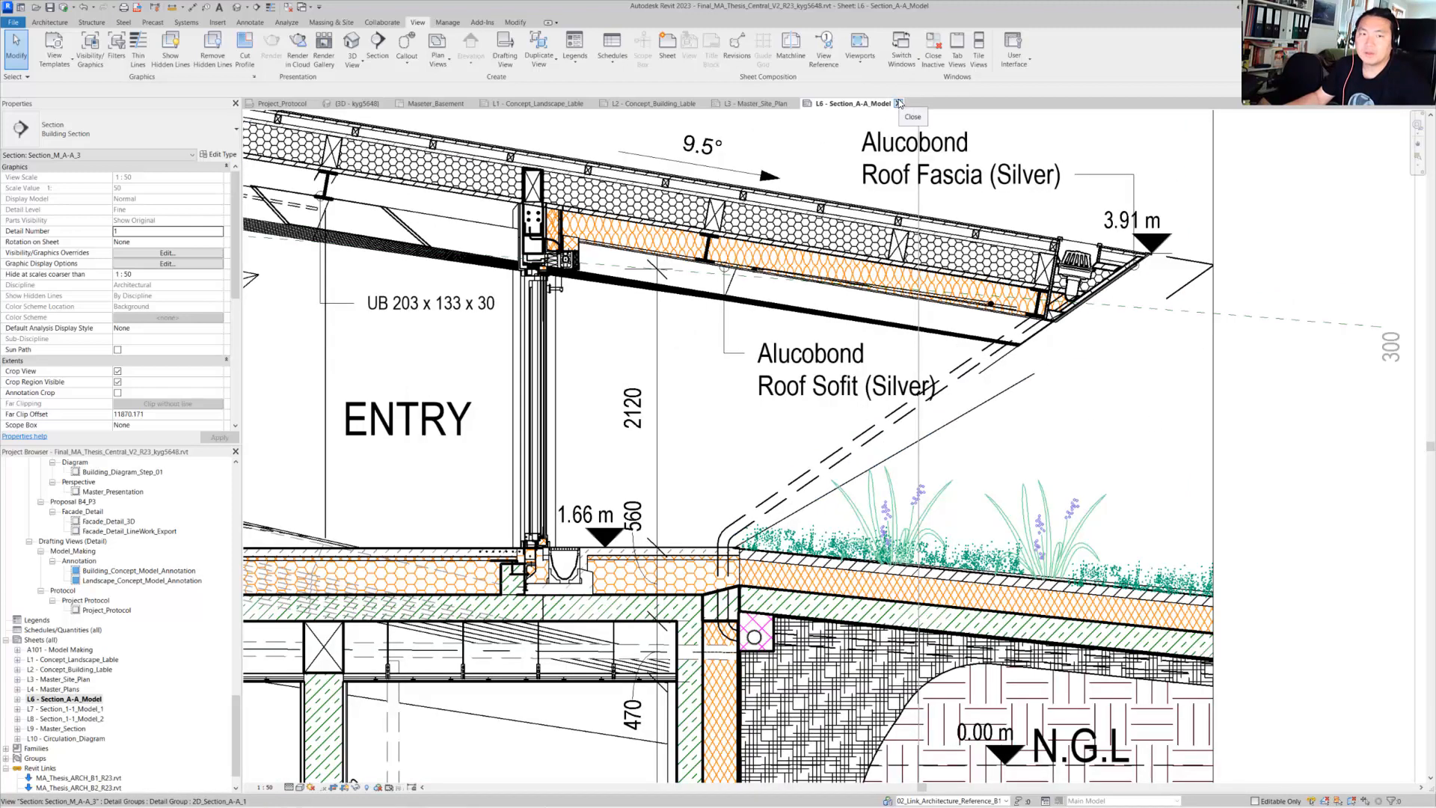
- Switch to the default 3D view and put a section box around the long curved roof on the terrain
{"action": "left_click", "coordinate": [237, 8]}
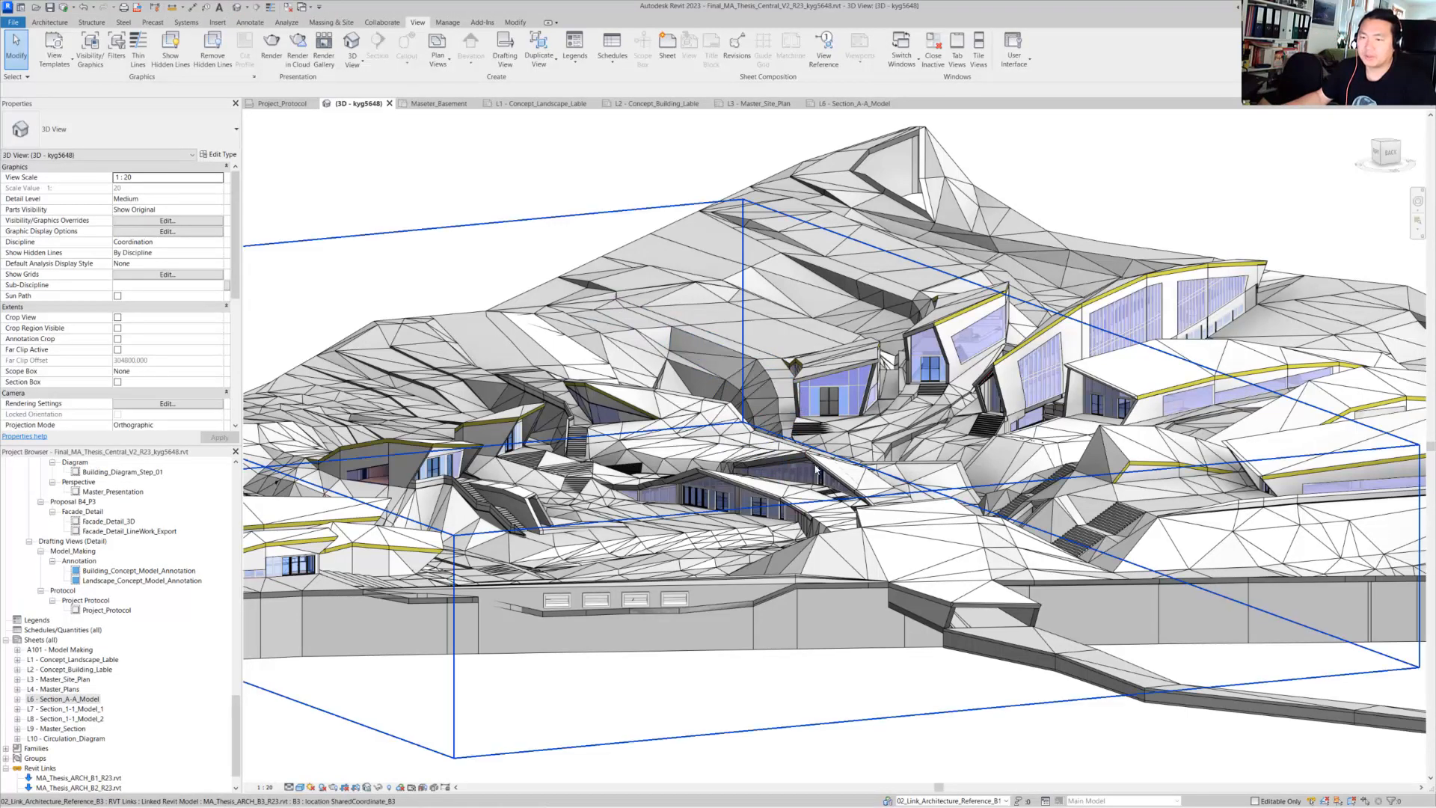
{"action": "middle_click_drag", "start_coordinate": [617, 240], "coordinate": [841, 275], "text": "shift"}
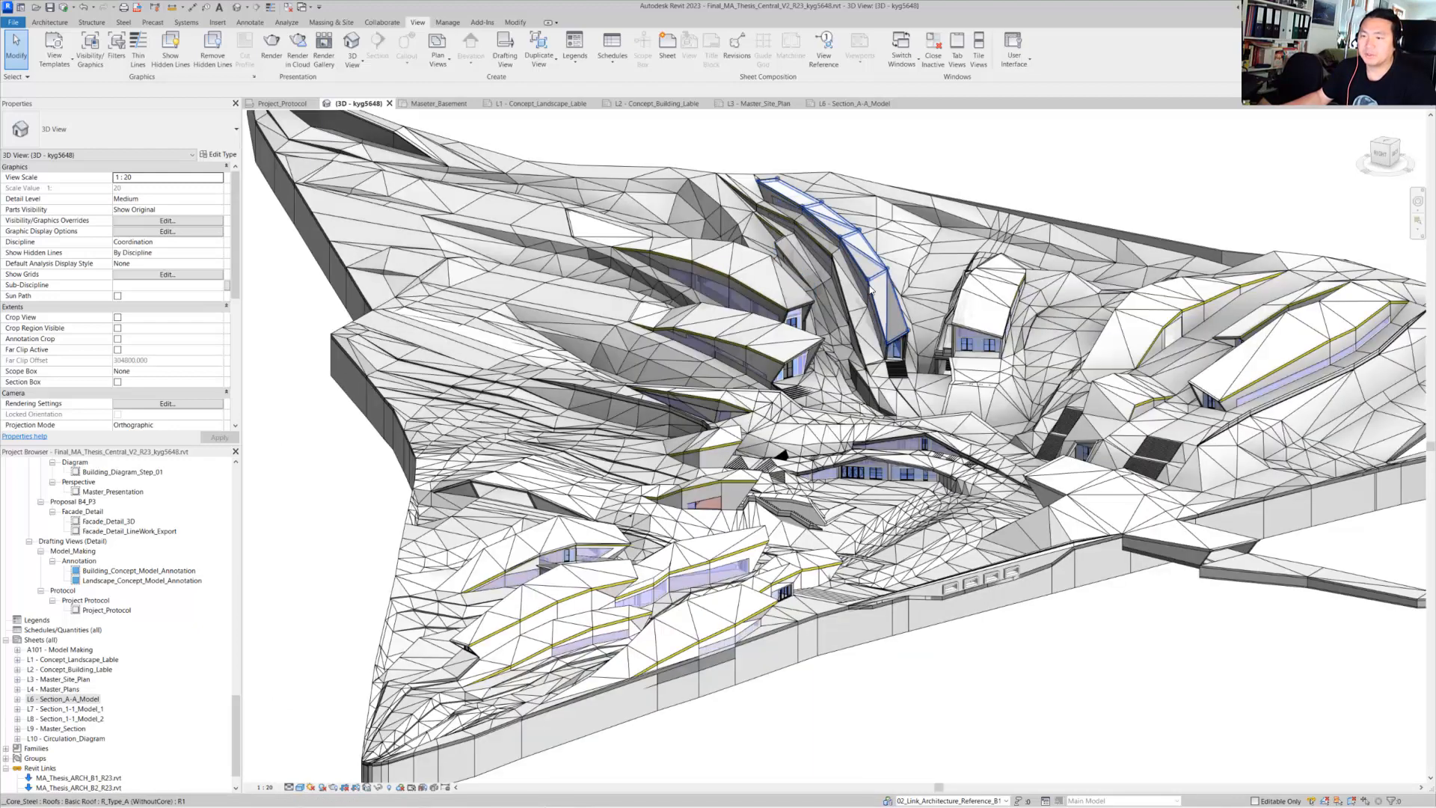
{"action": "left_click", "coordinate": [868, 285]}
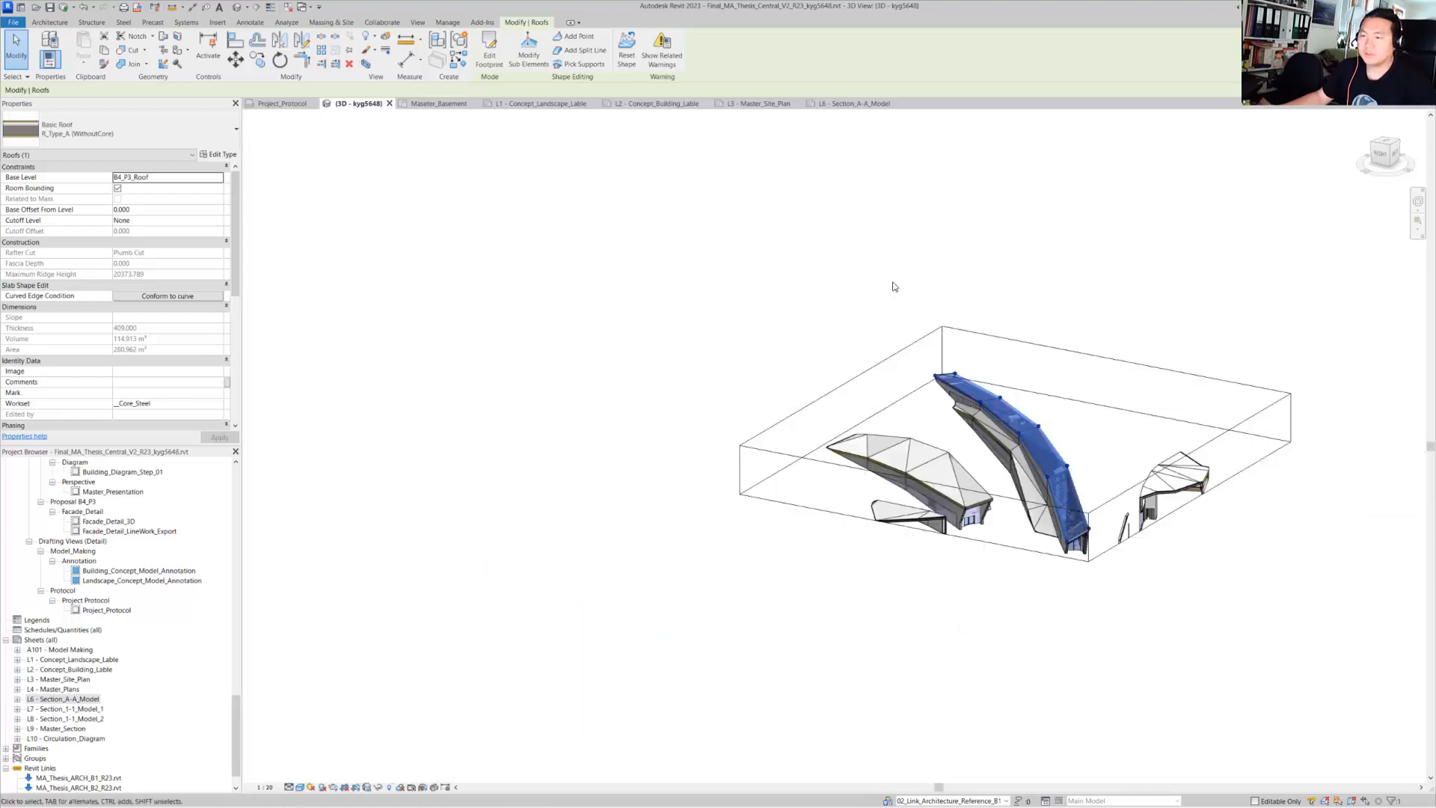
- Select the section box and move one of its sides inward to cut through the building
{"action": "left_click", "coordinate": [1204, 425]}
{"action": "mouse_move", "coordinate": [1203, 425]}
{"action": "middle_mouse_down", "text": "shift"}
{"action": "mouse_move", "coordinate": [1090, 468]}
{"action": "mouse_move", "coordinate": [1116, 509]}
{"action": "mouse_move", "coordinate": [1189, 420]}
{"action": "middle_mouse_up", "text": "shift"}
{"action": "left_click_drag", "start_coordinate": [1100, 425], "coordinate": [1000, 433]}
{"action": "scroll", "coordinate": [1001, 433], "scroll_direction": "up", "scroll_amount": 5}
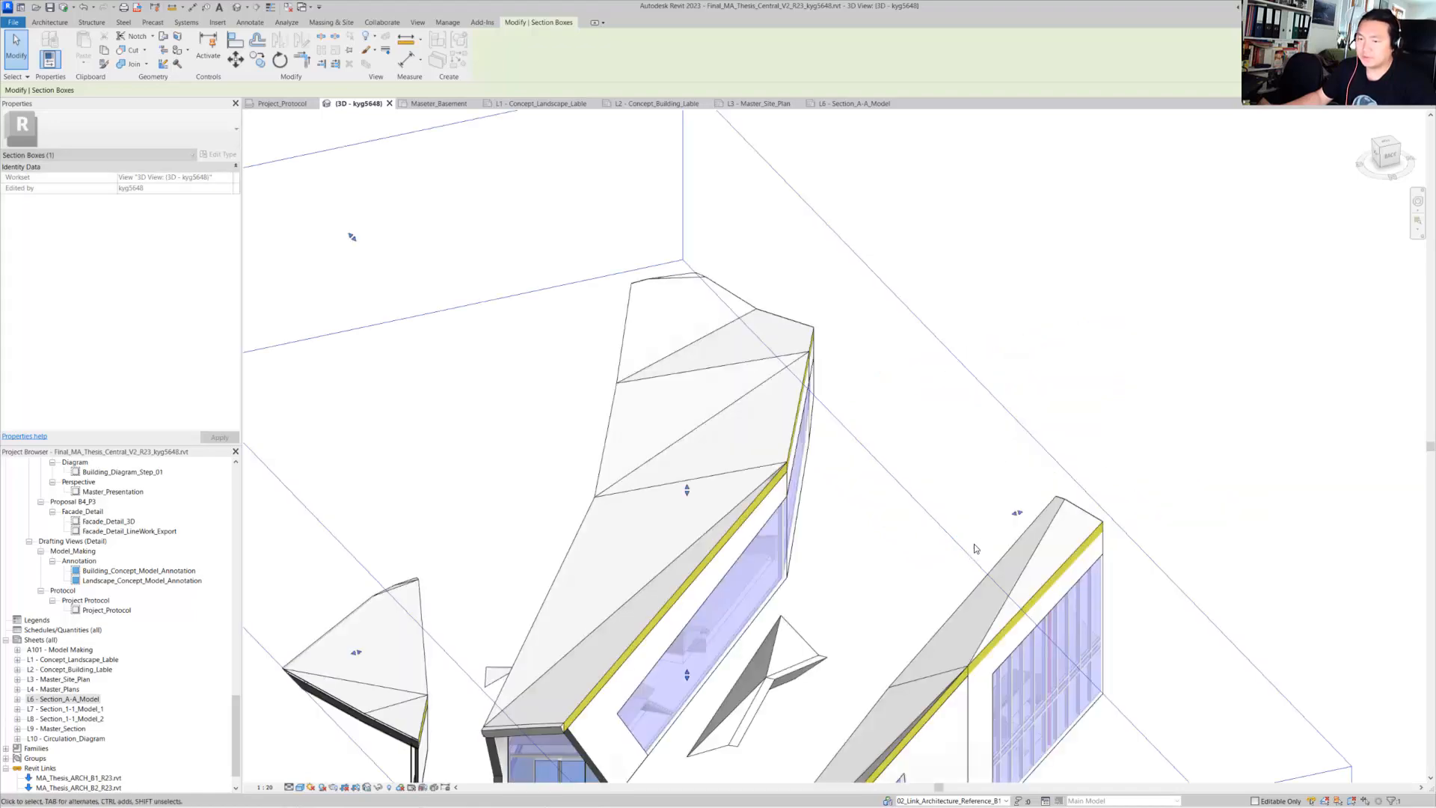
- Examine the cut end of the building, including its steel beams, columns, roof layers and curtain wall
{"action": "middle_click_drag", "start_coordinate": [974, 551], "coordinate": [783, 346], "text": "shift"}
{"action": "scroll", "coordinate": [815, 550], "scroll_direction": "up", "scroll_amount": 6}
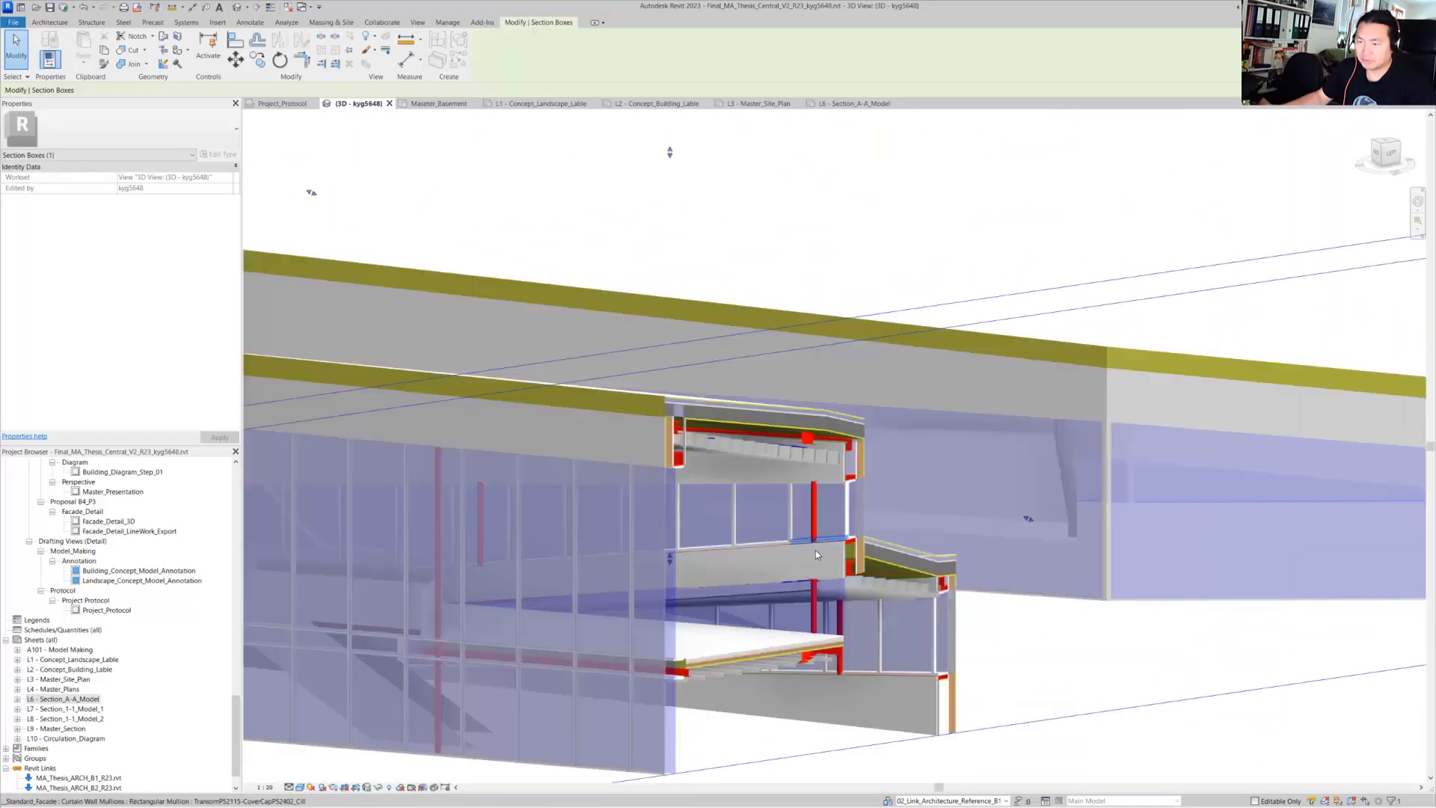
{"action": "key", "text": "Escape"}
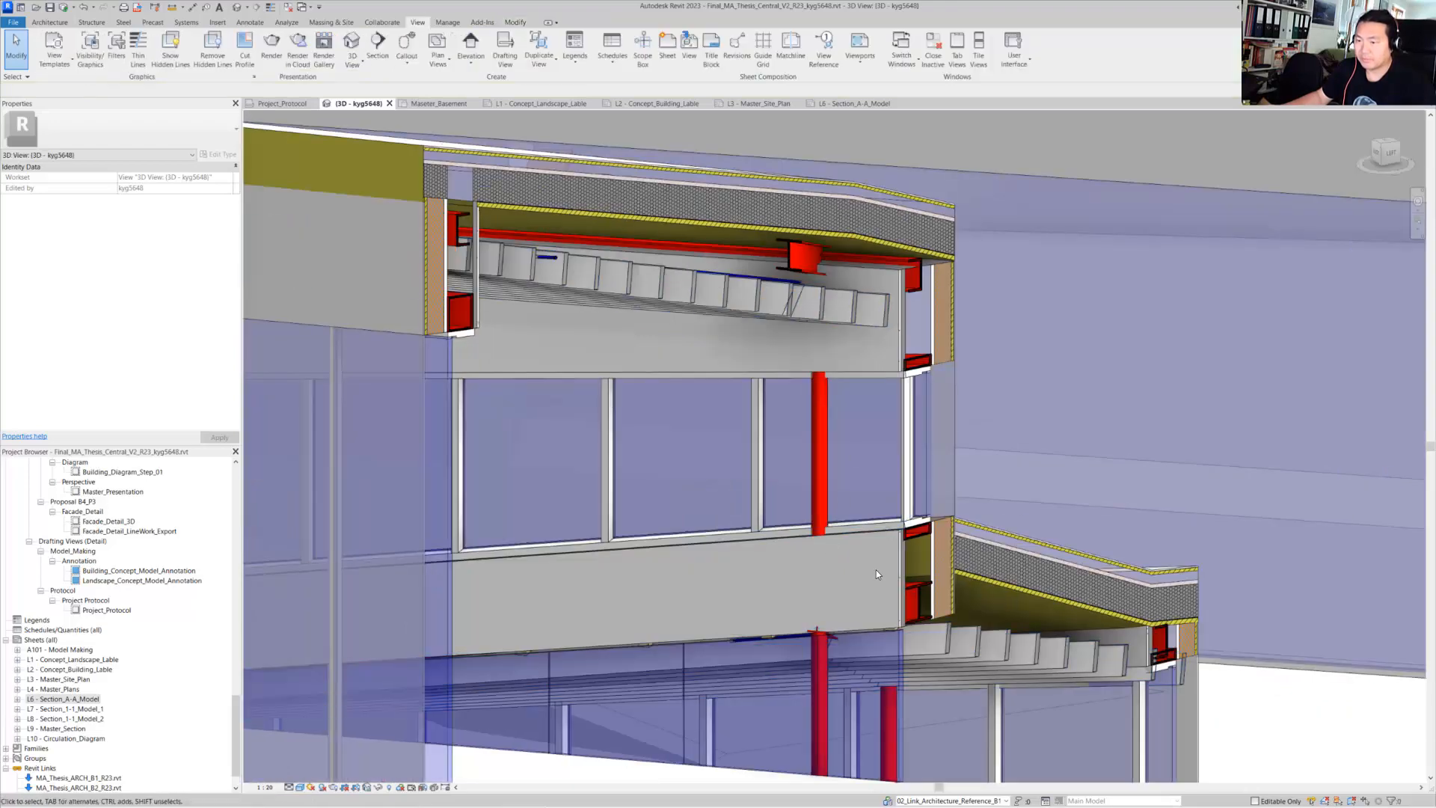
{"action": "middle_click_drag", "start_coordinate": [876, 570], "coordinate": [907, 545]}
{"action": "left_click", "coordinate": [878, 474]}
{"action": "key", "text": "Escape"}
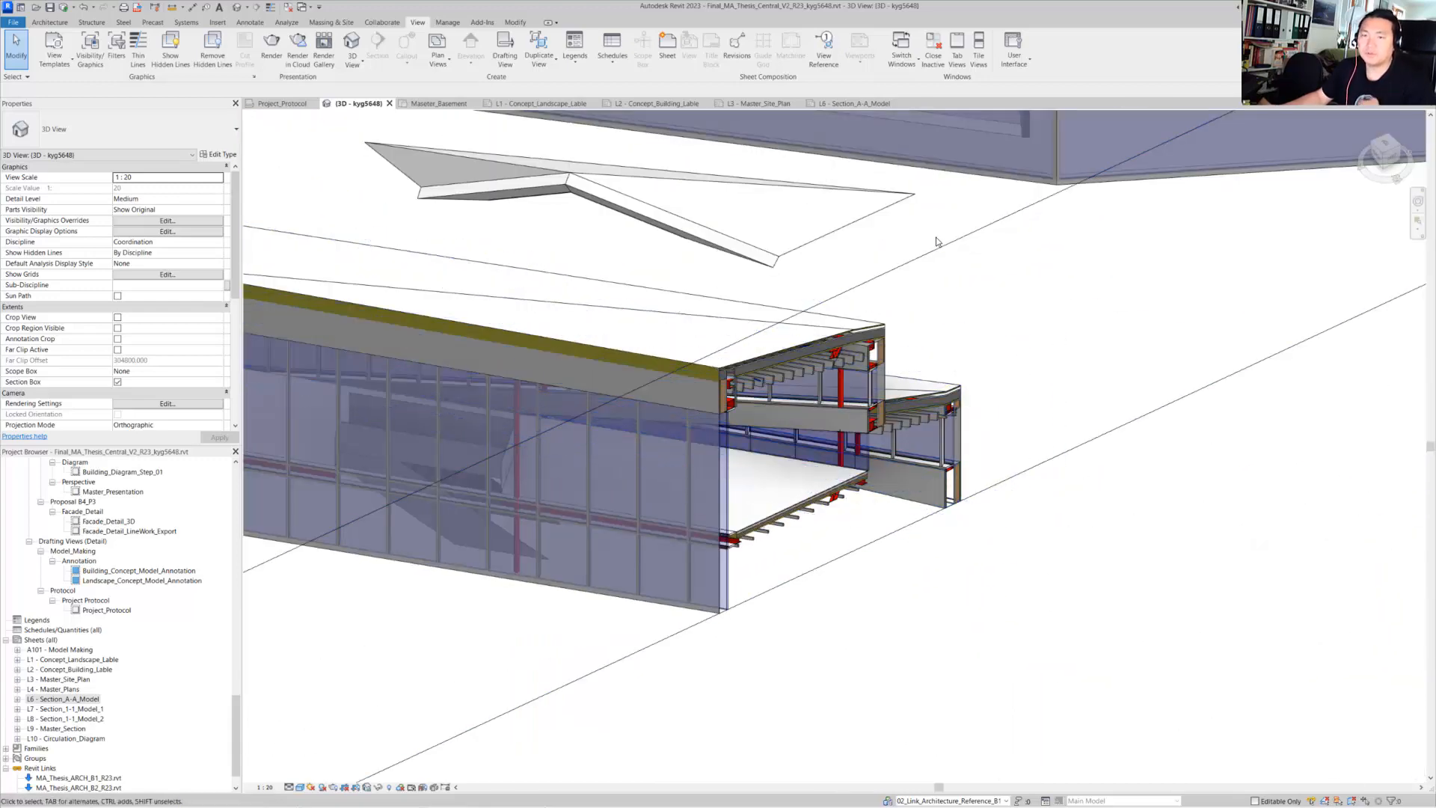
- Close all inactive views and examine the section-boxed buildings' roofs and facades from several sides
{"action": "left_click", "coordinate": [936, 51]}
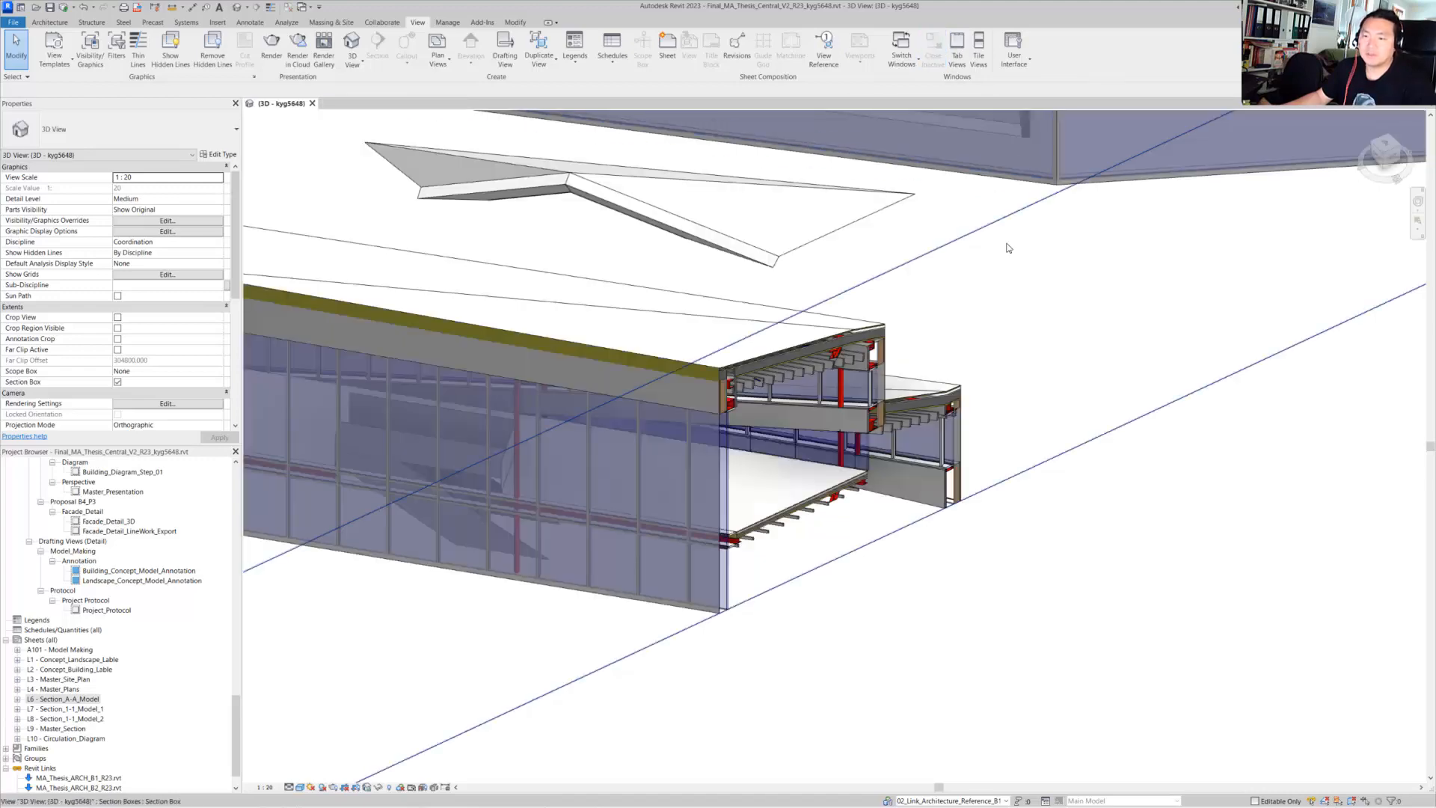
{"action": "middle_click_drag", "start_coordinate": [1014, 251], "coordinate": [1050, 277], "text": "shift"}
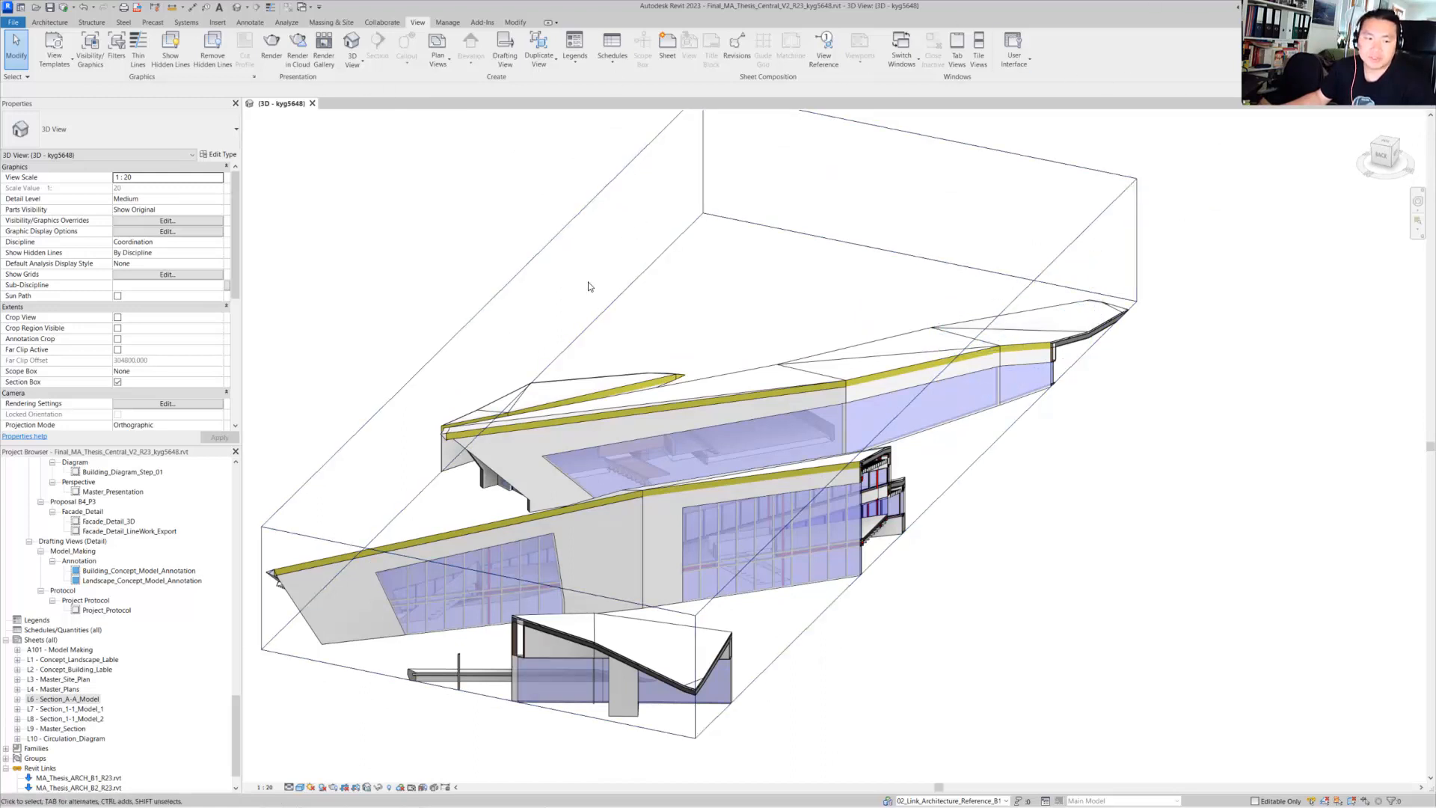
{"action": "middle_click_drag", "start_coordinate": [588, 286], "coordinate": [817, 312], "text": "shift"}
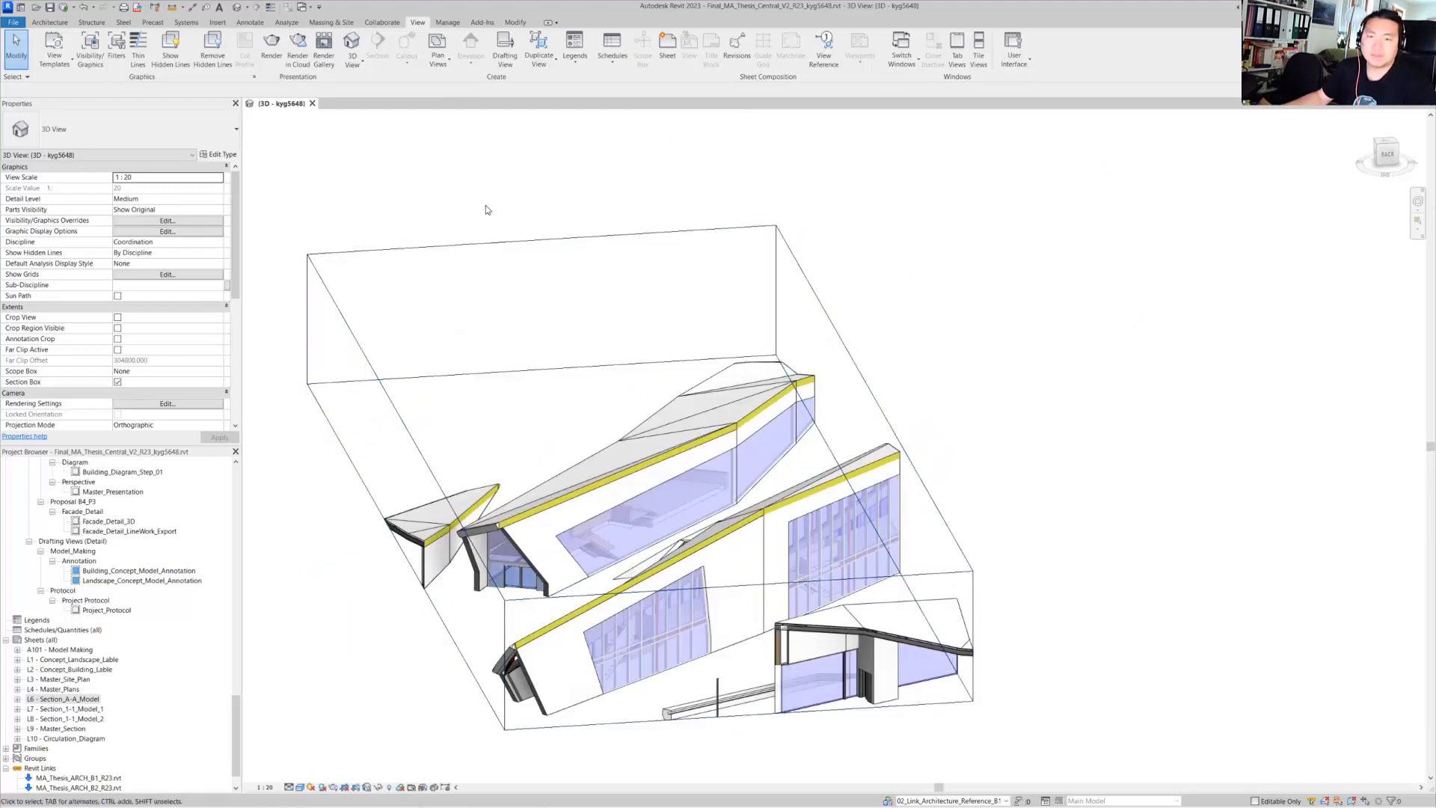
{"action": "middle_click_drag", "start_coordinate": [788, 224], "coordinate": [1028, 195], "text": "shift"}
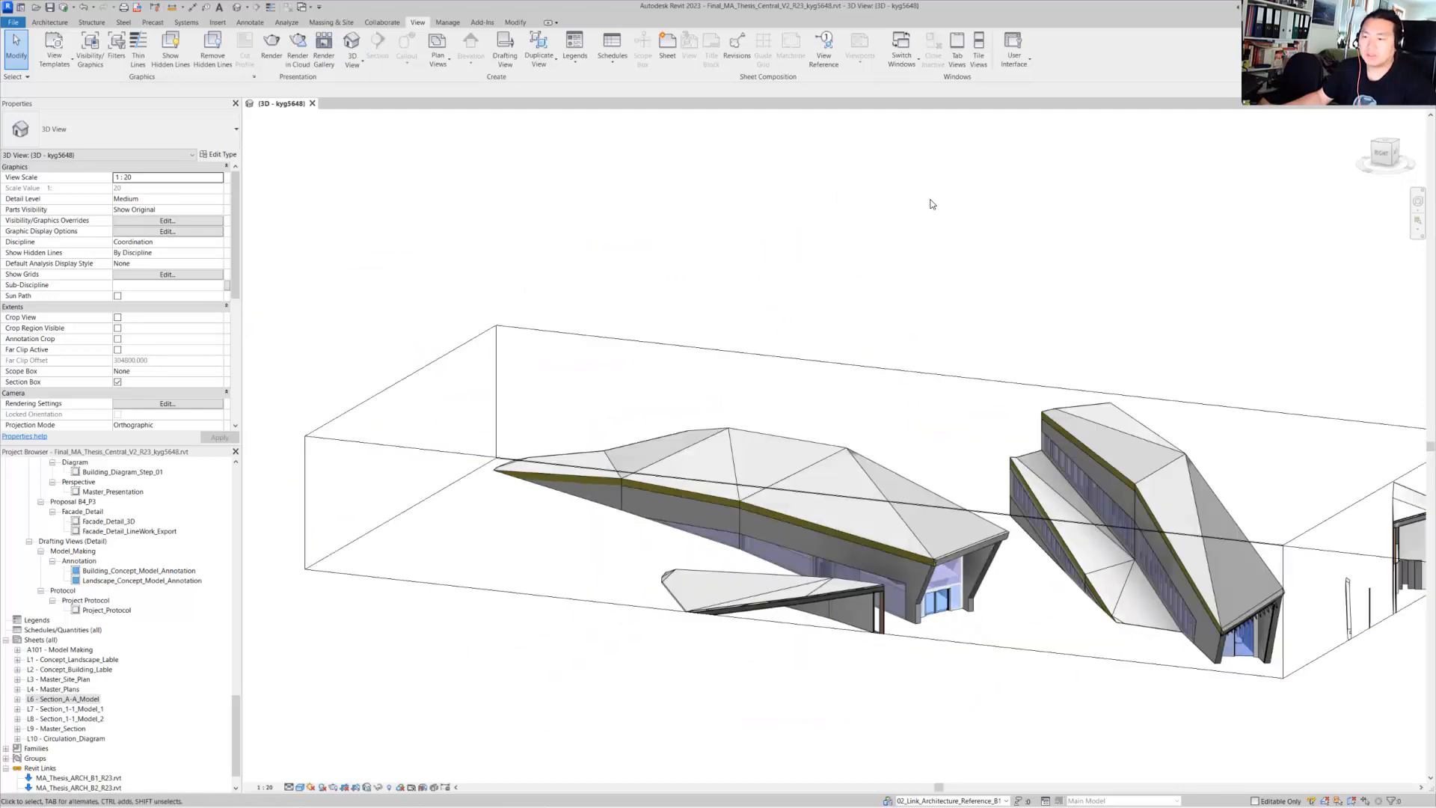
{"action": "middle_click_drag", "start_coordinate": [1022, 254], "coordinate": [921, 351], "text": "shift"}
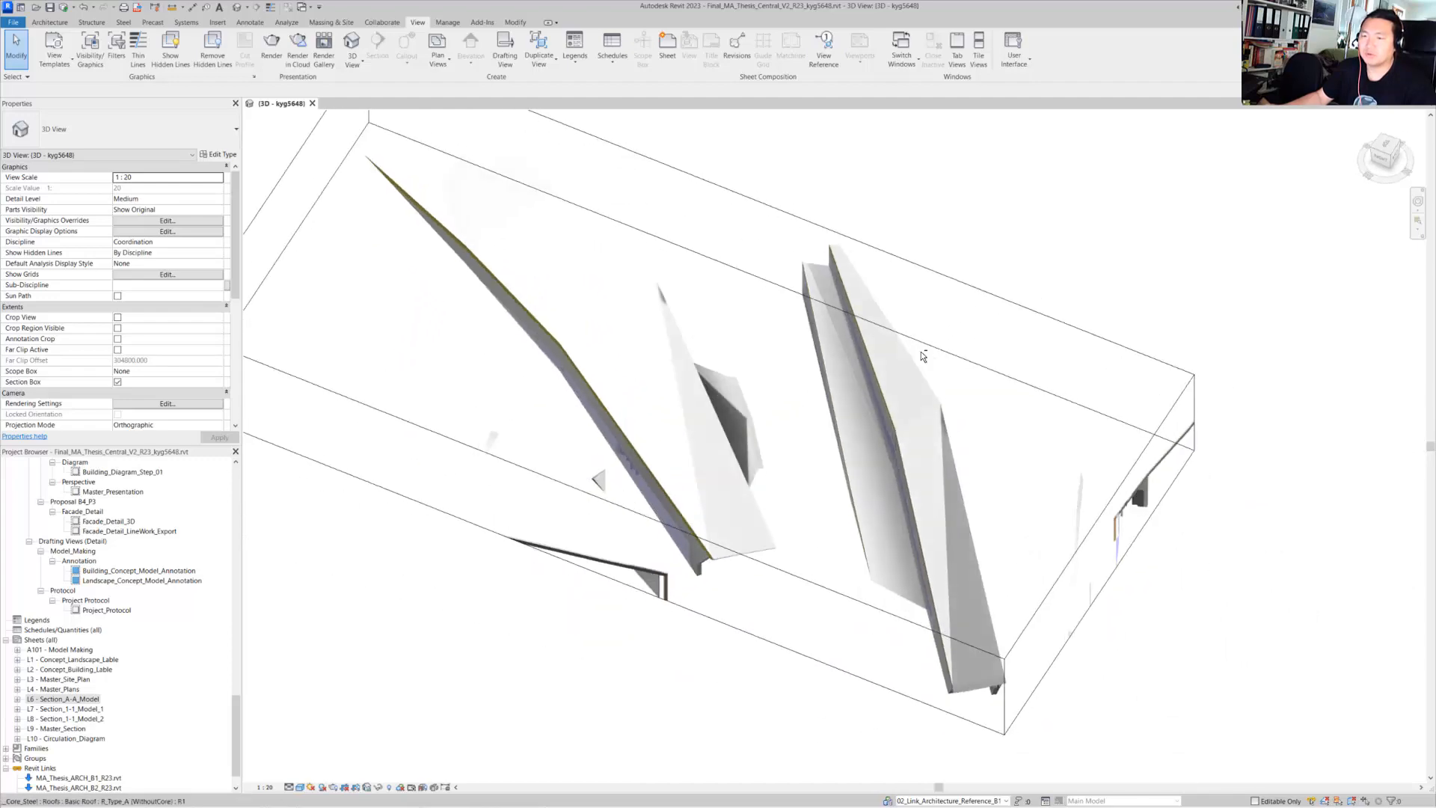
{"action": "left_click", "coordinate": [949, 261]}
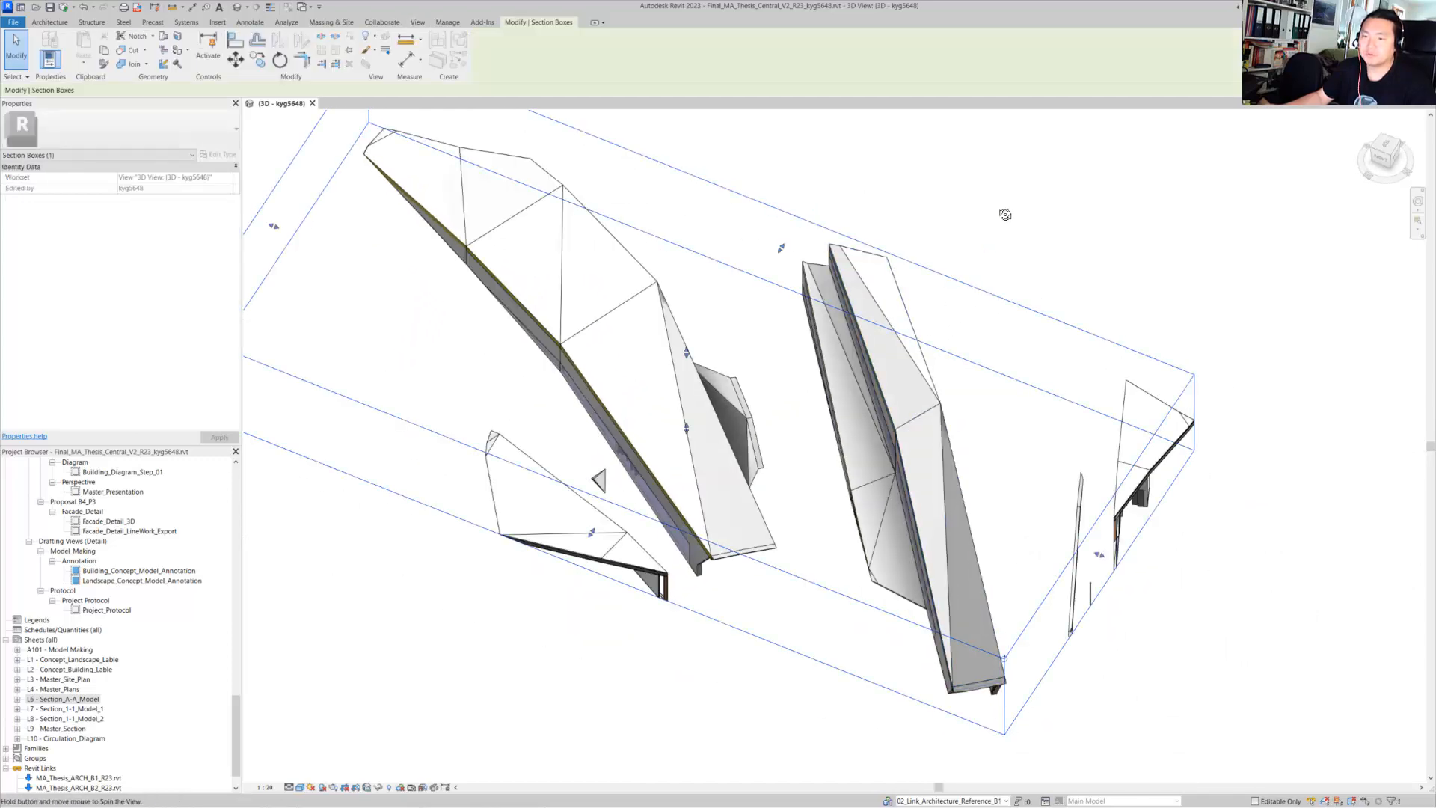
{"action": "middle_click_drag", "start_coordinate": [1003, 218], "coordinate": [819, 368], "text": "shift"}
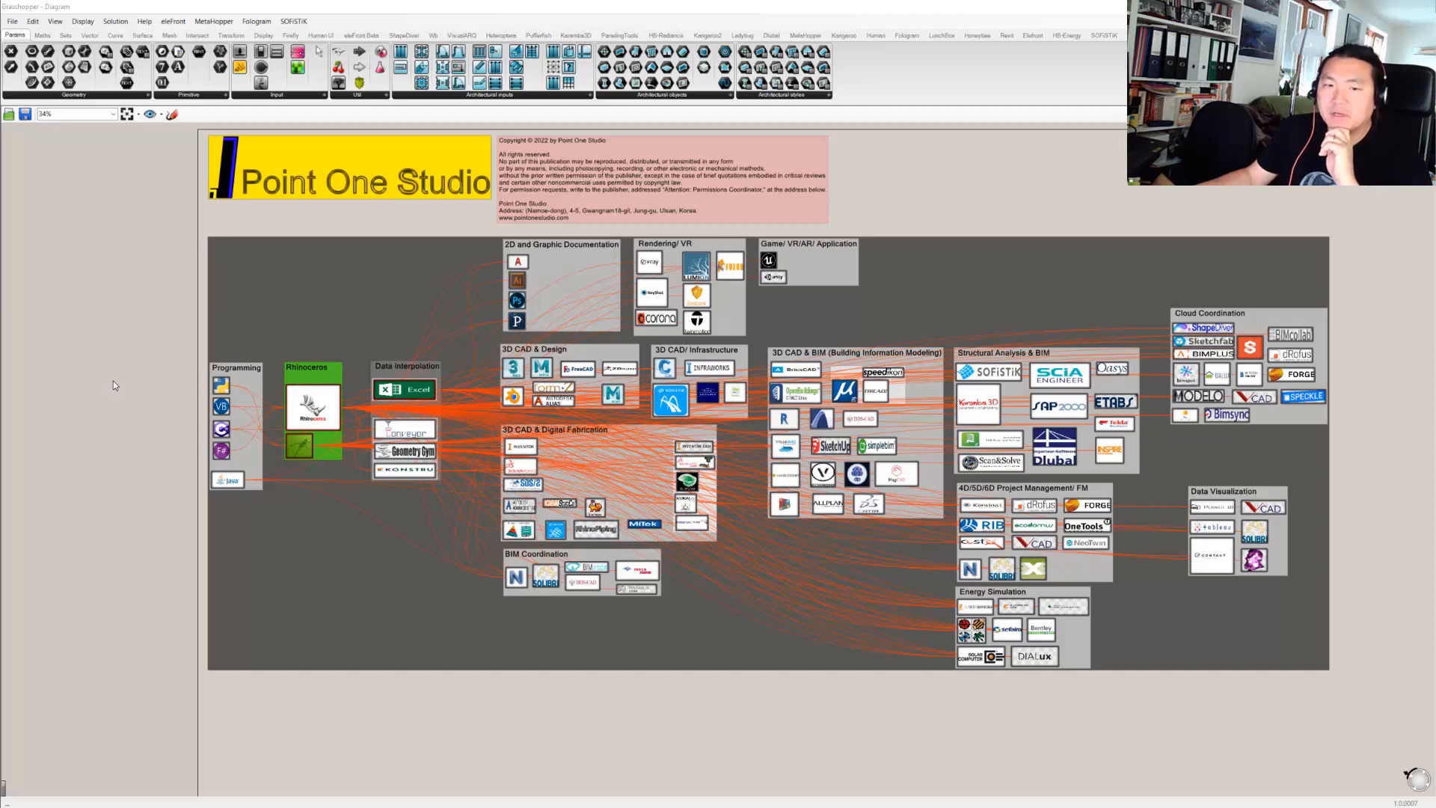
- Switch to the Grasshopper software diagram and highlight the connections of the Grasshopper node in the Rhinoceros group
{"action": "right_click_drag", "start_coordinate": [113, 380], "coordinate": [128, 380]}
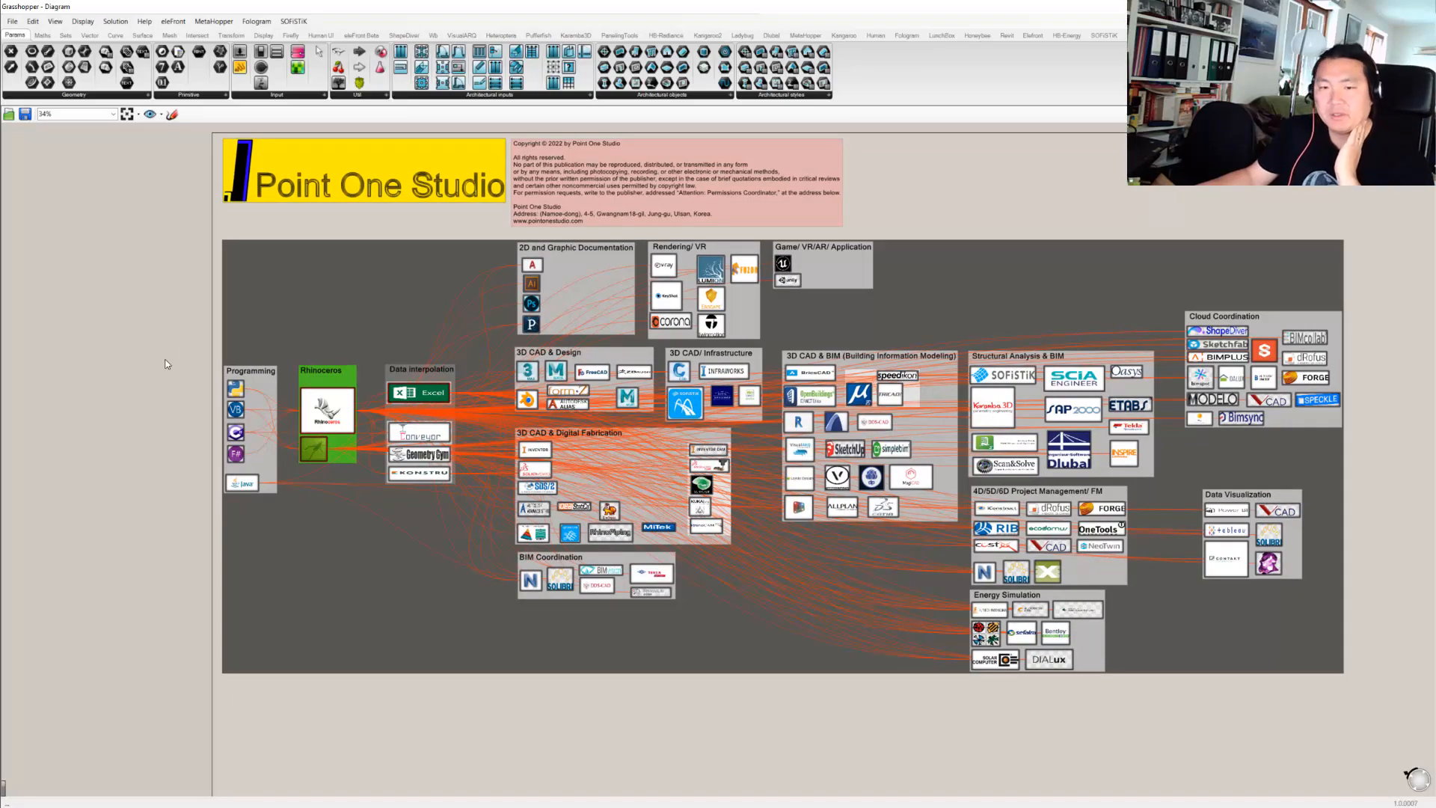
{"action": "scroll", "coordinate": [172, 373], "scroll_direction": "up", "scroll_amount": 3}
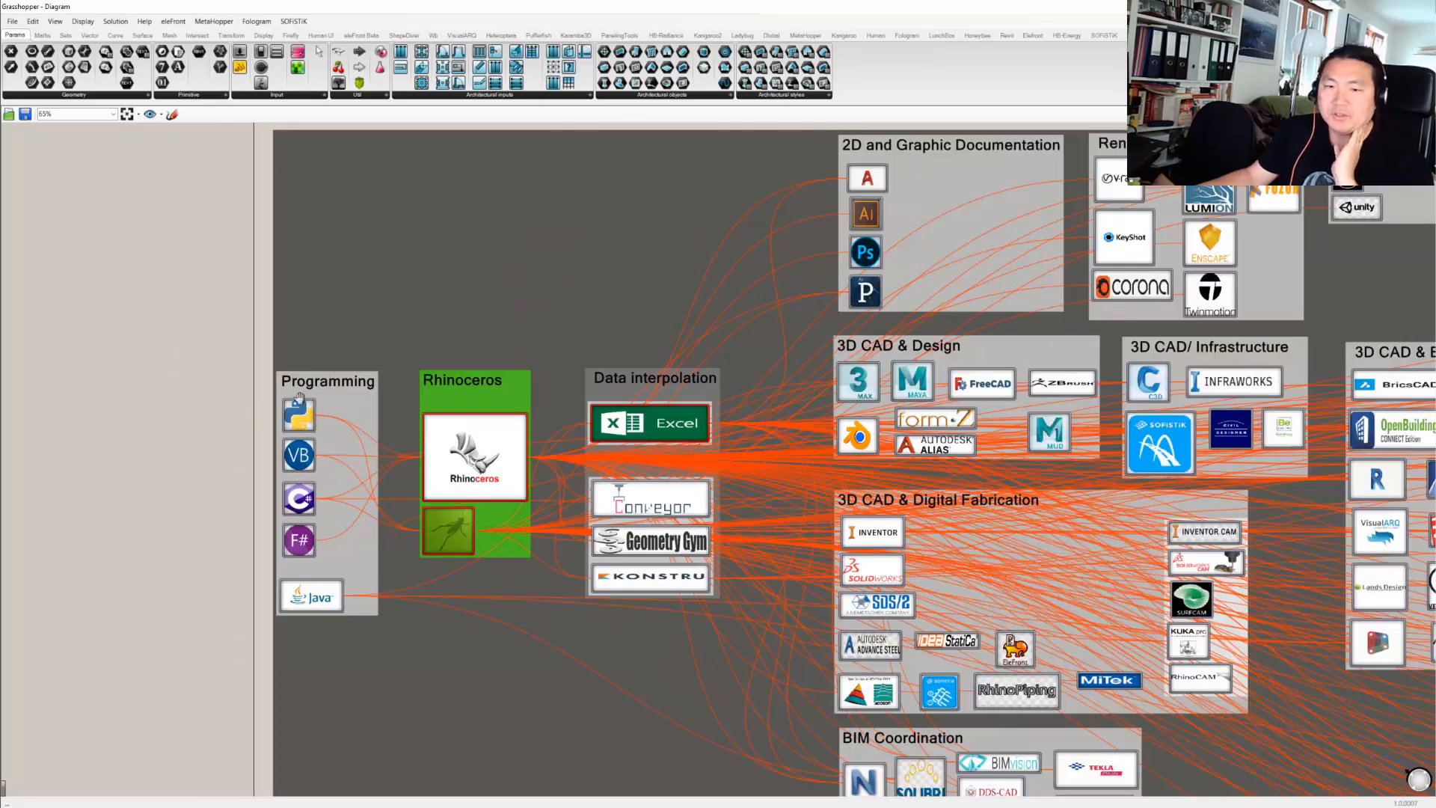
{"action": "right_click_drag", "start_coordinate": [299, 426], "coordinate": [301, 394]}
{"action": "scroll", "coordinate": [559, 433], "scroll_direction": "up", "scroll_amount": 3}
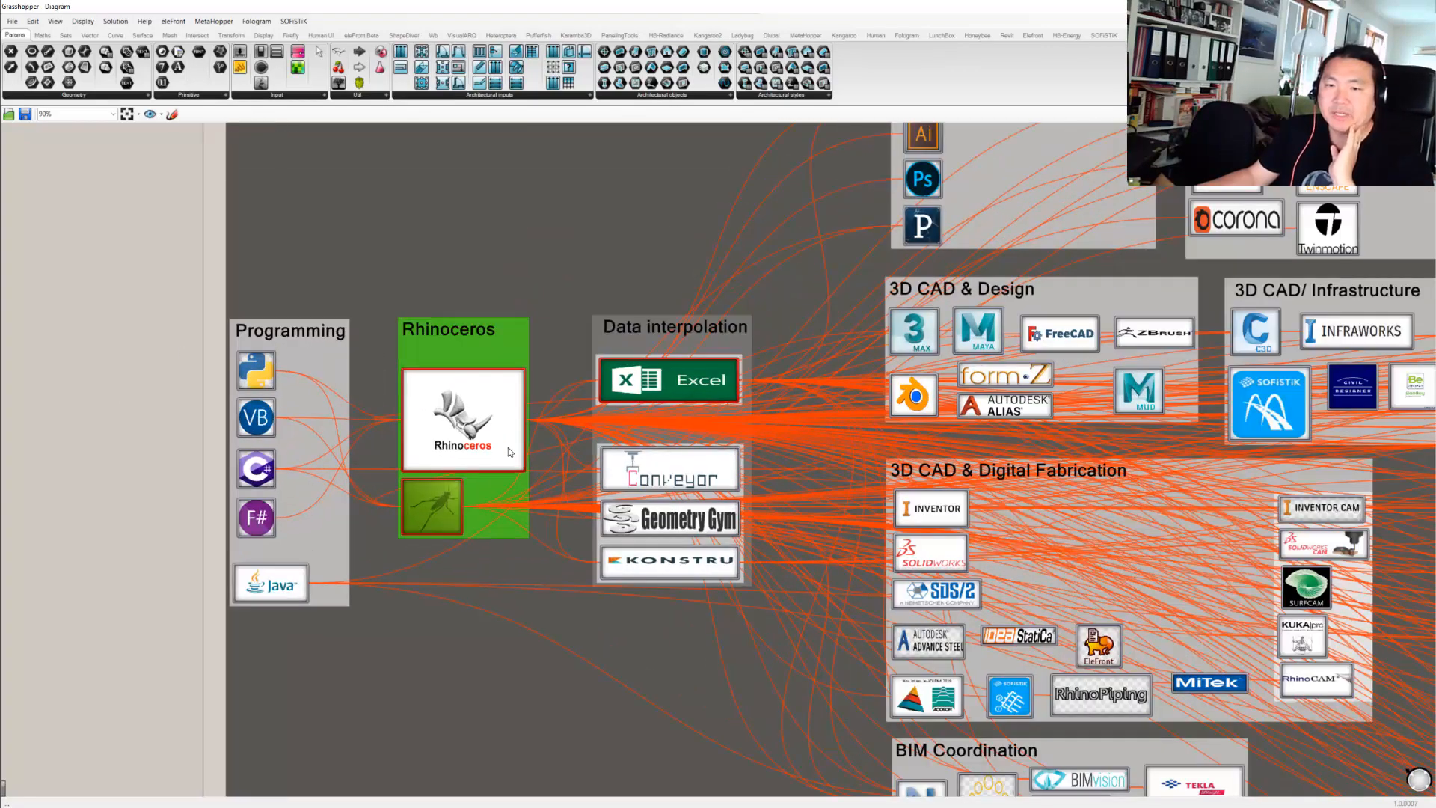
{"action": "right_click_drag", "start_coordinate": [410, 523], "coordinate": [499, 508]}
{"action": "left_click", "coordinate": [500, 507]}
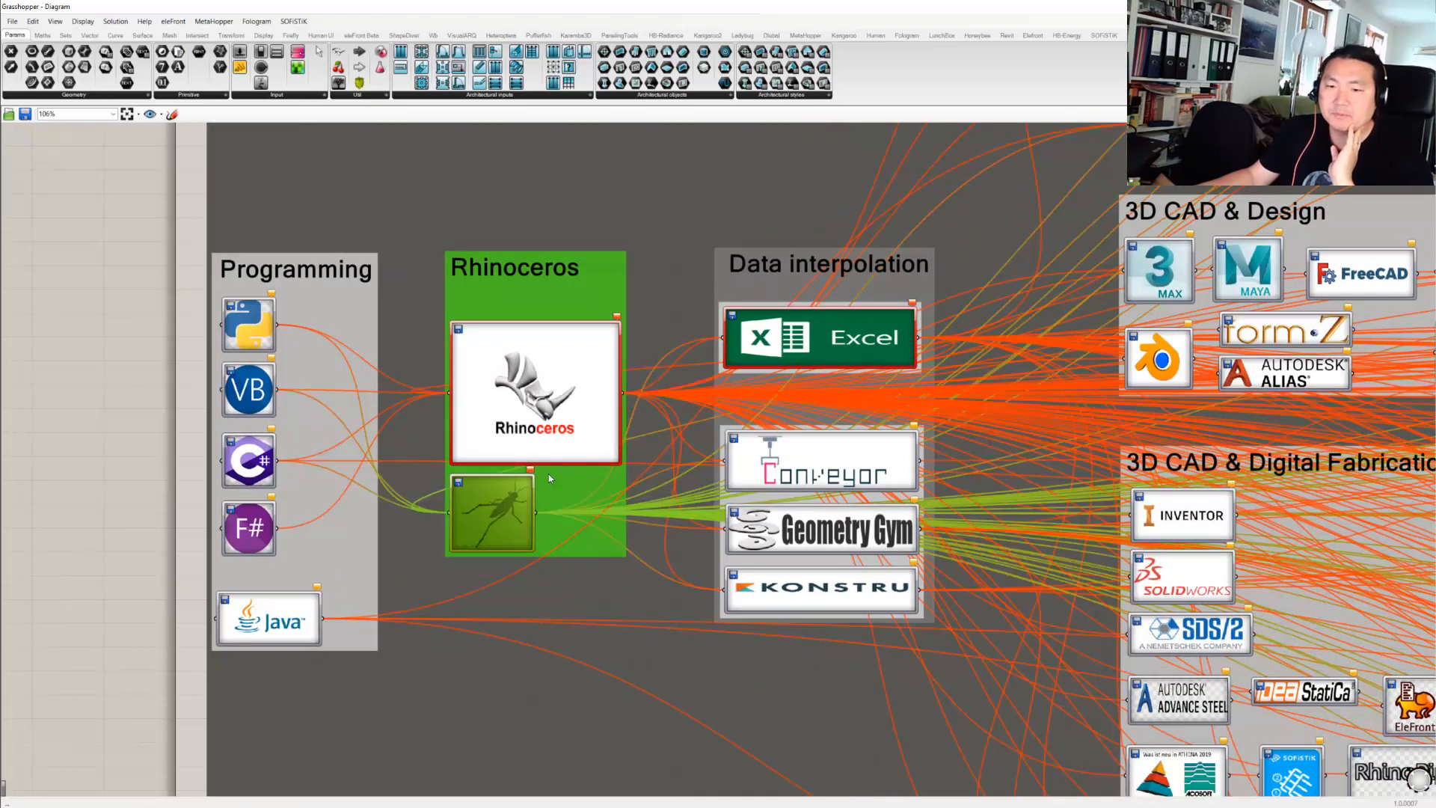
{"action": "left_click", "coordinate": [166, 425]}
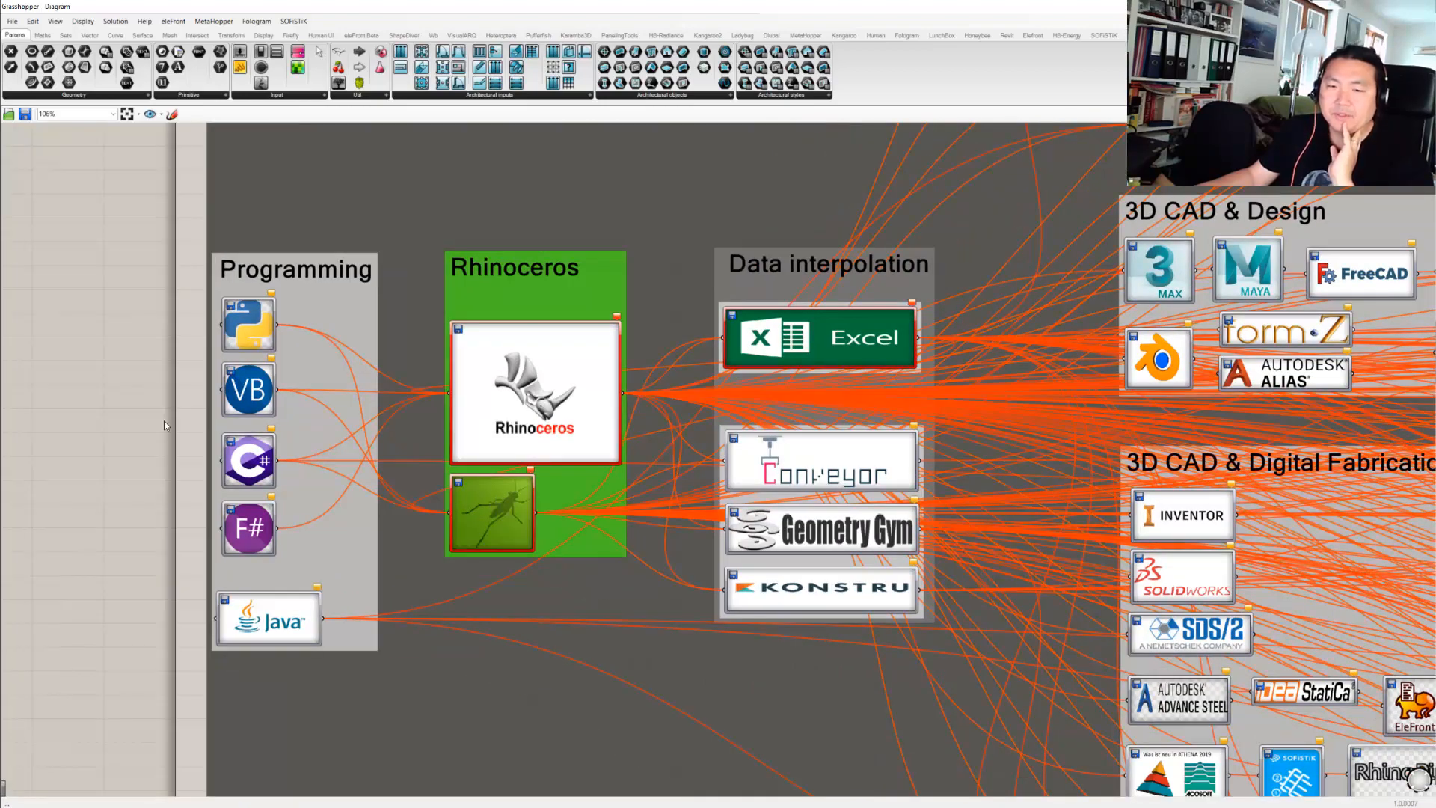
- Highlight the connections of the Grasshopper, VB, C#, F# and Python nodes one by one, and clear the selection
{"action": "scroll", "coordinate": [416, 479], "scroll_direction": "up", "scroll_amount": 1}
{"action": "right_click_drag", "start_coordinate": [416, 479], "coordinate": [485, 477]}
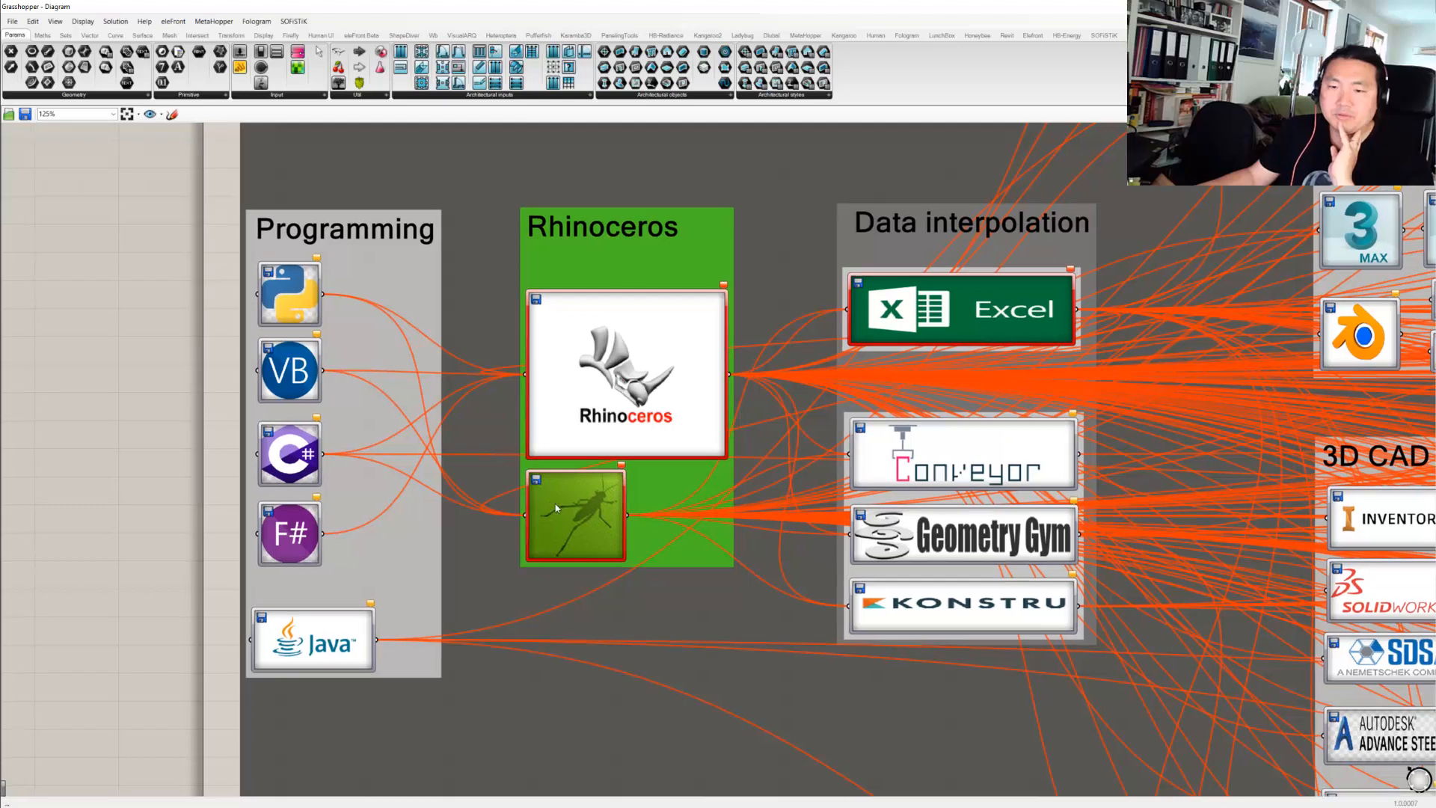
{"action": "left_click", "coordinate": [554, 504]}
{"action": "left_click", "coordinate": [275, 387]}
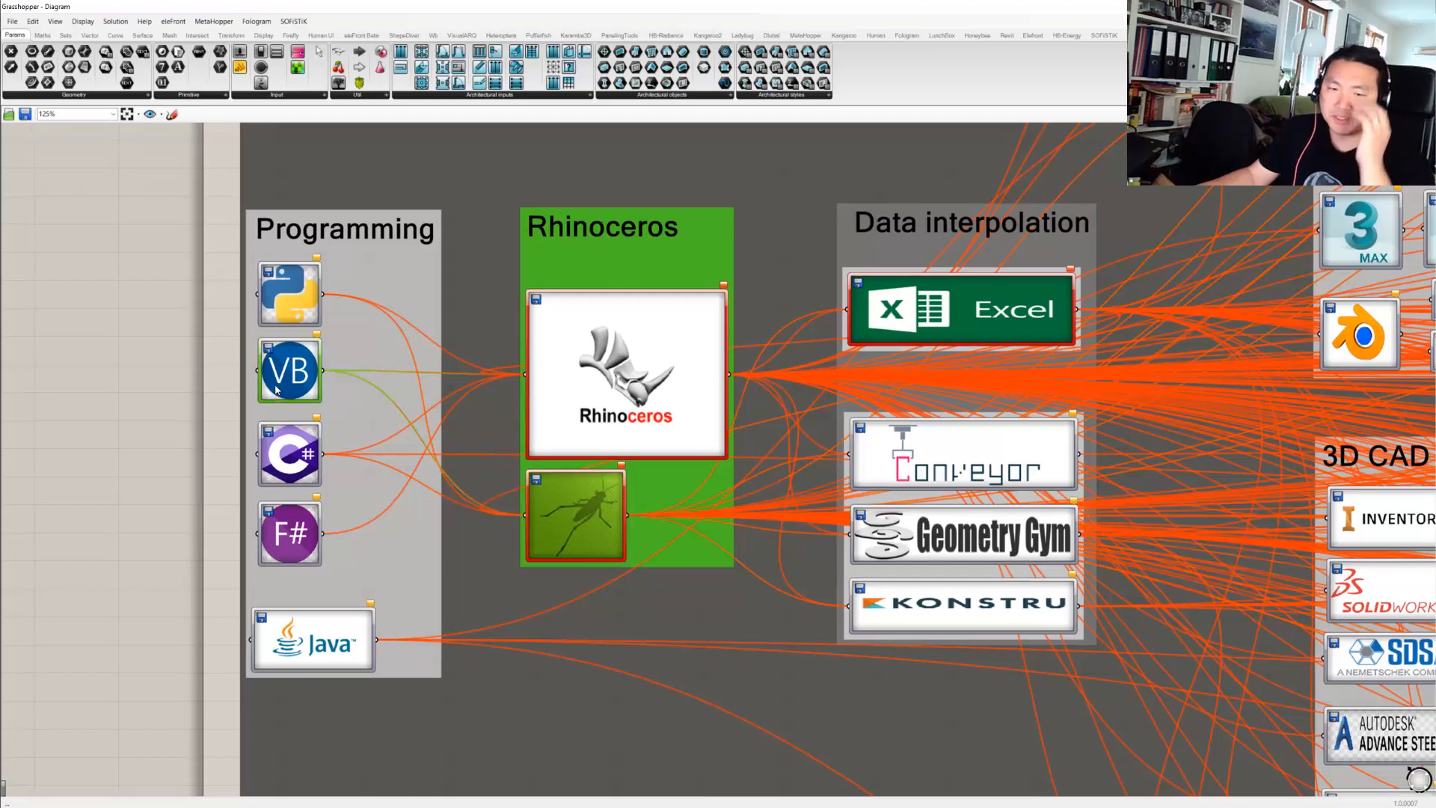
{"action": "left_click", "coordinate": [274, 457]}
{"action": "left_click", "coordinate": [282, 524]}
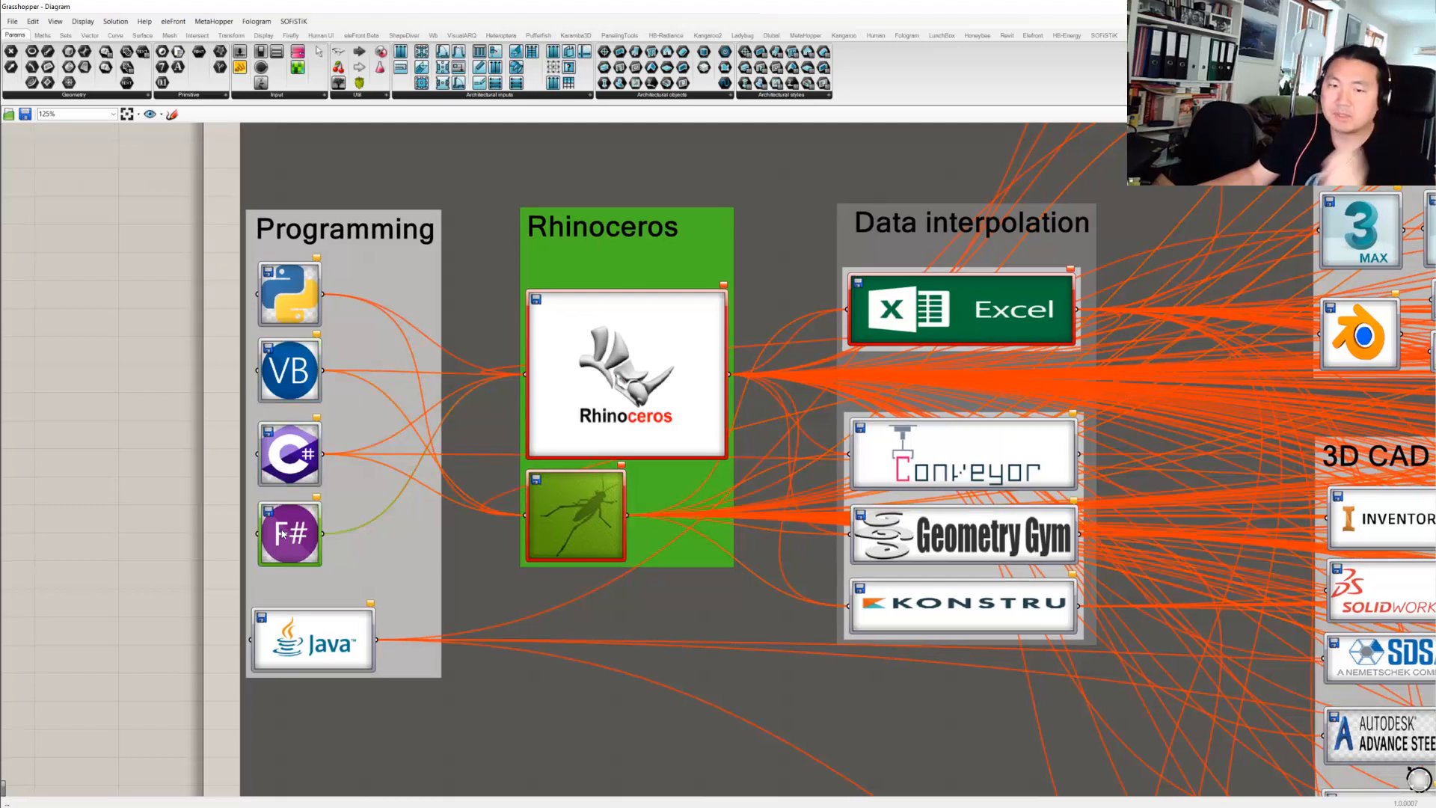
{"action": "left_click", "coordinate": [288, 273]}
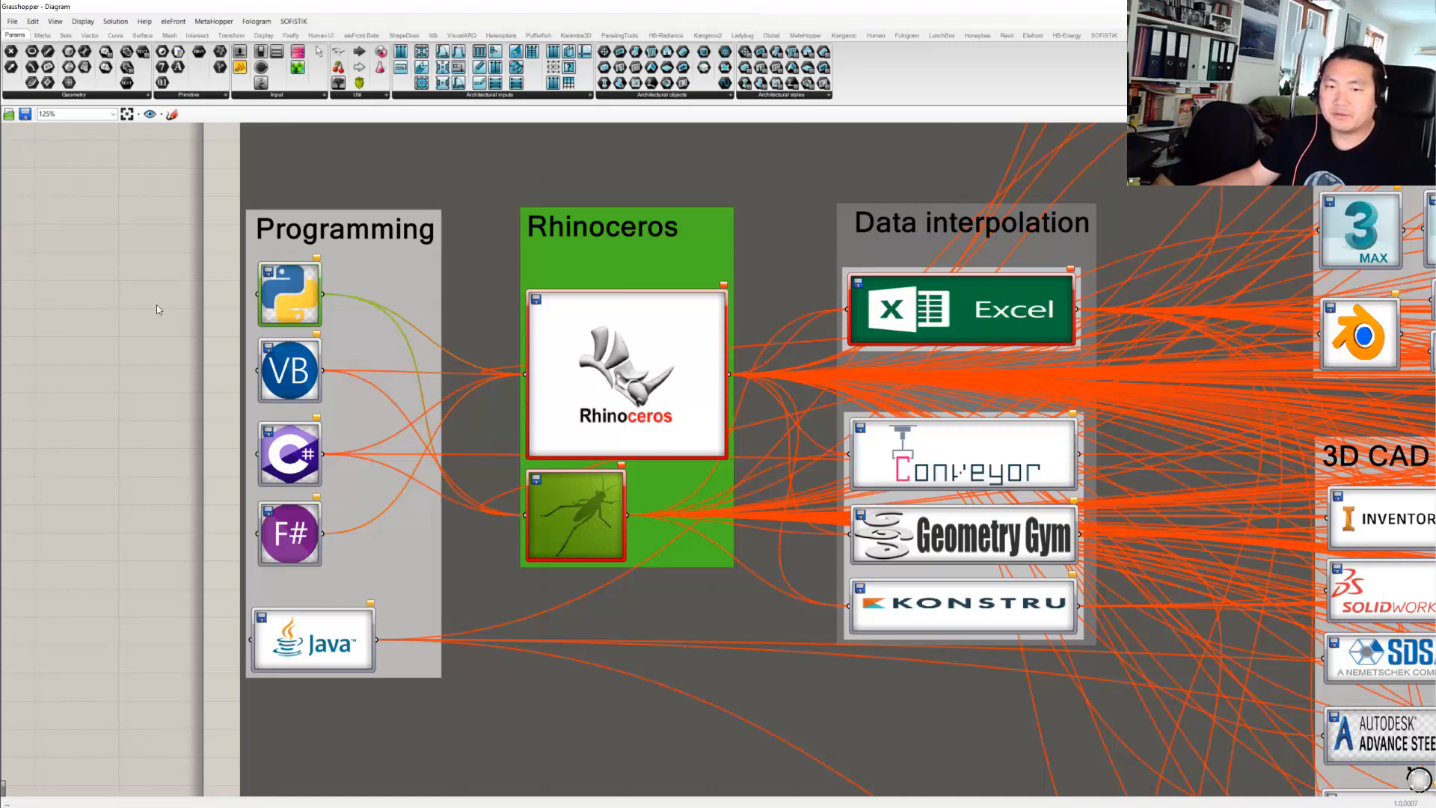
{"action": "left_click", "coordinate": [155, 304]}
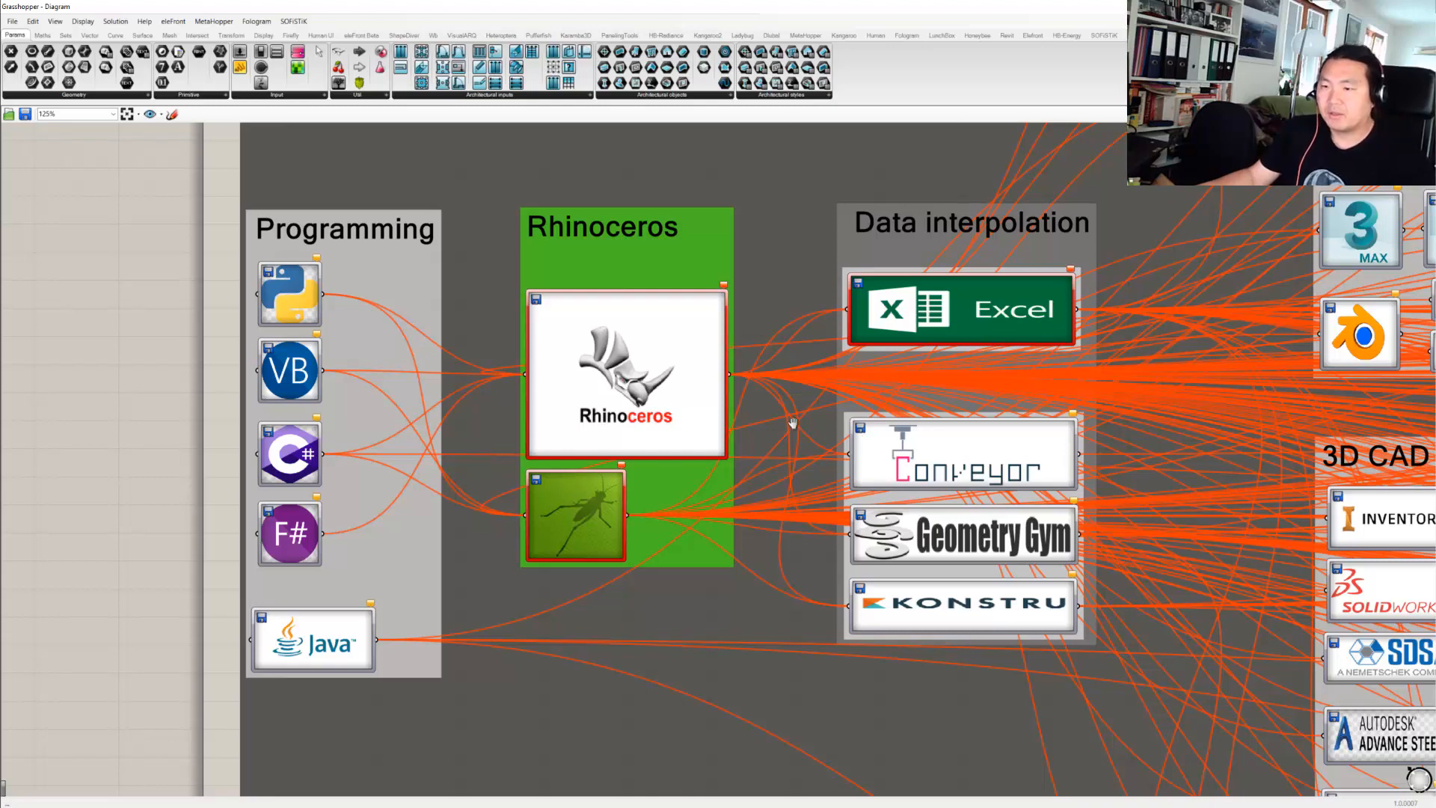
- Examine the overall software diagram, from the Programming group across to Structural Analysis & BIM, Cloud Coordination and Data Visualization
{"action": "scroll", "coordinate": [791, 419], "scroll_direction": "down", "scroll_amount": 3}
{"action": "scroll", "coordinate": [708, 424], "scroll_direction": "down", "scroll_amount": 3}
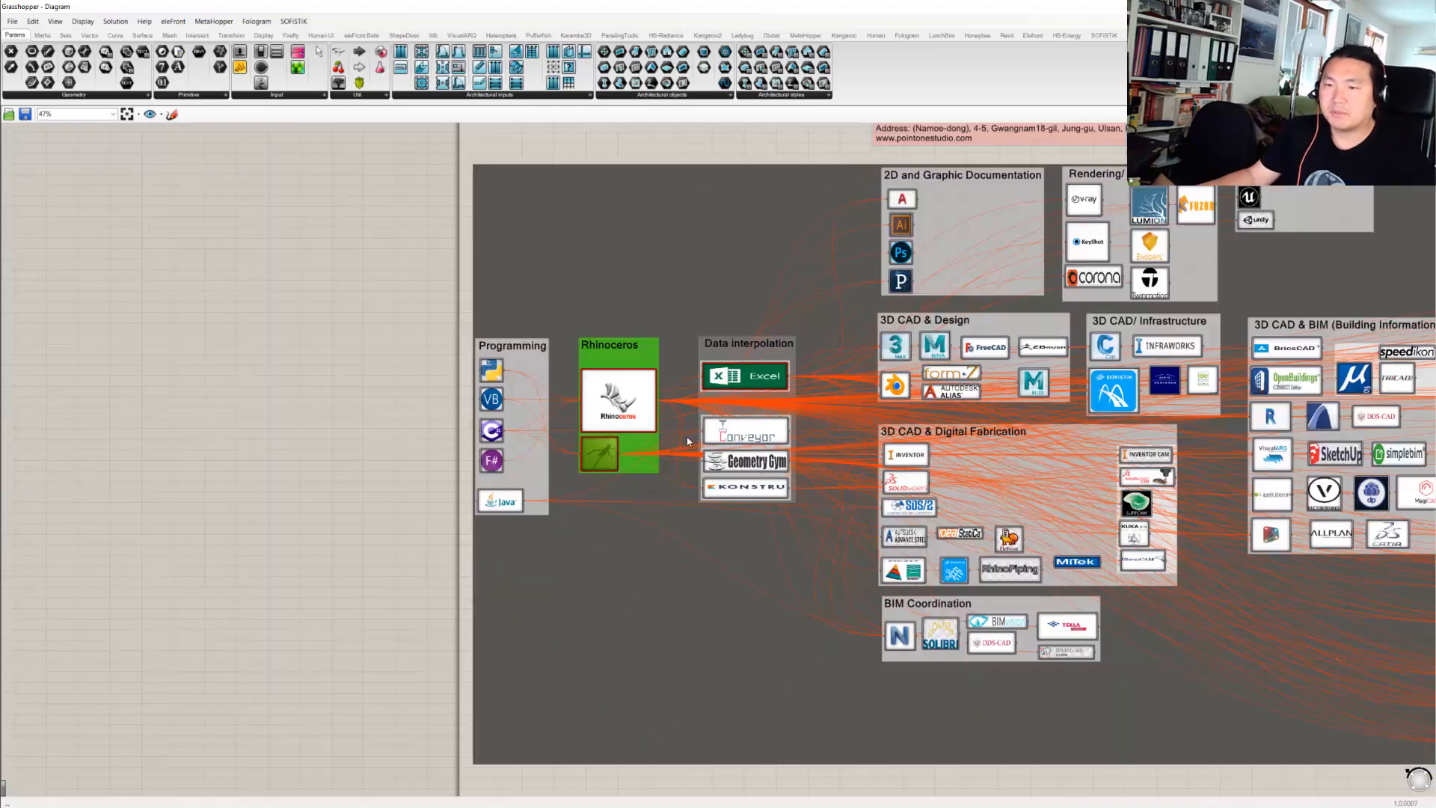
{"action": "scroll", "coordinate": [703, 465], "scroll_direction": "up", "scroll_amount": 3}
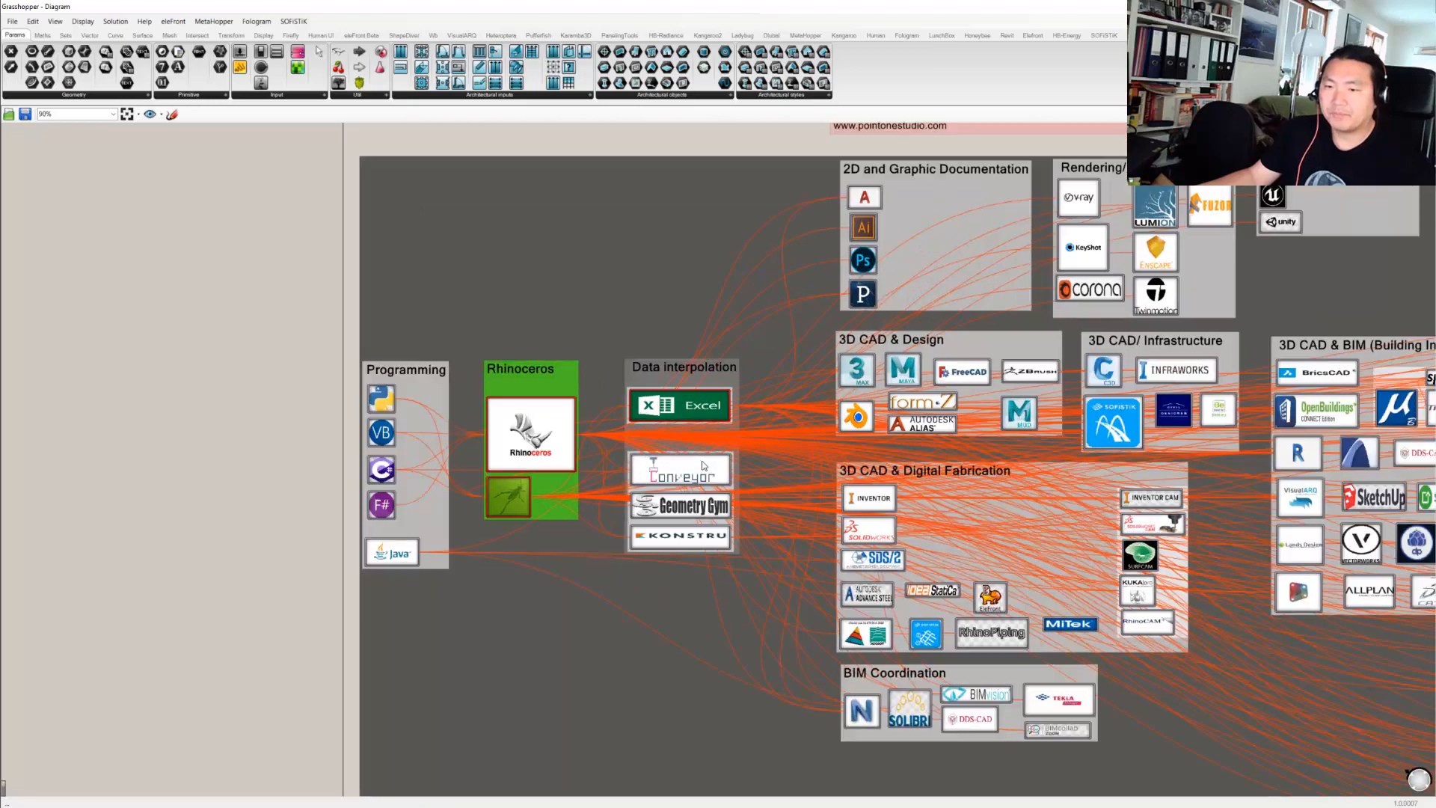
{"action": "scroll", "coordinate": [702, 465], "scroll_direction": "down", "scroll_amount": 5}
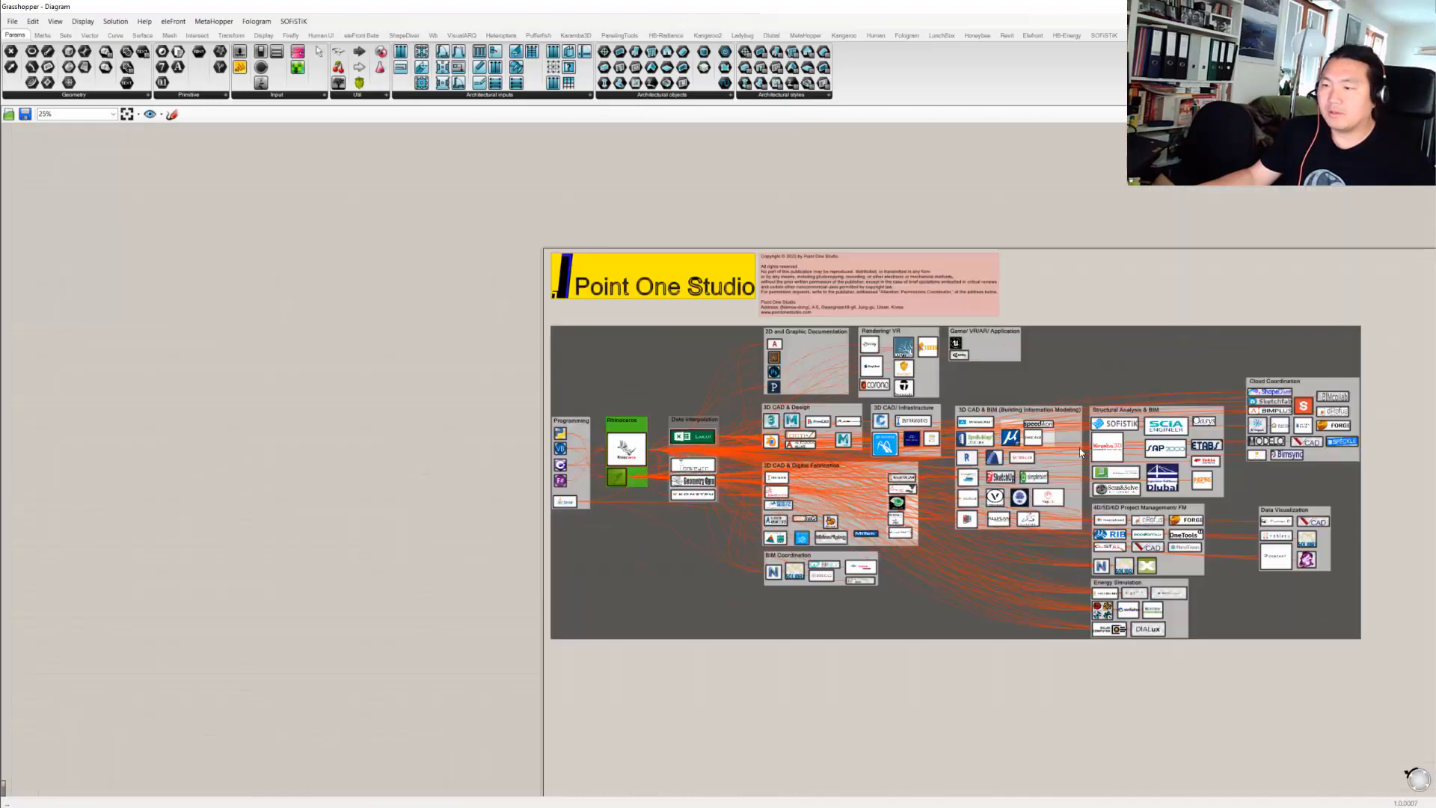
{"action": "right_click_drag", "start_coordinate": [1140, 451], "coordinate": [911, 423]}
{"action": "scroll", "coordinate": [941, 452], "scroll_direction": "up", "scroll_amount": 3}
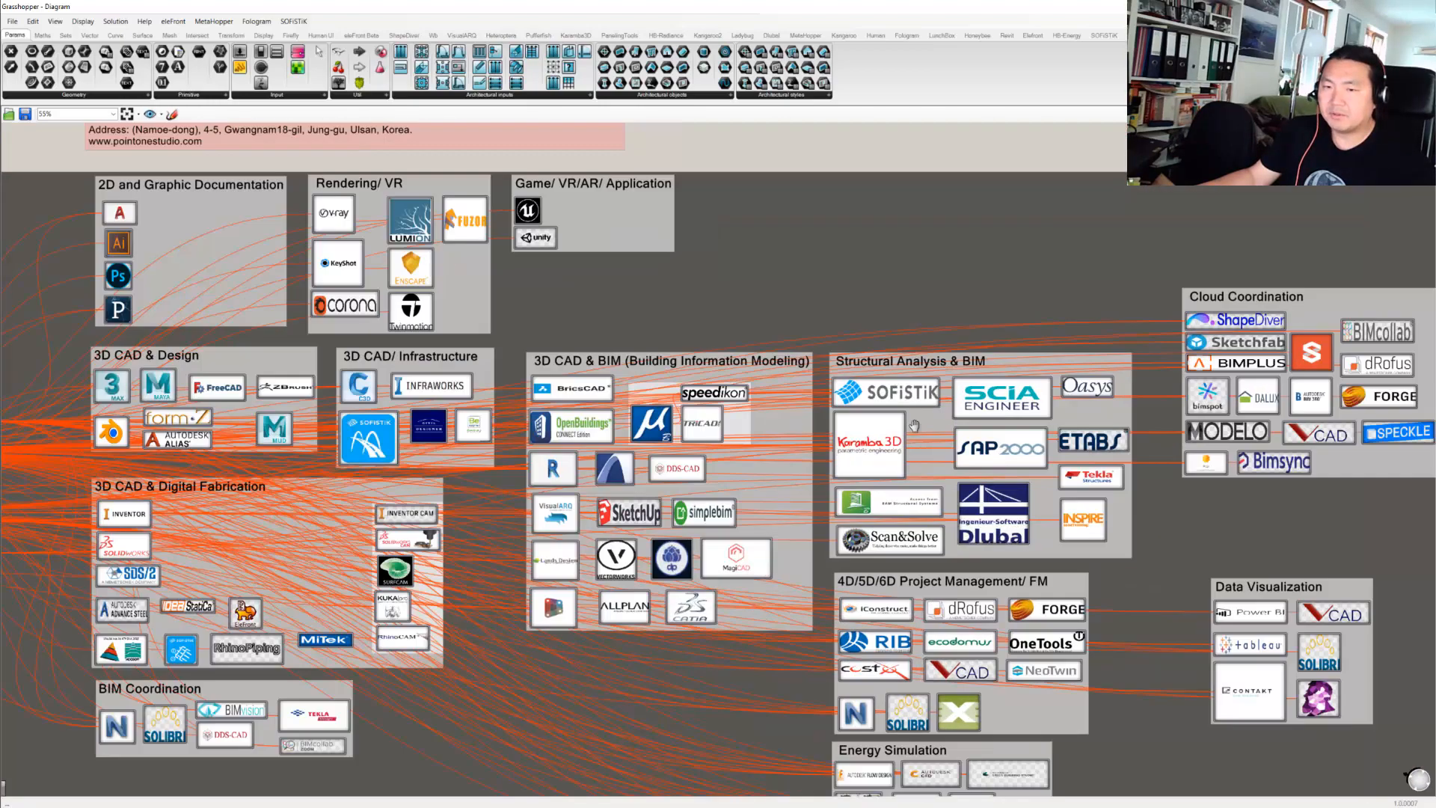
{"action": "scroll", "coordinate": [913, 423], "scroll_direction": "down", "scroll_amount": 1}
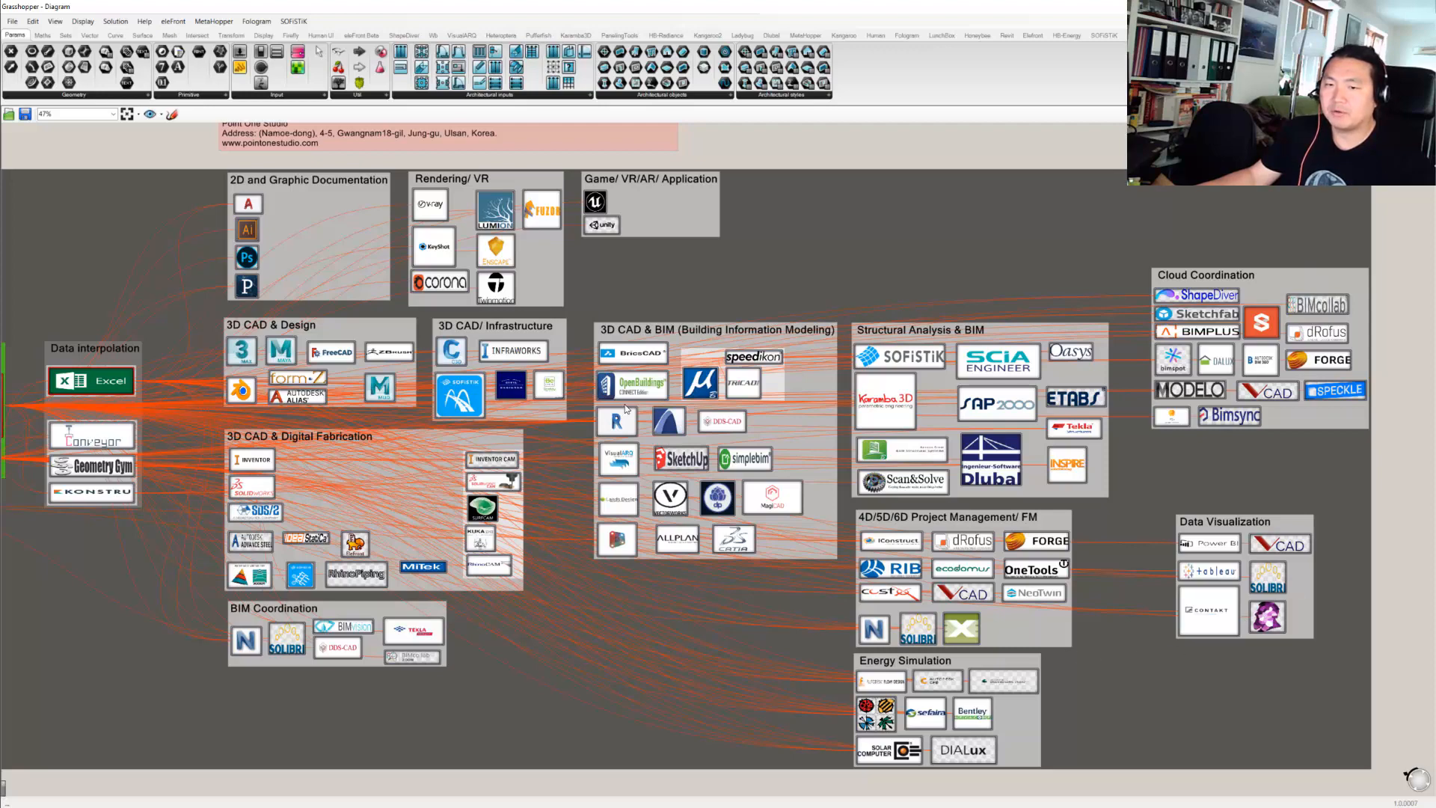
- Highlight the connections of the Grasshopper node in the Rhinoceros group and trace them across the diagram's software groups
{"action": "right_click_drag", "start_coordinate": [598, 400], "coordinate": [1106, 406]}
{"action": "scroll", "coordinate": [479, 476], "scroll_direction": "up", "scroll_amount": 3}
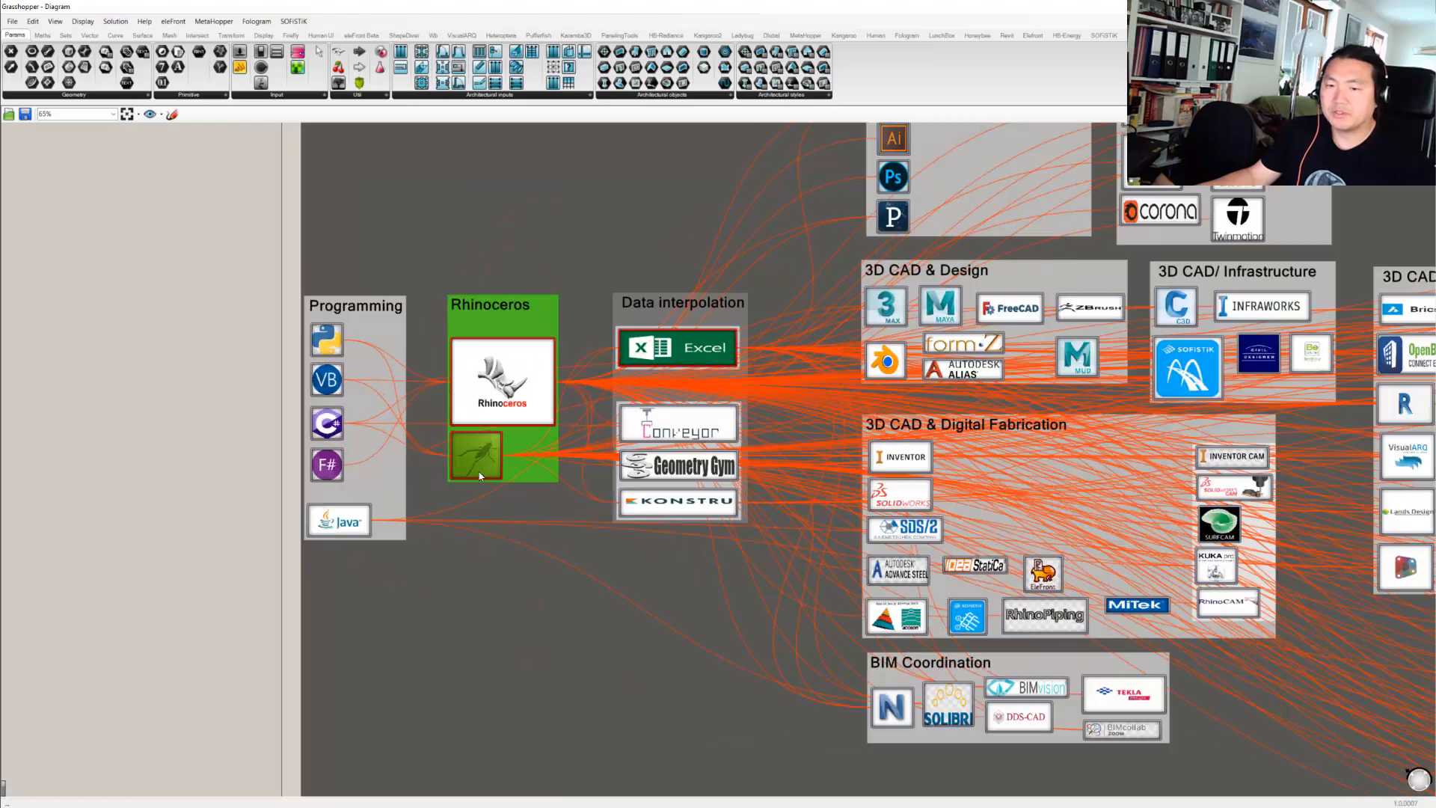
{"action": "left_click", "coordinate": [487, 459]}
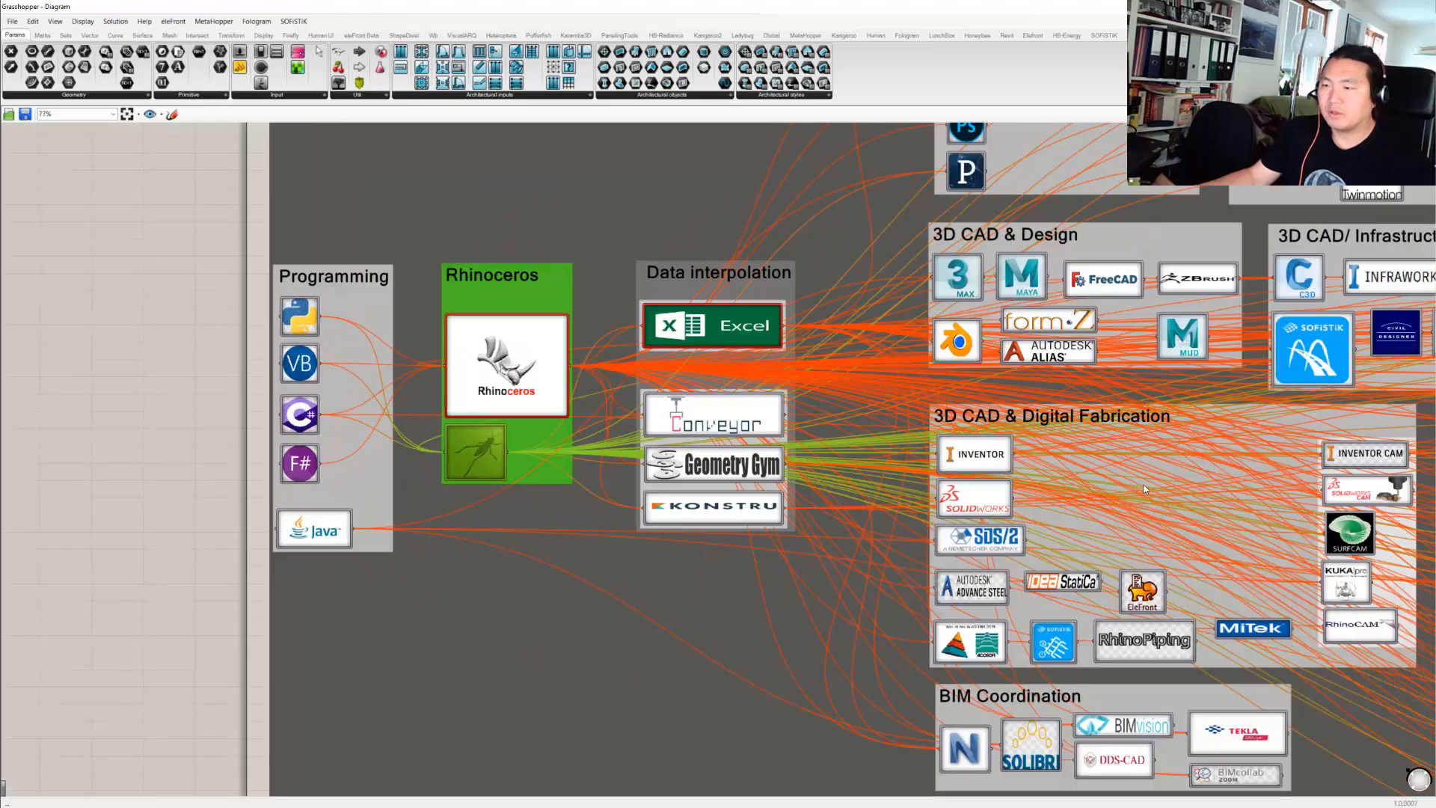
{"action": "scroll", "coordinate": [1132, 483], "scroll_direction": "down", "scroll_amount": 2}
{"action": "right_click_drag", "start_coordinate": [1132, 482], "coordinate": [662, 479]}
{"action": "scroll", "coordinate": [870, 483], "scroll_direction": "down", "scroll_amount": 1}
{"action": "scroll", "coordinate": [681, 467], "scroll_direction": "down", "scroll_amount": 2}
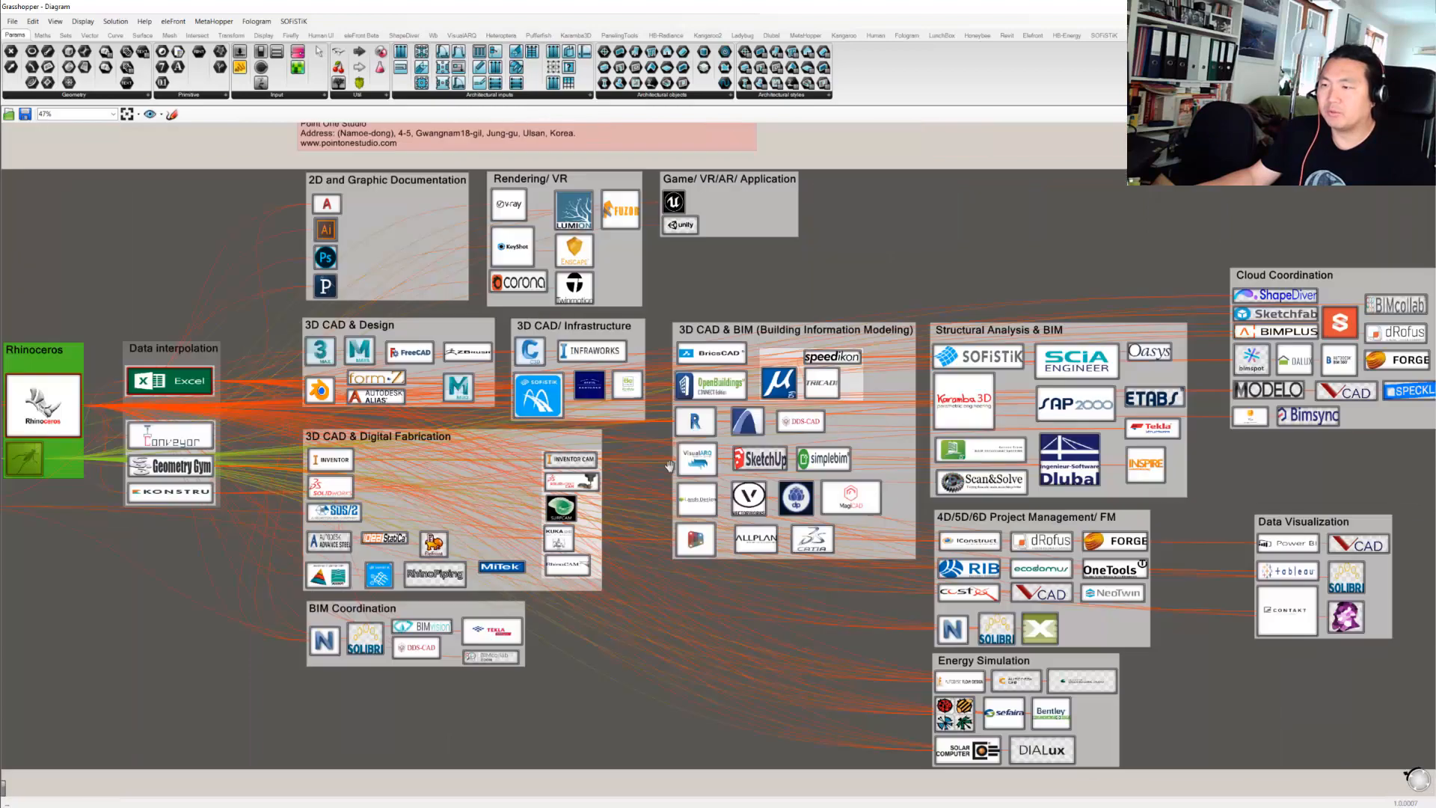
{"action": "scroll", "coordinate": [873, 478], "scroll_direction": "up", "scroll_amount": 2}
{"action": "right_click_drag", "start_coordinate": [873, 478], "coordinate": [892, 479]}
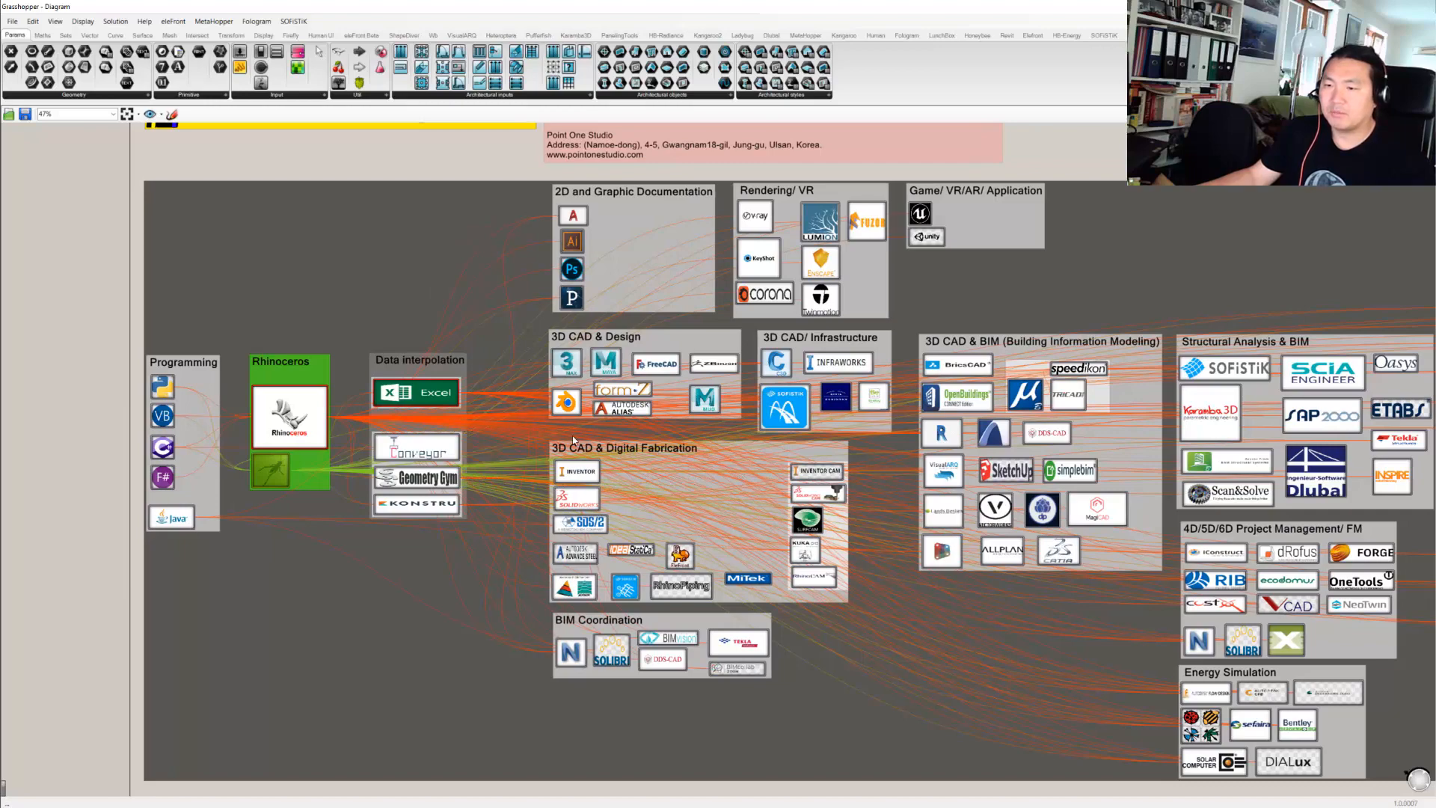
- Highlight the Excel node's connections in the Data interpolation group, moving the node slightly down and back up
{"action": "scroll", "coordinate": [456, 433], "scroll_direction": "up", "scroll_amount": 3}
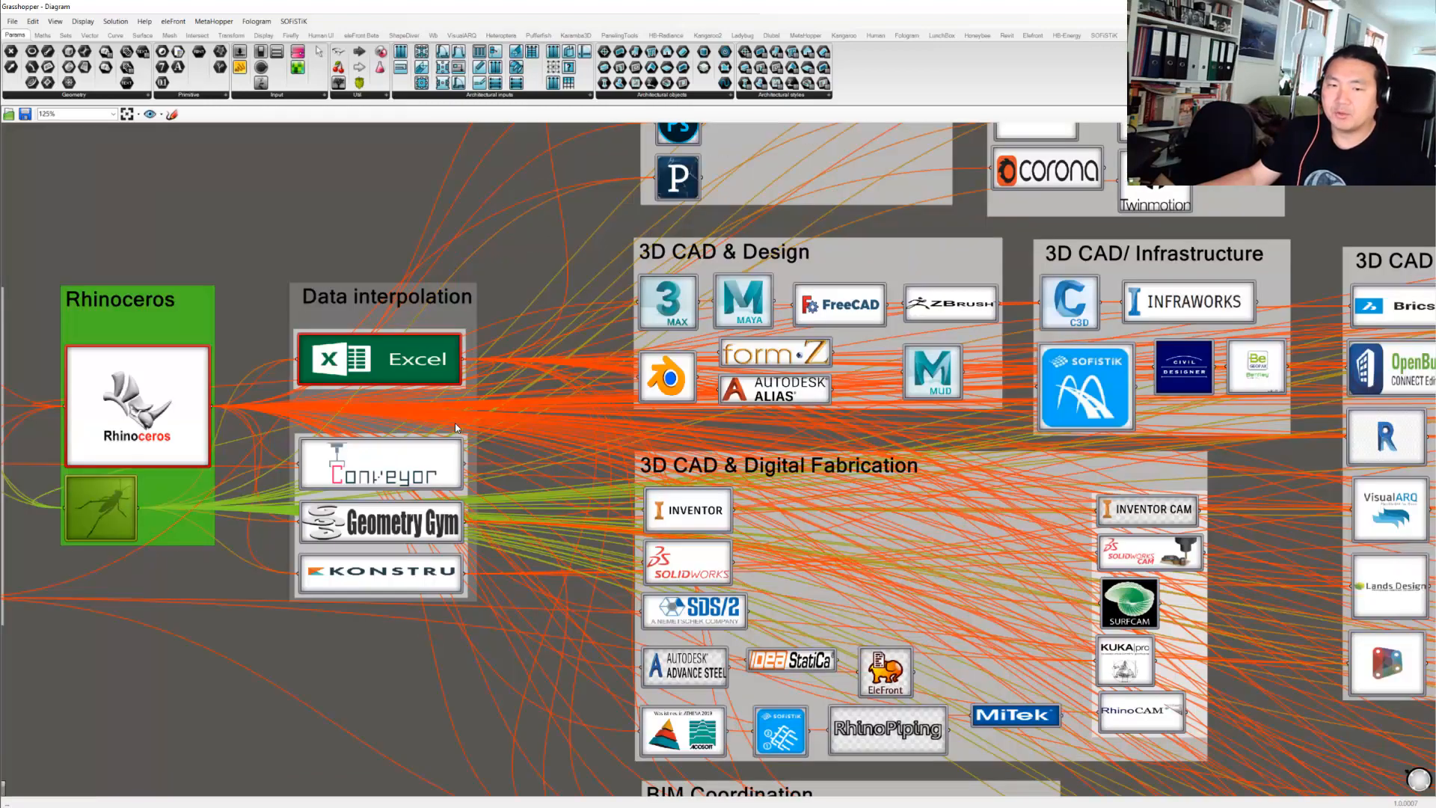
{"action": "scroll", "coordinate": [456, 432], "scroll_direction": "up", "scroll_amount": 1}
{"action": "right_click_drag", "start_coordinate": [456, 432], "coordinate": [727, 441]}
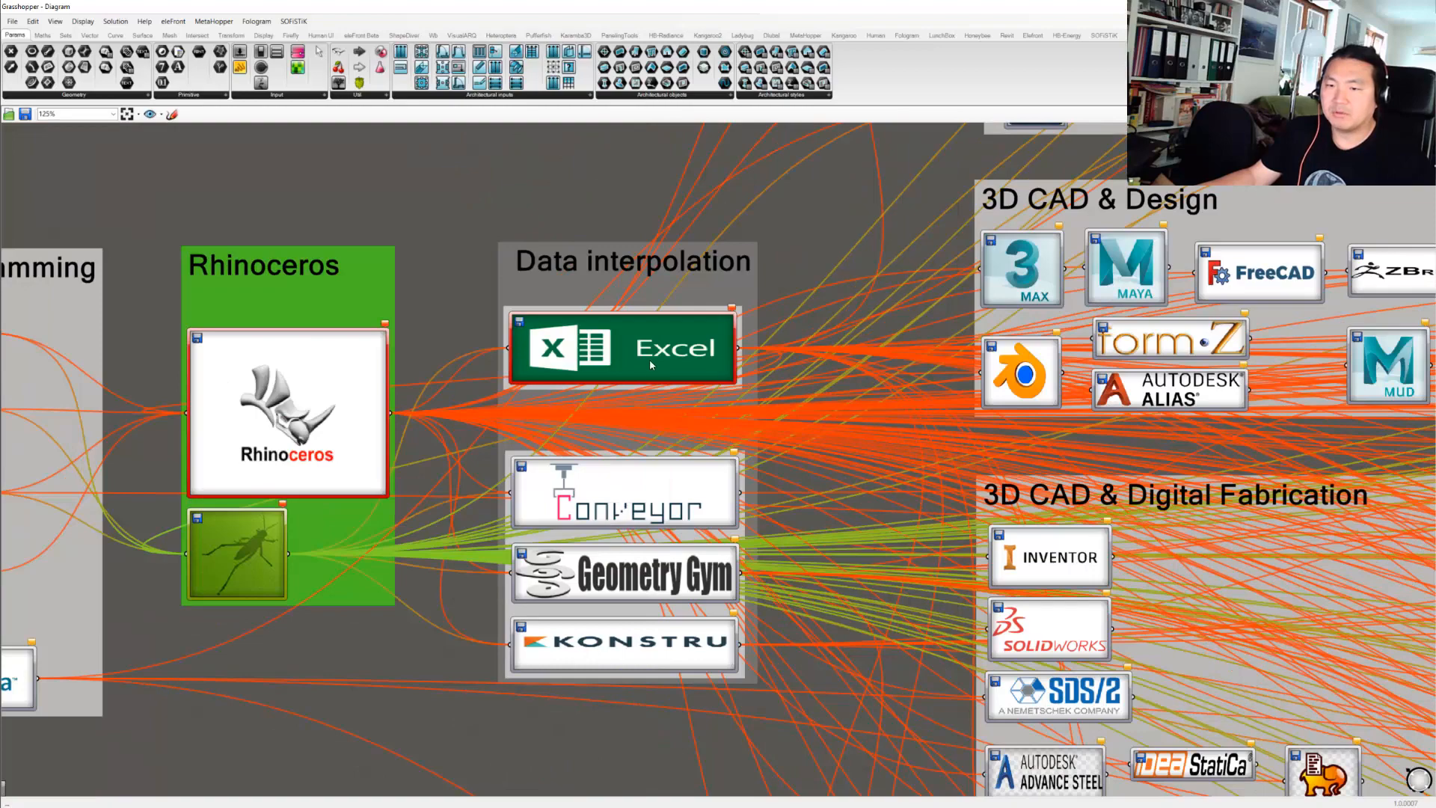
{"action": "left_click_drag", "start_coordinate": [651, 363], "coordinate": [652, 382]}
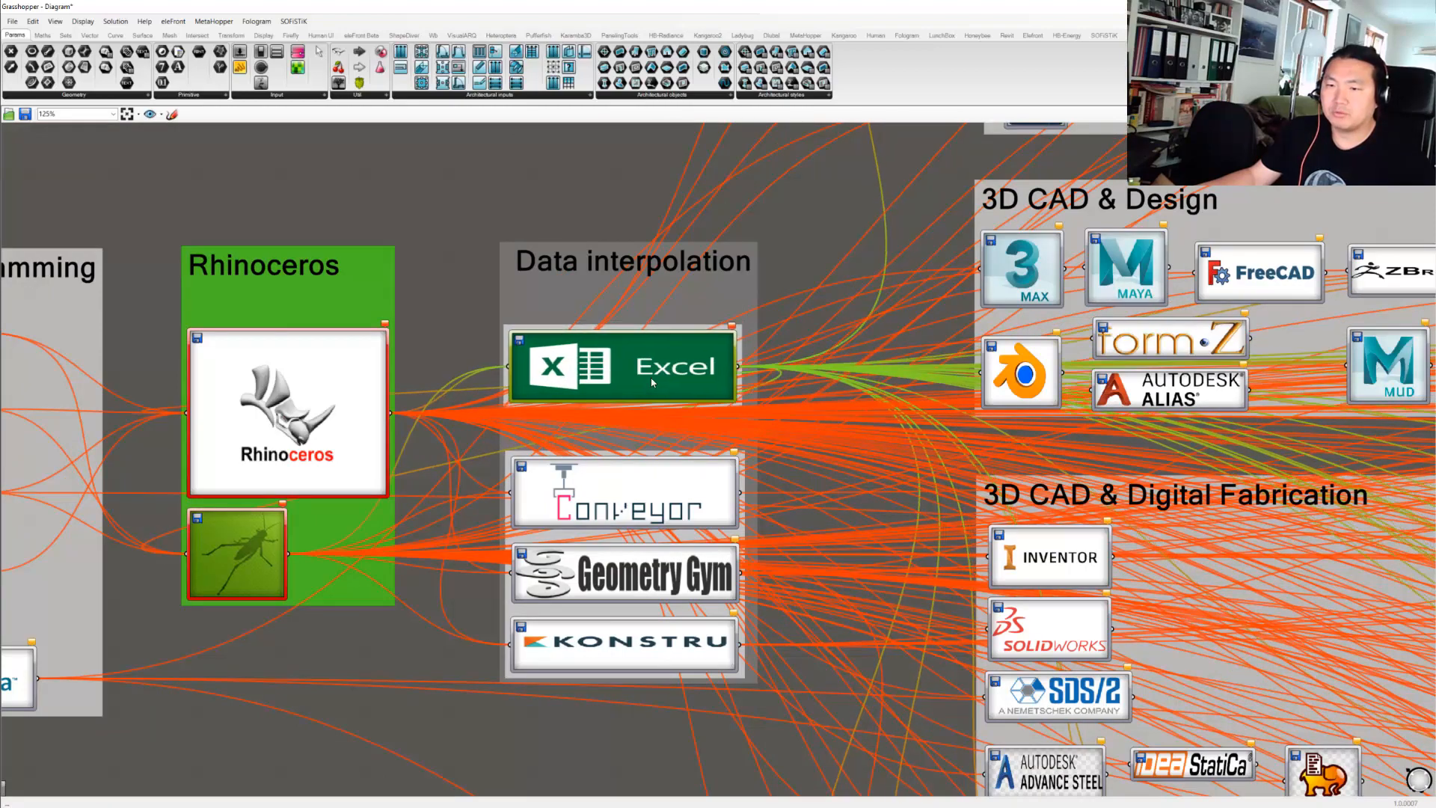
{"action": "scroll", "coordinate": [652, 382], "scroll_direction": "down", "scroll_amount": 1}
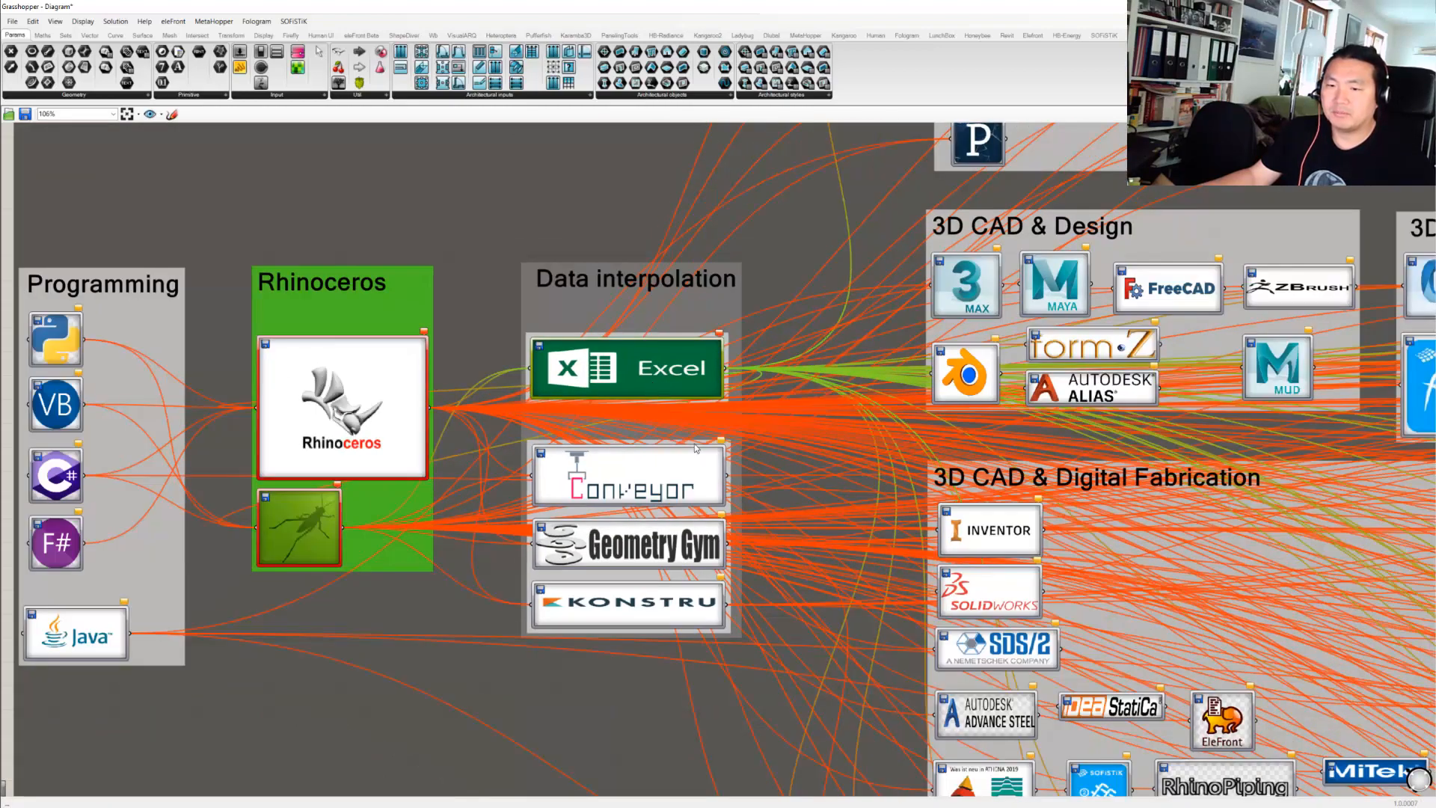
{"action": "left_click_drag", "start_coordinate": [675, 357], "coordinate": [686, 333]}
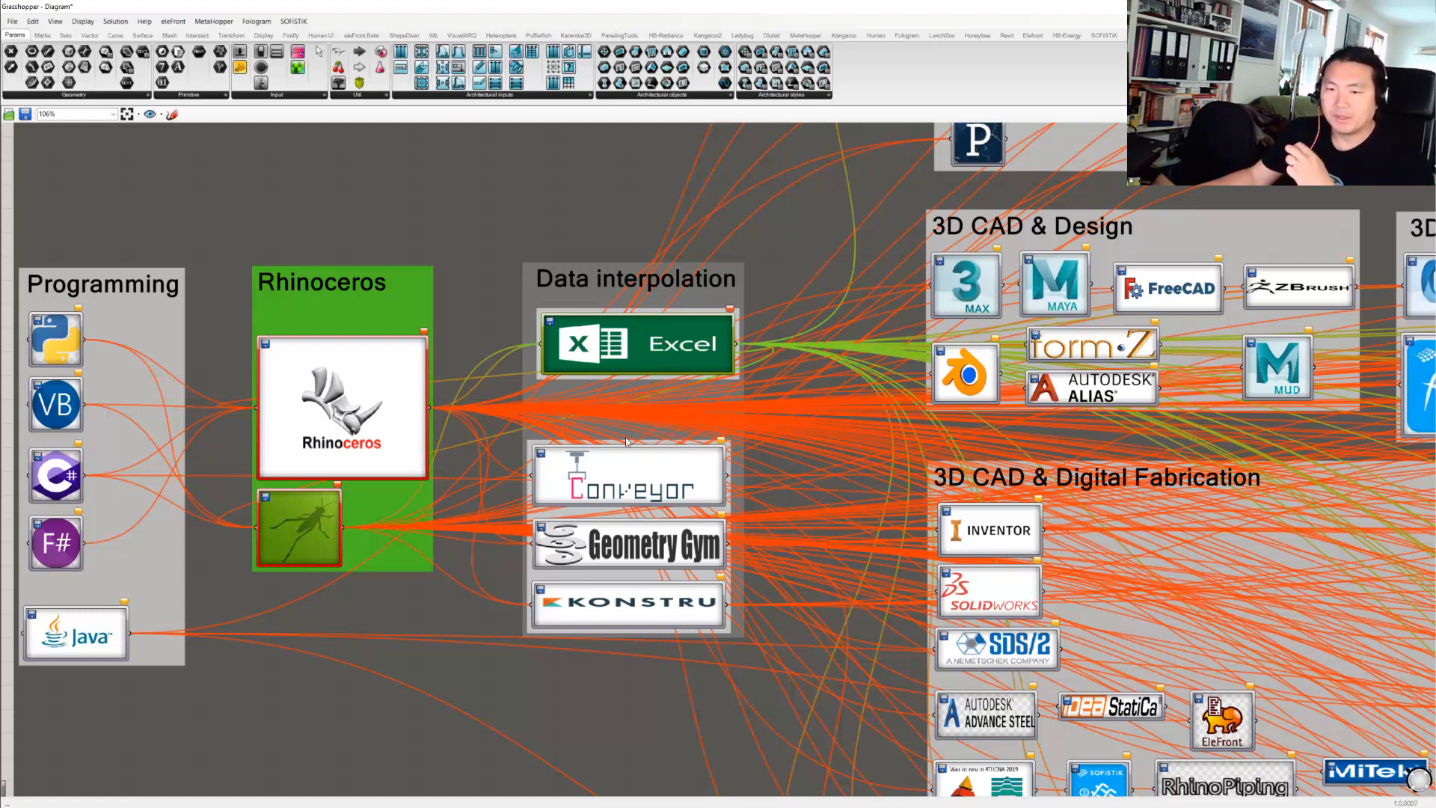
- Highlight the connections of the Conveyor, Geometry Gym and Konstru nodes in turn, and nudge the Conveyor node slightly upward
{"action": "left_click", "coordinate": [677, 488]}
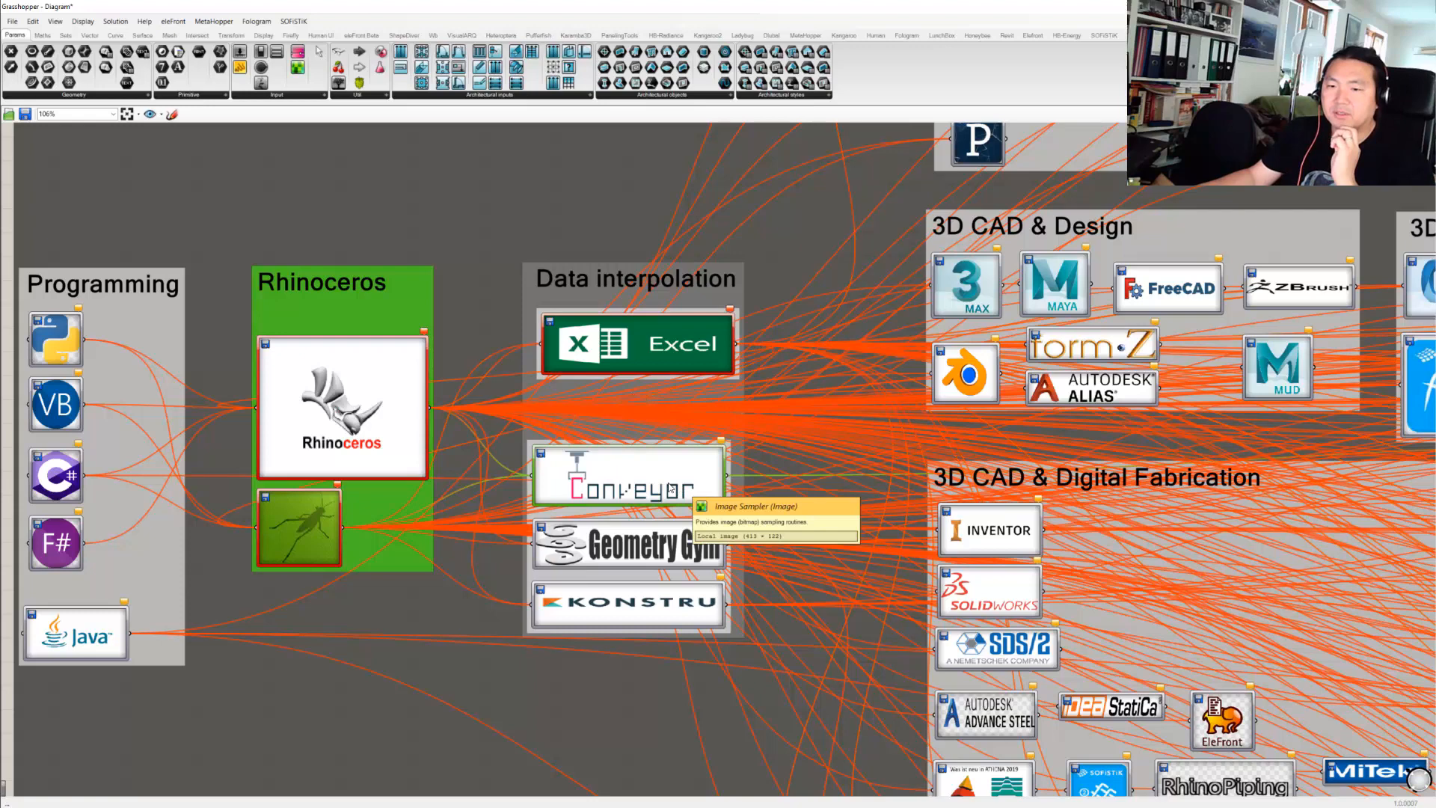
{"action": "left_click", "coordinate": [658, 542]}
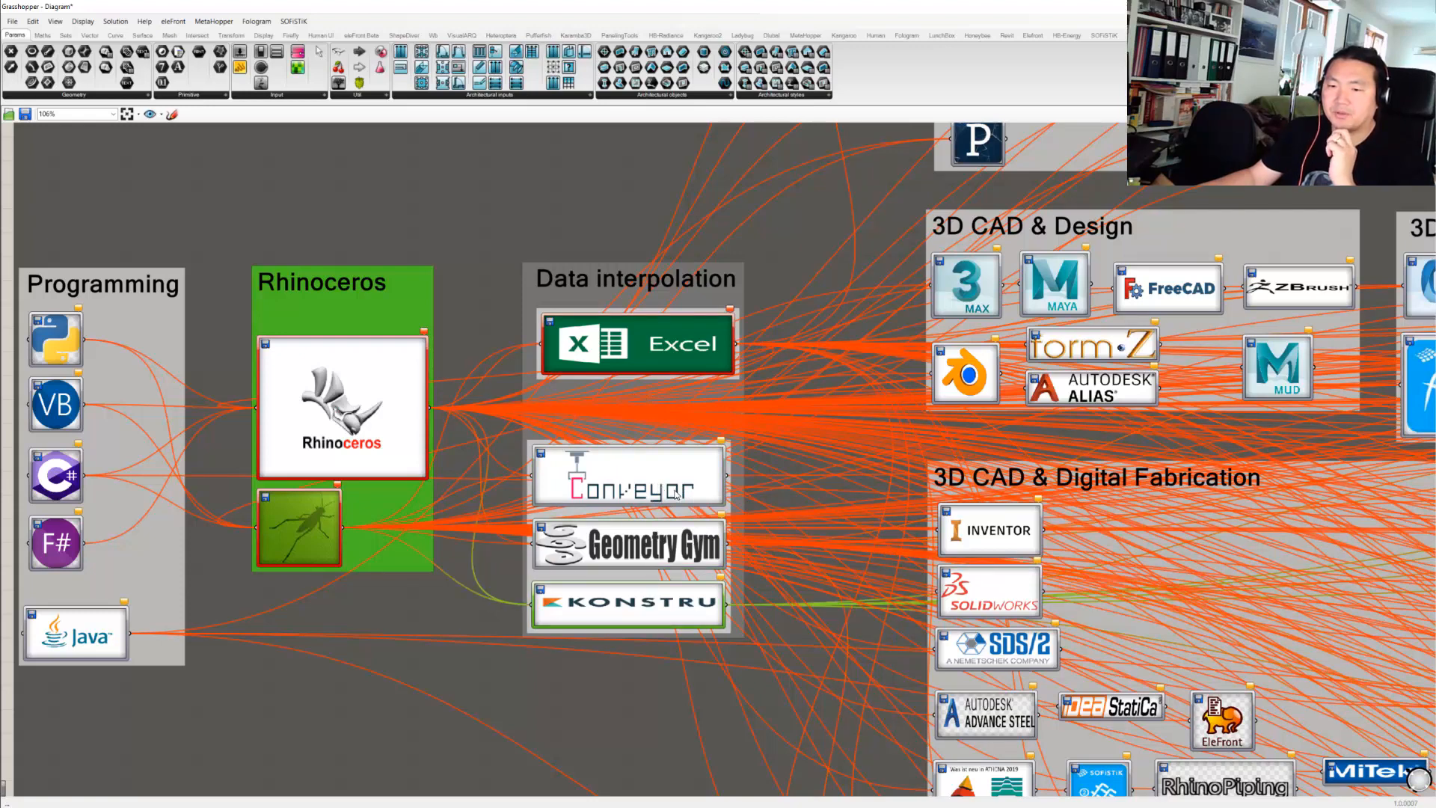
{"action": "left_click_drag", "start_coordinate": [672, 490], "coordinate": [668, 471]}
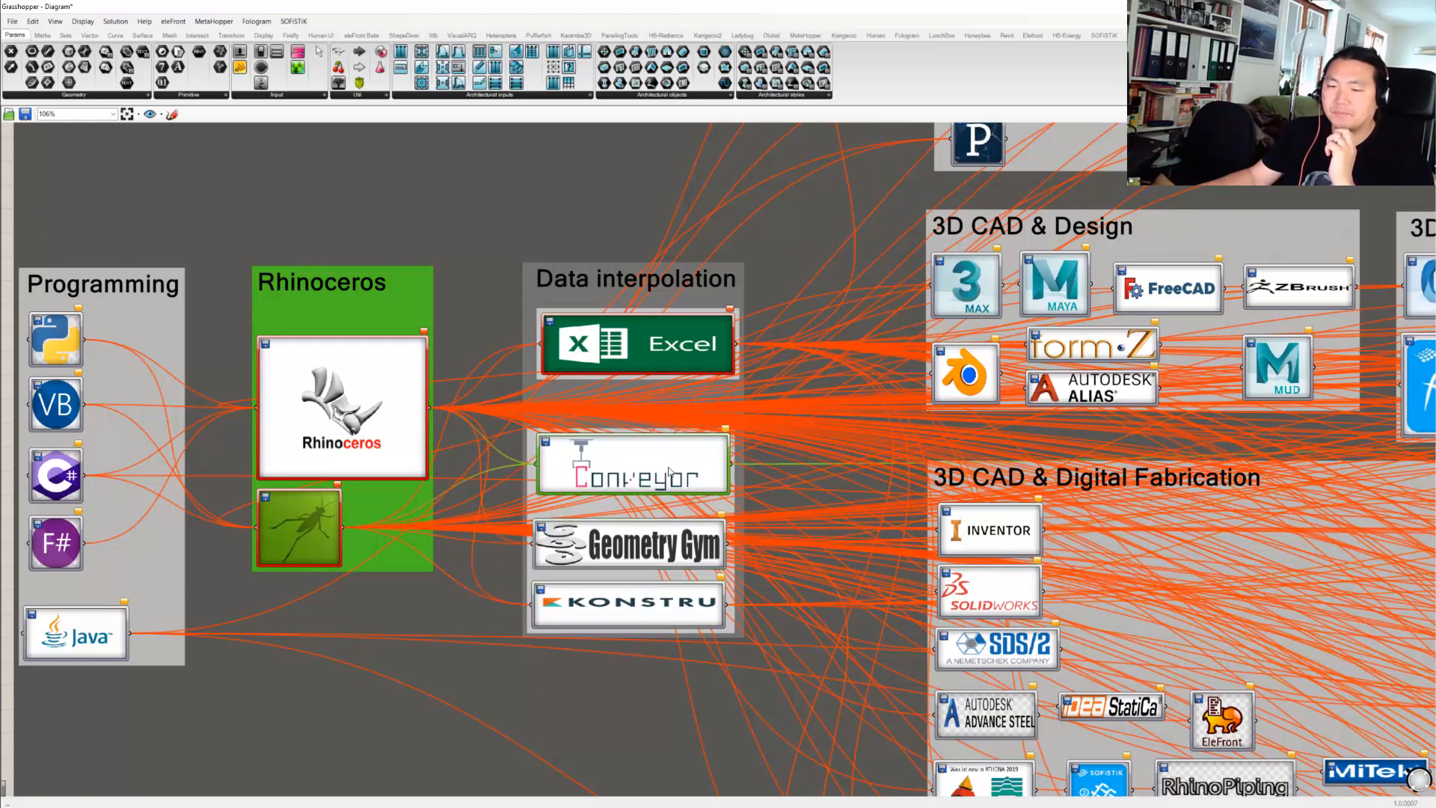
- Examine the 2D and Graphic Documentation and Rendering/ VR groups and their incoming connections up close
{"action": "scroll", "coordinate": [819, 441], "scroll_direction": "down", "scroll_amount": 3}
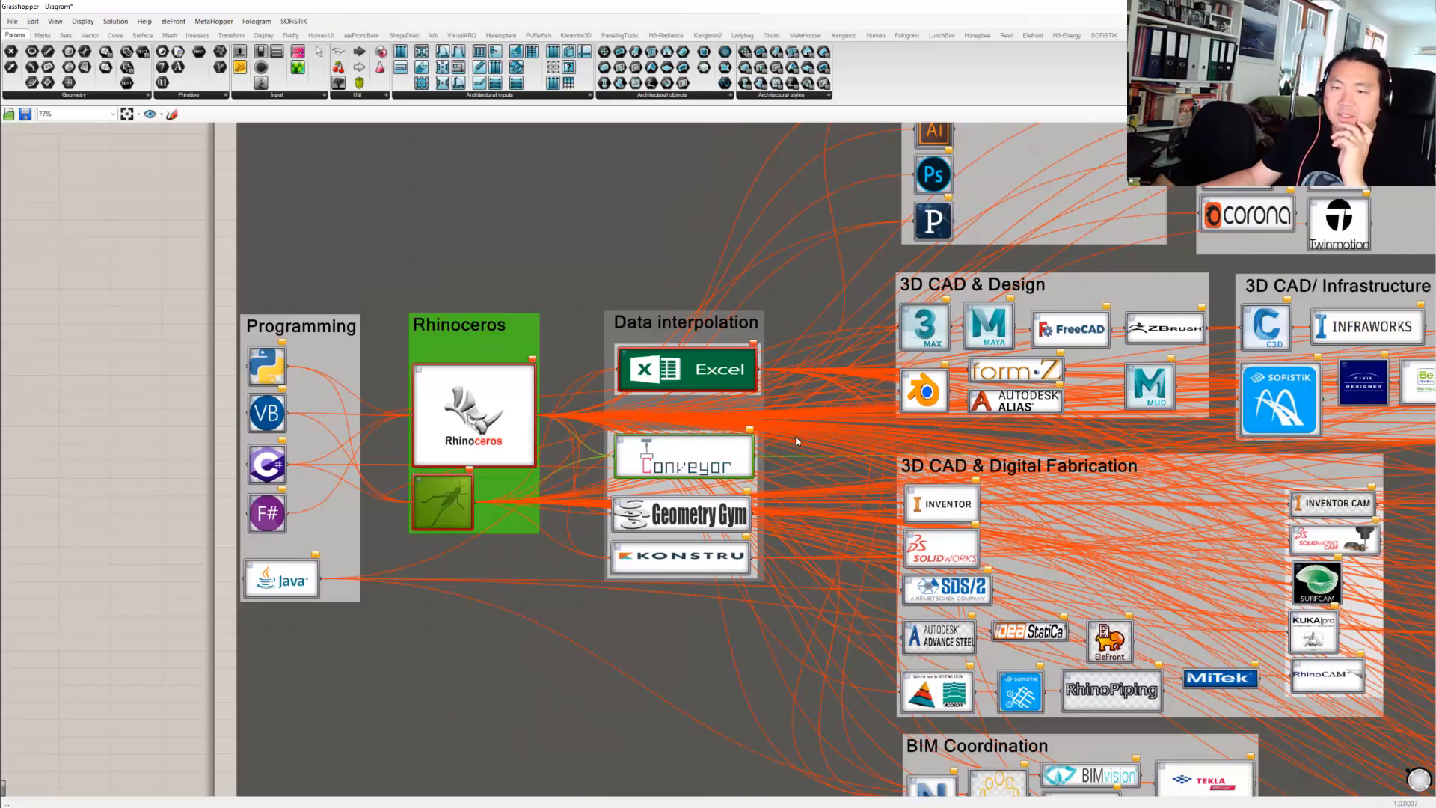
{"action": "right_click_drag", "start_coordinate": [657, 446], "coordinate": [463, 460]}
{"action": "scroll", "coordinate": [618, 323], "scroll_direction": "up", "scroll_amount": 4}
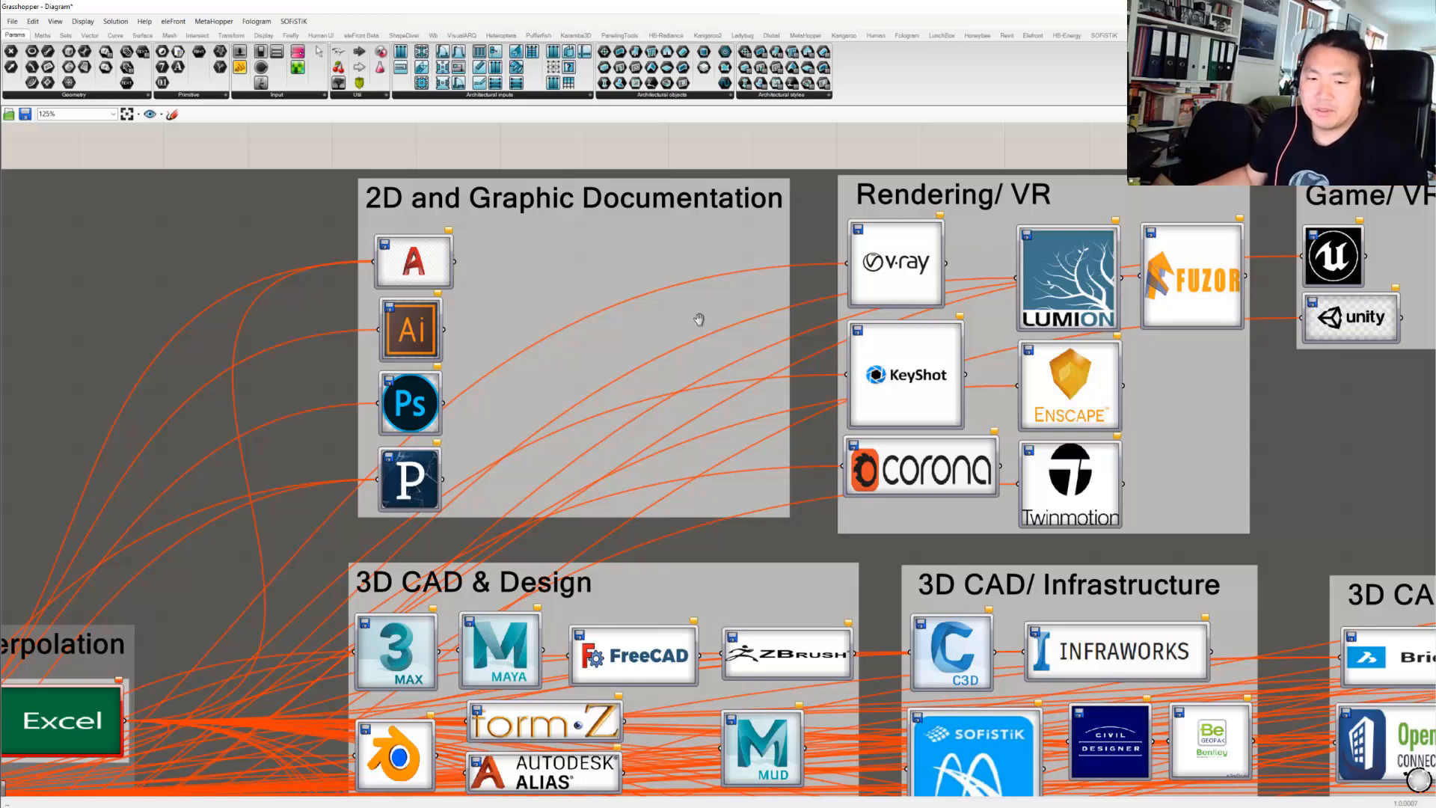
{"action": "scroll", "coordinate": [699, 320], "scroll_direction": "down", "scroll_amount": 3}
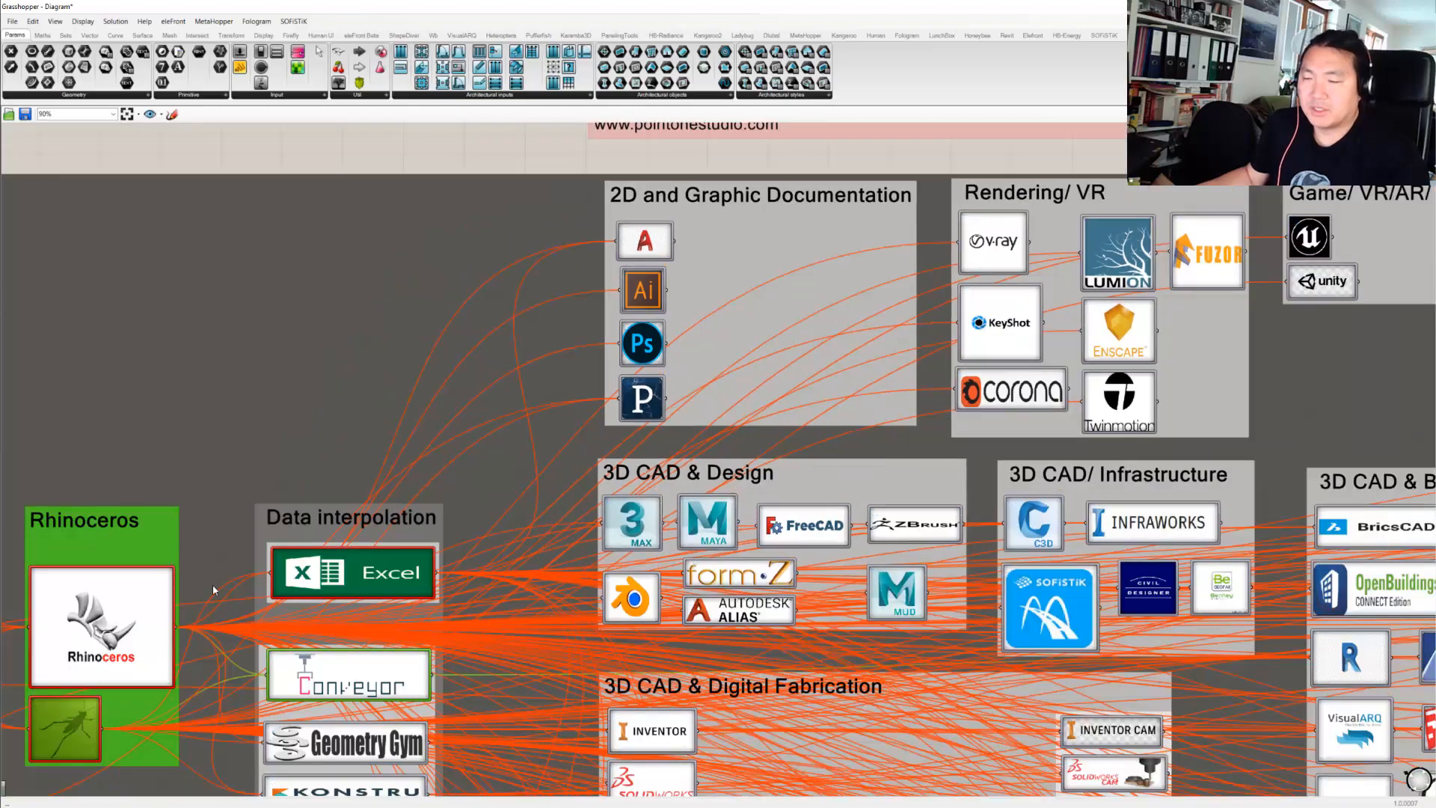
{"action": "right_click_drag", "start_coordinate": [823, 303], "coordinate": [619, 318]}
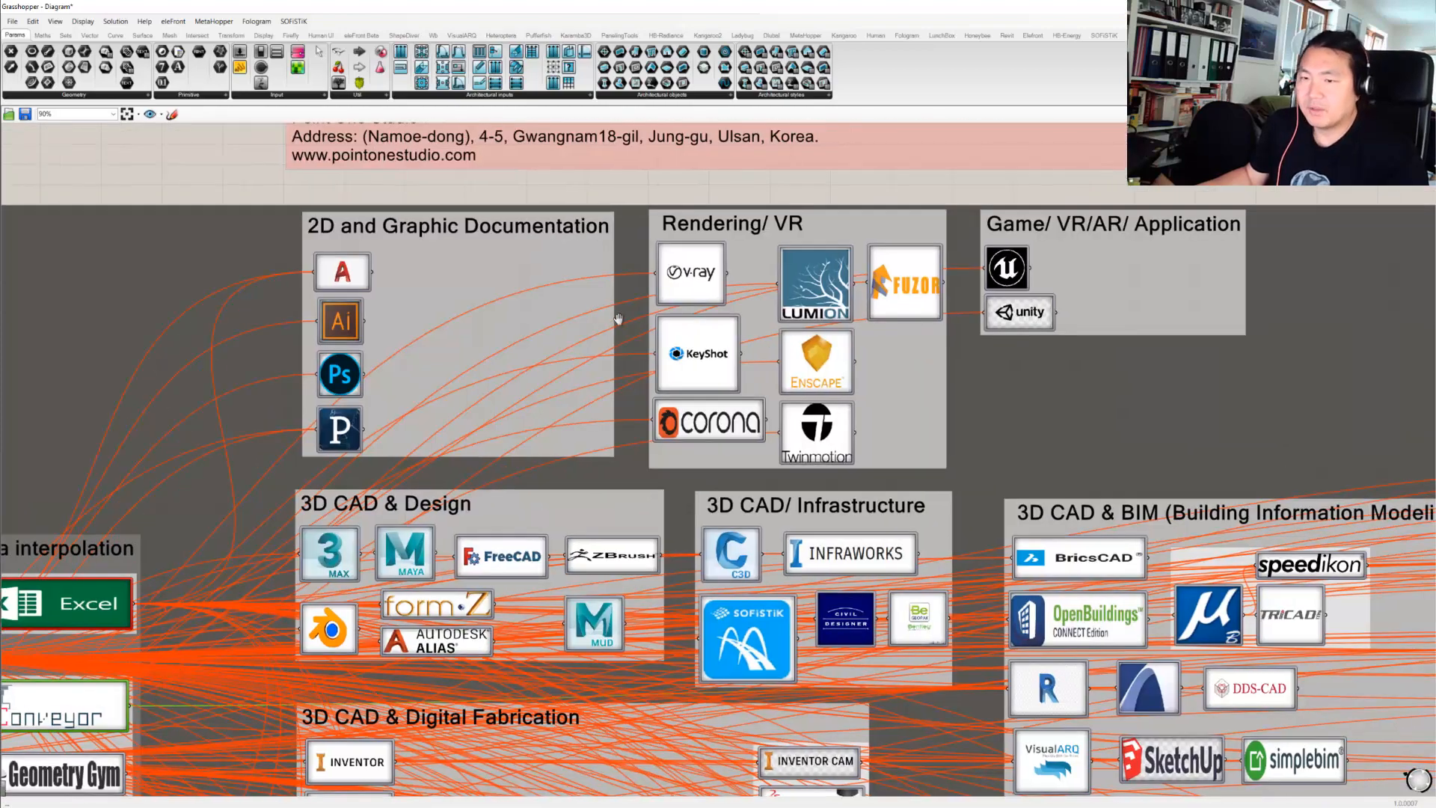
{"action": "scroll", "coordinate": [789, 246], "scroll_direction": "up", "scroll_amount": 5}
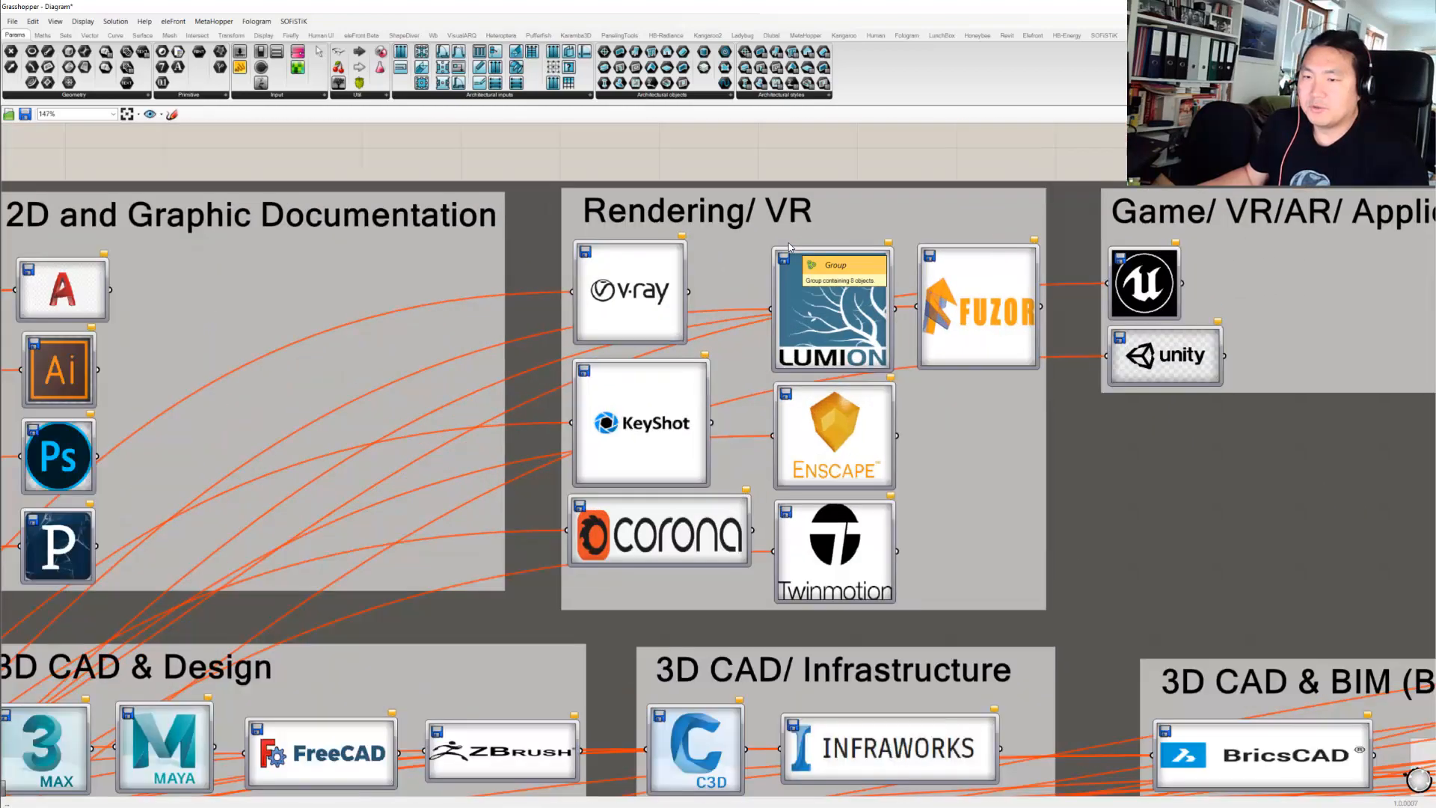